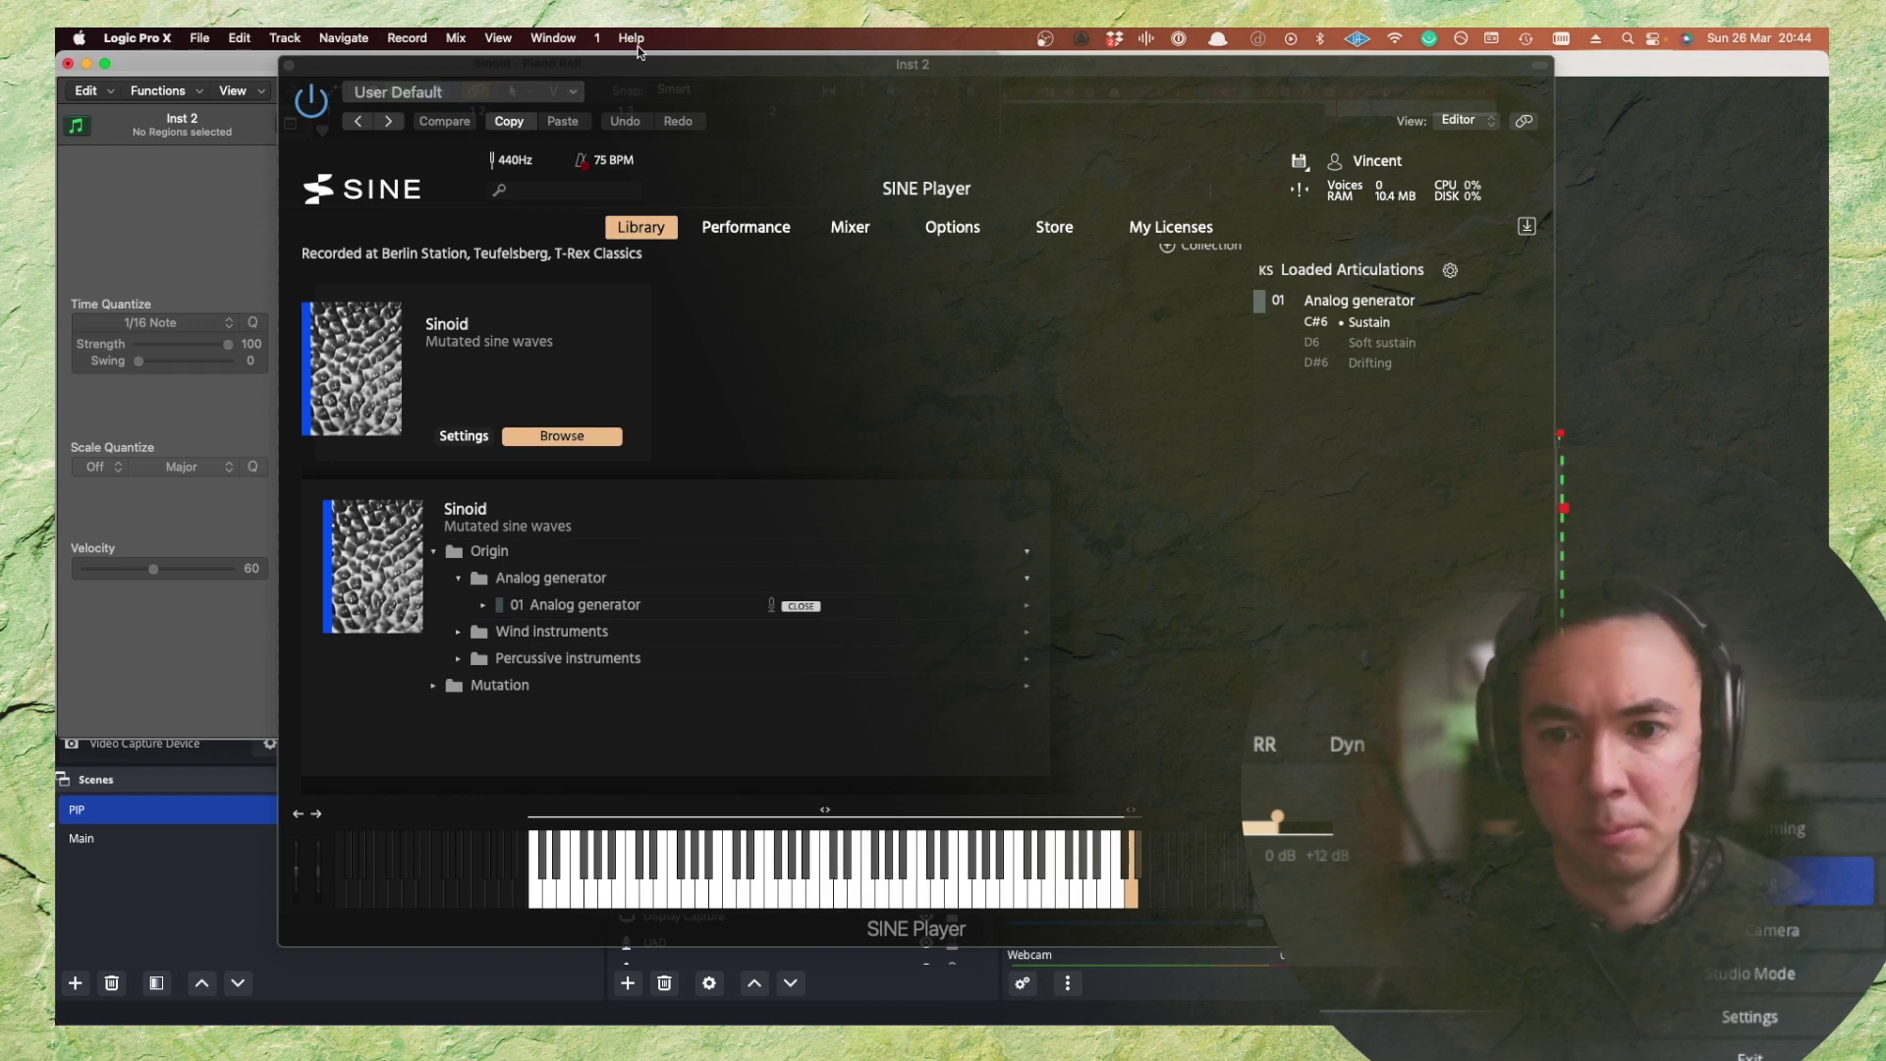
Load the Sinoid Bass clarinet in Inst 2's SINE Player and choose its Expressive sustain articulation
left_click(1380, 344)
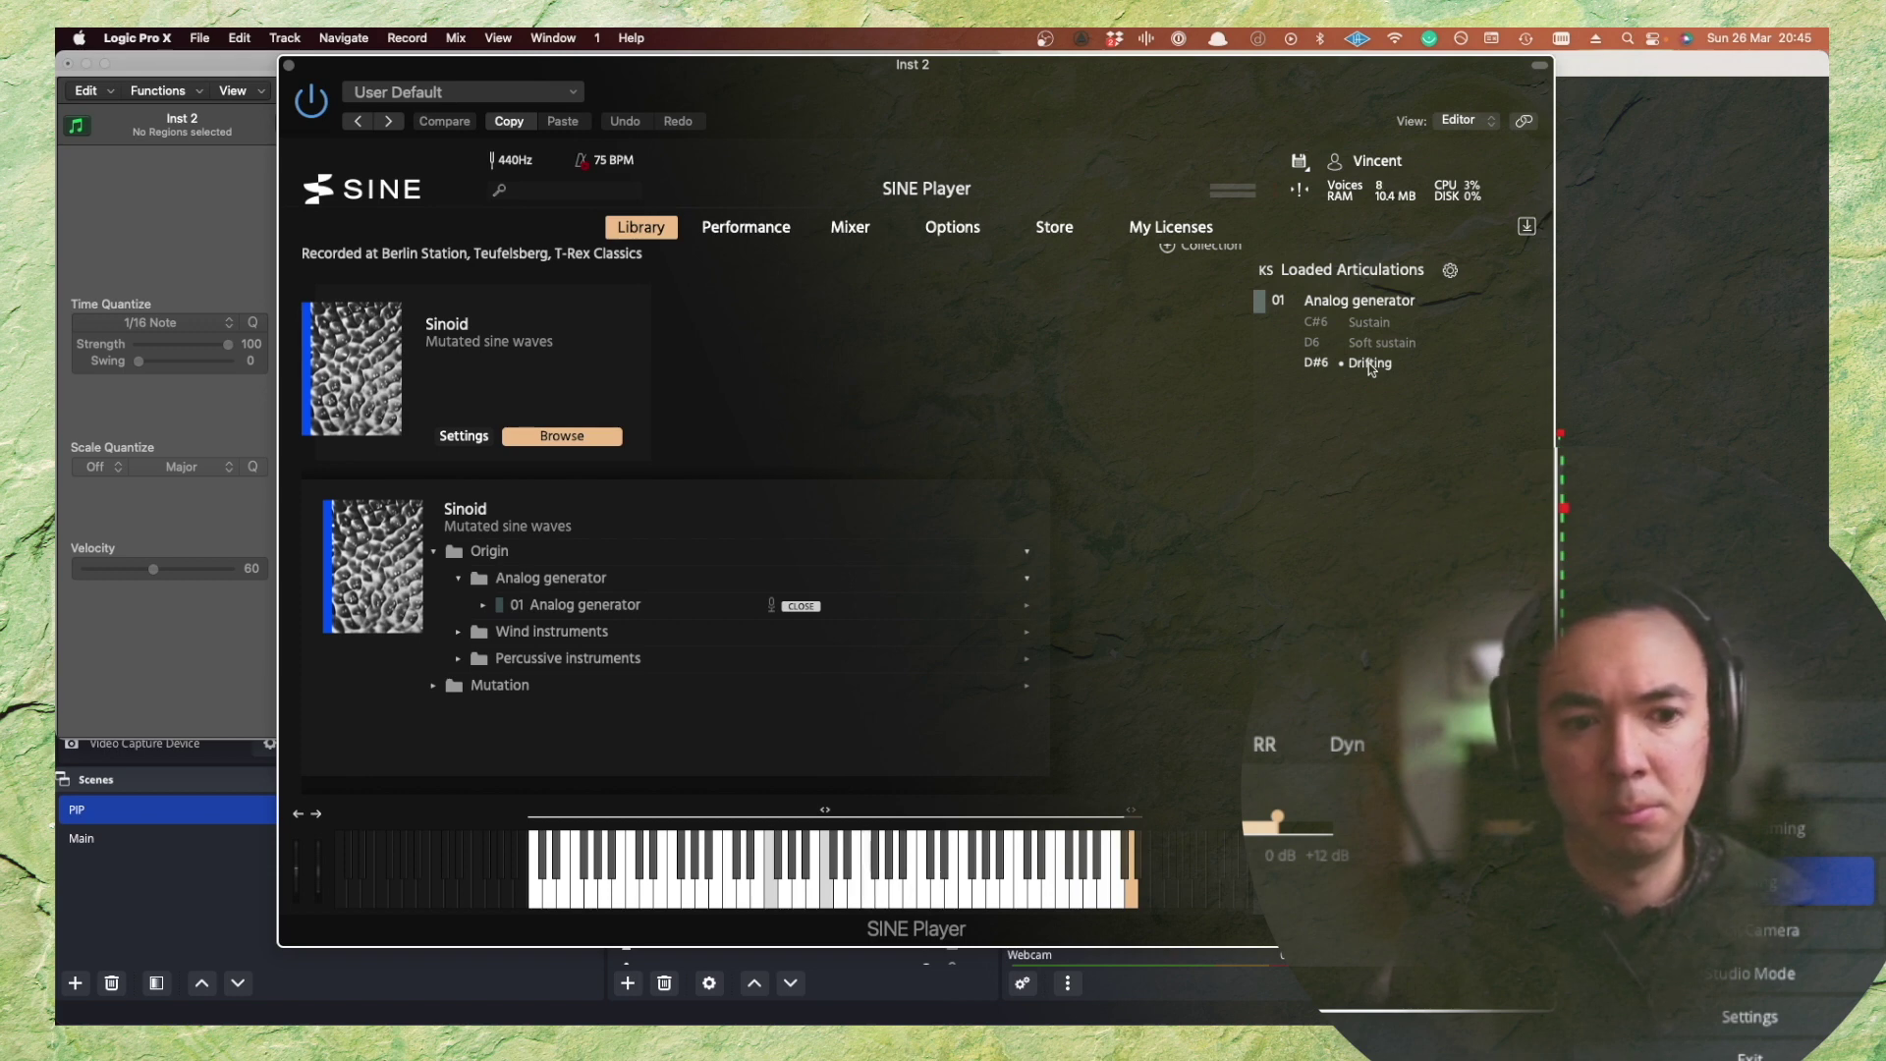
left_click(456, 632)
double_click(621, 652)
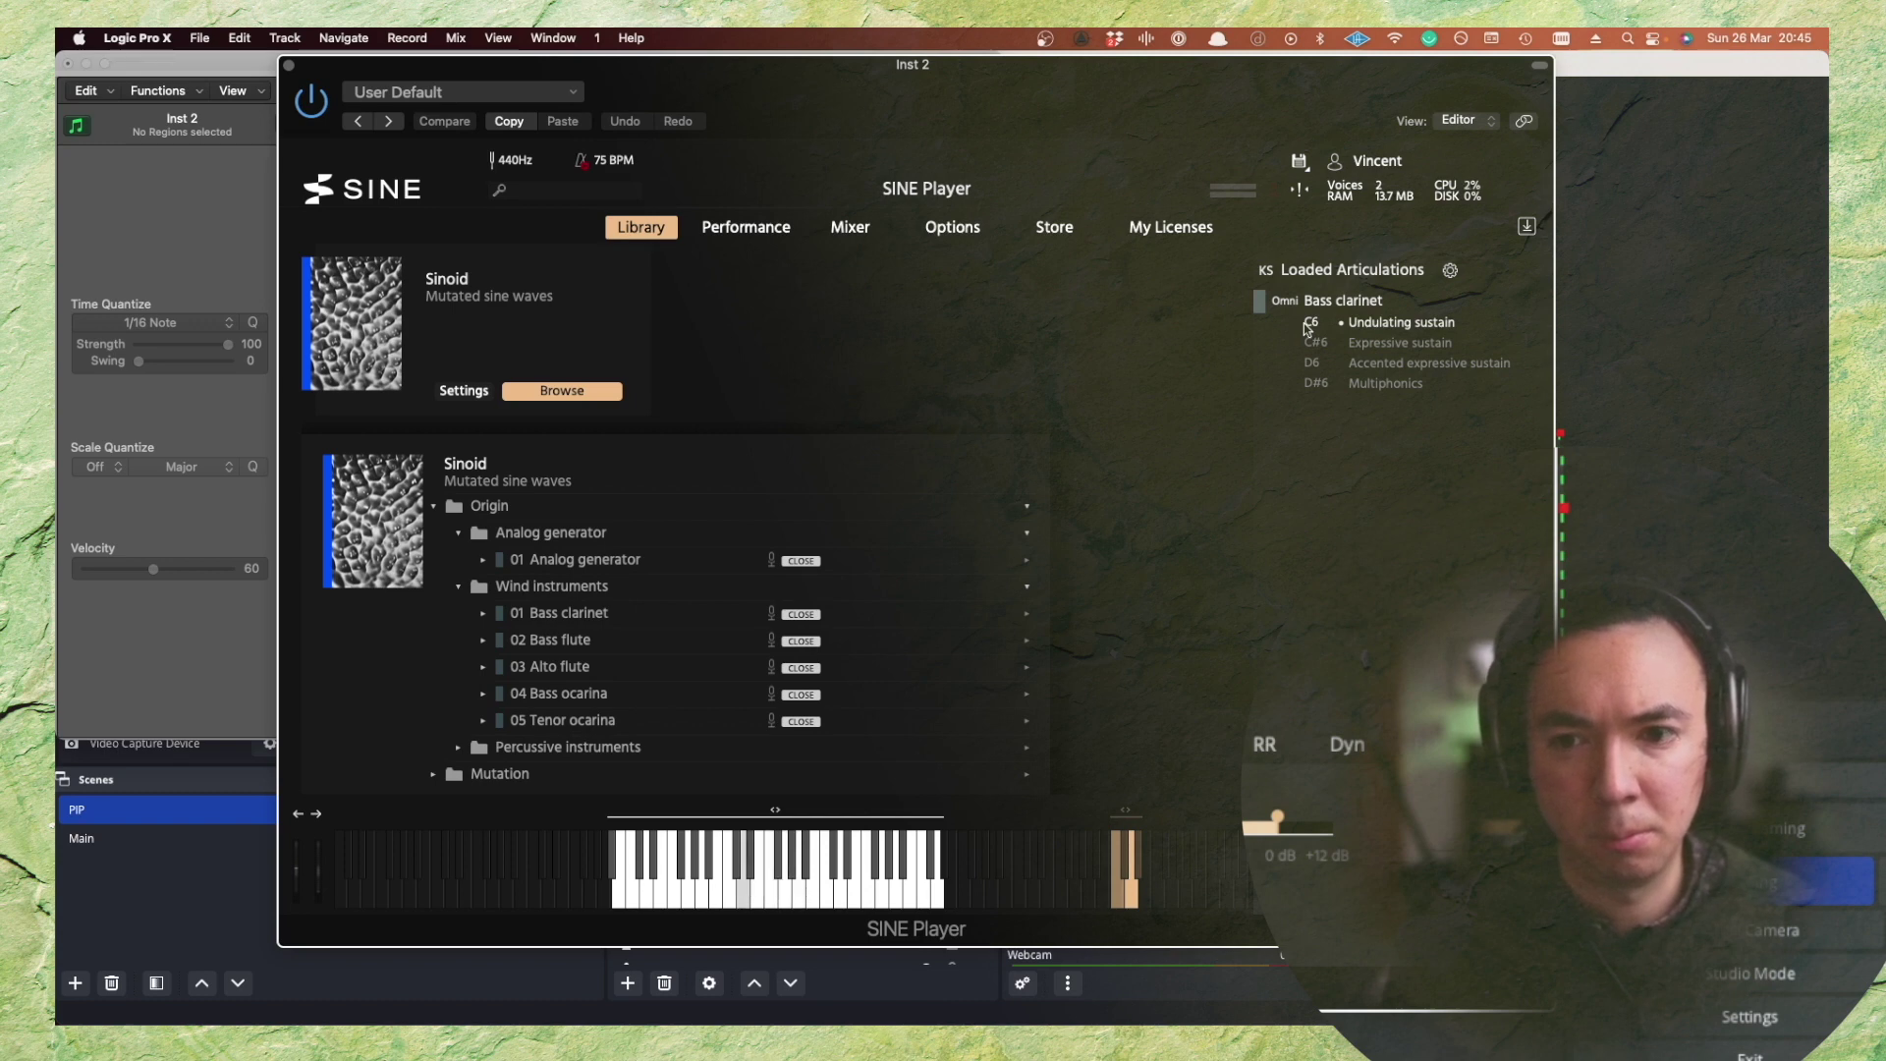
left_click(1393, 346)
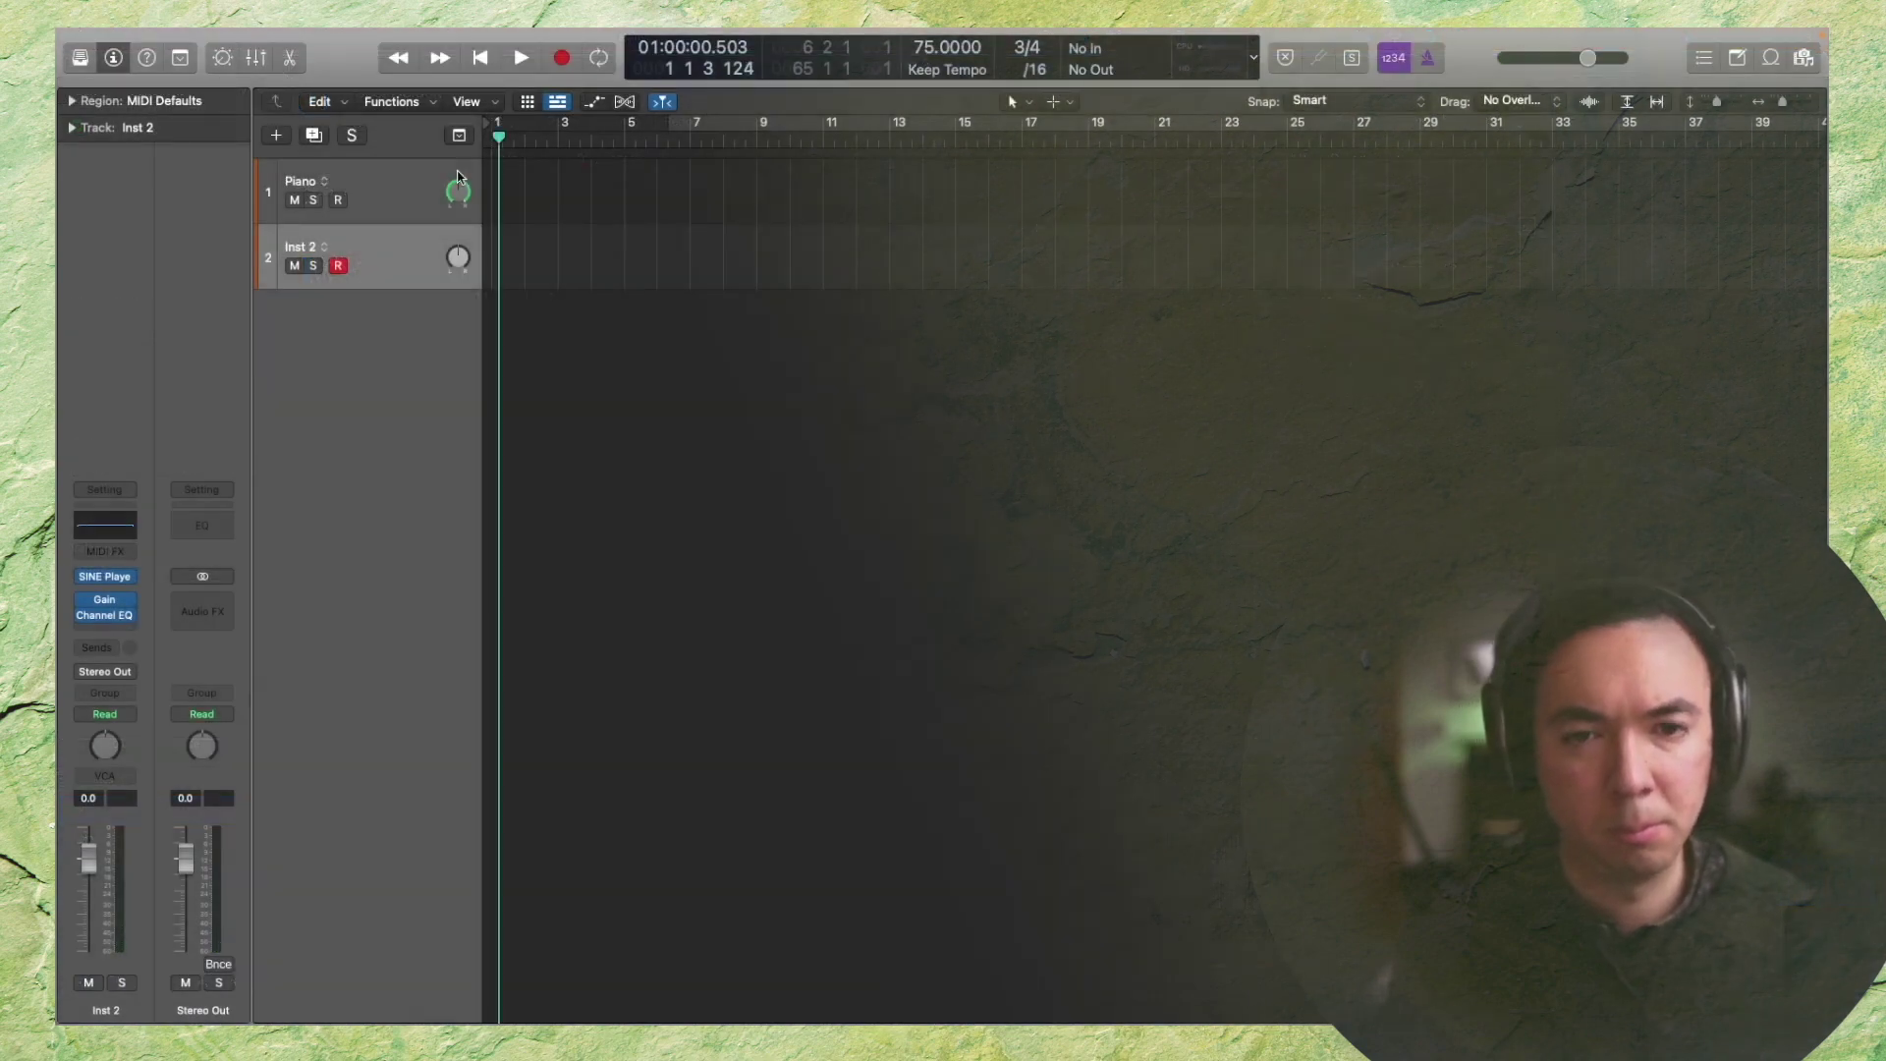
Set the tempo to 119.5219 BPM and capture a bass clarinet performance from bar 1 to bar 9 on the Inst 2 track
key("space")
key("space")
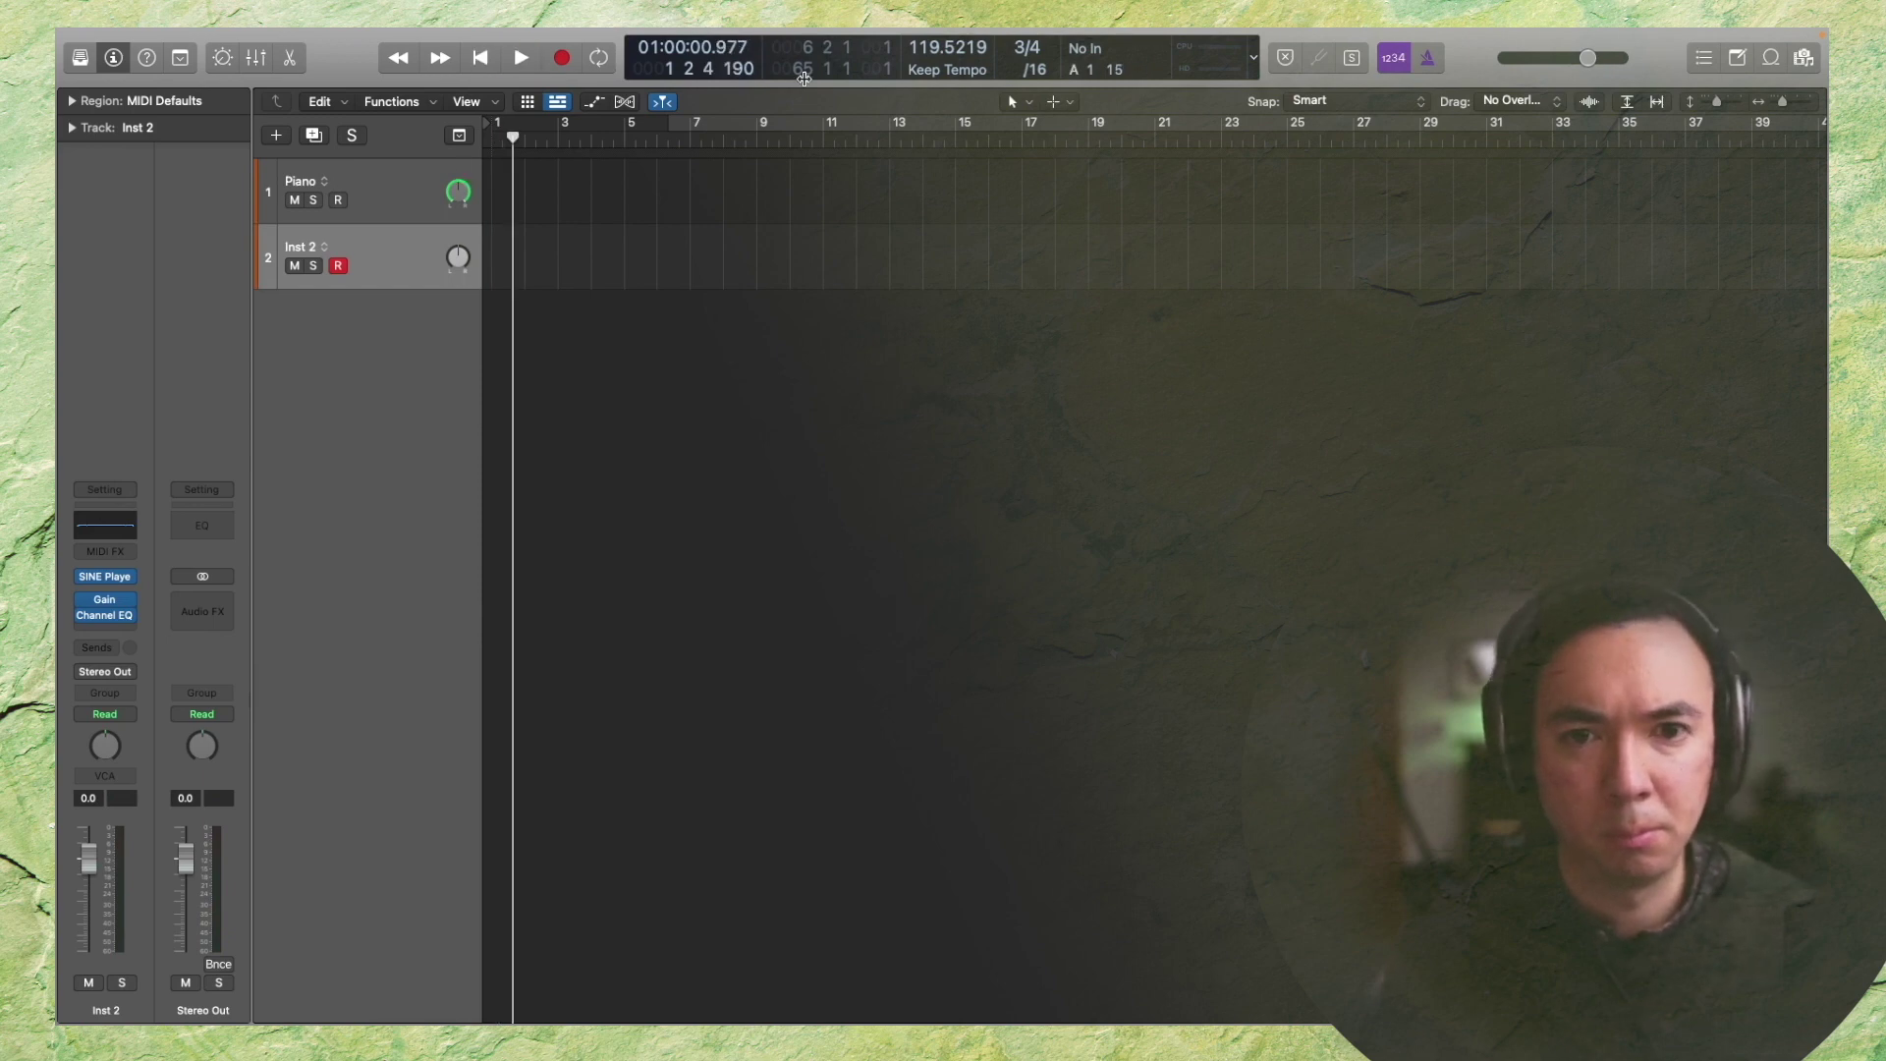
key("space")
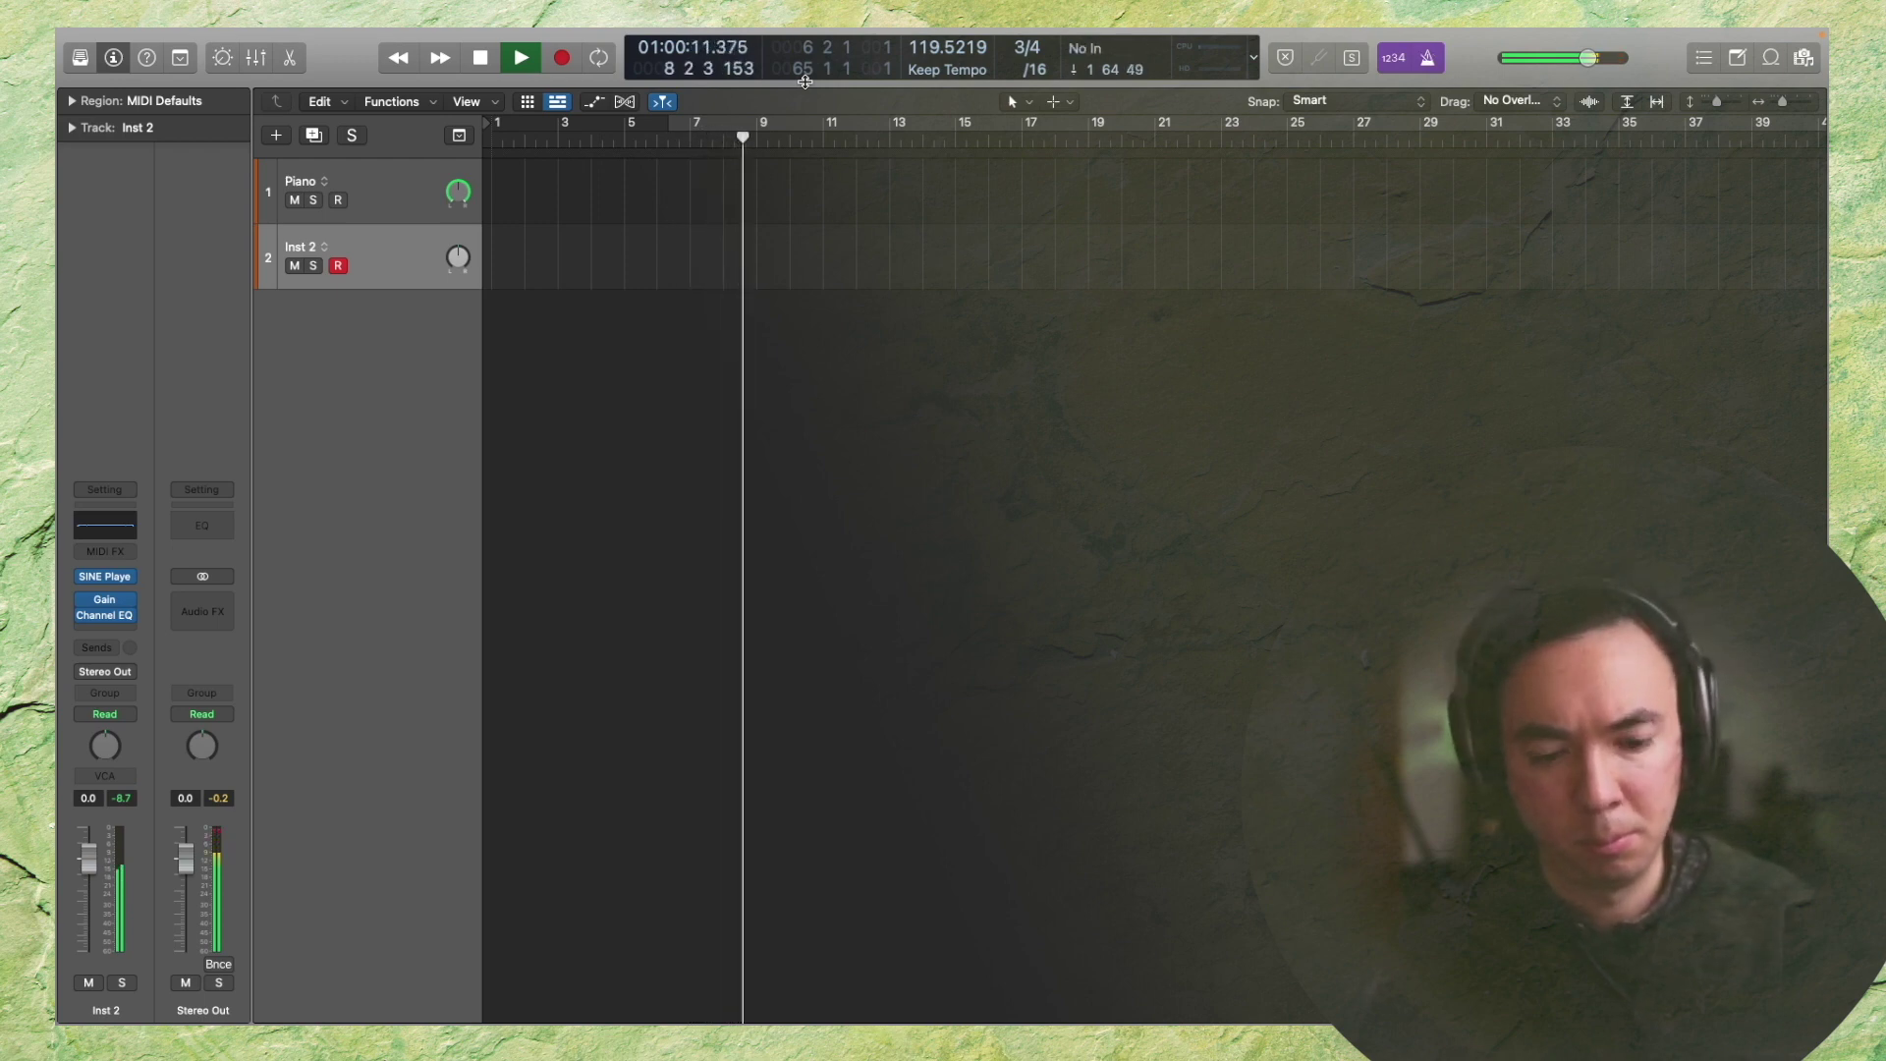
key("space")
key("shift+r")
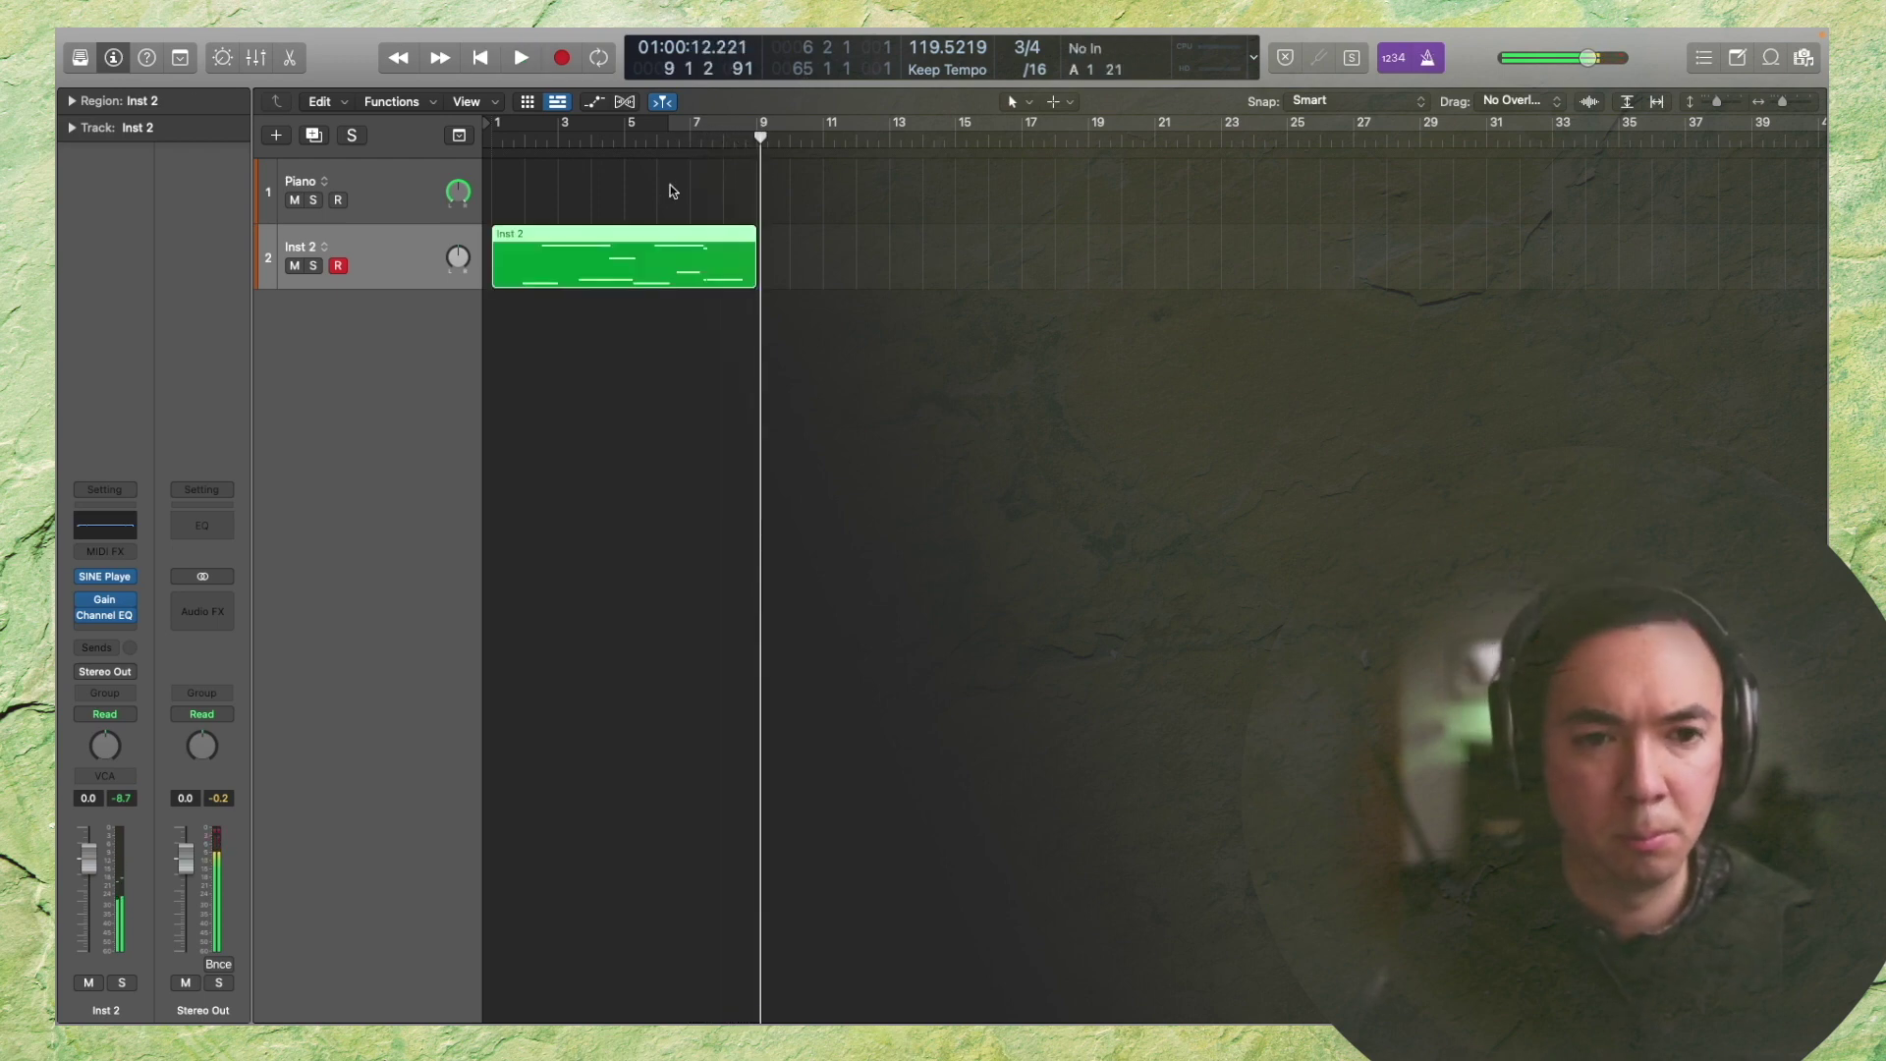
Split the Inst 2 region at bar 2 and delete the piece before the first note
double_click(613, 247)
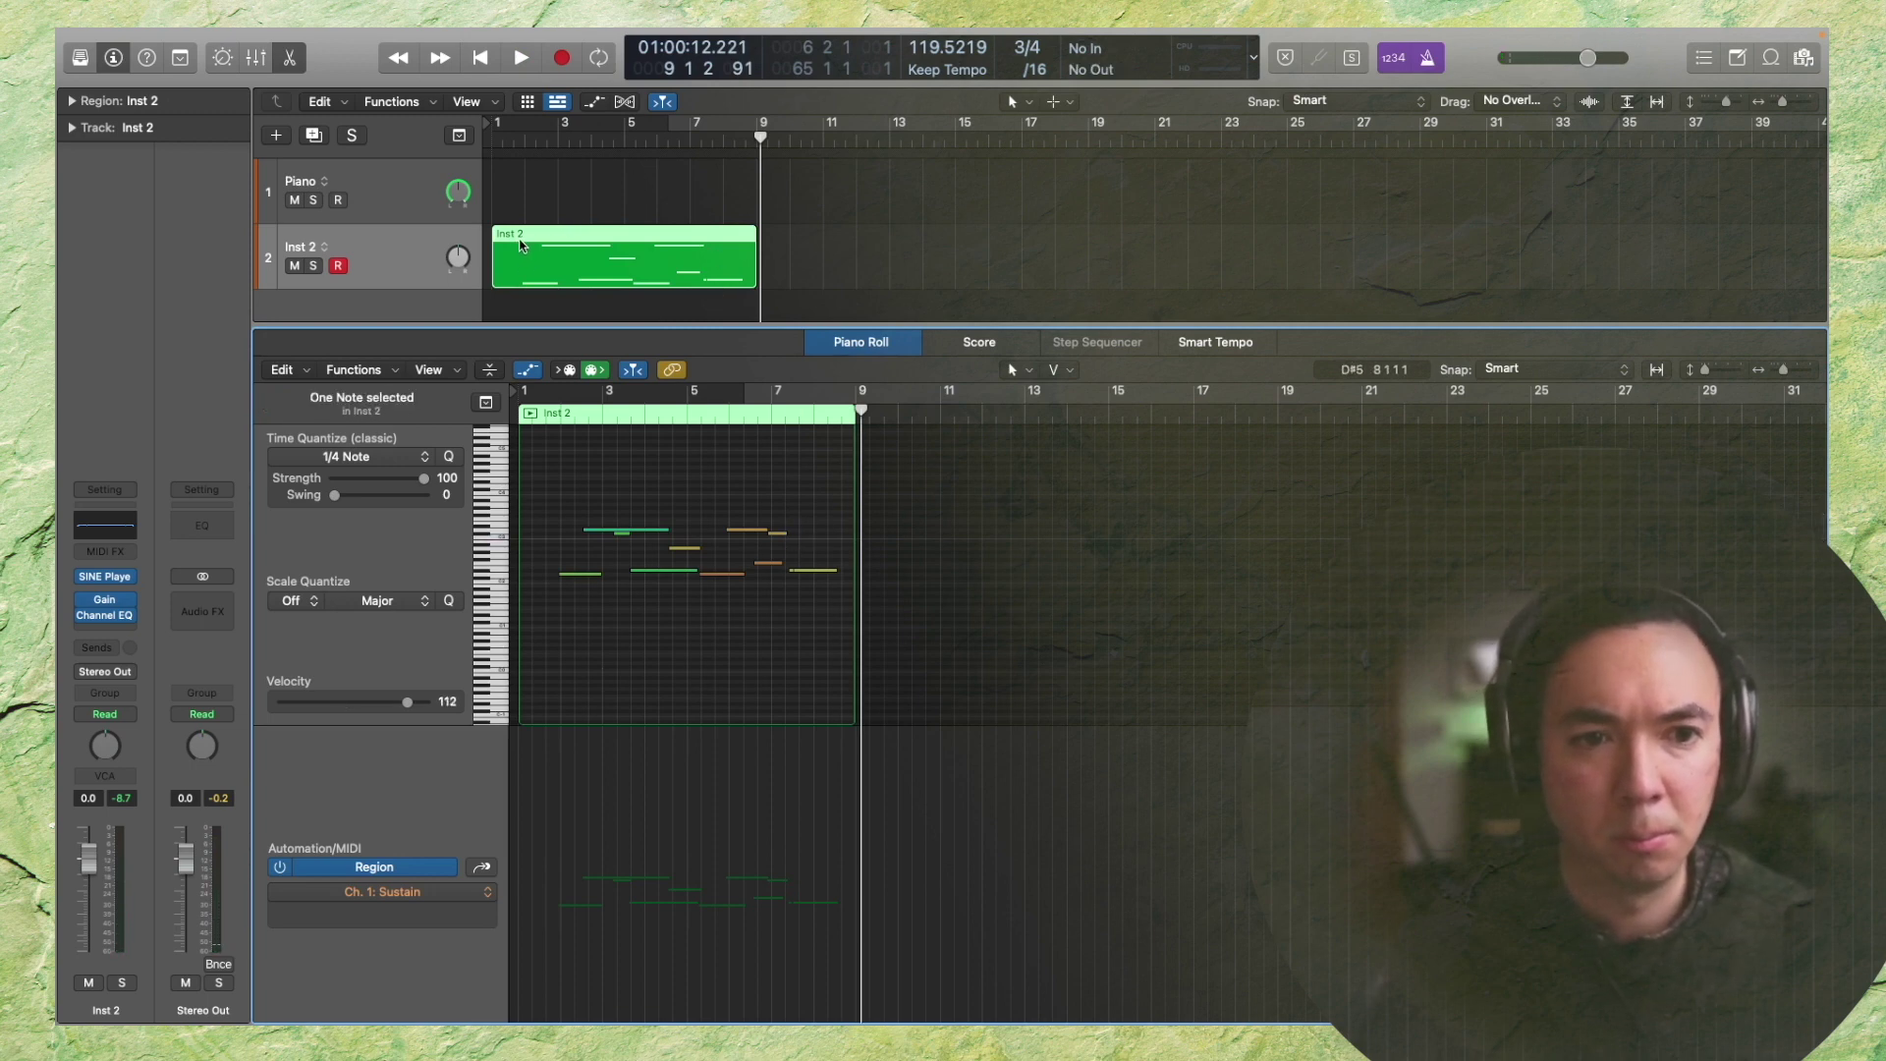
left_click(523, 245)
key("Escape")
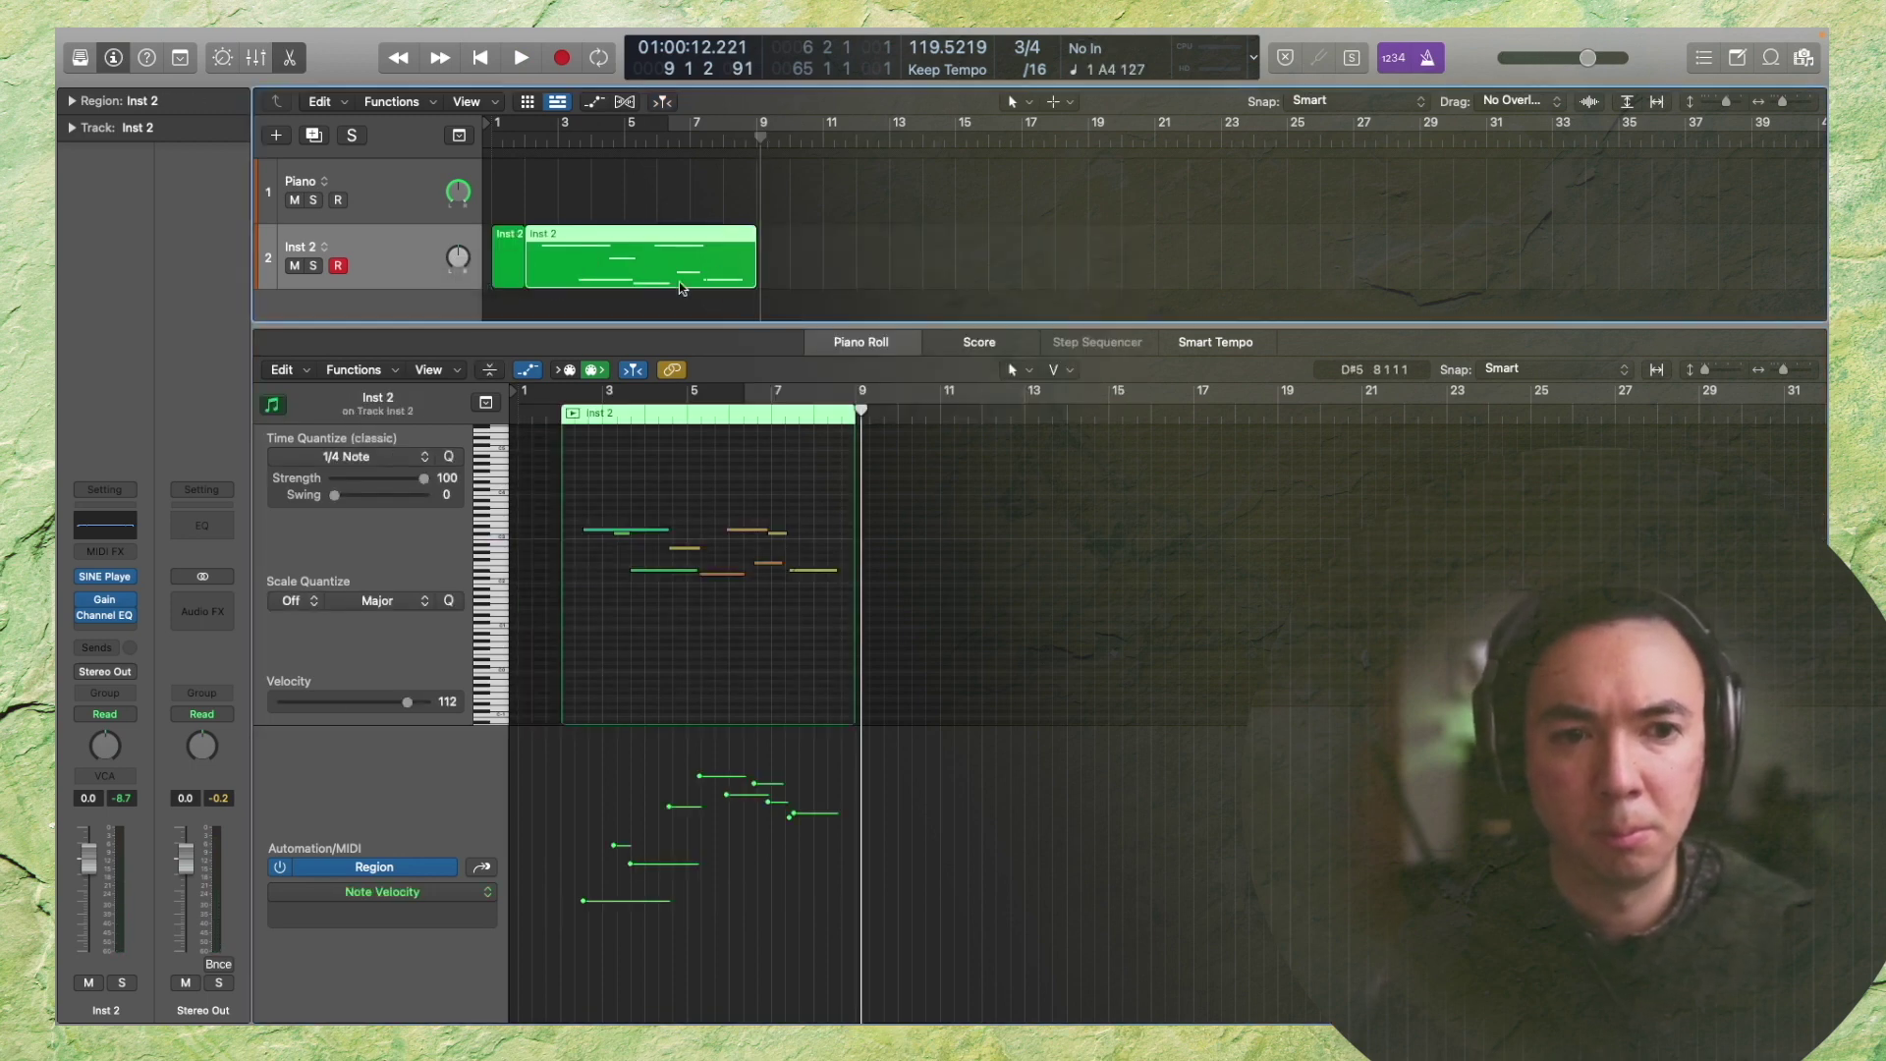
left_click(581, 573)
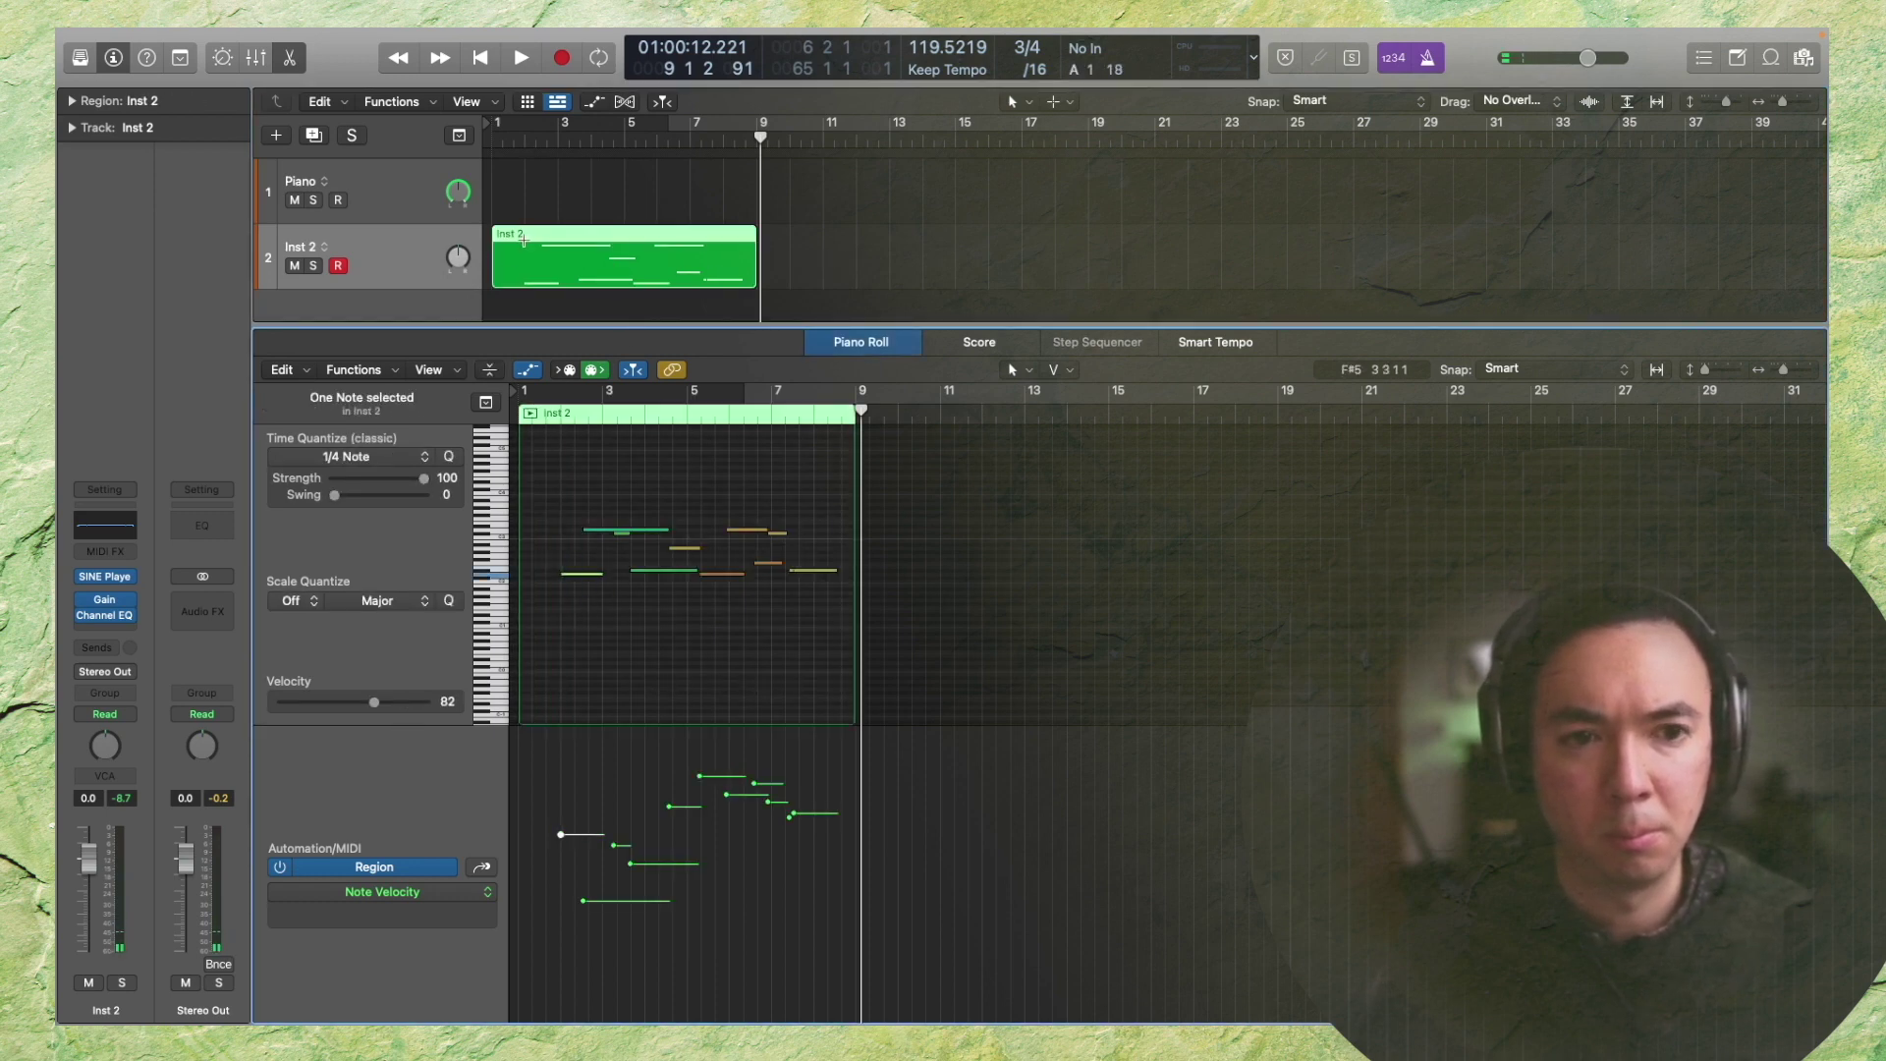
double_click(524, 243)
left_click(511, 261)
key("Delete")
Move the trimmed Inst 2 region to bar 1 and copy it into four consecutive regions ending at bar 29
left_click_drag(535, 262, 780, 268)
key("Return")
key("space")
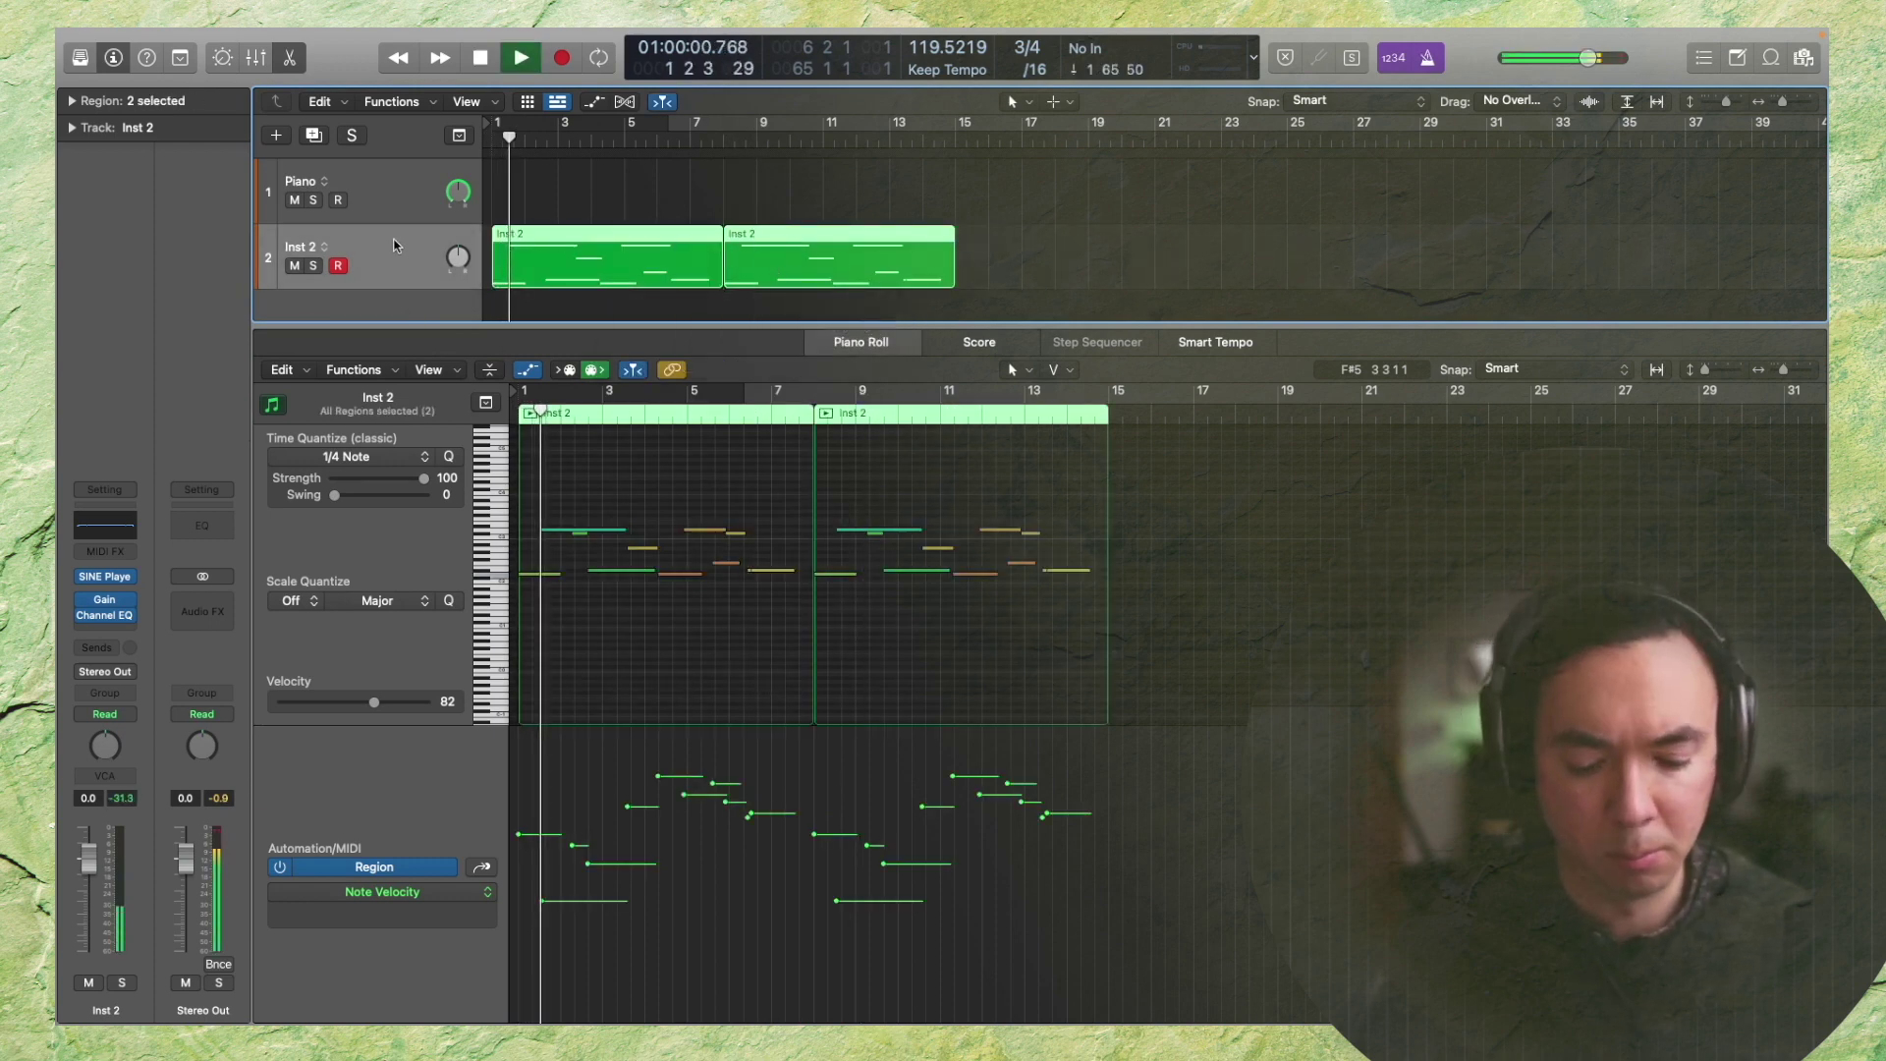
left_click_drag(574, 266, 1019, 257)
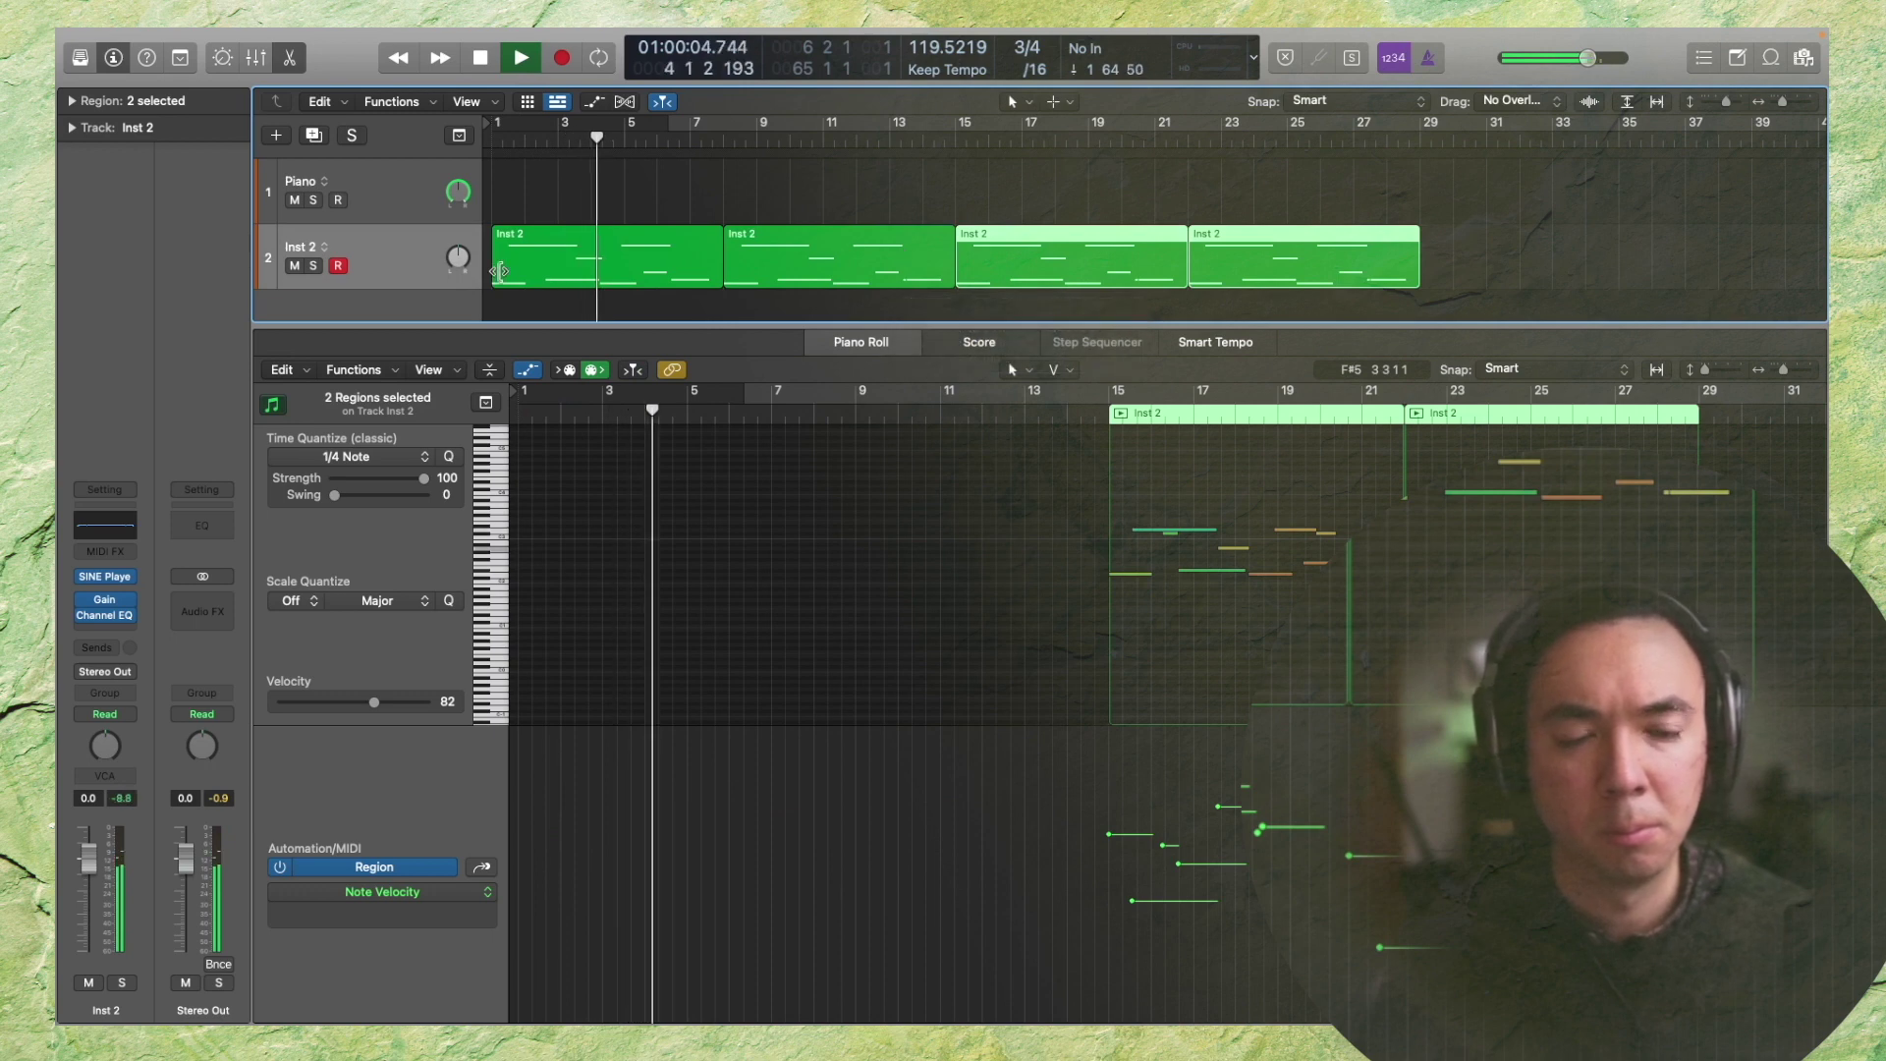
key("Return")
Review the first Inst 2 region's notes during playback, close the note editor and duplicate the Inst 2 track with its settings
left_click(570, 263)
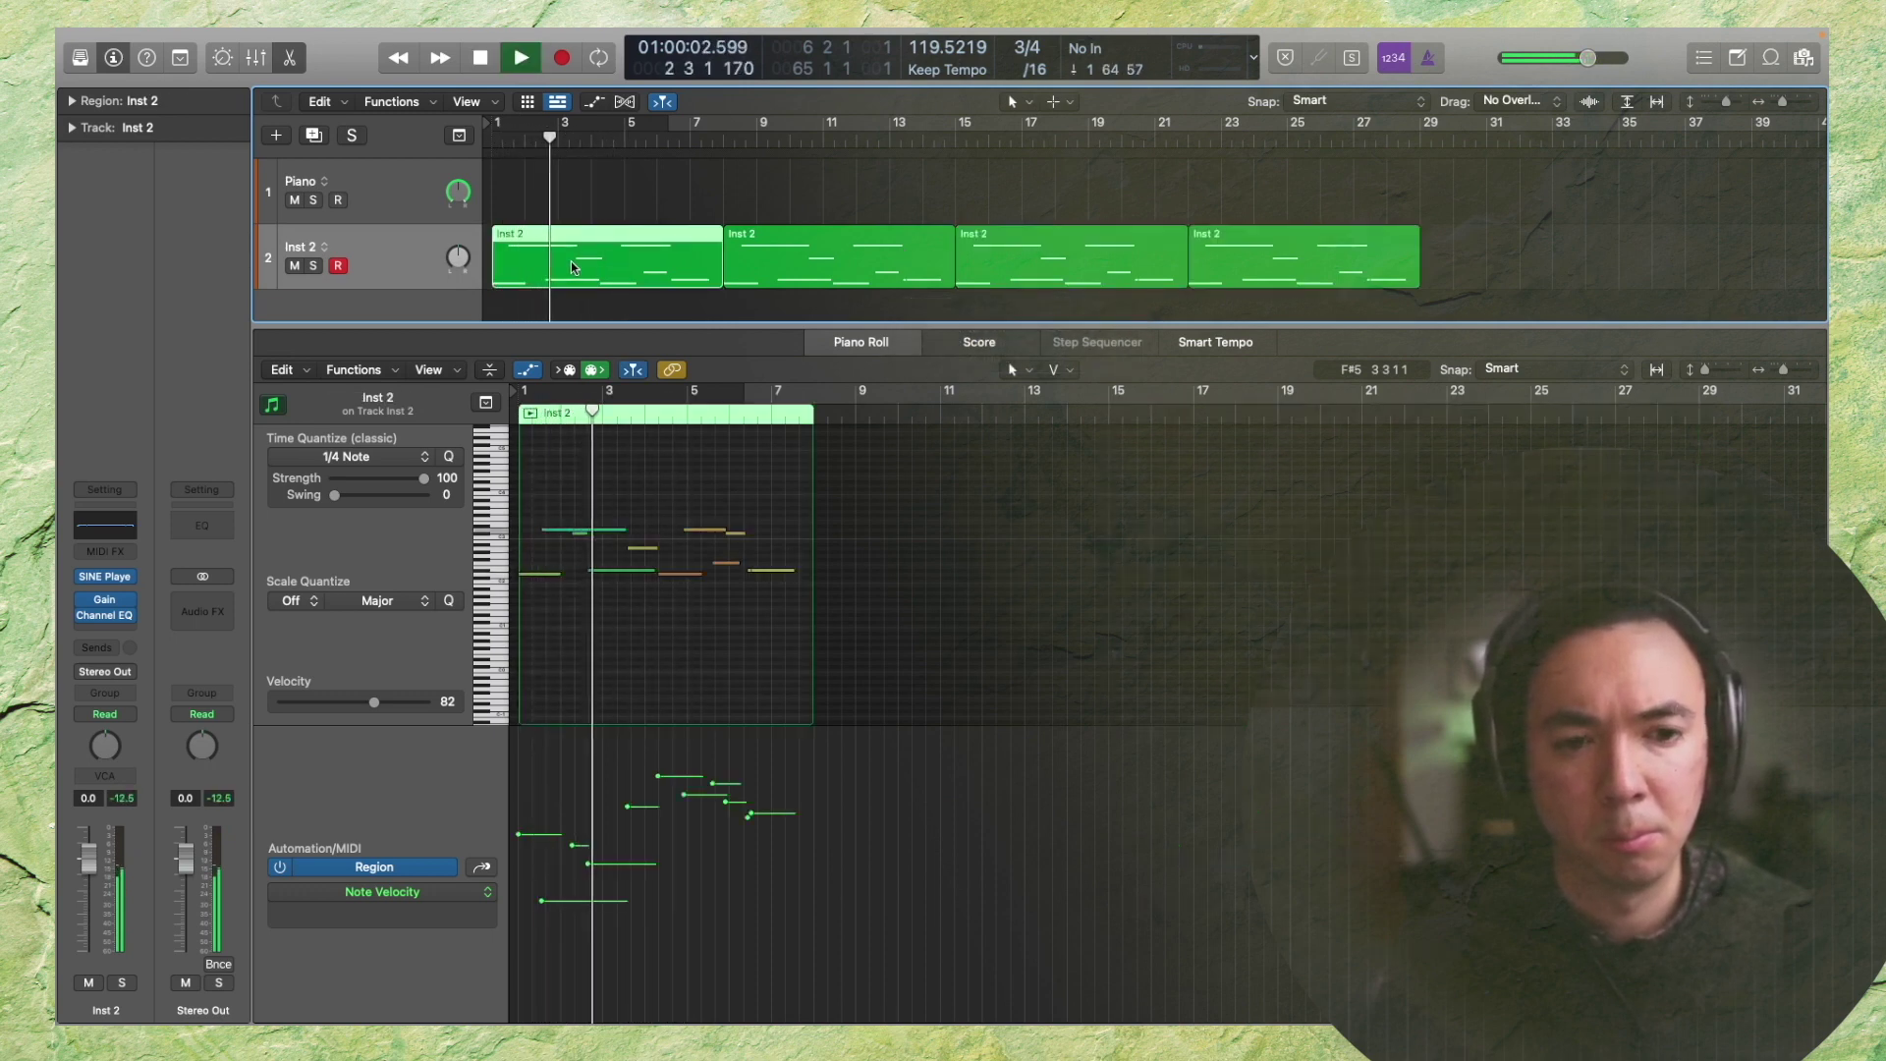
scroll(599, 557, "up", 1)
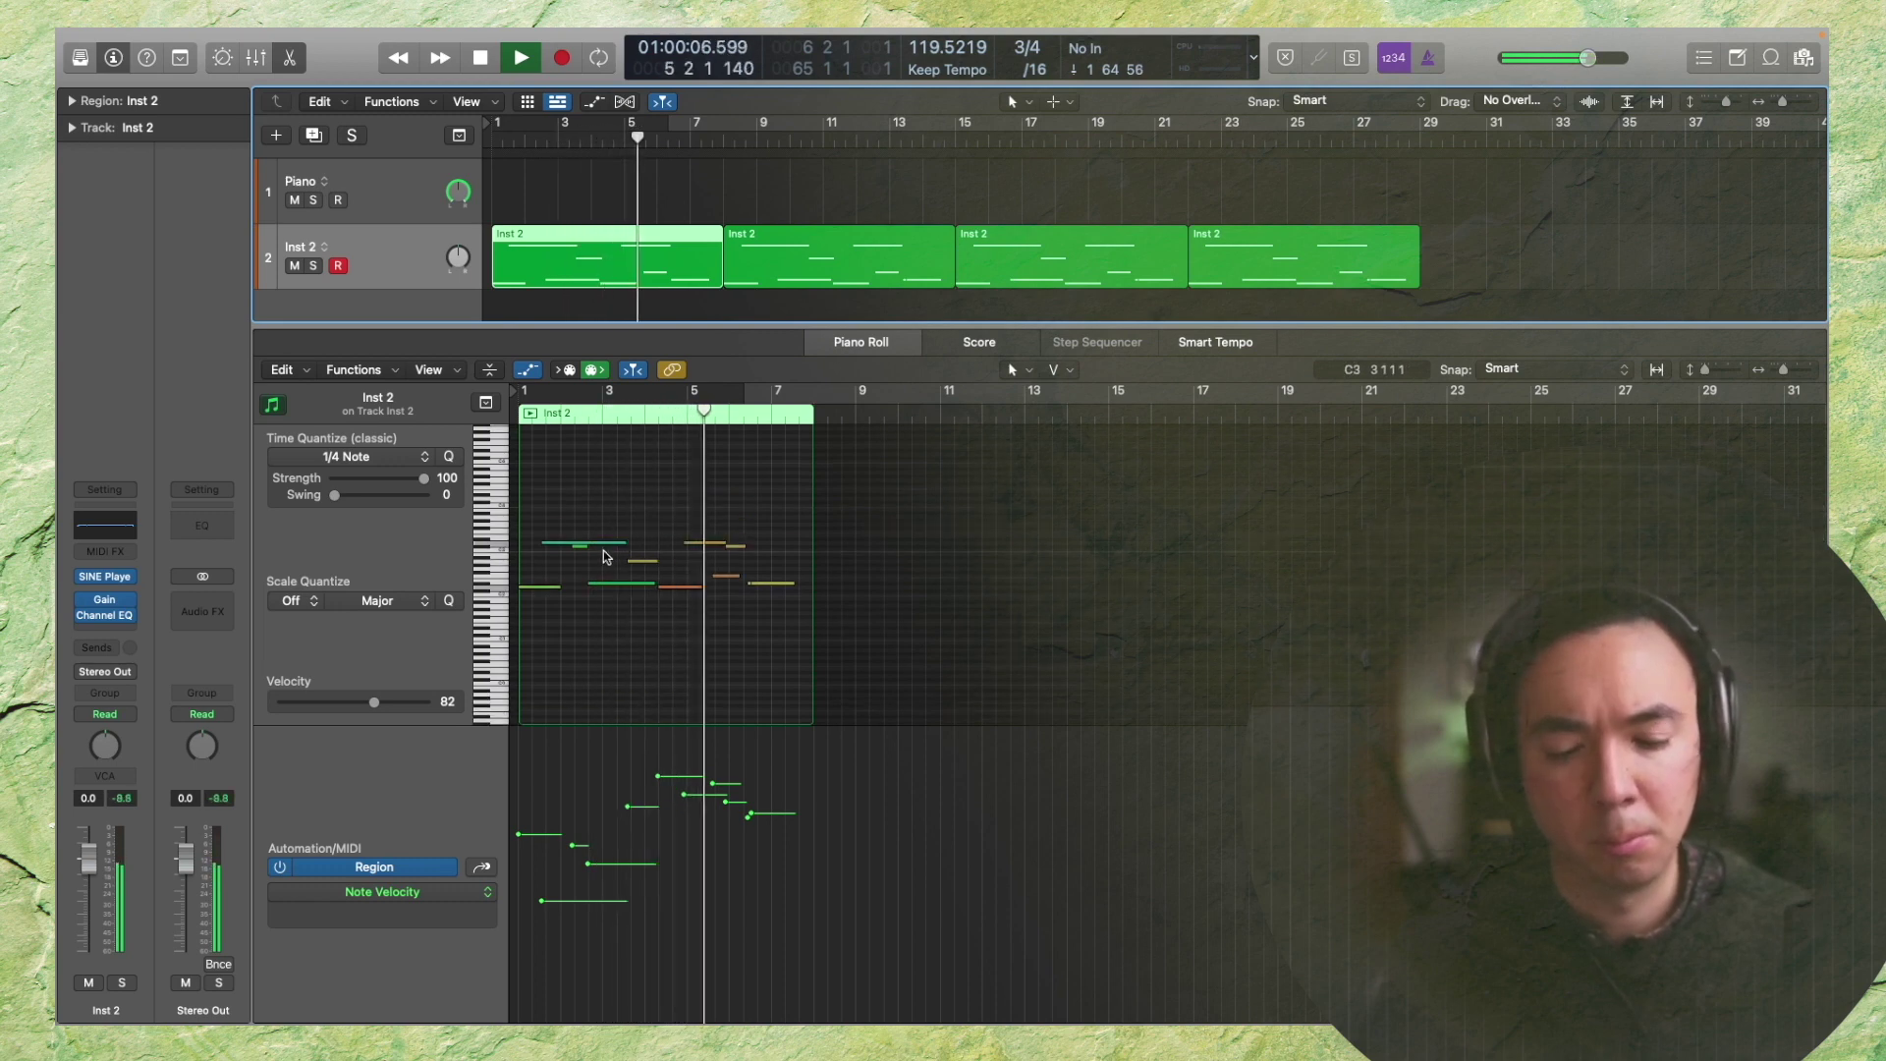
key("p")
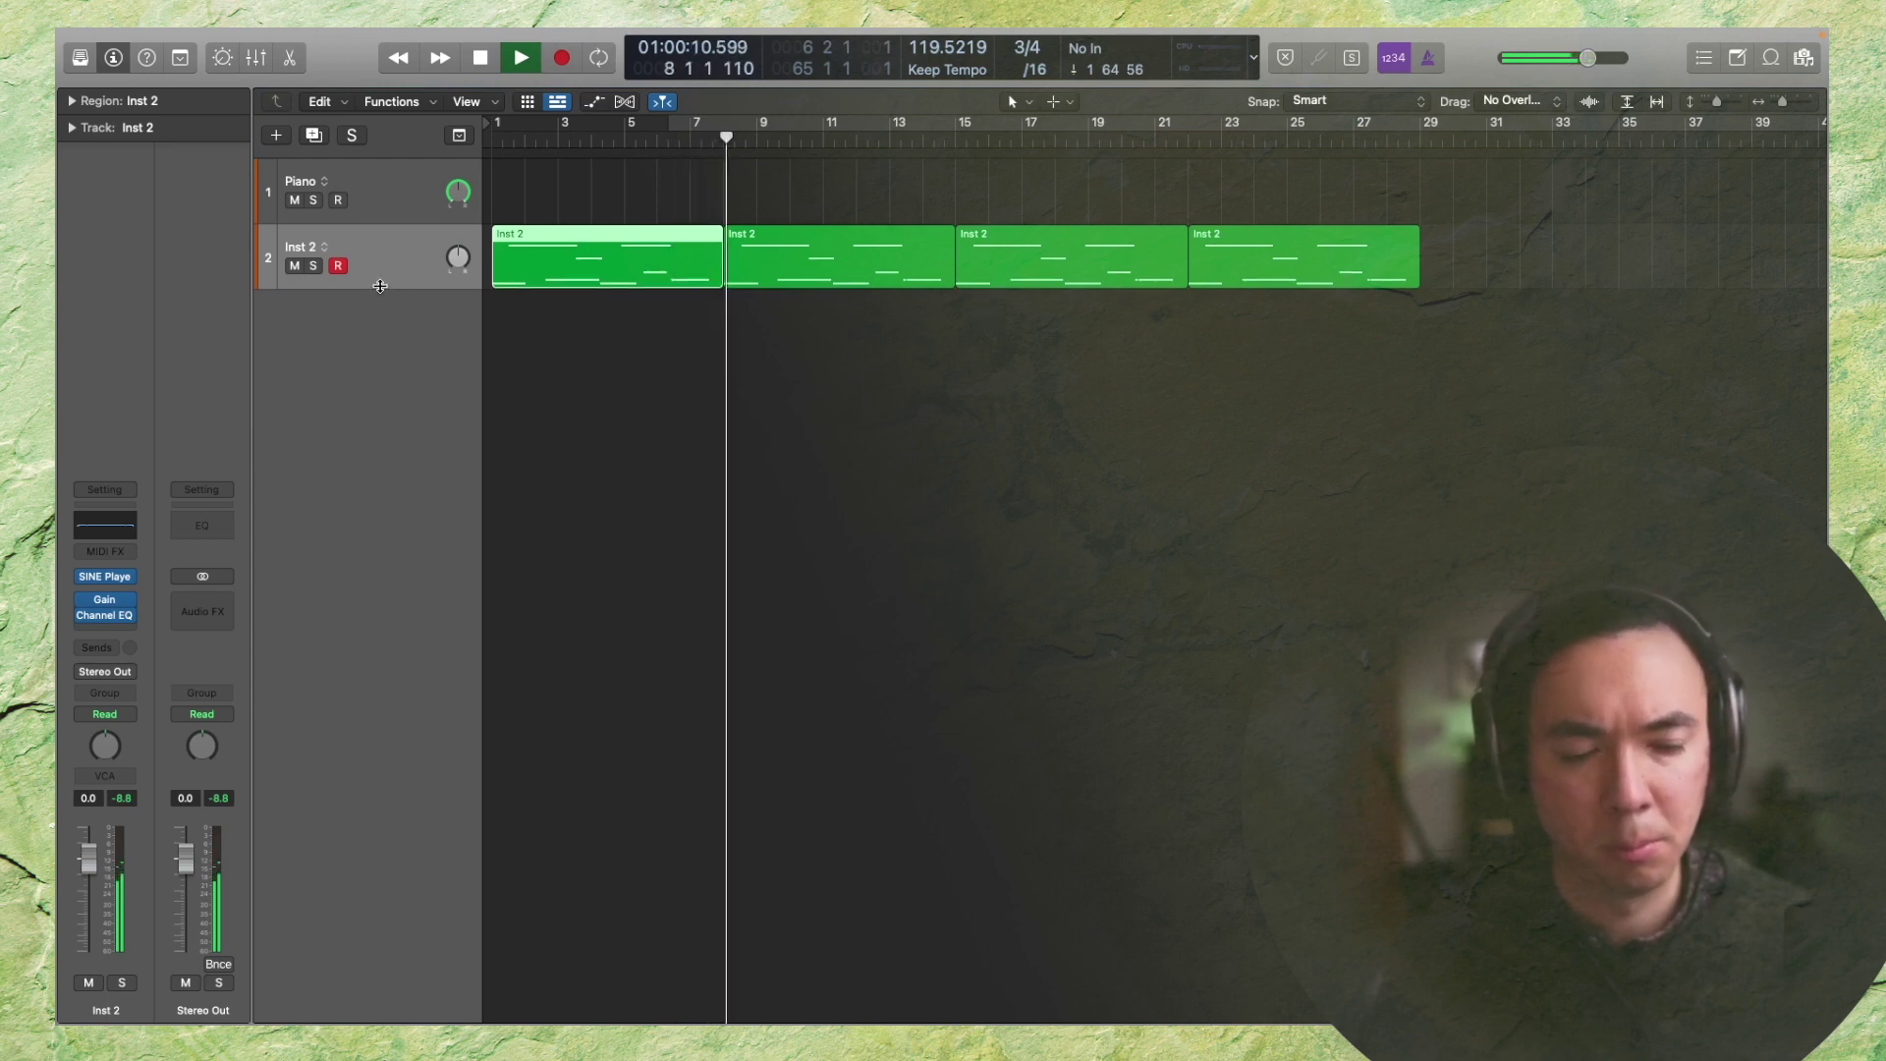
key("super+d")
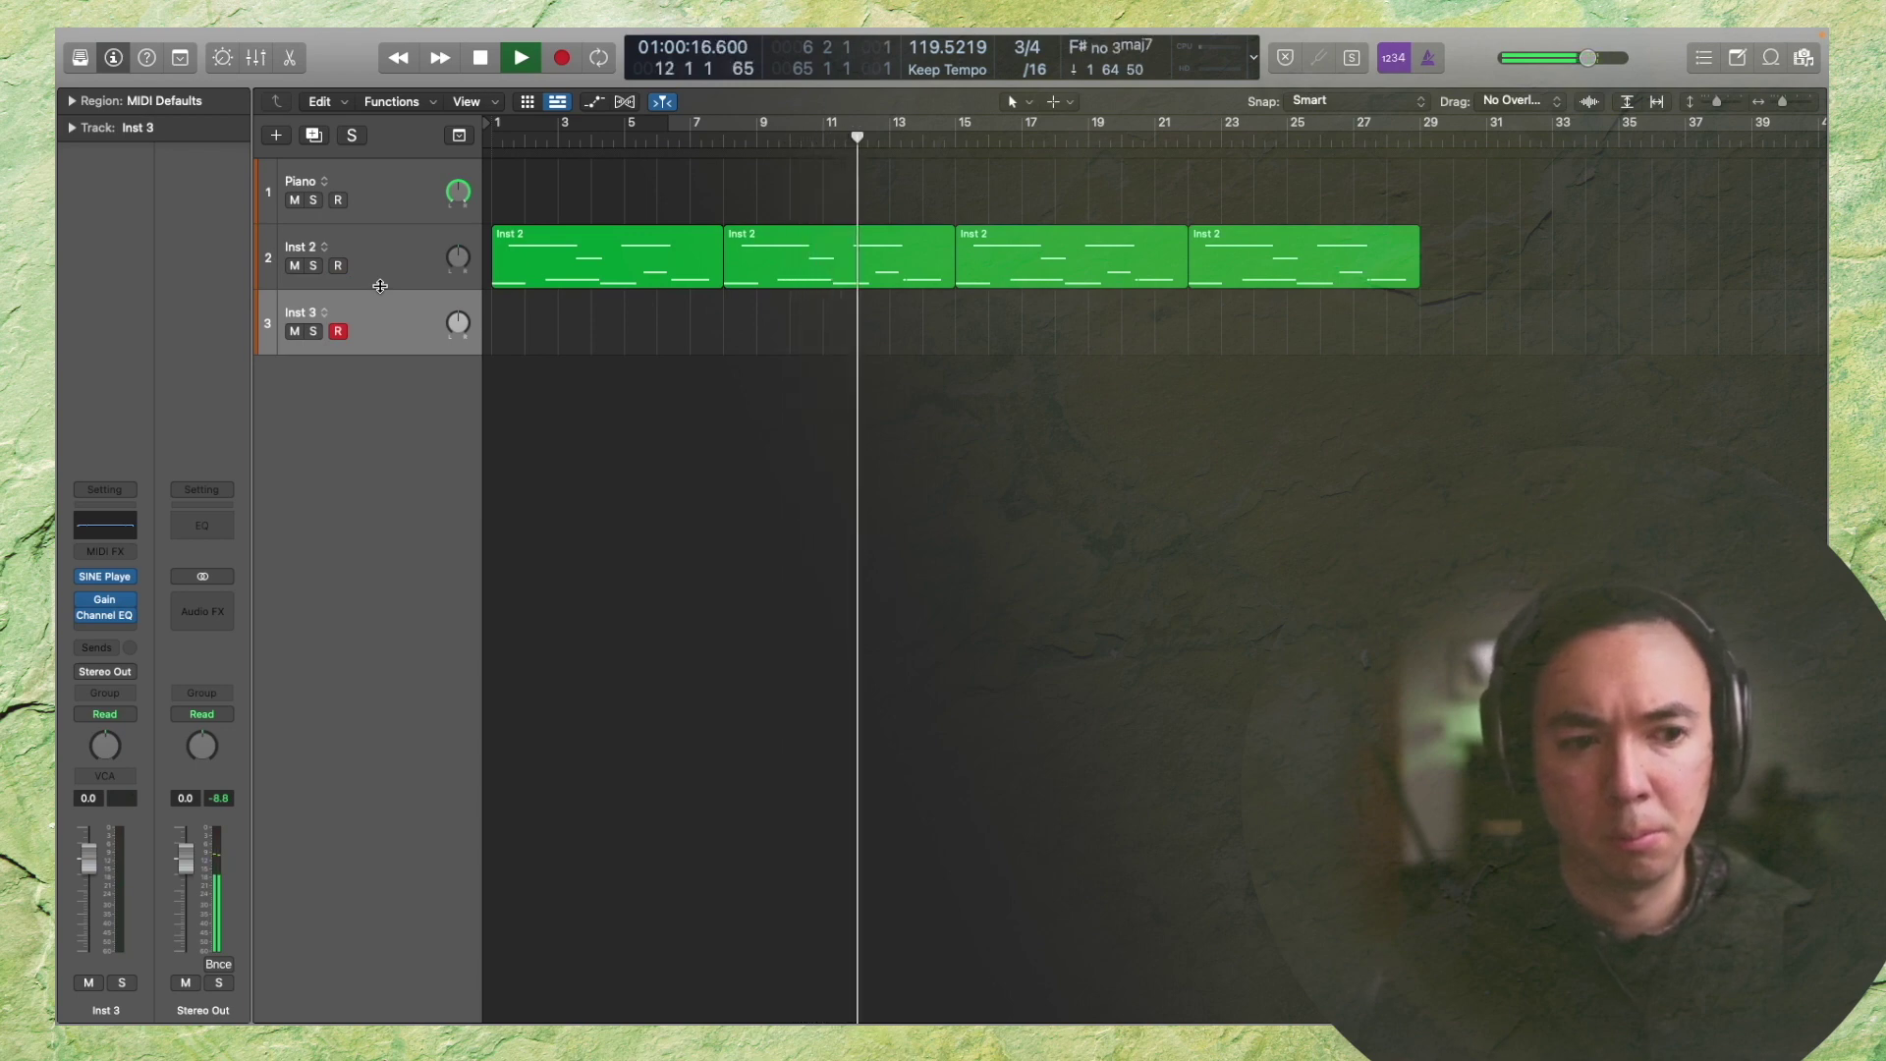
key("space")
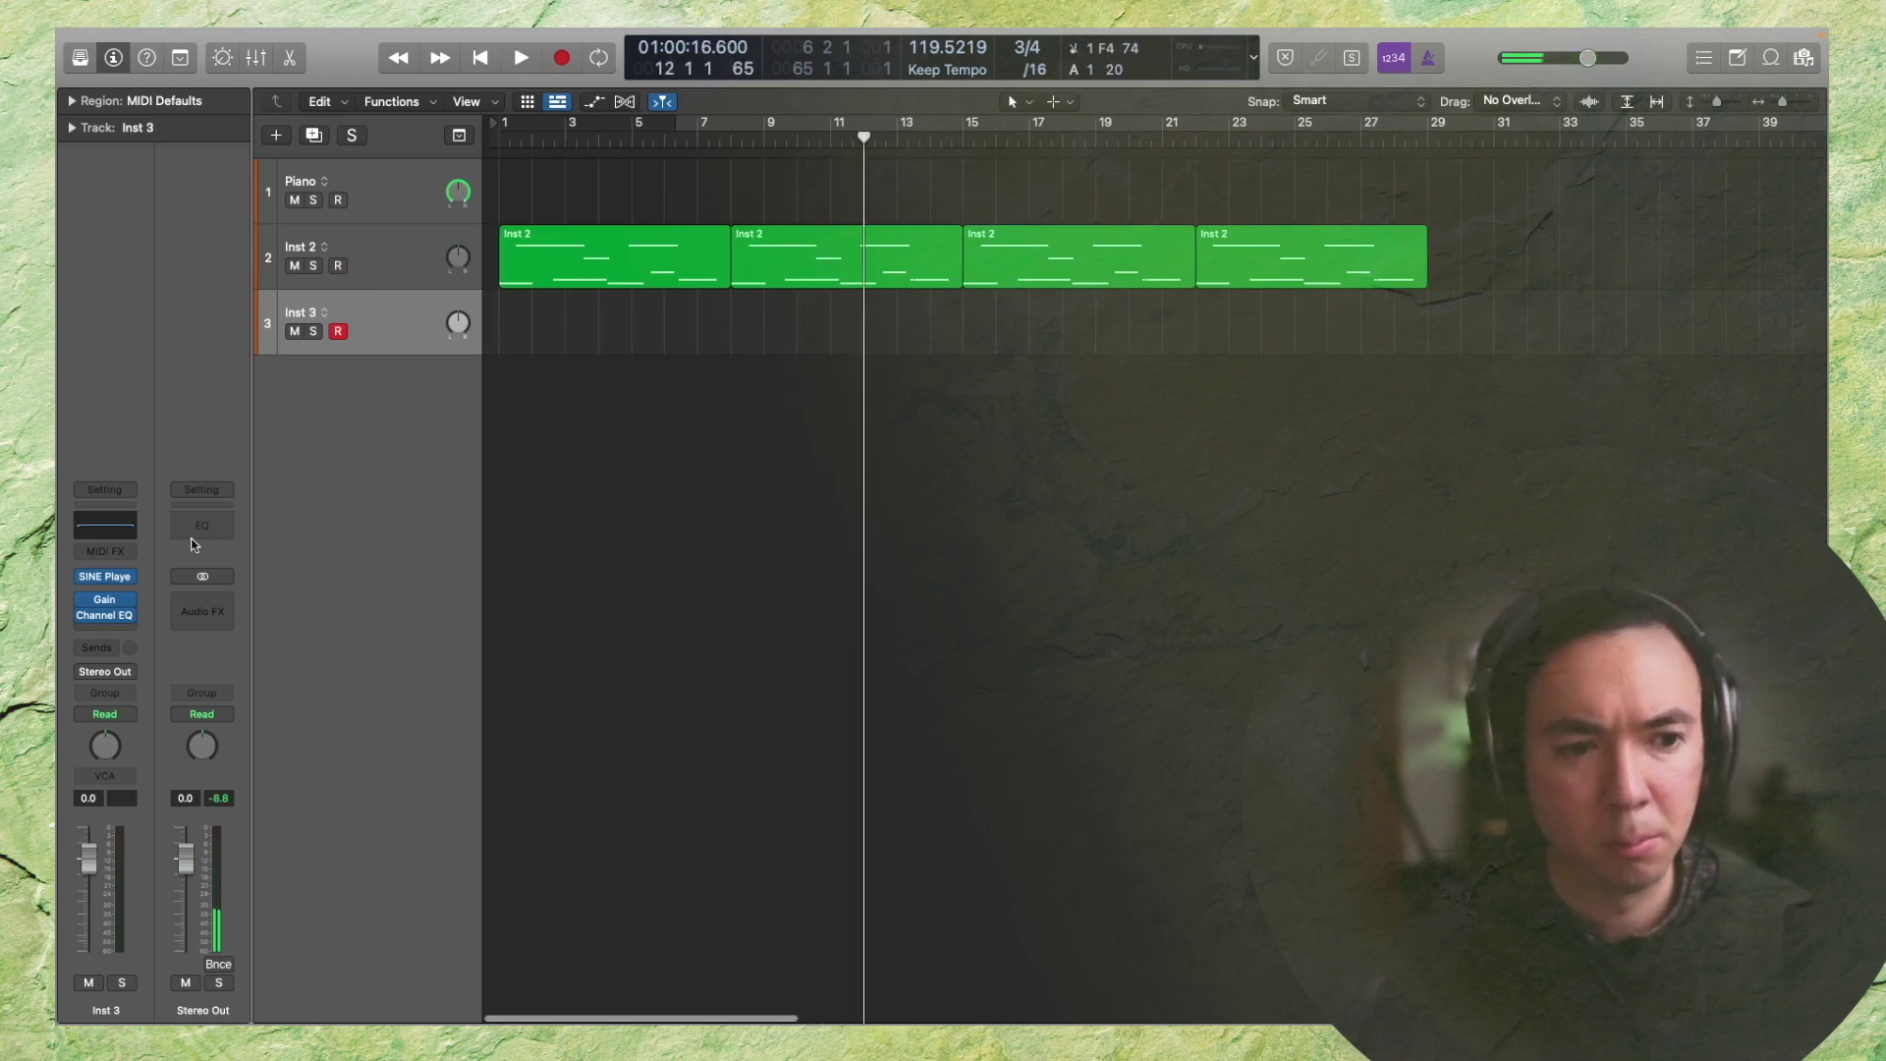
Audition the bass clarinet's Accented expressive sustain and Multiphonics on Inst 3, and expand Sinoid's Mutation and Origin folders
left_click(110, 577)
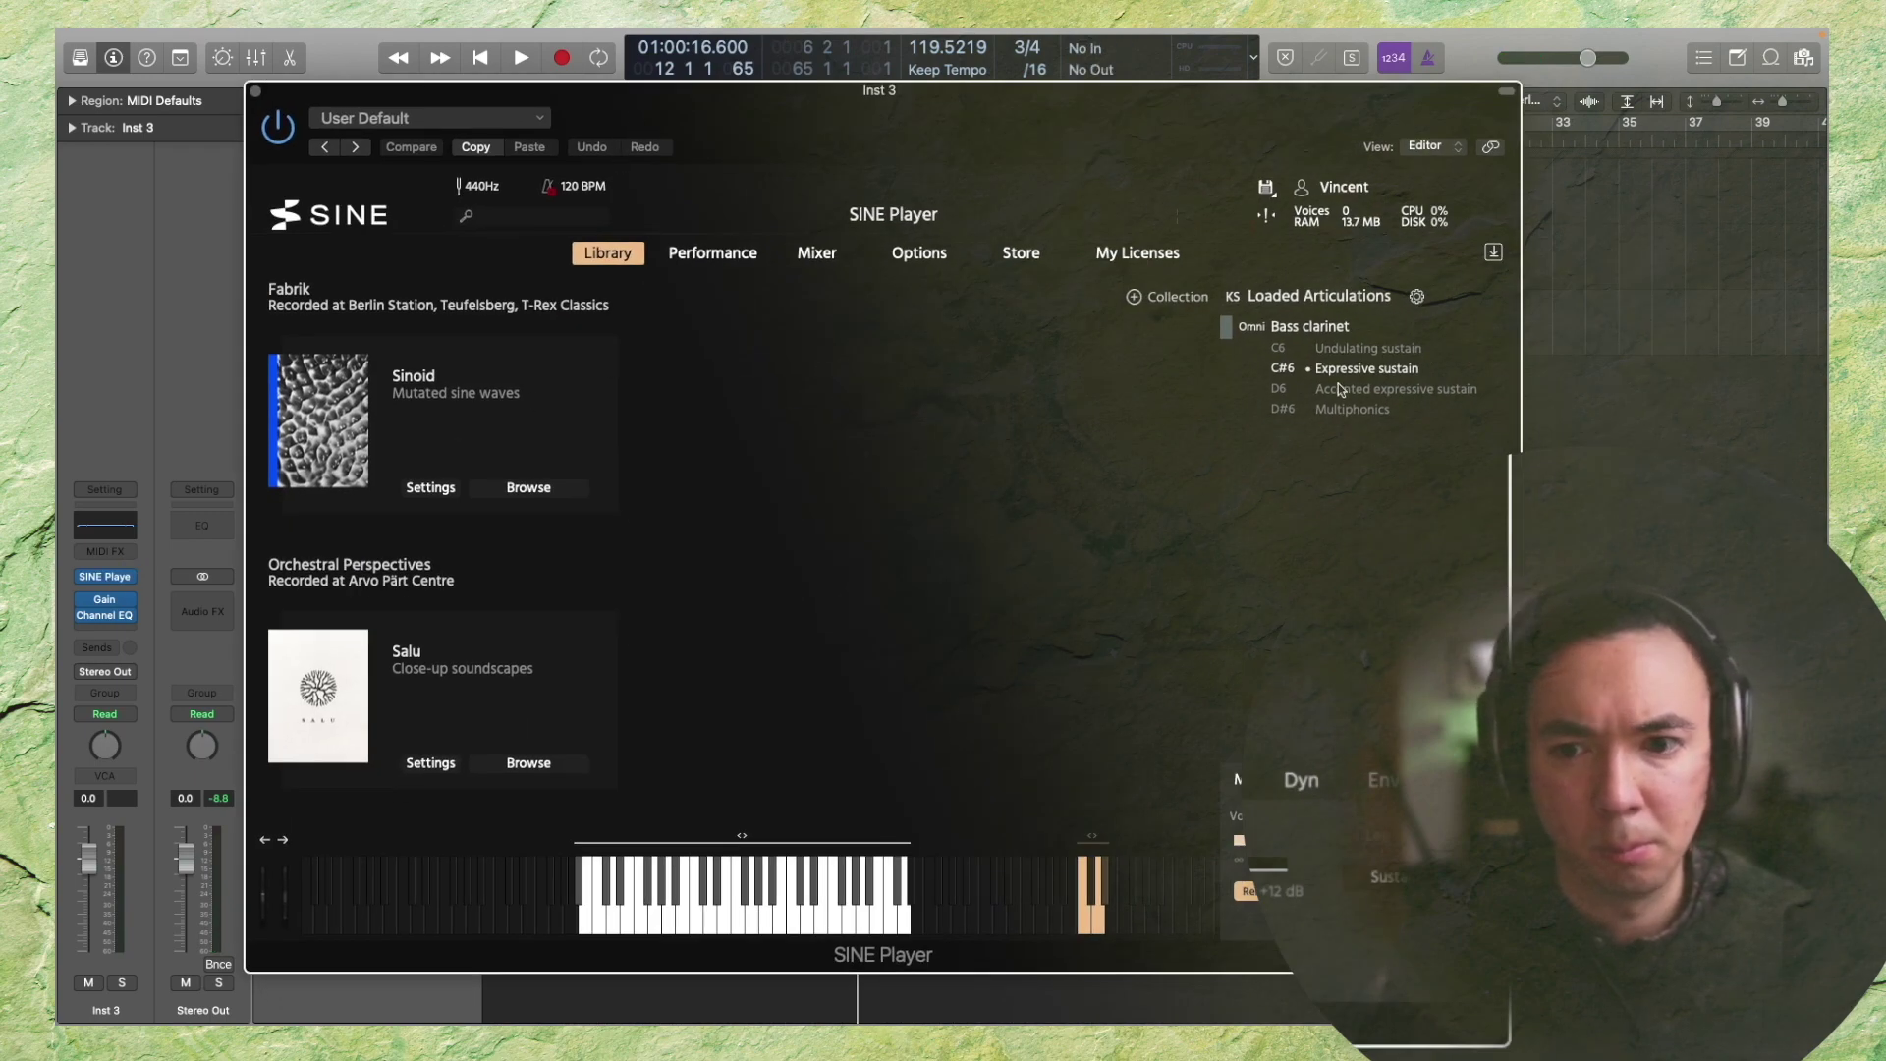
left_click(1348, 389)
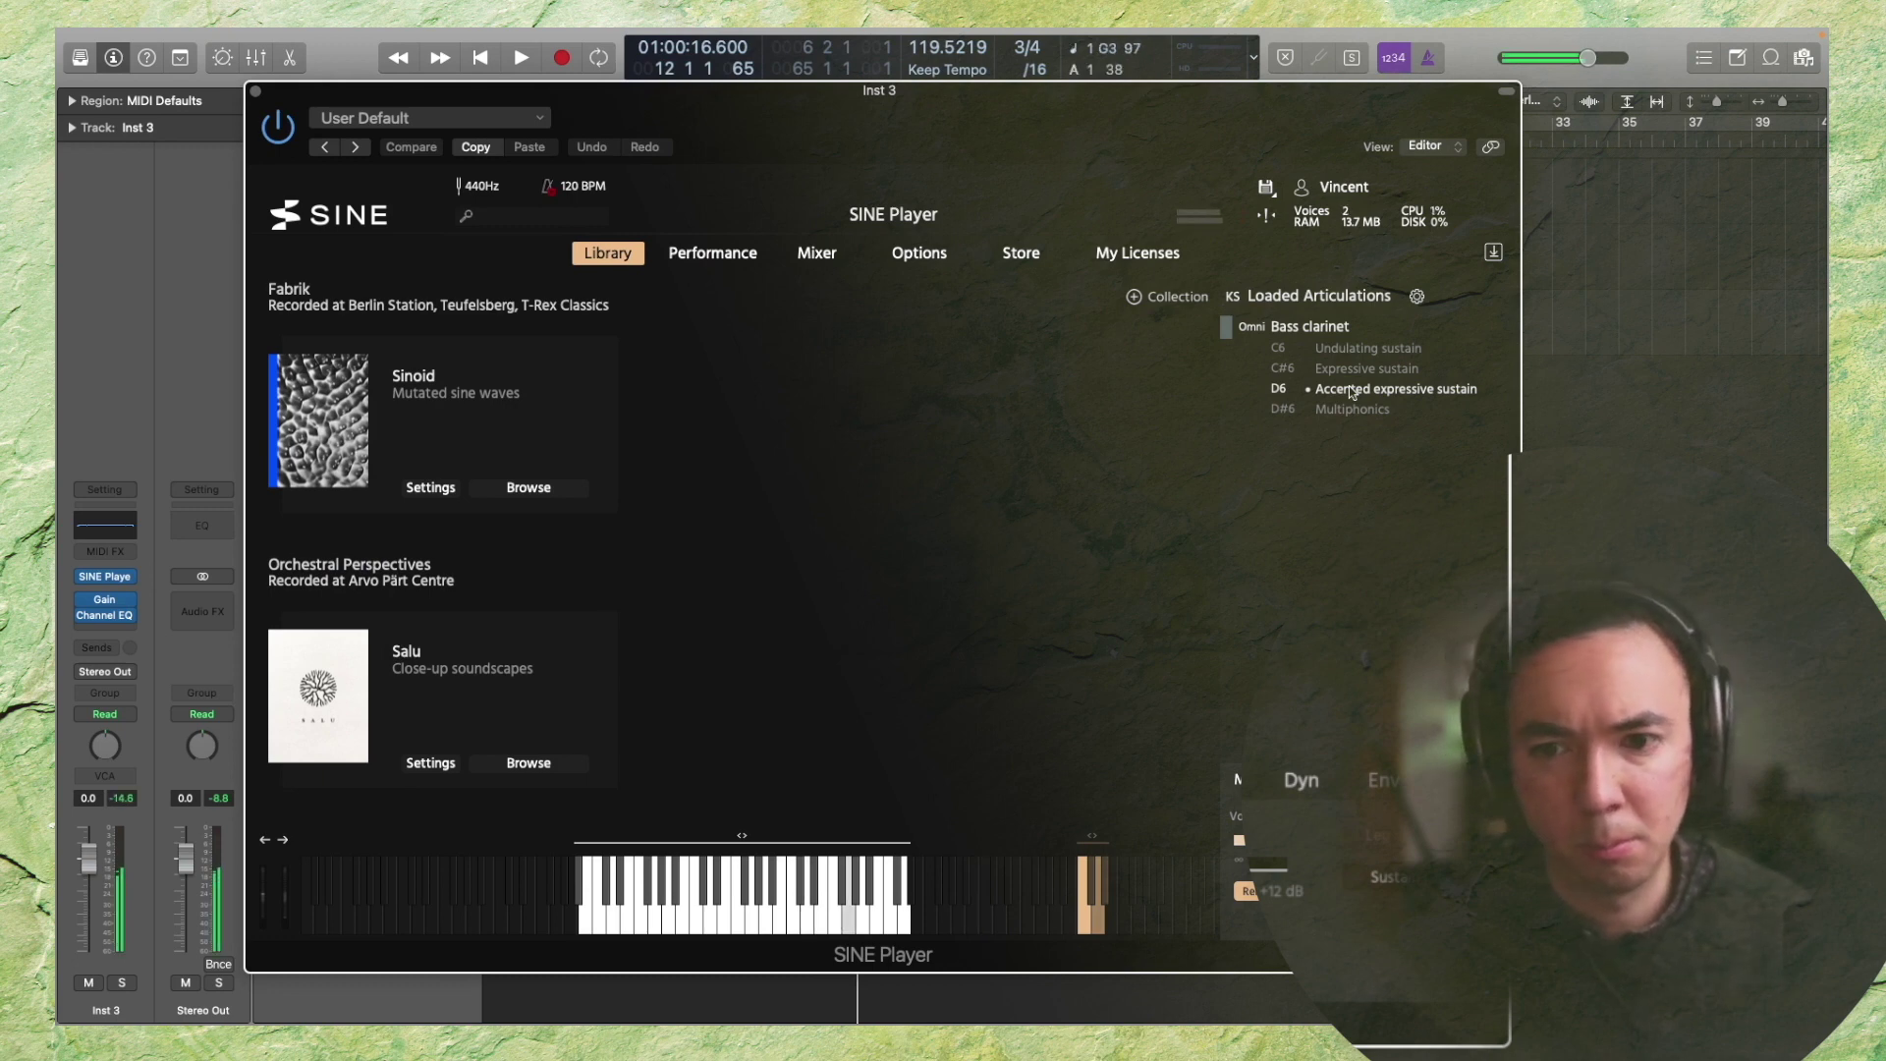
left_click(1349, 407)
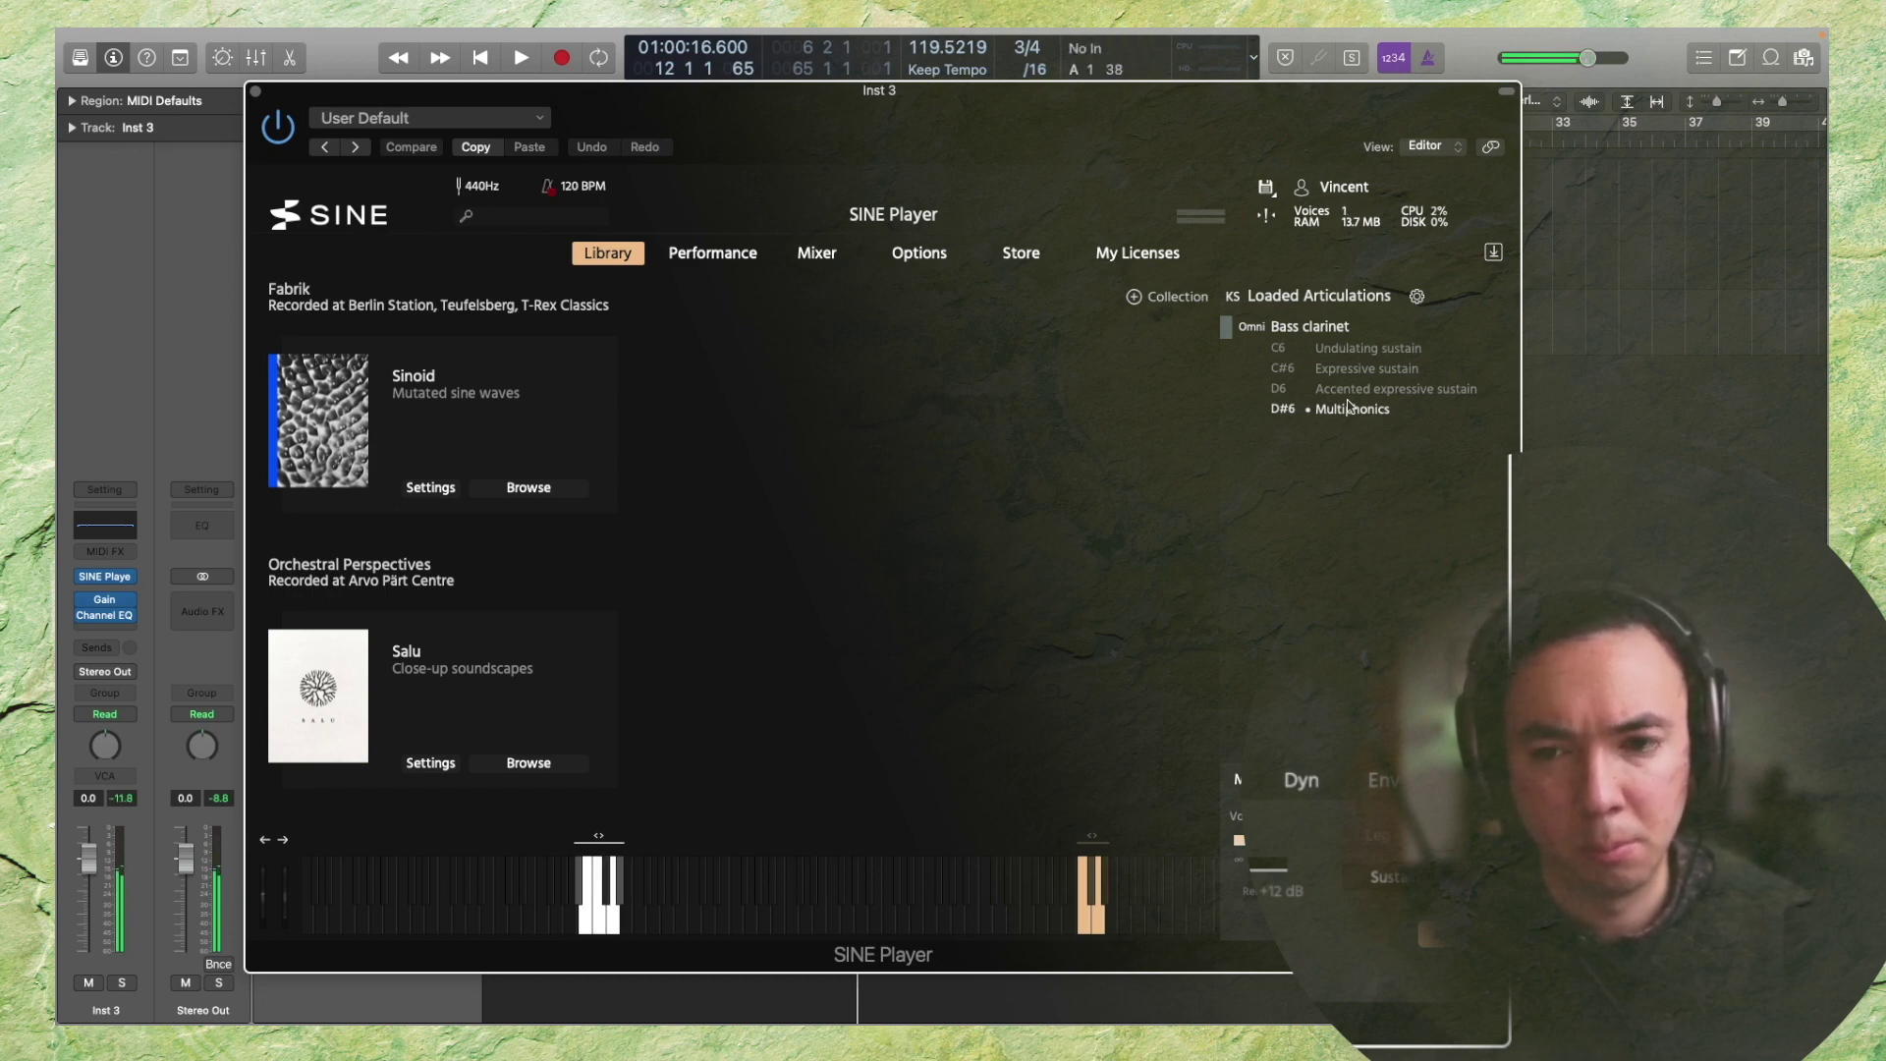
left_click(539, 486)
left_click(402, 604)
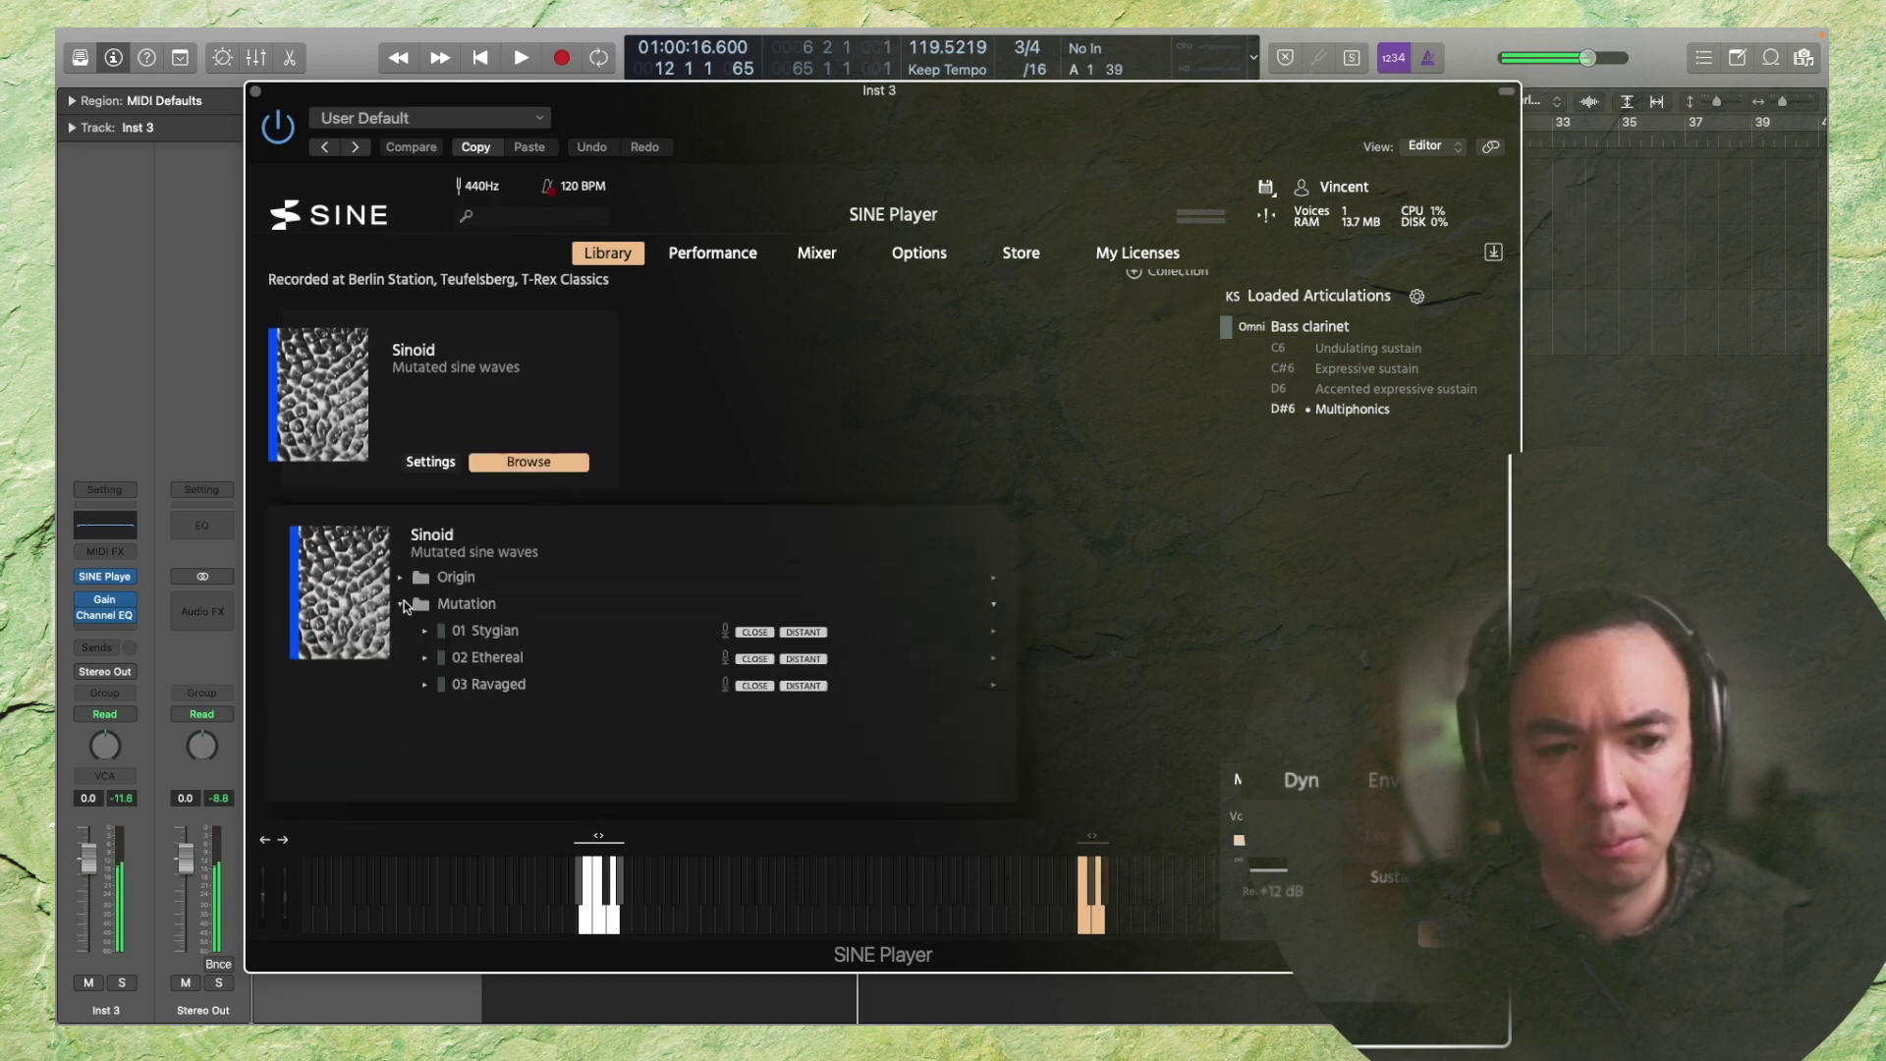
left_click(402, 576)
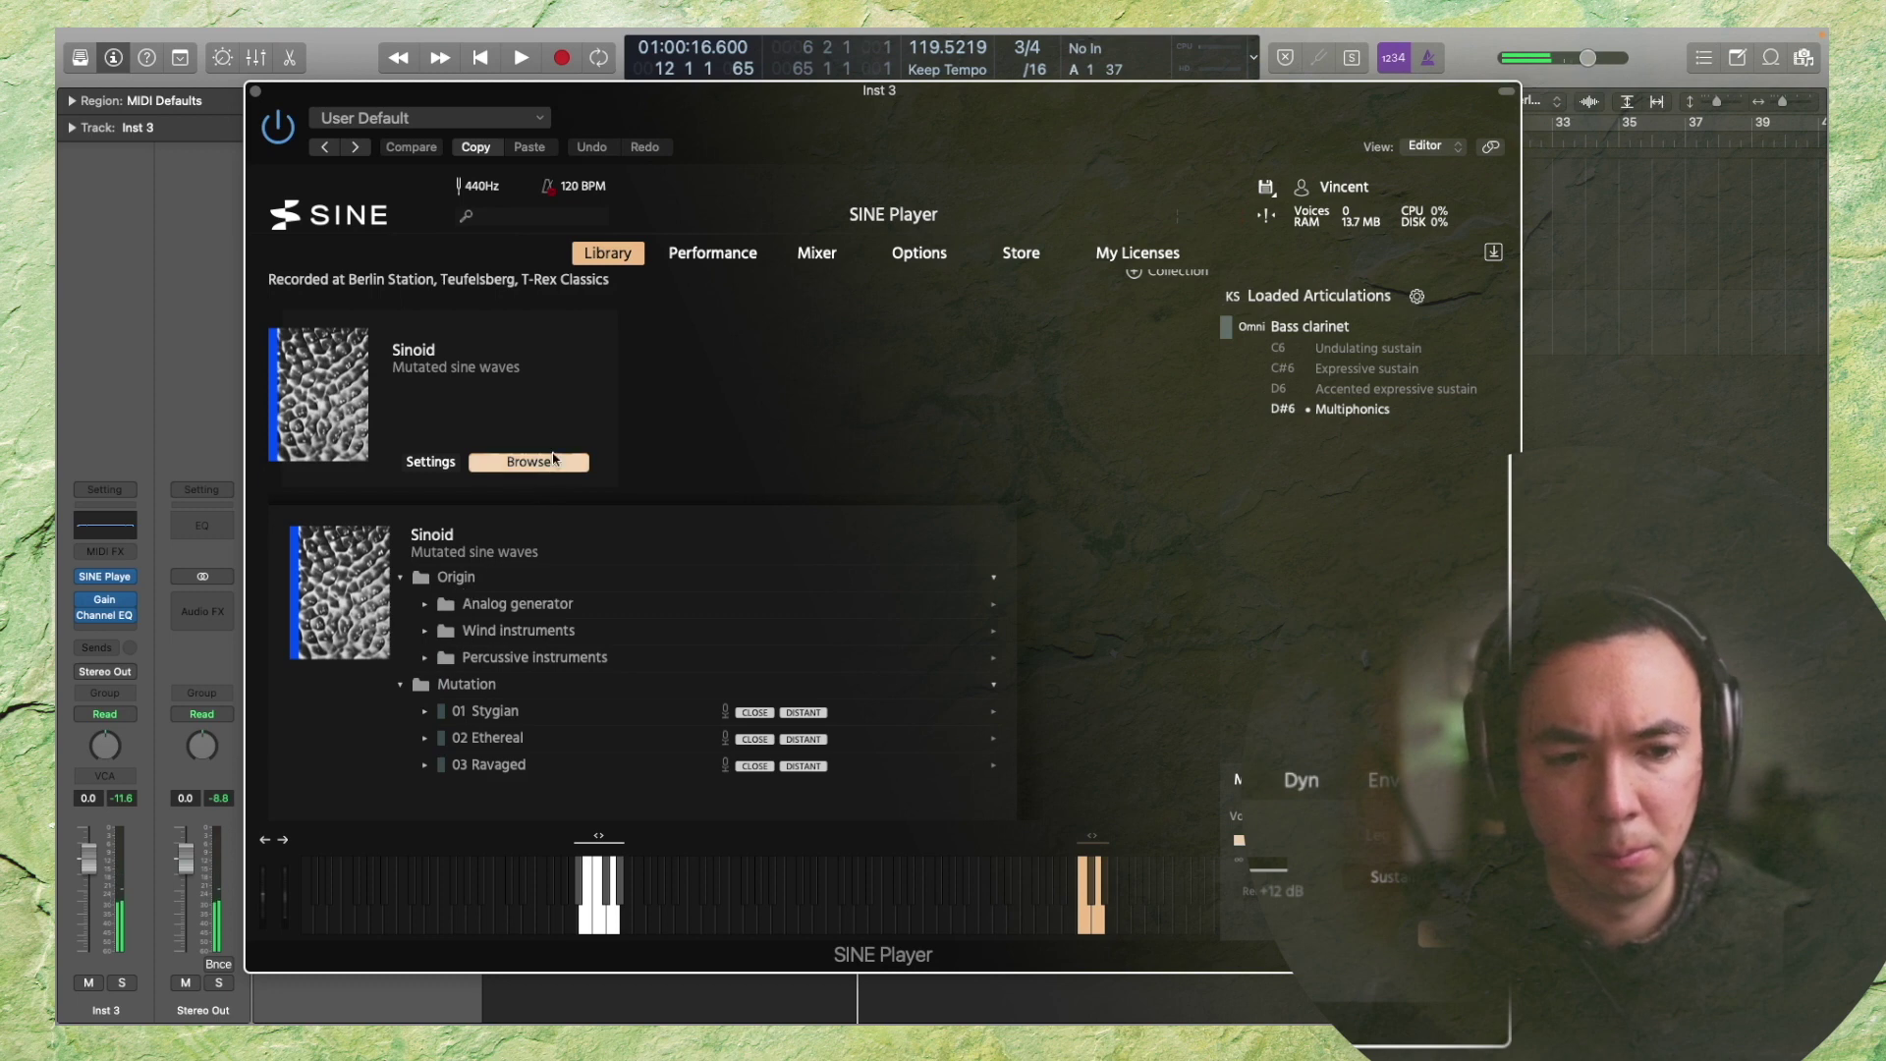
Try the Stygian and Ethereal mutation patches on Inst 3, auditioning articulations such as Kyma, Sphaira and Primal symphony
double_click(576, 686)
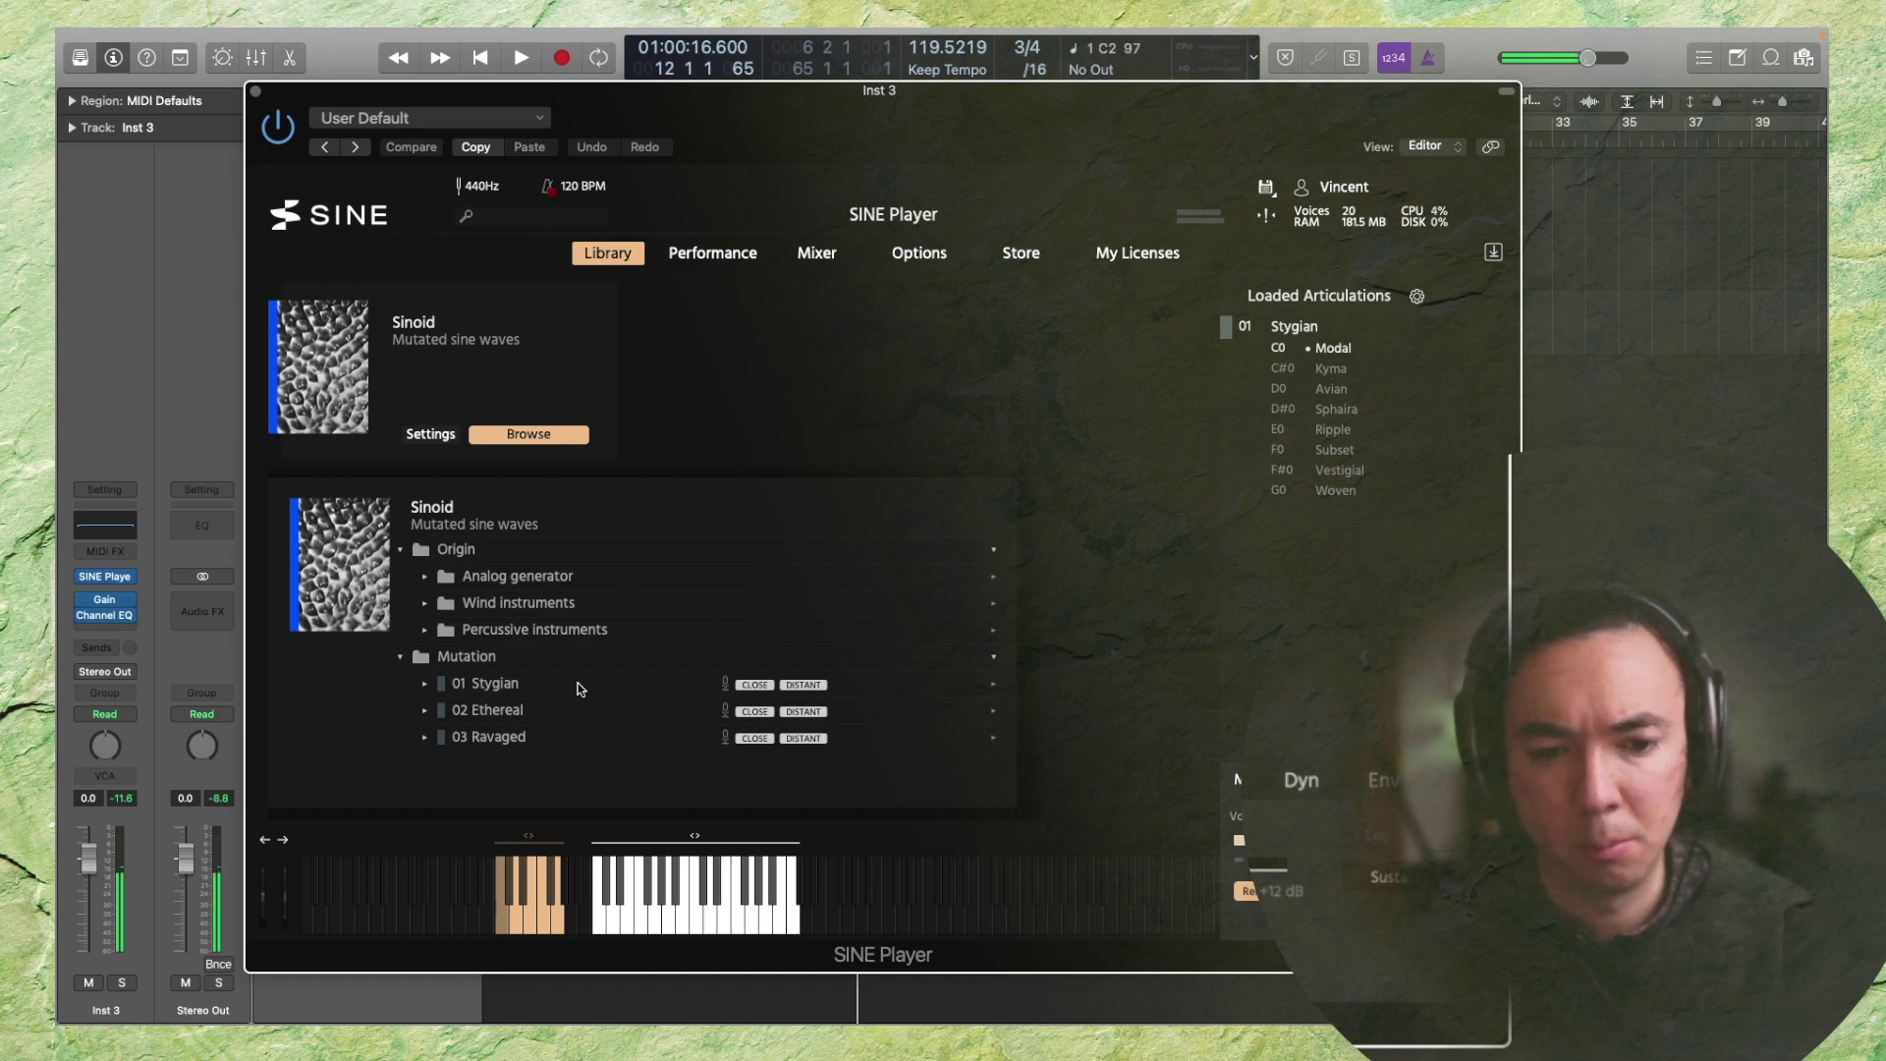
left_click(1313, 373)
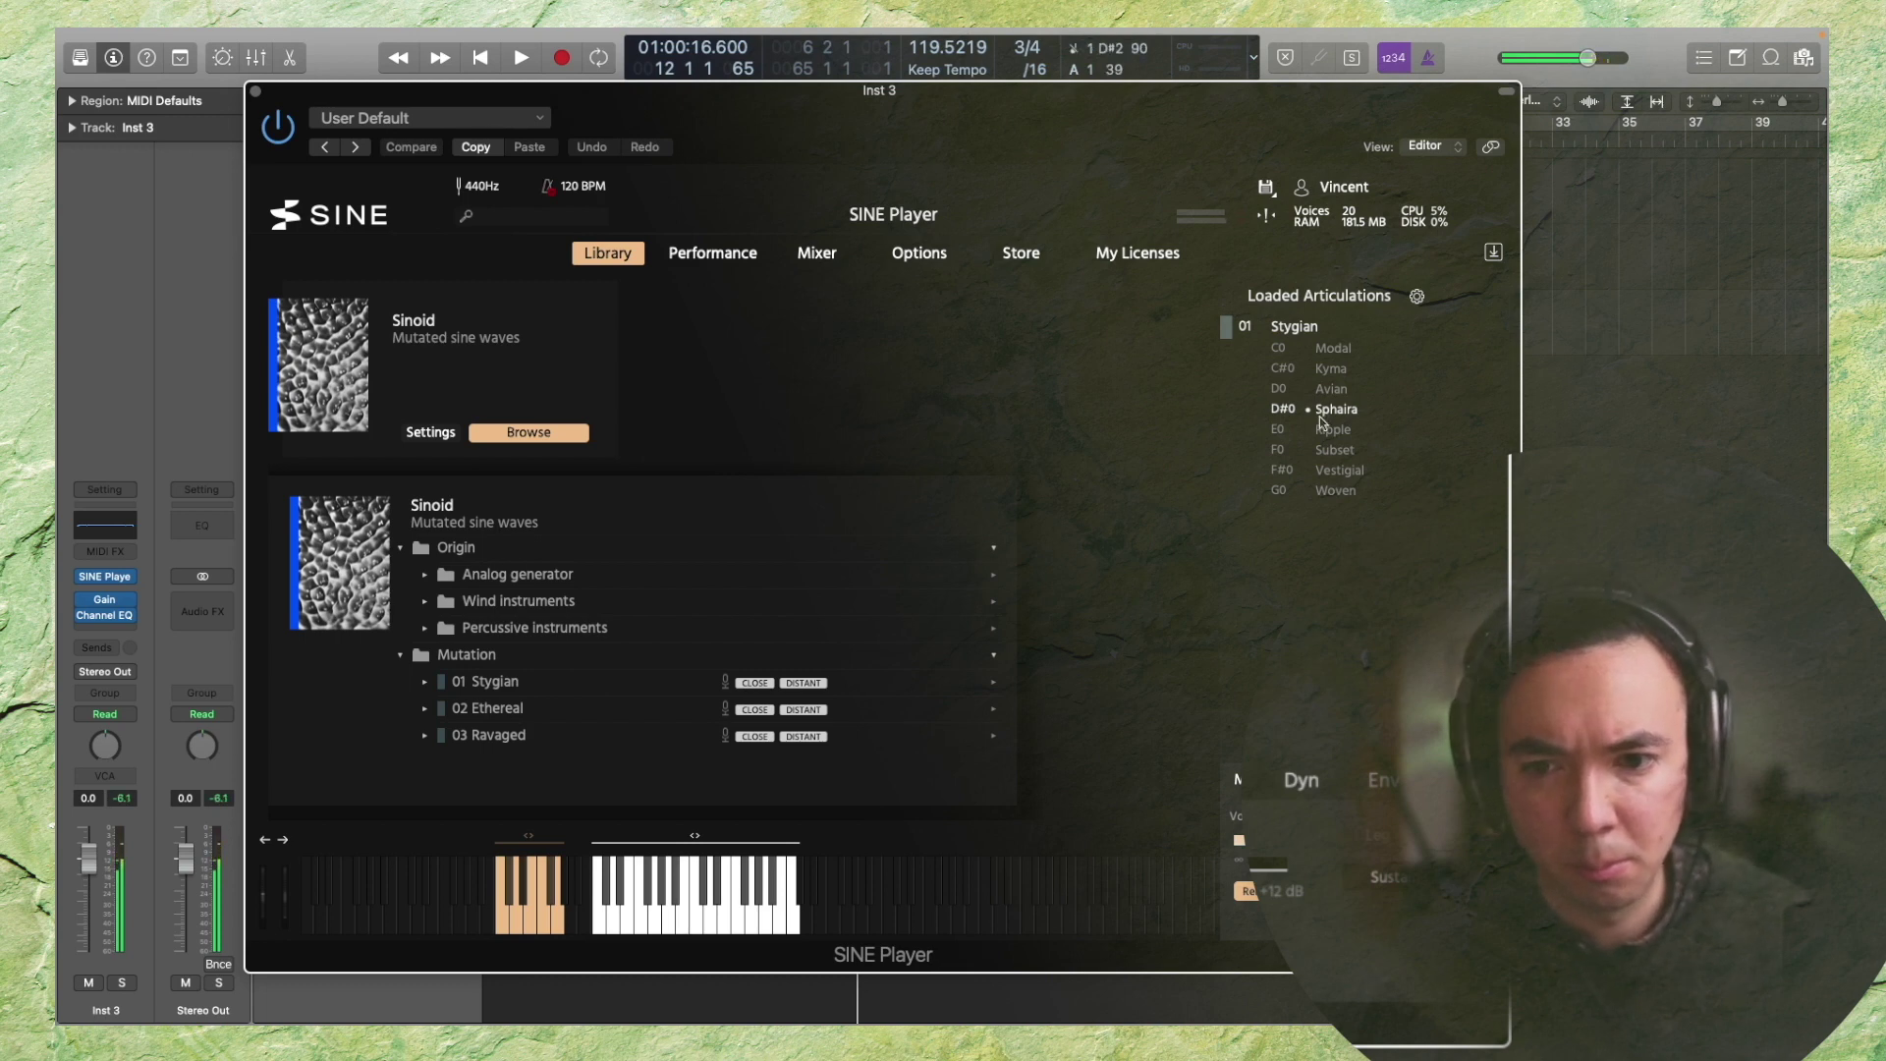
double_click(493, 710)
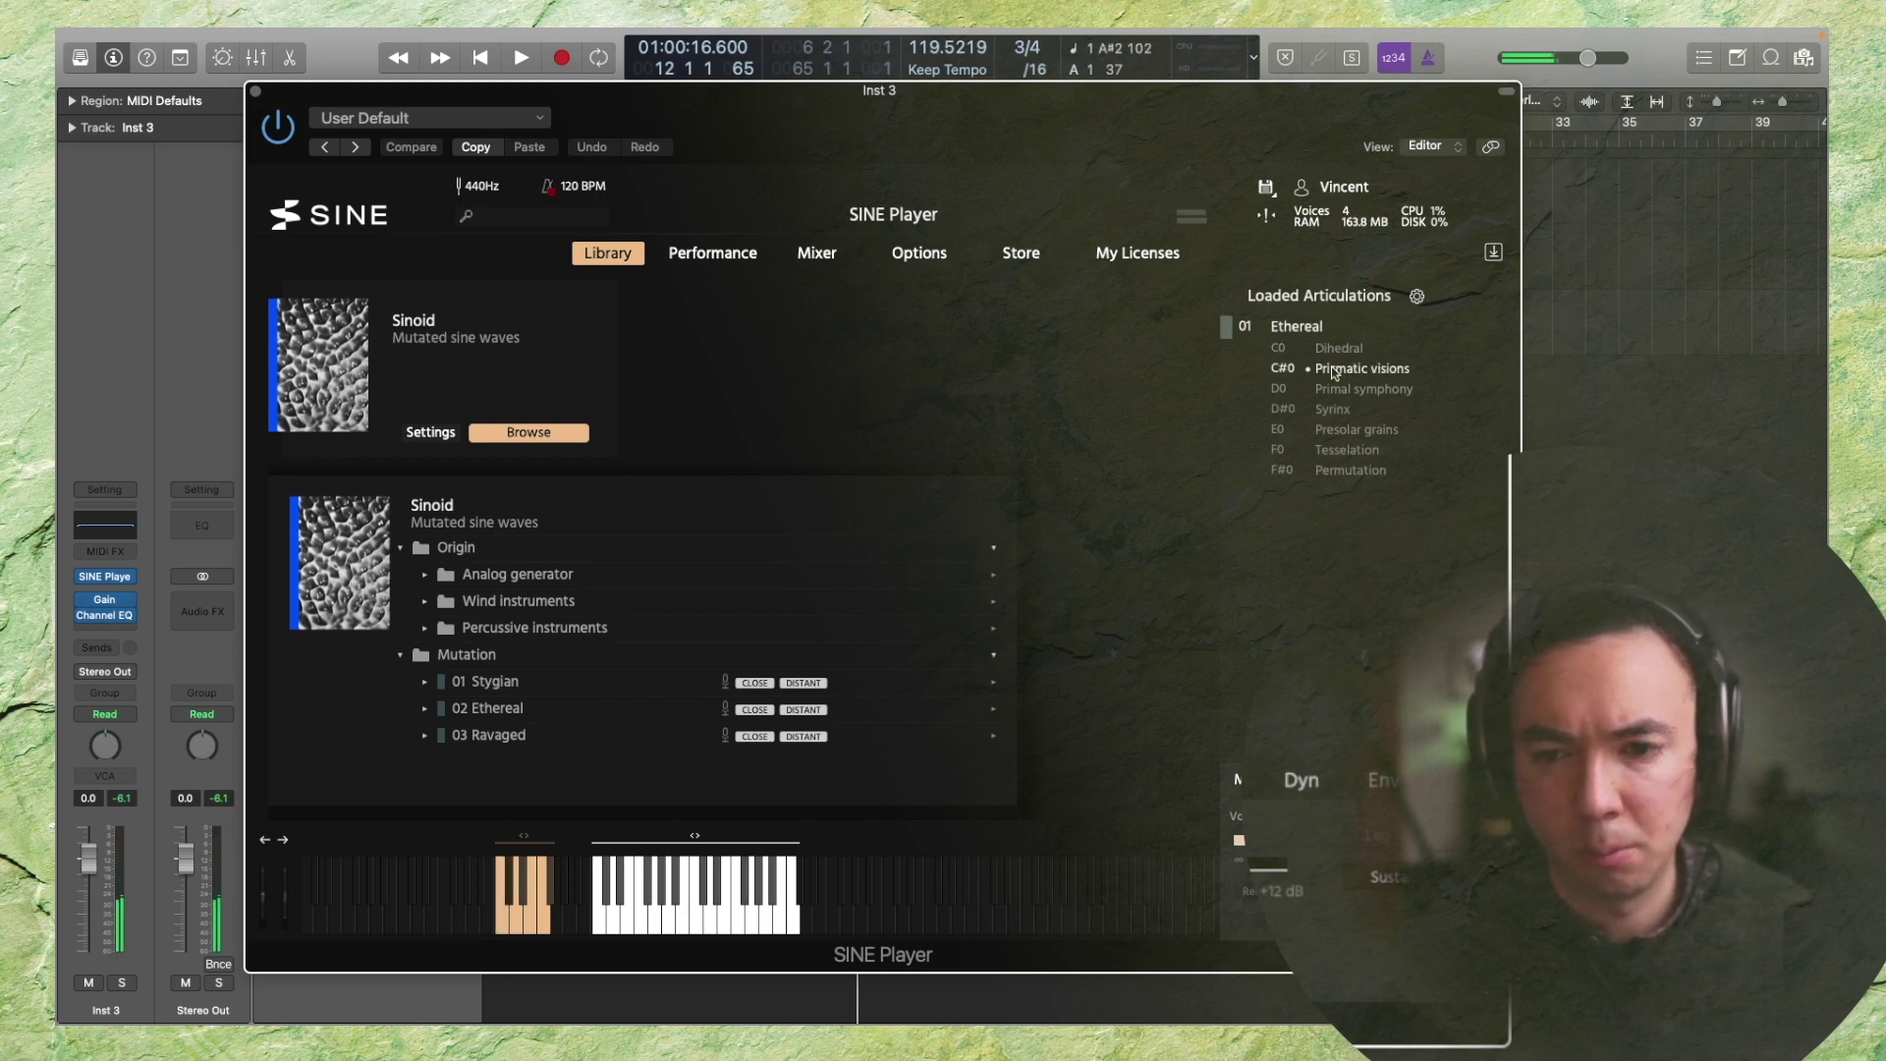
left_click(1328, 389)
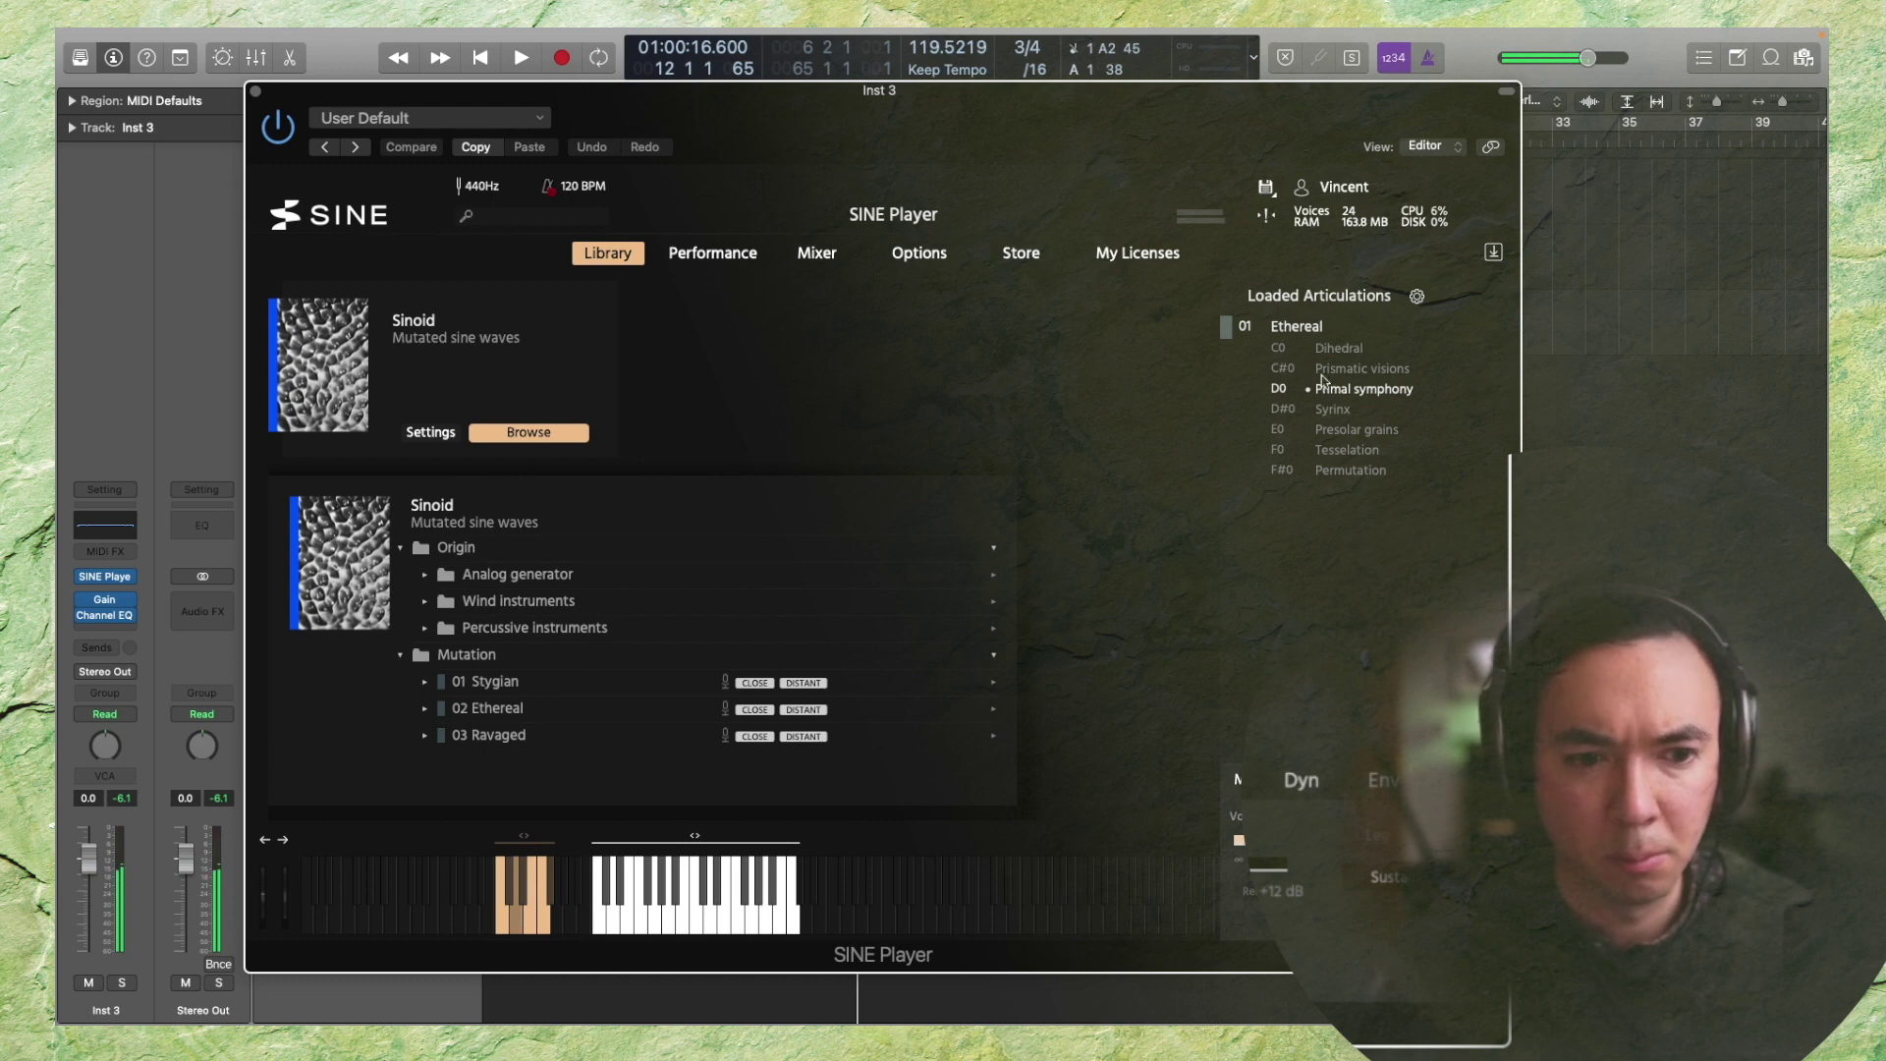
Load the Bass flute from Sinoid's wind instruments on Inst 3 and choose its Stuttering staccato articulation
left_click(425, 629)
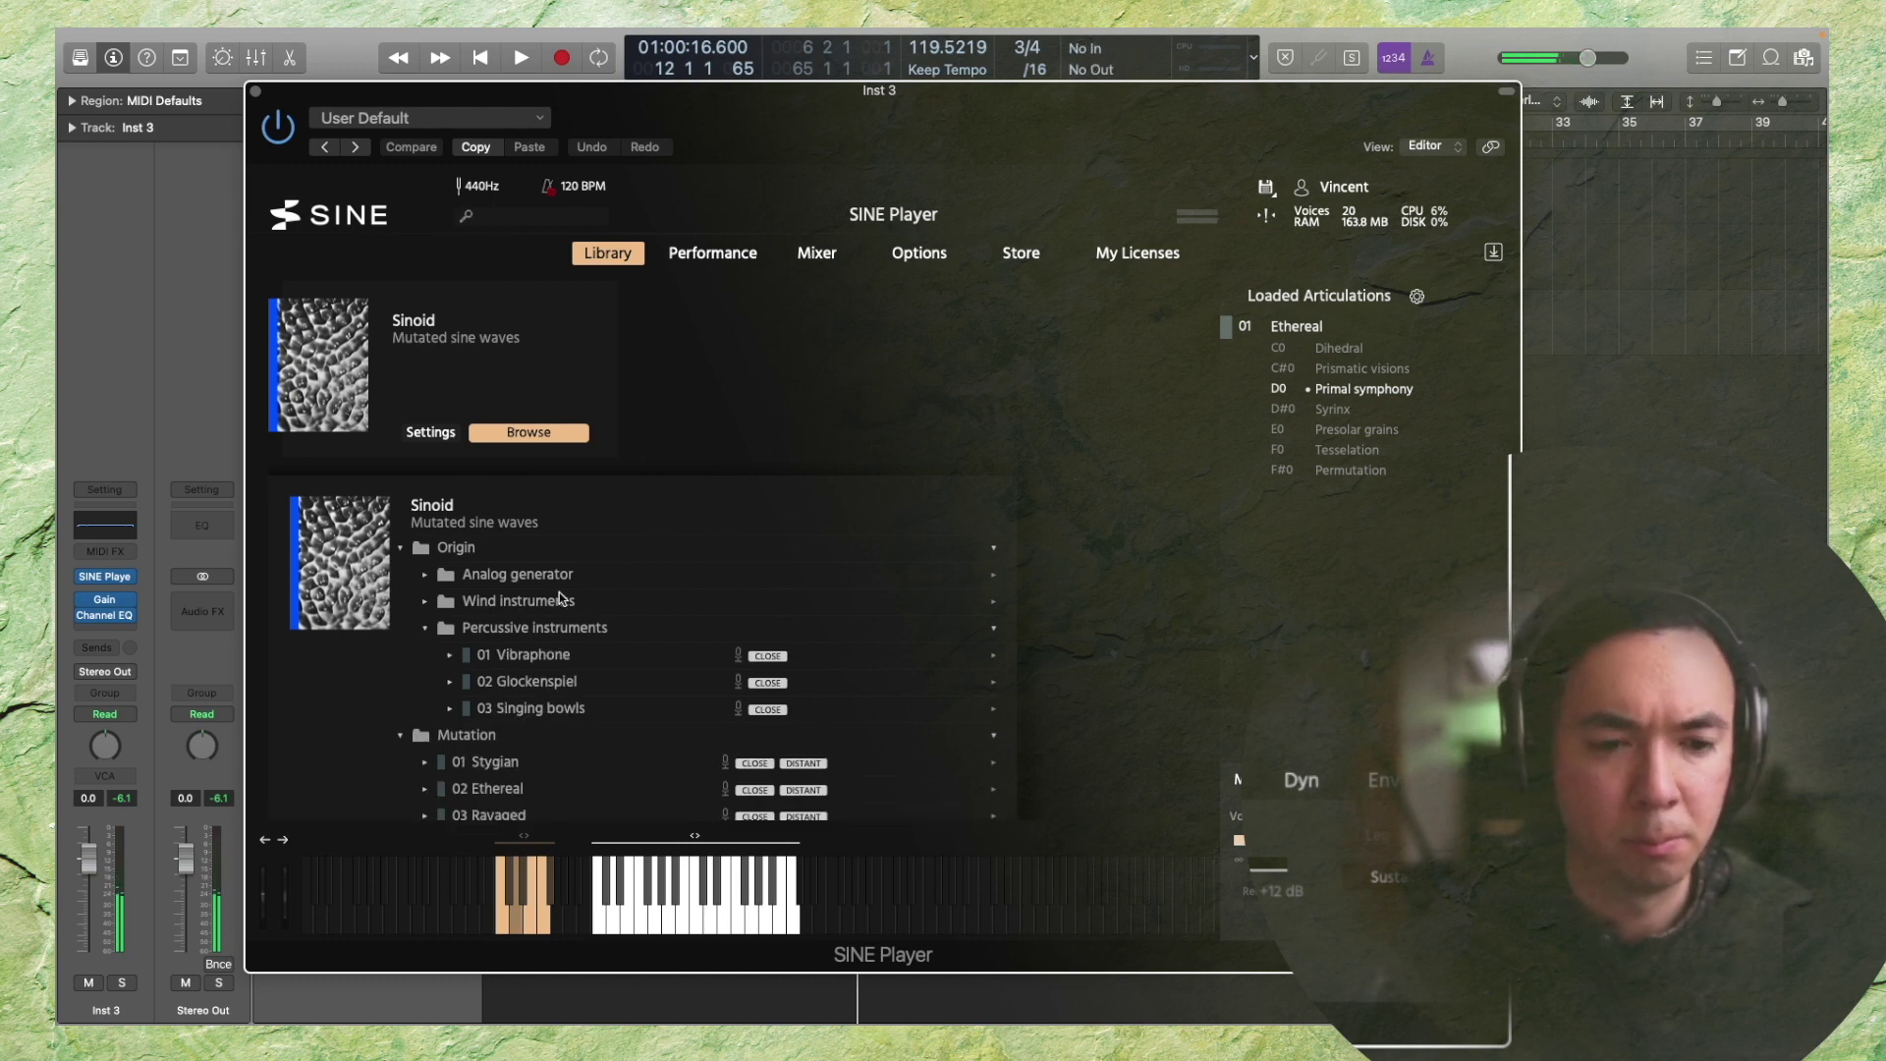
scroll(559, 647, "down", 2)
left_click(426, 559)
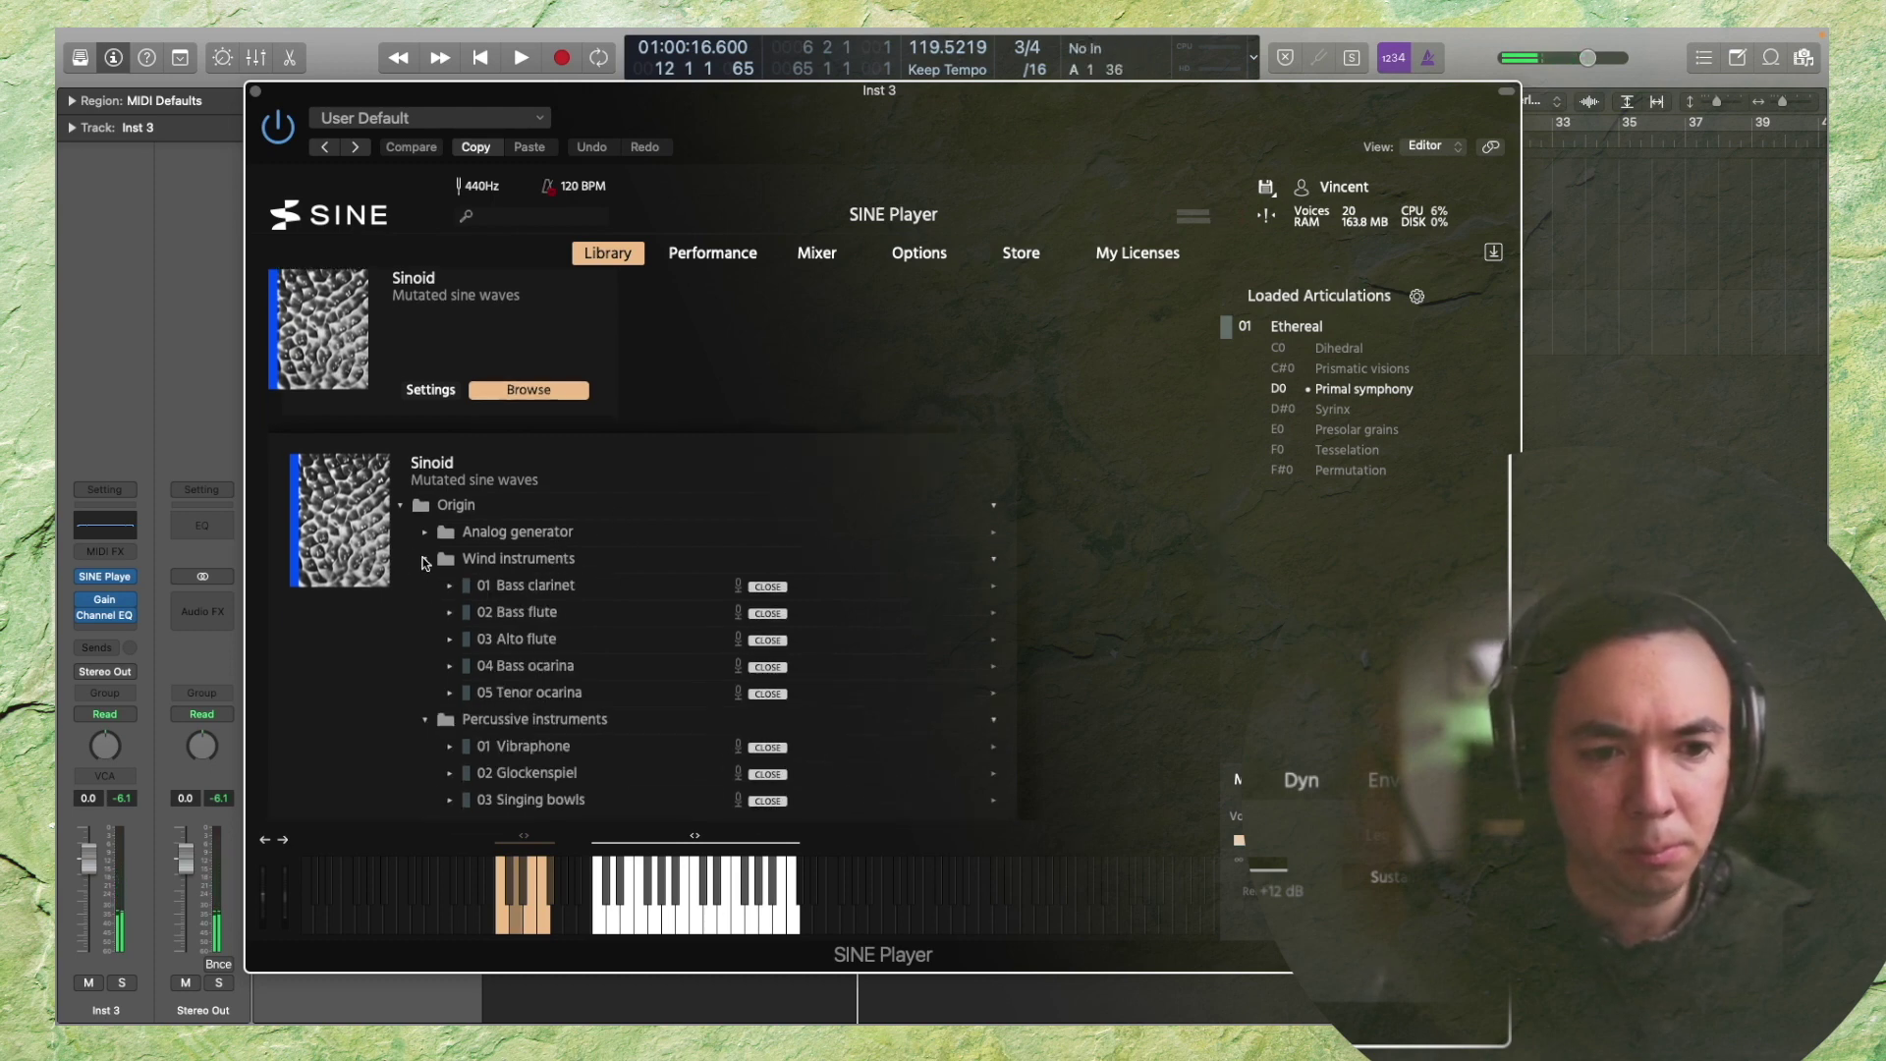
double_click(588, 617)
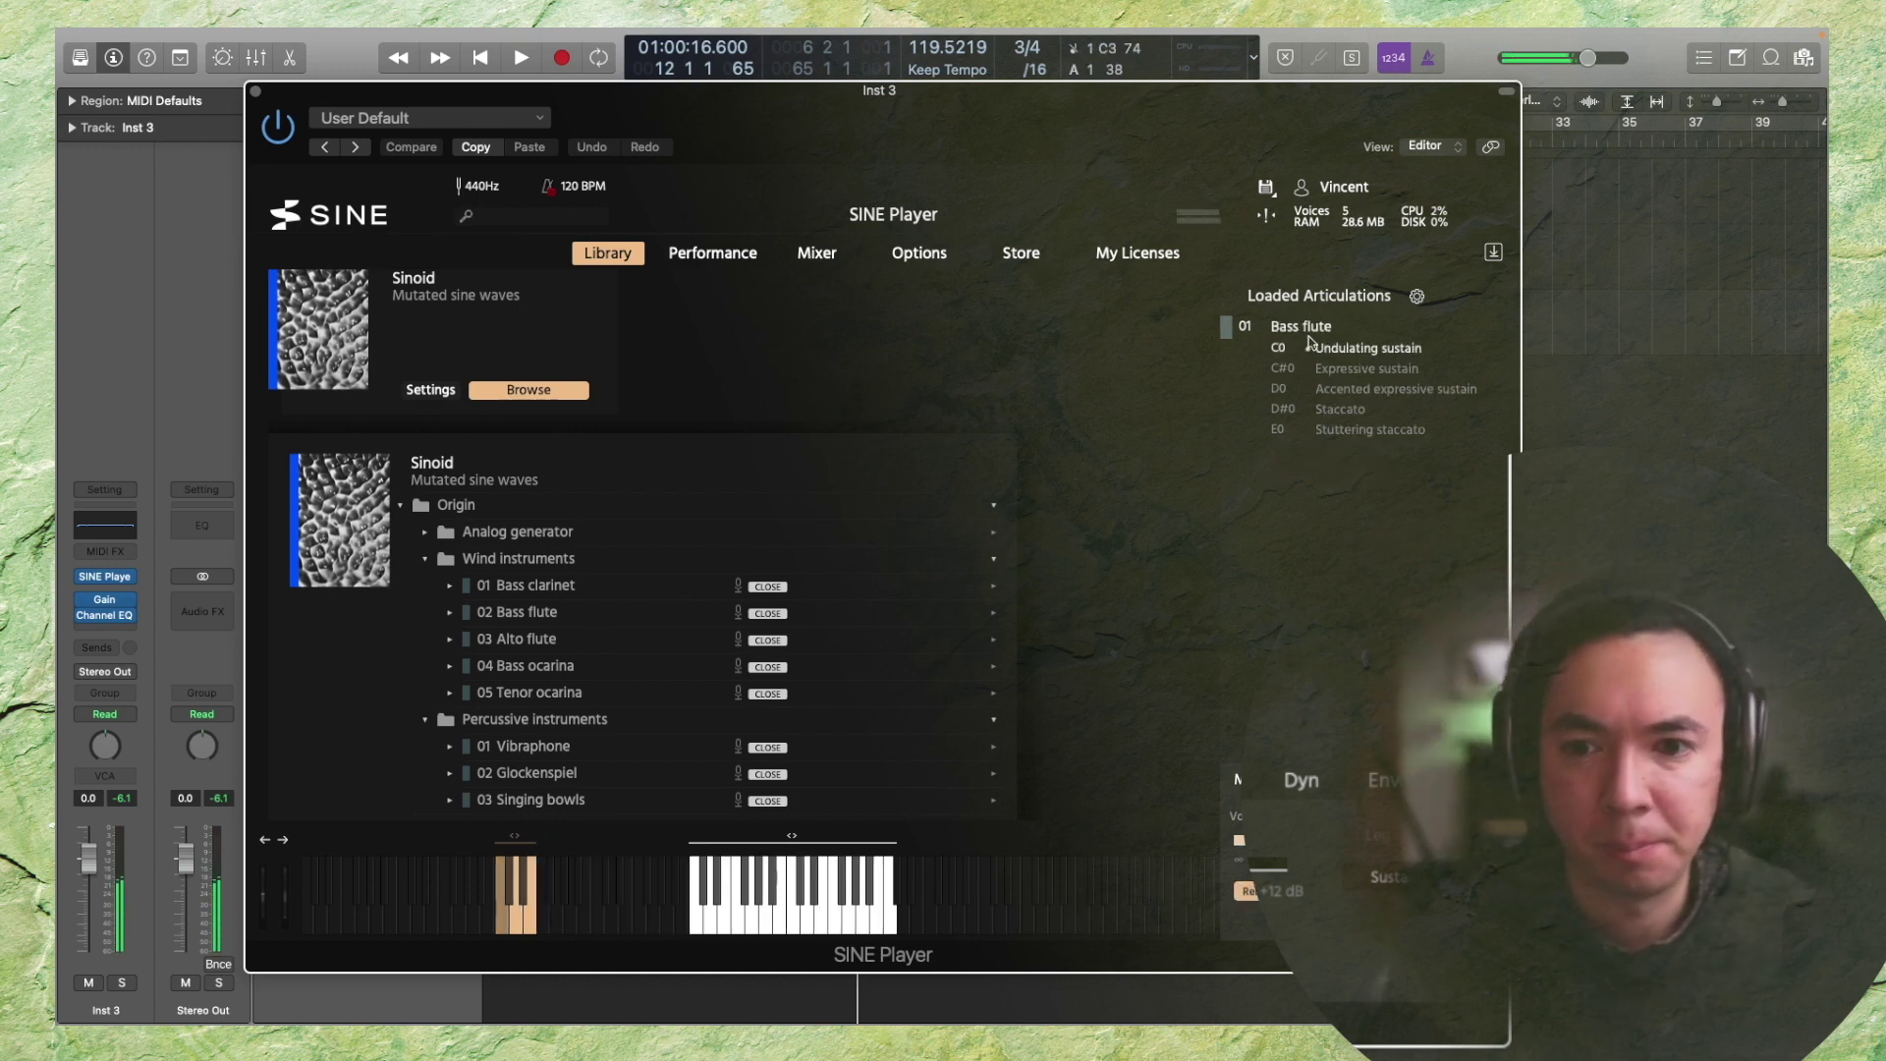
left_click(1350, 434)
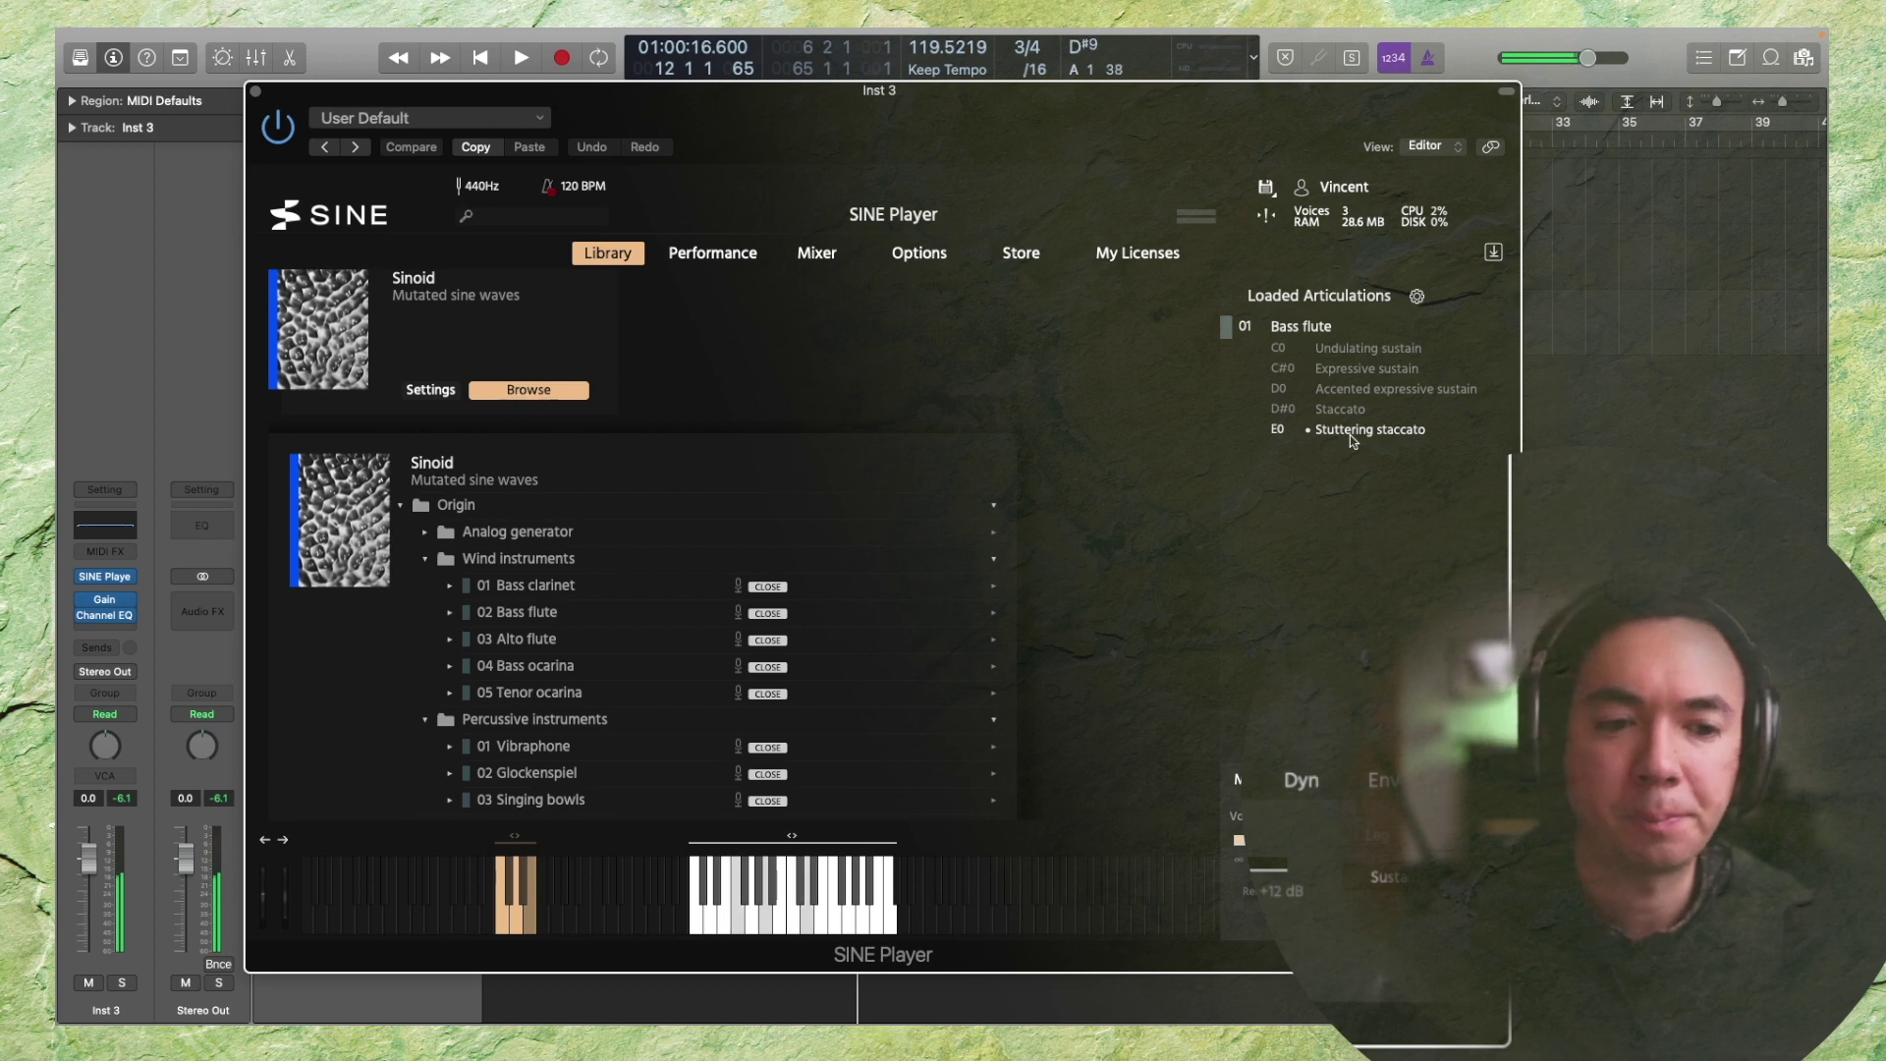
Perform a bass flute part over the Inst 2 regions from bar 1 to bar 29 and capture it on the Inst 3 track
key("super+w")
key("Return")
key("space")
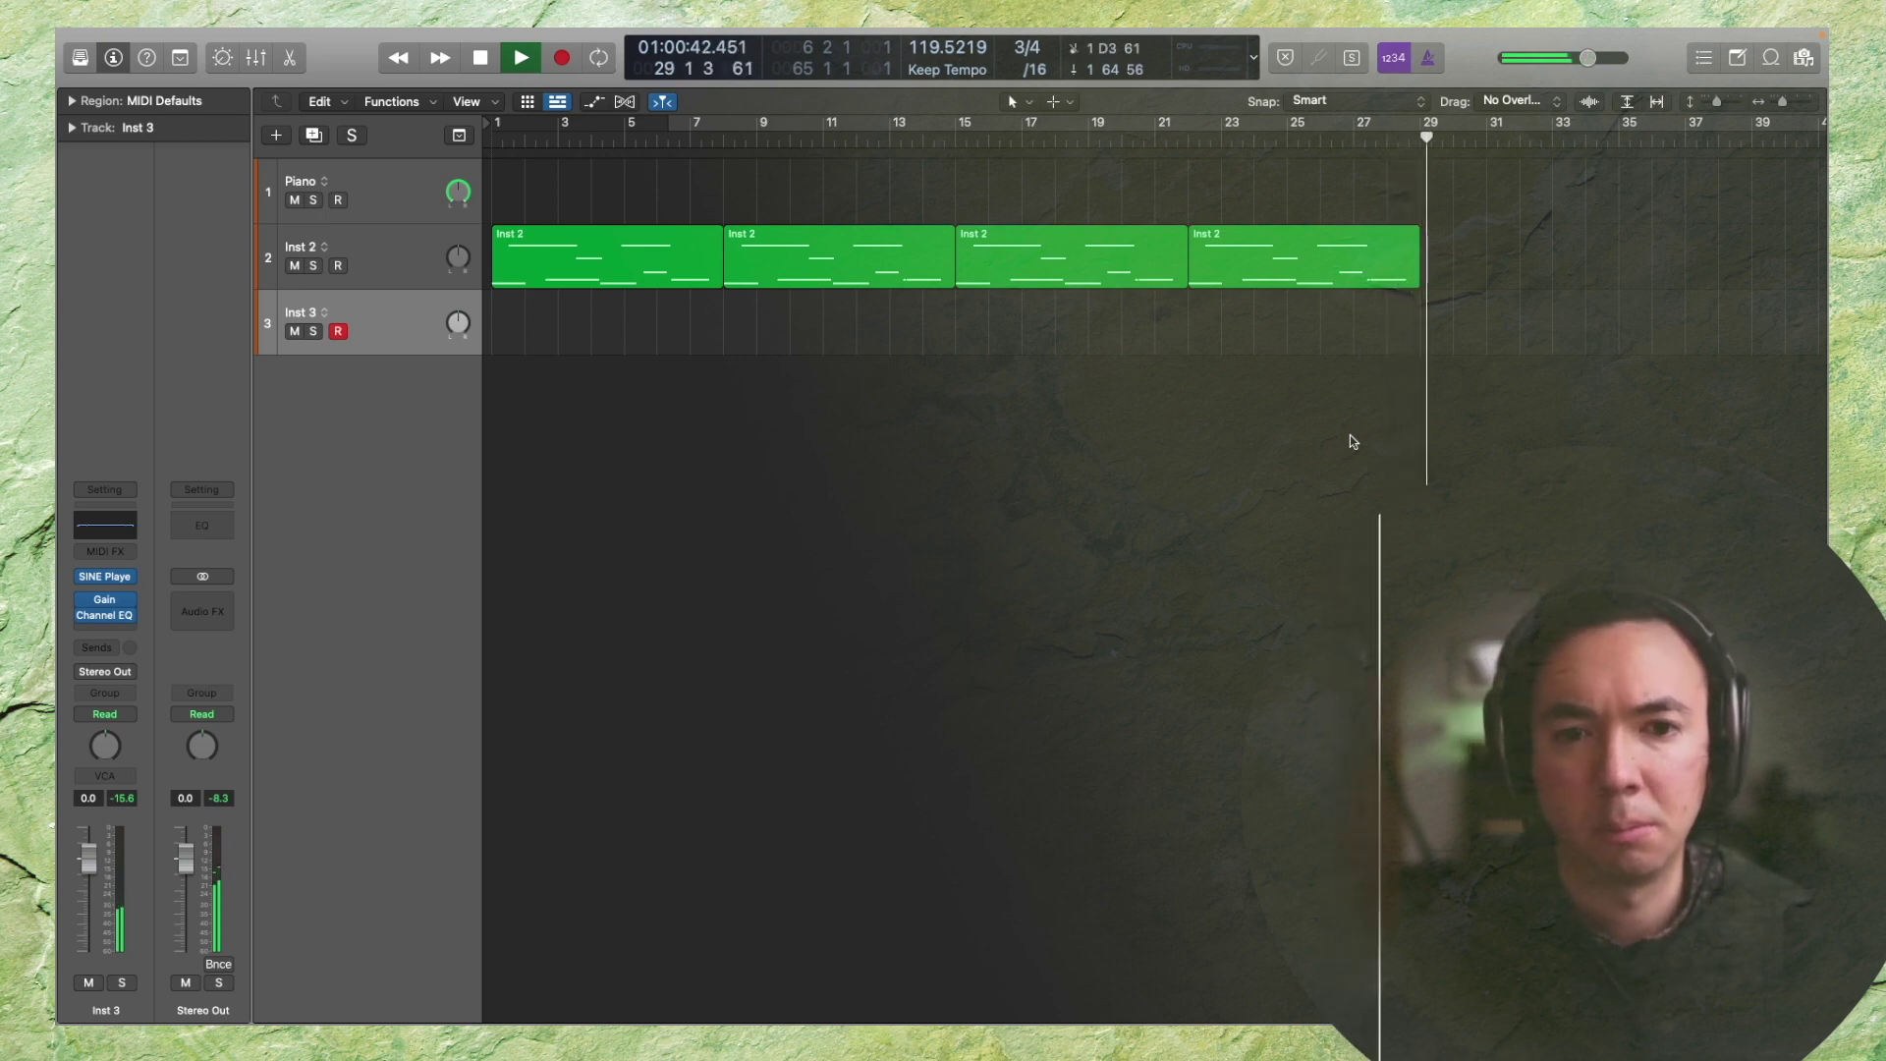
key("space")
key("shift+r")
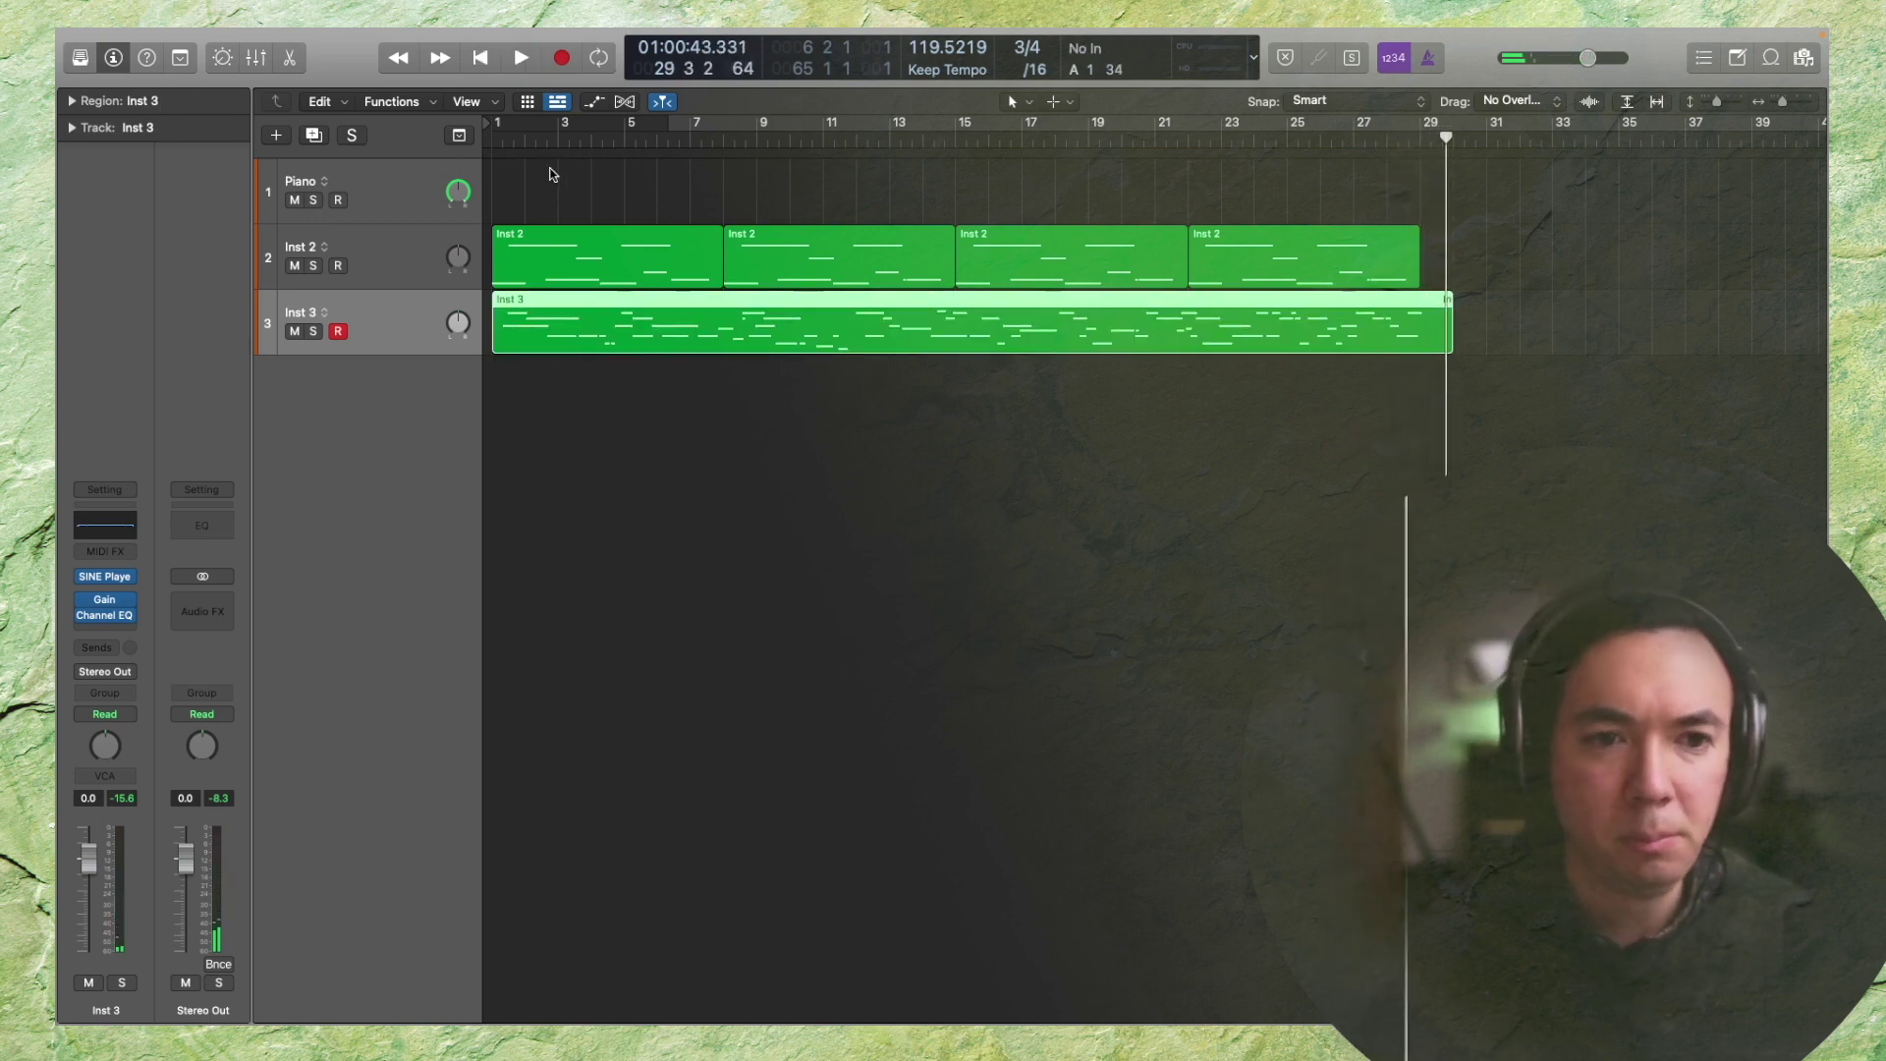
Lower the high cut of Inst 2's Channel EQ to slightly above 200 Hz while checking the sound in playback
left_click(380, 259)
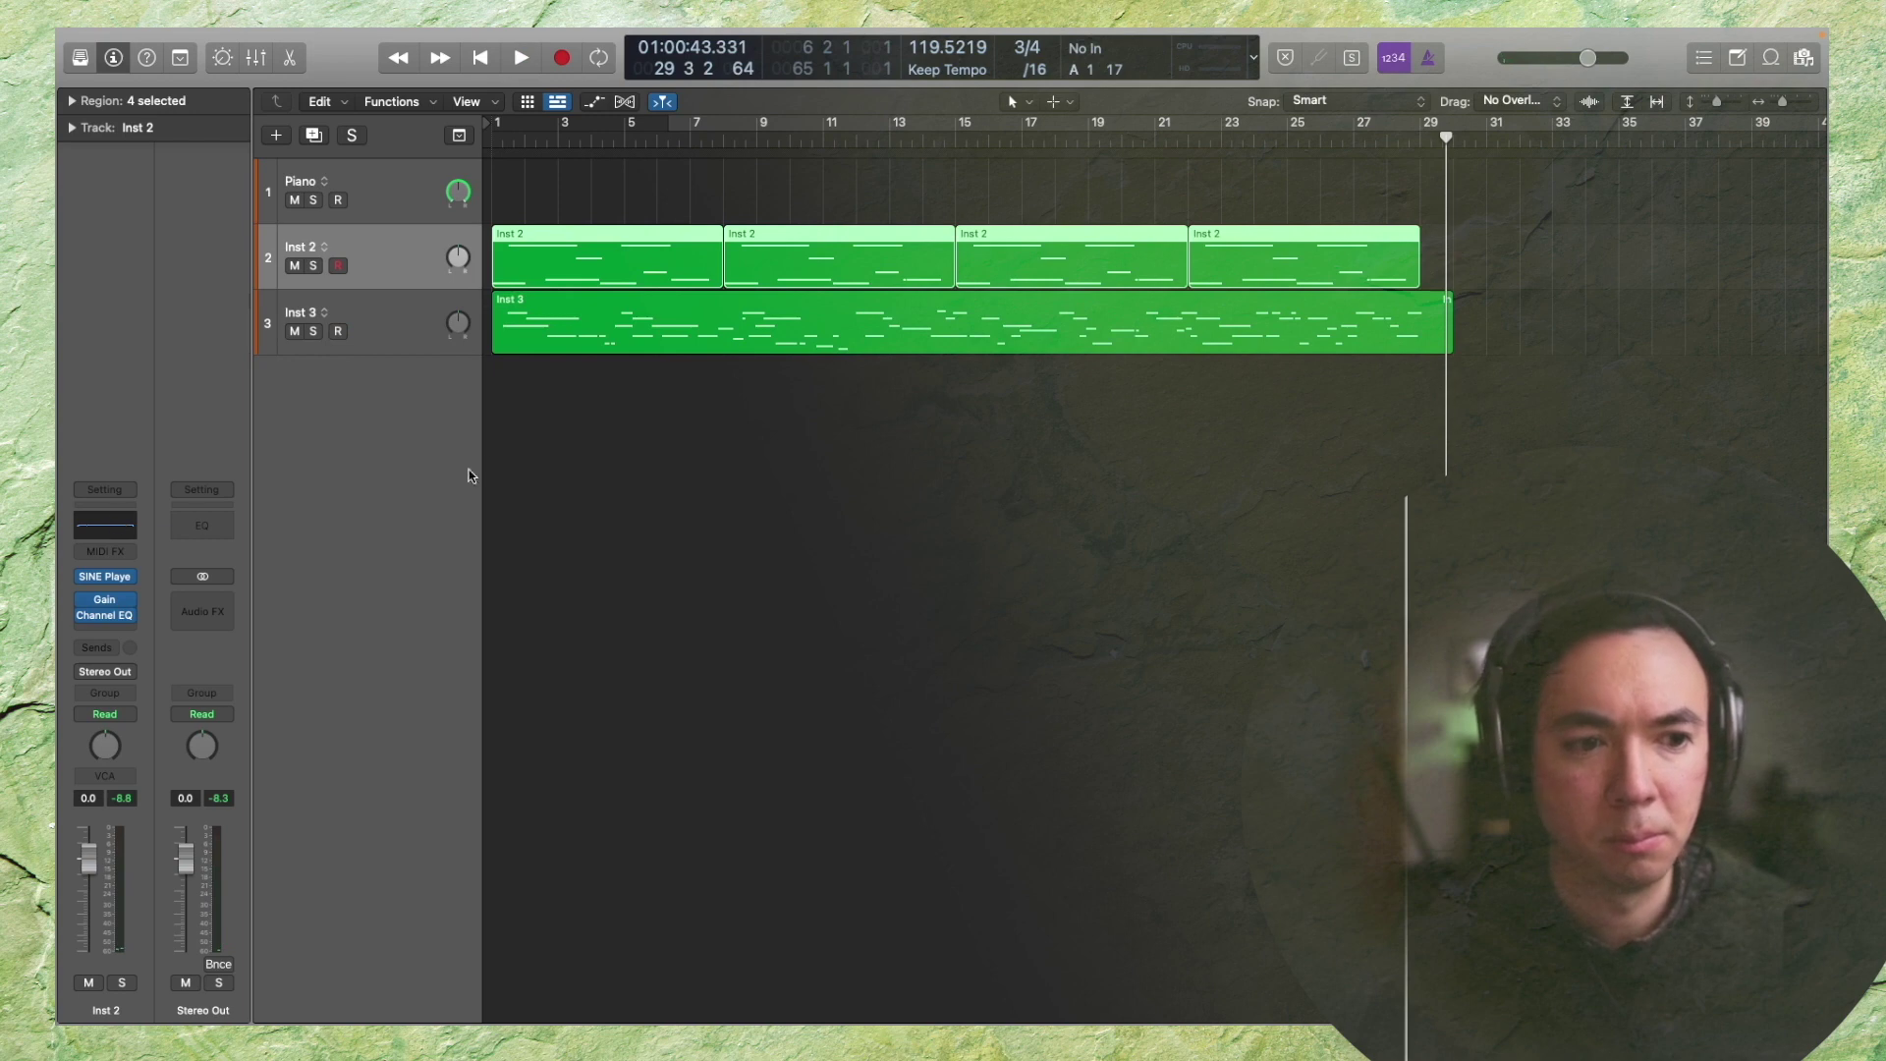
key("v")
left_click_drag(1393, 481, 1130, 482)
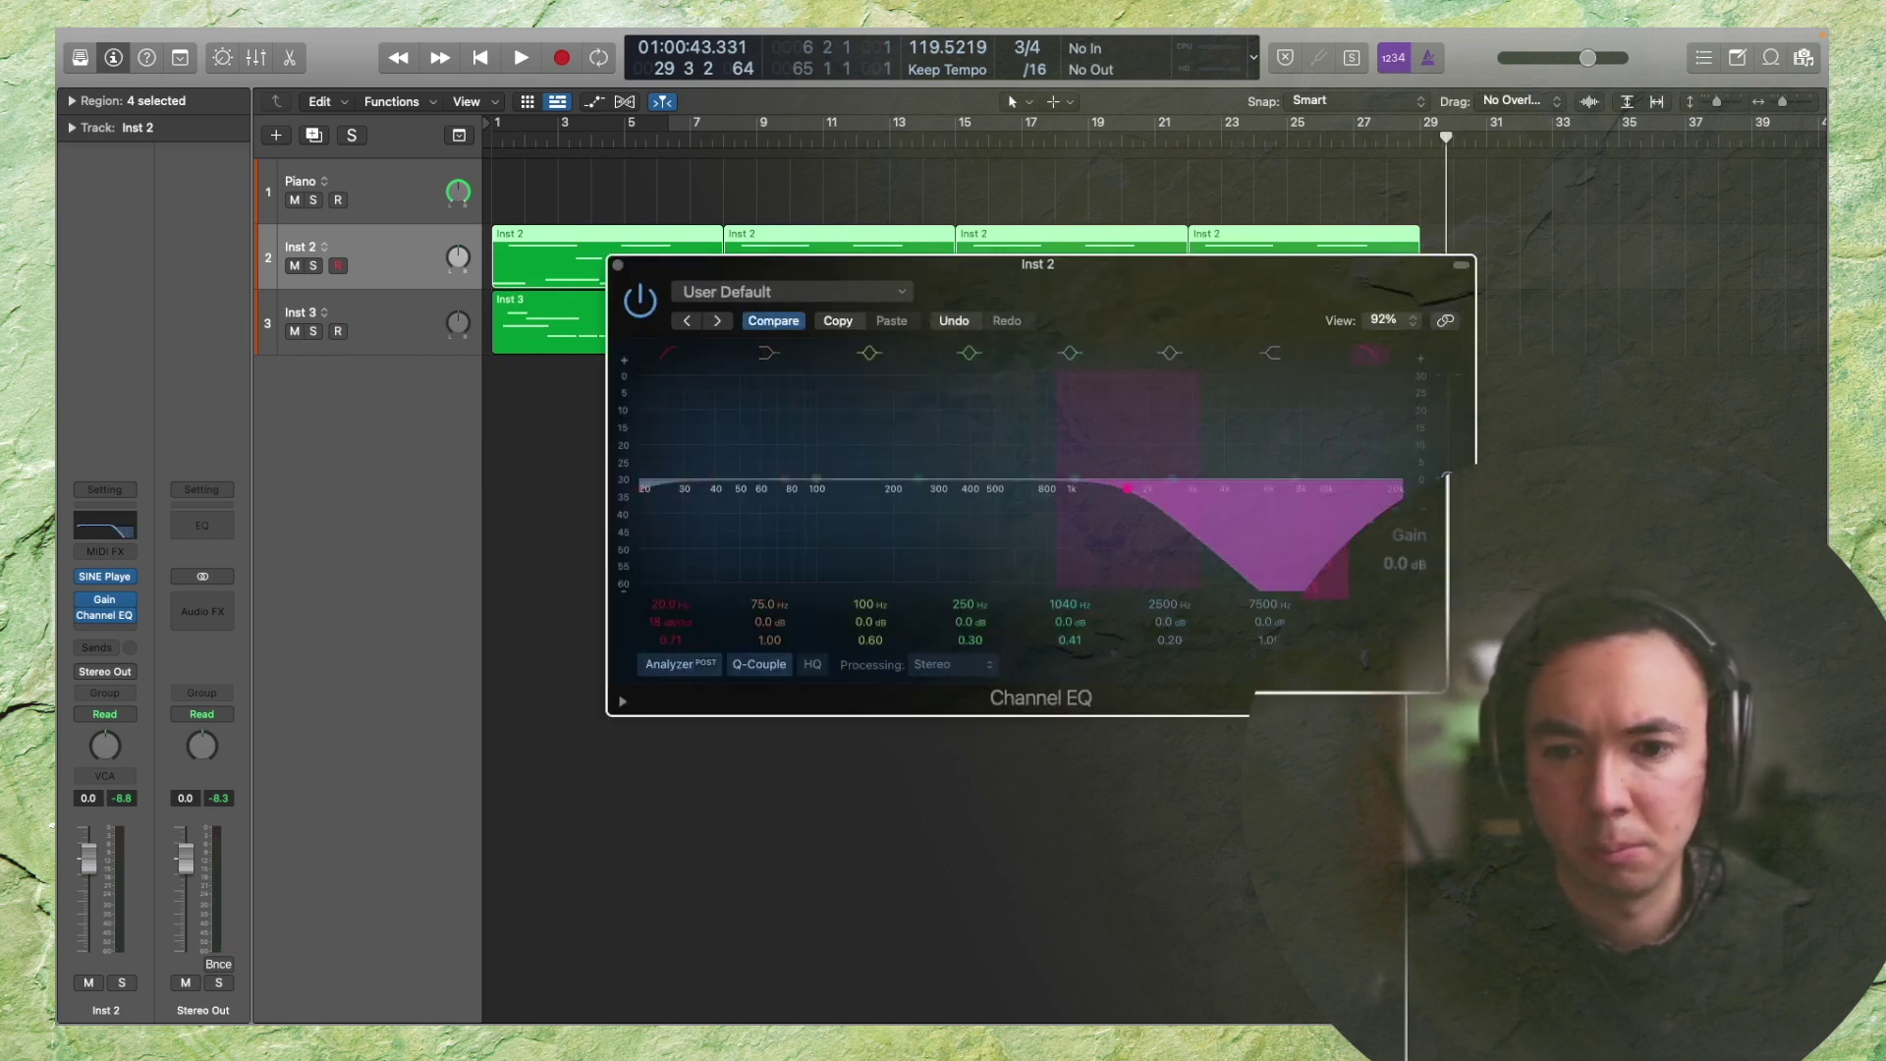
left_click_drag(1128, 488, 991, 488)
key("space")
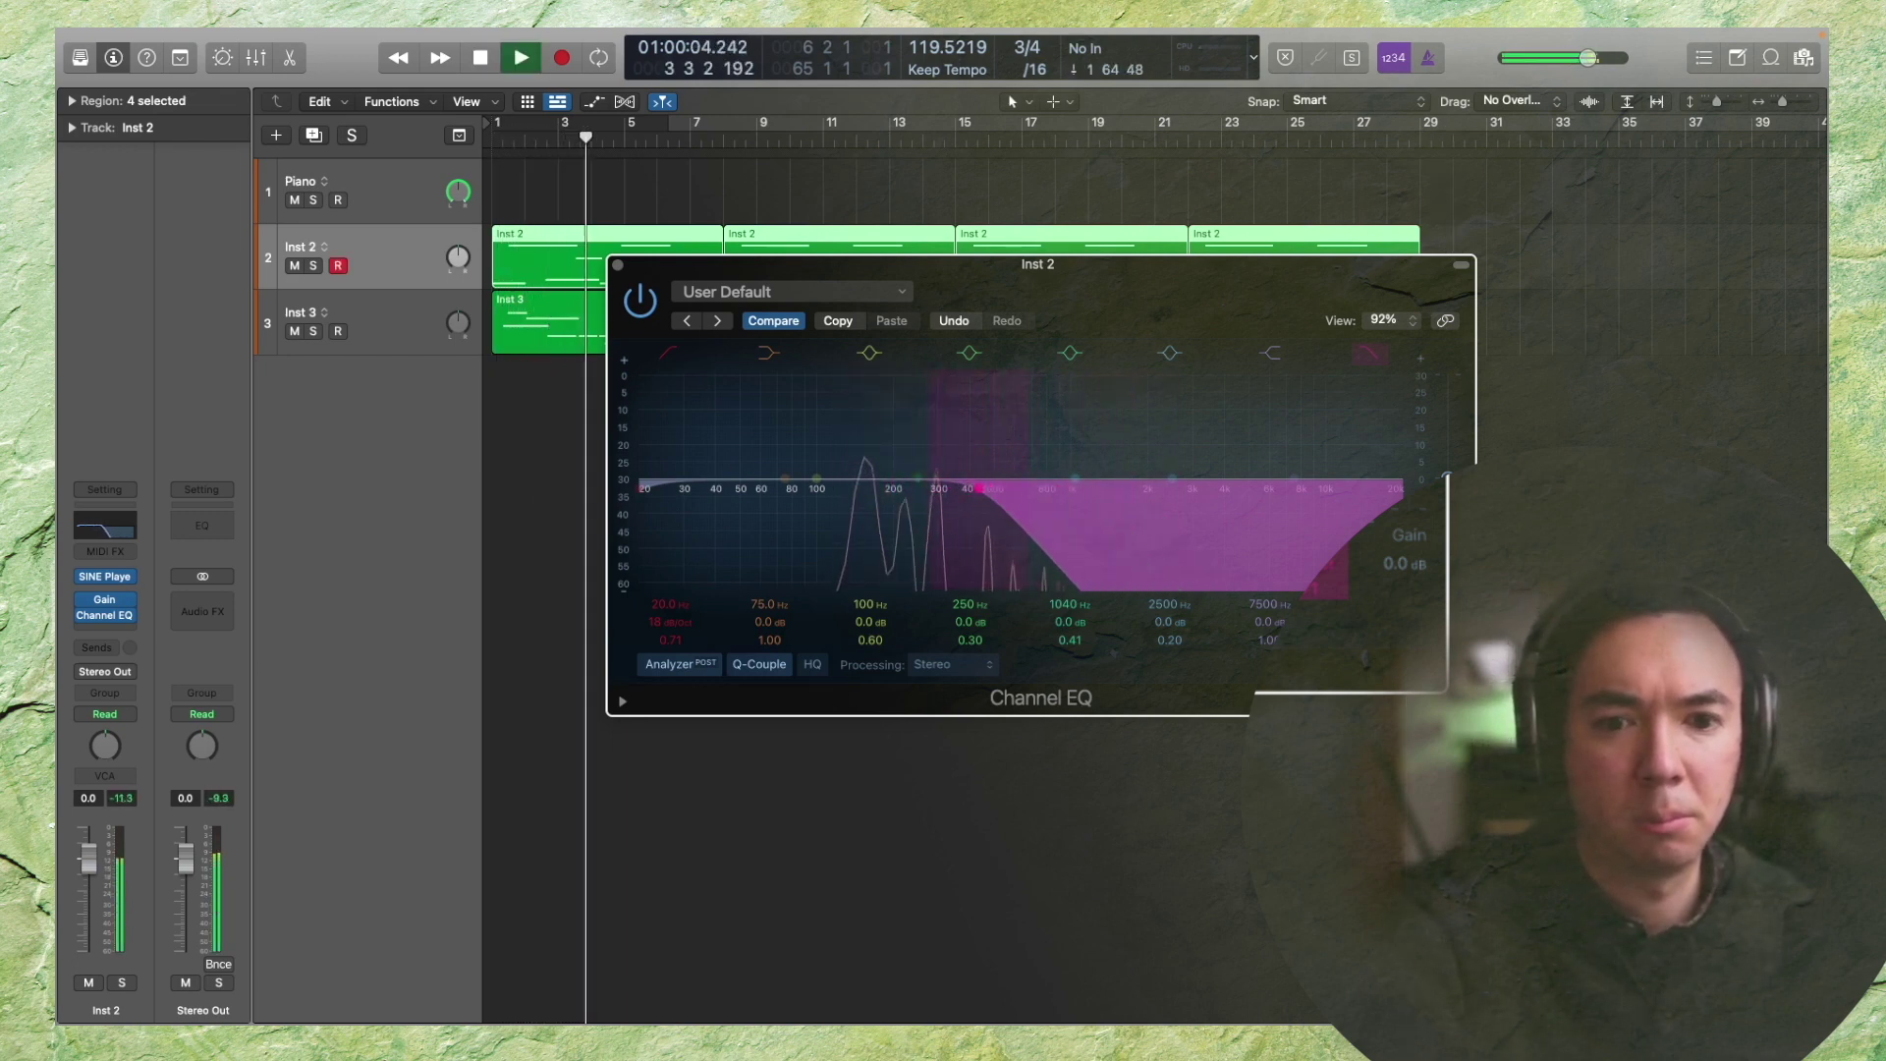
key("space")
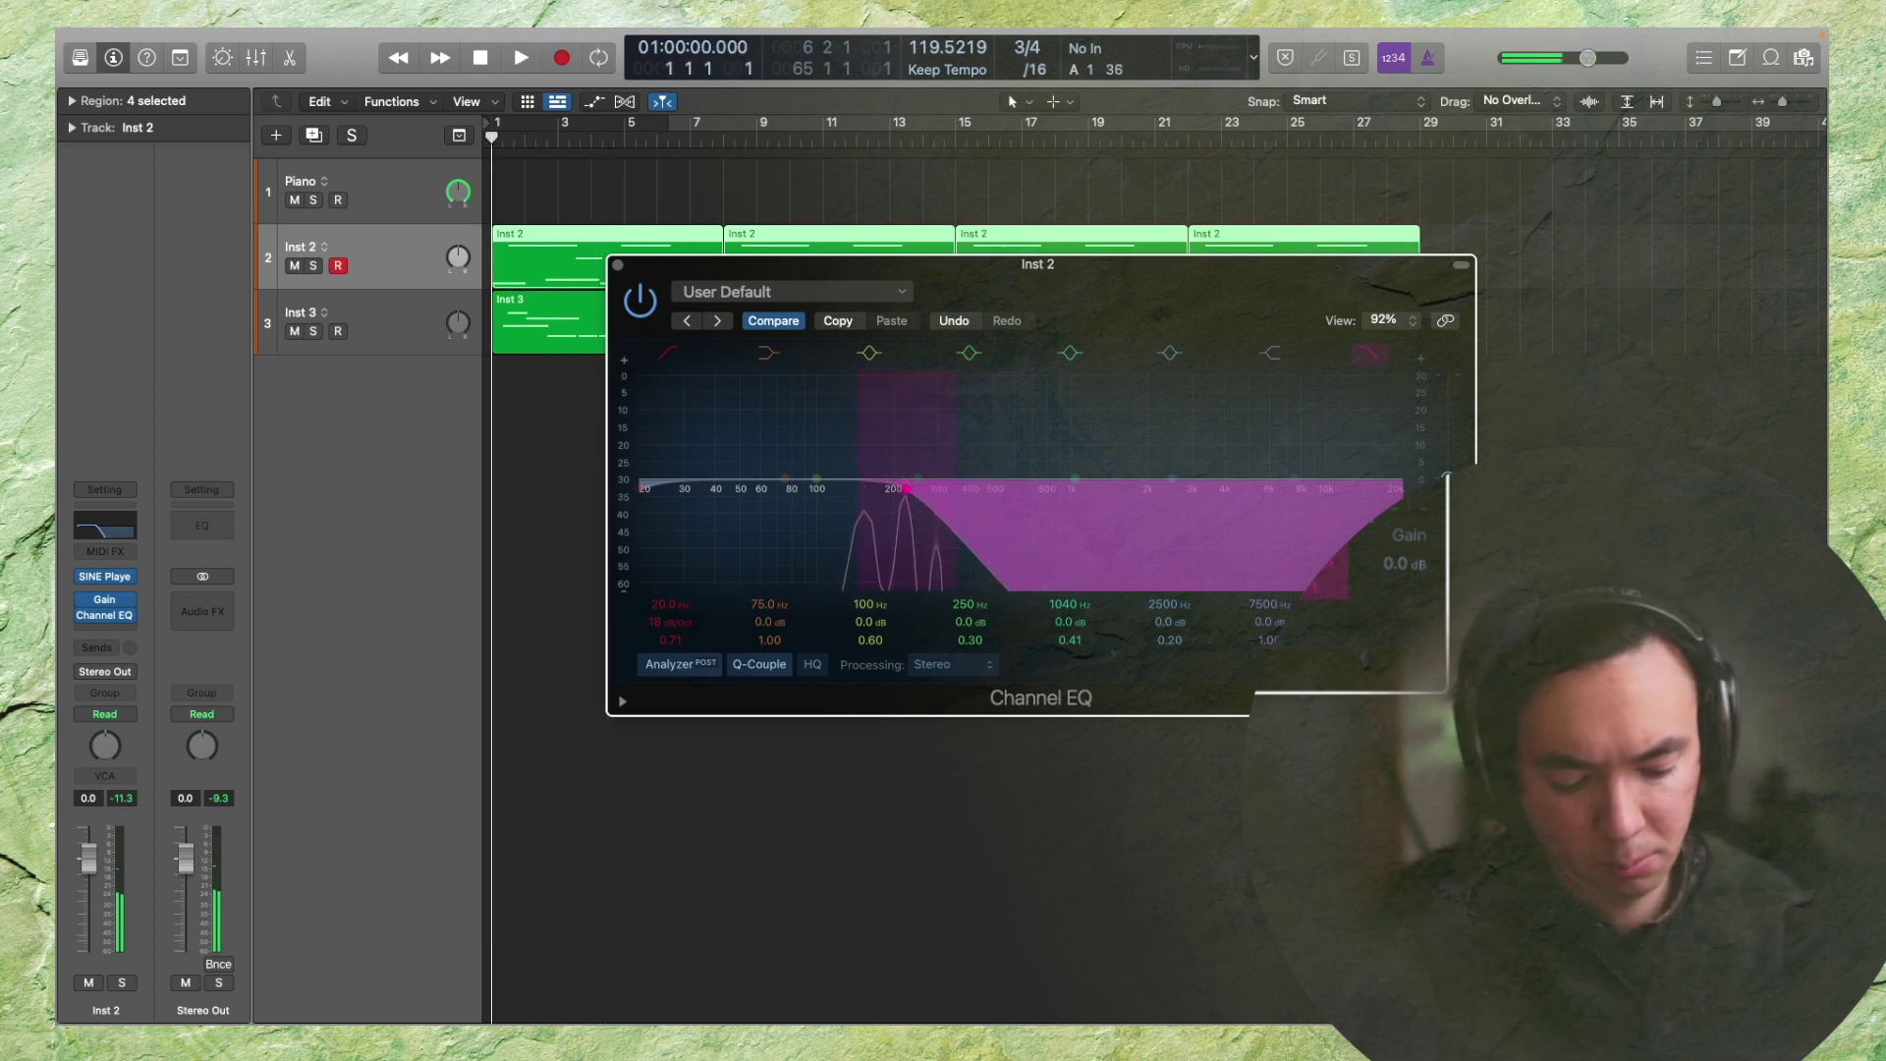
Automate Inst 2's Channel EQ high cut down to slightly above 100 Hz during playback in Latch mode, restore Read and close the EQ
key("space")
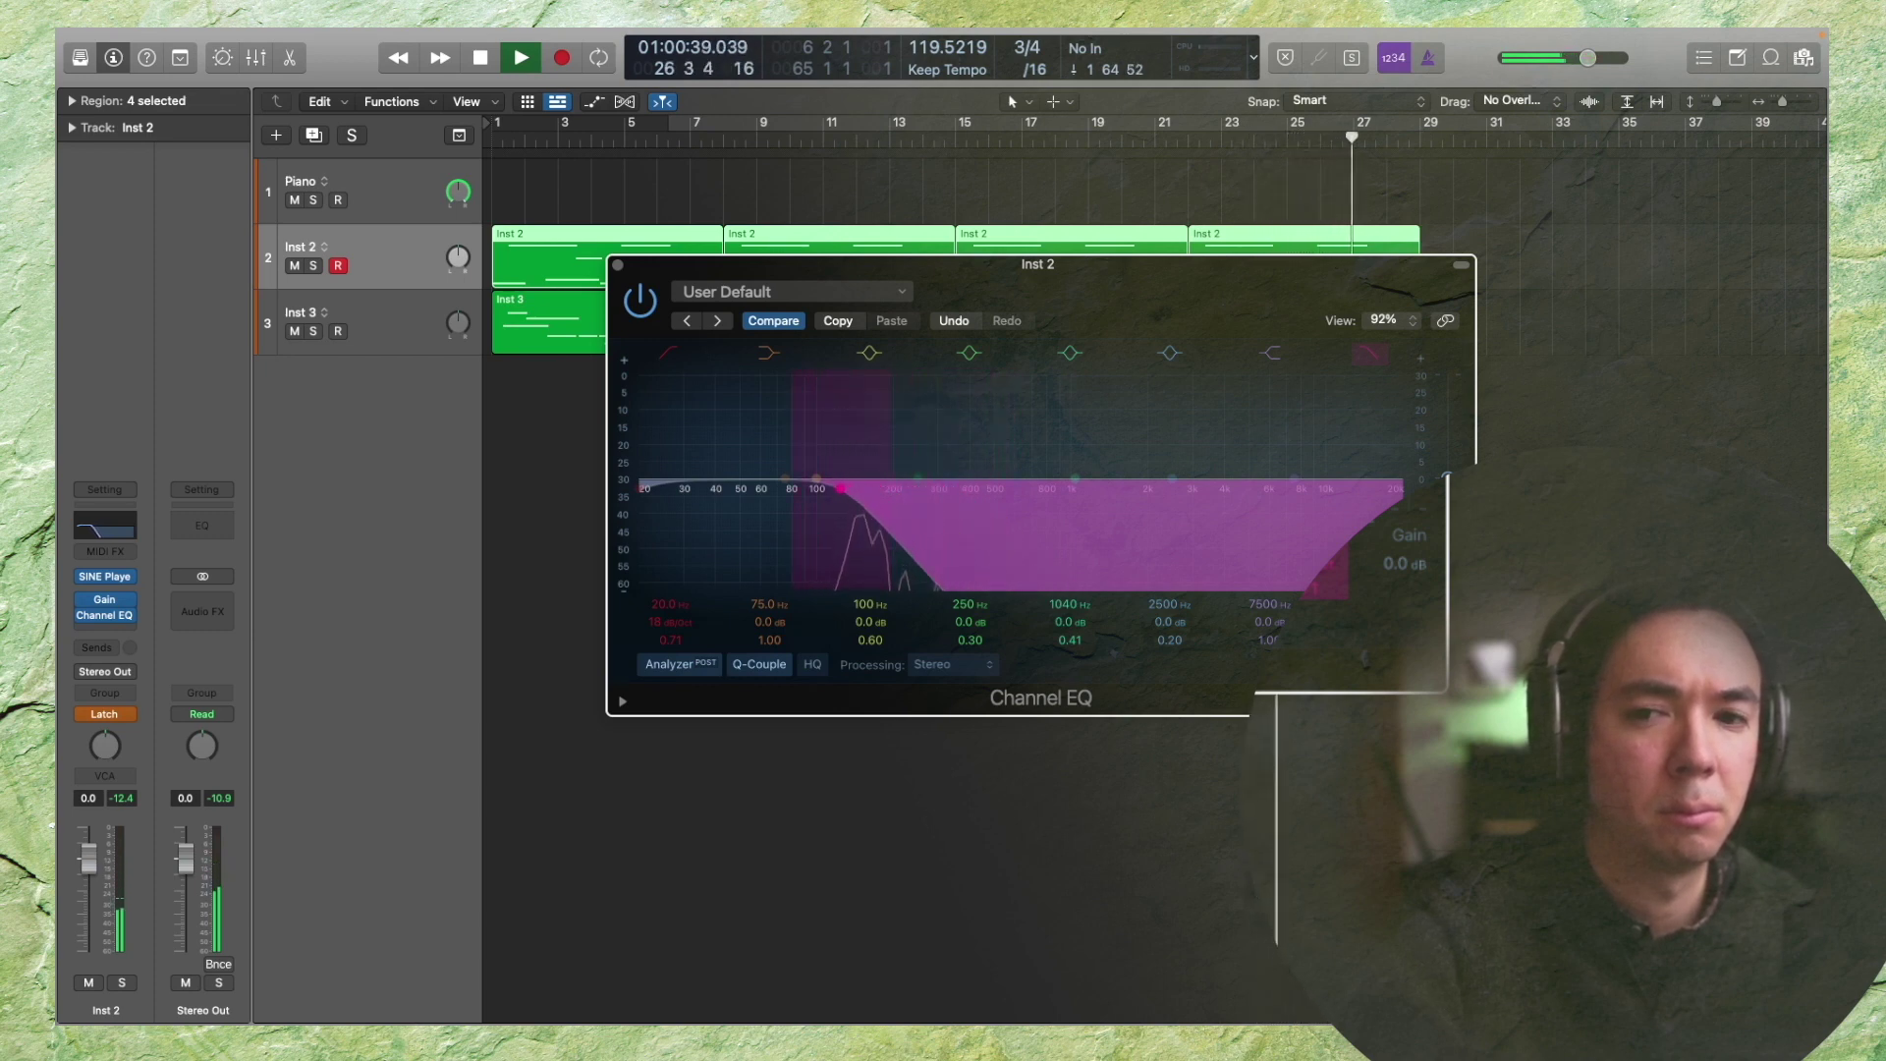
key("ctrl+shift+super+r")
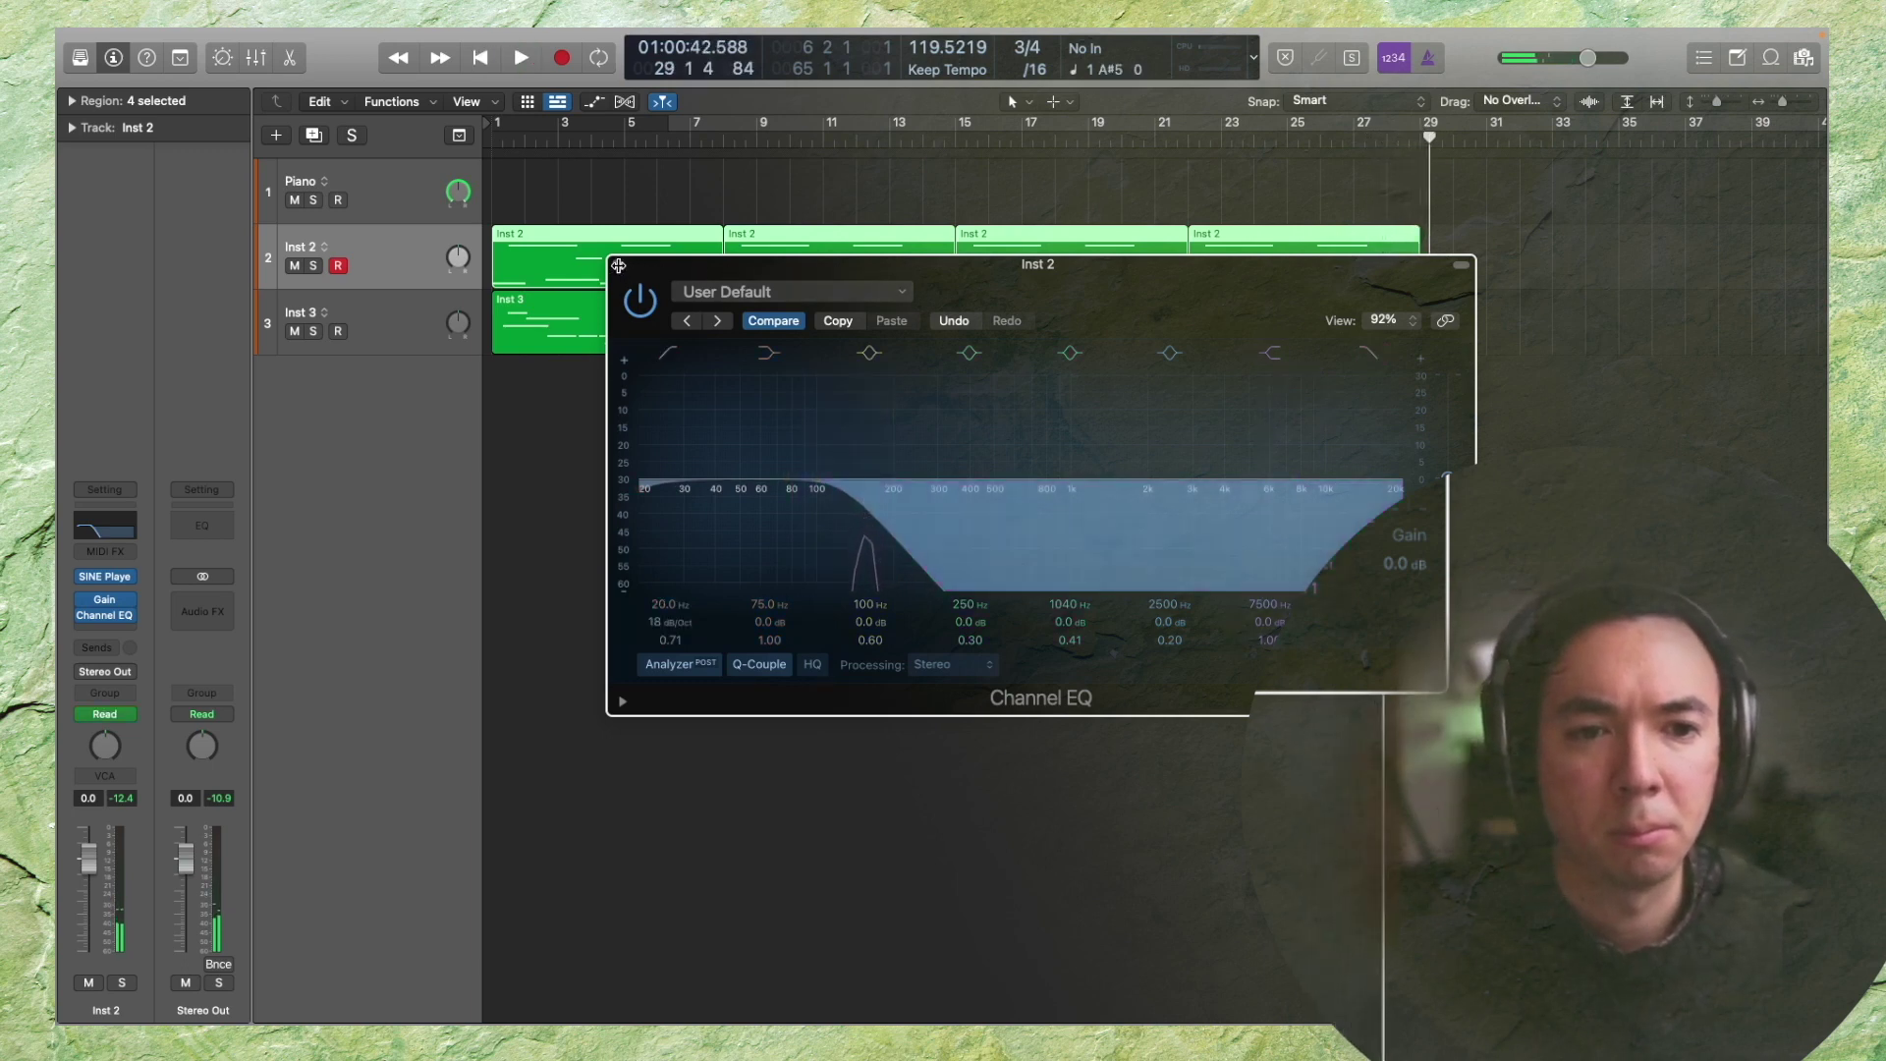
left_click(618, 265)
key("space")
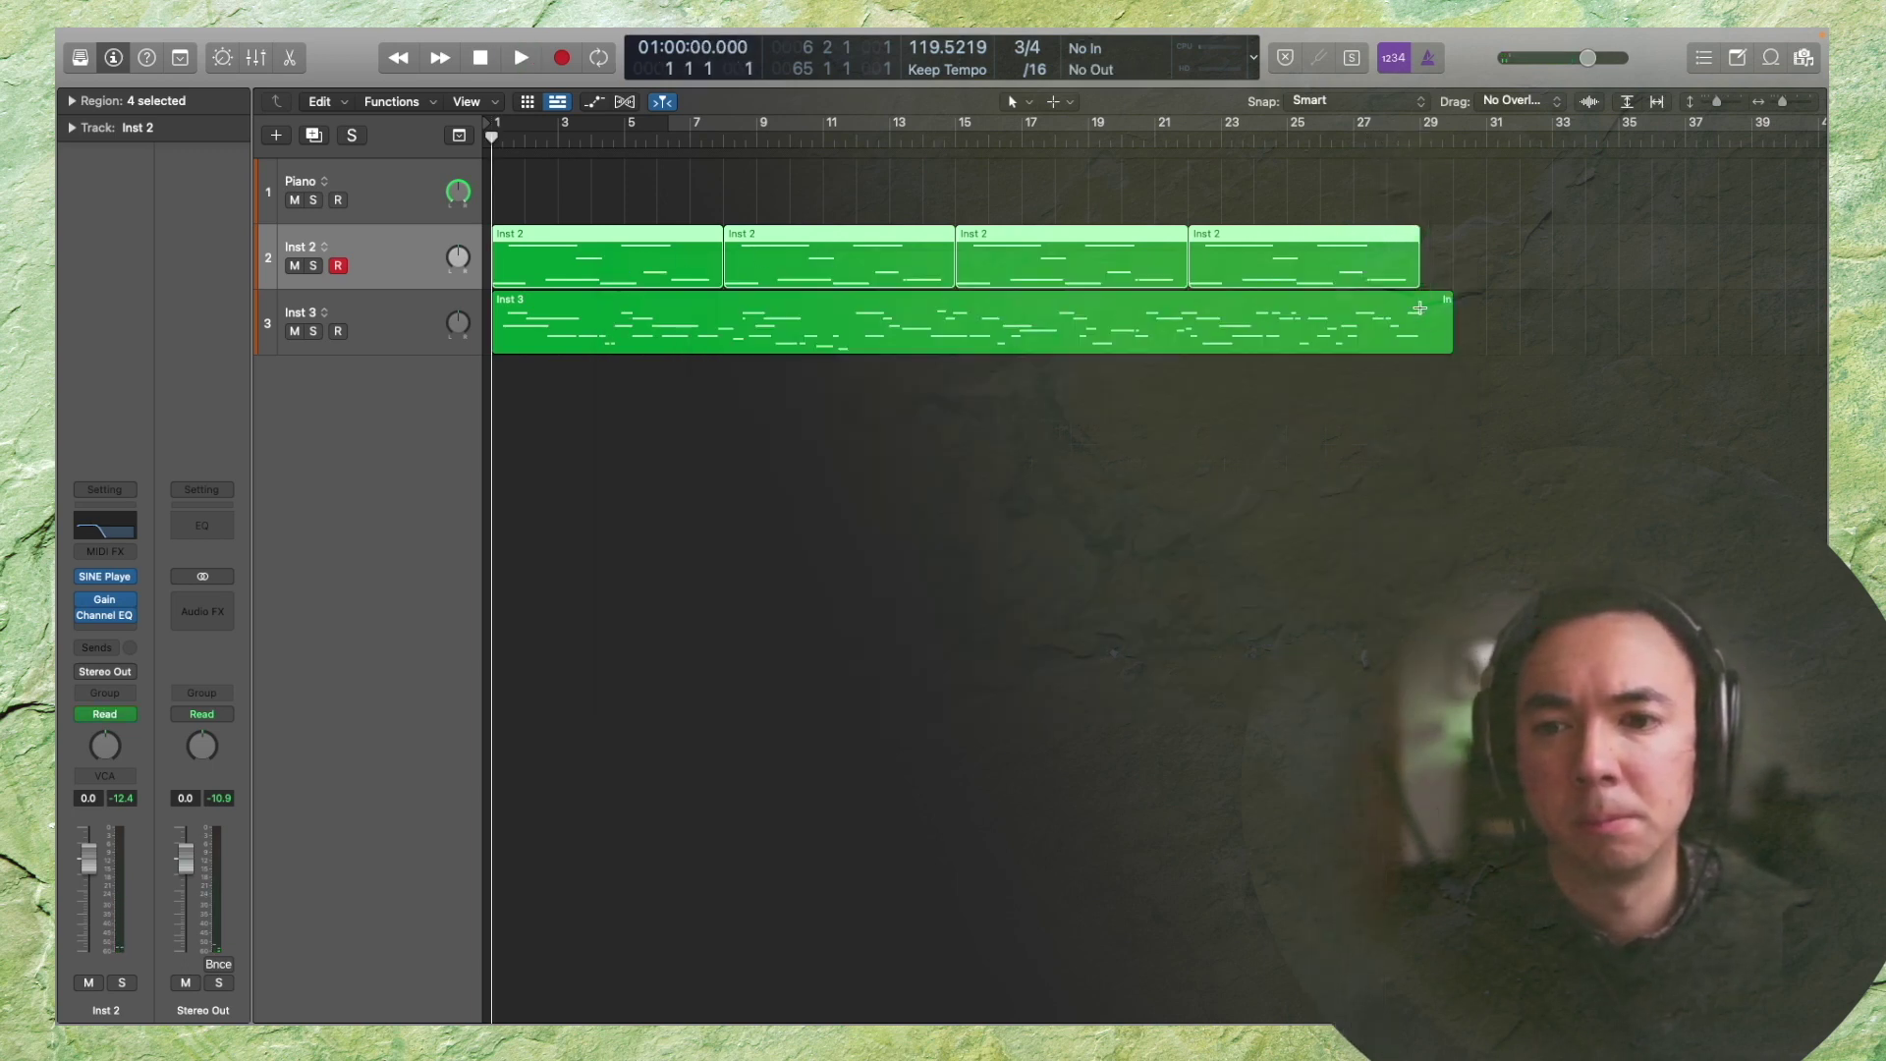
Trim the Inst 3 region to end at bar 29 and duplicate all Inst 2 and Inst 3 regions up to bar 57
left_click(1420, 308)
key("Return")
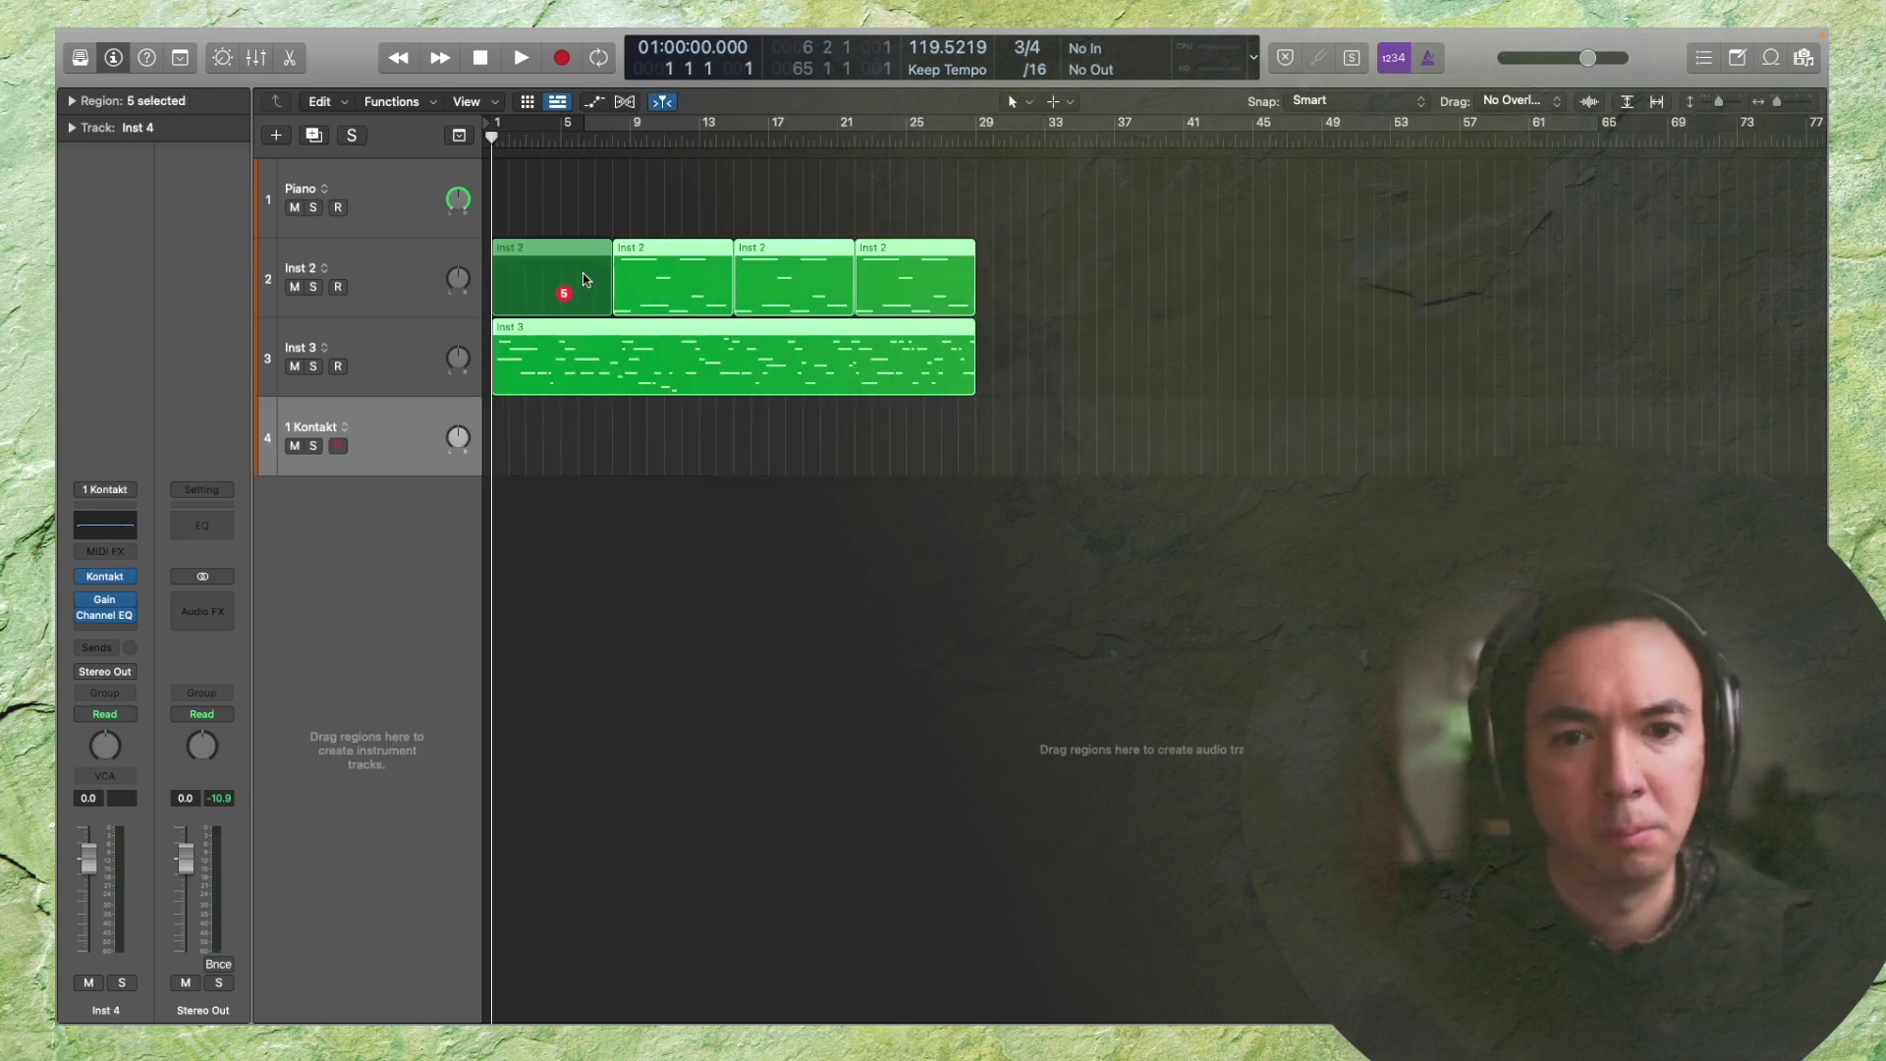
left_click_drag(582, 273, 1065, 287)
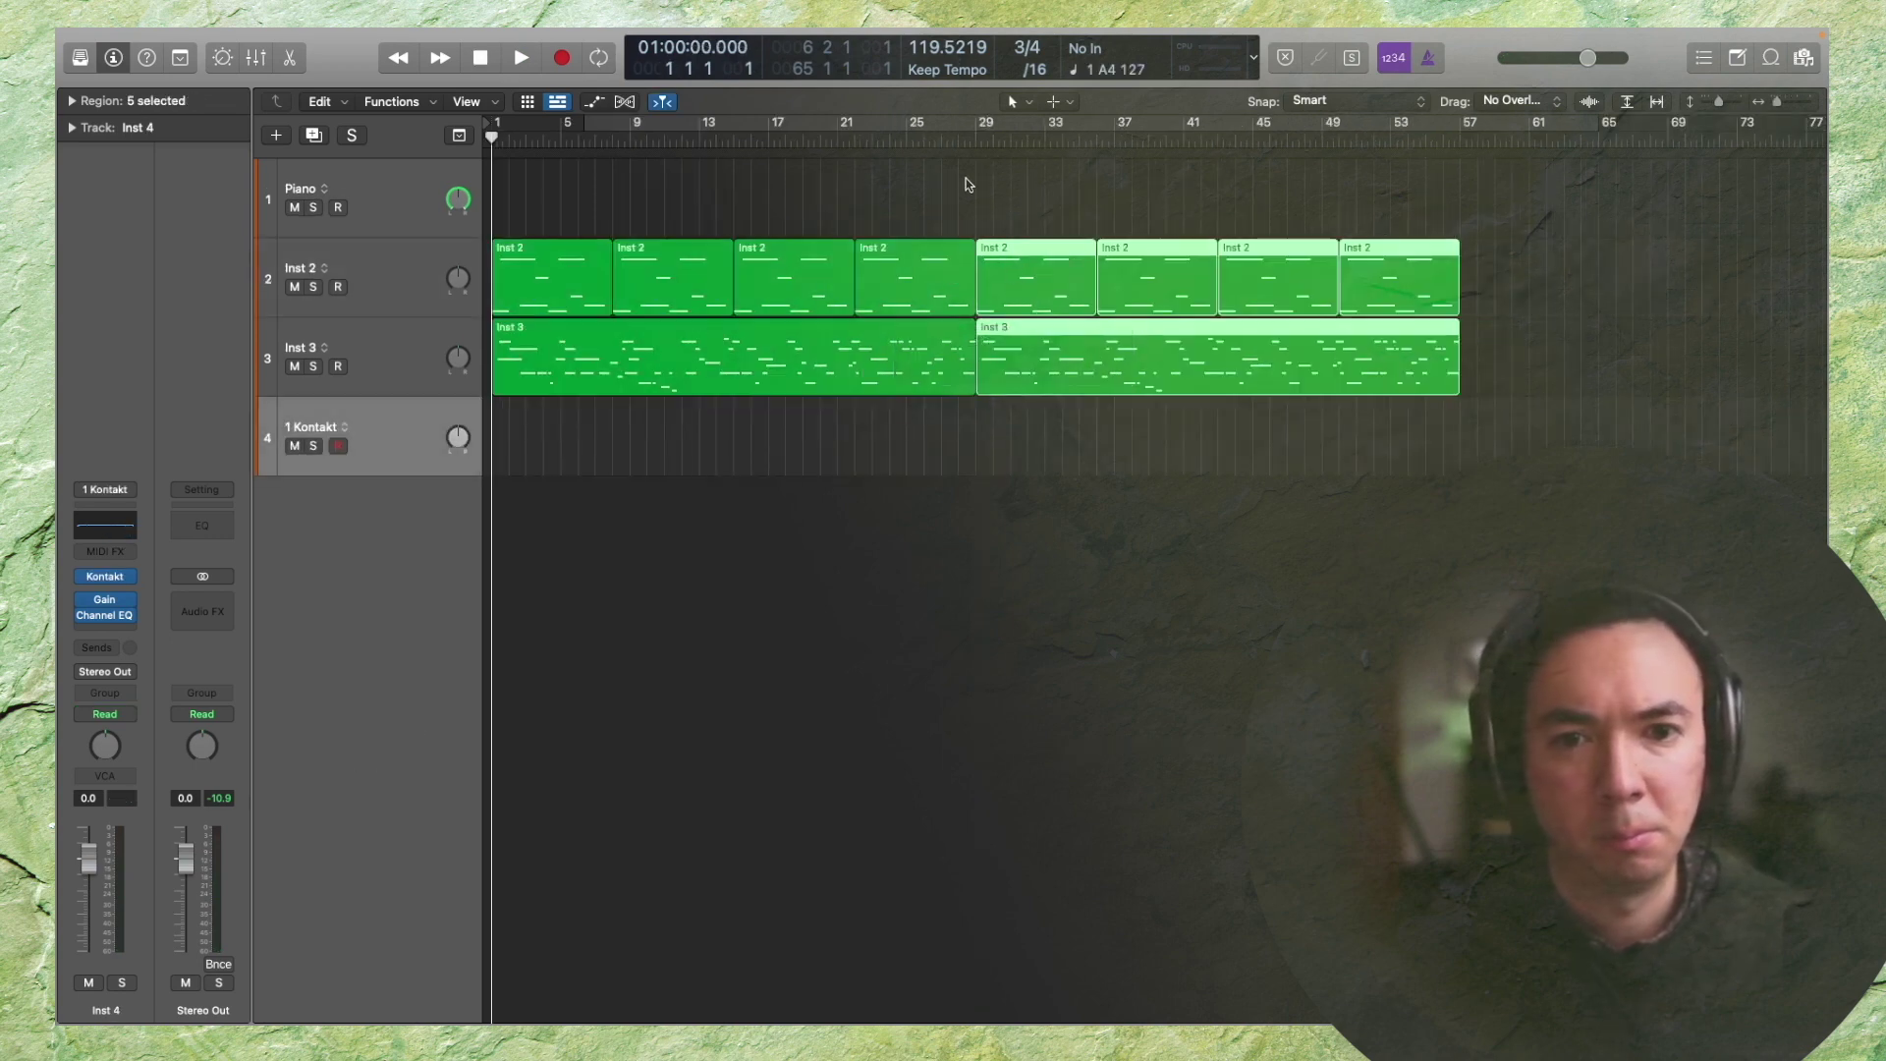
Search the sound library for "br as" and load the Br AS Flugal channel strip setting on track 4
left_click(913, 142)
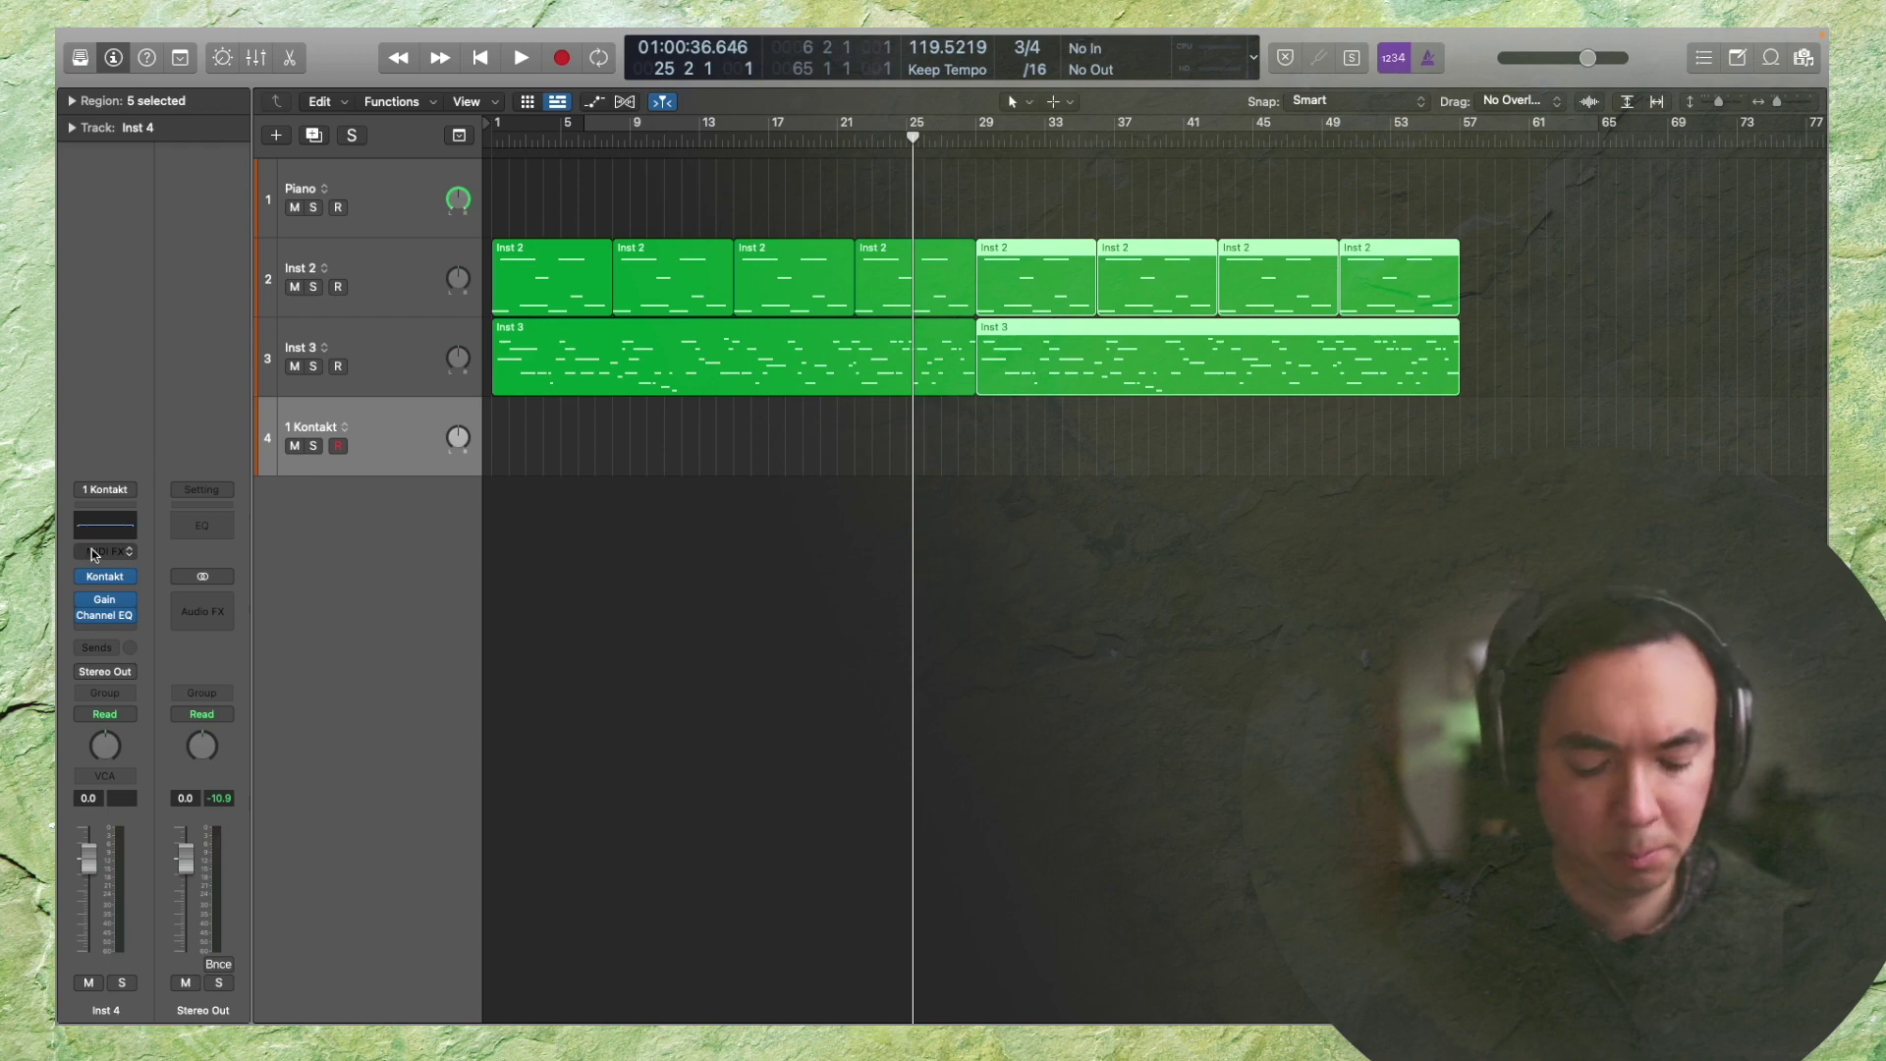
key("y")
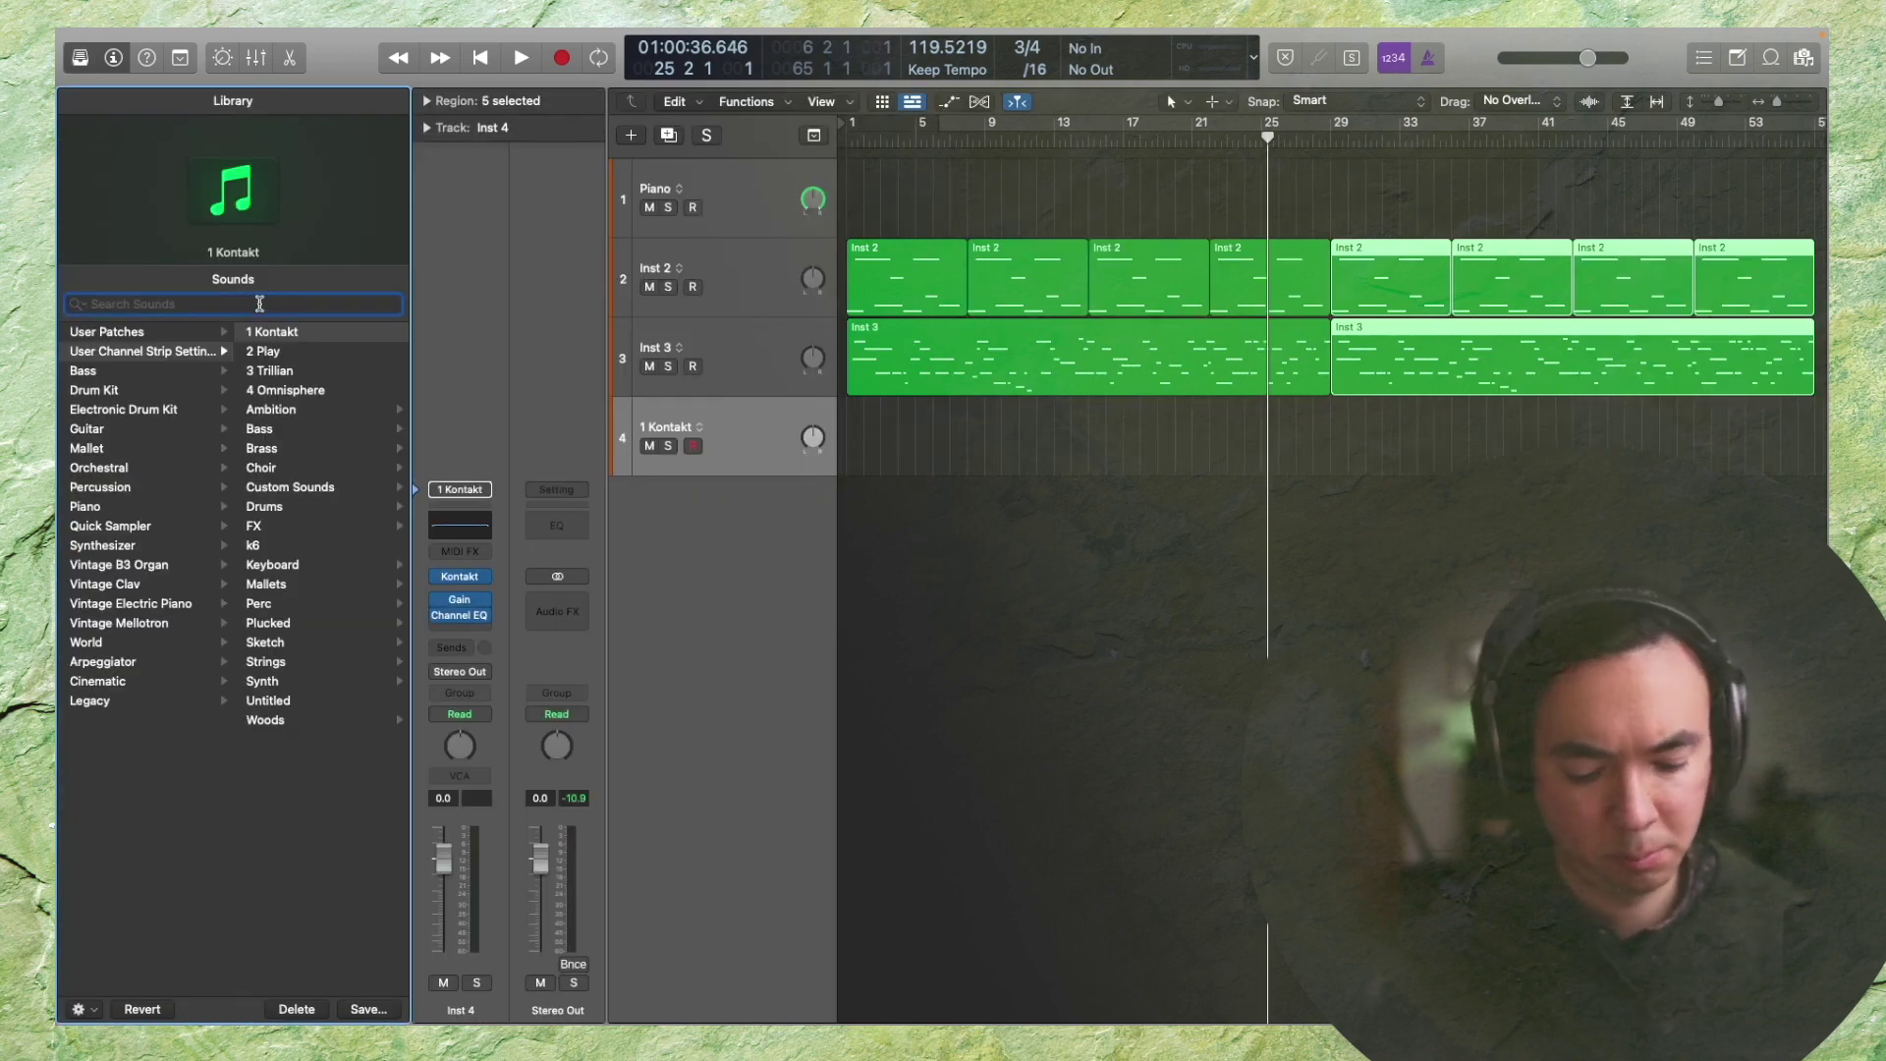
type("br fl")
key("BackSpace")
key("BackSpace")
type("as")
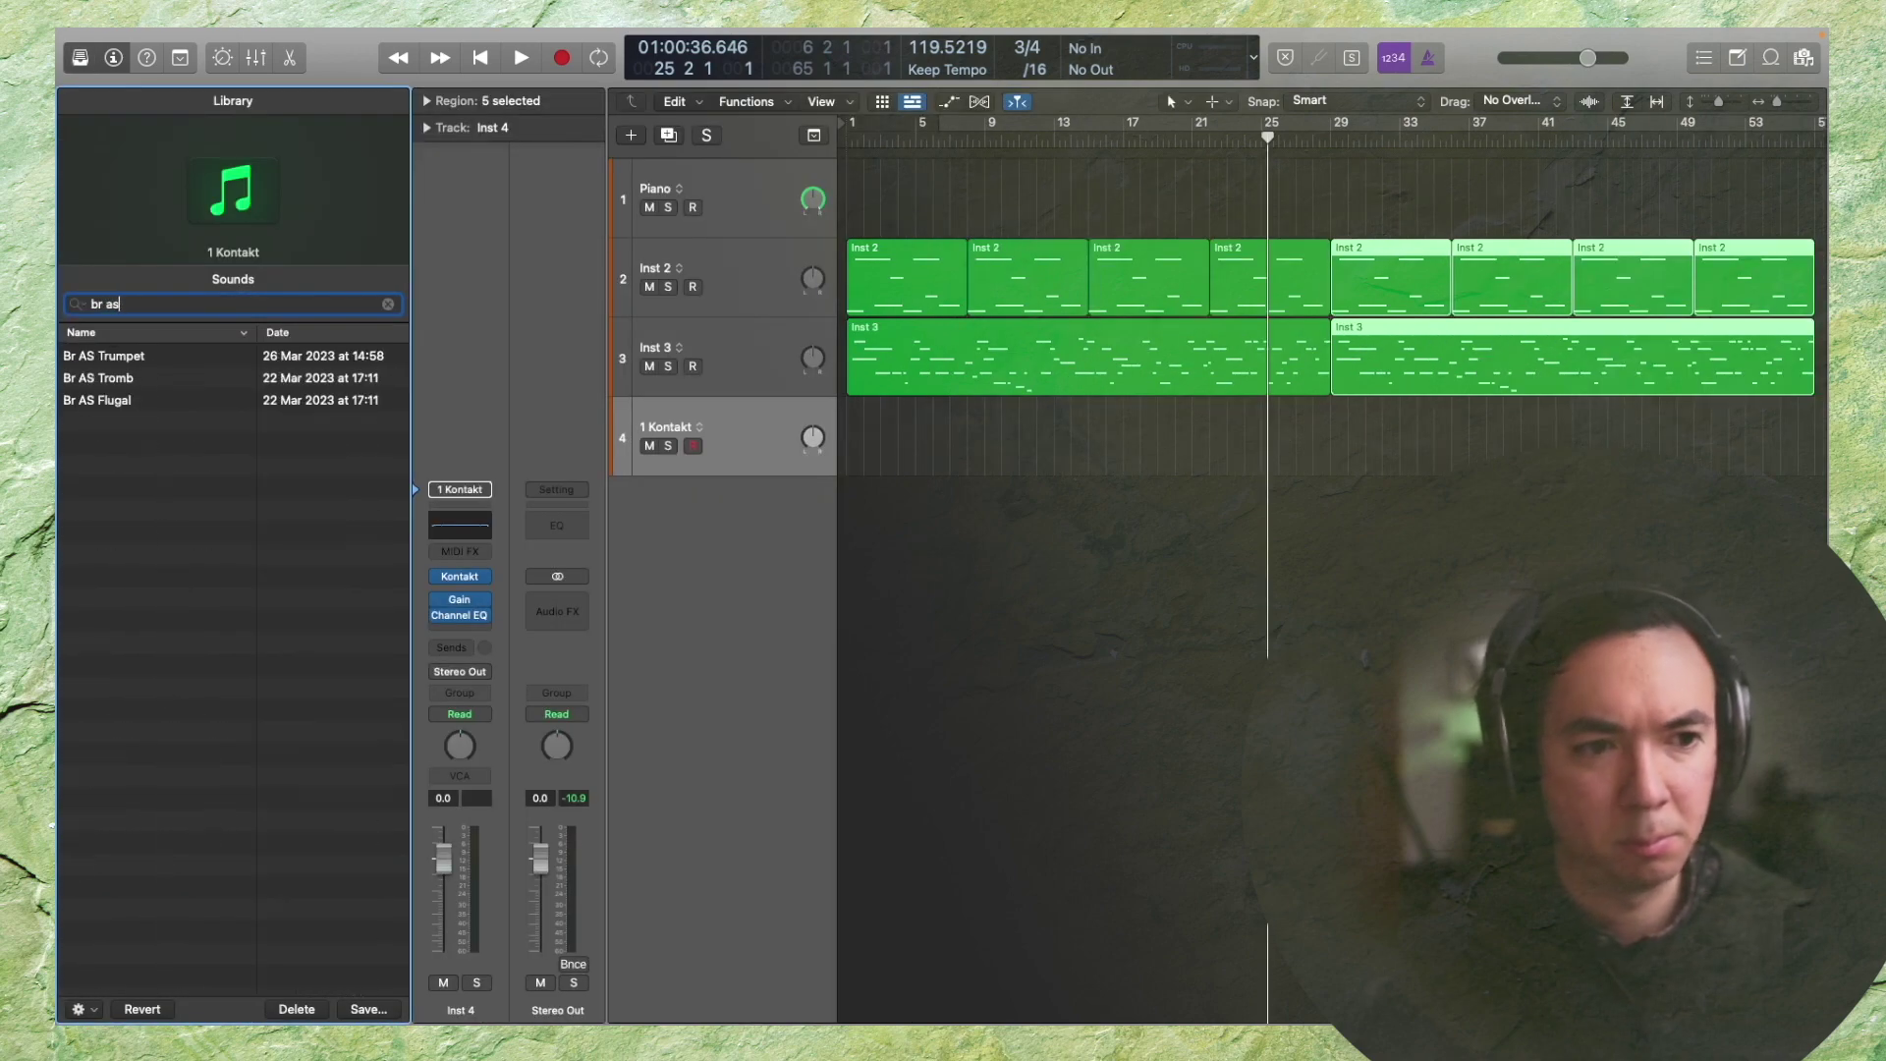
left_click(144, 405)
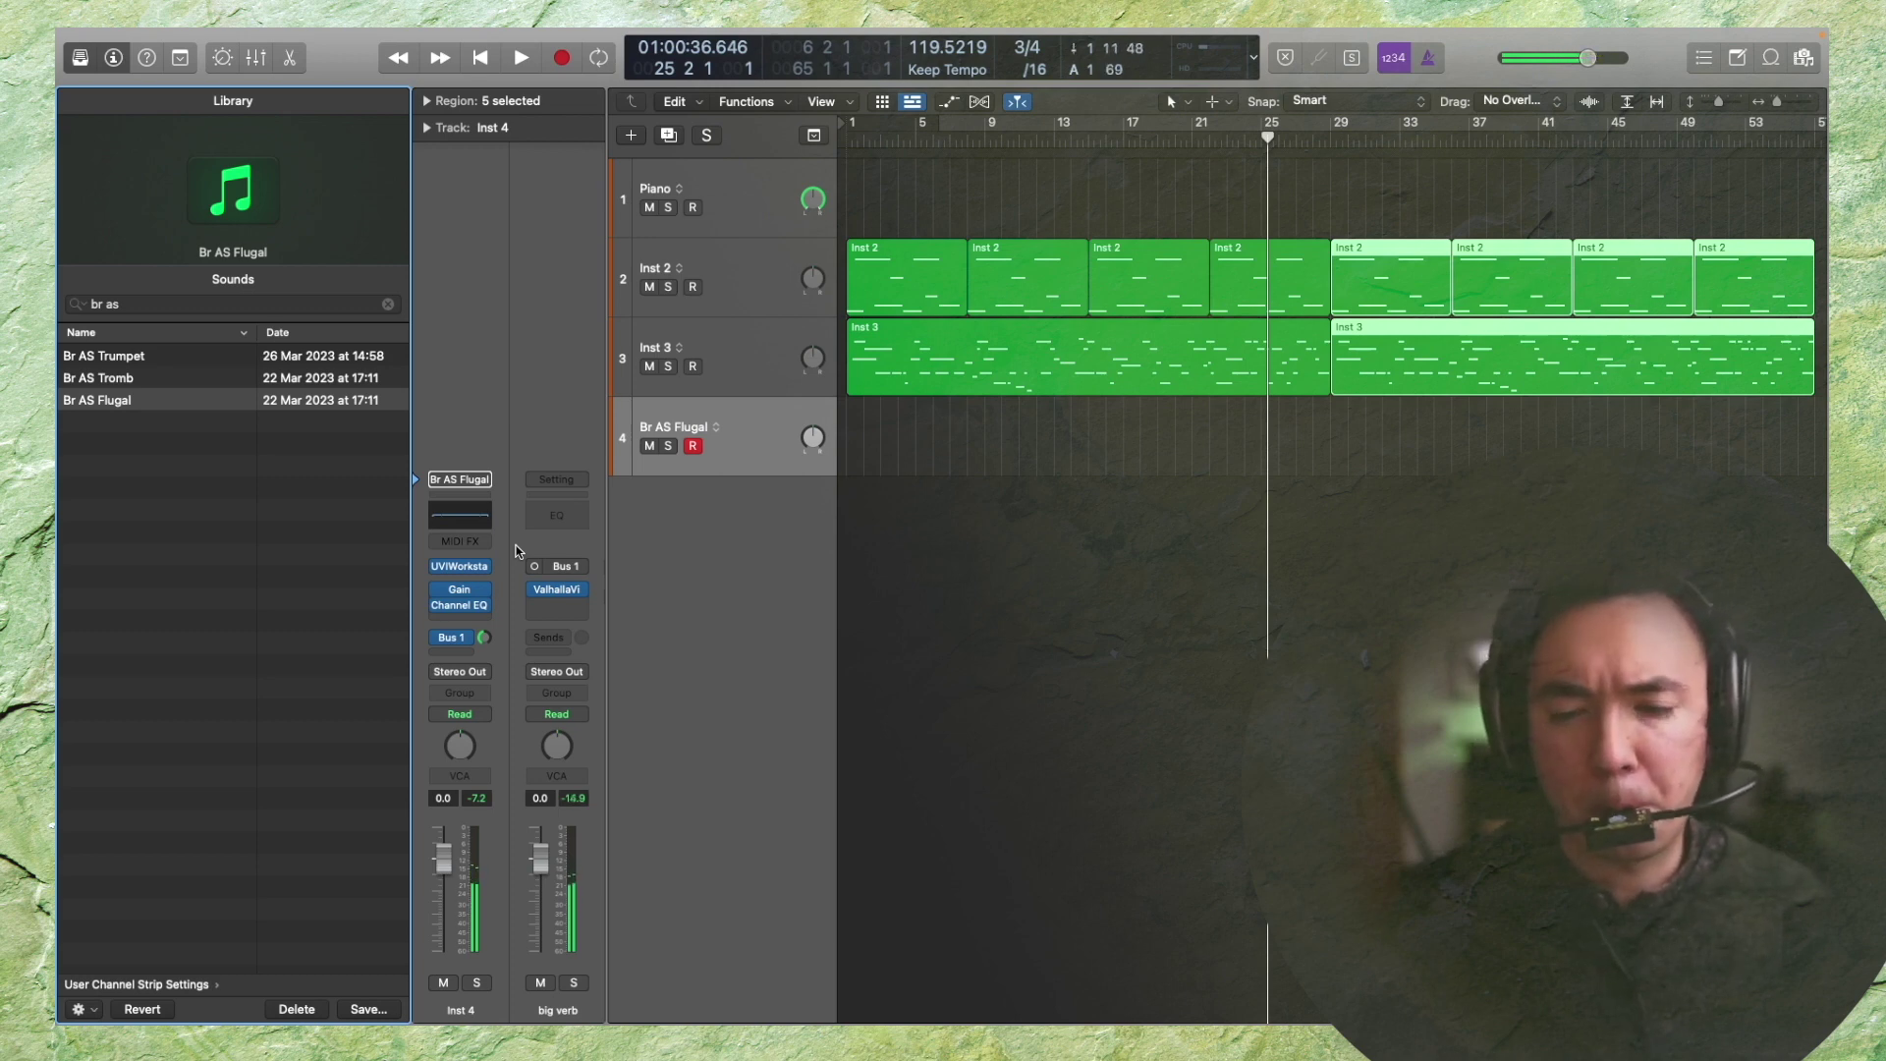
Perform a flugelhorn part during playback up to bar 46 and capture it as a region on the Br AS Flugal track
key("space")
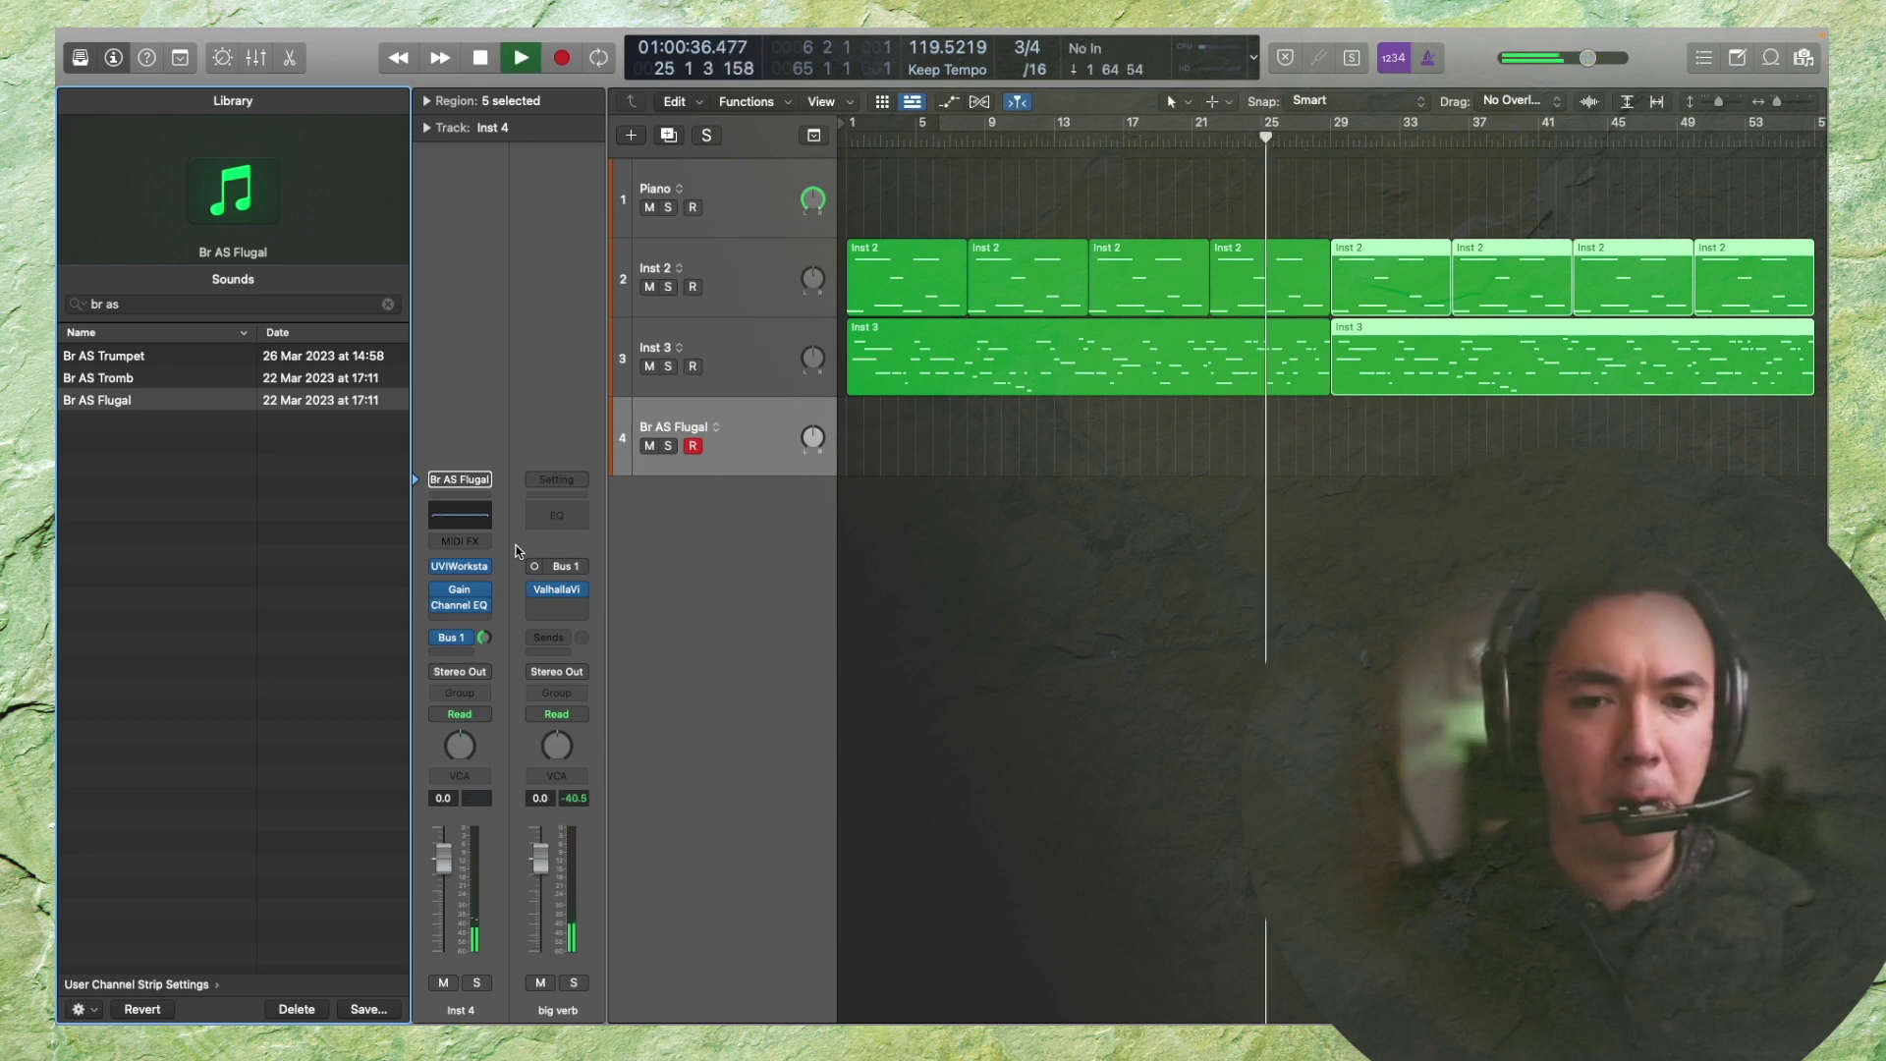
key("Return")
key("space")
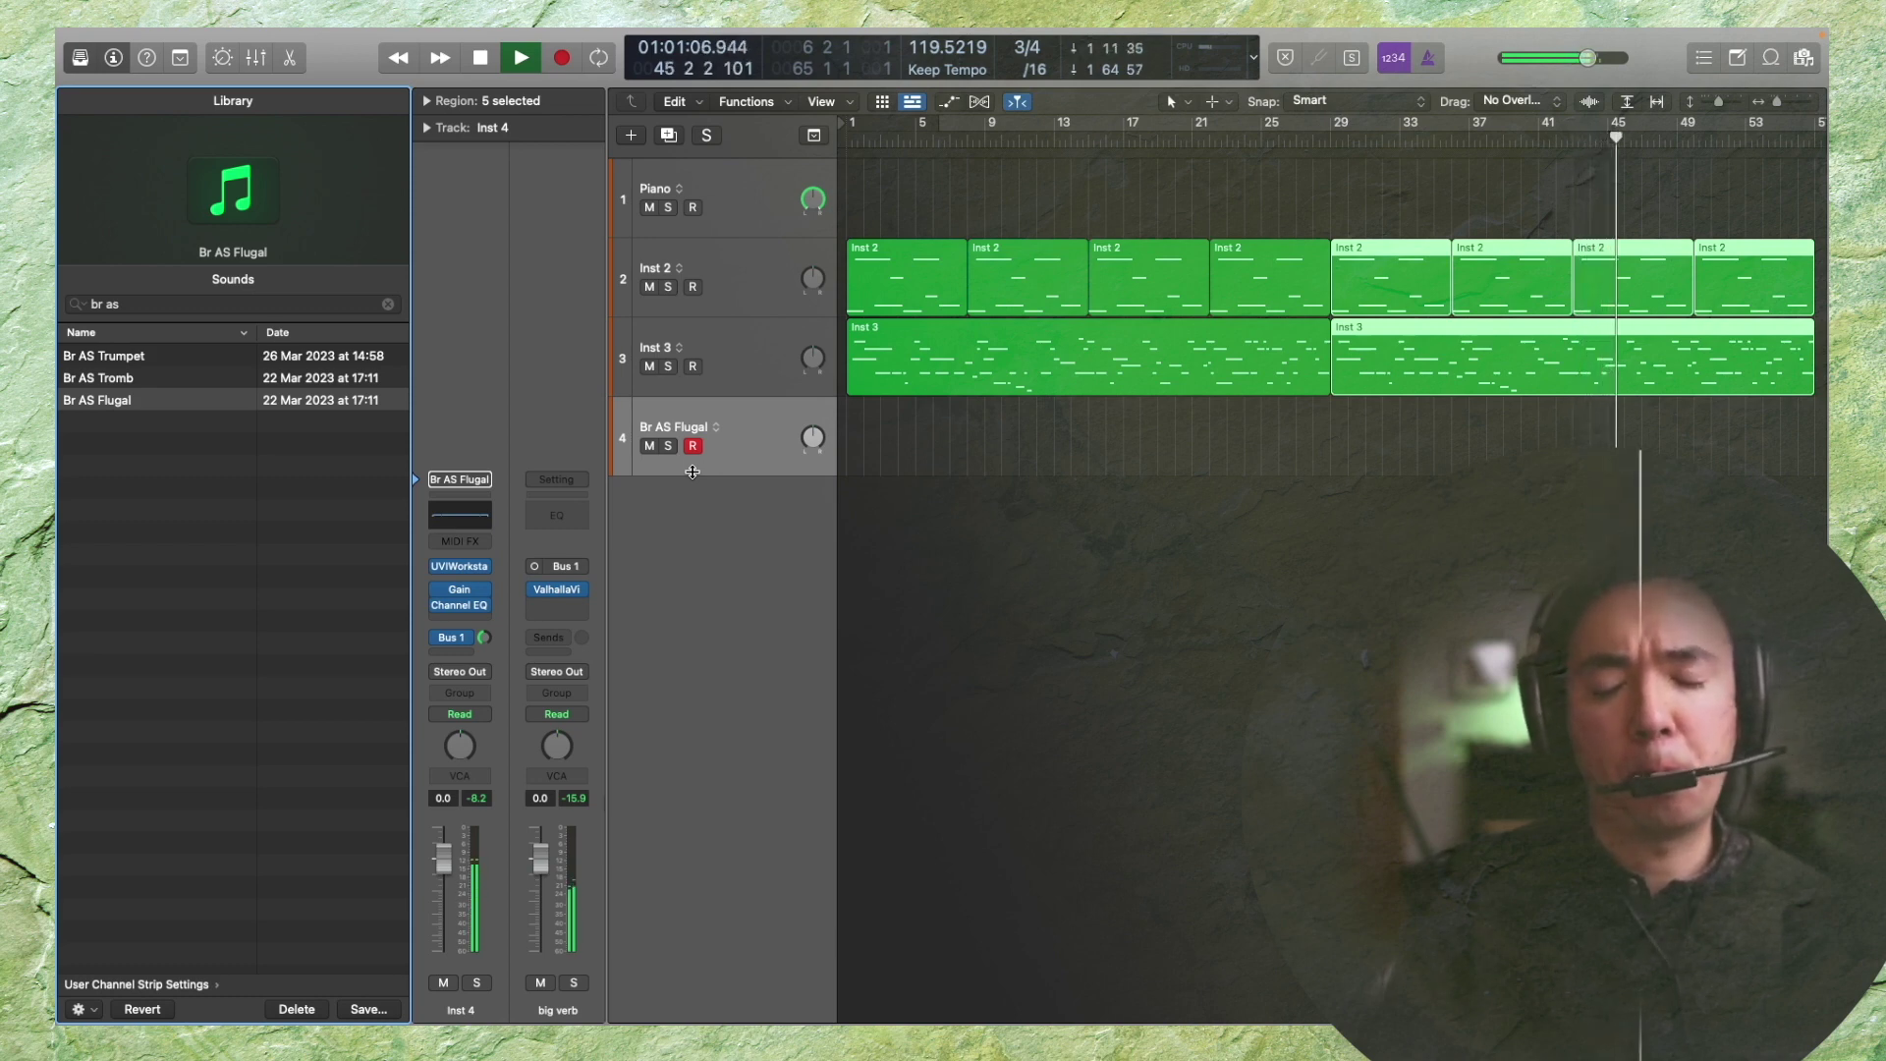
key("space")
key("shift+r")
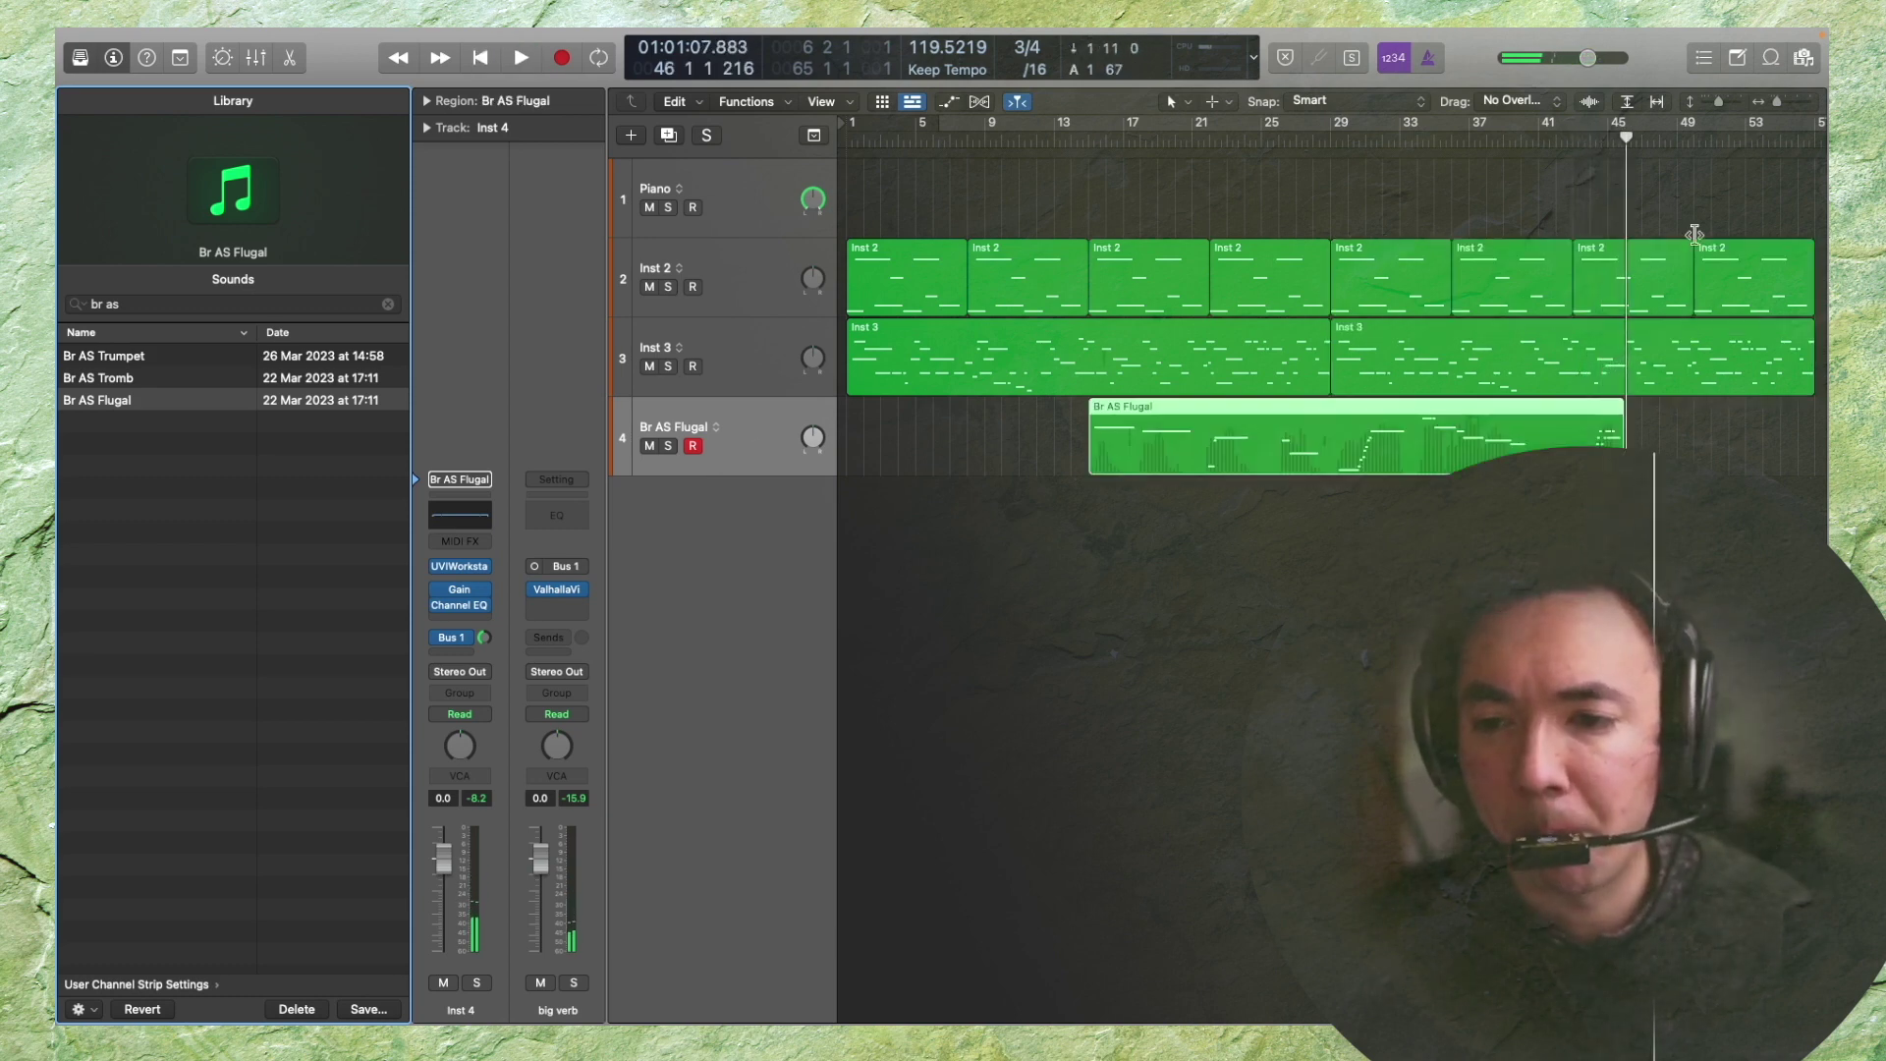
Check the end of the Br AS Flugal region in playback and delete its portion past about bar 41
left_click(1577, 140)
key("space")
key("space")
left_click_drag(1555, 425, 1646, 424)
key("BackSpace")
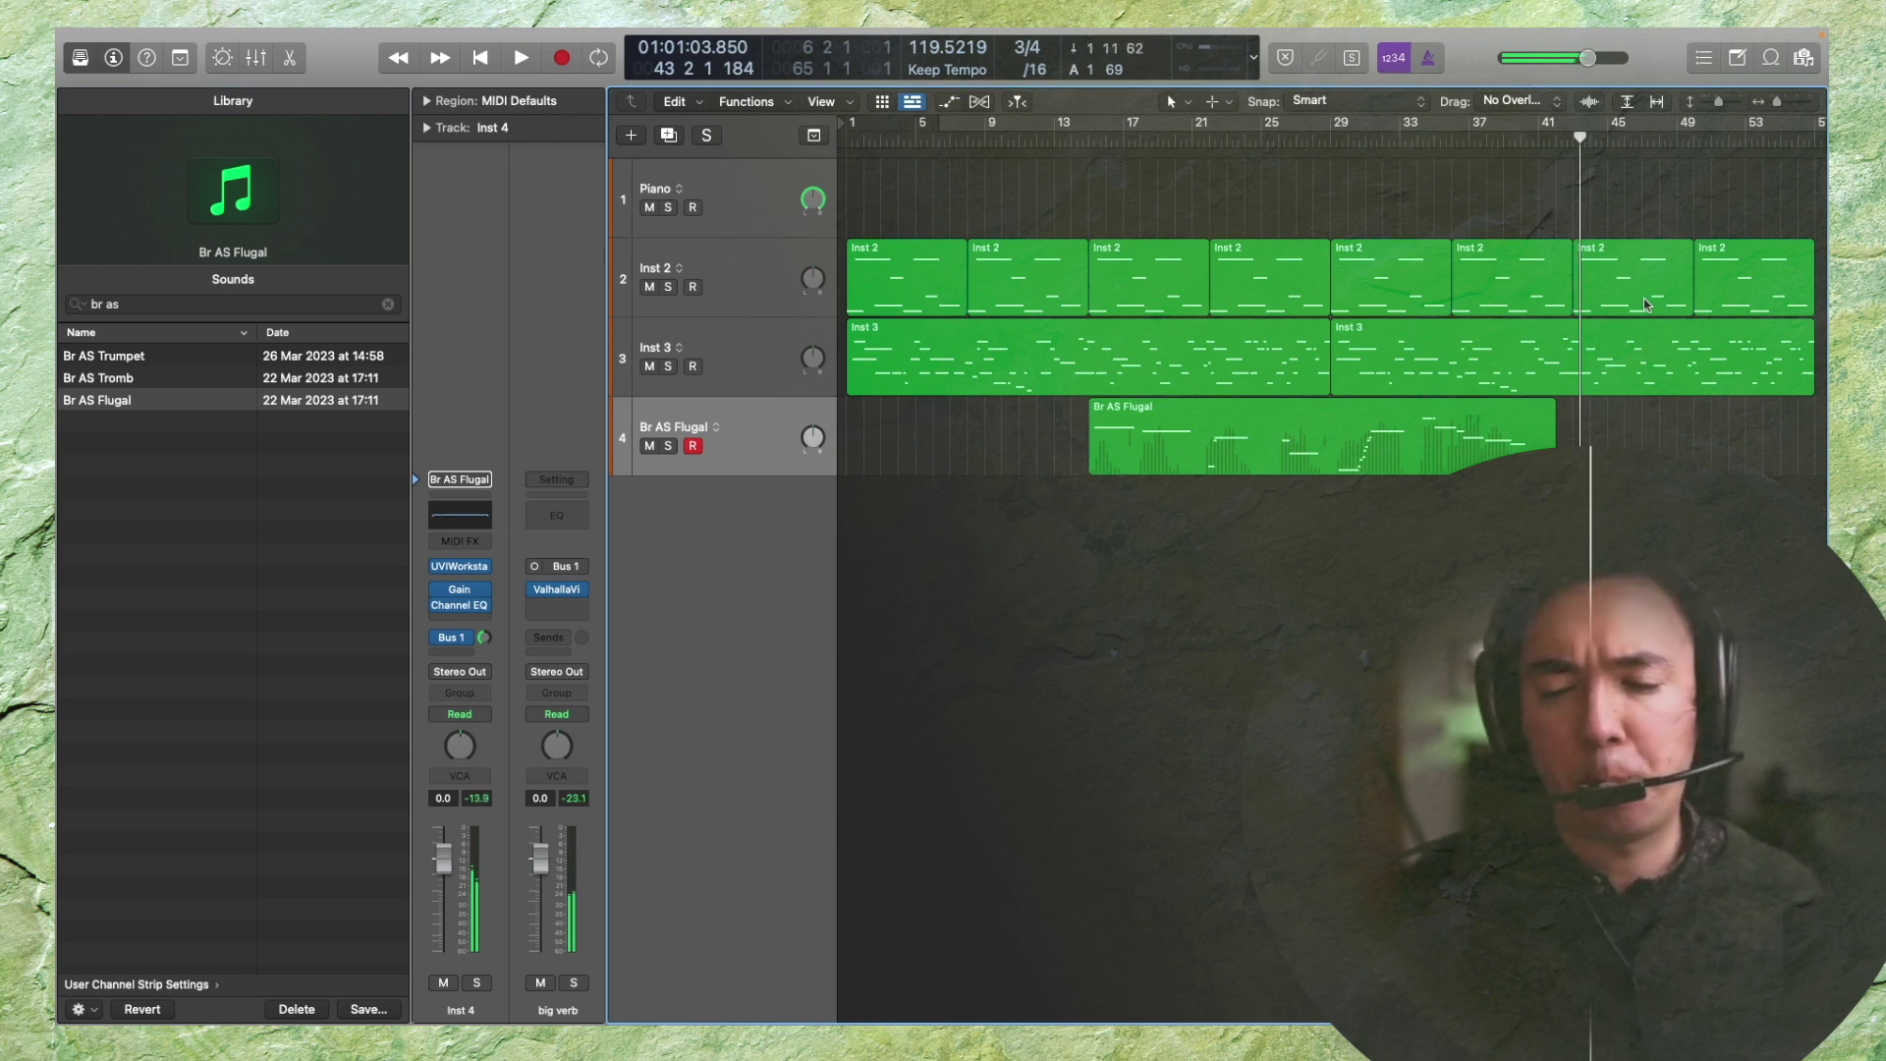
Play the flugelhorn part from bar 29 and examine the rising run around bar 31 in the Piano Roll
double_click(1337, 147)
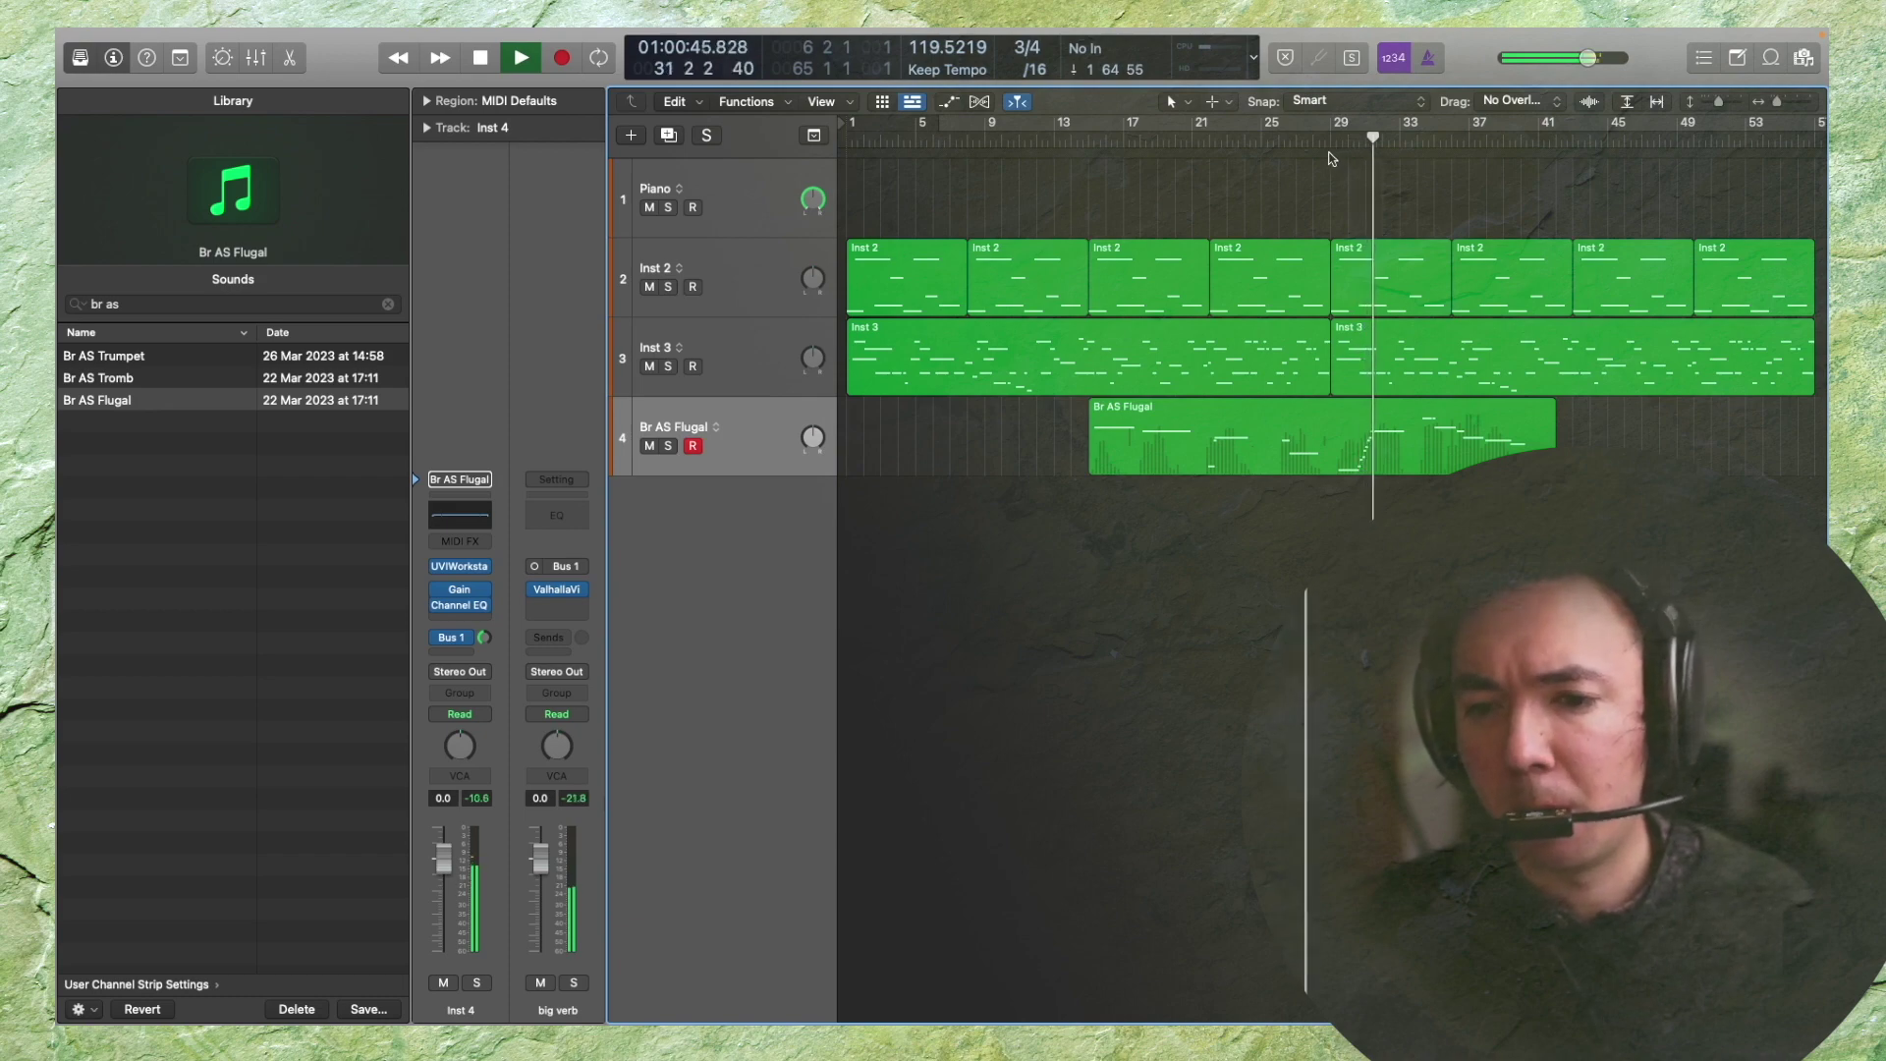
left_click(1336, 148)
double_click(1373, 462)
key("super+Right")
key("super+Right")
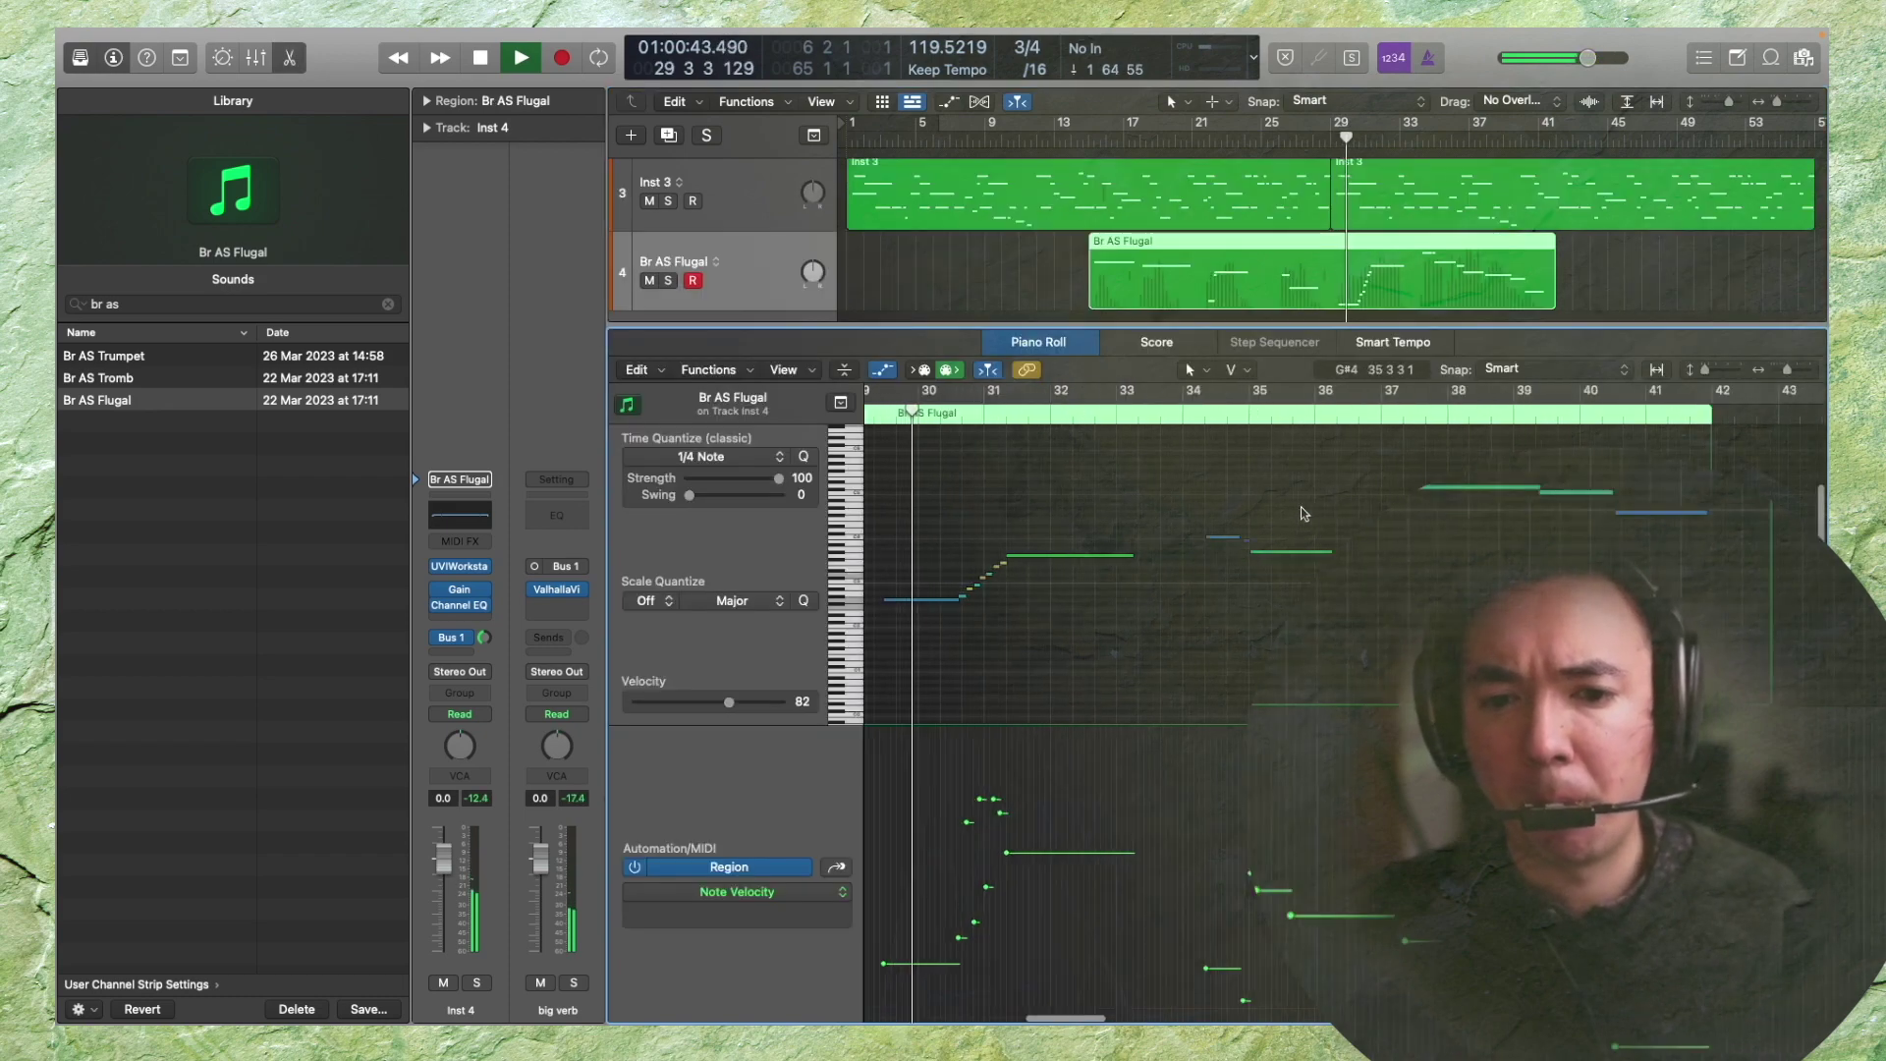
key("space")
key("super+Right")
key("super+Right")
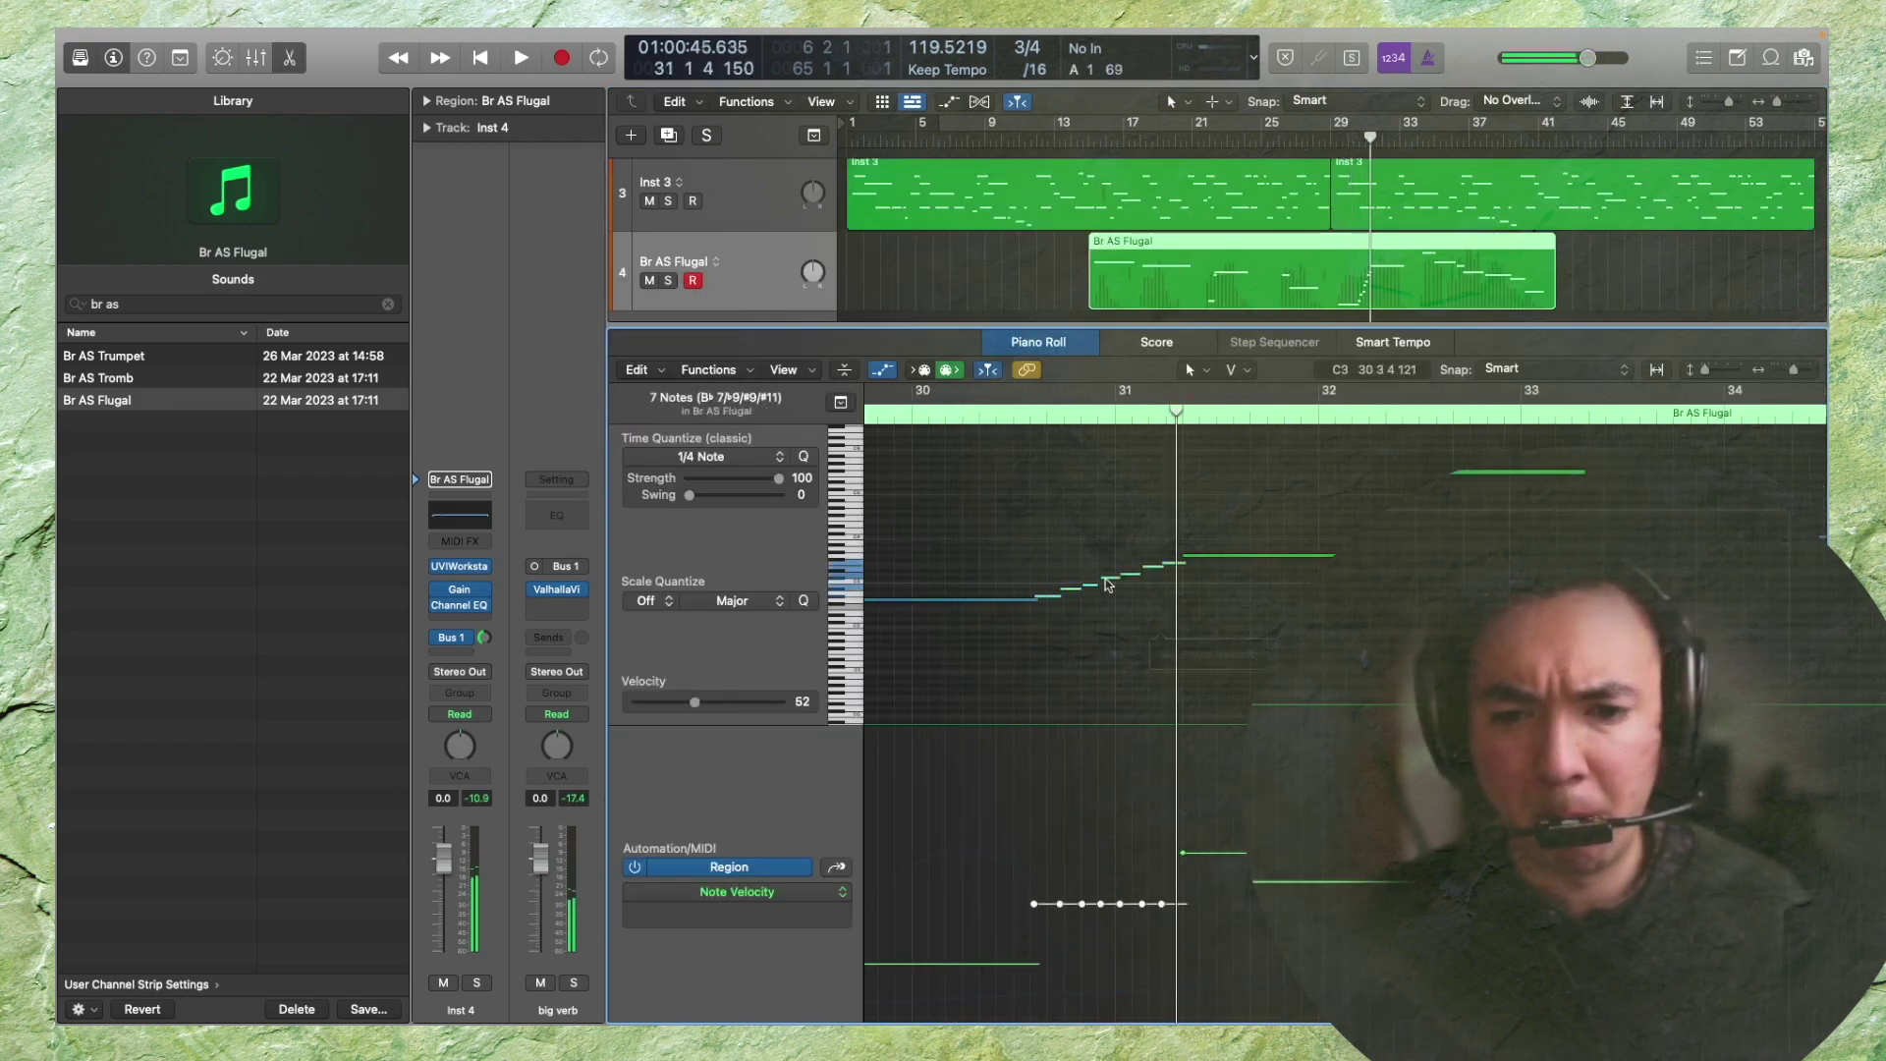
Compress the seven-note rising run around bar 31 in time, shift it slightly later and check it in playback
left_click_drag(1048, 536, 1168, 626)
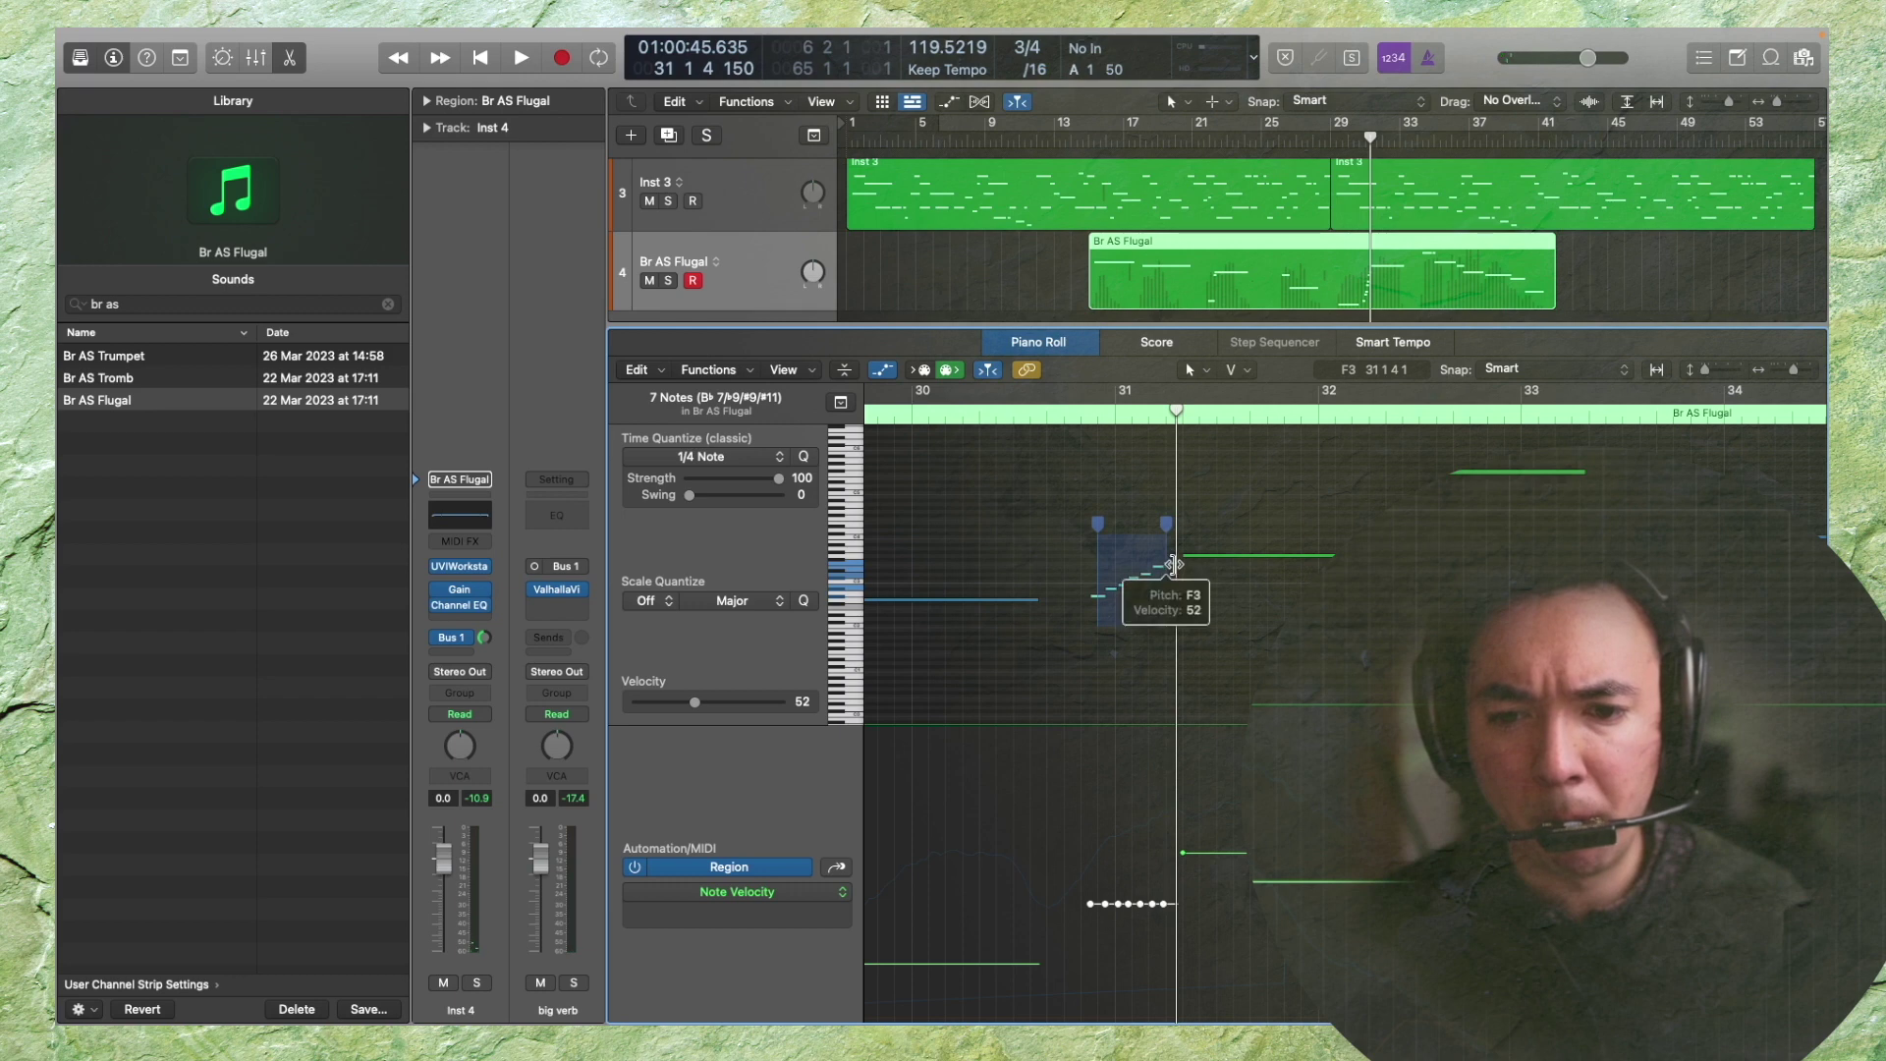
left_click(1168, 571)
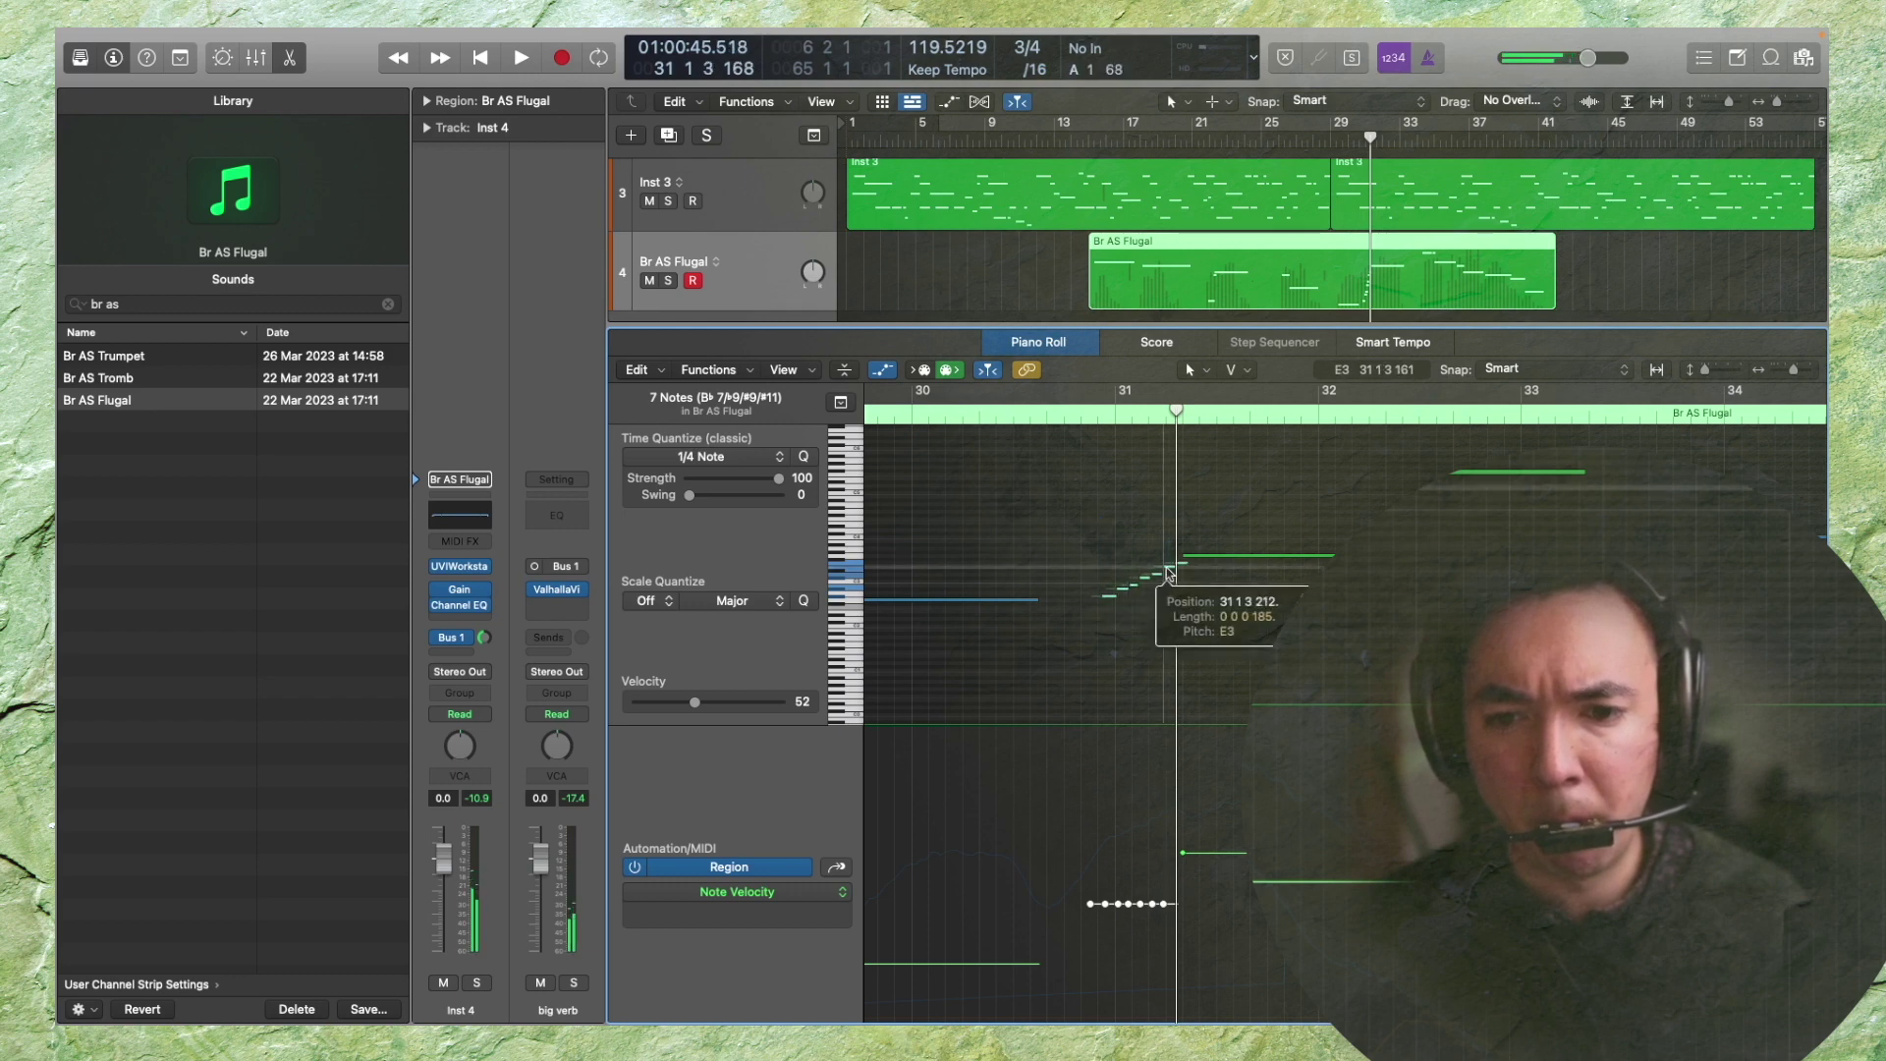
key("space")
left_click(1099, 415)
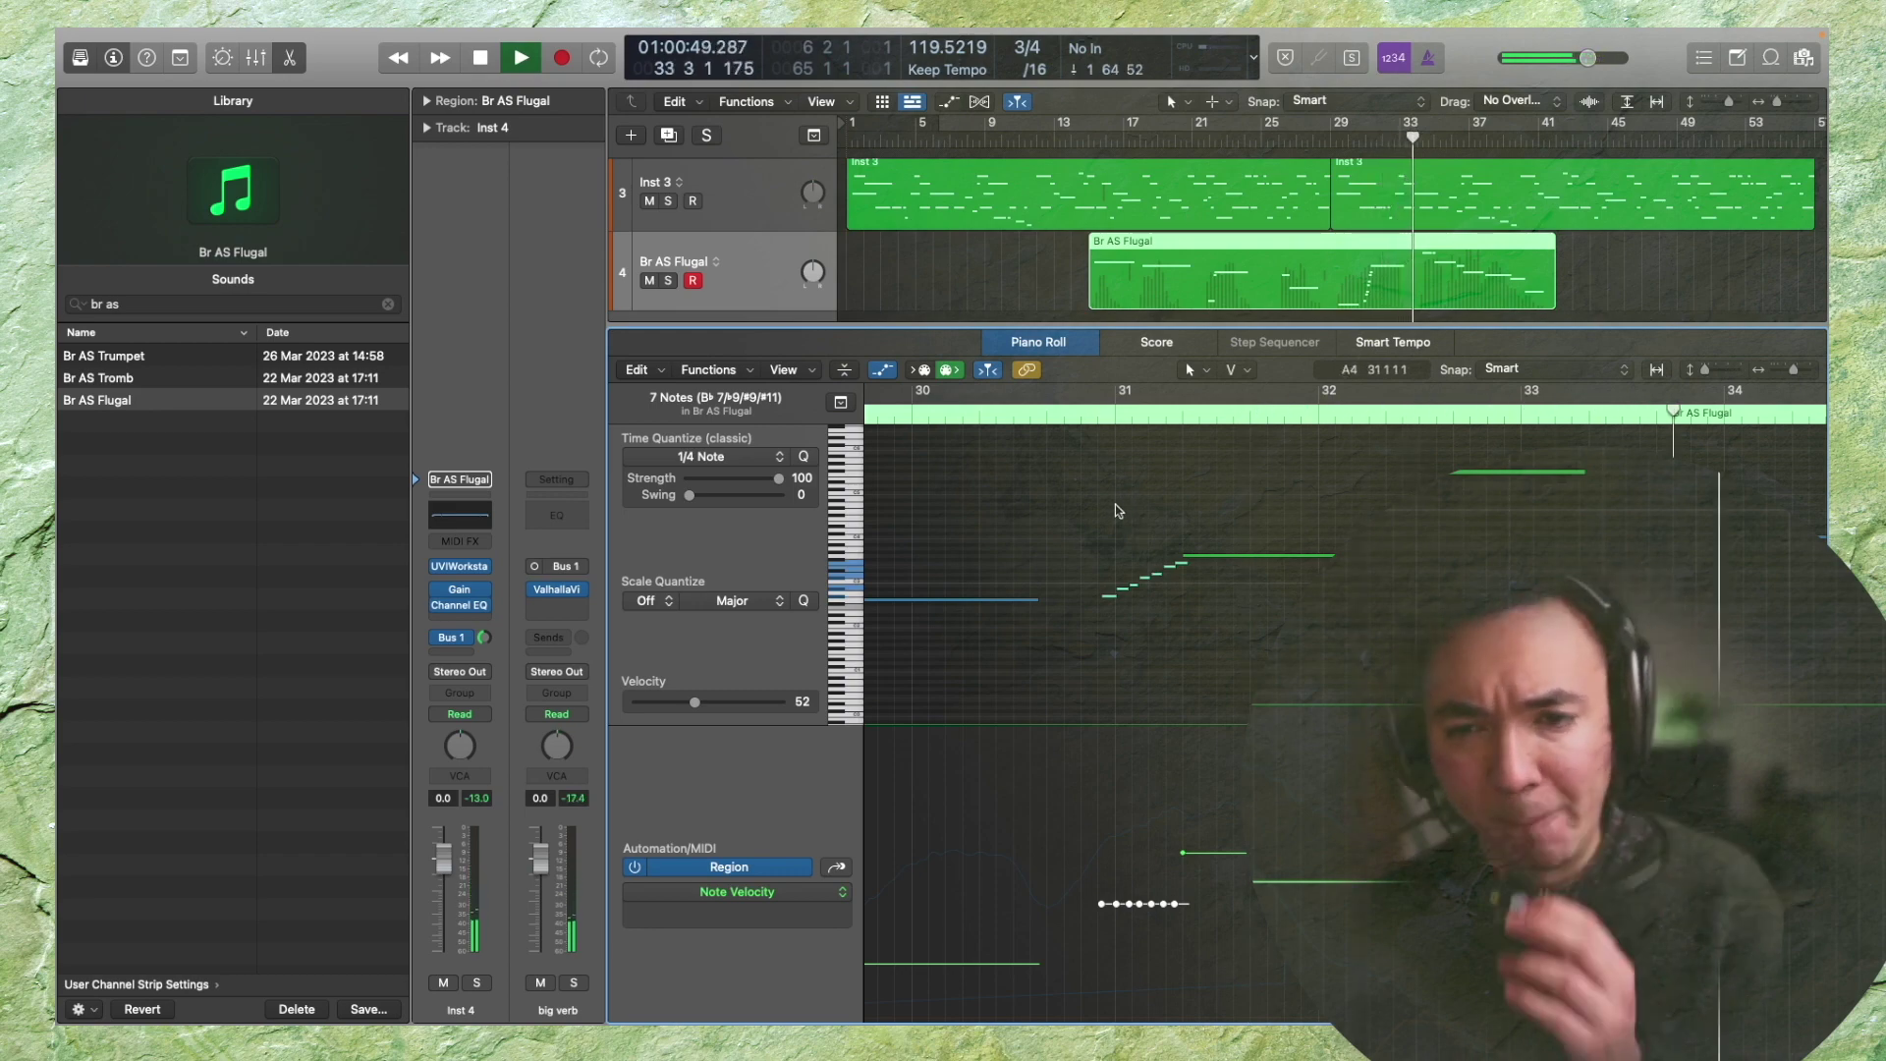
key("space")
key("b")
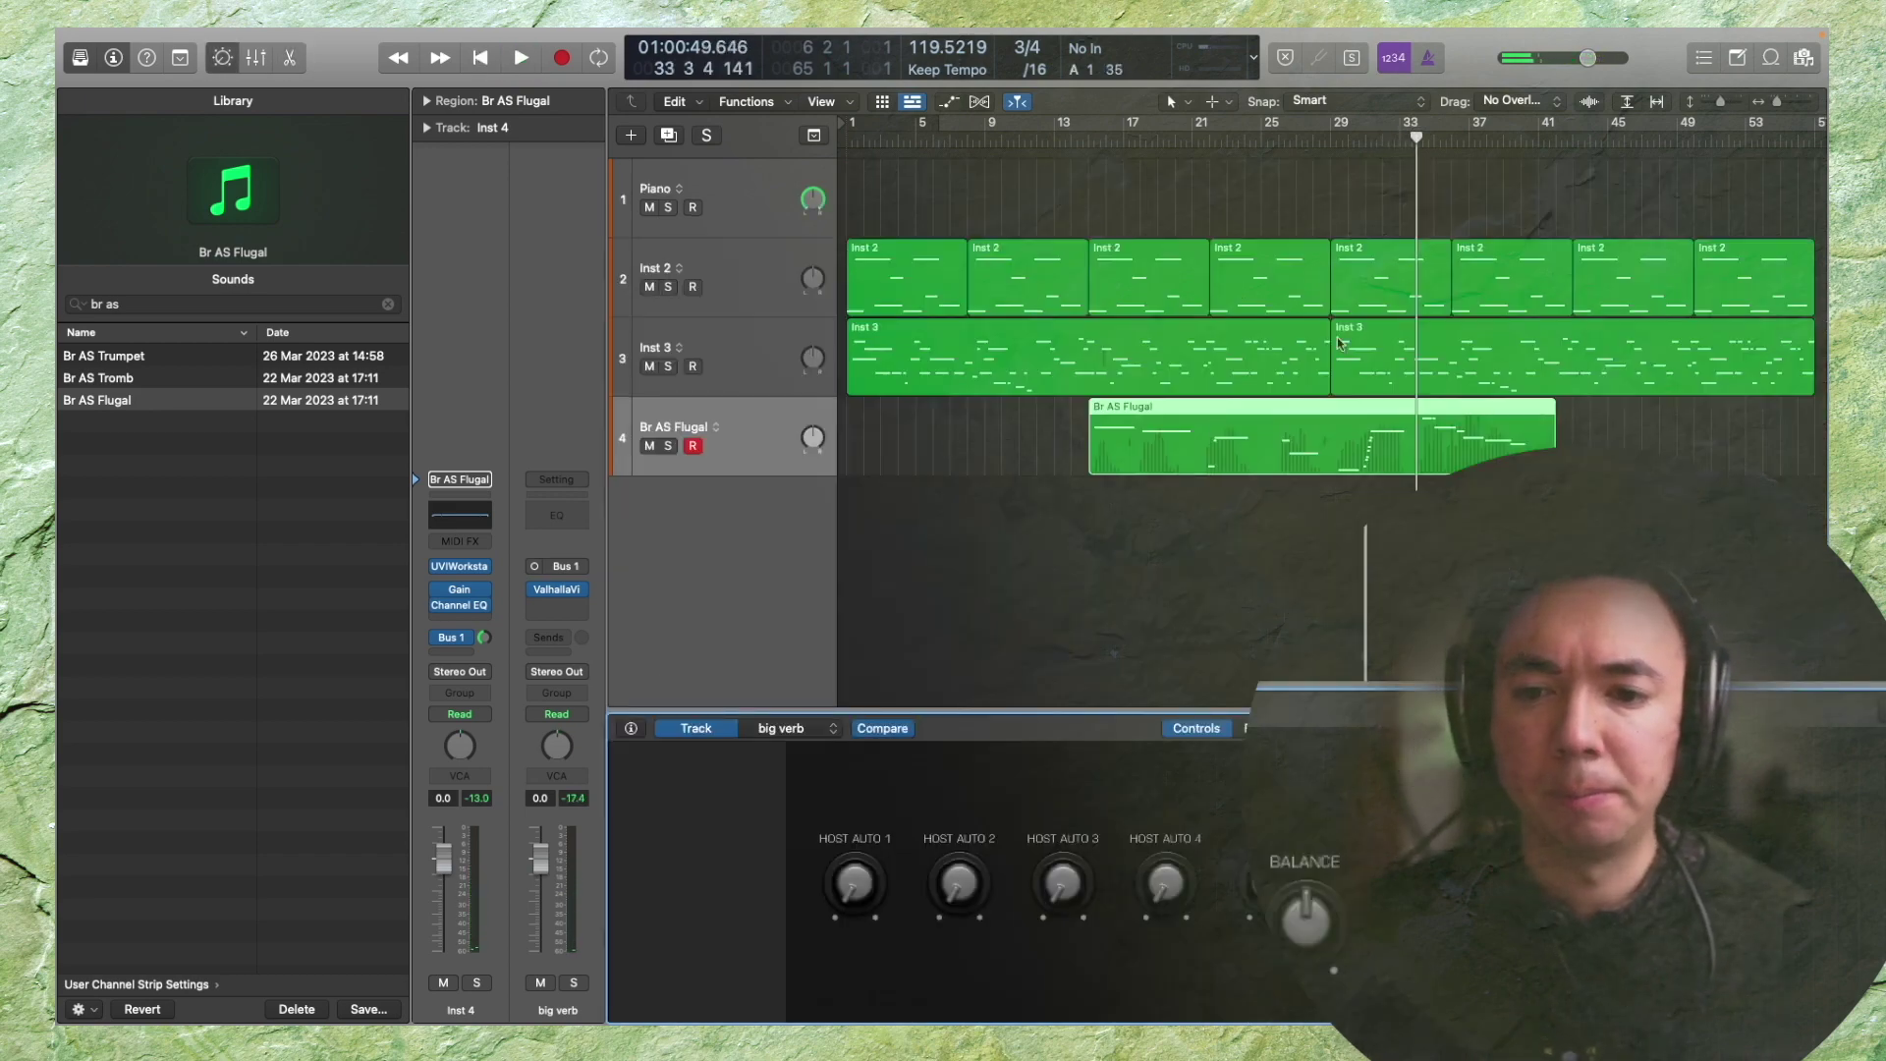
Replay the Br AS Flugal part from bar 29 and delete the section from just before bar 31 to past bar 33
double_click(1327, 143)
scroll(1338, 393, "up", 3)
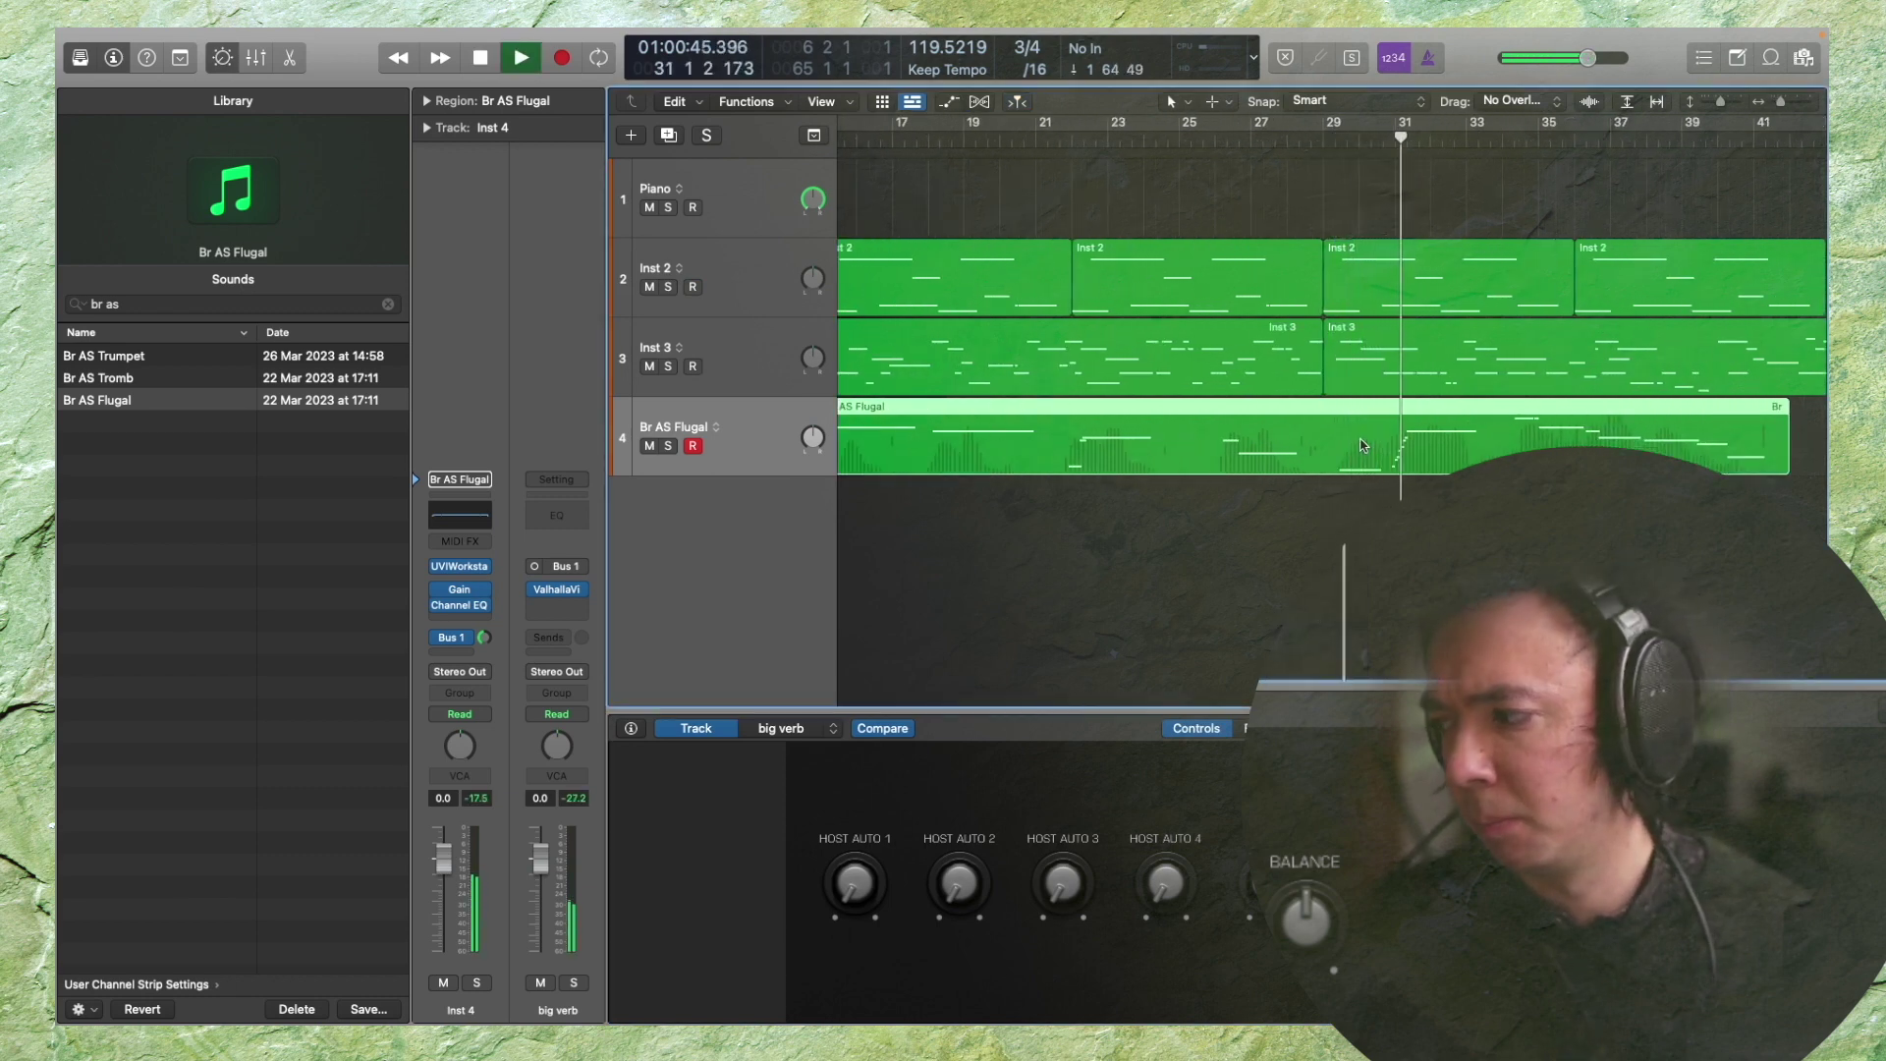
key("space")
scroll(1375, 454, "up", 3)
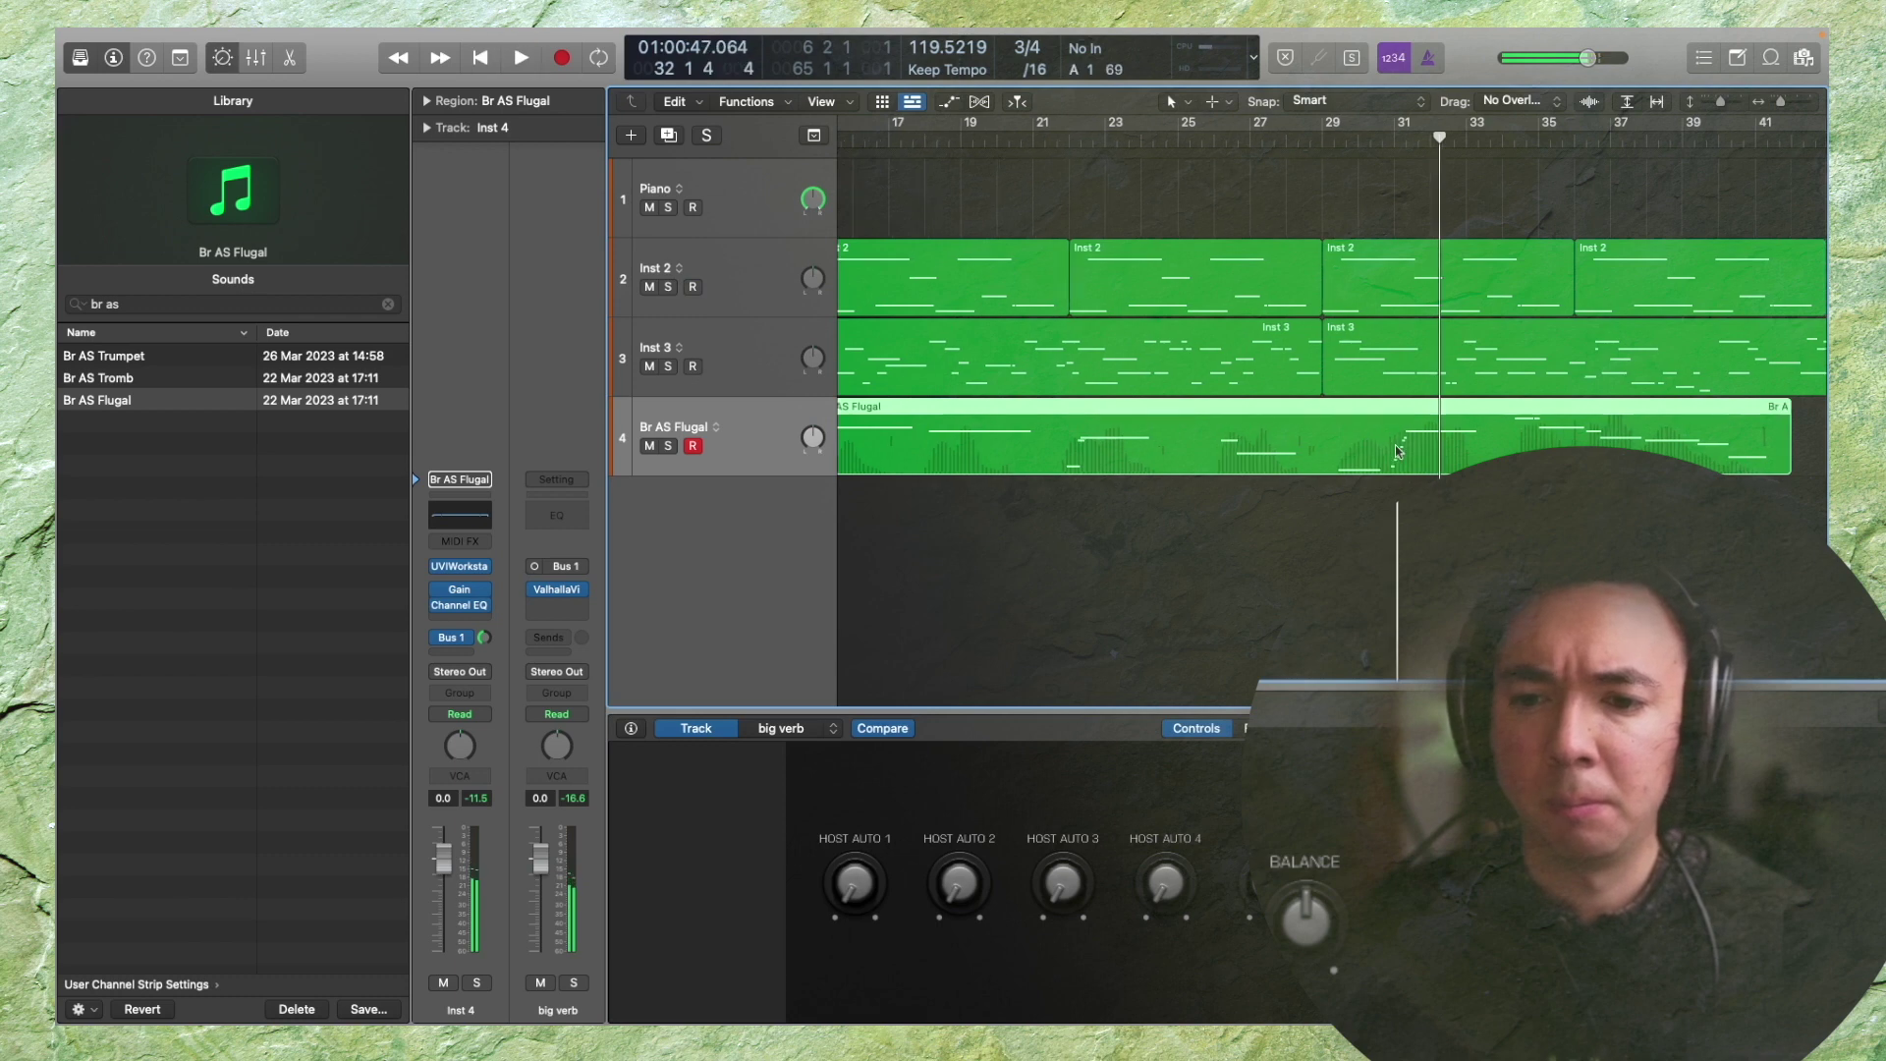
left_click_drag(1360, 459, 1516, 456)
key("Delete")
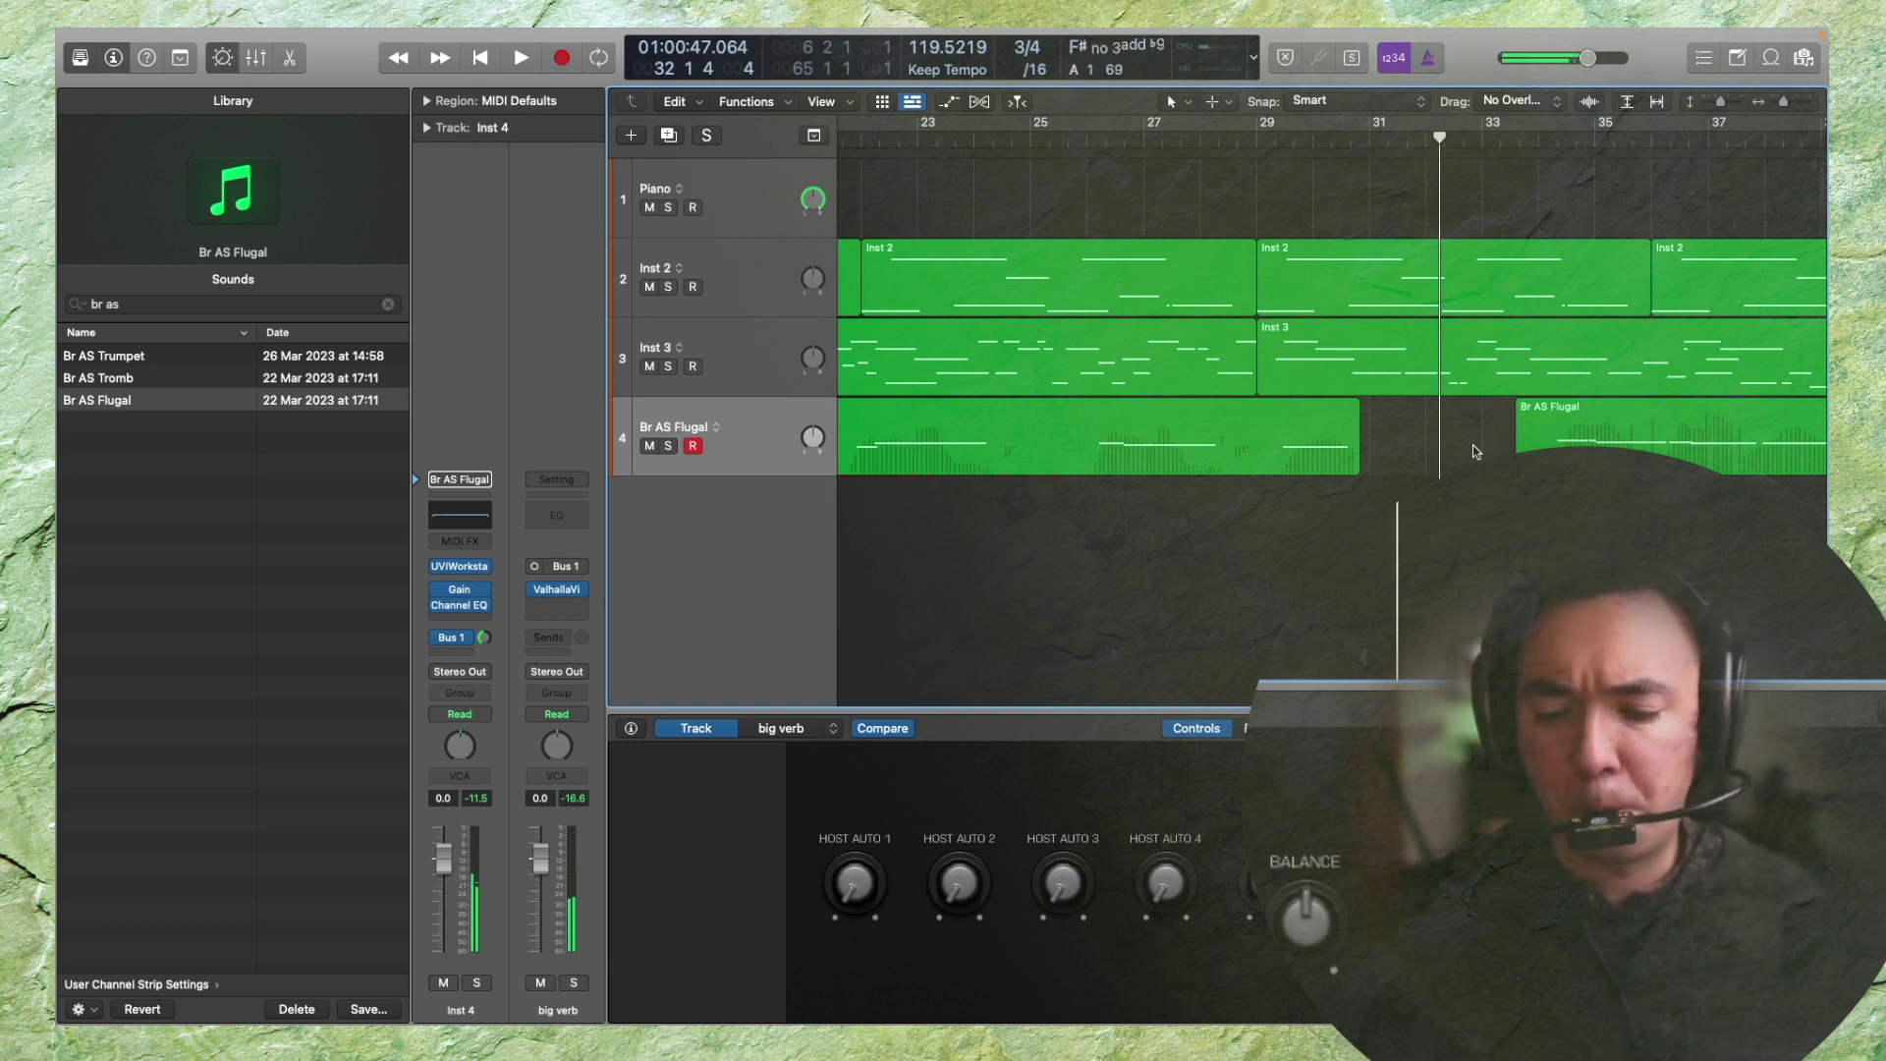
Rehearse and perform a new flugelhorn phrase over the gap around bars 31 to 33, and capture it into the Br AS Flugal track
key("space")
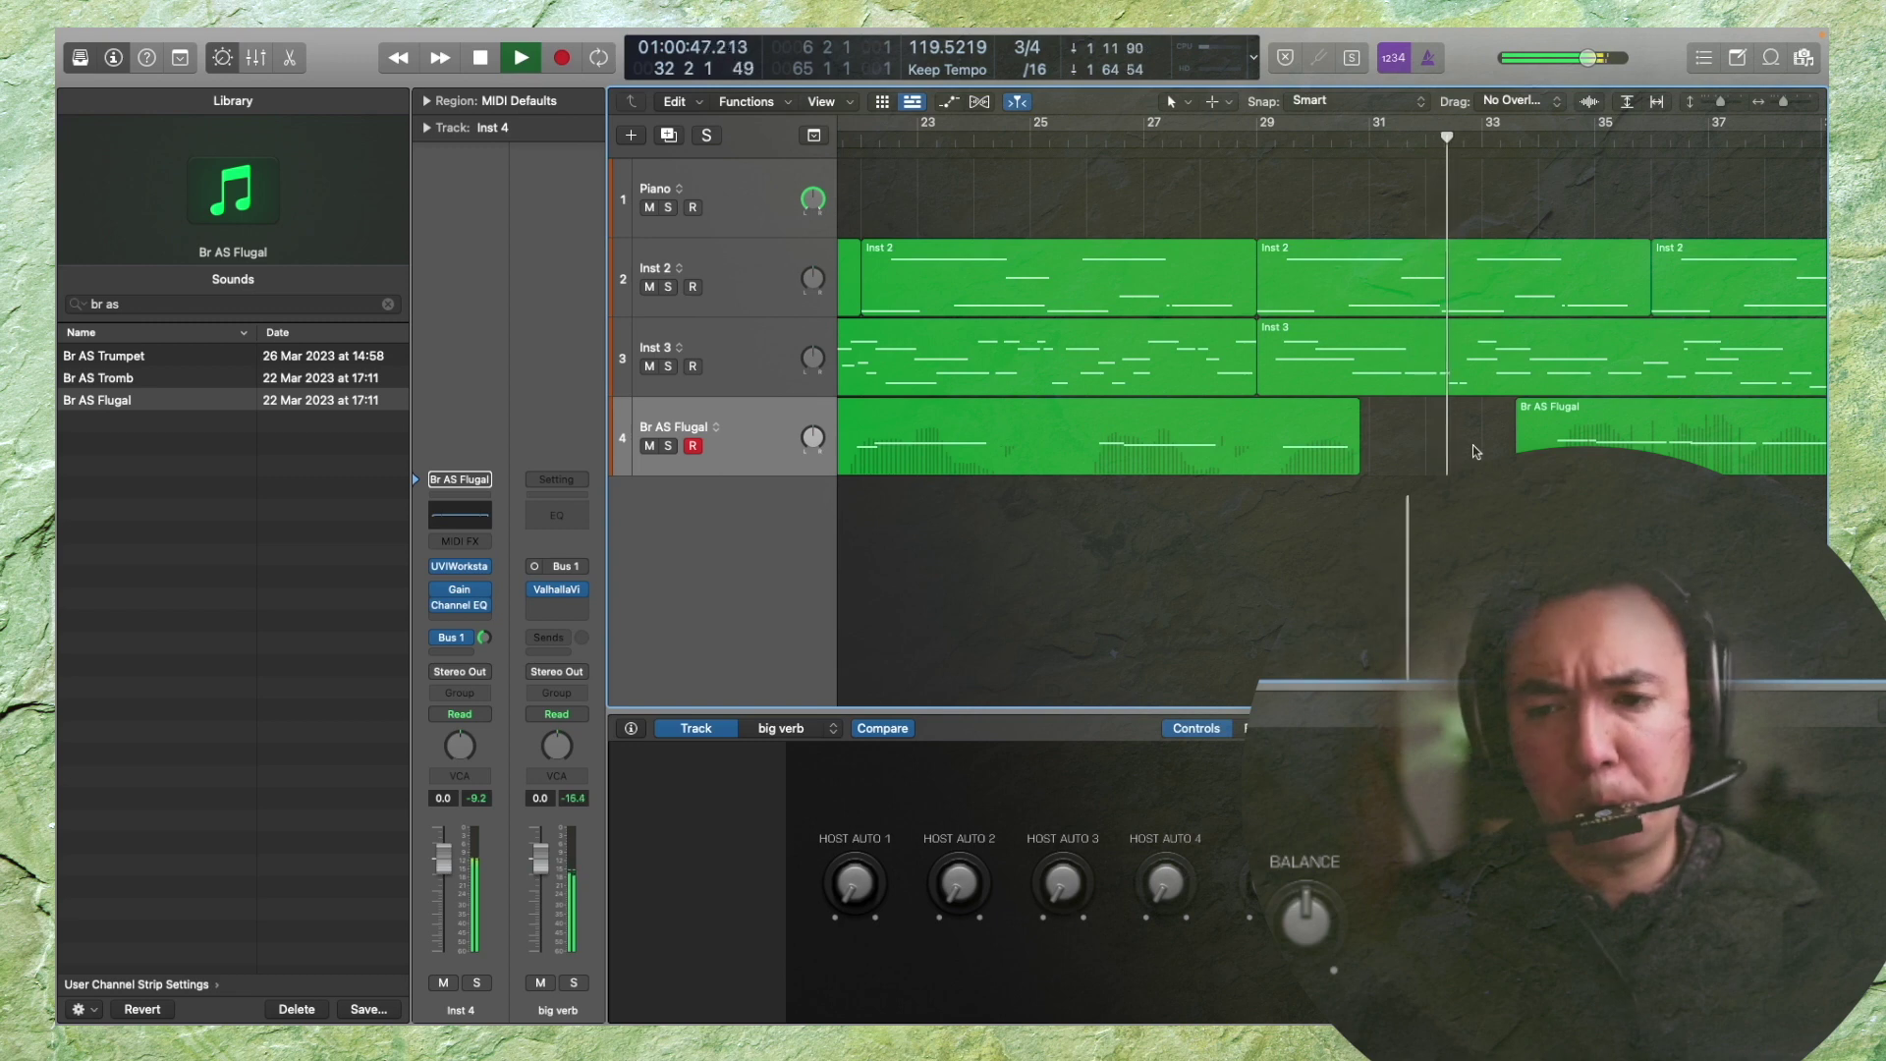
key("space")
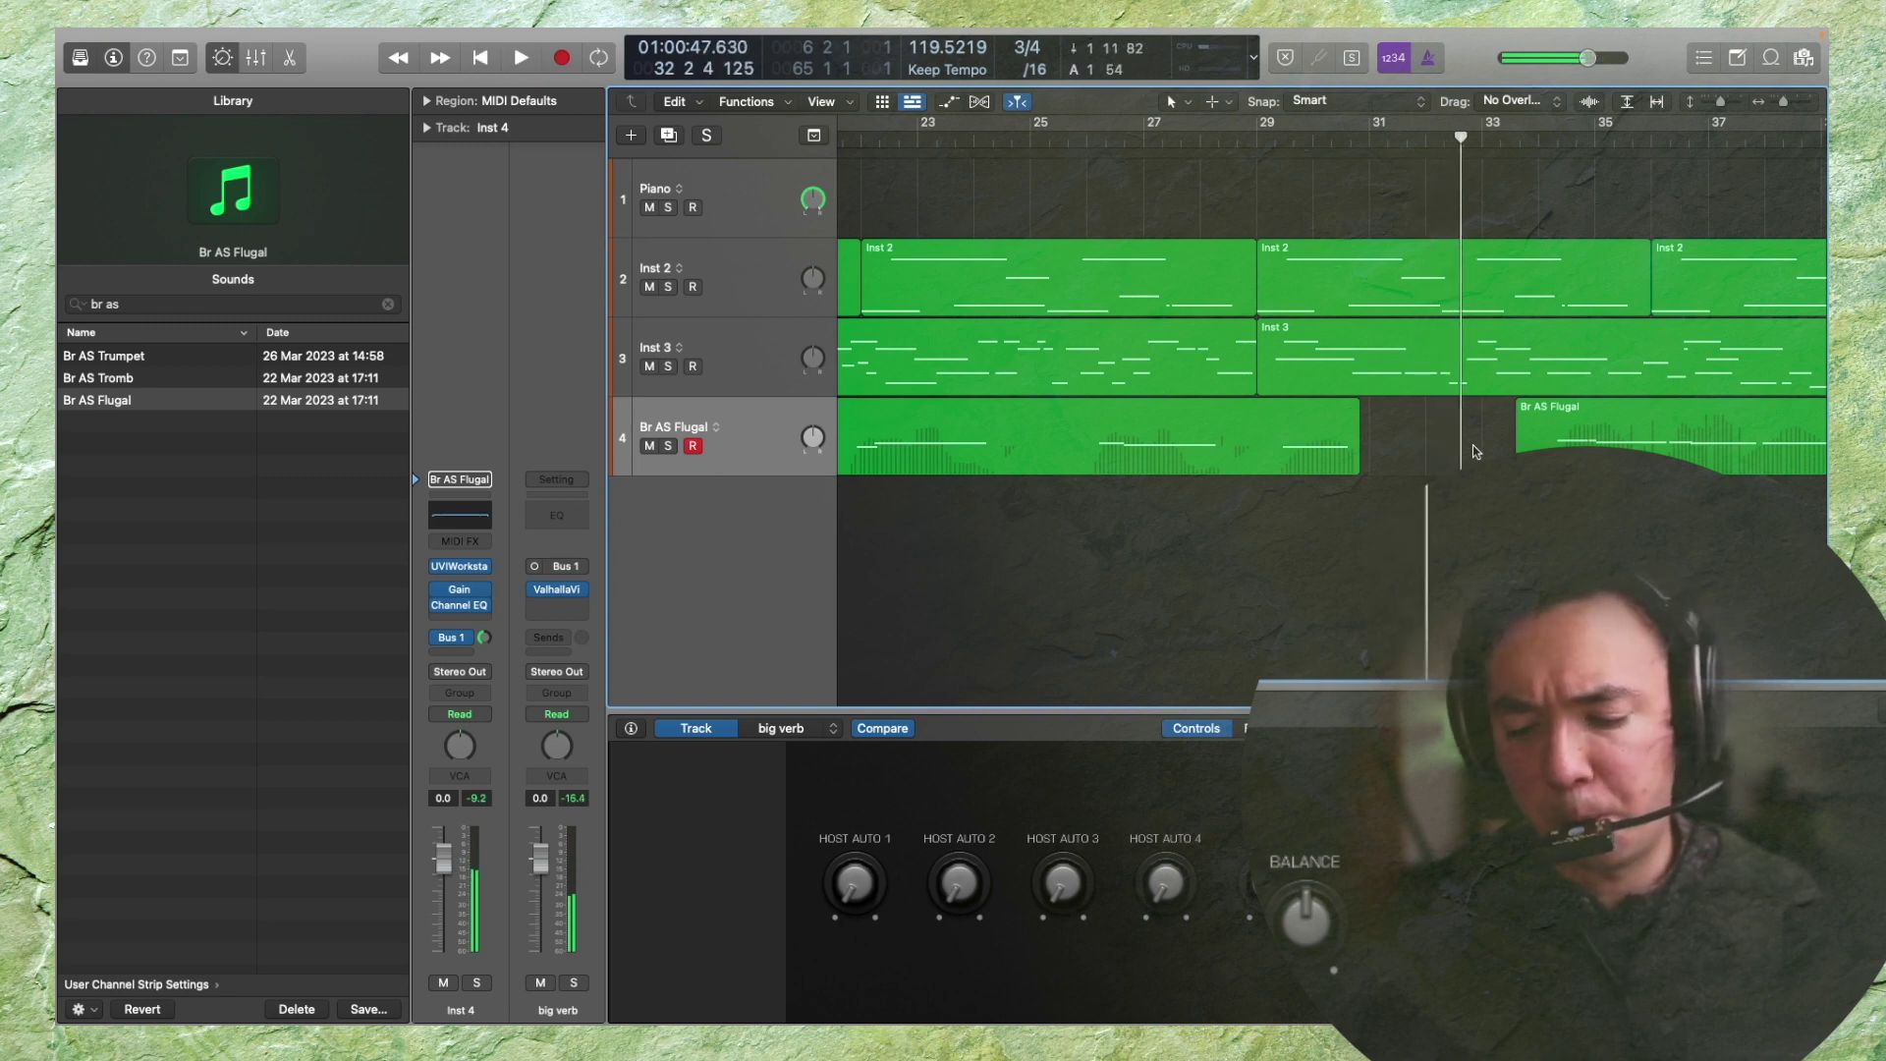
key("space")
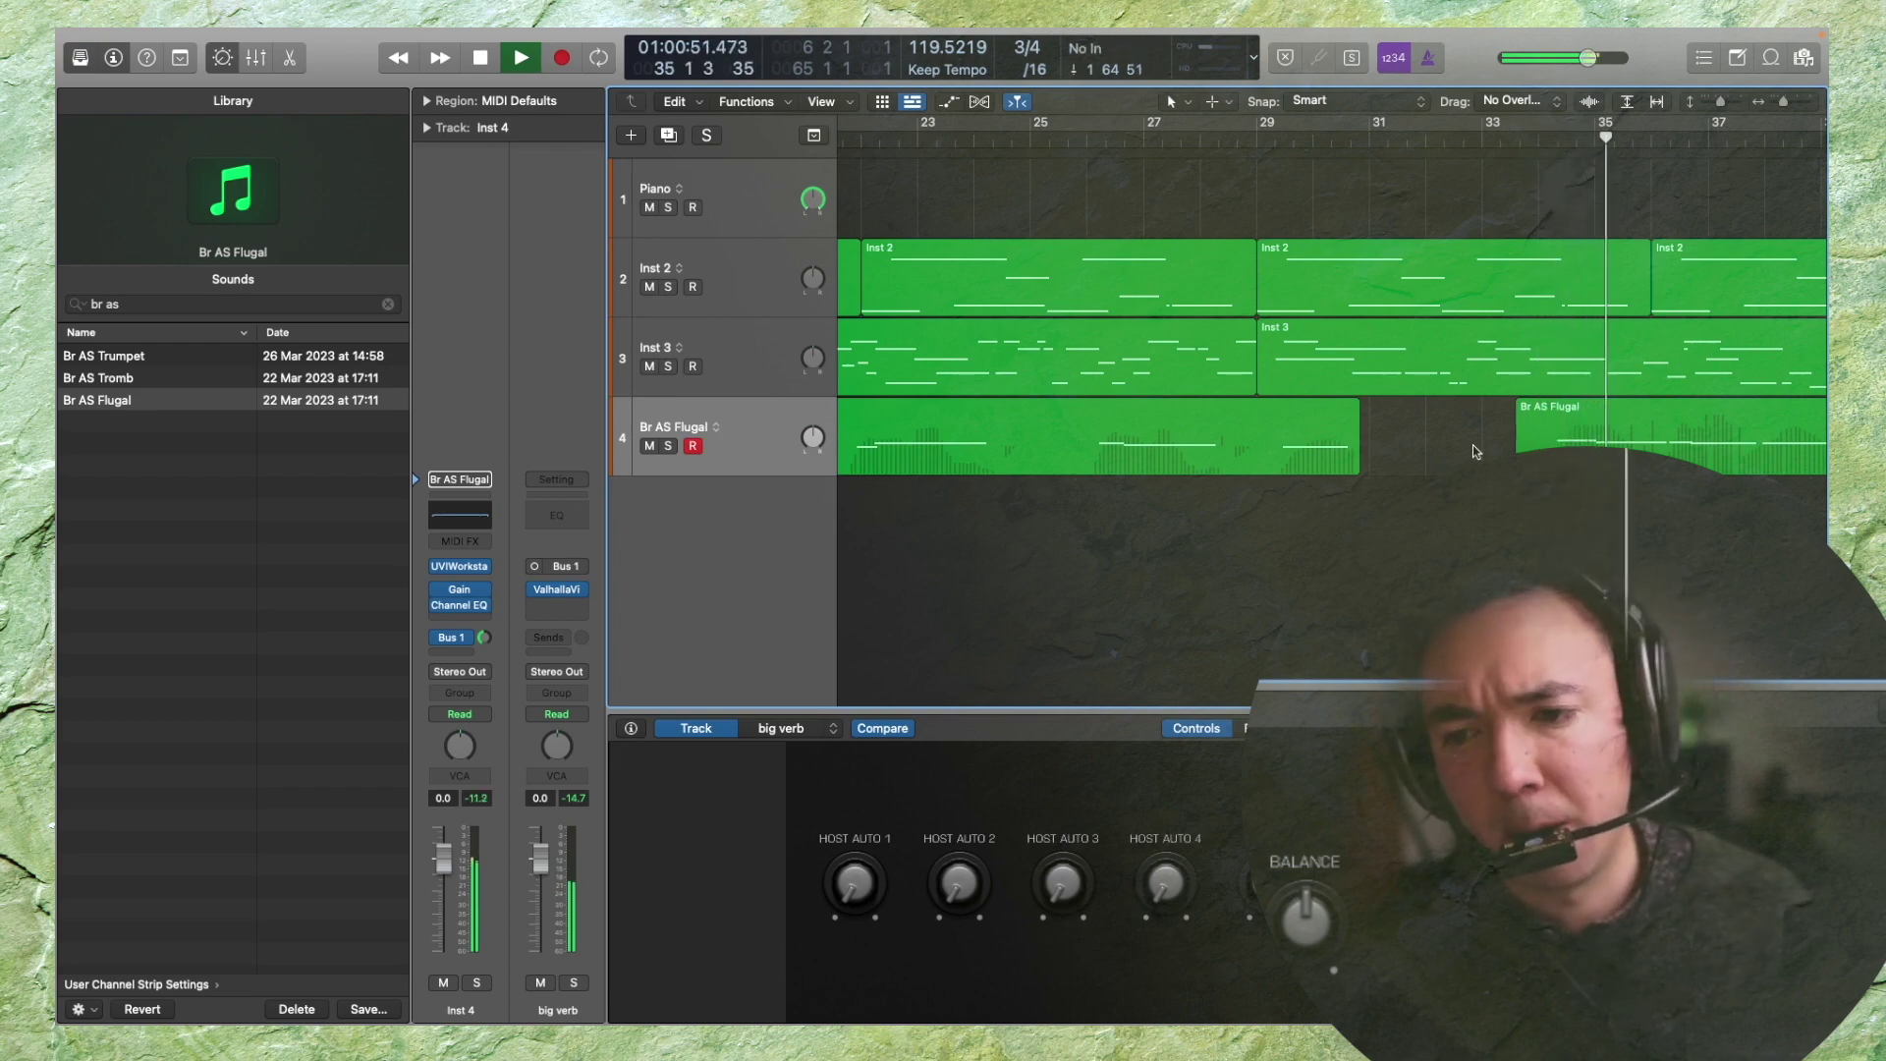
key("shift+r")
key("space")
Show the Expression data of the Br AS Flugal region in the Piano Roll and smooth out the jagged points past bar 34
double_click(1616, 445)
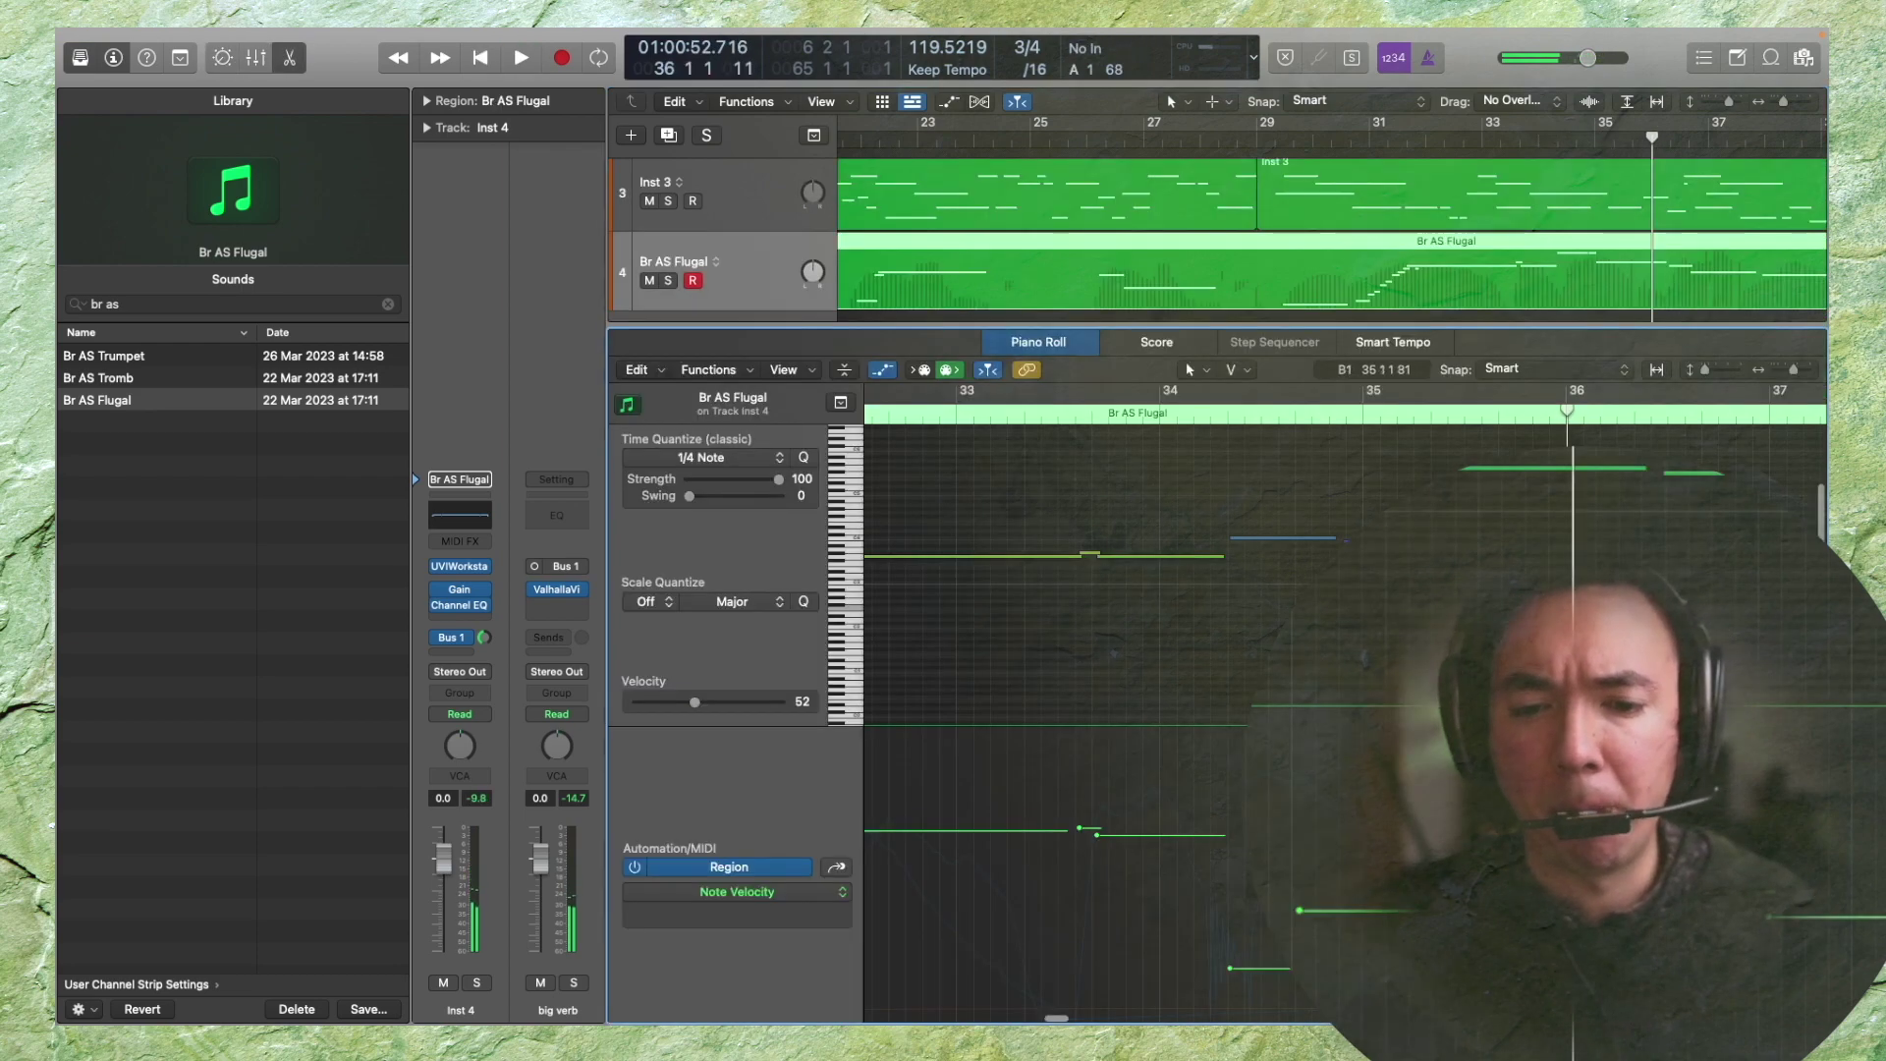
left_click(837, 868)
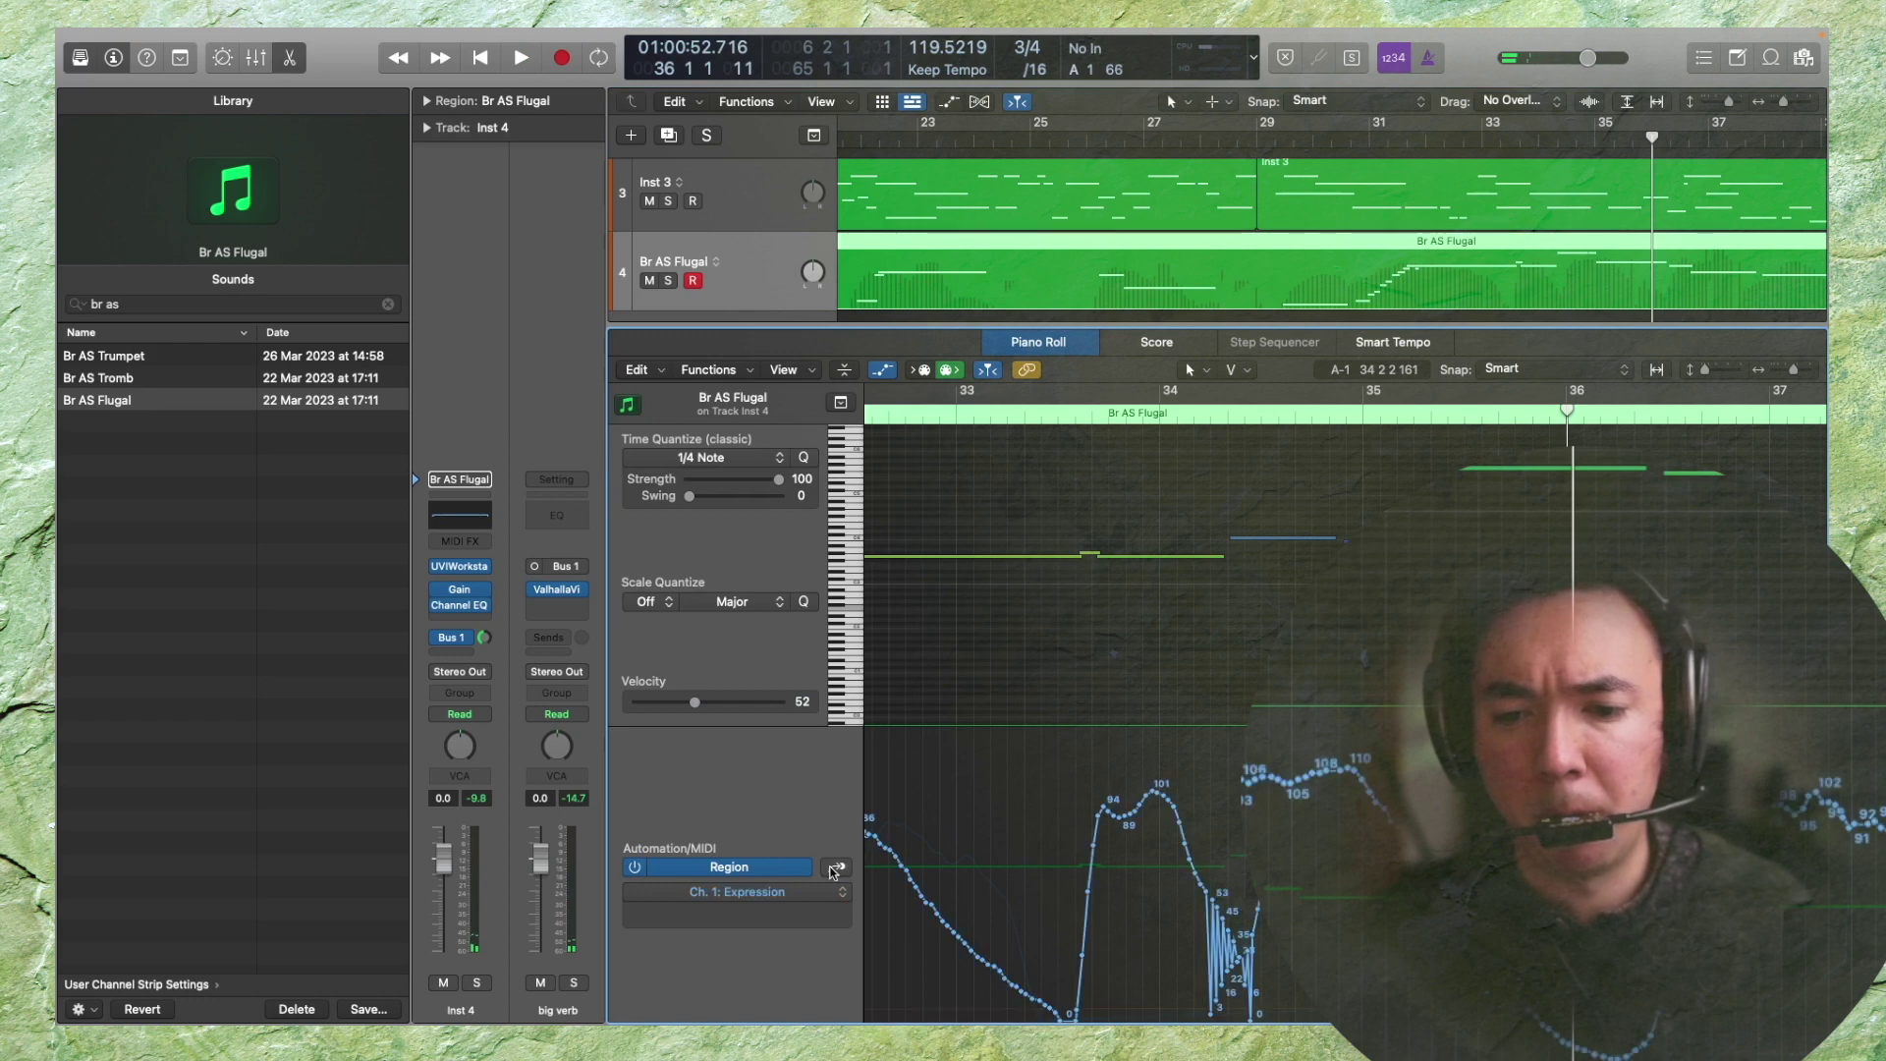
left_click_drag(1214, 902, 1259, 932)
Play back the new flugelhorn phrase repeatedly from bar 33 to judge its notes and expression curve
key("space")
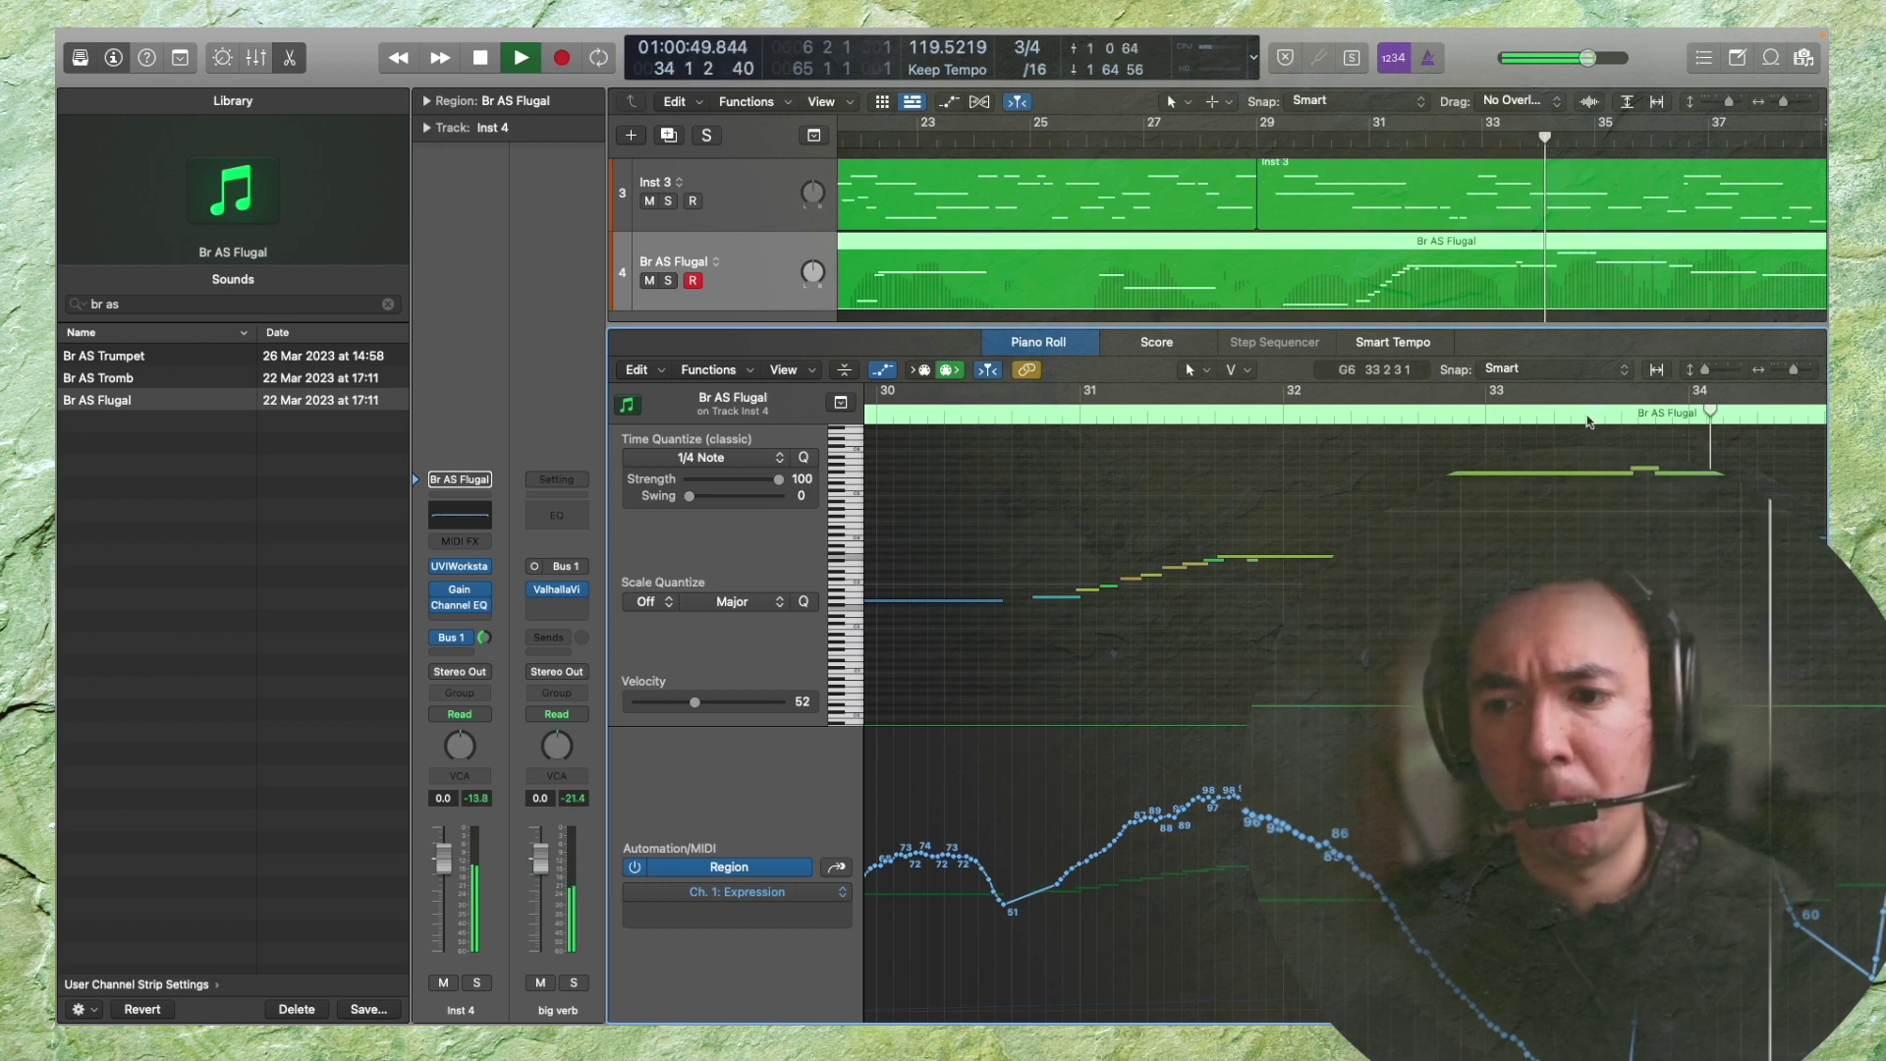
scroll(994, 429, "left", 4)
left_click(994, 416)
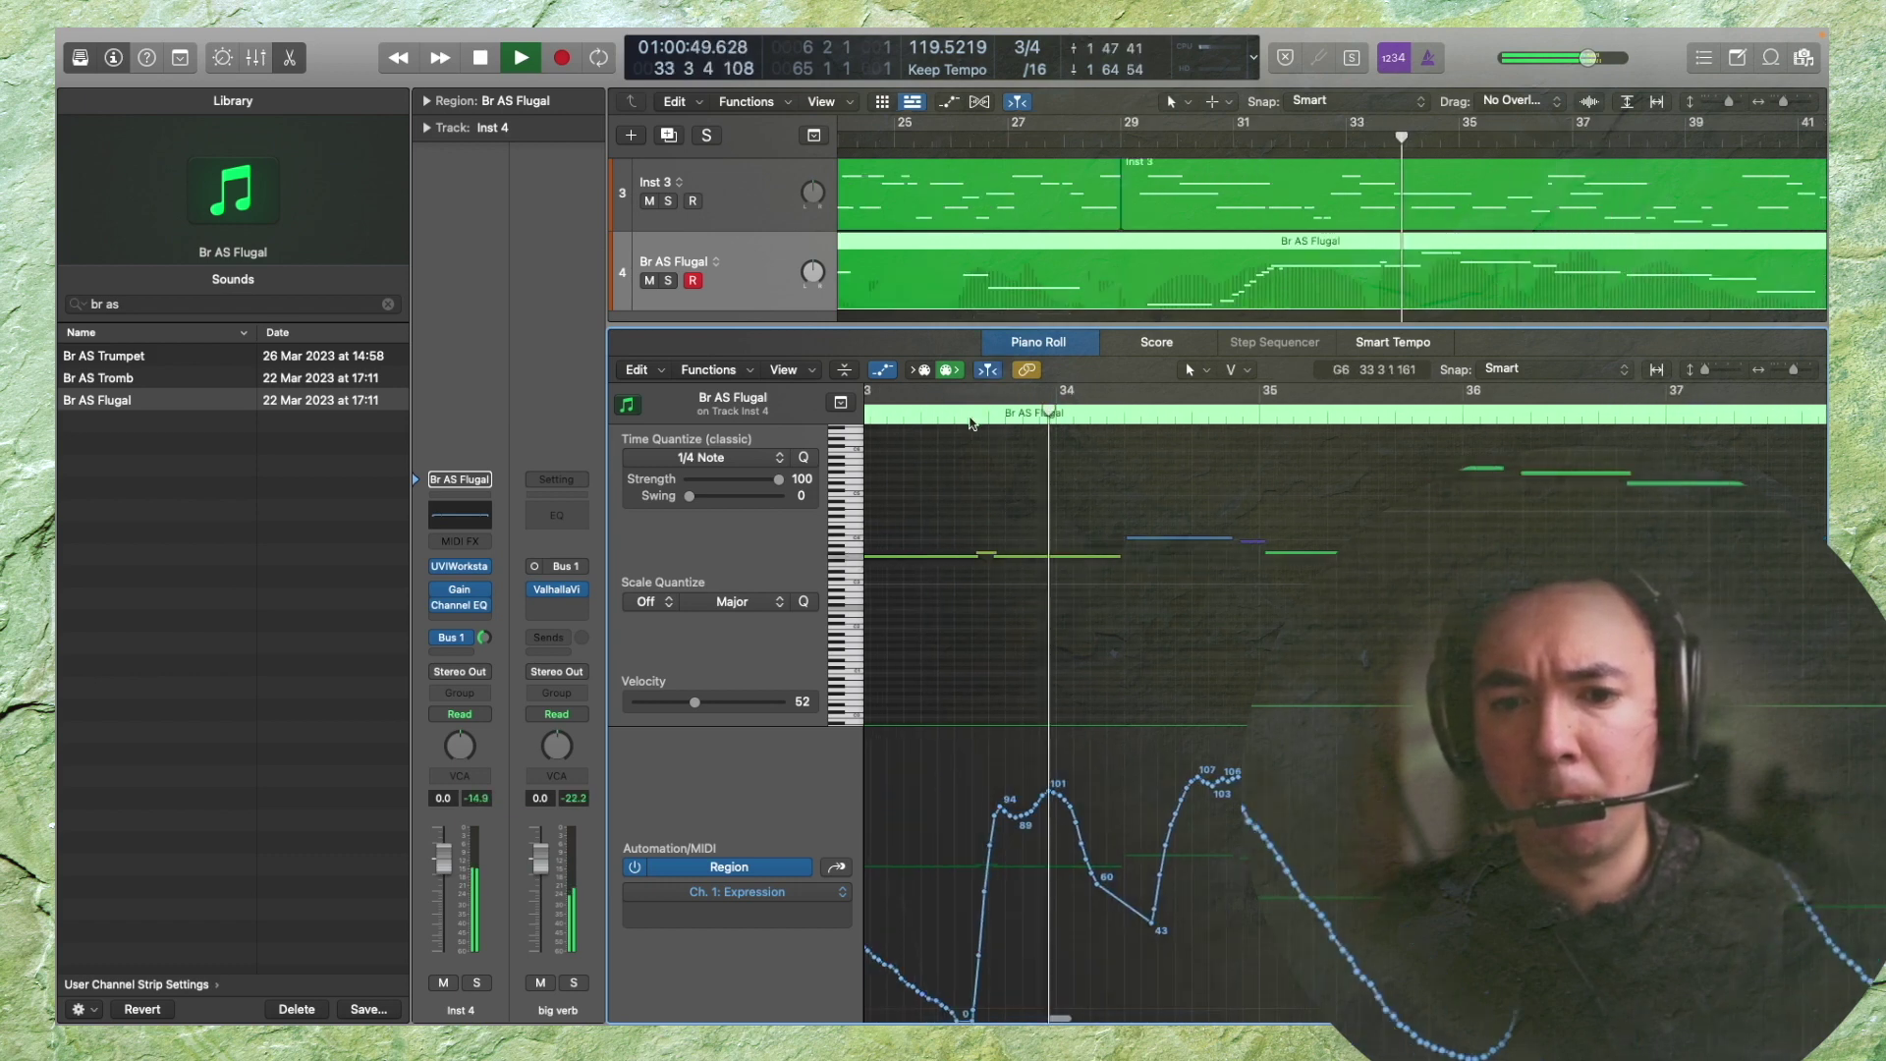
left_click(923, 419)
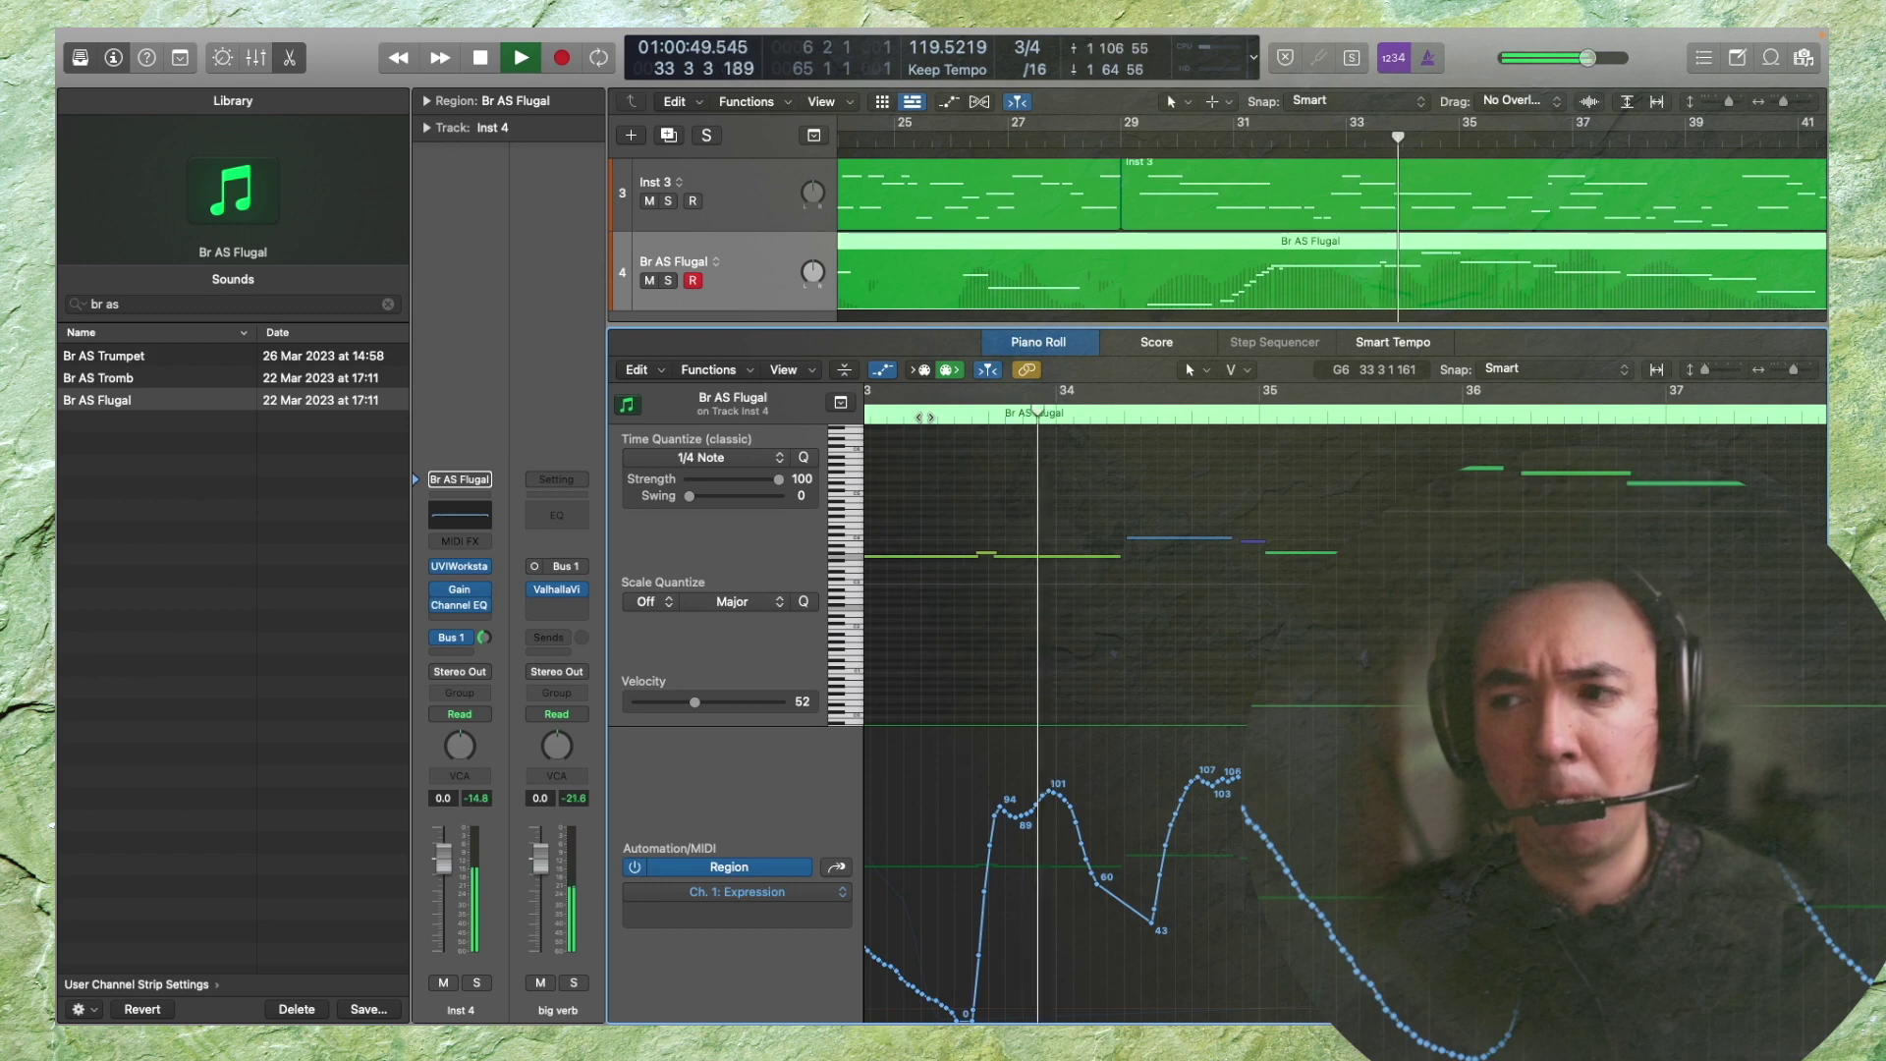
left_click(923, 416)
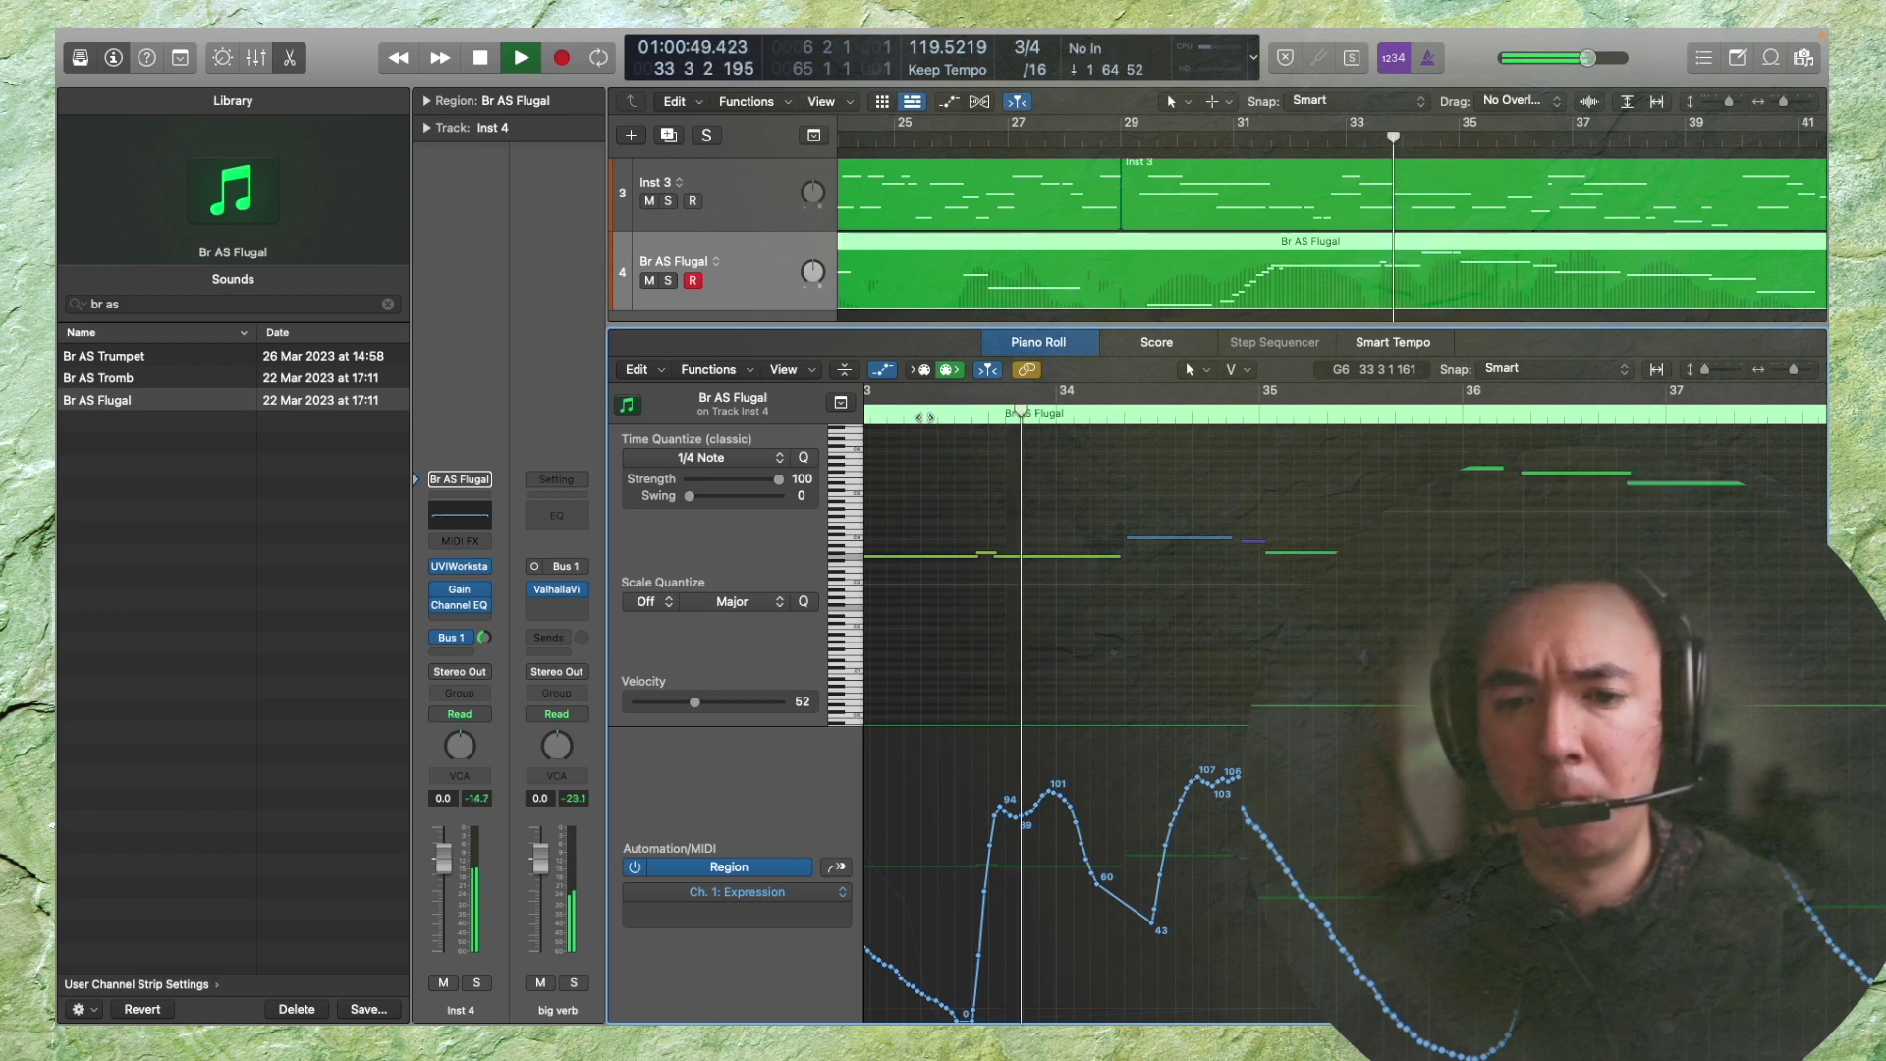
left_click(923, 418)
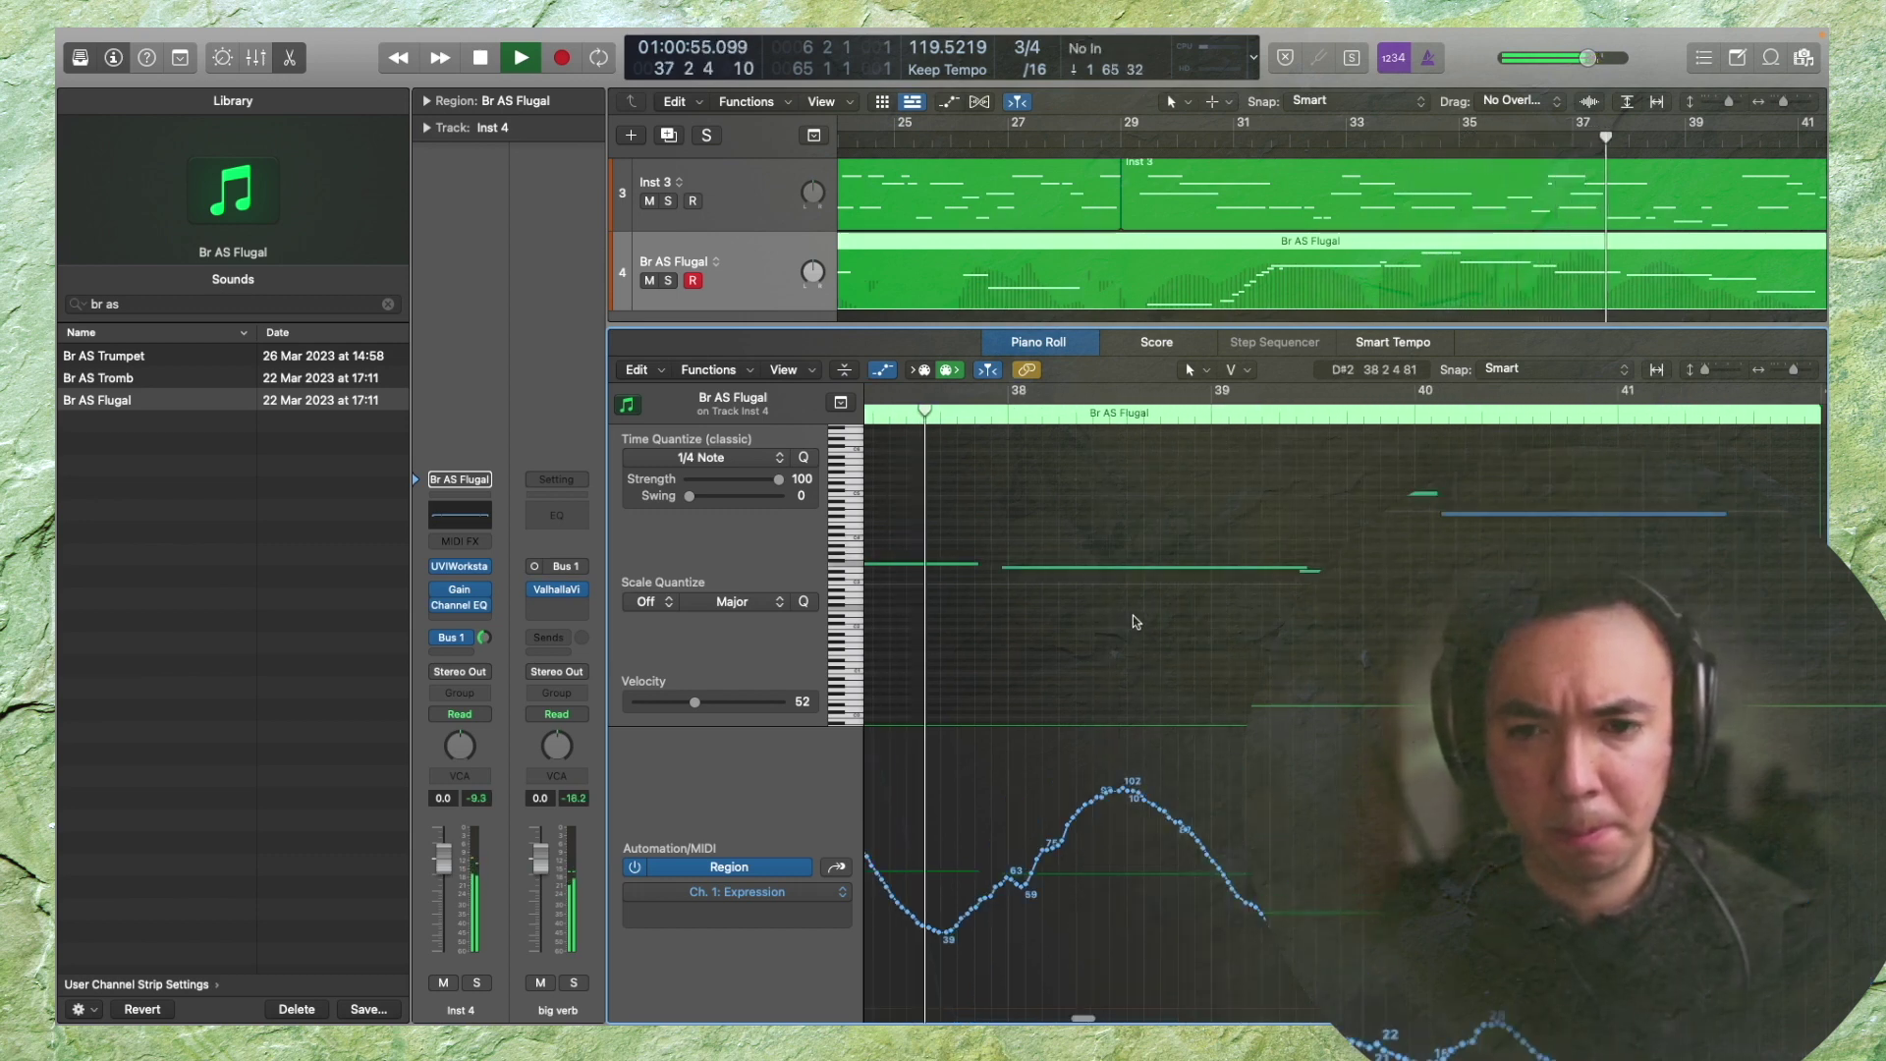
Listen to the flugelhorn phrase over the other parts past bar 40, and replay the arrangement from around bar 14
key("p")
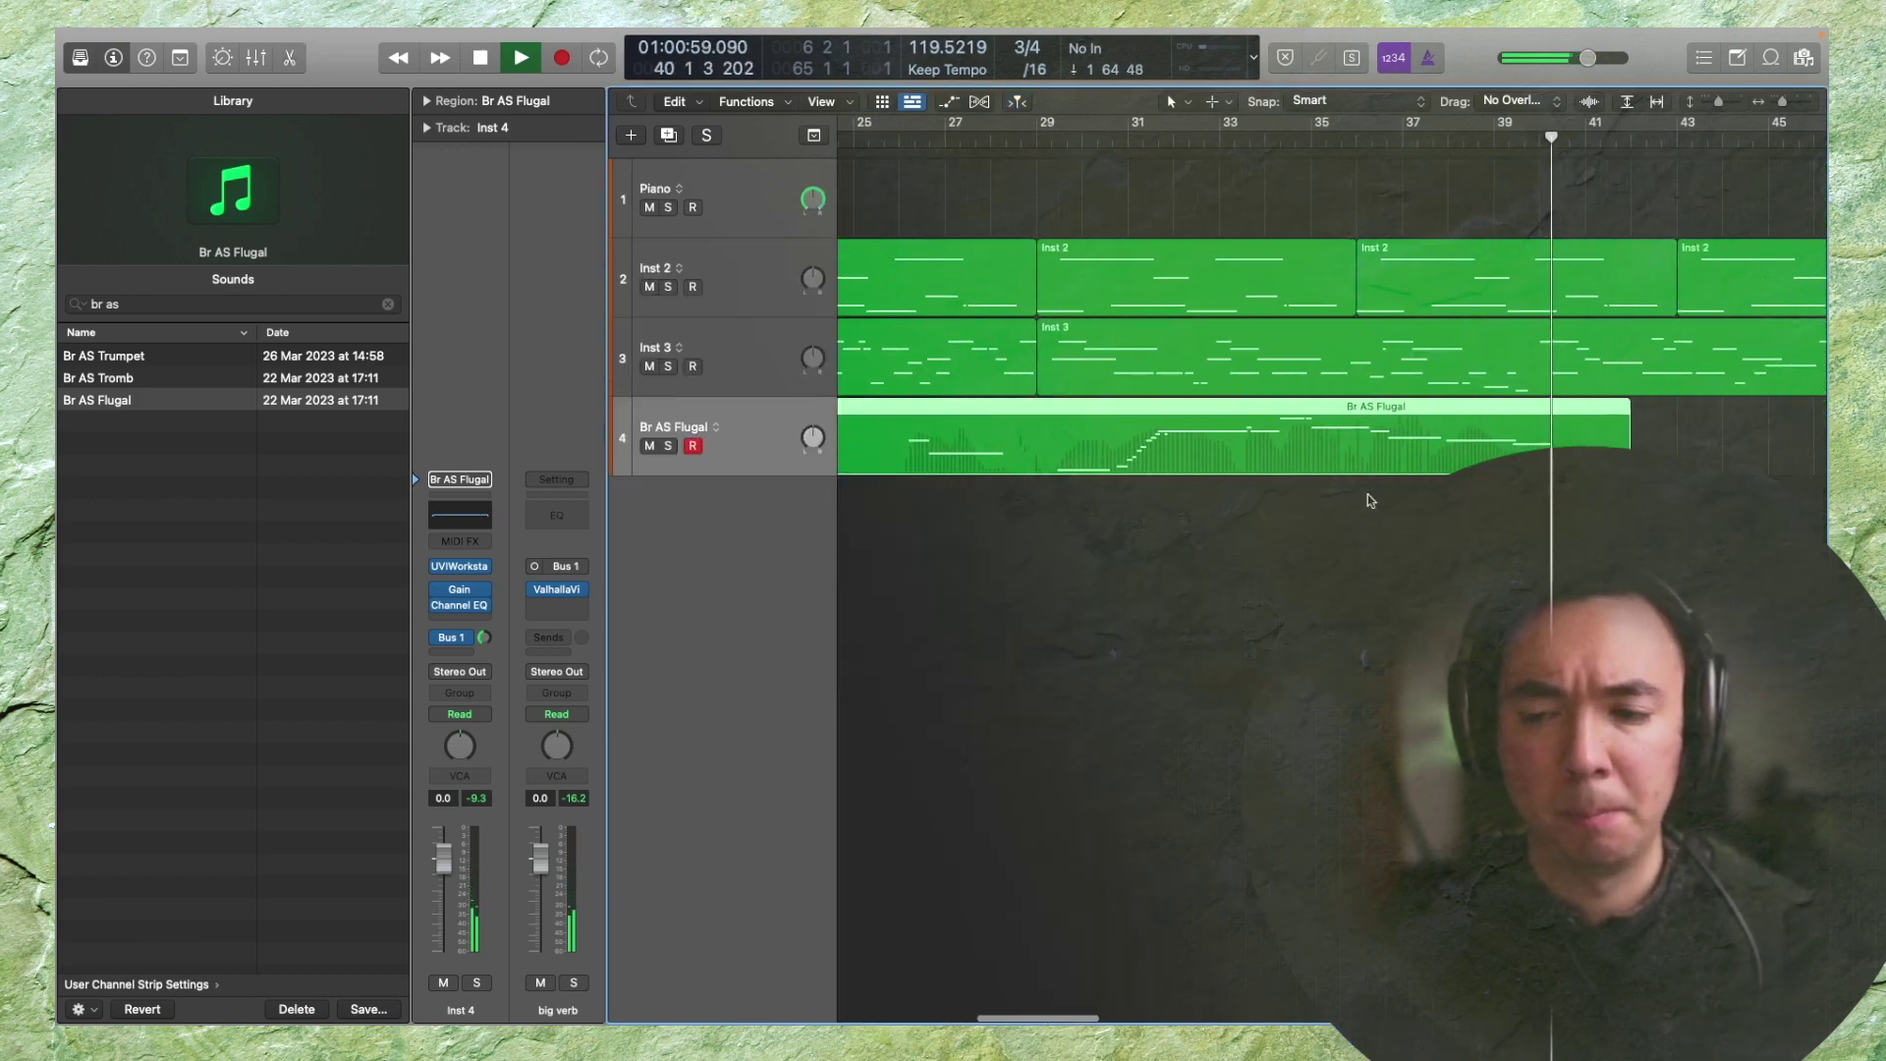
key("space")
key("p")
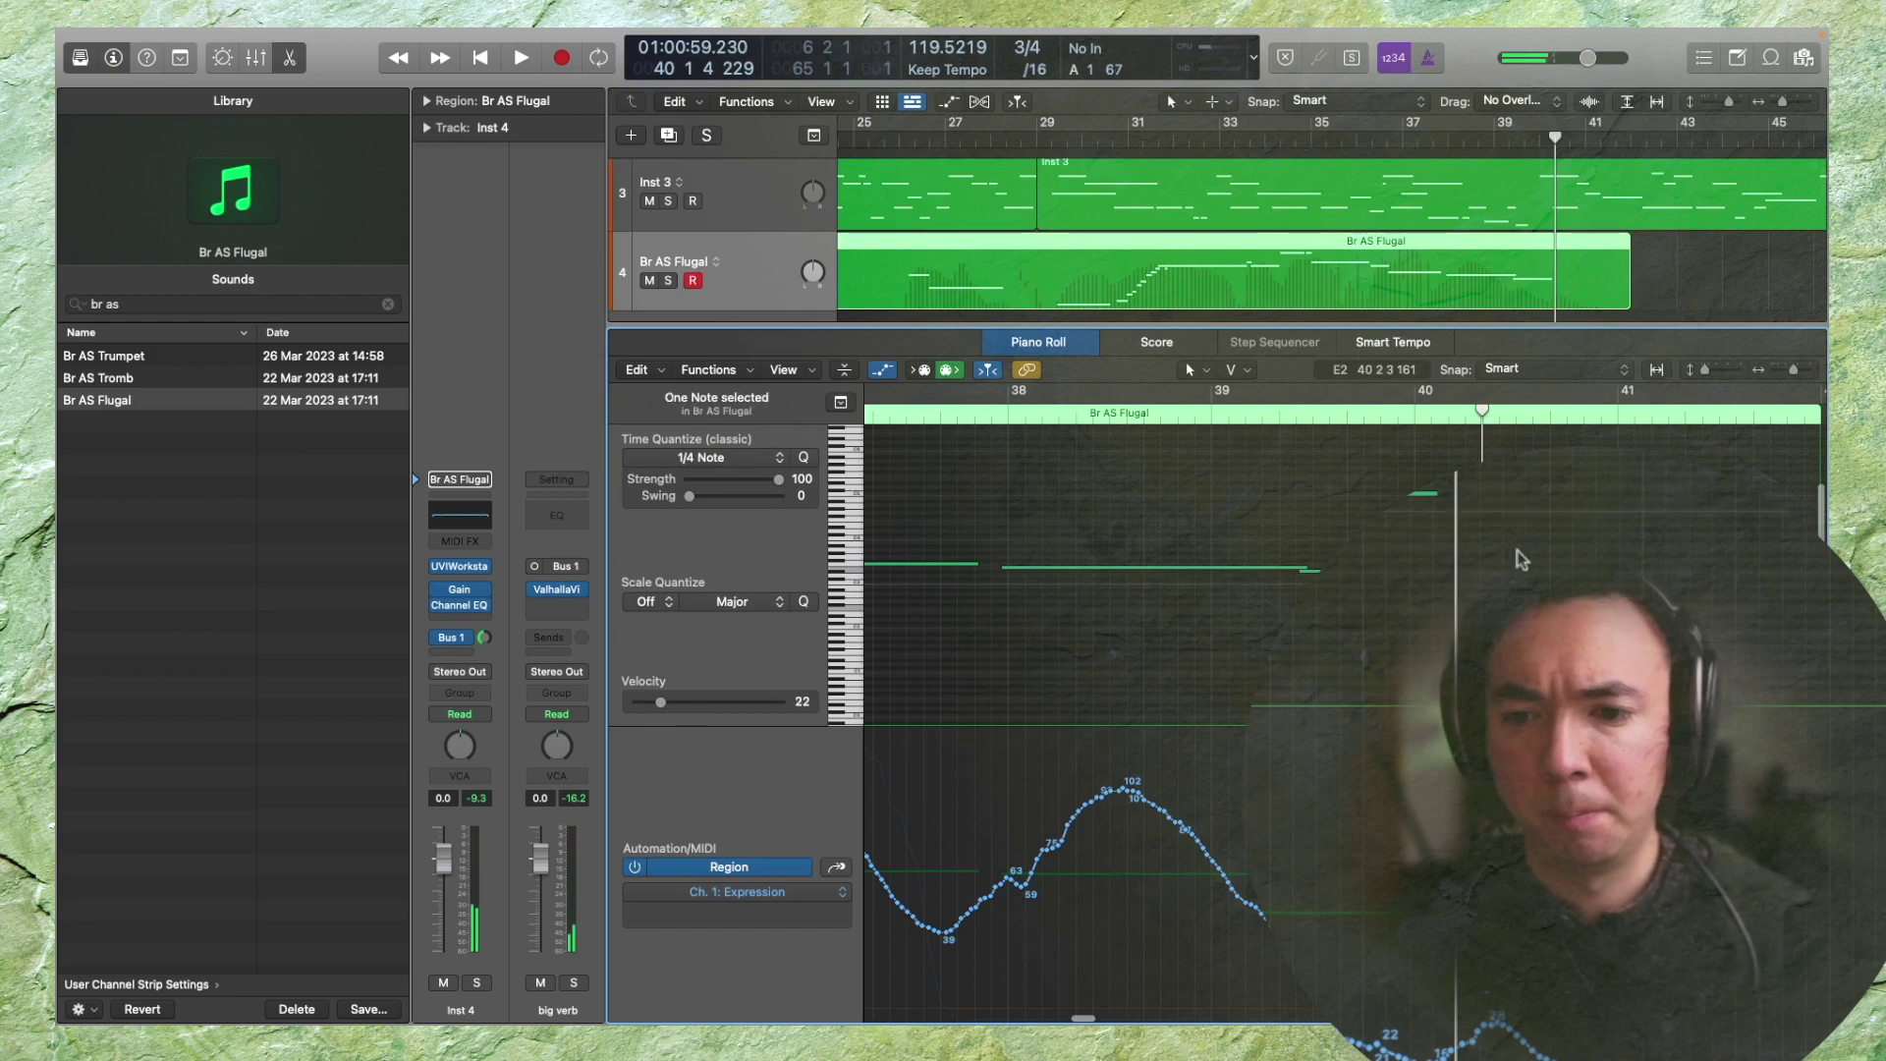
key("space")
key("p")
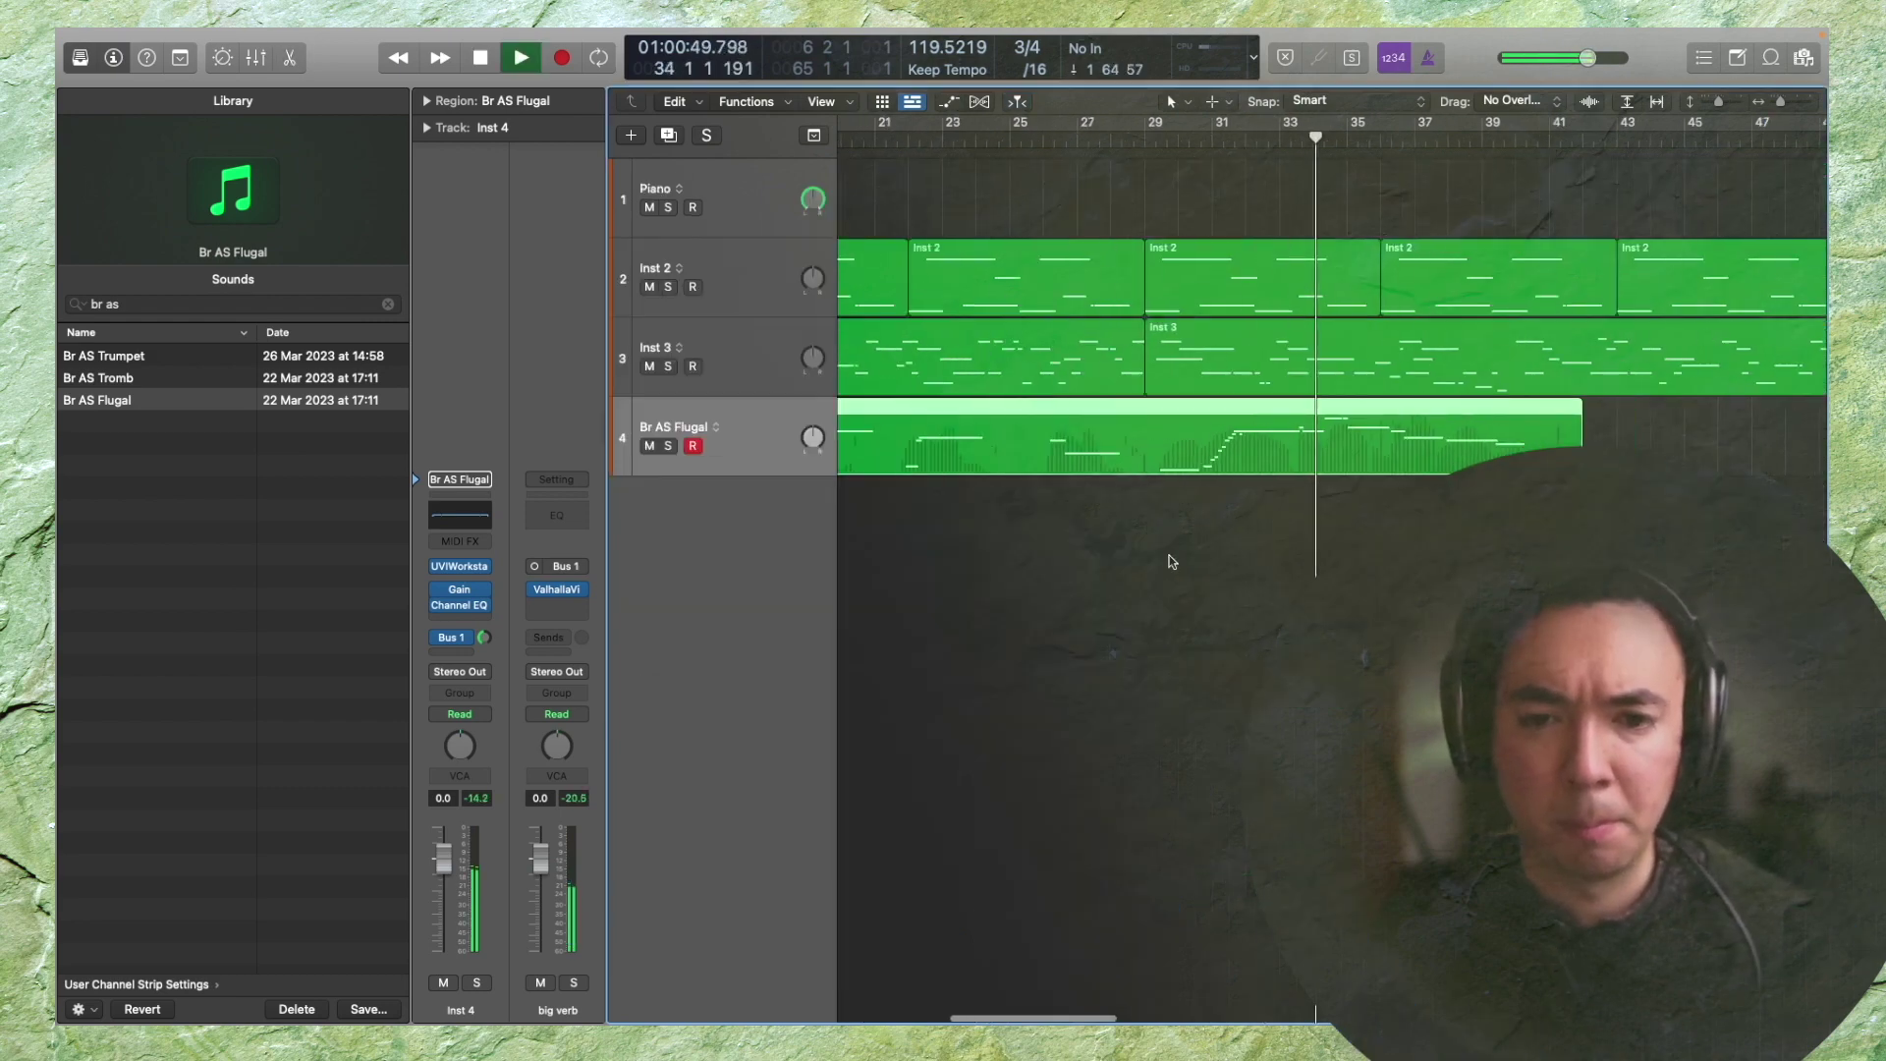
left_click(1172, 594, "ctrl+alt")
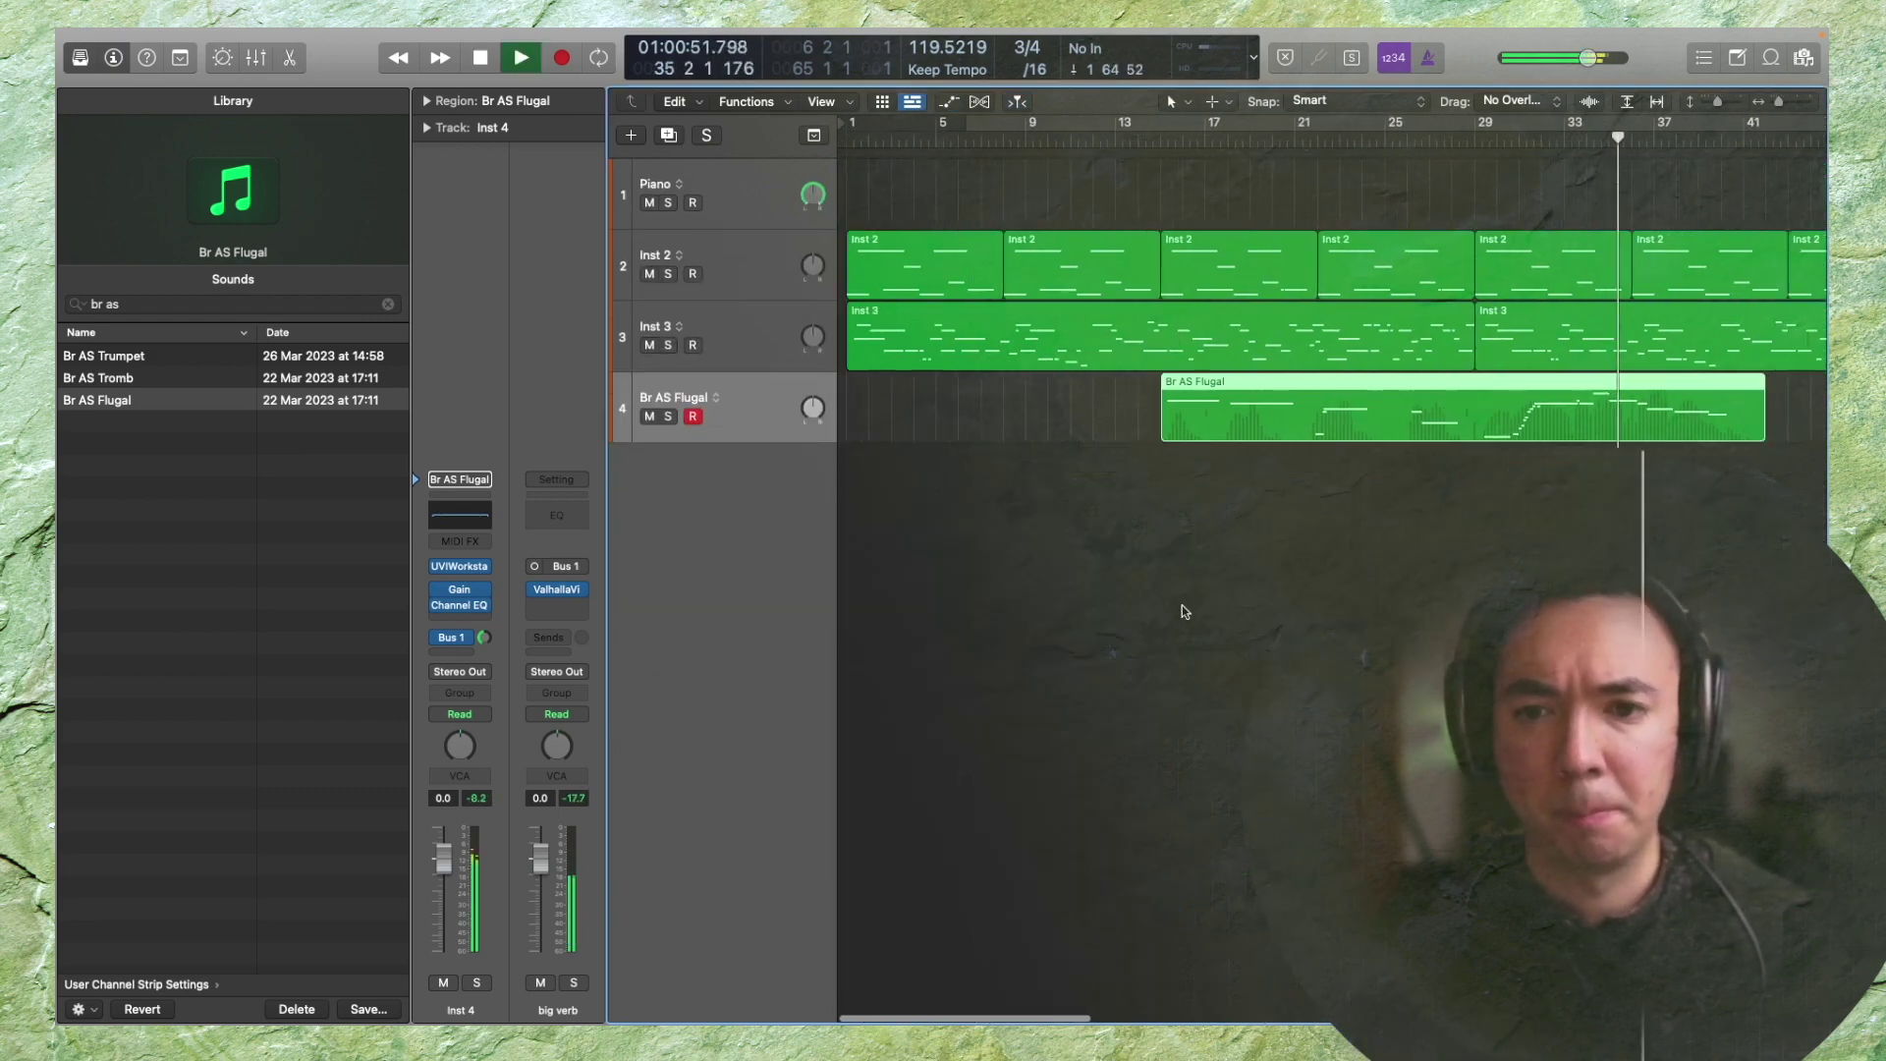
left_click(1182, 606, "ctrl+alt")
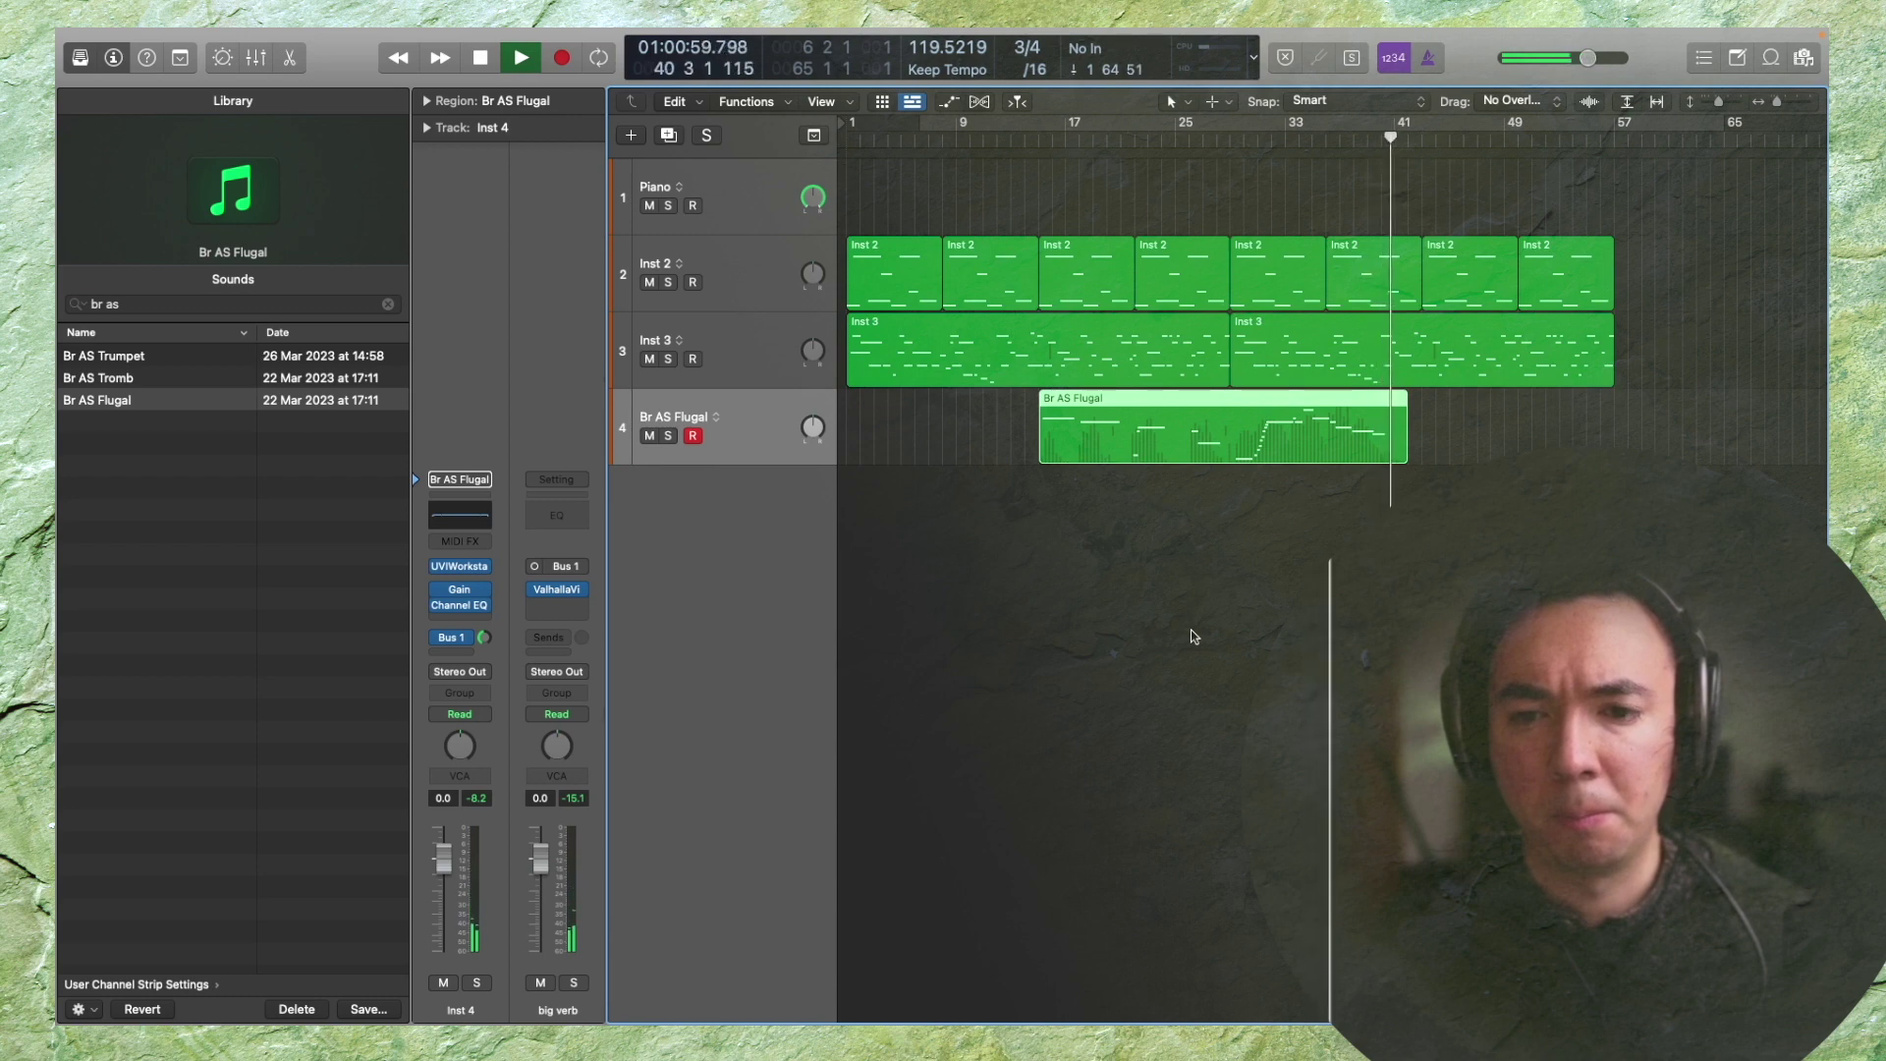
left_click(1030, 128)
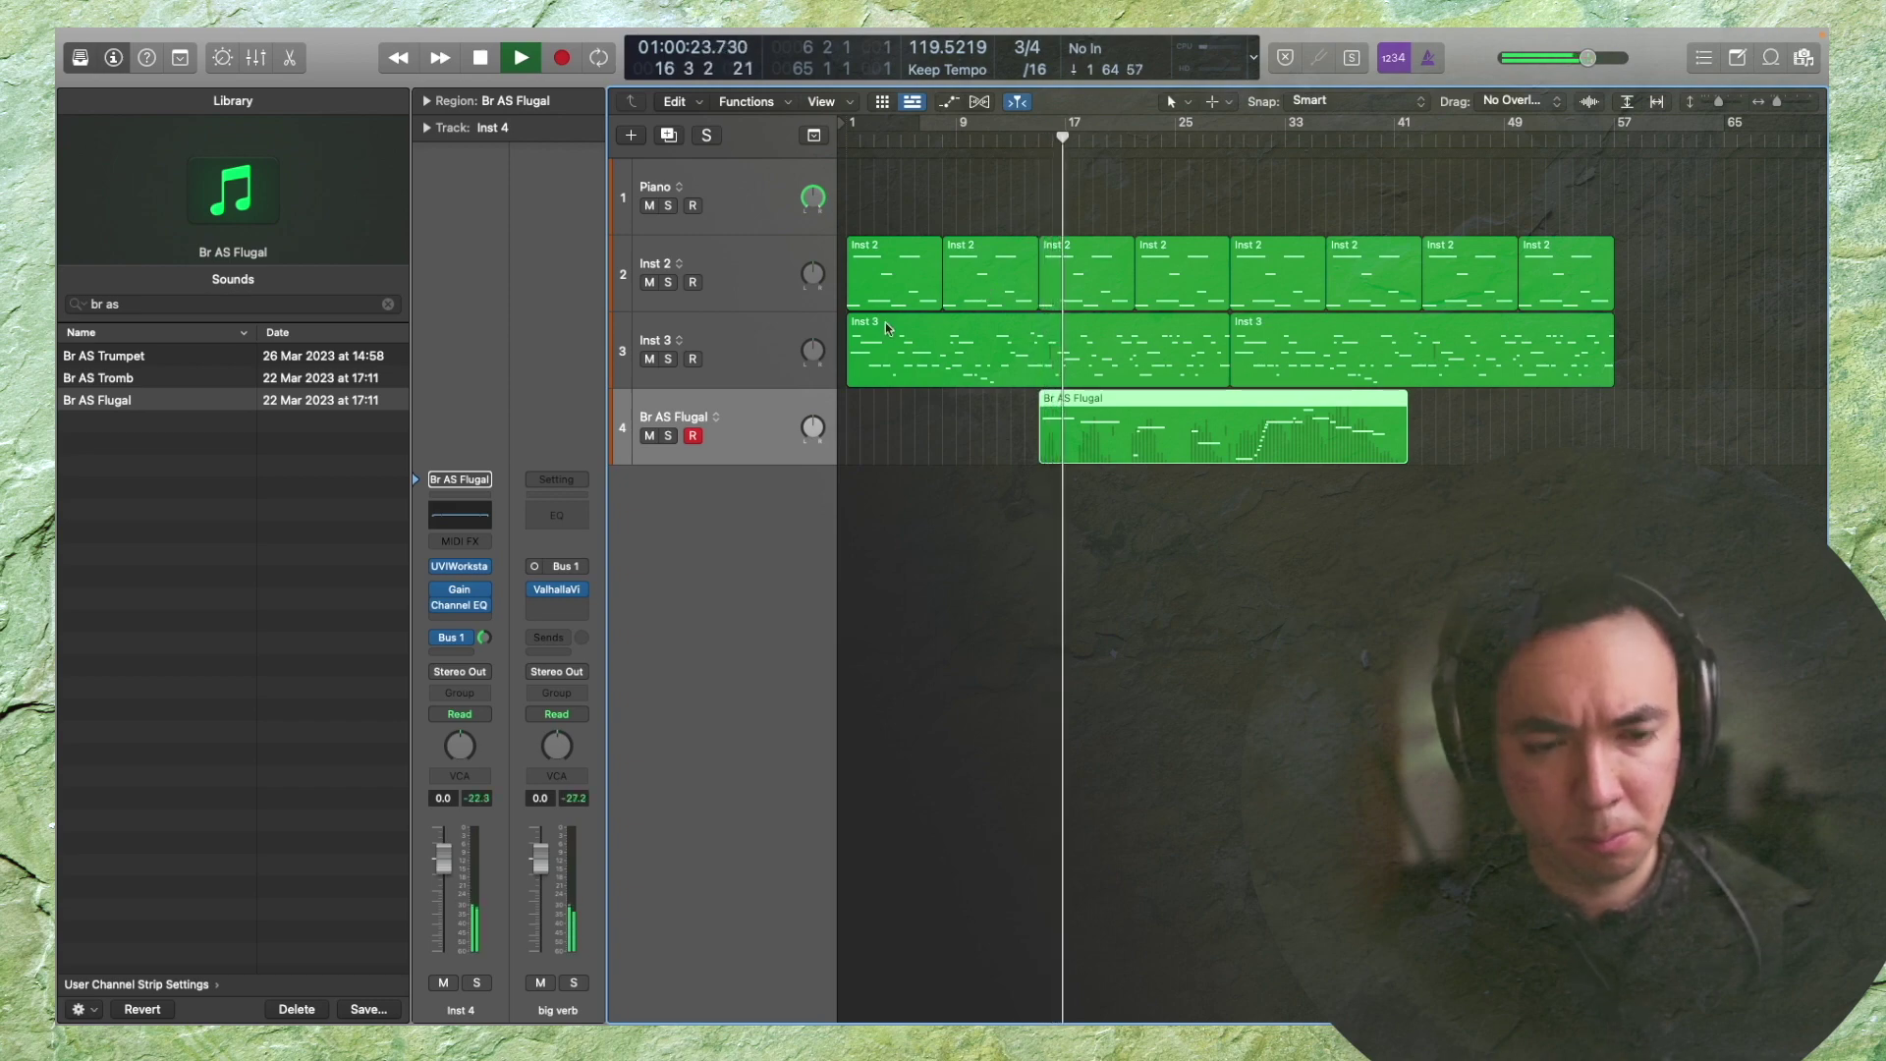
Duplicate the Inst 3 track with its settings, stop playback, and show the new track's SINE Player
left_click(740, 334)
key("super+d")
key("space")
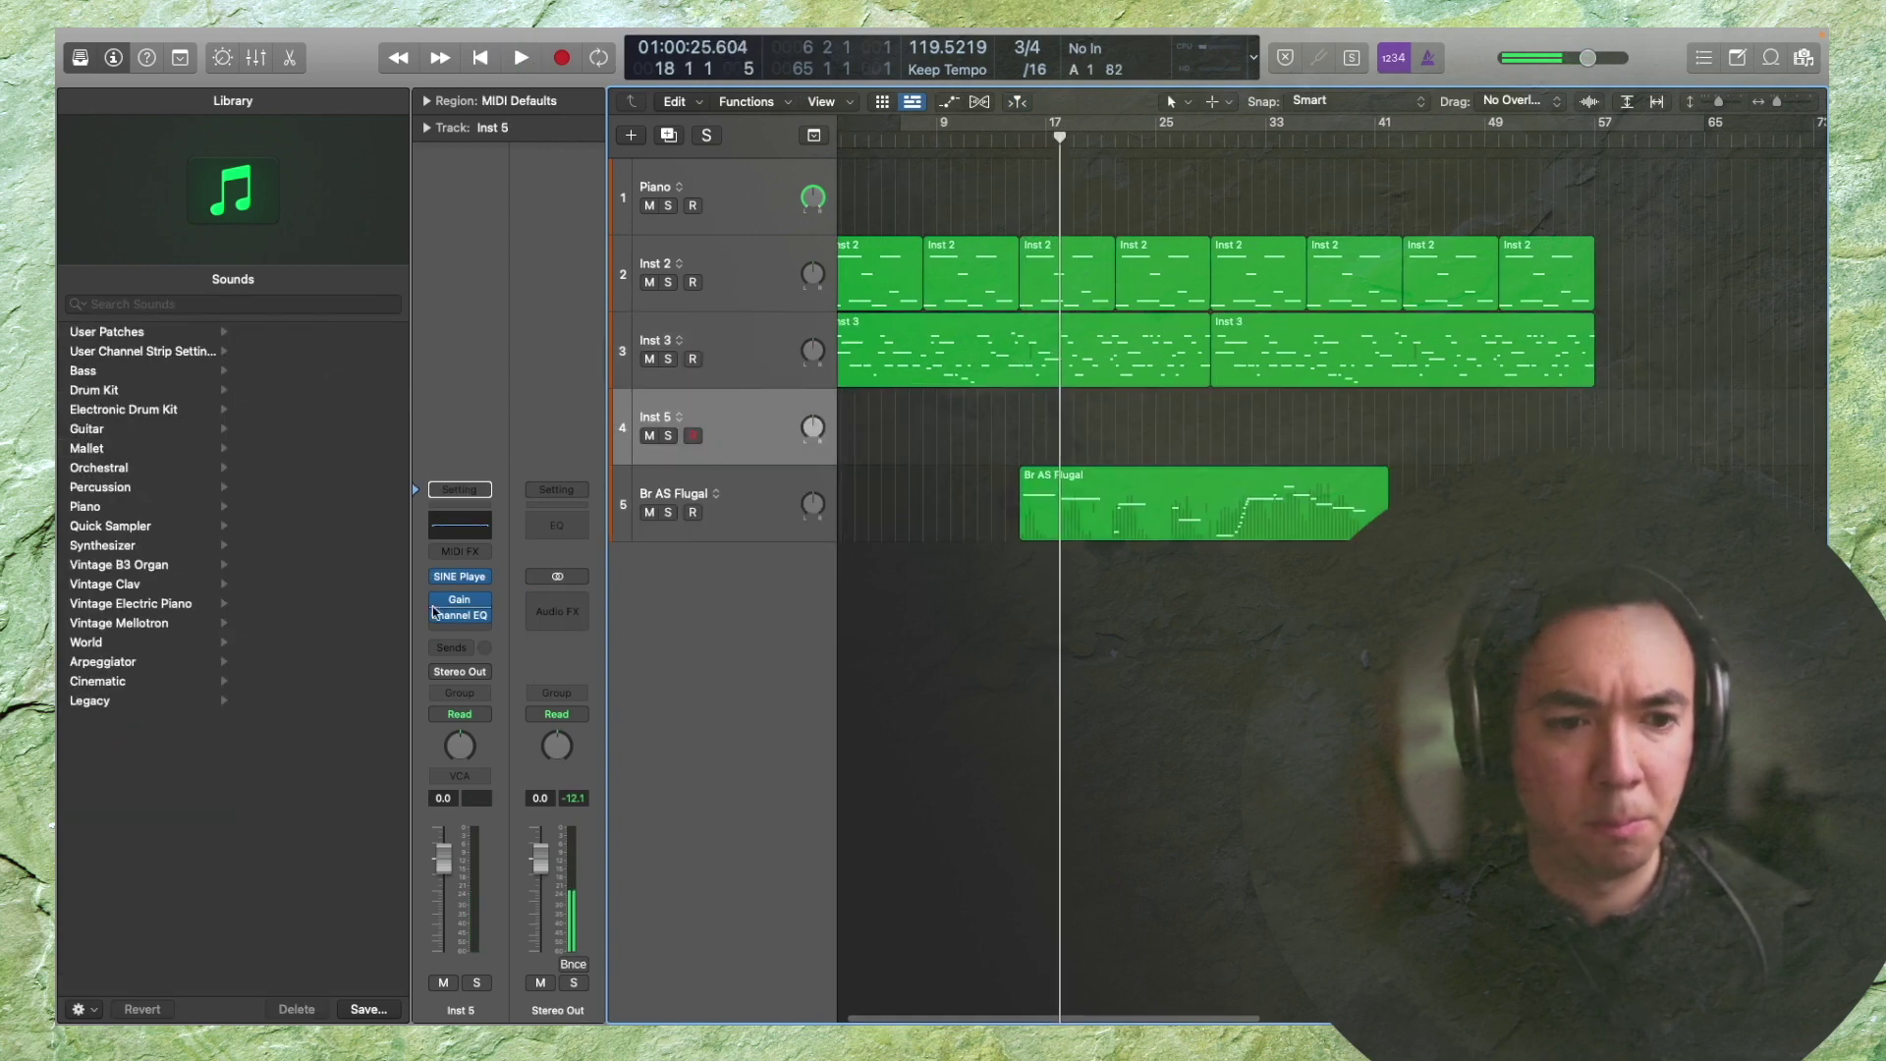
left_click(472, 586)
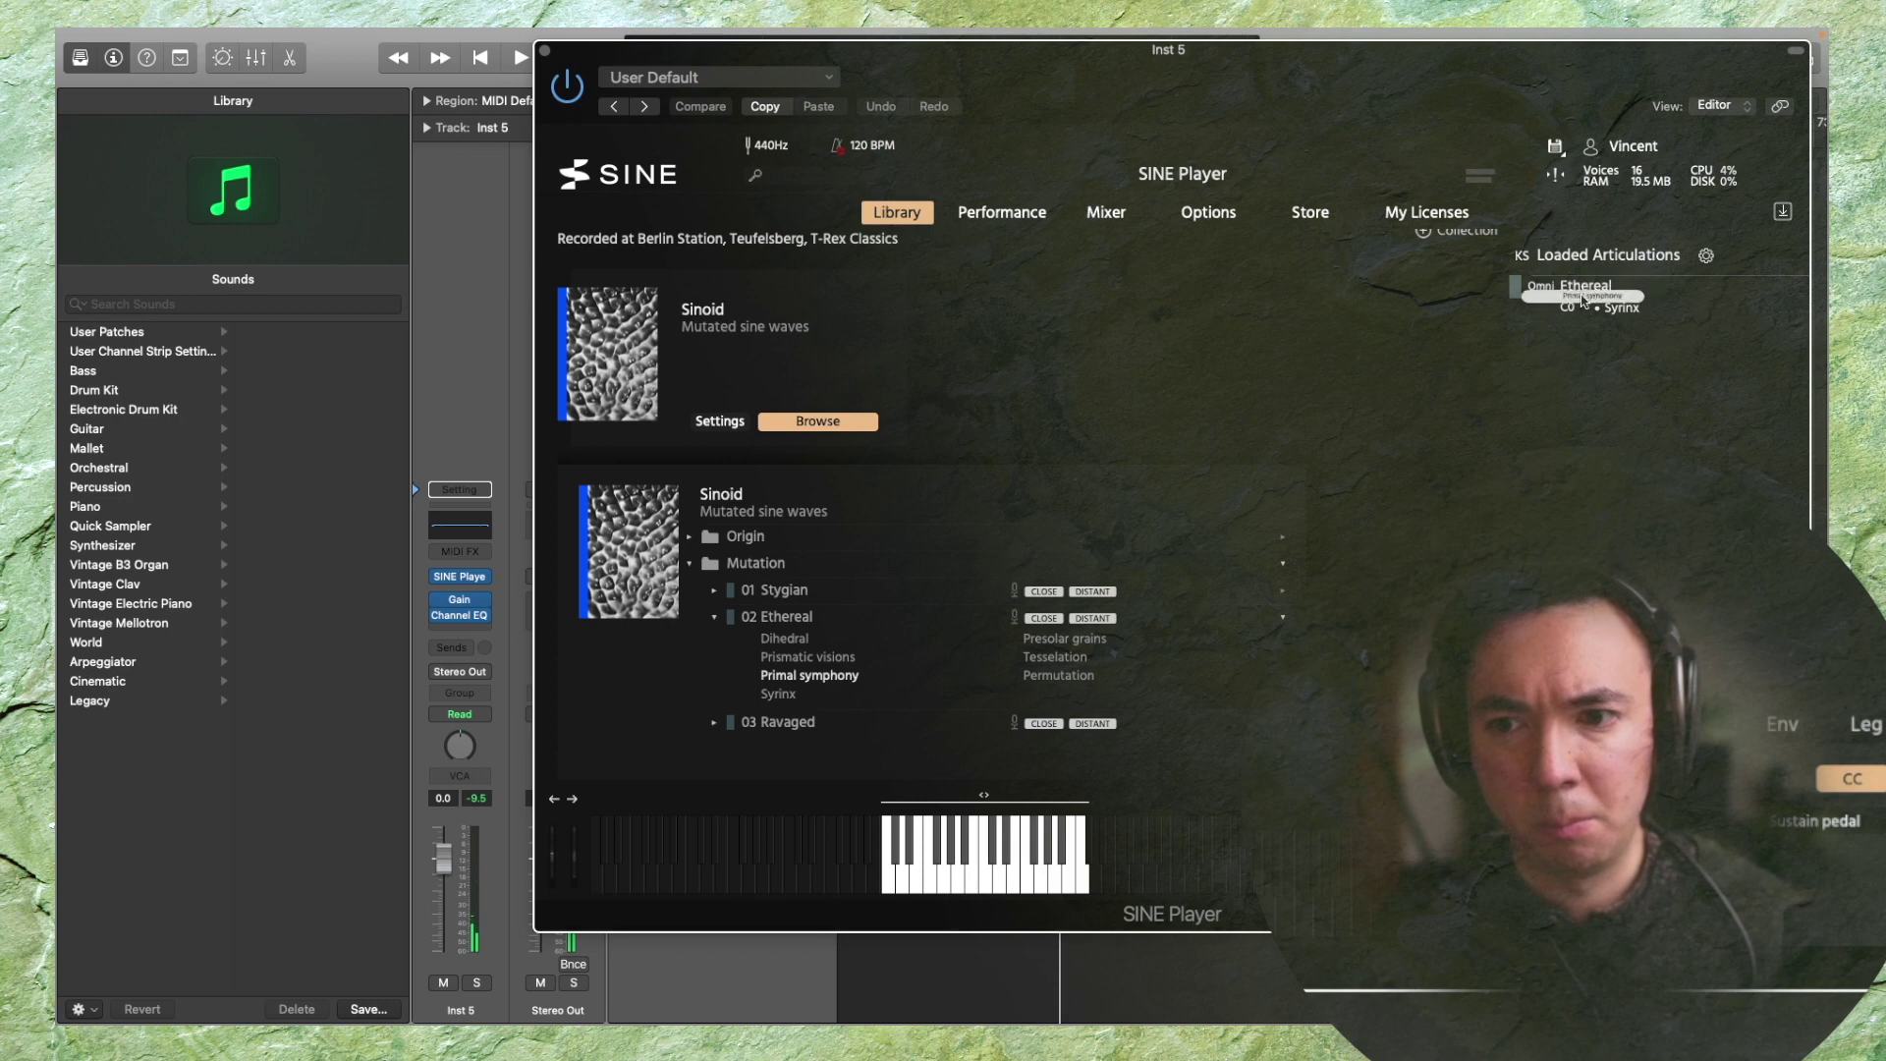
Load Sinoid's Primal symphony and its Ravaged articulation set in SINE Player, auditioning Ravaged sounds such as Gravitas and Enigmatic emission
left_click_drag(1584, 301, 1555, 304)
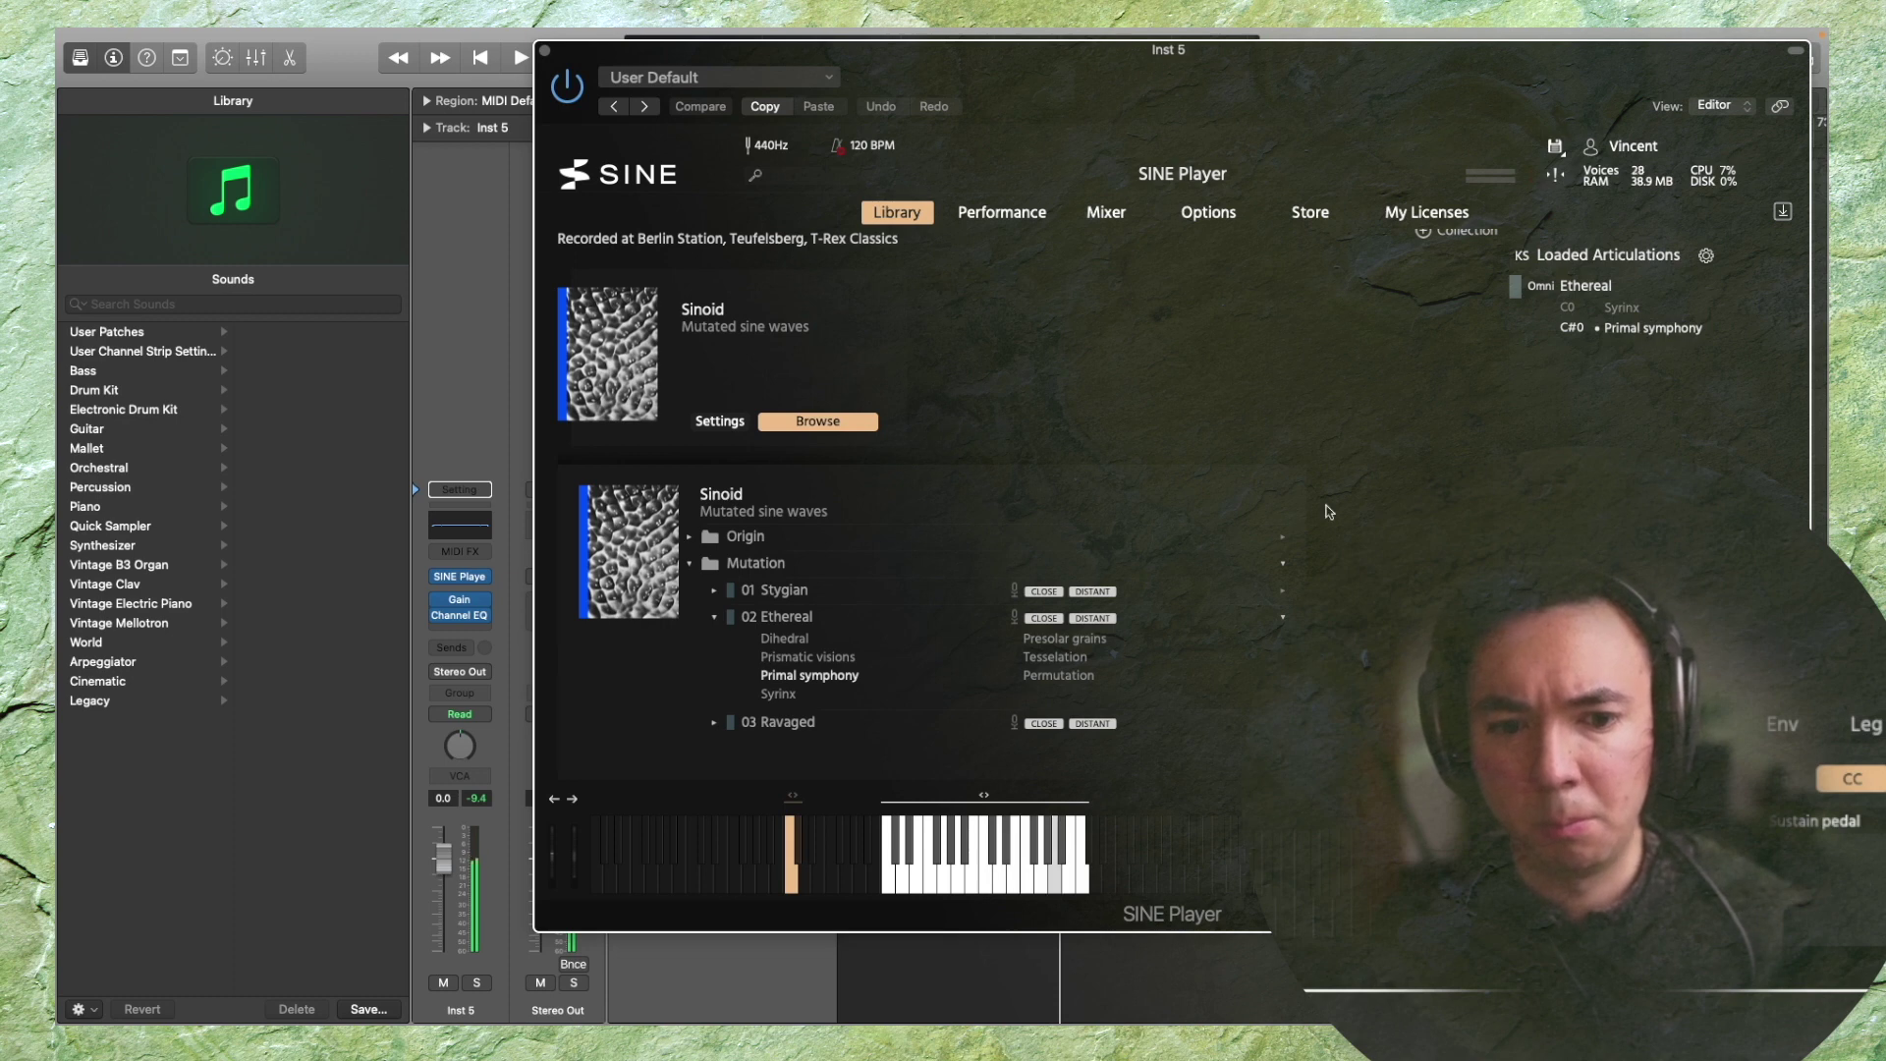
left_click(1542, 286)
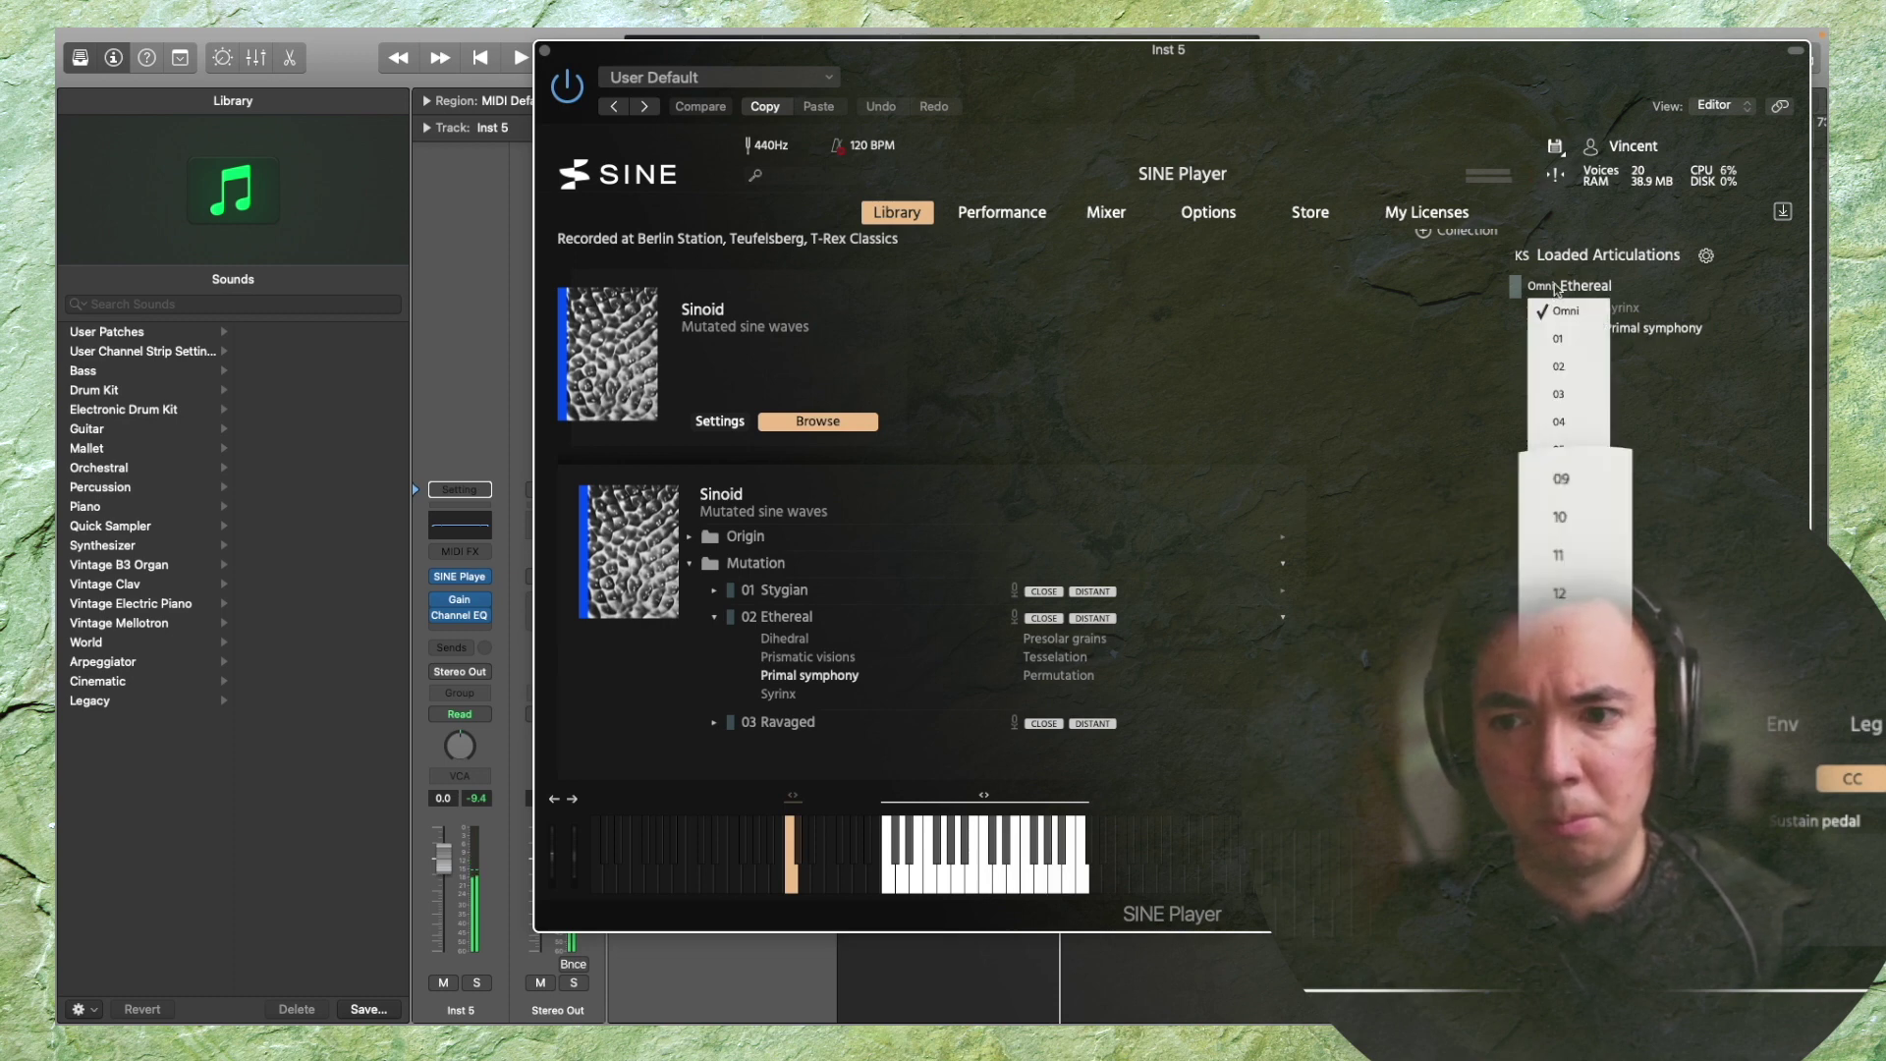
left_click(1556, 288)
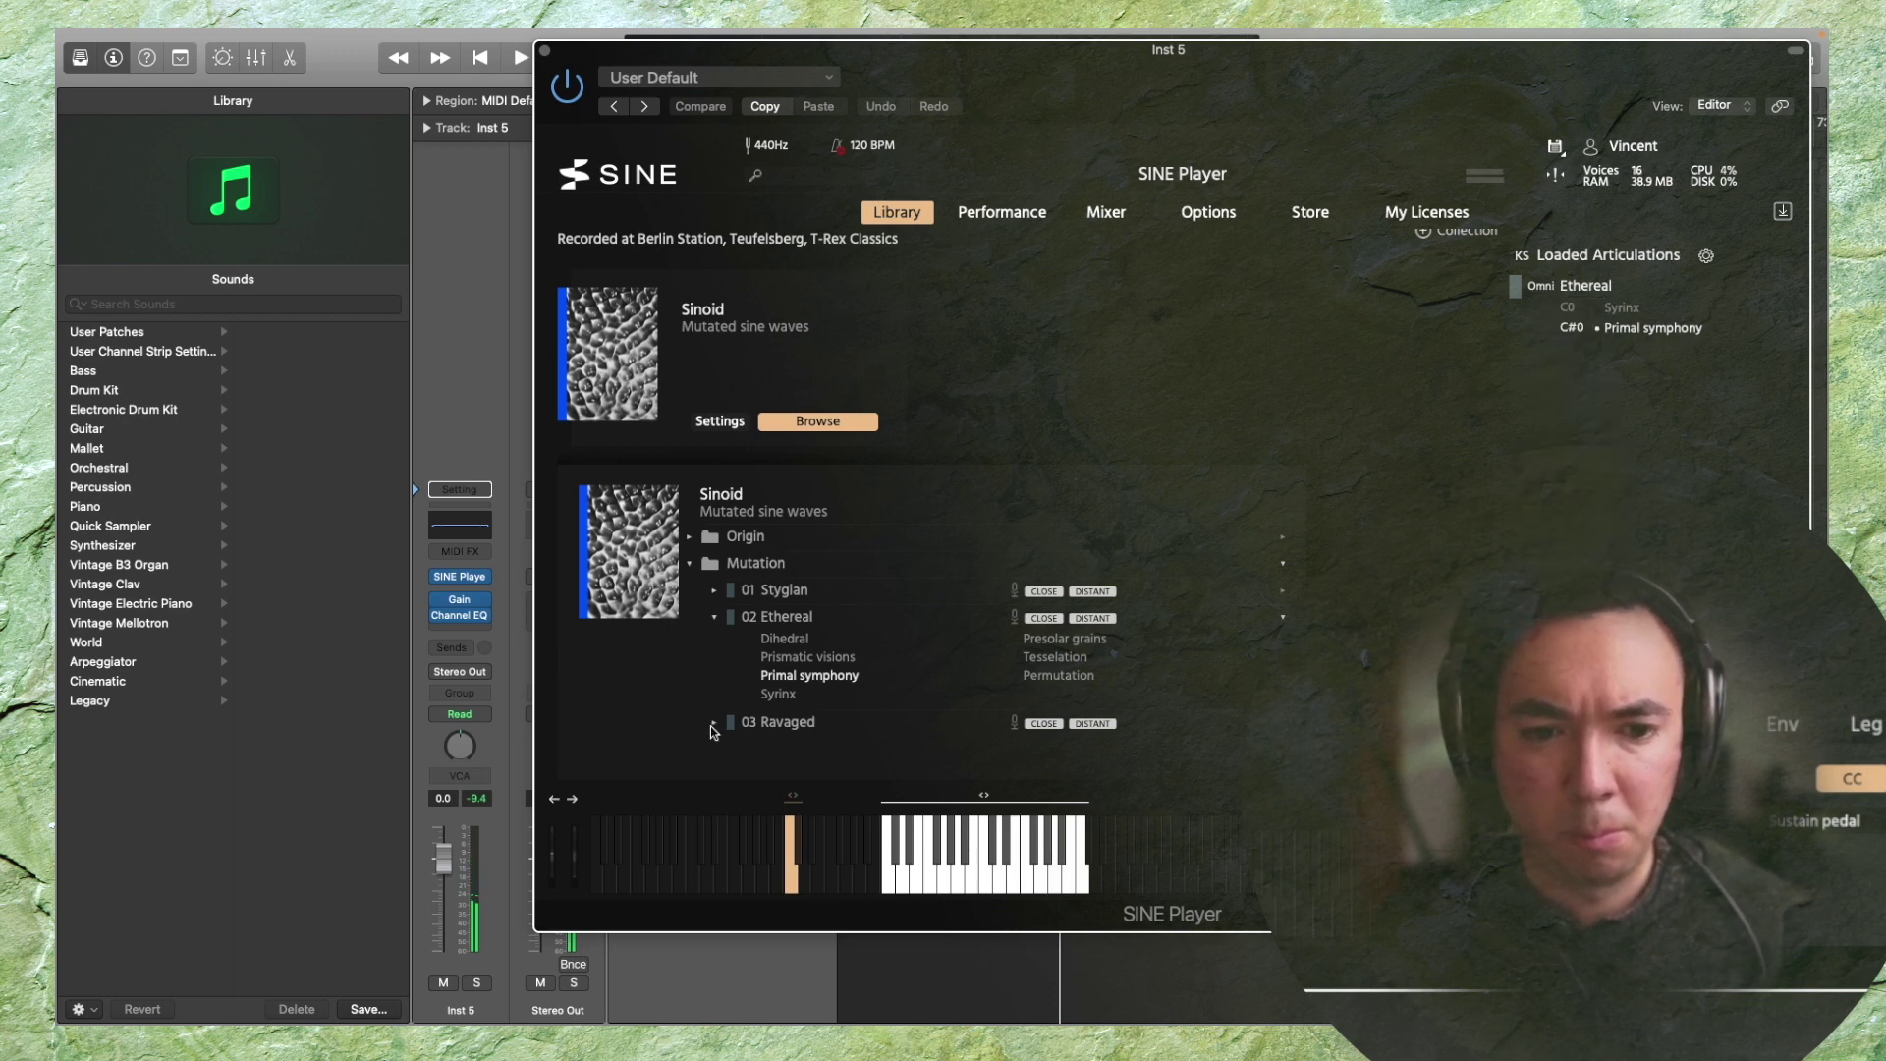
scroll(759, 720, "down", 2)
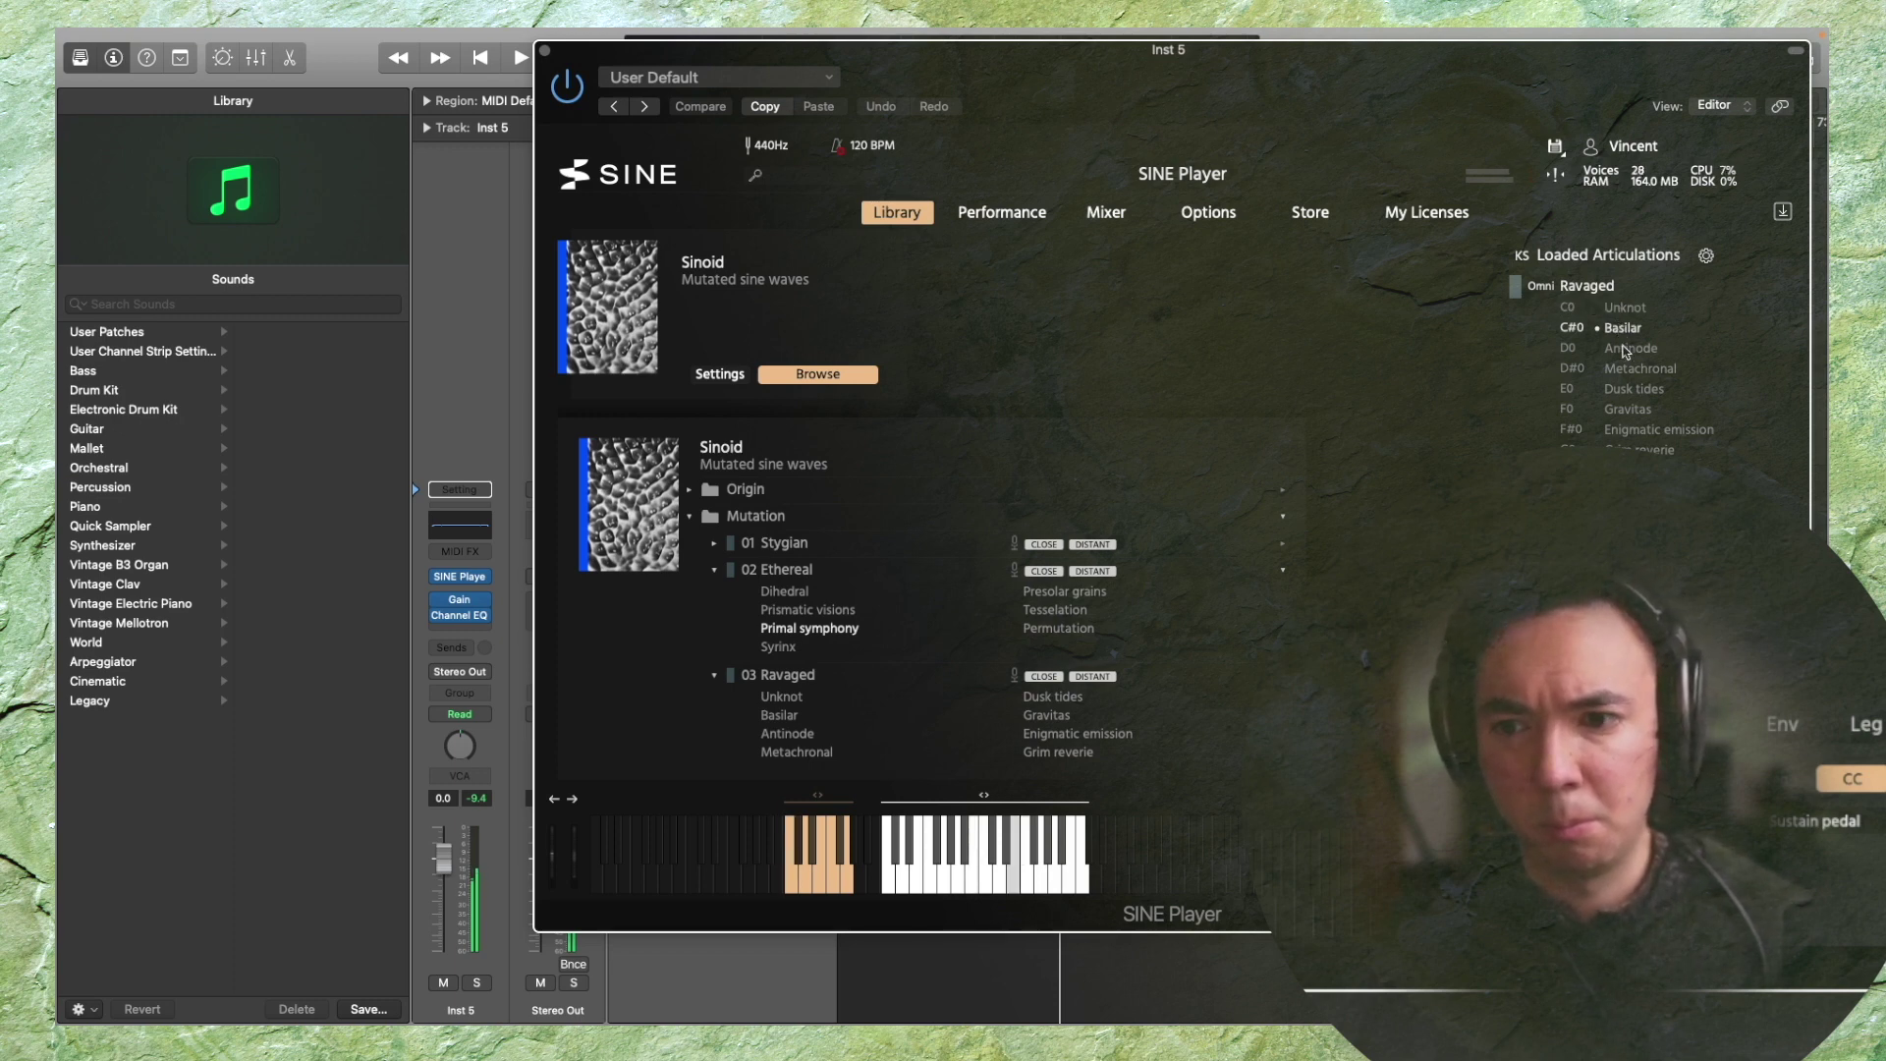
left_click(1631, 409)
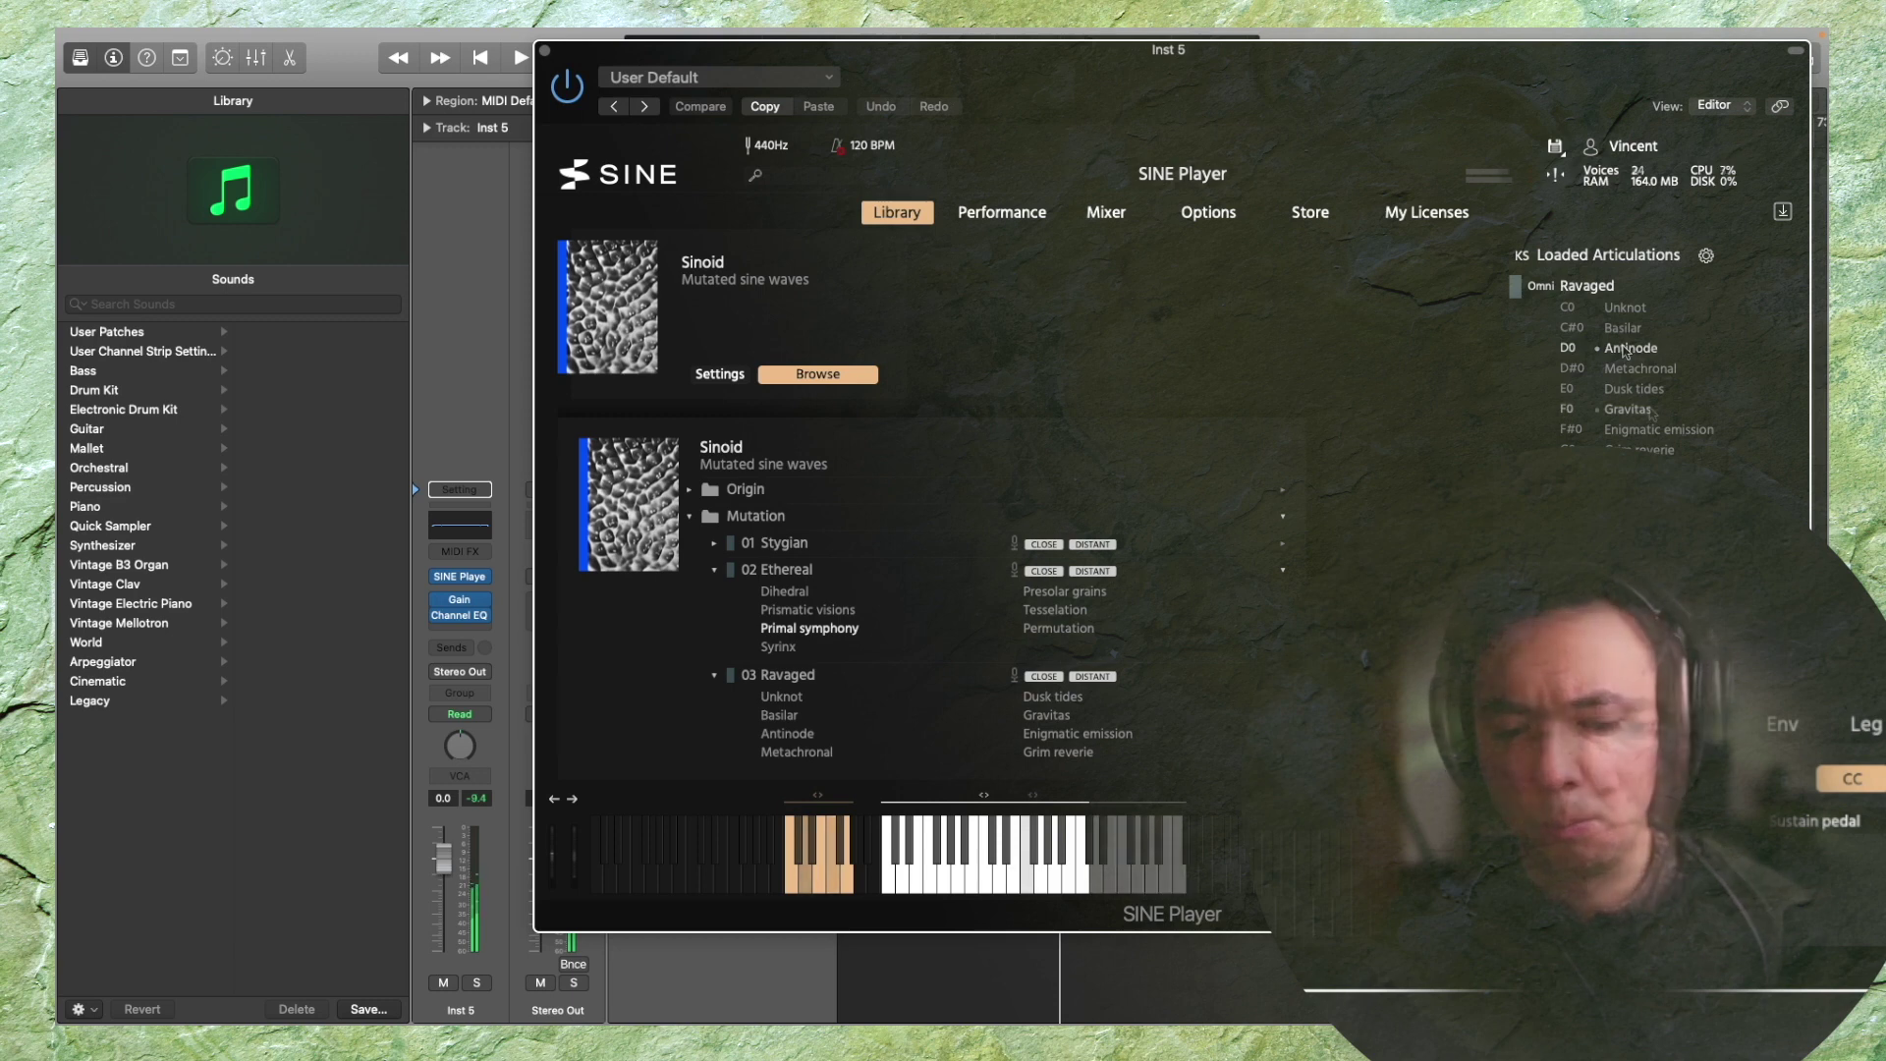
left_click(1646, 430)
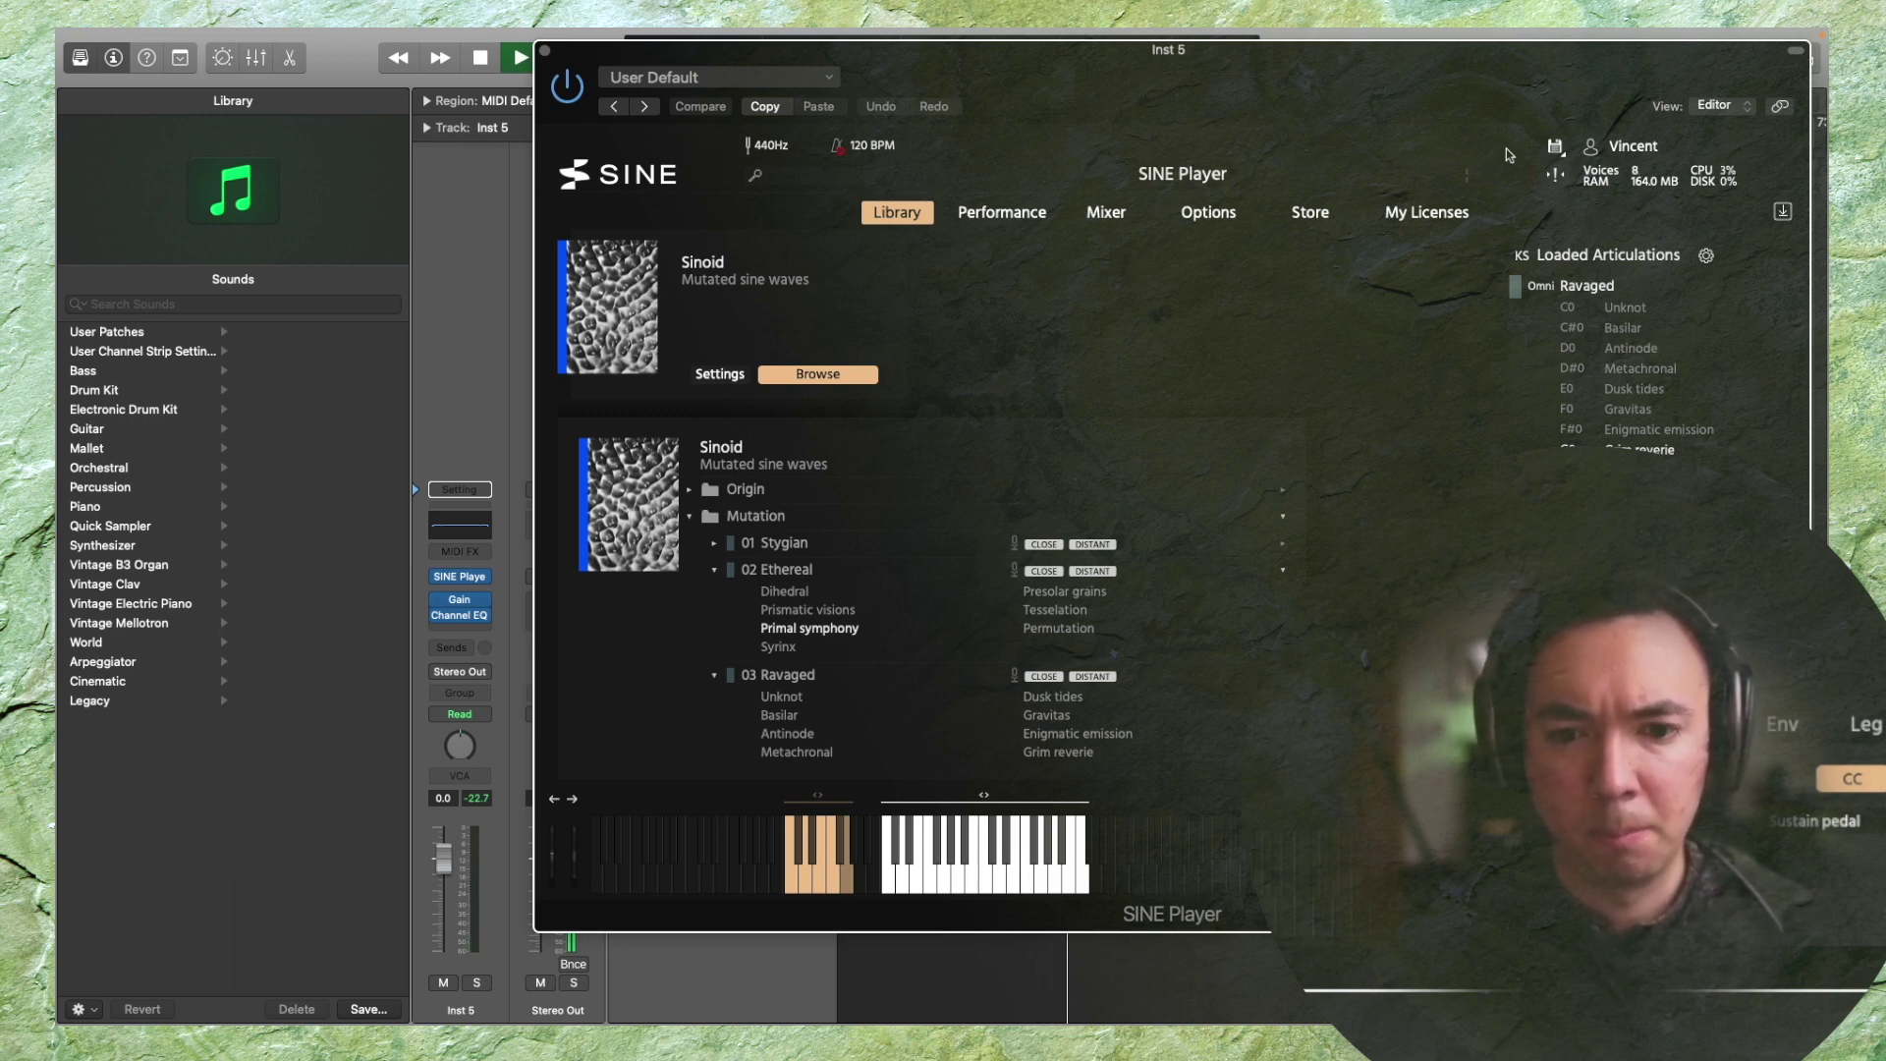
Browse Sinoid's Stygian and Origin sounds, add the Analog generator's Drifting articulation to the loaded articulations, and close SINE Player
scroll(1111, 515, "down", 2)
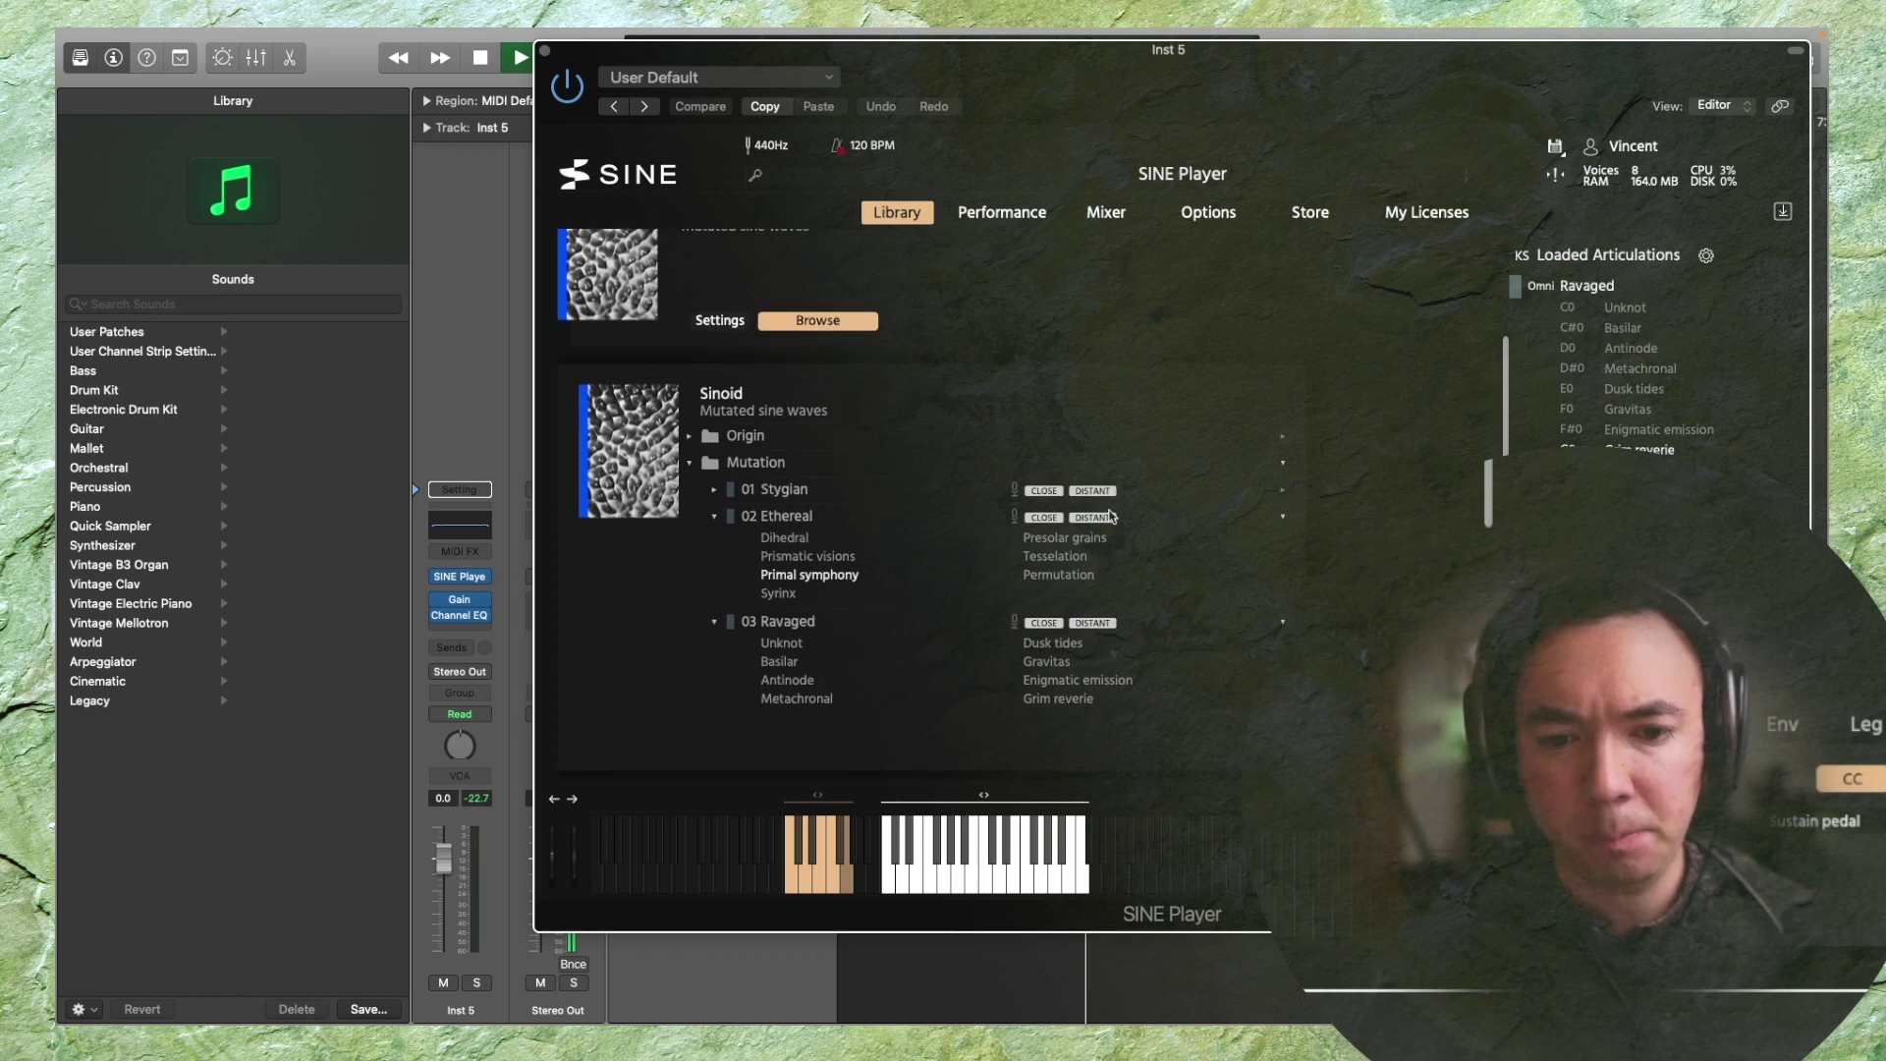
left_click(714, 491)
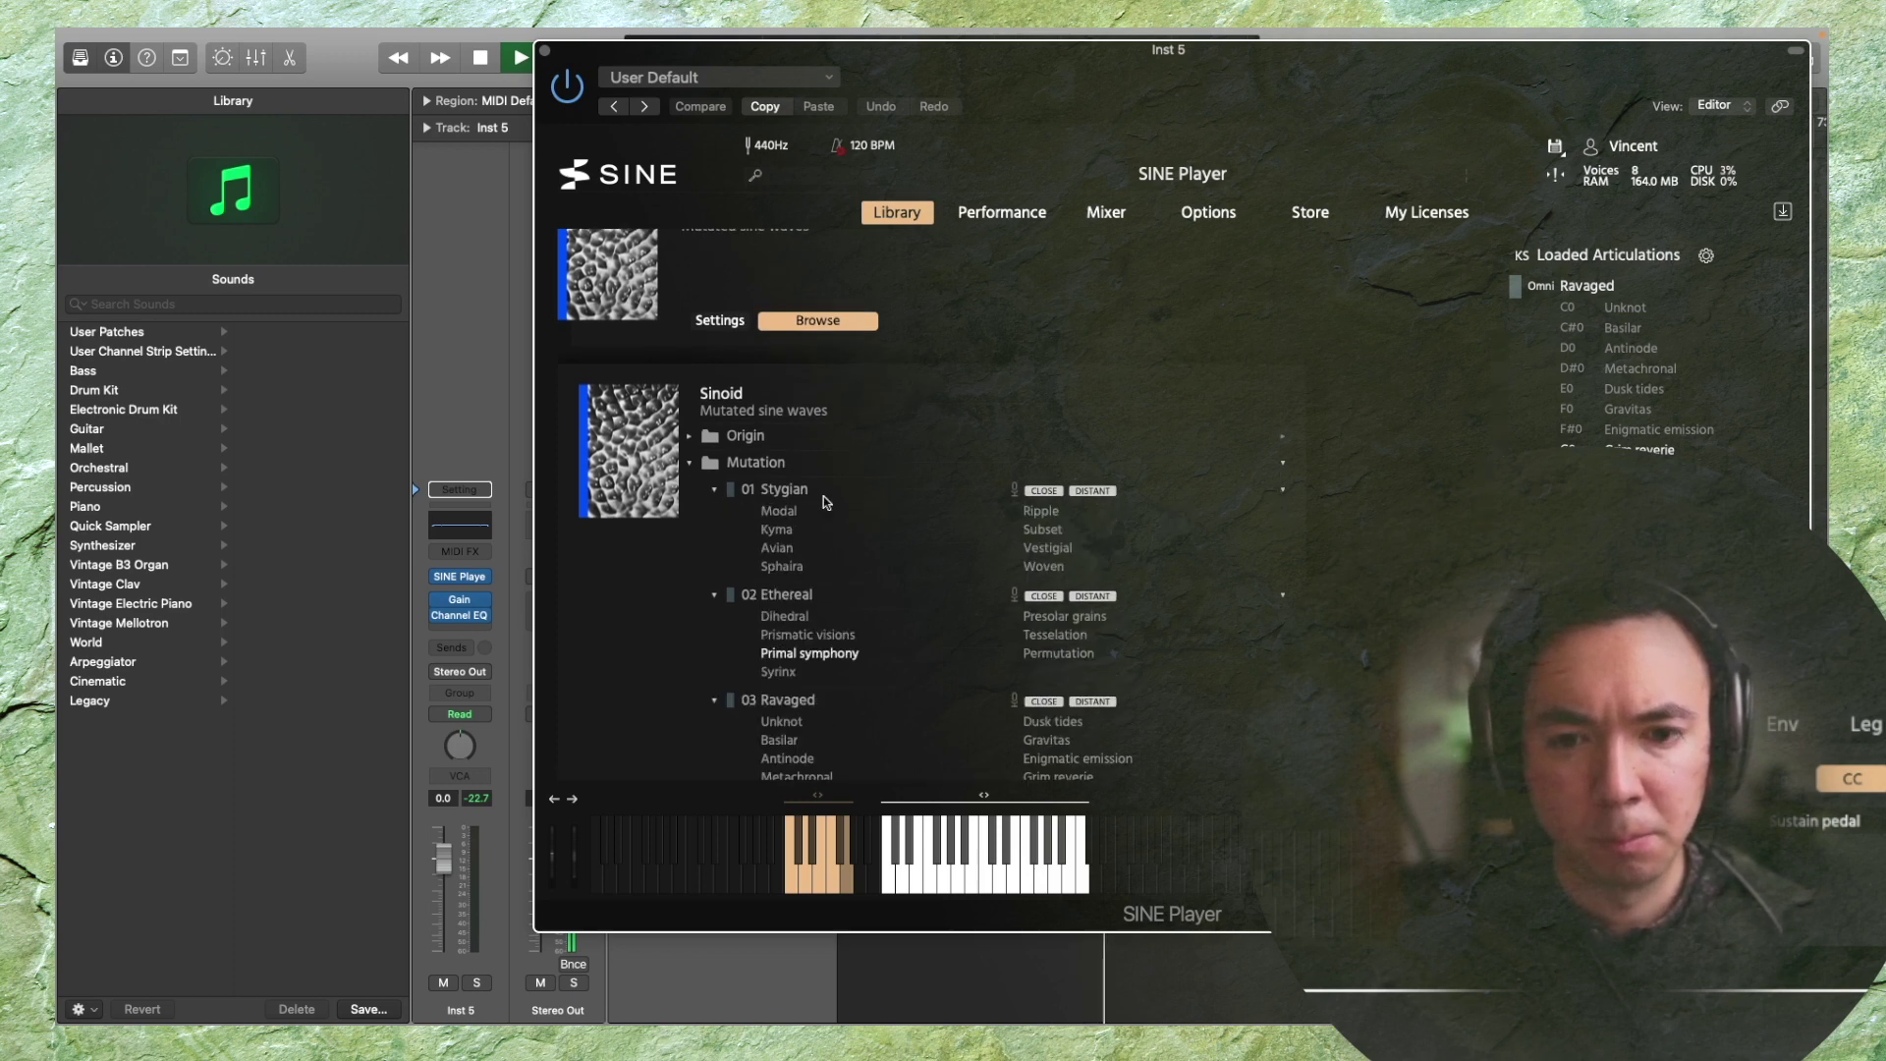
left_click(690, 436)
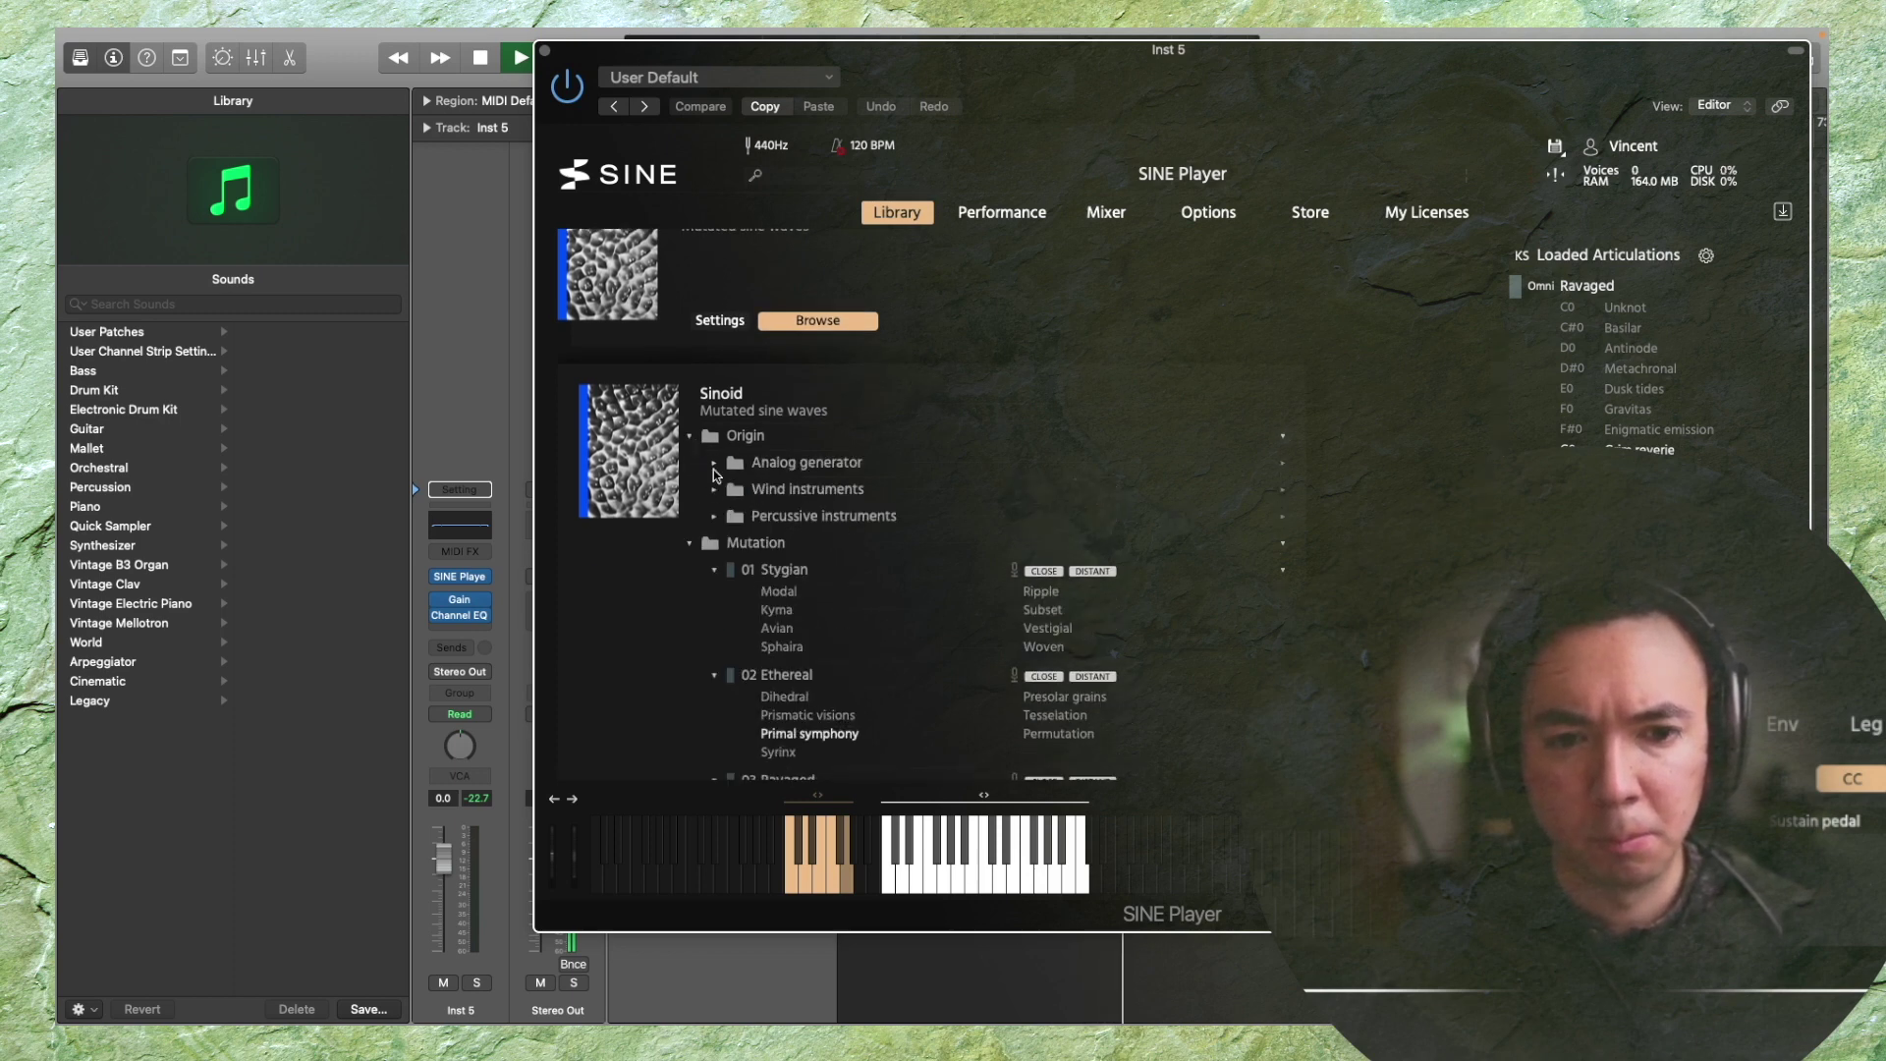
left_click(714, 463)
left_click(739, 490)
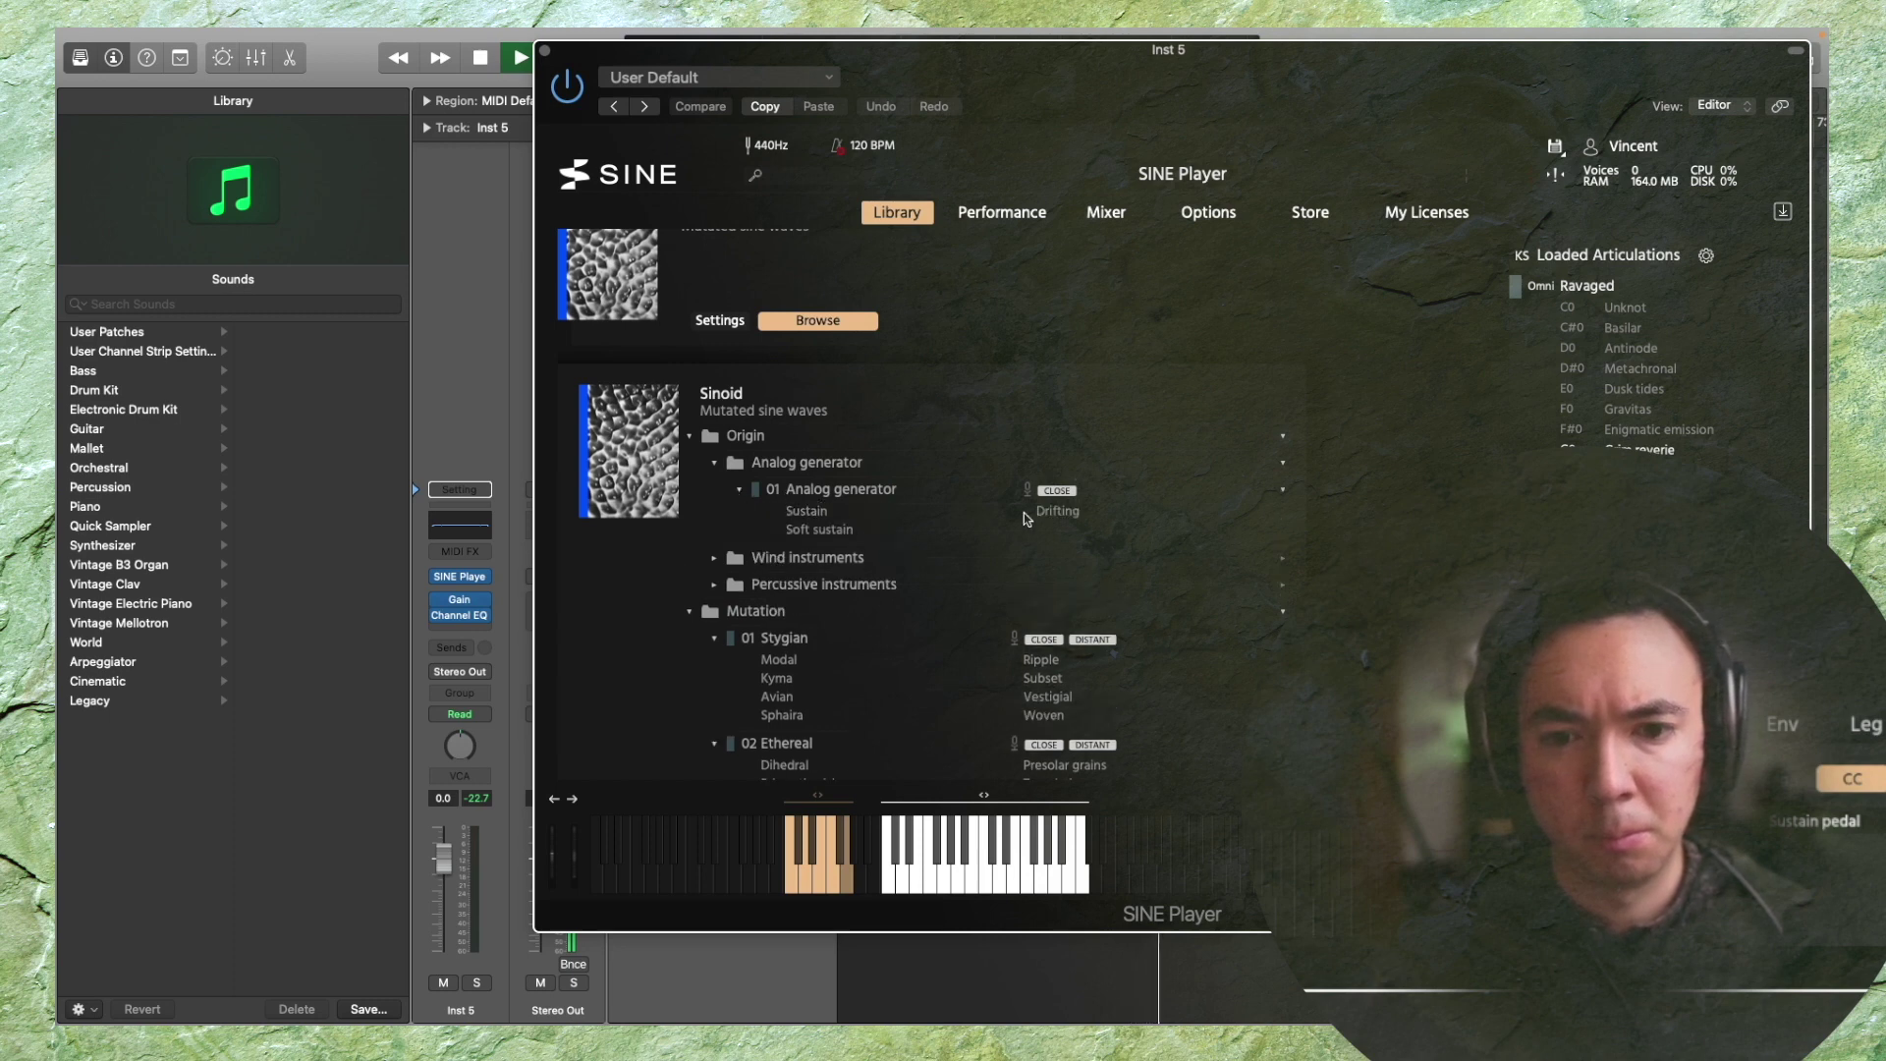
left_click_drag(1228, 418, 1570, 295)
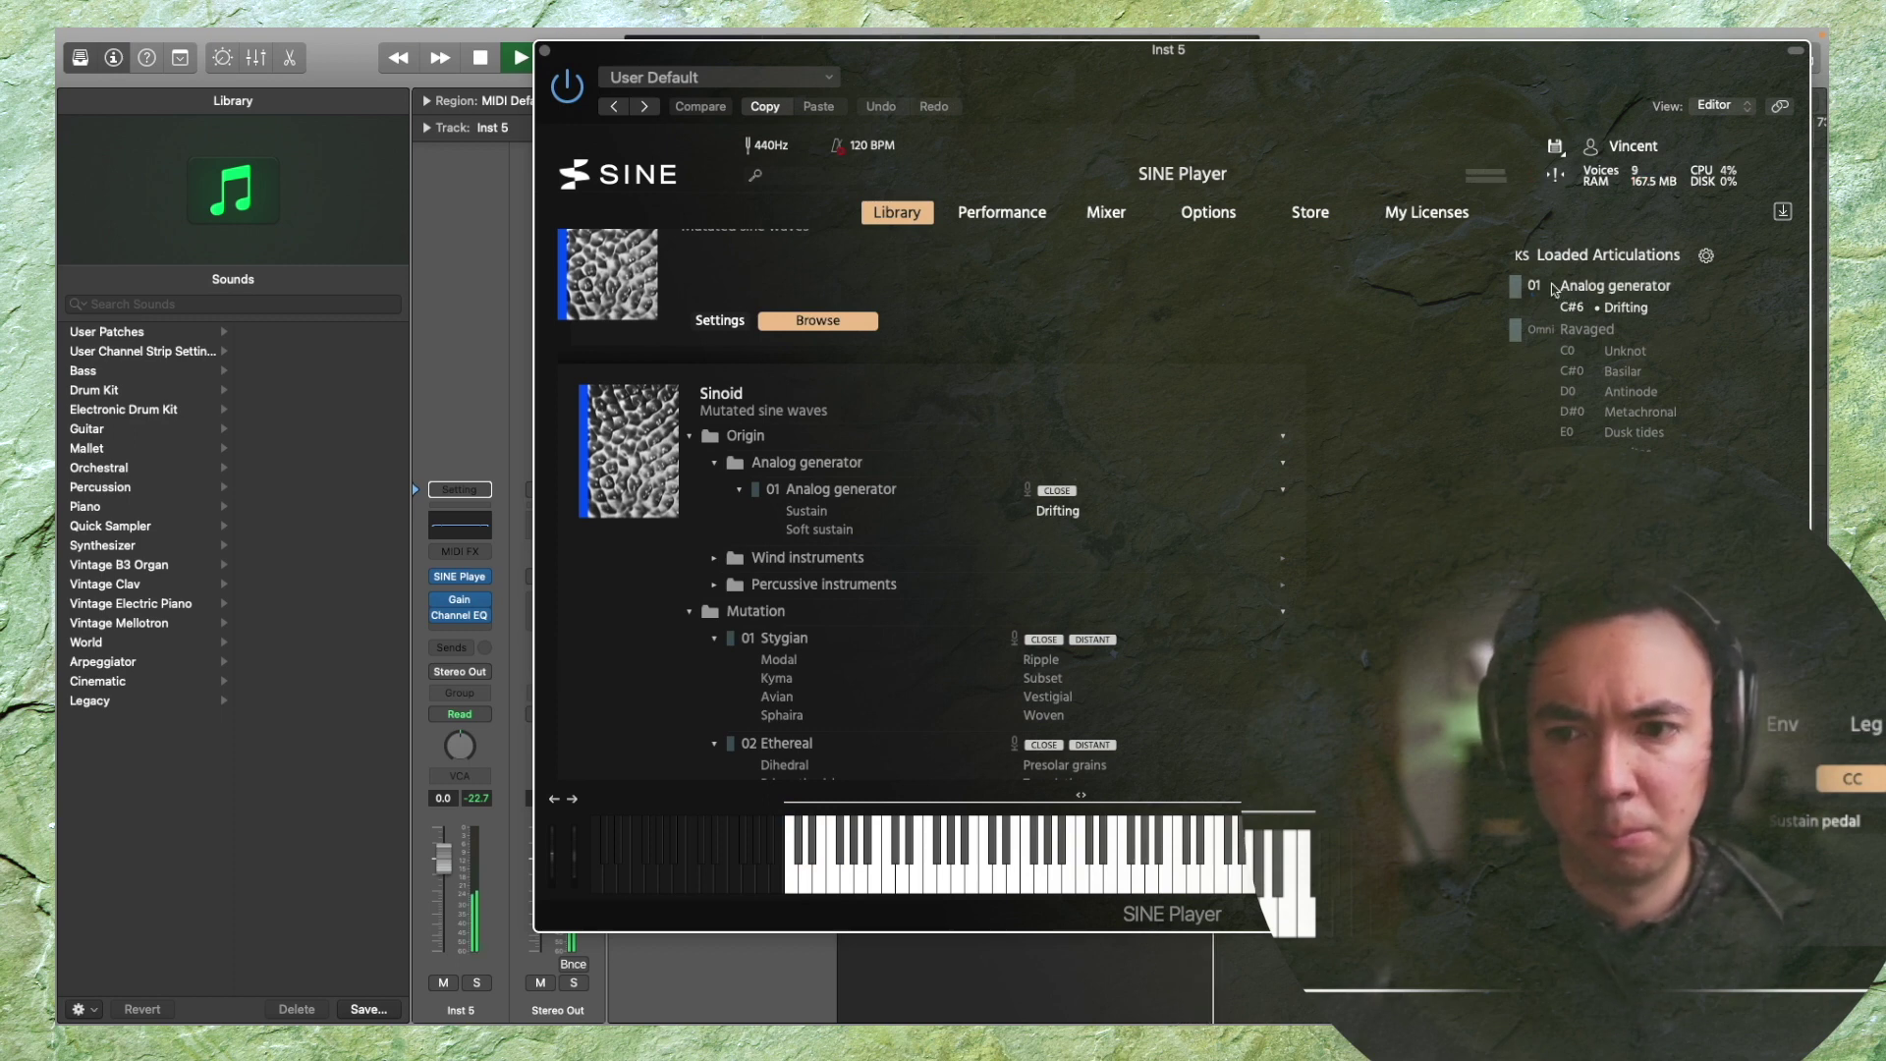
right_click(1566, 333)
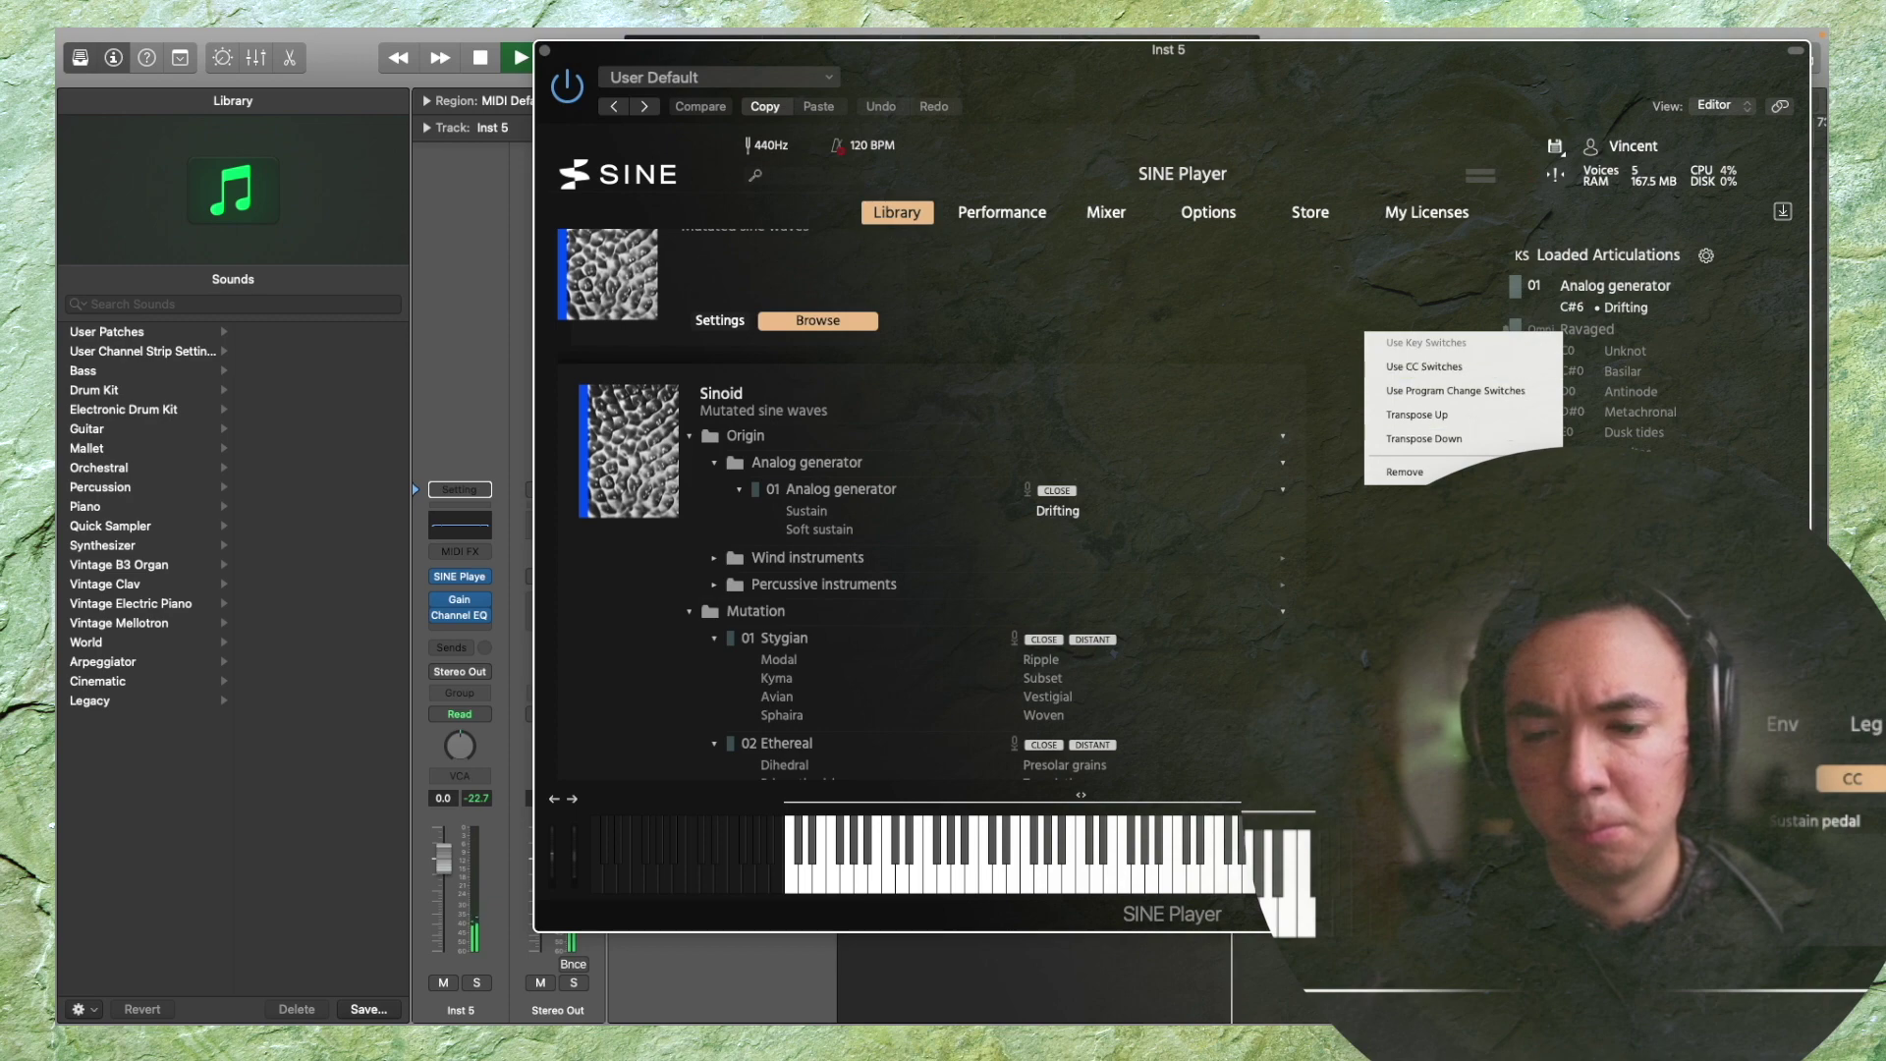
left_click(1131, 387)
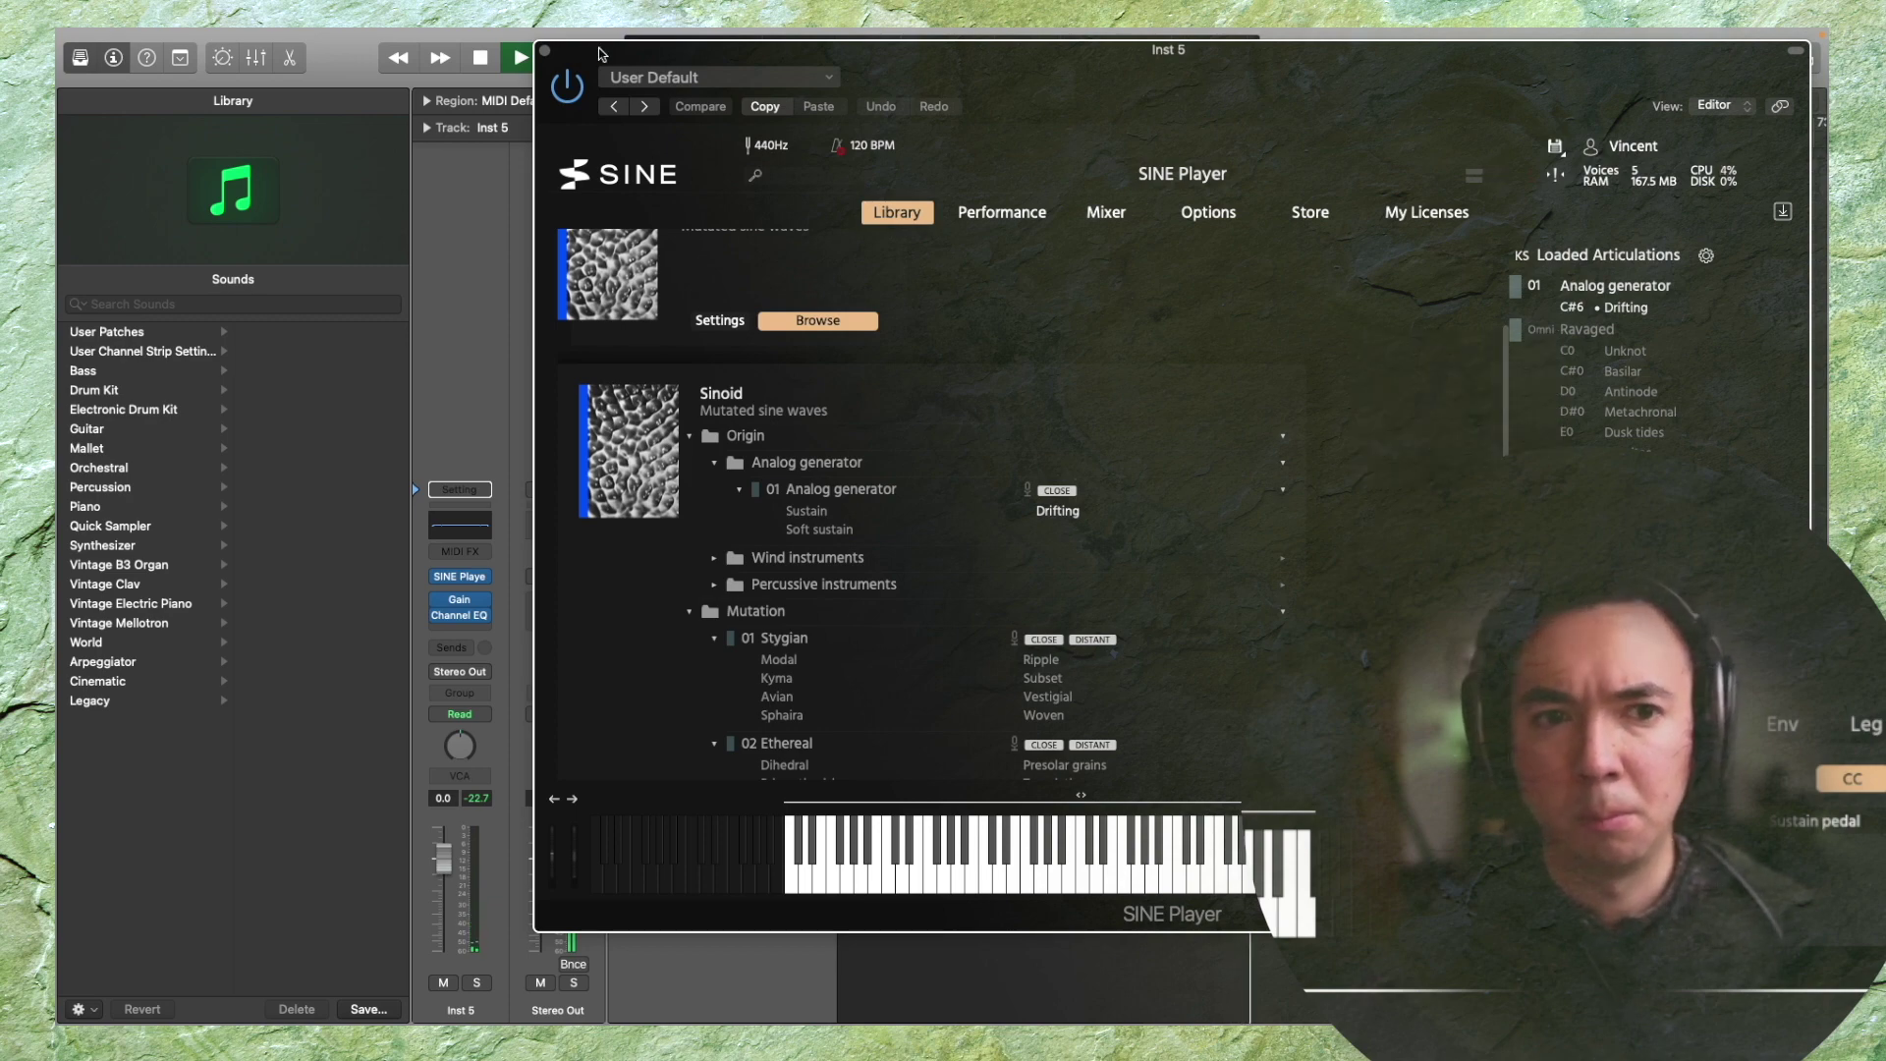
left_click(545, 51)
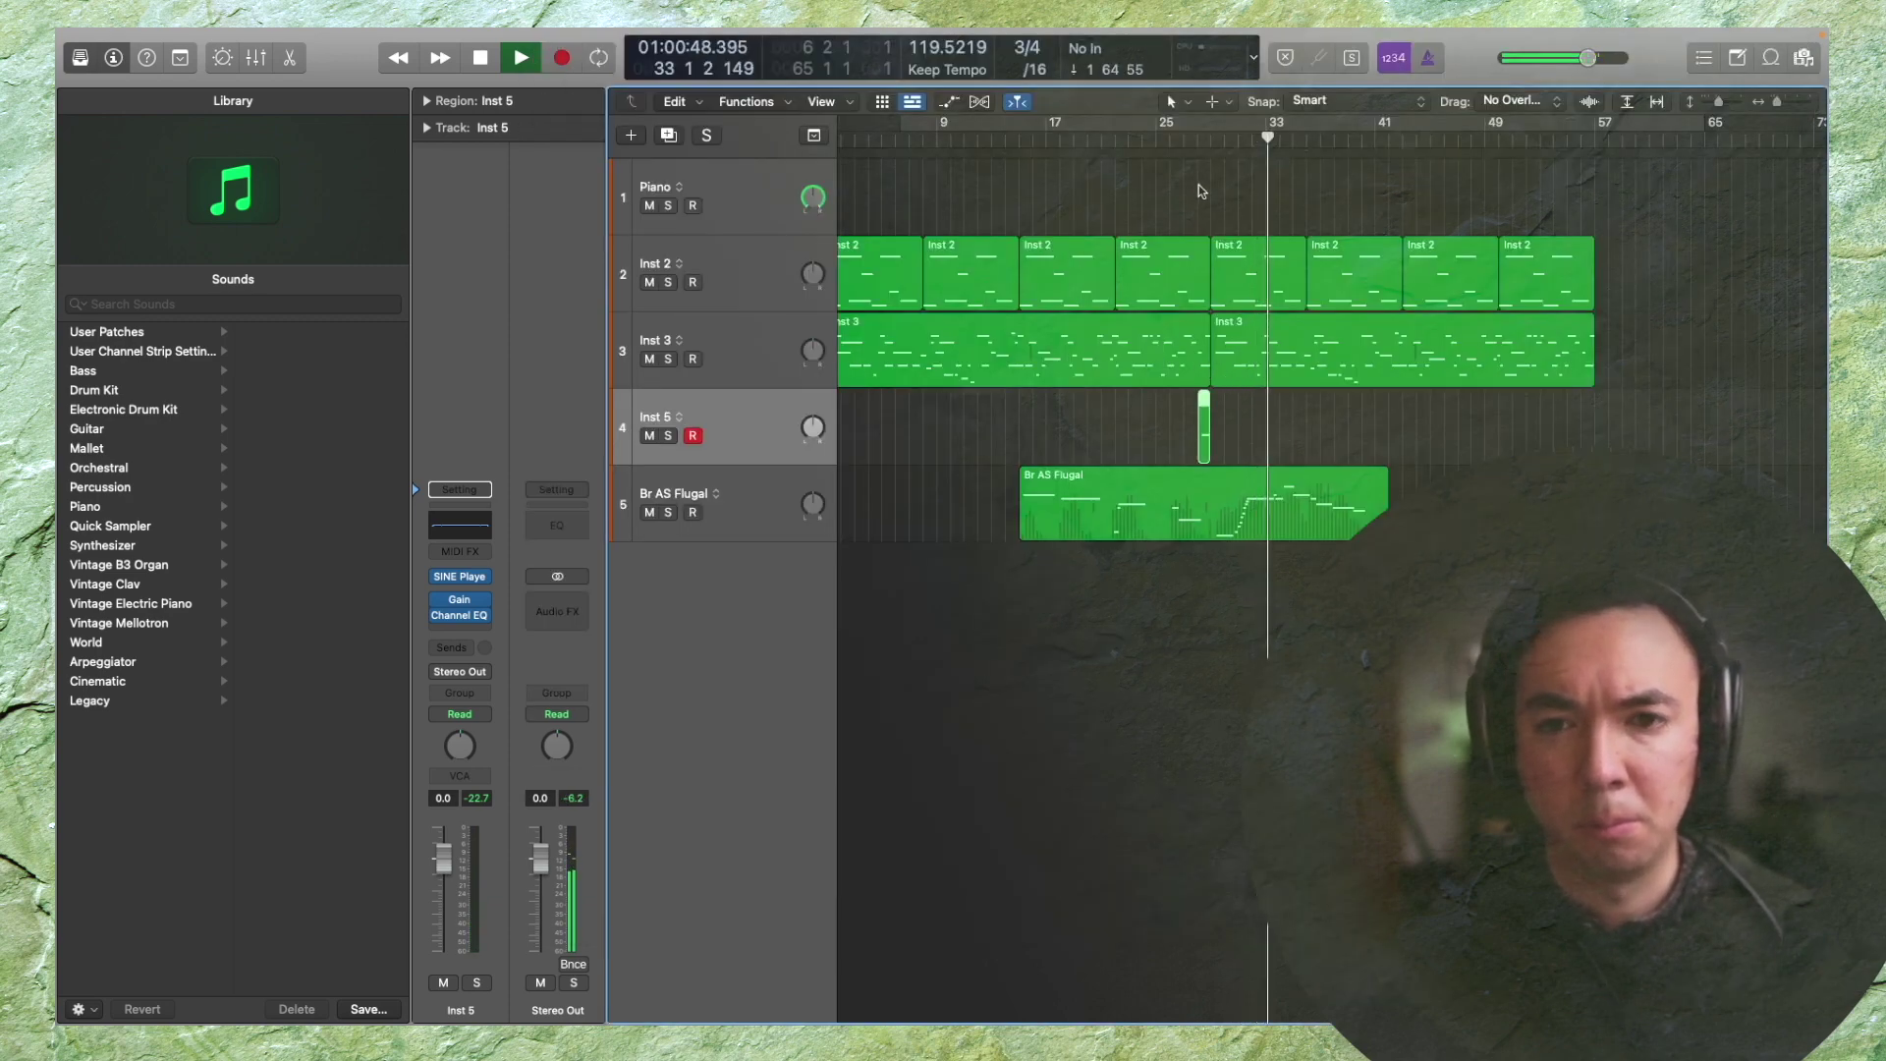
Insert ValhallaVintageVerb after the Channel EQ on Inst 5, with the mix at about 37 % and a longer decay
left_click(459, 630)
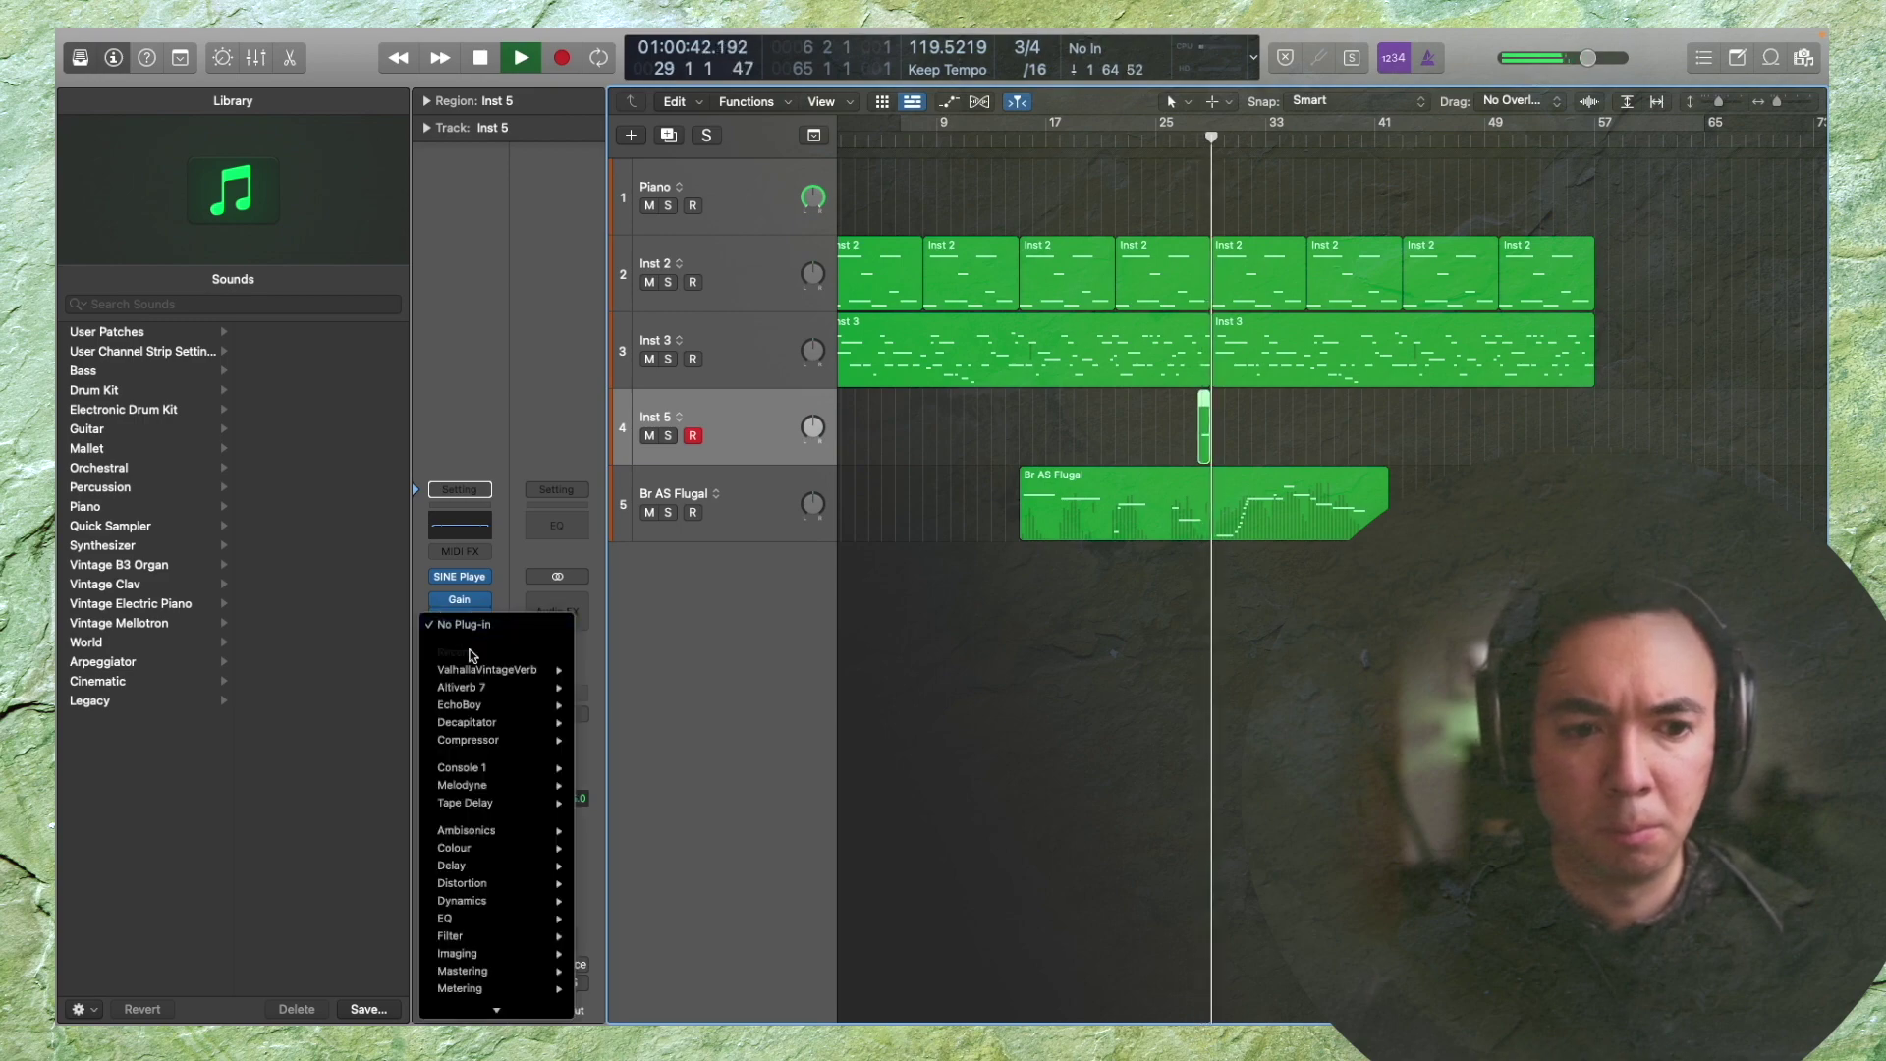
left_click(523, 676)
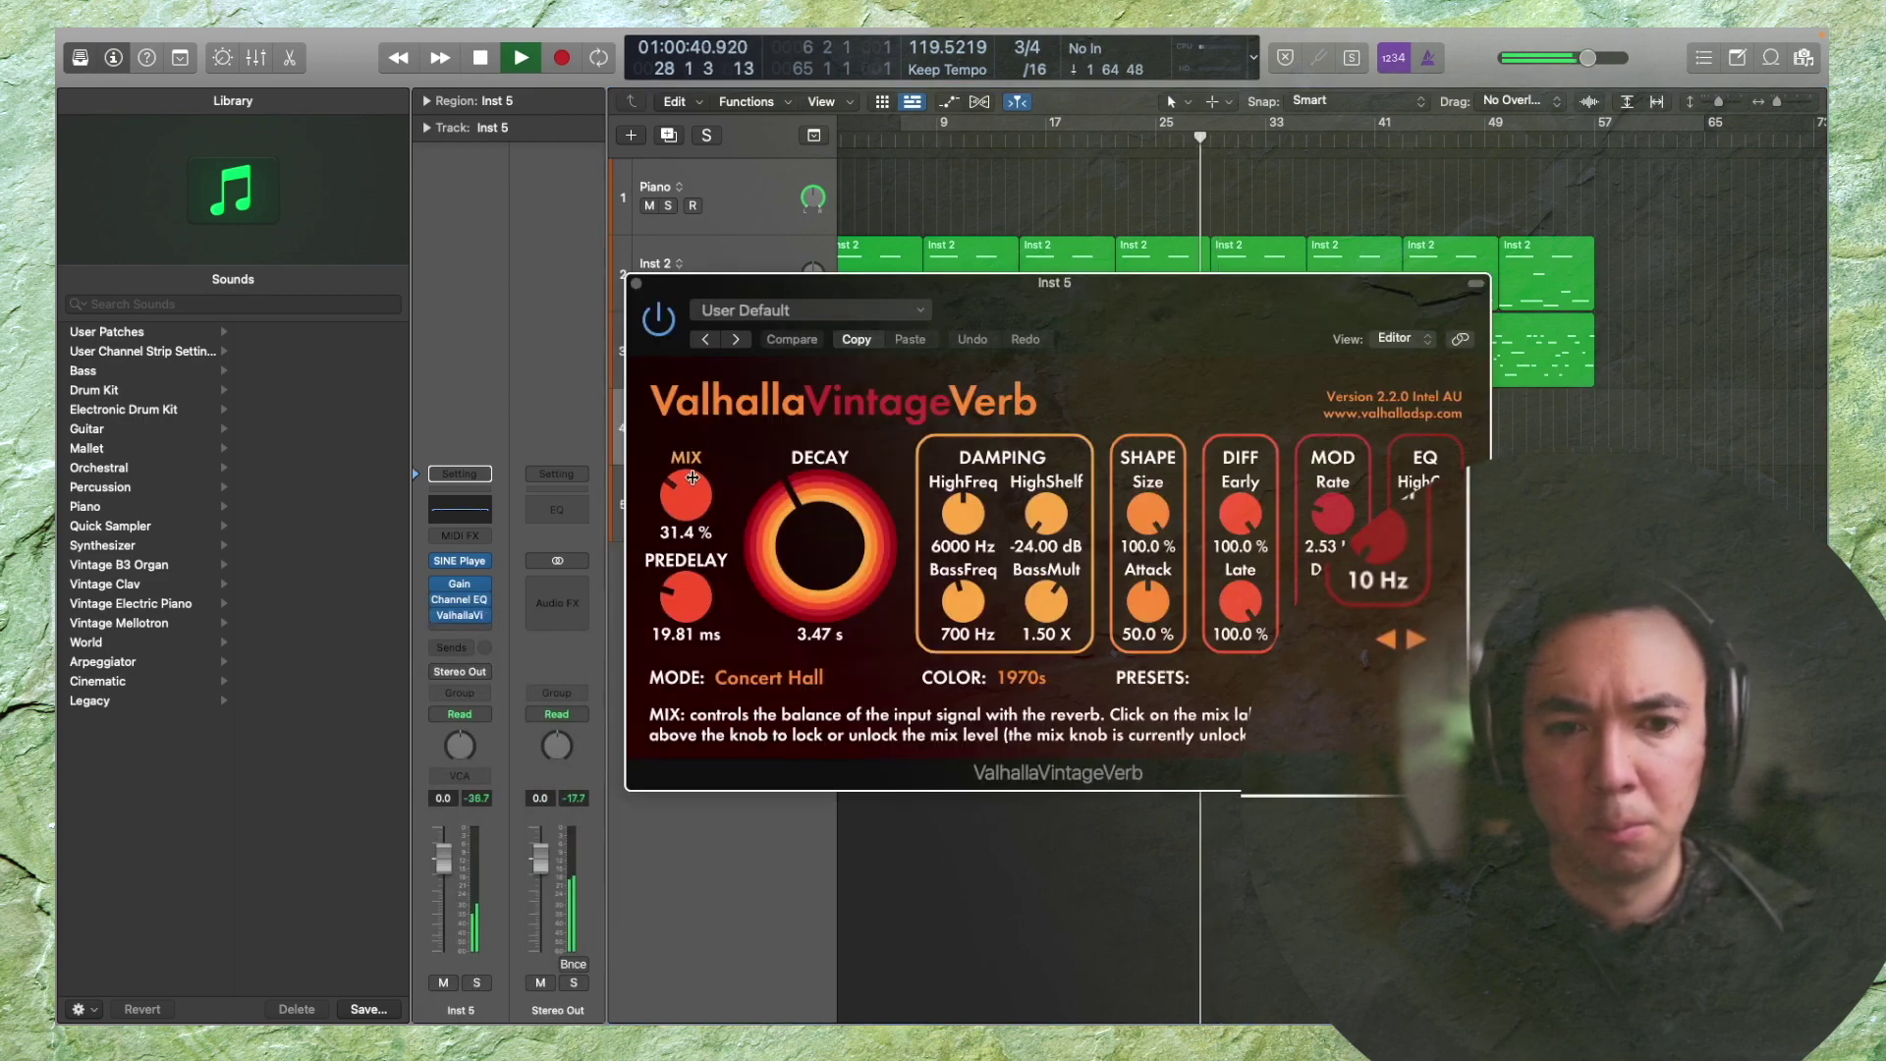
left_click_drag(685, 499, 688, 471)
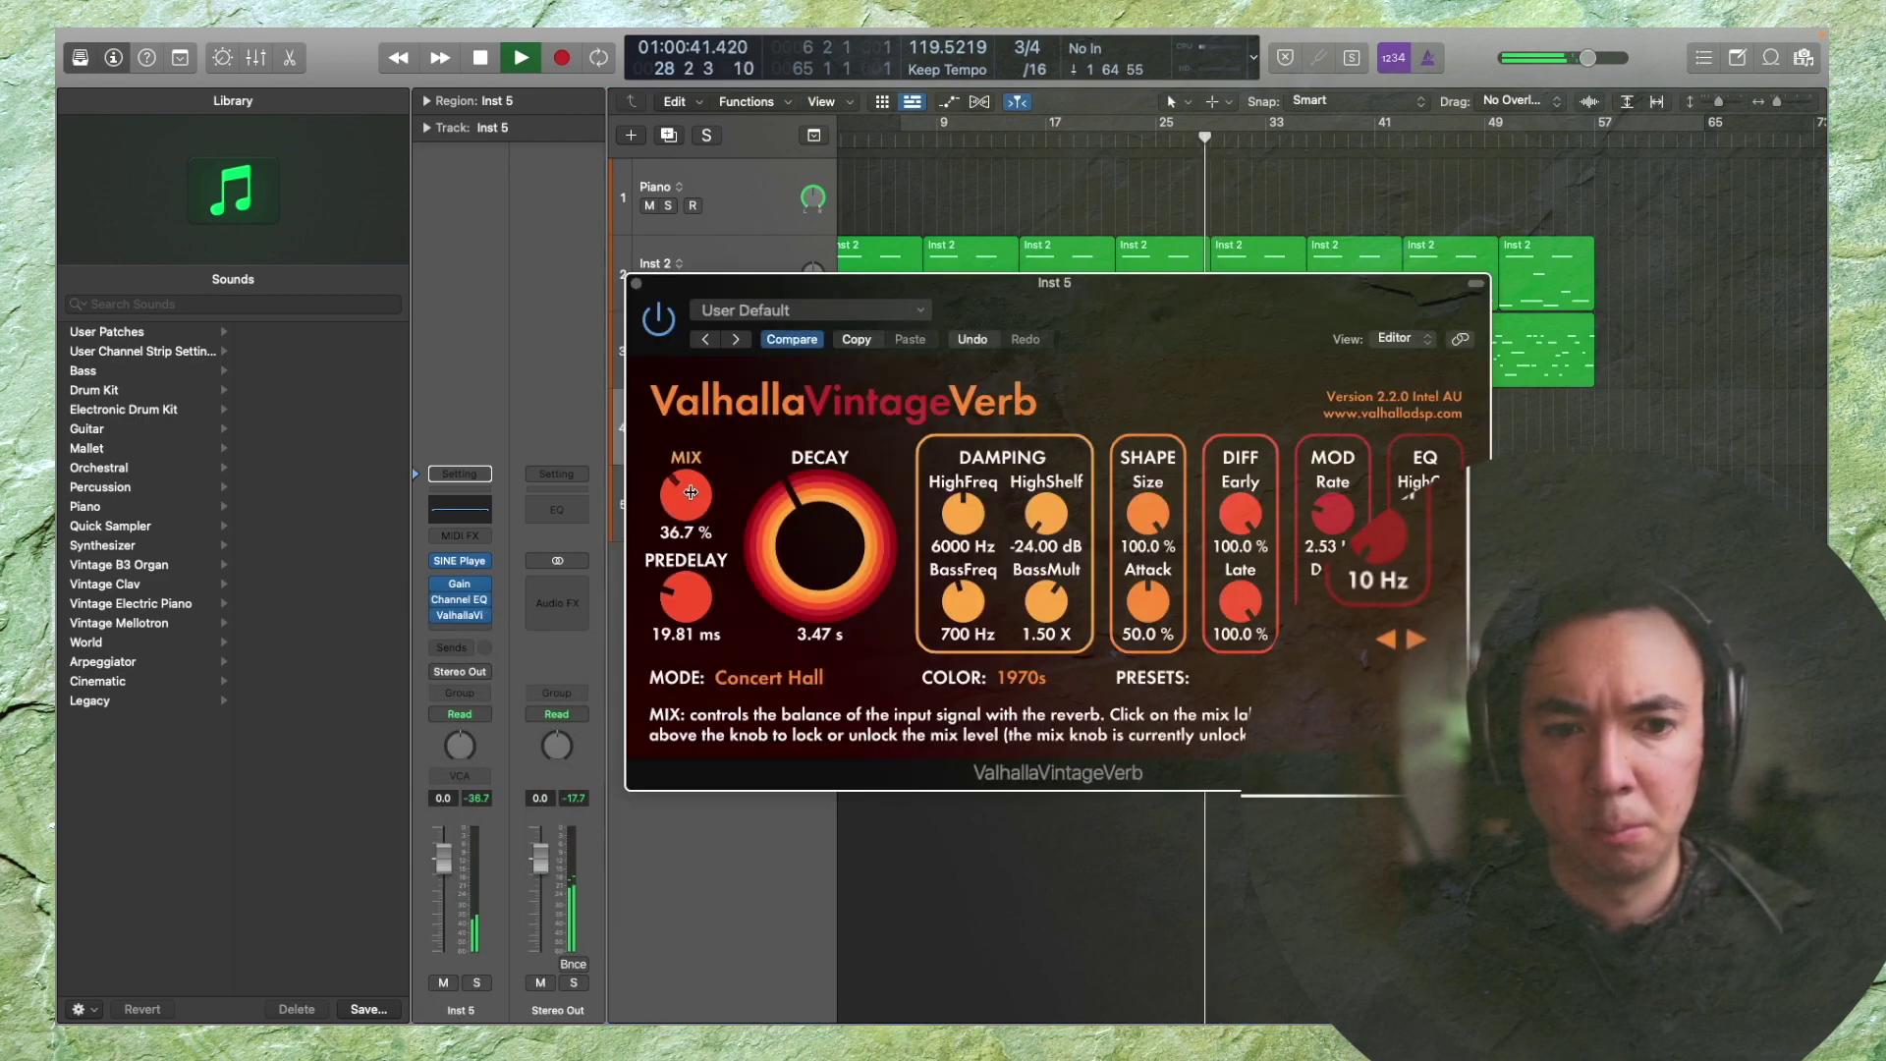
left_click_drag(823, 539, 828, 485)
left_click(637, 283)
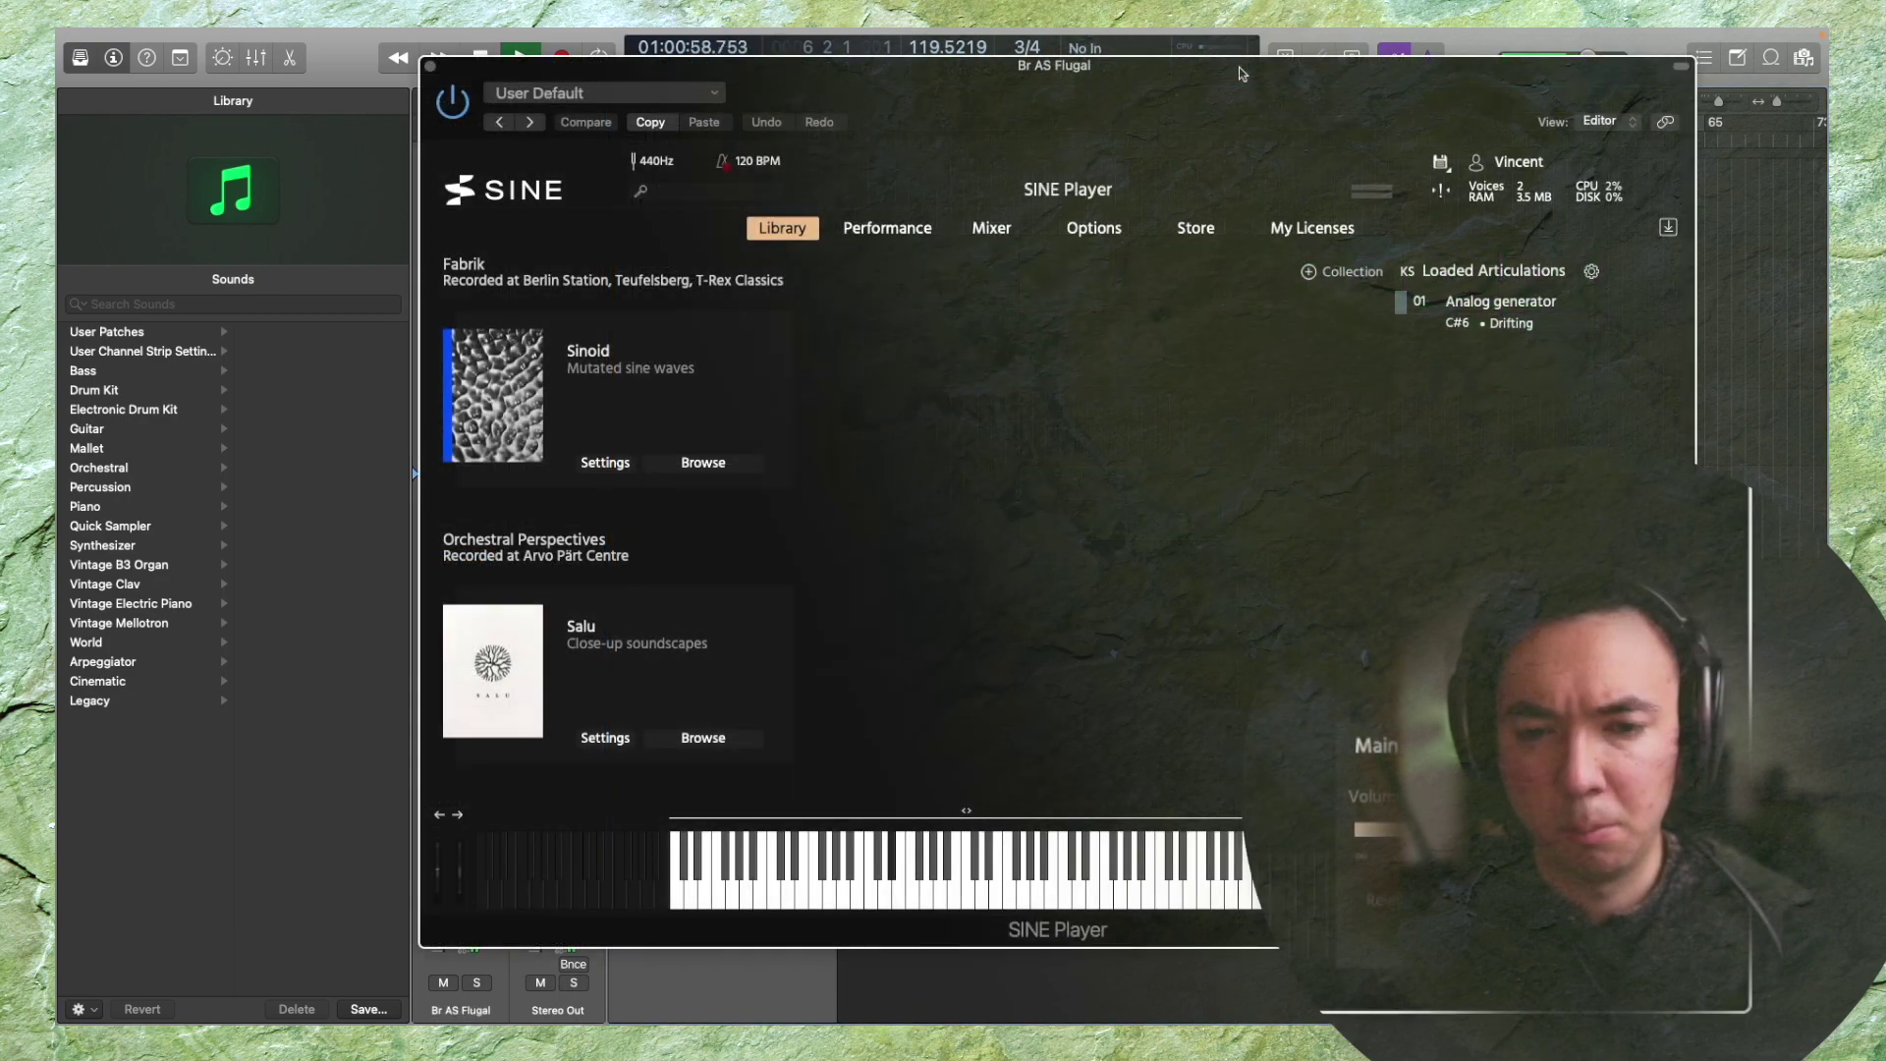
Rehearse with the Analog generator's Drifting sound on track 5, and capture a phrase spanning about bars 29 to 33
left_click(431, 66)
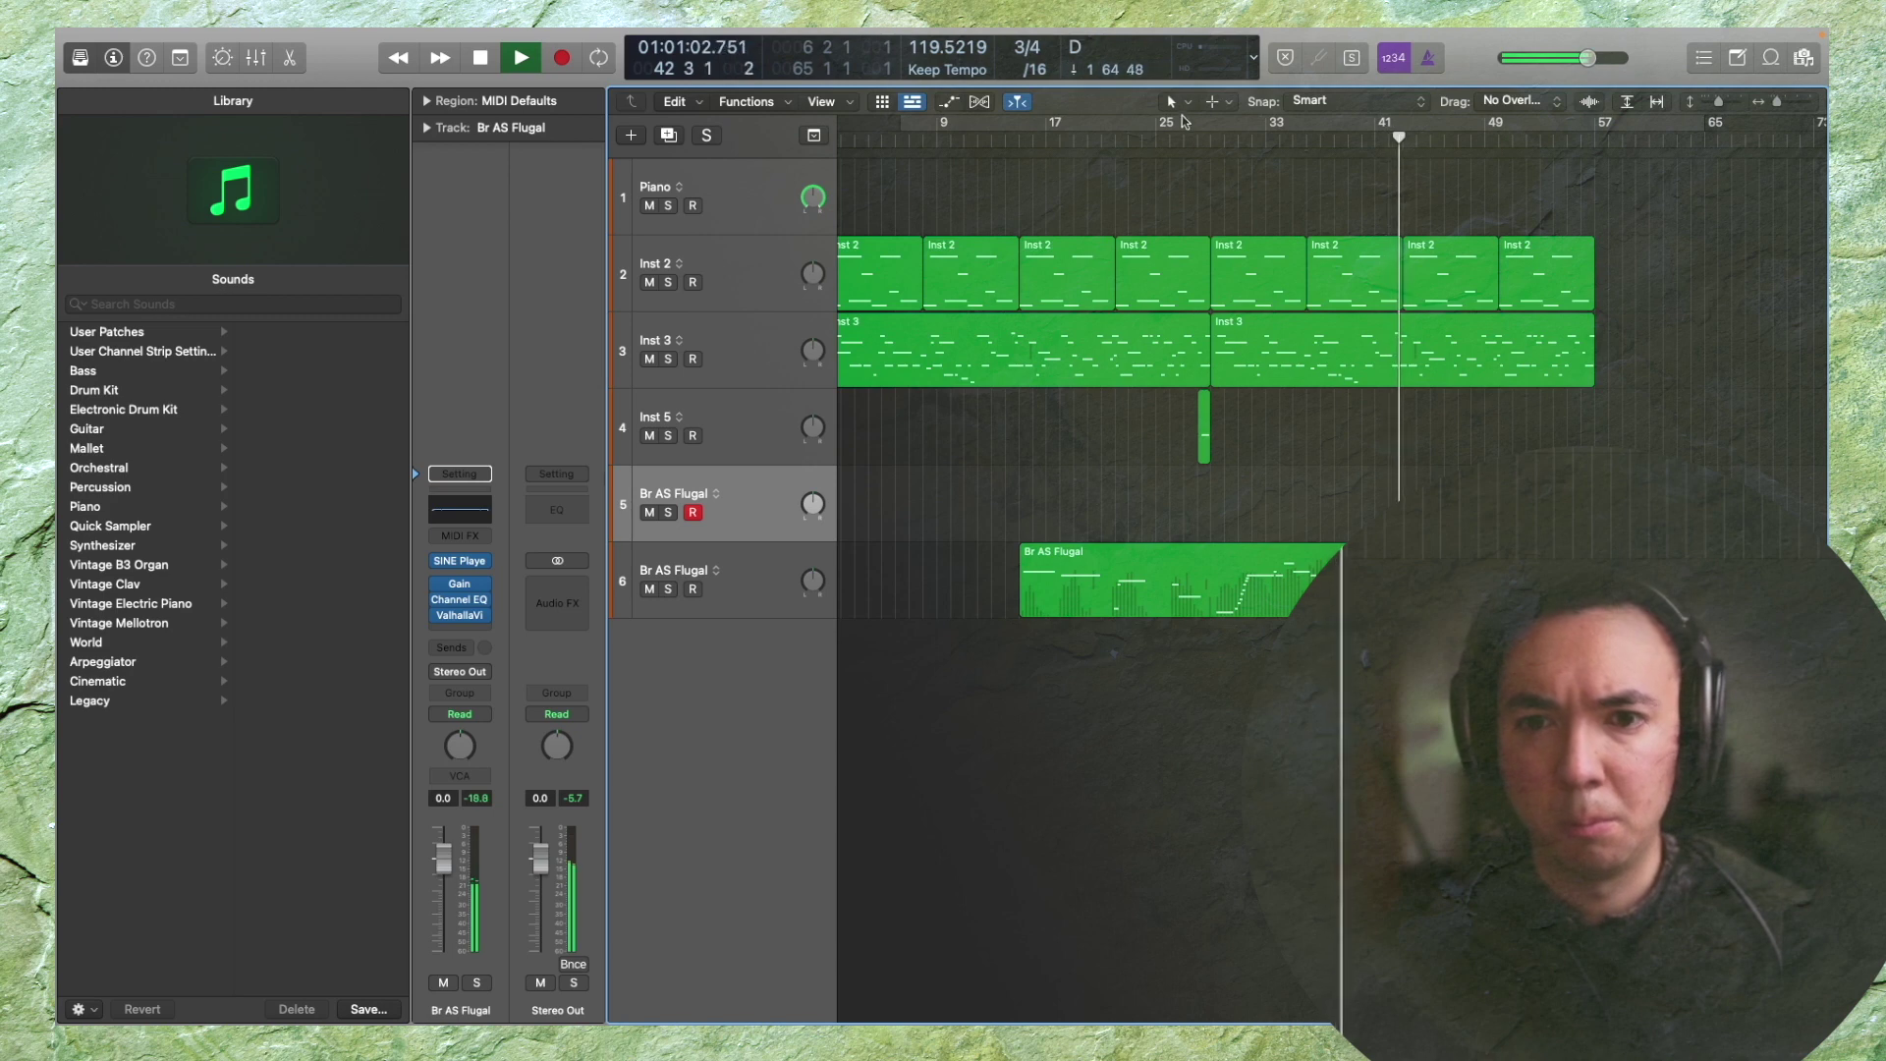
key("space")
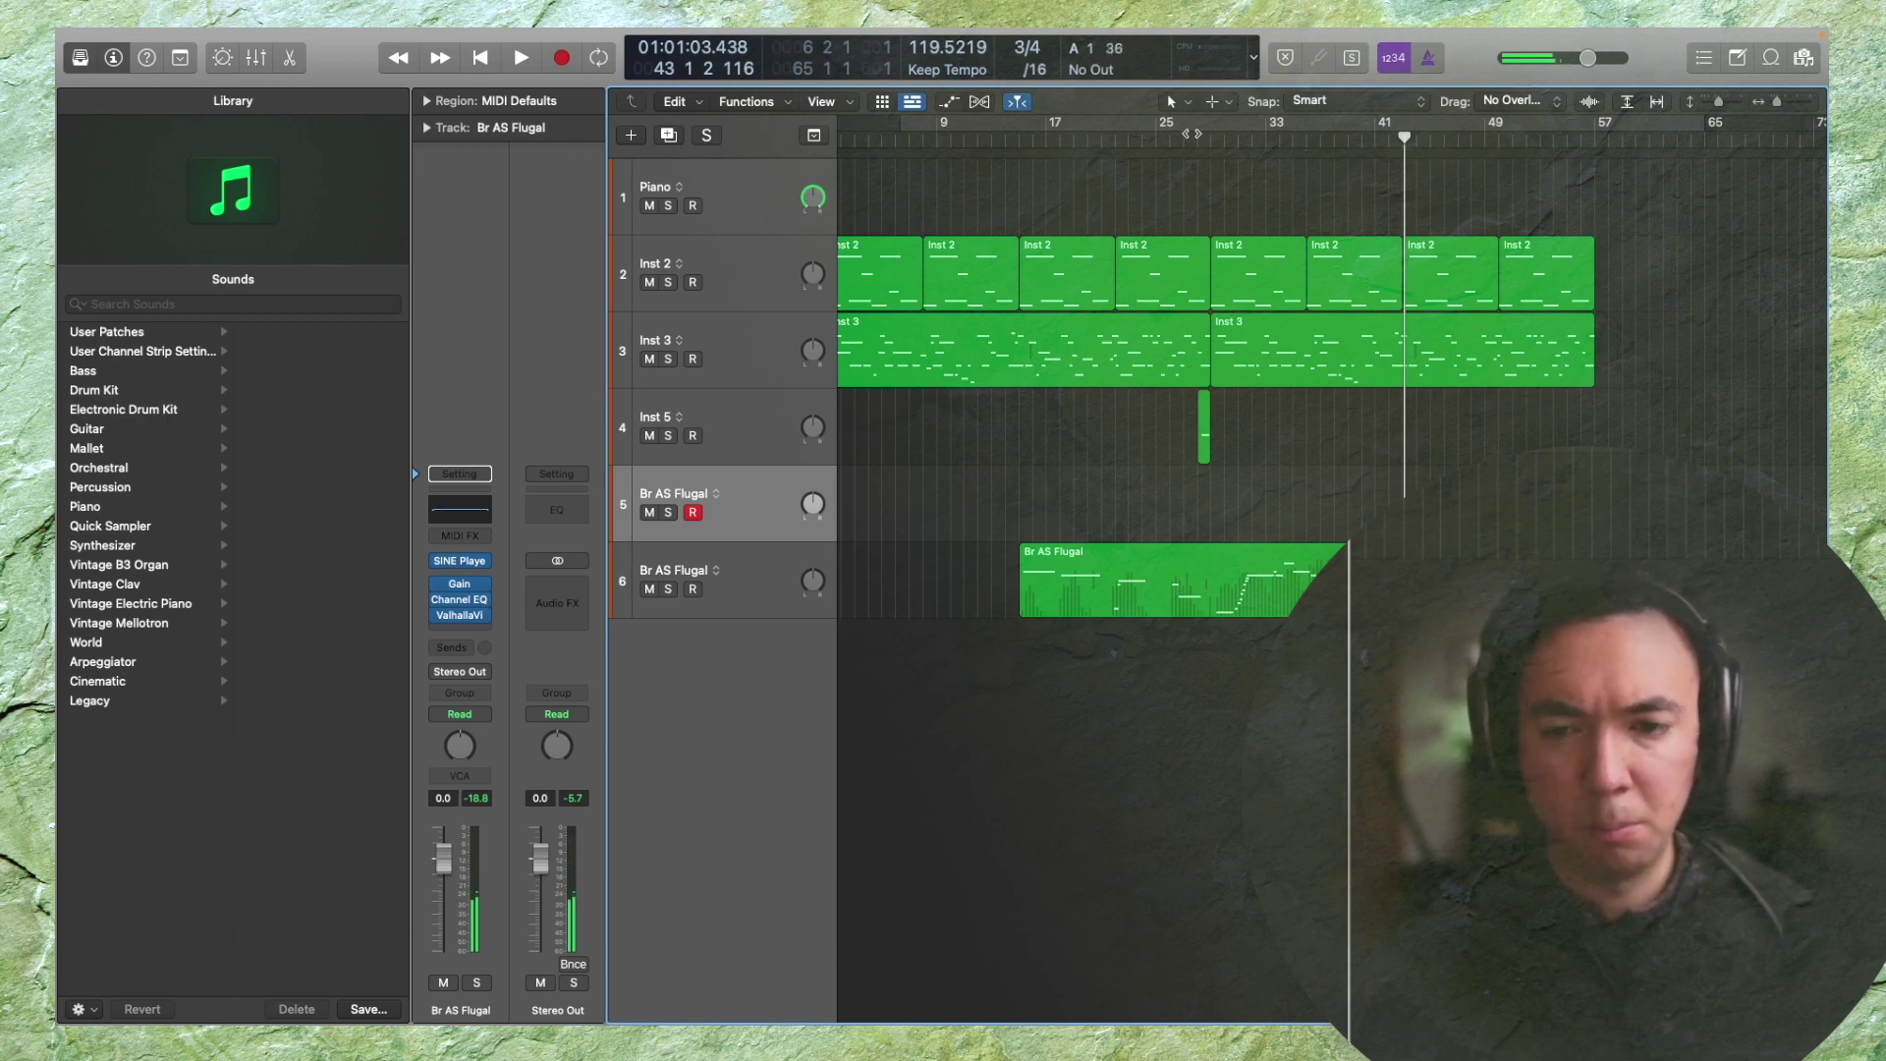
key("comma")
key("comma")
key("comma")
key("comma")
key("comma")
key("comma")
key("comma")
key("comma")
key("comma")
key("comma")
key("comma")
key("comma")
key("comma")
key("comma")
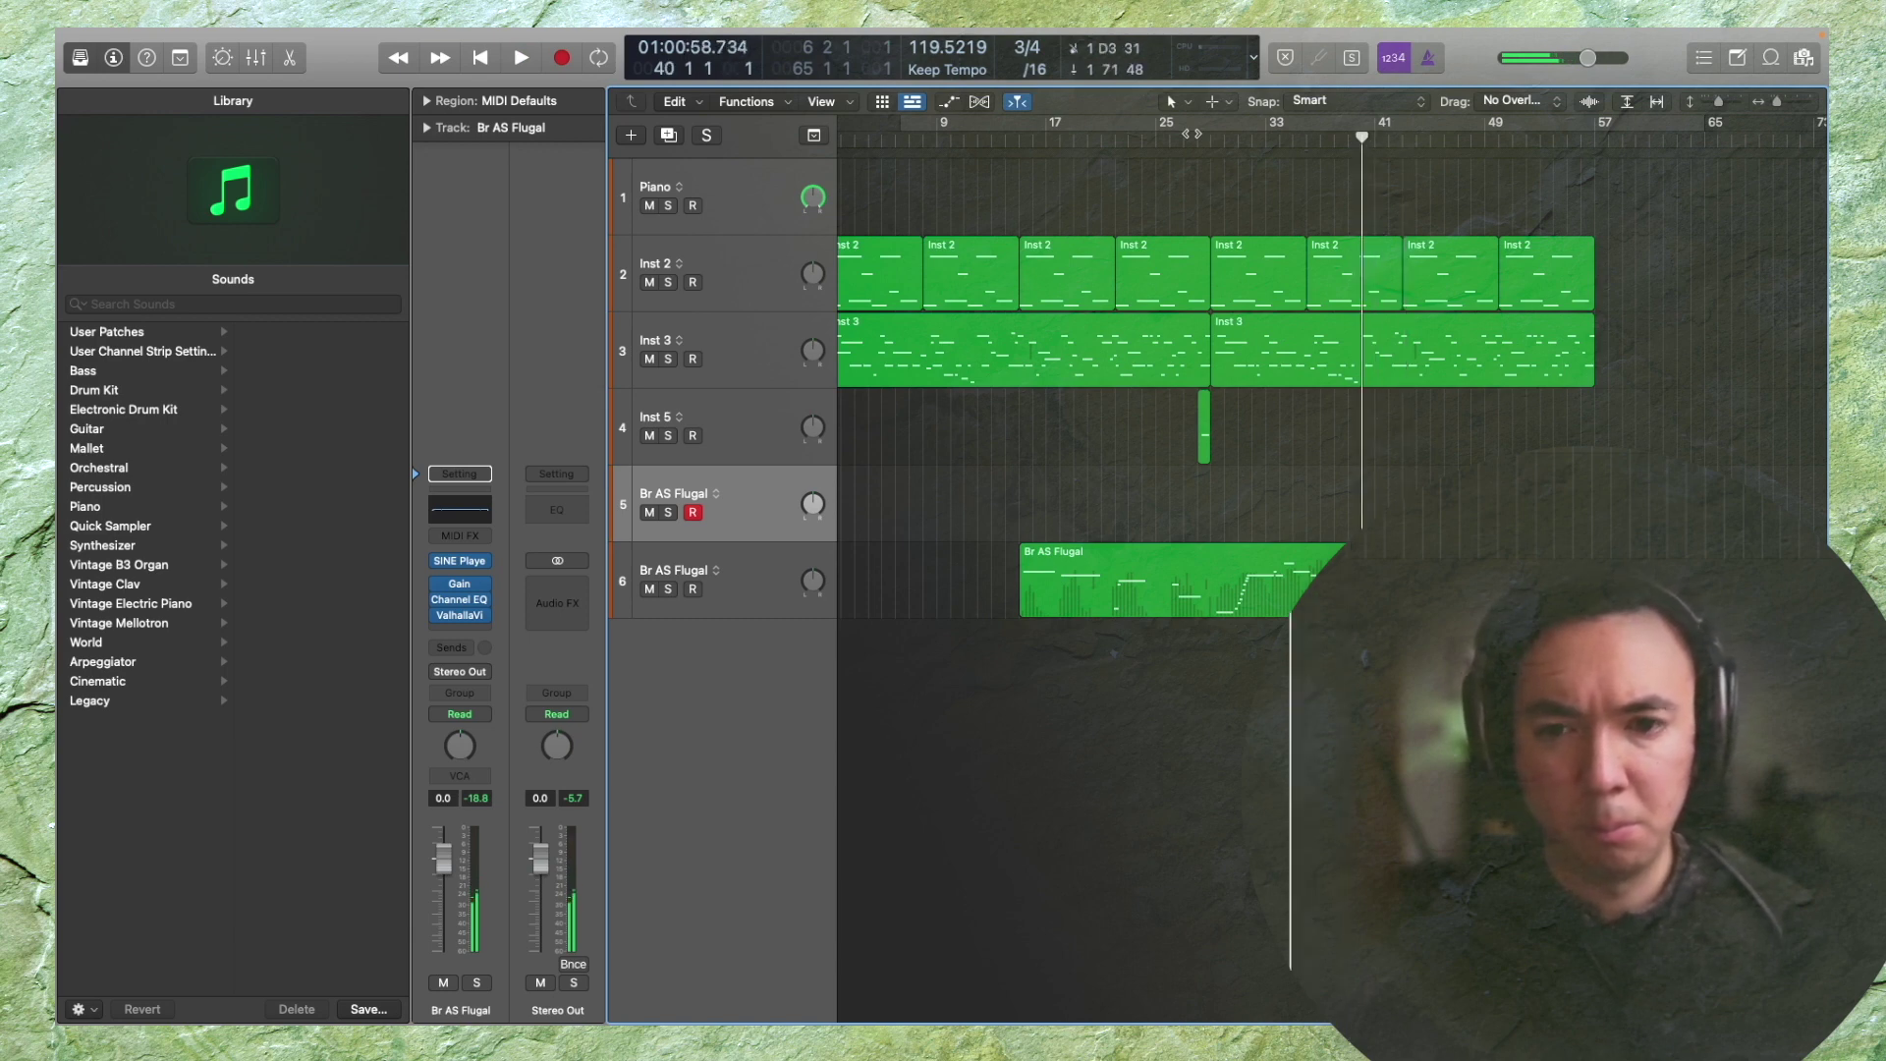
key("space")
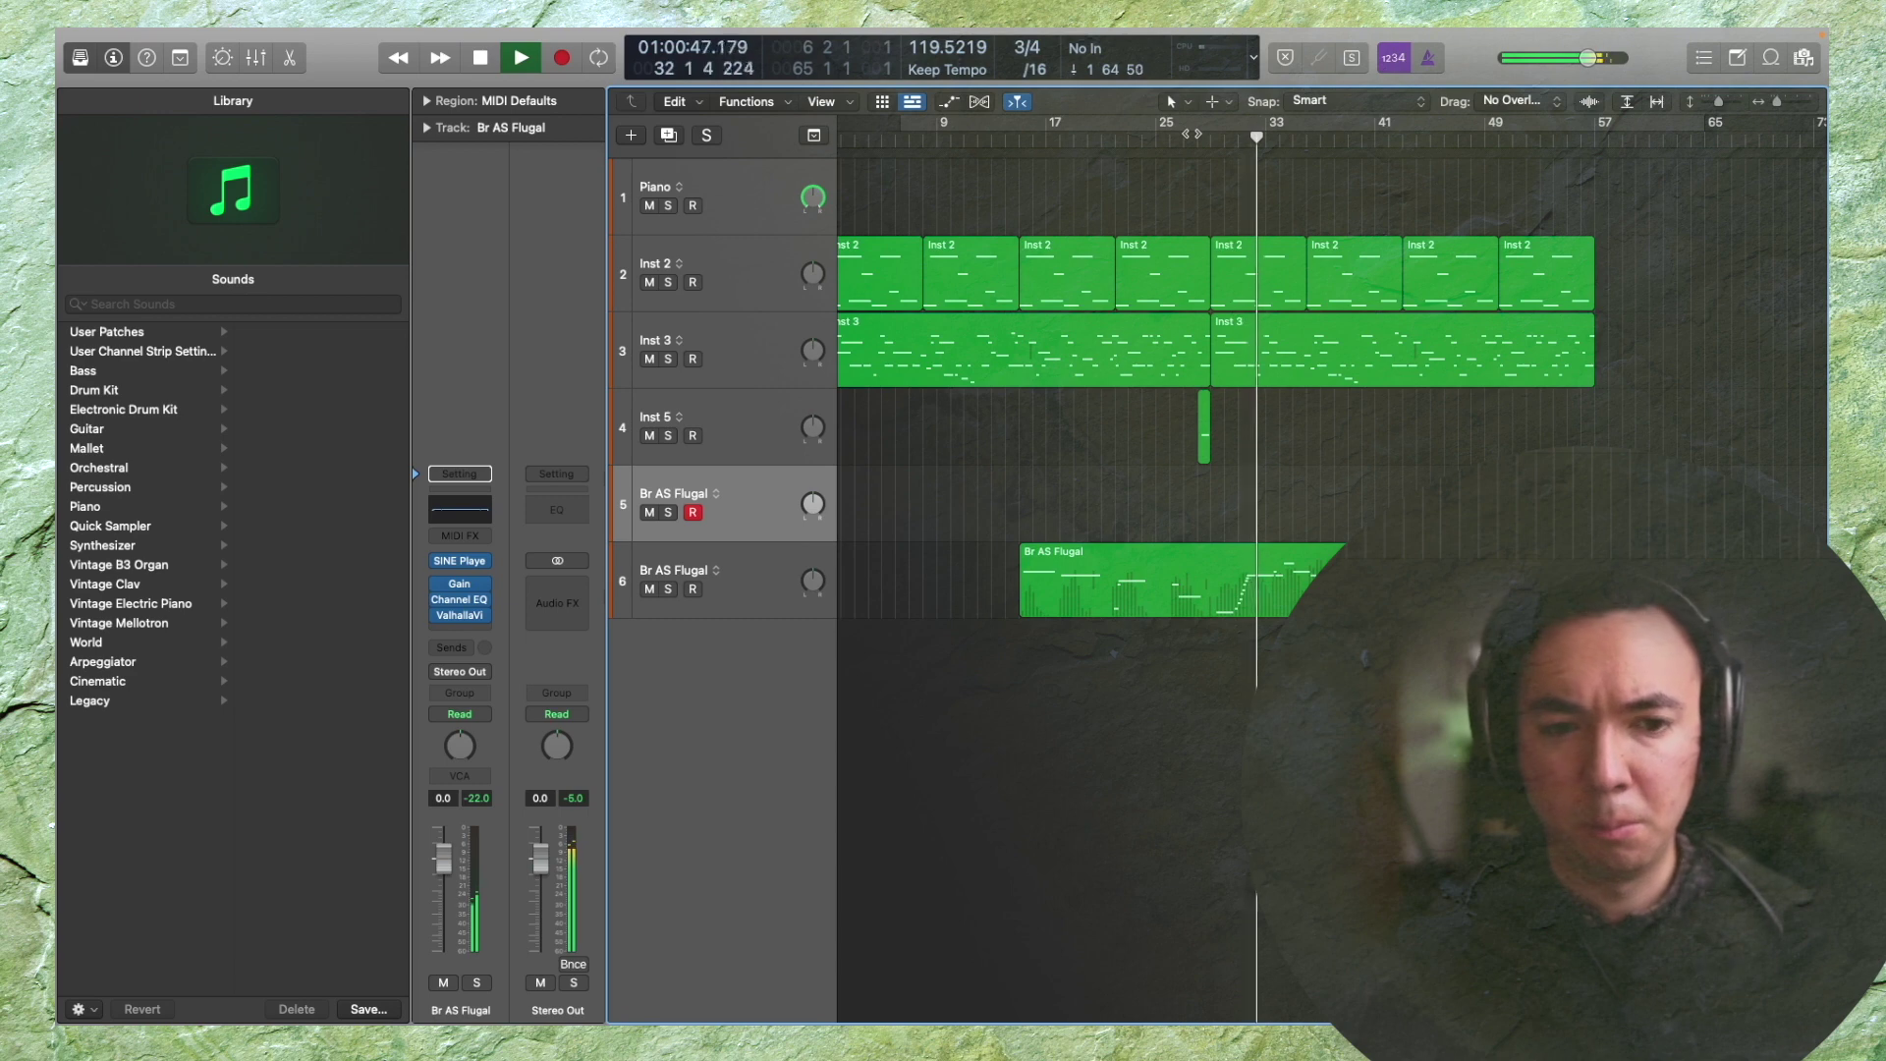
key("shift+r")
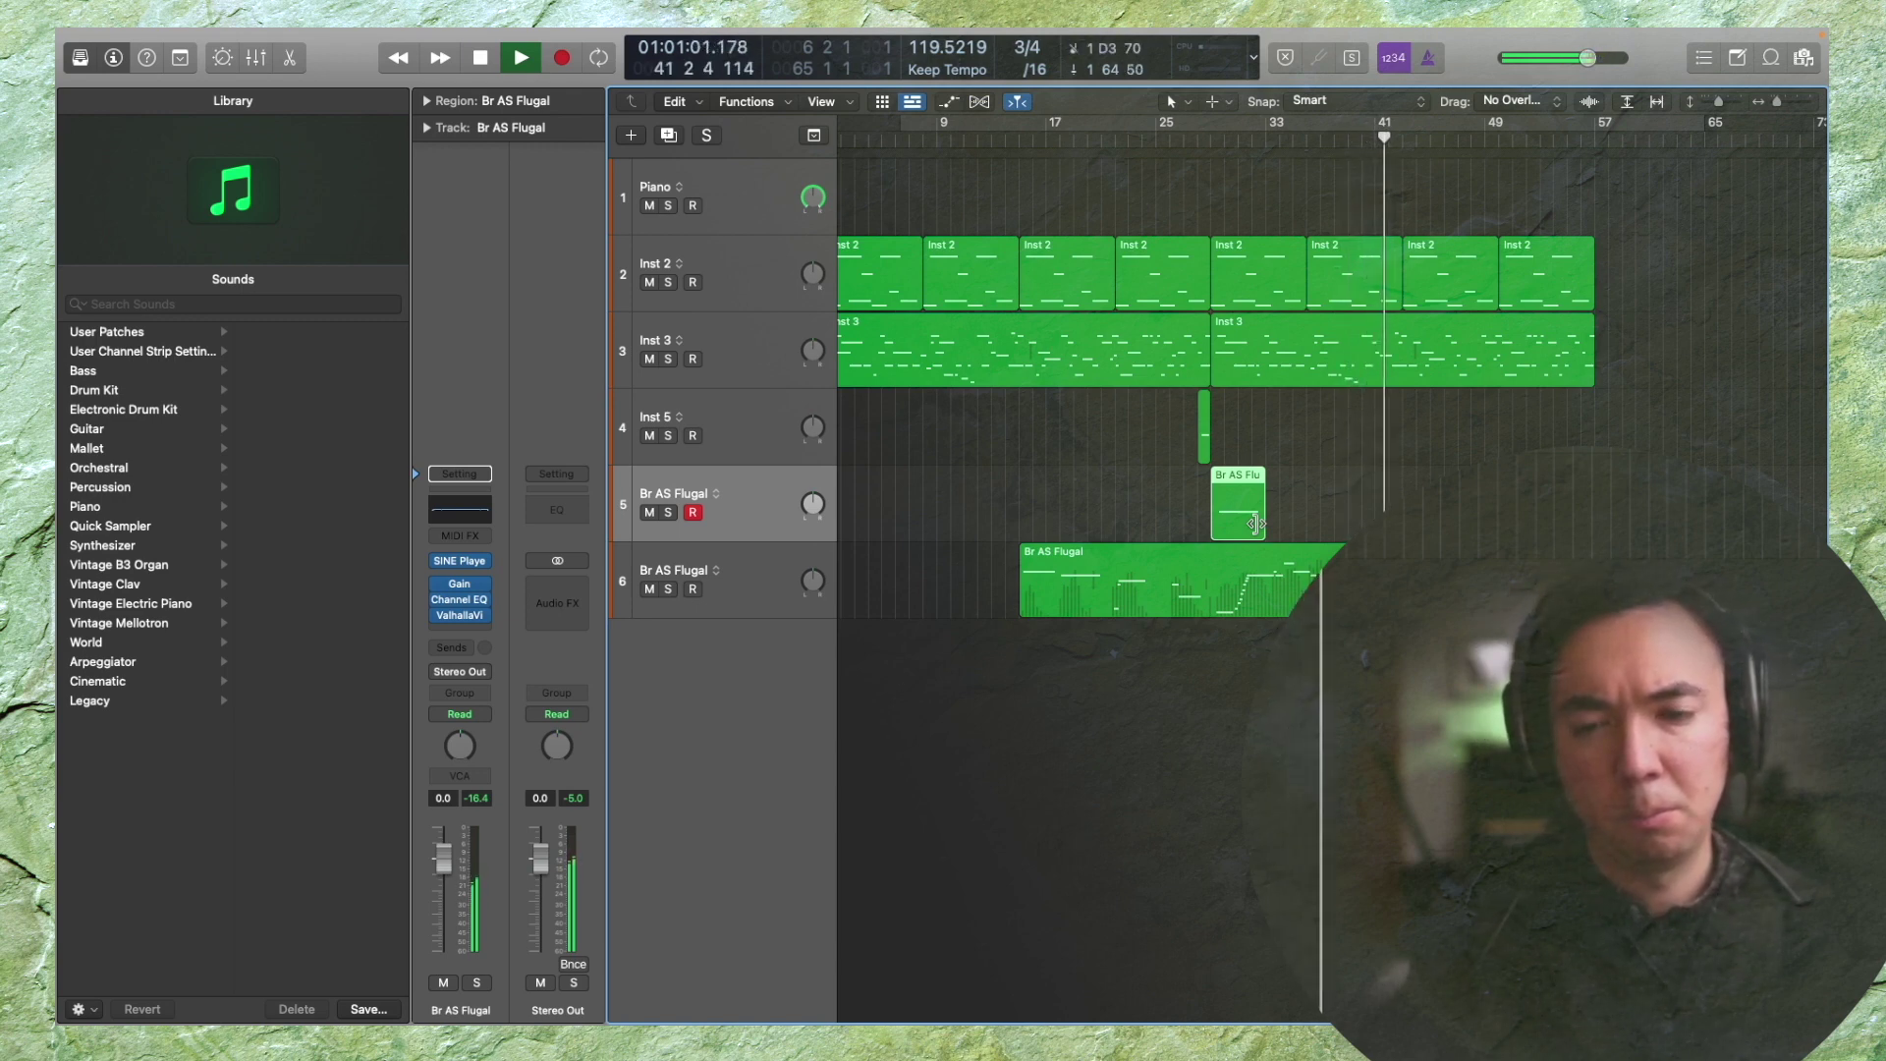
Capture more performed notes on track 5, delete the region around bars 35 to 39, and replay from about bar 37
key("shift+r")
double_click(1351, 515)
left_click(1326, 507)
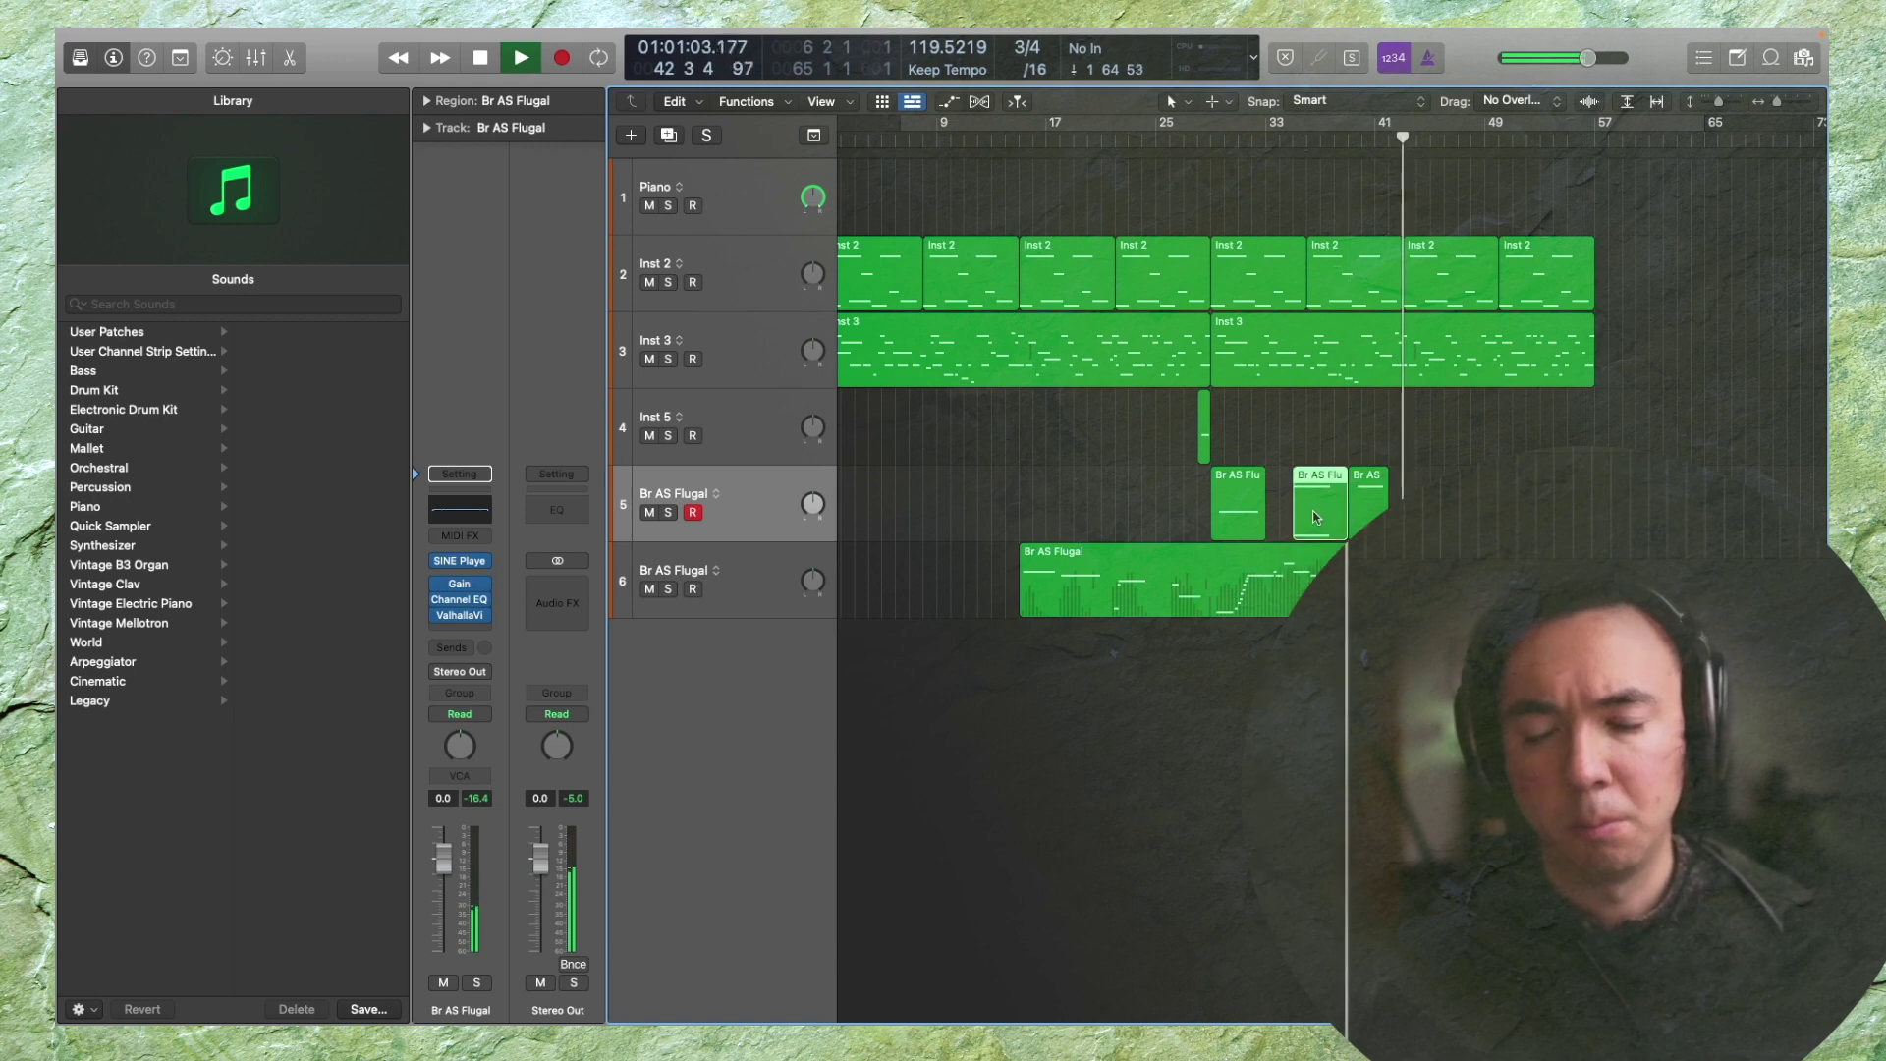
key("BackSpace")
key("space")
left_click(1322, 145)
key("space")
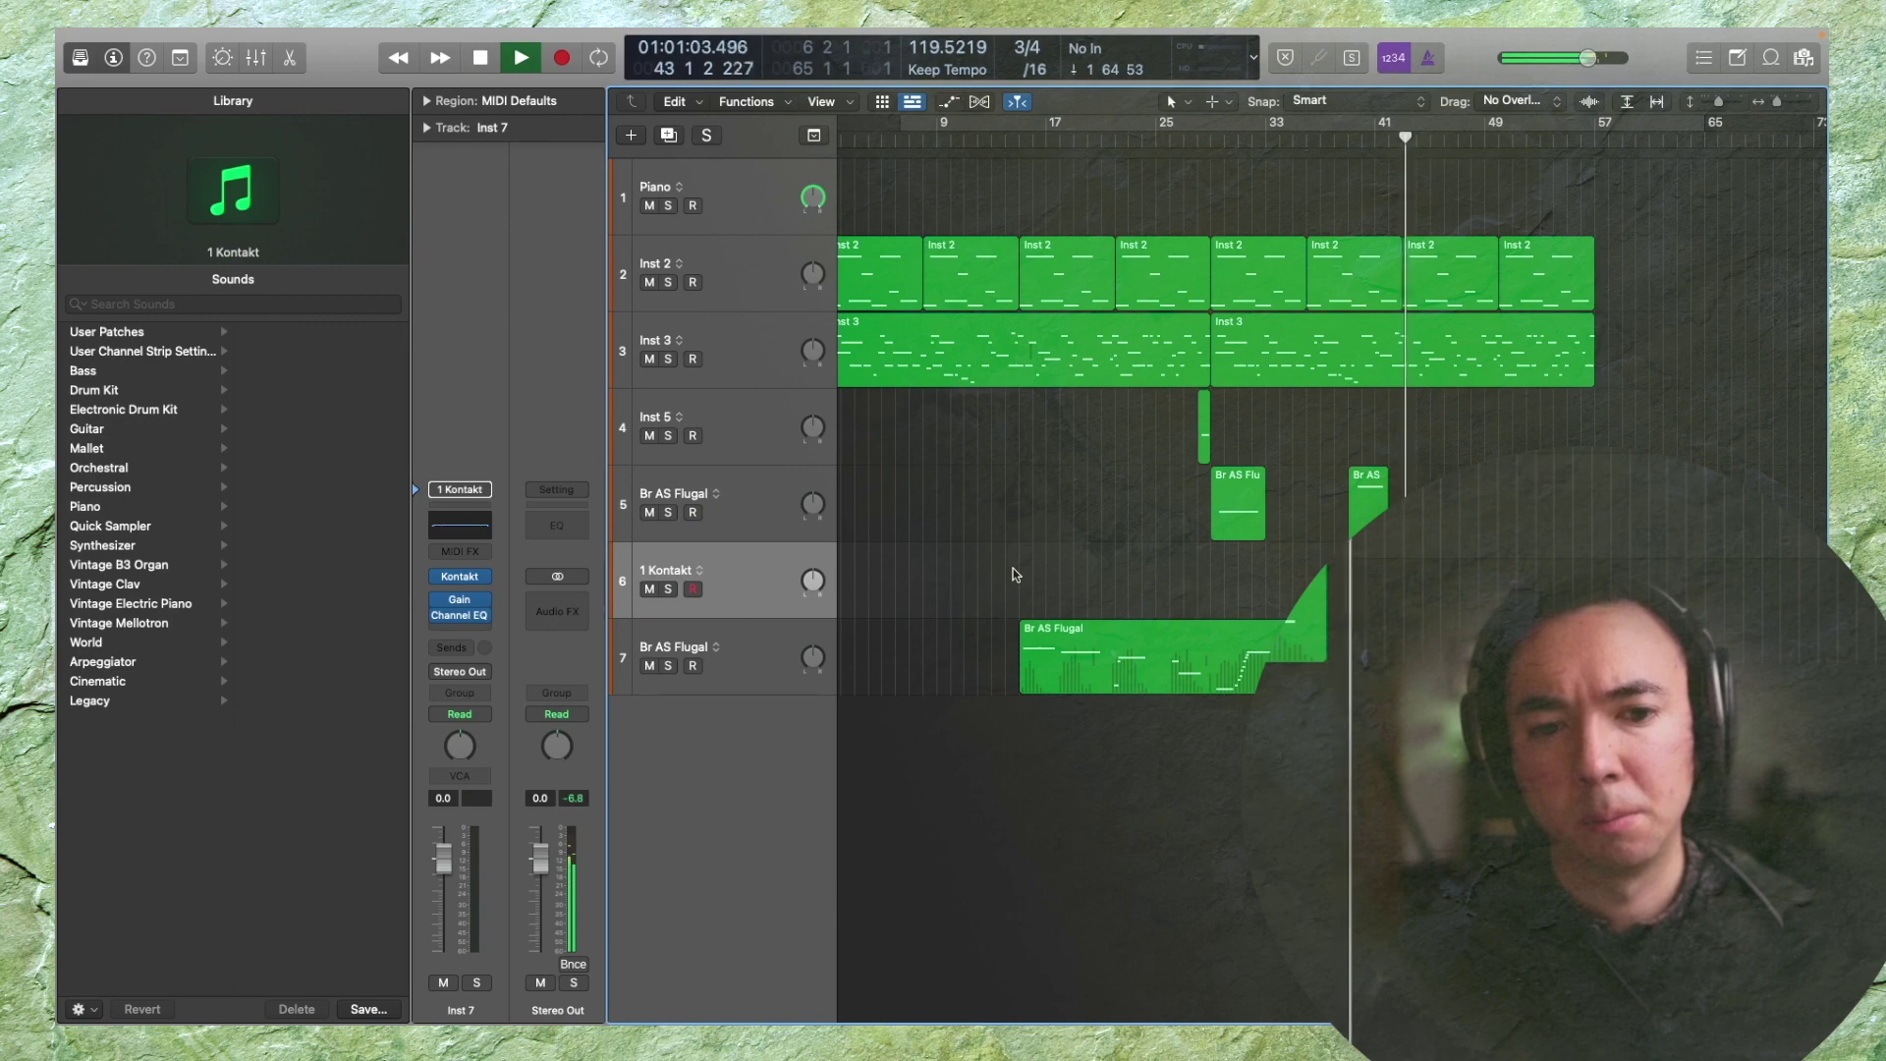
Add an instrument track between the two Br AS Flugal tracks and load the str sw Cello 1 sound on it
key("space")
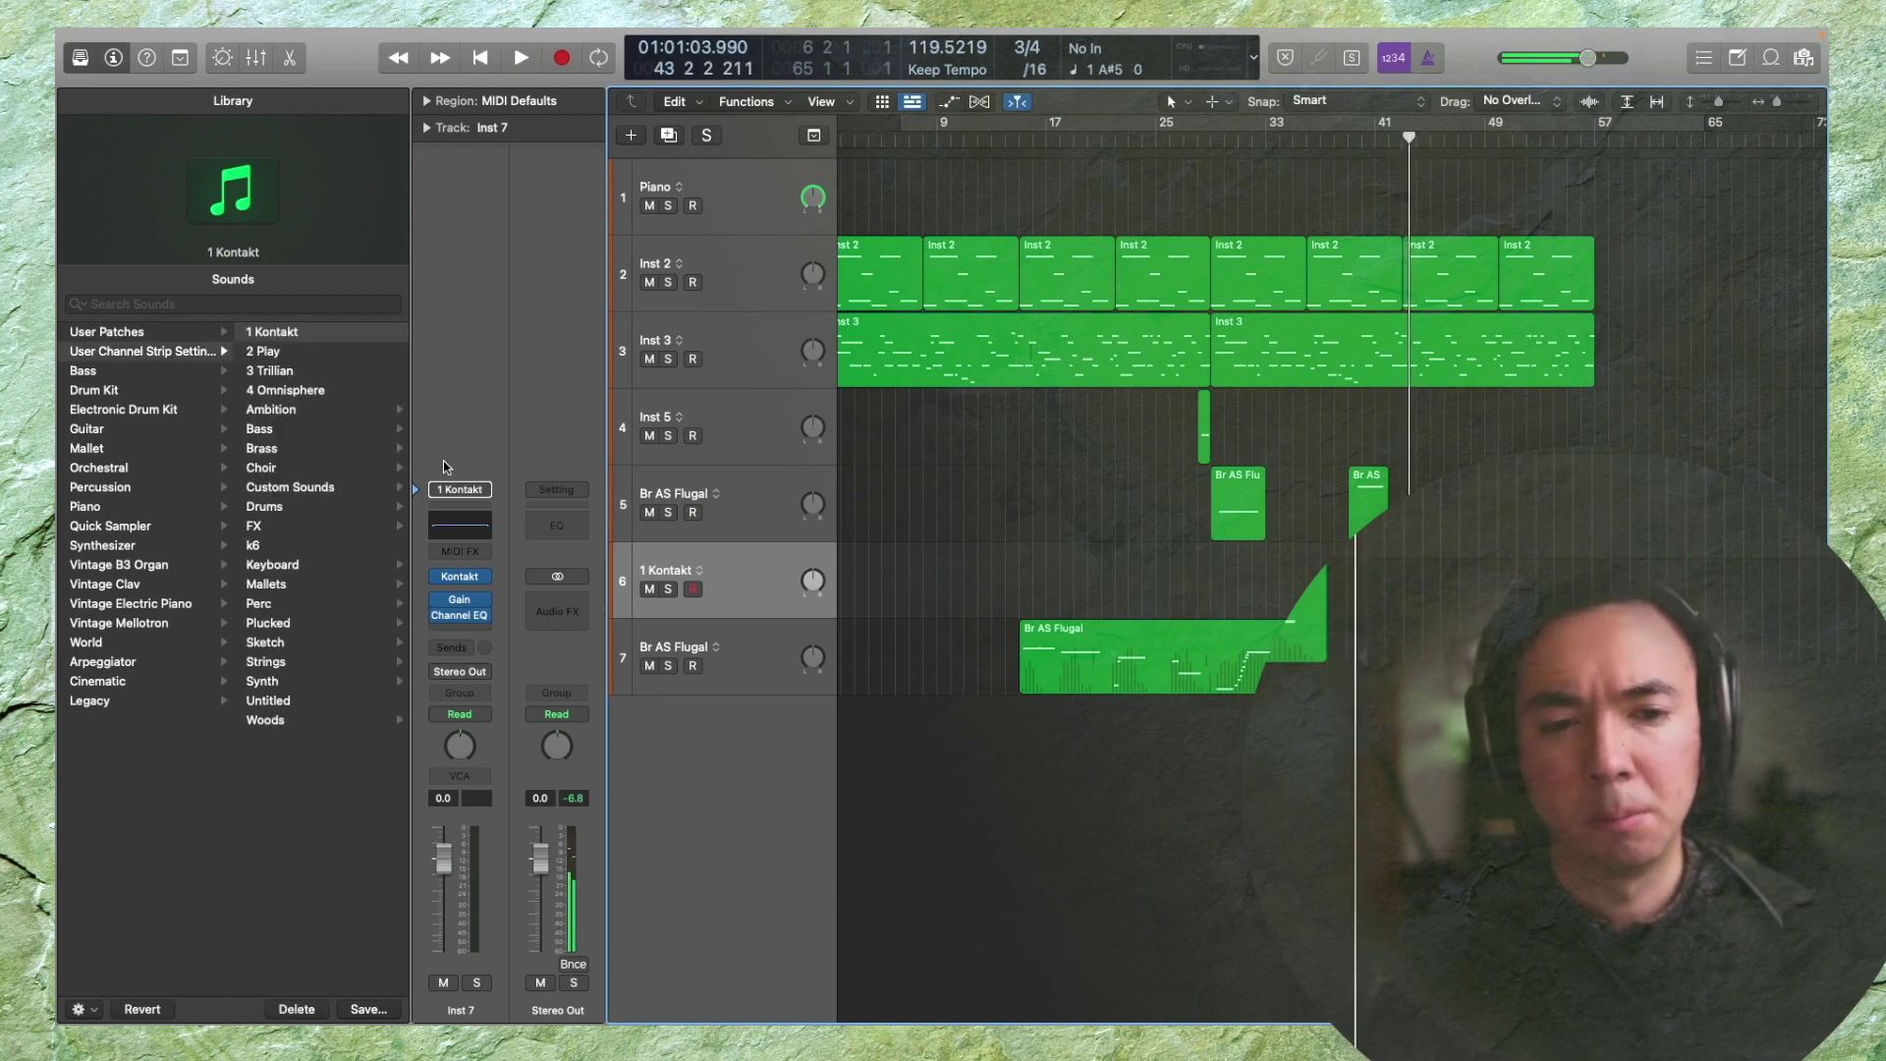
left_click(259, 301)
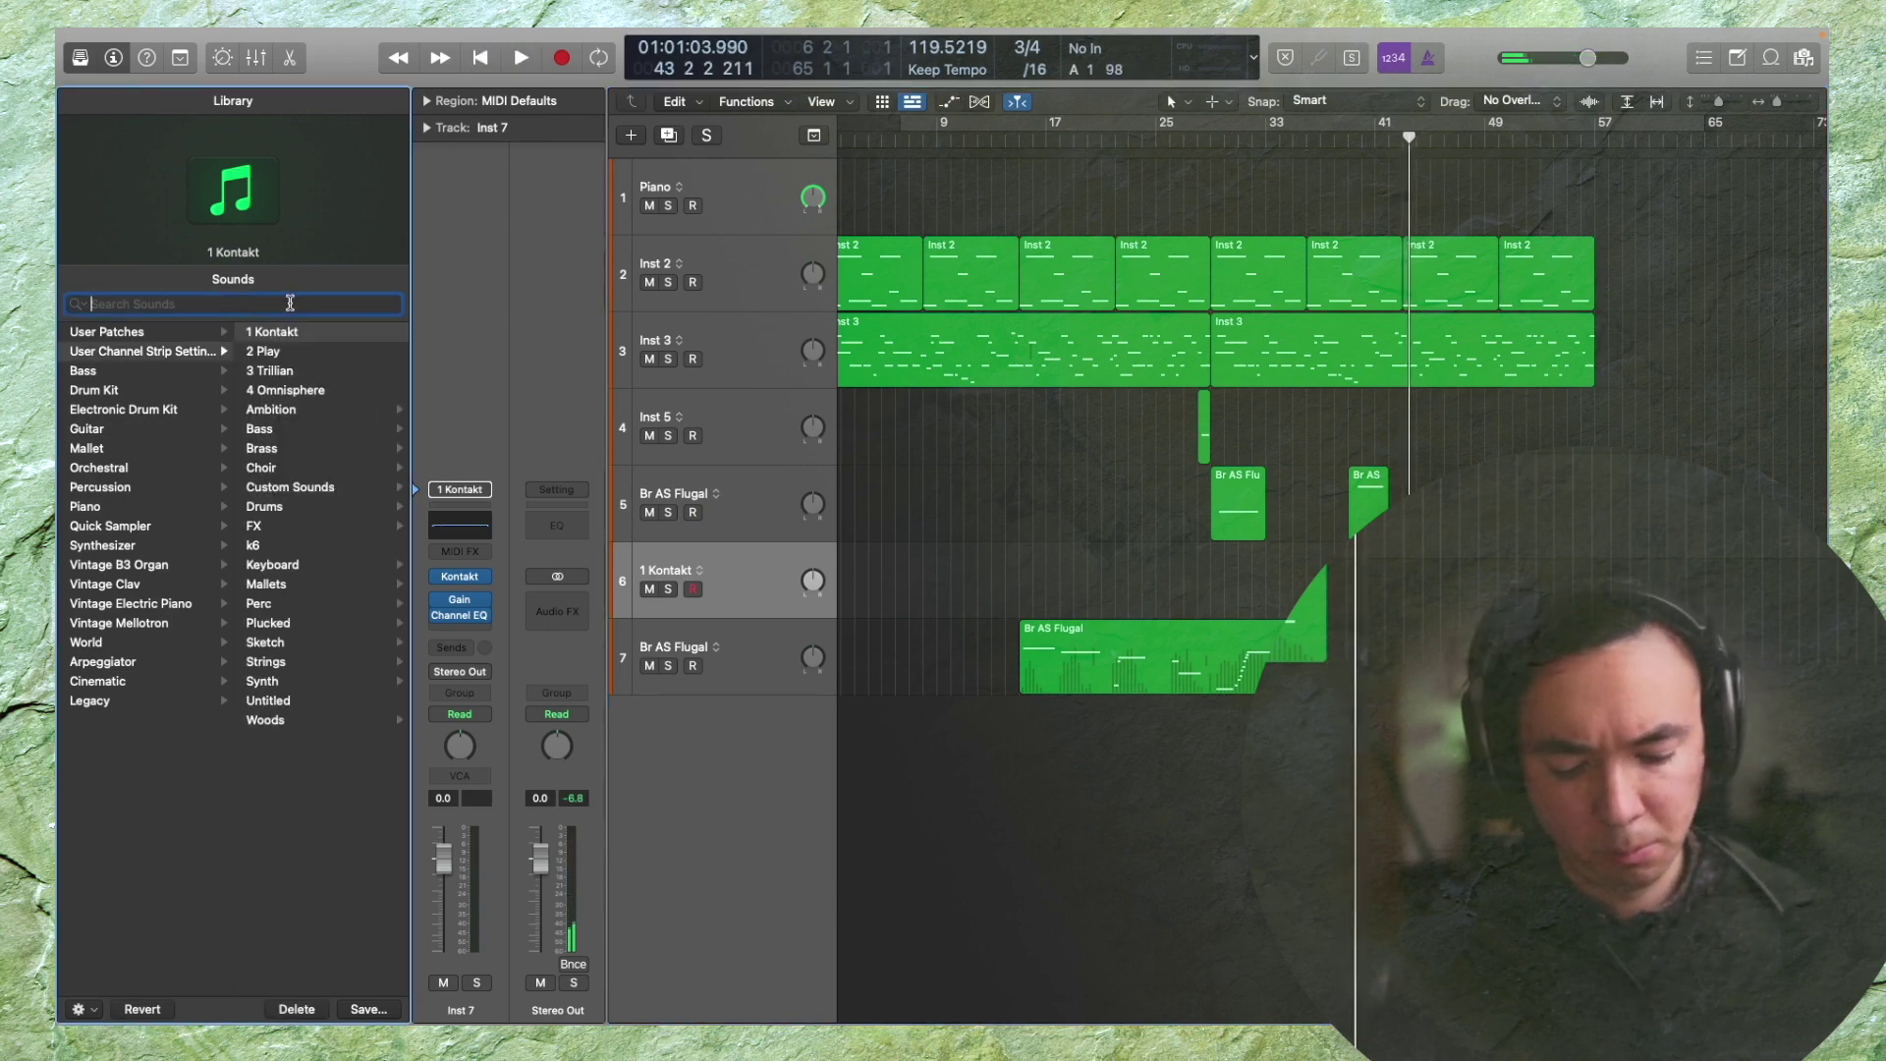
type("str sw c")
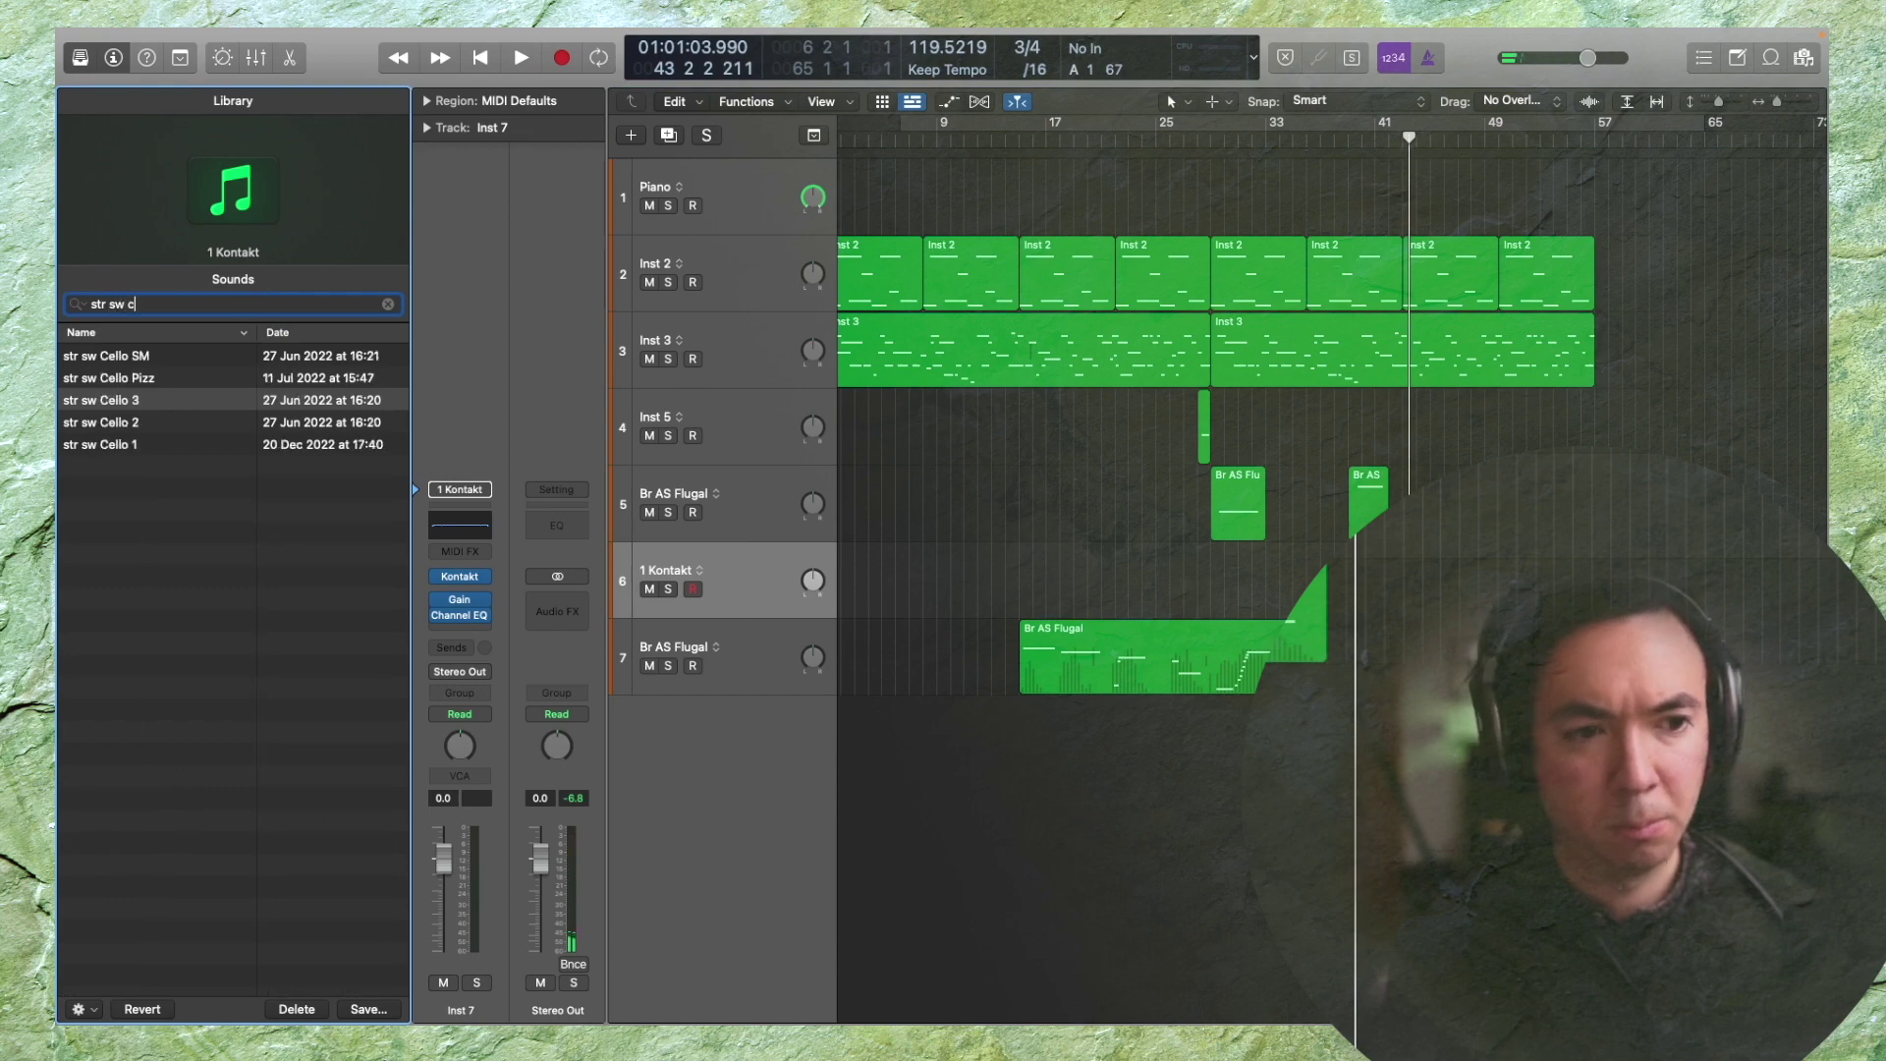
left_click(163, 455)
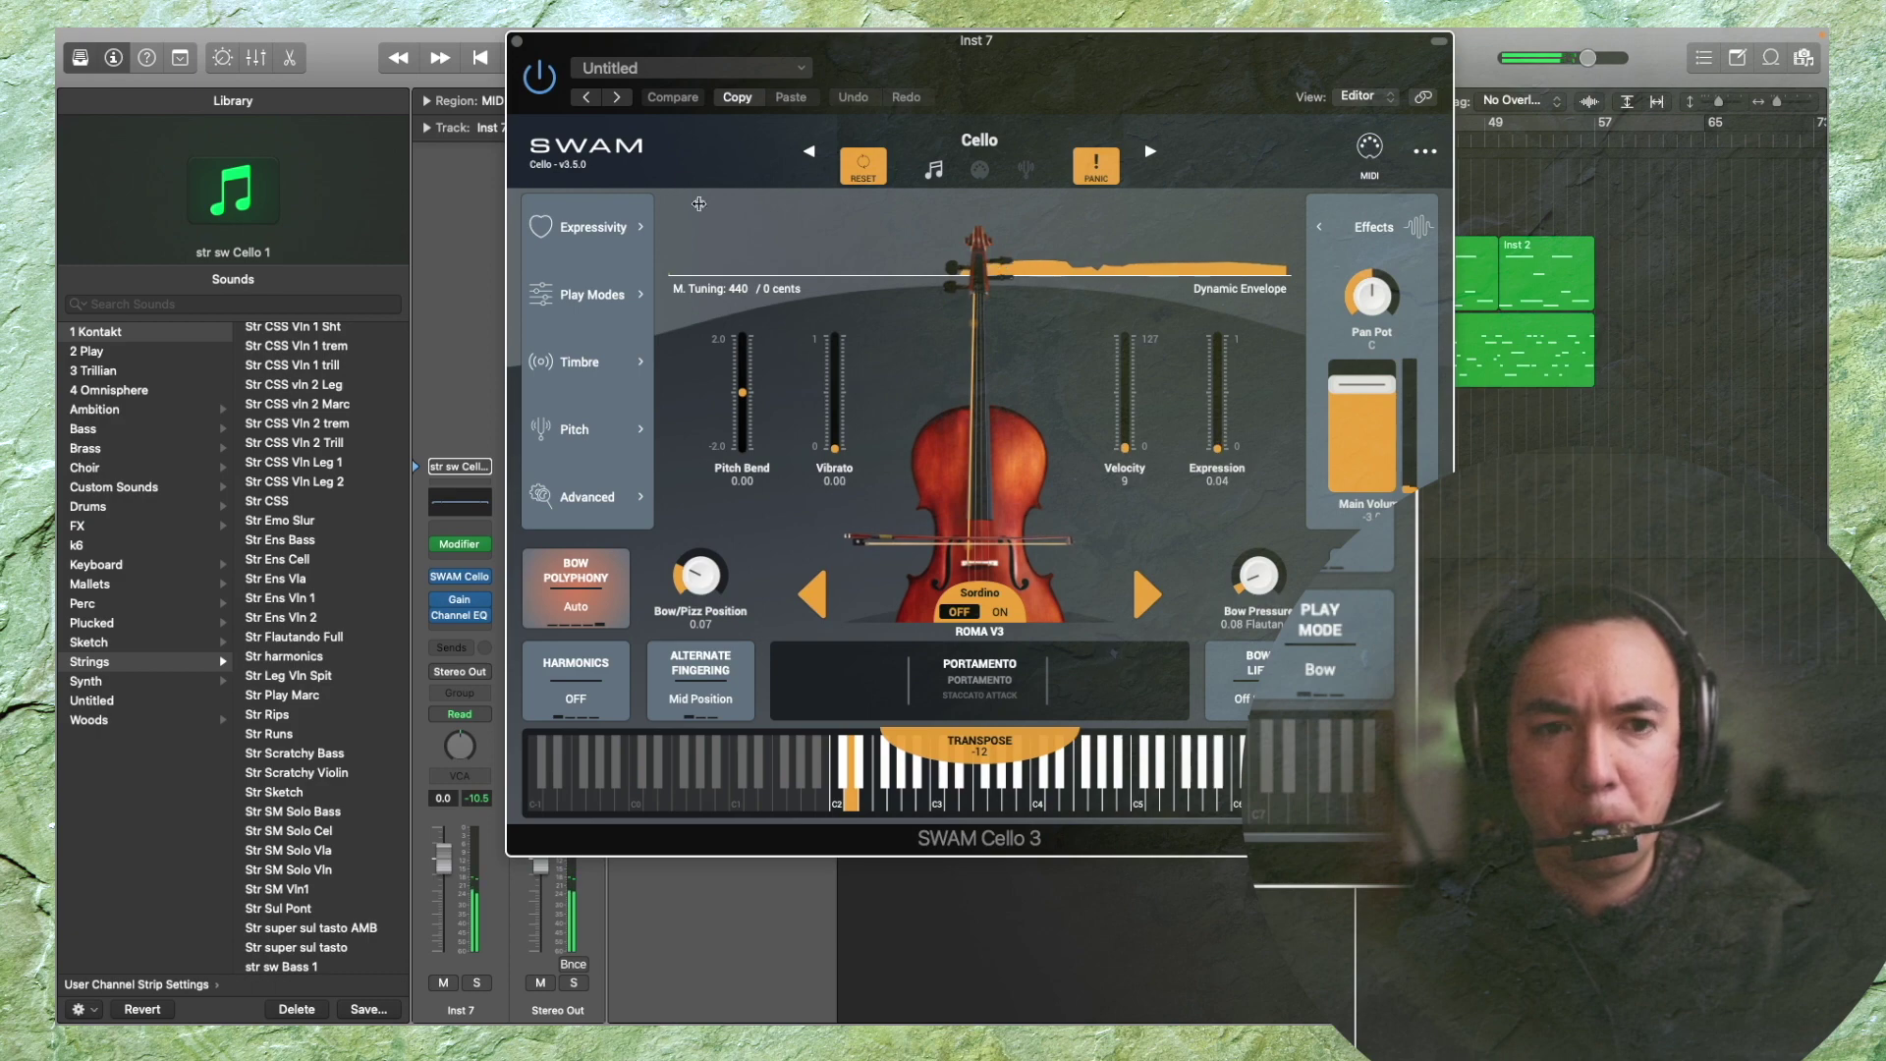
left_click(512, 43)
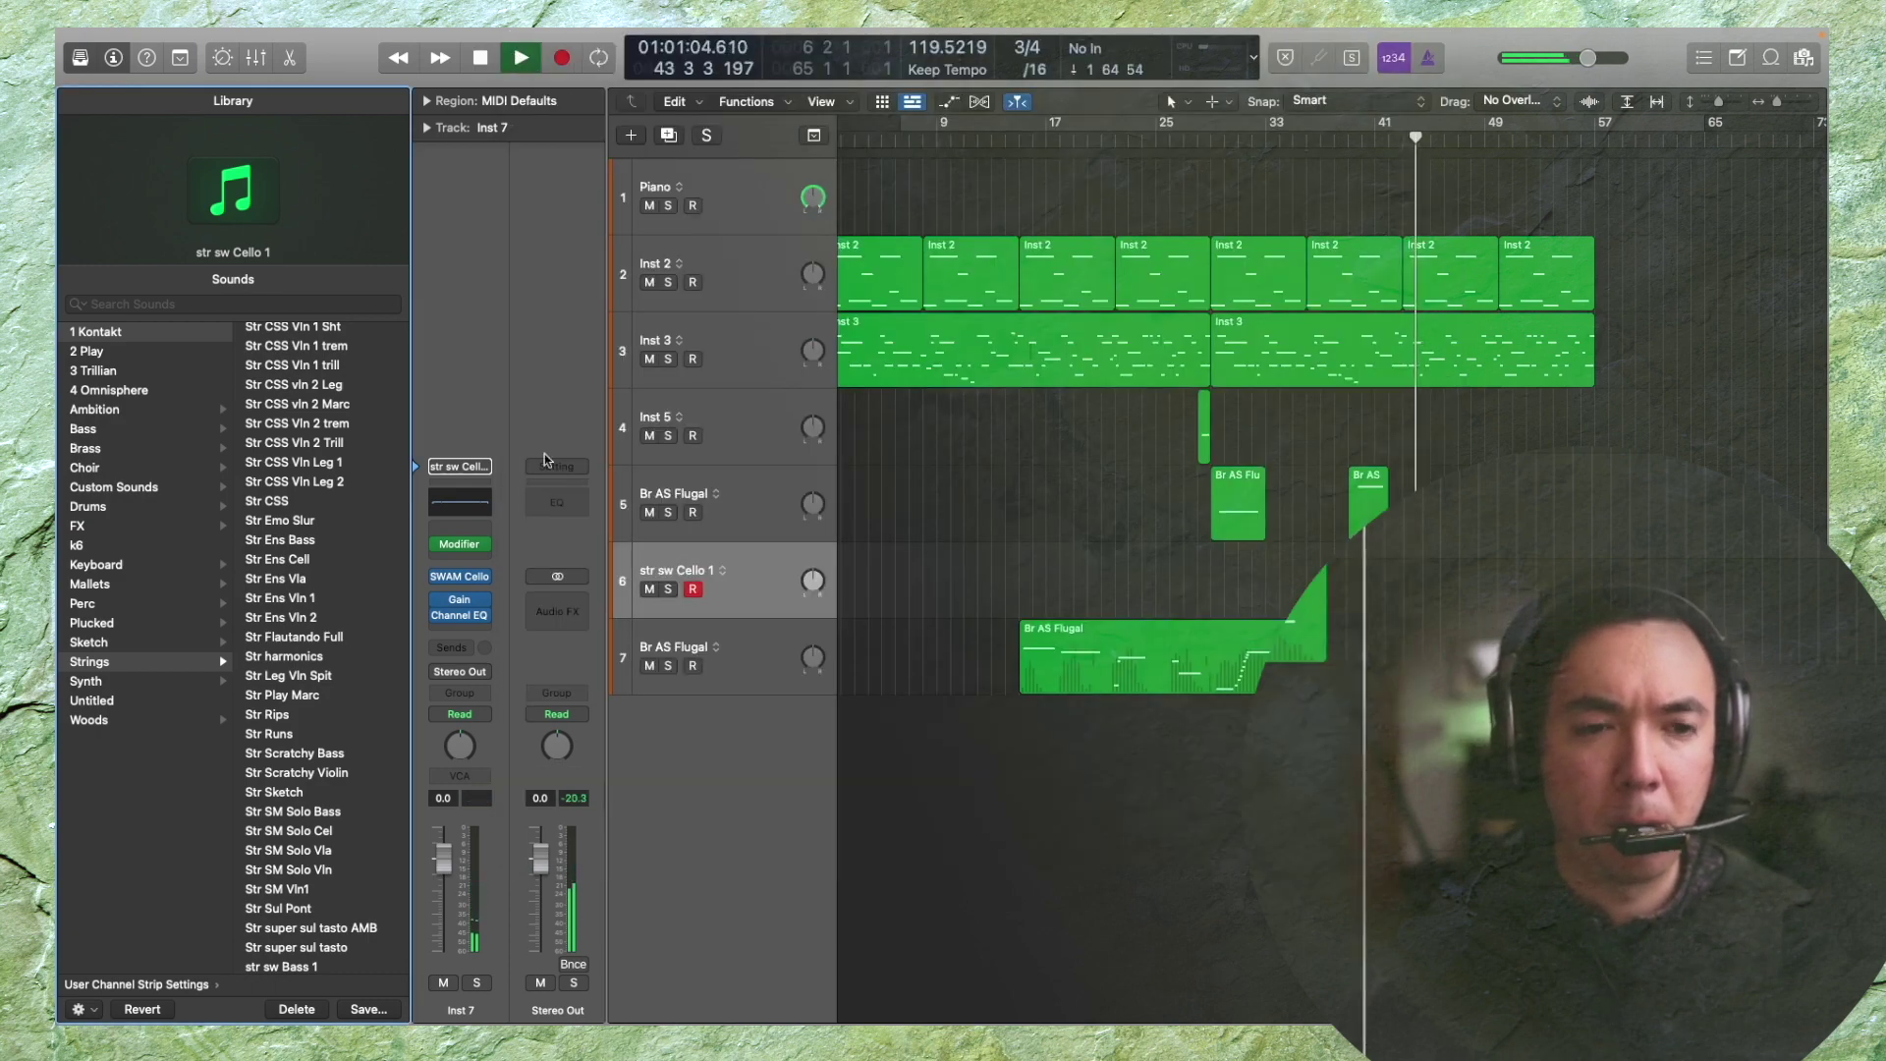
Add a Bus 1 reverb send to the cello track and raise its send level
left_click(457, 647)
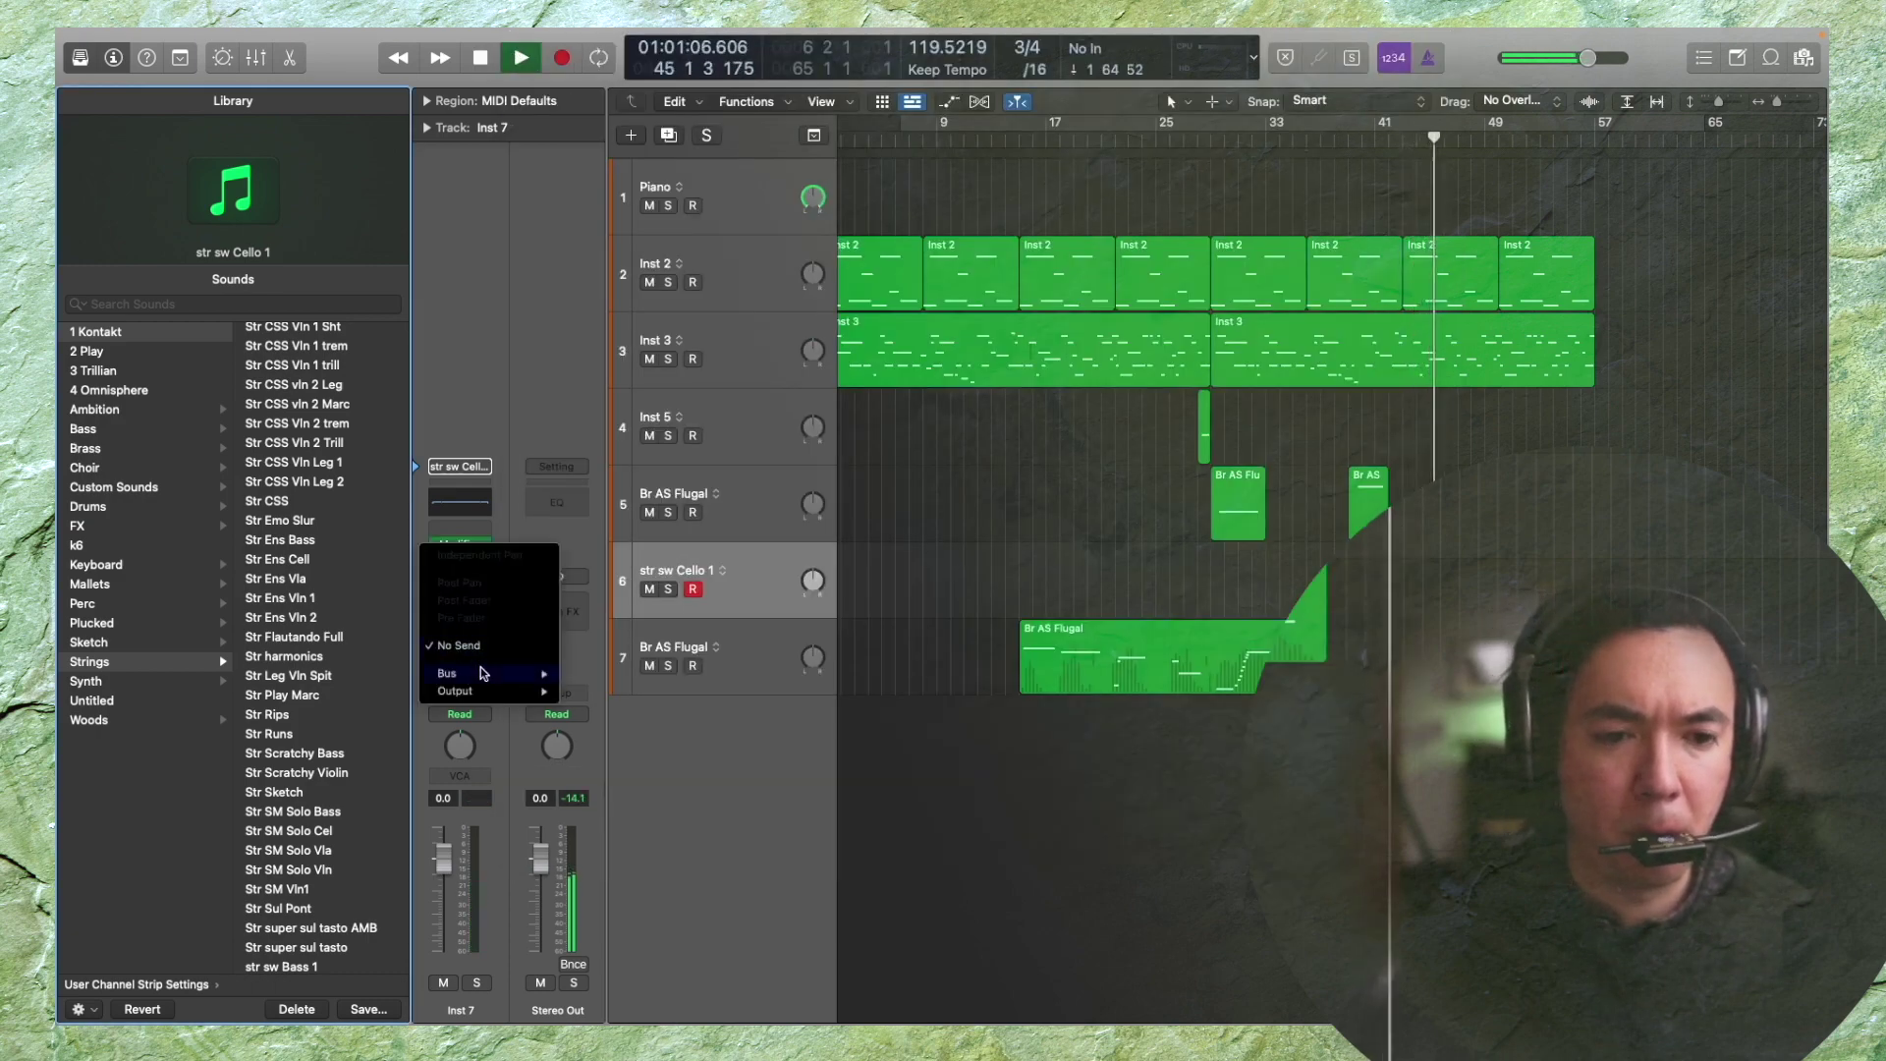
mouse_move(491, 674)
left_click(667, 334)
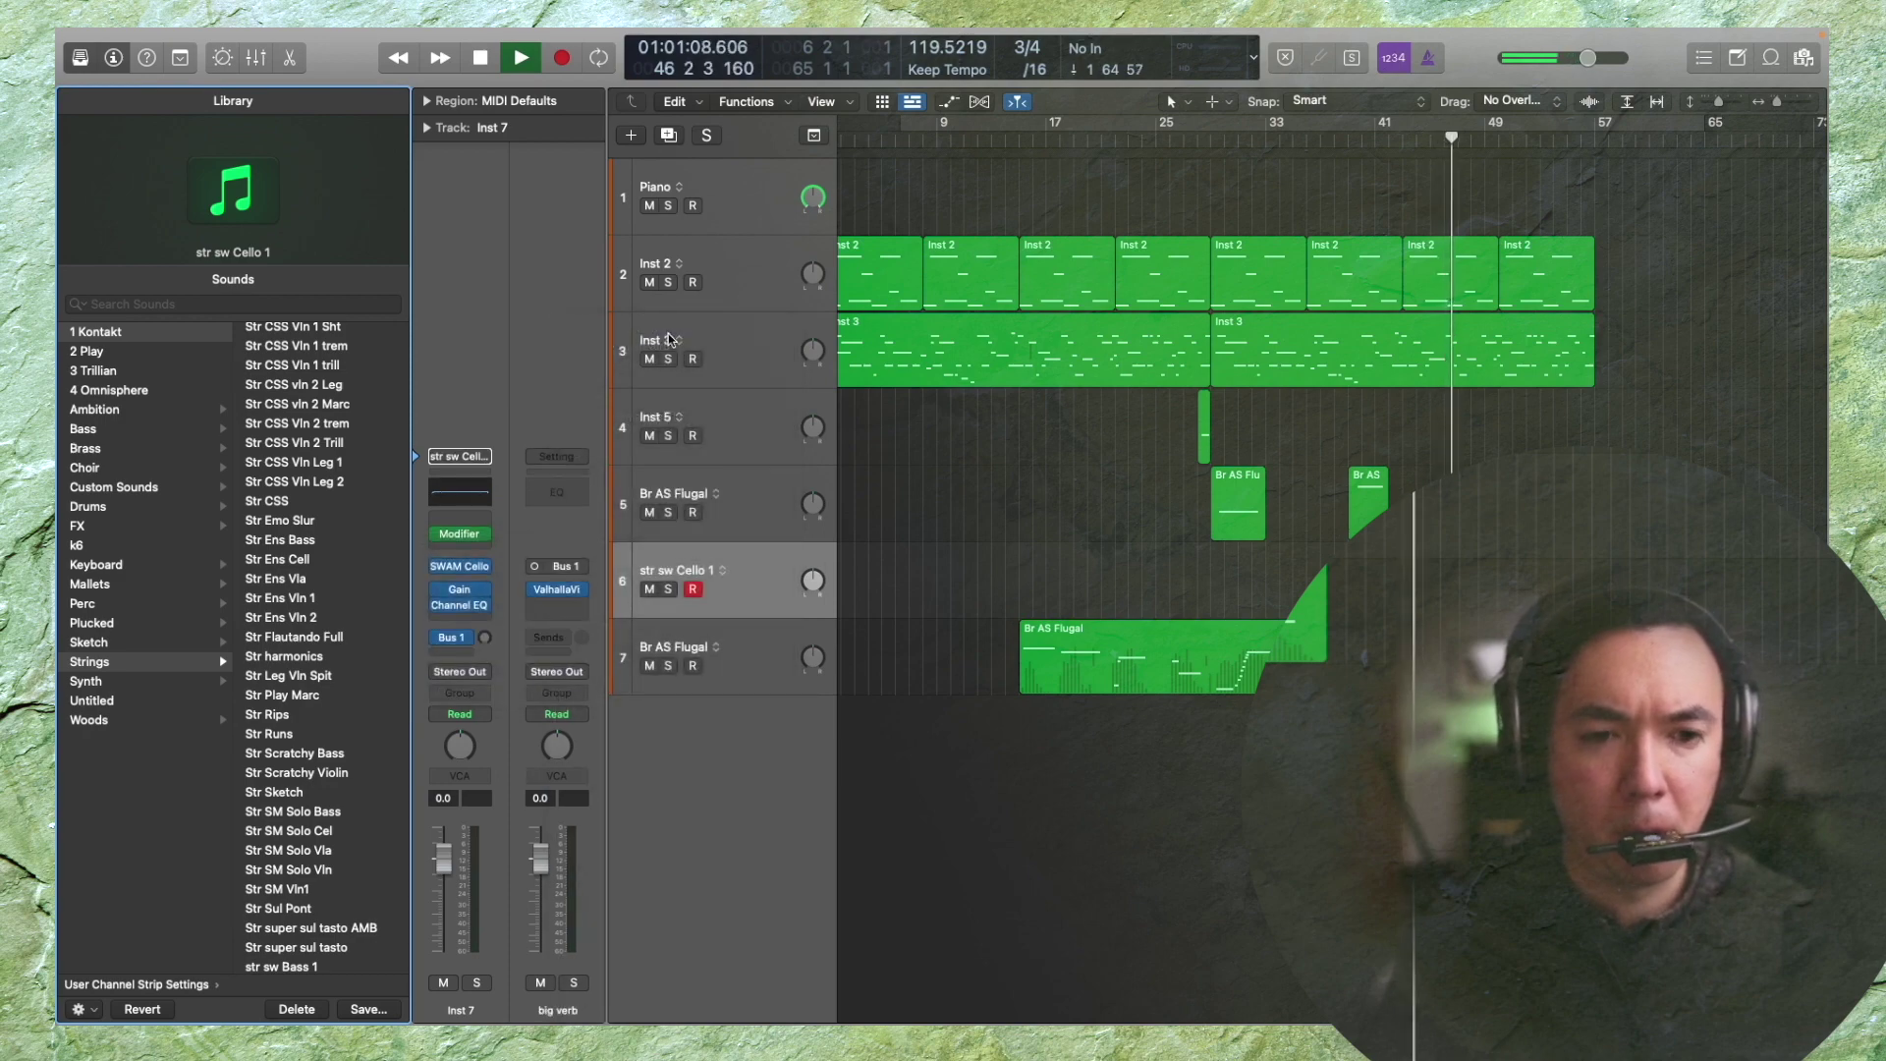
left_click_drag(494, 639, 494, 572)
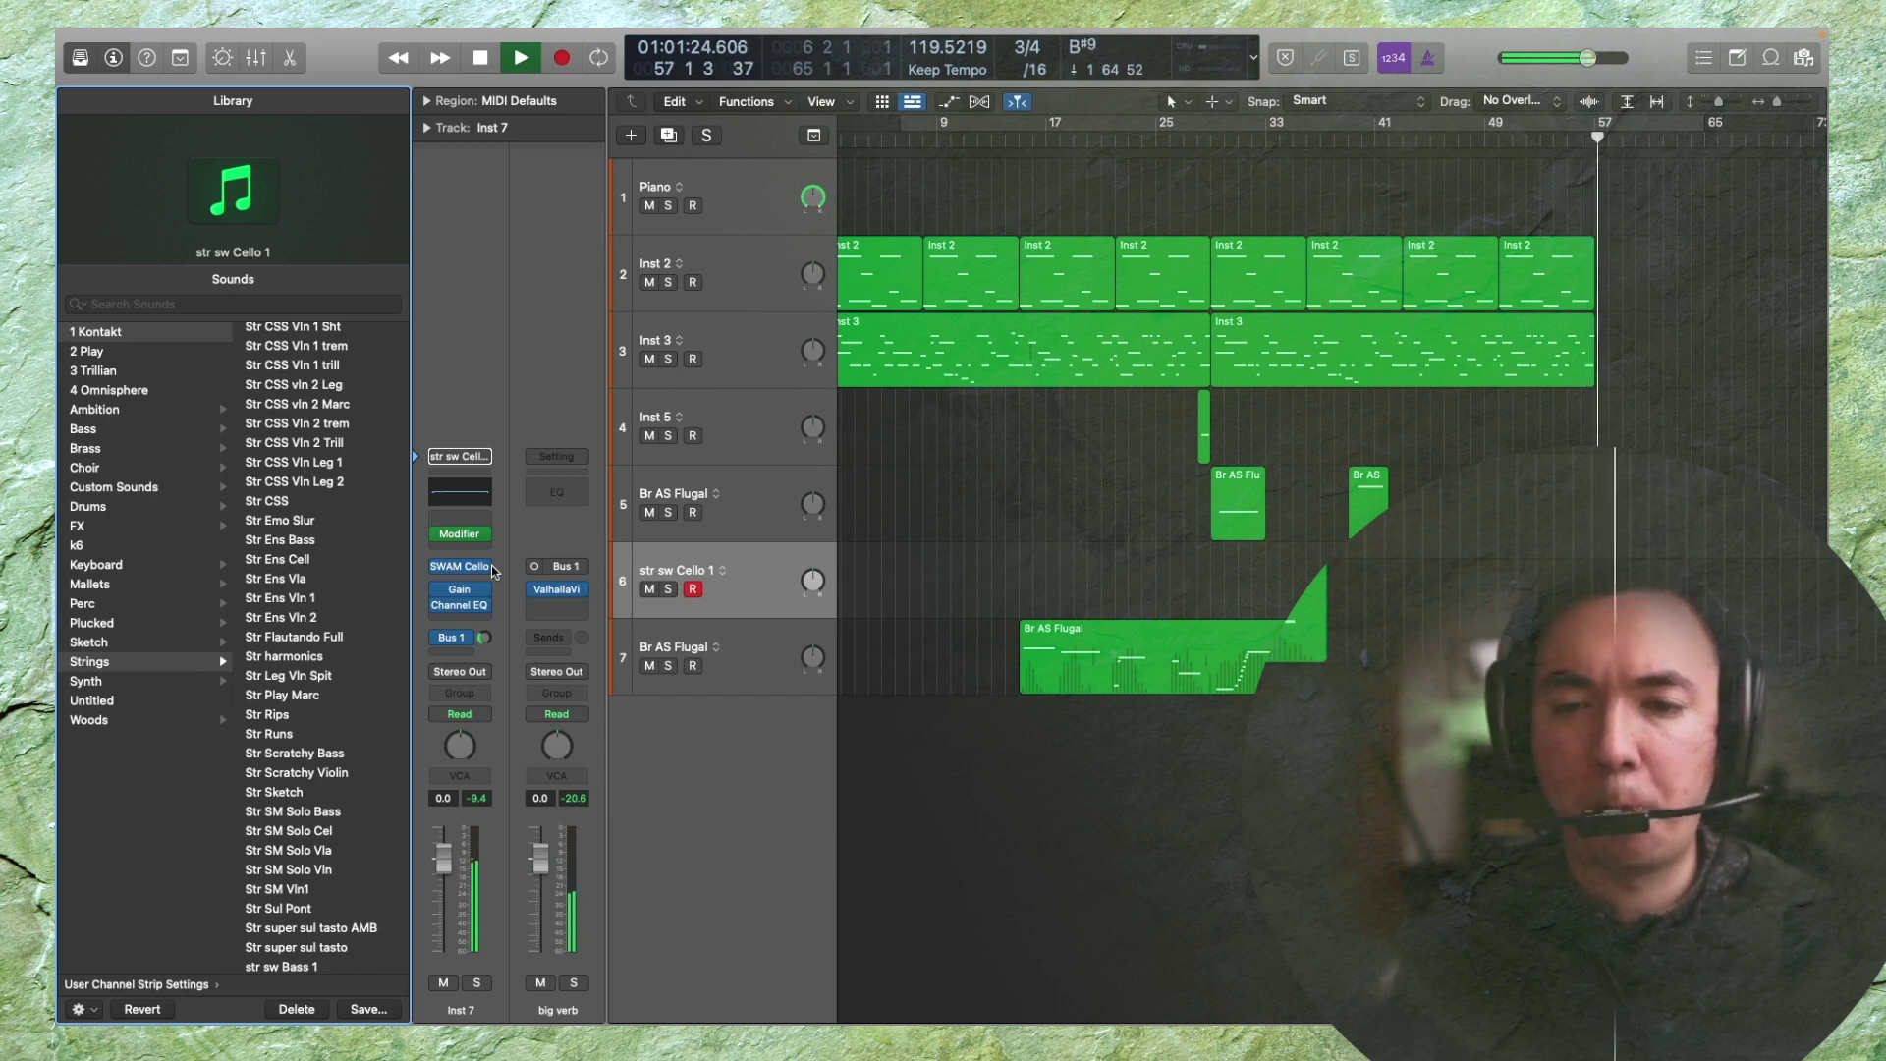
Rehearse the cello against the arrangement, replaying the passage from about bar 28
key("space")
key("space")
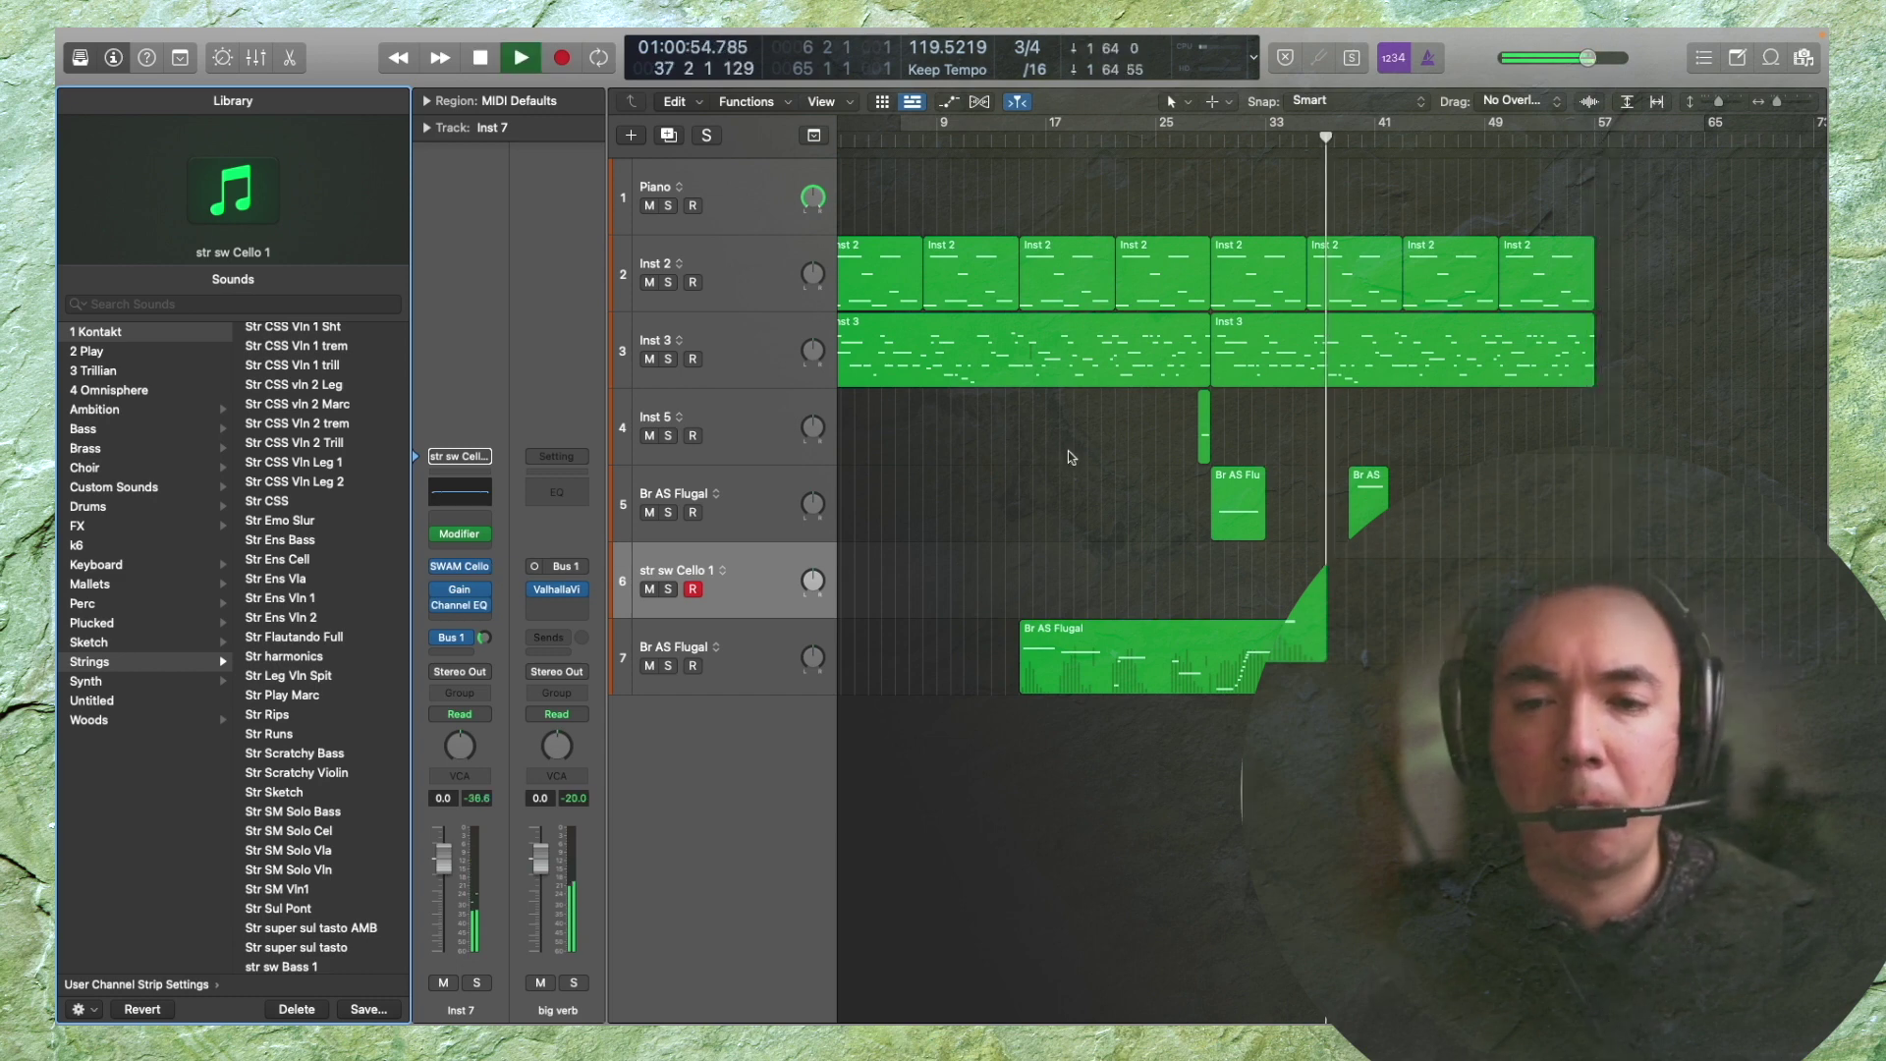
left_click(1198, 139)
scroll(1217, 199, "down", 1)
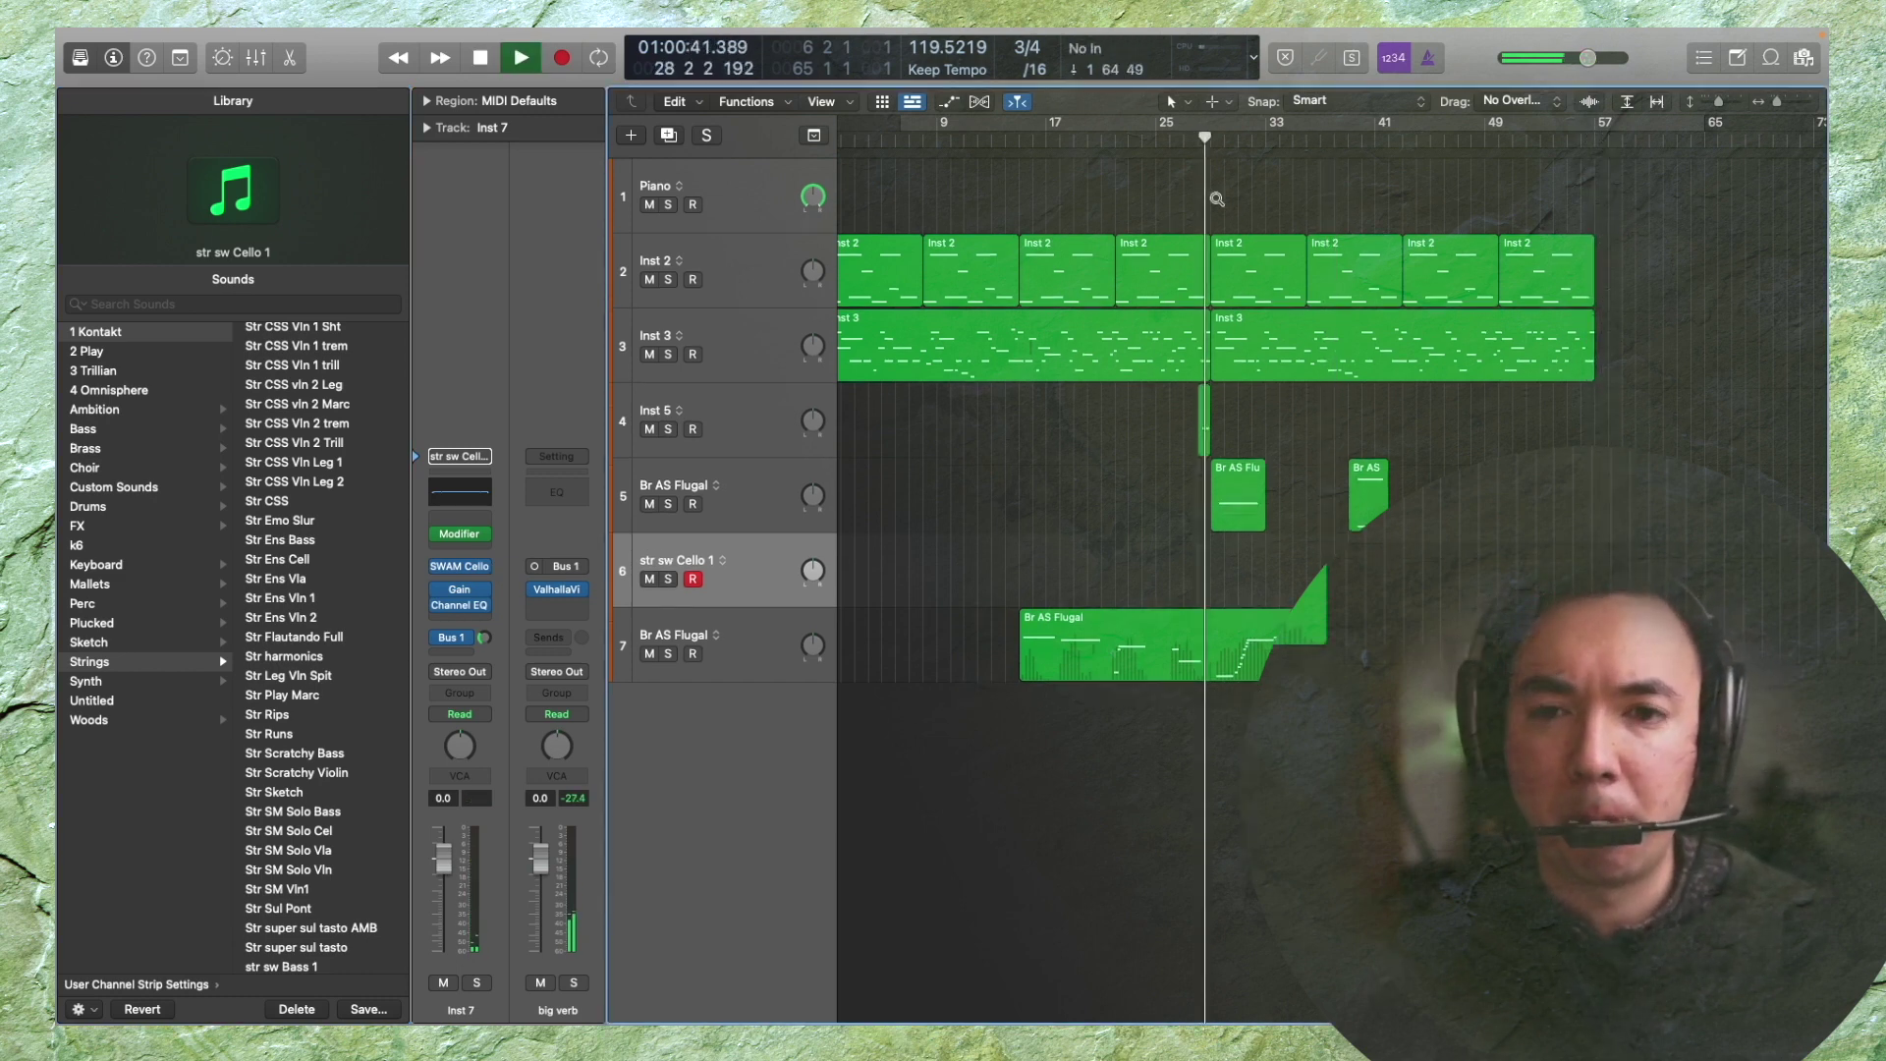
left_click(1217, 199, "ctrl+alt")
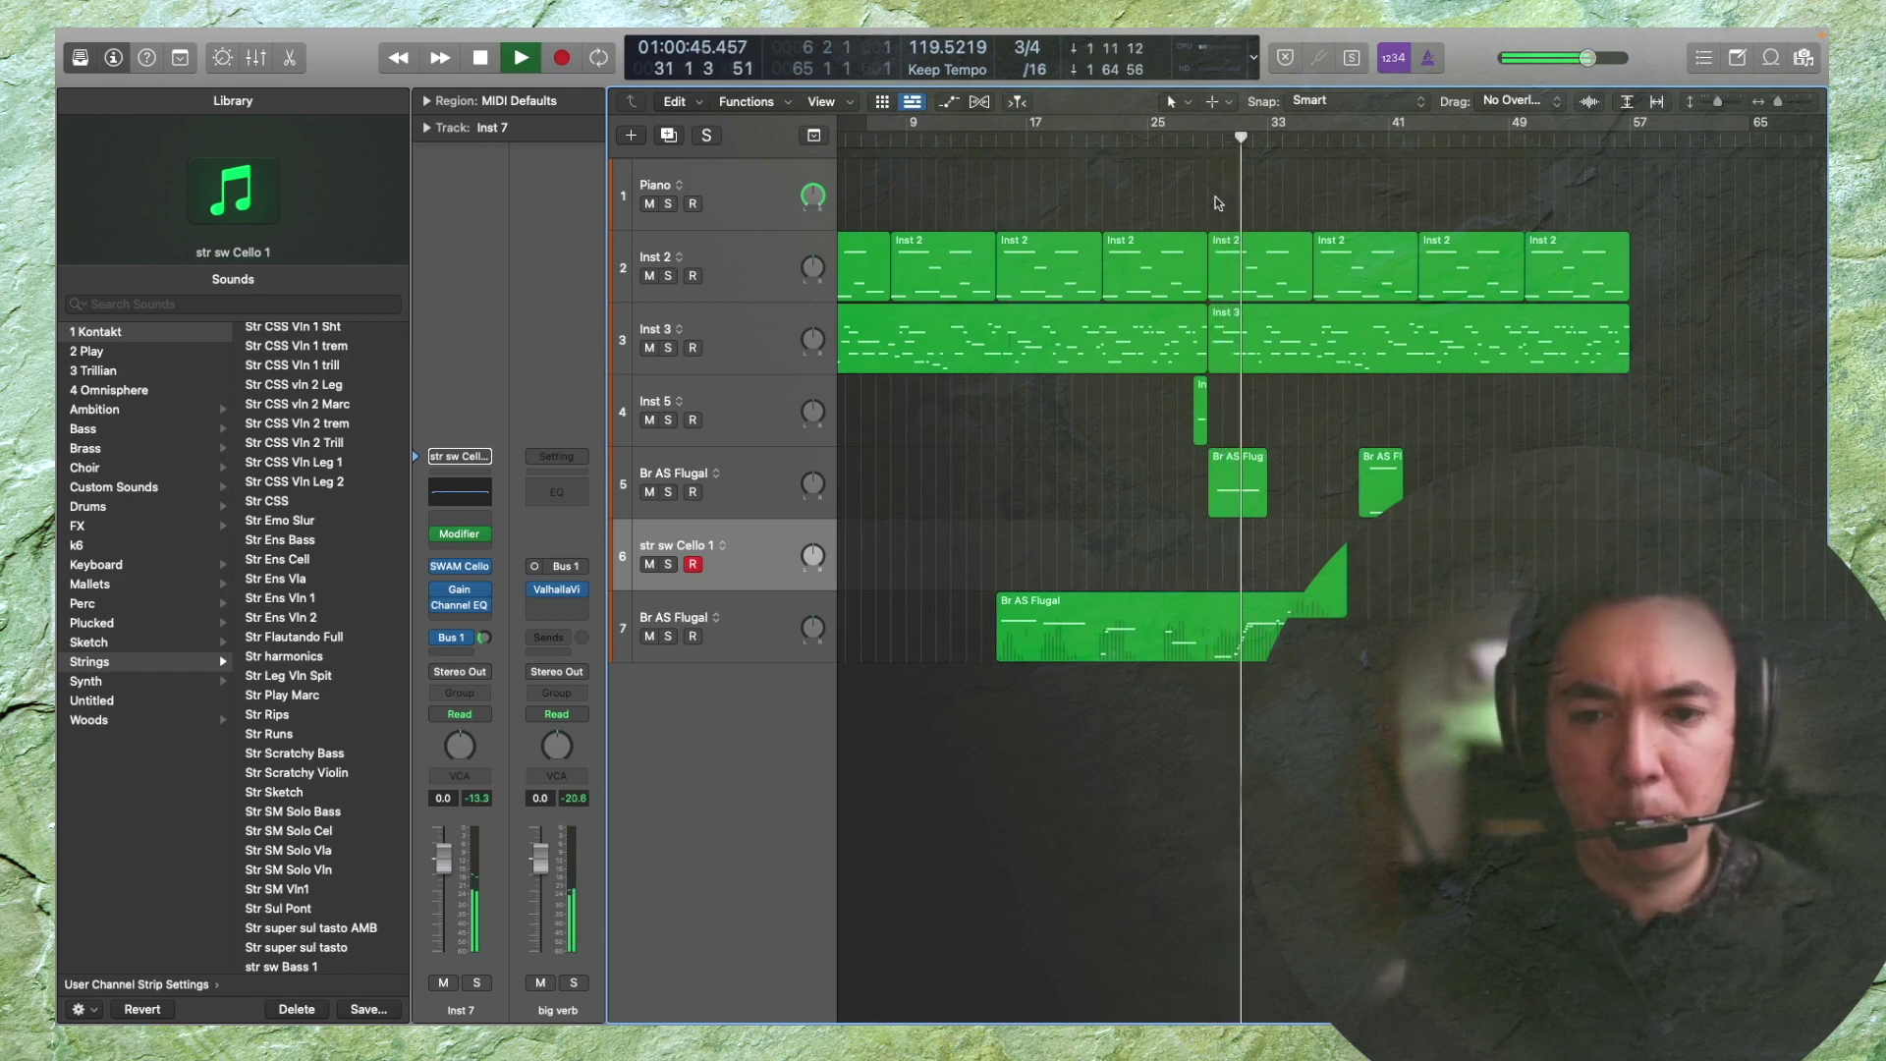
key("space")
key("space")
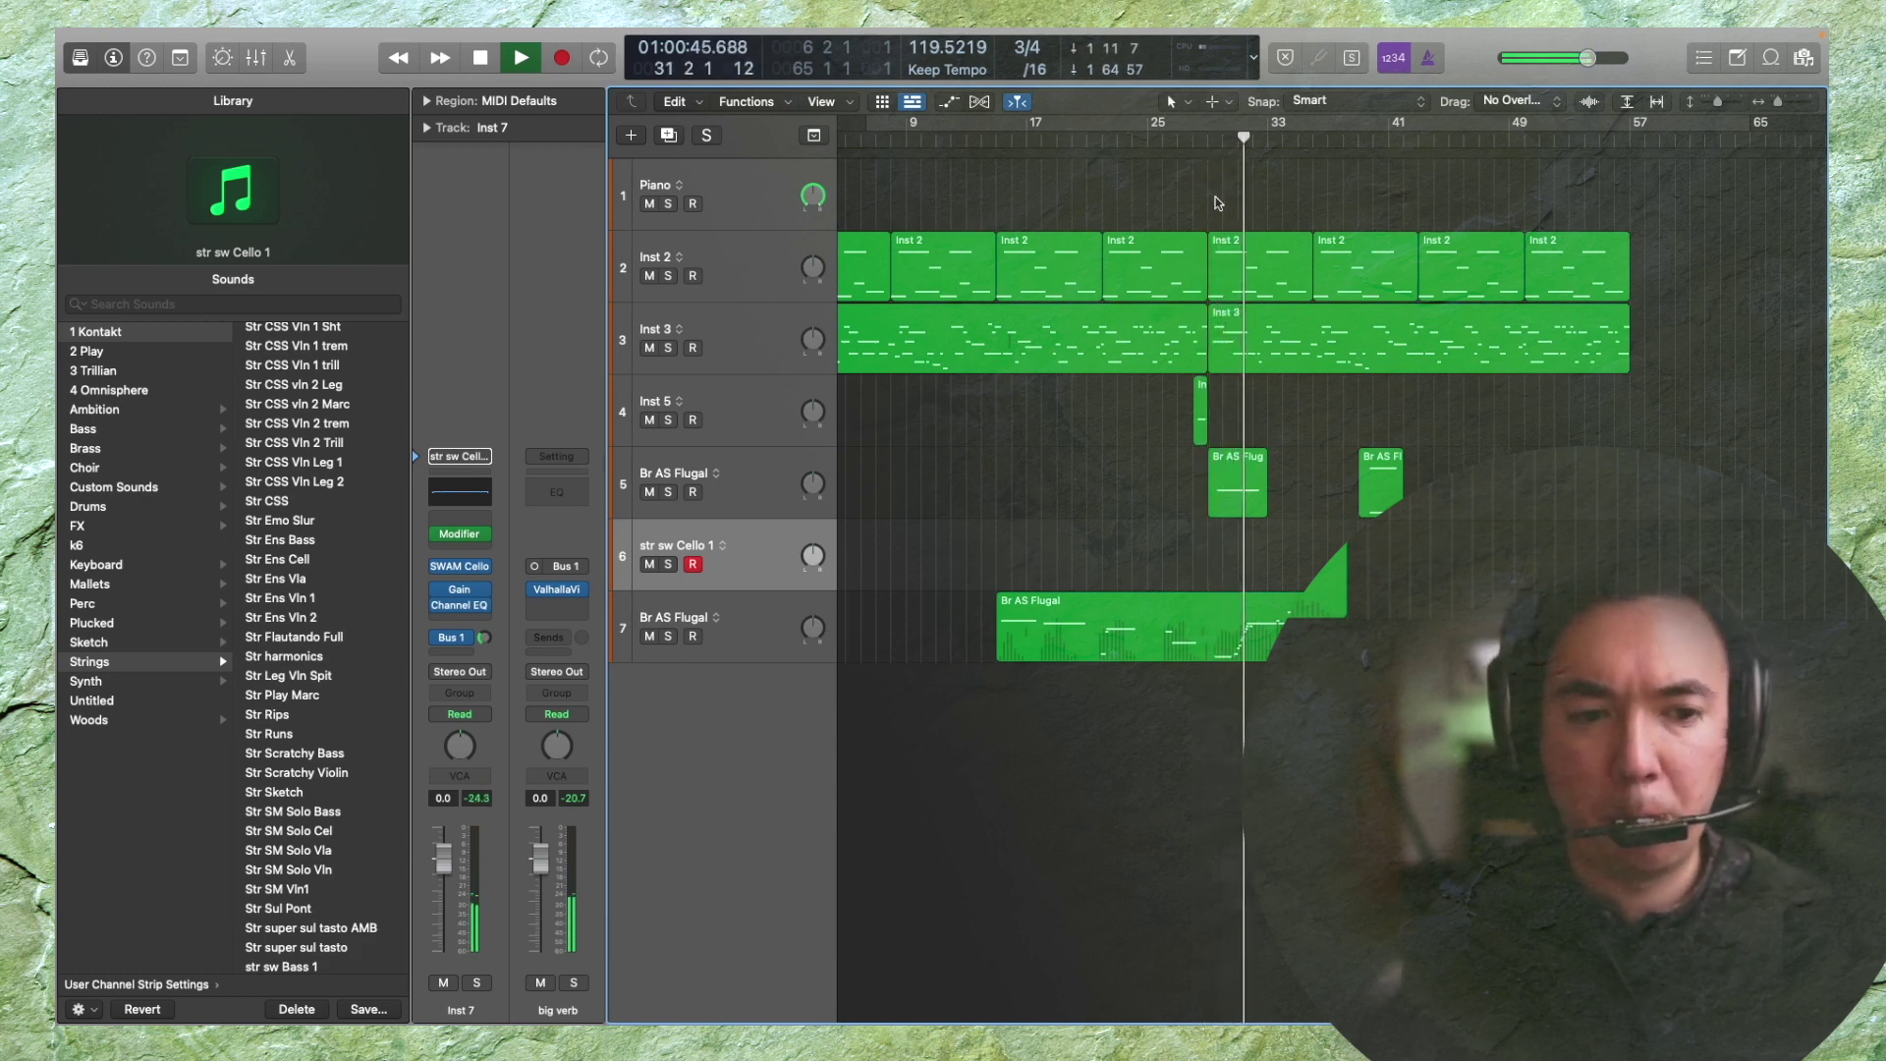
key("space")
Set SWAM Cello's right-hand gesture mode to Bowing and close the plug-in
key("v")
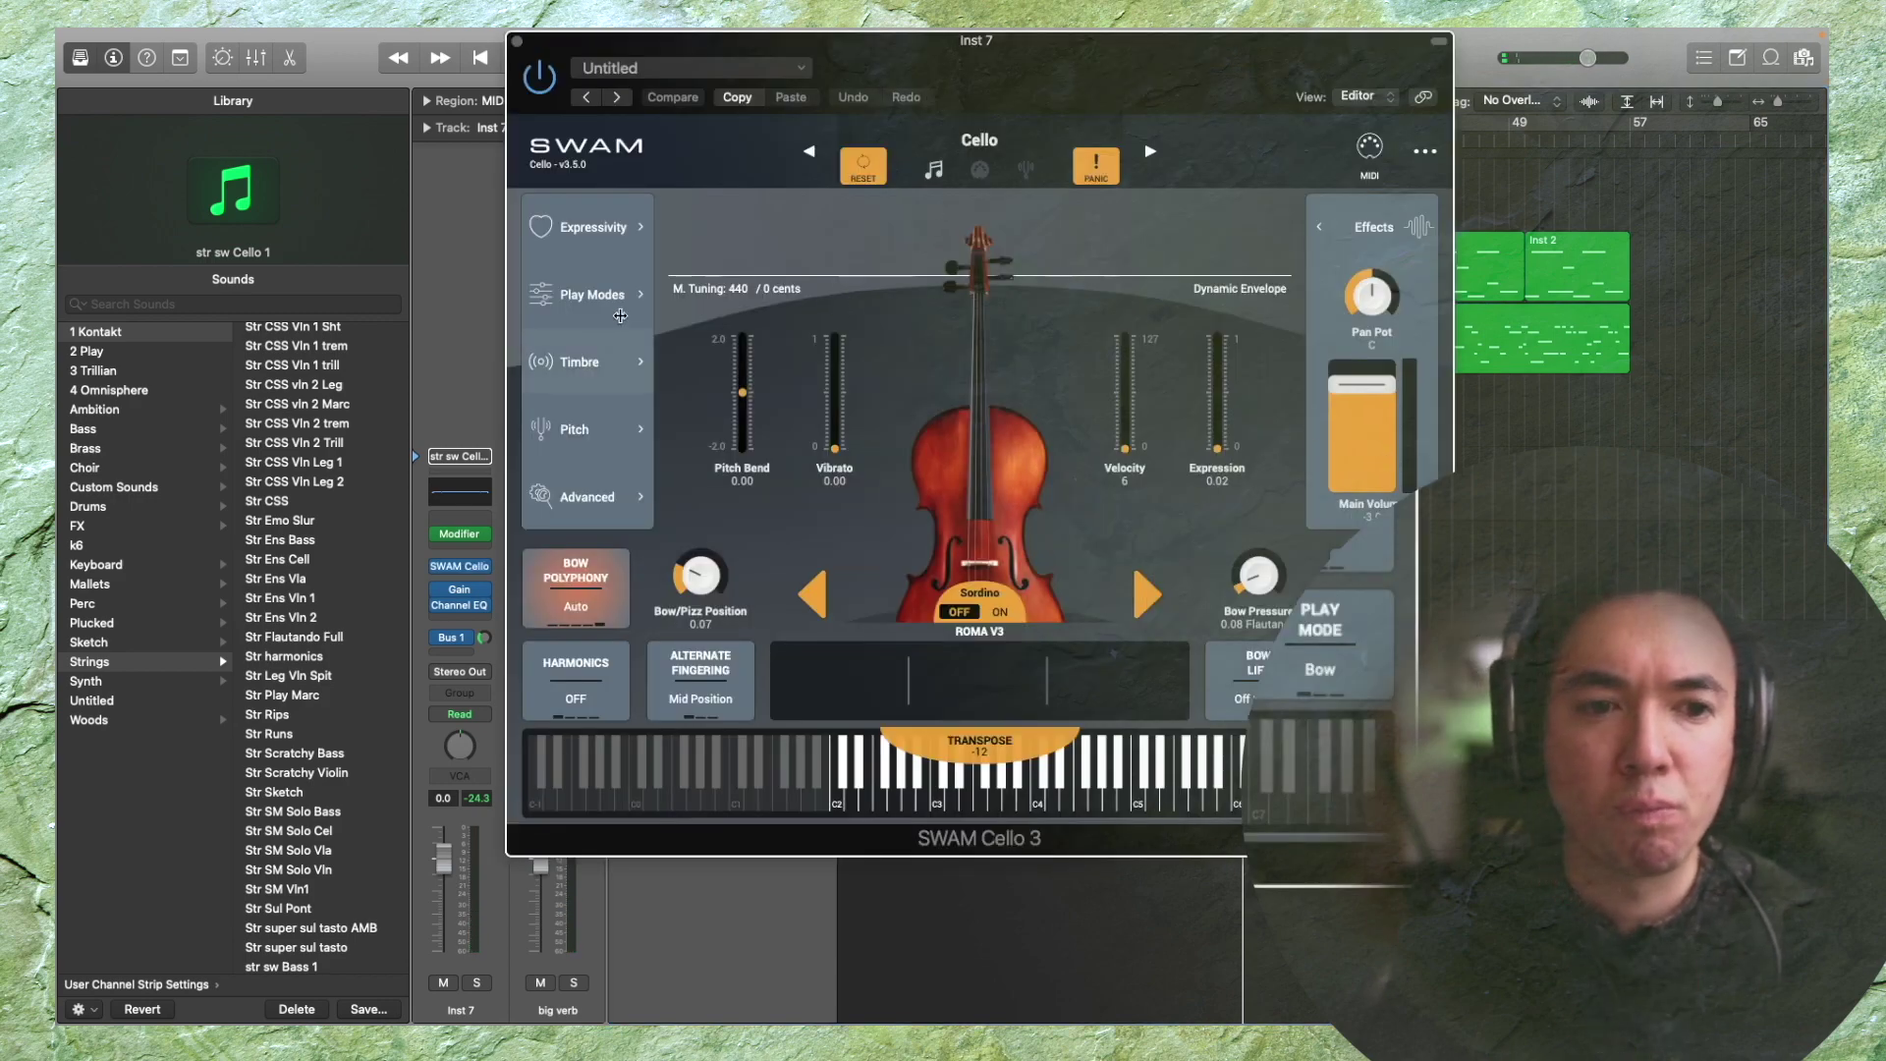
left_click(593, 296)
left_click(1048, 244)
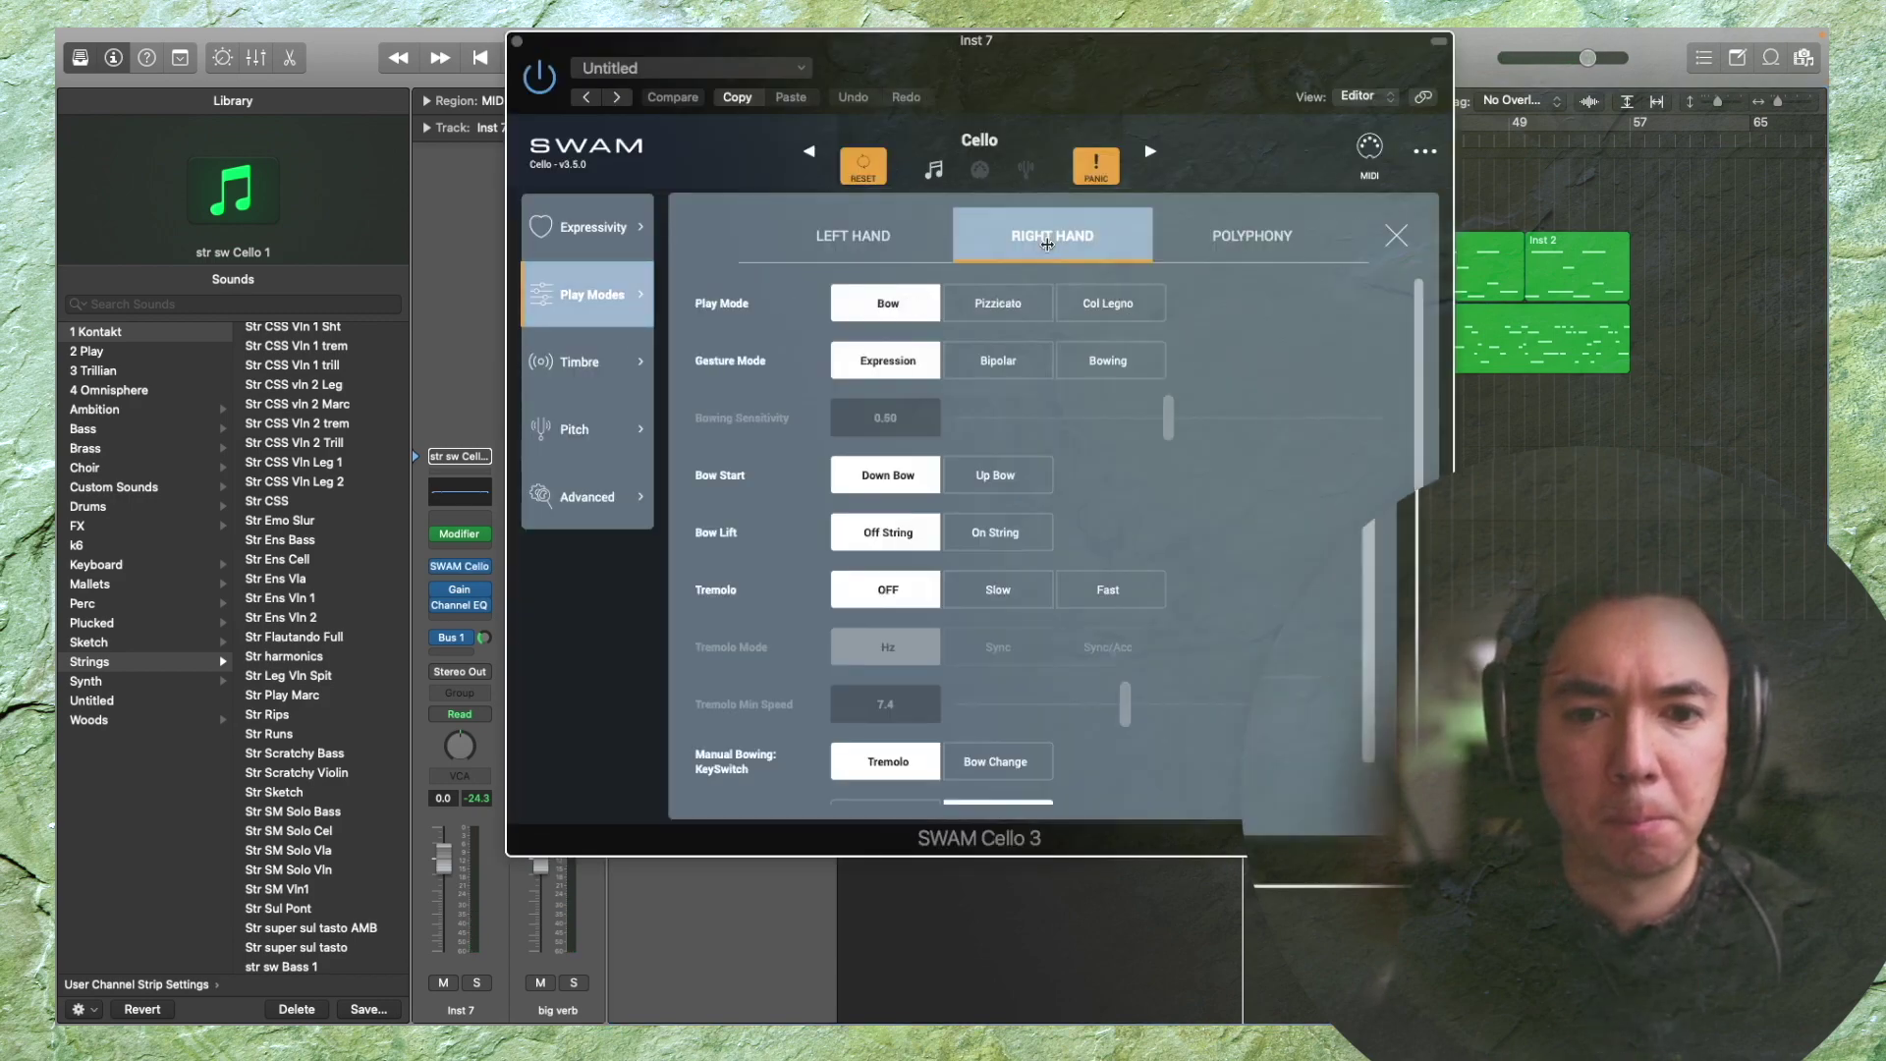
left_click(1140, 359)
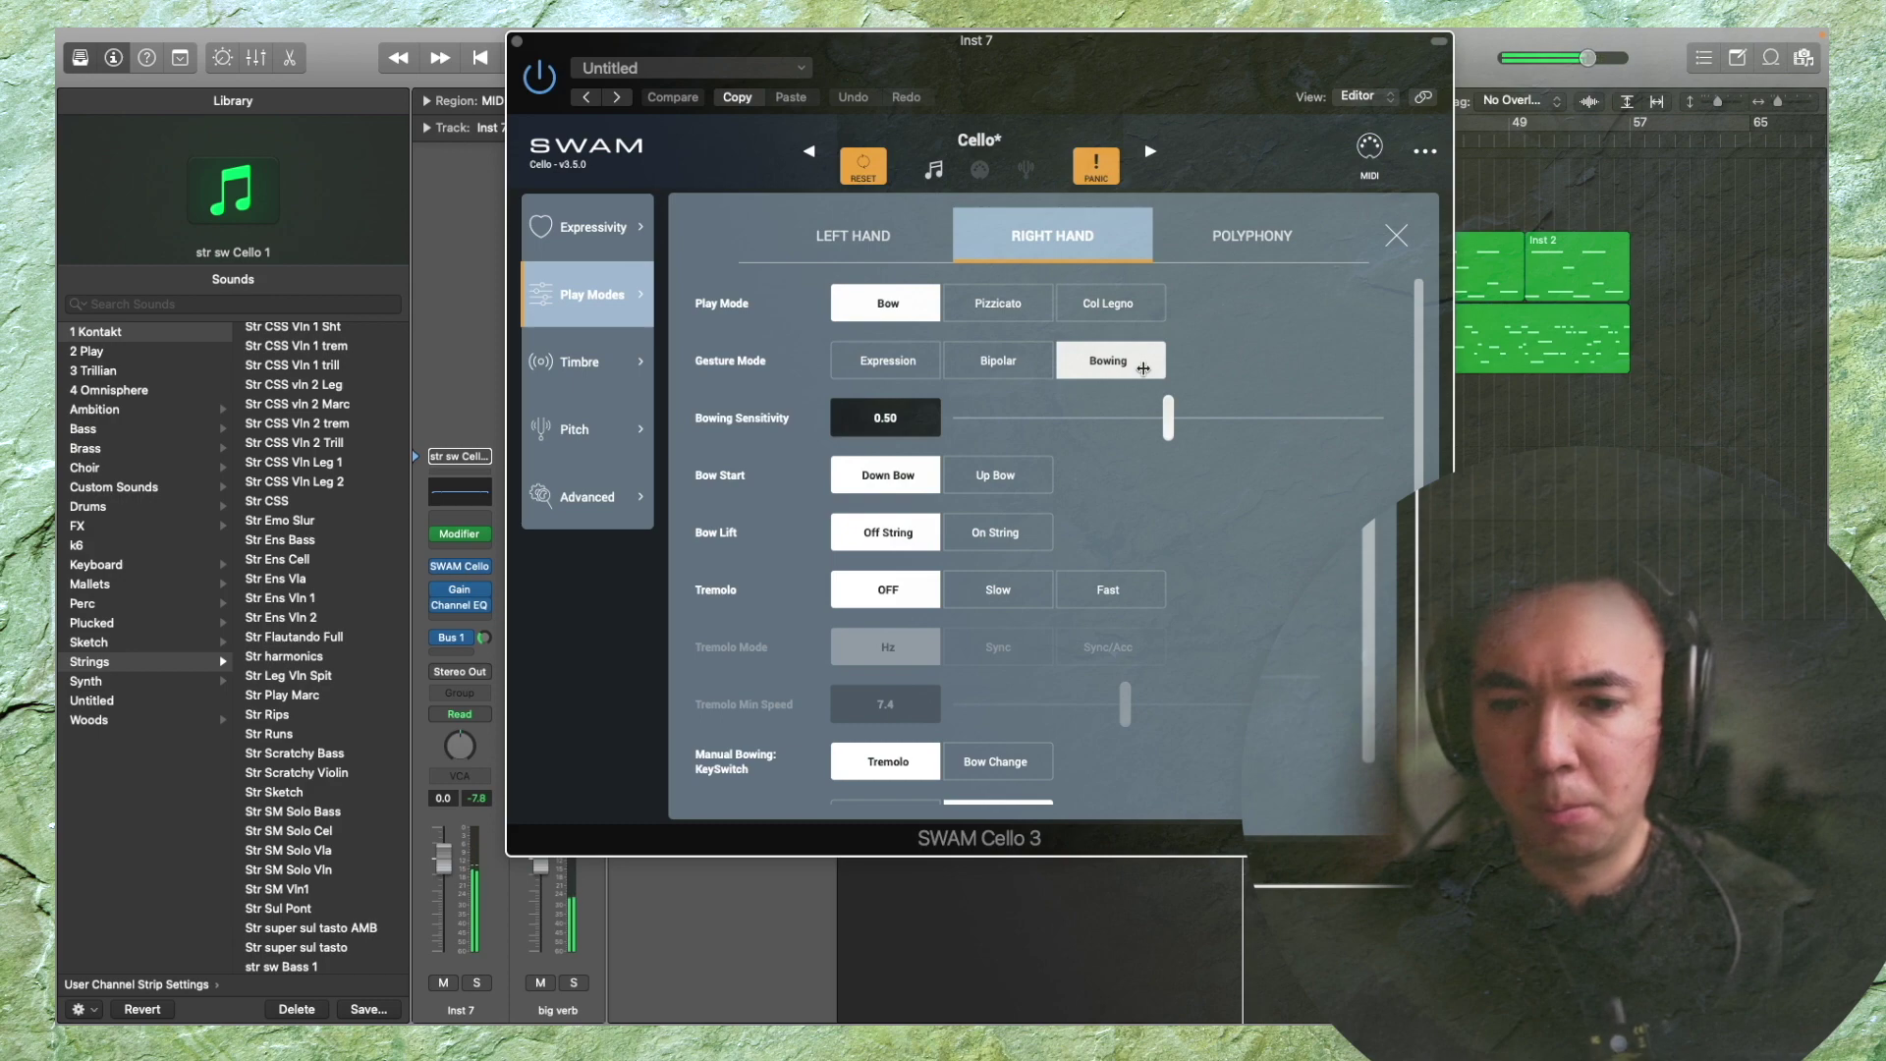
key("super+w")
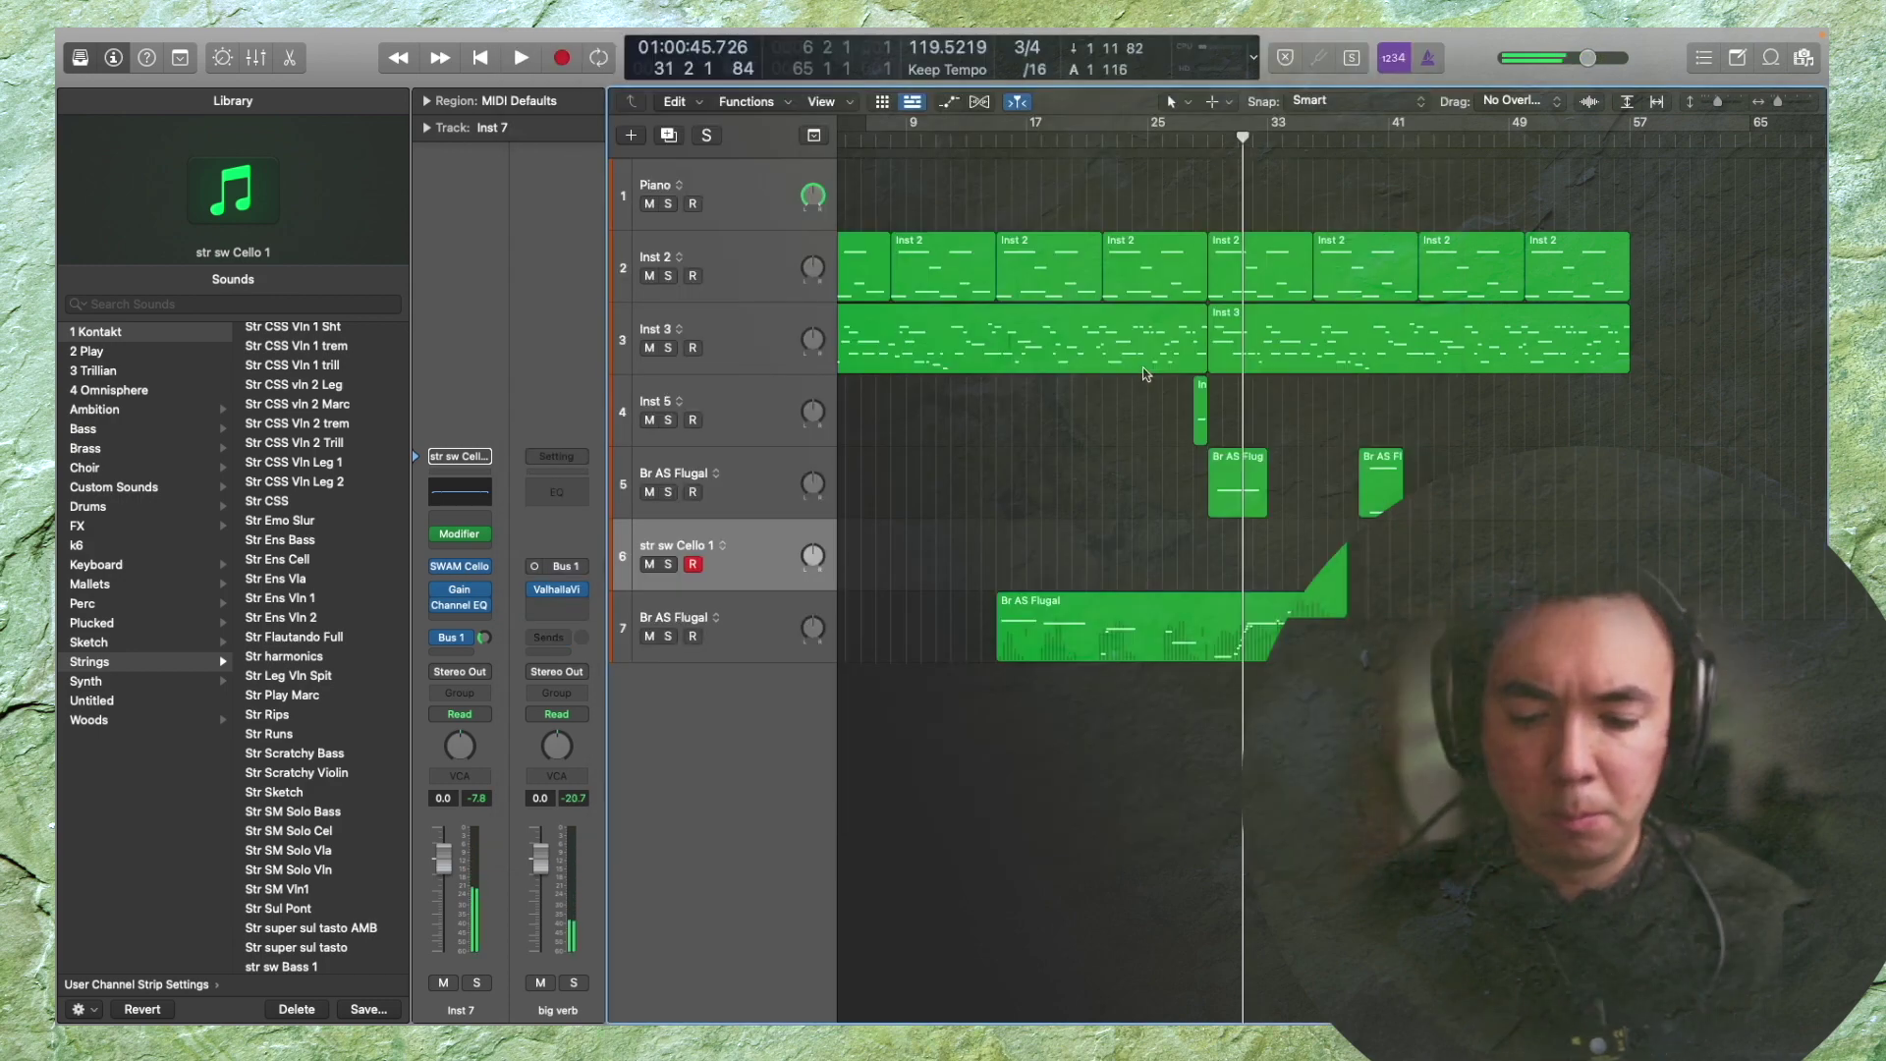
Perform the bowed cello part from about bar 28 and capture it as a region on track 6
key("space")
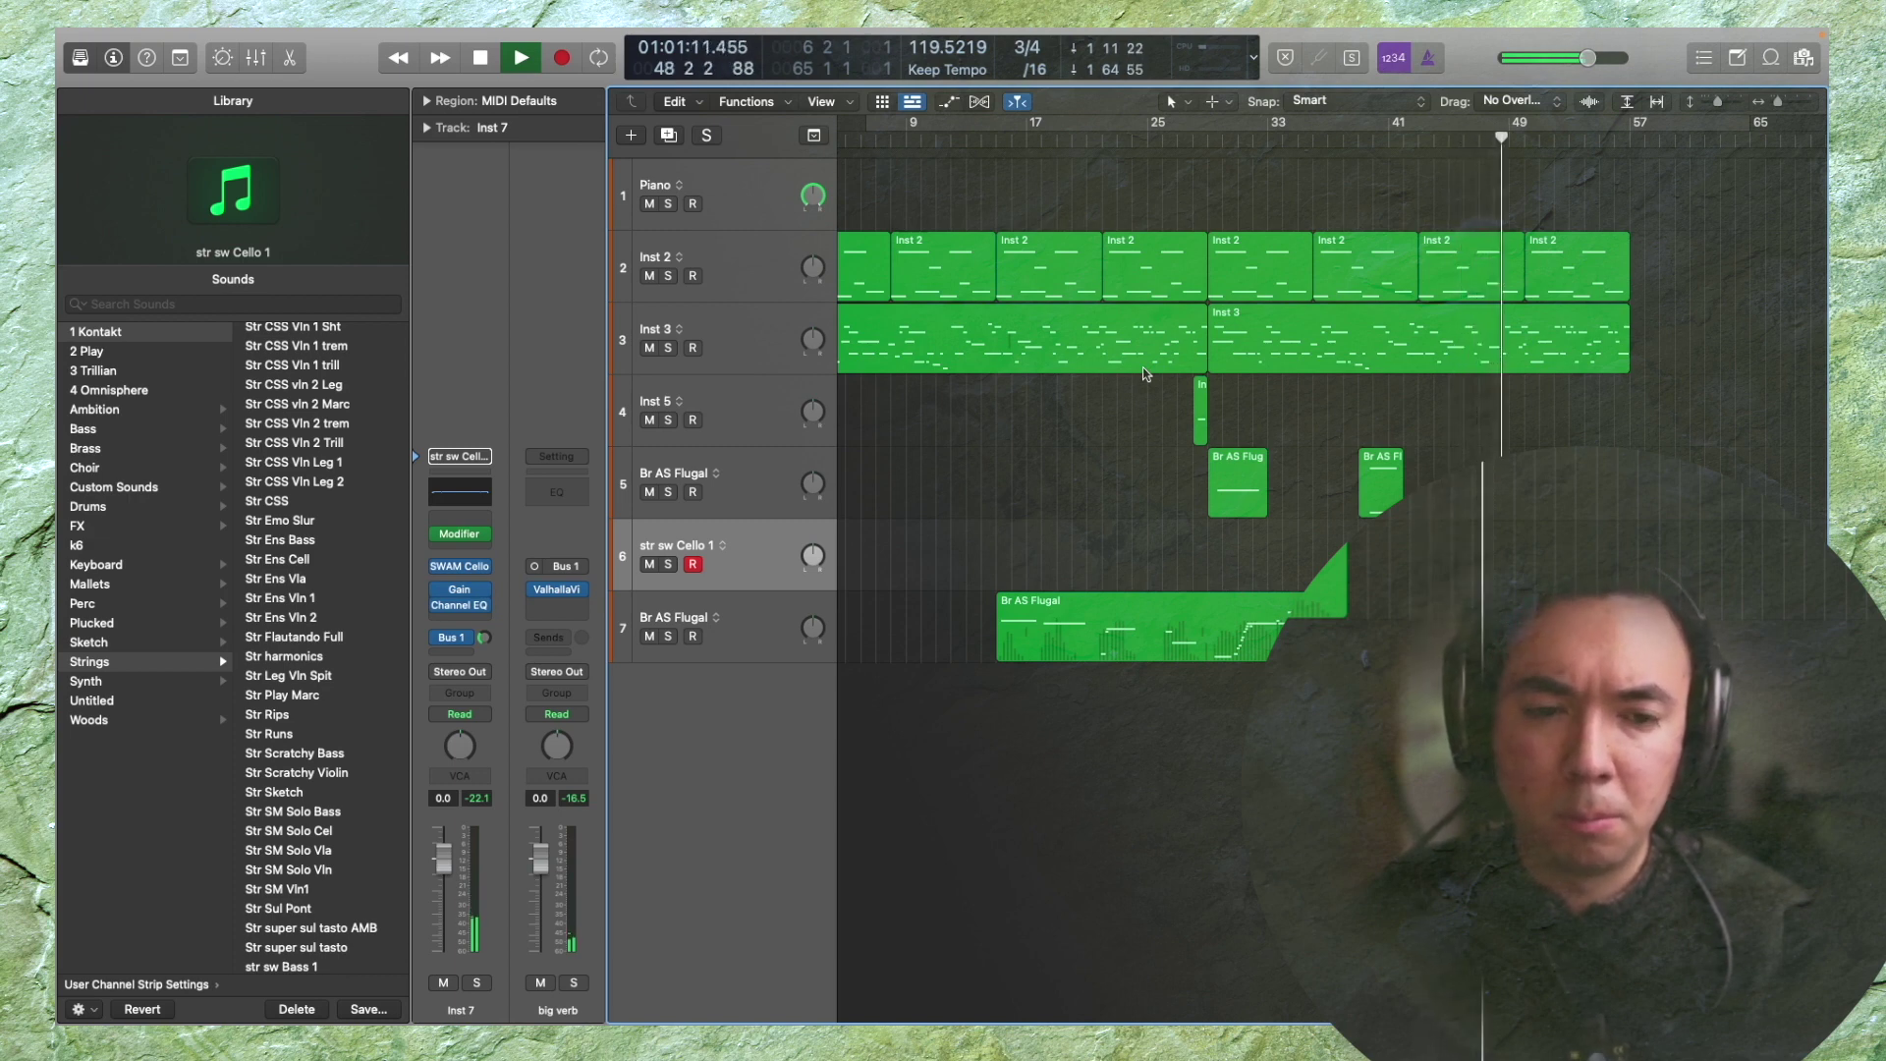
key("shift+r")
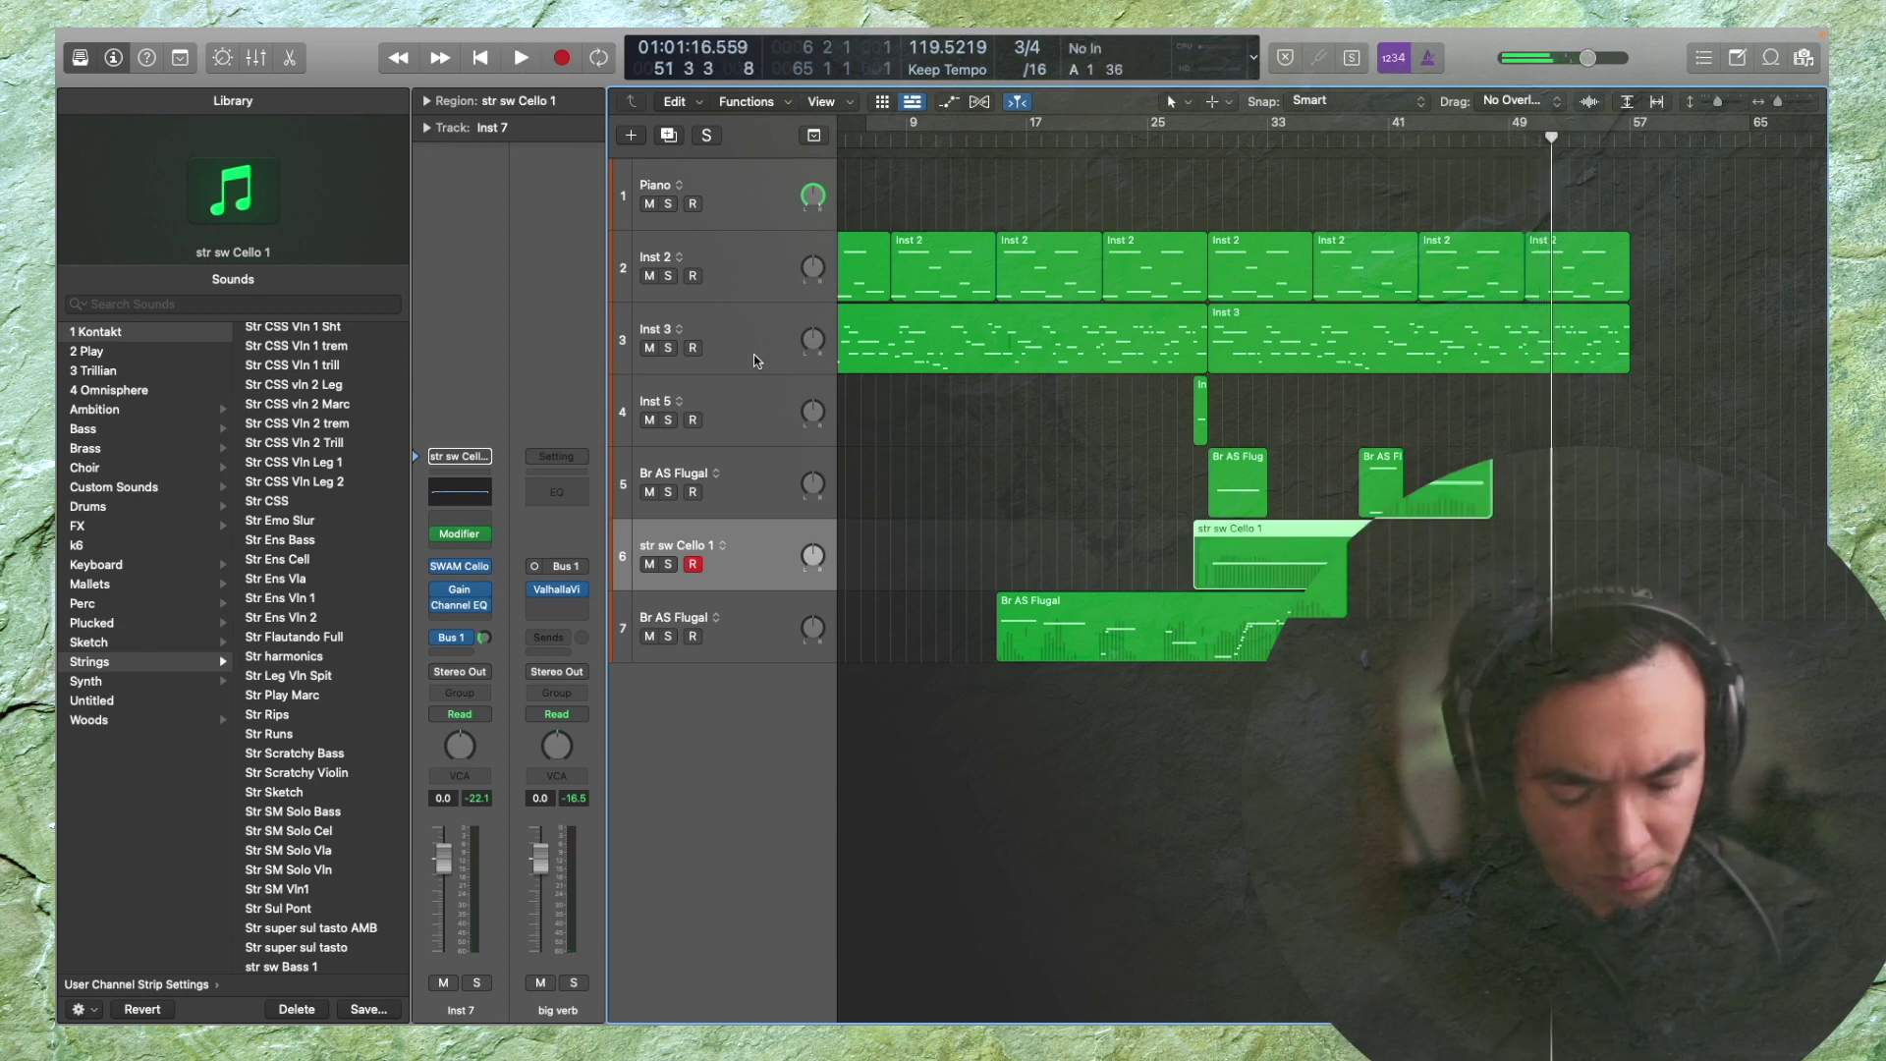
Add an instrument track below the cello and load the WW Clarinets Sketch sound on it
key("alt+super+s")
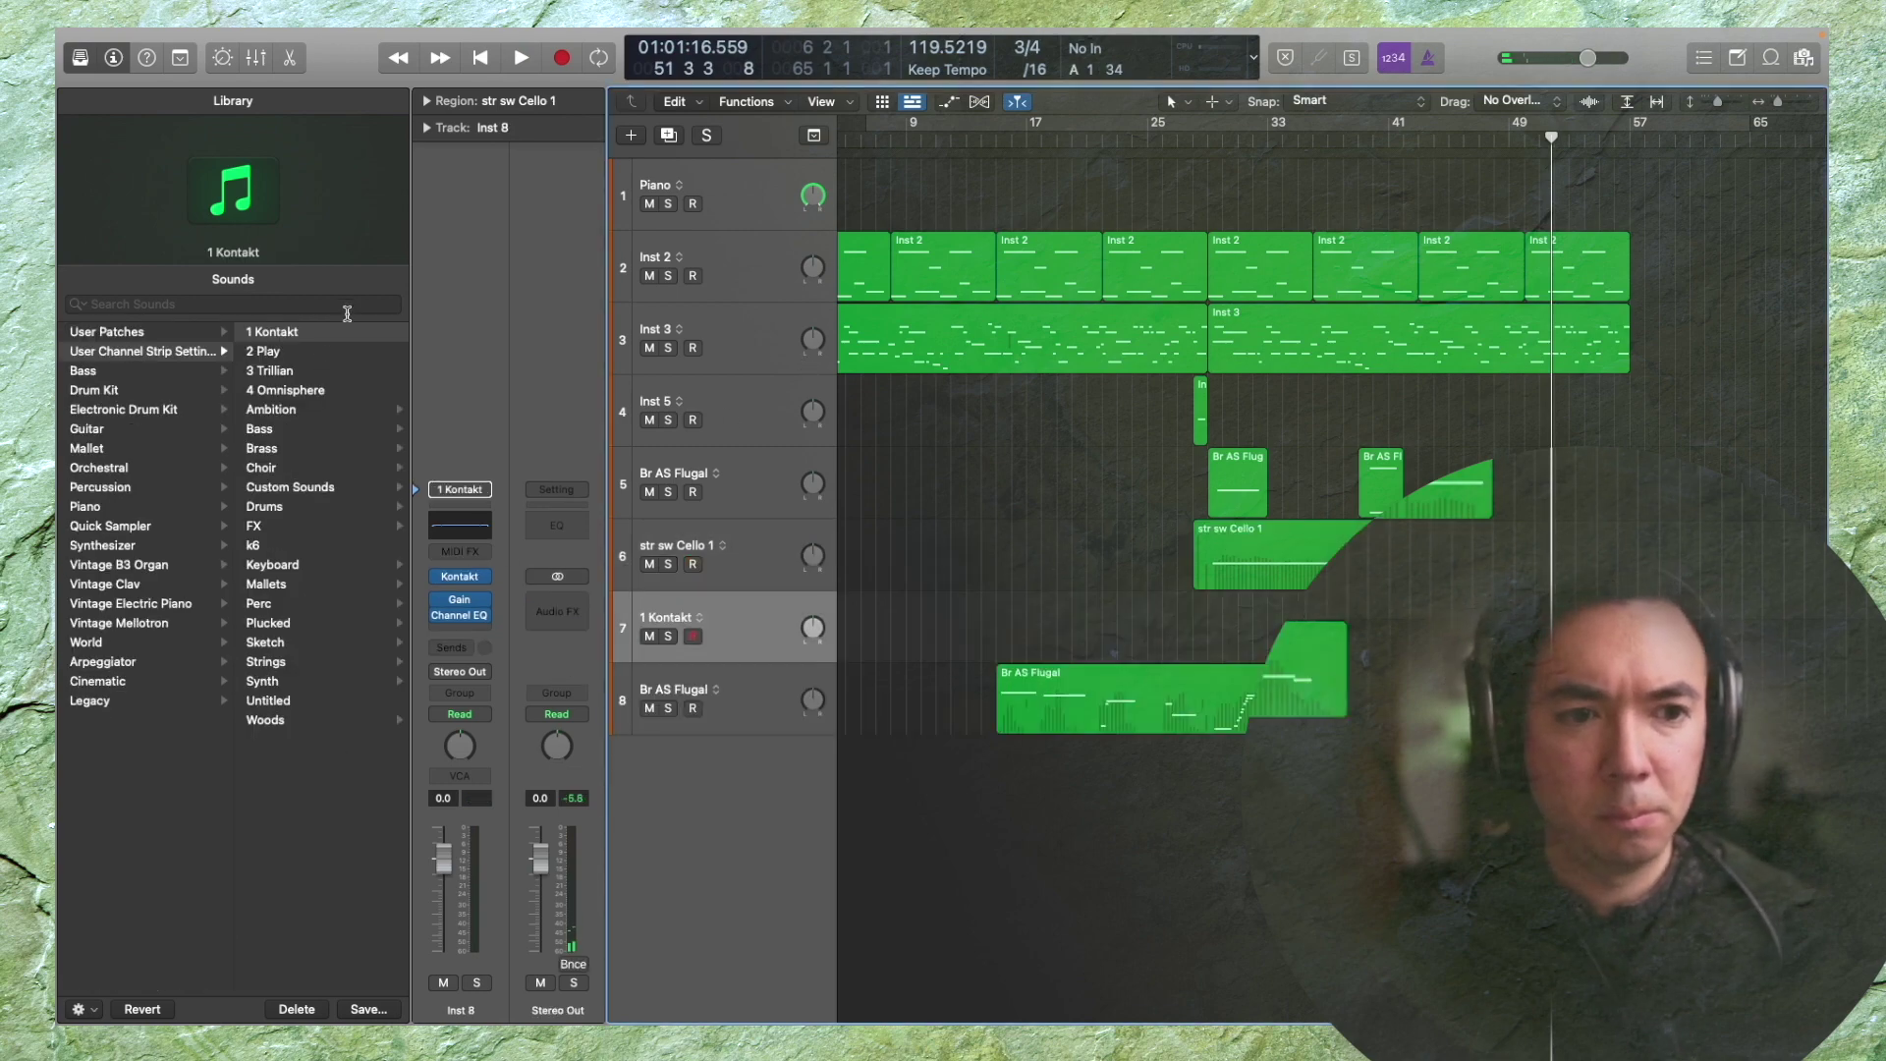
left_click(348, 308)
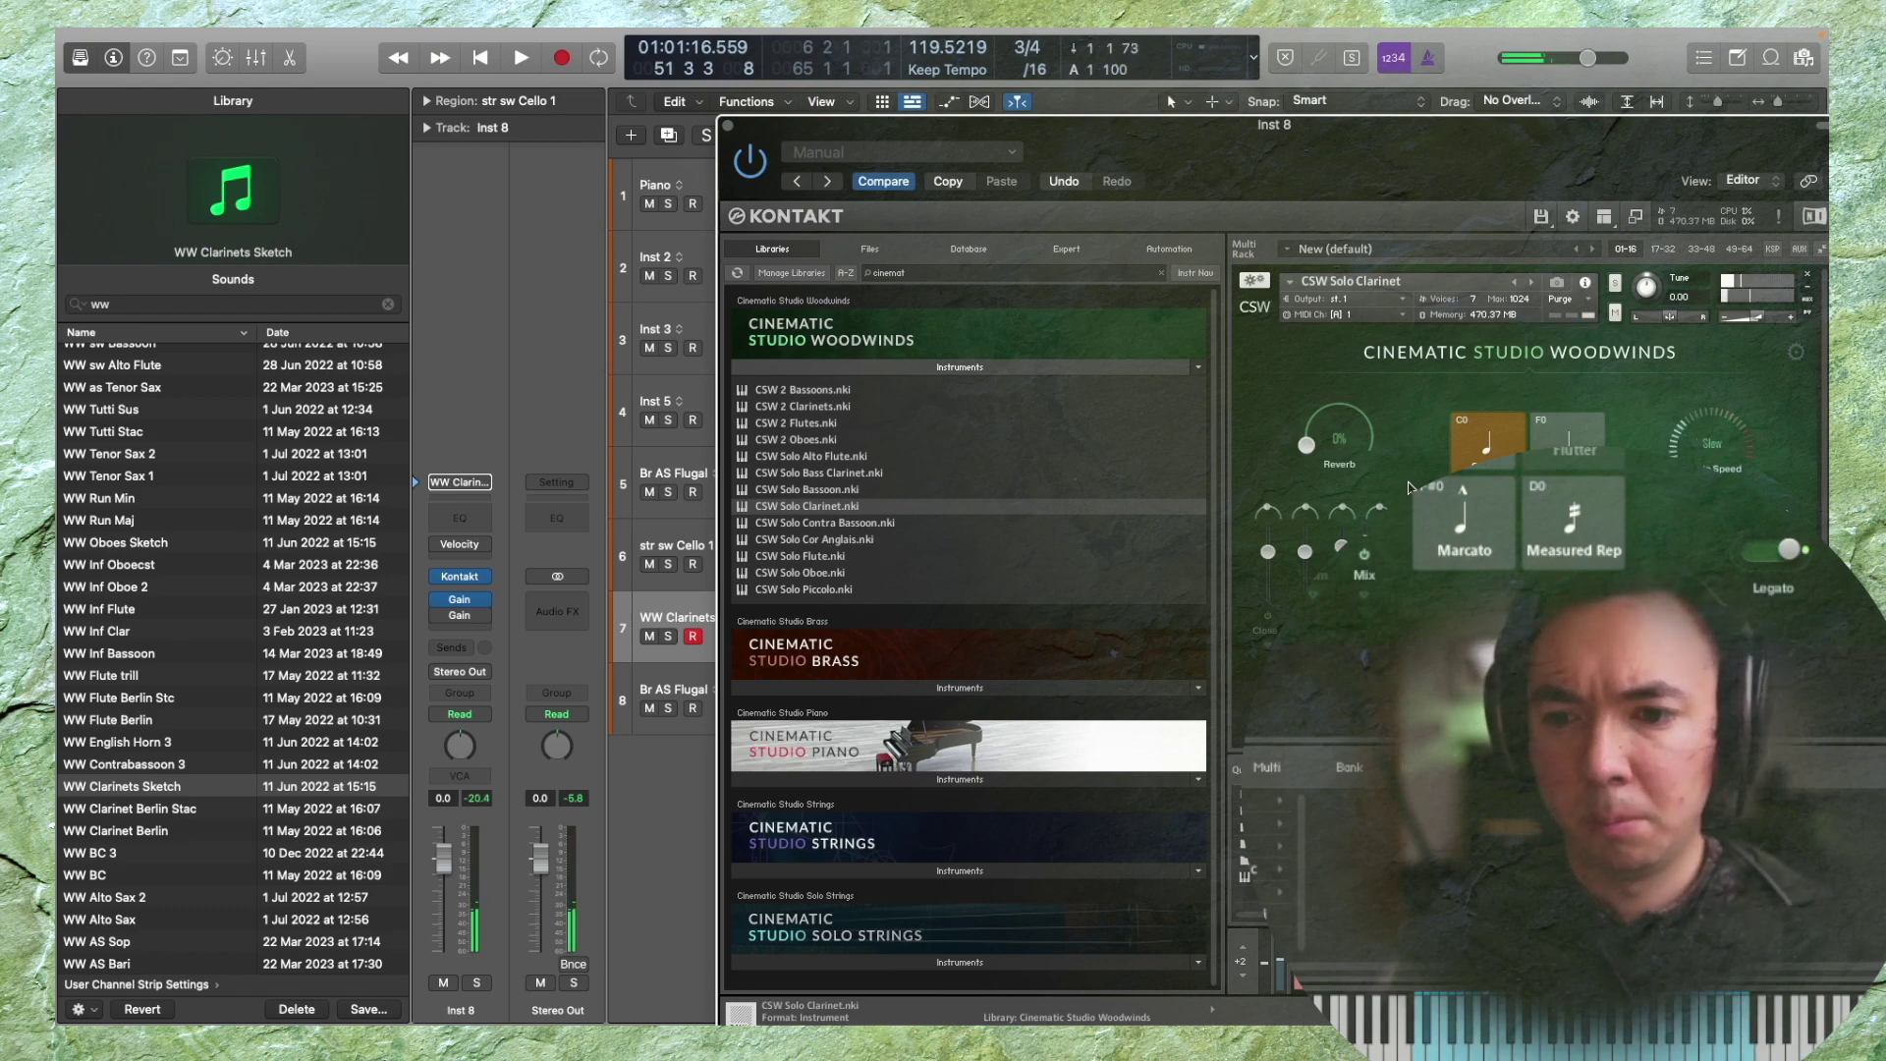
key("super+w")
Rehearse the WW Clarinets Sketch sound against the arrangement from about bar 31 up to bar 57
key("space")
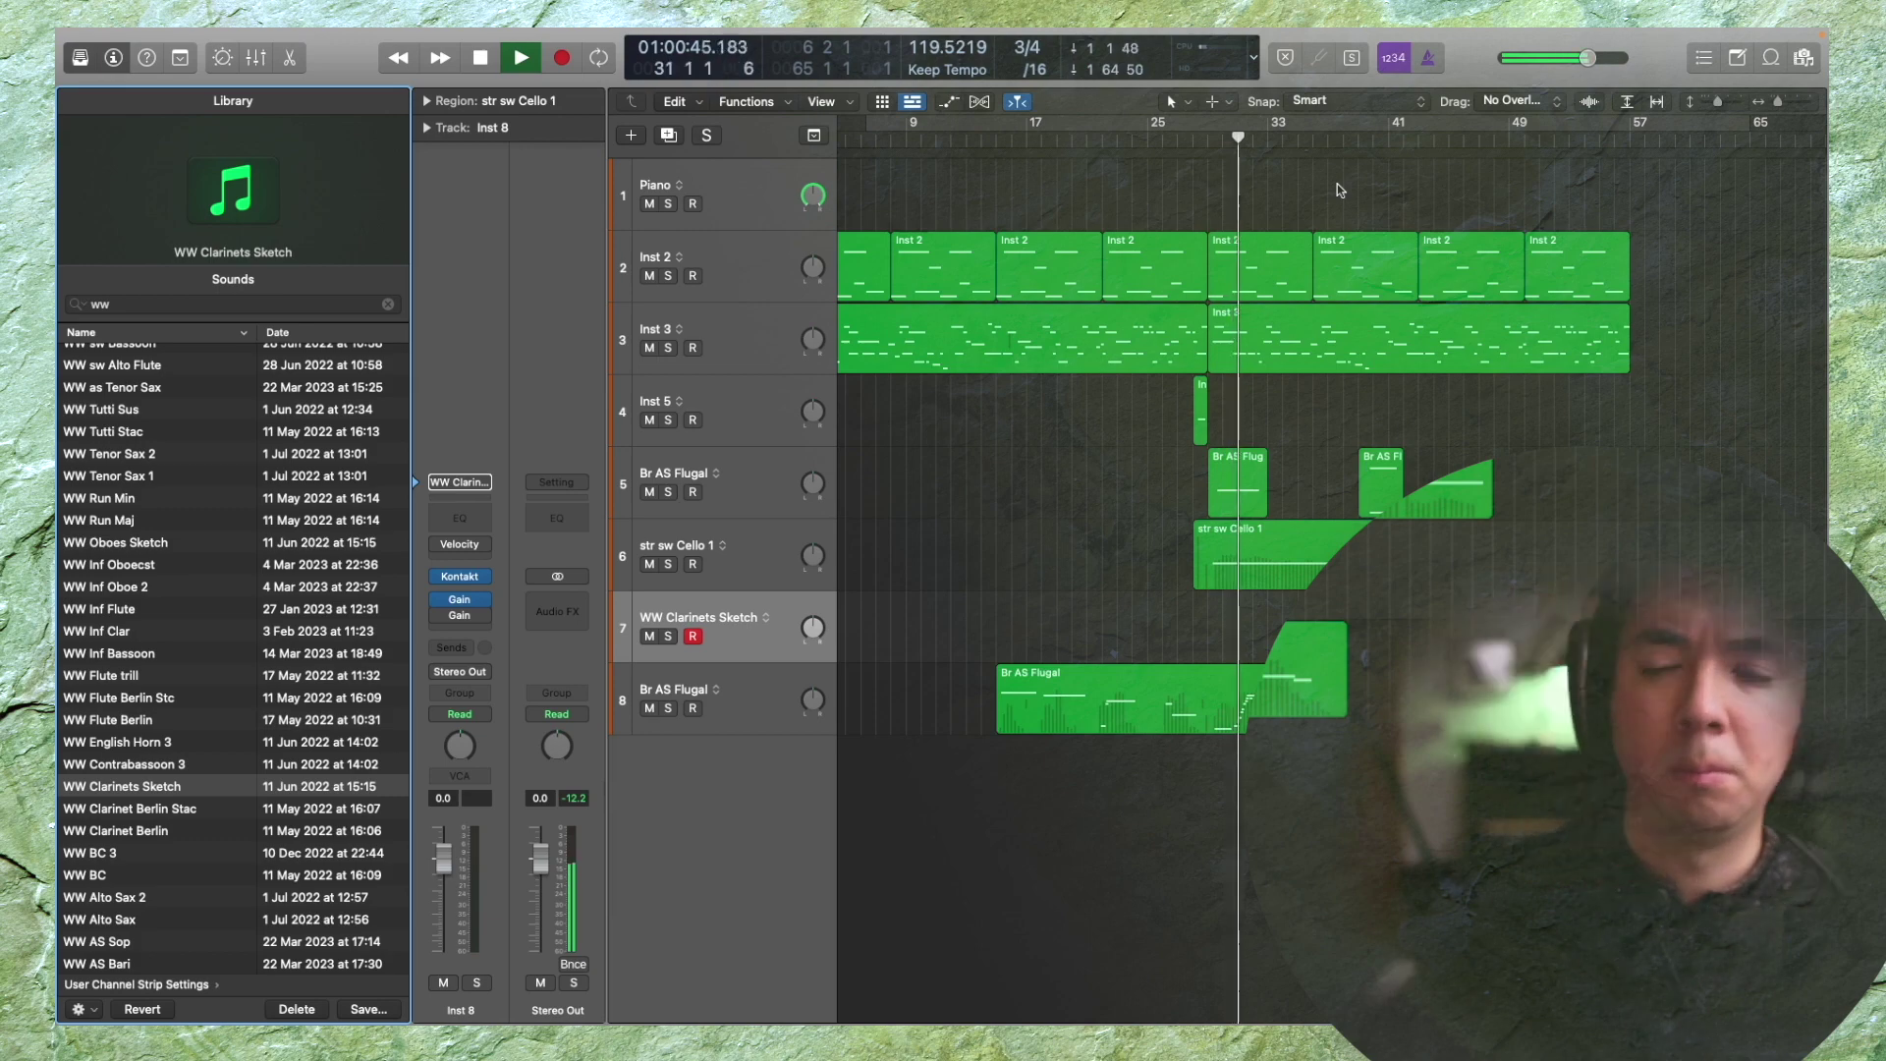
left_click(1397, 139)
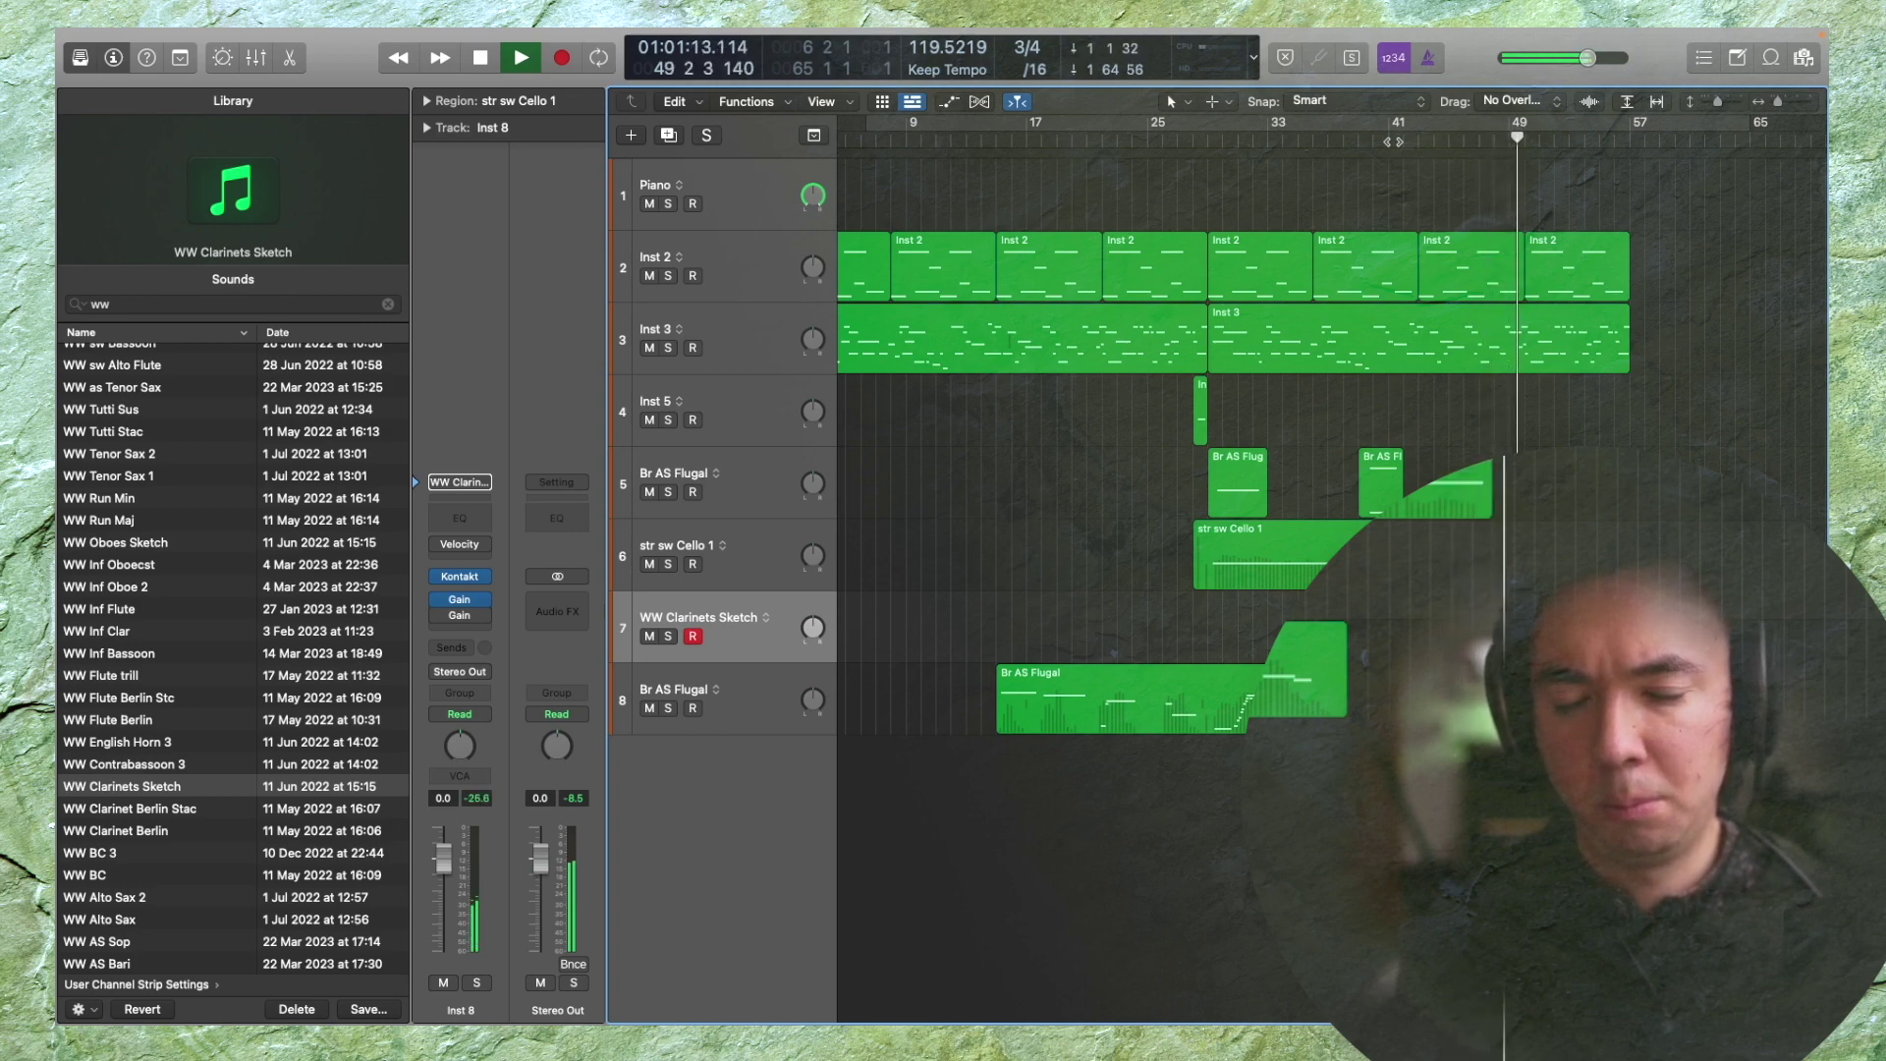
key("comma")
key("comma")
key("comma")
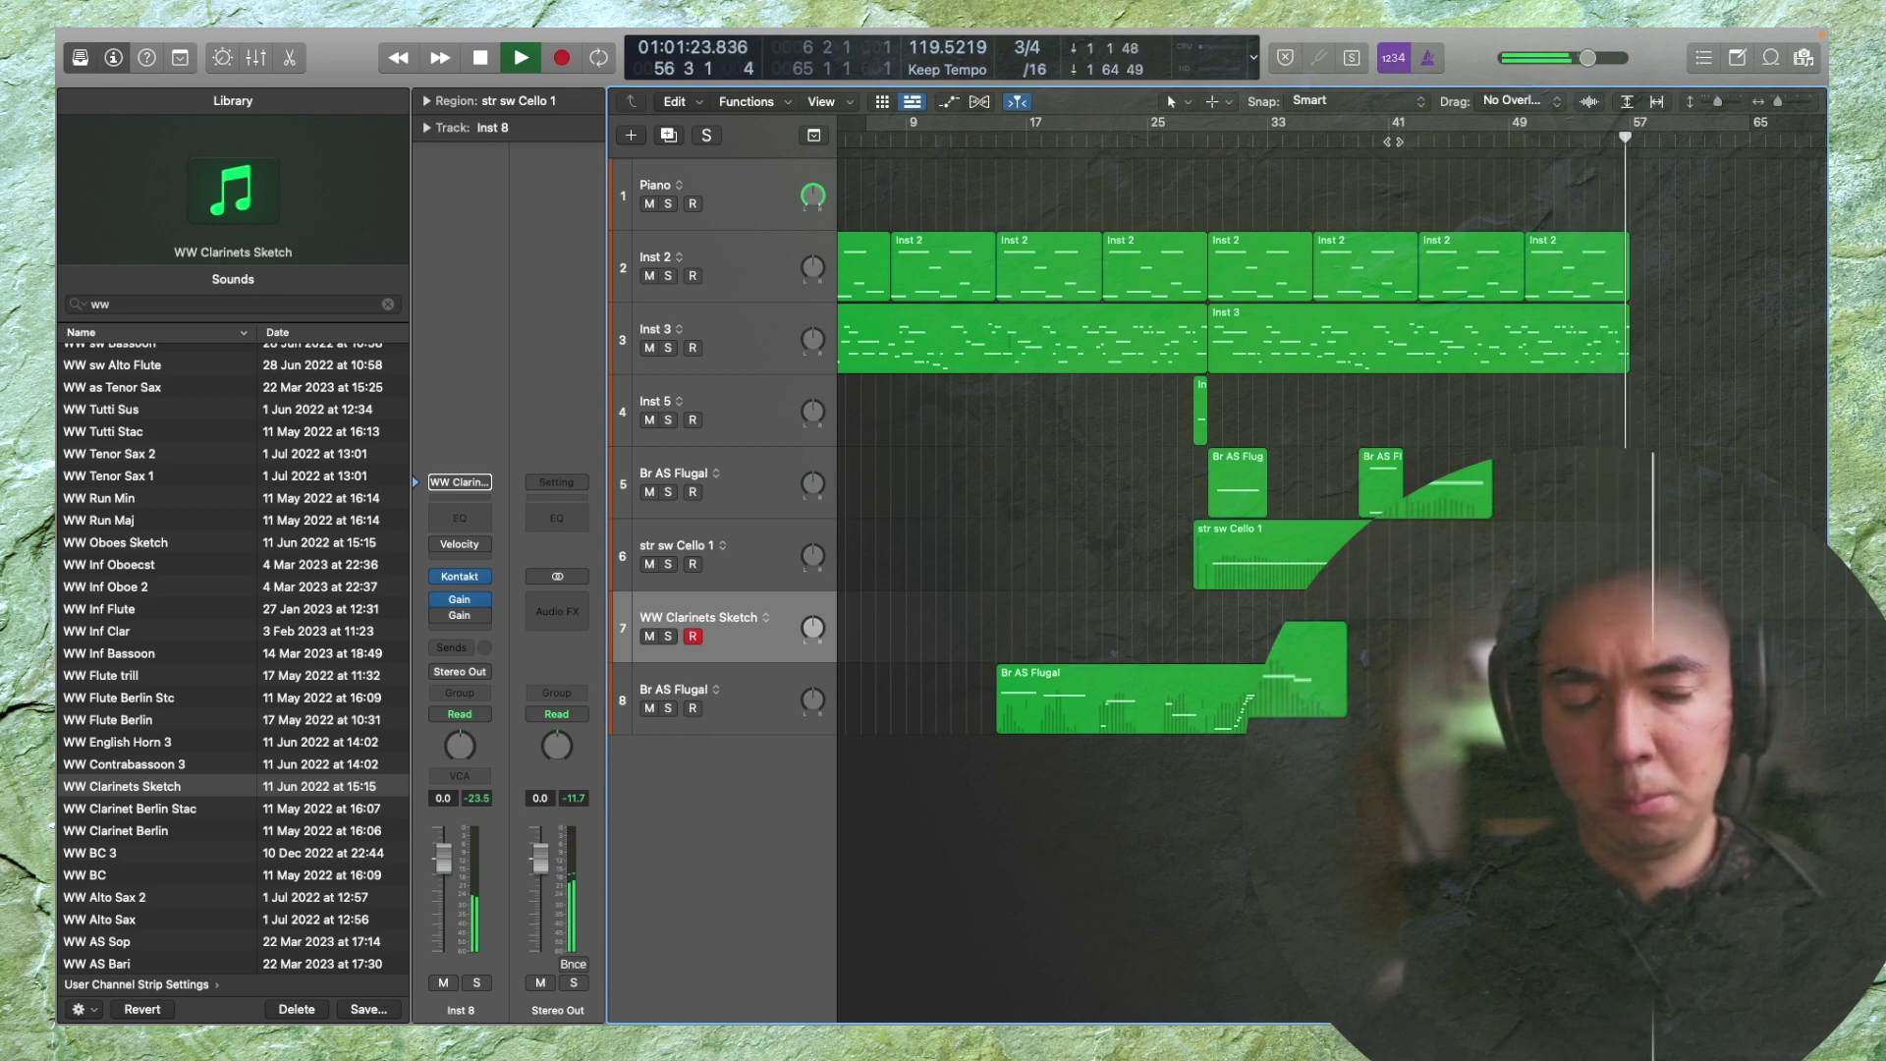
key("space")
Load WW Clarinet Berlin on track 7, play from about bar 47, and capture the performed clarinet notes
left_click(226, 831)
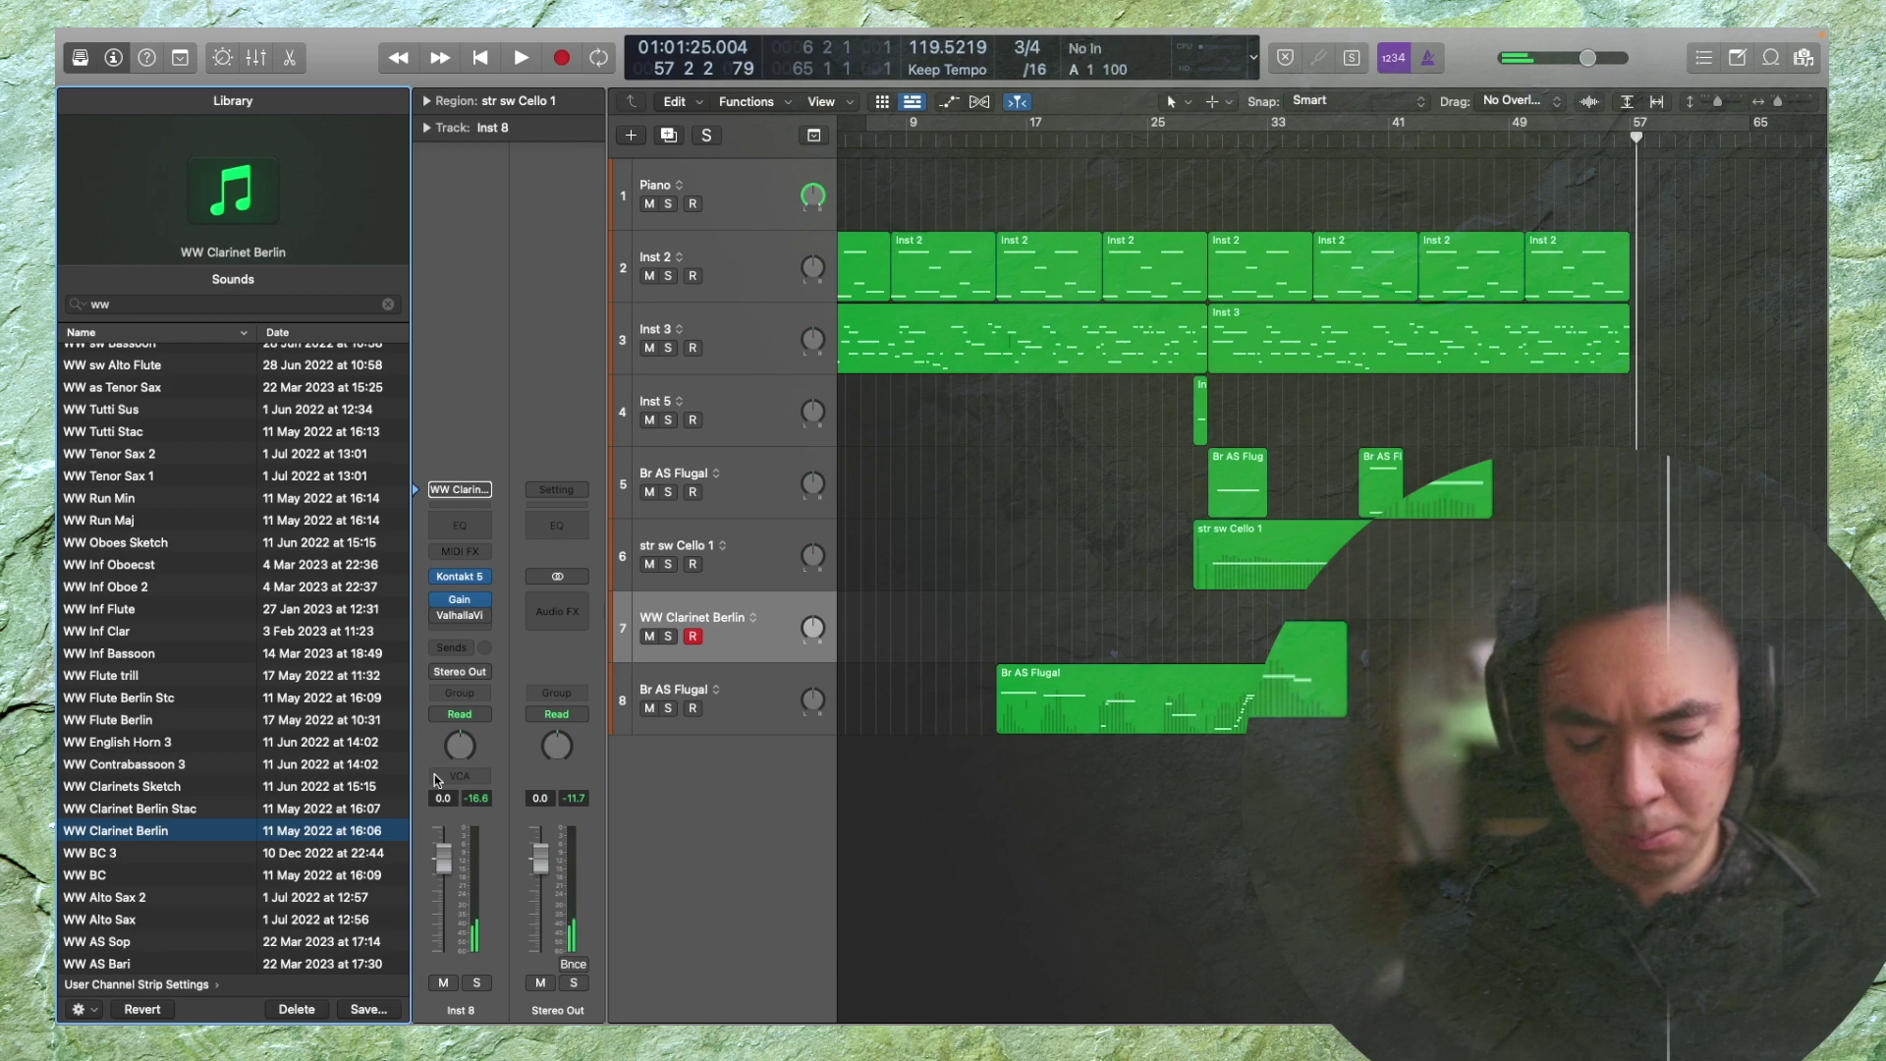
key("comma")
key("comma")
key("comma")
key("comma")
key("comma")
key("comma")
key("comma")
key("comma")
key("comma")
key("comma")
key("comma")
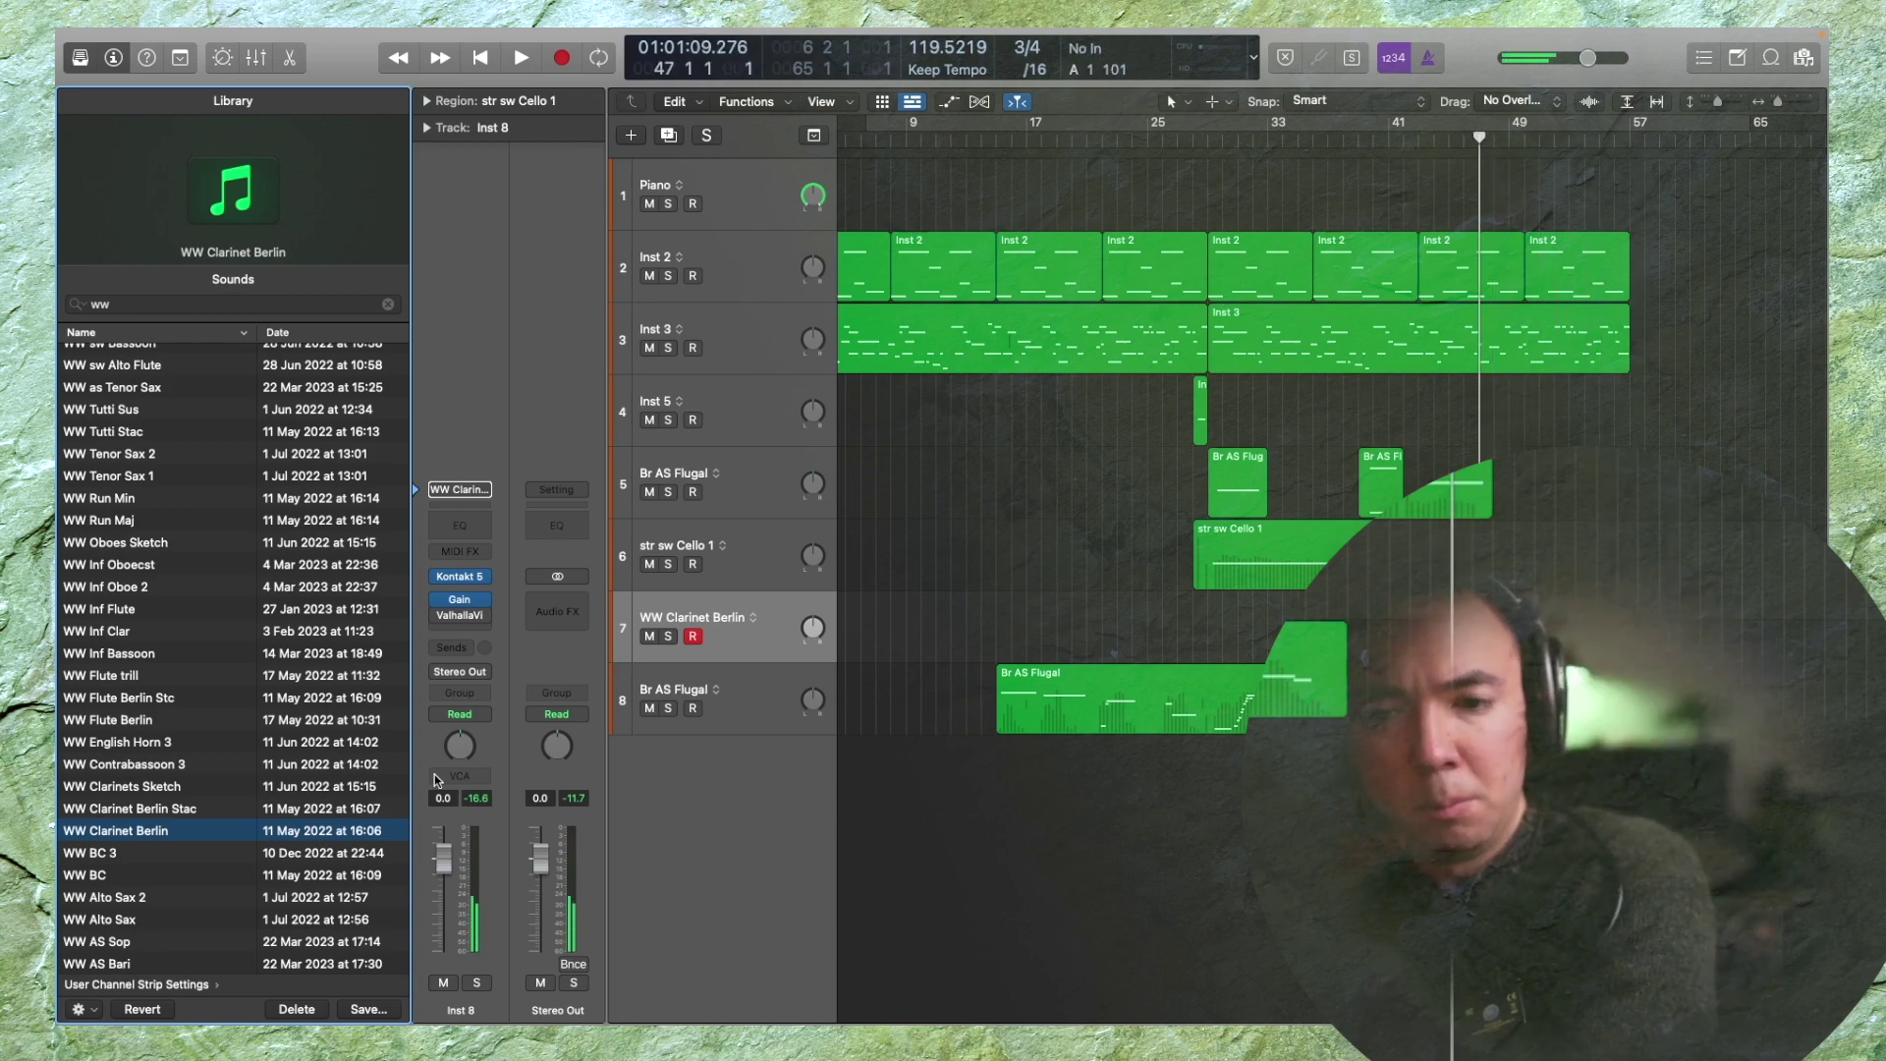
key("space")
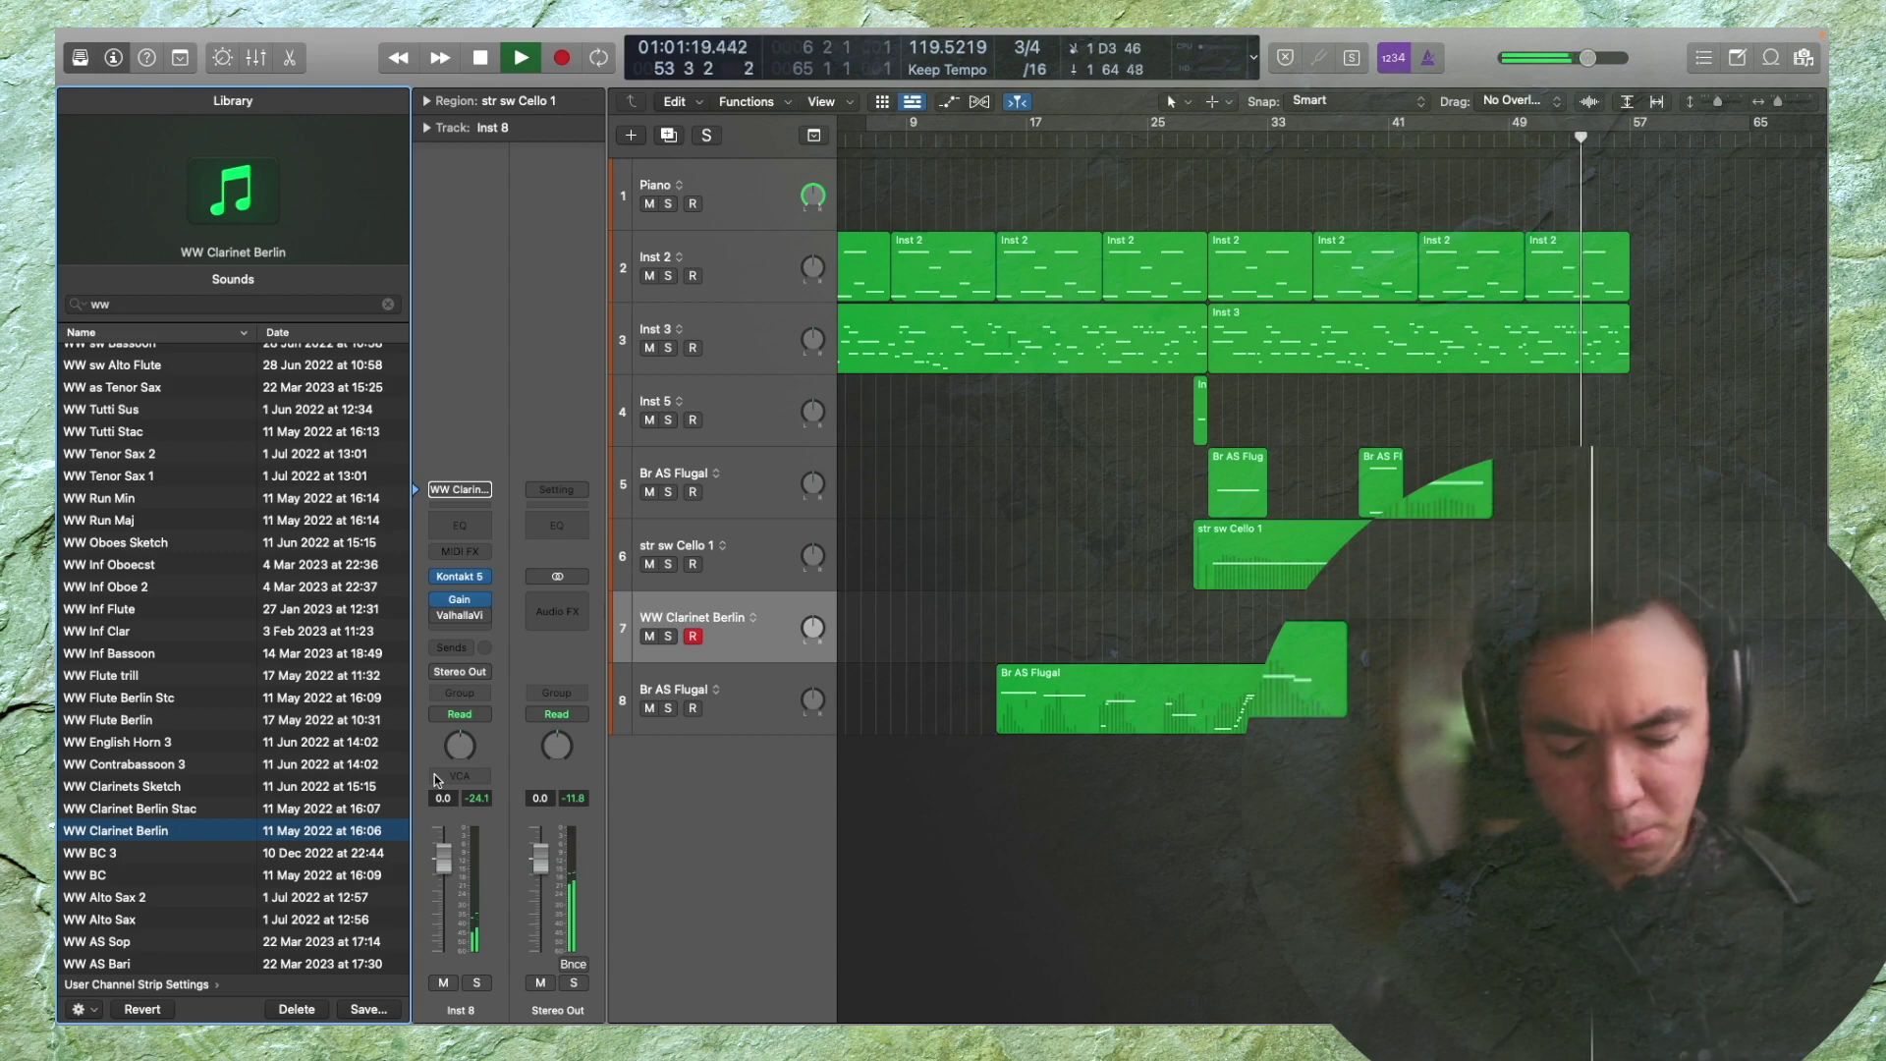
key("shift+r")
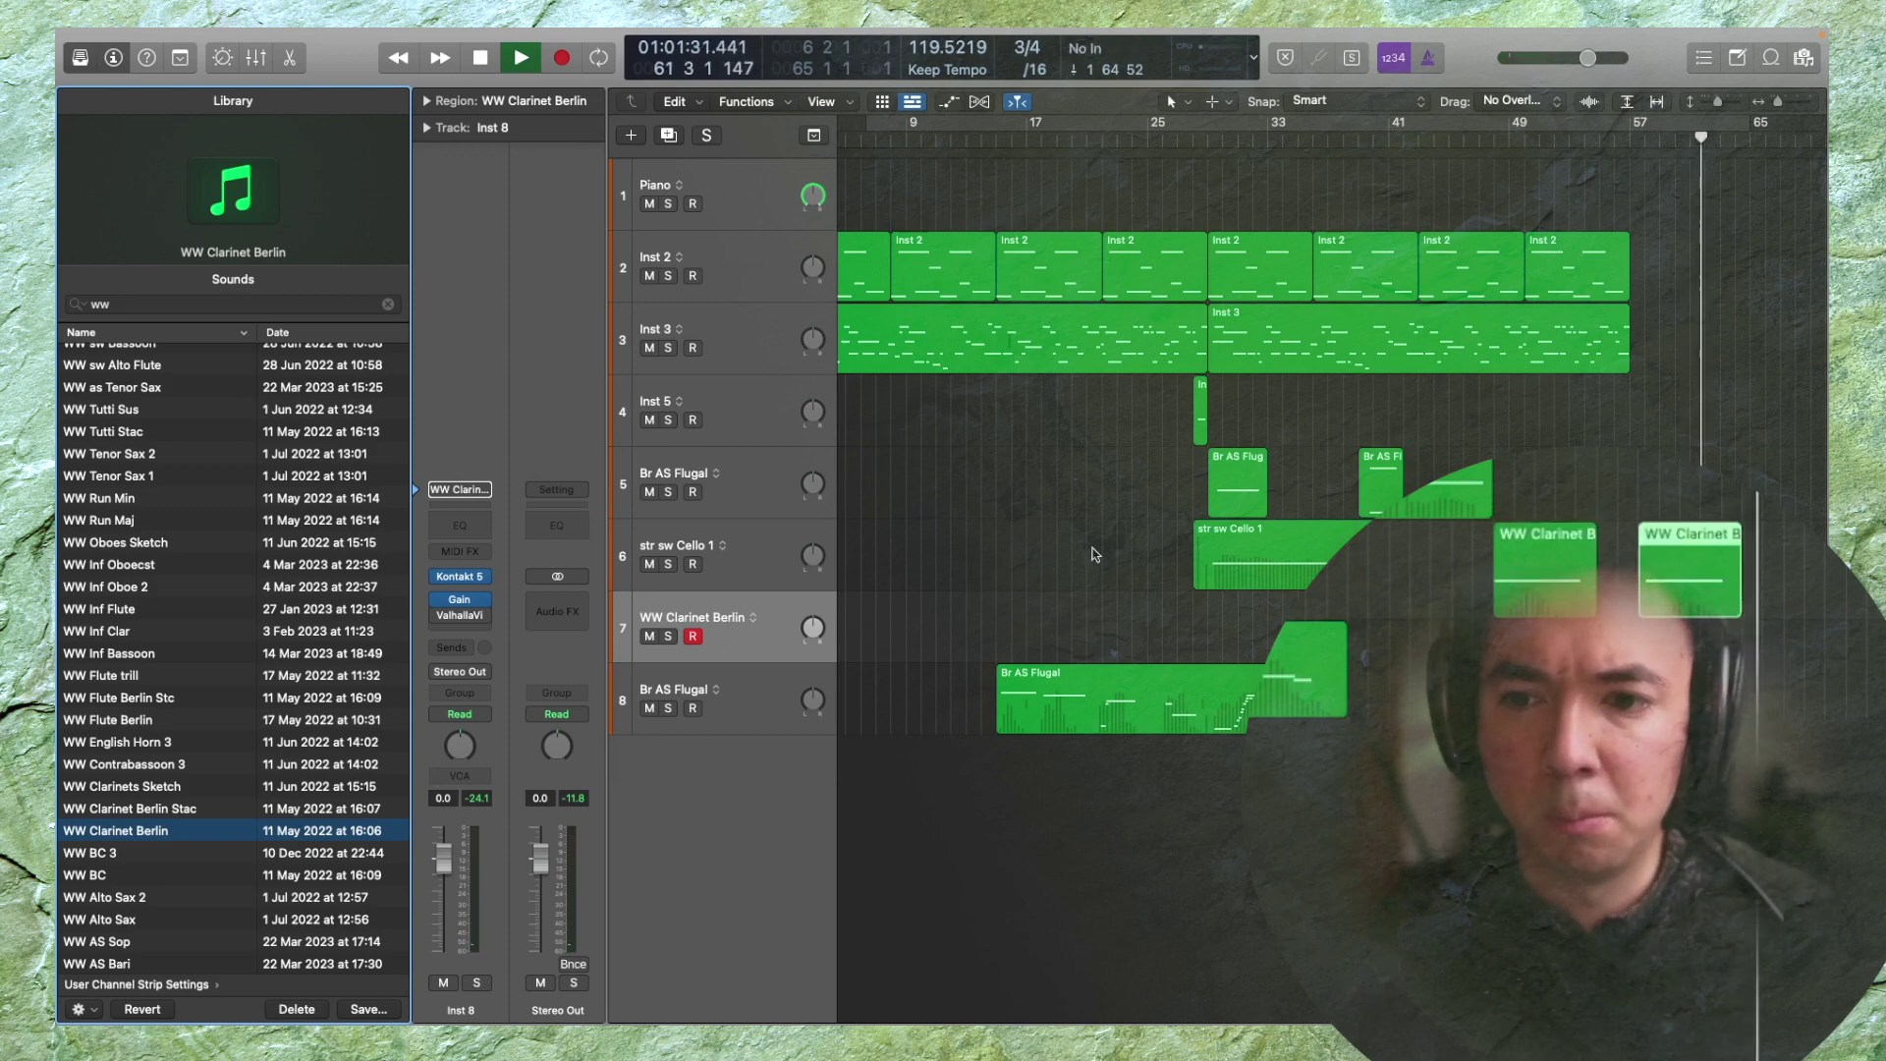
key("space")
Move the playhead to bar 52, add a SINE Player track below Inst 2, and inspect Salu's library settings
left_click(1552, 141)
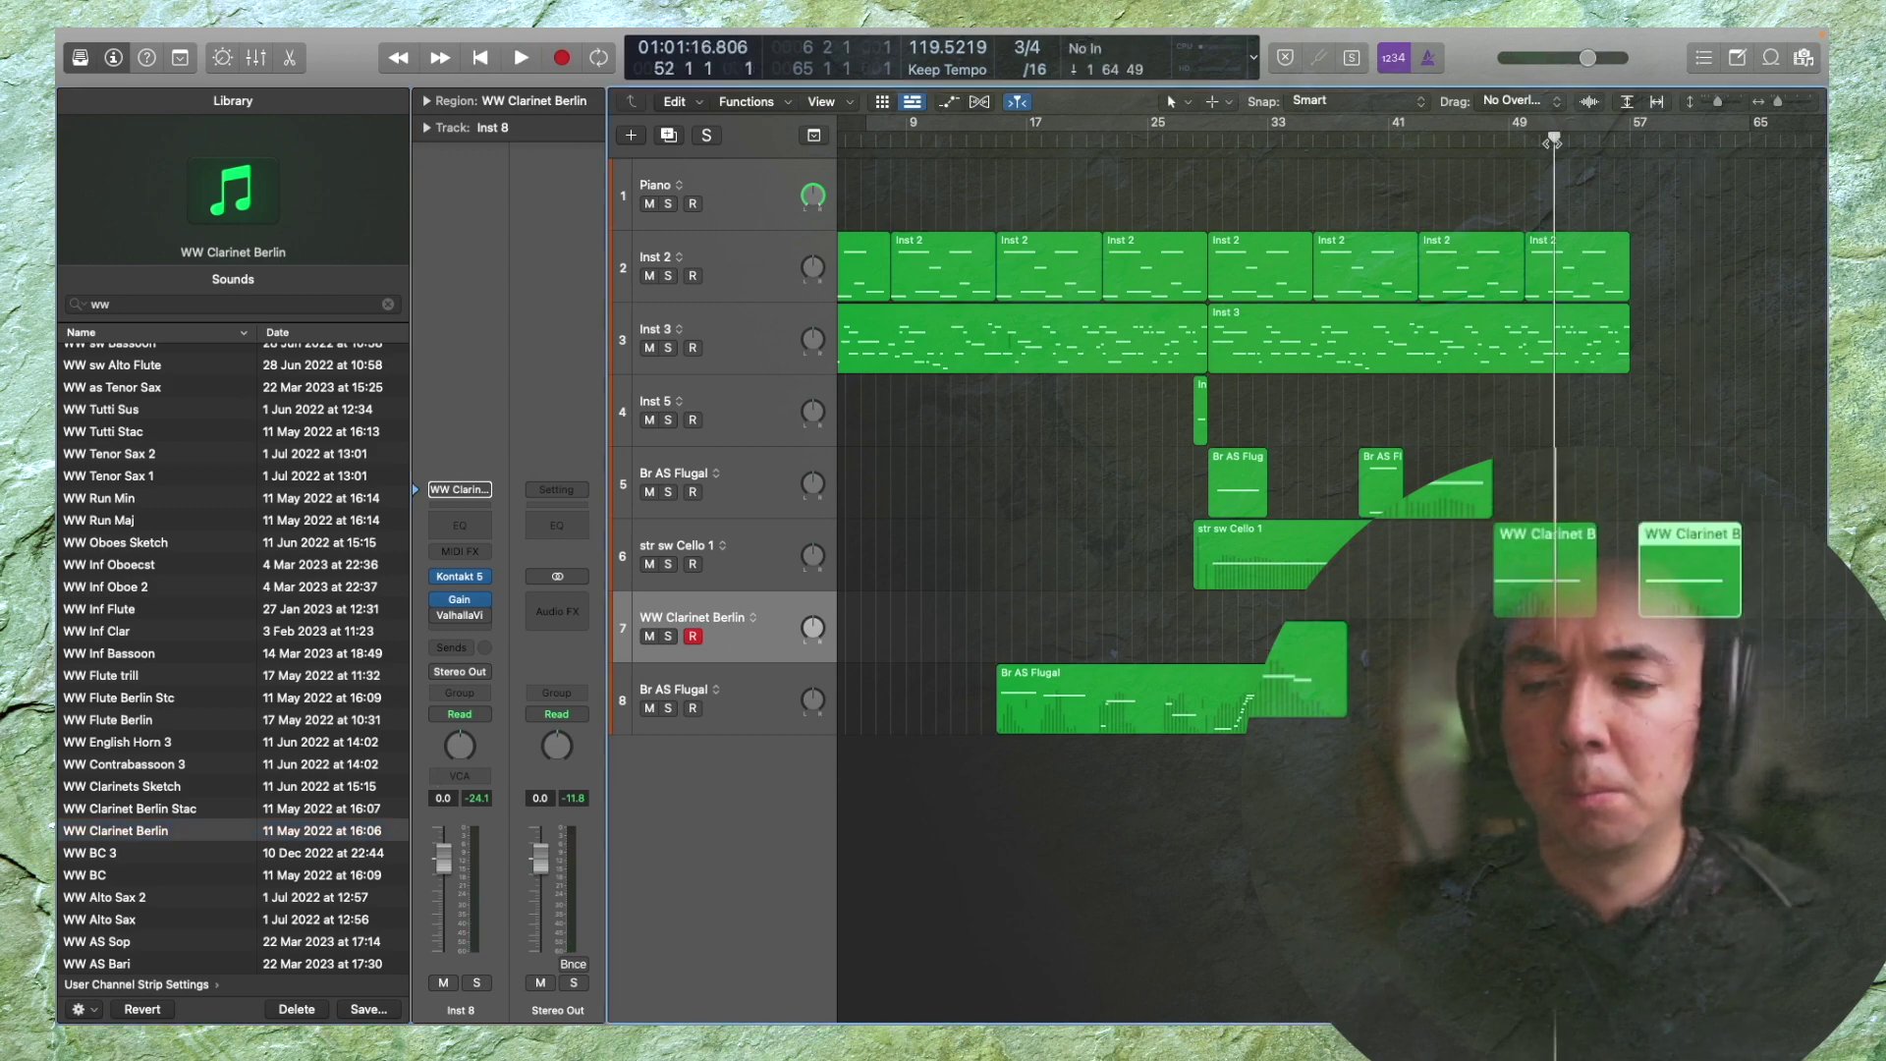
left_click(742, 268)
key("alt+super+s")
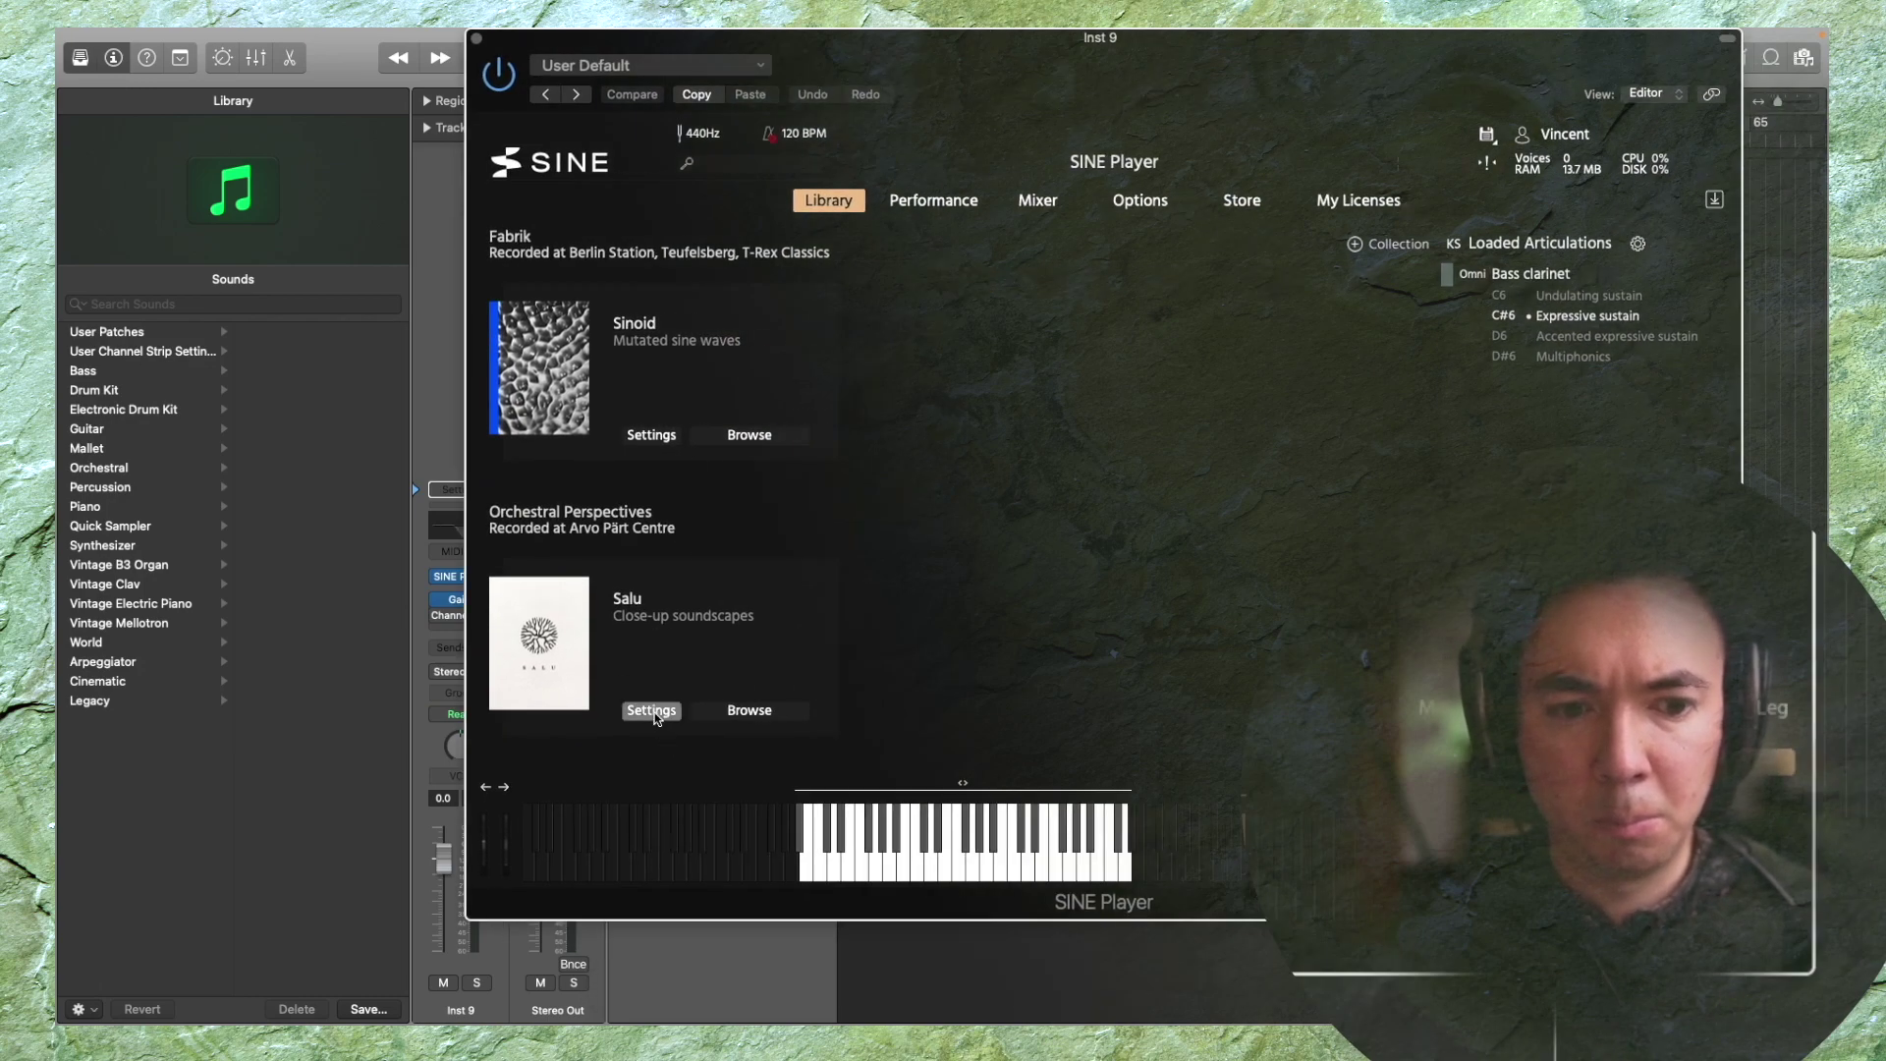
left_click(652, 711)
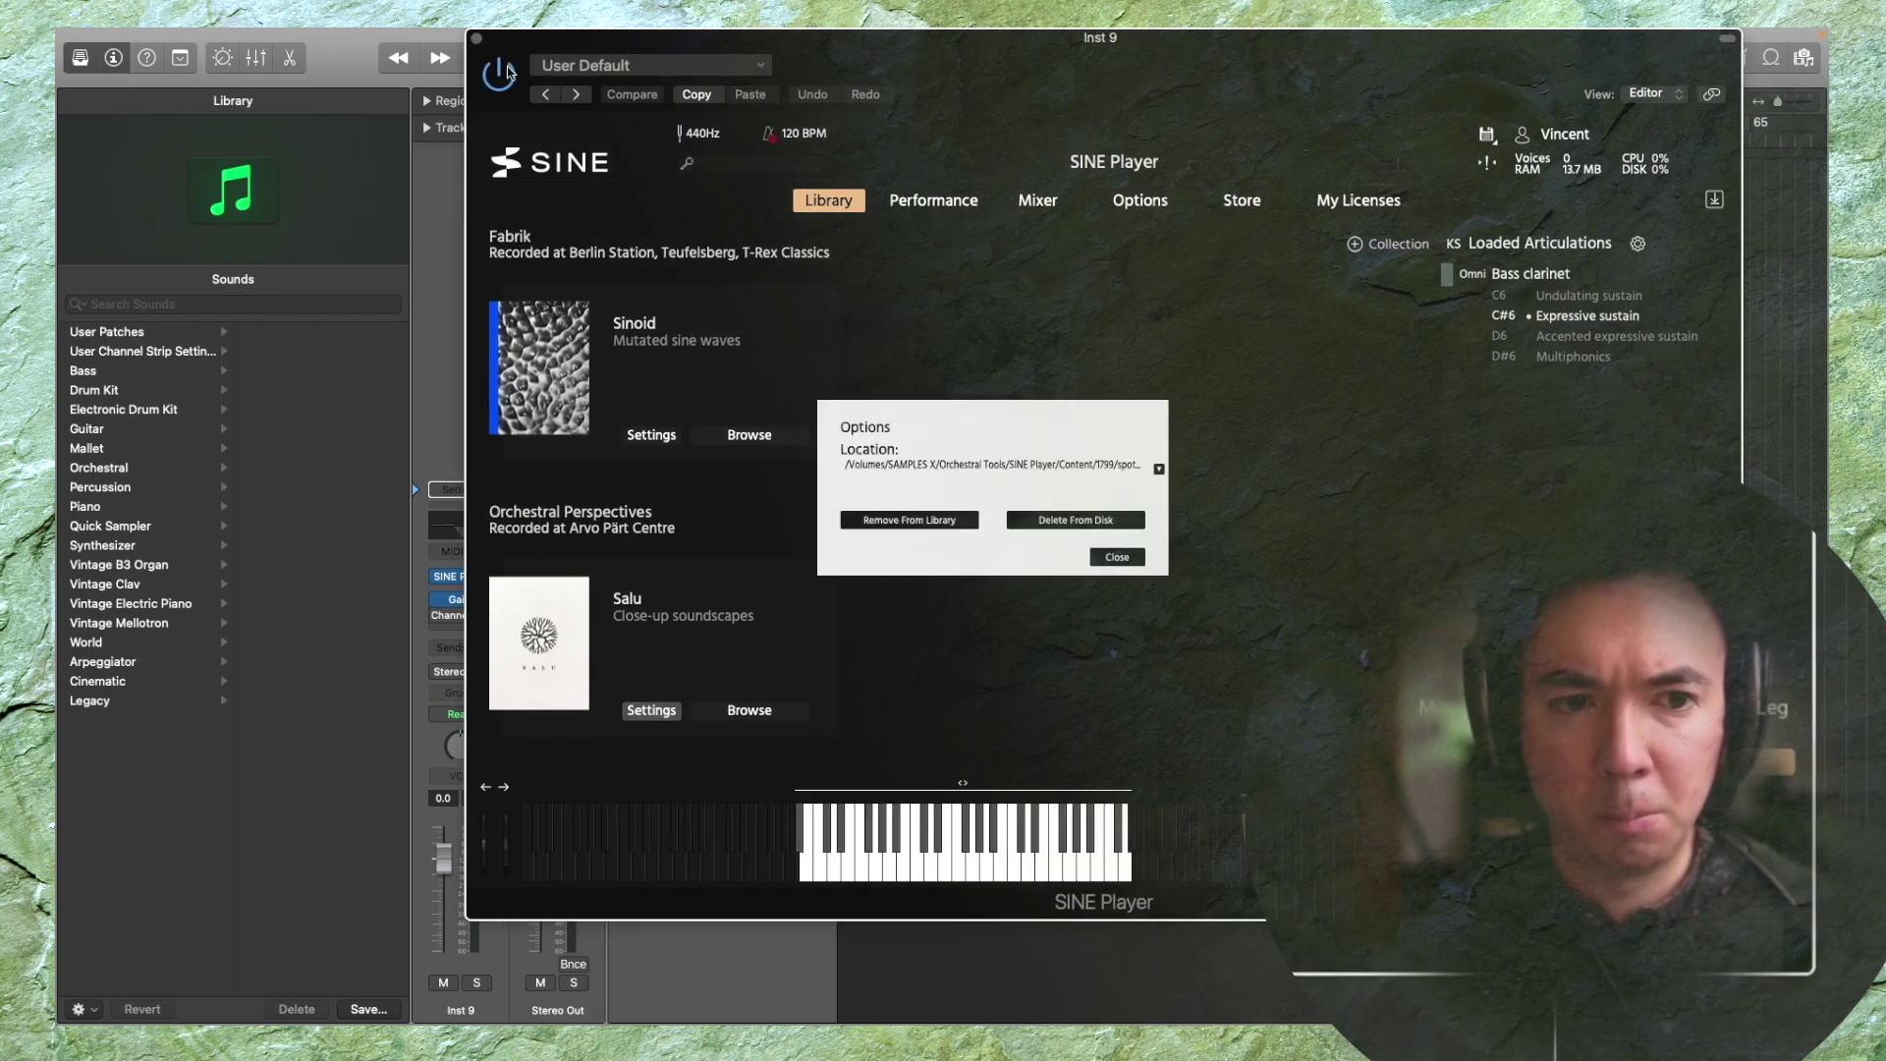
left_click(476, 40)
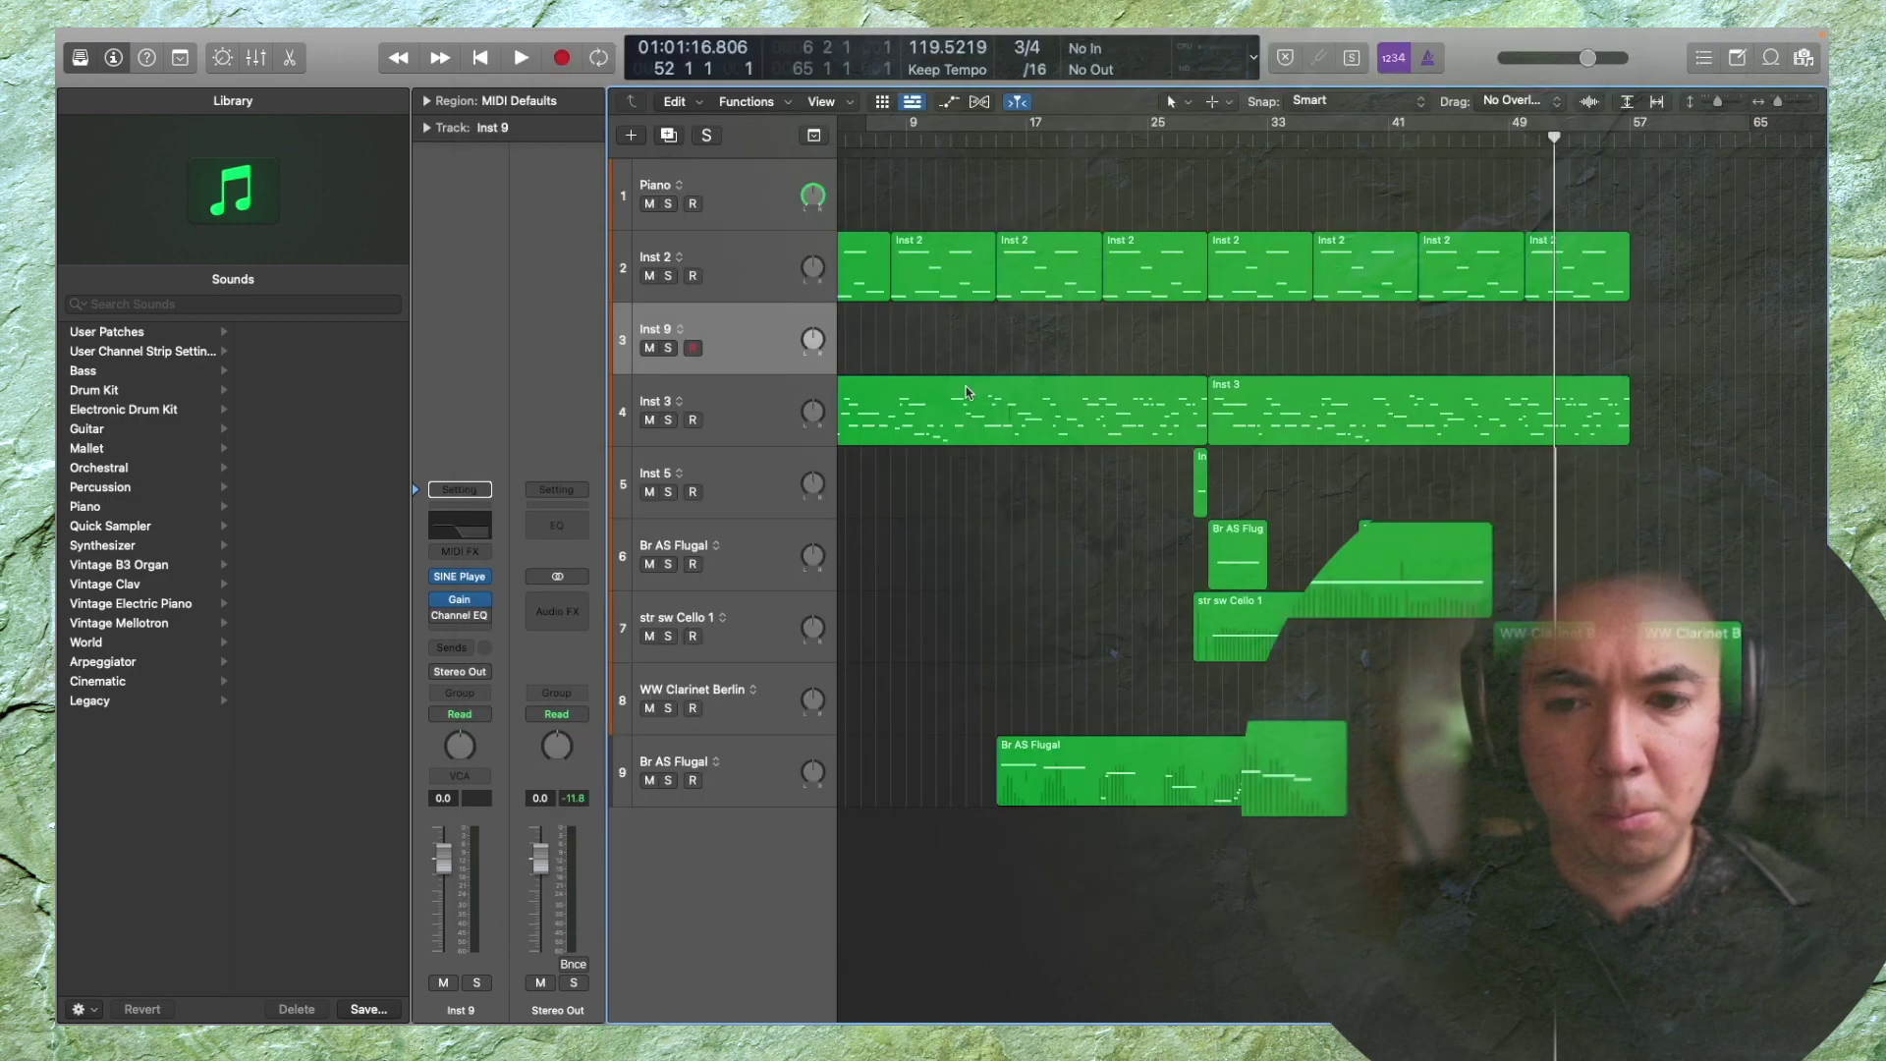
Audition Br AS Flugal on track 6, duplicate the str sw Cello 1 track, and select Br AS Flugal on track 10
left_click(762, 550)
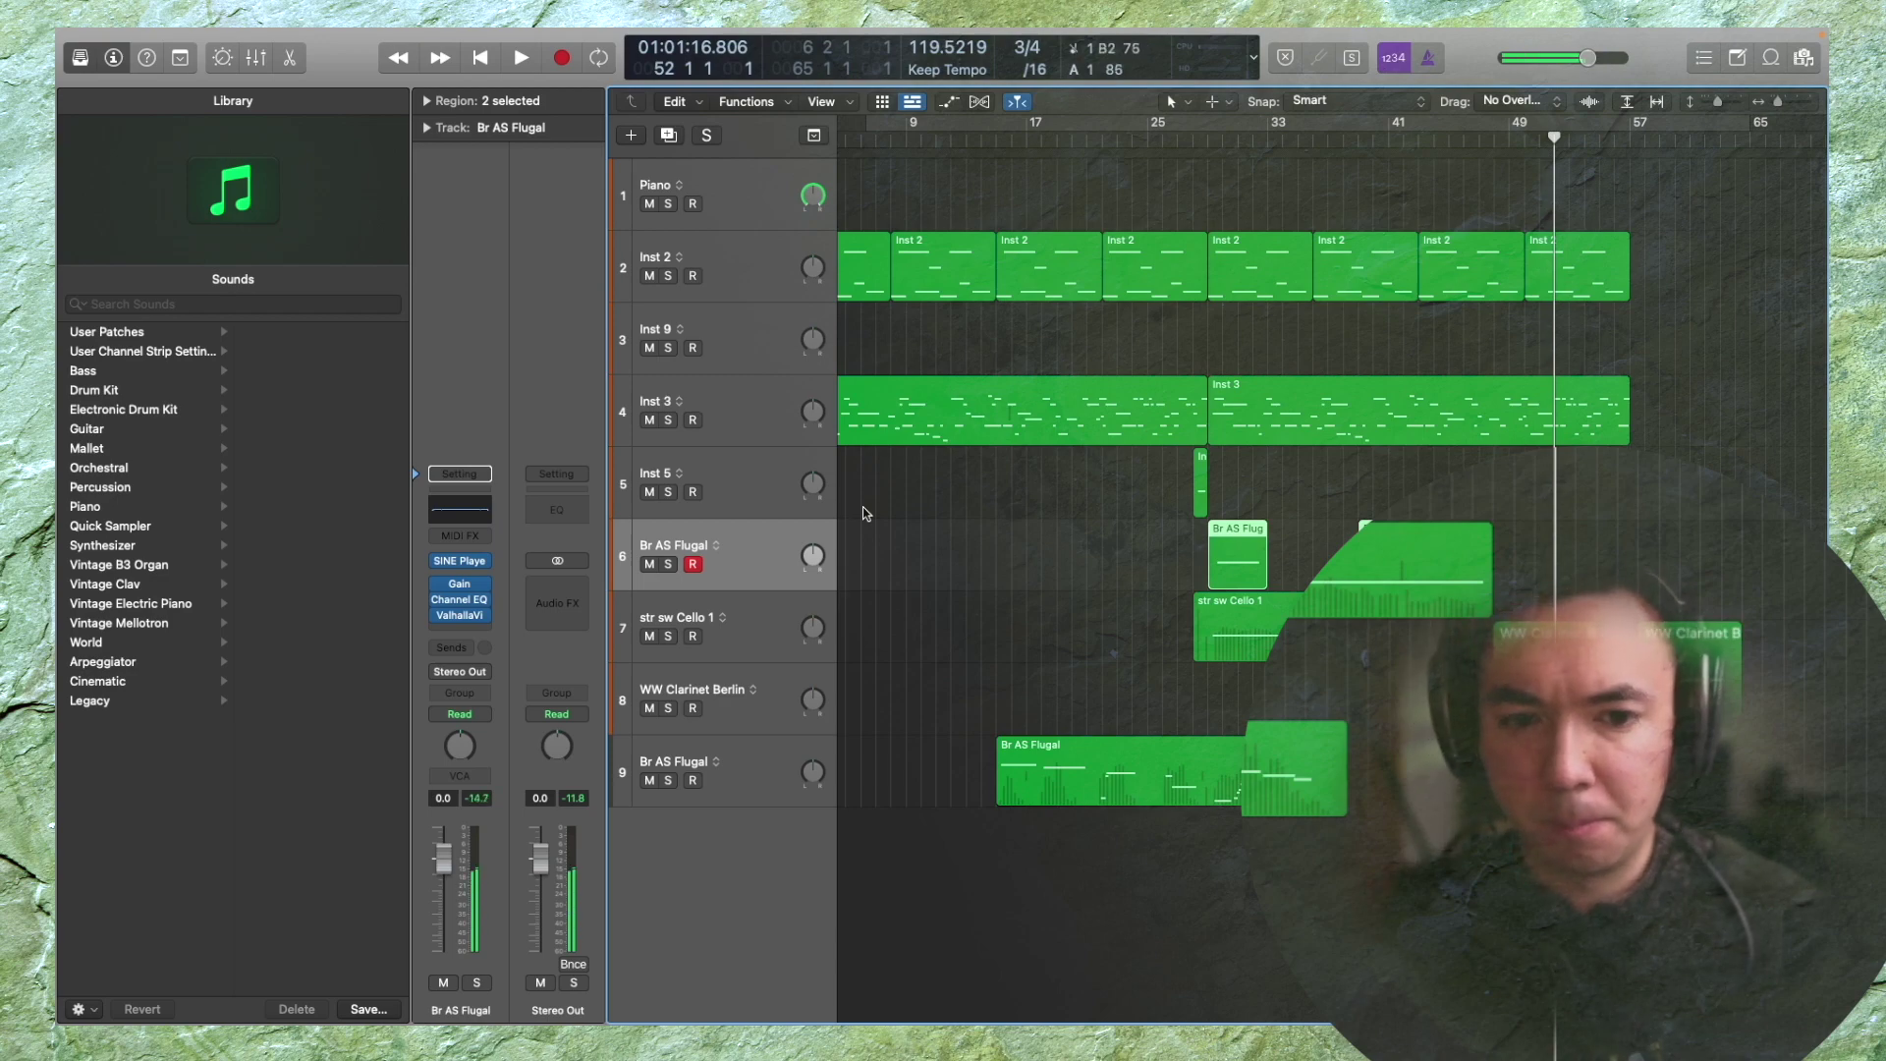
left_click(816, 597)
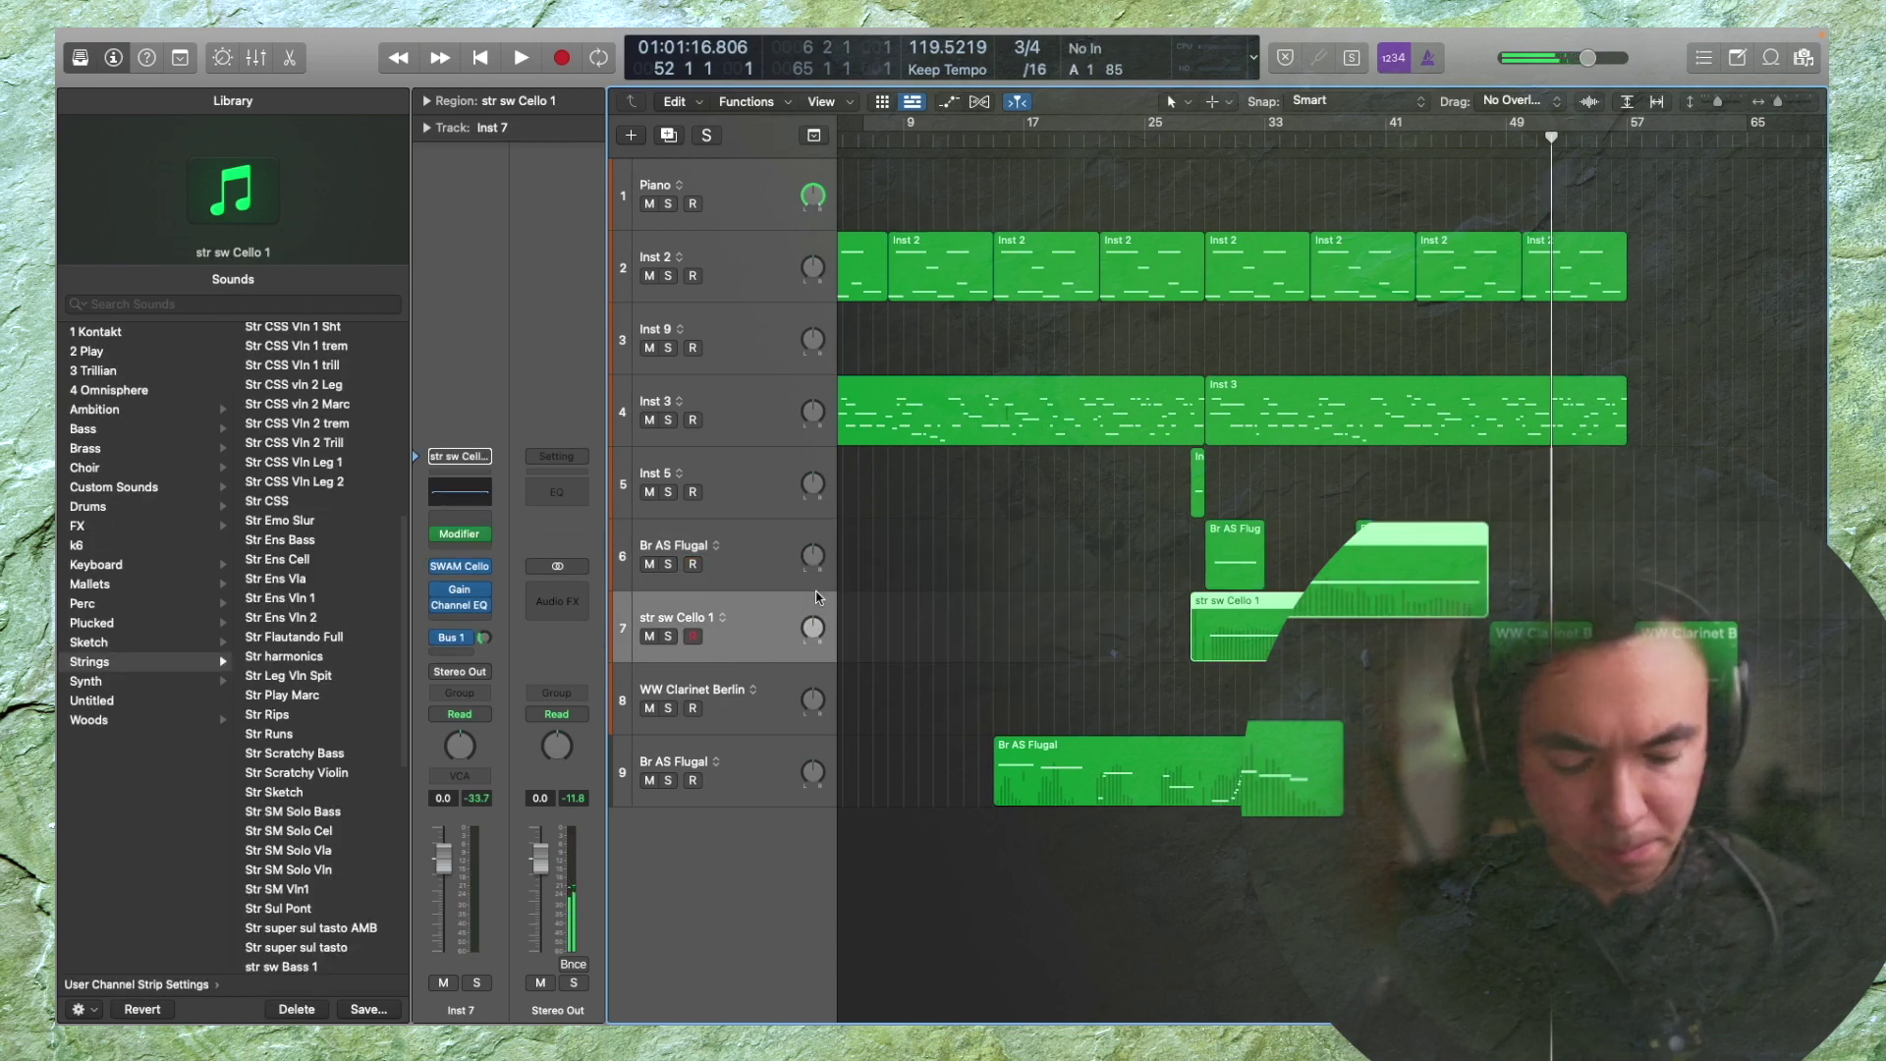
key("super+d")
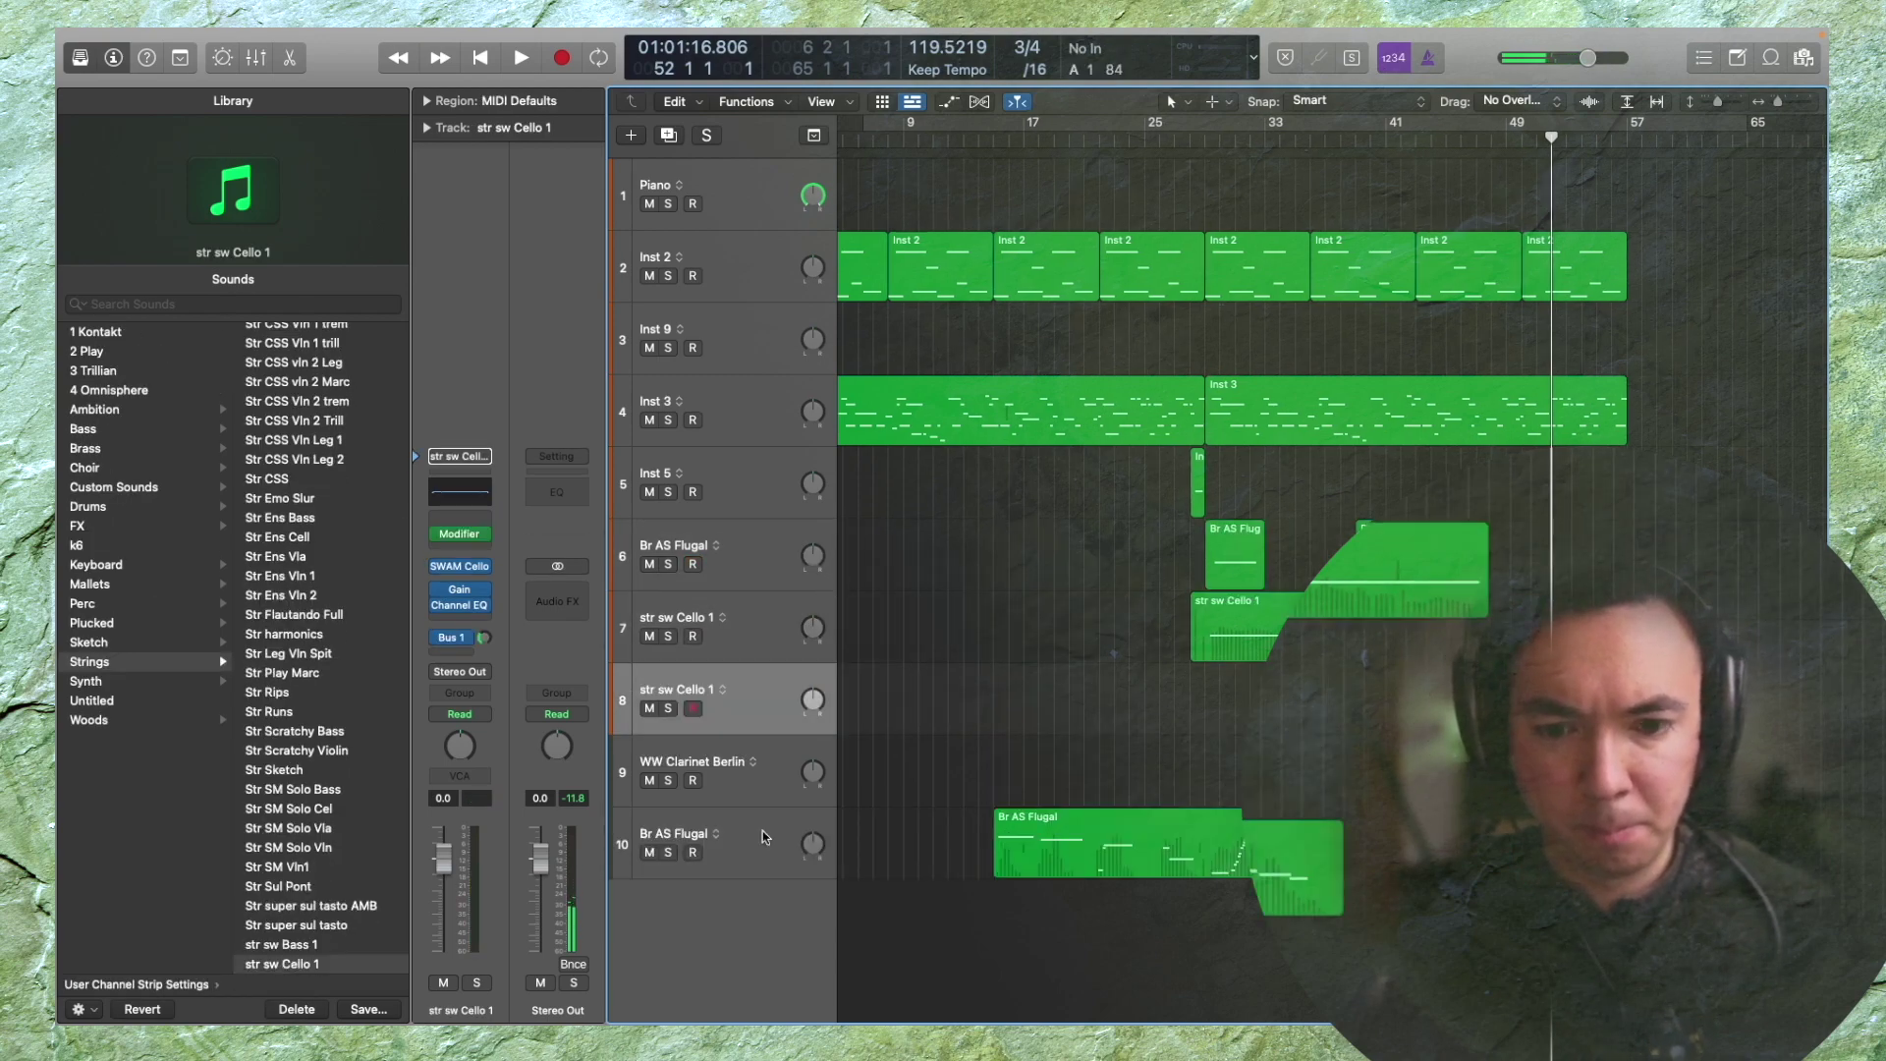
left_click(762, 820)
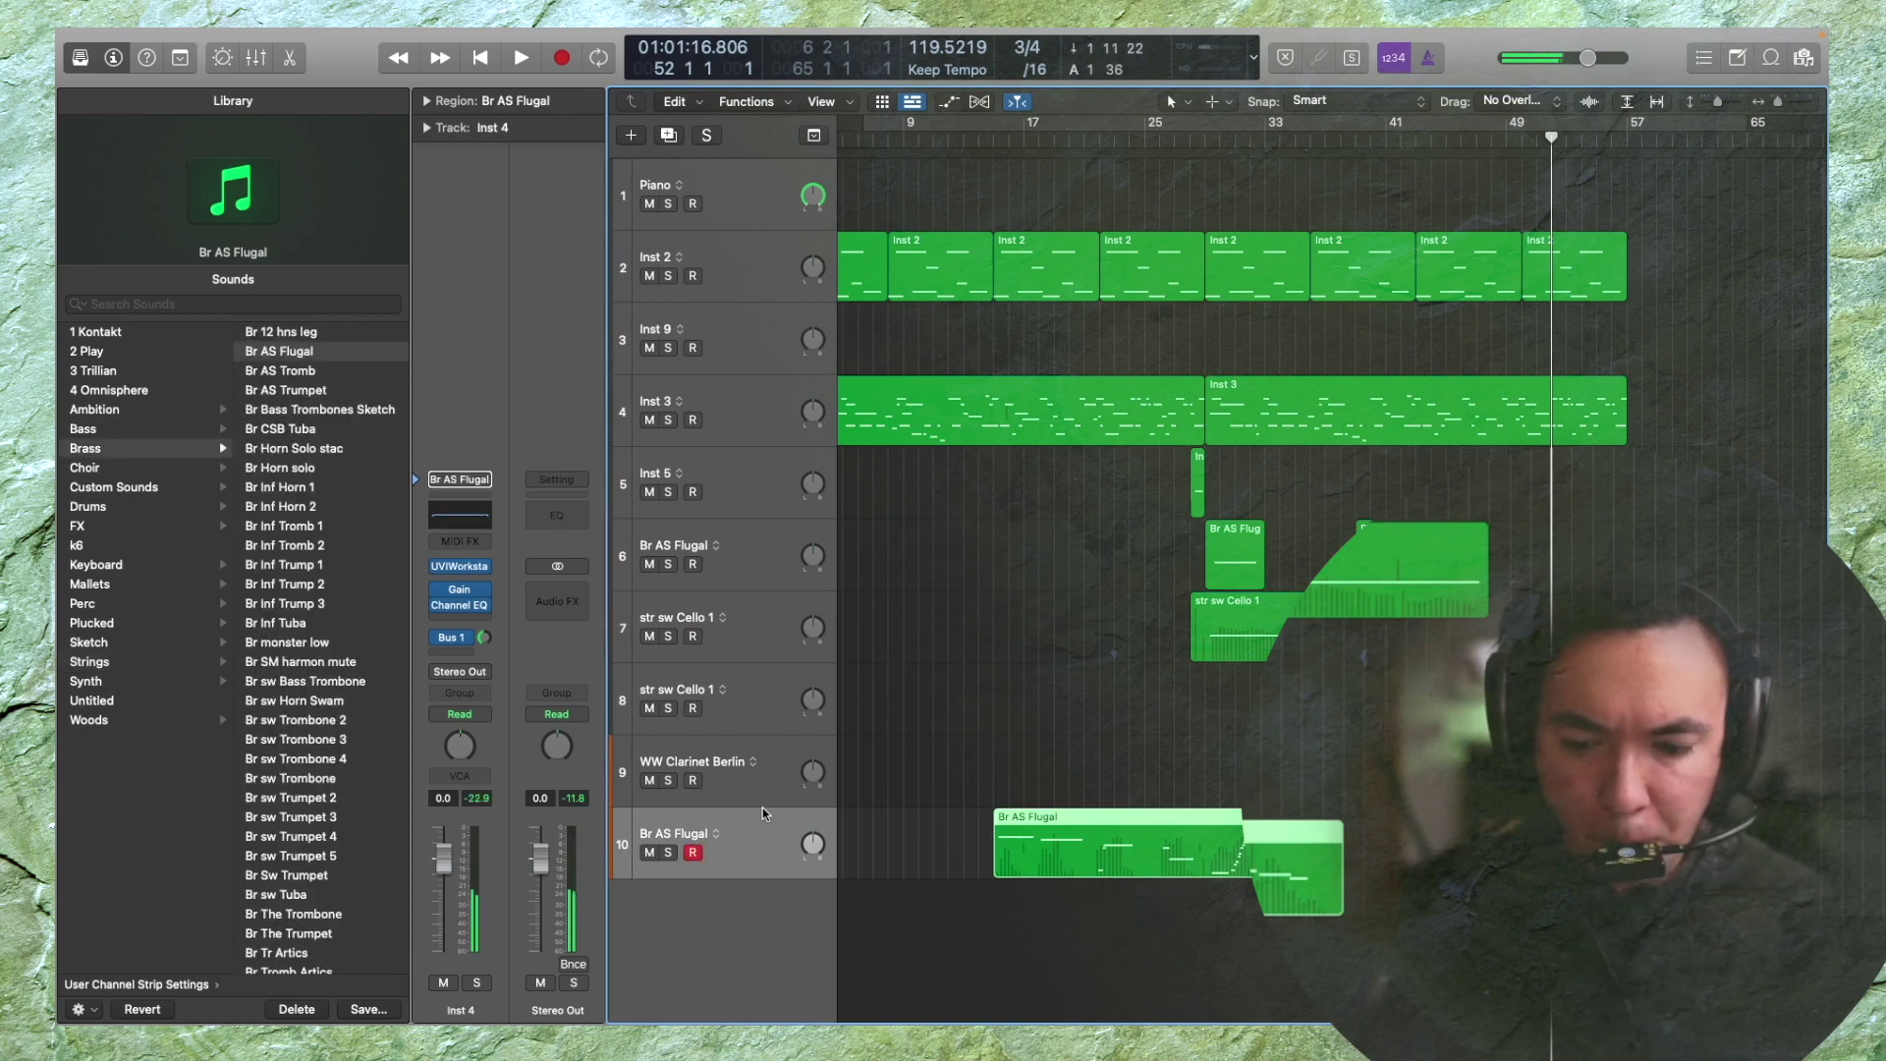
Play from about bar 51 and perform a flugelhorn phrase on track 10, capturing it around bars 54 to 58
key("comma")
key("comma")
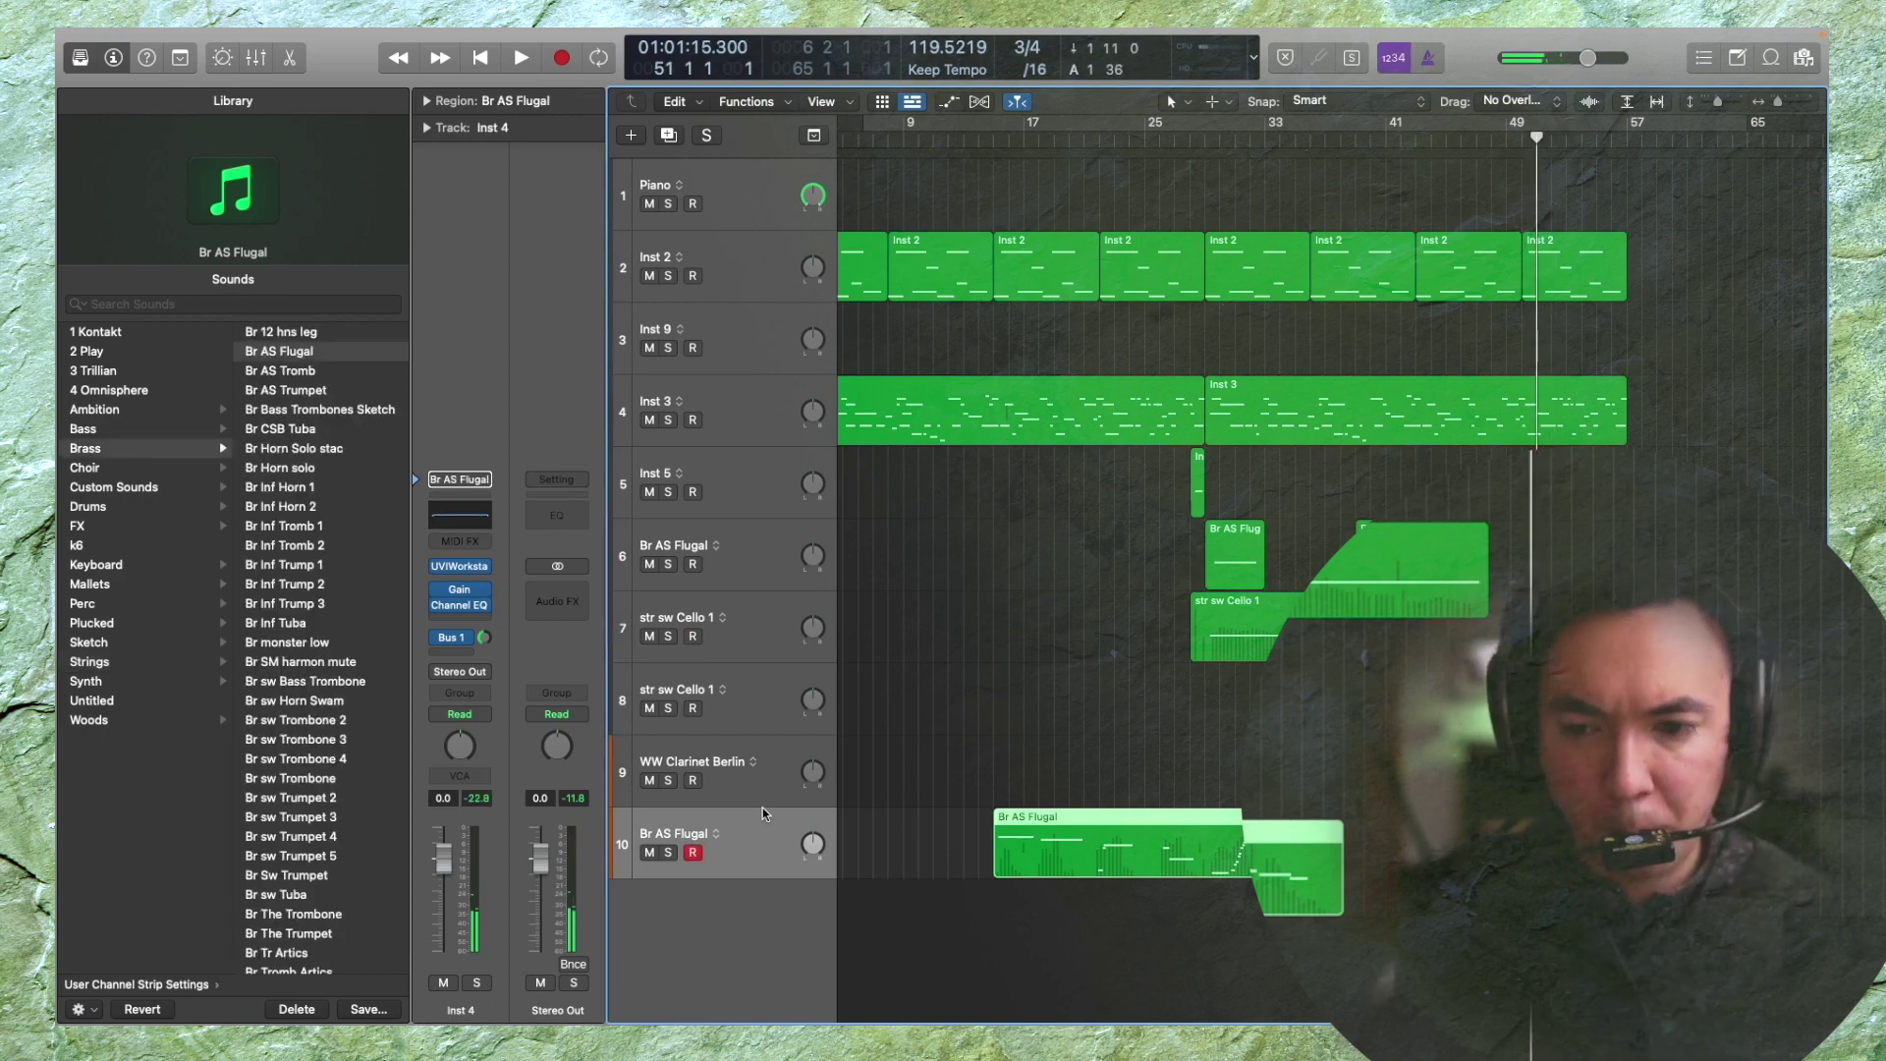
key("space")
key("period")
key("space")
key("period")
key("period")
key("period")
key("space")
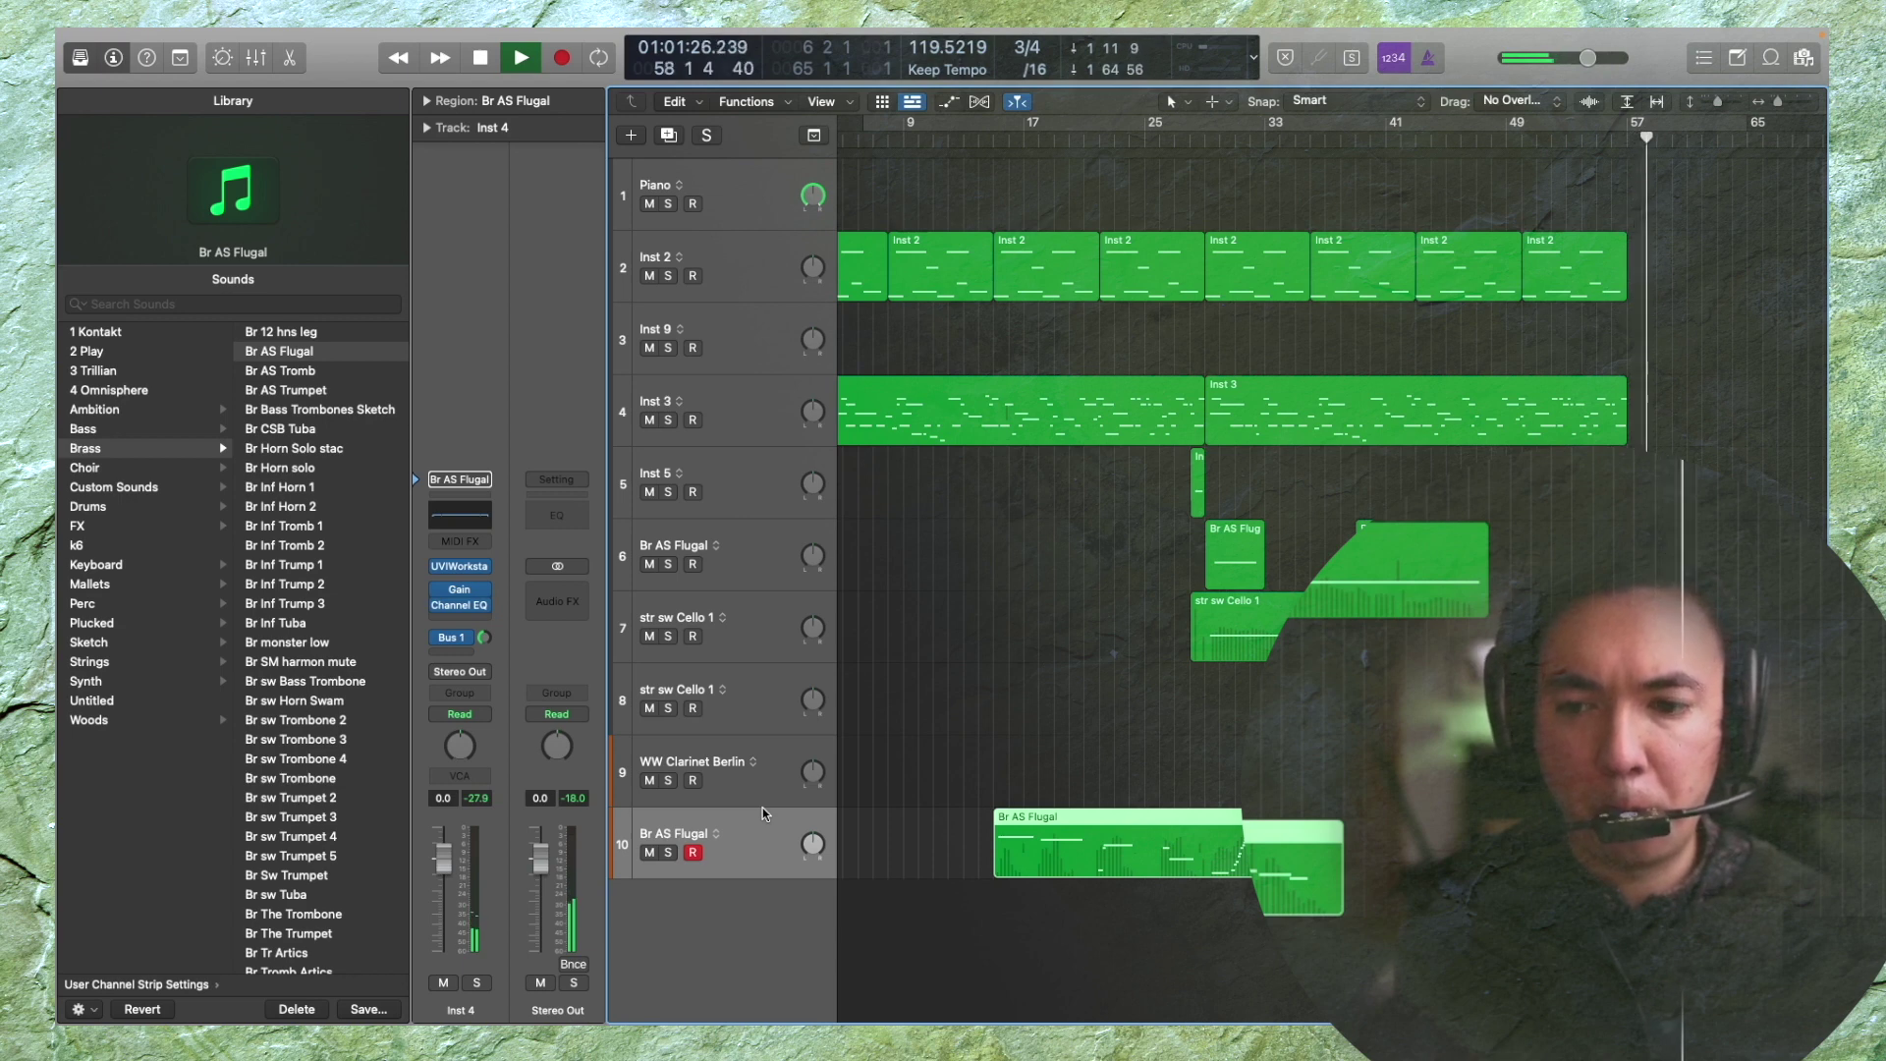
key("space")
key("space")
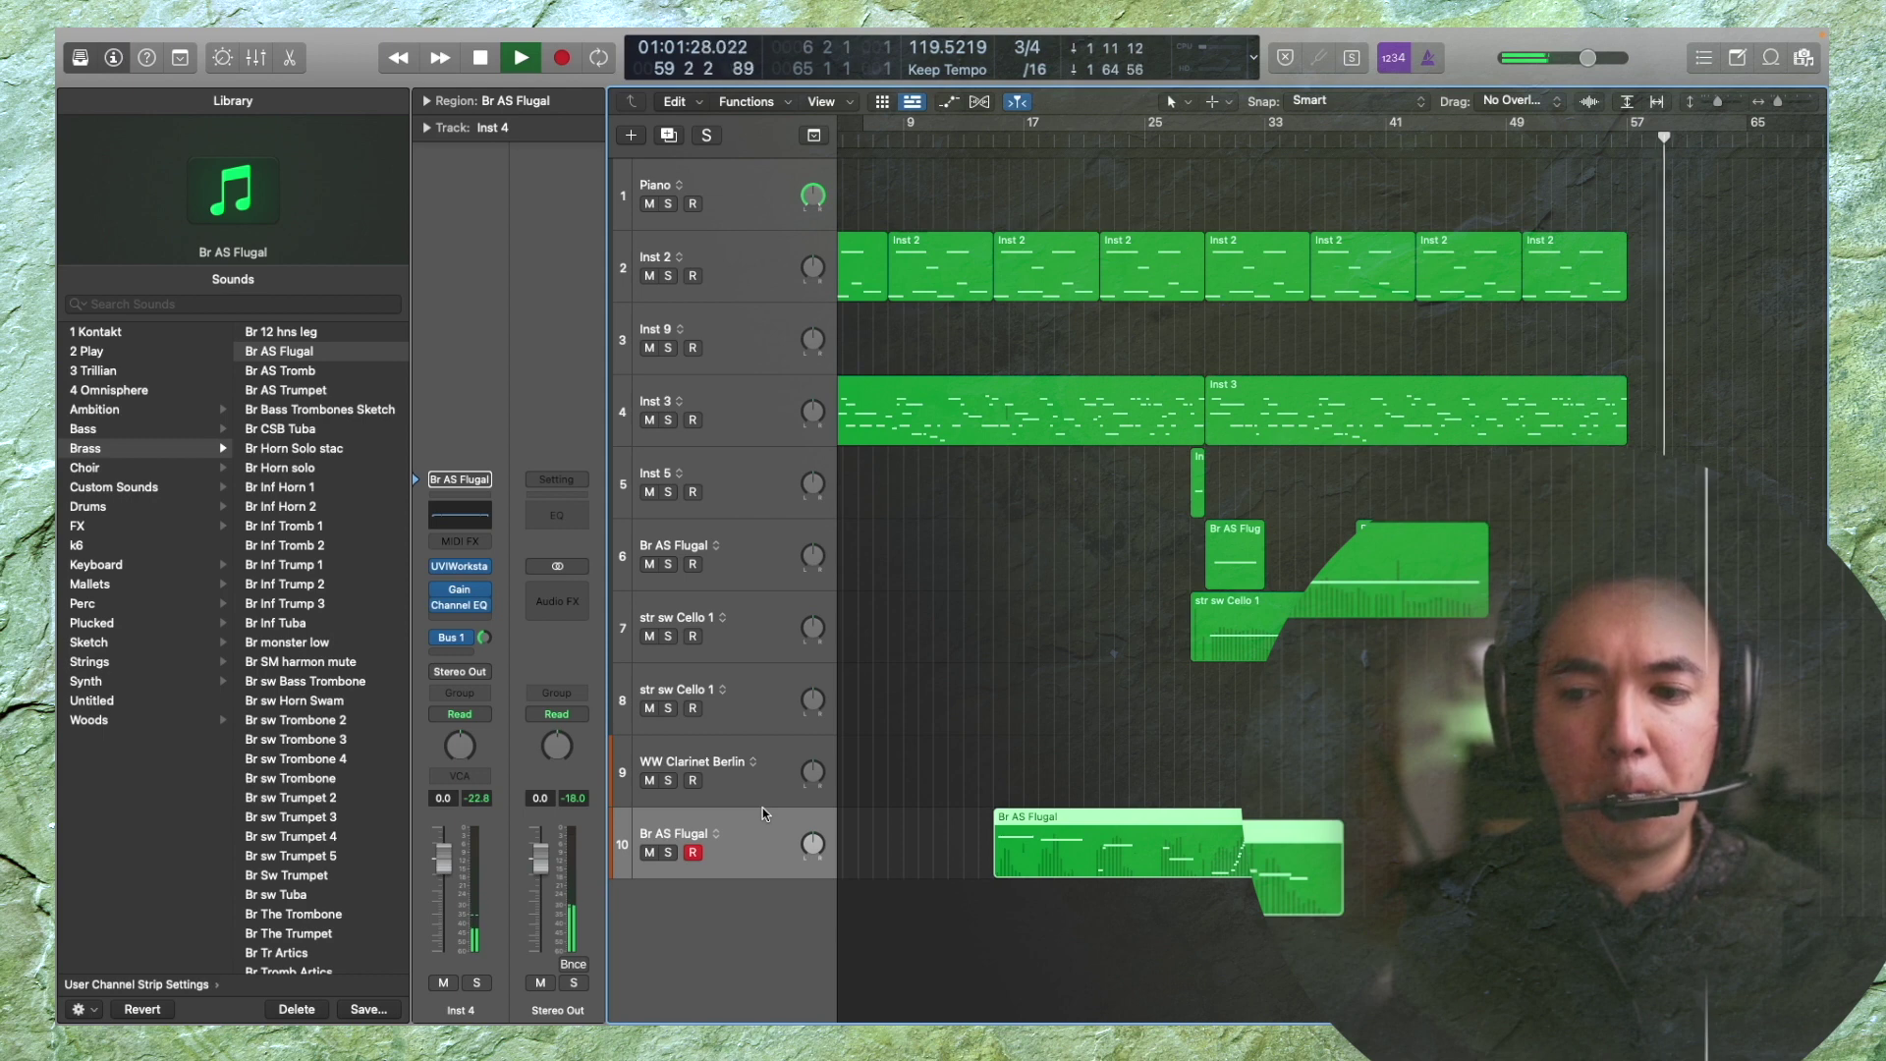
key("space")
key("space")
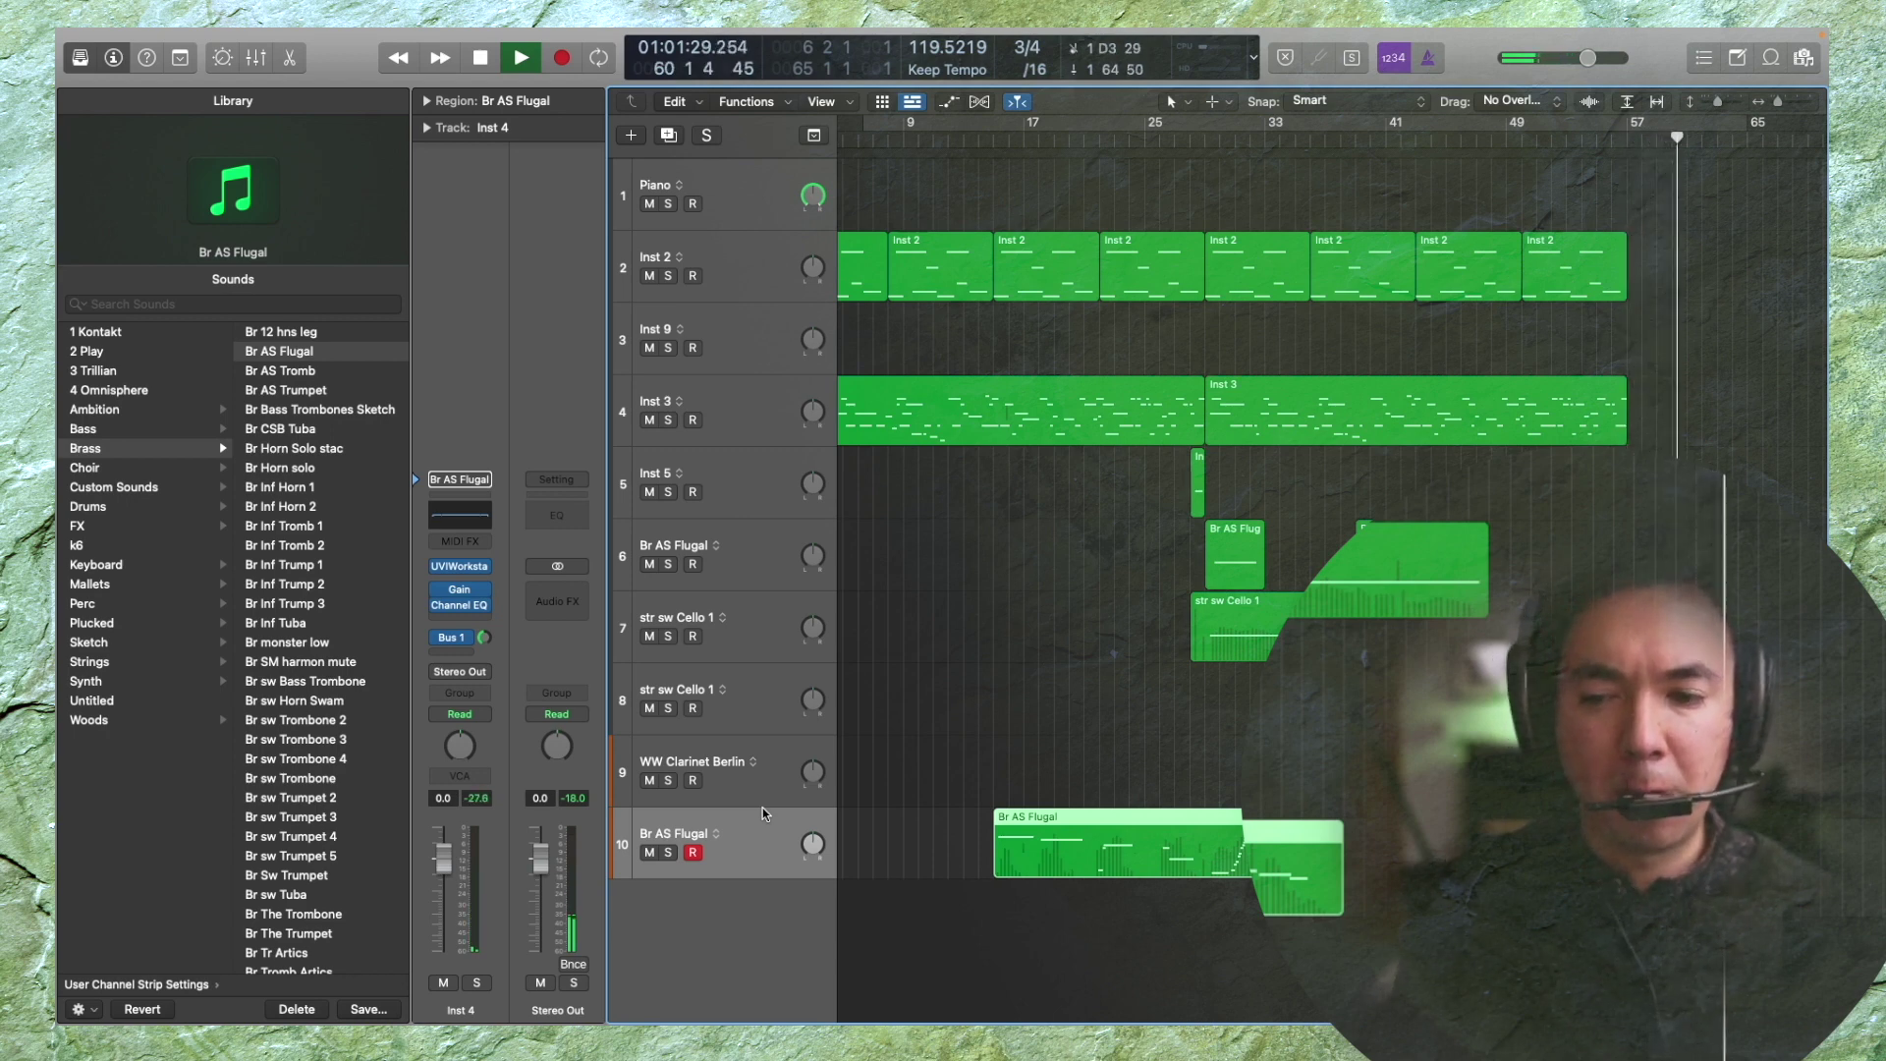
Select the empty str sw Cello 1 track 8 and choose the str sw Cello 1 sound in the Strings library
left_click(745, 346)
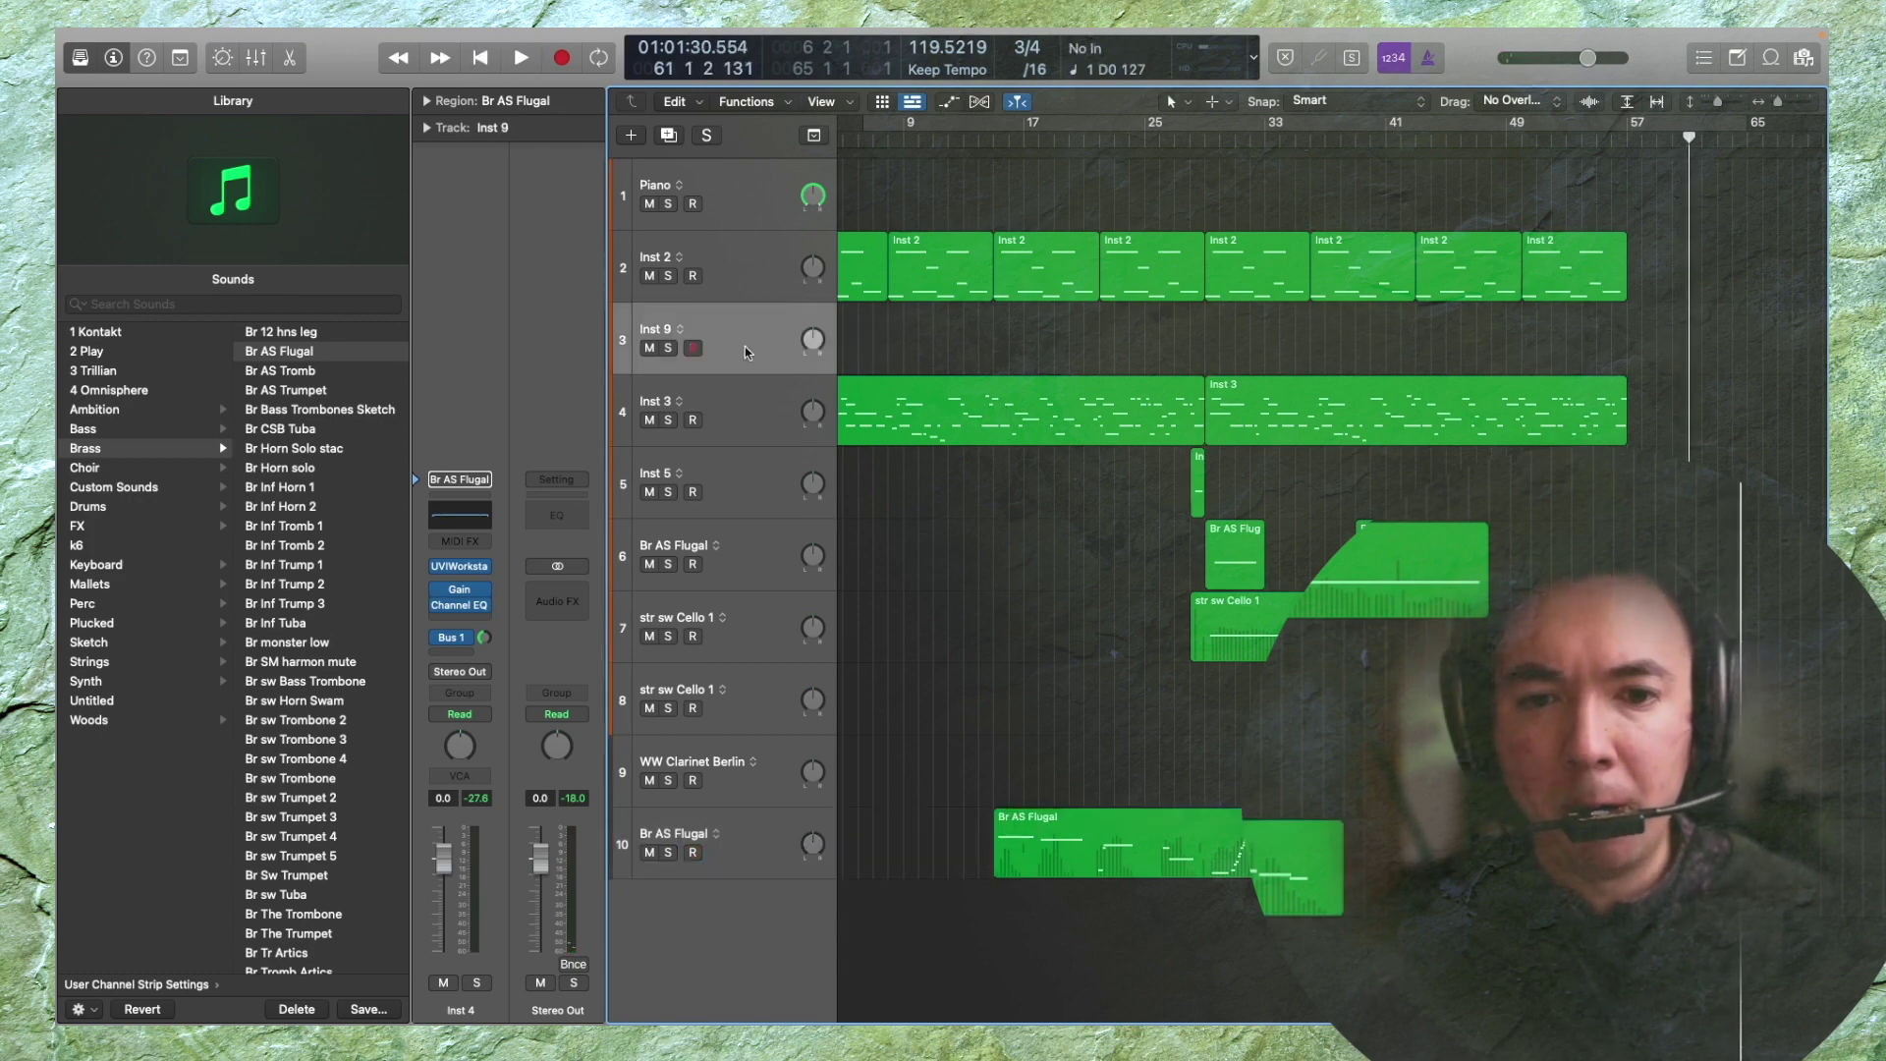
left_click(763, 640)
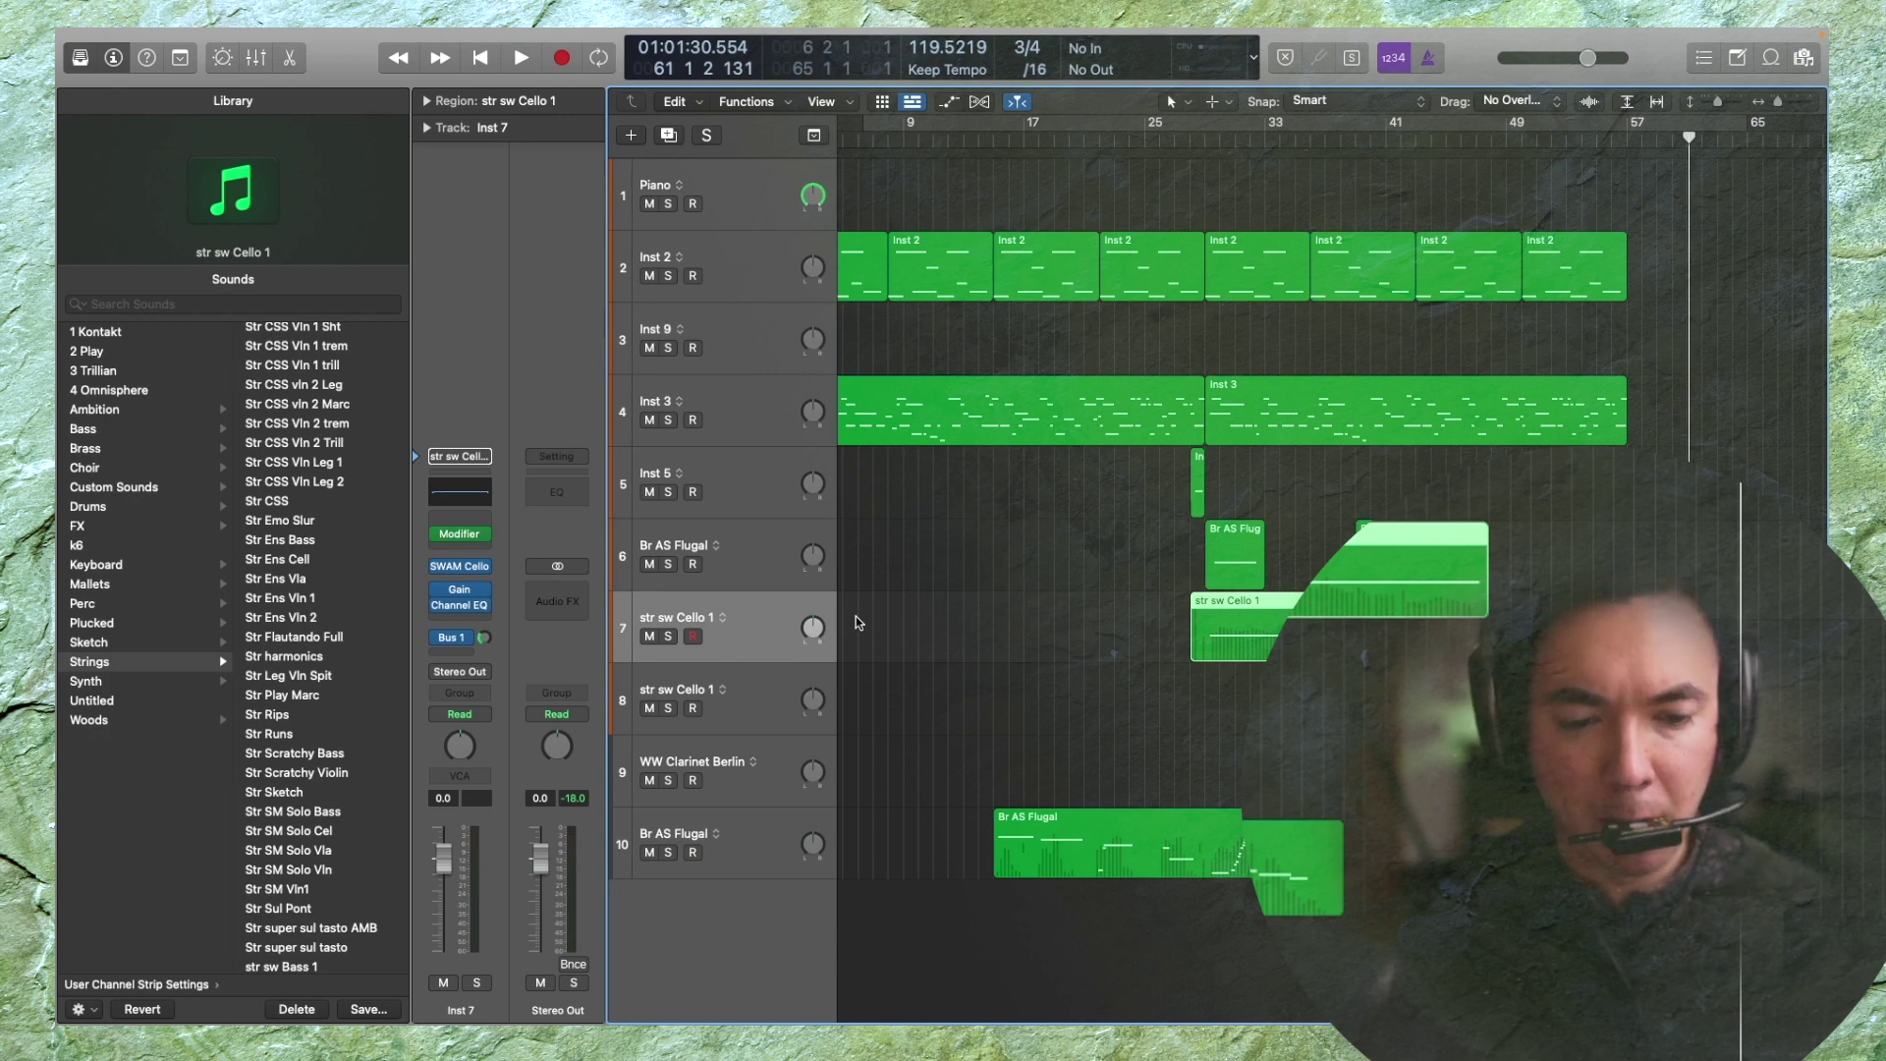
left_click(752, 705)
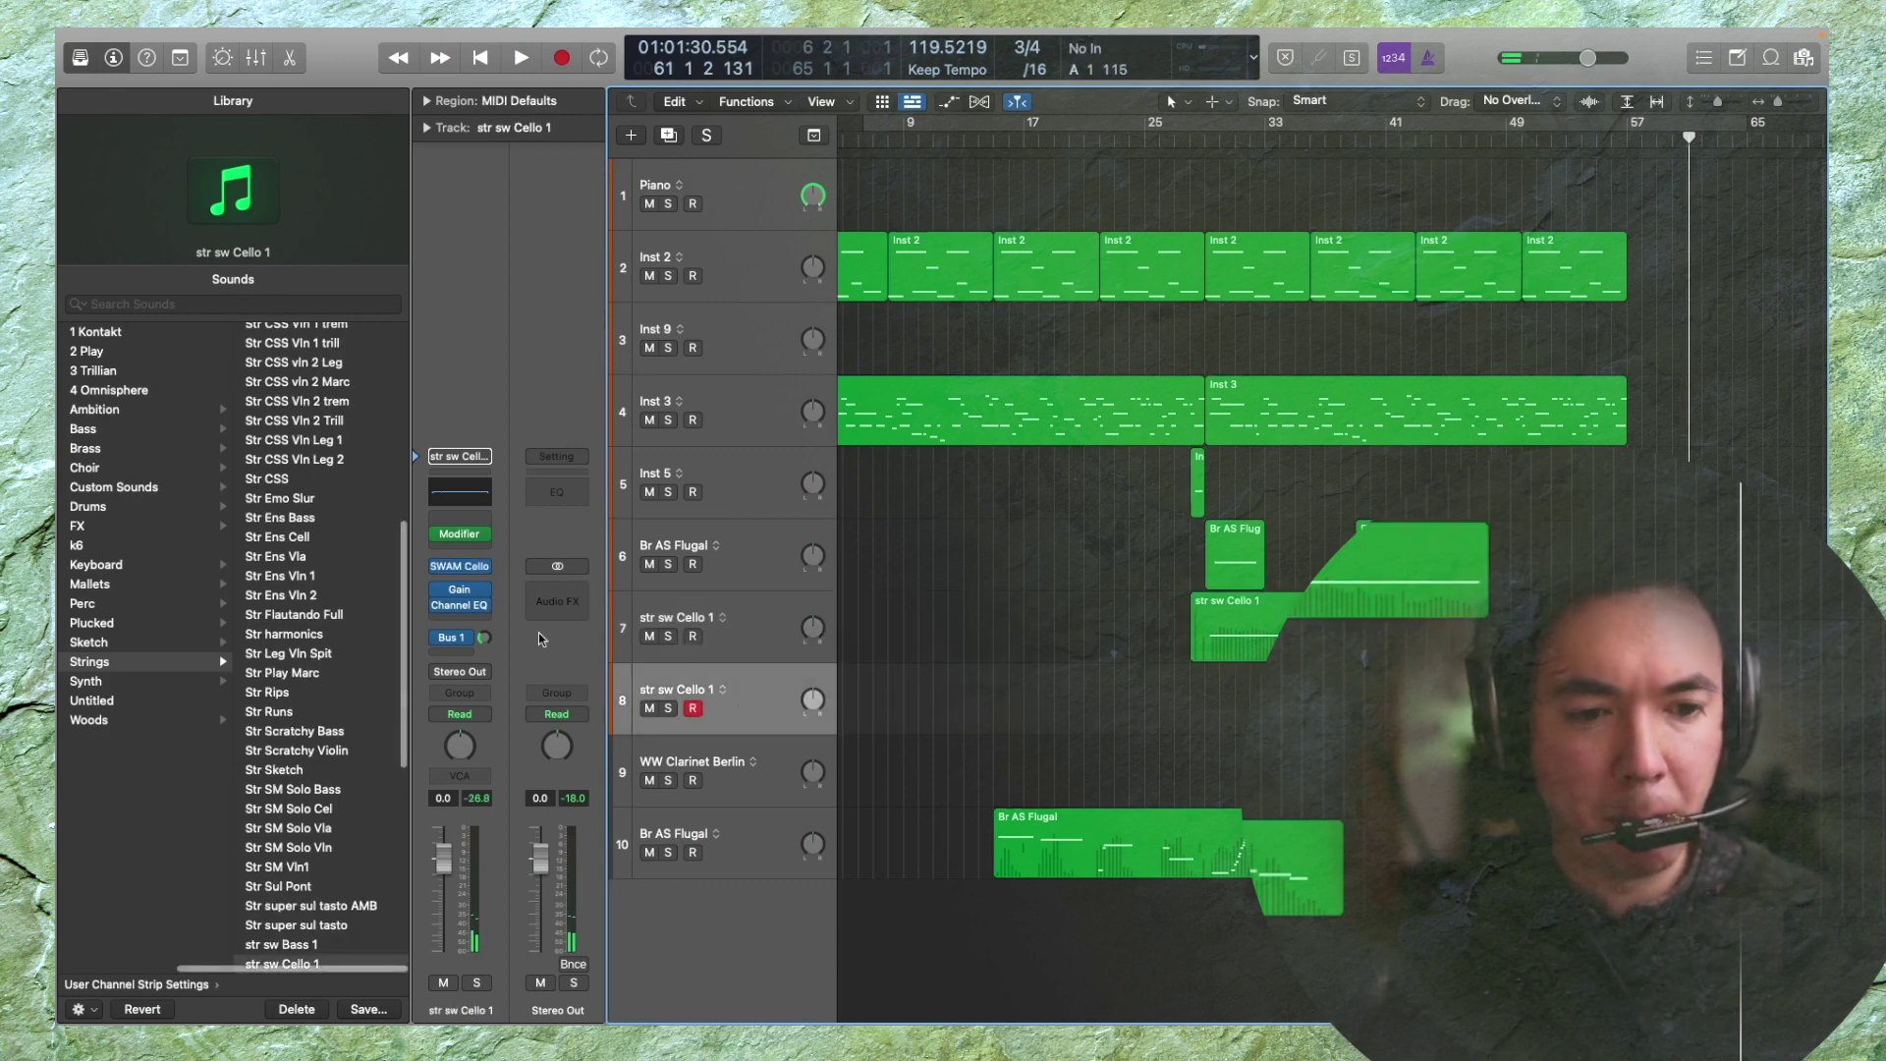
scroll(342, 946, "down", 3)
left_click(337, 921)
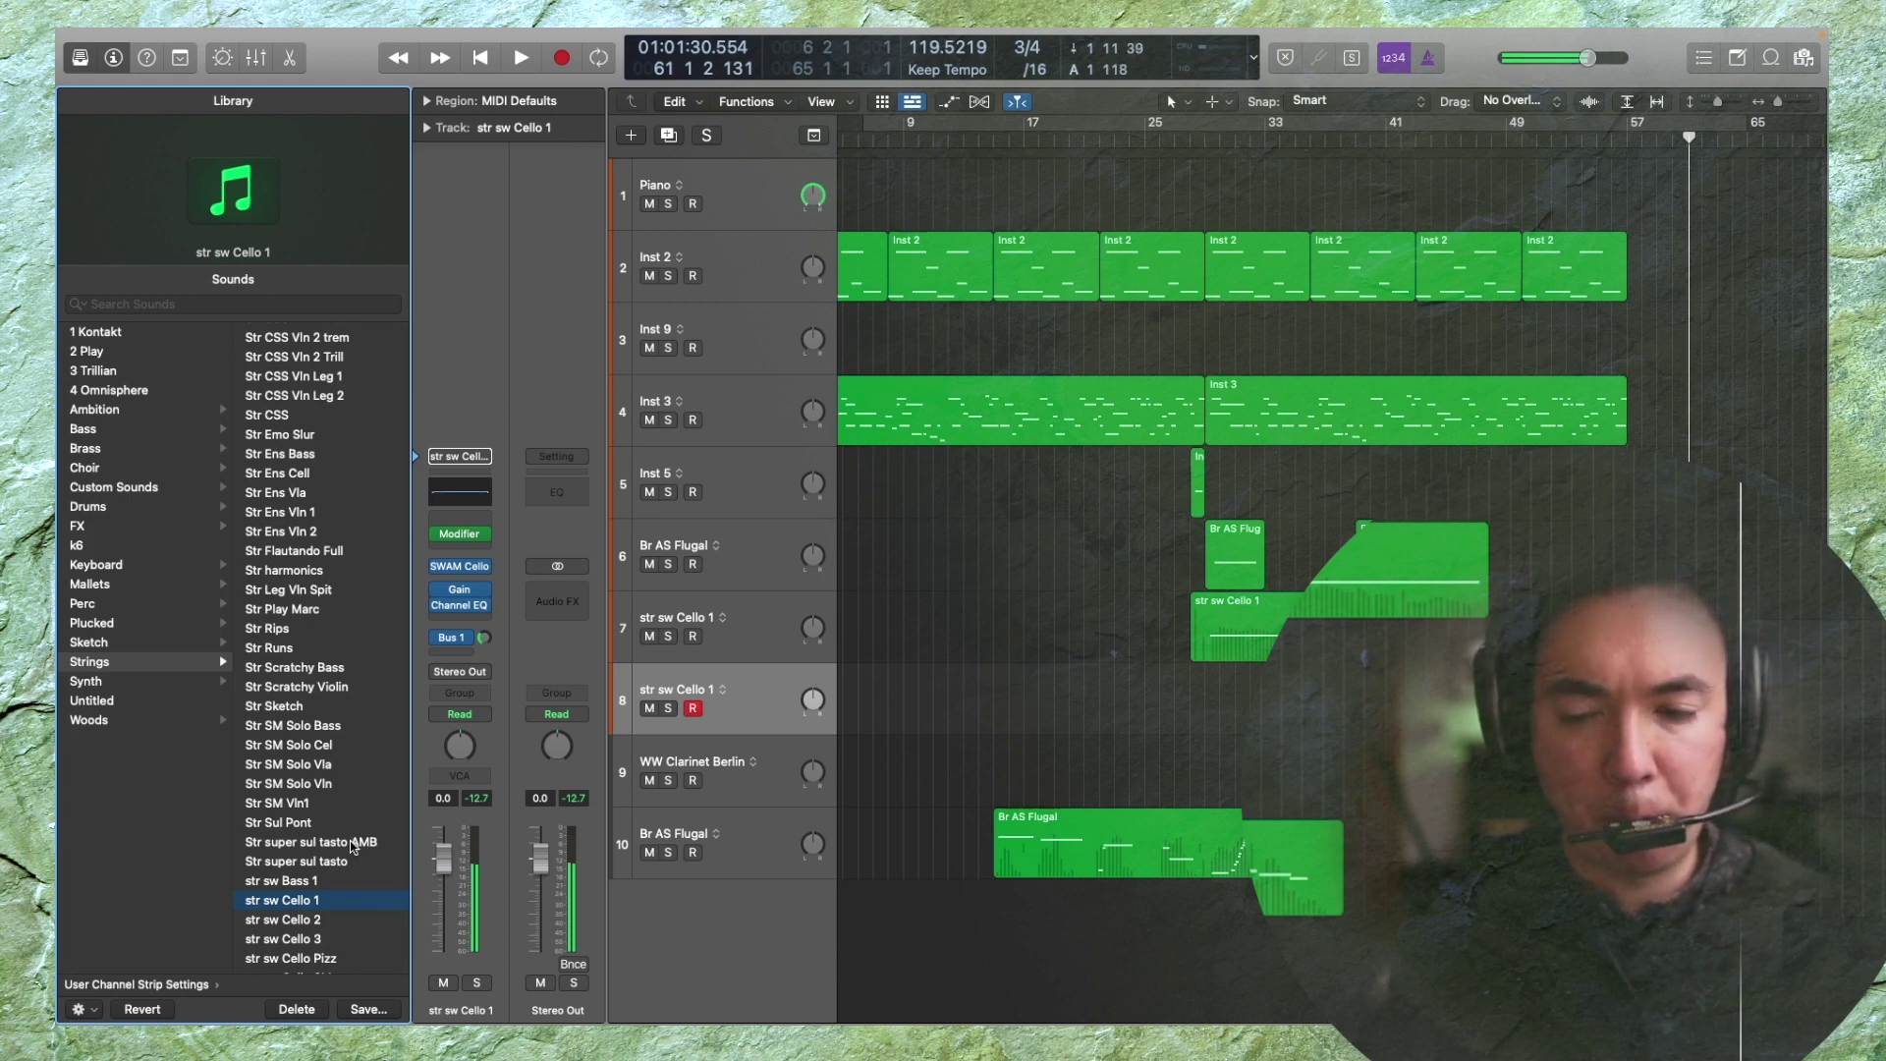
Play the bars around 50 to 60 and capture a performed cello part on track 8
key("space")
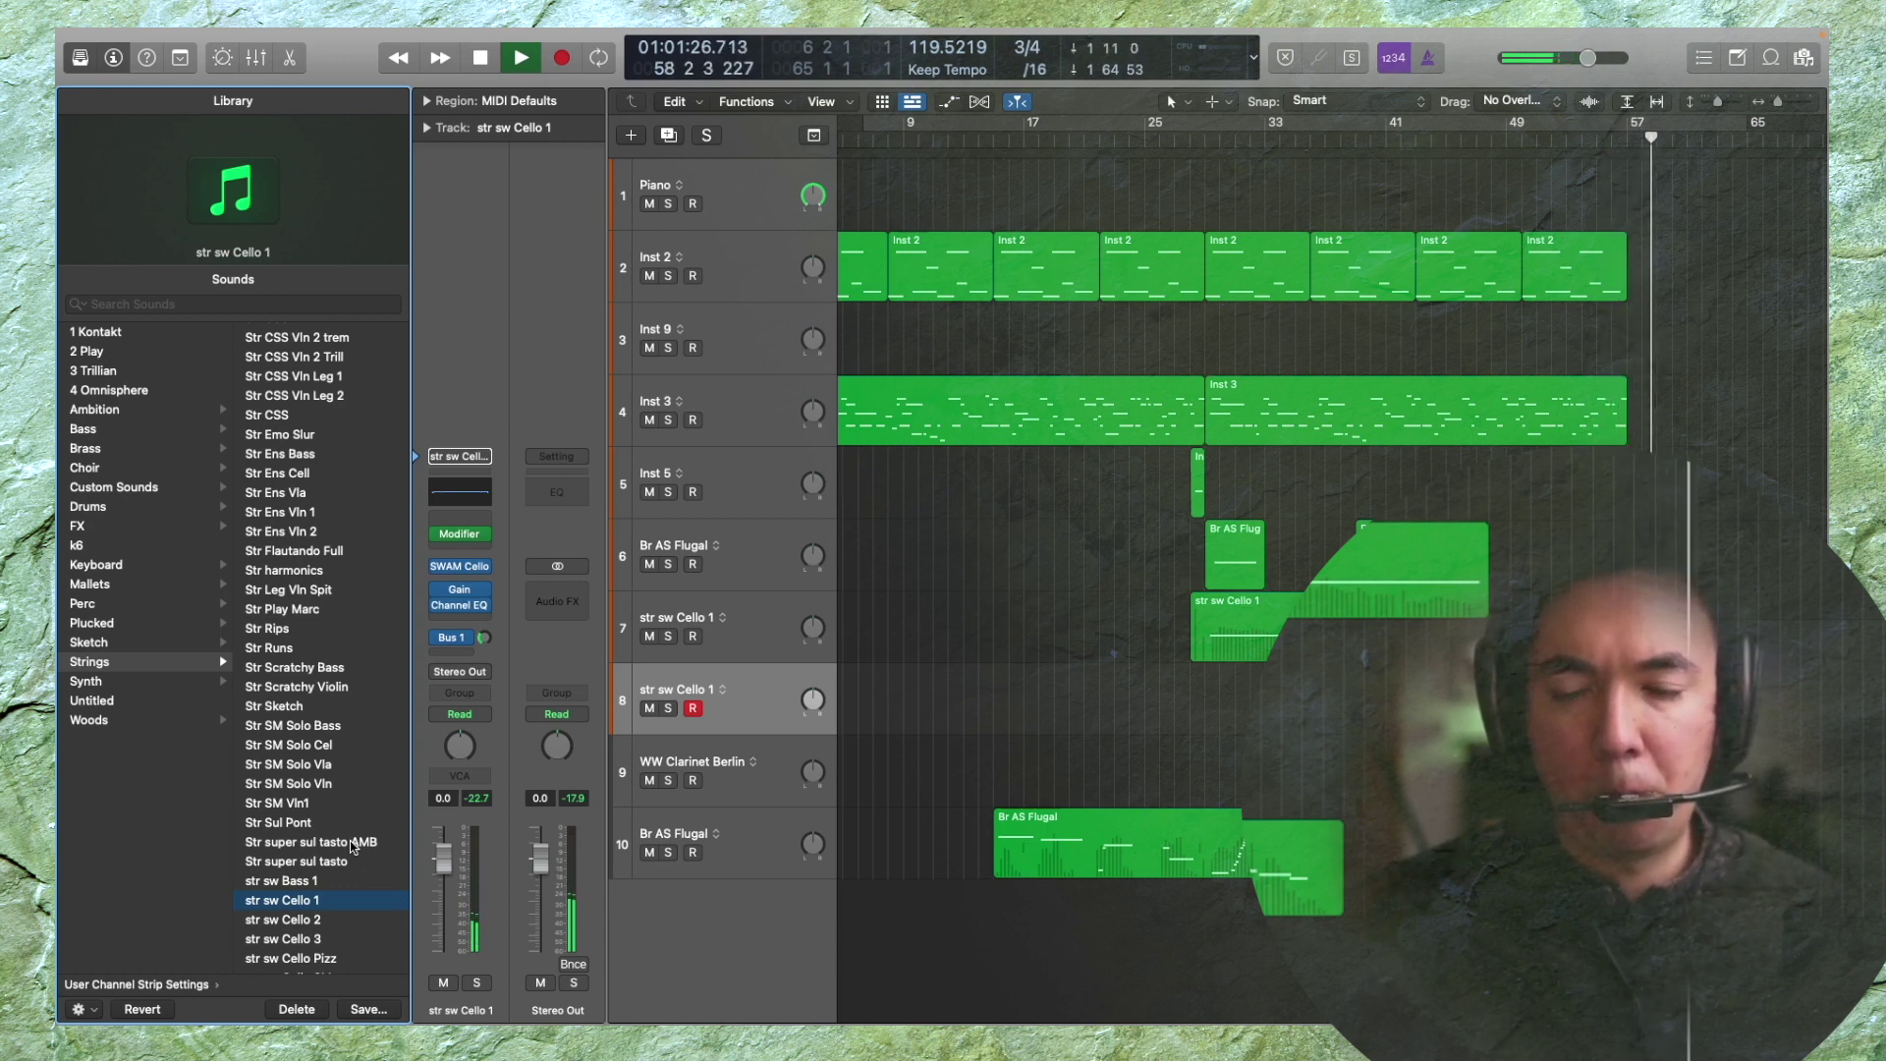
key("comma")
key("comma")
key("comma")
key("comma")
key("comma")
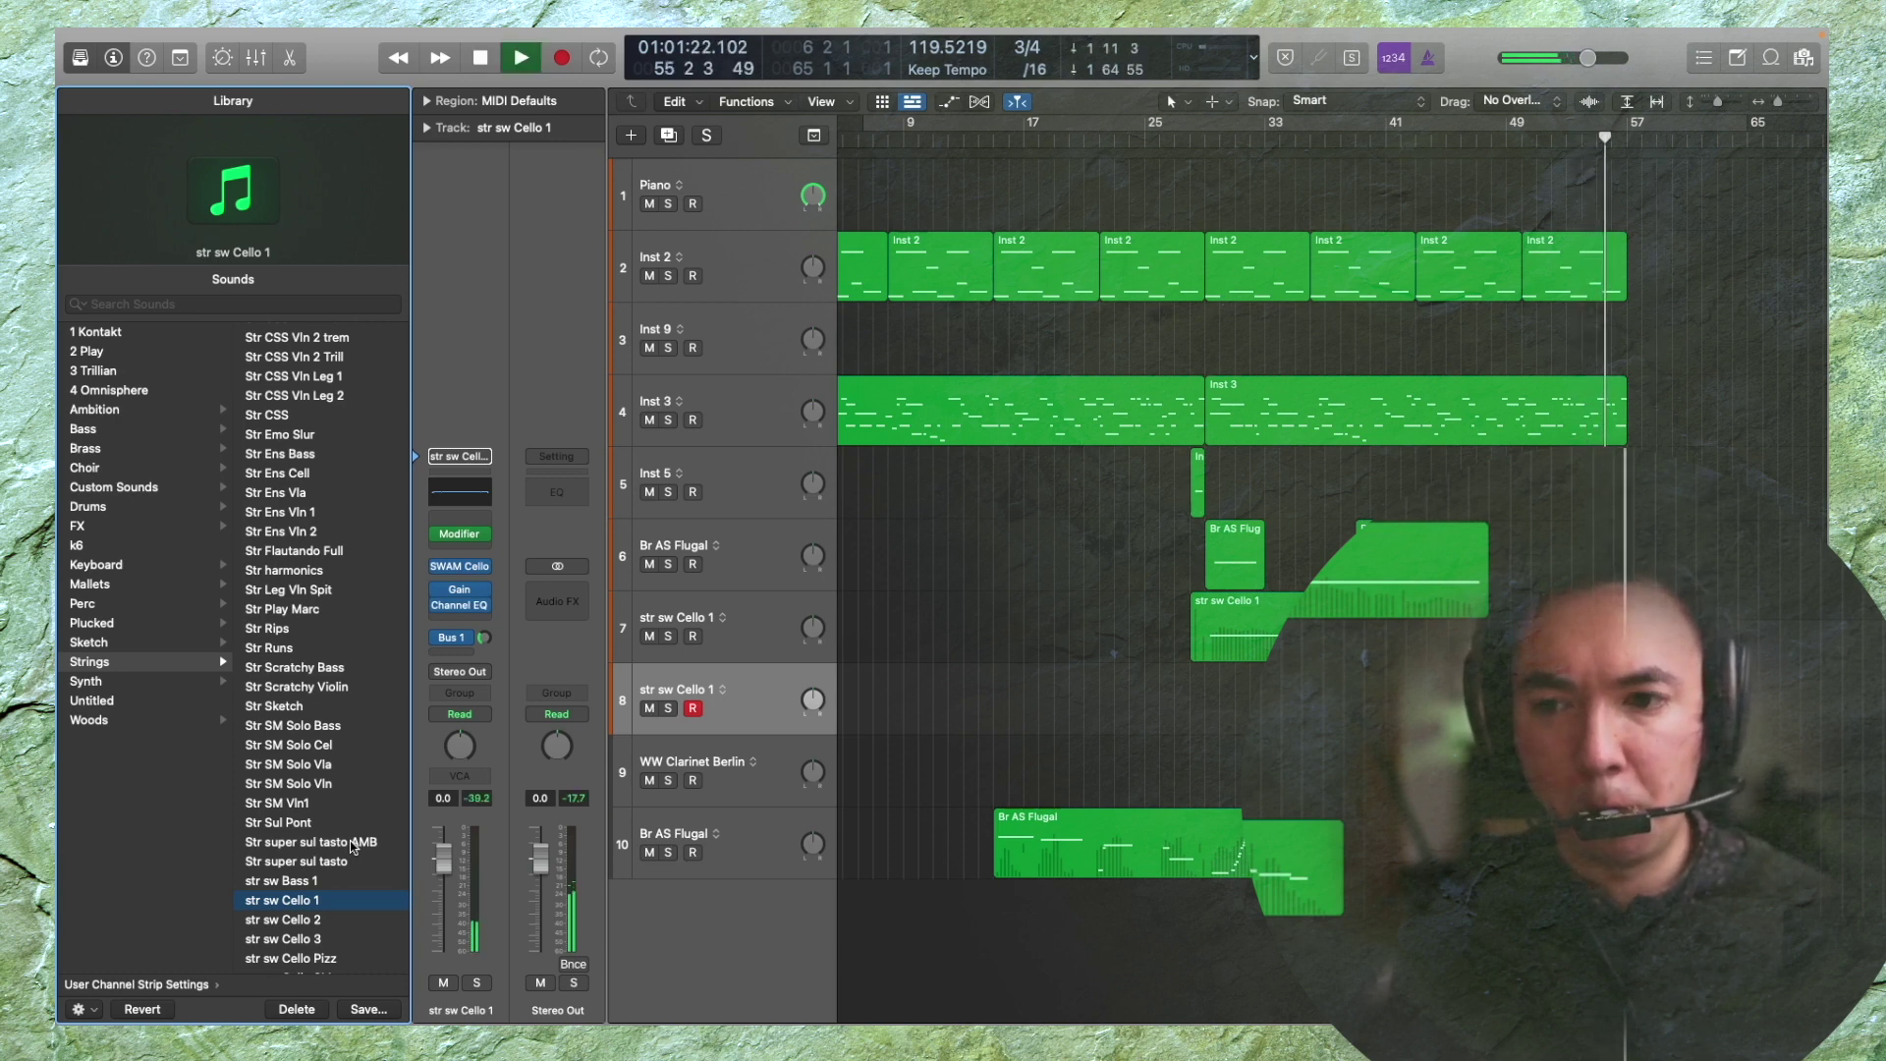
key("comma")
key("comma")
key("comma")
key("comma")
key("comma")
key("comma")
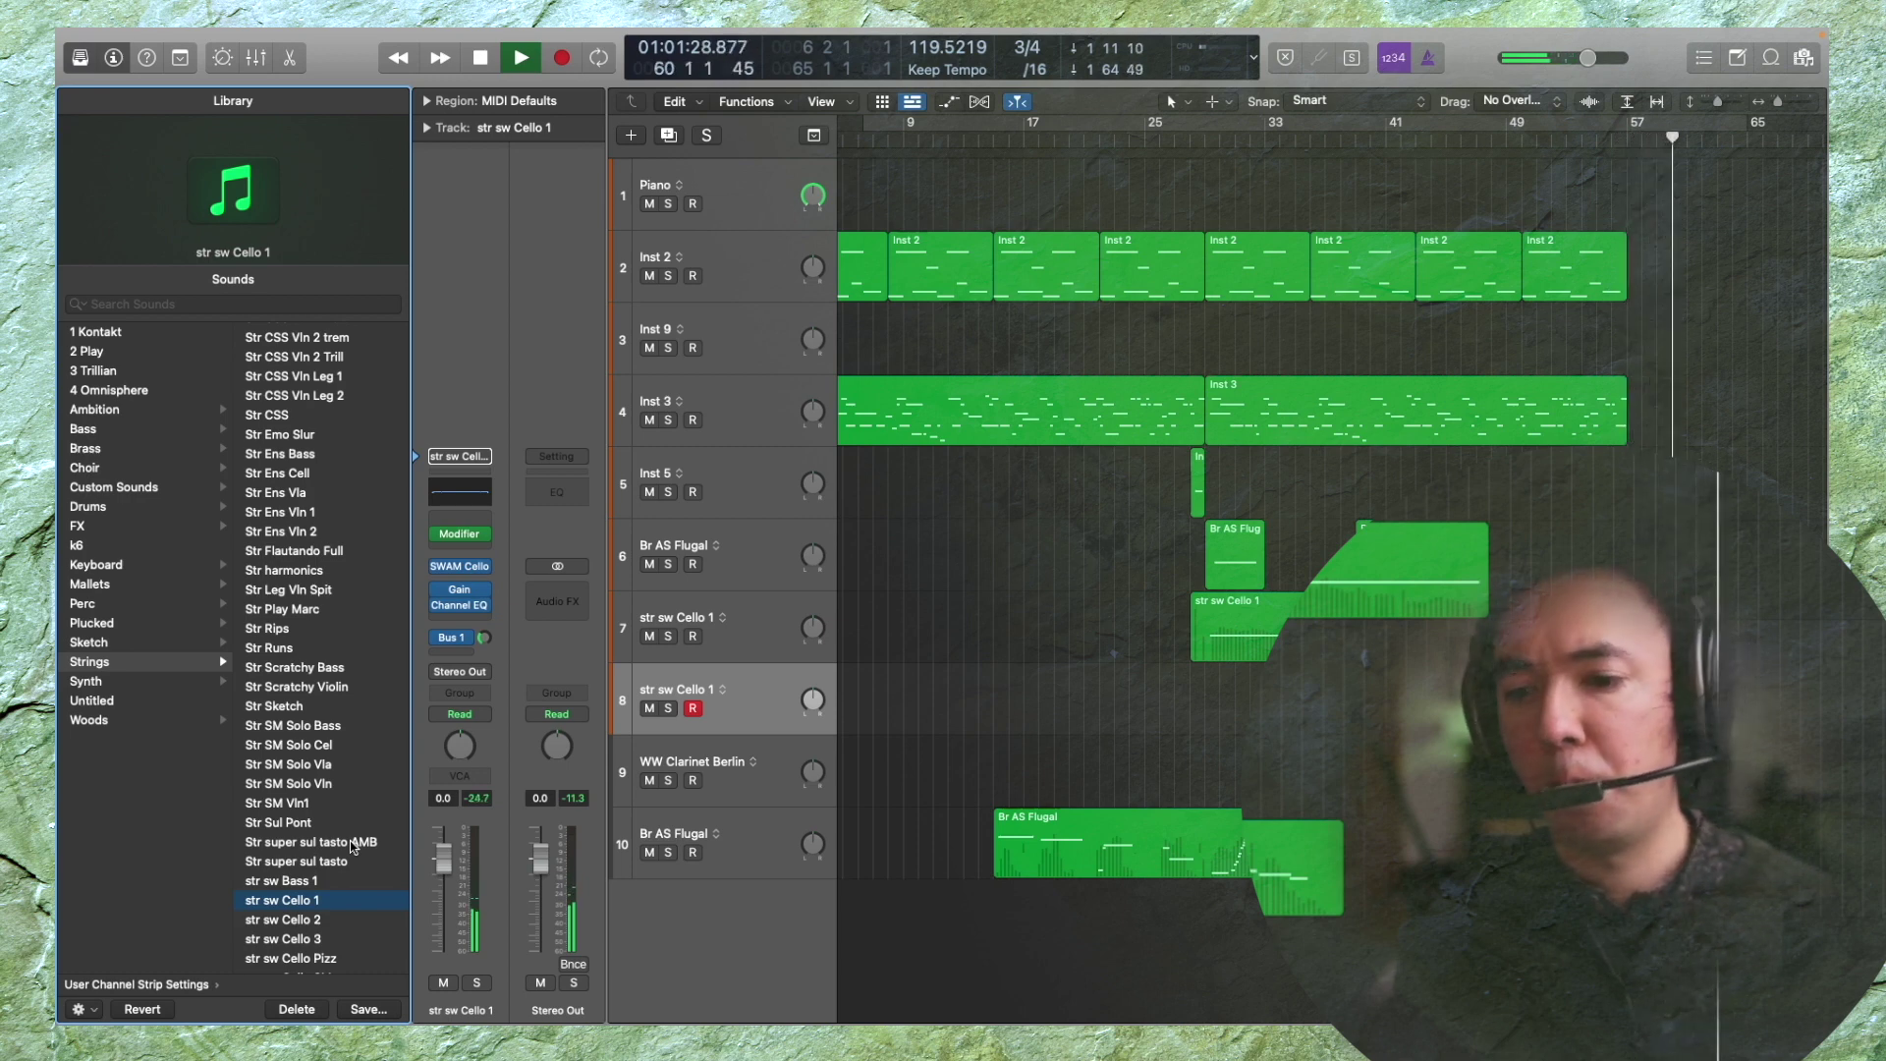
key("space")
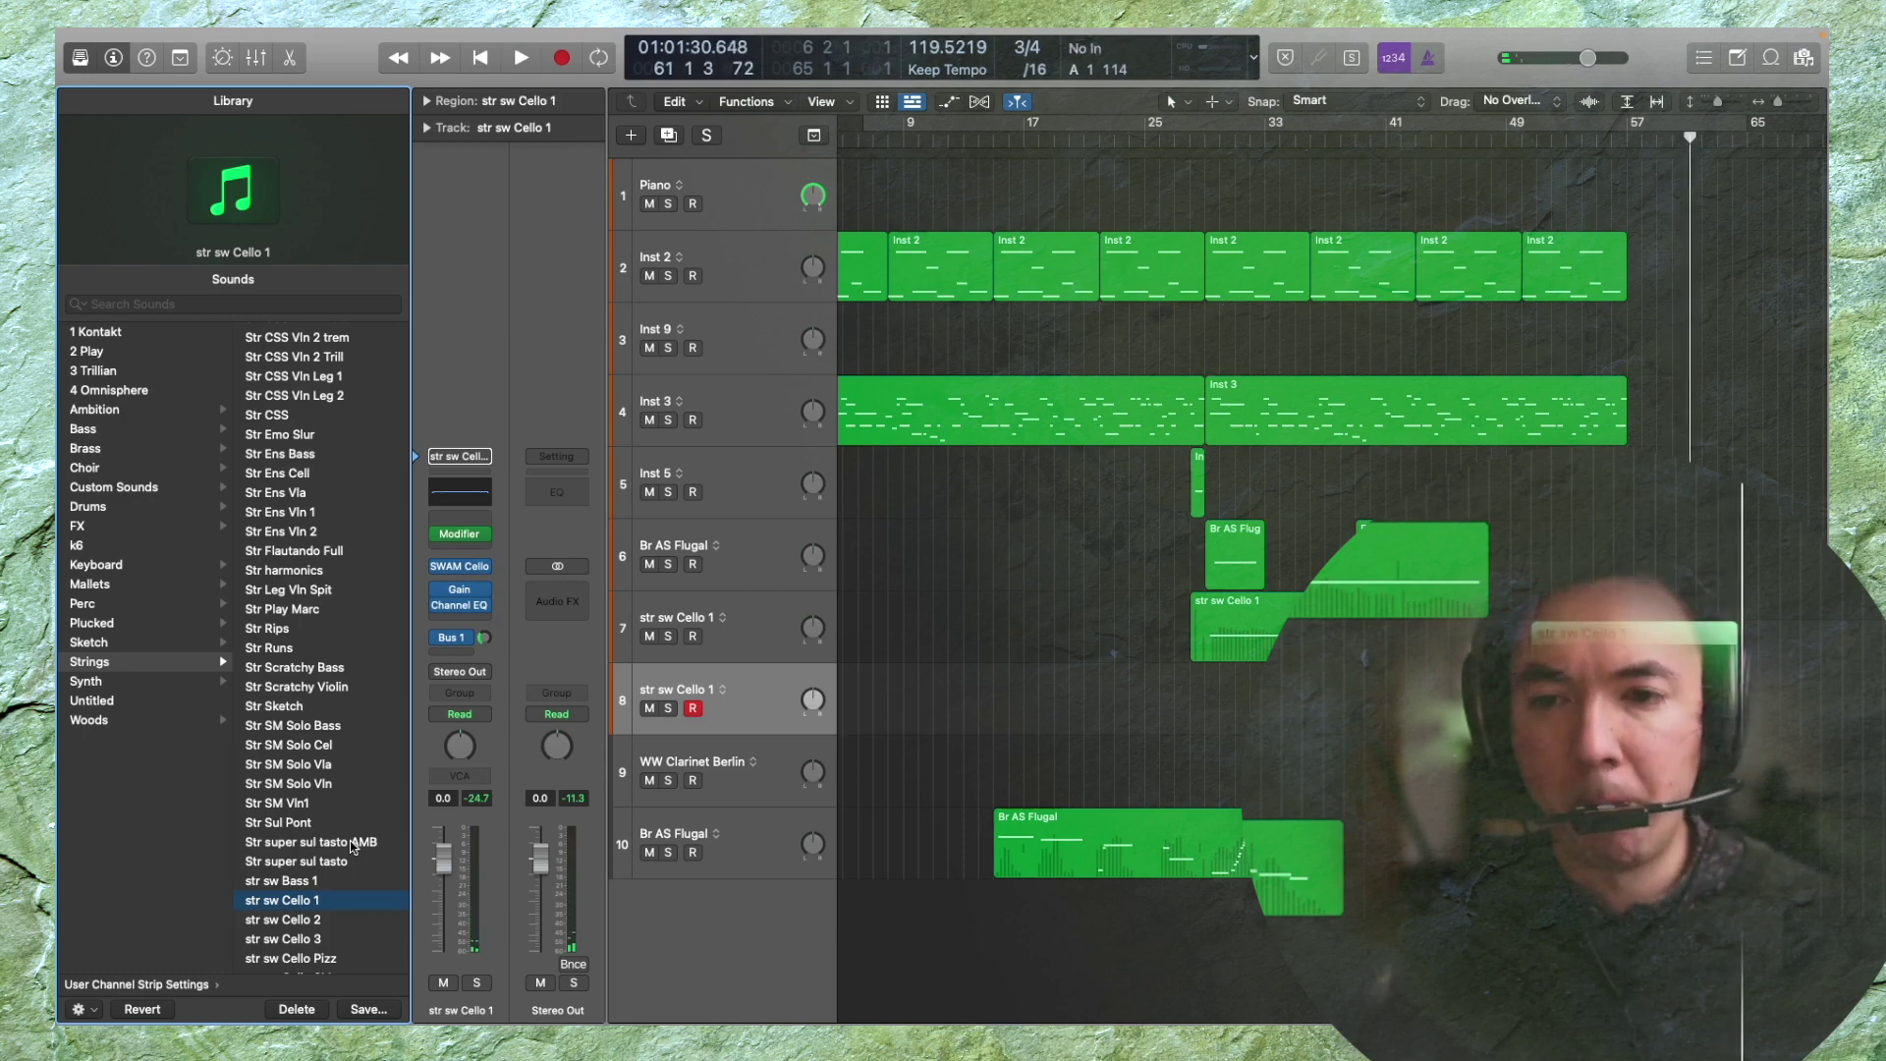
Play the arrangement from the start with the Library hidden, and check Inst 2 briefly in solo
key("Return")
key("space")
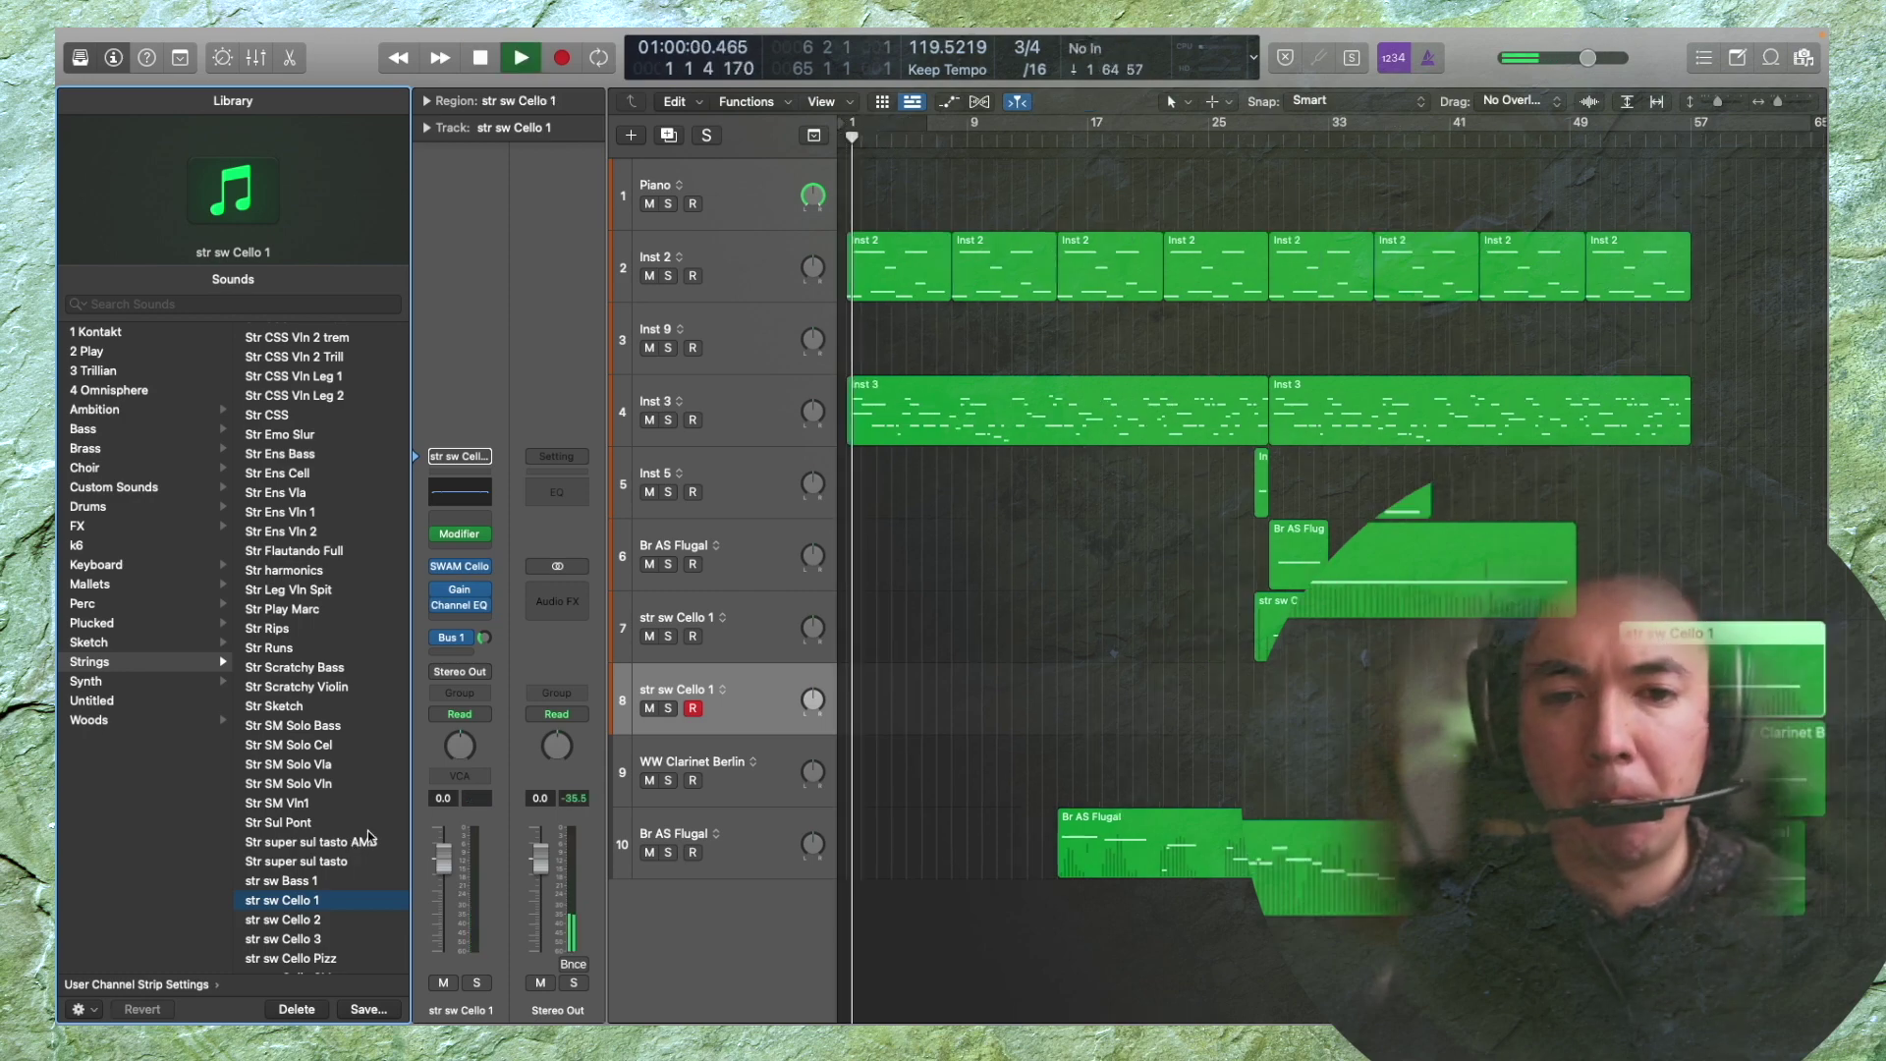
key("y")
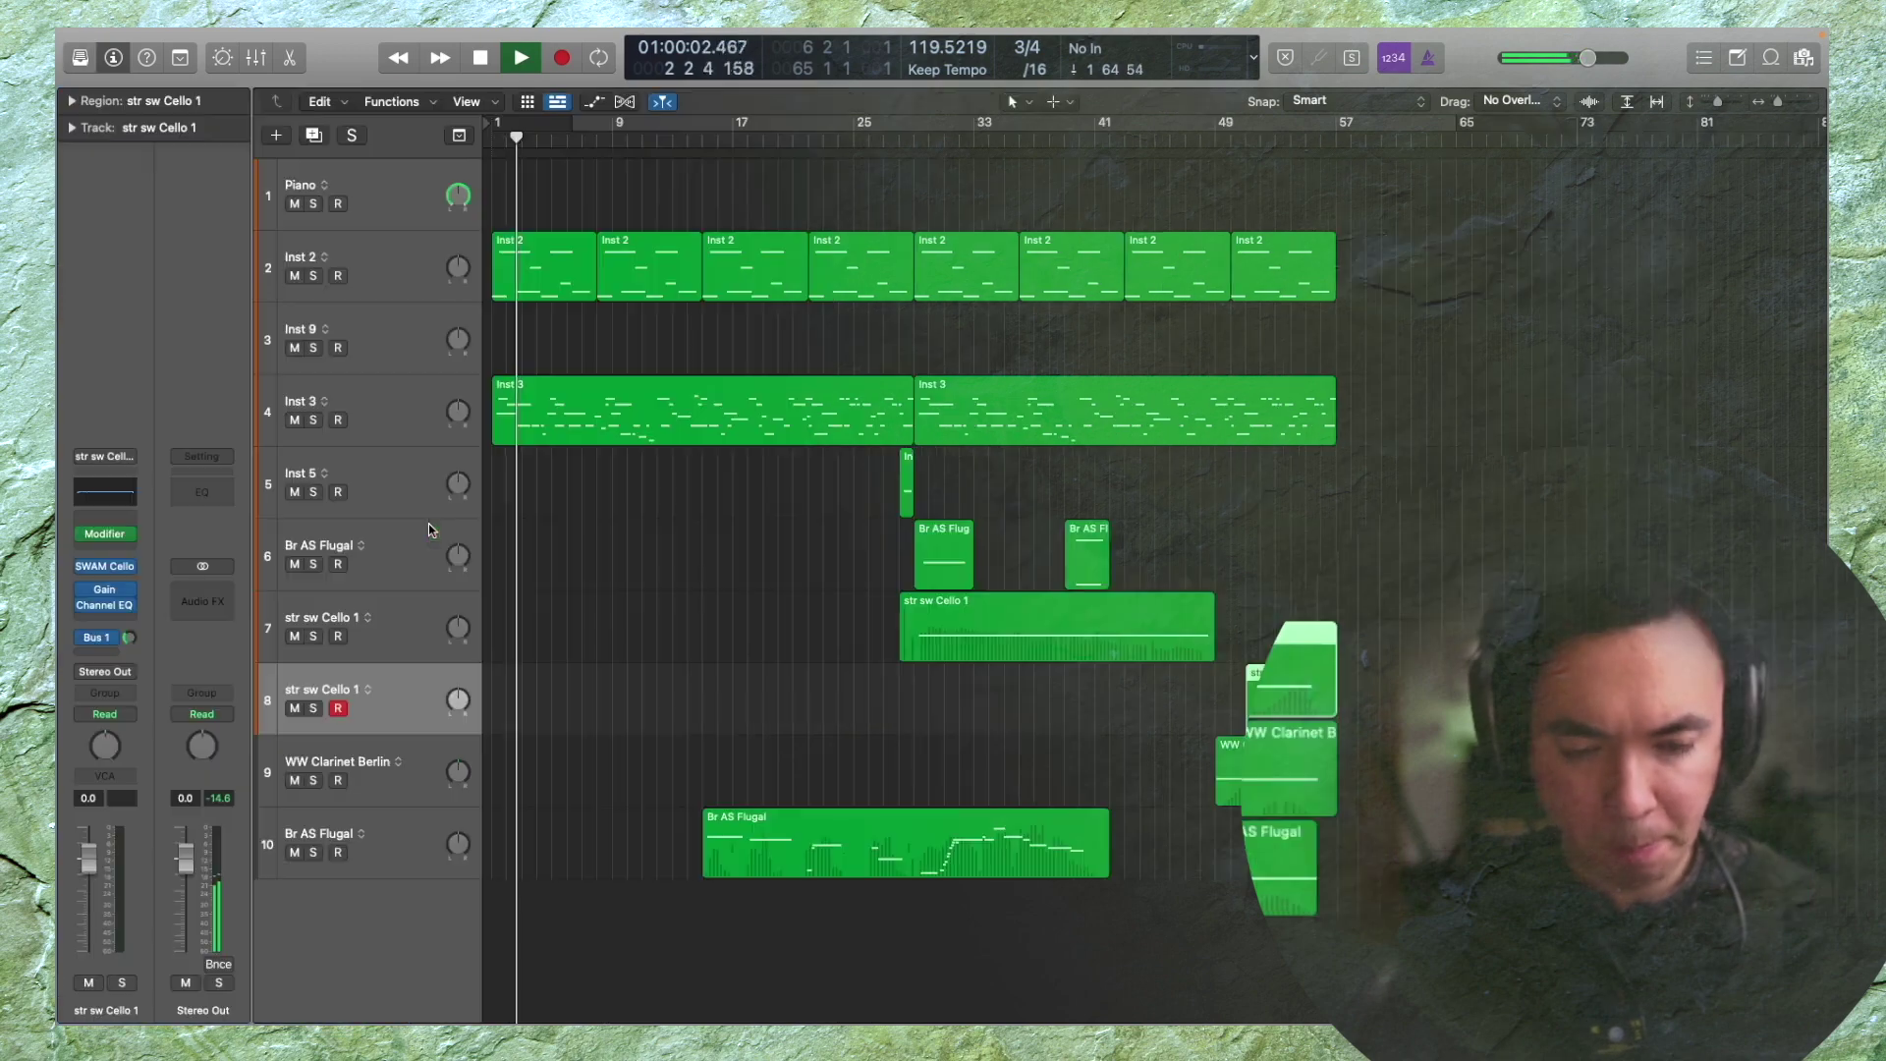
scroll(529, 536, "left", 5)
scroll(530, 536, "down", 2)
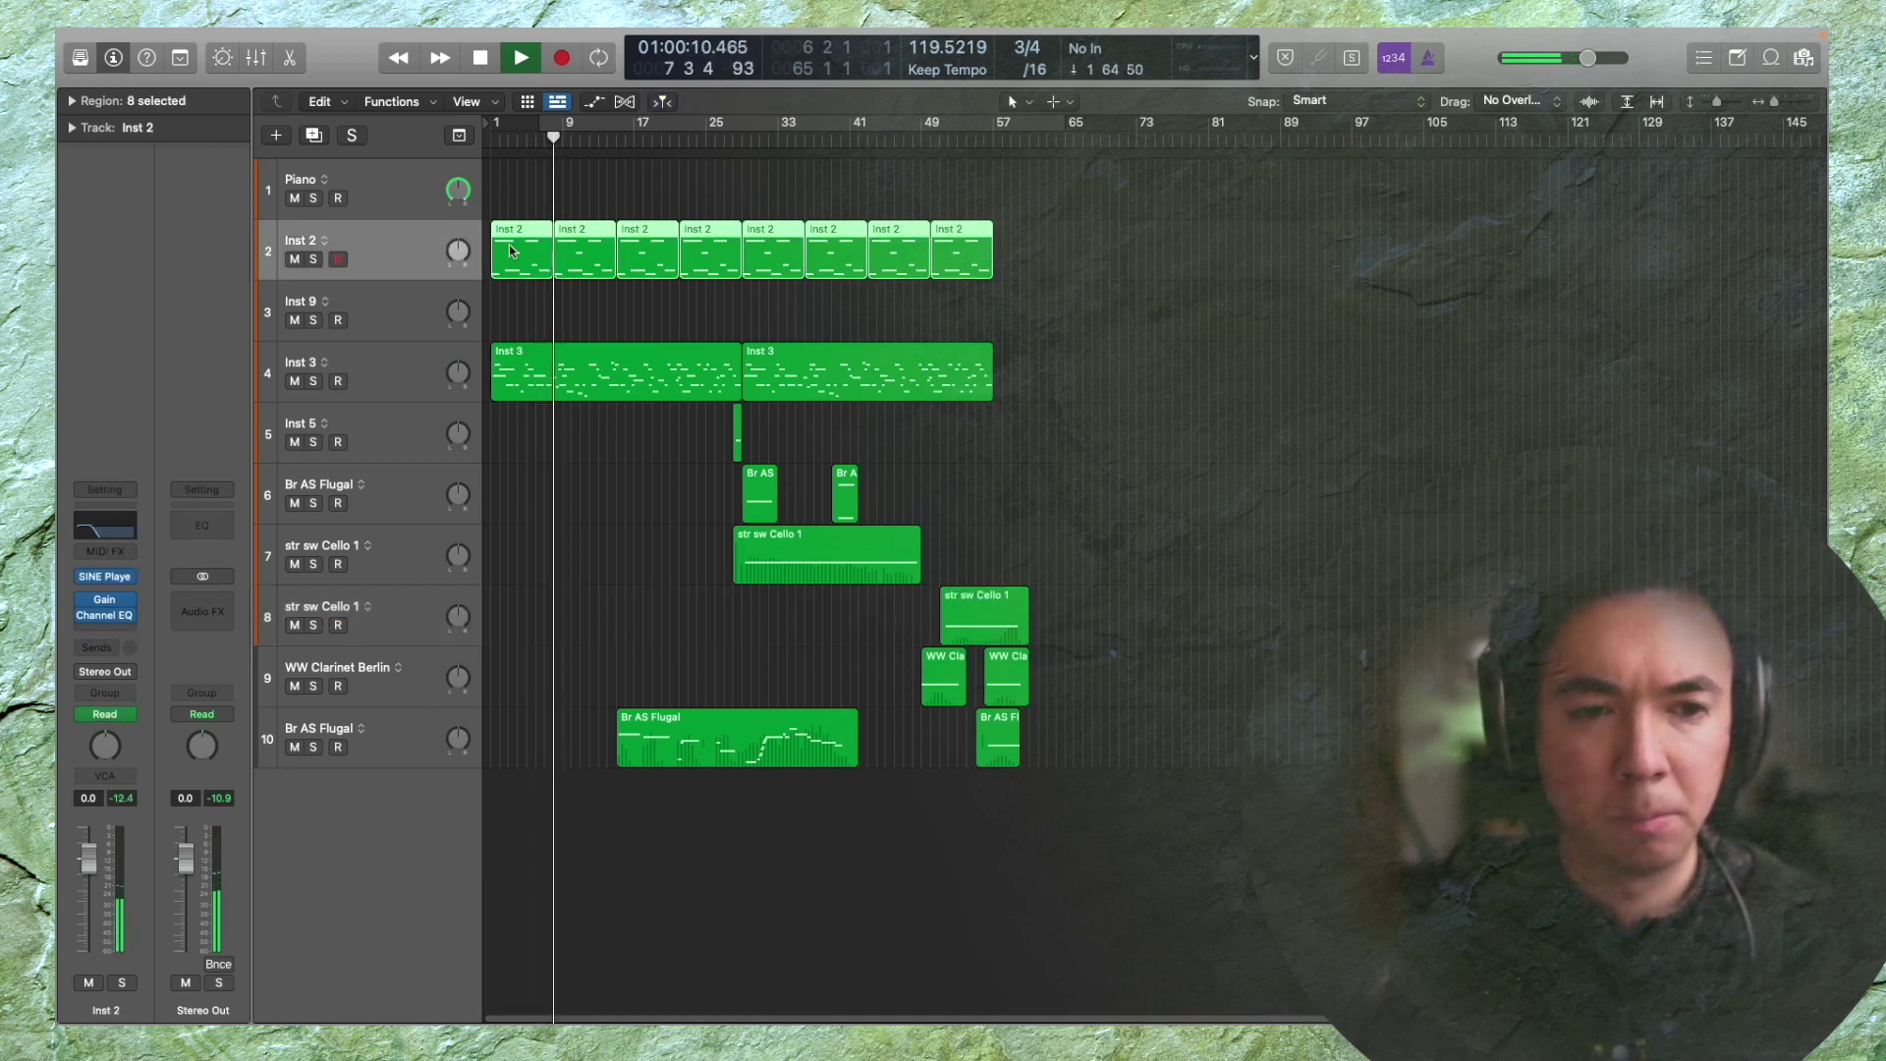
left_click(385, 244)
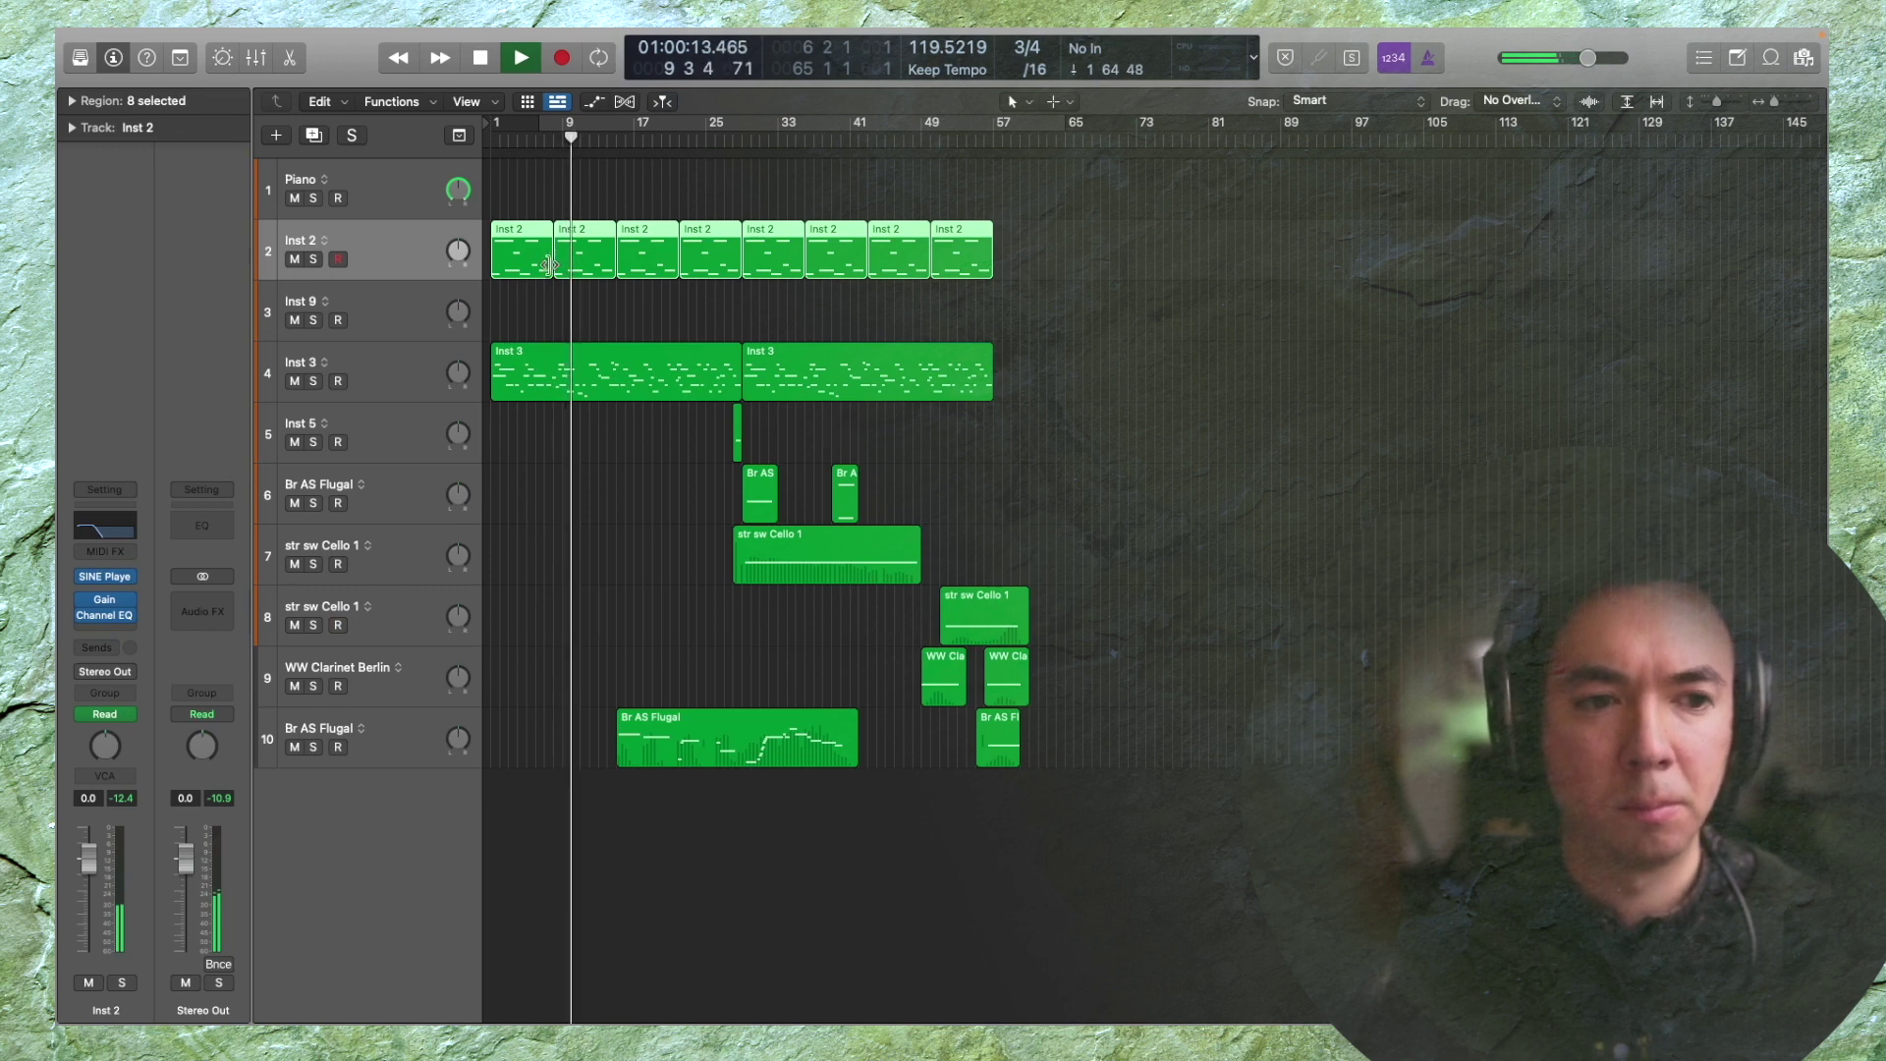
left_click(315, 259)
left_click(316, 259)
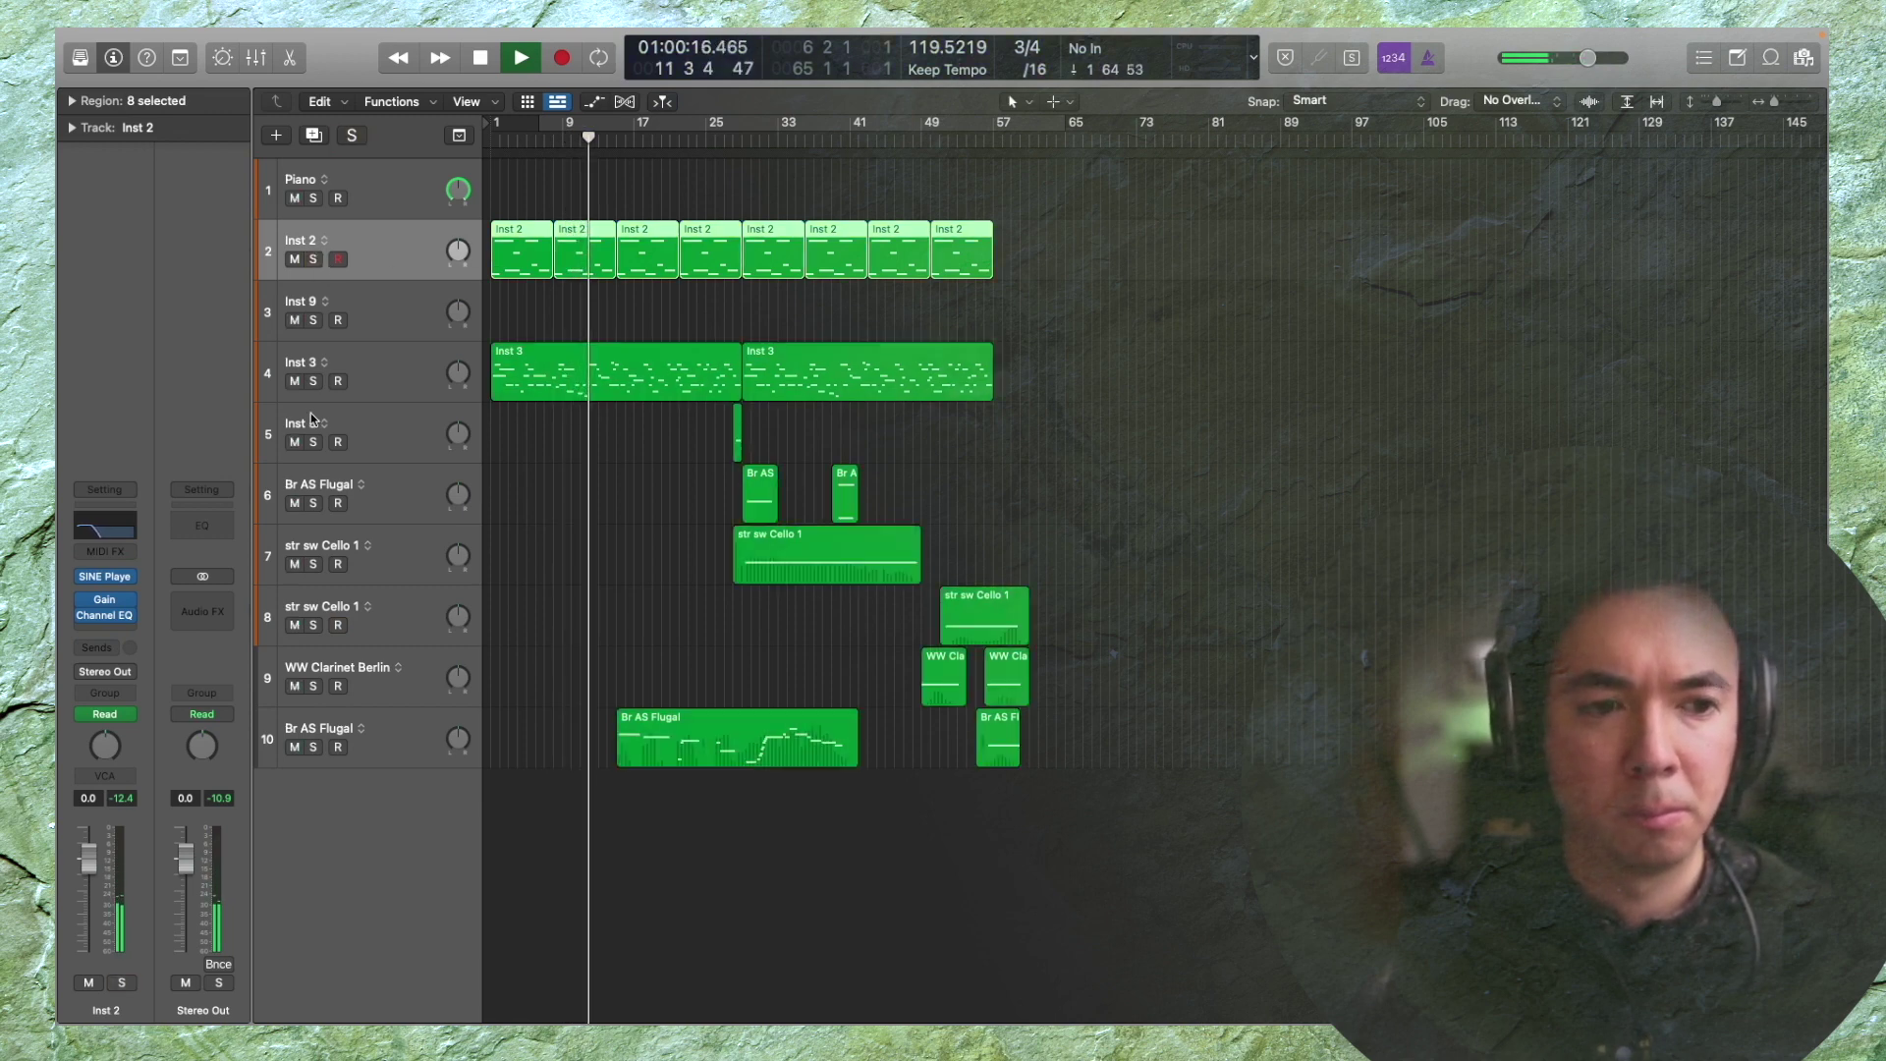
Solo Inst 3, stop playback, and add a track with the same instrument settings directly below it
left_click(314, 382)
key("space")
left_click(363, 365)
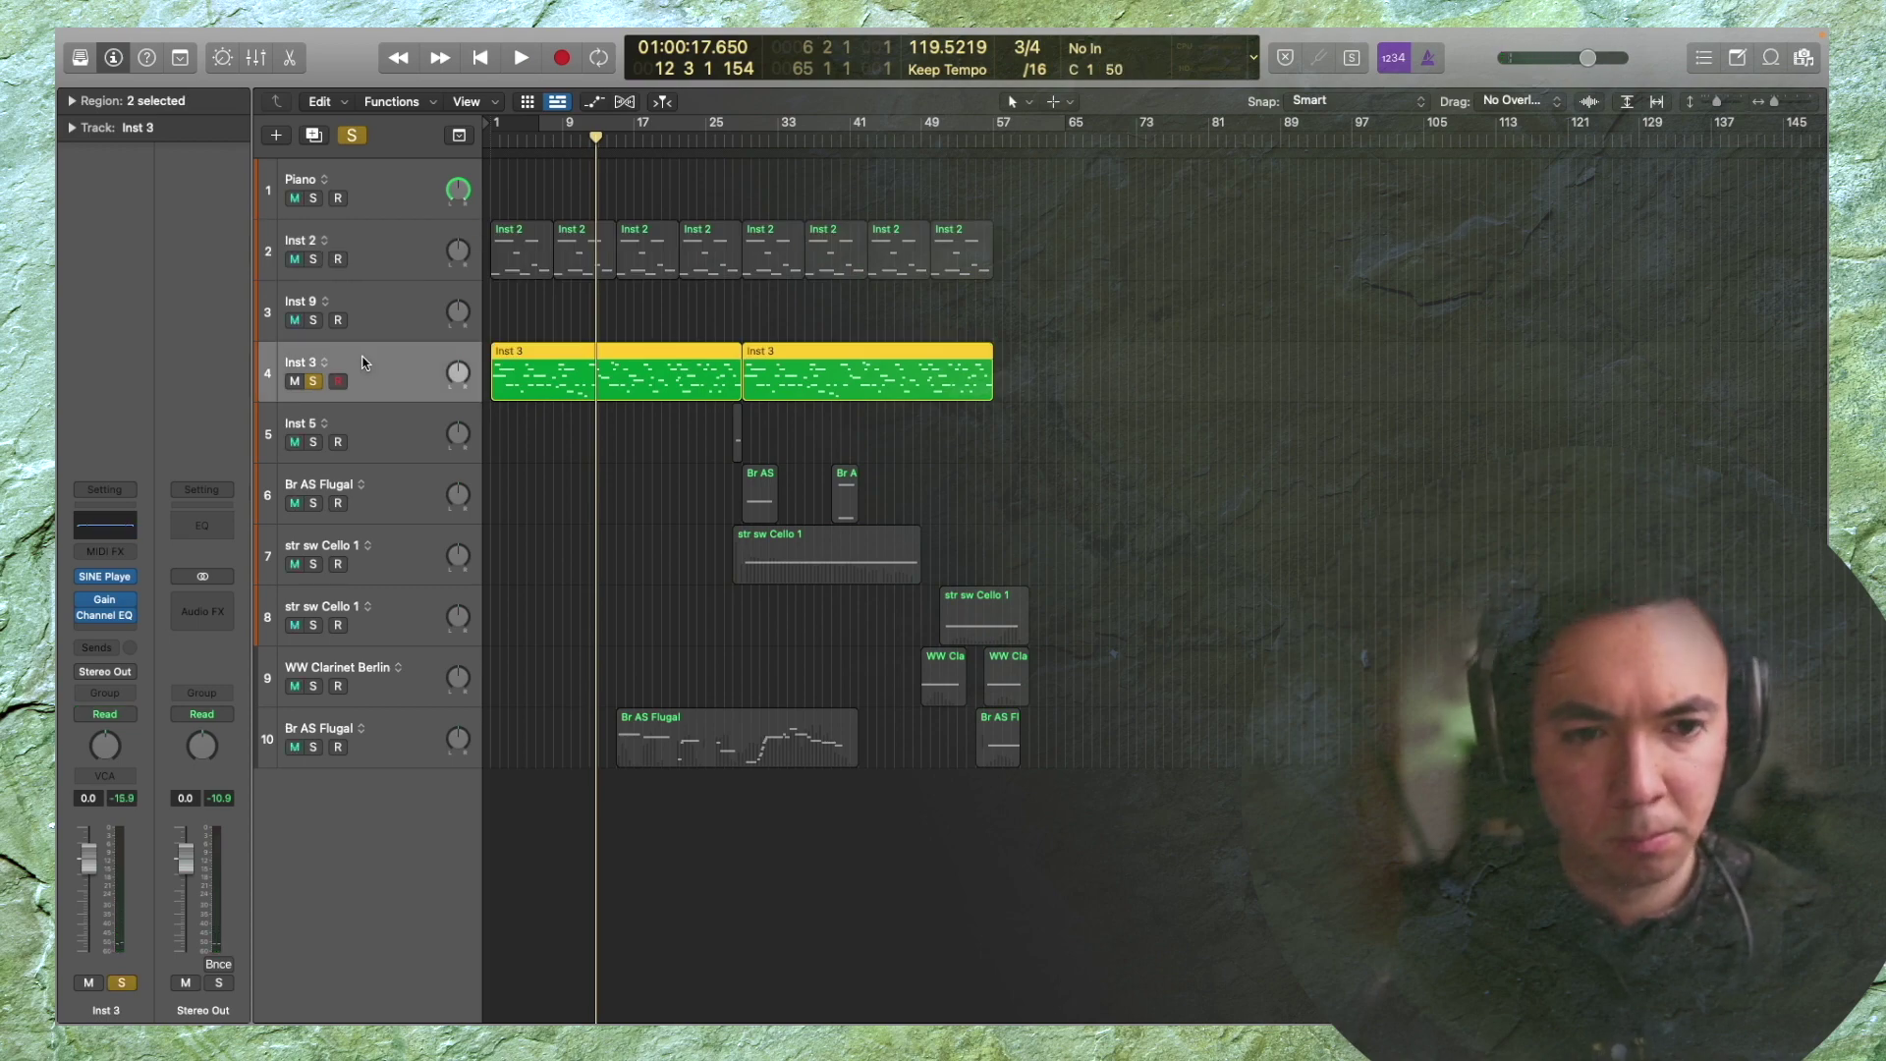
key("super+d")
left_click_drag(562, 415, 800, 380)
scroll(697, 381, "up", 5)
scroll(697, 381, "left", 5)
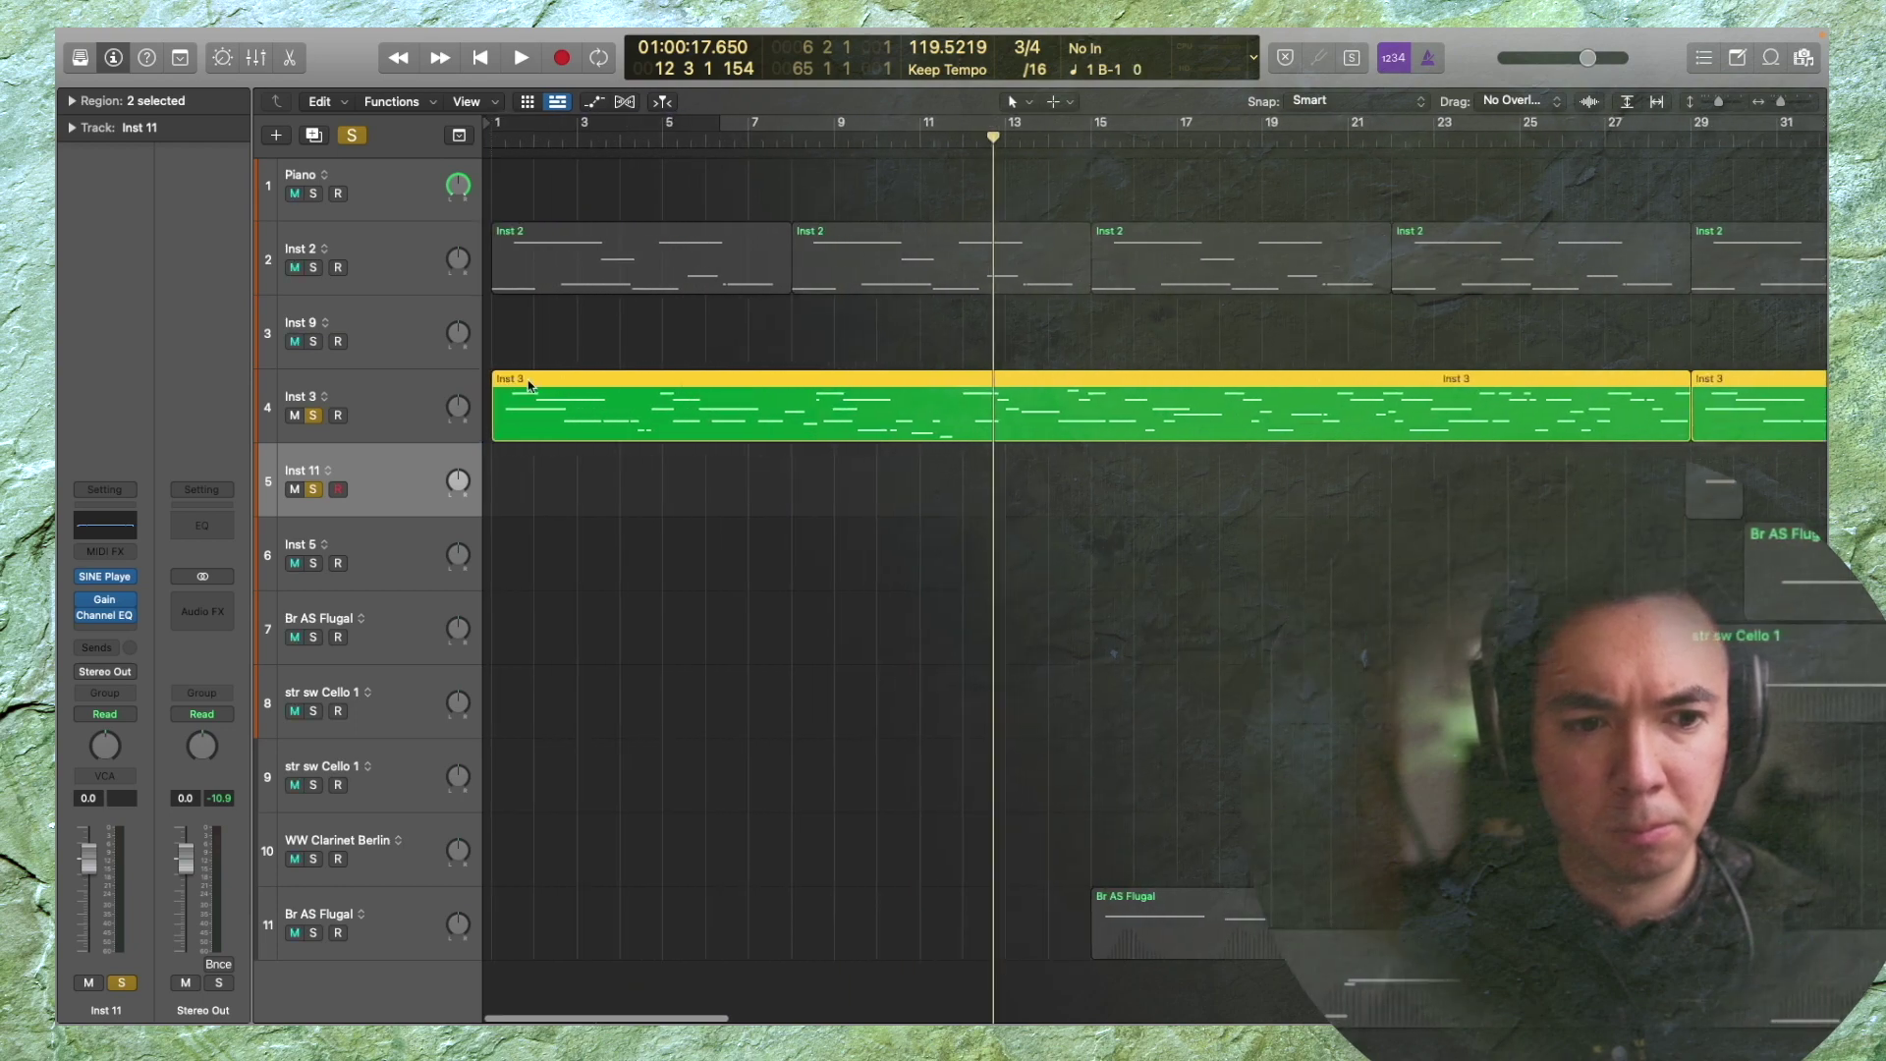
Pan Inst 3 to -34 and Inst 11 to +41, and copy both Inst 3 regions onto the Inst 11 track
left_click_drag(458, 406, 460, 466)
key("super+Left")
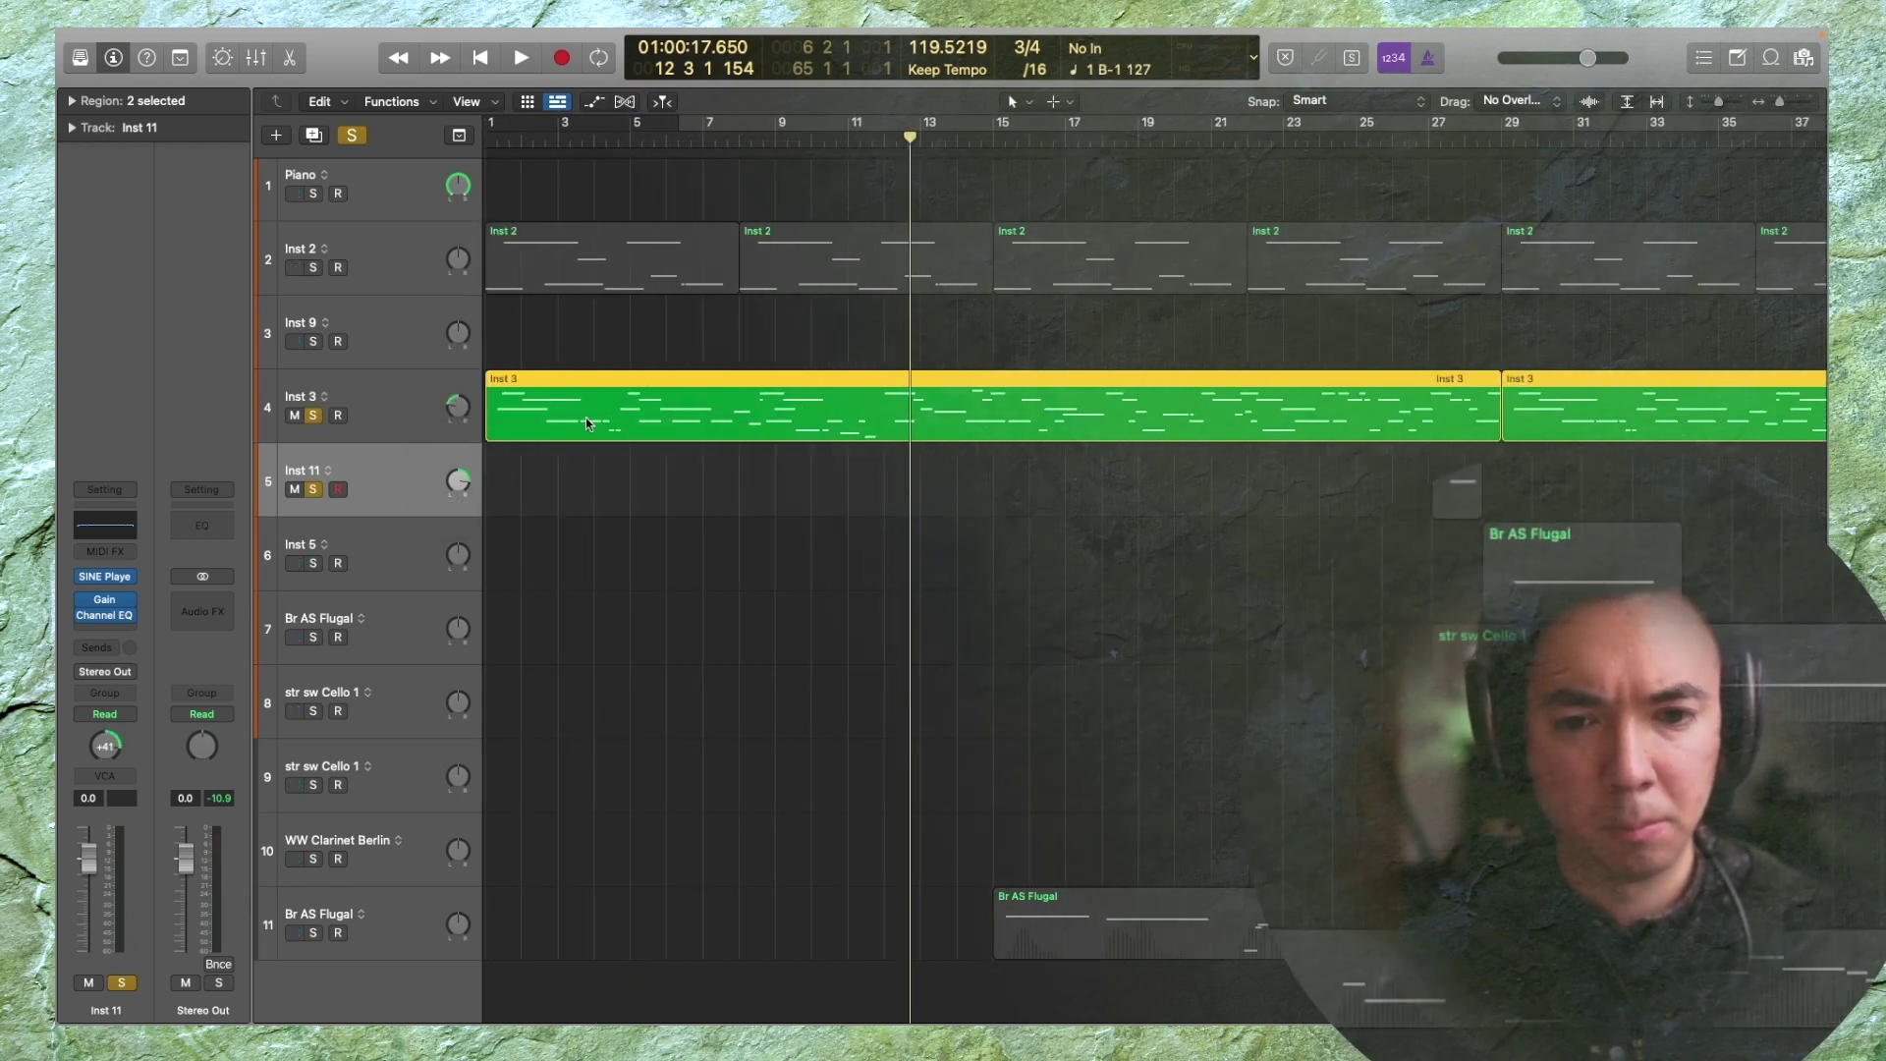
key("super+Left")
key("super+Left")
key("super+Left")
key("super+Left")
key("super+Left")
left_click_drag(592, 477, 806, 421)
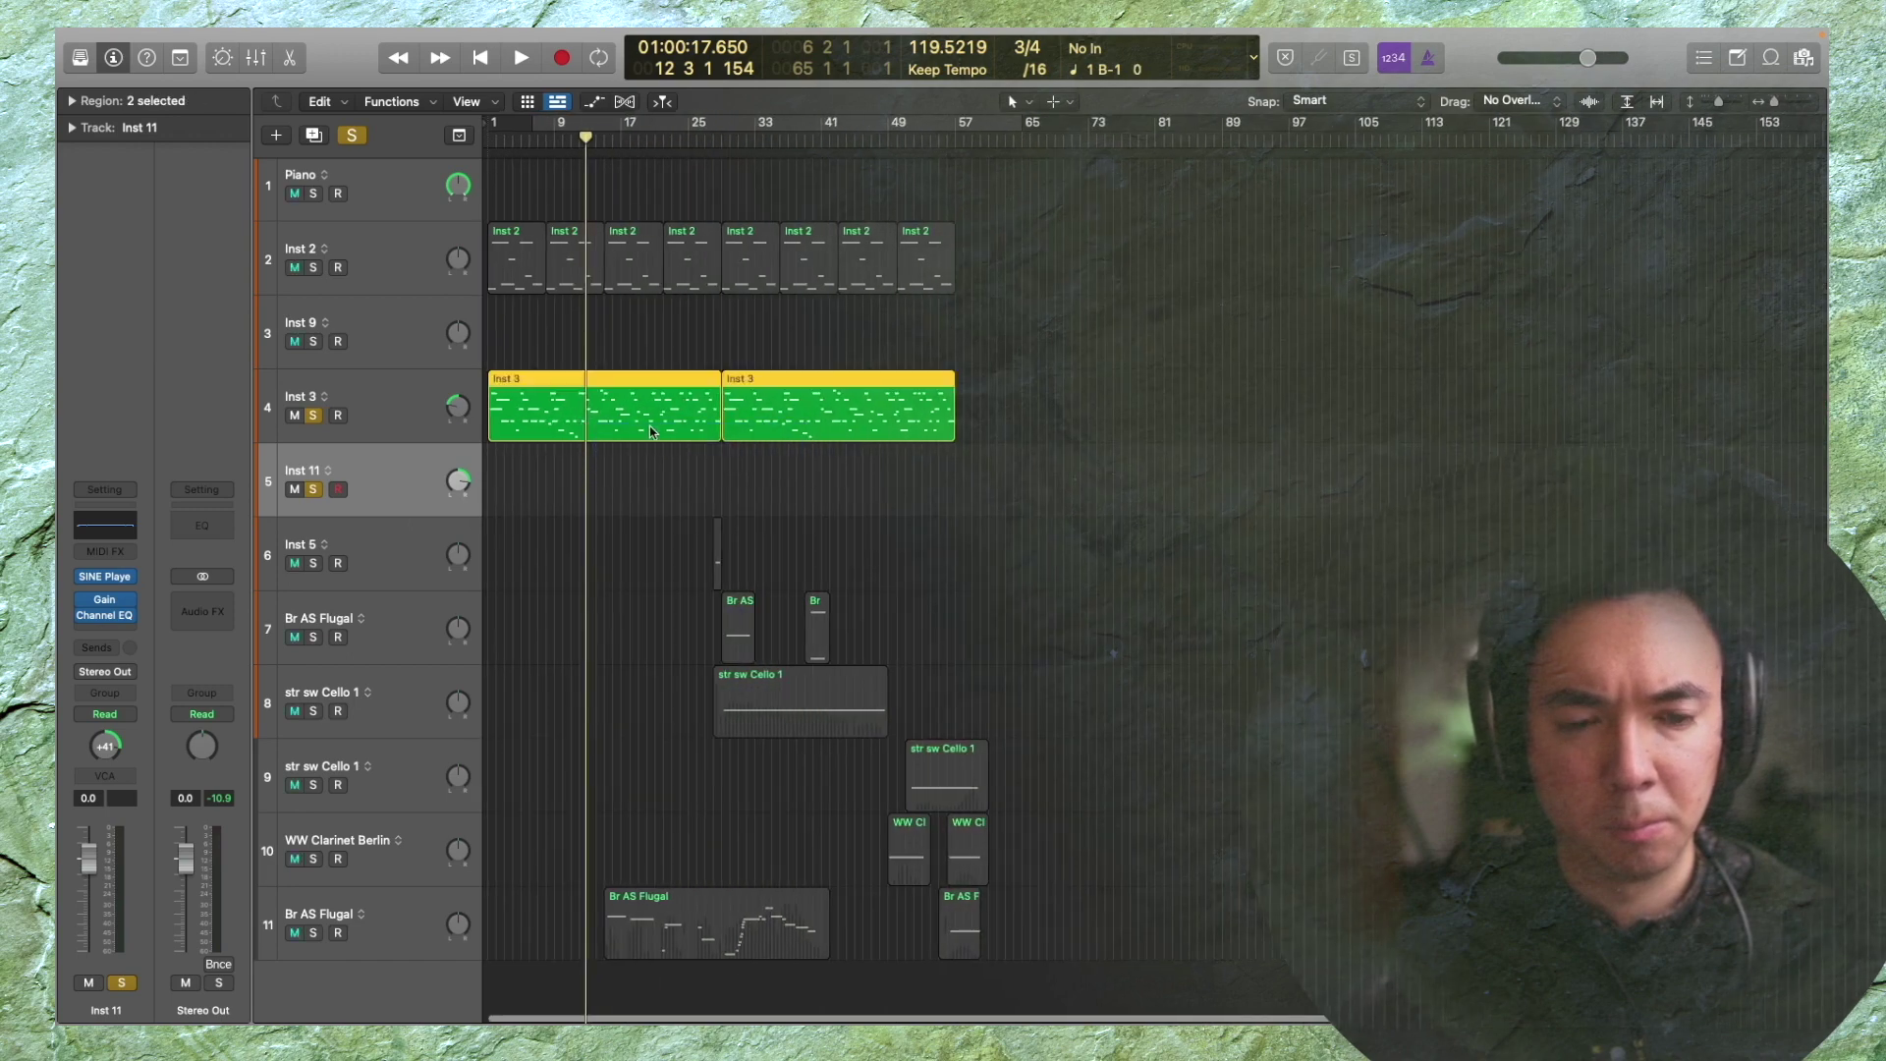
mouse_move(645, 436)
left_mouse_down()
mouse_move(657, 475)
mouse_move(640, 463)
left_mouse_up()
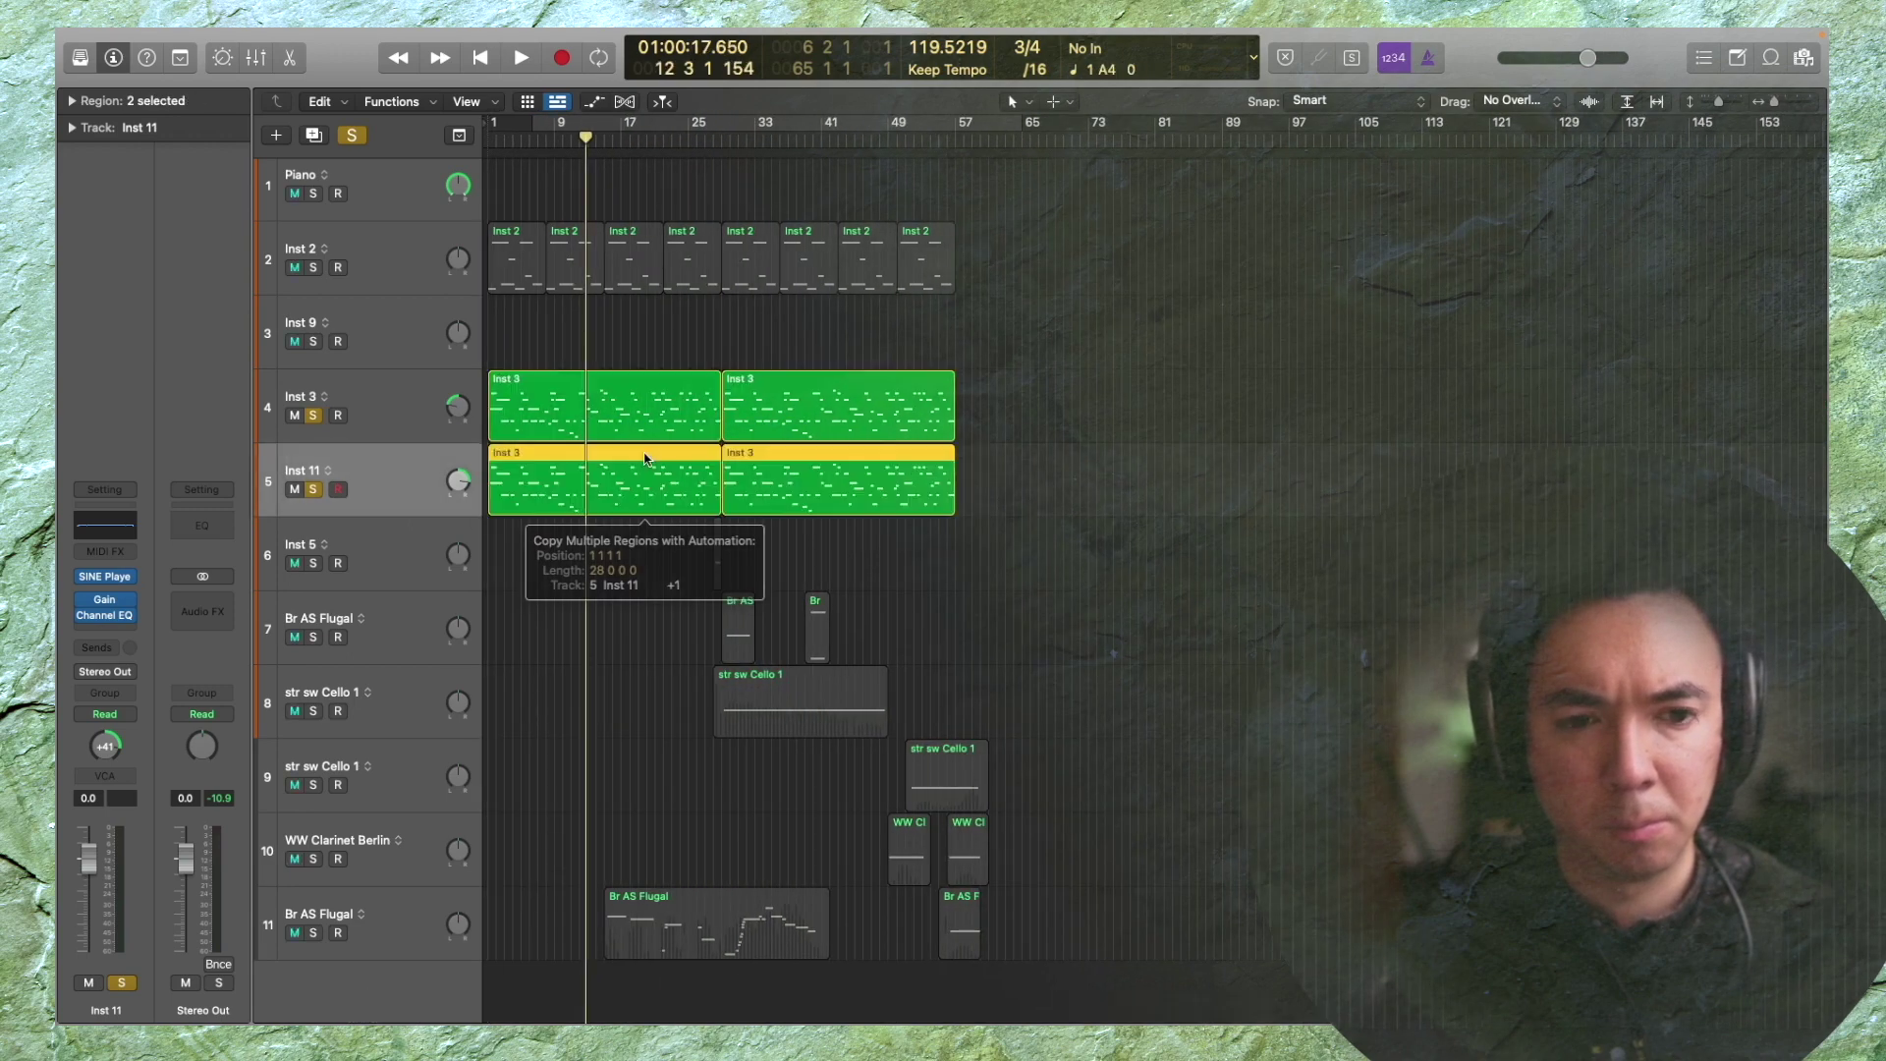
Split the part between Inst 11 and Inst 3 by deleting different pitch rows from each track's regions
double_click(634, 466)
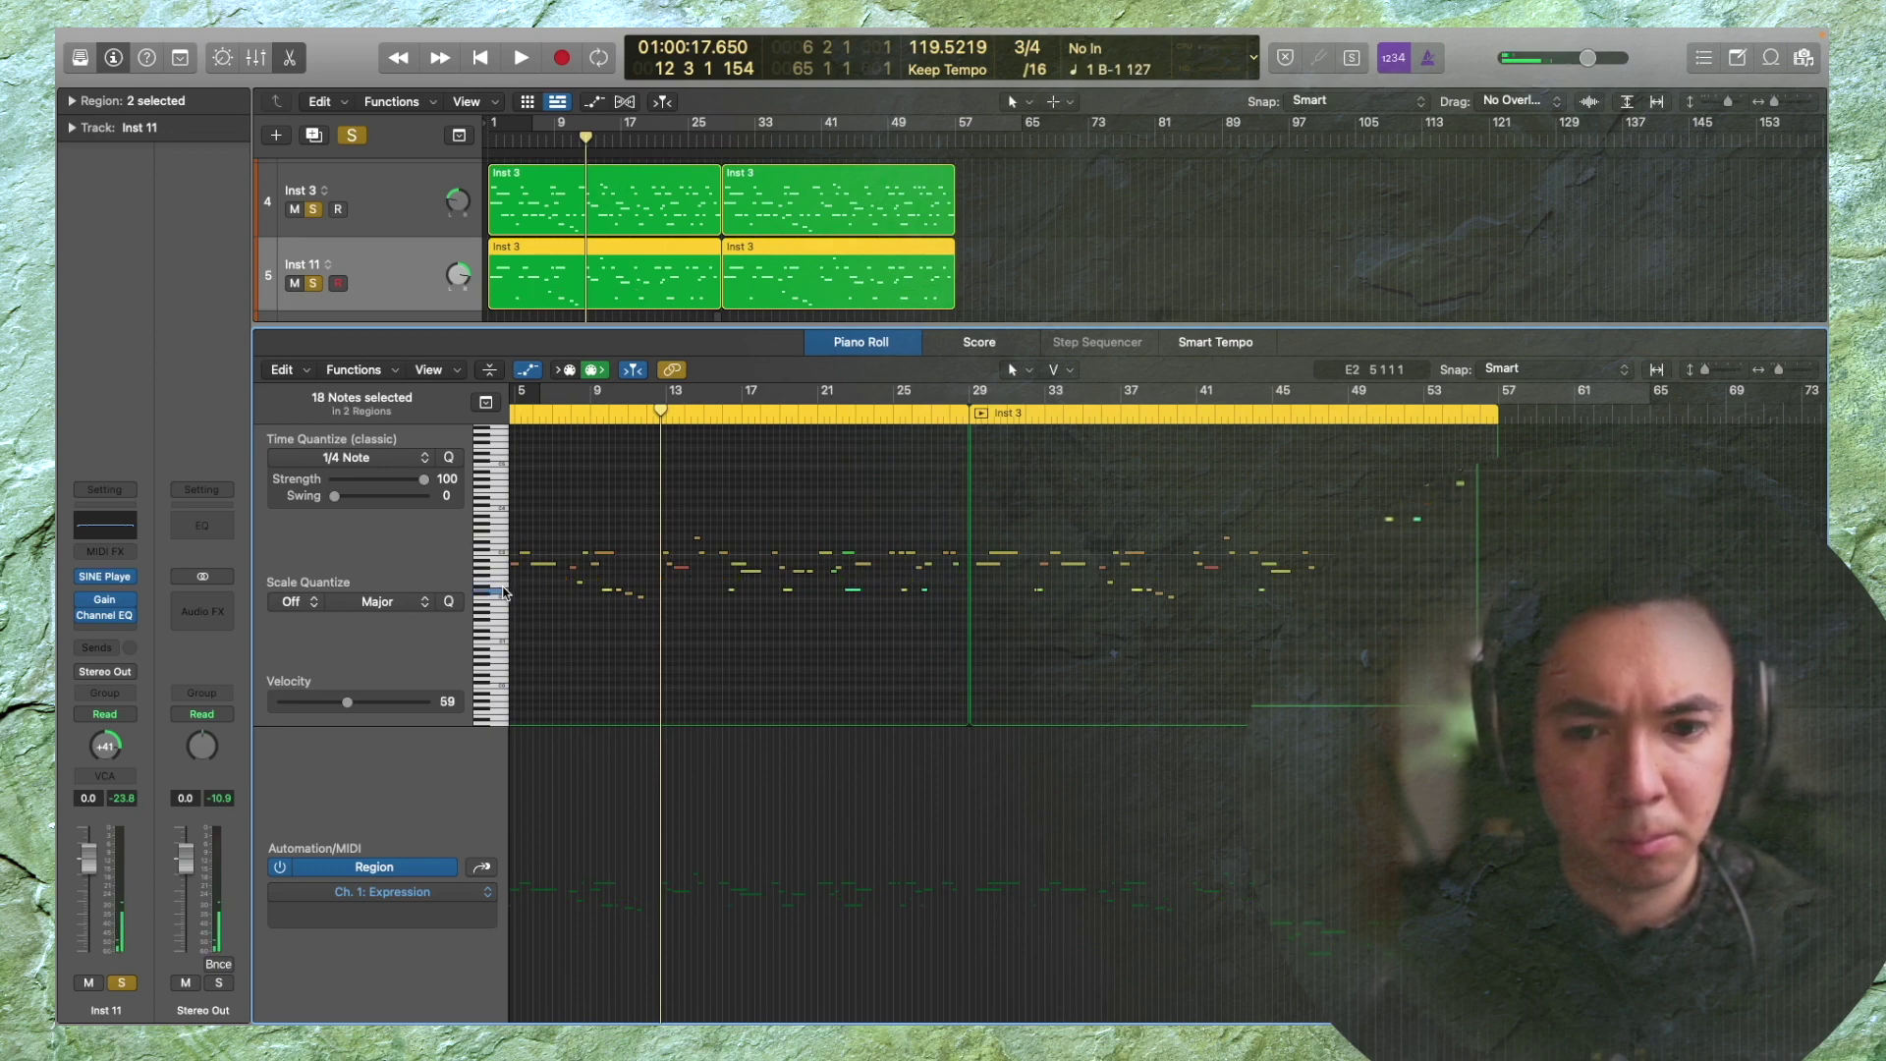
key("e")
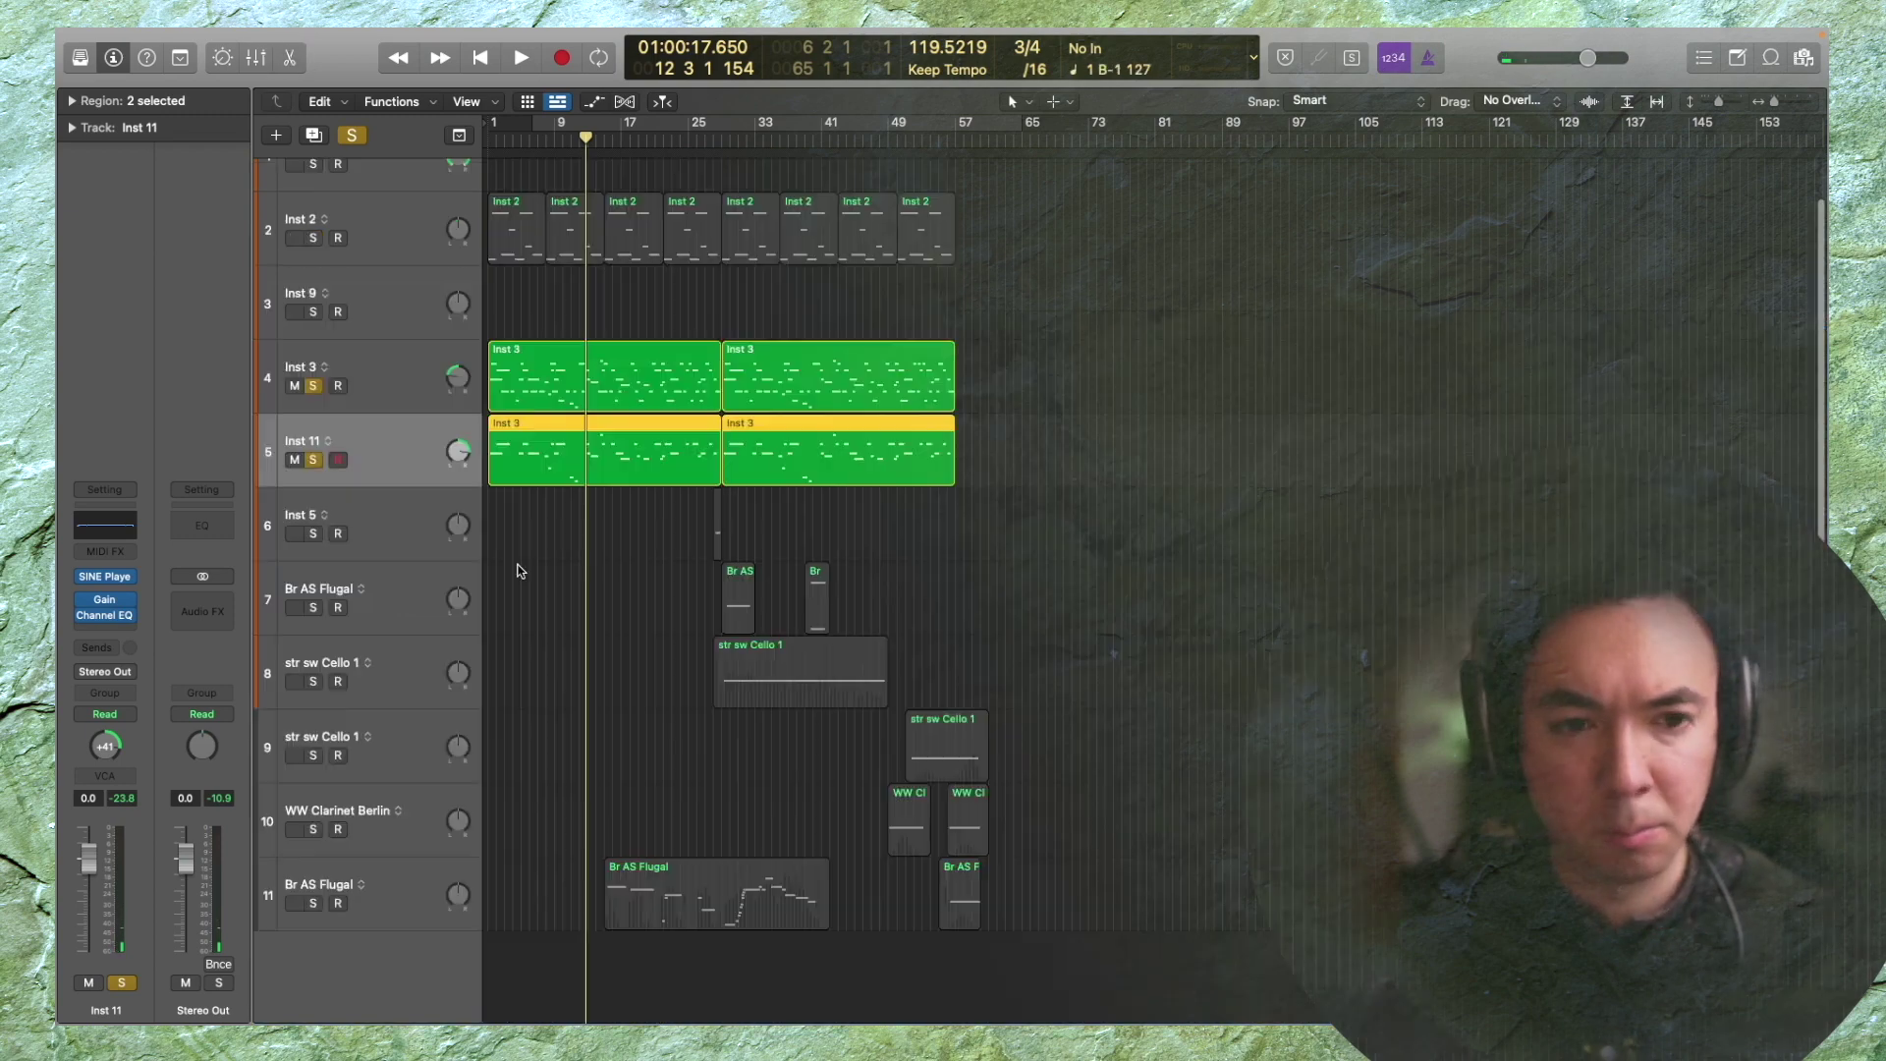
left_click(432, 396)
key("e")
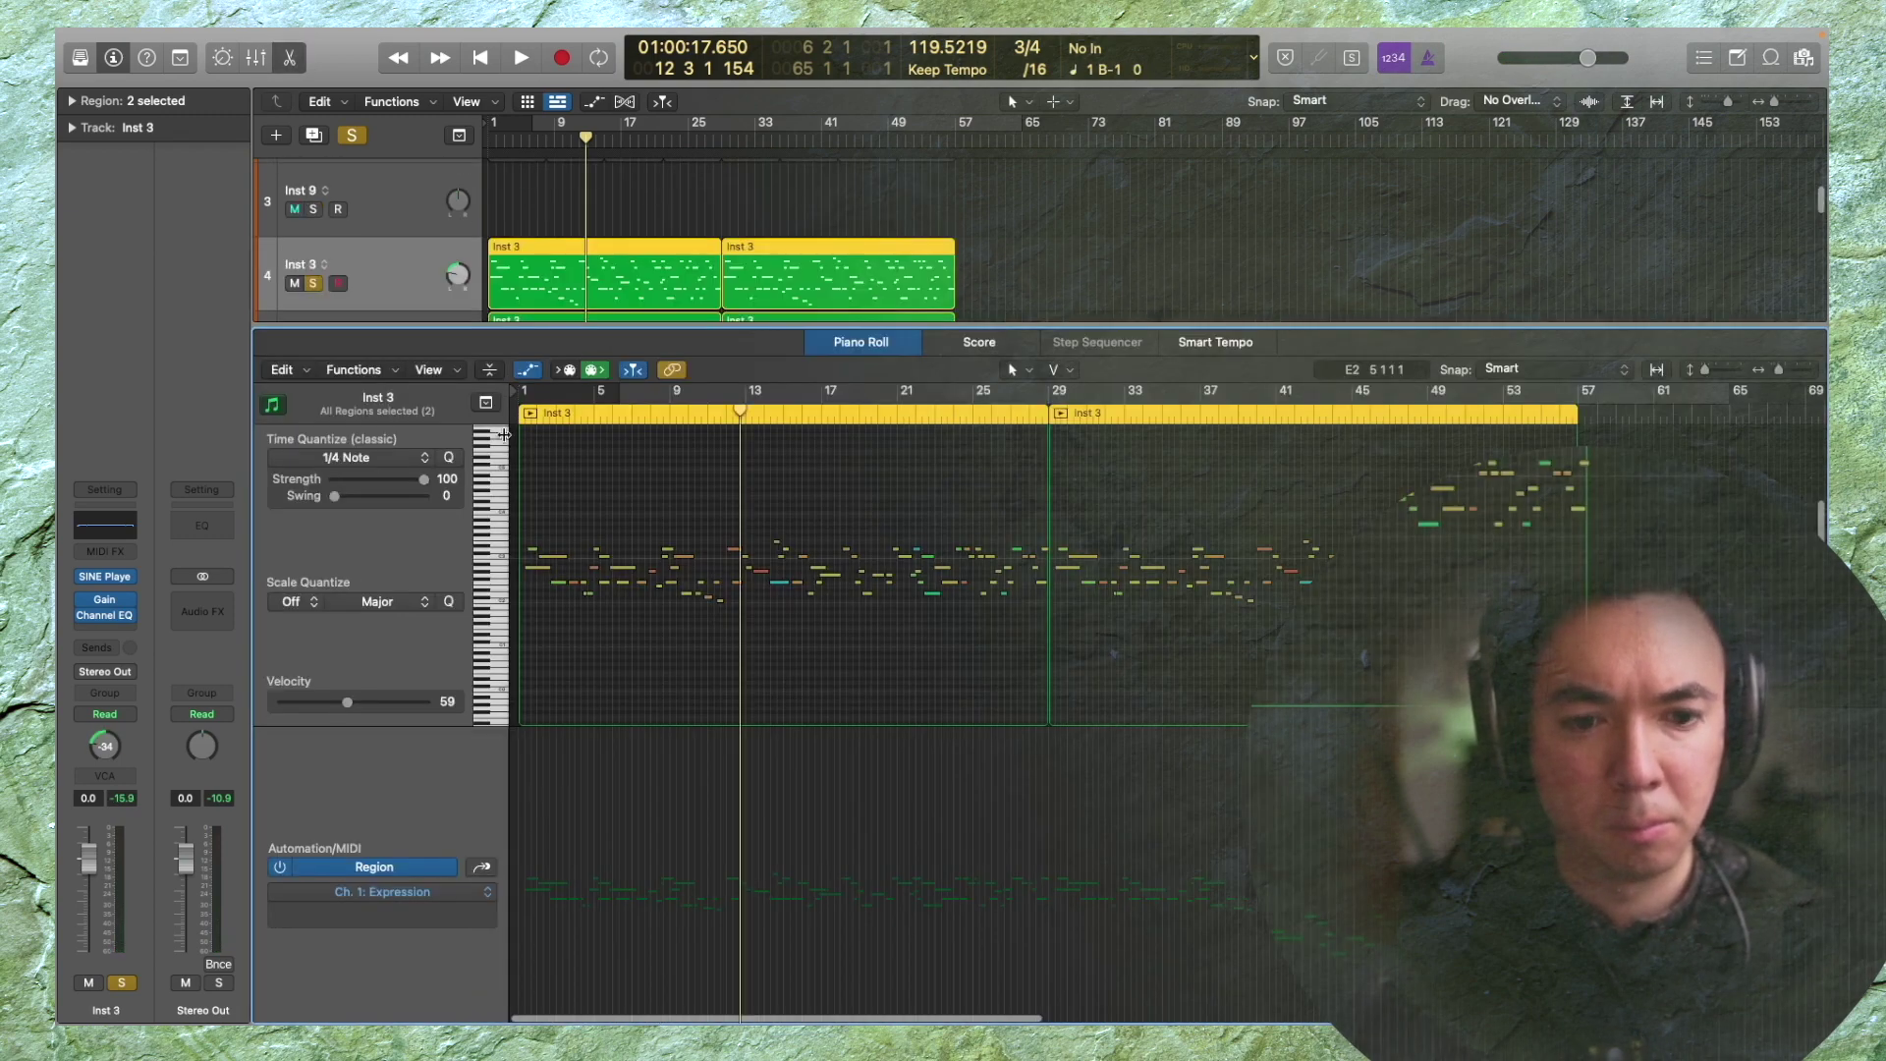
left_click(500, 555)
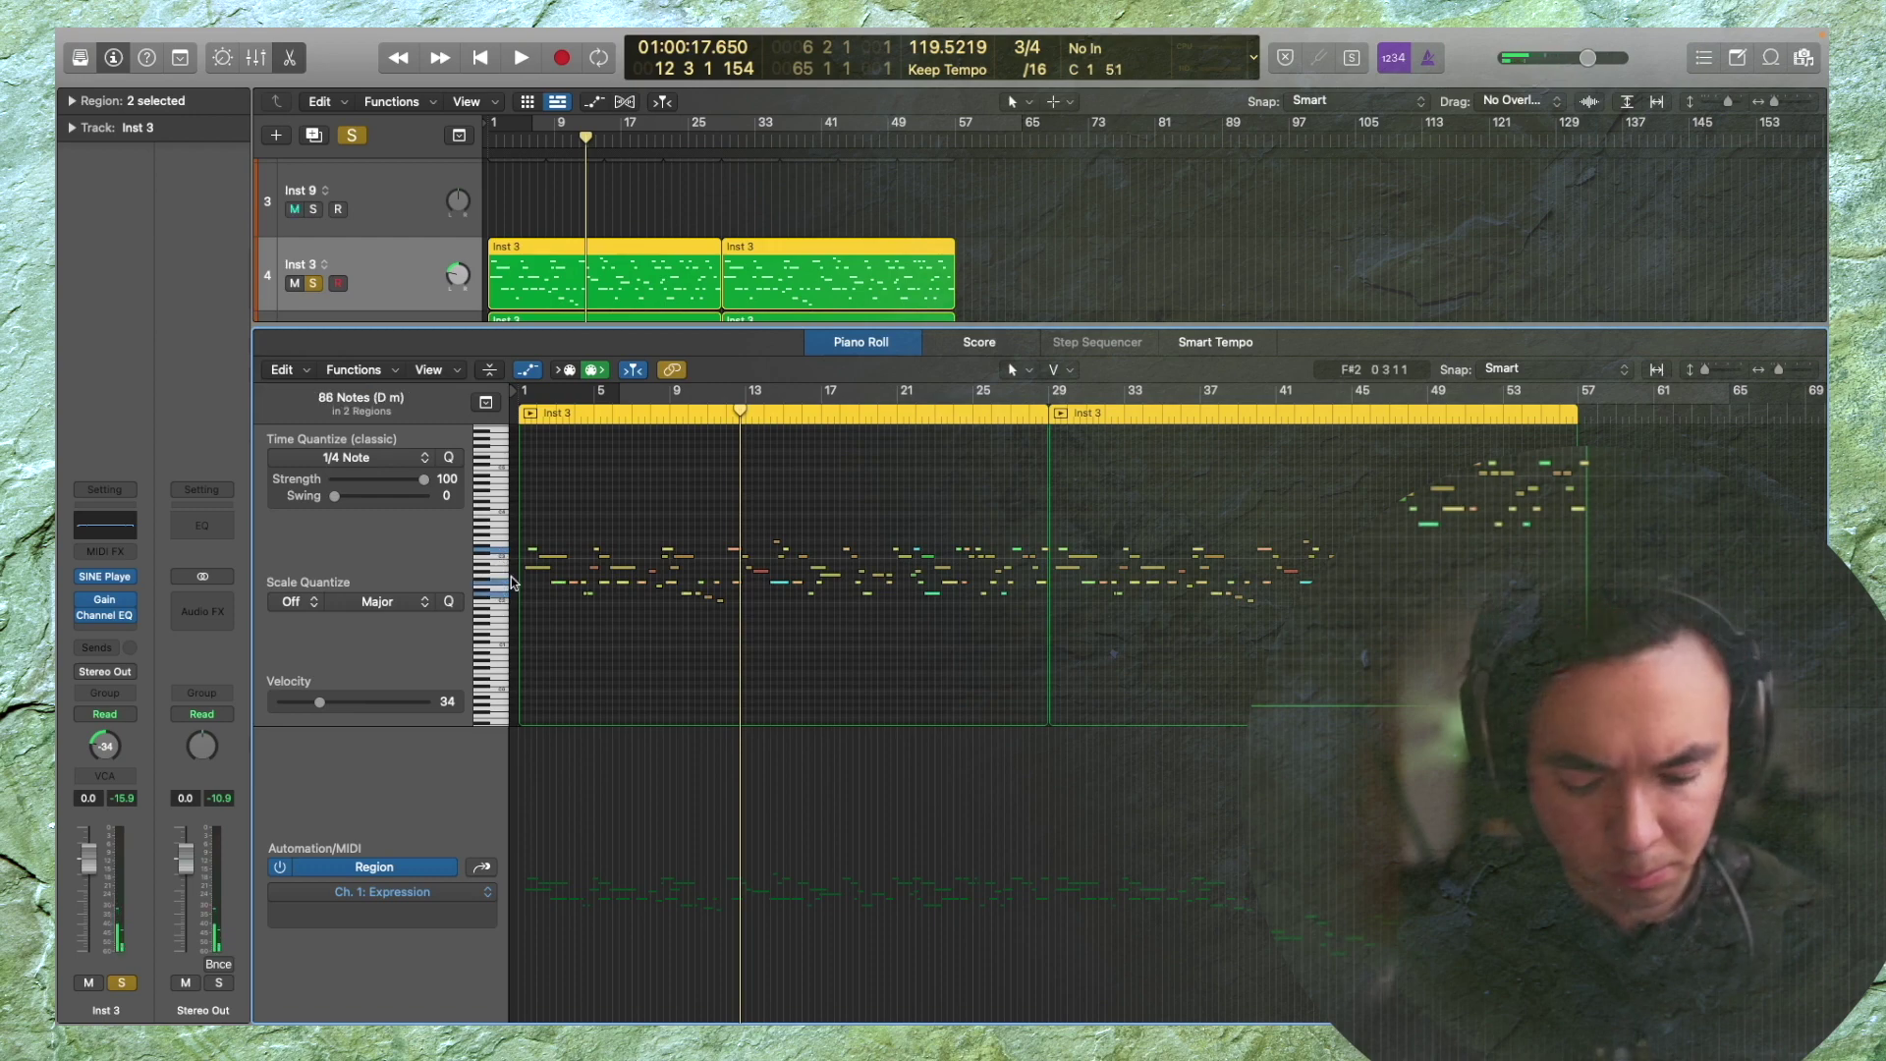
key("Delete")
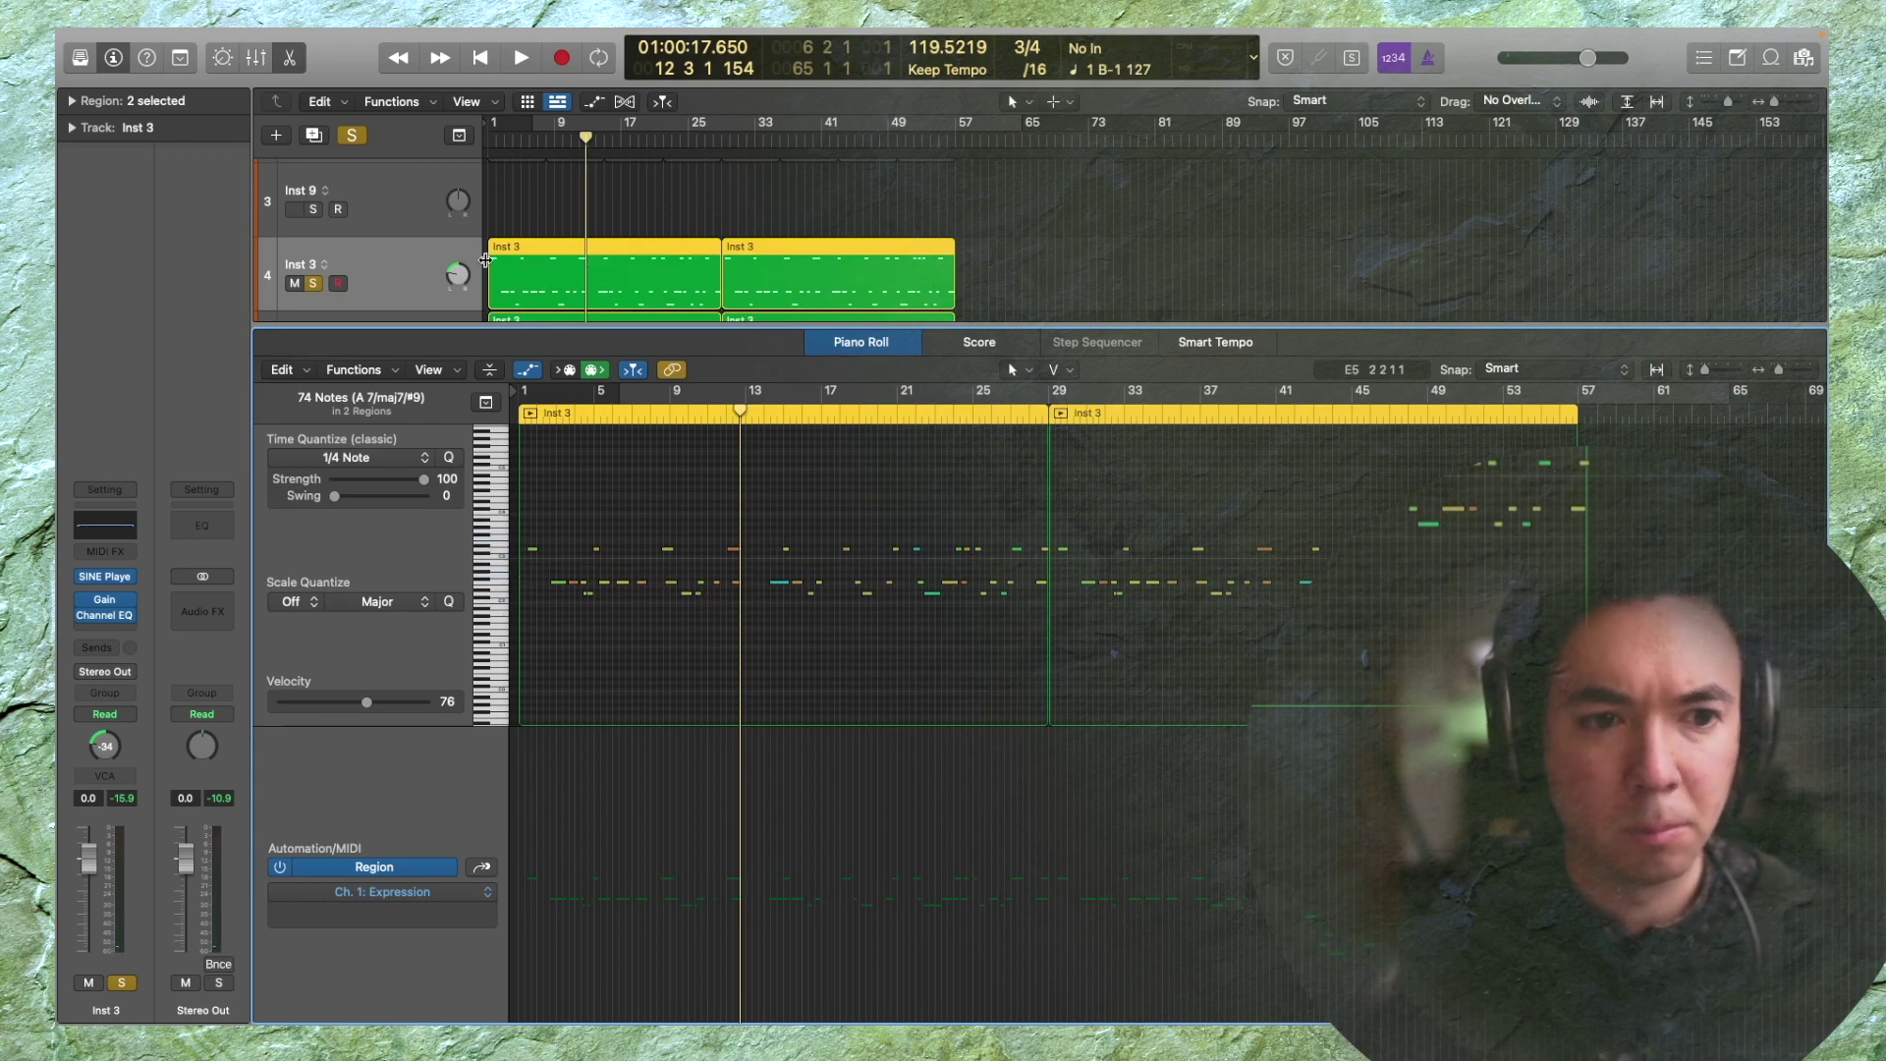
Play the full arrangement from the start with the solos off, and pan Inst 3 to -40
key("e")
key("Return")
key("space")
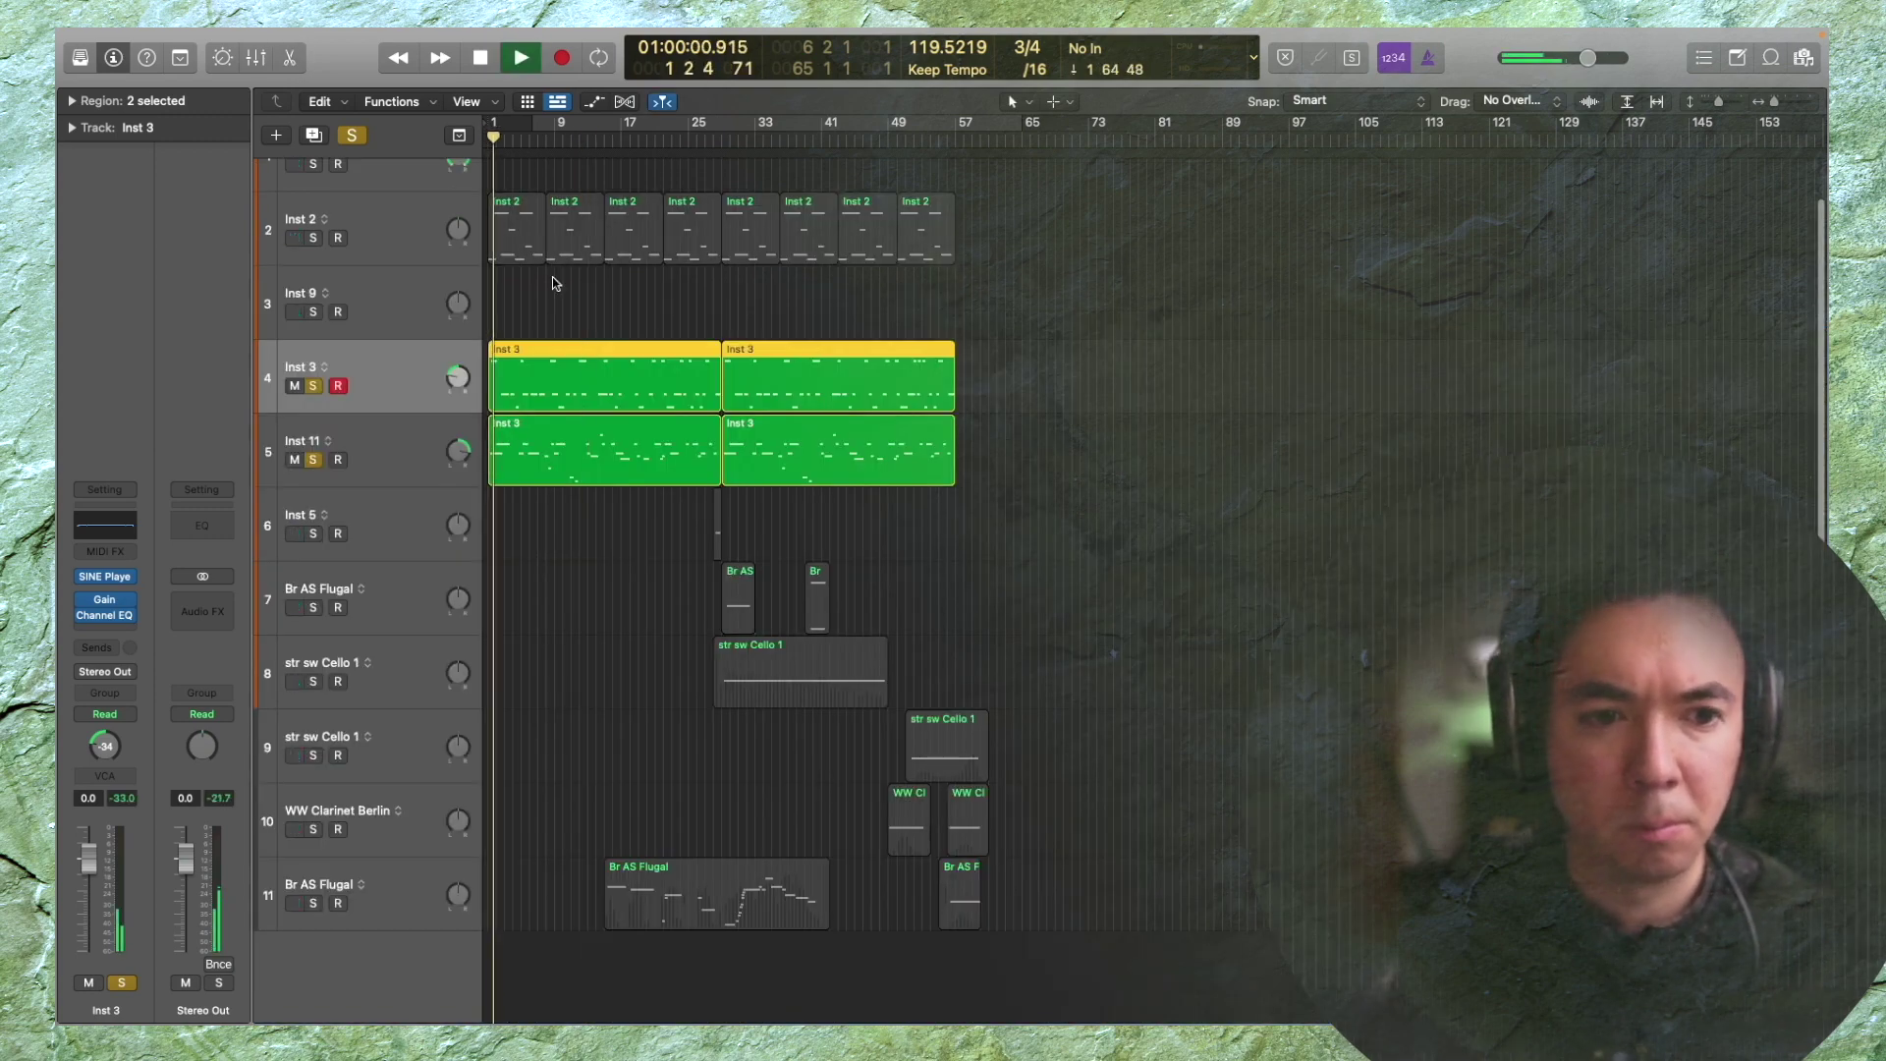
left_click(314, 386)
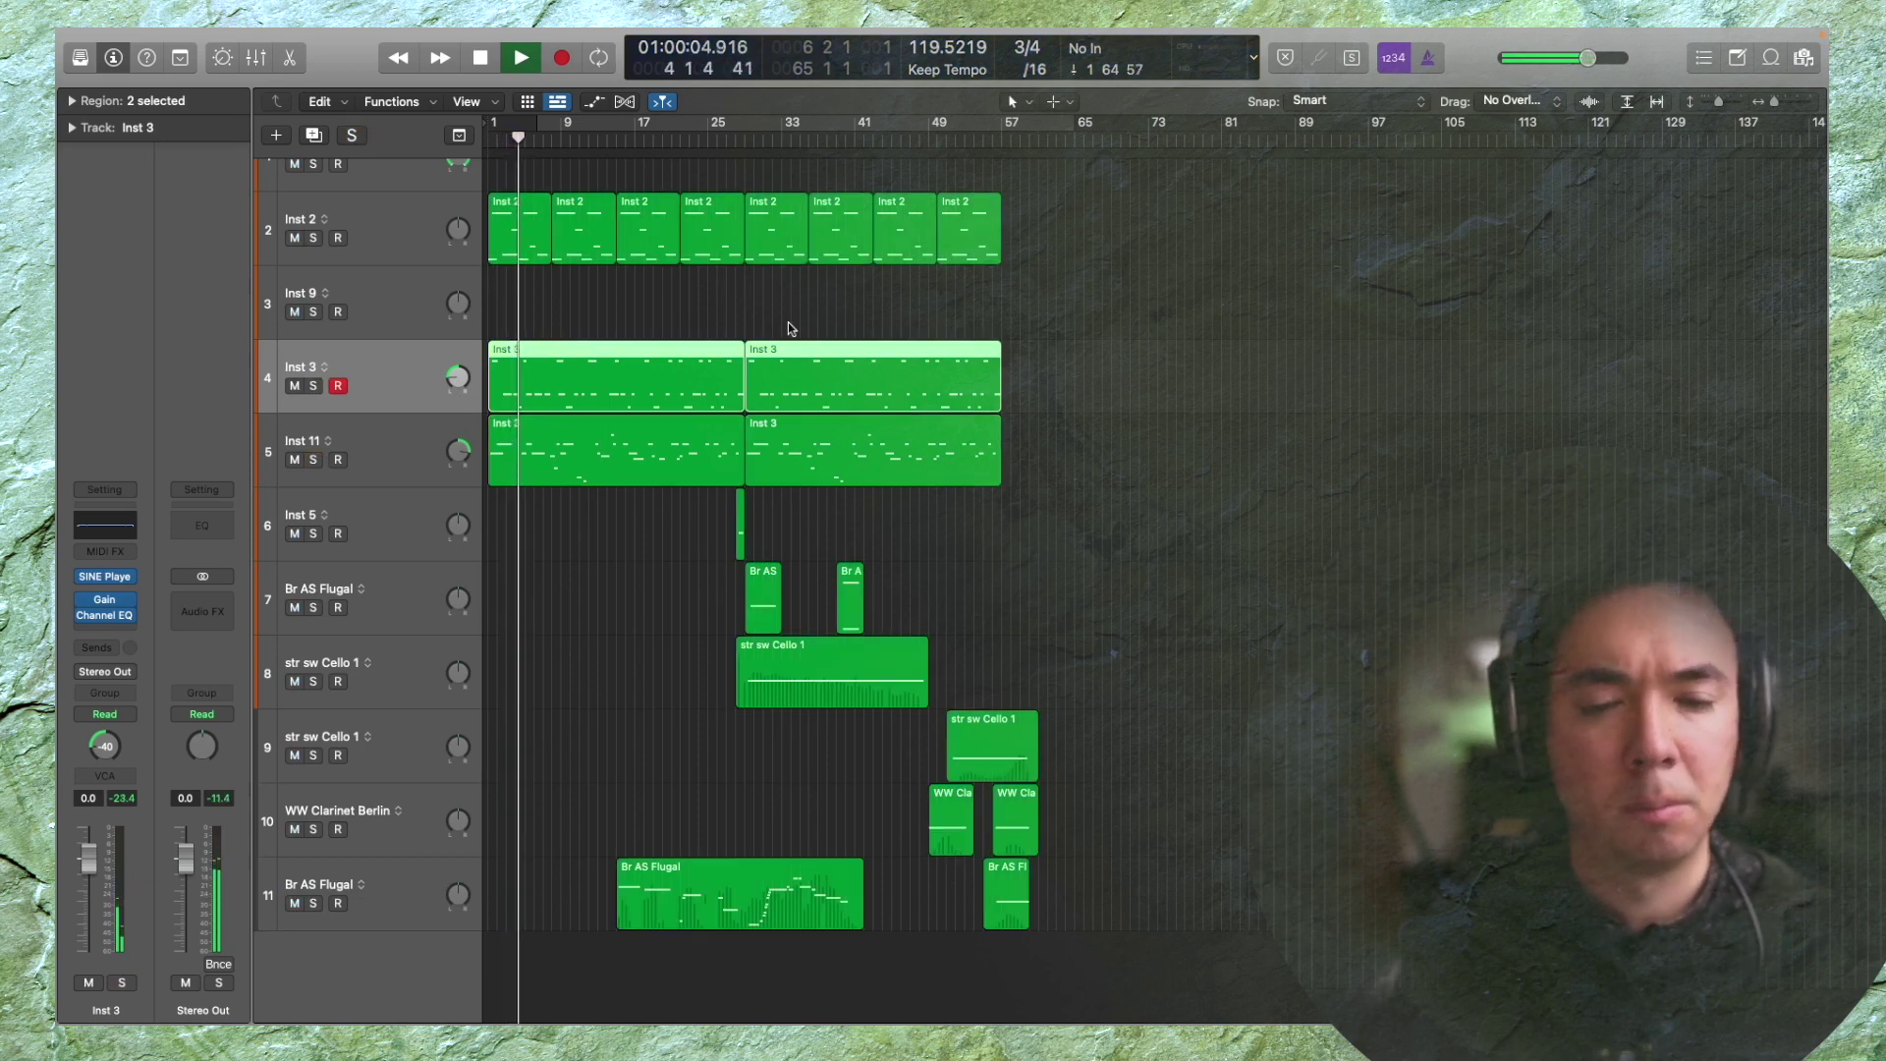
scroll(1022, 319, "down", 1)
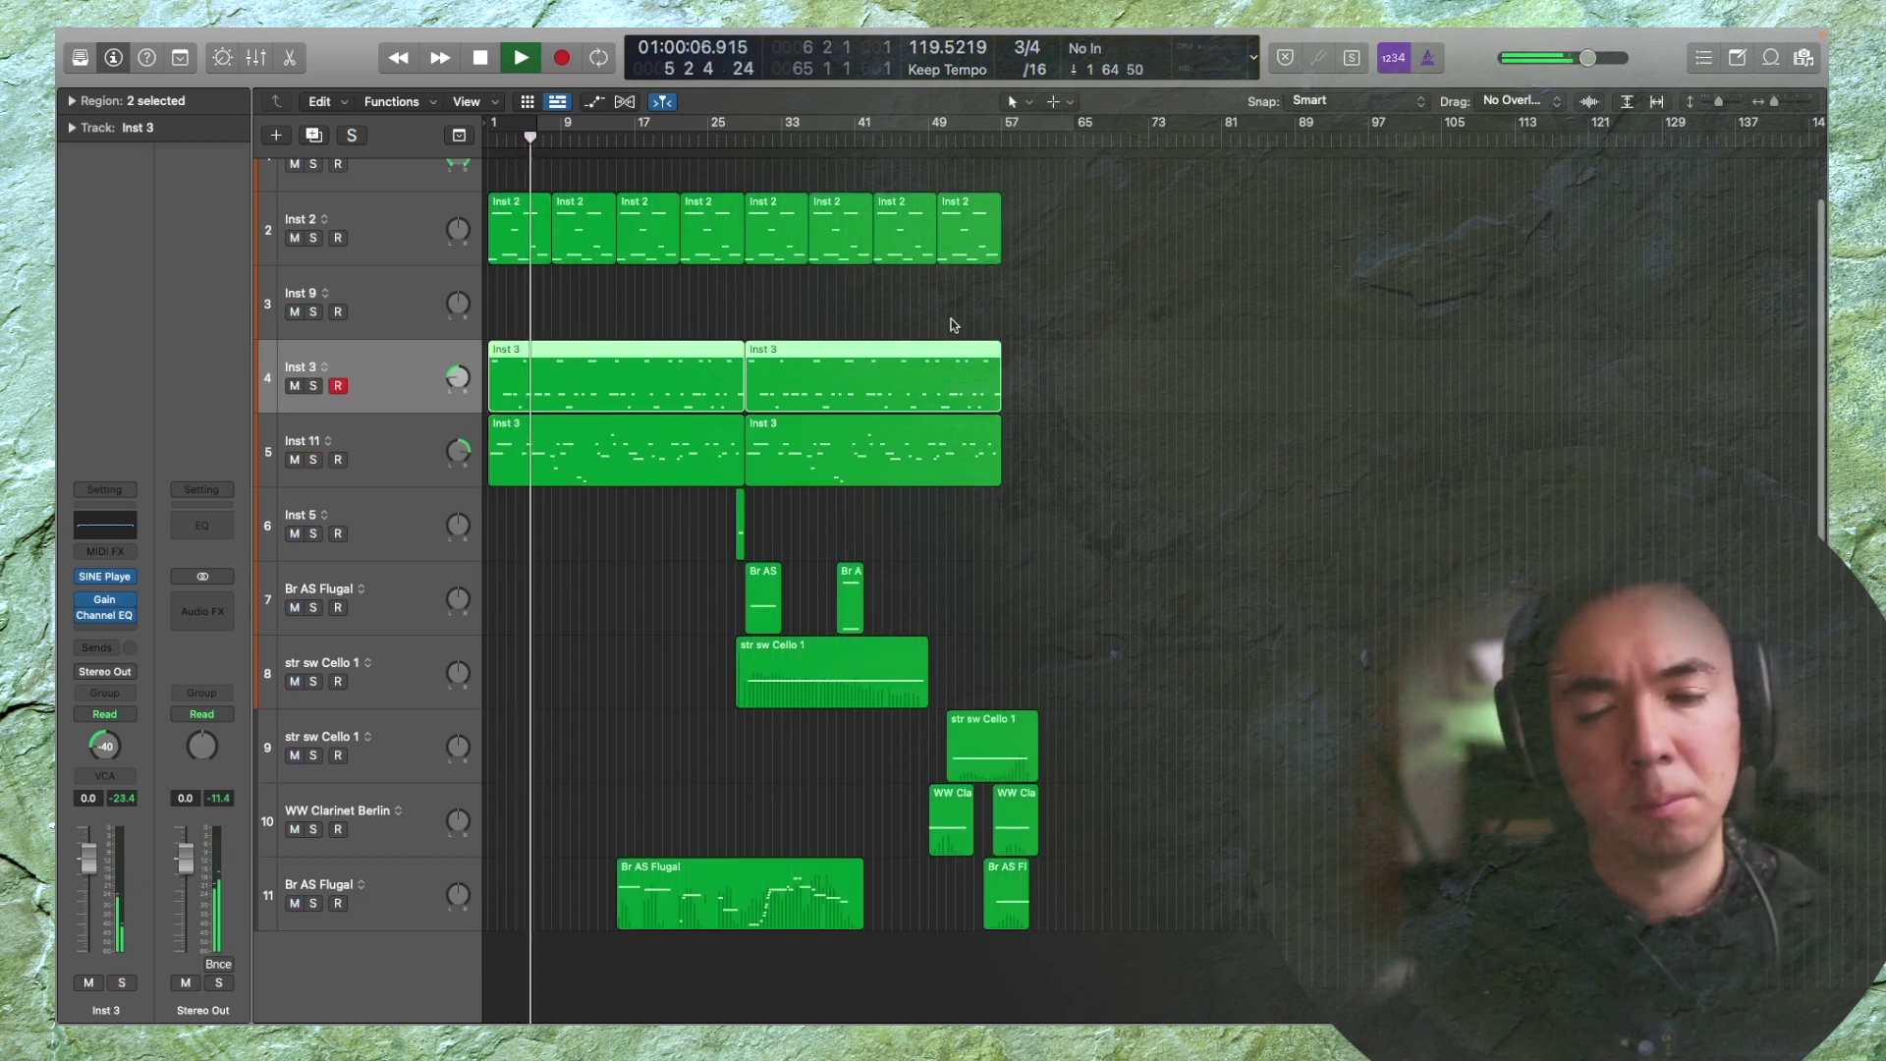
Combine Inst 3 and Inst 11 in a summing stack with a Bus 2 small verb send, and replay from the start
left_click(398, 445, "shift")
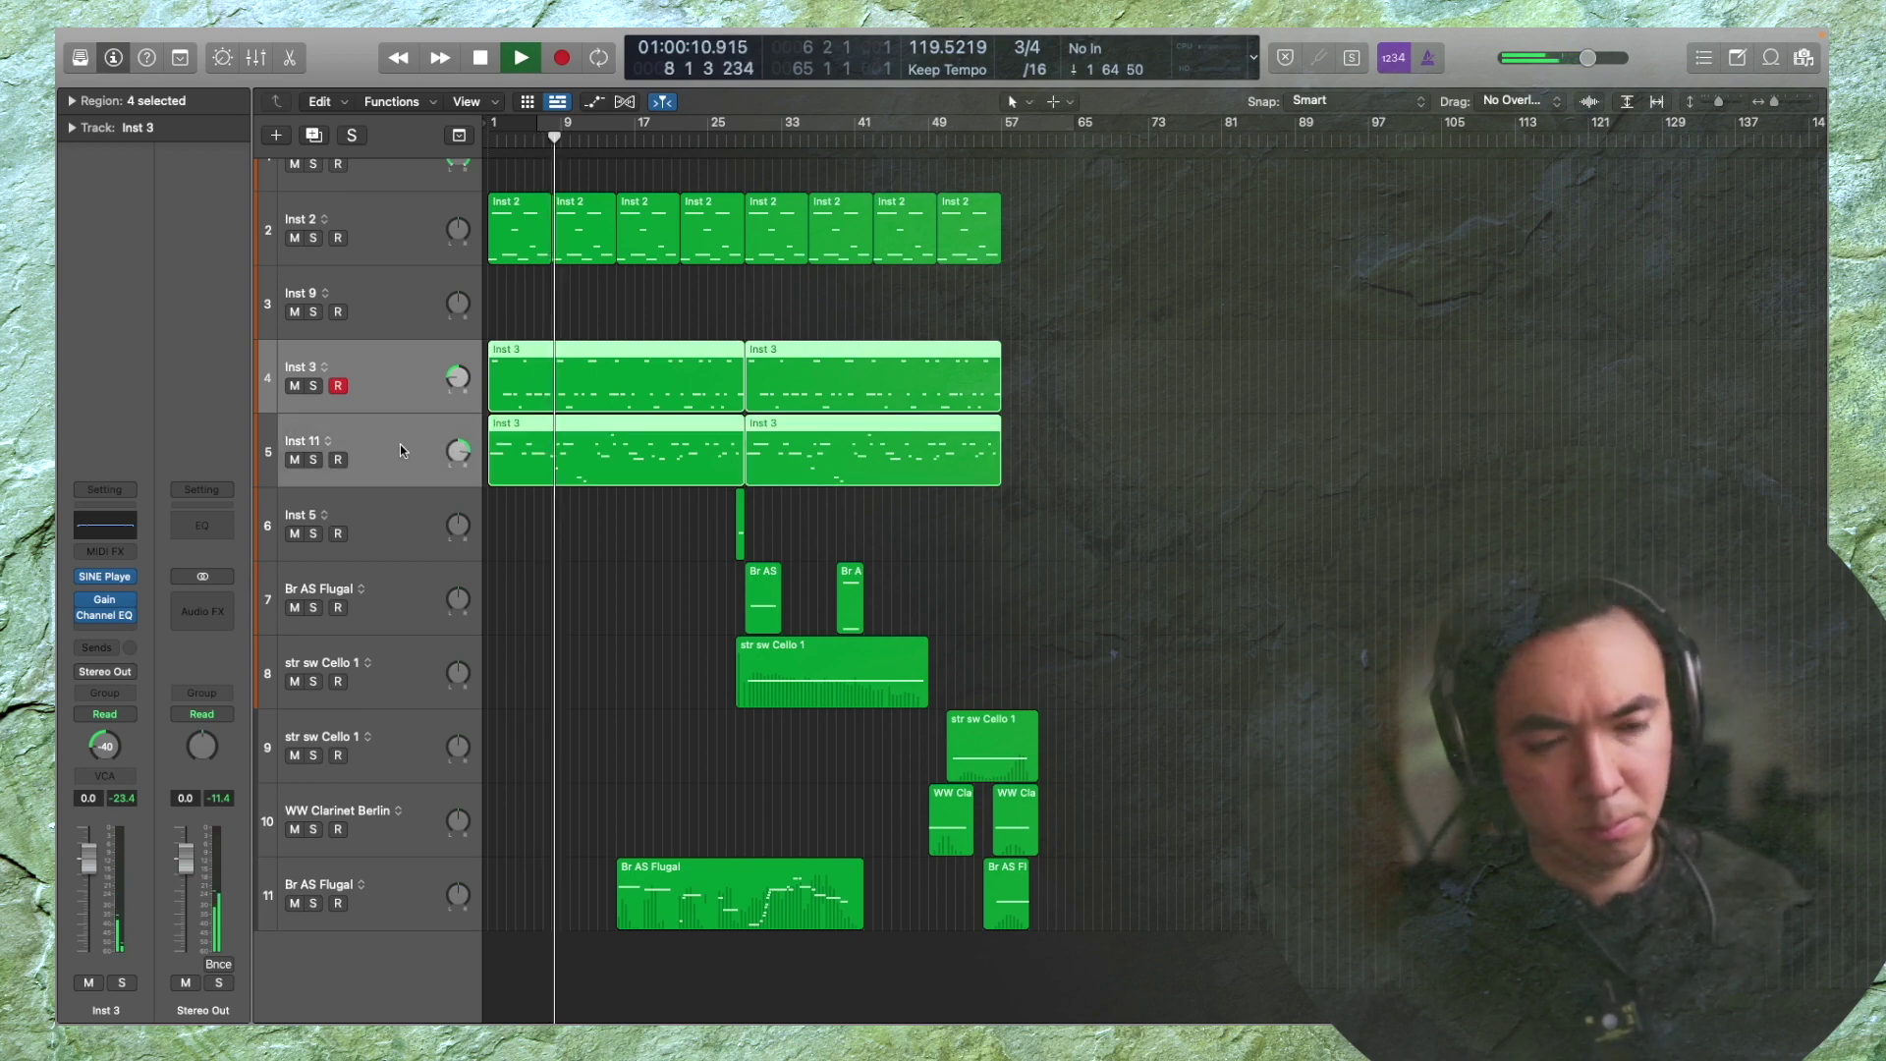
key("super+shift+d")
key("Return")
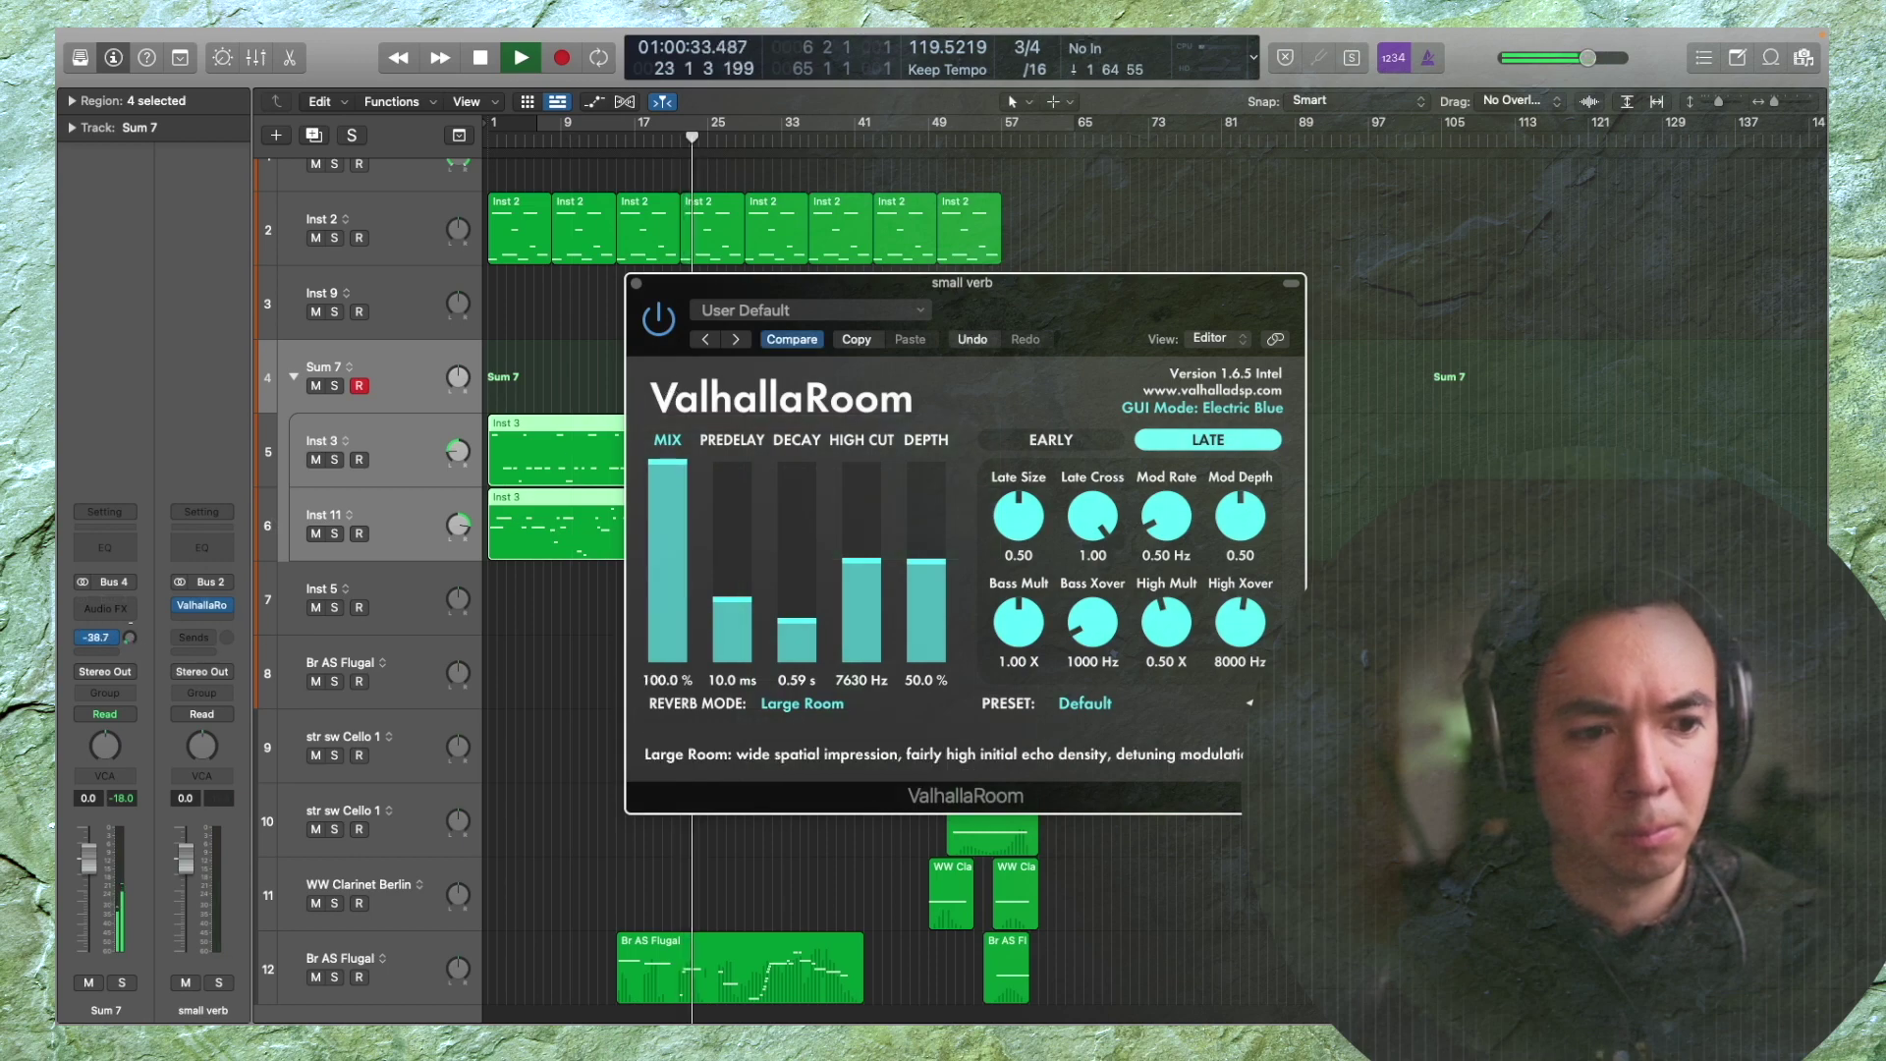
key("Return")
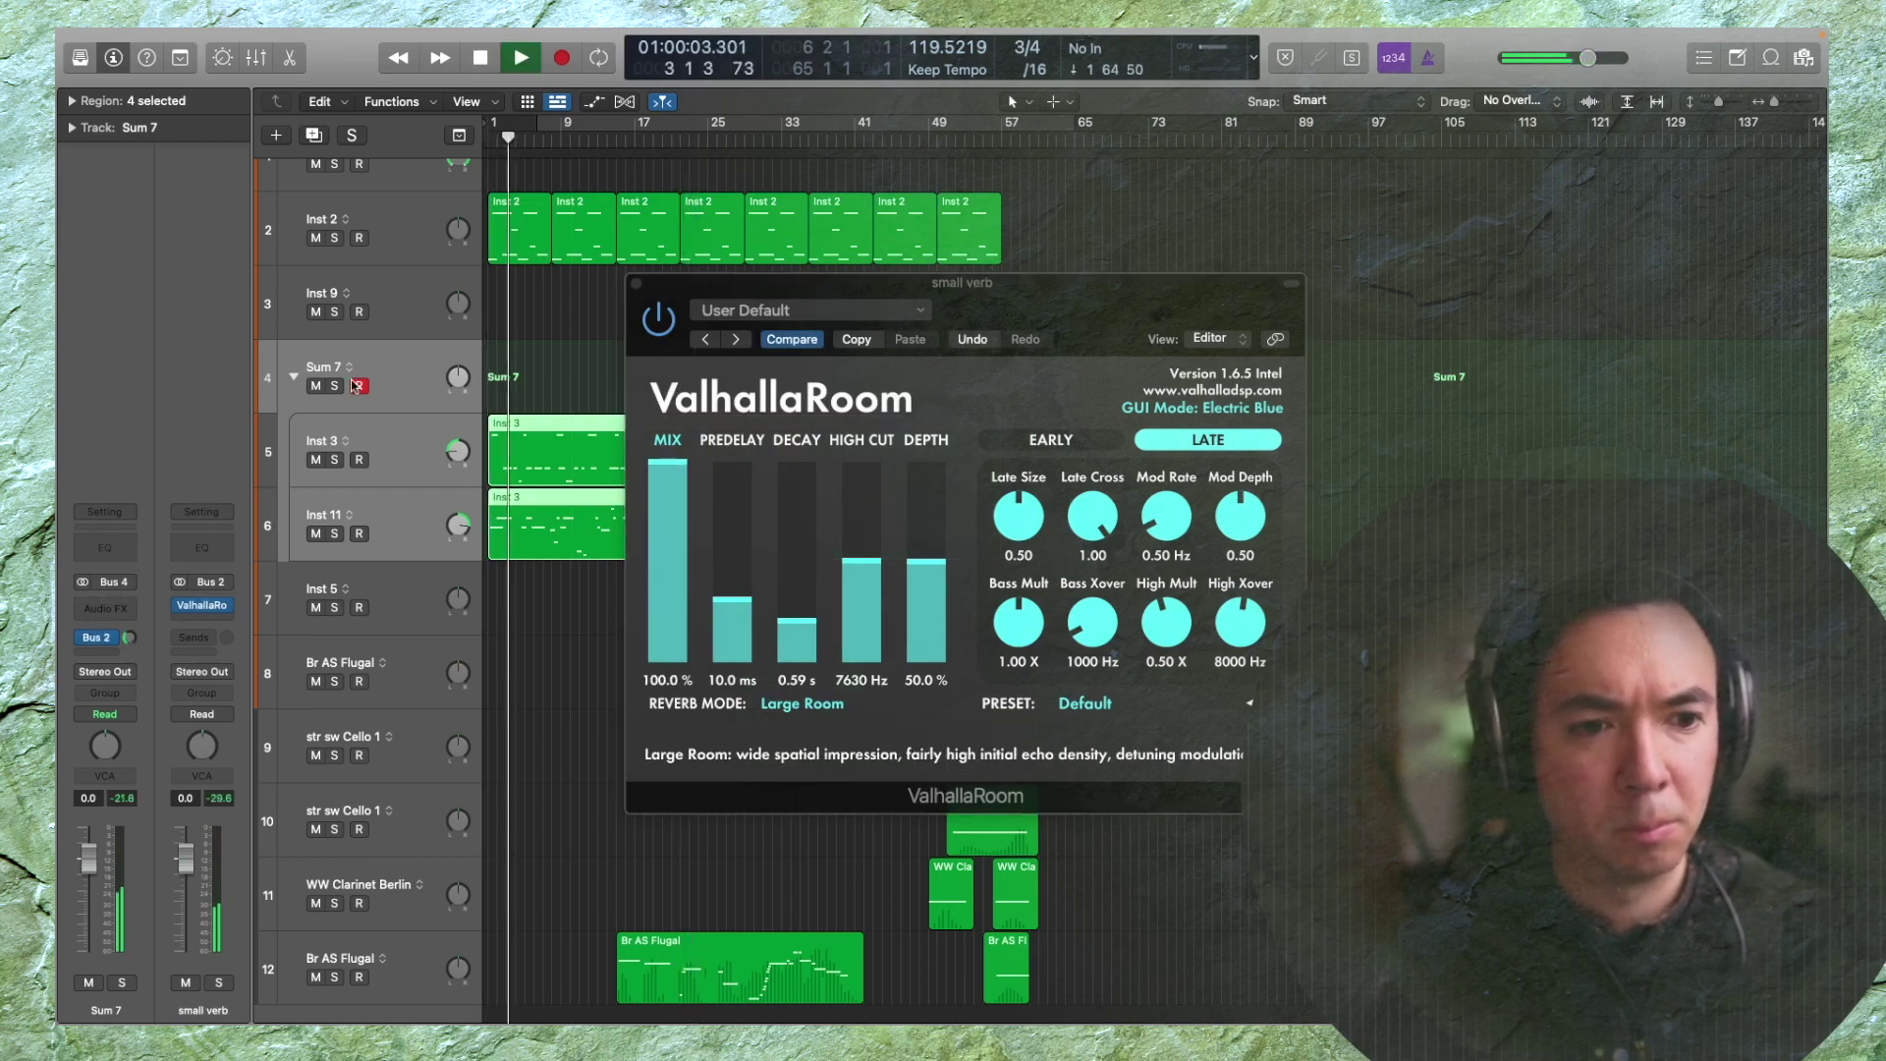
Solo the Sum 7 stack and add a second send to Bus 1, big verb, at about -21.4 dB
left_click(334, 386)
left_click(105, 649)
mouse_move(133, 677)
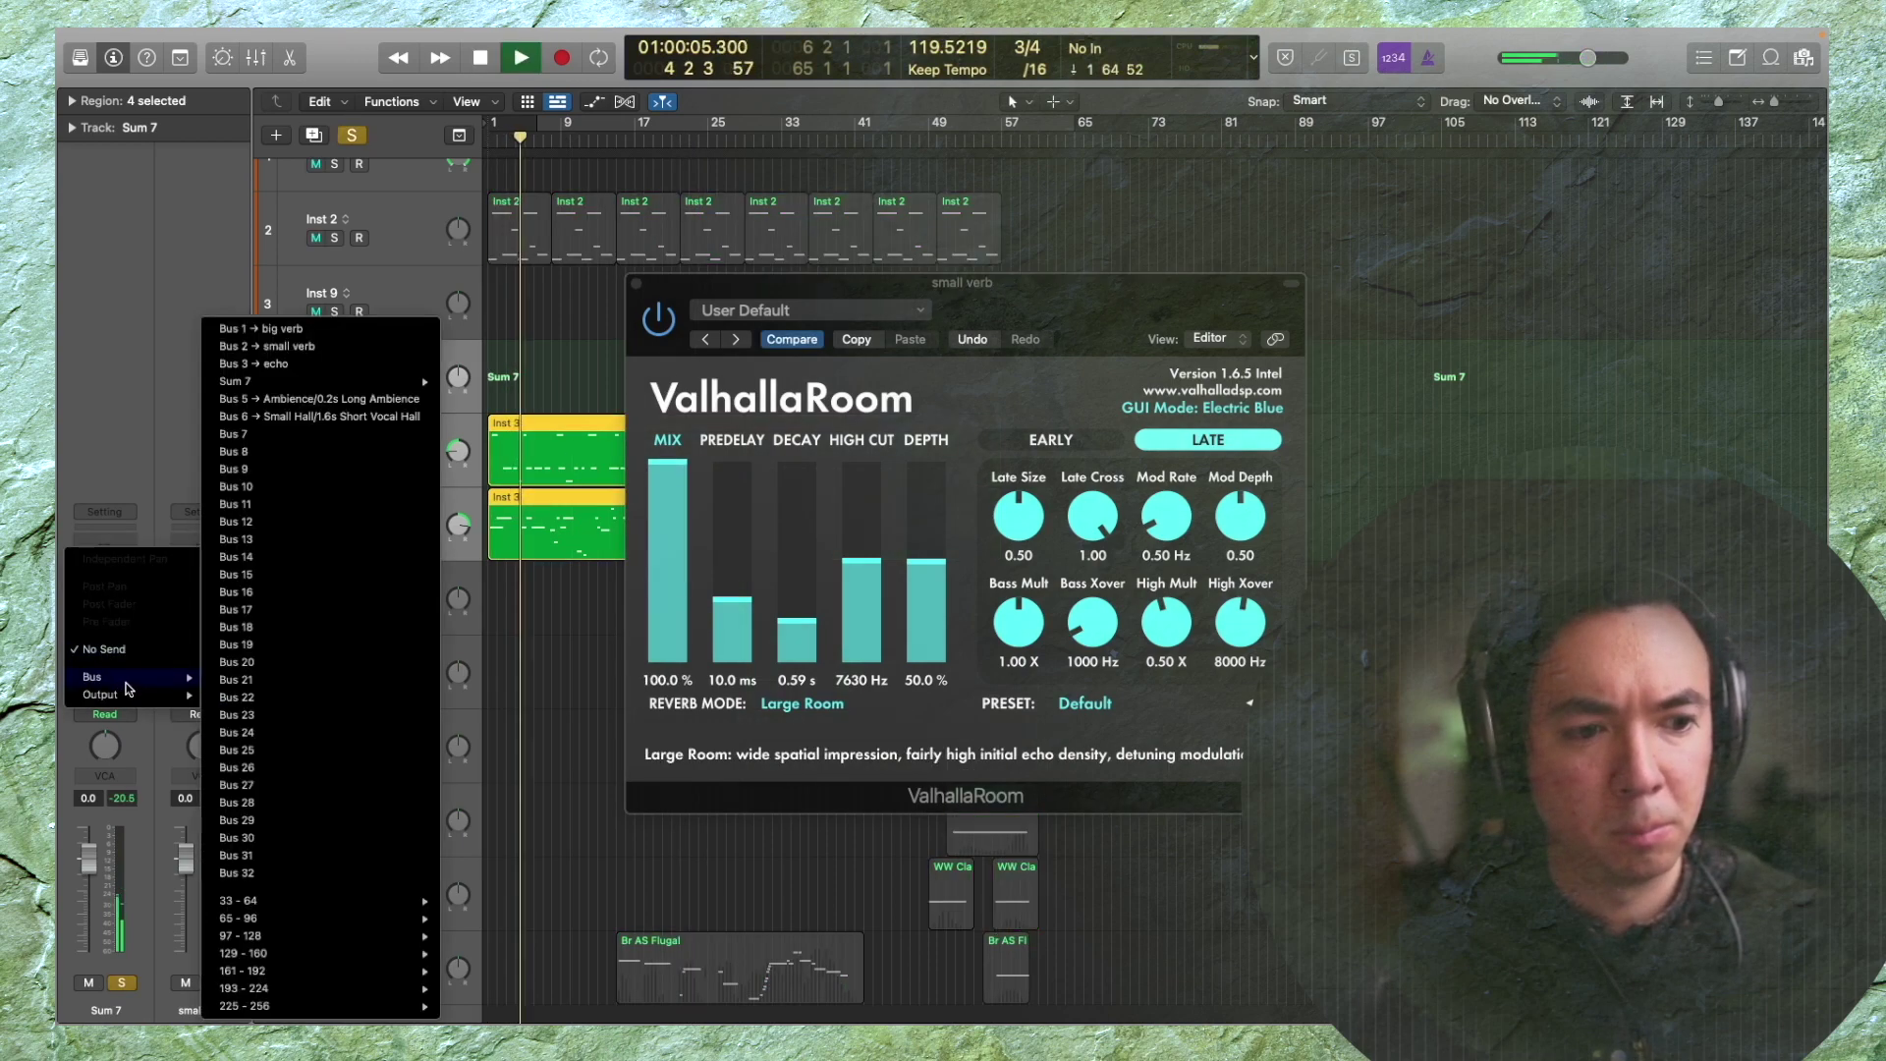
left_click(270, 345)
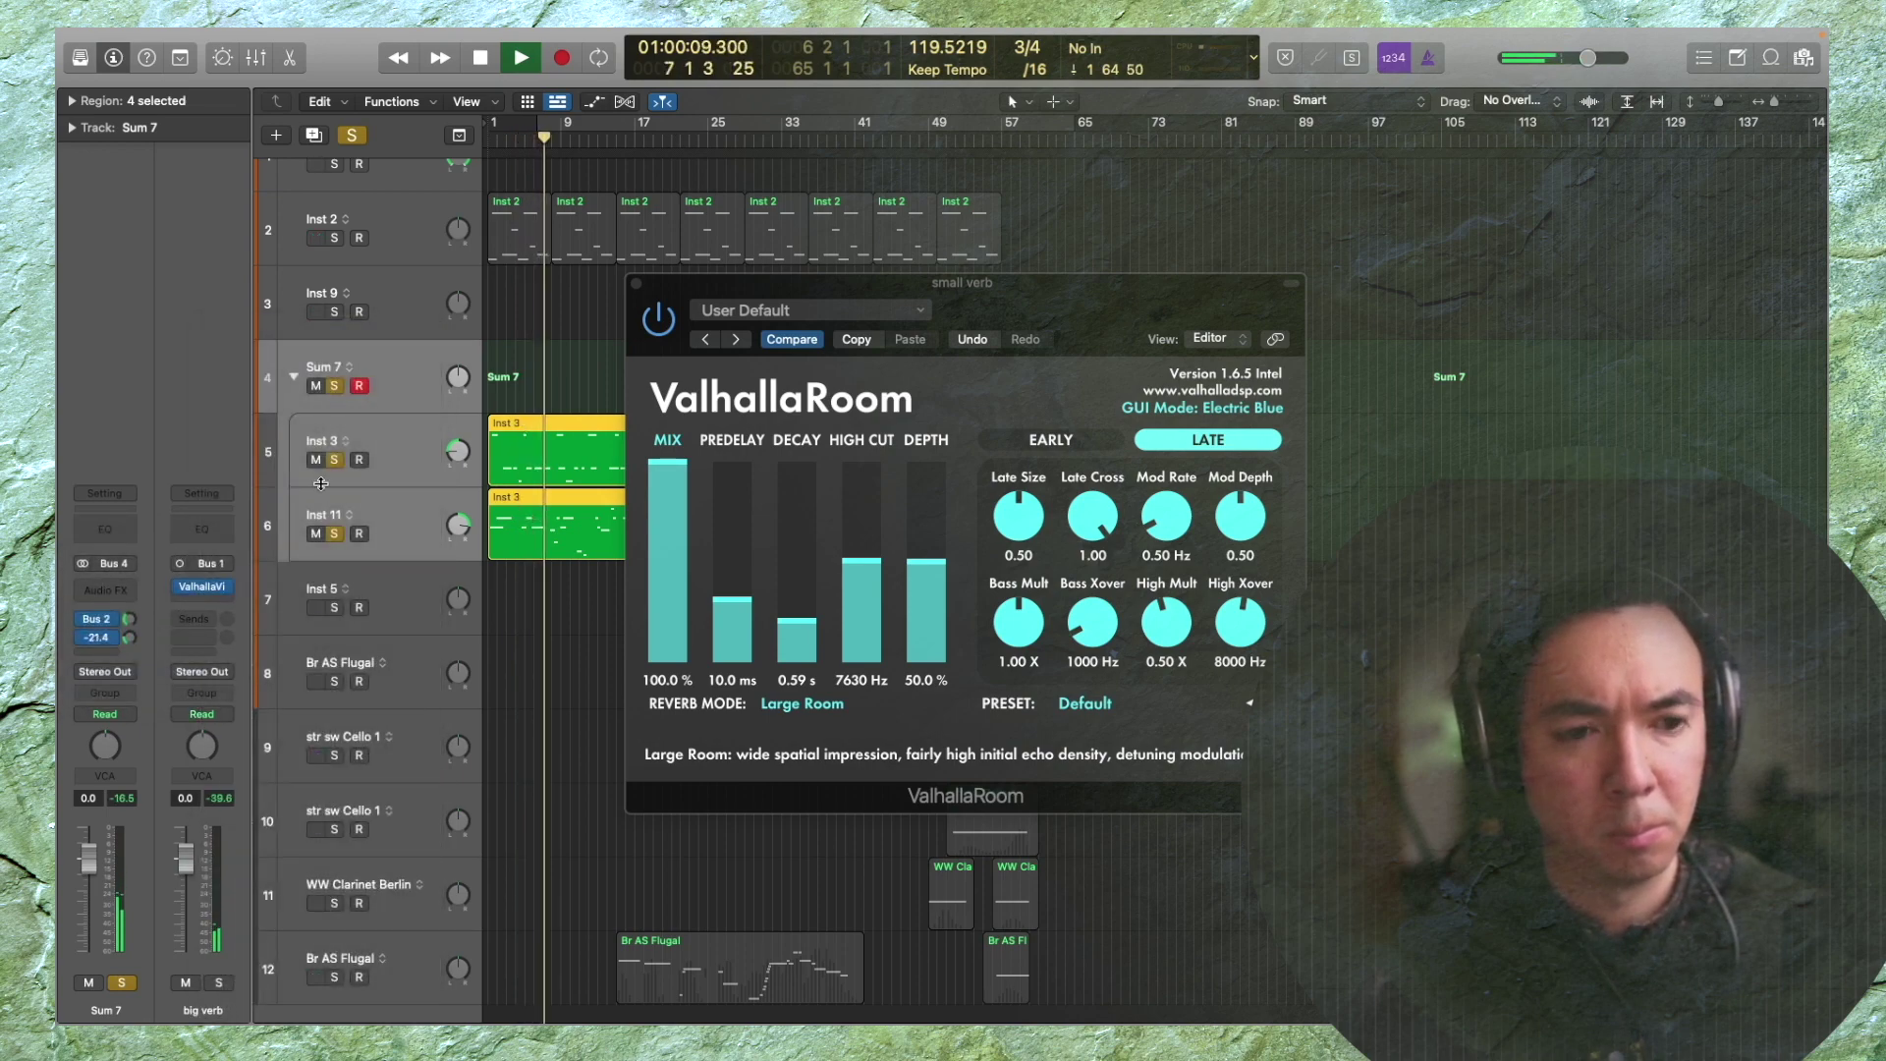
Turn off the Sum 7 solo, and load OldBlackGrand V3 in the Piano track's UVIWorkstation with its side microphones switched on
left_click(334, 386)
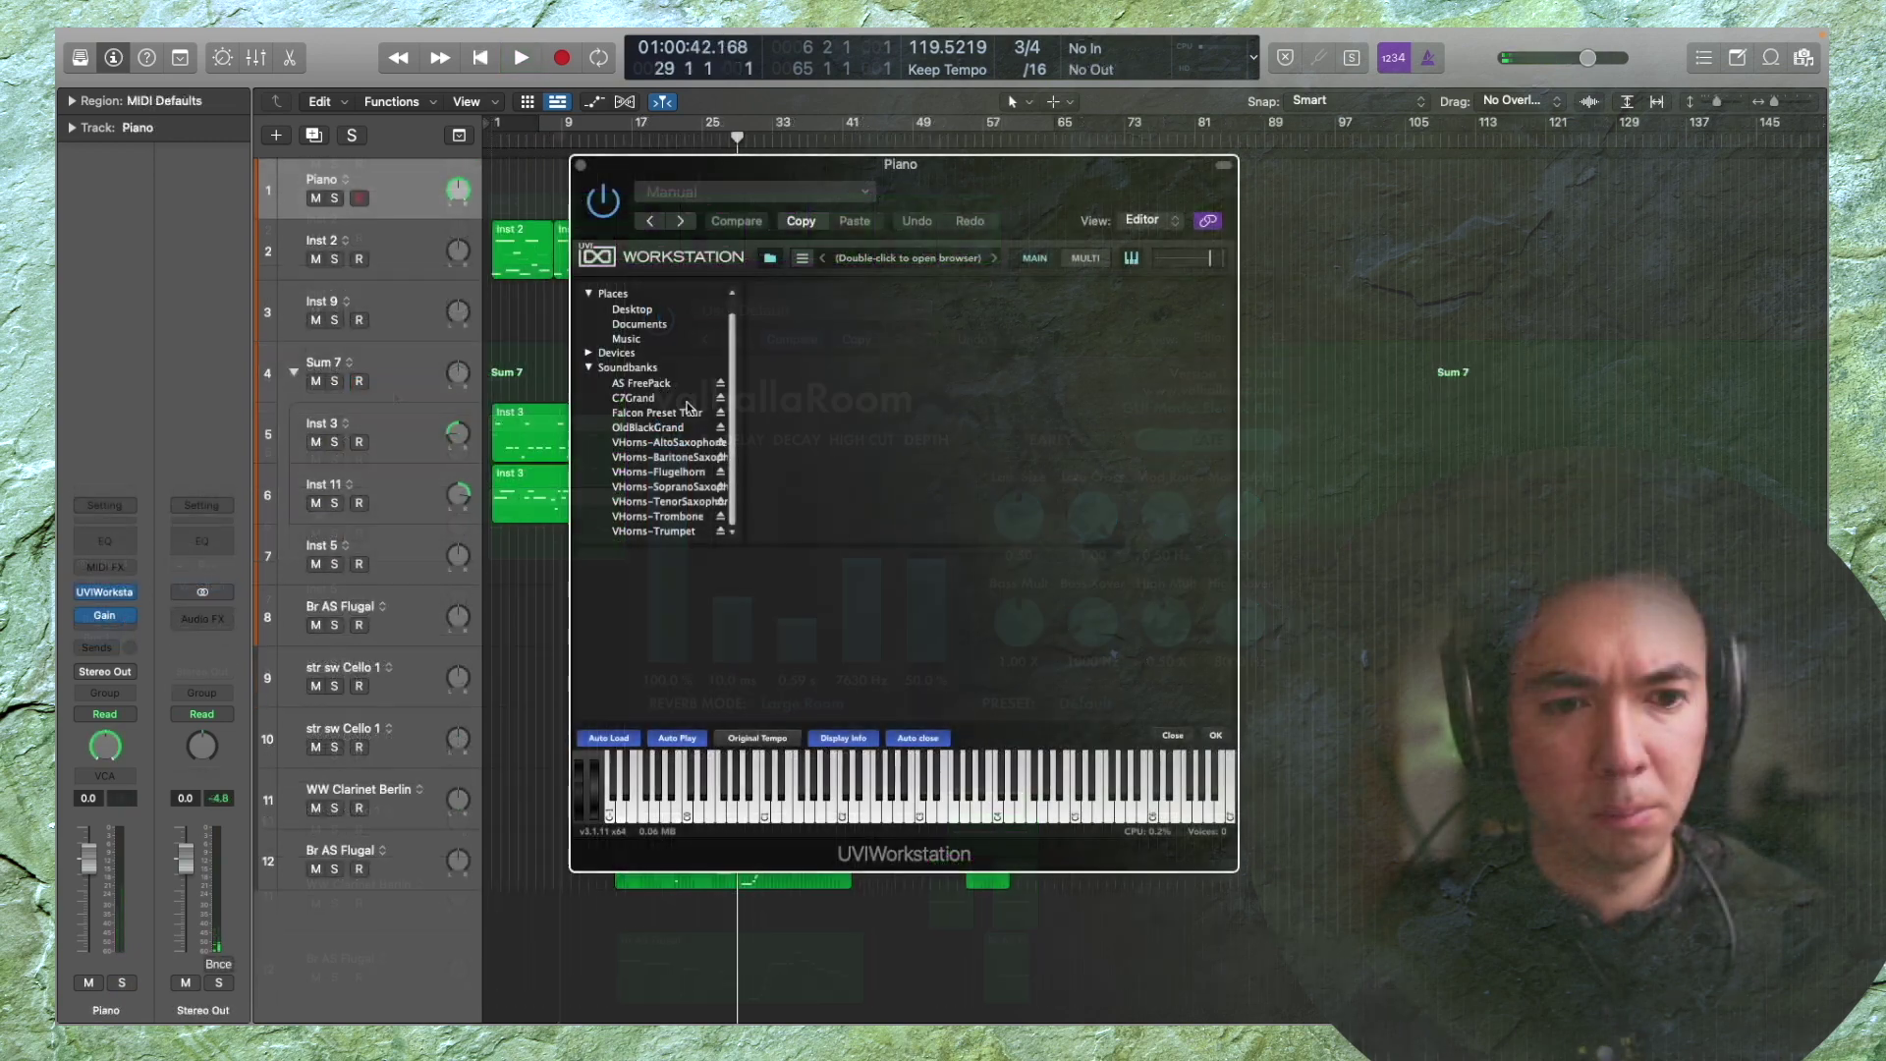
left_click(680, 427)
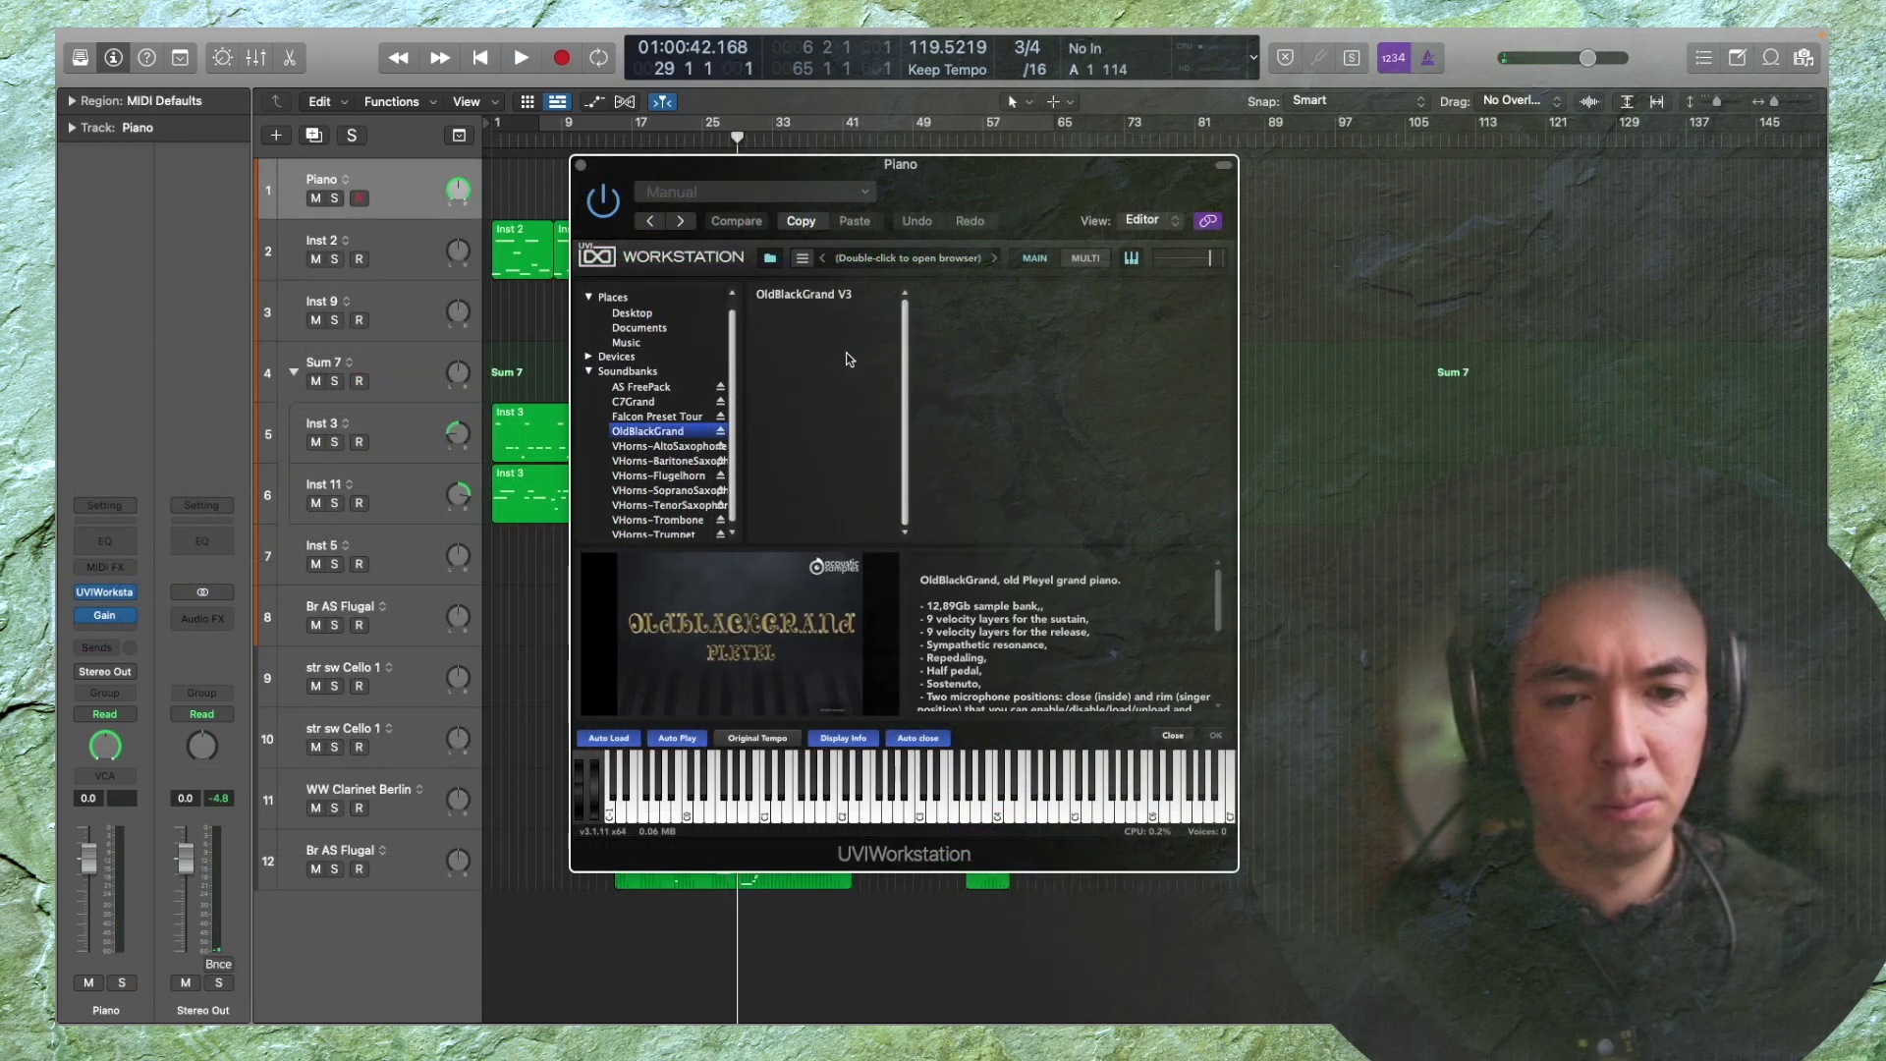
double_click(815, 295)
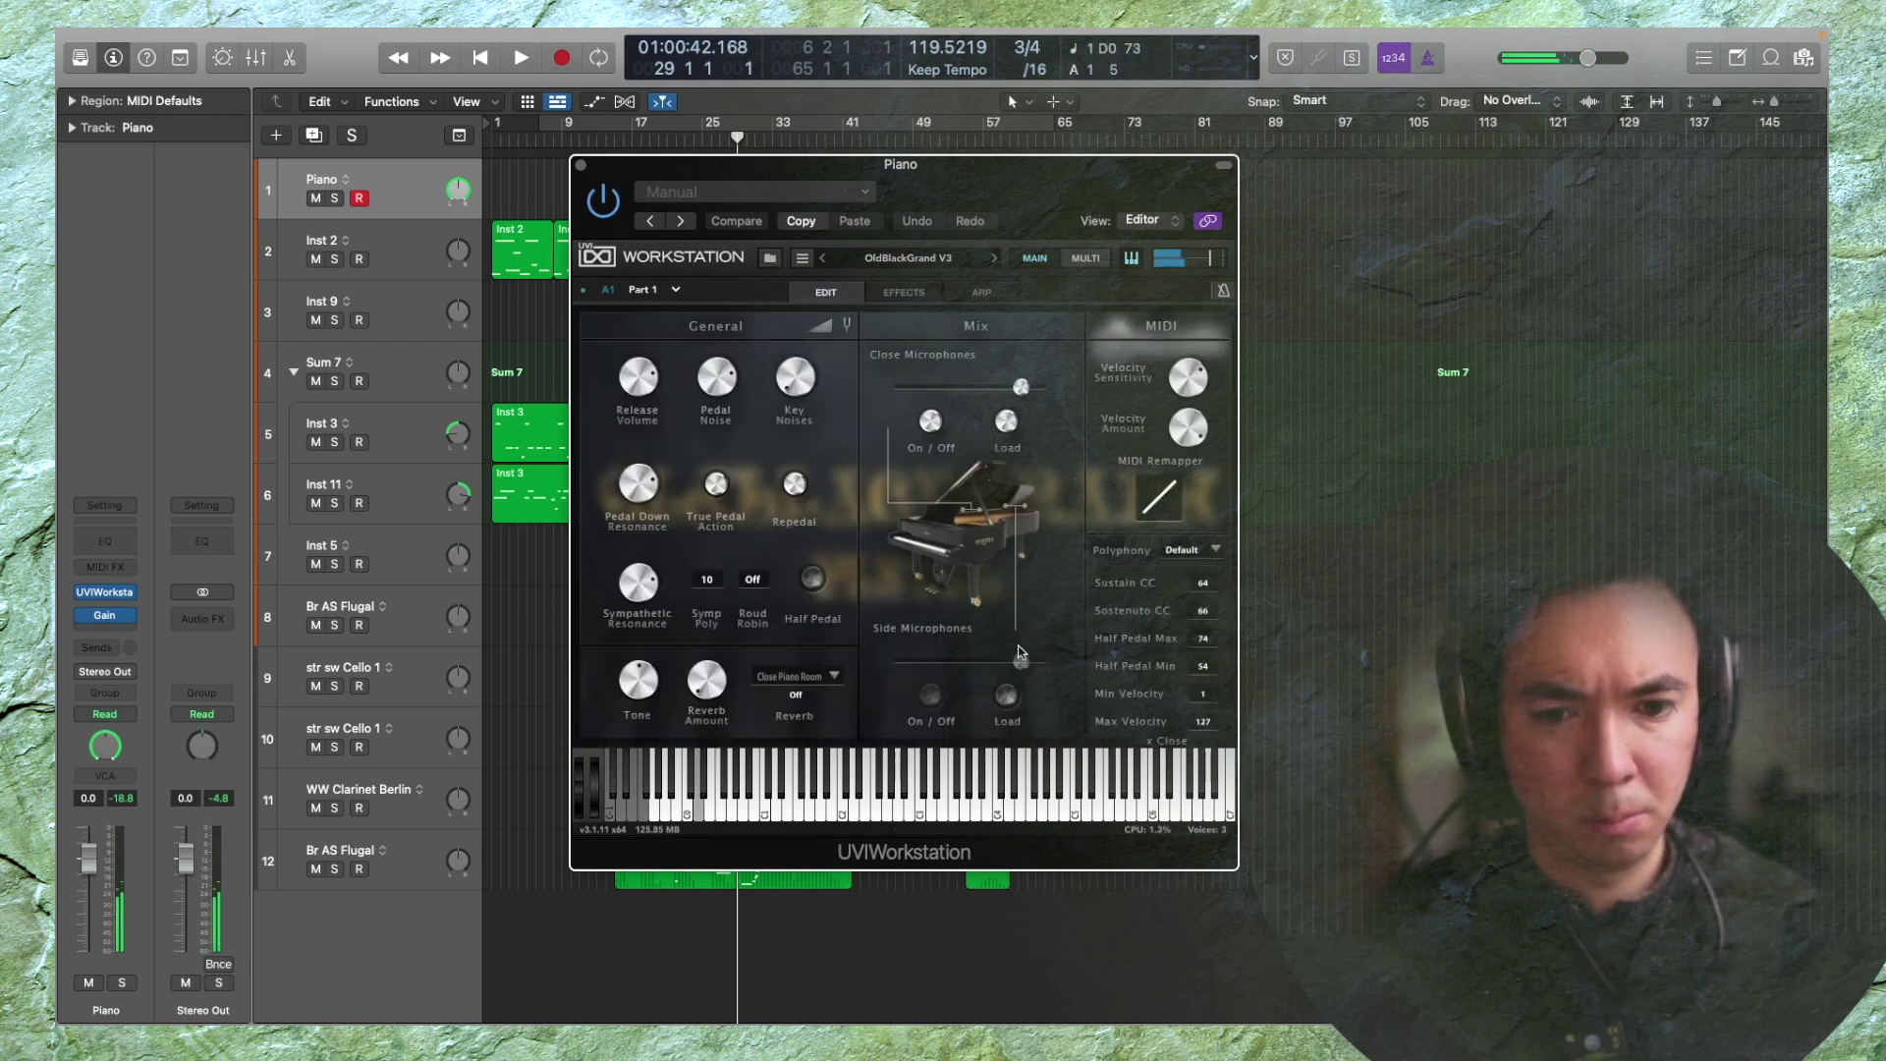
left_click(927, 695)
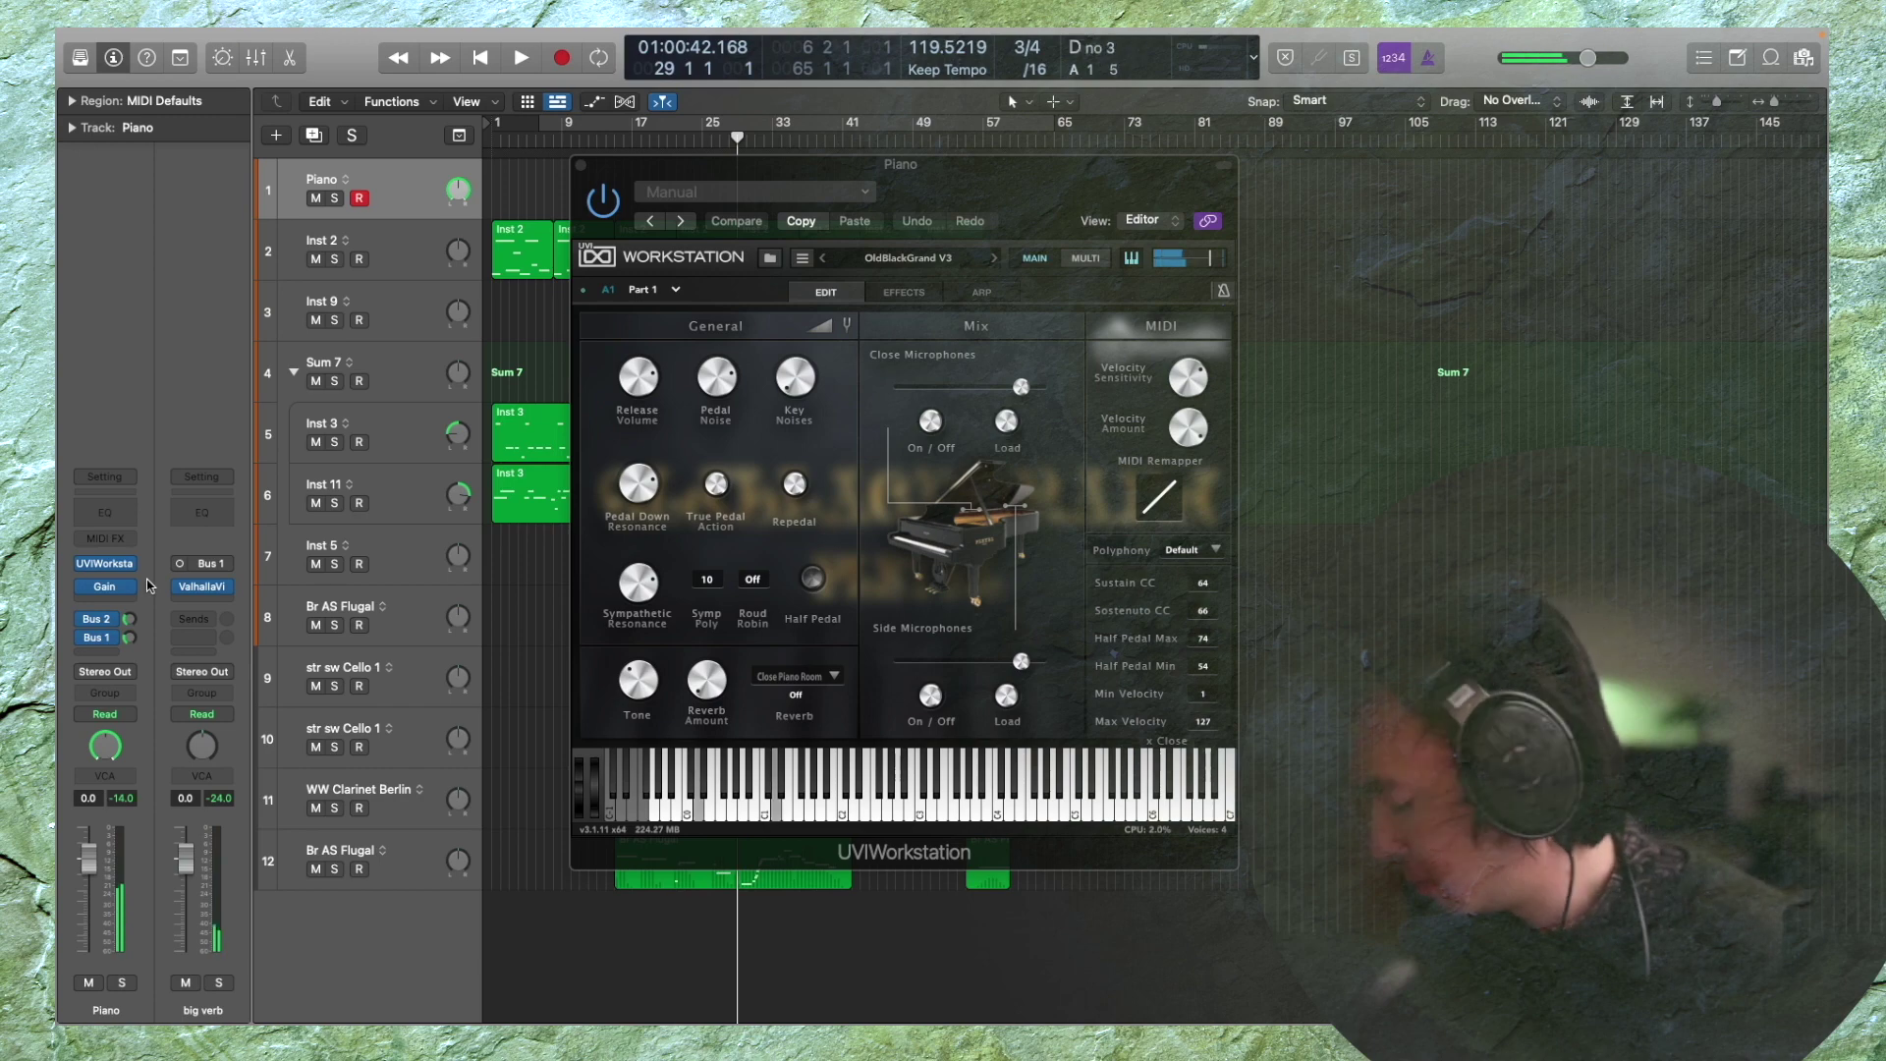
Play the arrangement with the plug-in windows hidden, and capture the piano performance as a region on the Piano track
key("space")
key("v")
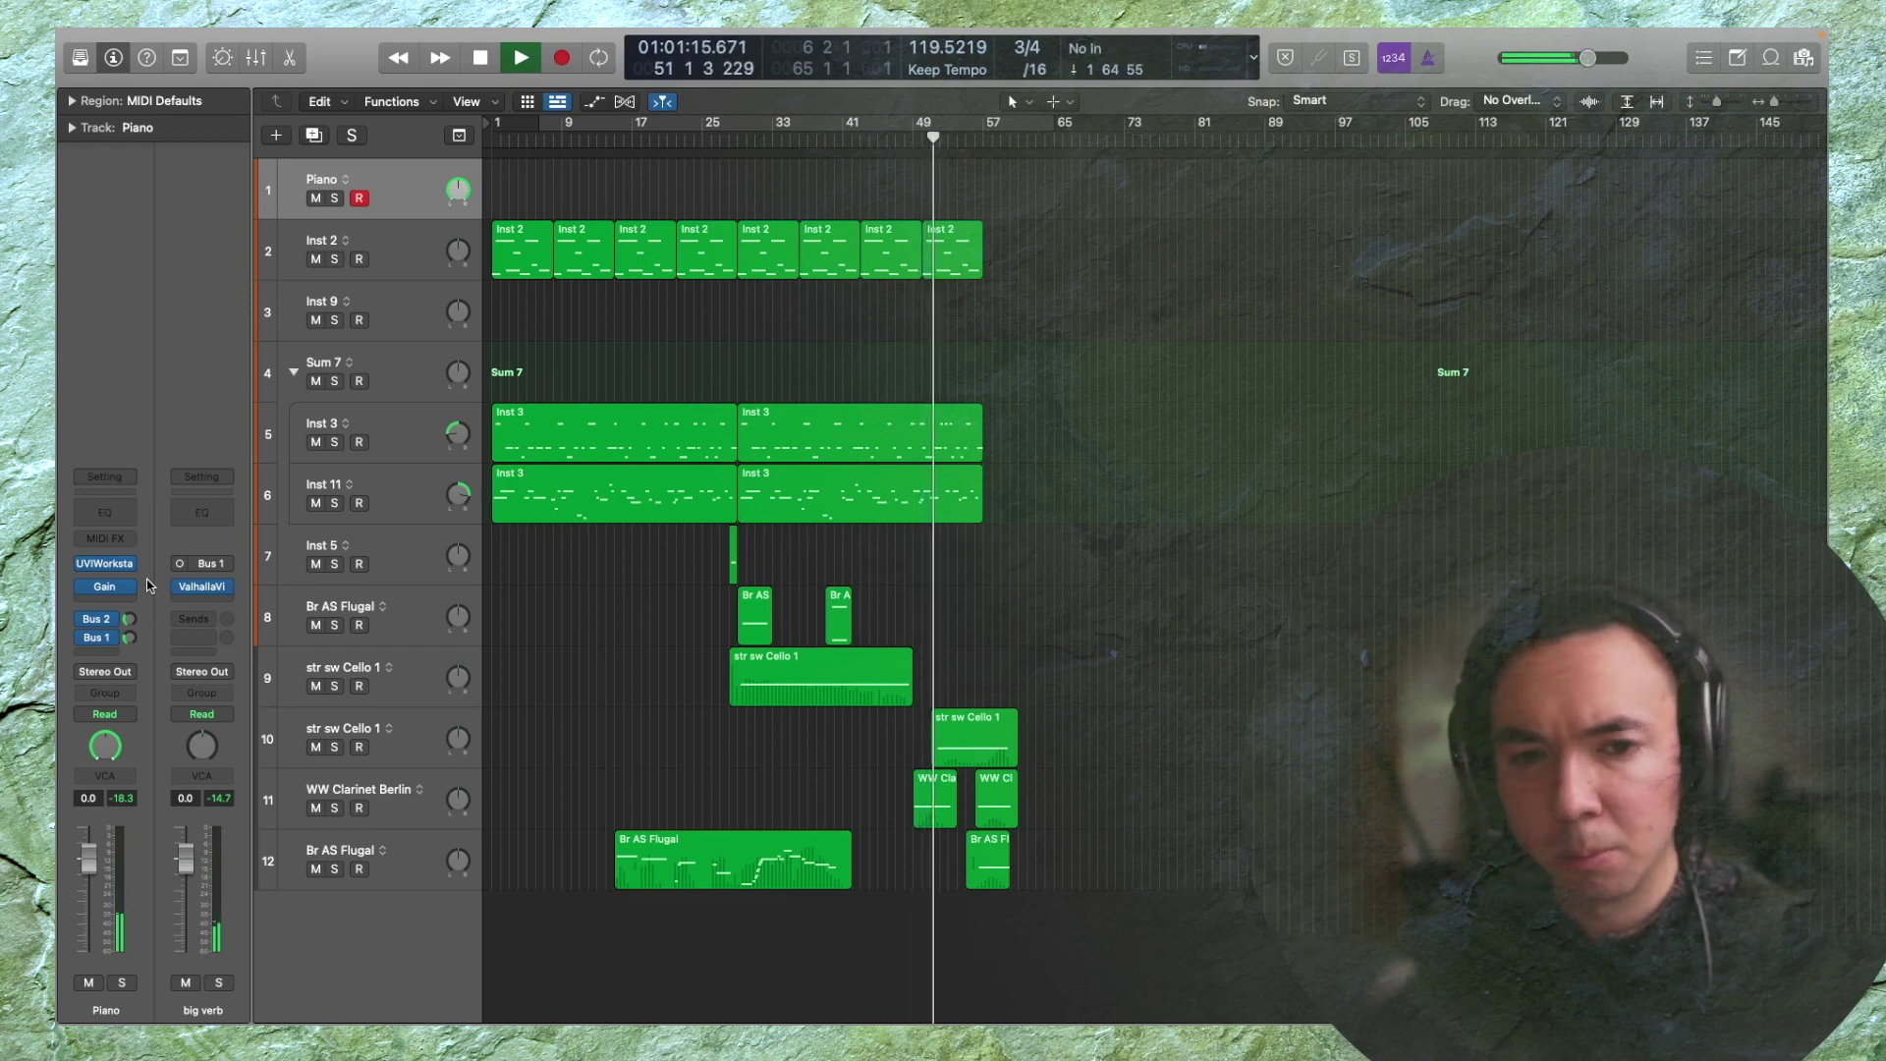
key("shift+r")
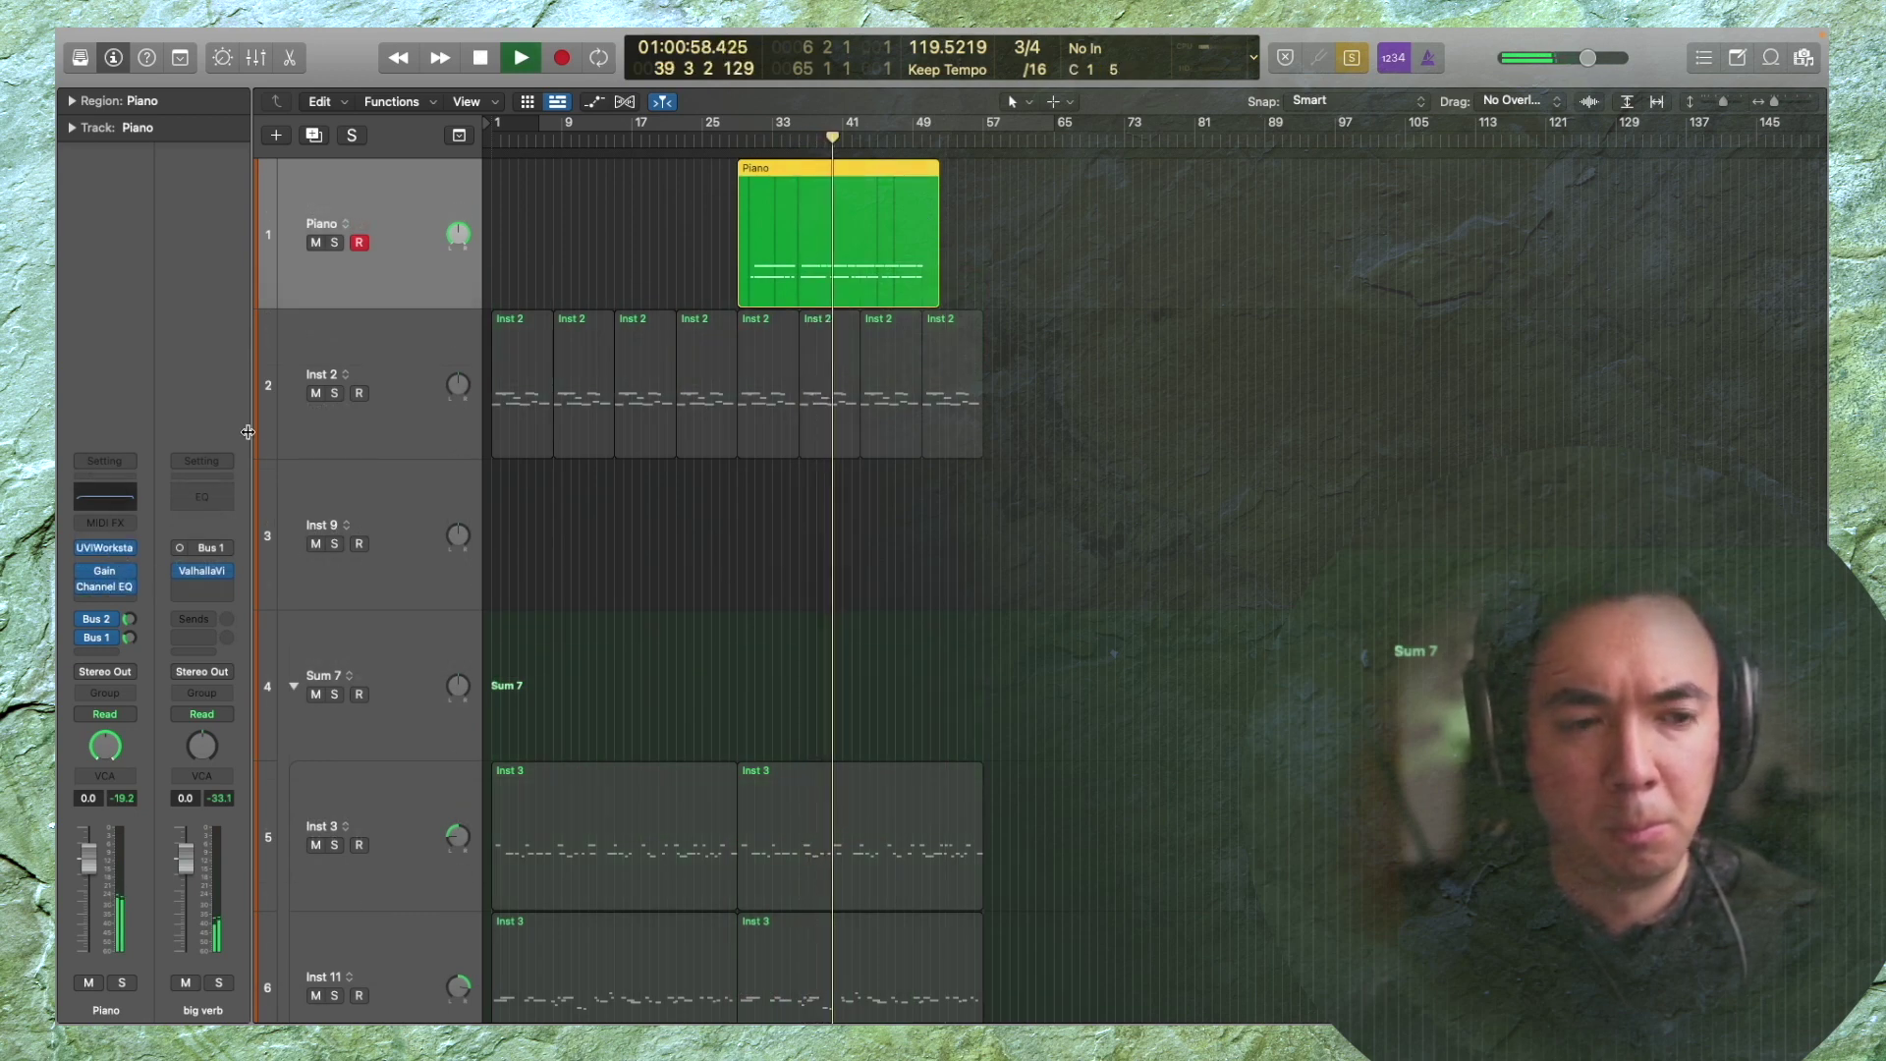
In the Piano track's Channel EQ, set the low shelf to about +6.9 dB at 304 Hz and cut the high shelf strongly
left_click(116, 501)
left_click_drag(751, 493, 952, 433)
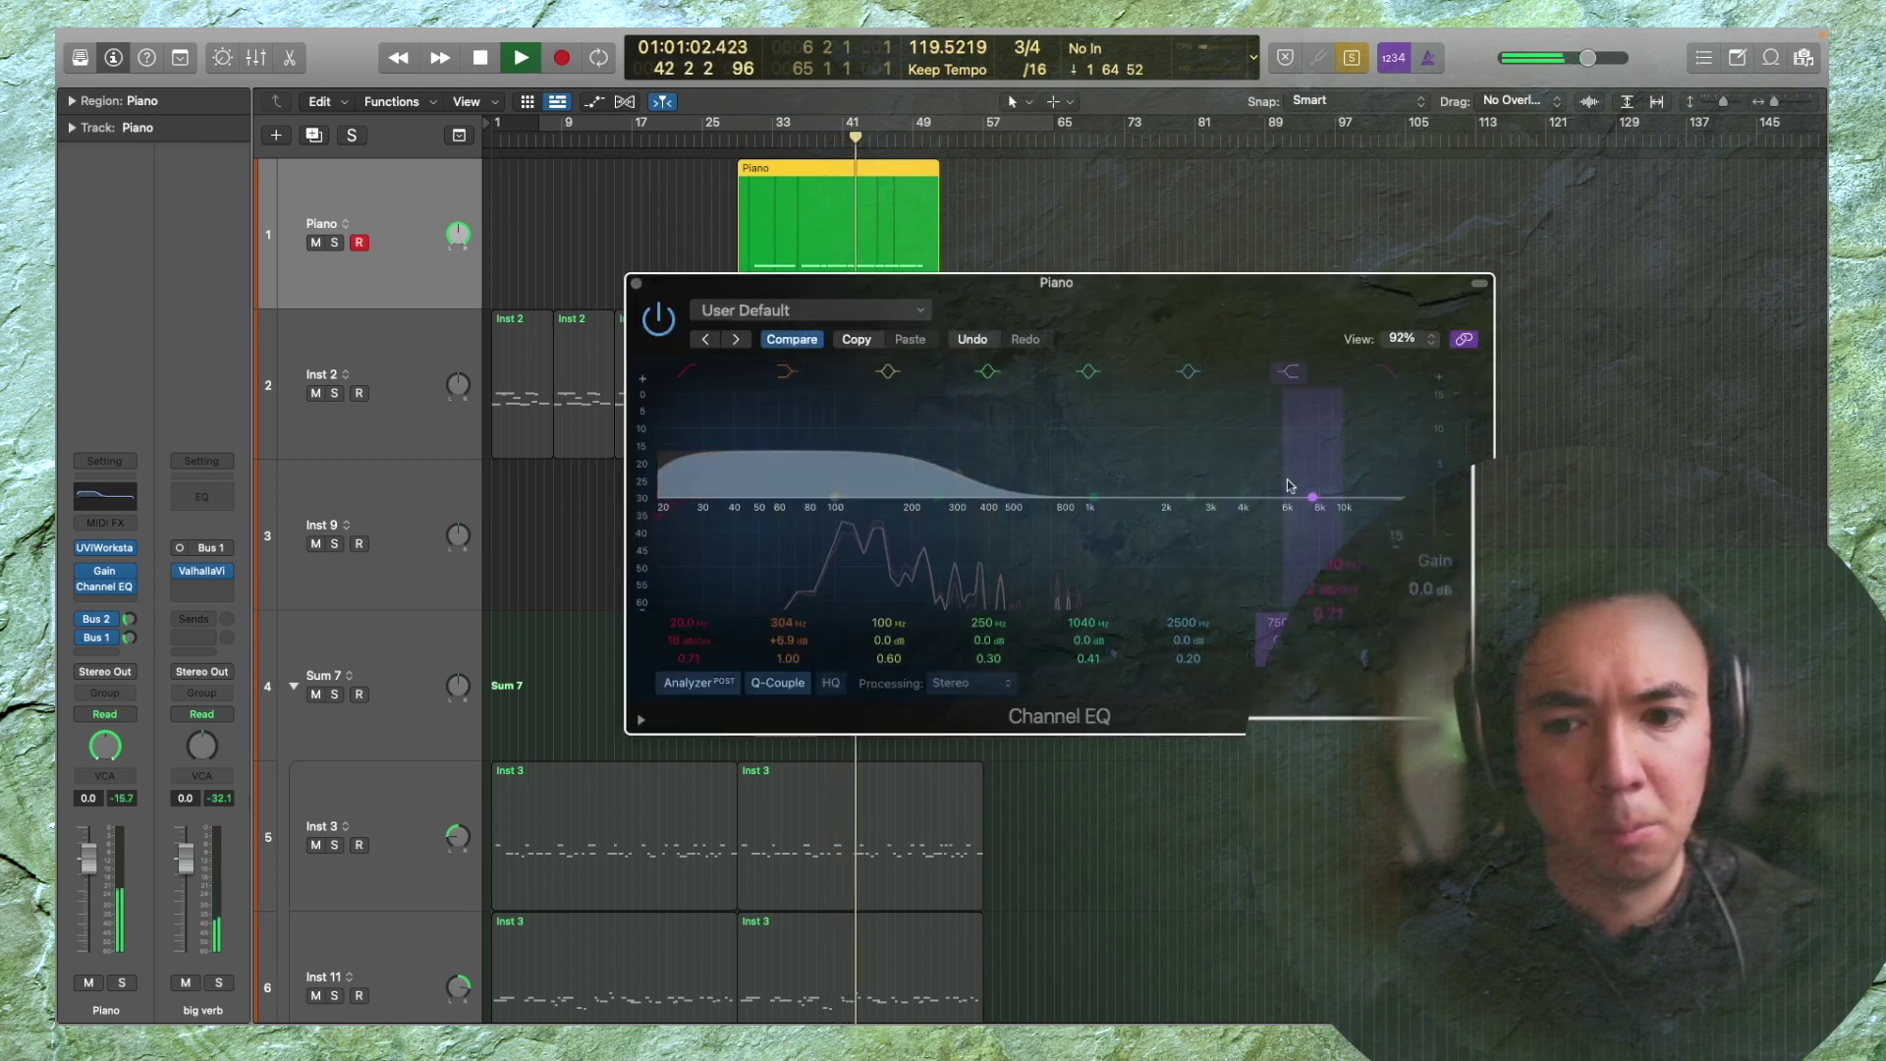
left_click_drag(1290, 486, 1179, 588)
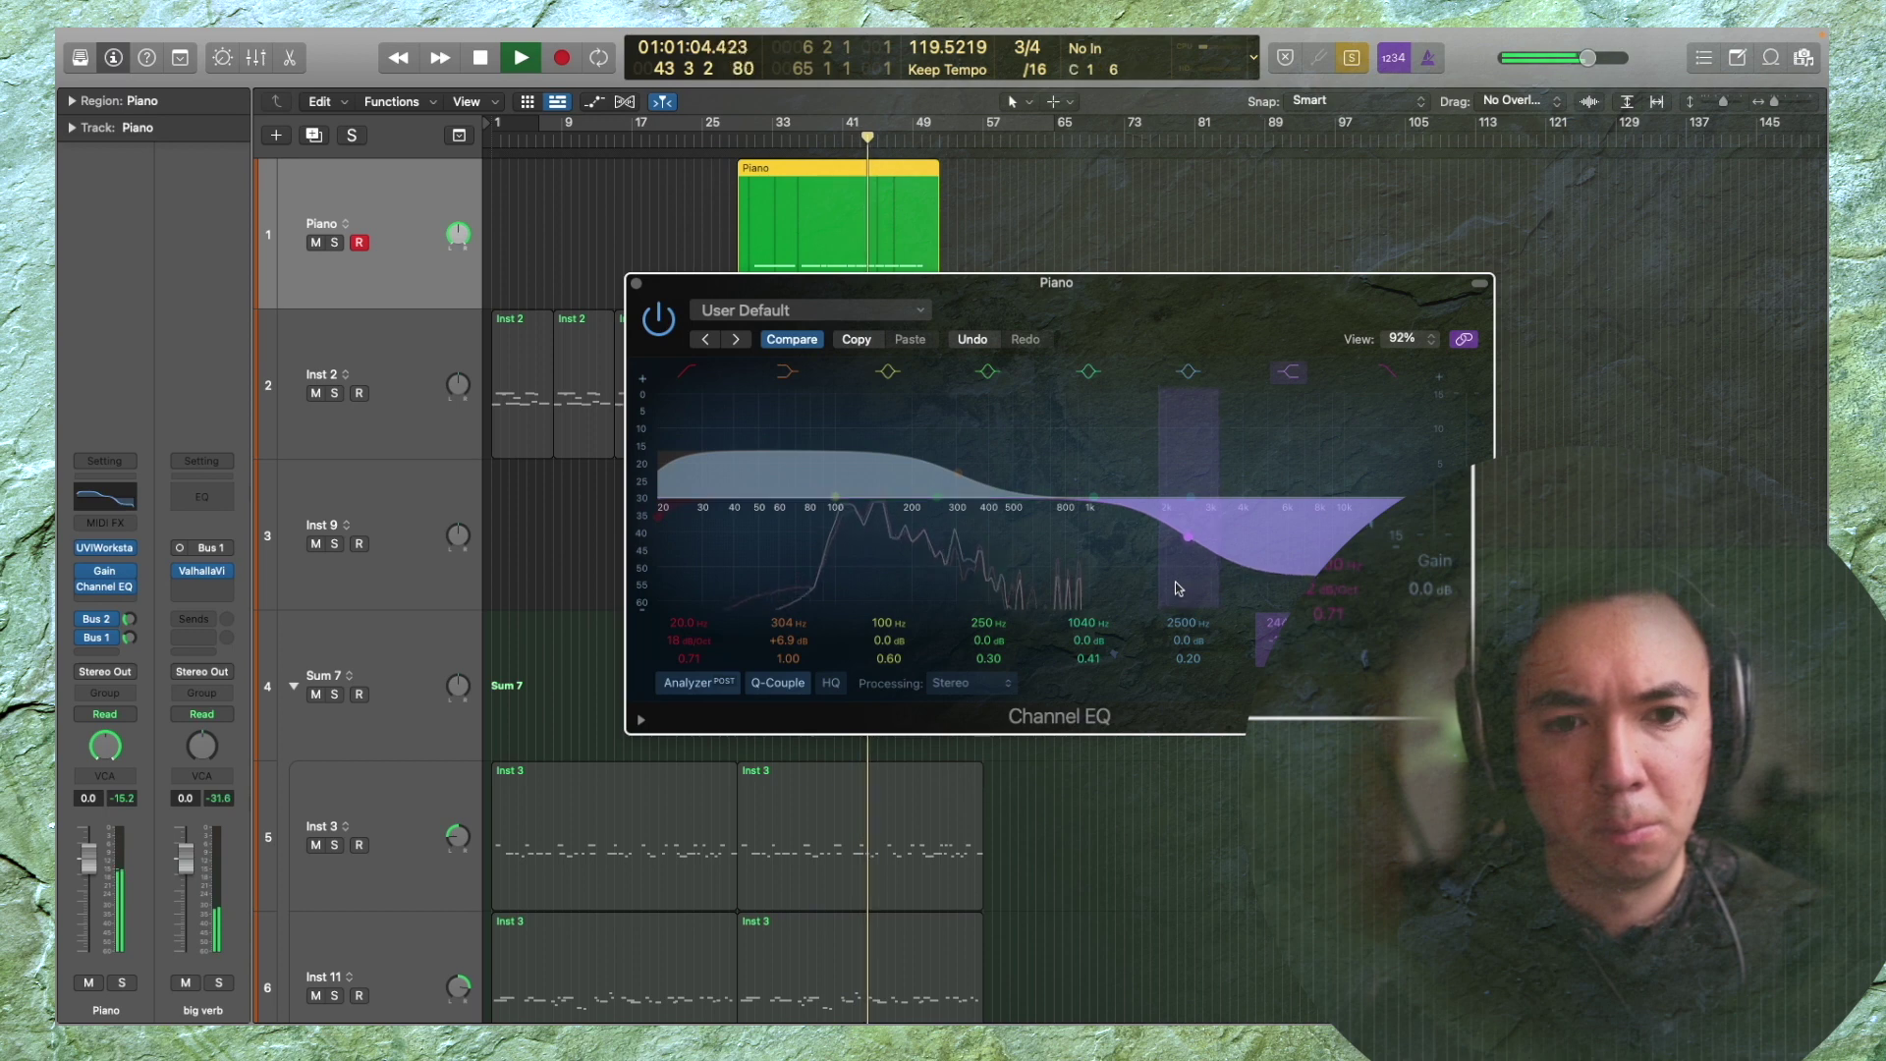
Unsolo the Piano, replay the section, and reduce its EQ high-shelf cut, setting the low shelf to about +5.7 dB at 258 Hz
key("ctrl+s")
key("space")
key("space")
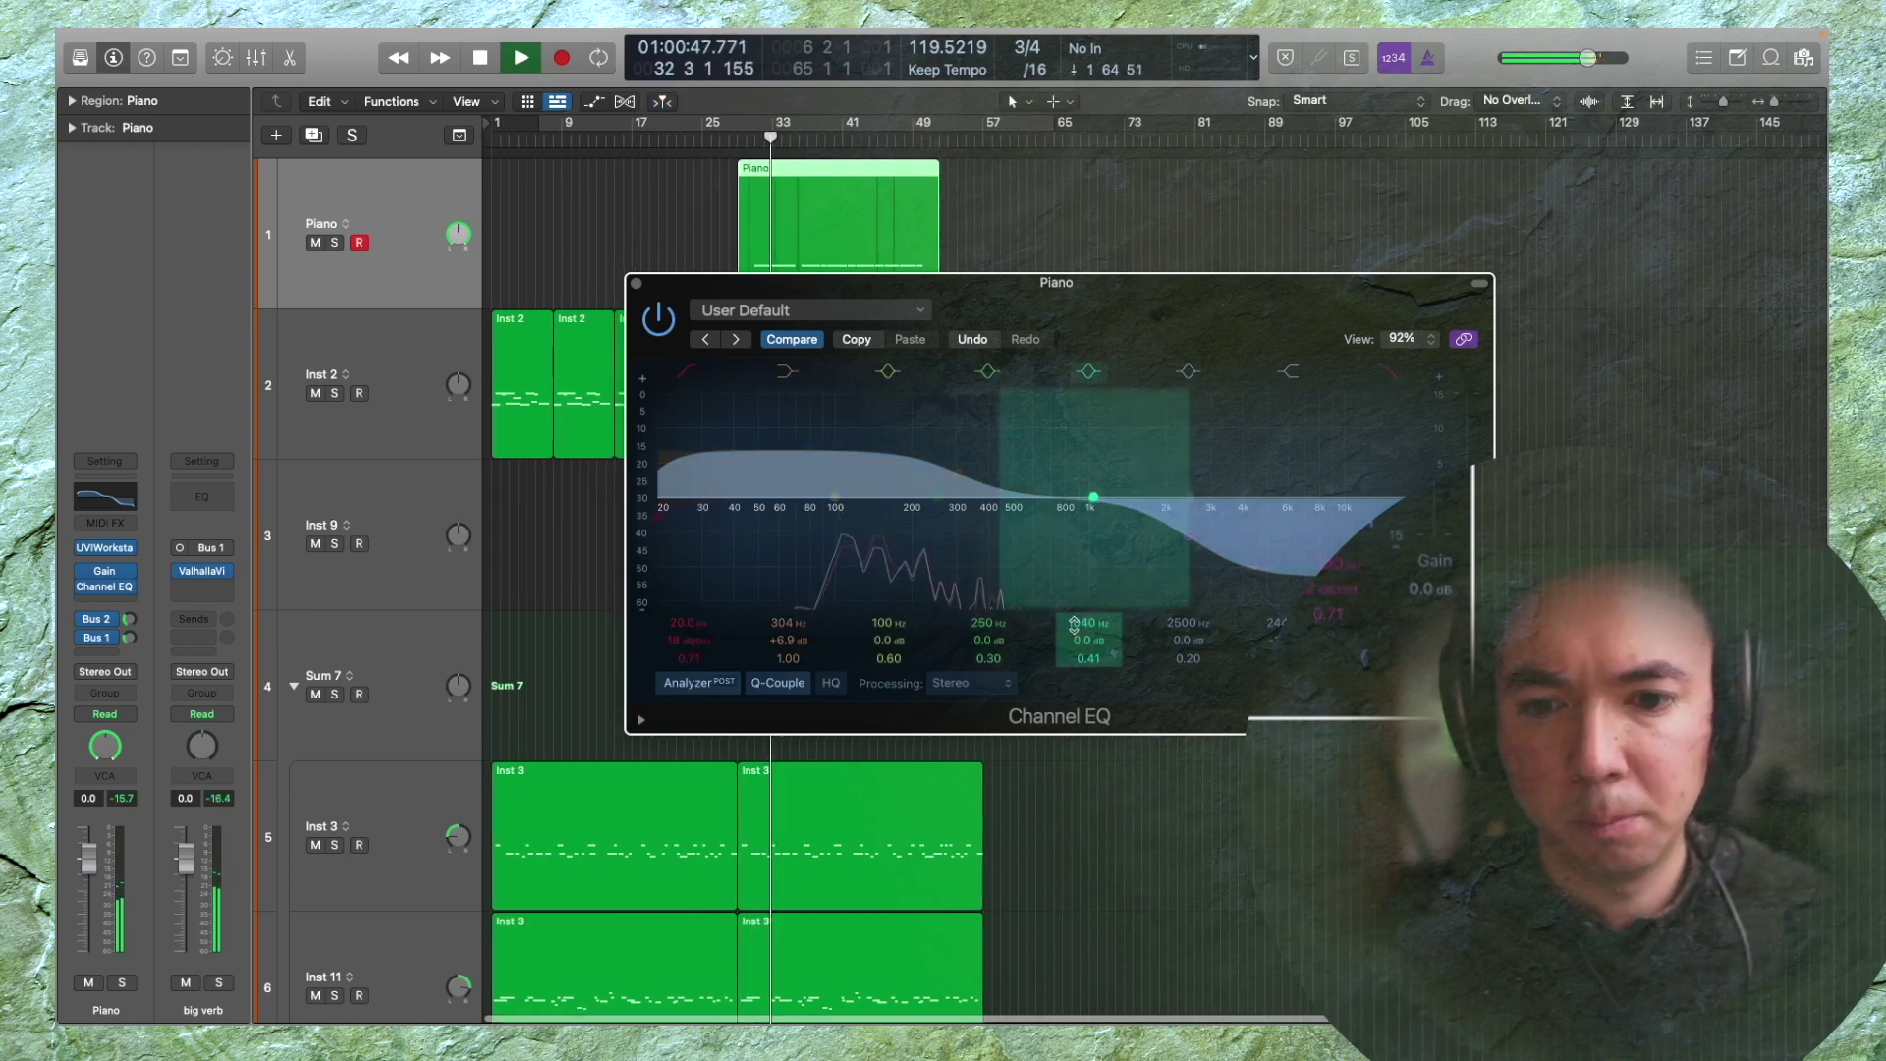
left_click_drag(1168, 583, 1164, 536)
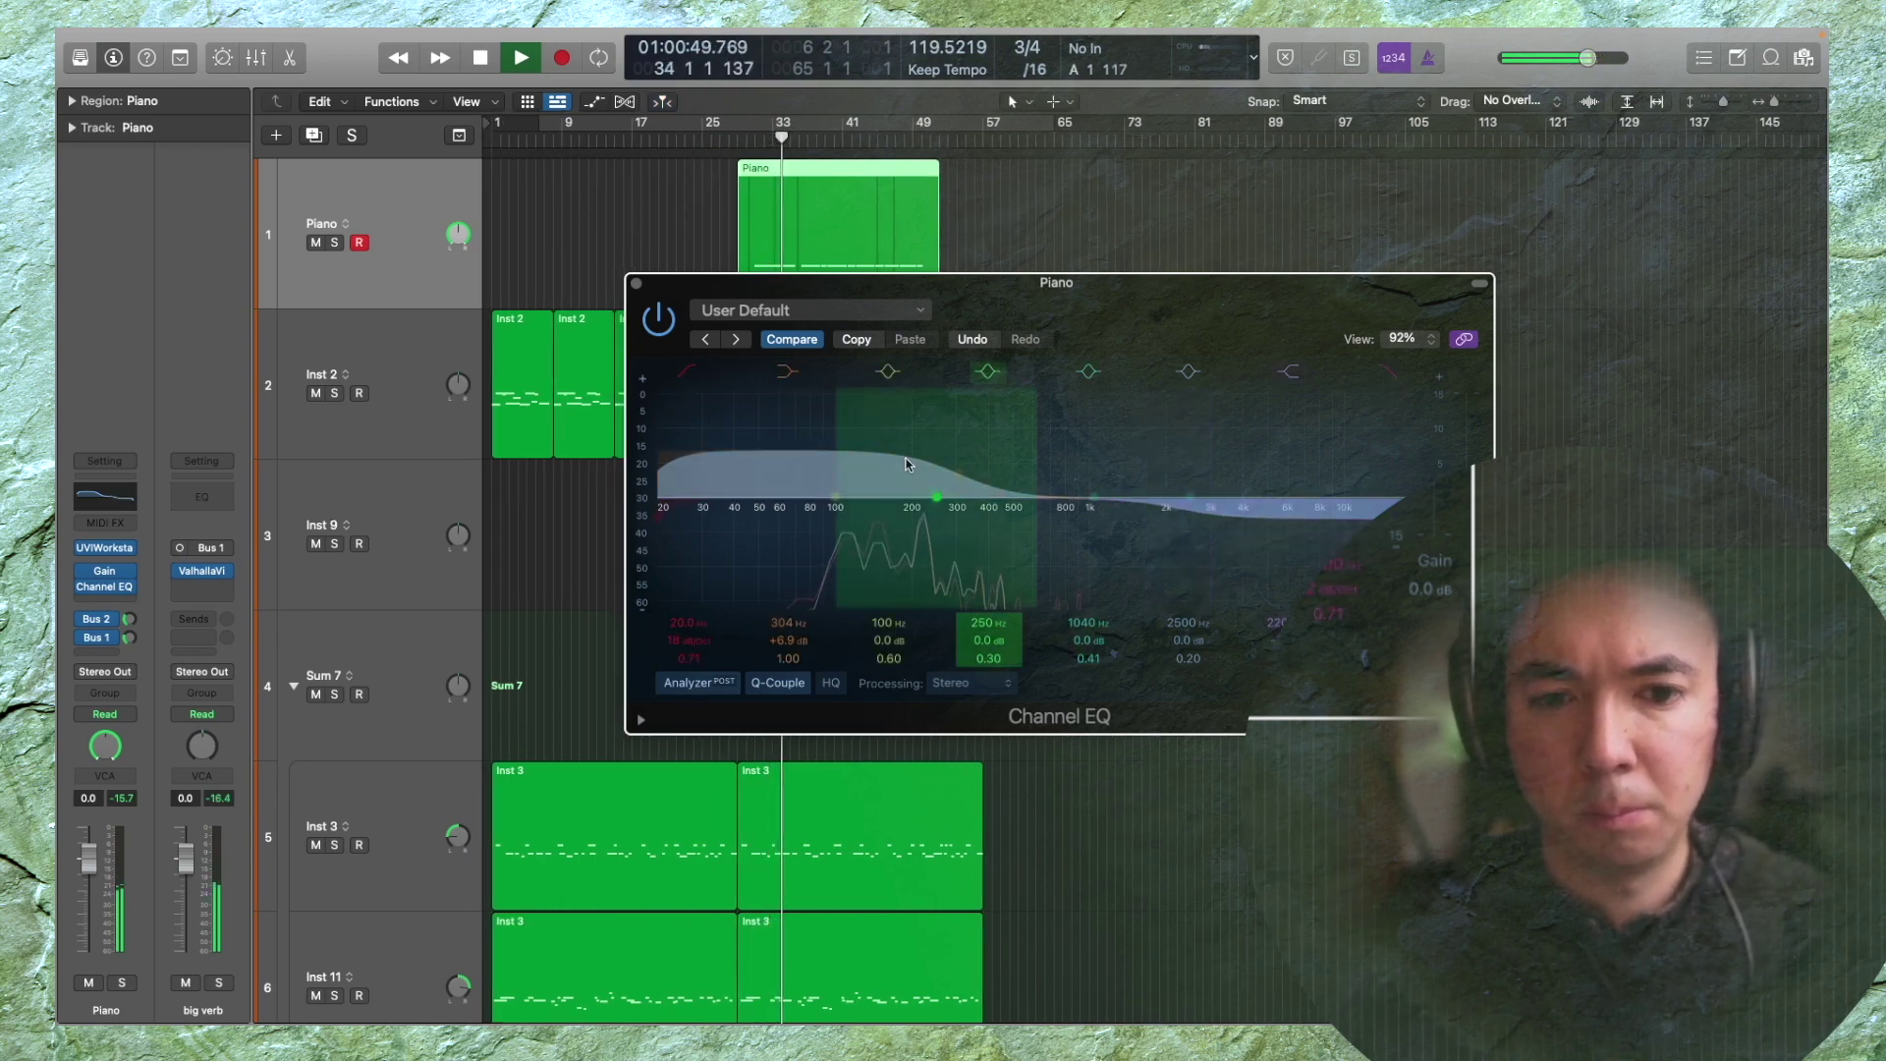
left_click_drag(951, 460, 933, 468)
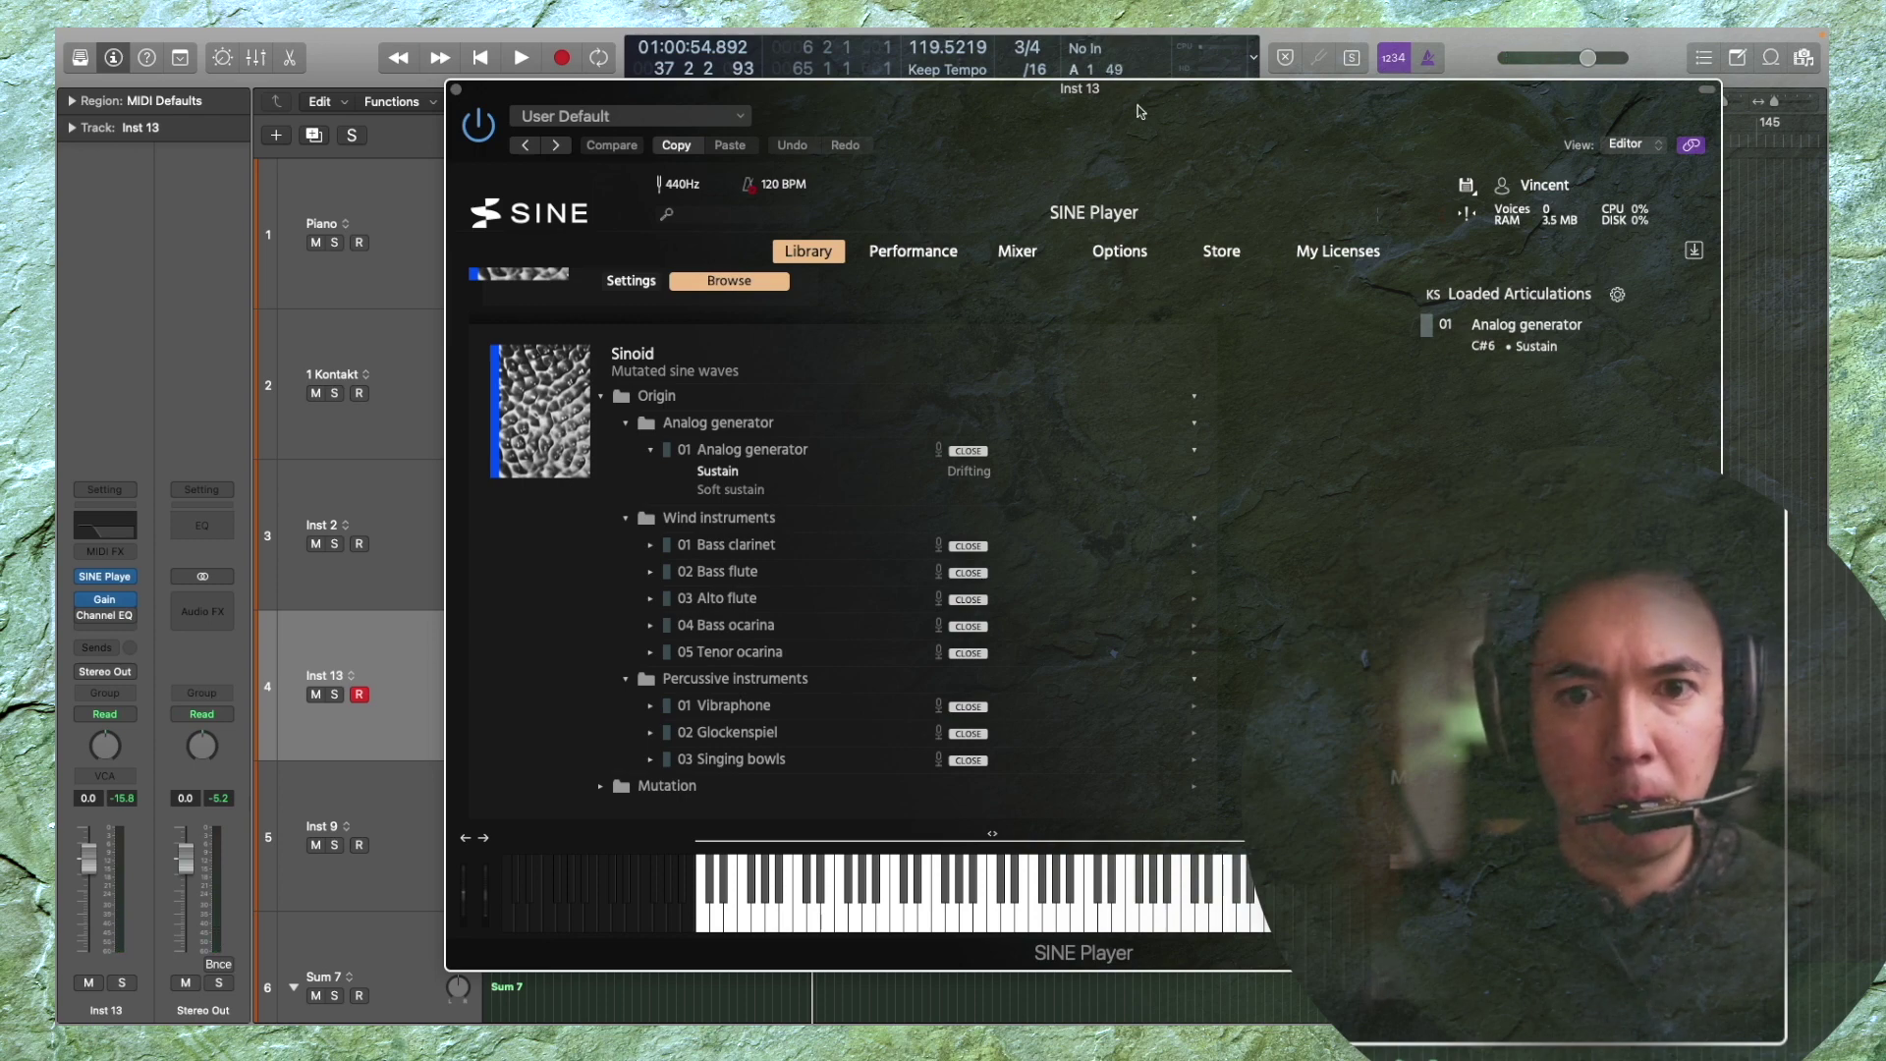
Close Inst 13's SINE Player, replay the section, and raise the low-cut filter frequency in the Piano track's Channel EQ
left_click(456, 90)
key("space")
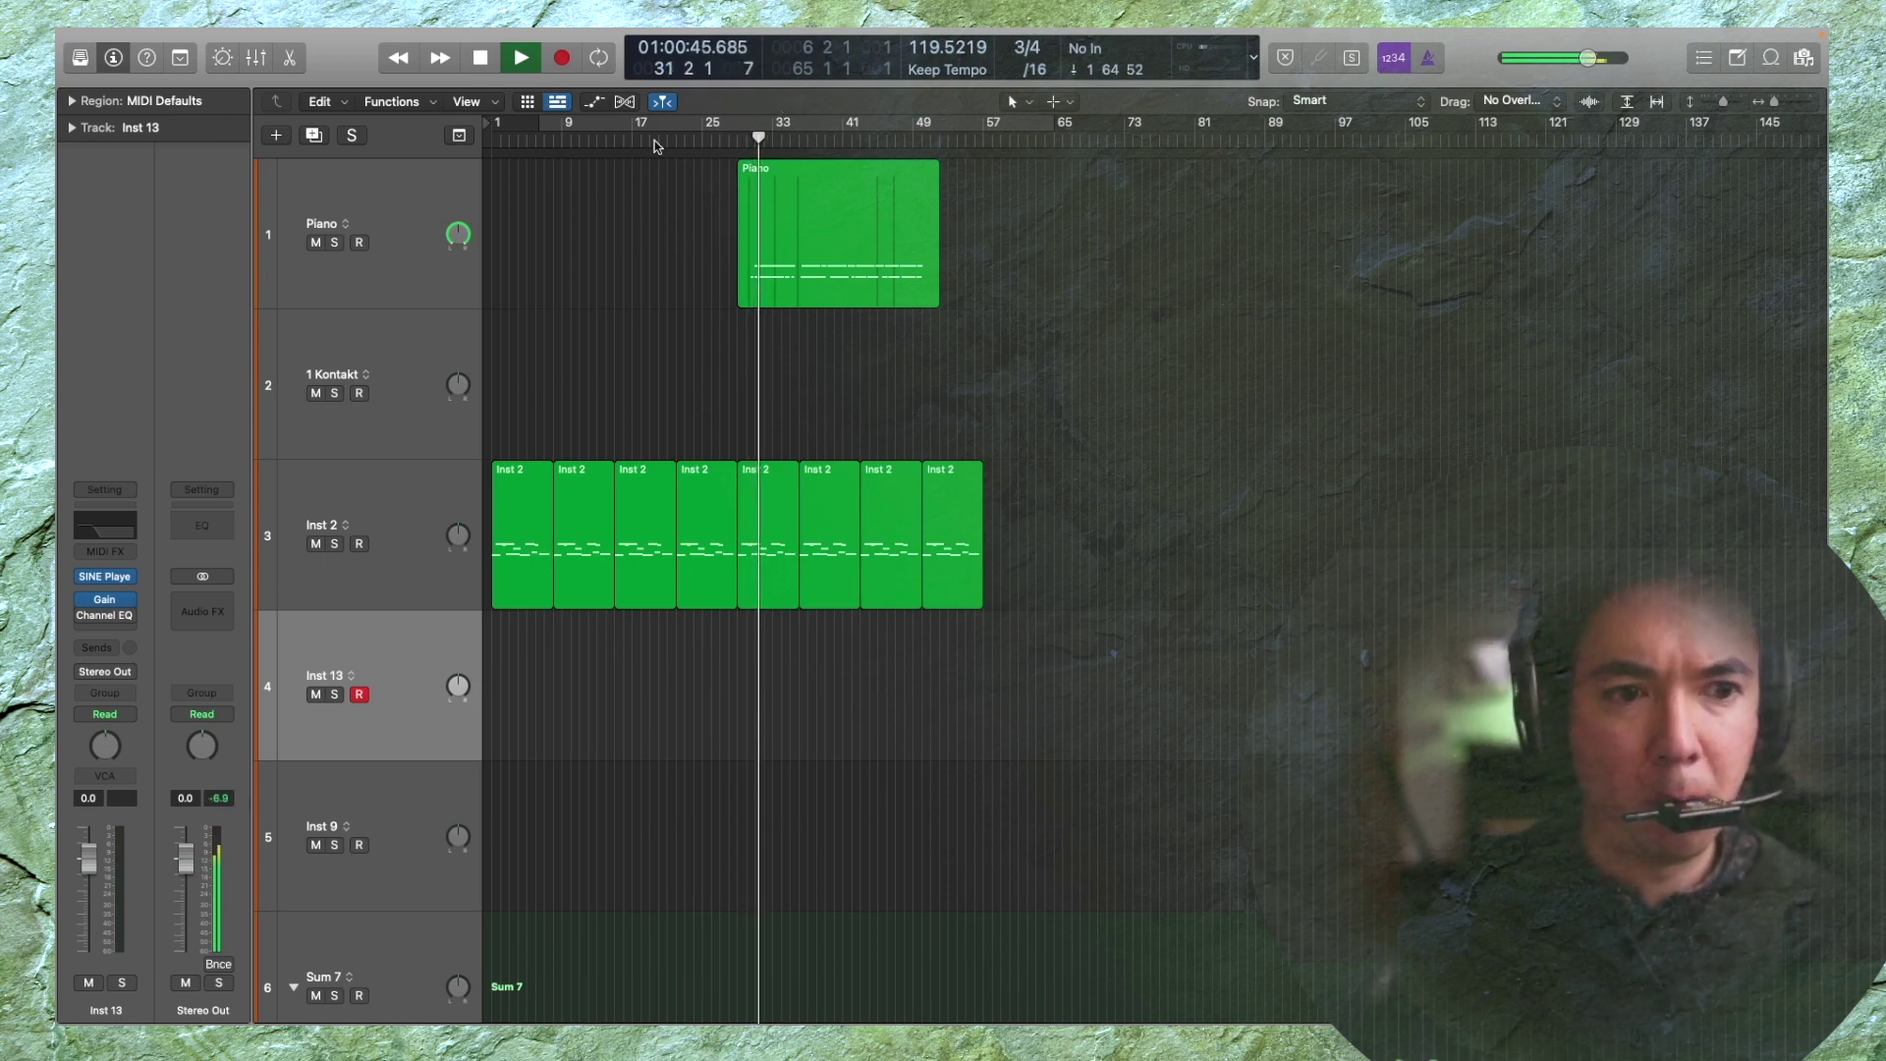
left_click(437, 197)
left_click(107, 498)
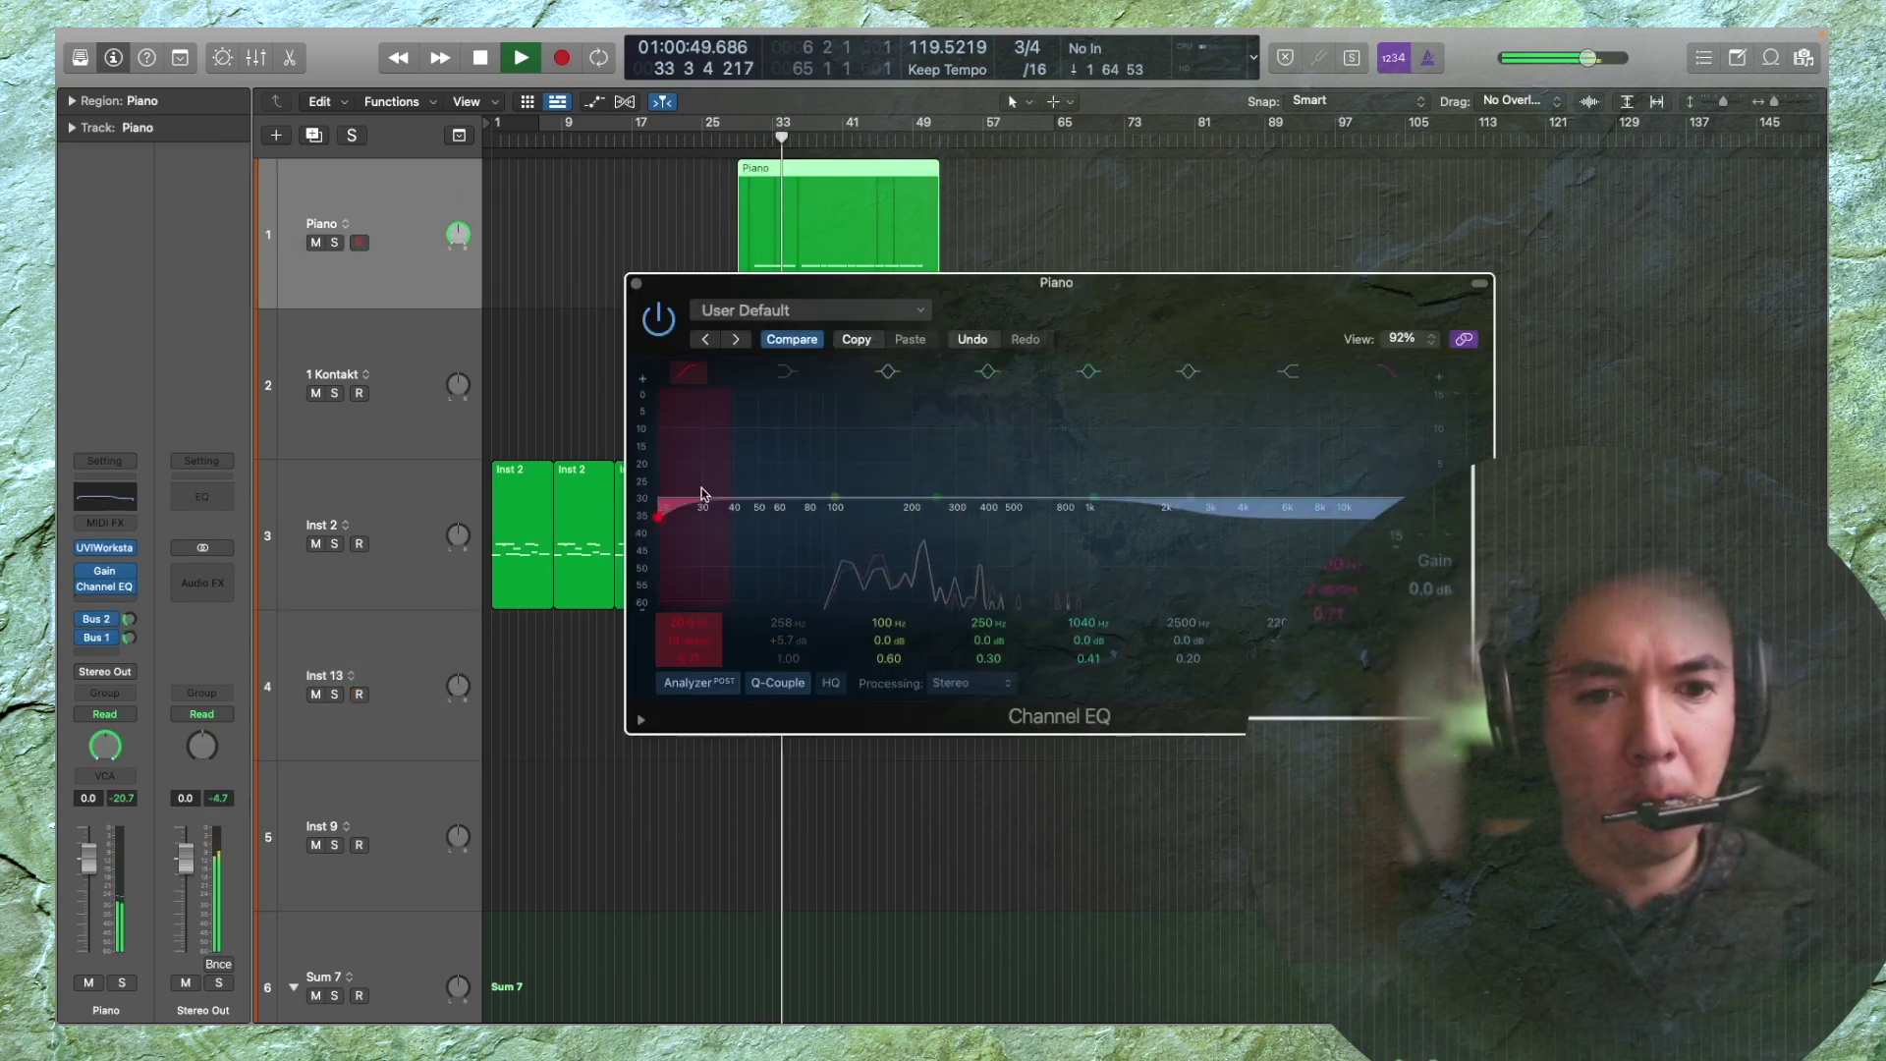
left_click_drag(661, 505, 834, 476)
left_click(635, 284)
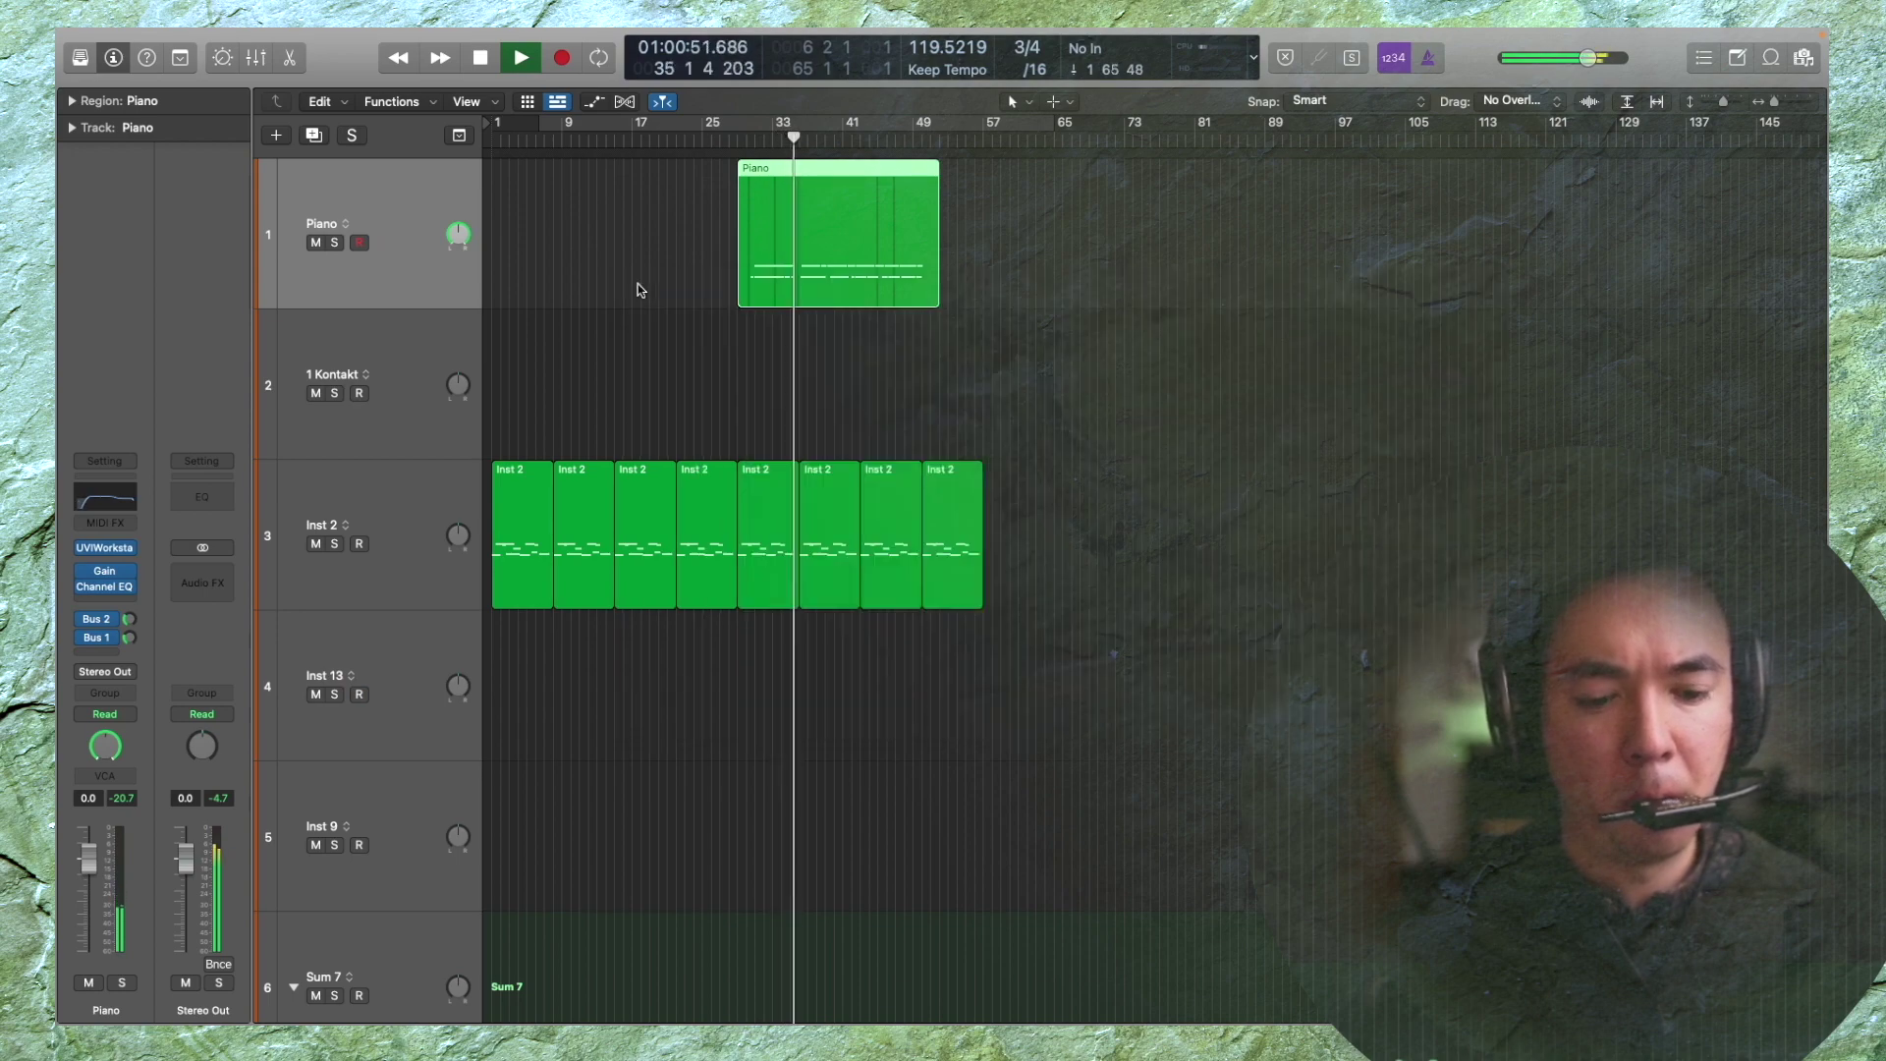
Rehearse the sine part on Inst 13 against playback from around bar 30, and capture the performance as a region on that track
key("Down")
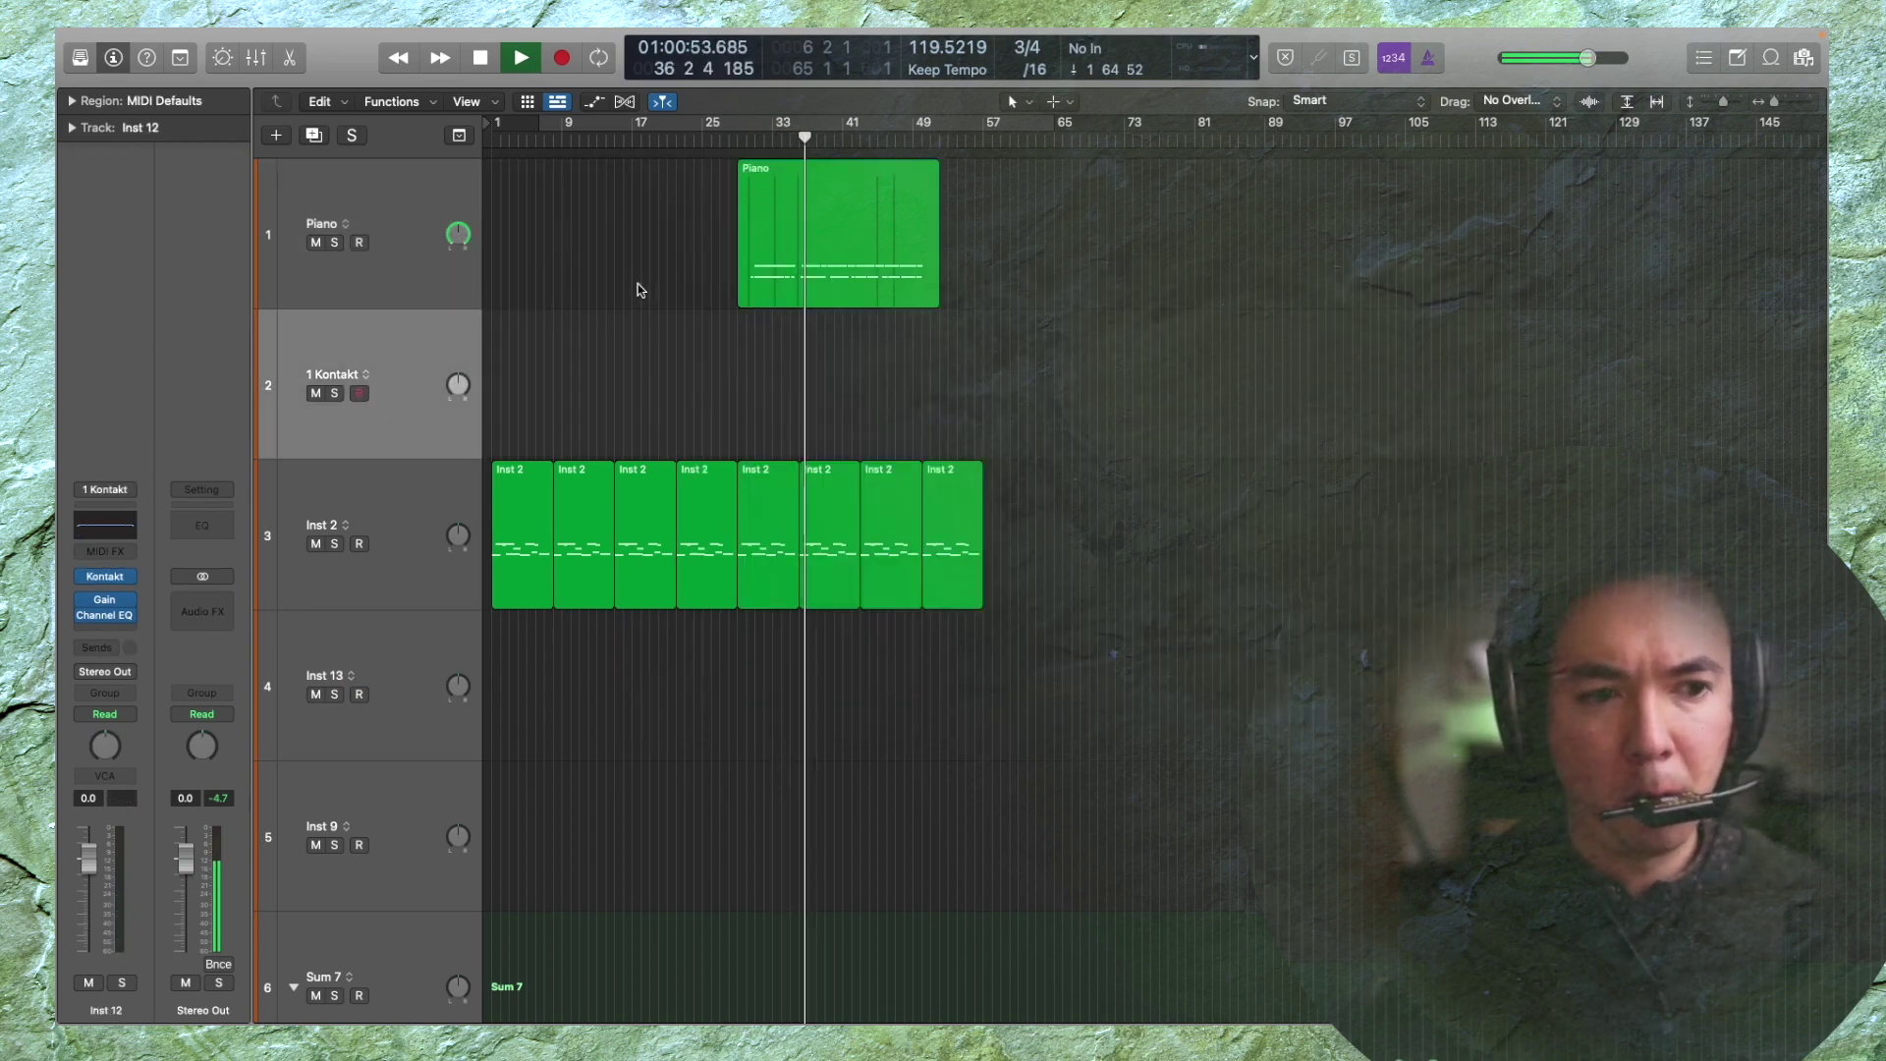
key("Down")
key("Down")
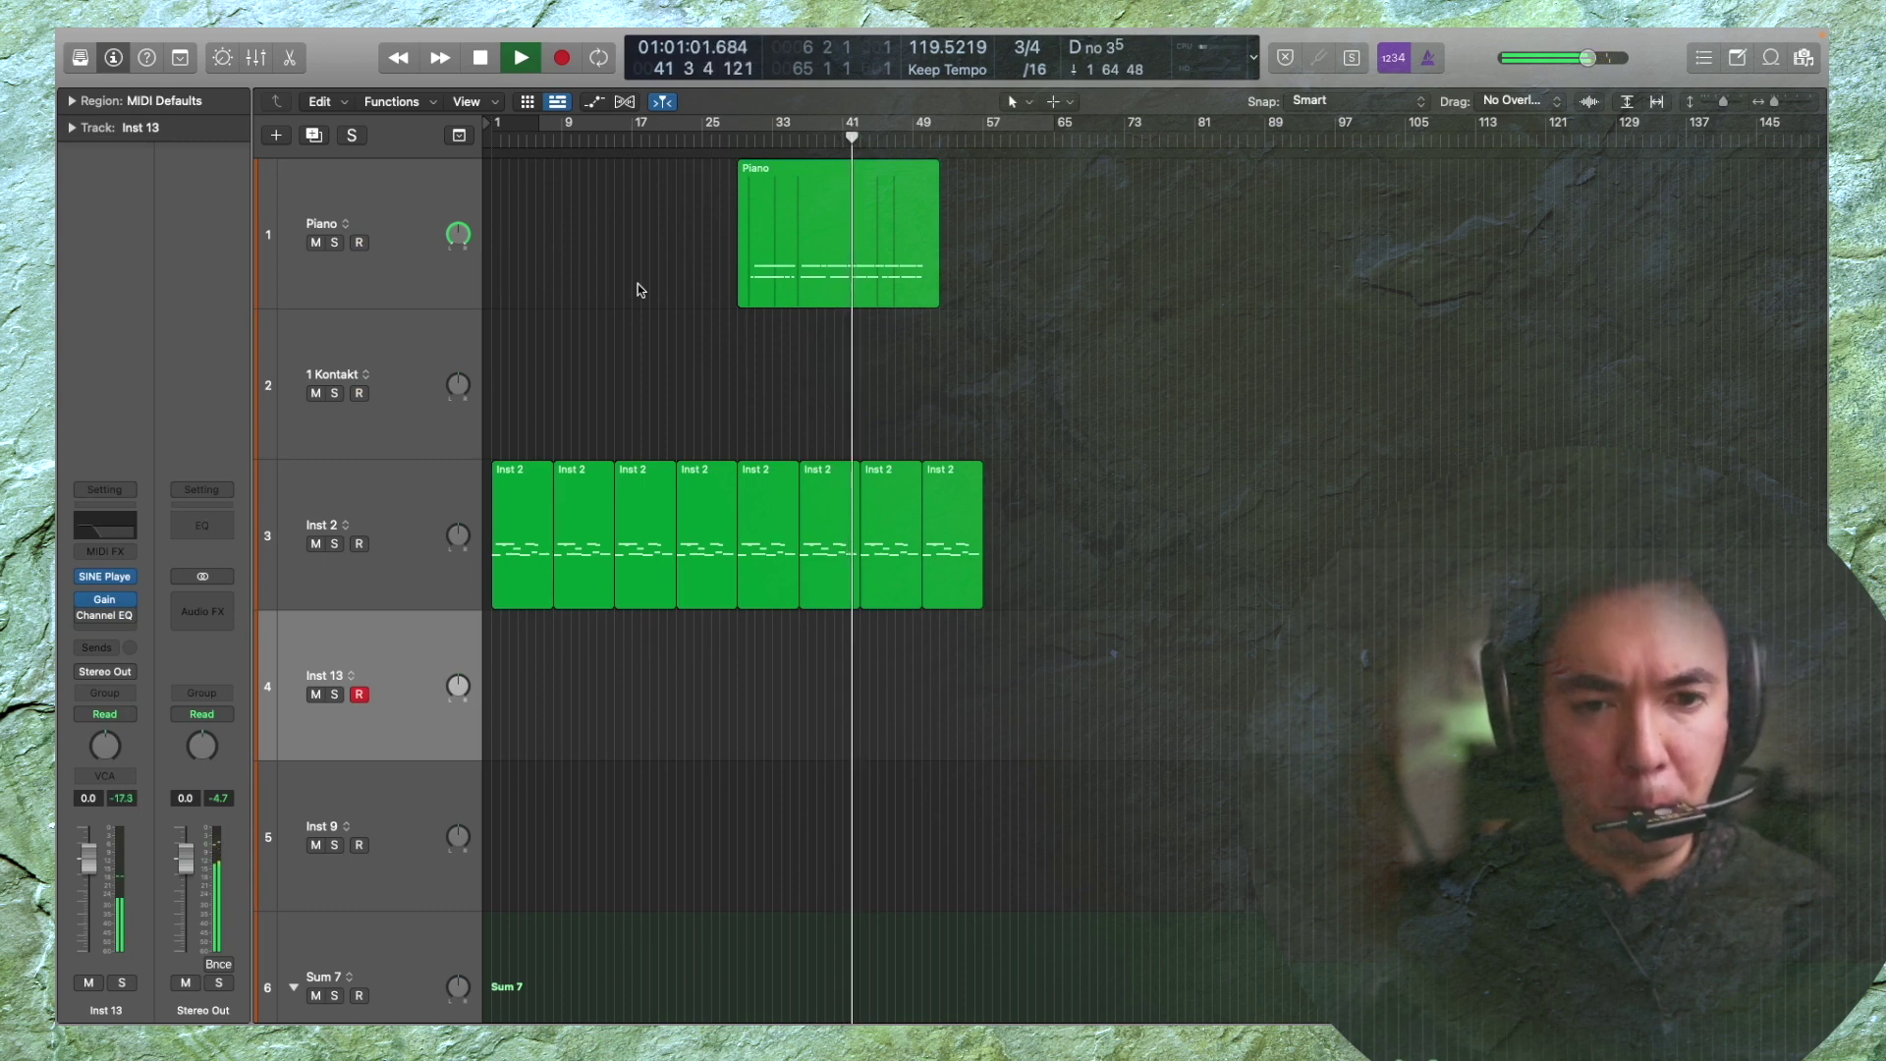
key("space")
key("space")
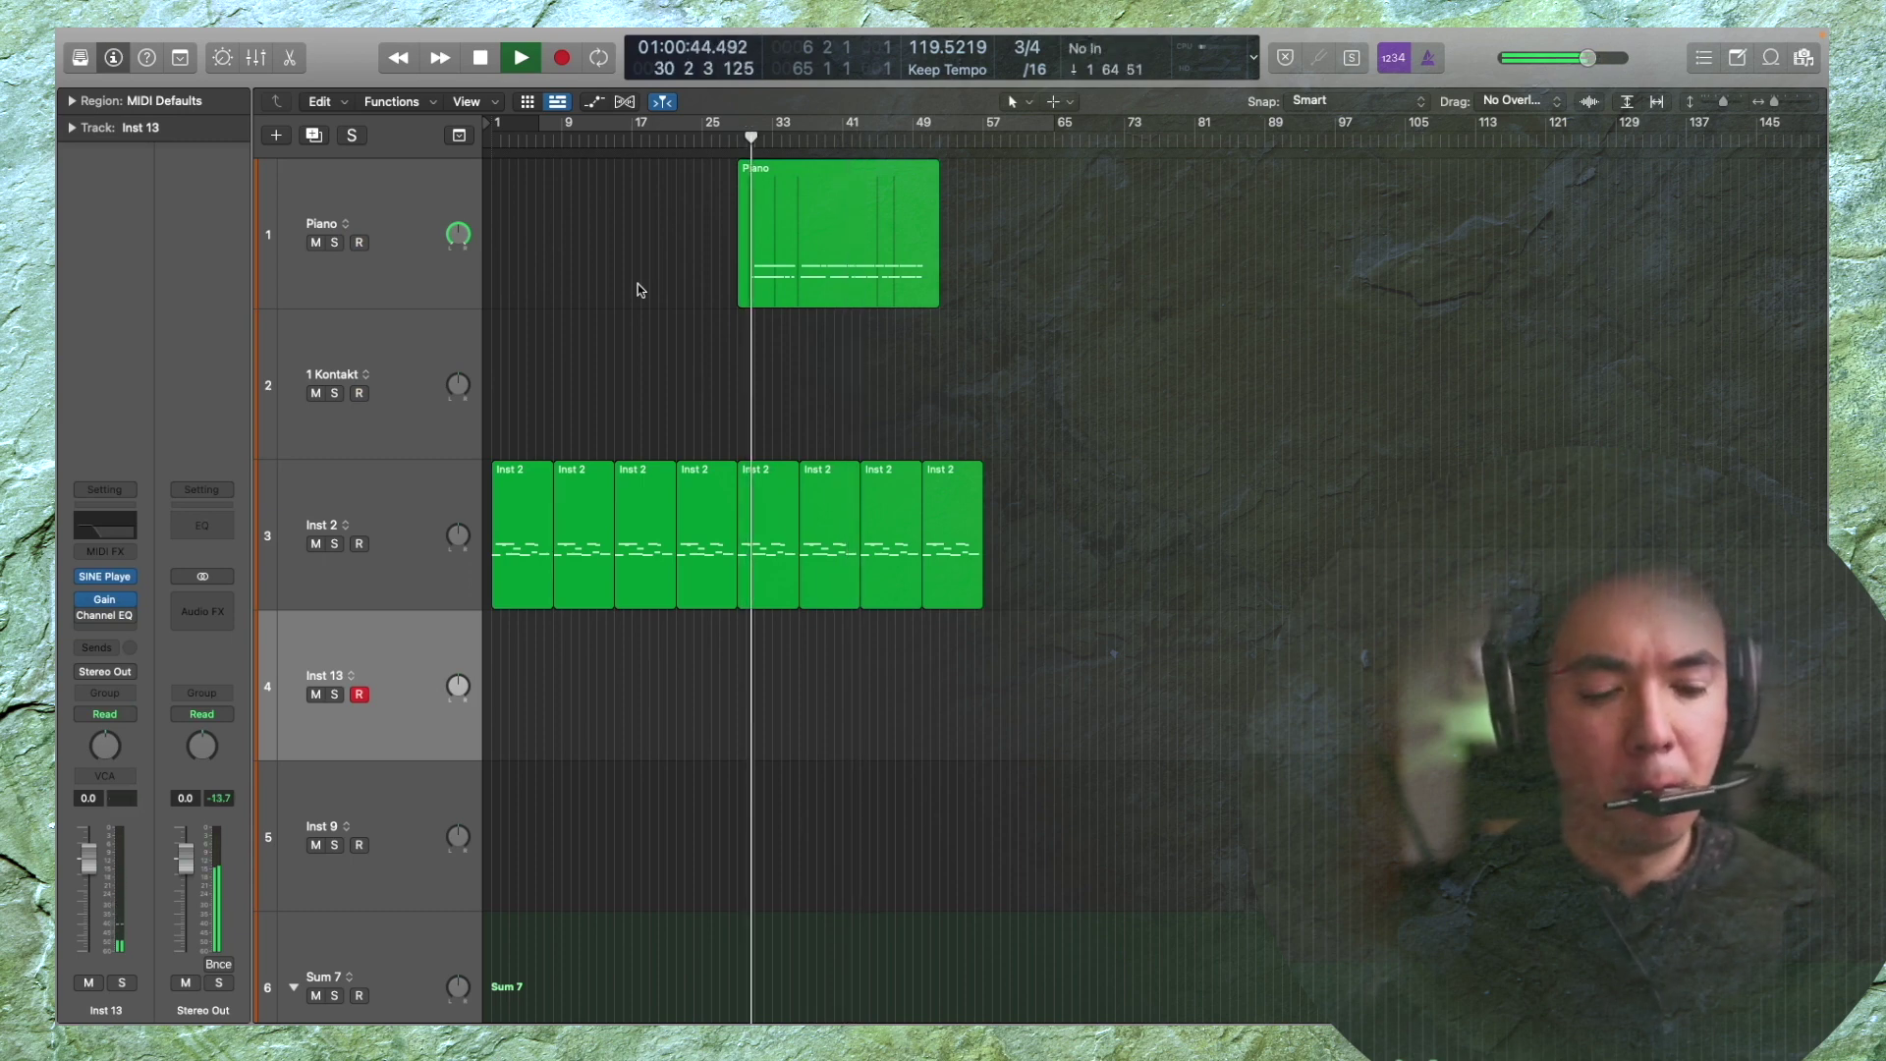
key("space")
key("comma")
key("space")
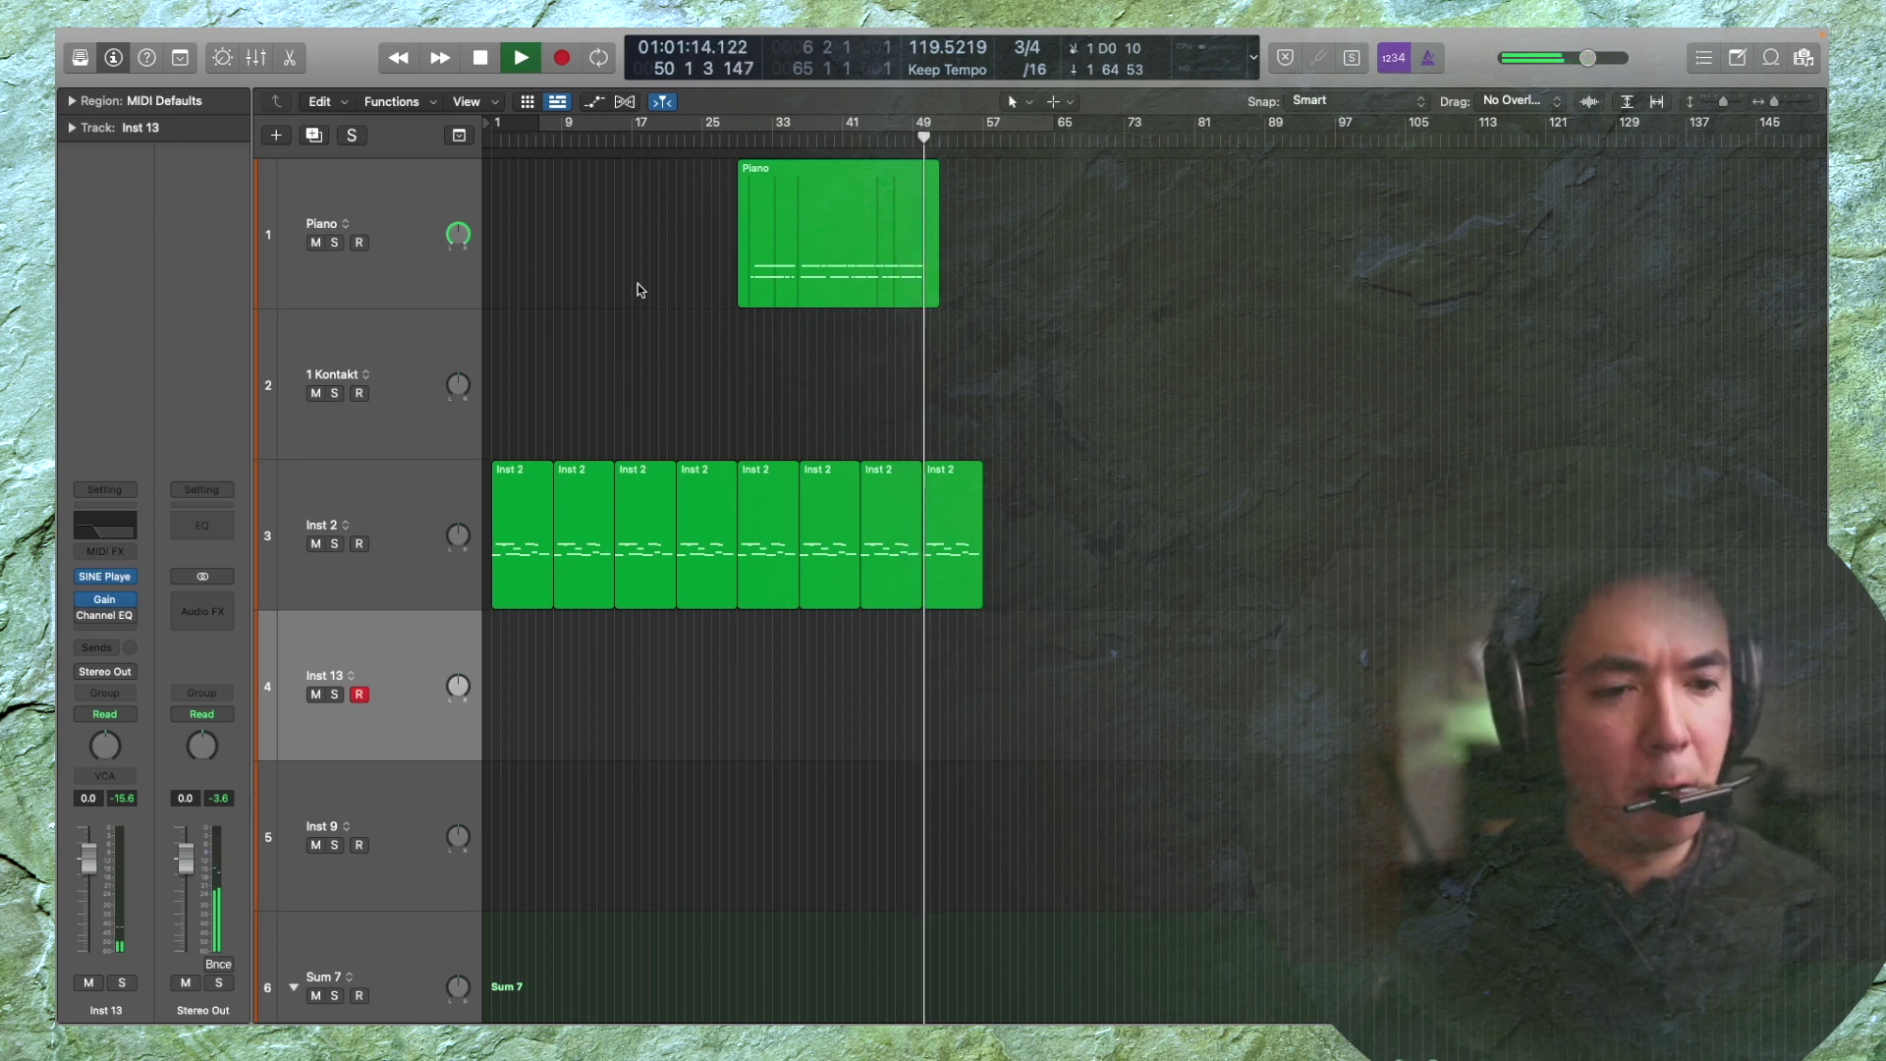
key("shift+r")
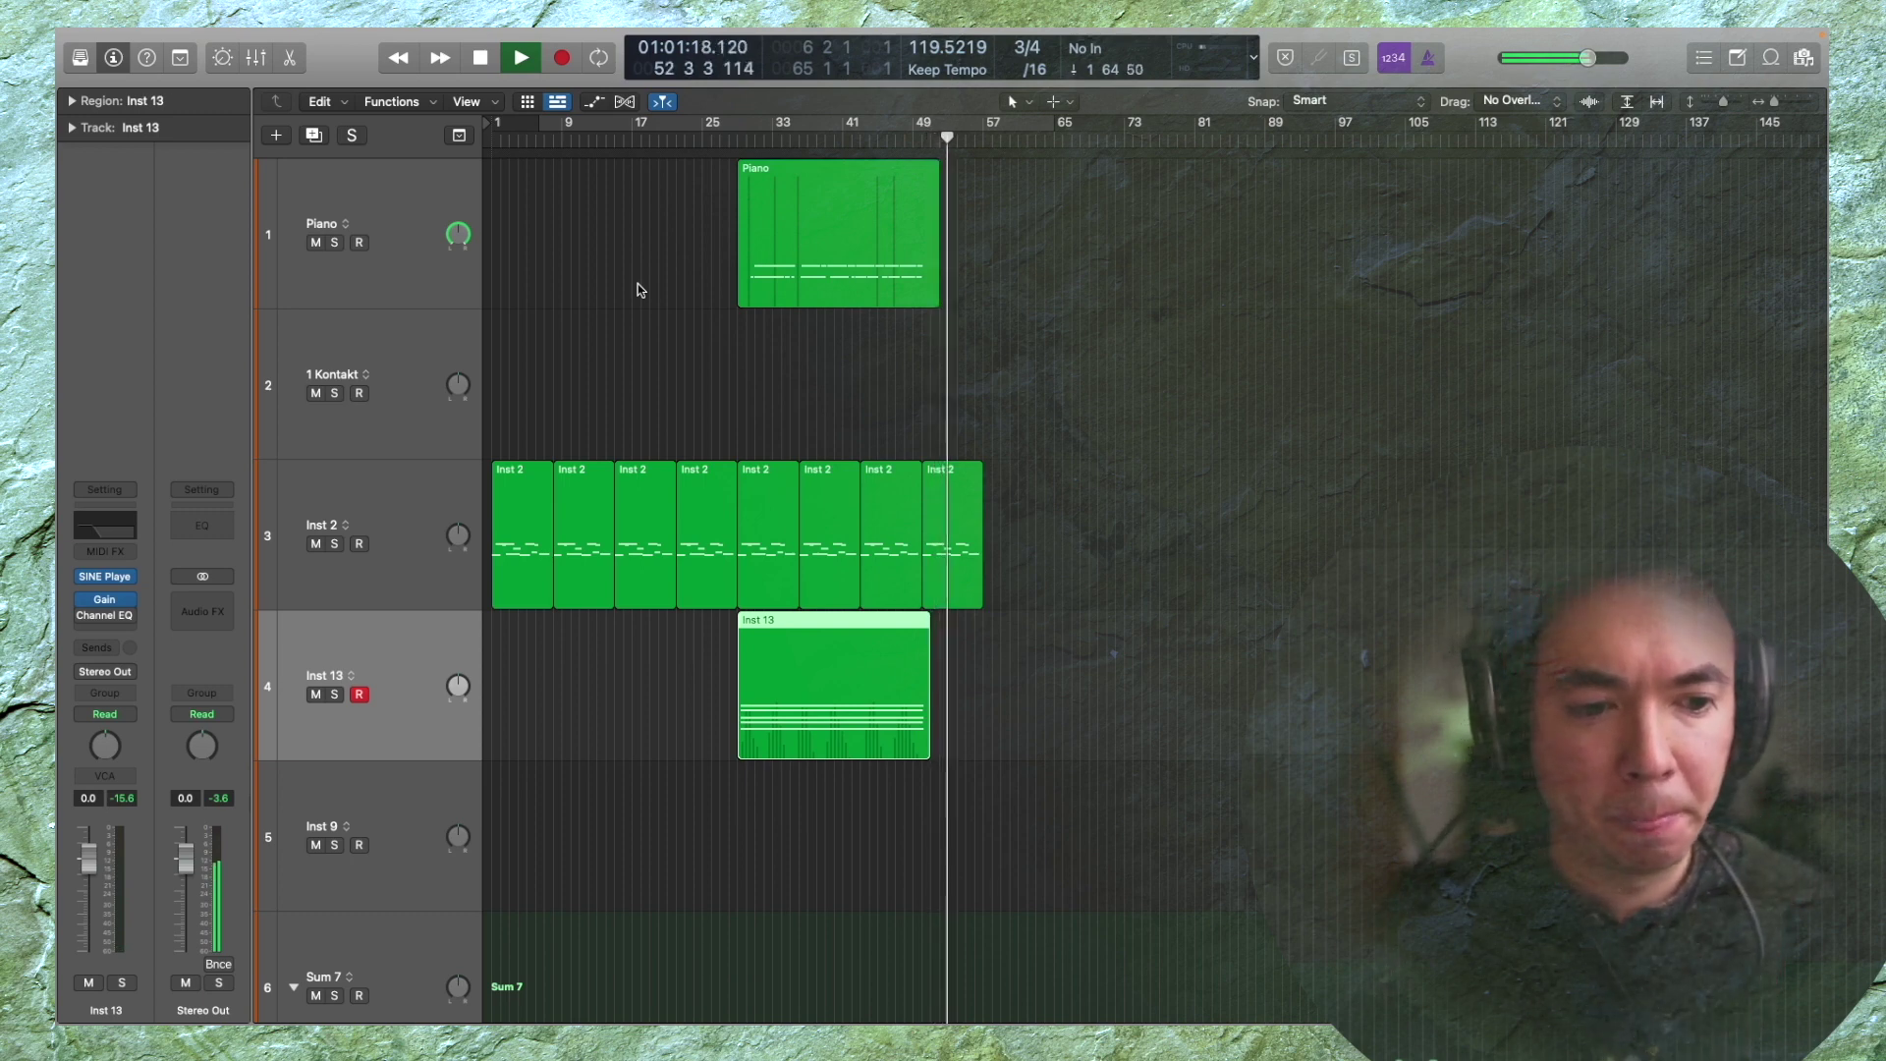
Stop playback, duplicate the Inst 13 track with its instrument, and rename the original track Sin
key("space")
key("super+d")
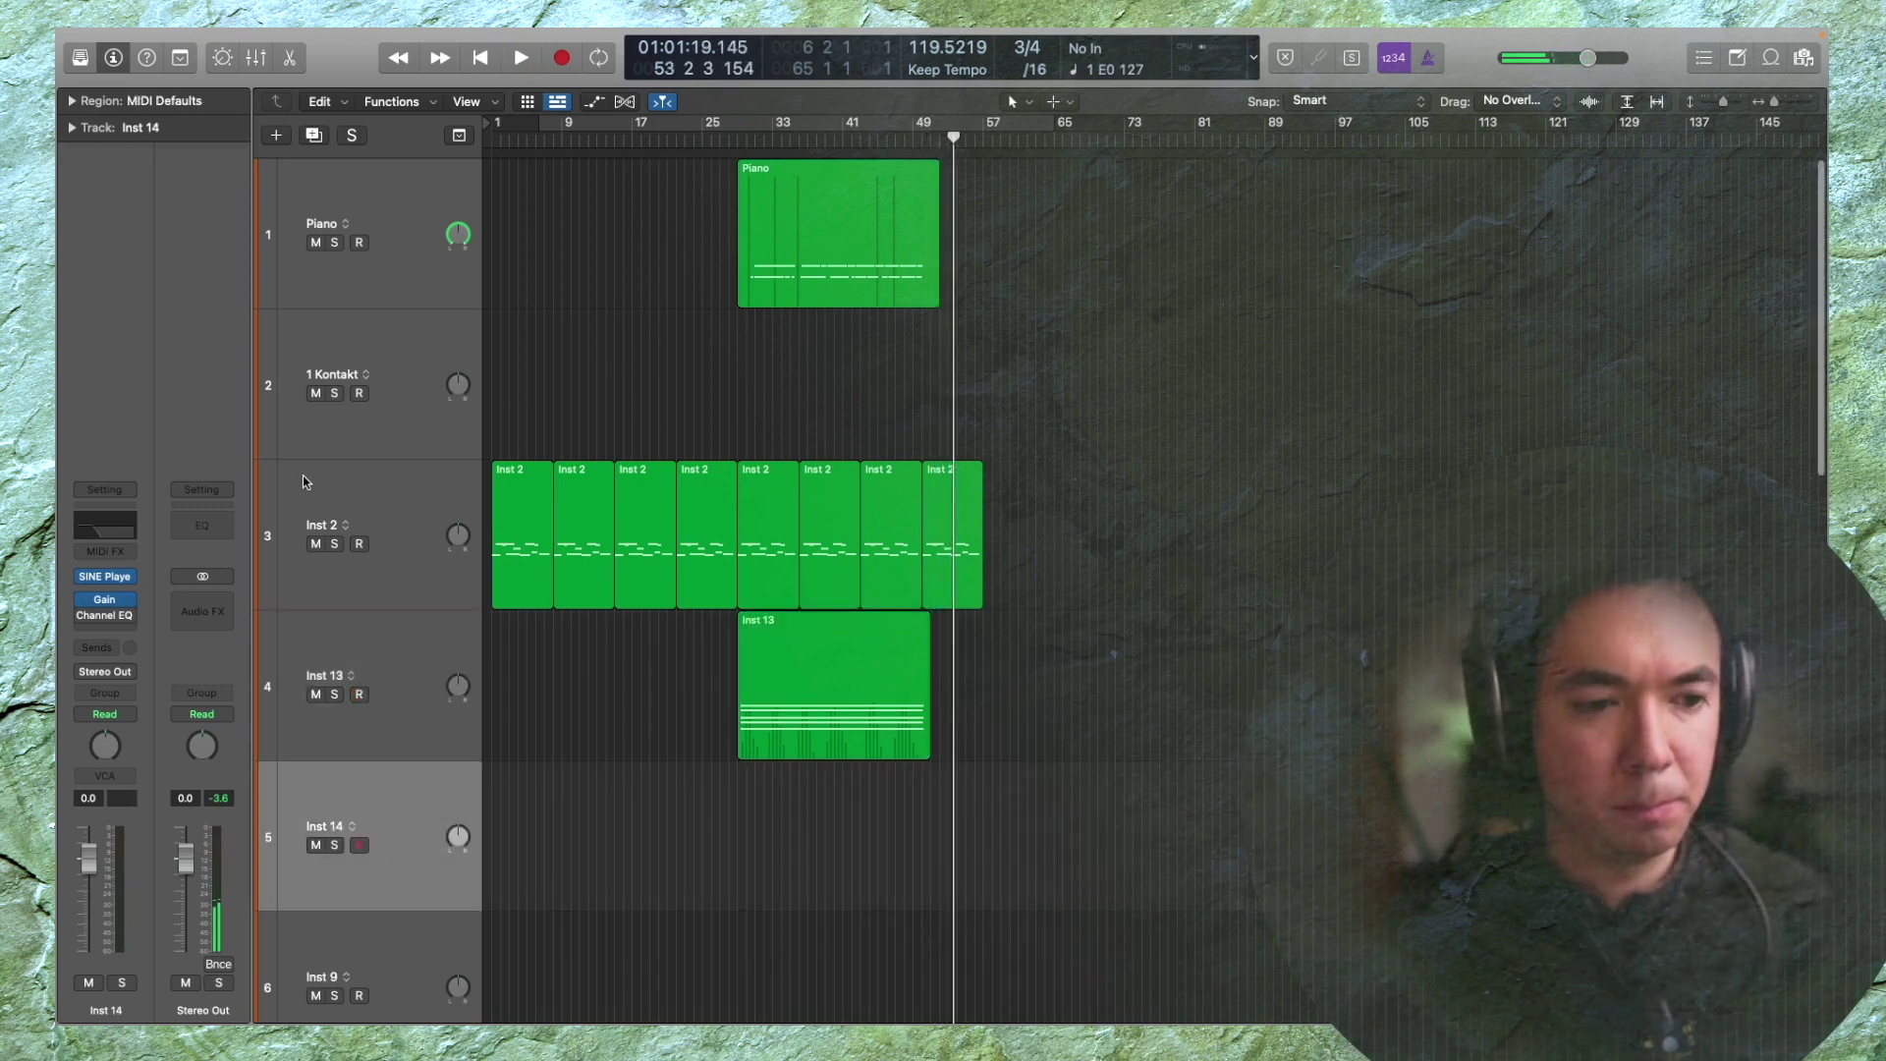
double_click(404, 658)
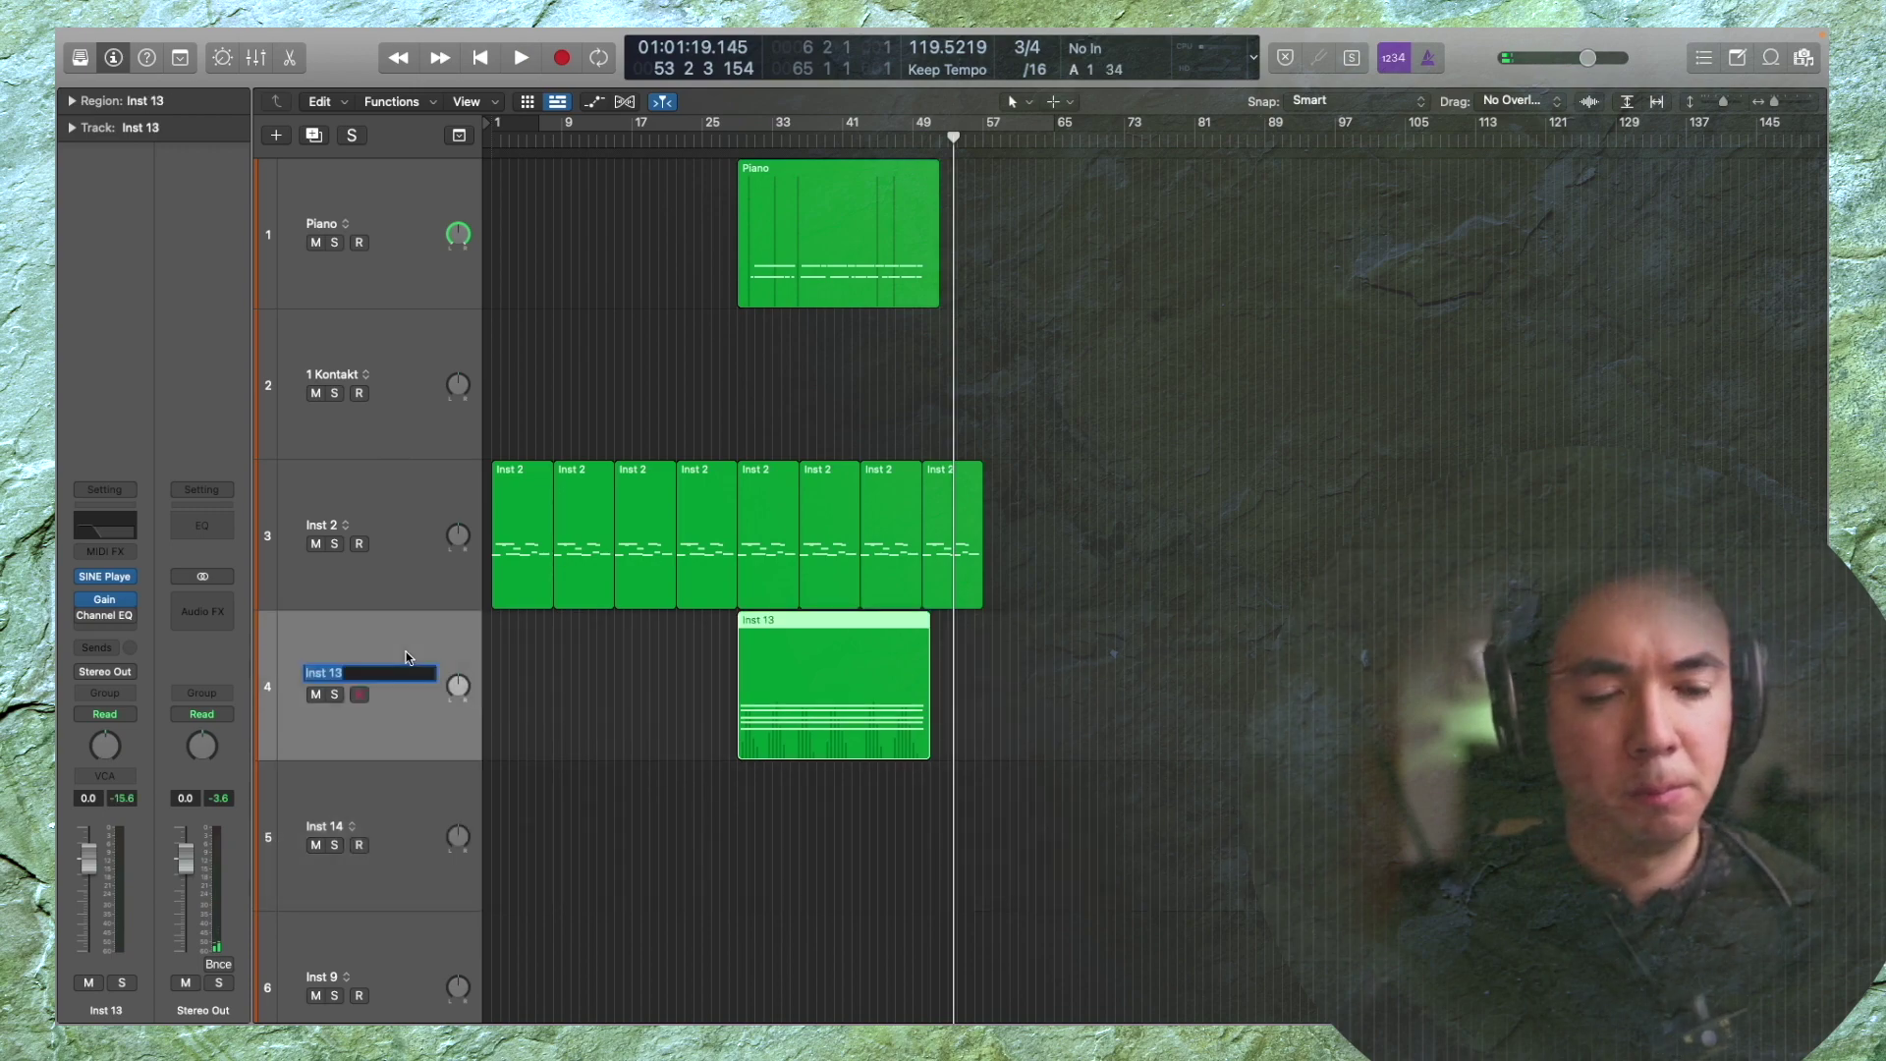
type("Sin")
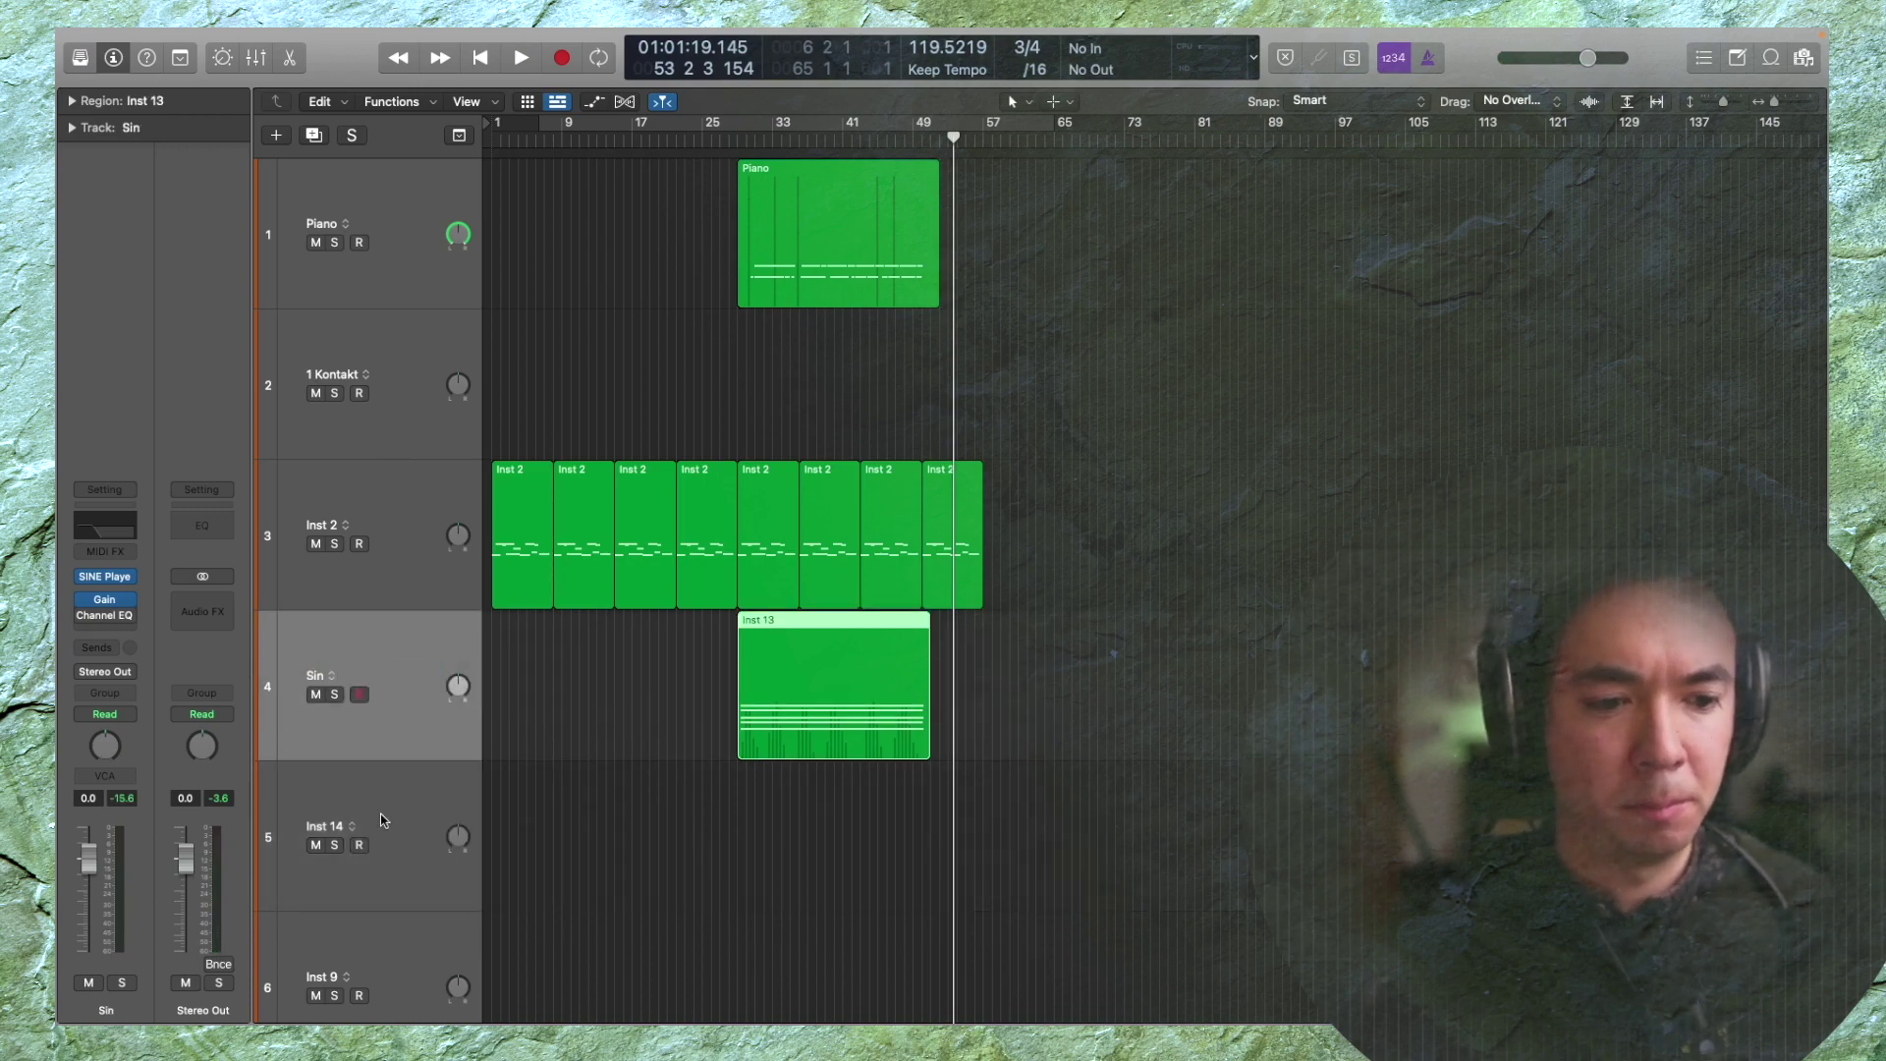
In Inst 14's SINE Player, replace the Analog generator with Sinoid's Singing bowls from Percussive instruments, using the Bowed sustain articulation
left_click(383, 820)
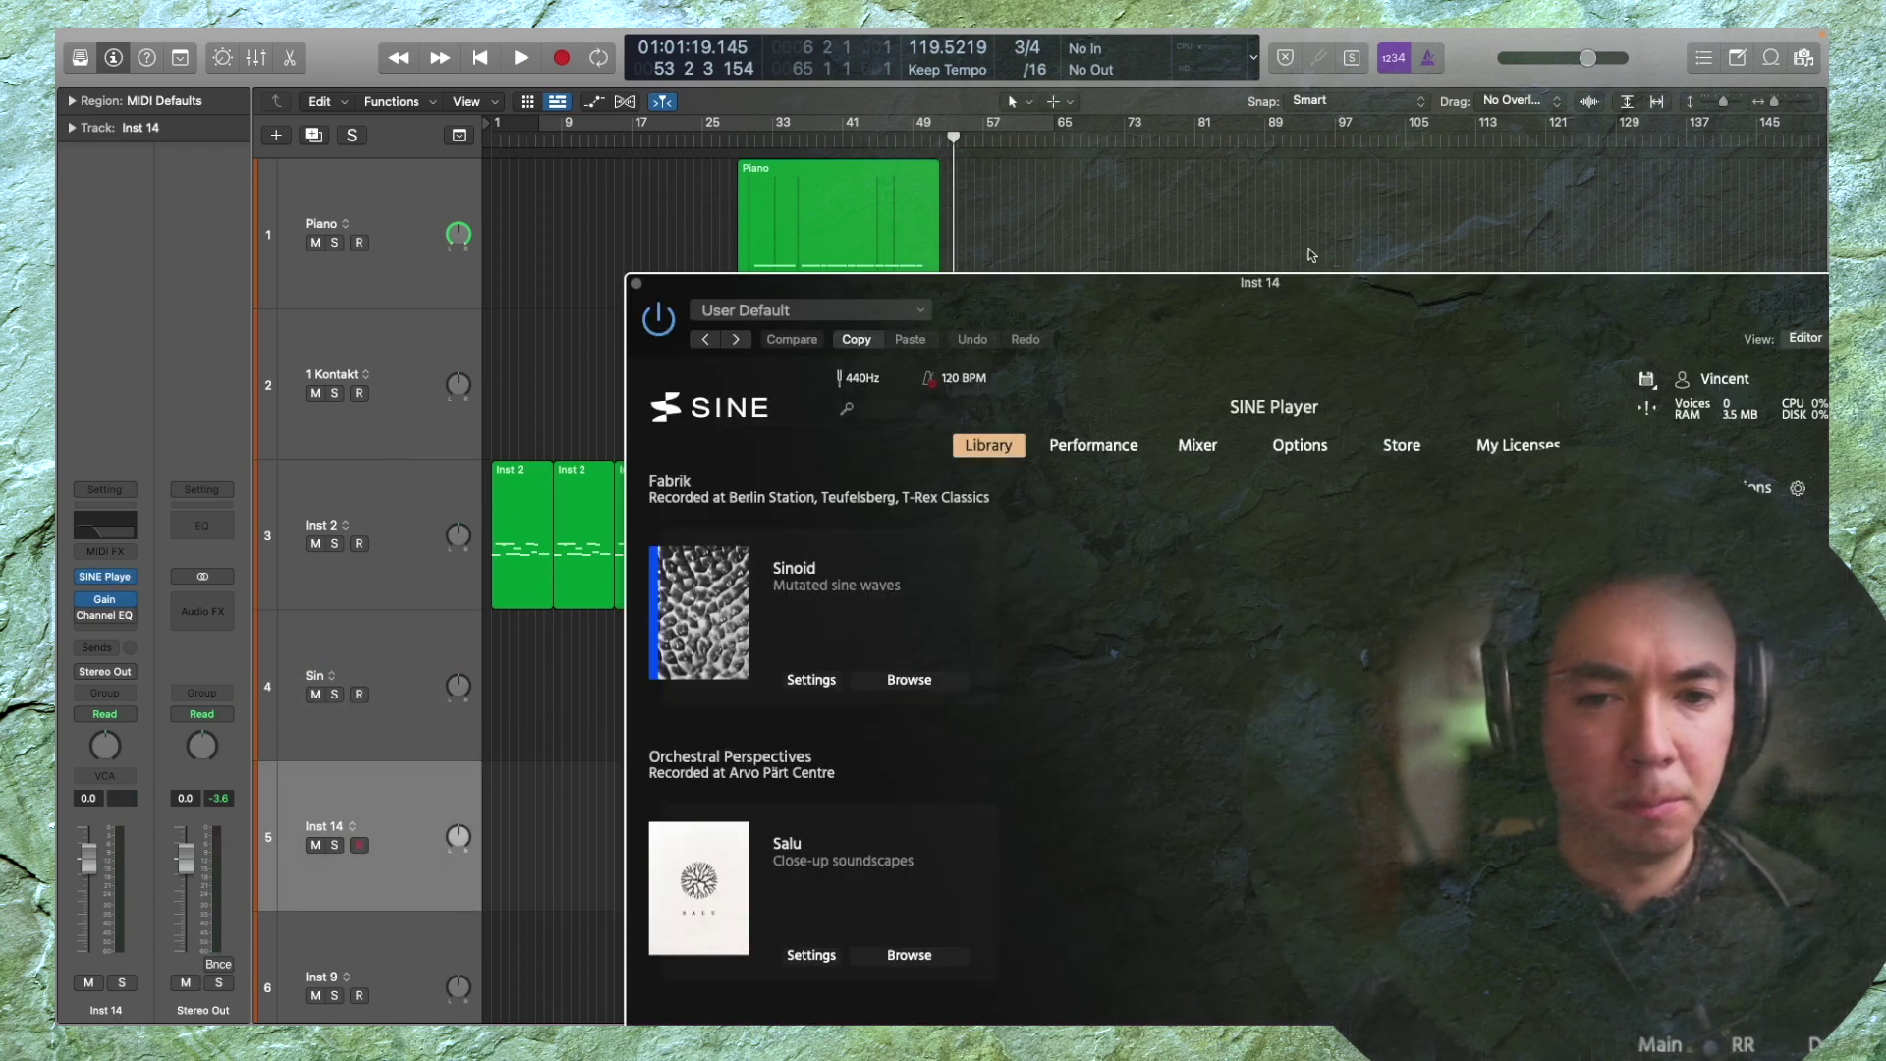
left_click_drag(1310, 303, 1055, 78)
left_click(639, 451)
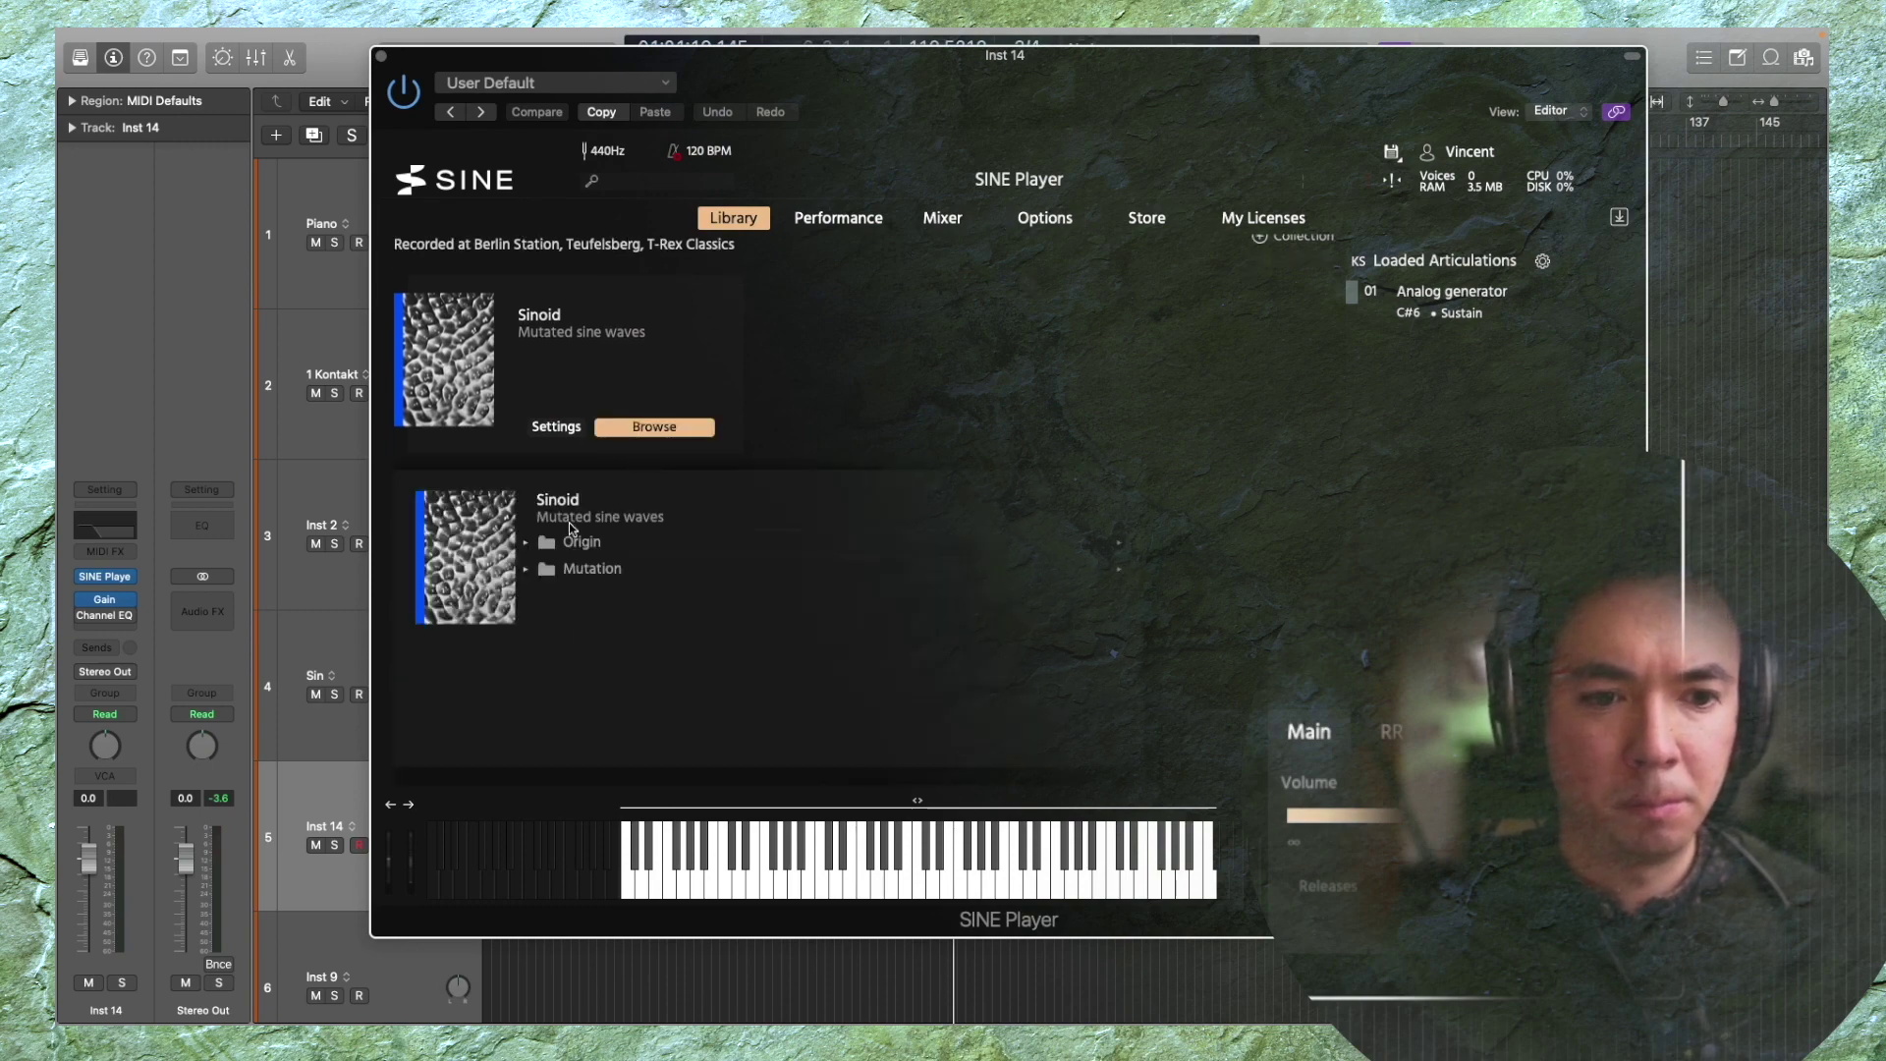
left_click(527, 544)
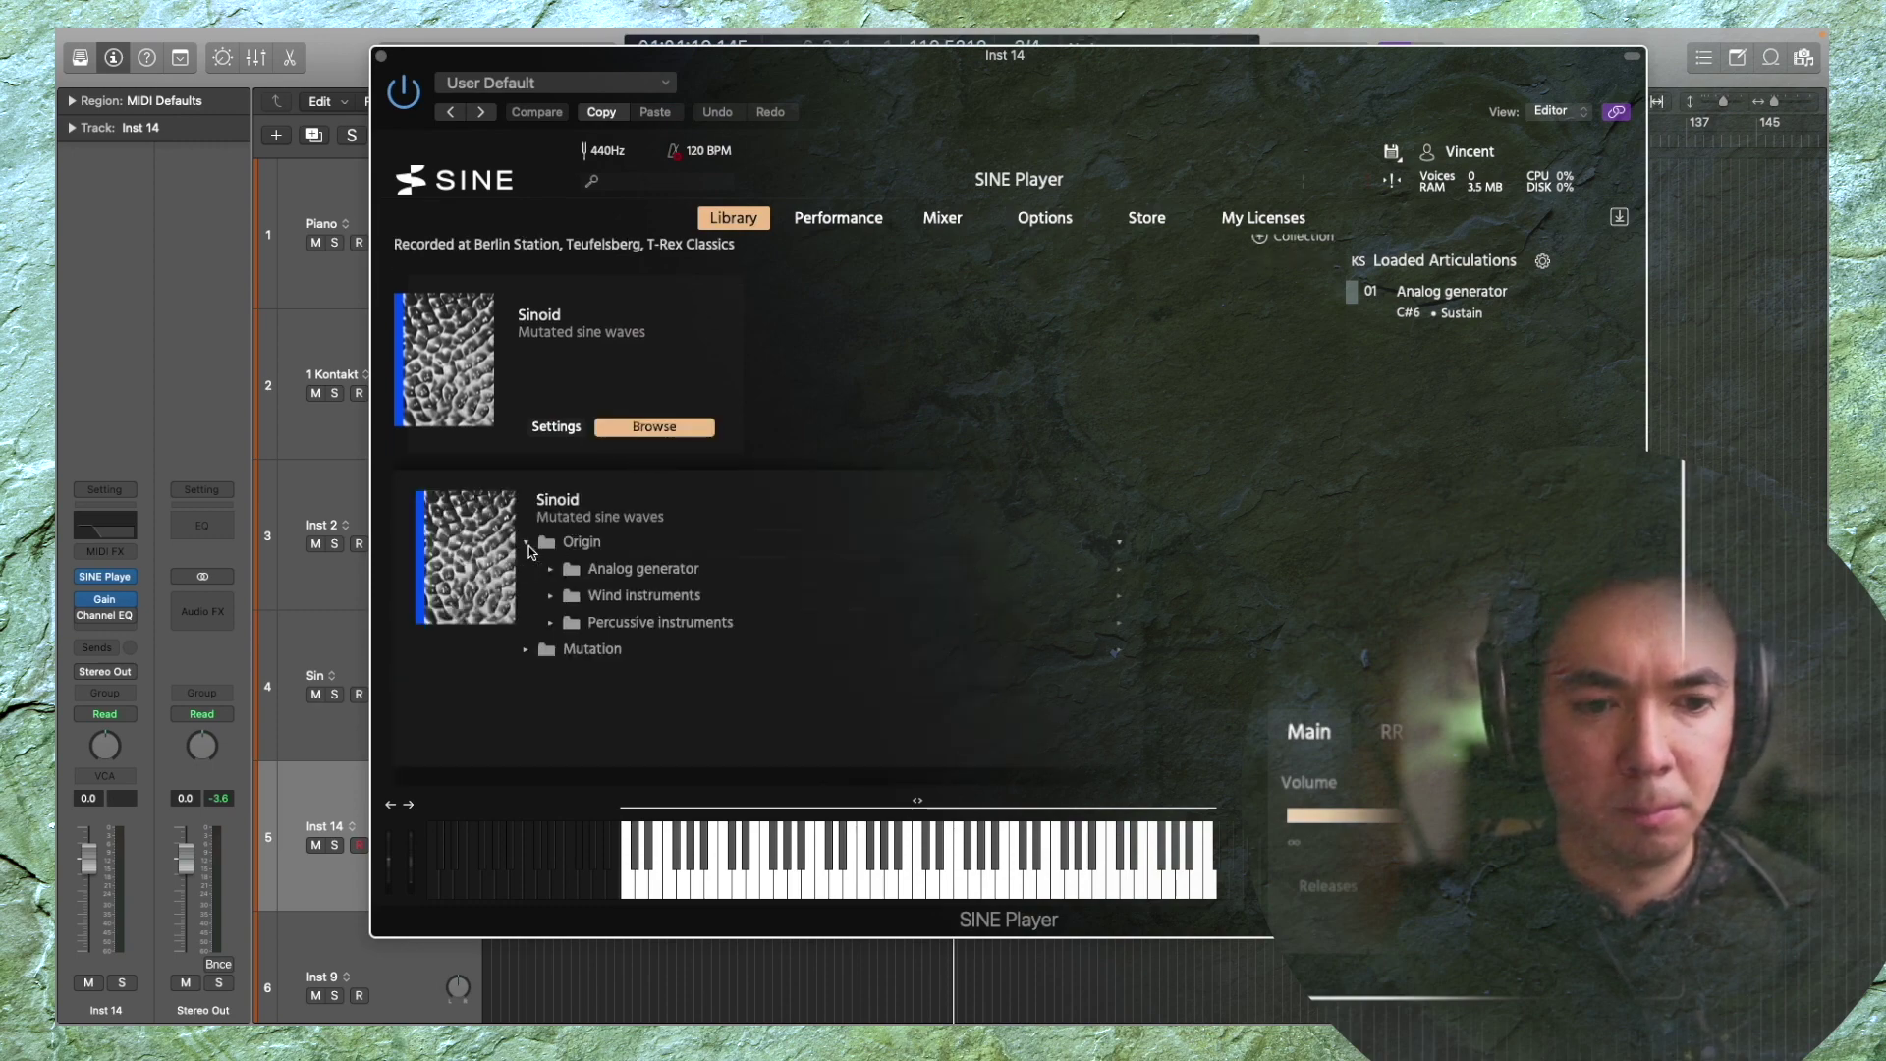
left_click(549, 626)
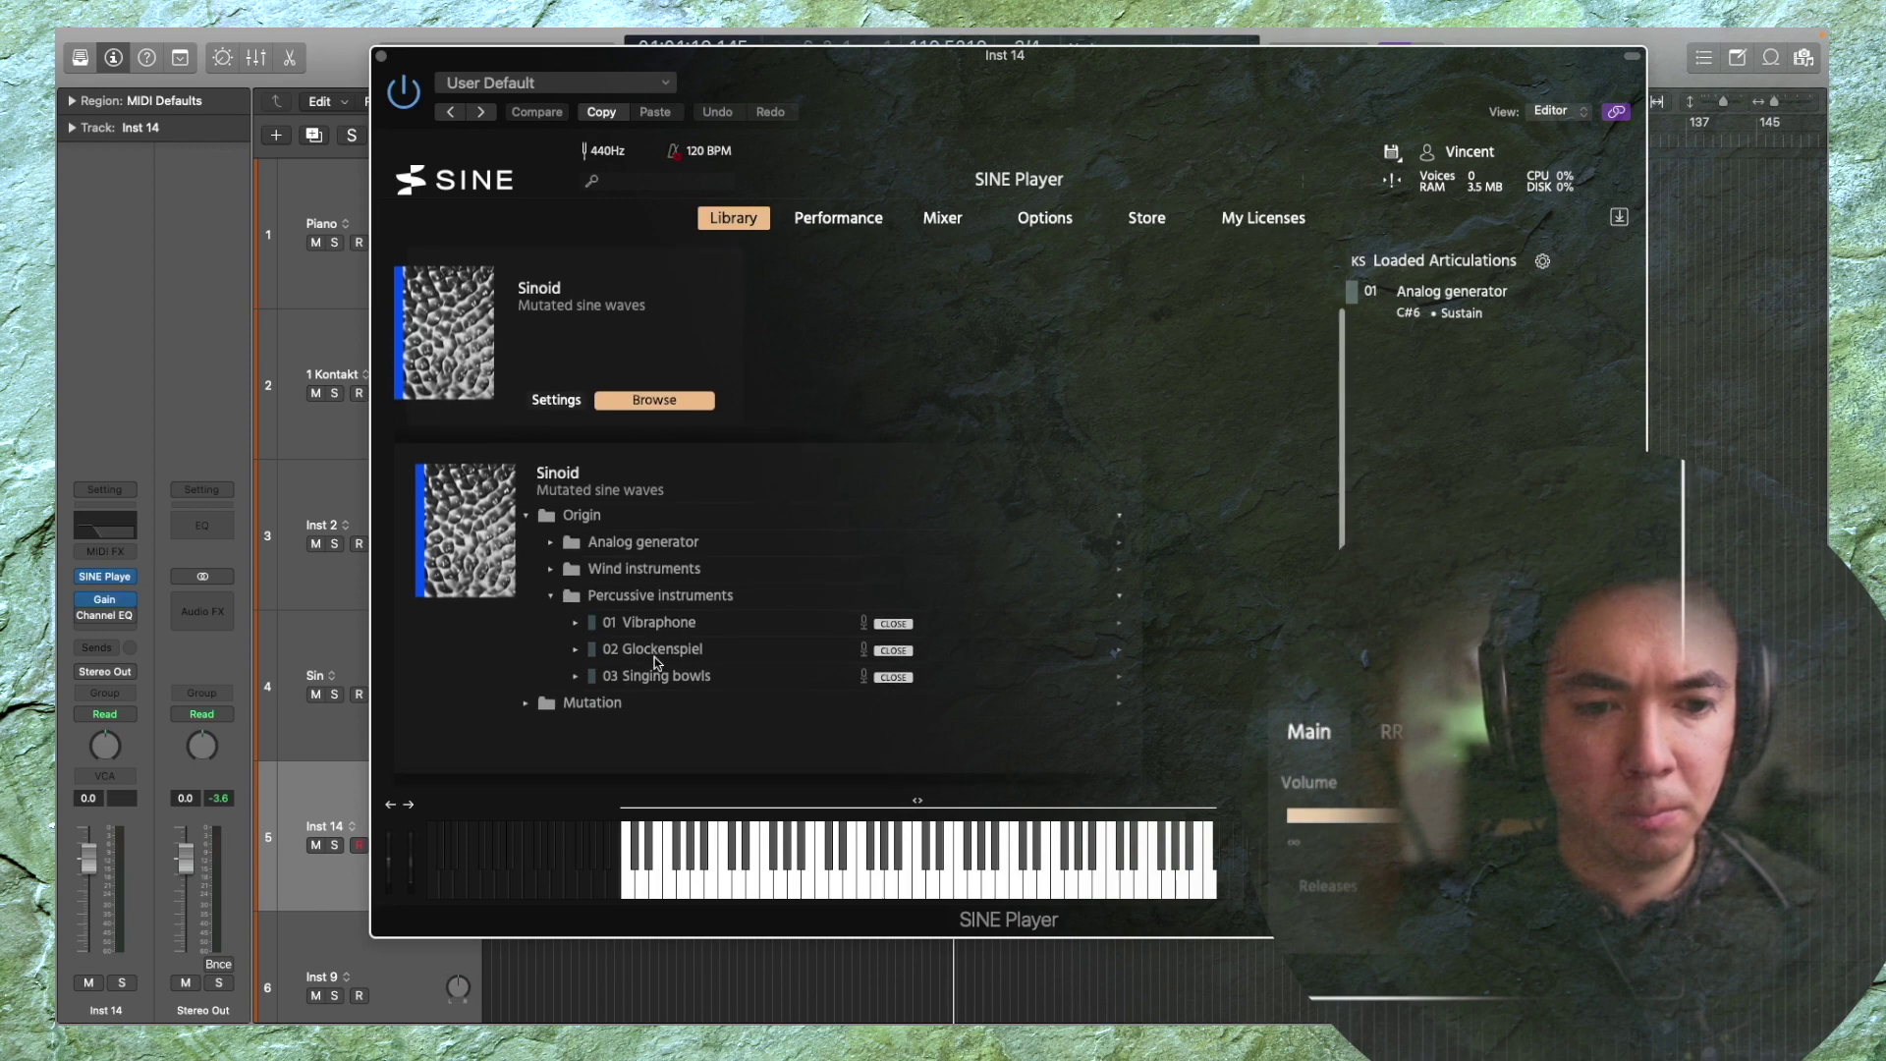
left_click(667, 627)
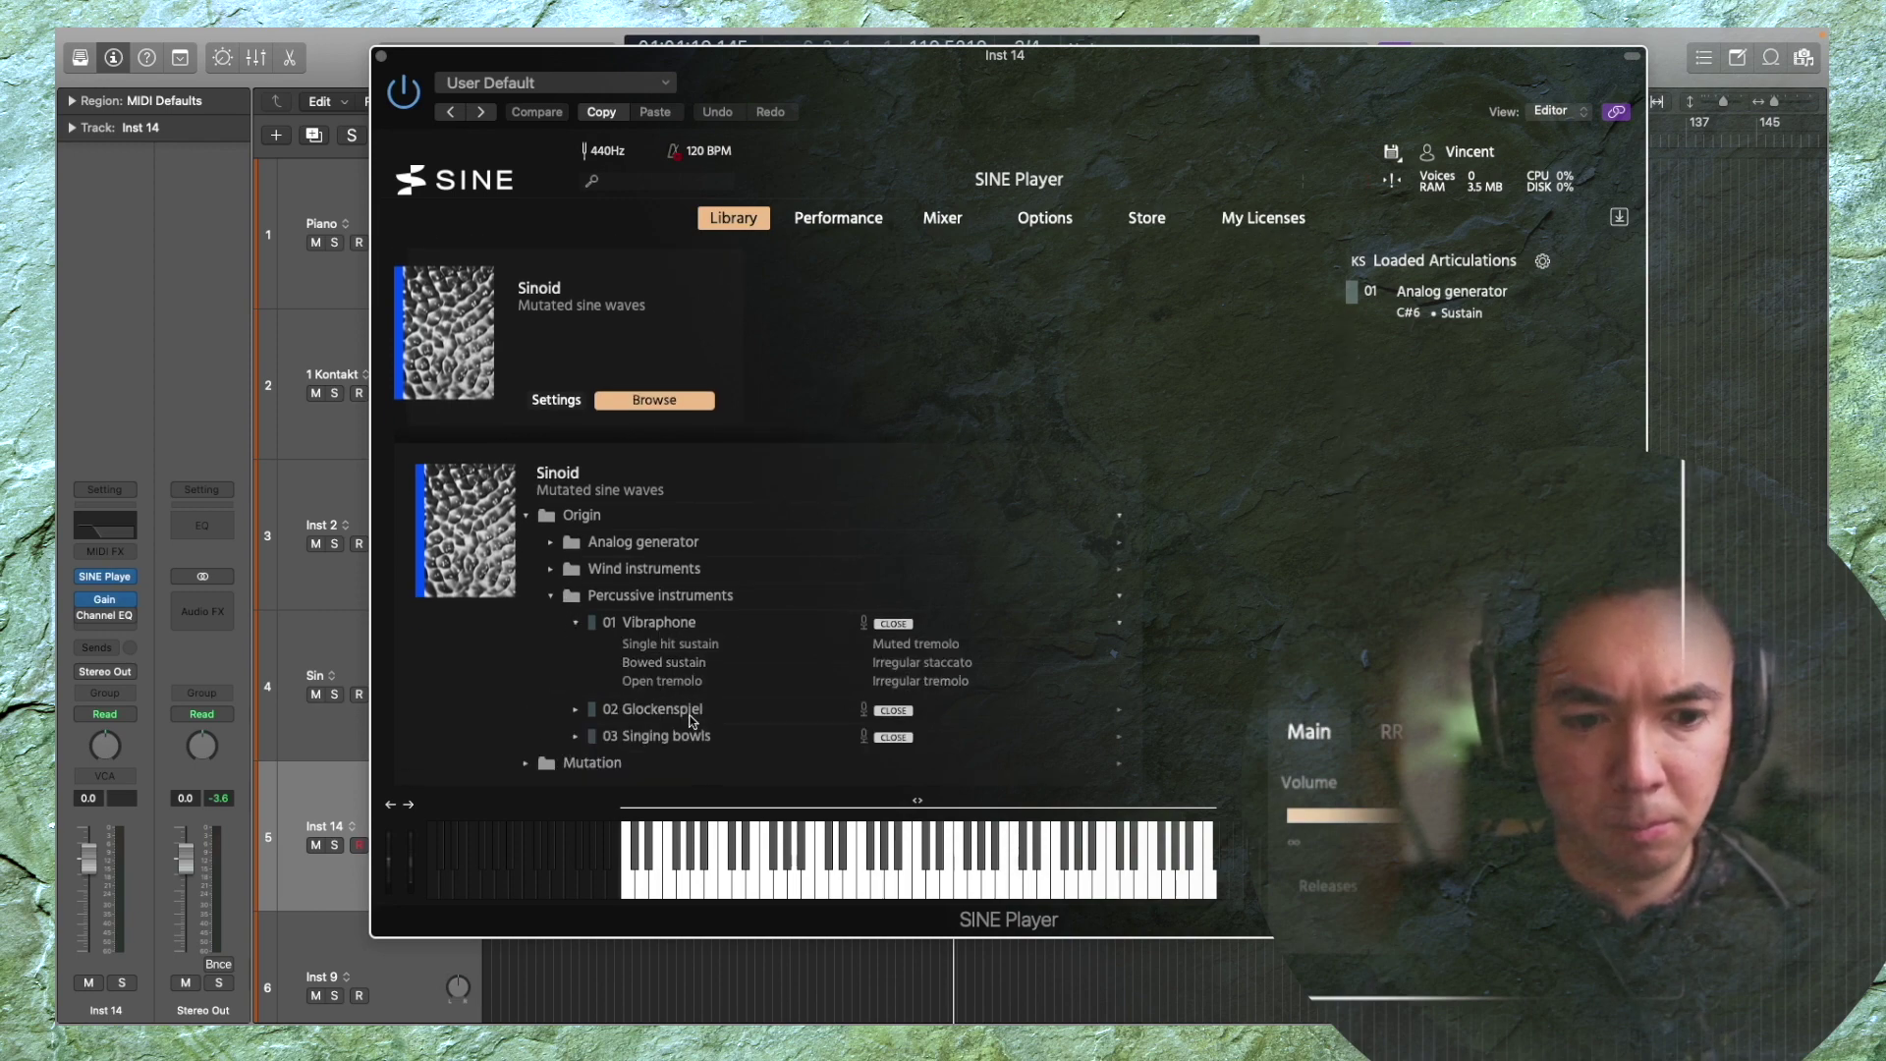
scroll(700, 688, "down", 2)
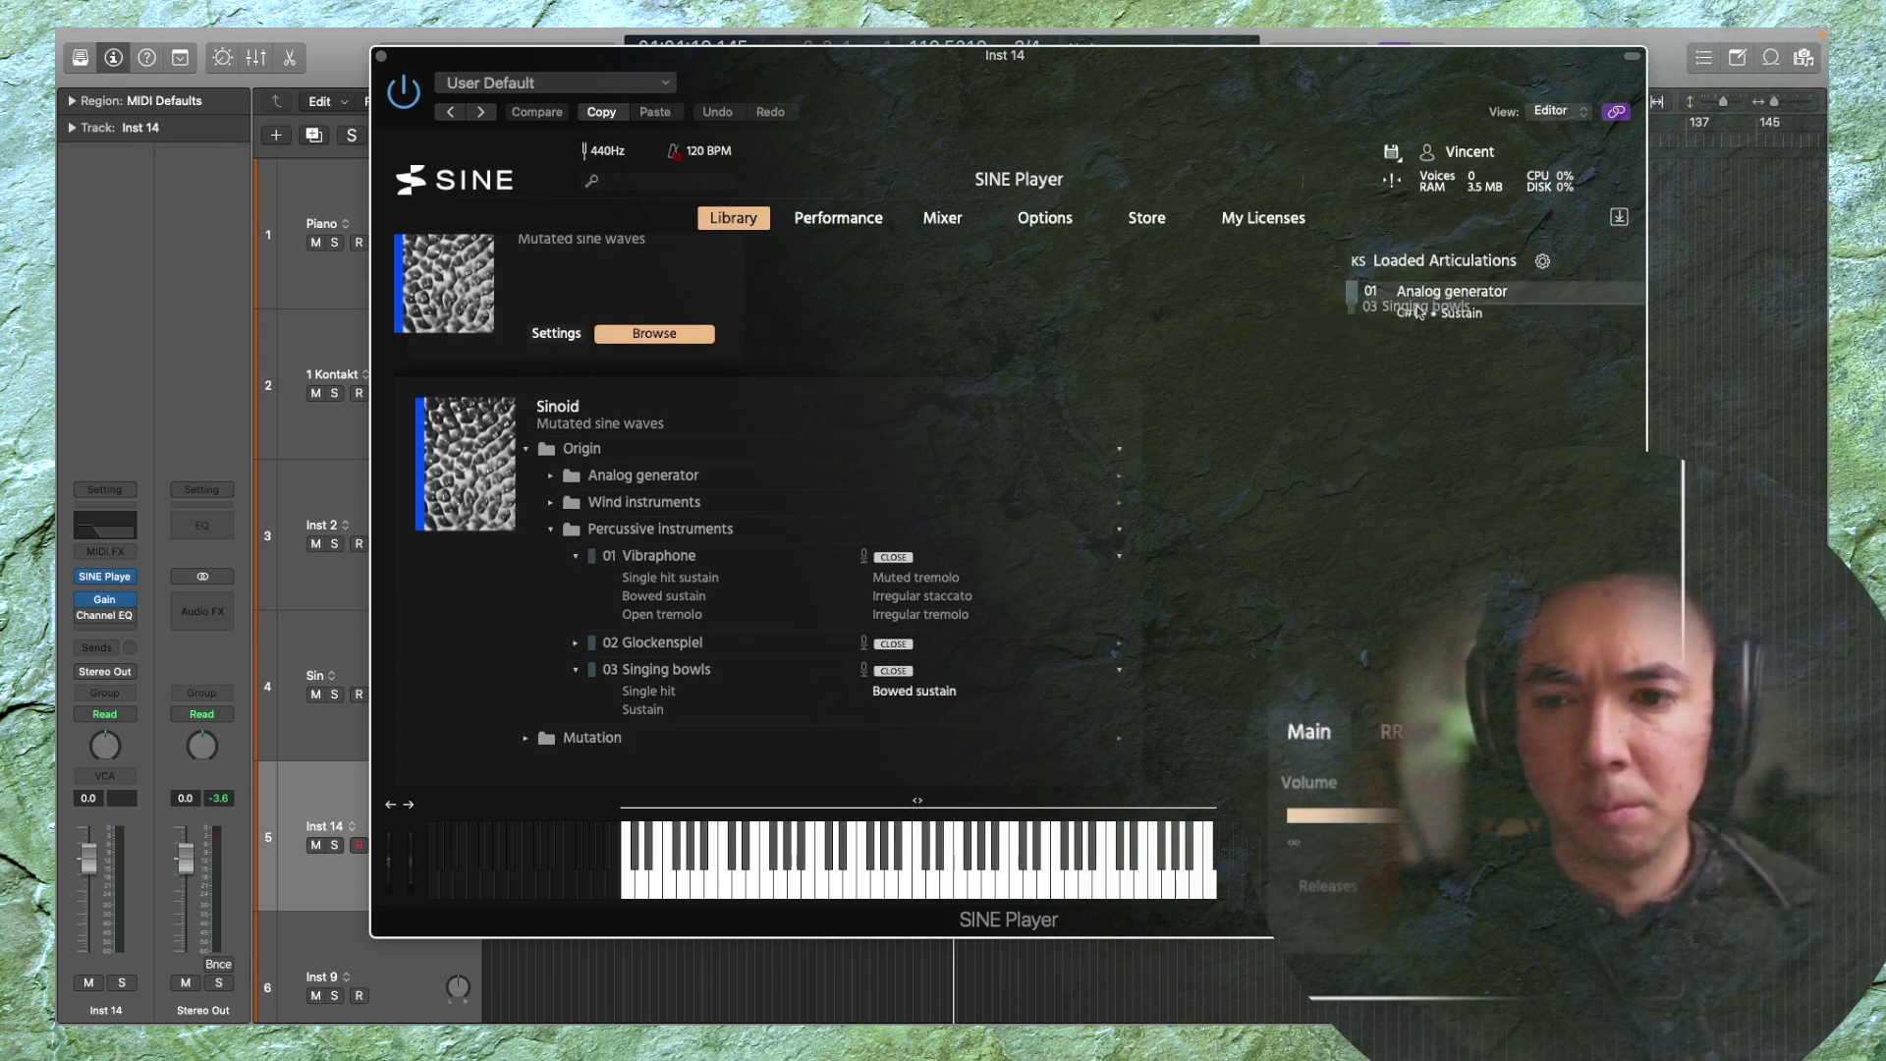
left_click(1486, 354)
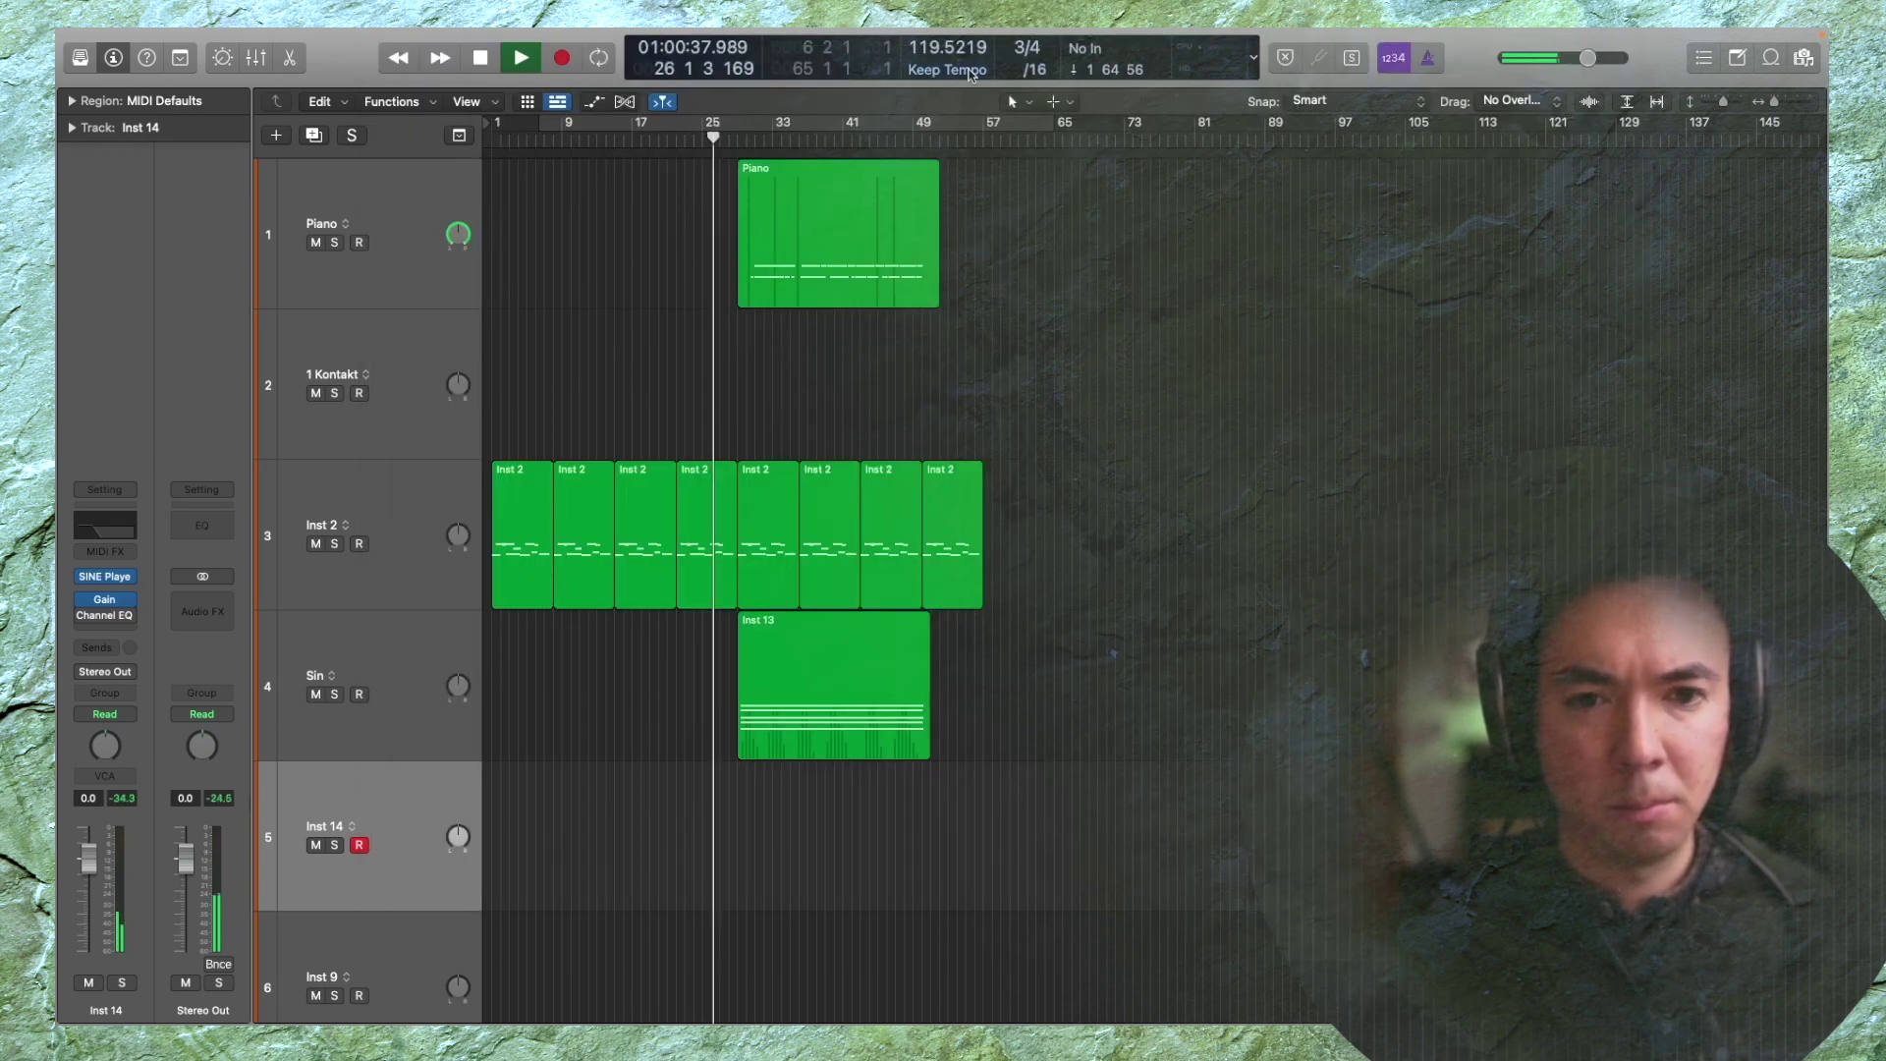
Start playback from bar 30, perform the singing-bowl part, and capture it as a region on Inst 14
key("space")
left_click(854, 138)
left_click(748, 138)
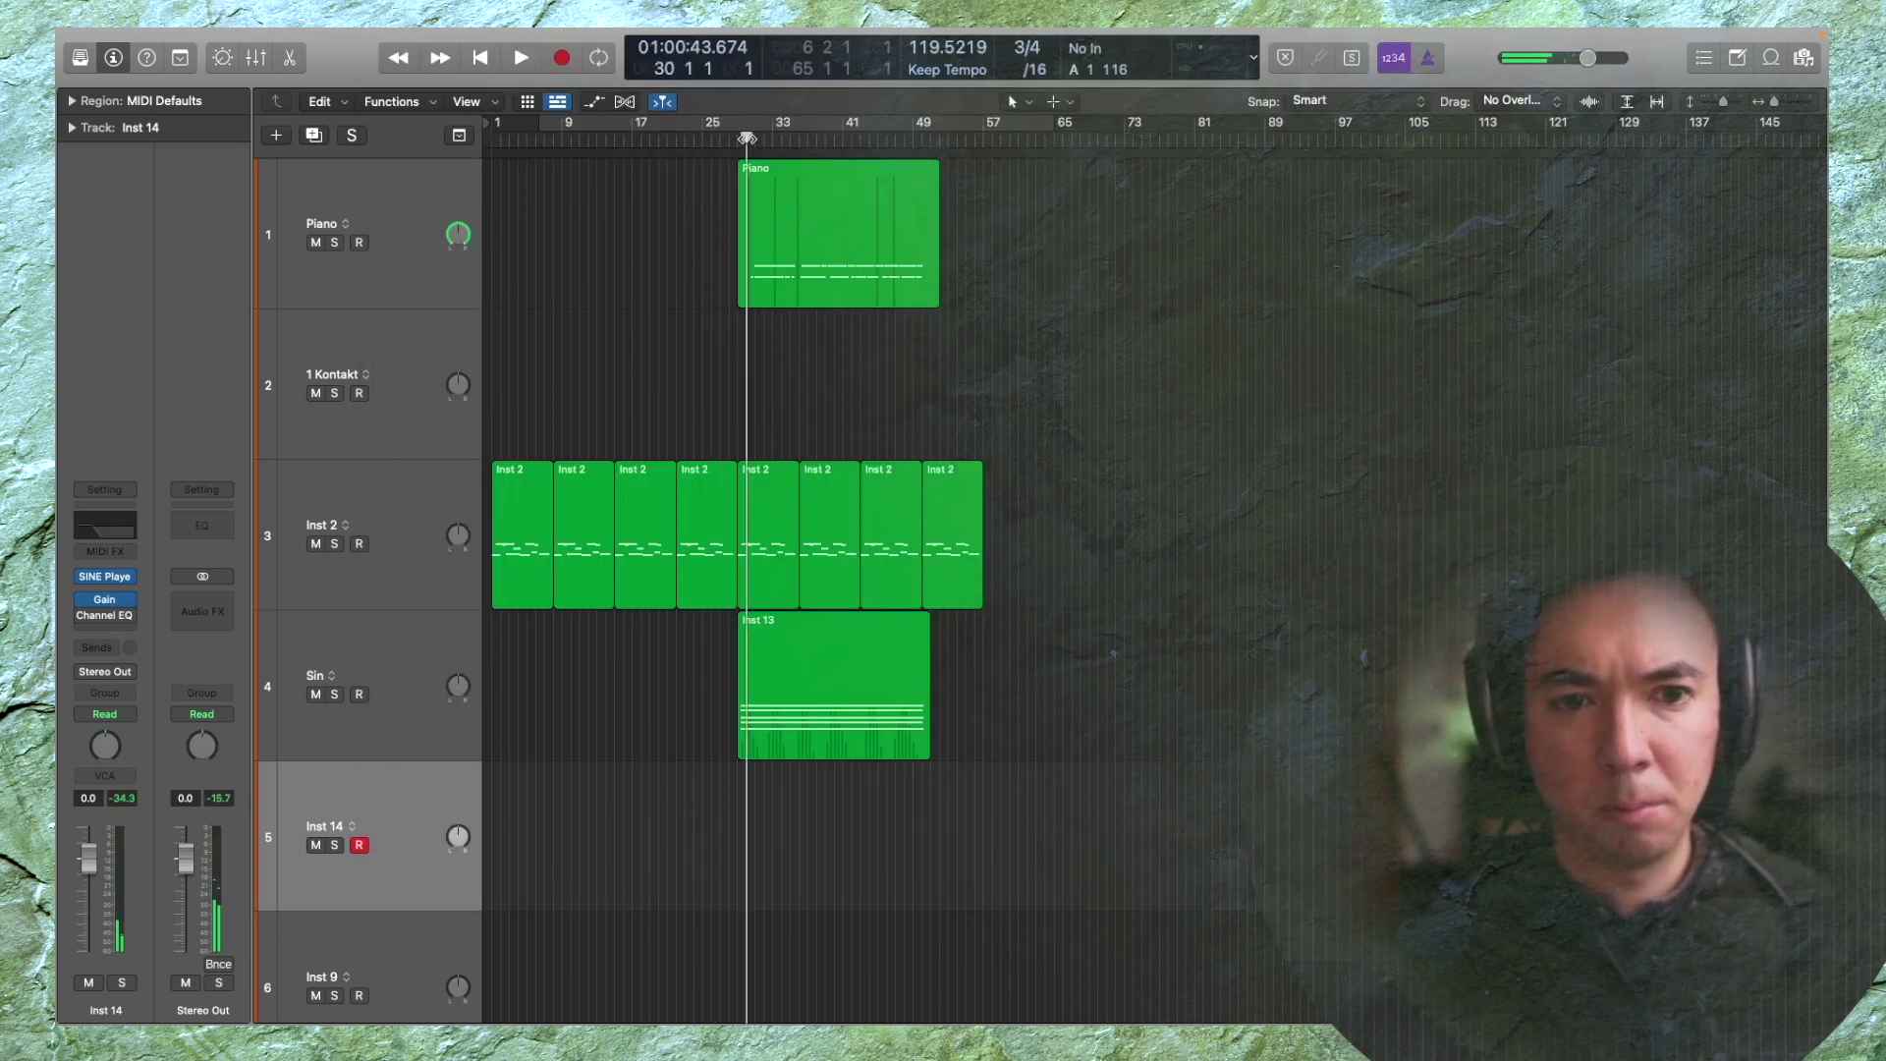
key("space")
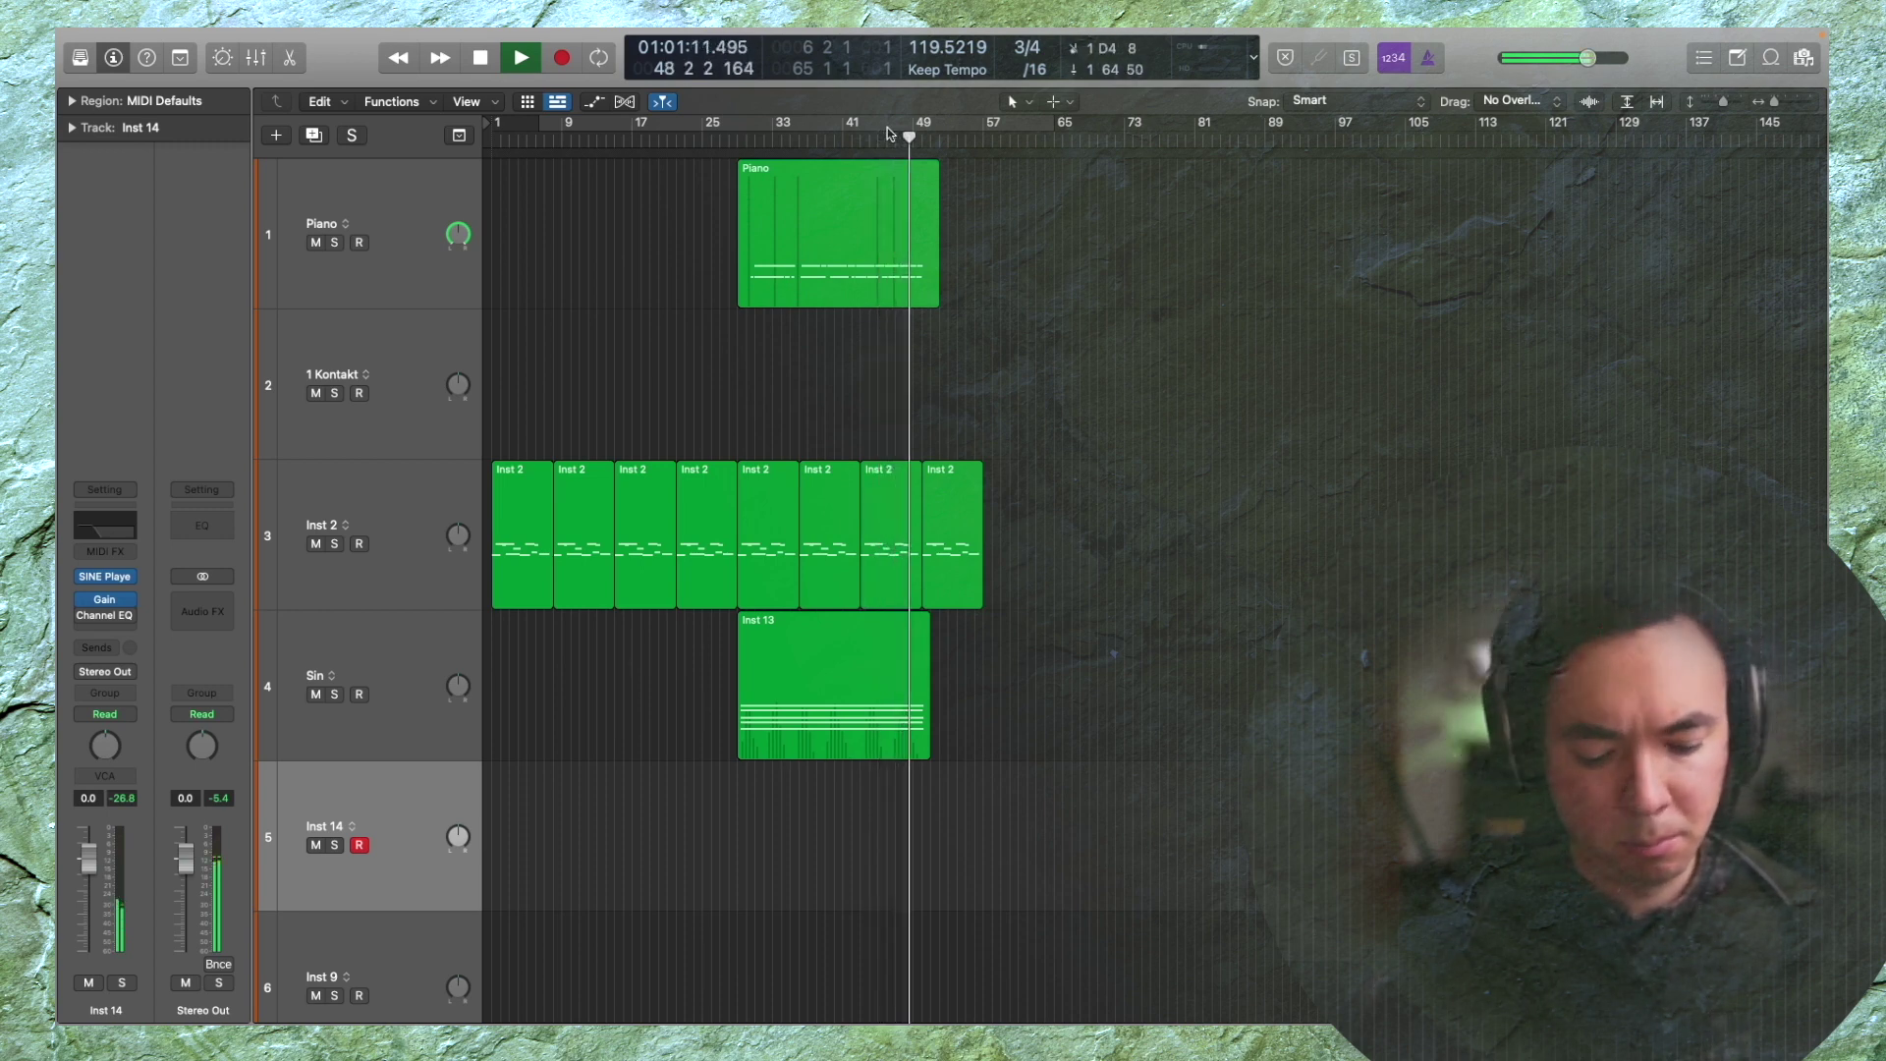
key("shift+r")
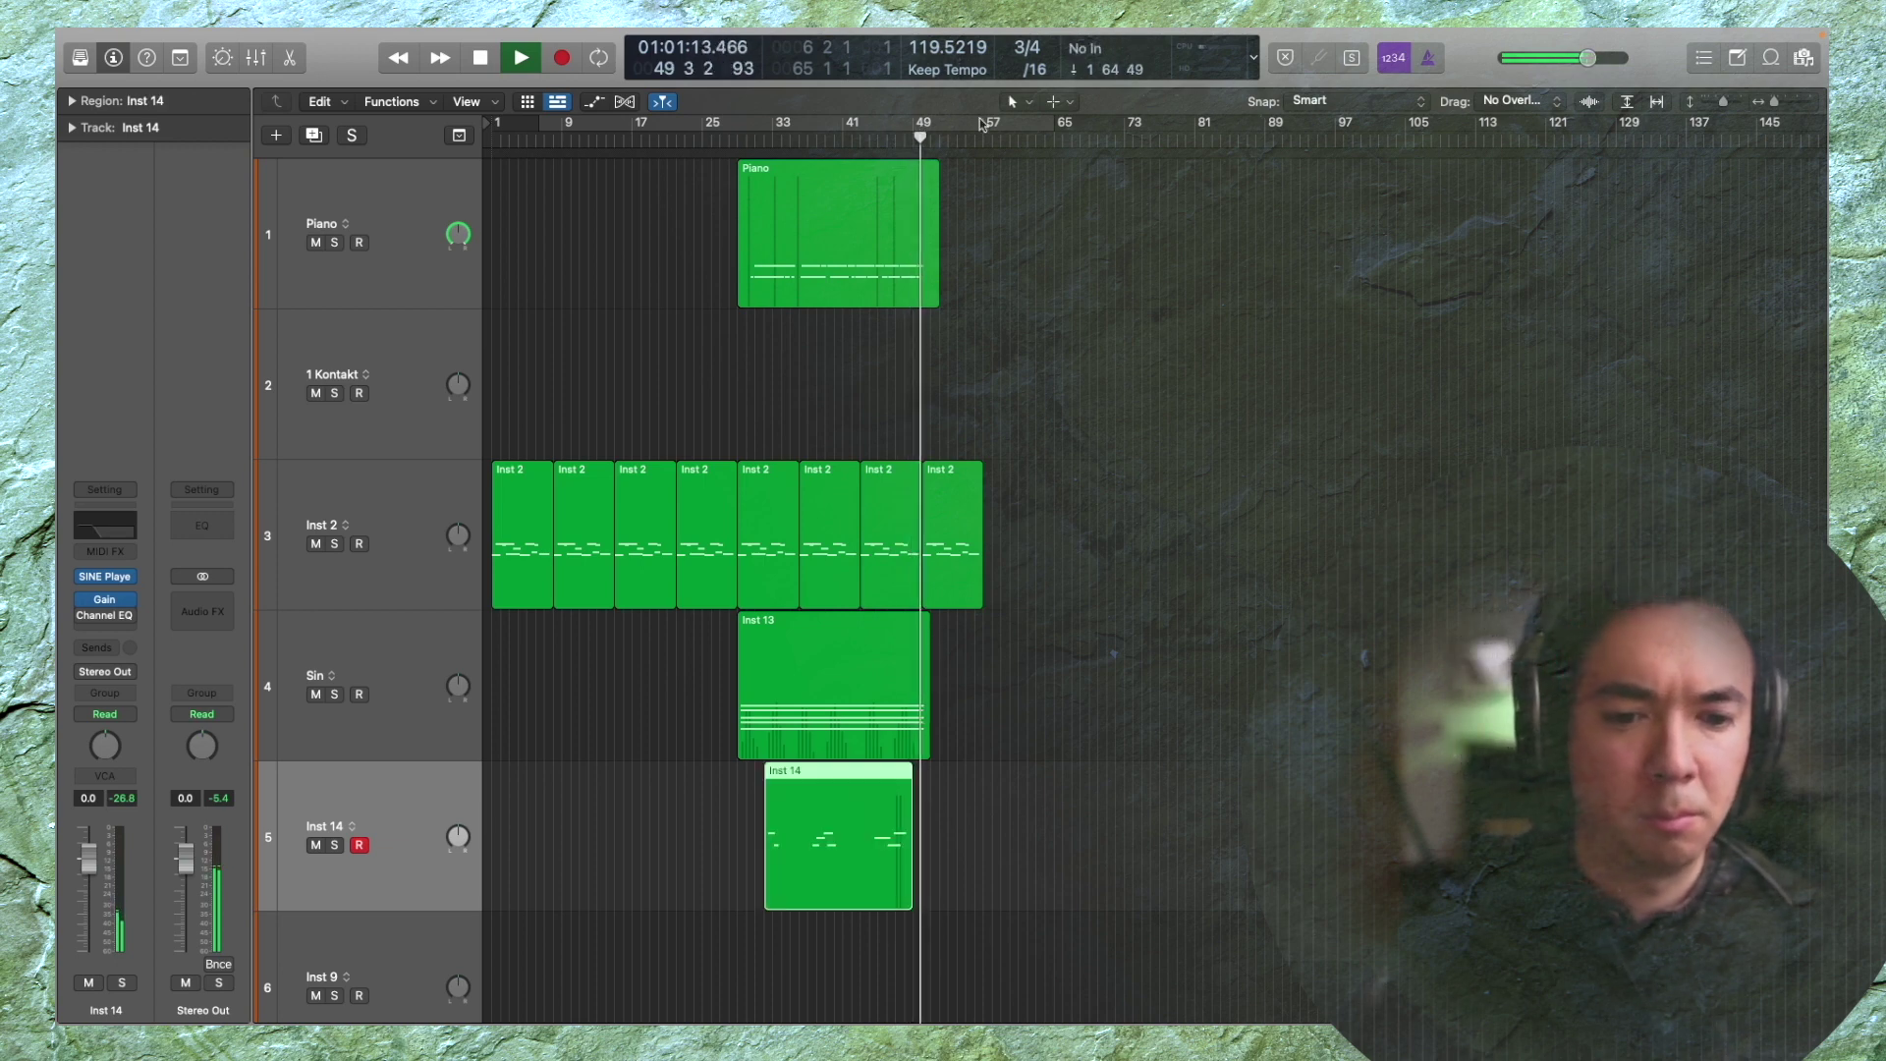
Solo the WW Clarinet Berlin track and add a Channel EQ to its channel
scroll(1112, 433, "down", 2)
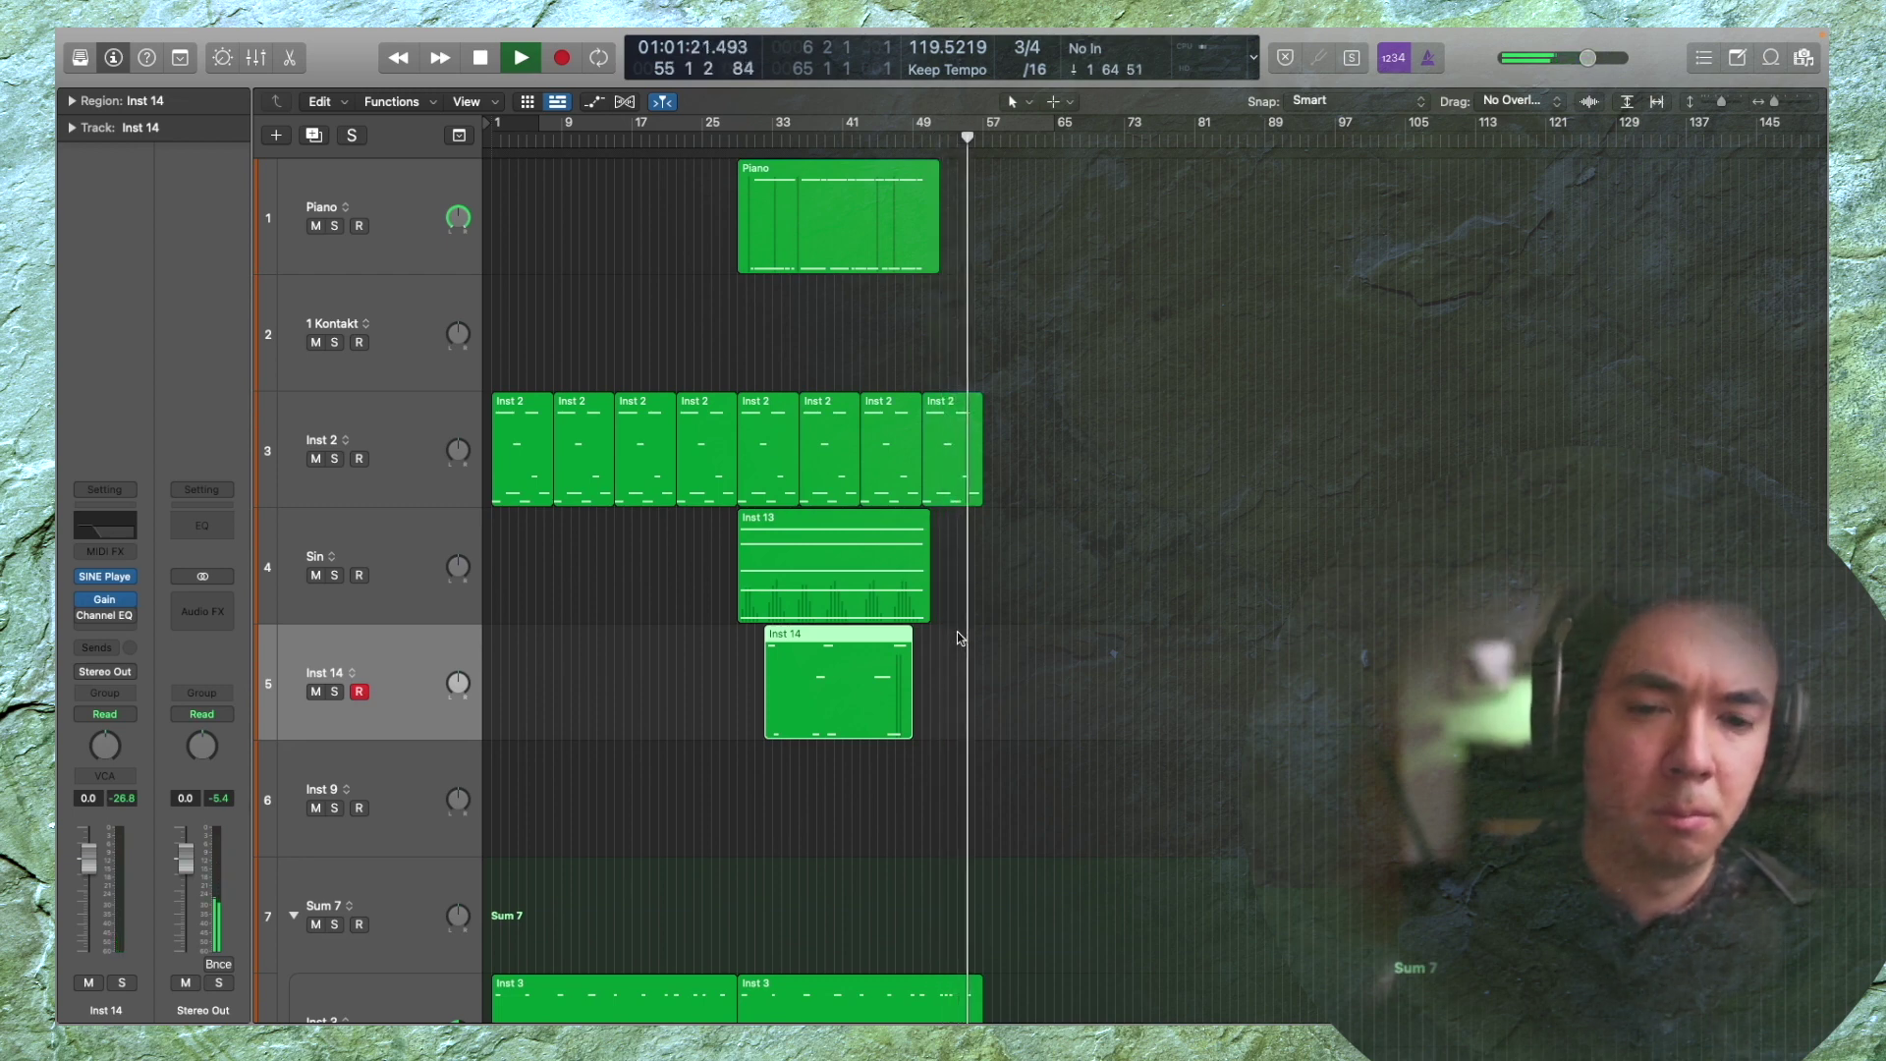
scroll(953, 619, "down", 3)
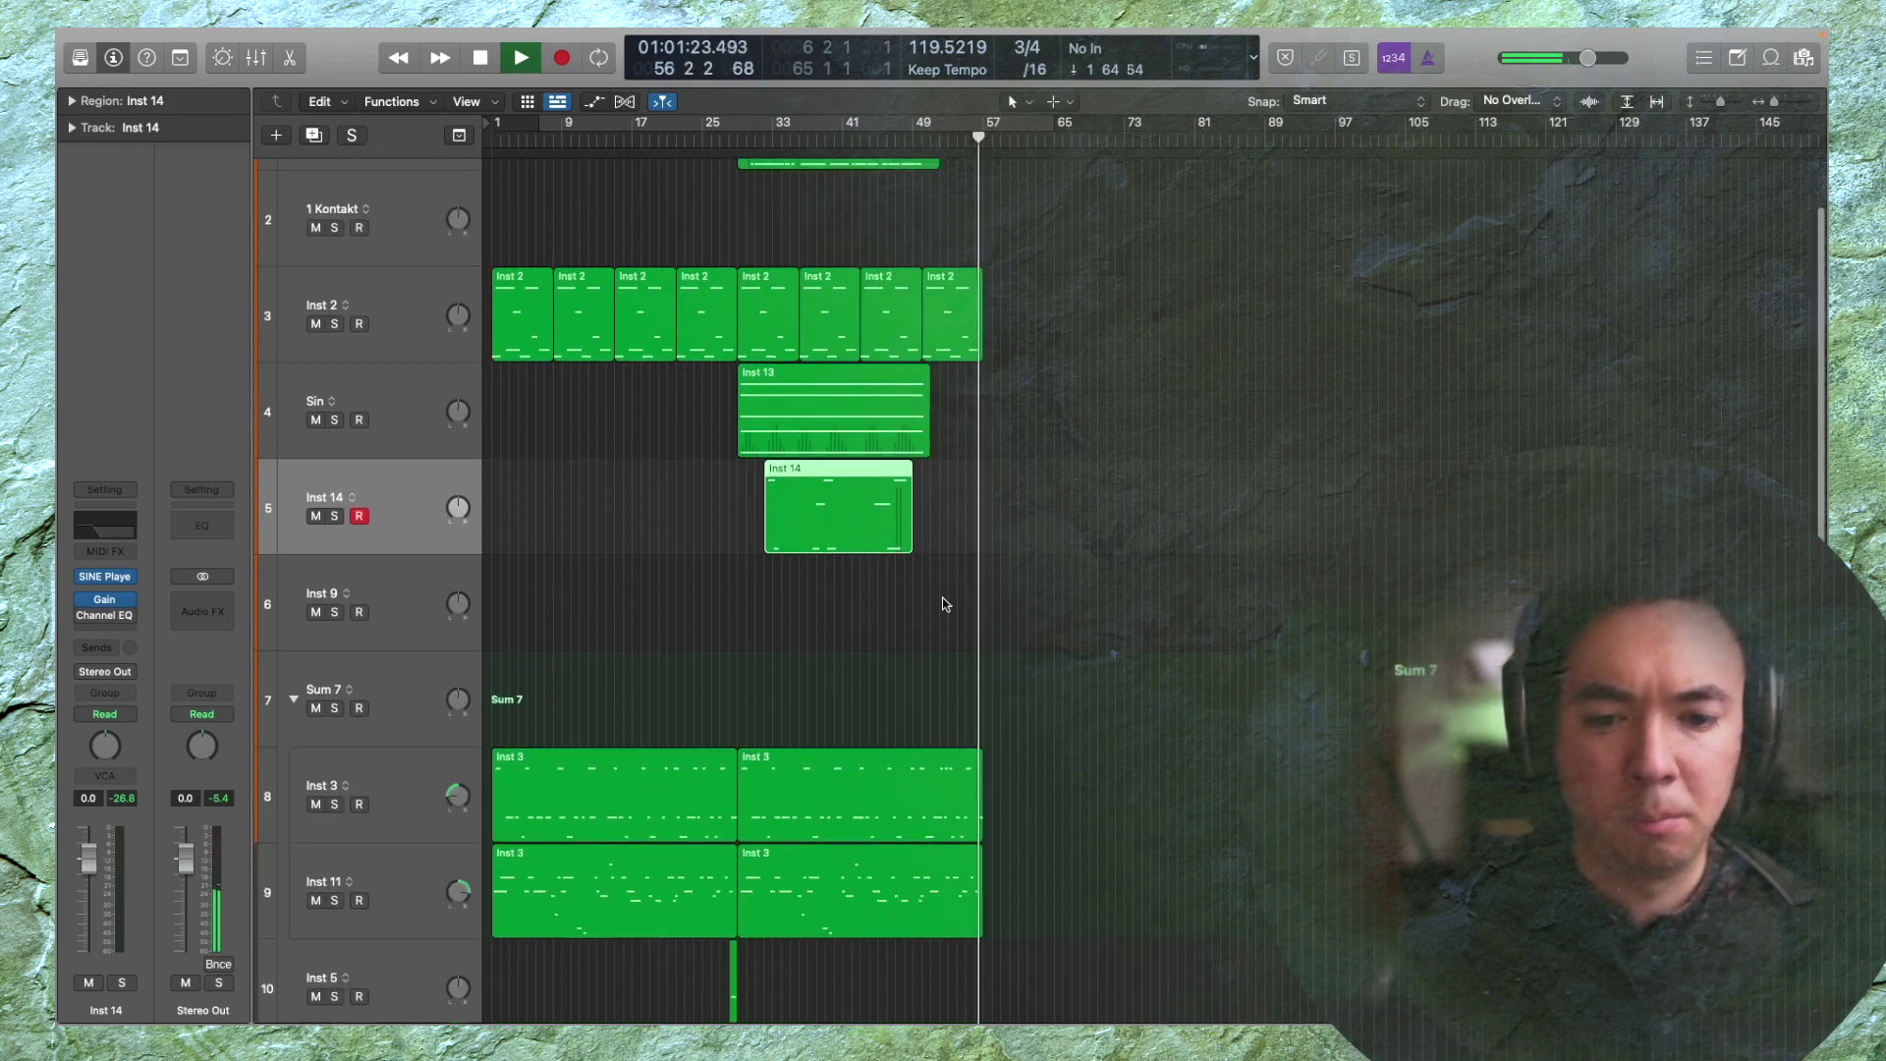
scroll(946, 604, "down", 5)
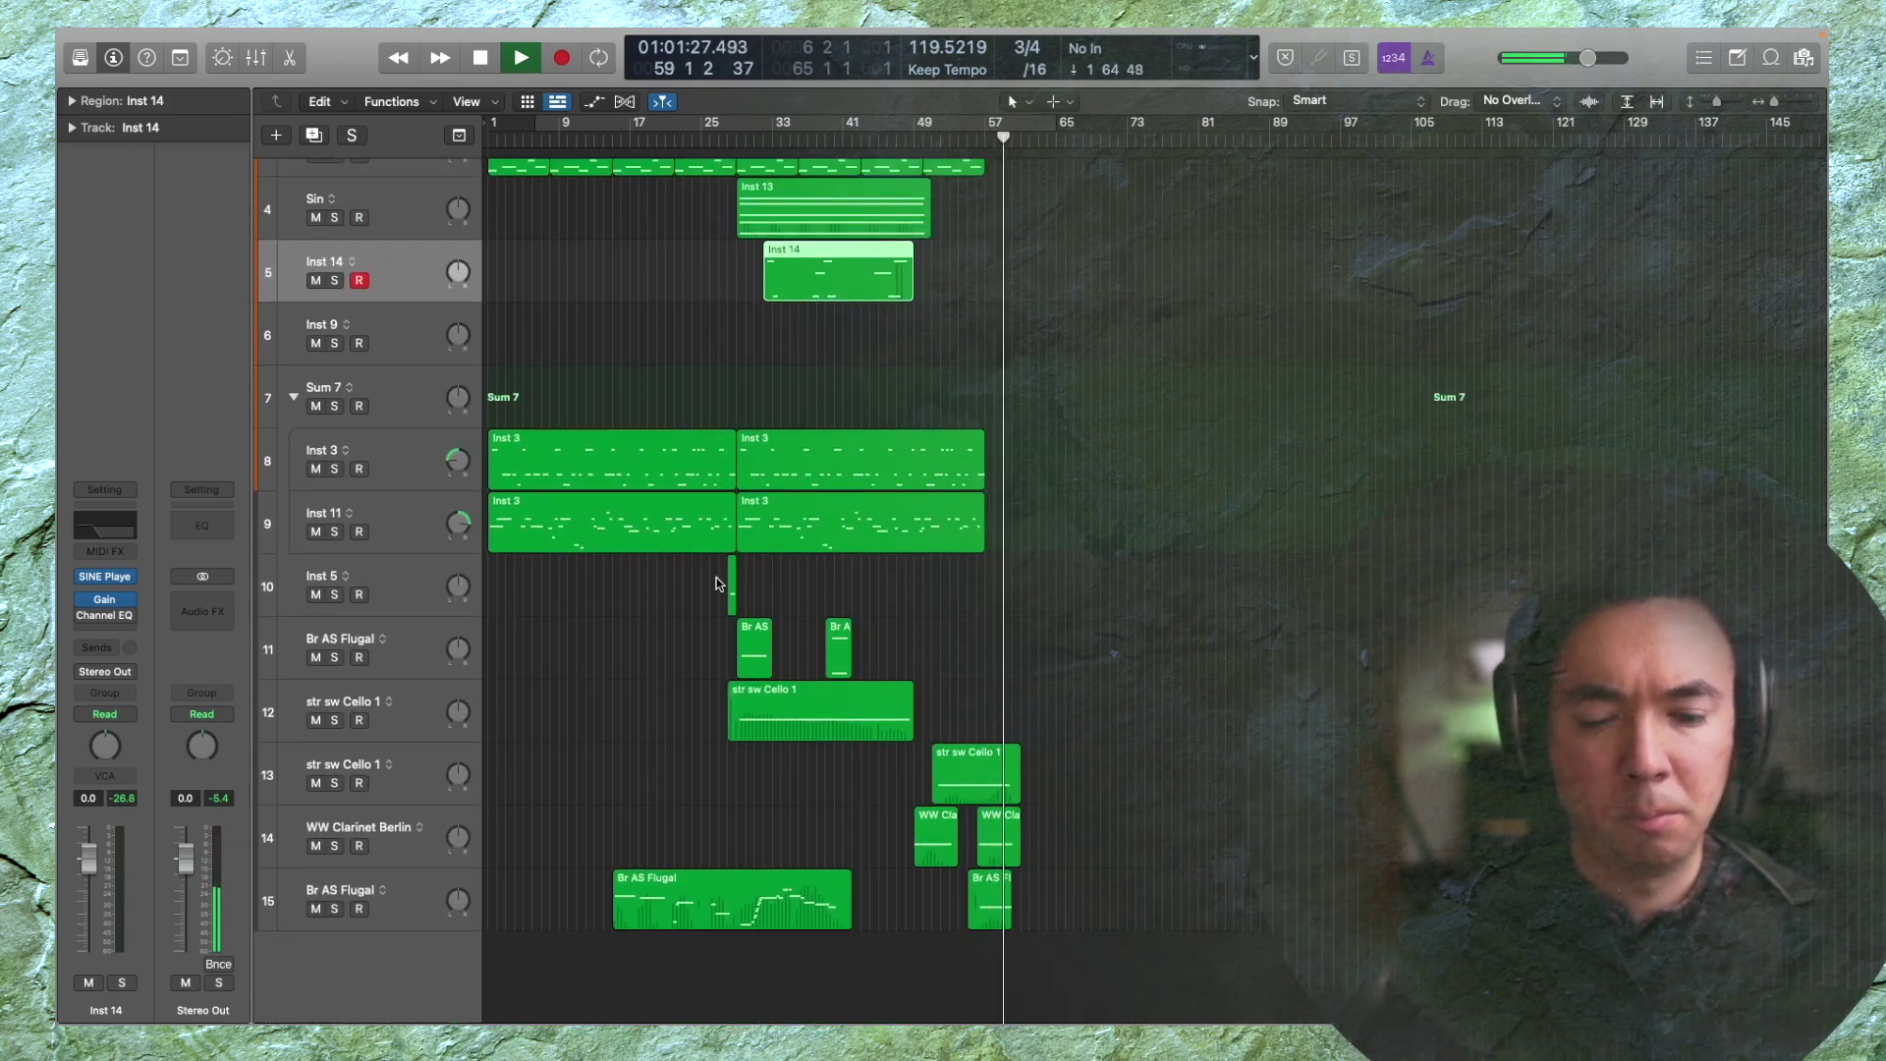
left_click(335, 847)
left_click(110, 601)
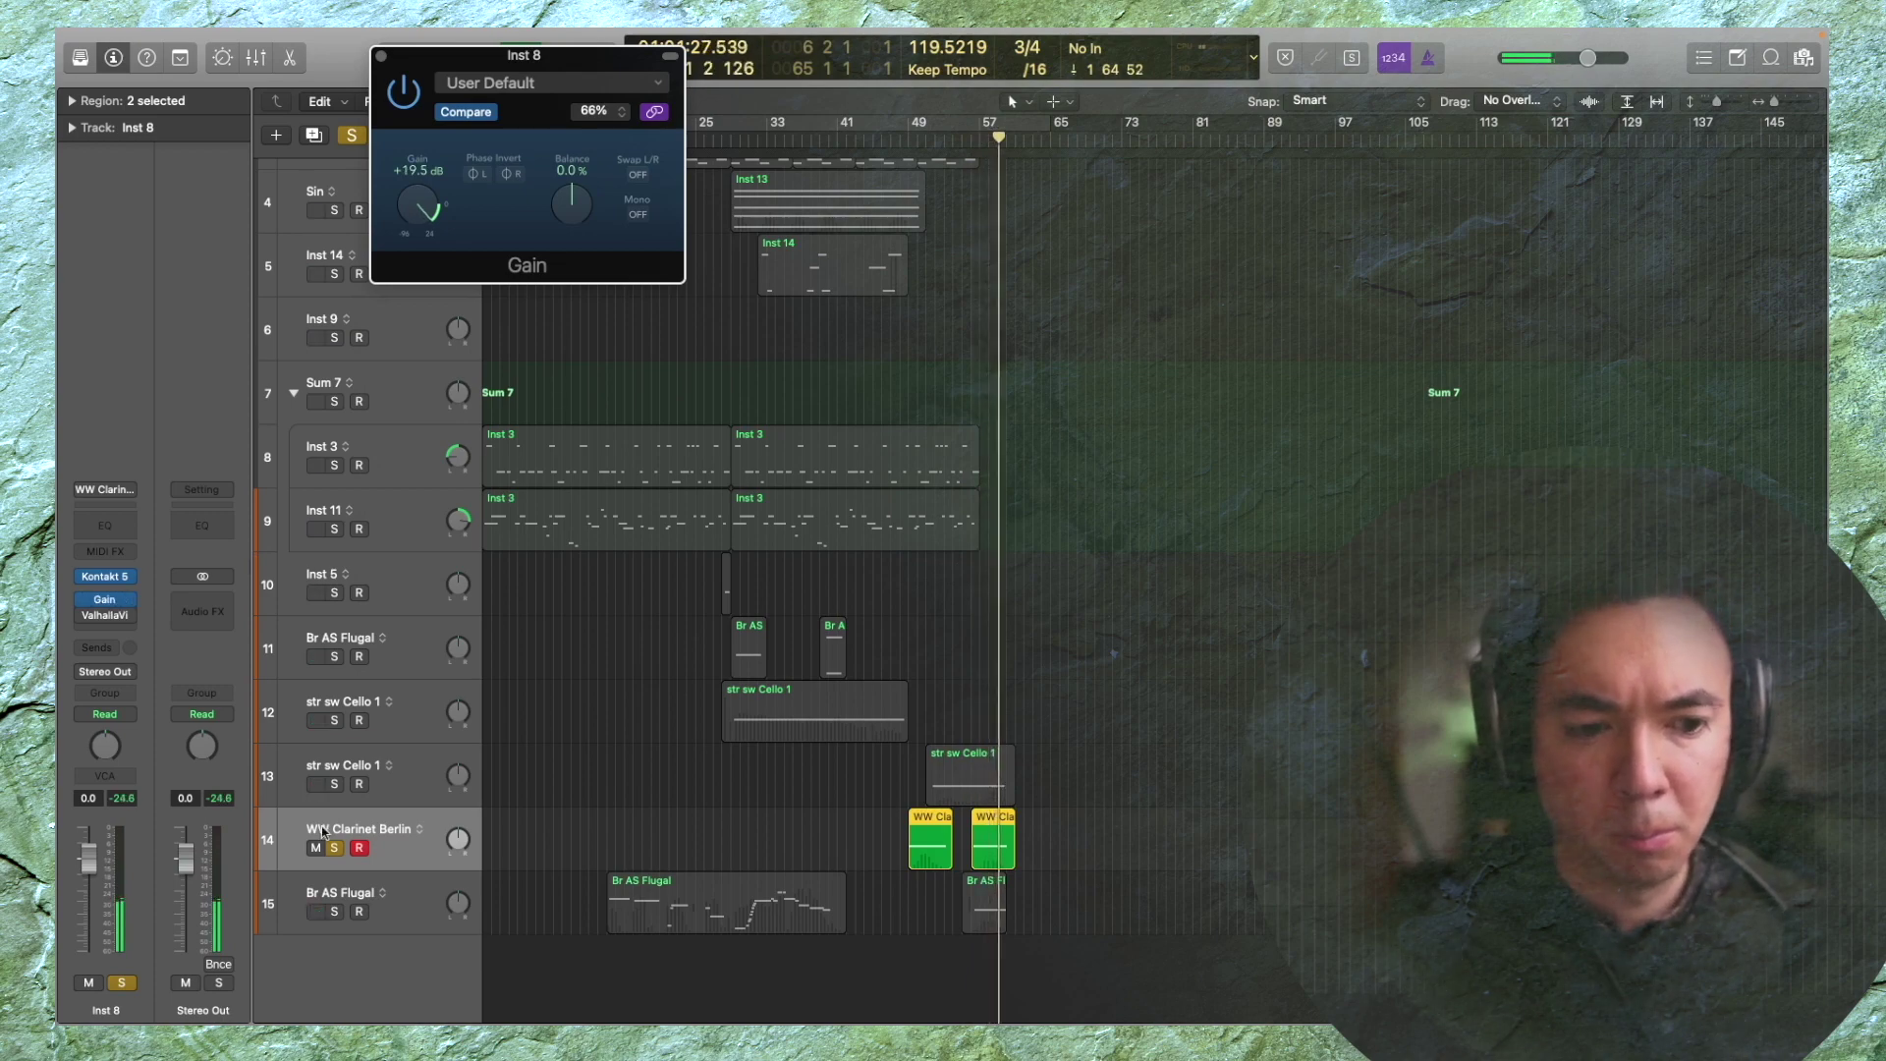
left_click(105, 525)
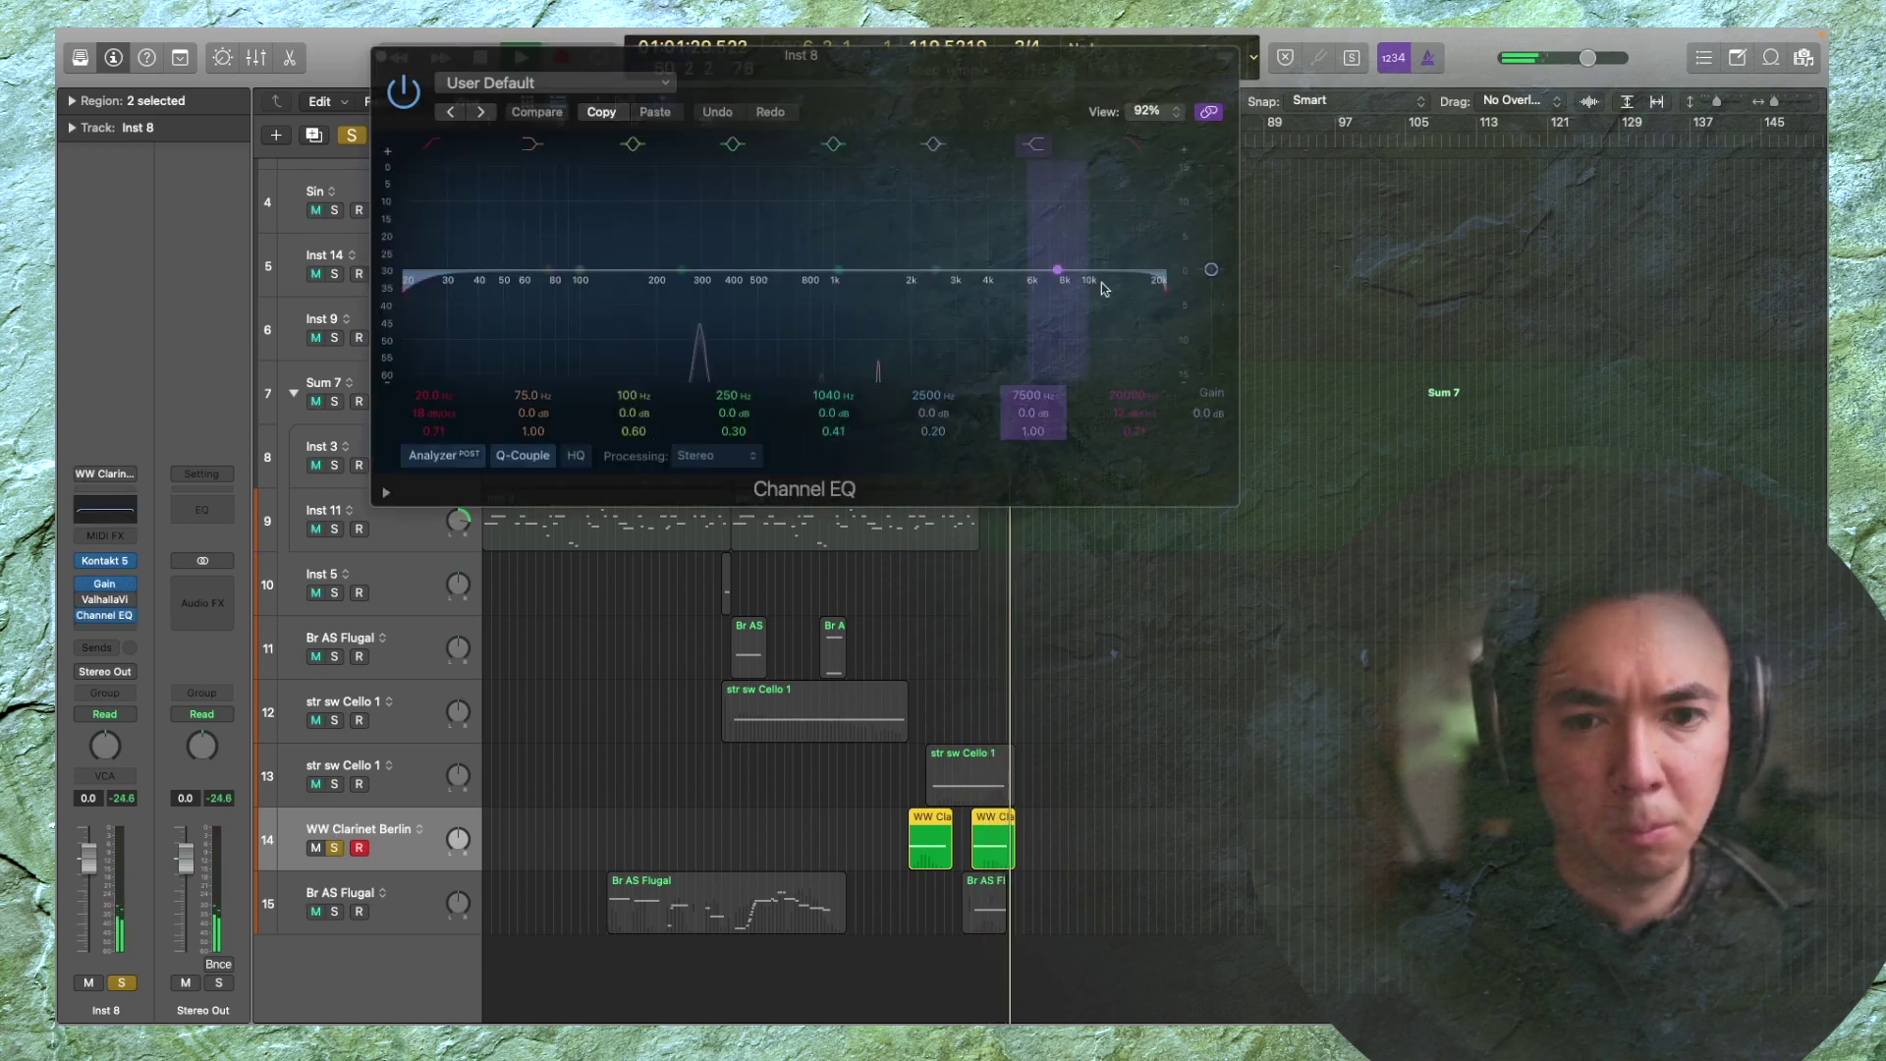
Shape the clarinet's EQ with a high shelf cut of -10.3 dB at 4260 Hz and a +5.8 dB boost at 248 Hz
left_click_drag(1071, 275, 1027, 378)
left_click_drag(685, 269, 694, 204)
left_click_drag(992, 306, 986, 302)
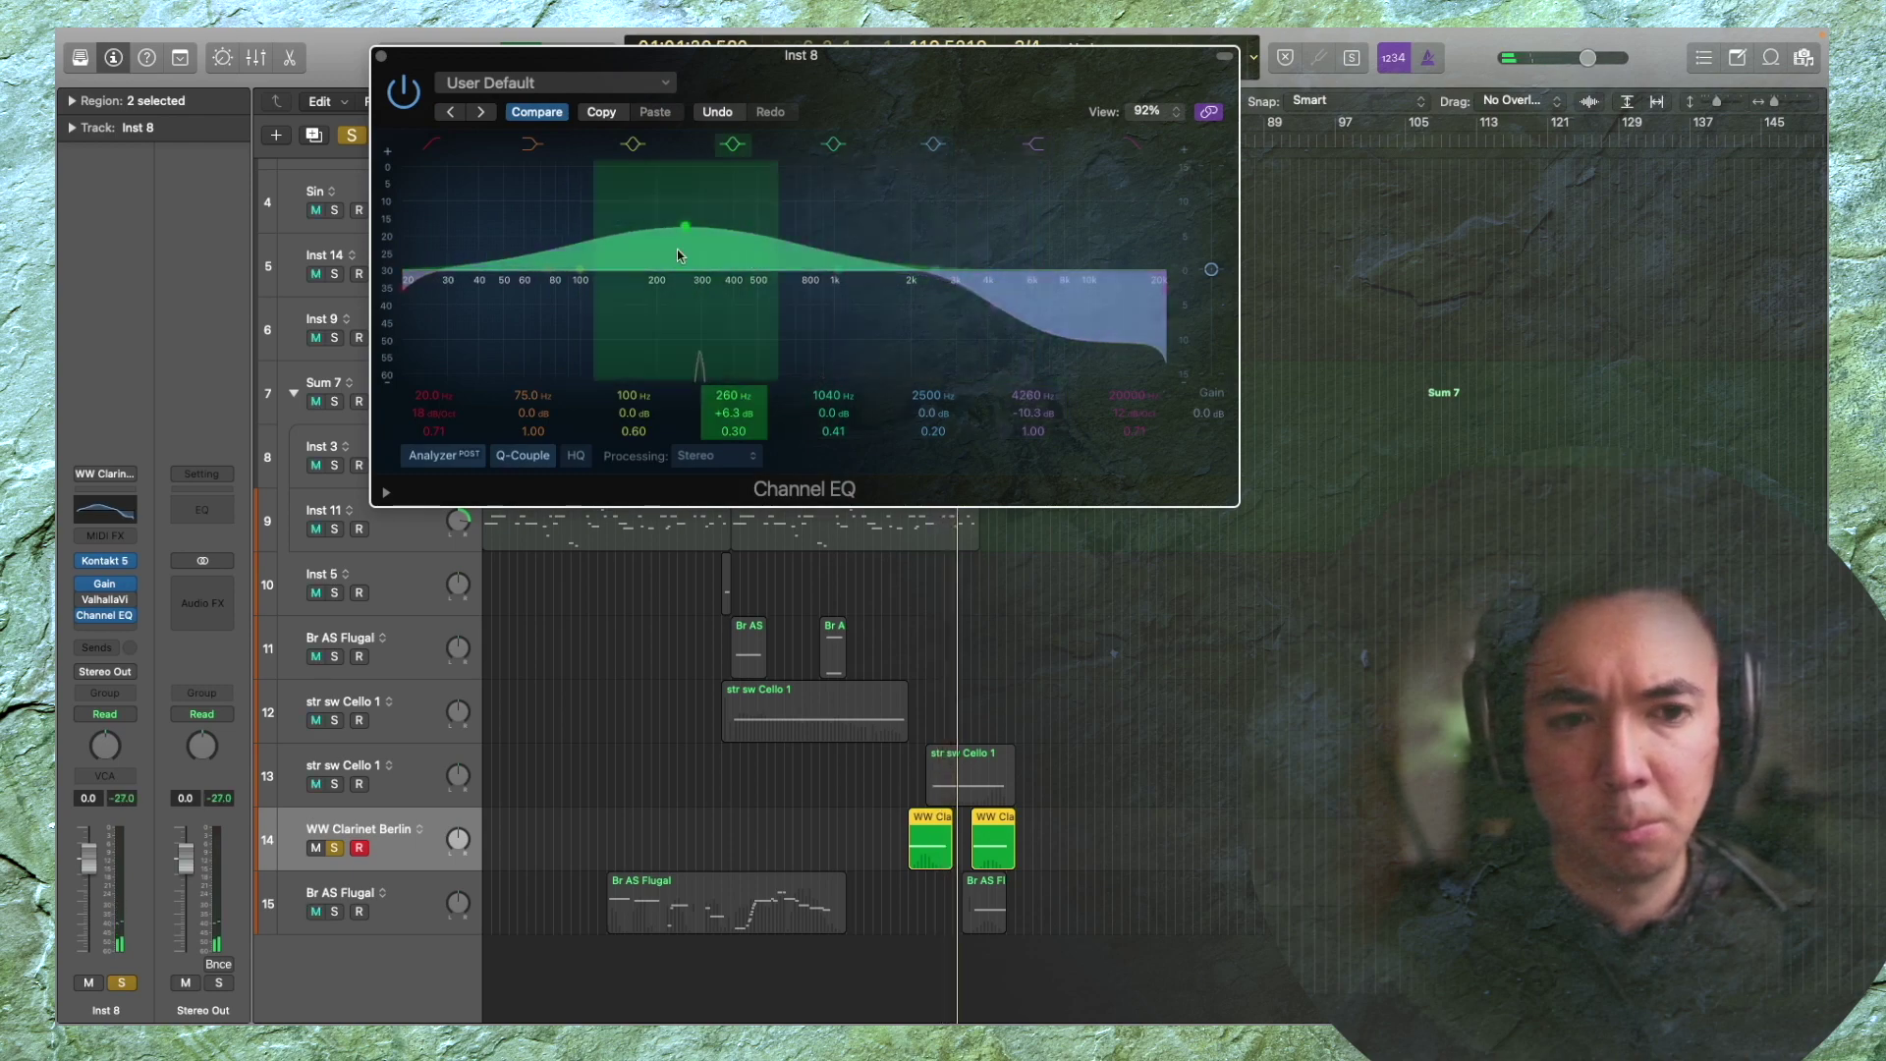
left_click_drag(704, 242, 697, 239)
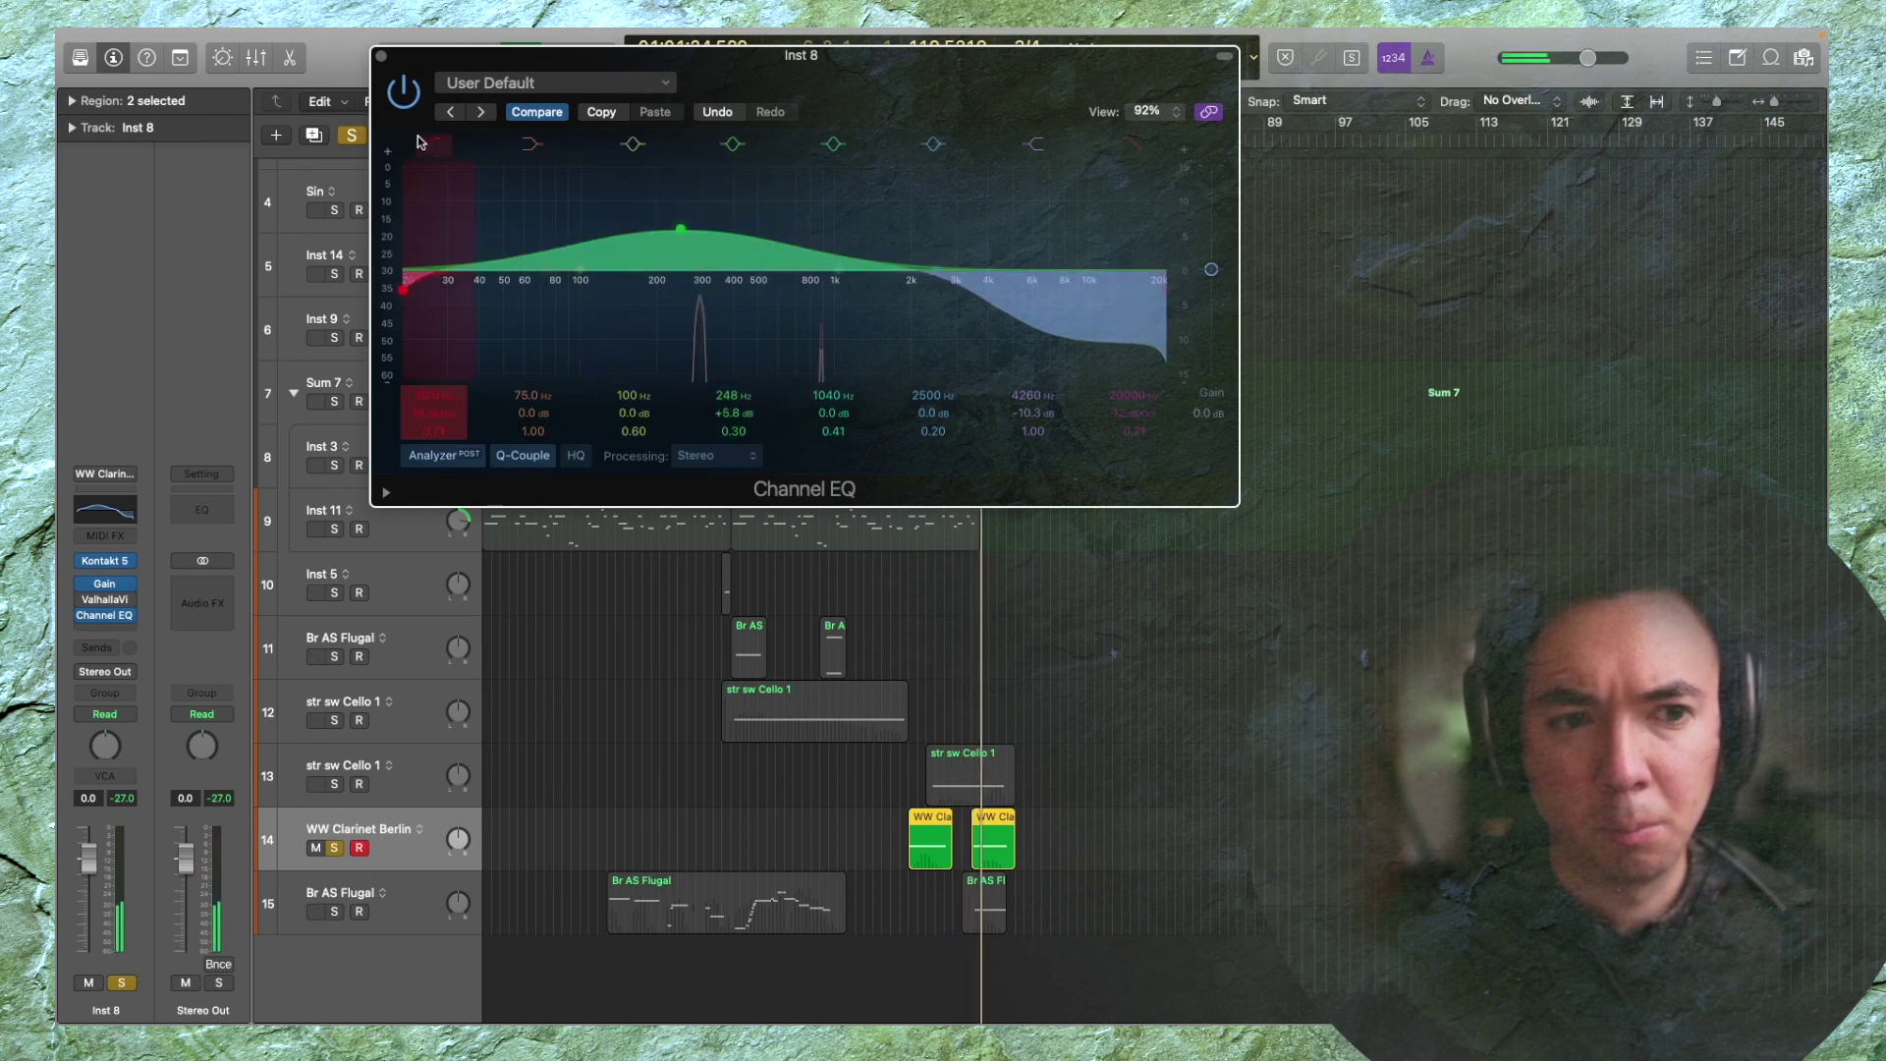
Add sends from the clarinet to Bus 2 (small verb) and Bus 1 (big verb), and close its Channel EQ
left_click(95, 630)
mouse_move(91, 673)
left_click(324, 350)
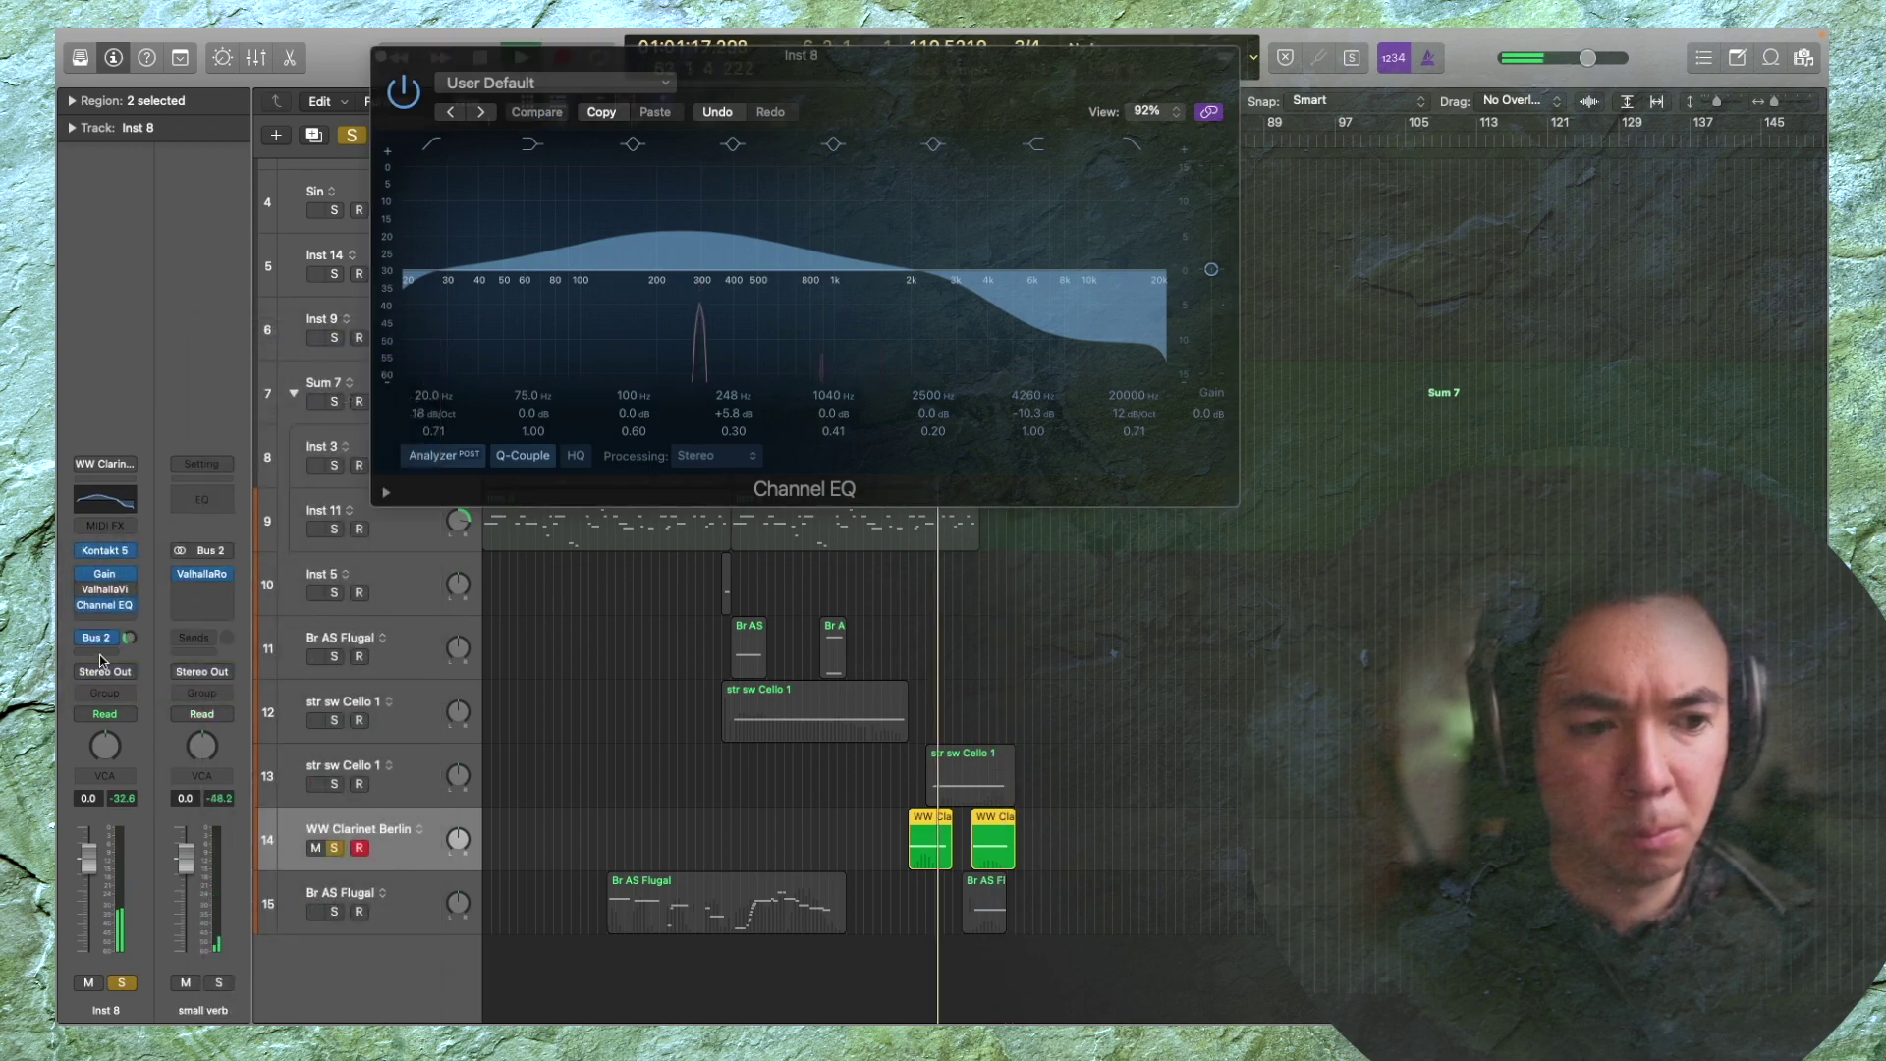
left_click(100, 650)
mouse_move(138, 678)
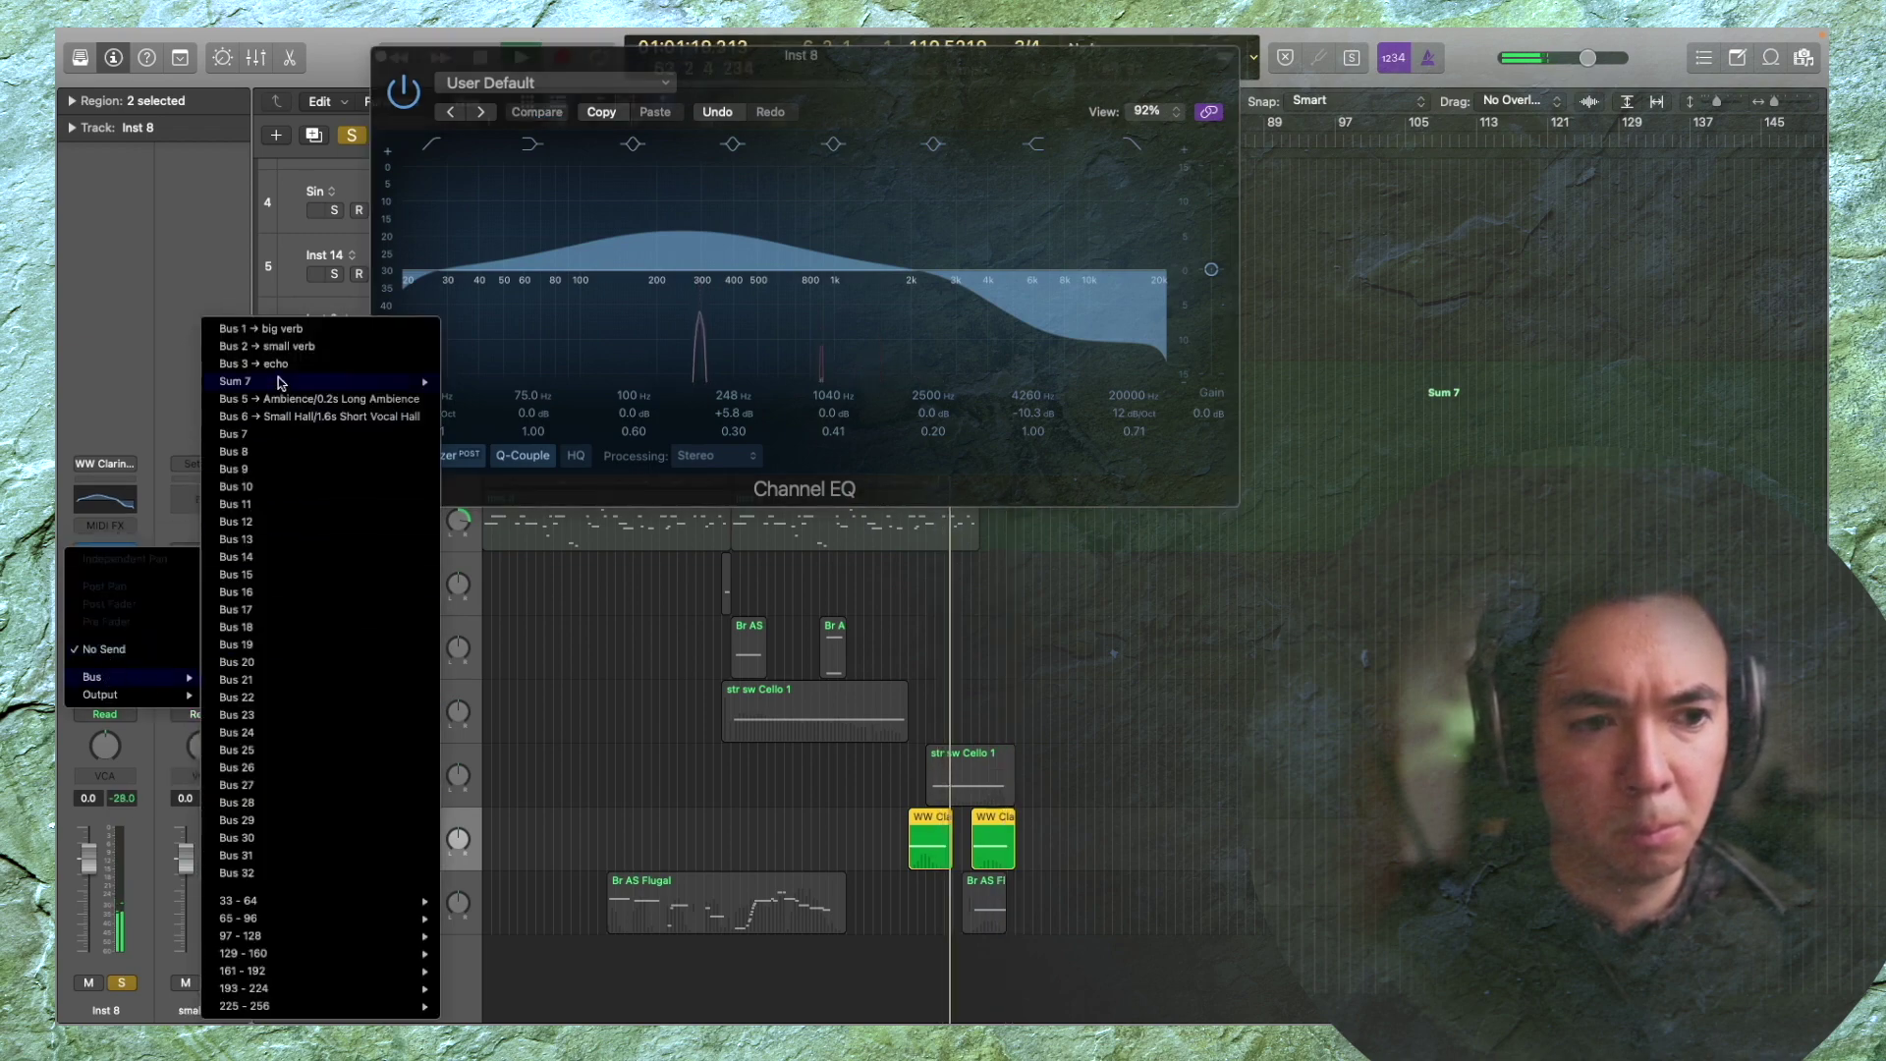
left_click(268, 334)
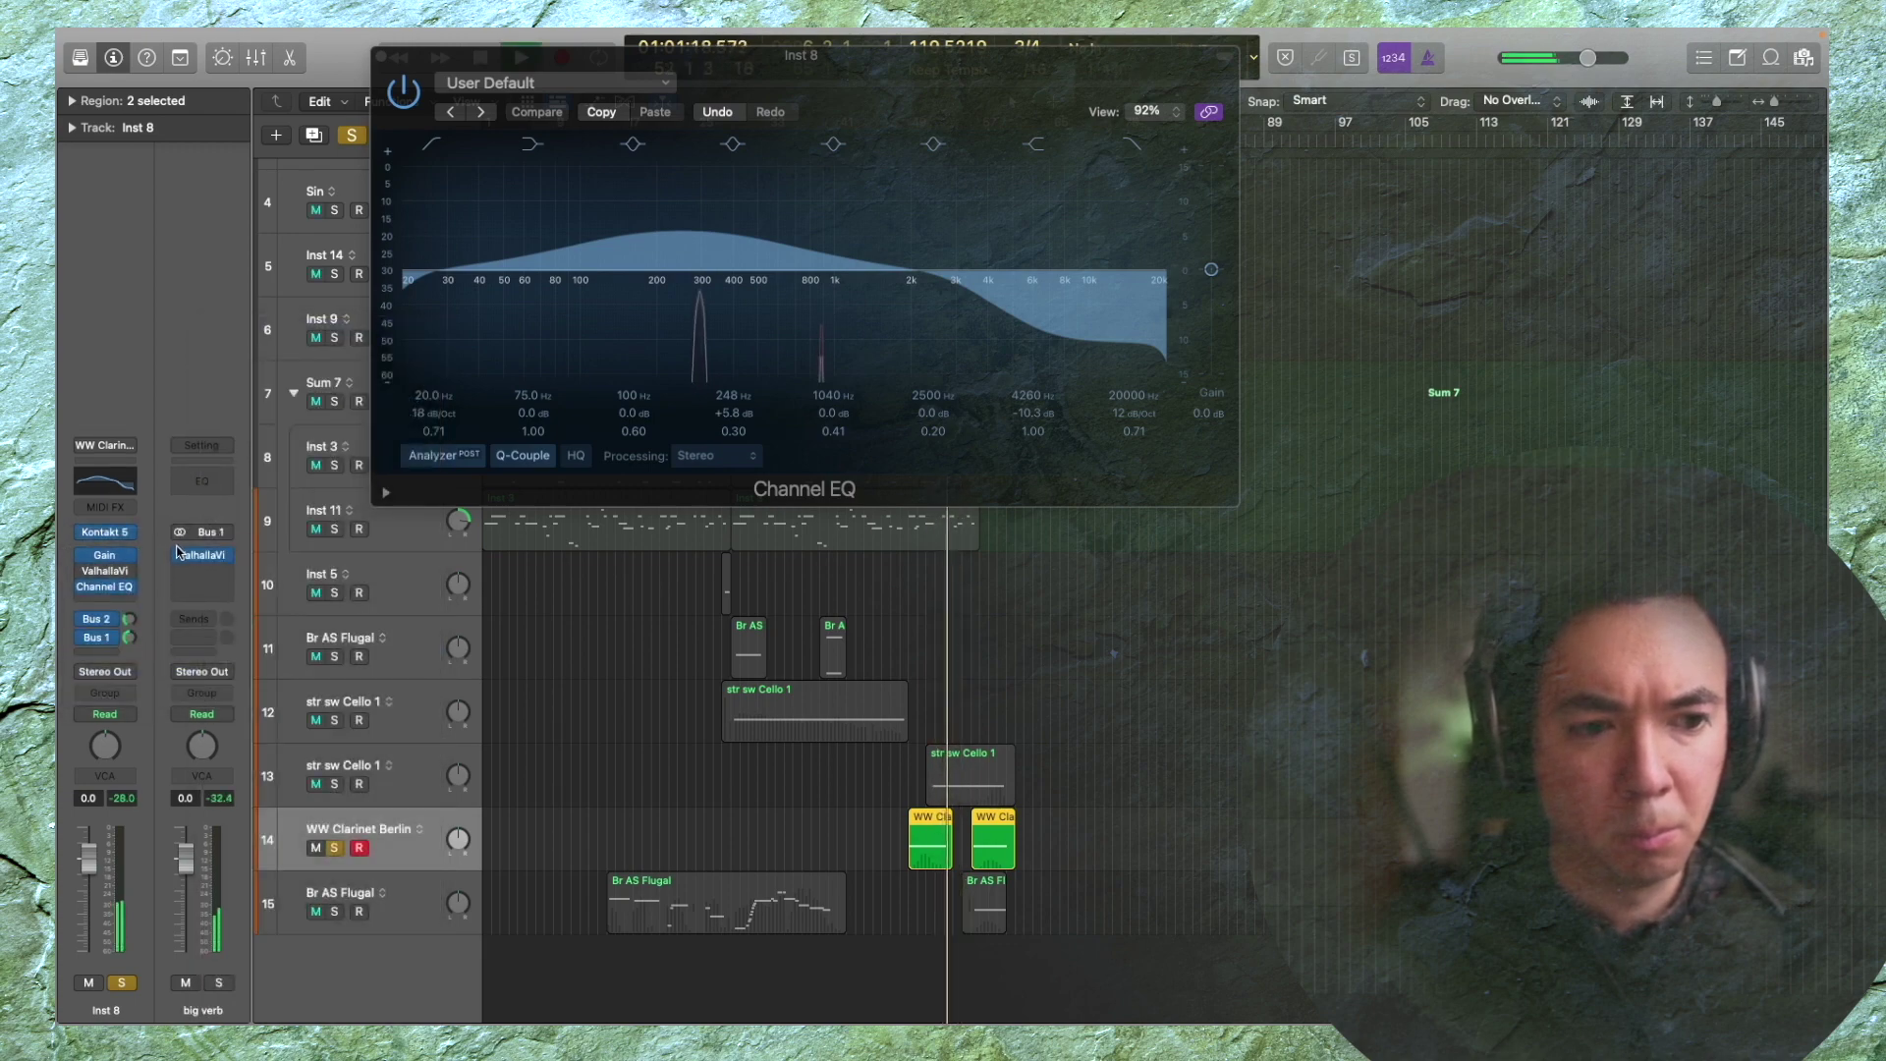
left_click(102, 619)
left_click(143, 602)
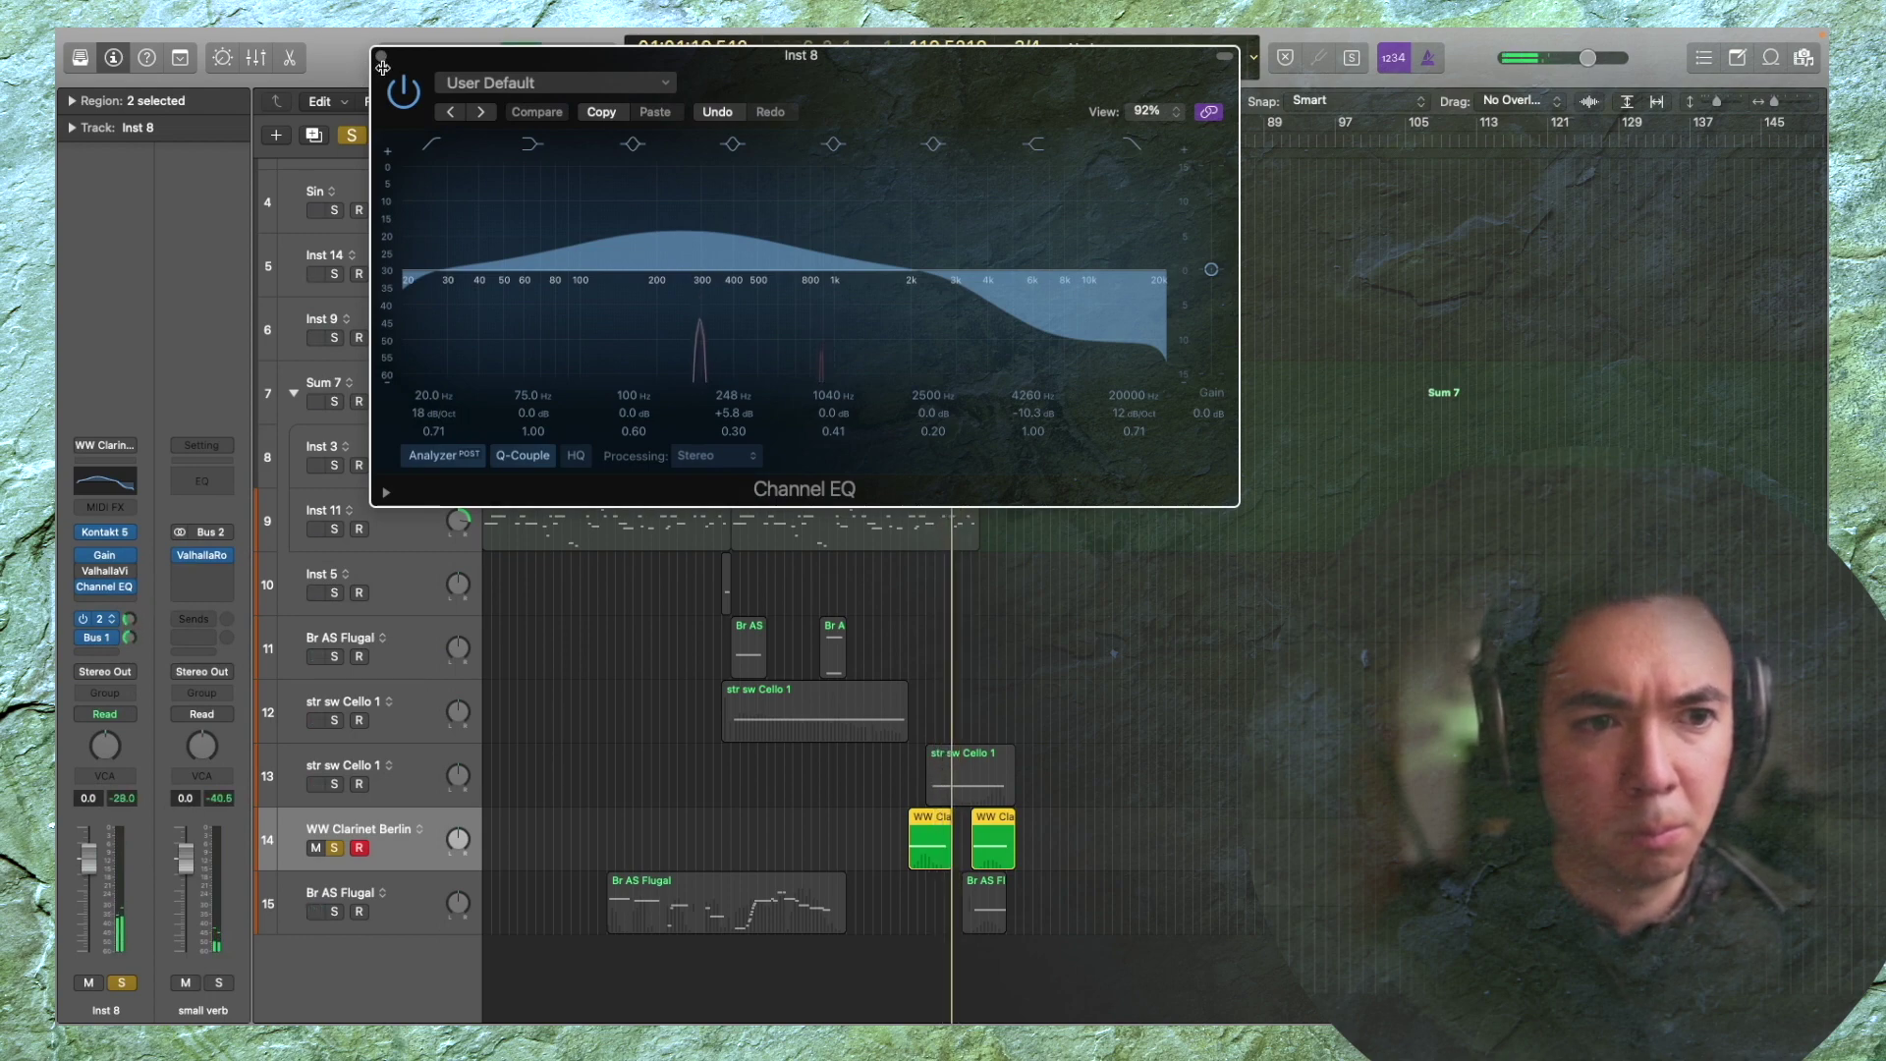
Unsolo the clarinet, switch its pan mode to Stereo Pan, and set the pan to -13
left_click(352, 136)
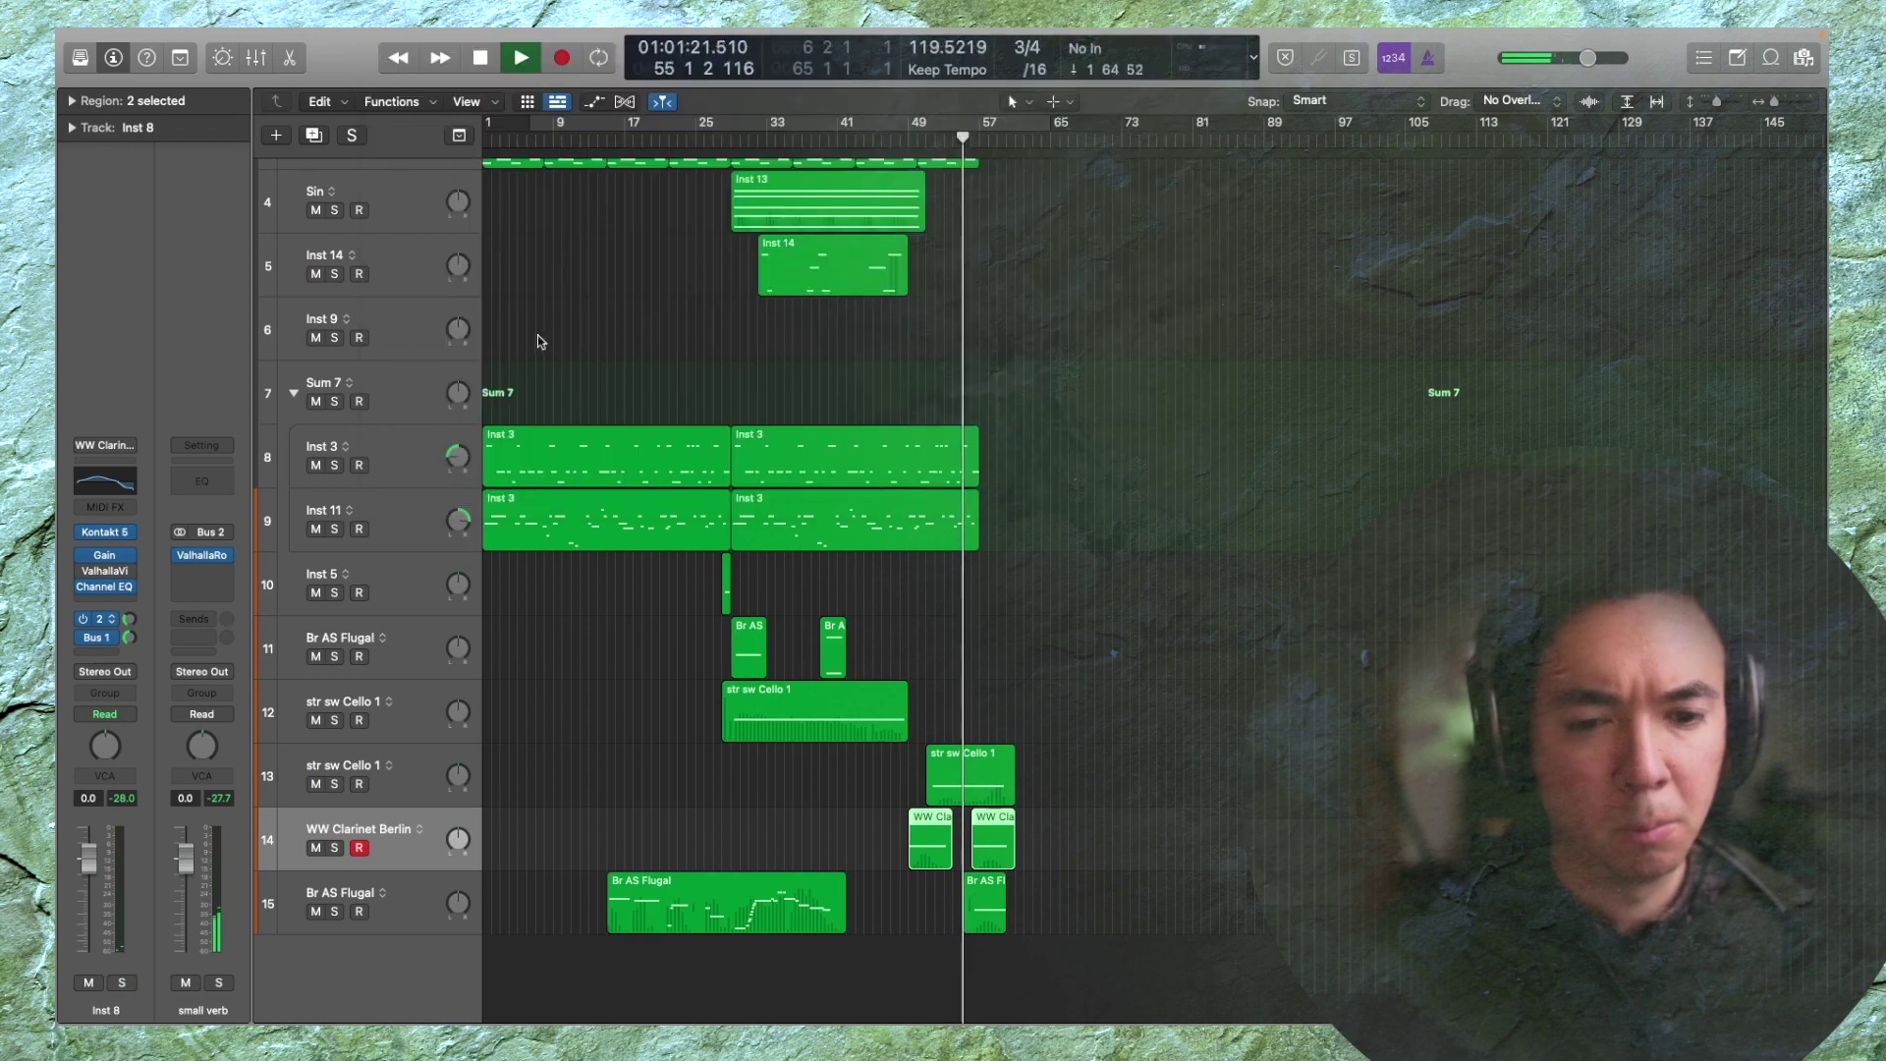
left_click_drag(457, 840, 457, 852)
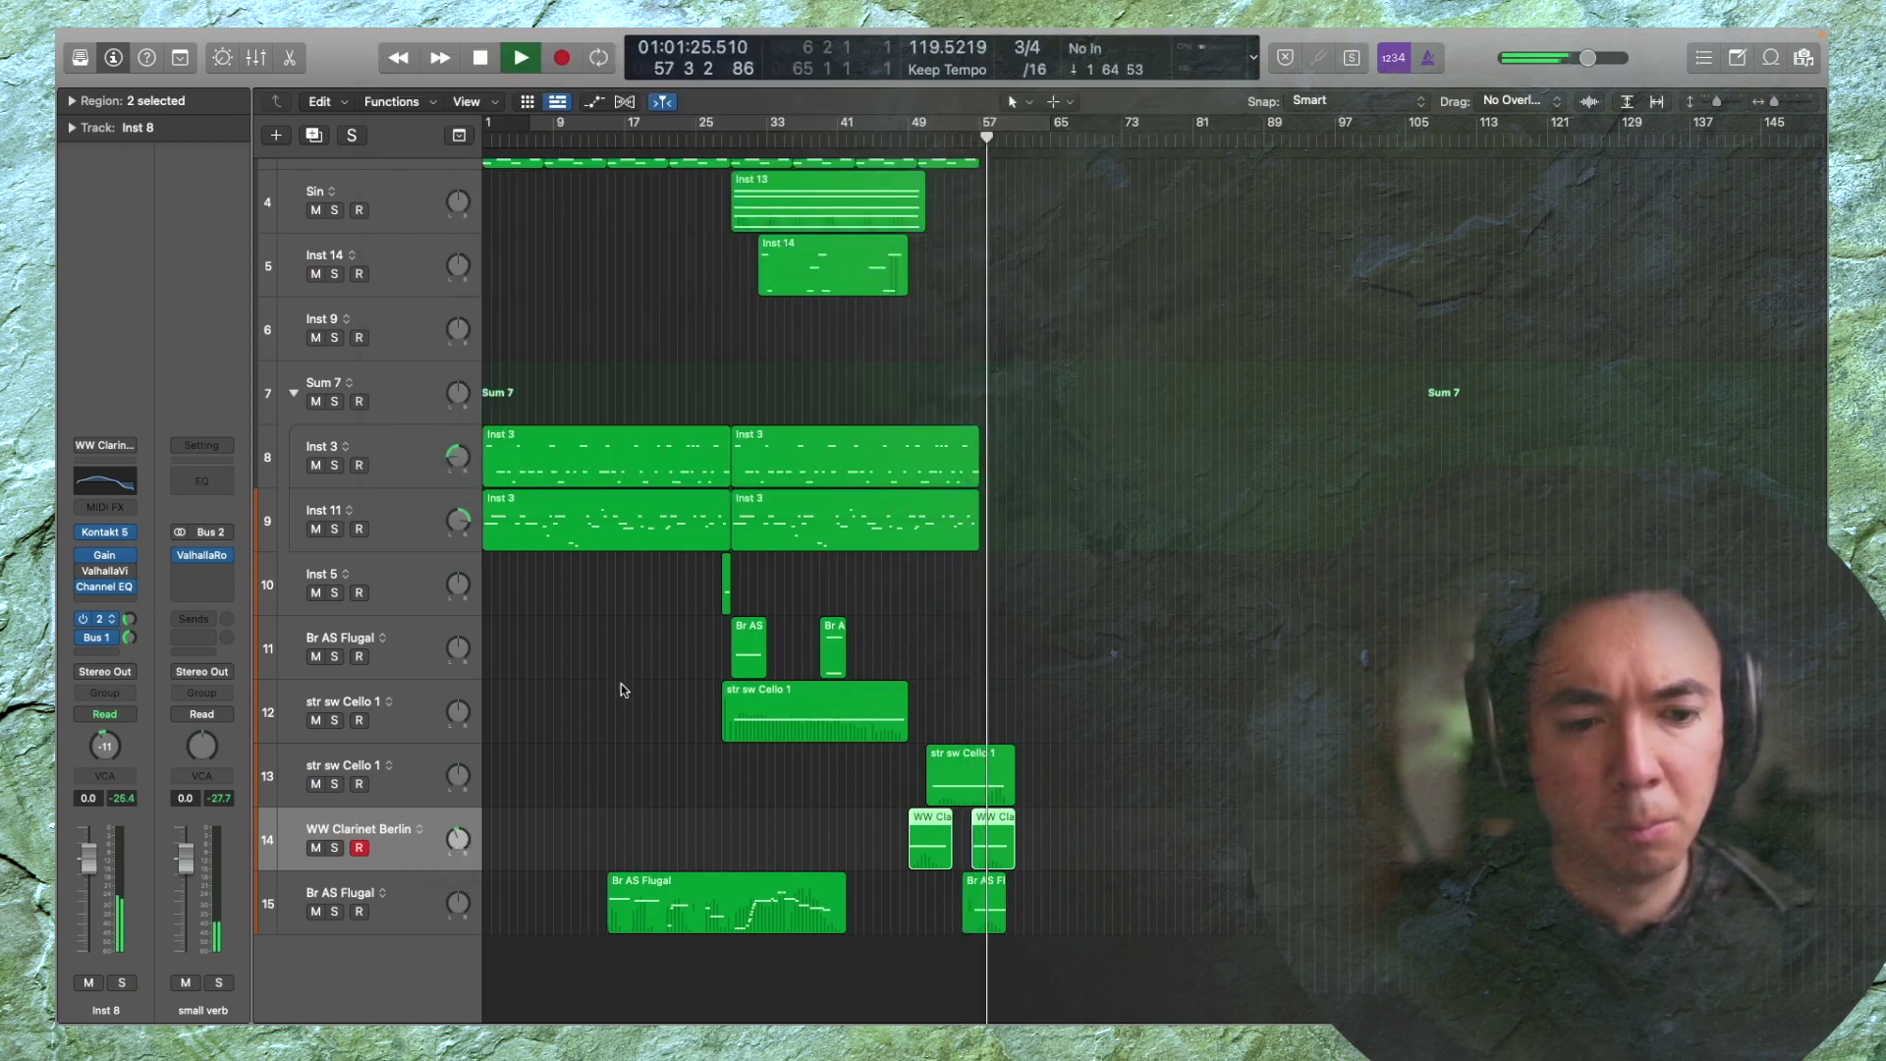
right_click(459, 841)
left_click(436, 824)
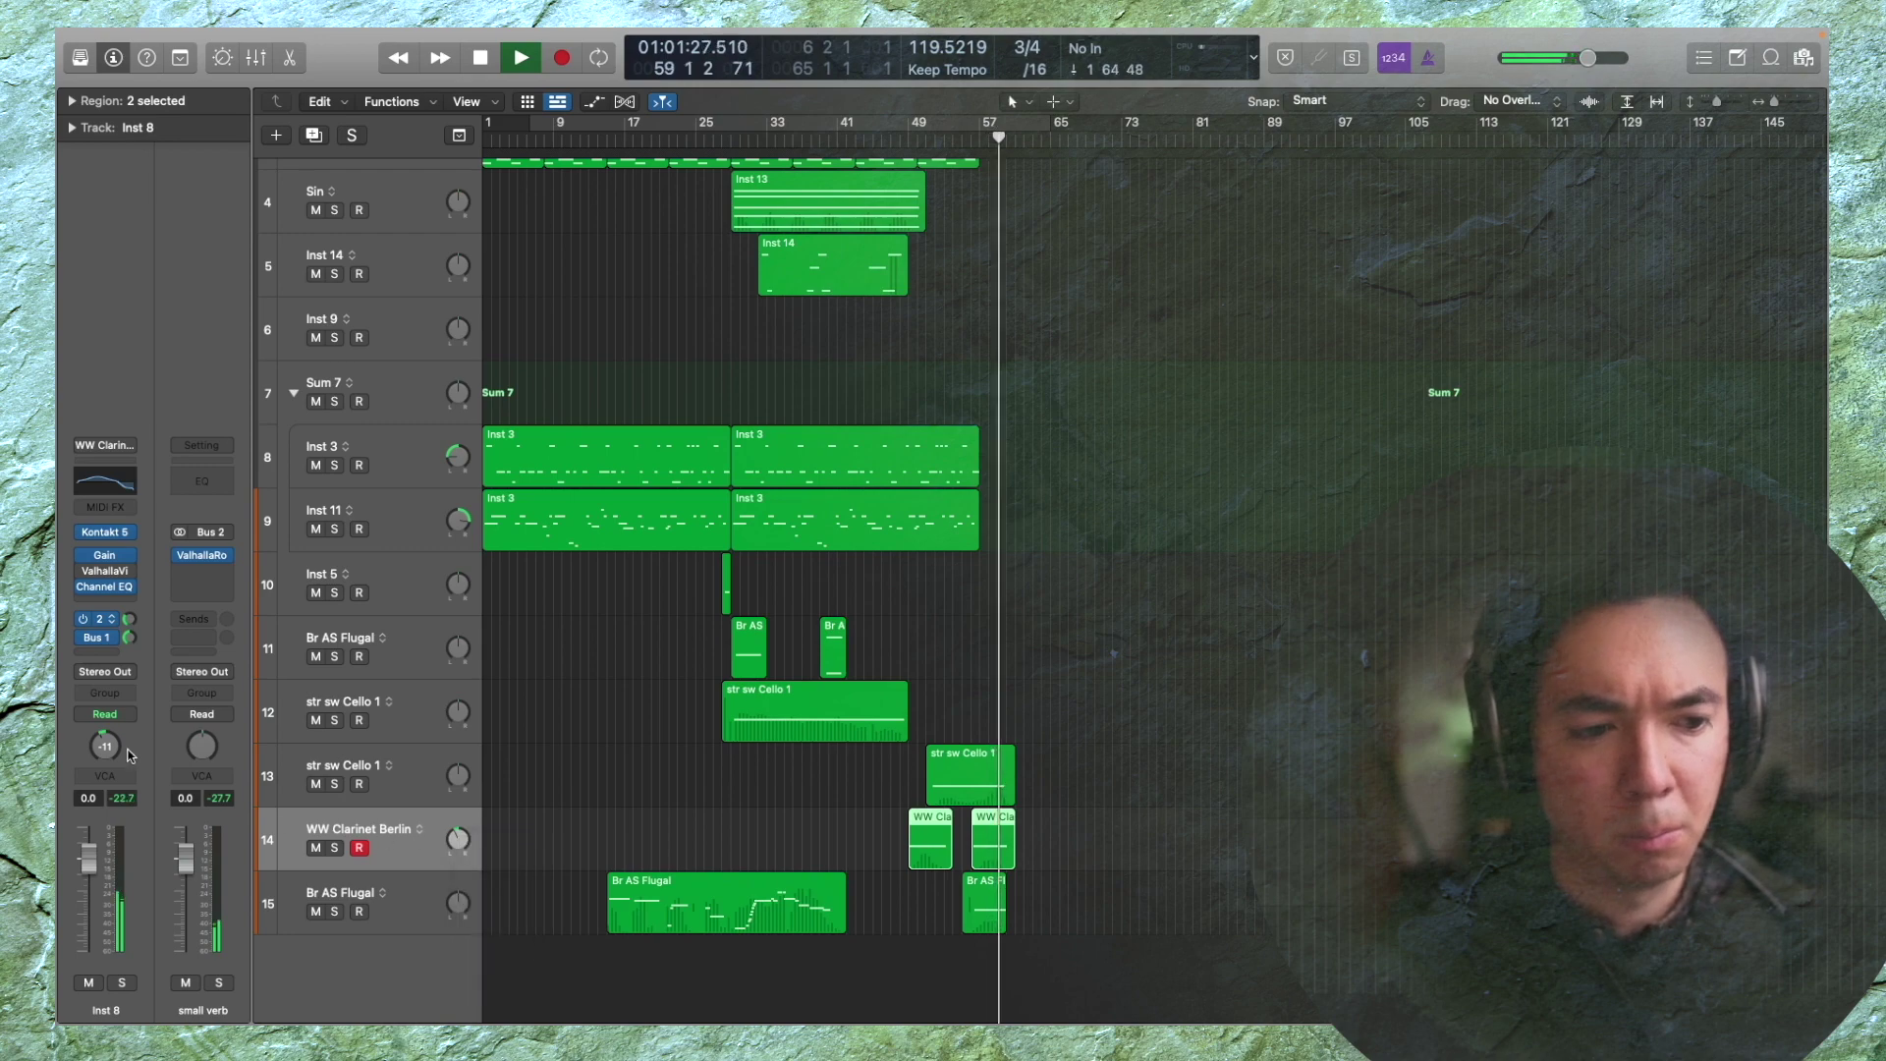
right_click(118, 754)
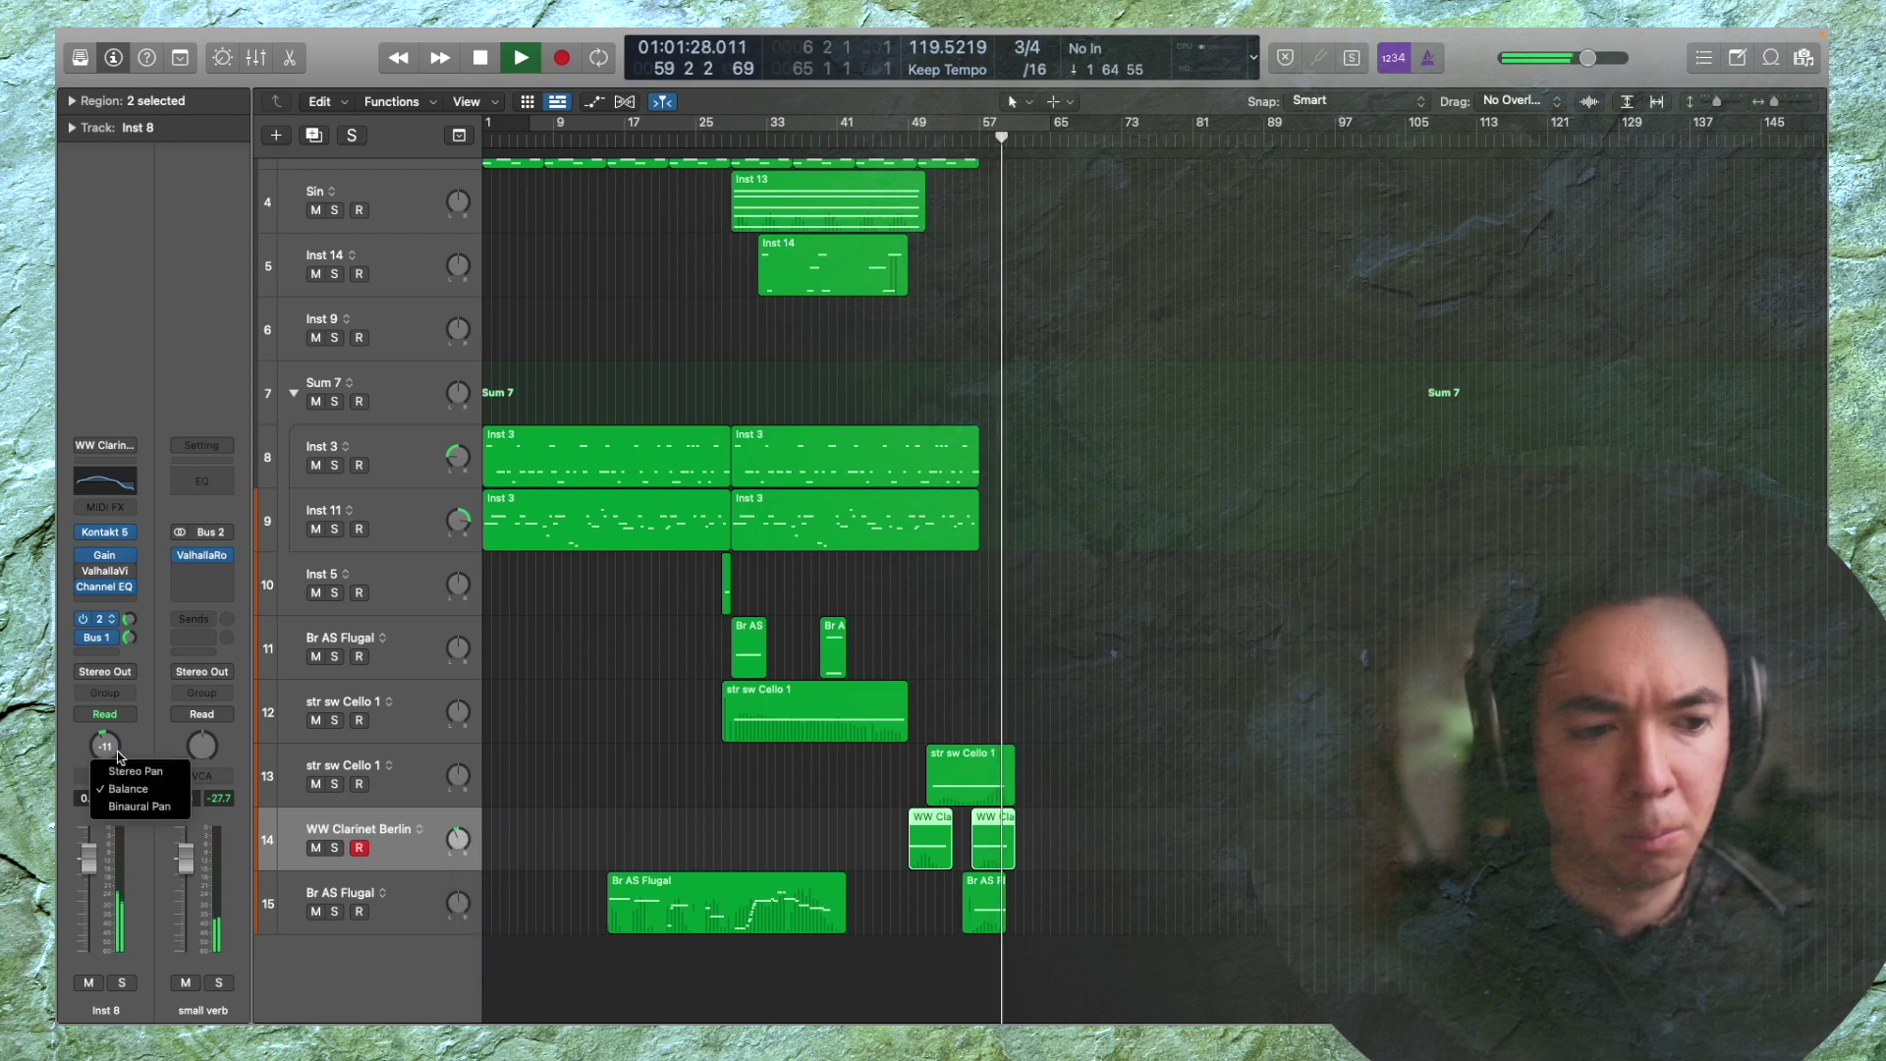
left_click(165, 775)
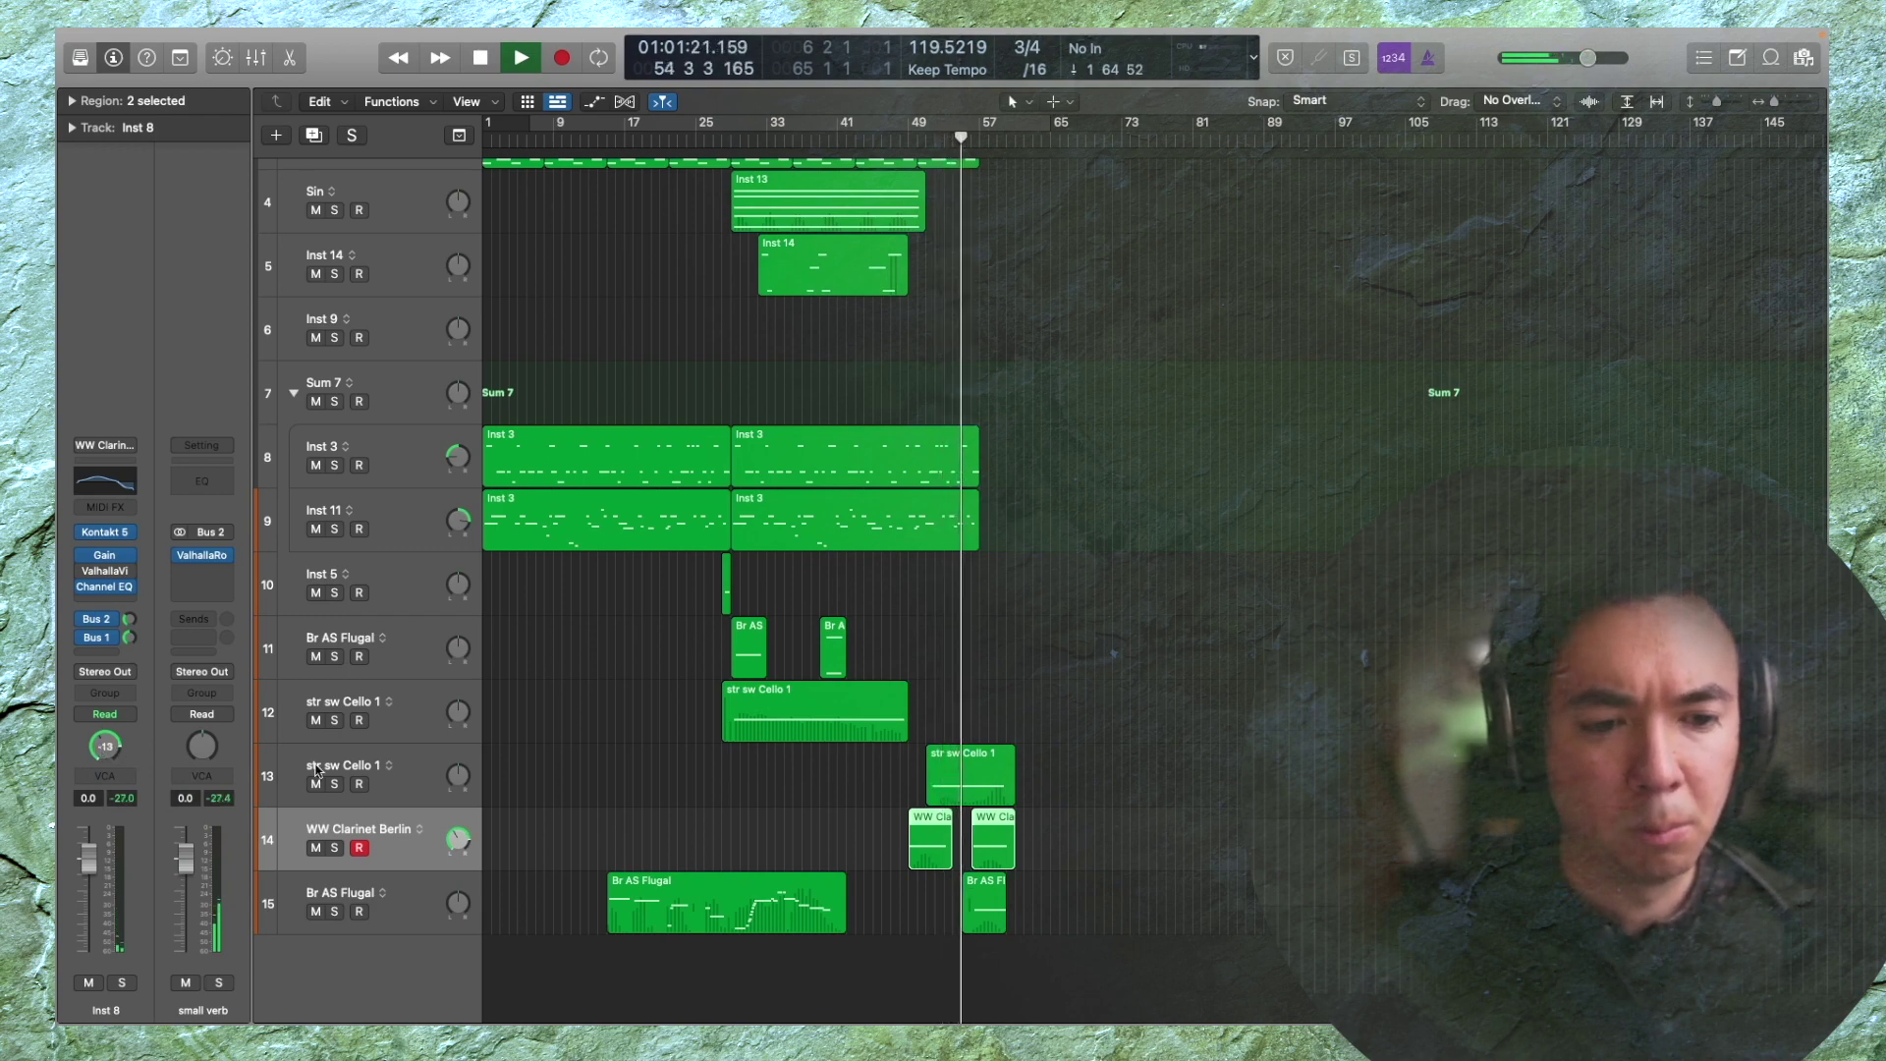
Switch the str sw Cello 1 track directly above the clarinet to Stereo Pan and pan it to +17
left_click(412, 761)
right_click(105, 748)
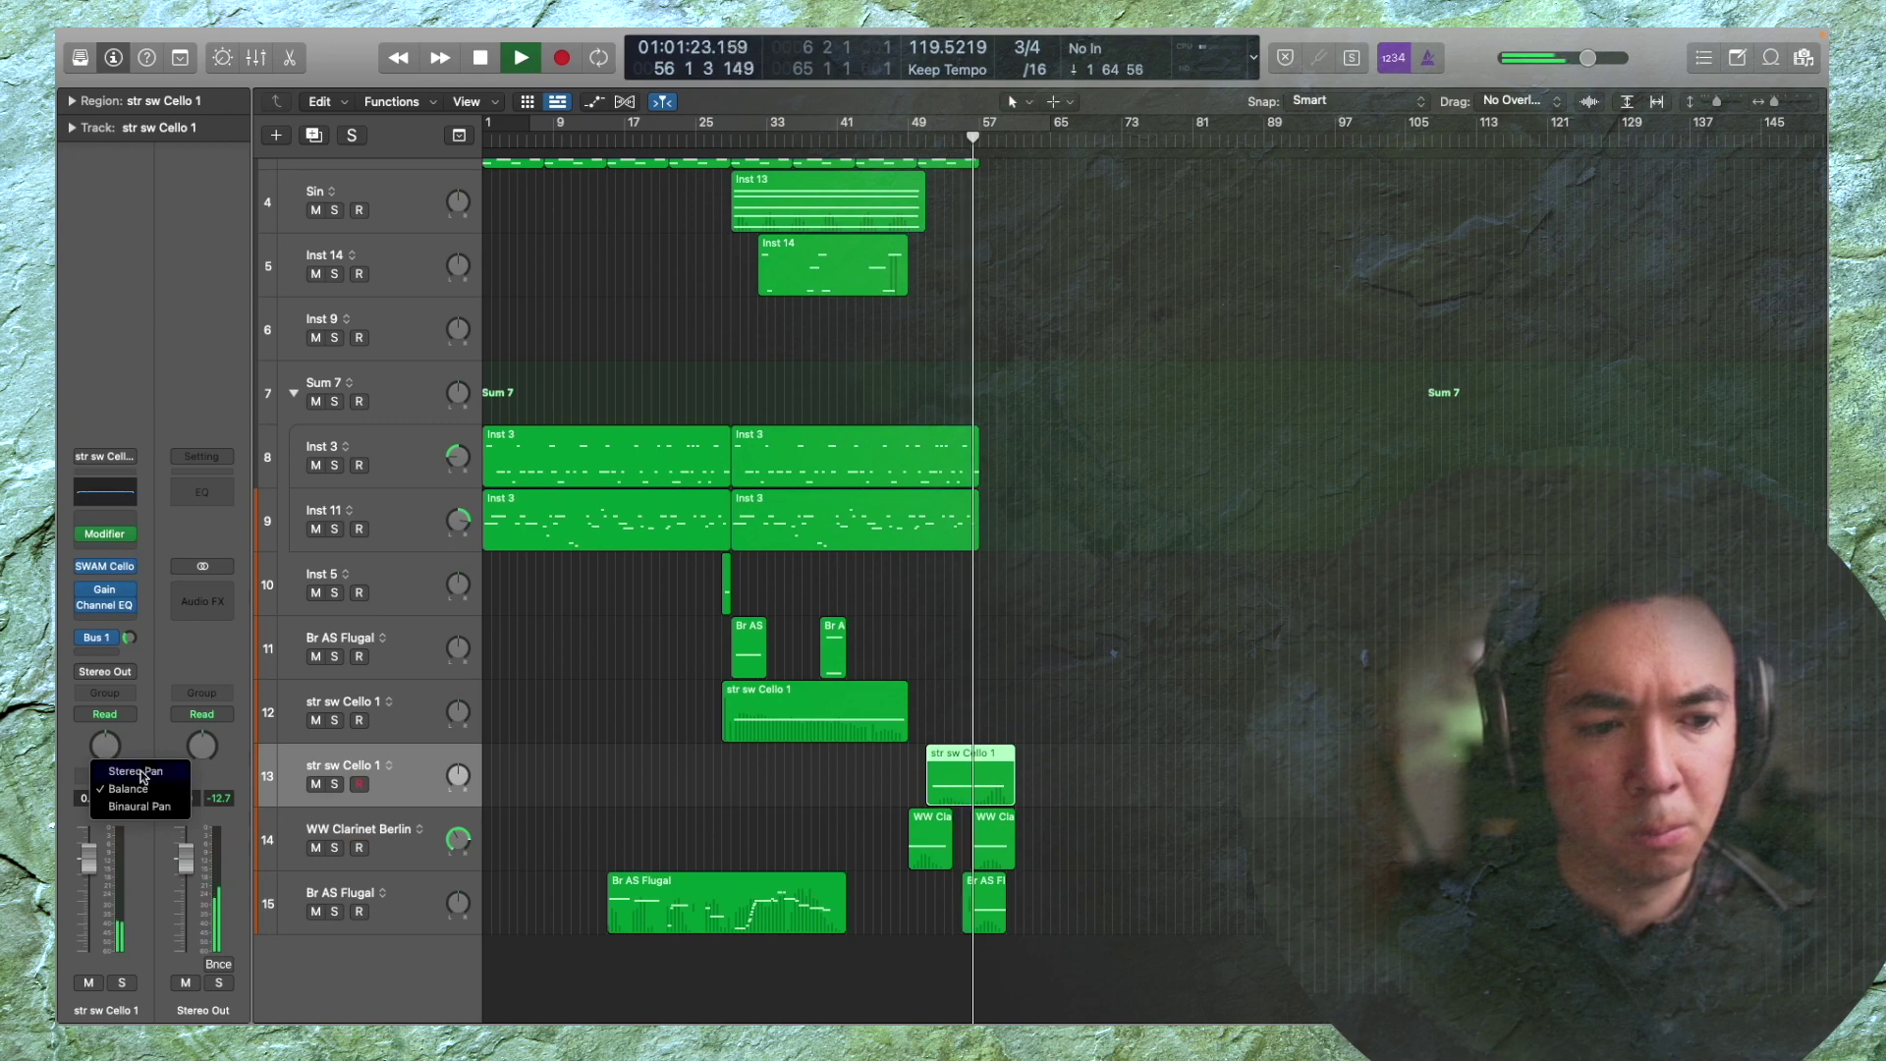
left_click(141, 773)
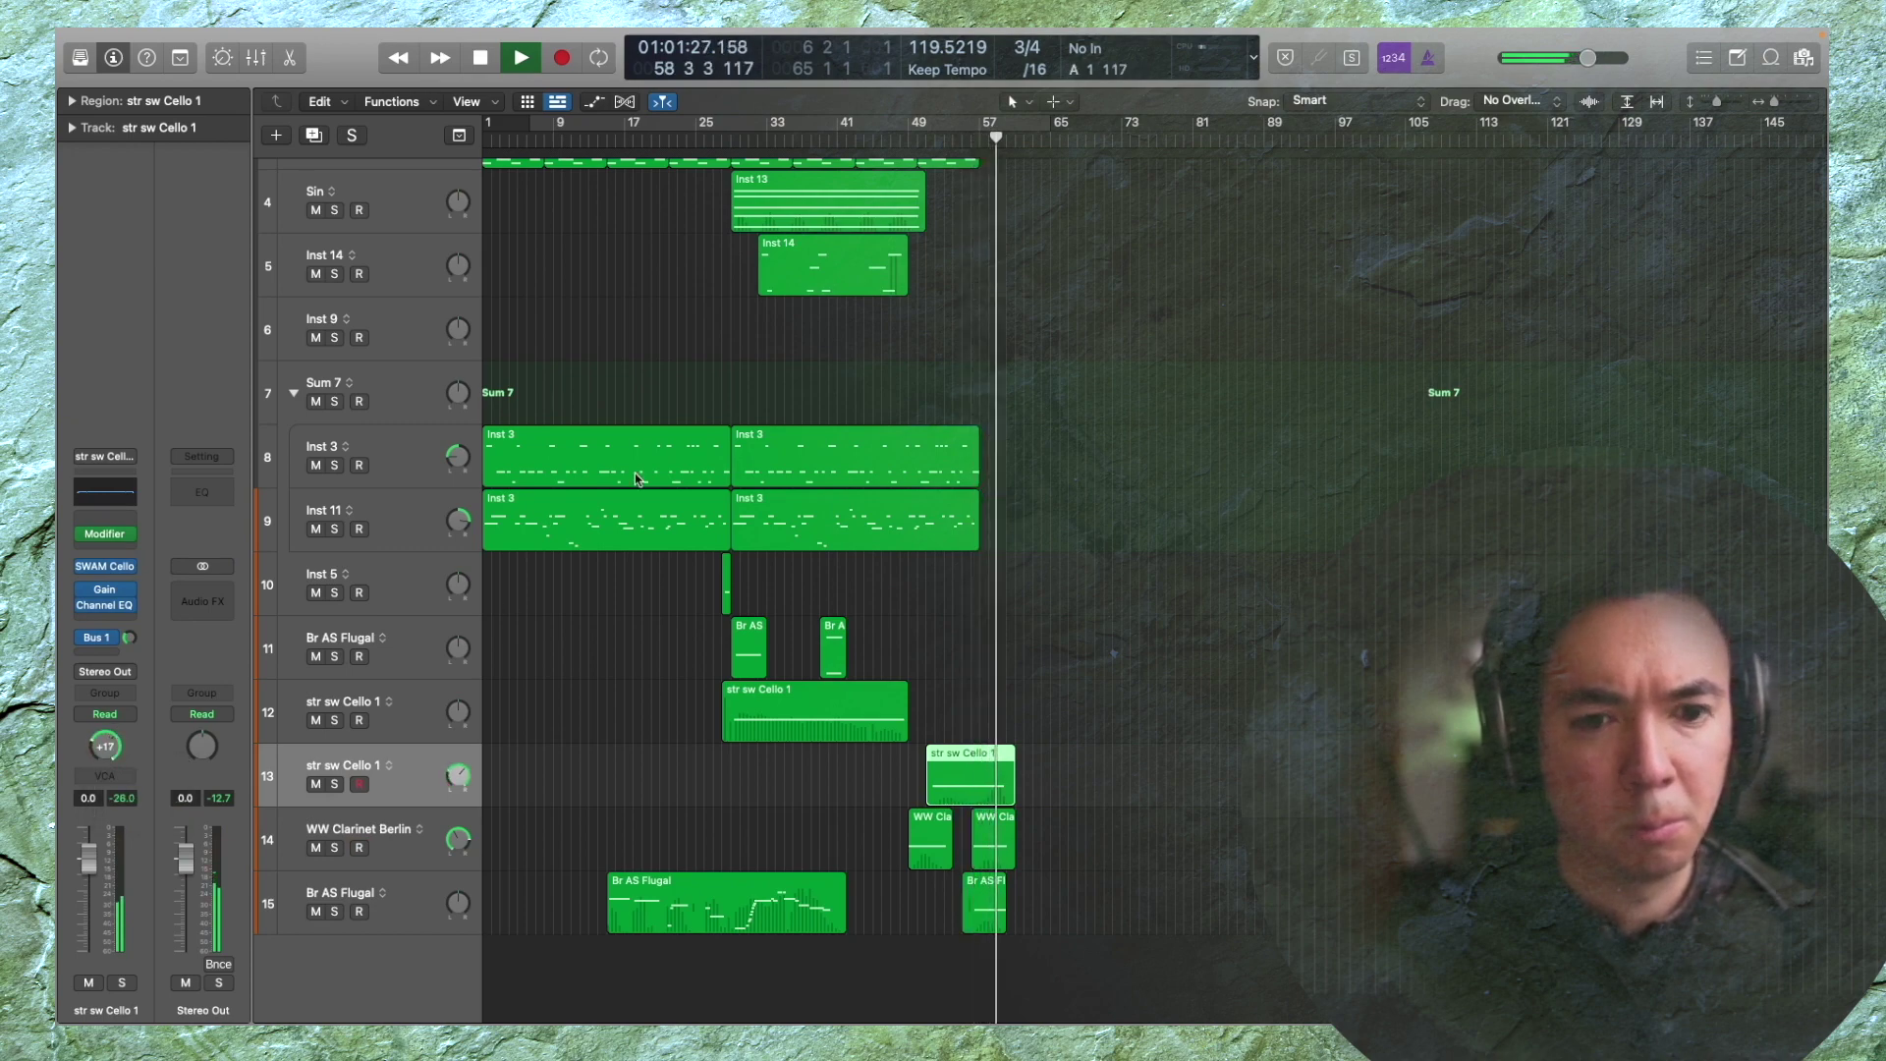
Restart playback from the beginning of the project with all tracks in view
scroll(637, 489, "down", 2)
scroll(639, 492, "up", 5)
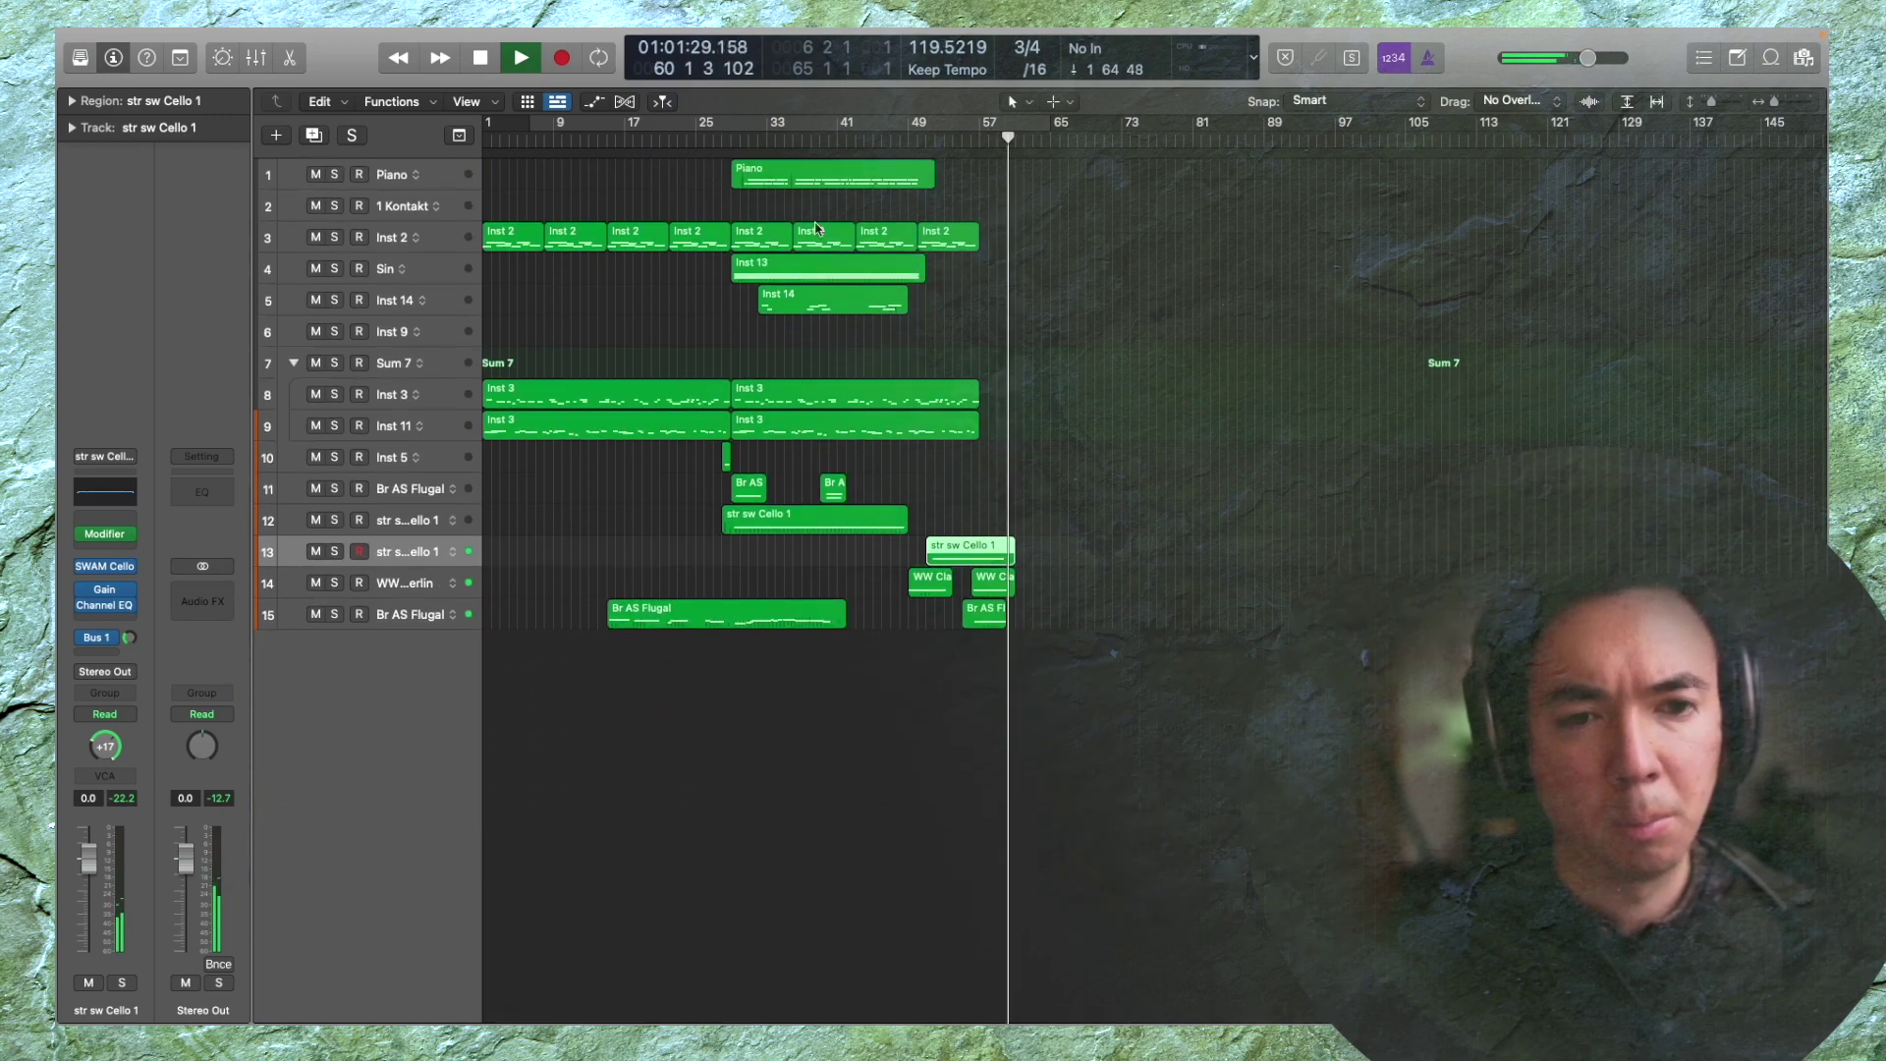
key("space")
key("Return")
key("space")
scroll(724, 210, "down", 2)
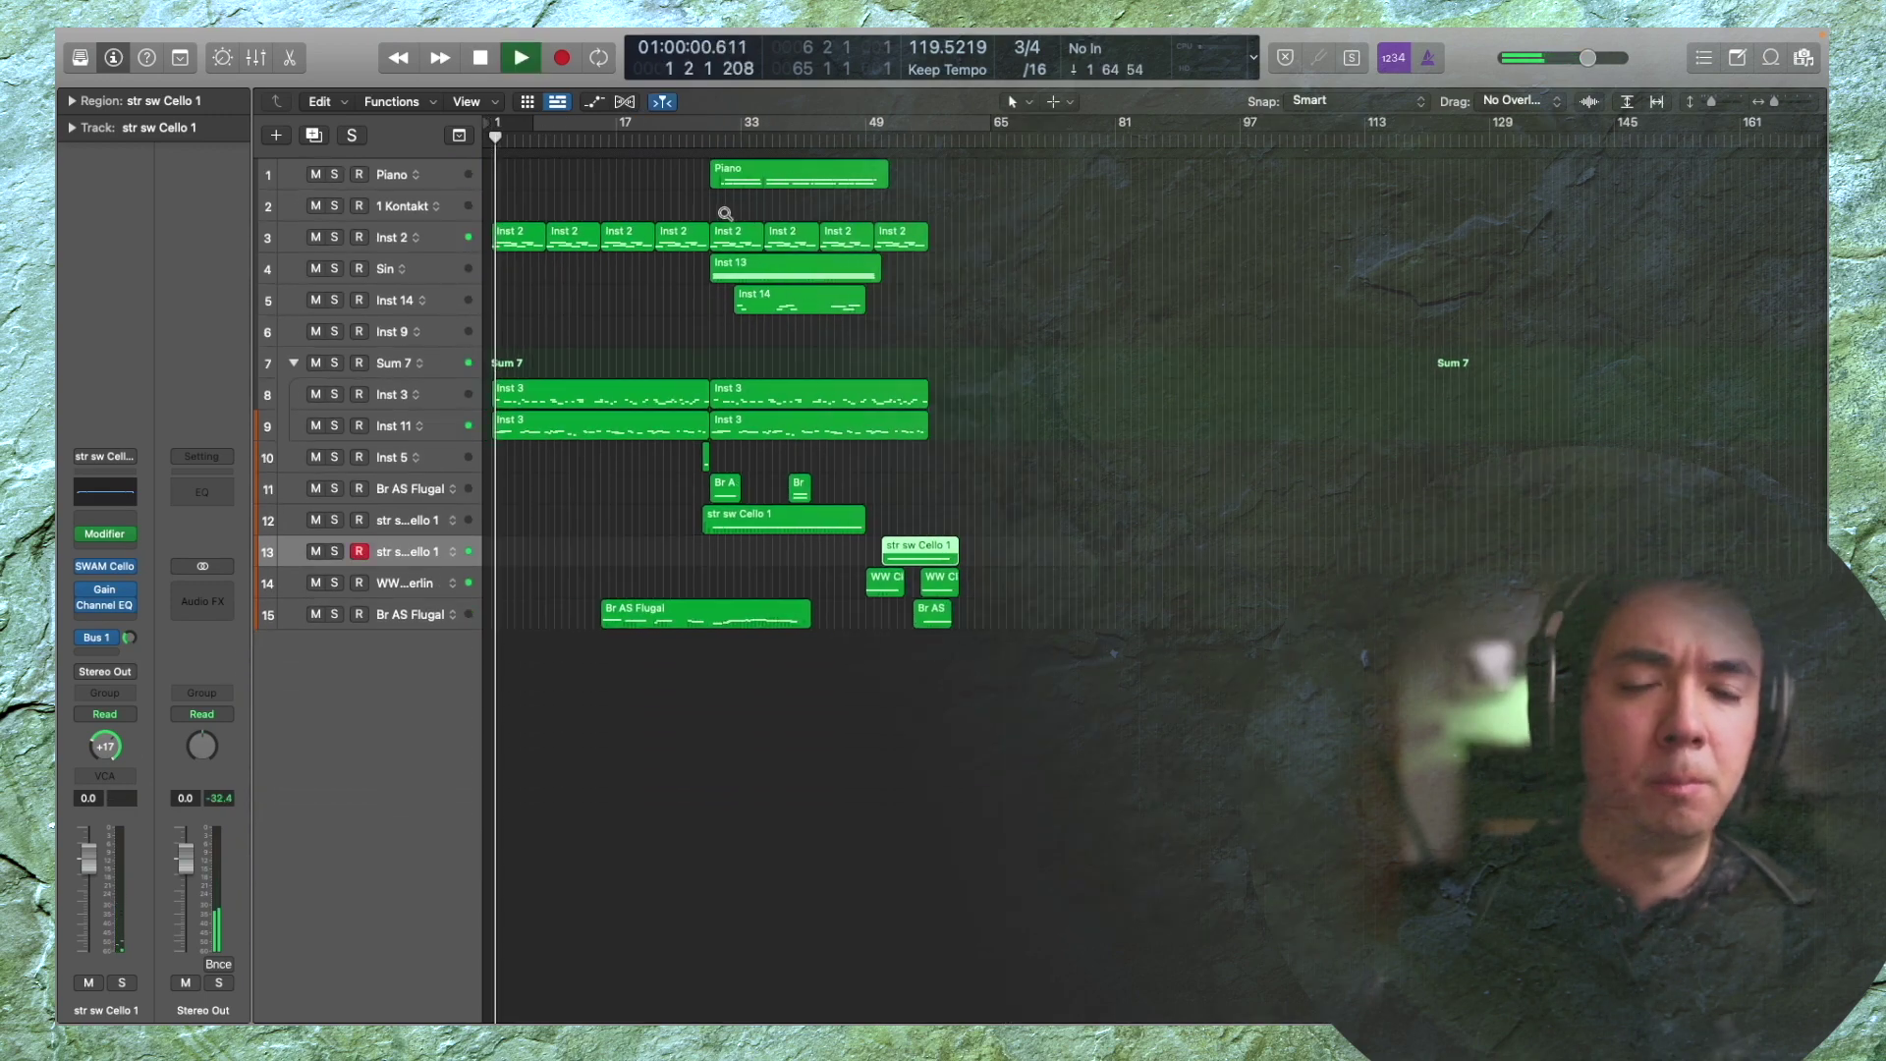
scroll(764, 228, "down", 3)
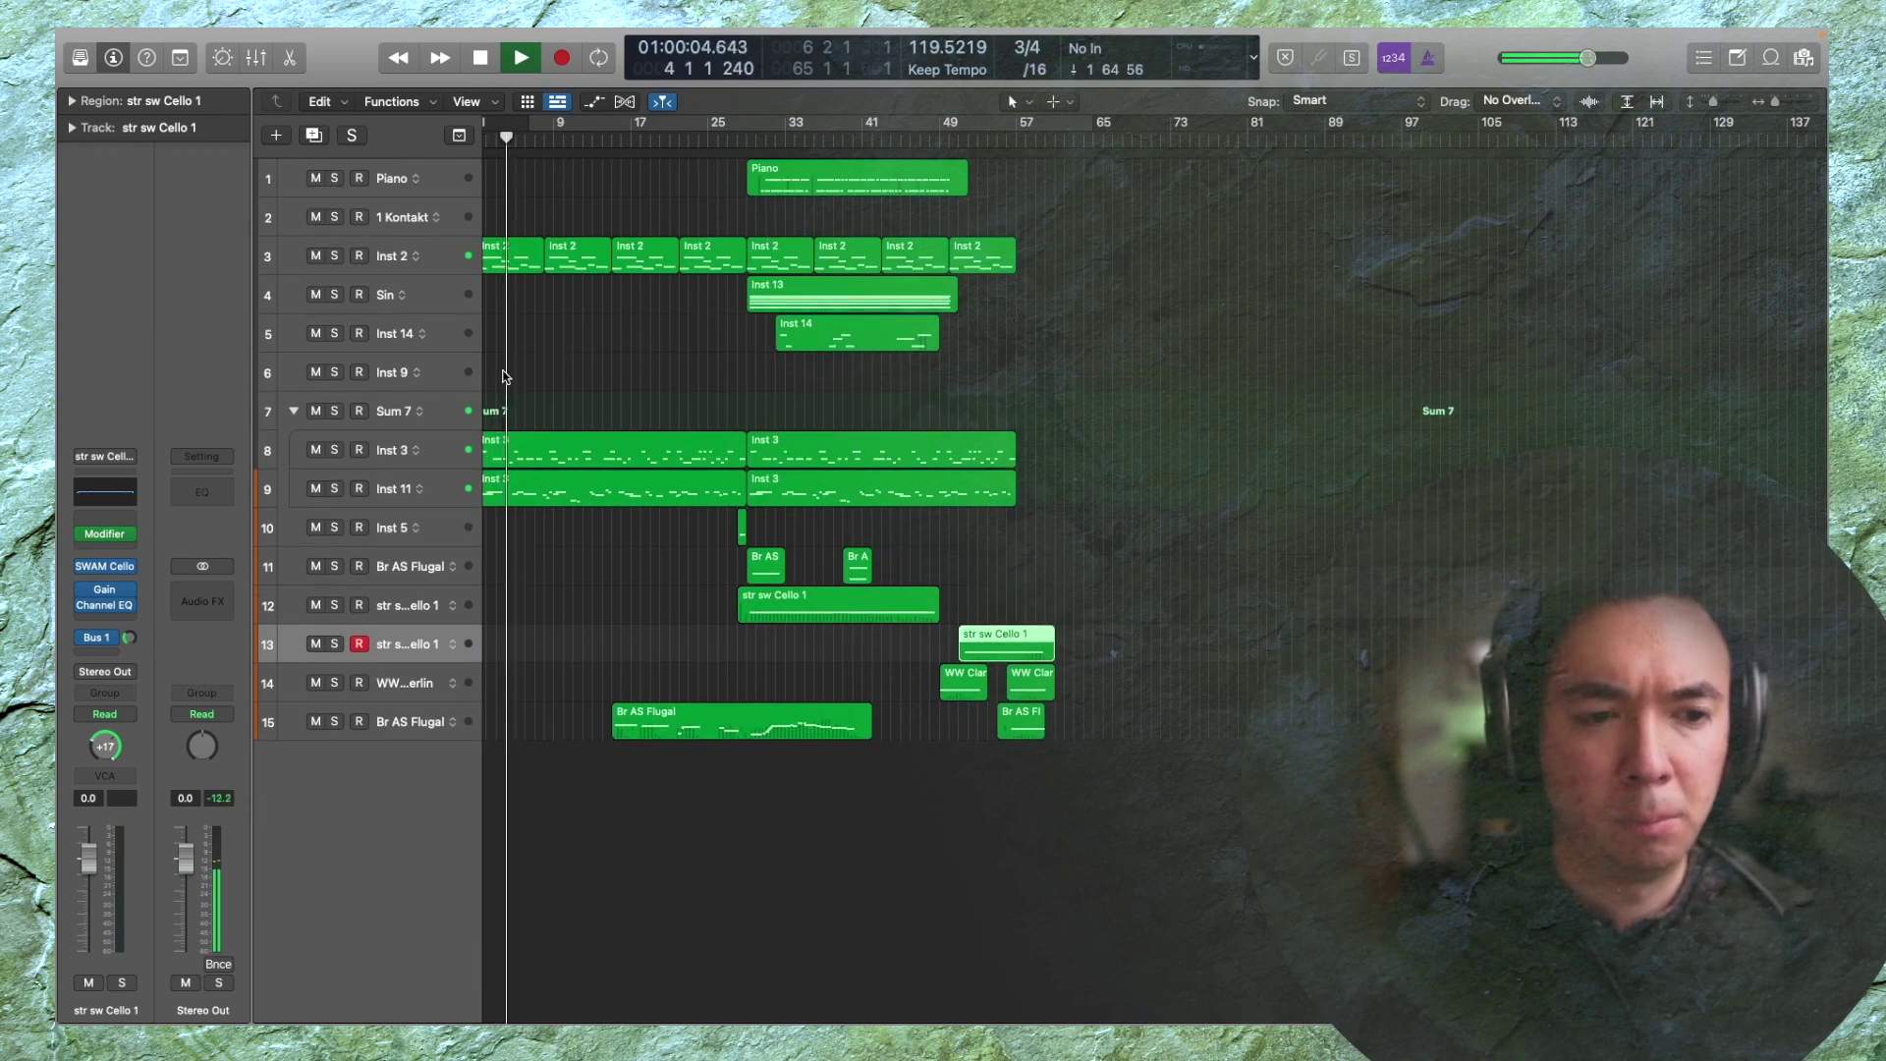
Delete the empty 1 Kontakt and Inst 9 tracks, and collapse the Sum 7 stack
left_click(414, 216)
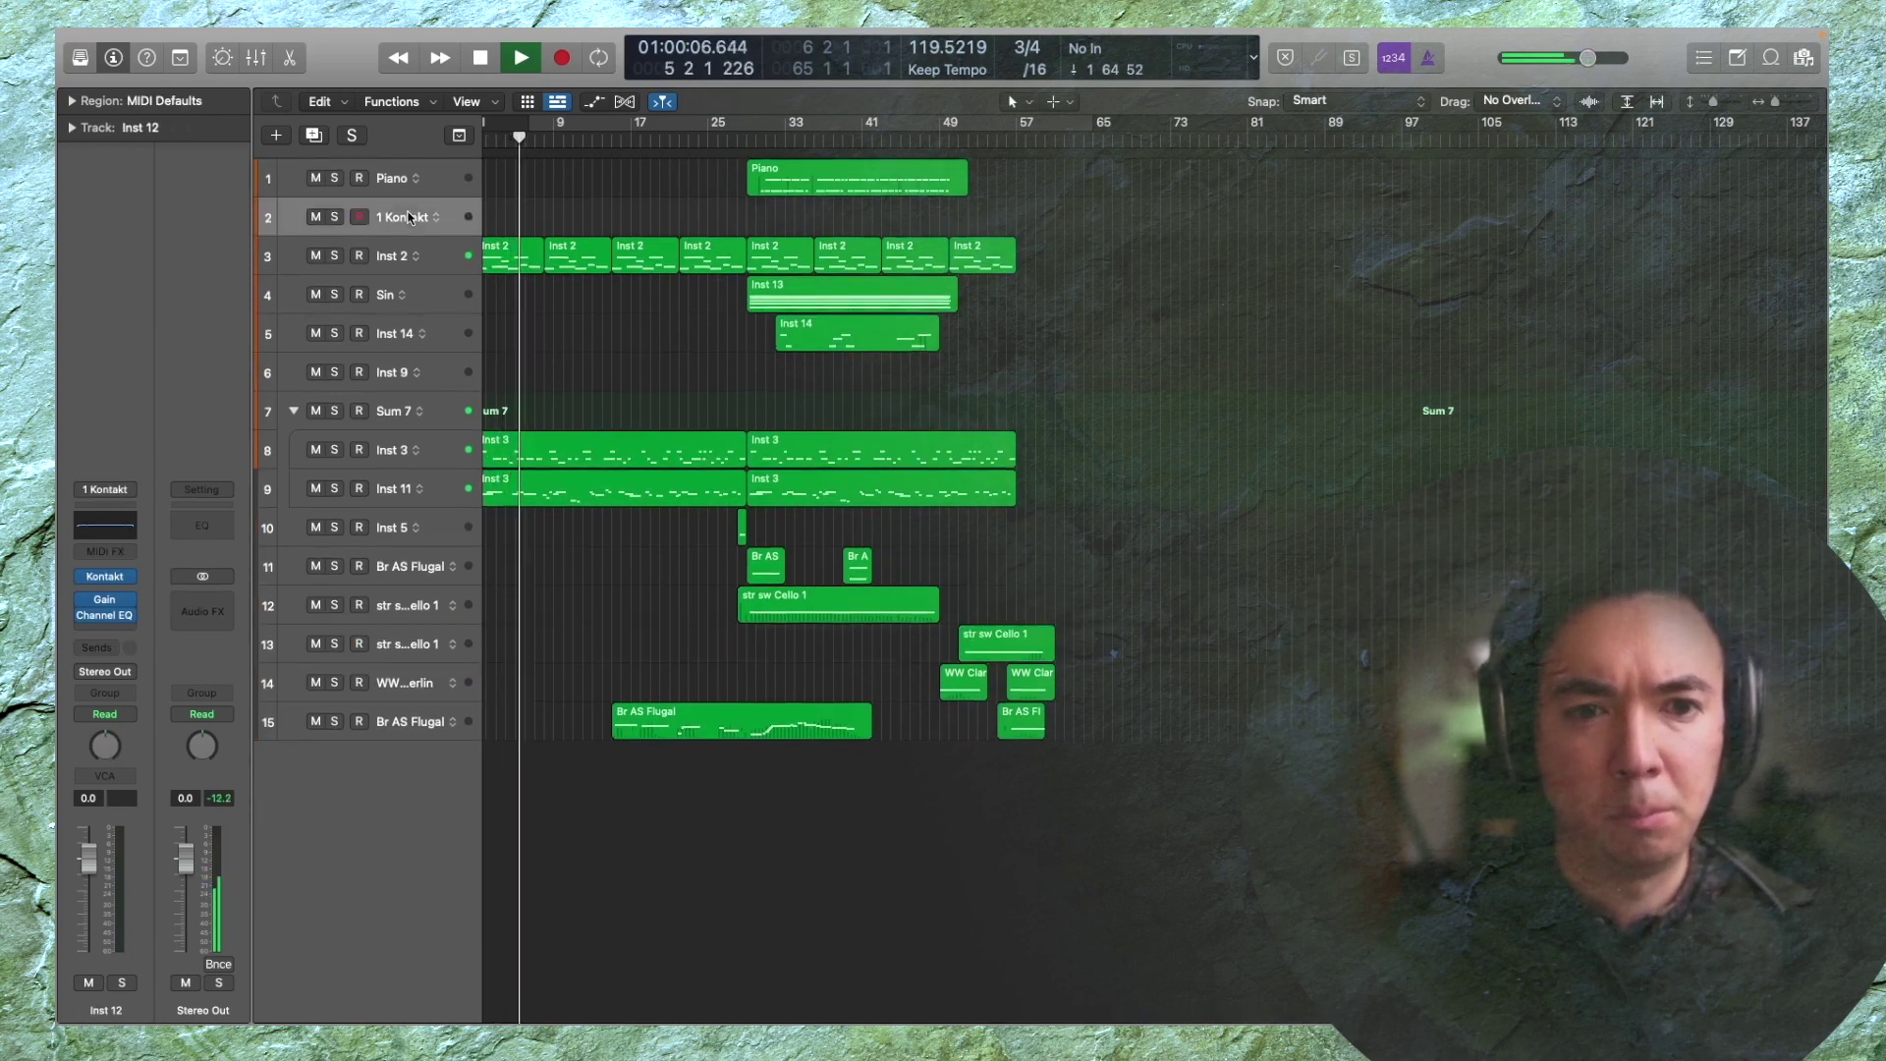
key("BackSpace")
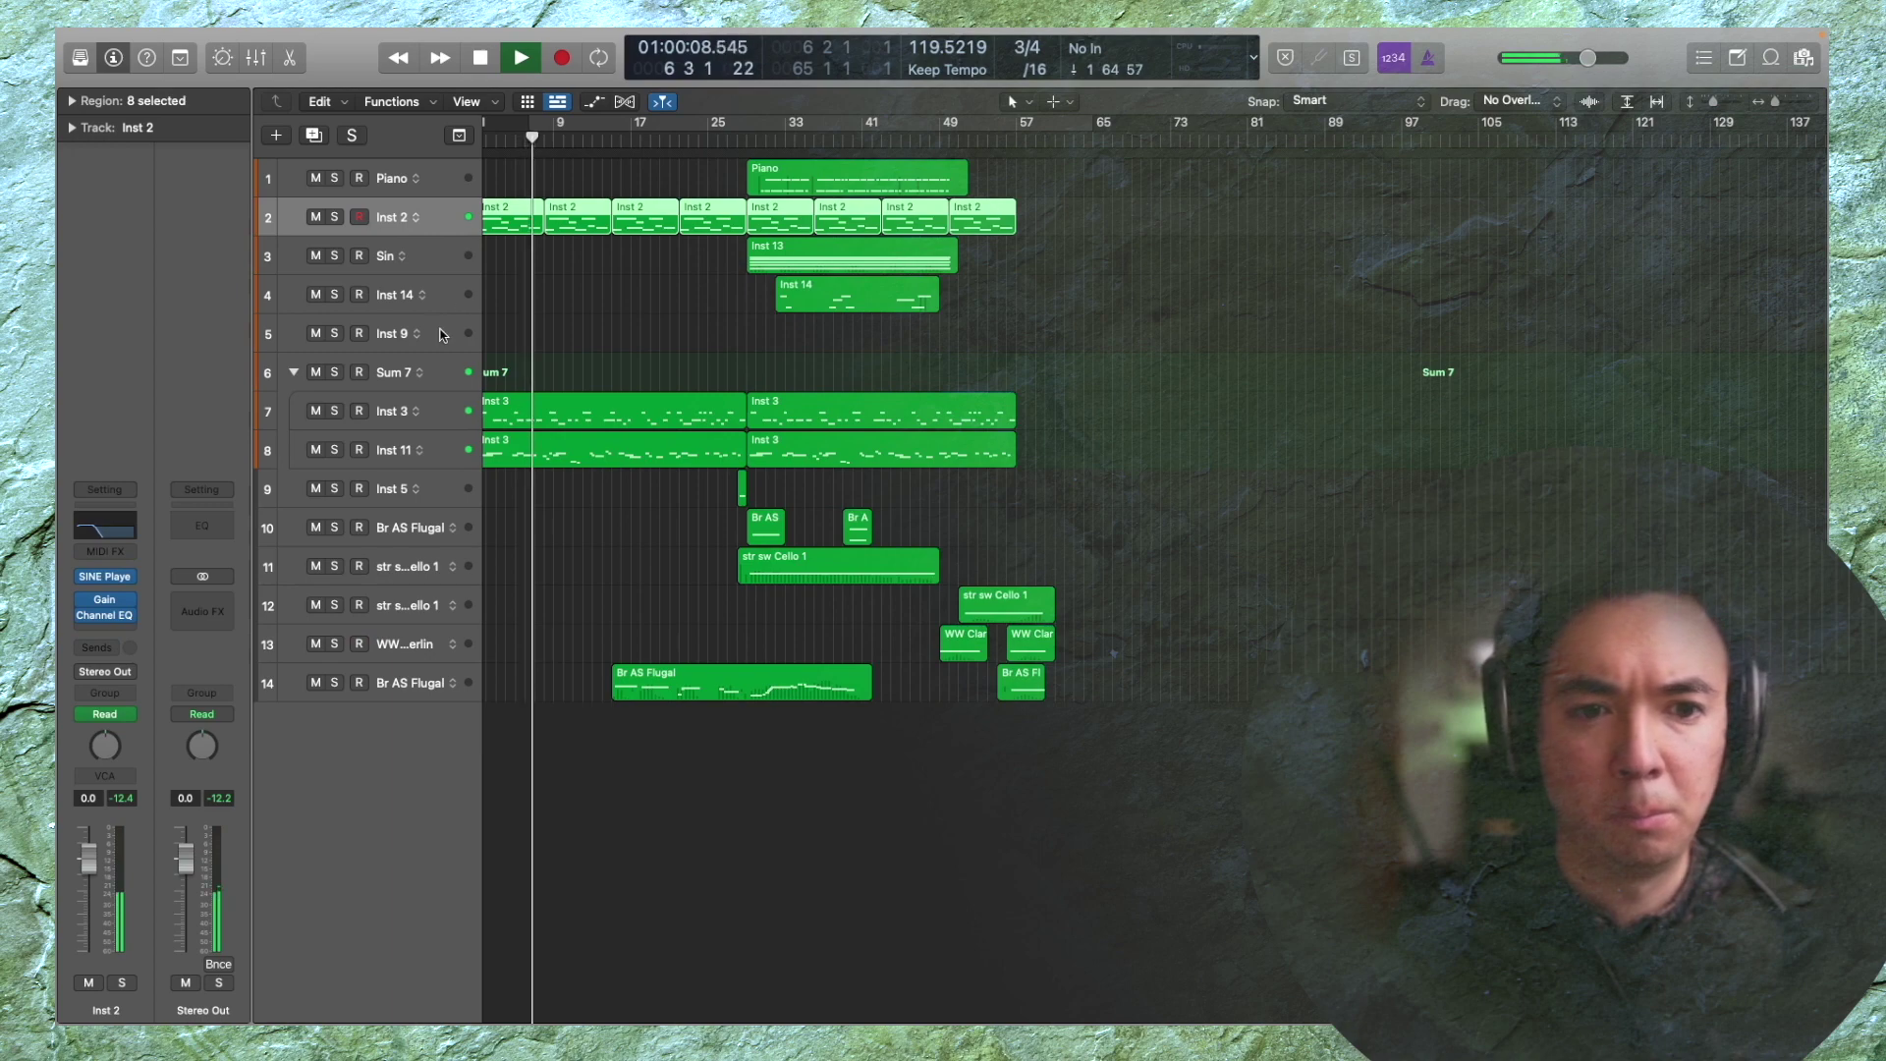
left_click(454, 333)
key("super+BackSpace")
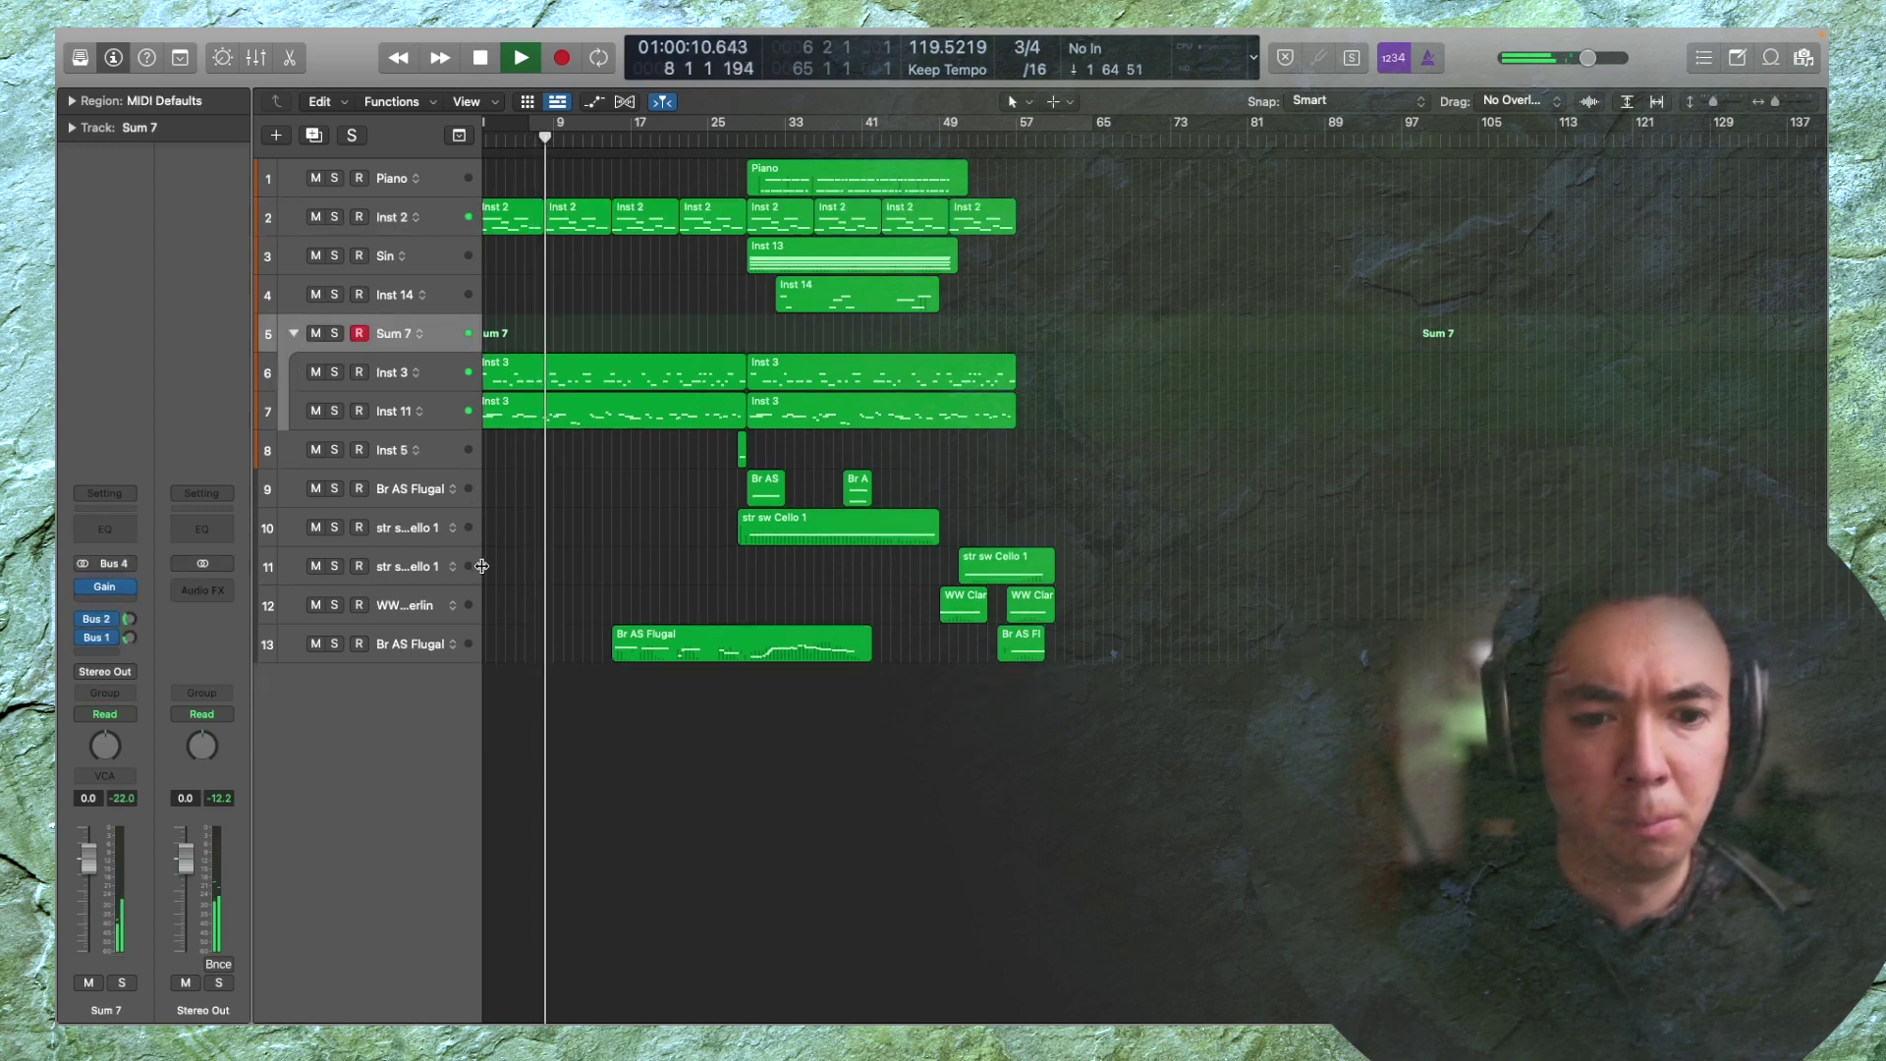
left_click(295, 334)
Open the long Br AS Flugal region in the Piano Roll and add a Bus 2 (small verb) send to its track
scroll(386, 361, "up", 4)
scroll(386, 361, "right", 4)
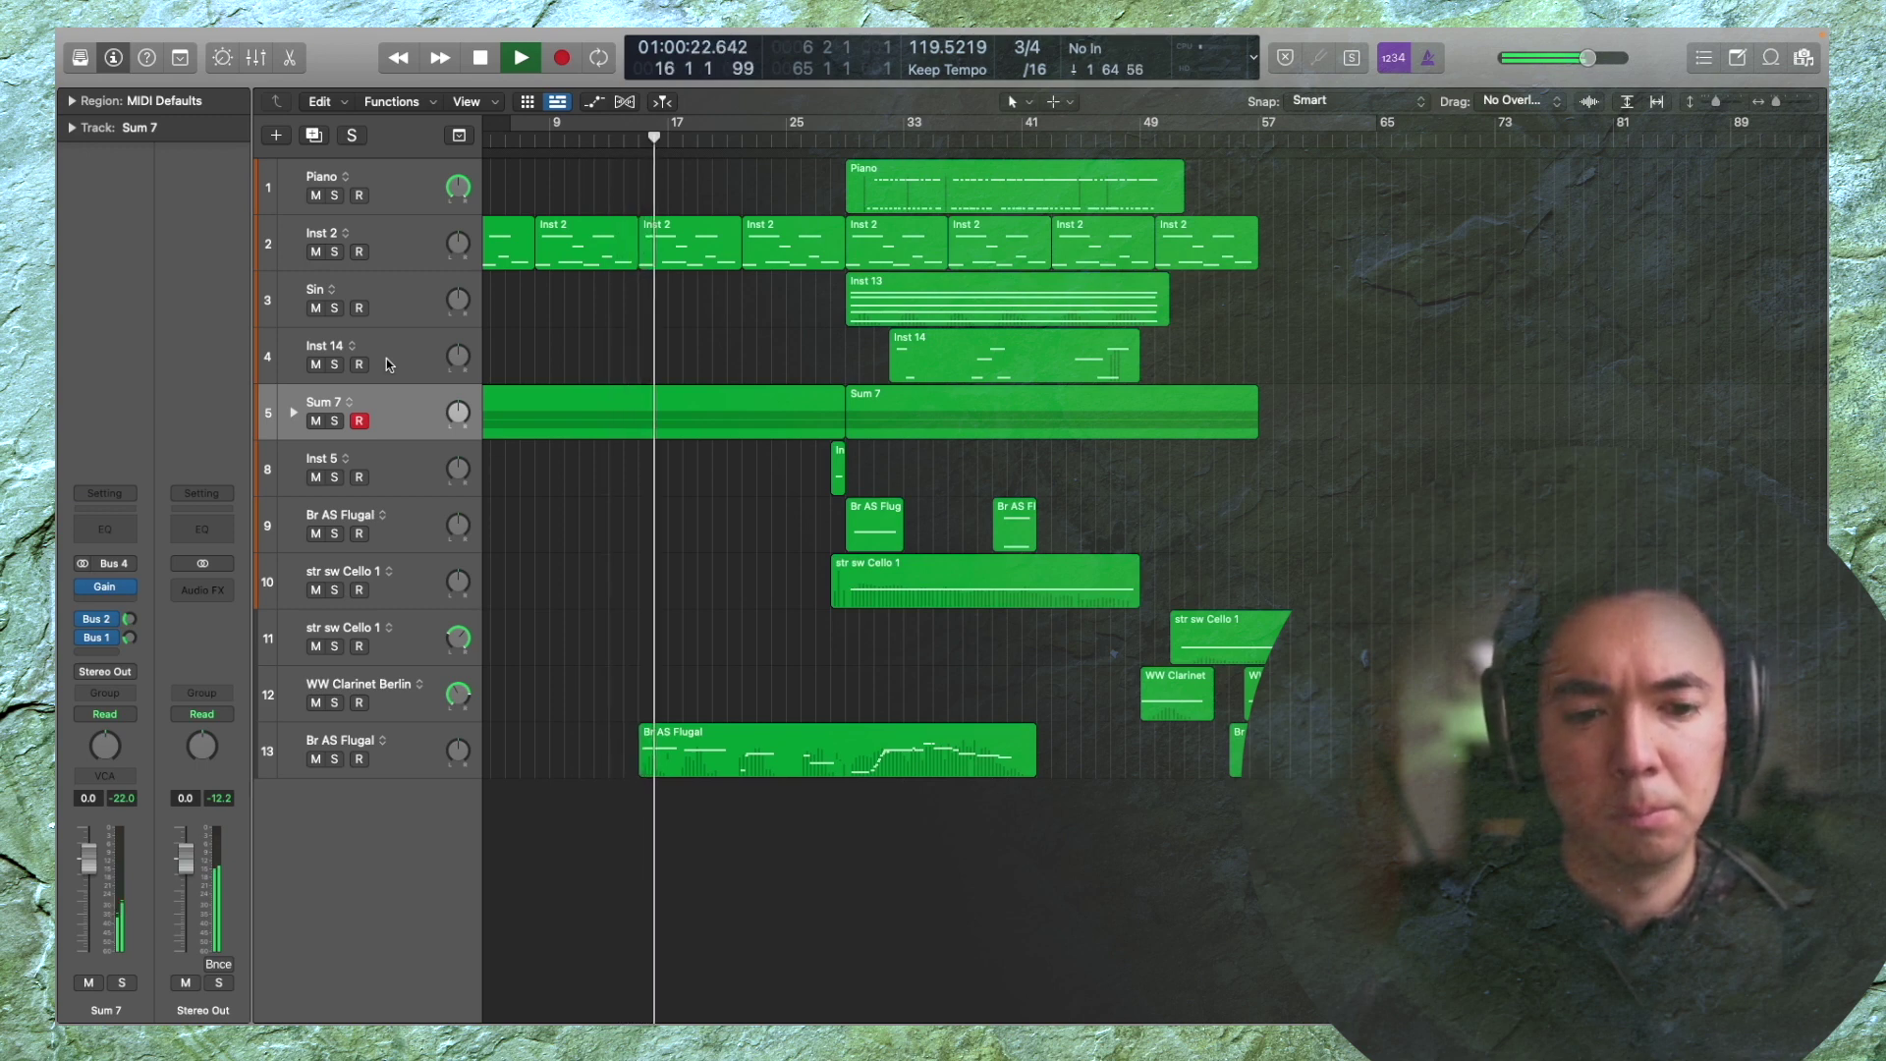
double_click(809, 745)
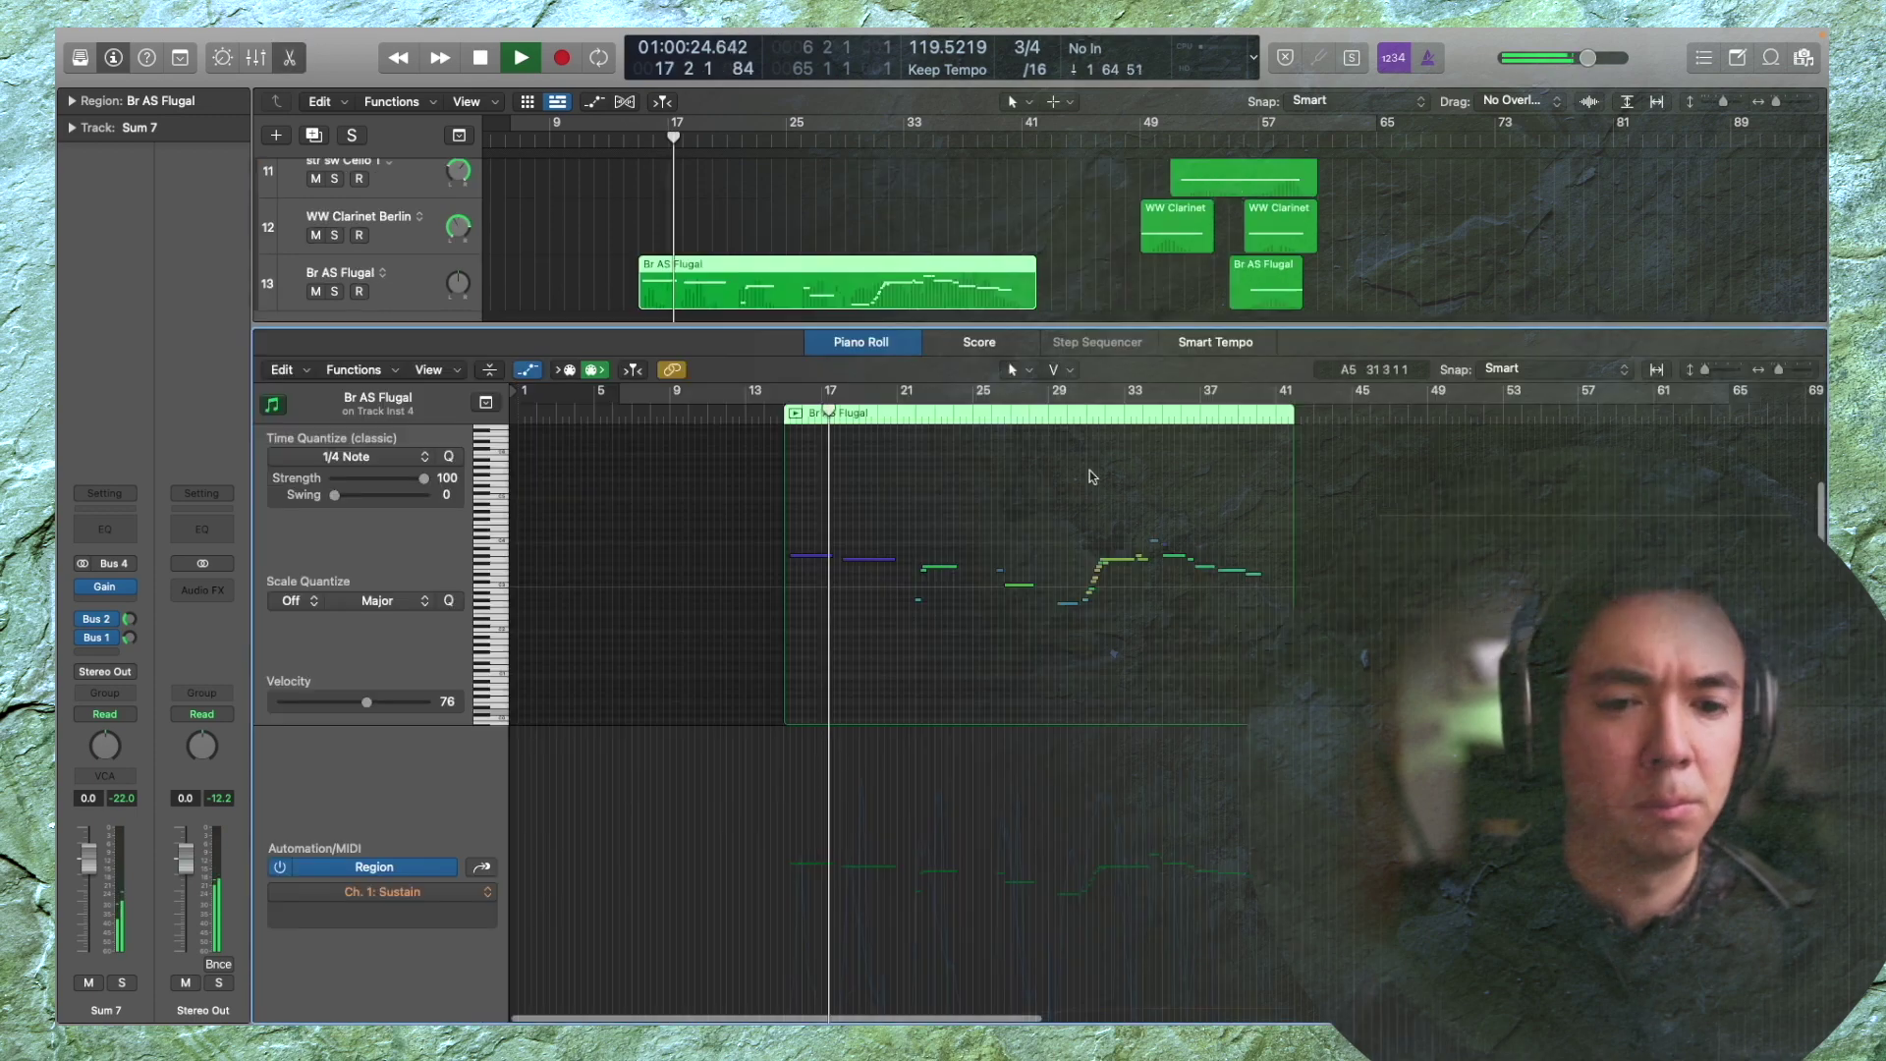
left_click(397, 276)
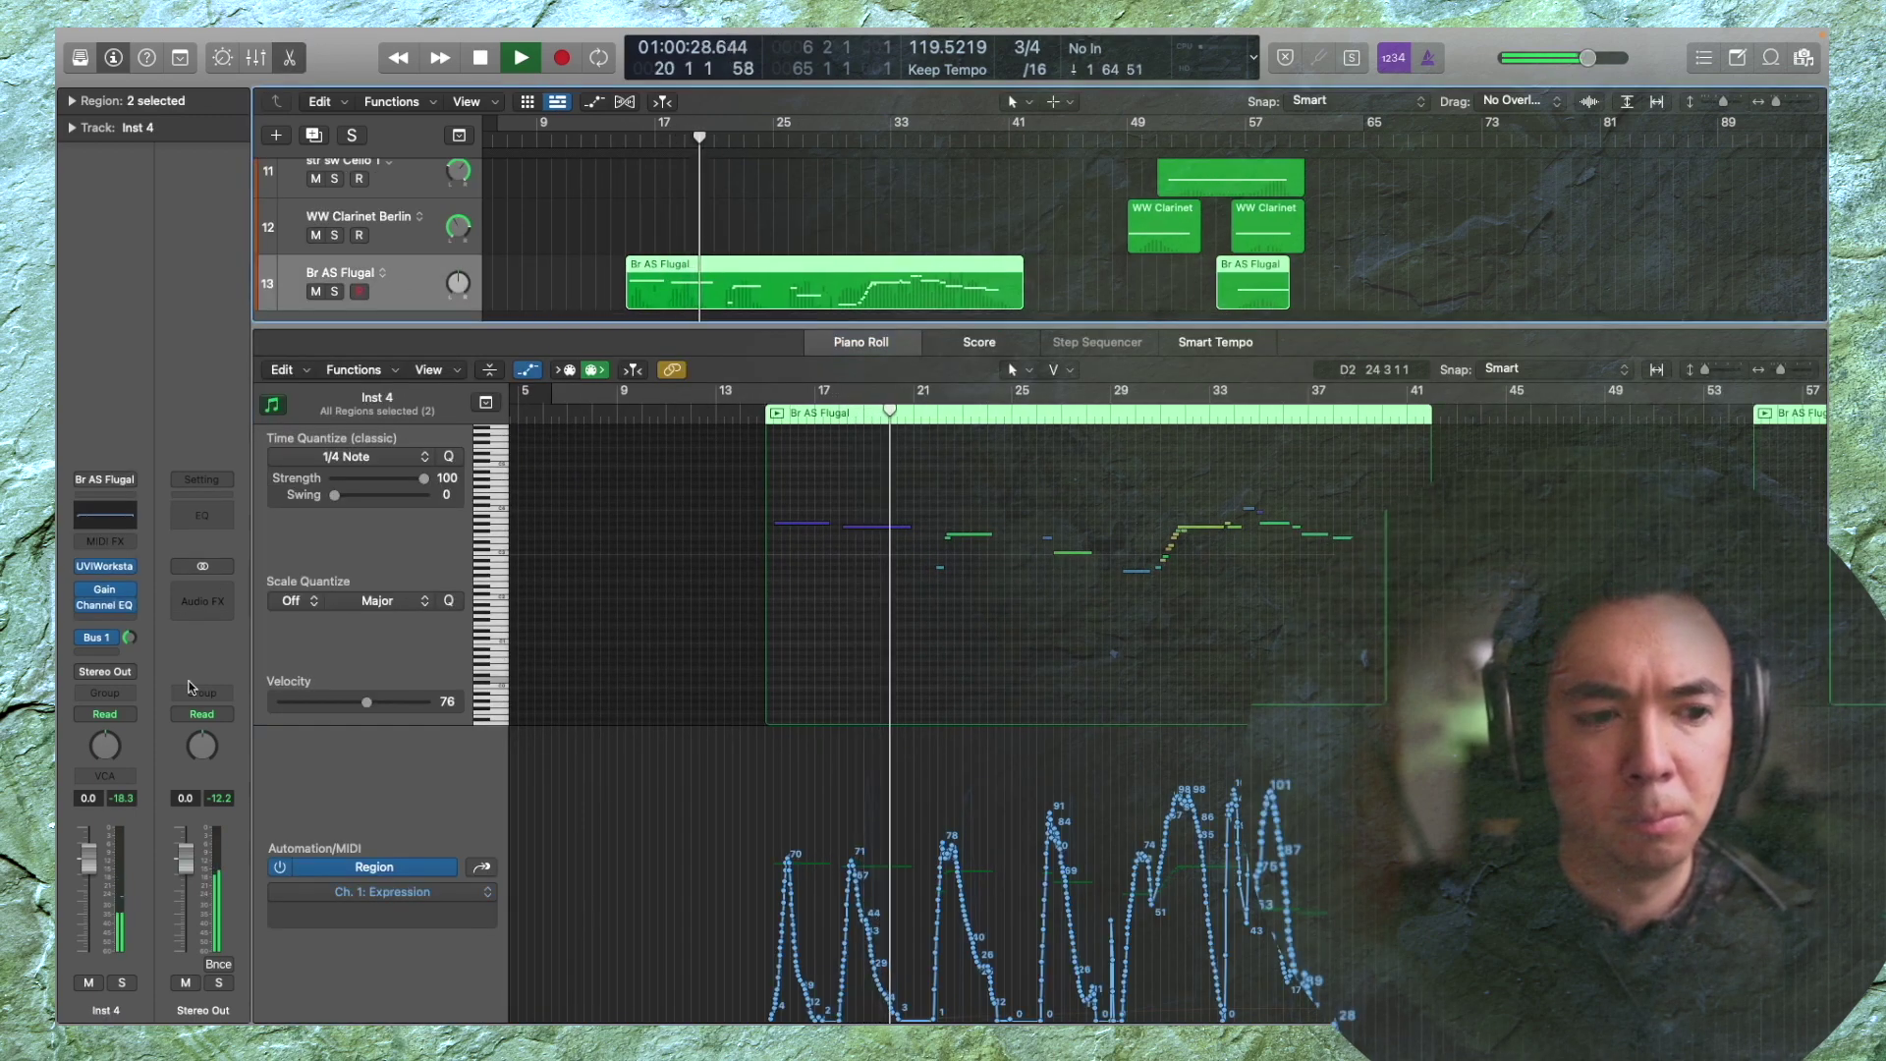
left_click(108, 651)
mouse_move(147, 677)
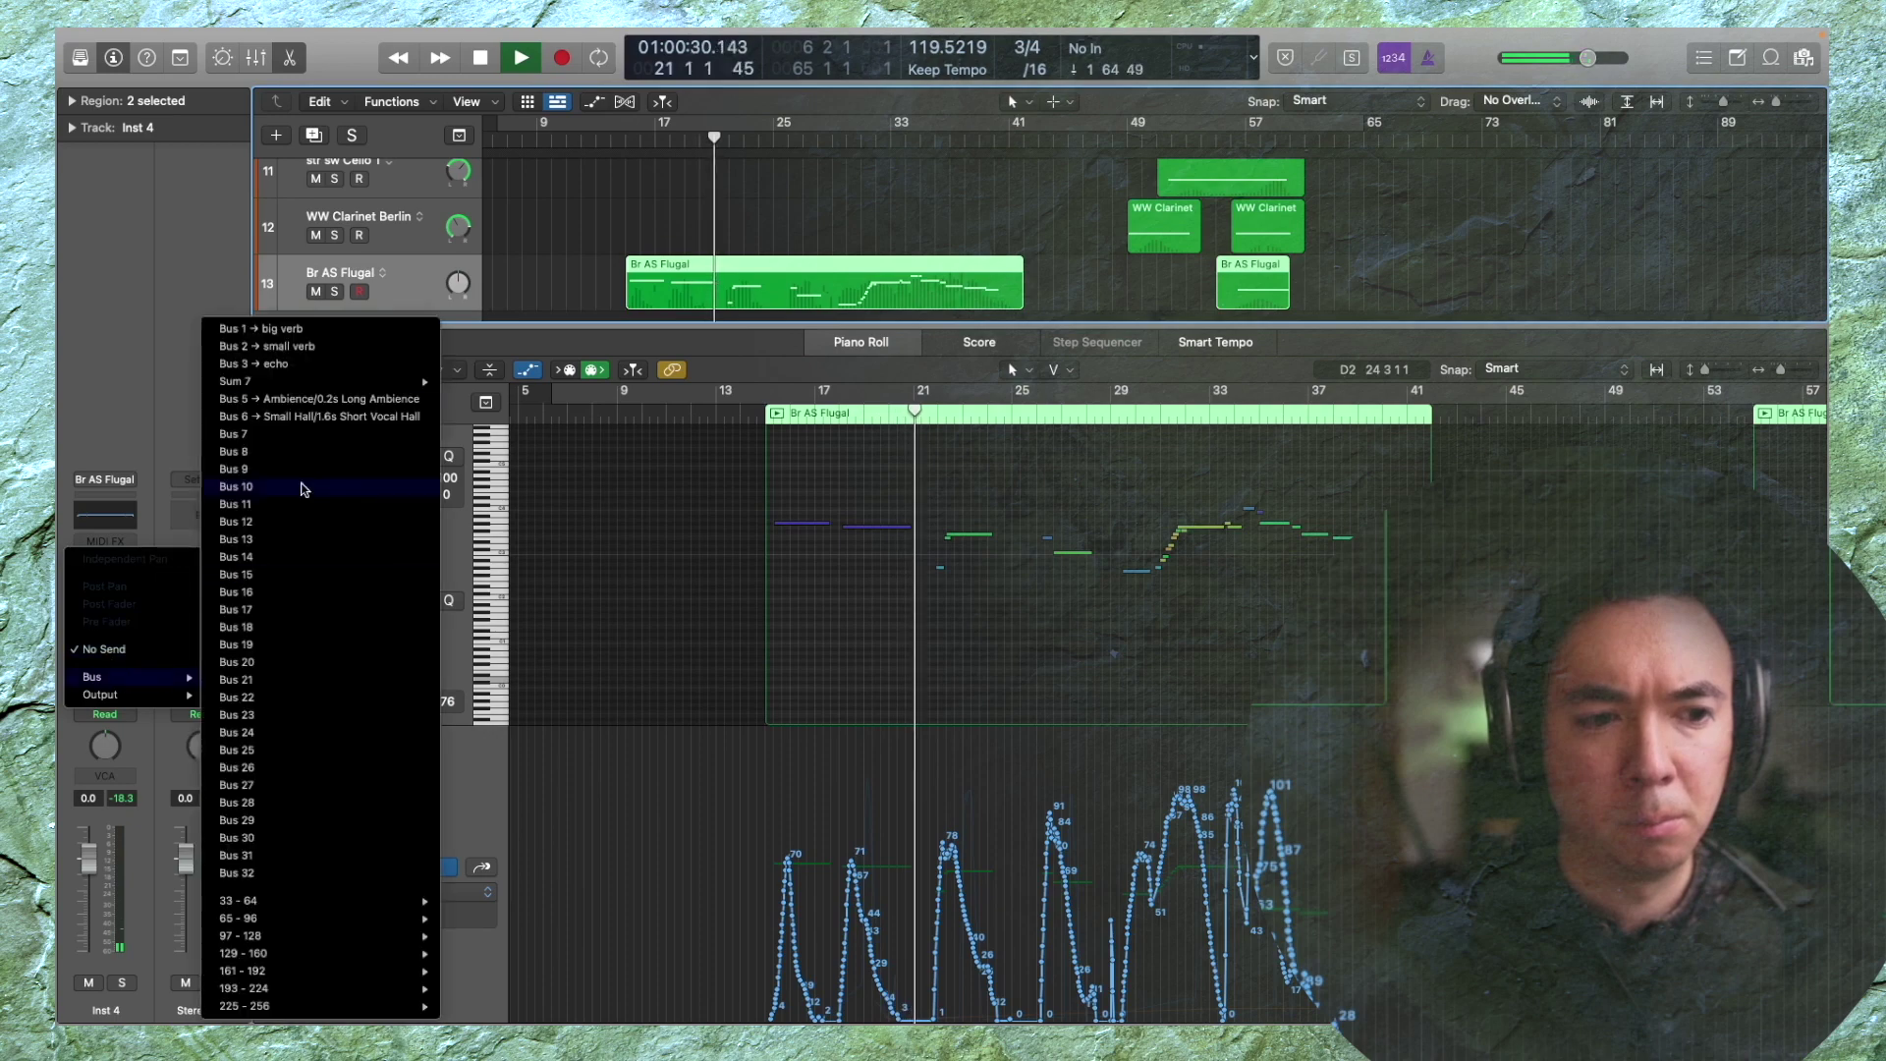
left_click(310, 347)
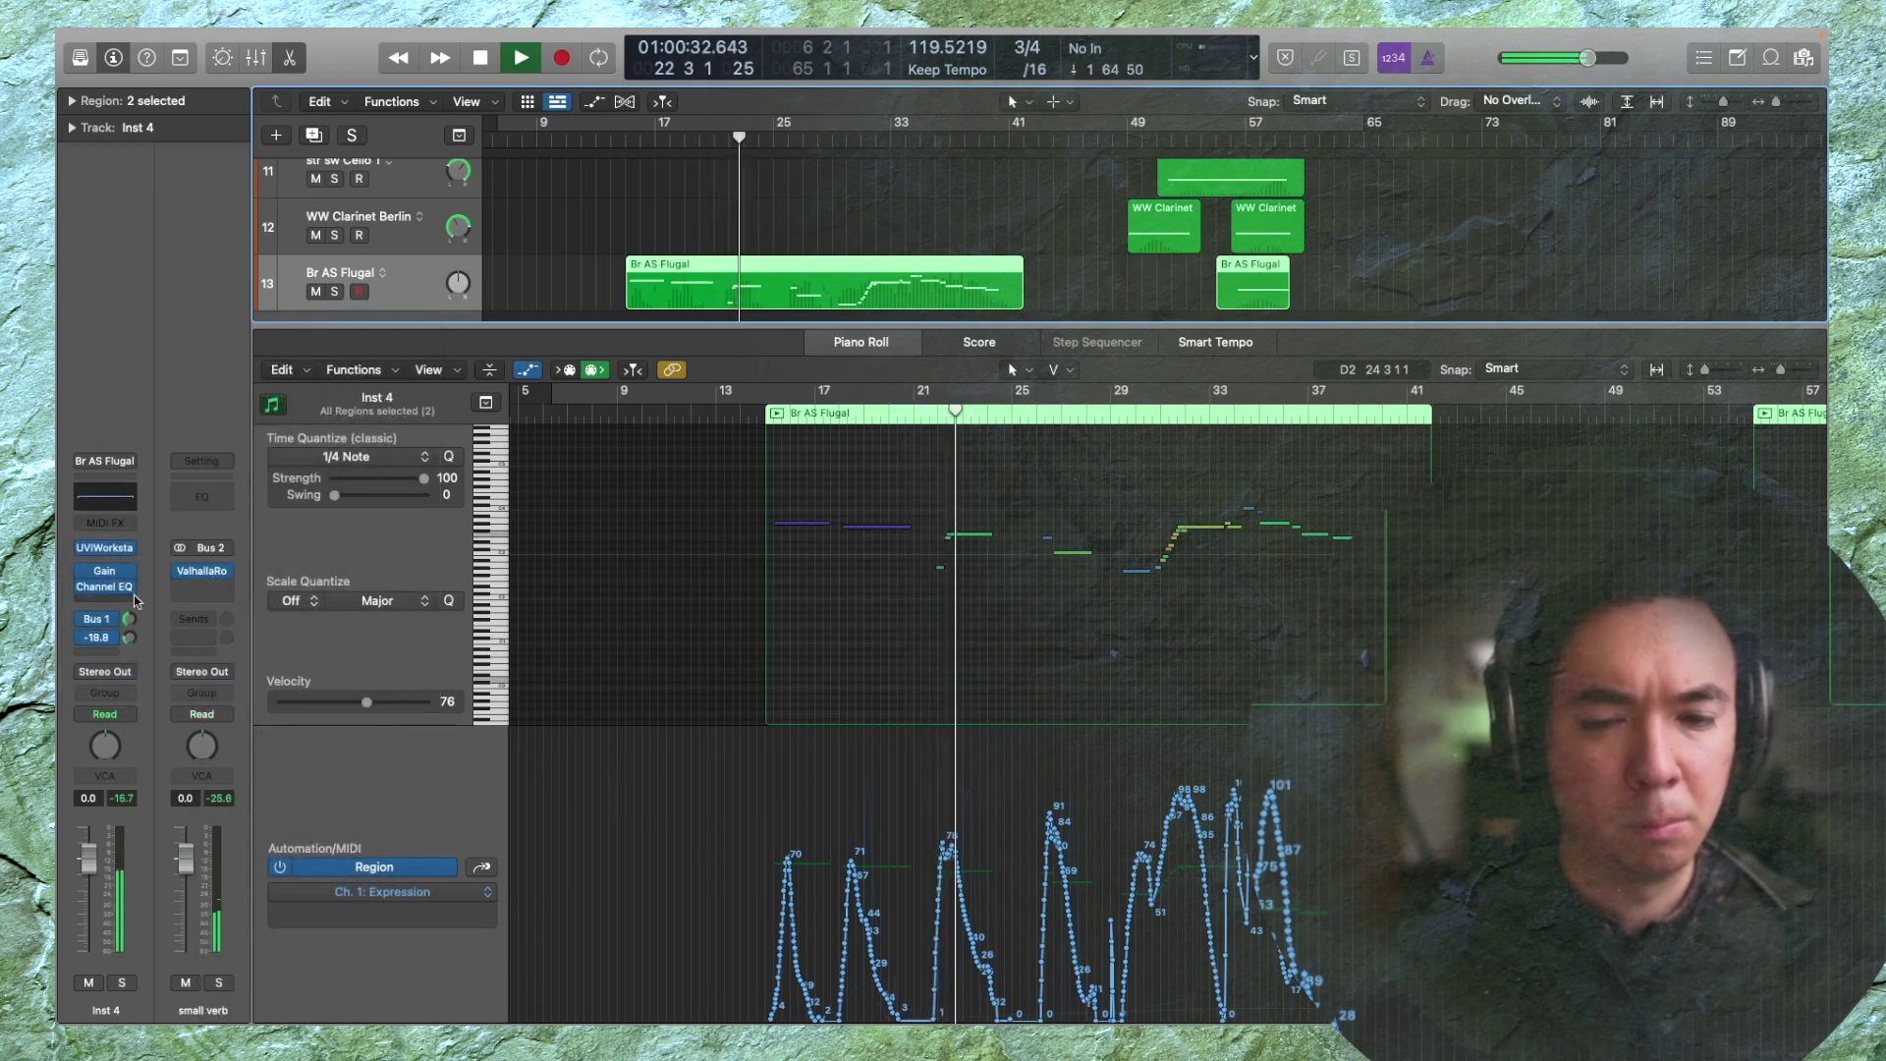
Reshape the rise of the Br AS Flugal expression curve at bar 22, with a peak of about 70 and a point at 29 on the downbeat
scroll(930, 534, "up", 5)
key("space")
left_click(918, 396)
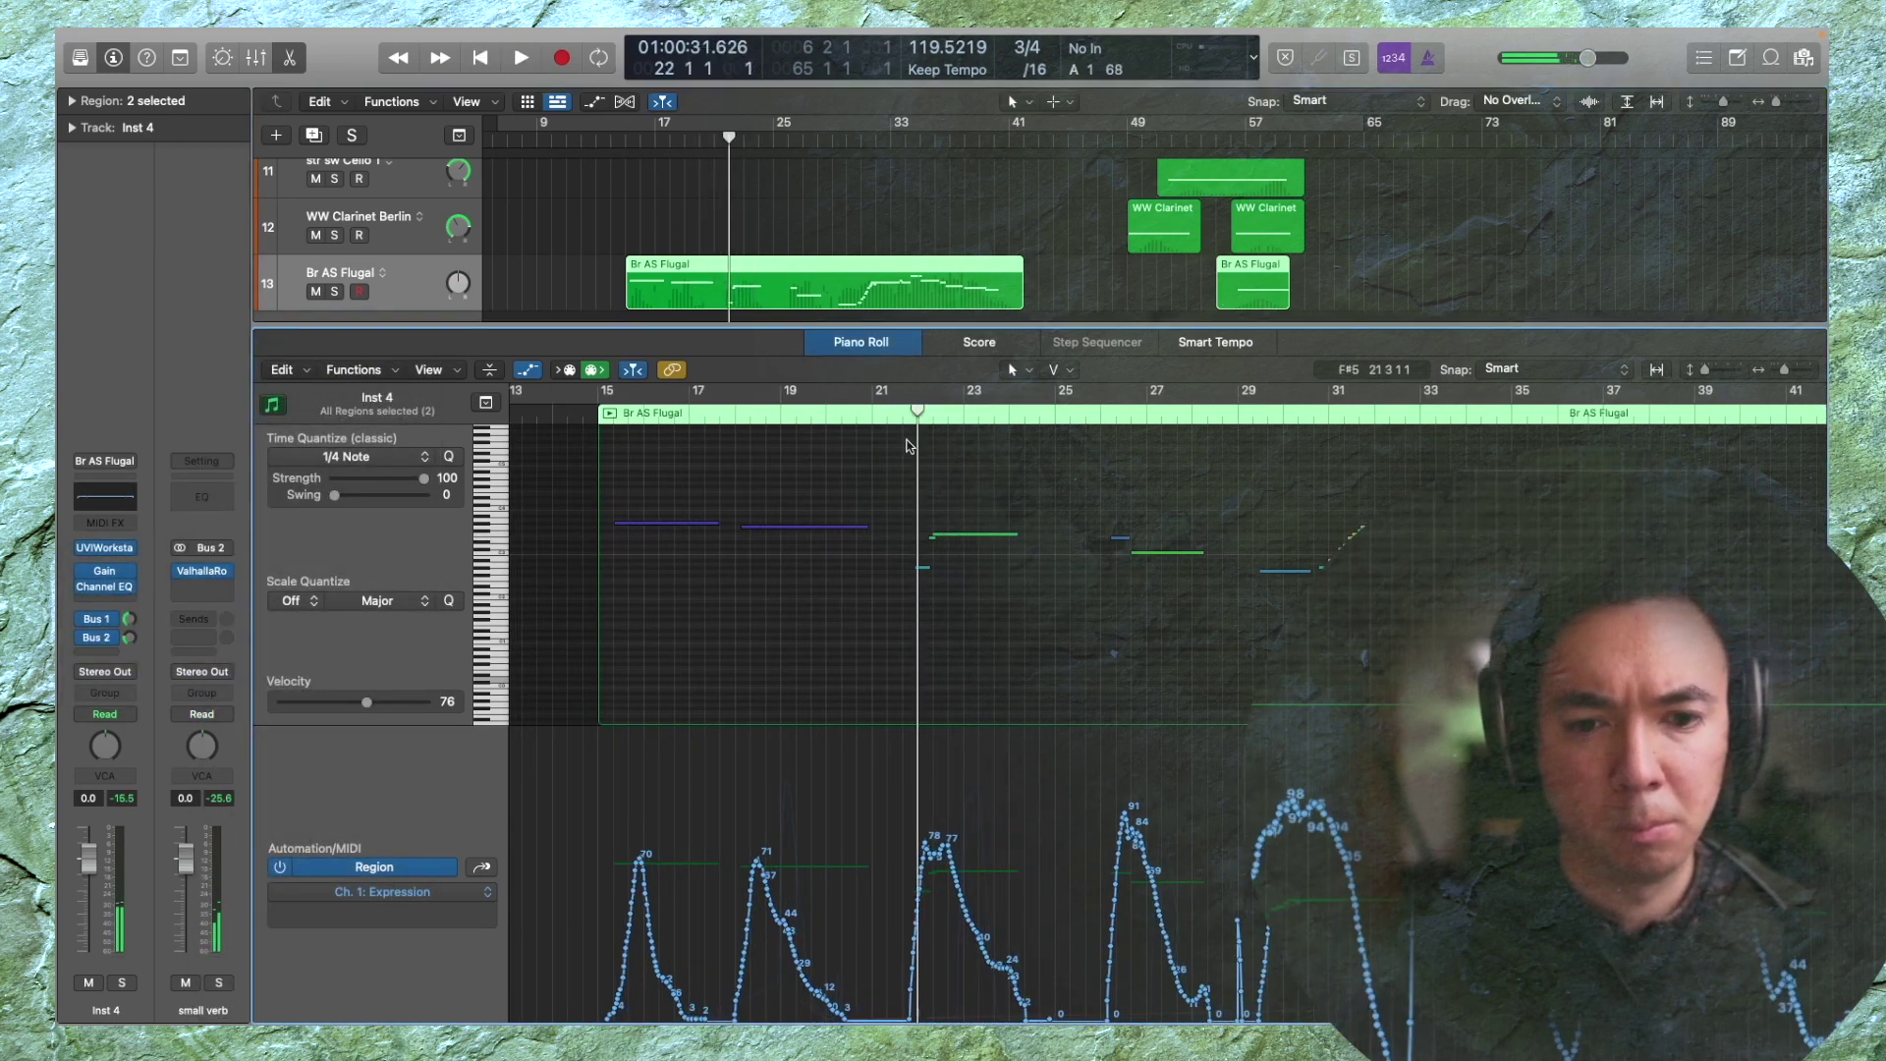
key("super+Right")
key("super+Right")
left_click_drag(953, 865, 1023, 862)
key("space")
left_click(950, 963)
left_click_drag(950, 963, 929, 958)
key("space")
key("space")
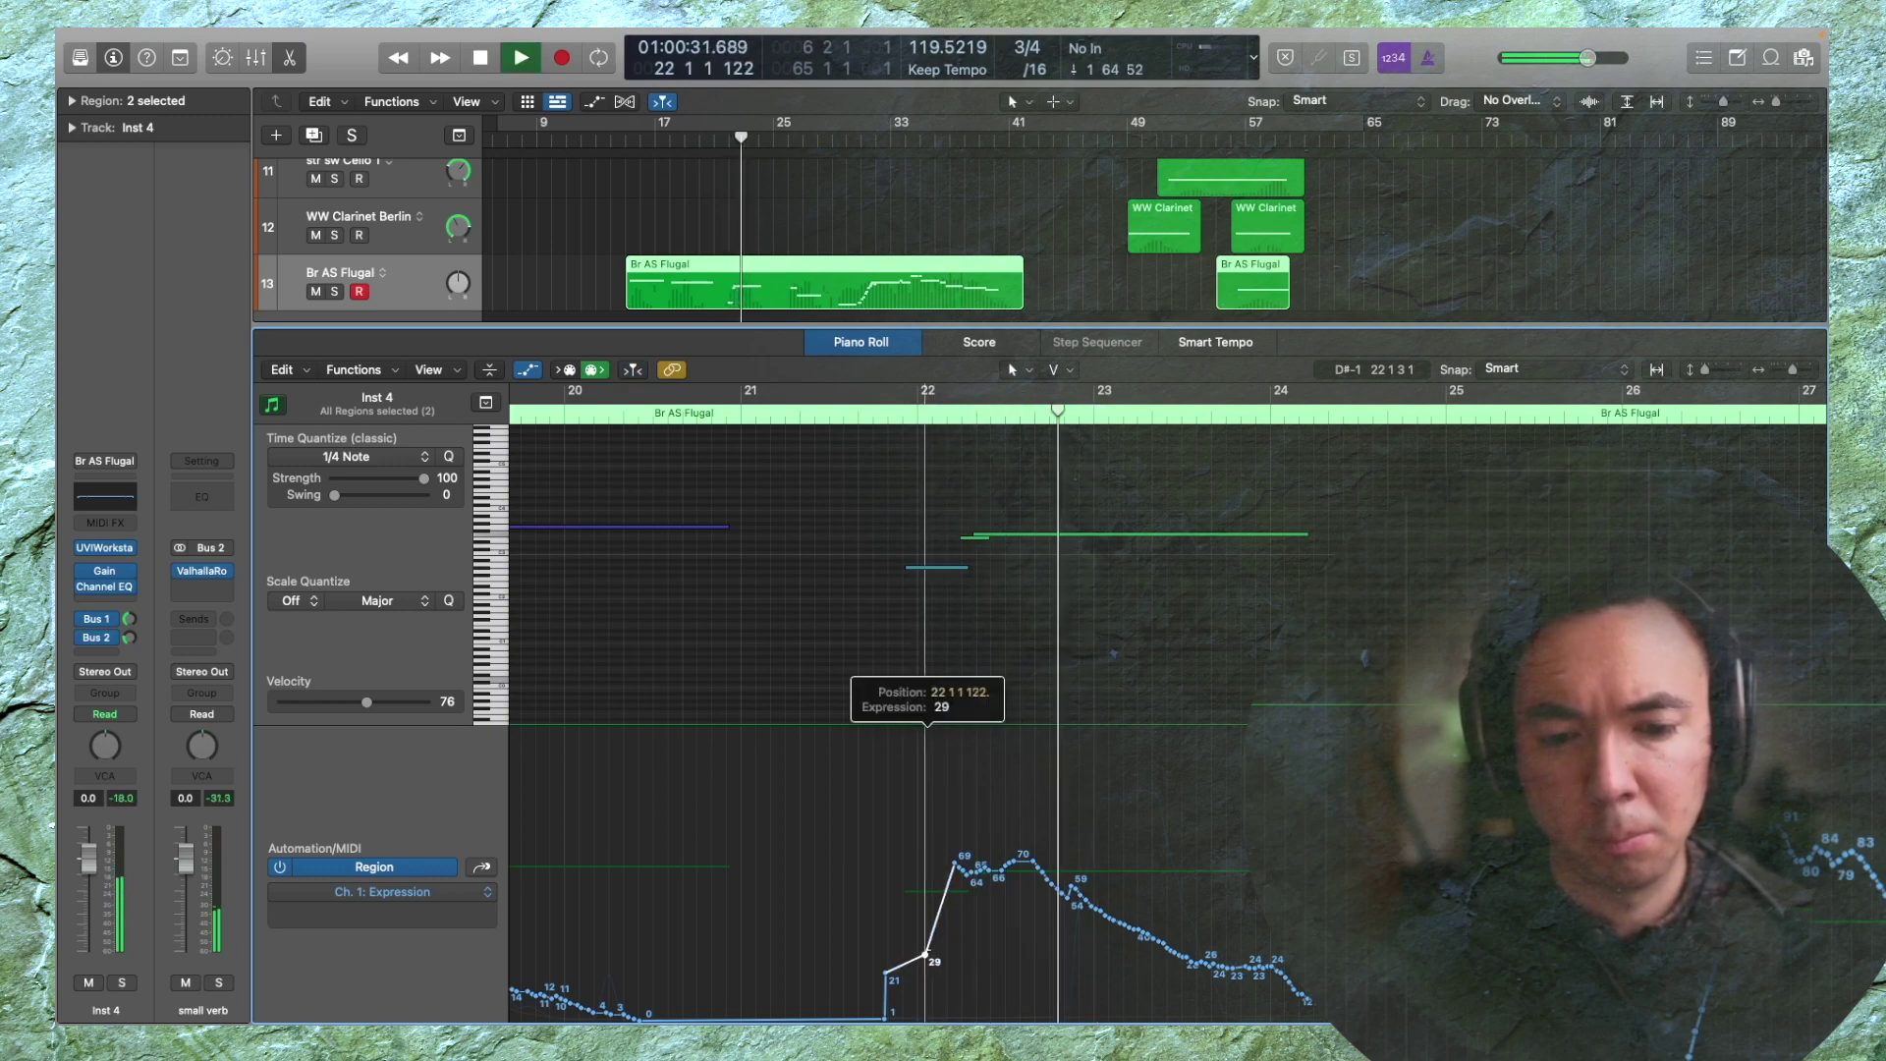
Smooth the expression decay between bars 22 and 24 into a simple fall, with a point at 17 just after bar 23
key("space")
left_click_drag(1062, 896, 1321, 1019)
key("space")
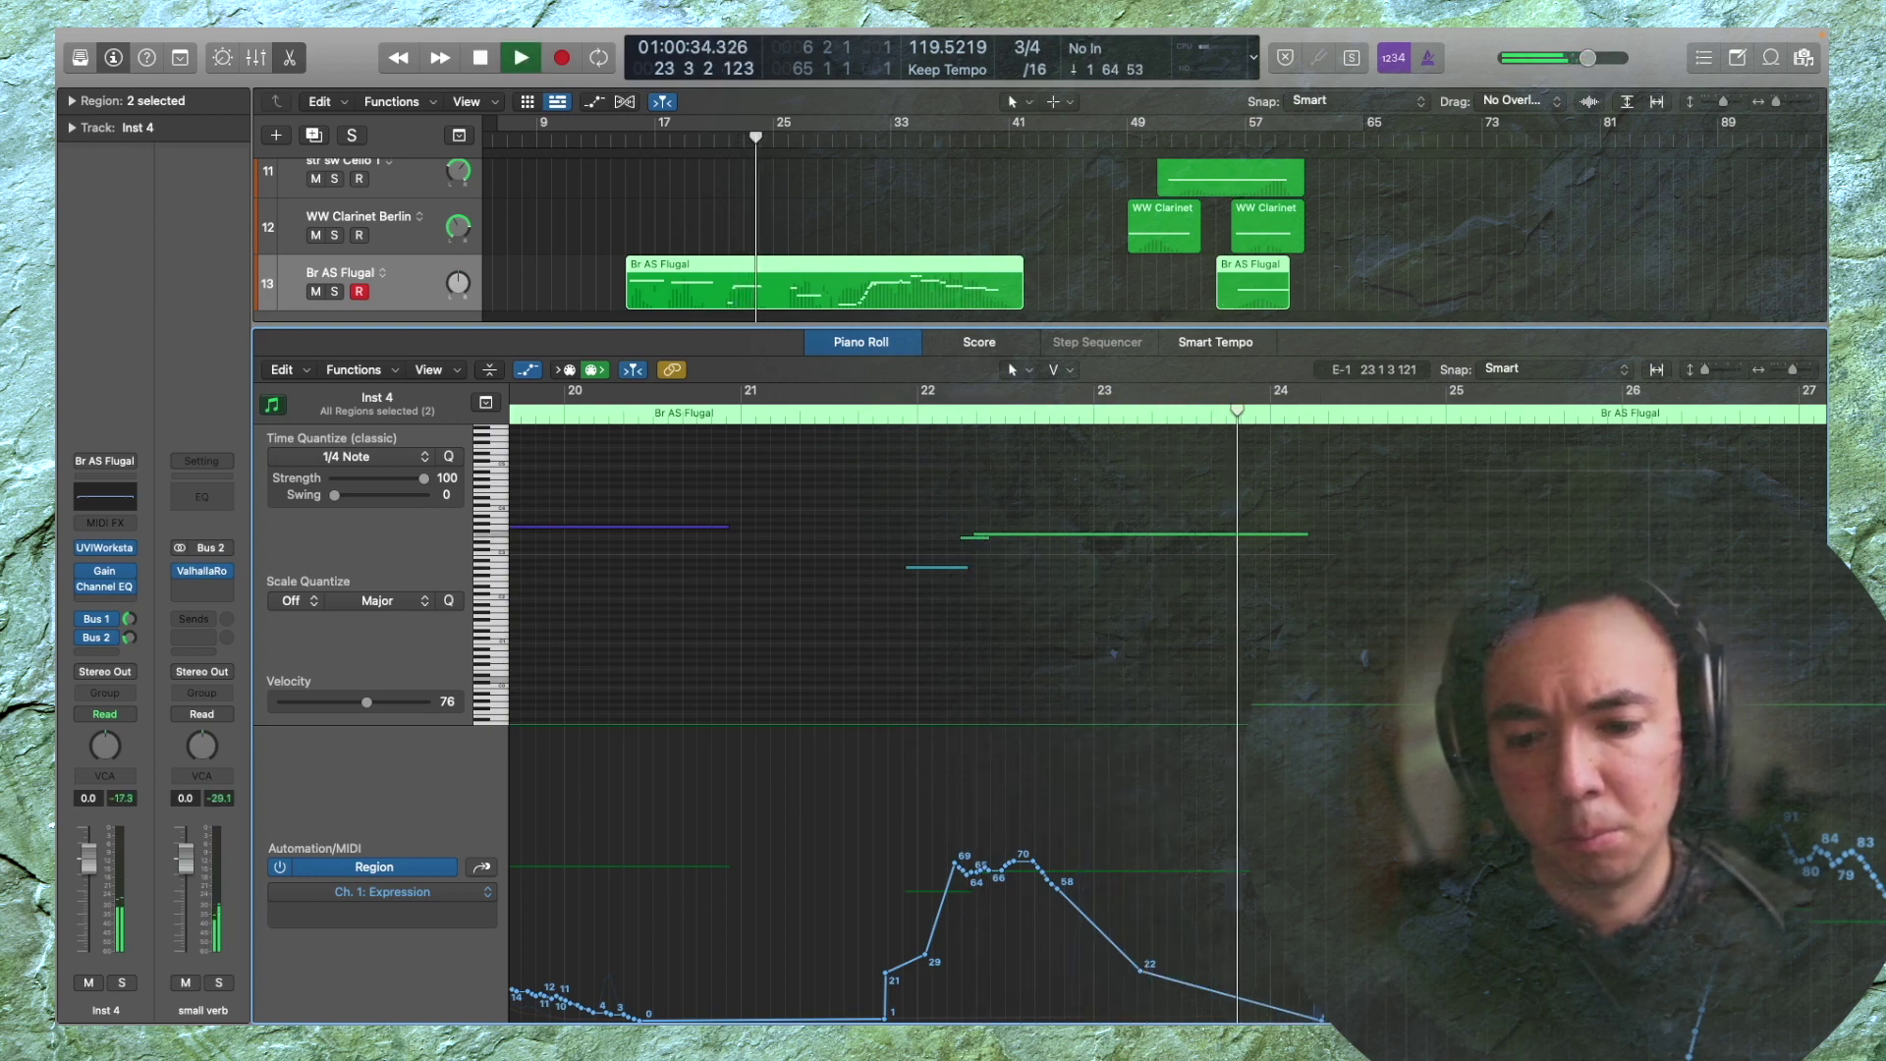
key("space")
key("space")
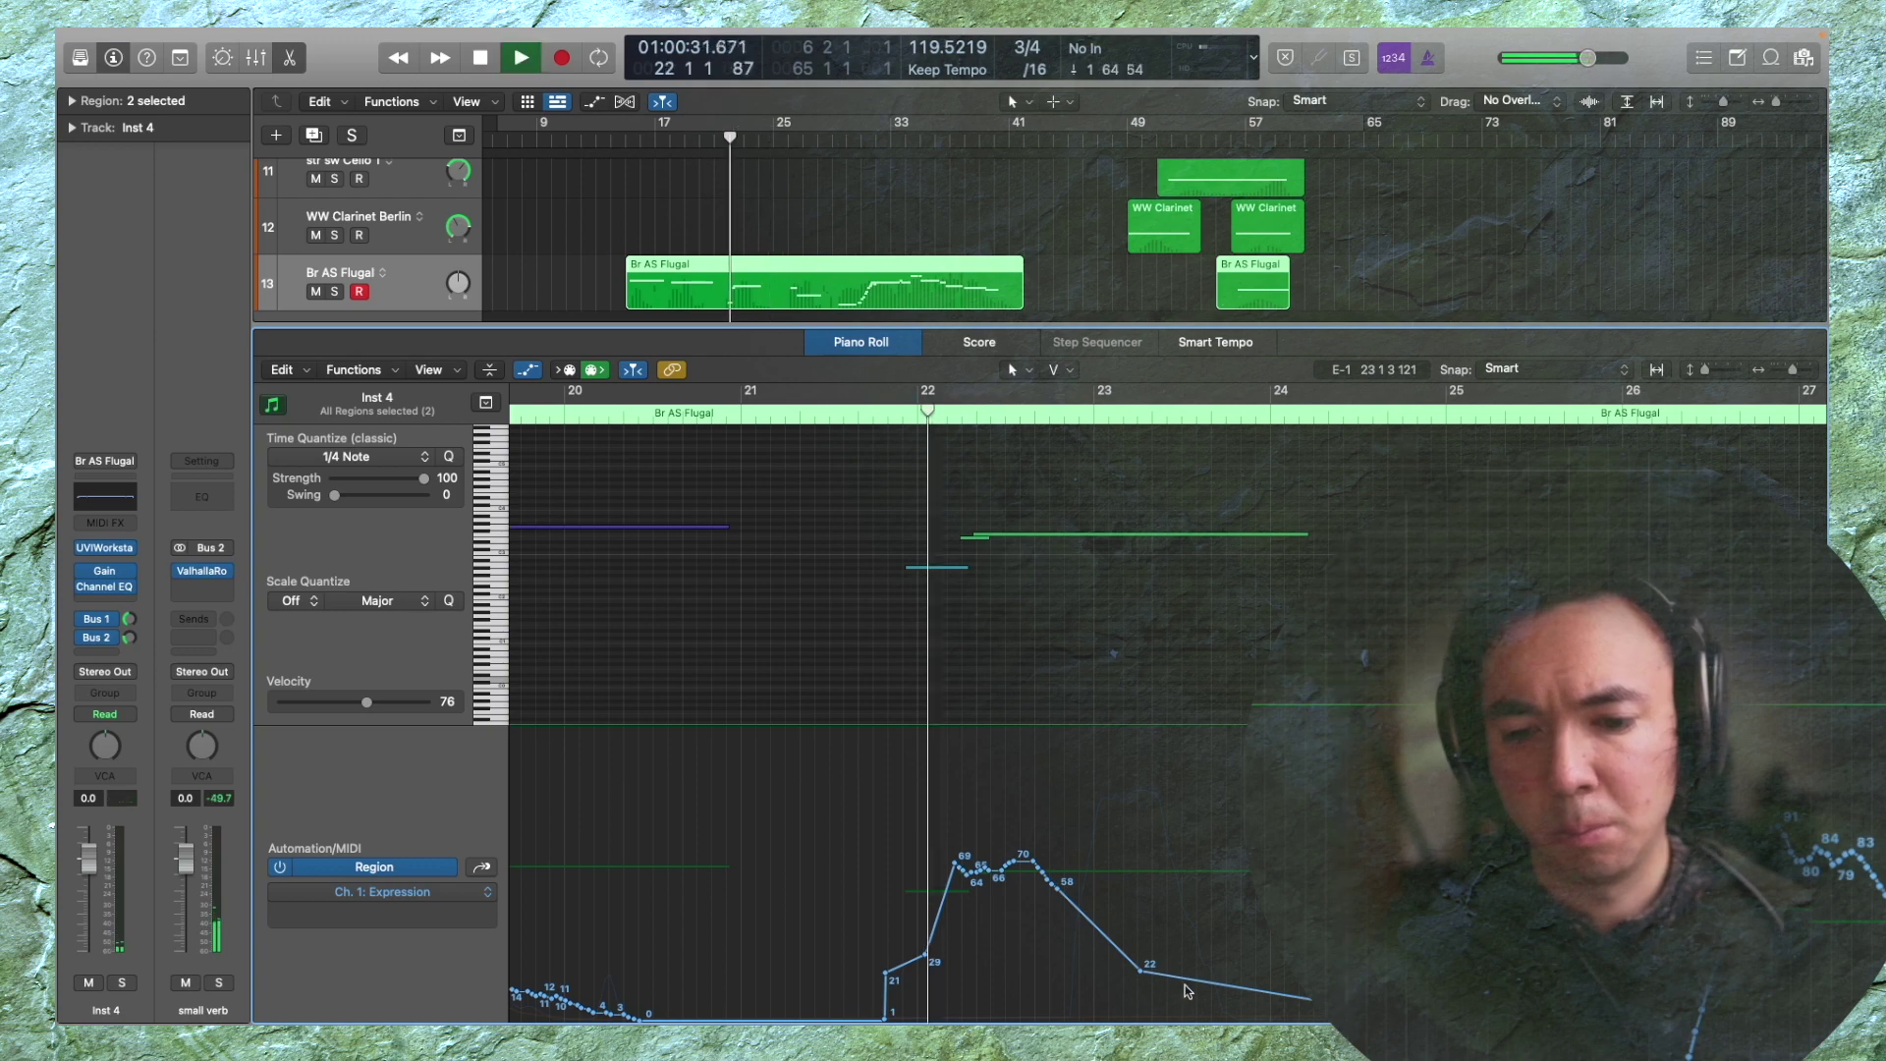
left_click_drag(1185, 986, 1190, 998)
Select the whole expression swell around bar 22 and scale it down to a peak of about 51
key("space")
left_click_drag(880, 904, 1216, 912)
key("space")
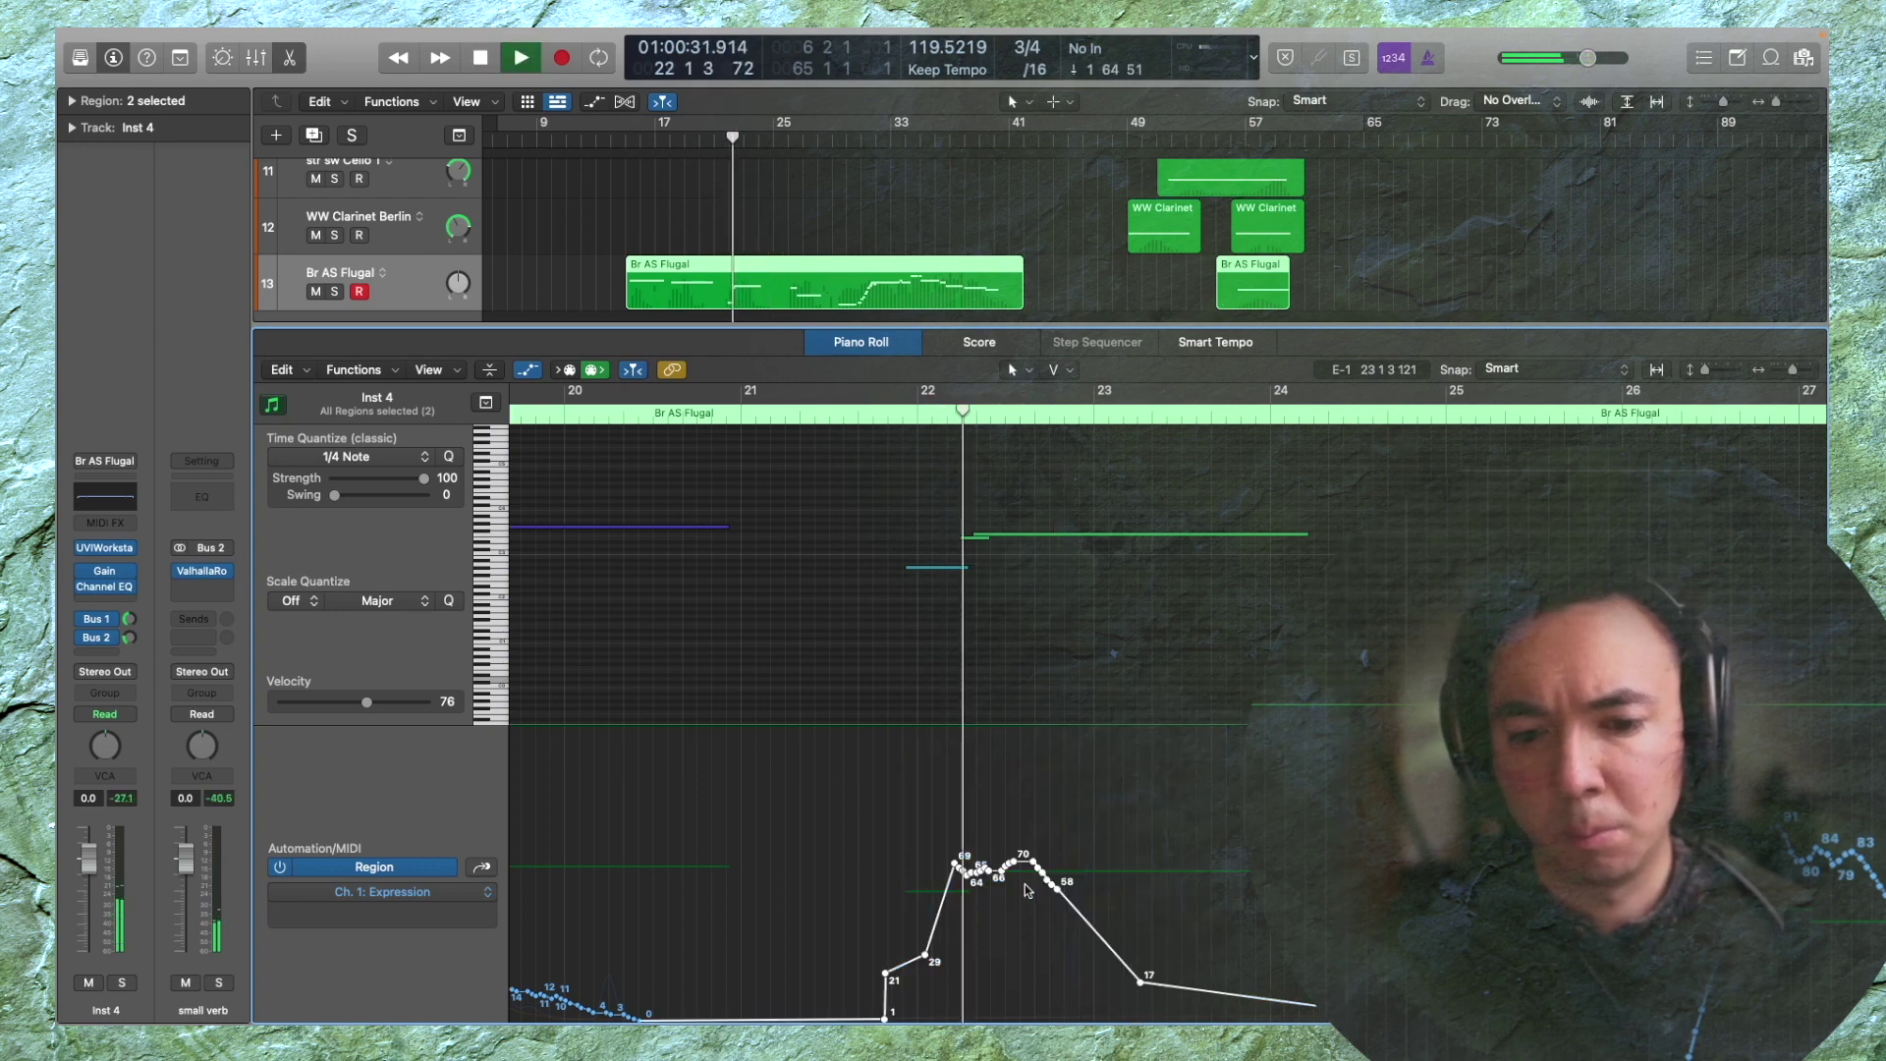
left_click_drag(1025, 890, 1029, 914)
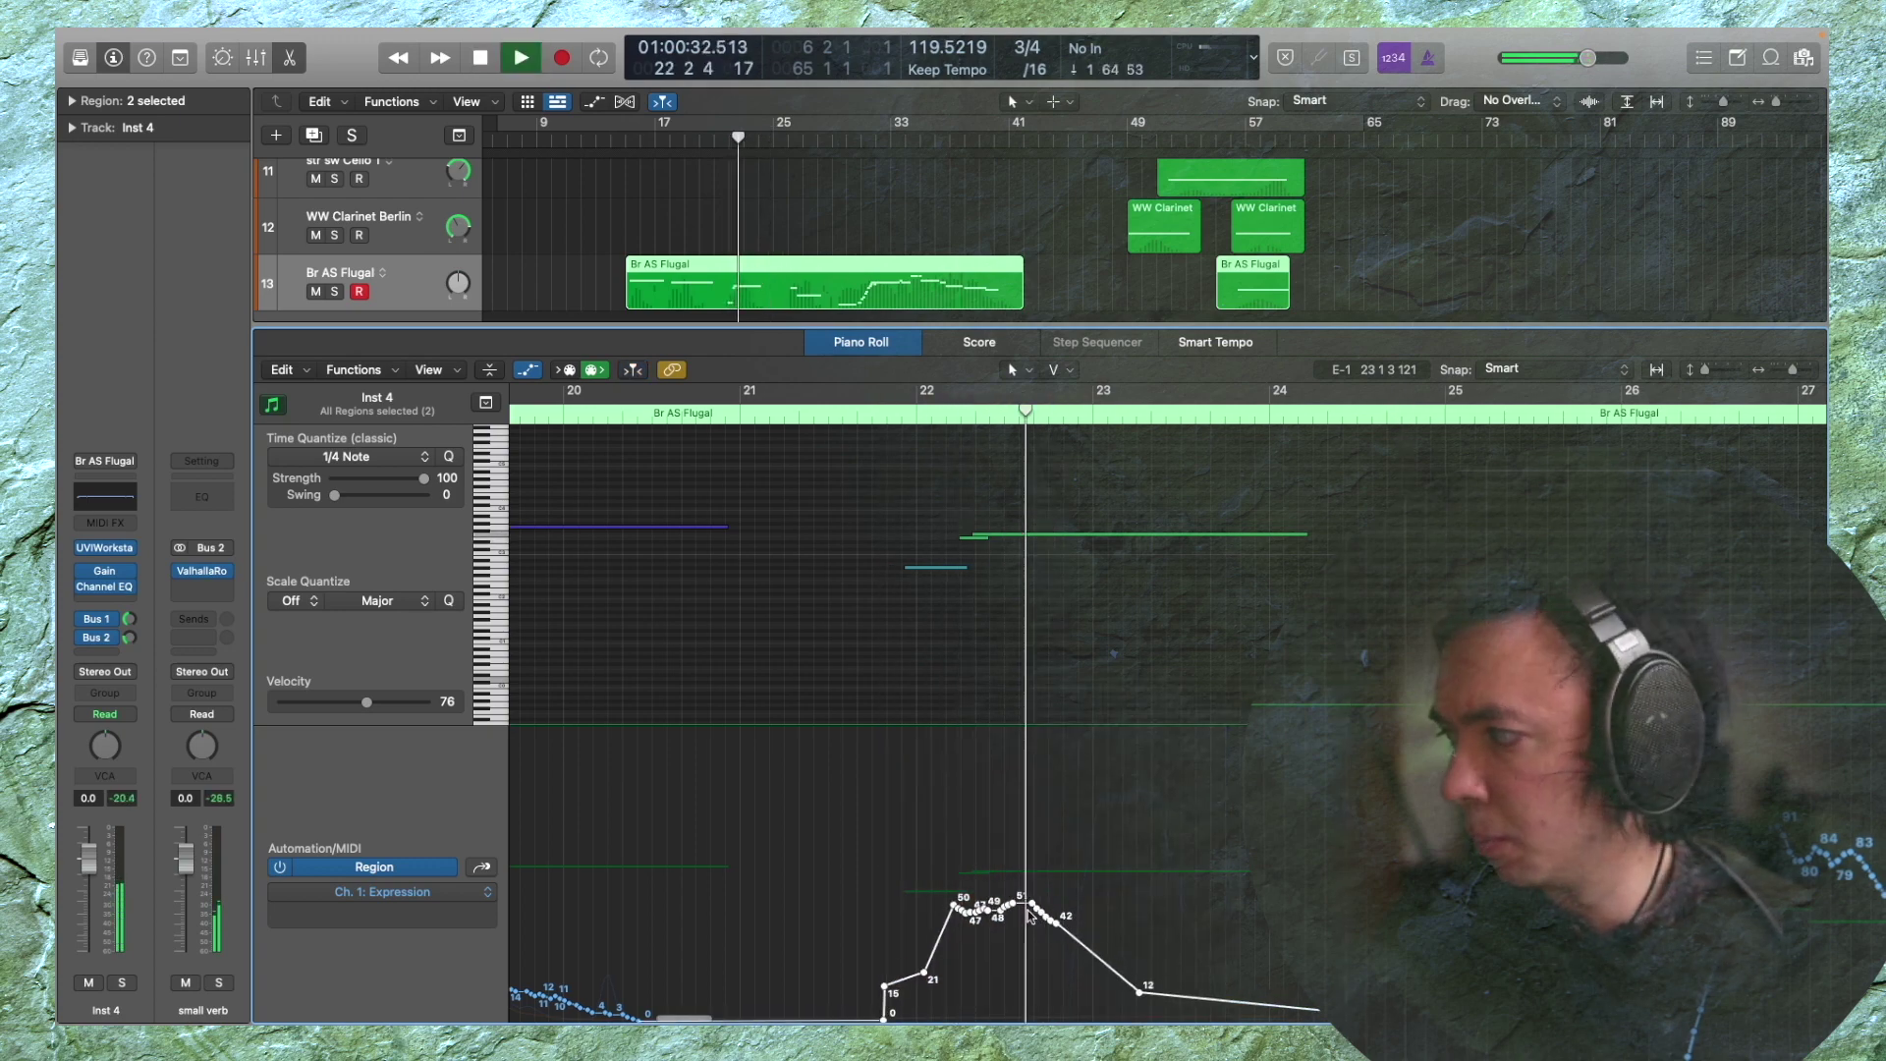
Try scaling down the two Br AS Flugal expression swells between bars 15 and 21 together and listen to the passage
key("super+Left")
scroll(1103, 855, "right", 3)
scroll(1102, 854, "left", 5)
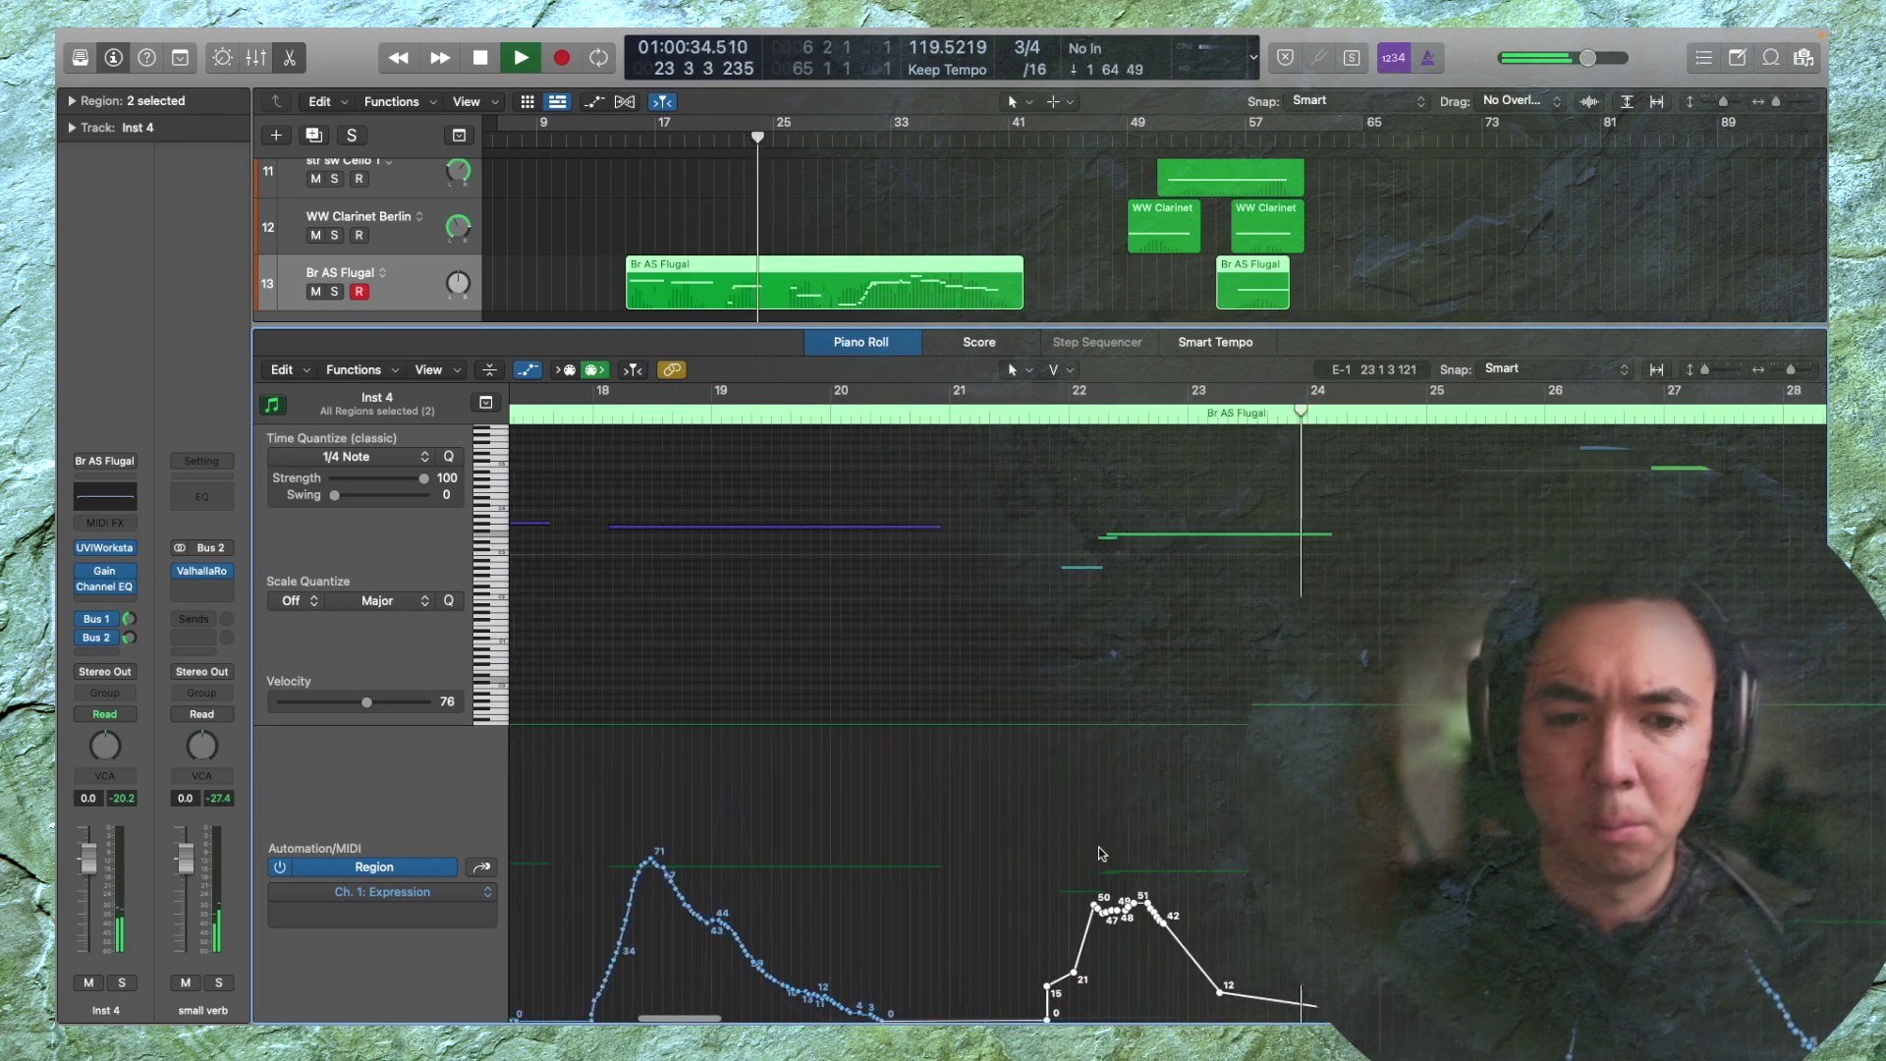
key("super+Left")
scroll(1102, 855, "left", 5)
key("super+Left")
key("super+Left")
key("super+Left")
key("space")
left_click_drag(886, 877, 1297, 947)
left_click_drag(1077, 862, 1077, 911)
key("space")
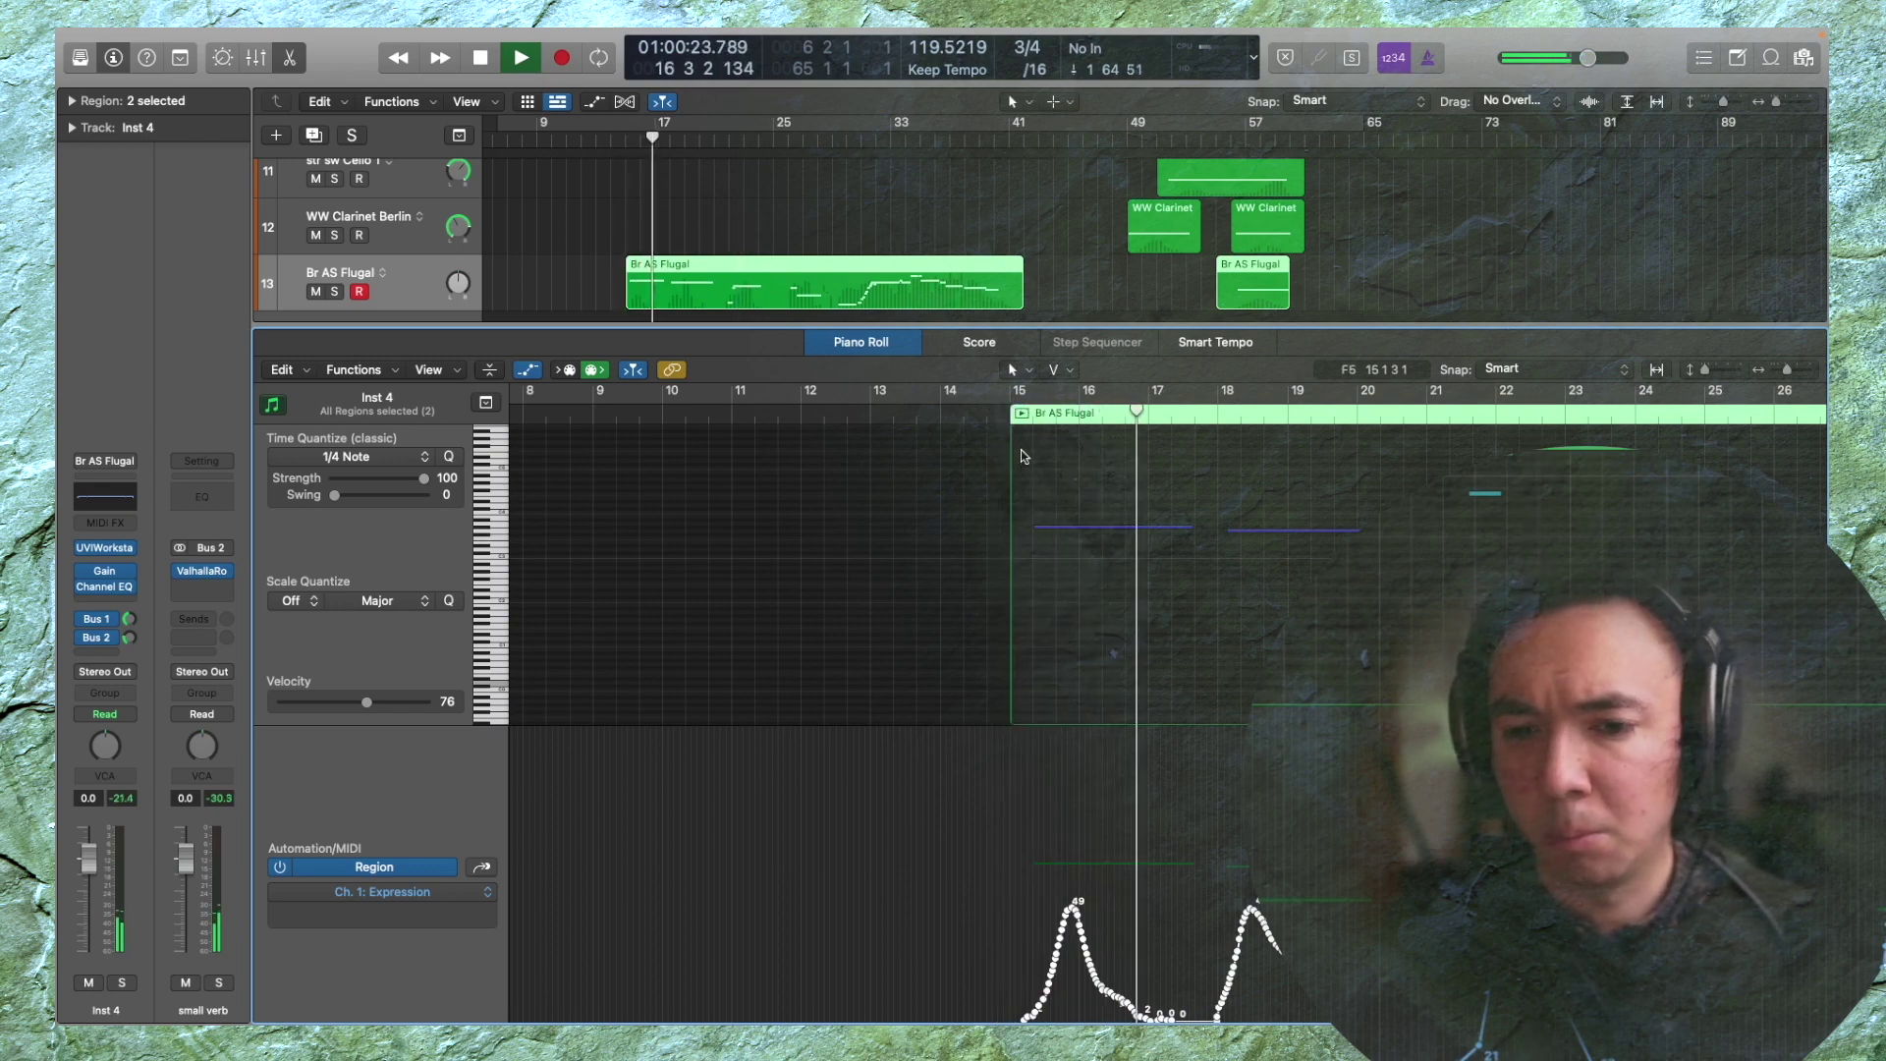
Undo the joint scaling of the first two expression swells and play the passage back
scroll(1192, 539, "right", 3)
key("space")
key("super+z")
key("space")
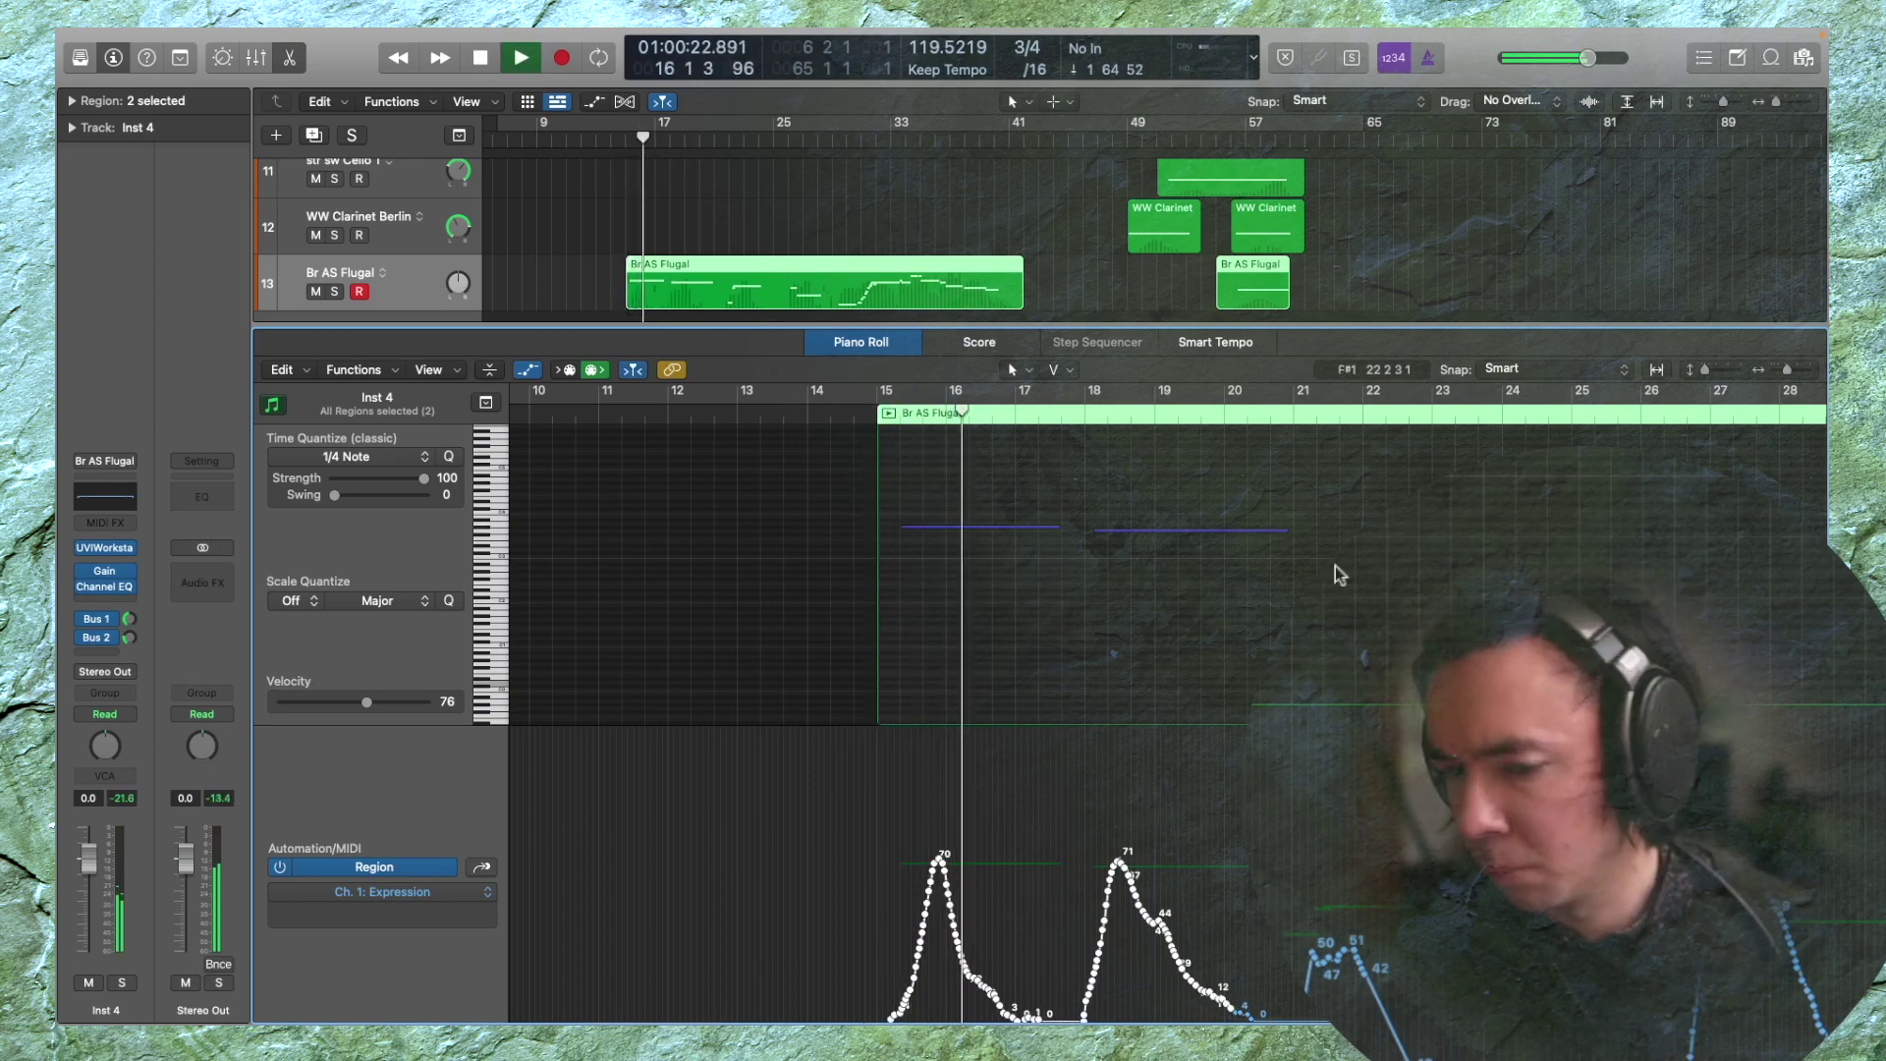
key("space")
key("space")
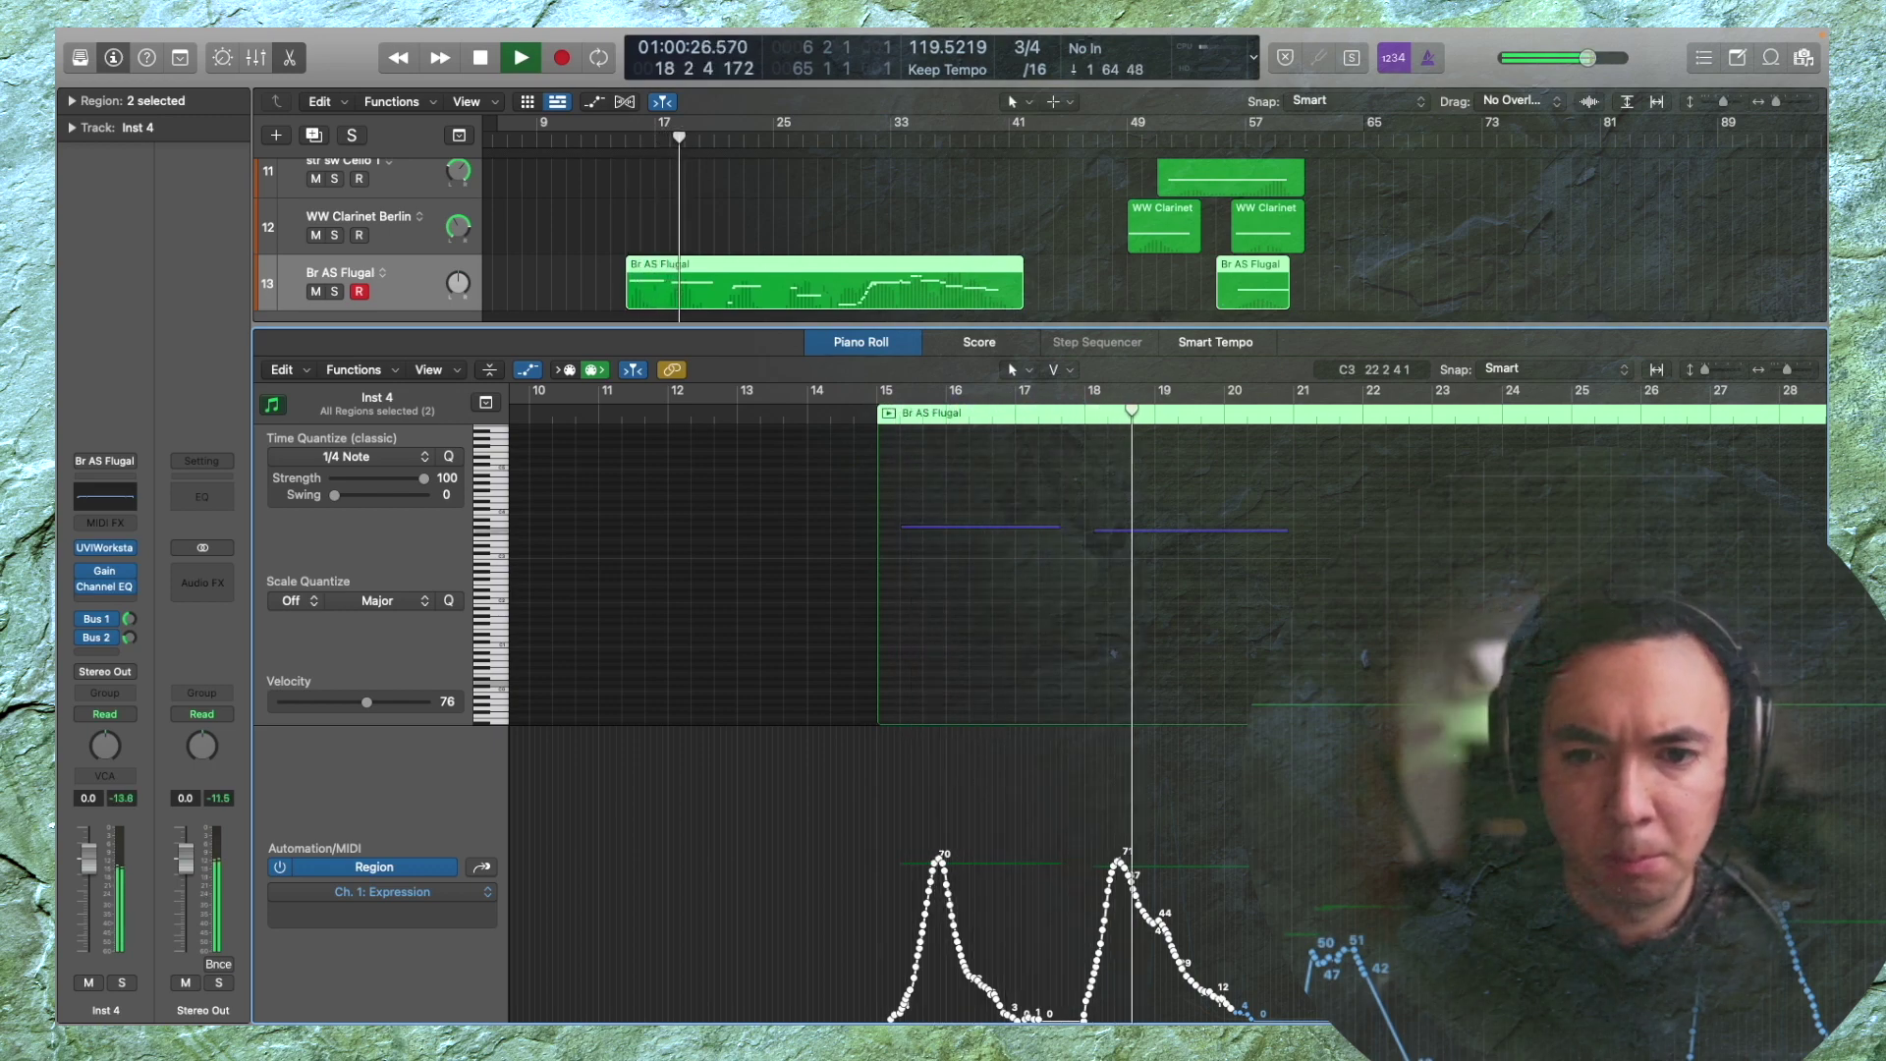
Scale only the expression swell around bar 18 down to a peak of about 28, auditioning the level from bar 18
scroll(1061, 849, "right", 5)
scroll(1062, 849, "left", 3)
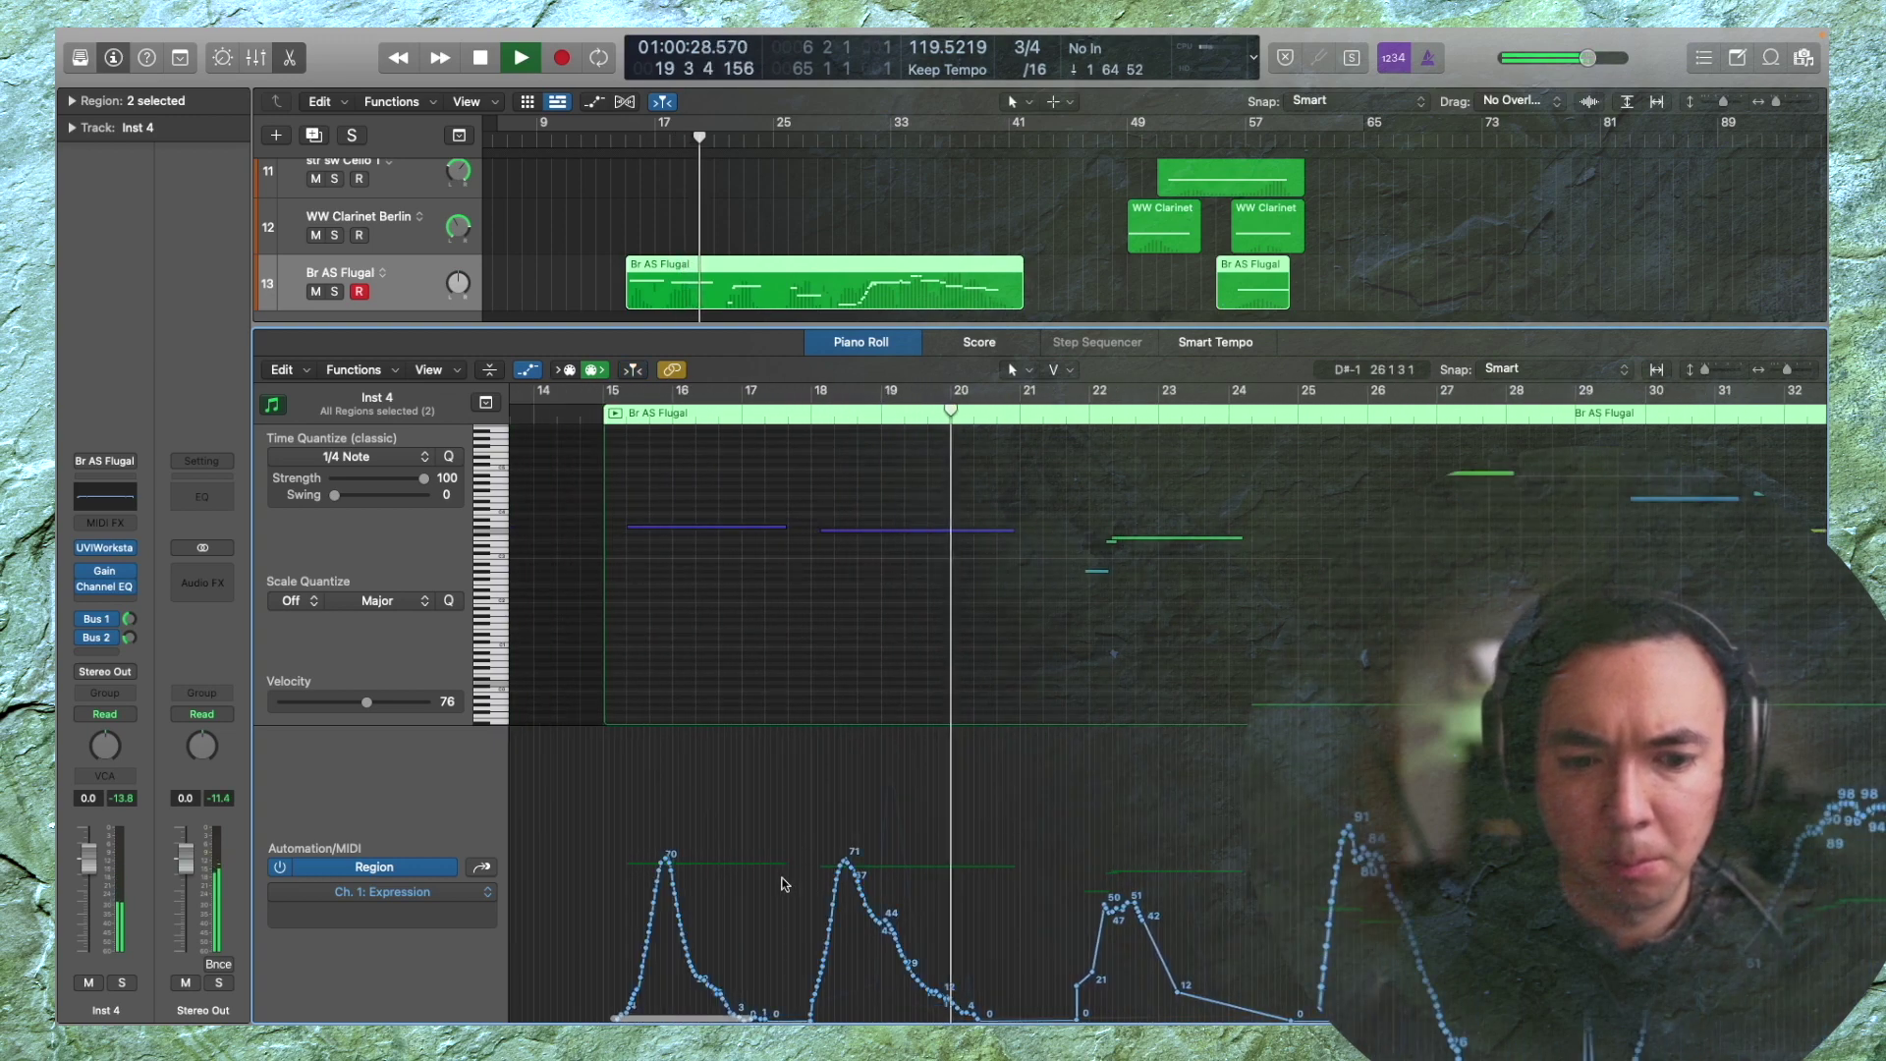
left_click_drag(814, 875, 815, 924)
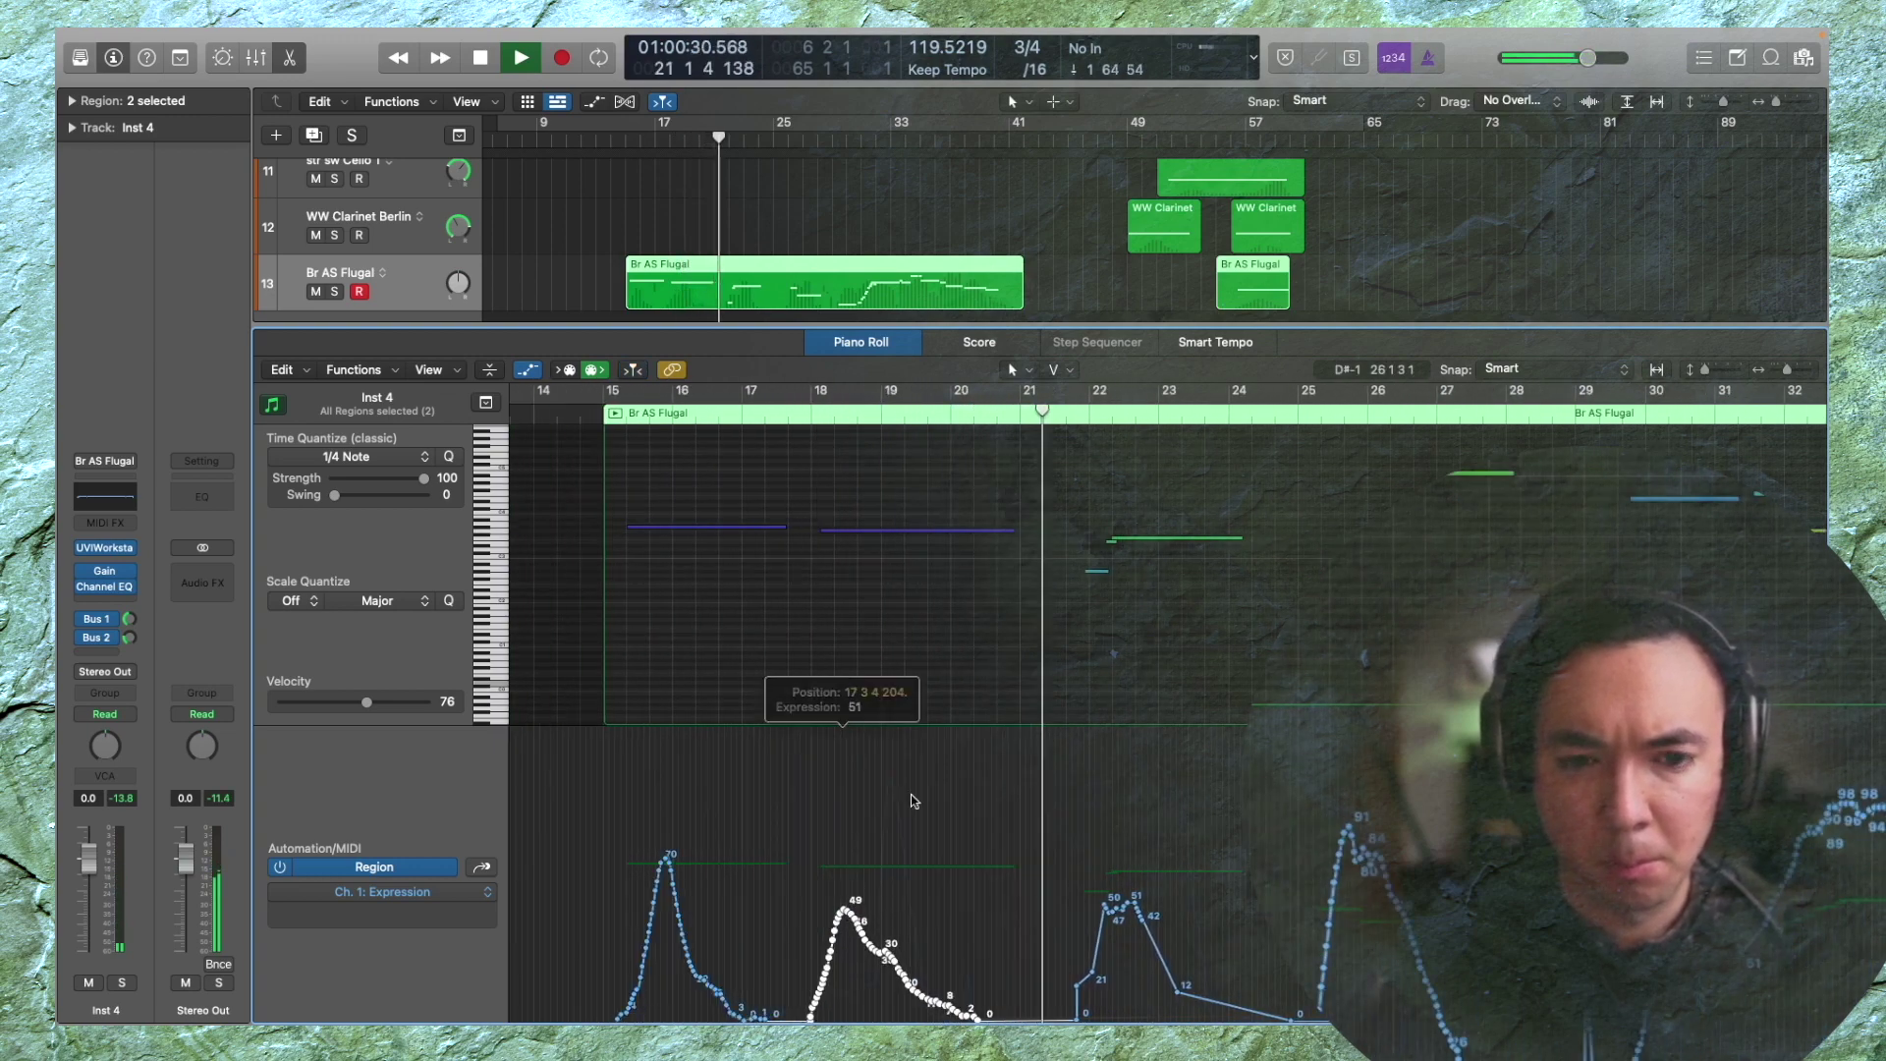
left_click(813, 410)
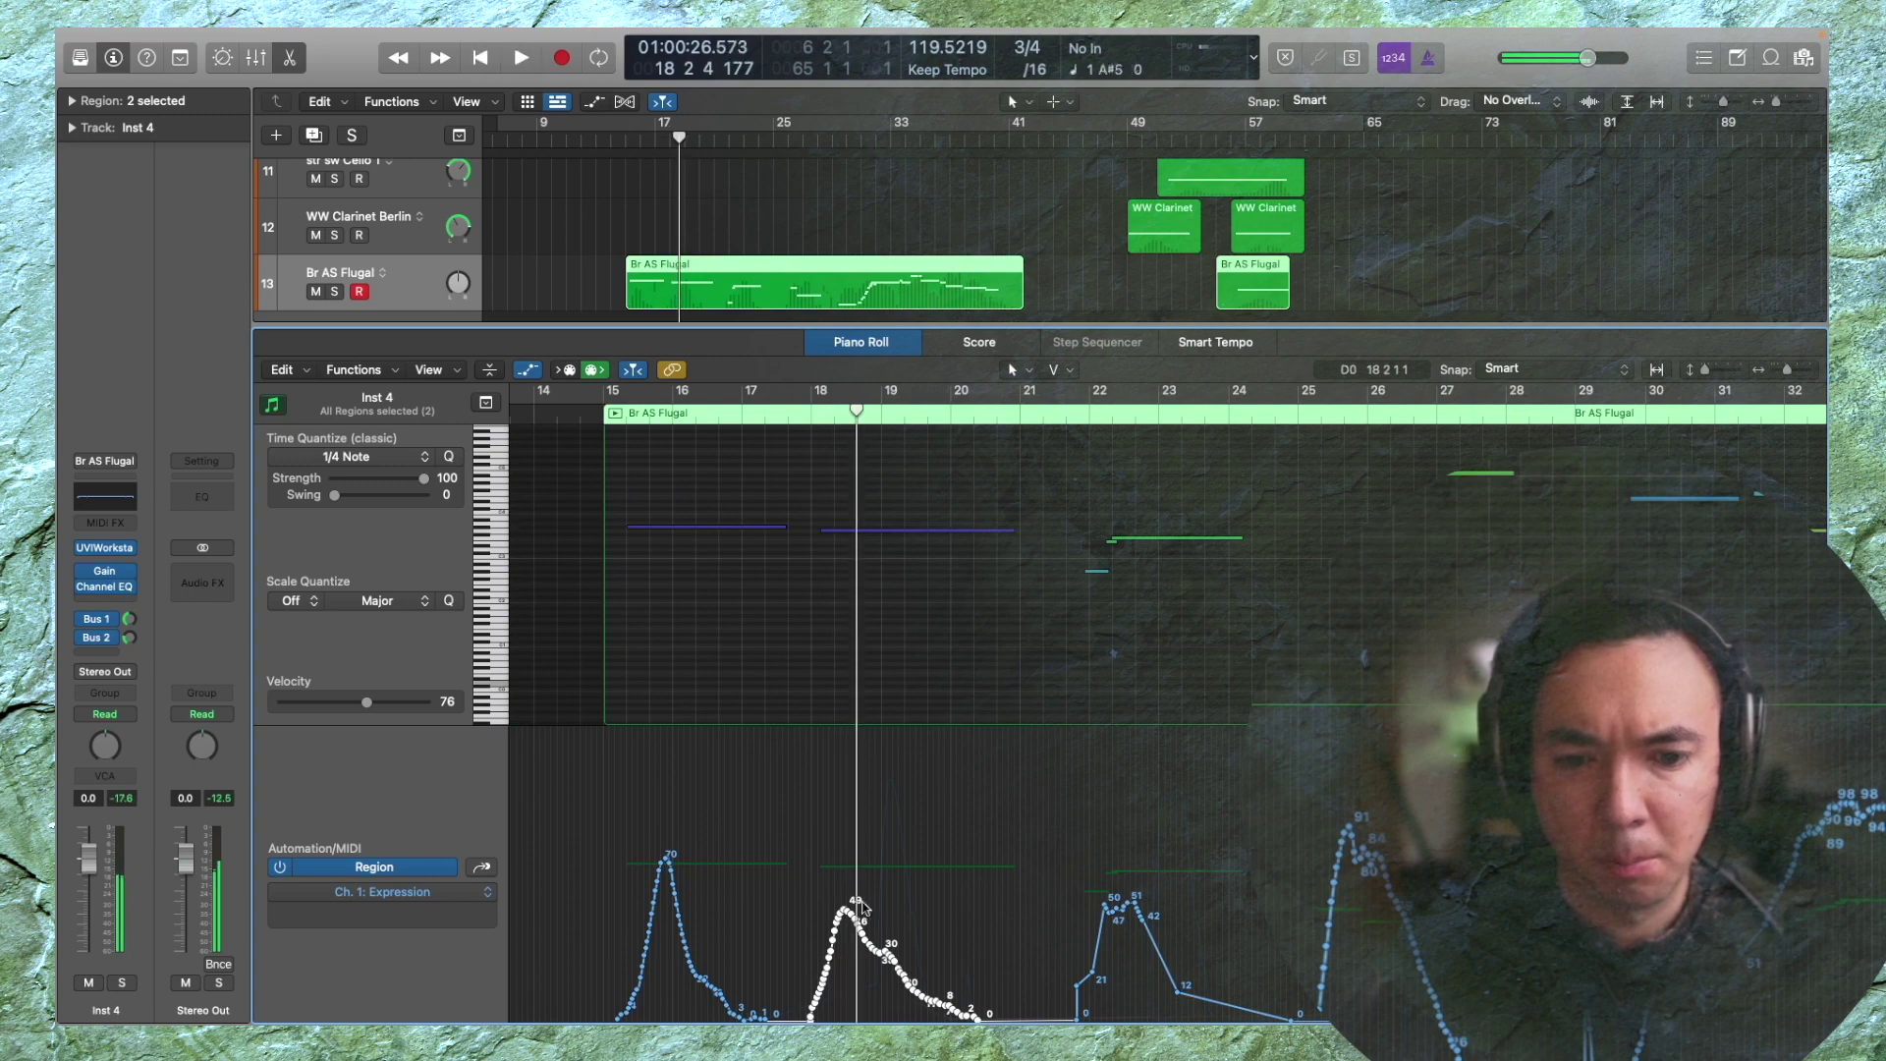
left_click(808, 410)
left_click_drag(839, 791, 840, 855)
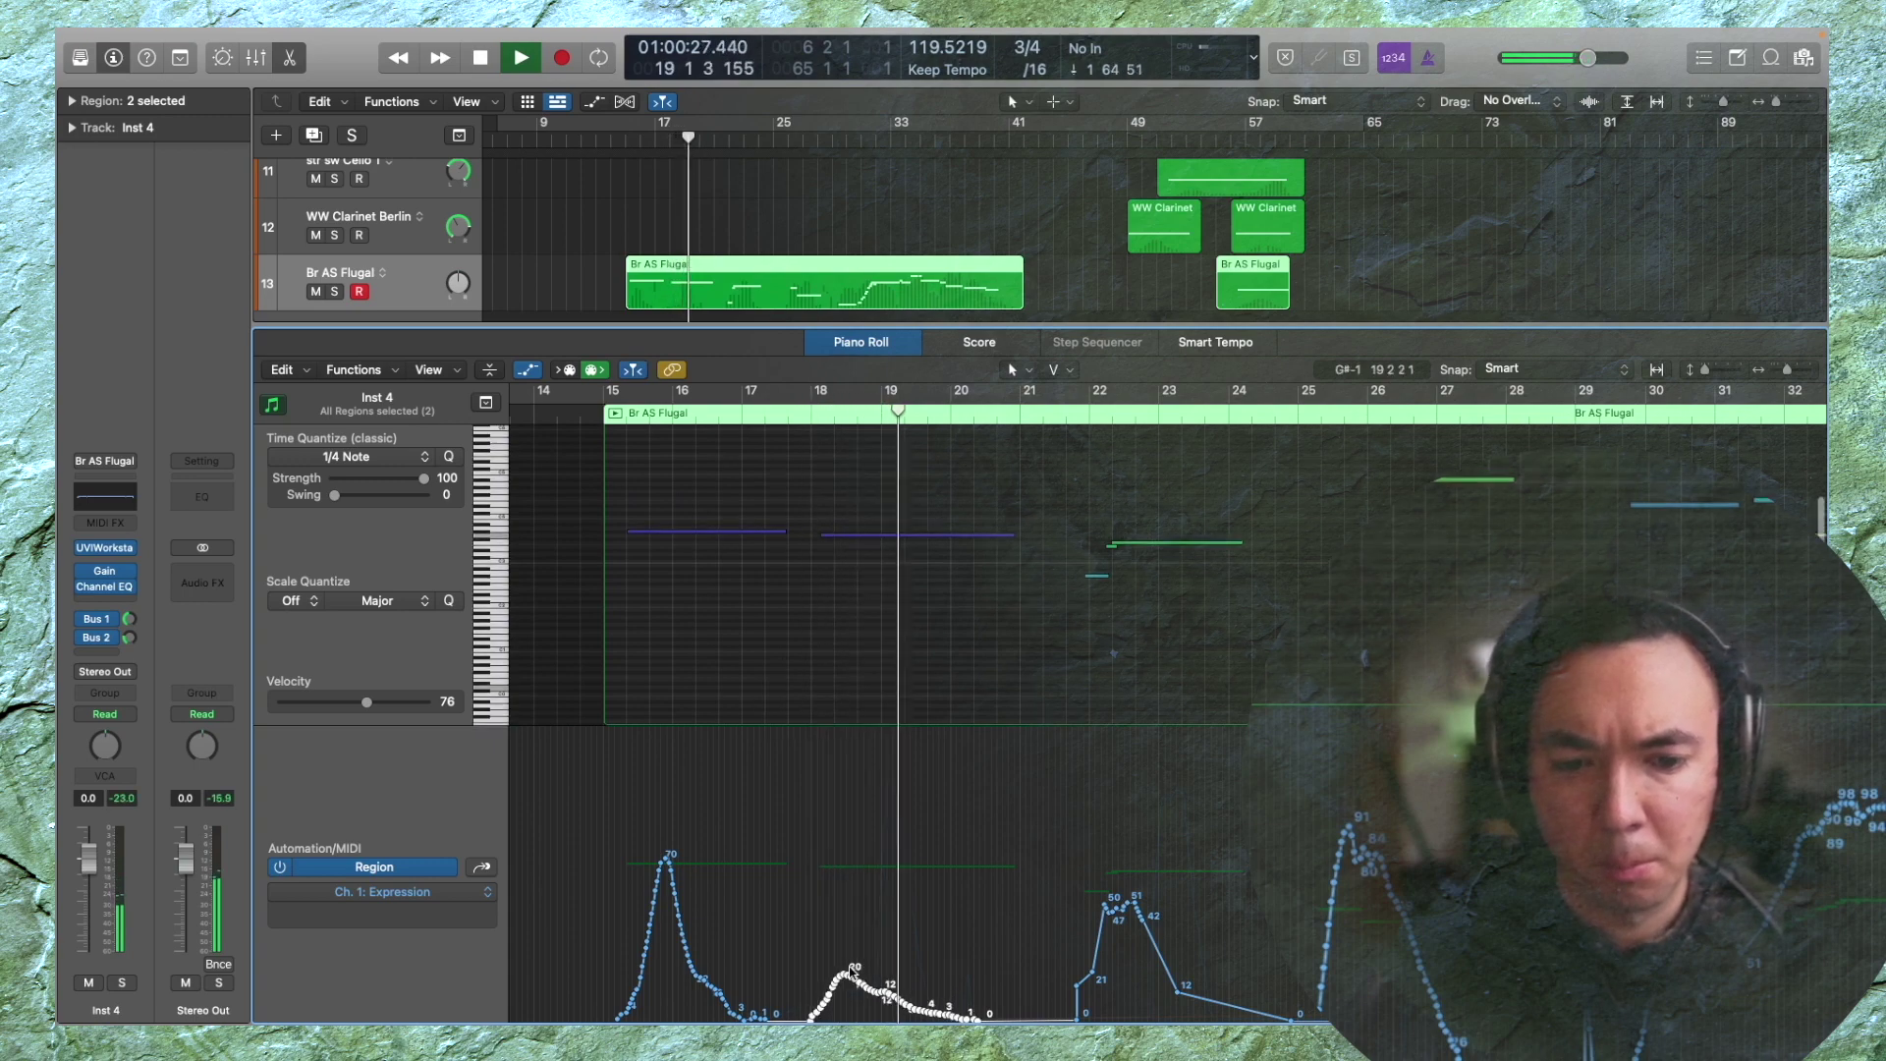
left_click_drag(849, 973, 855, 953)
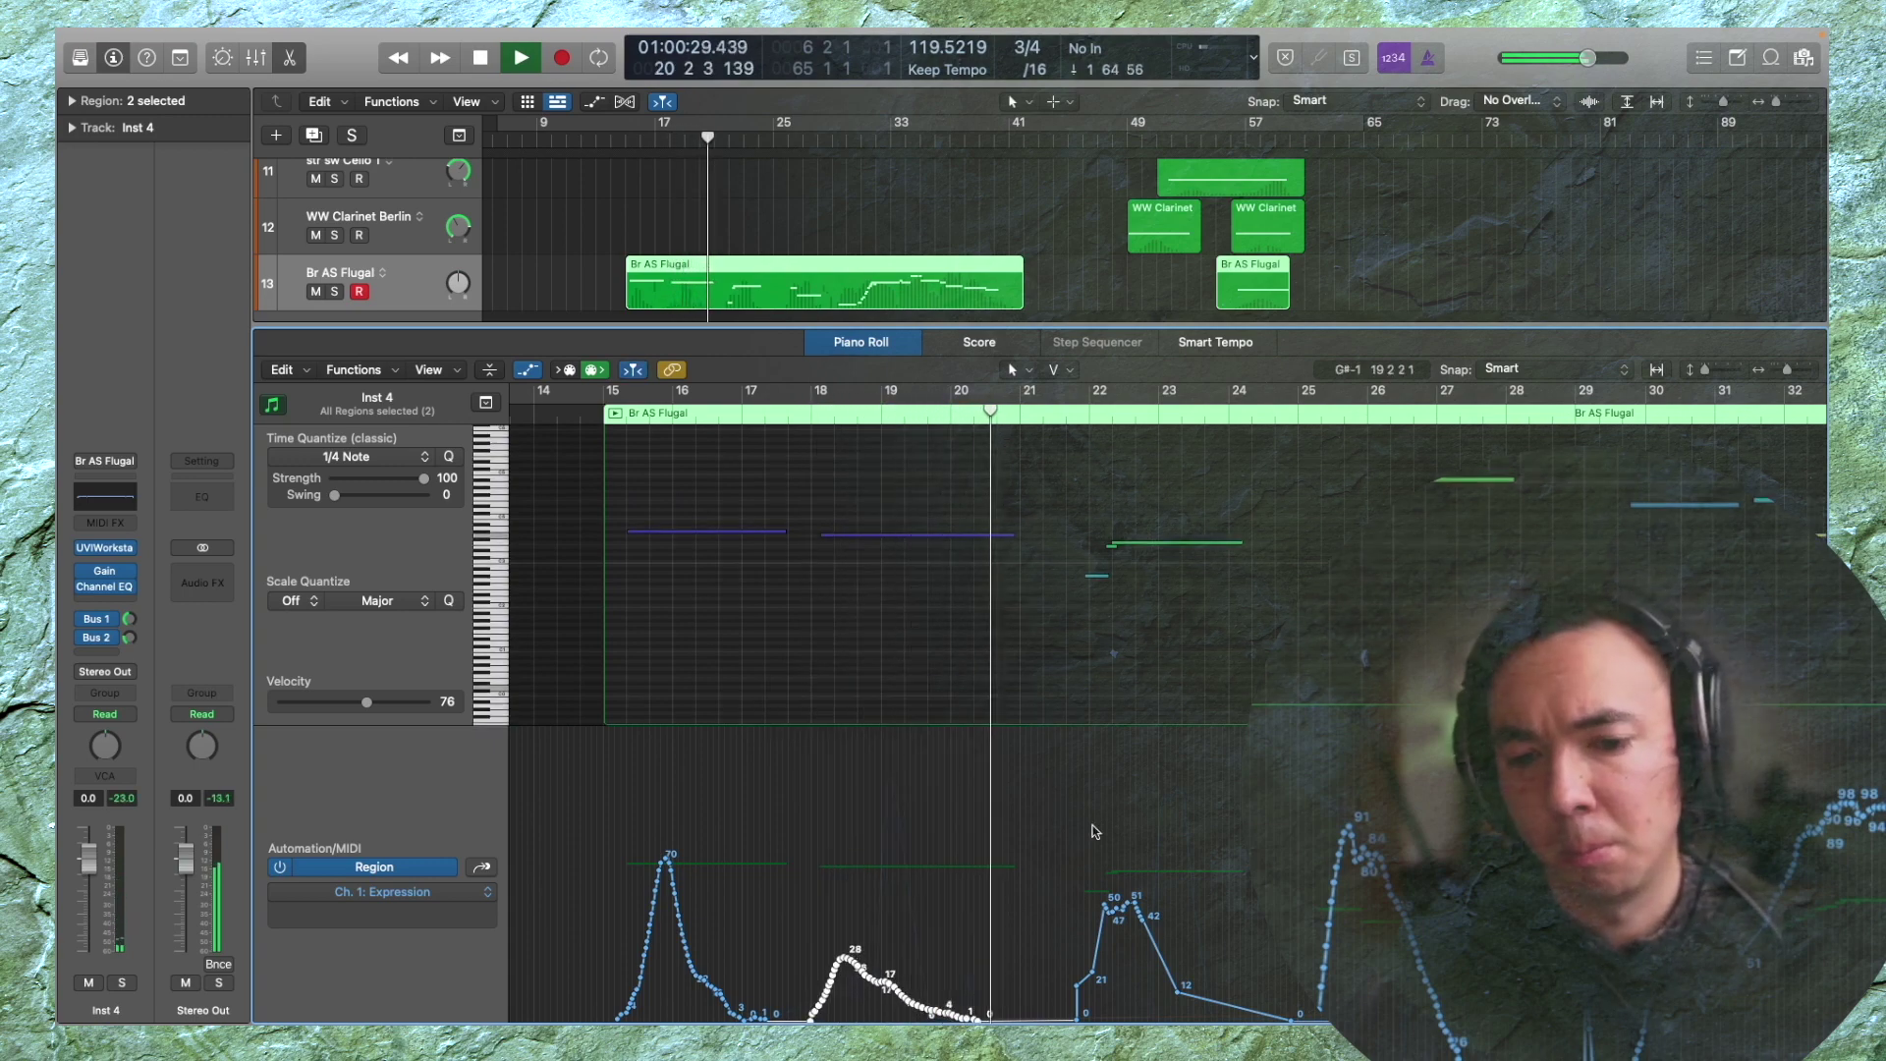
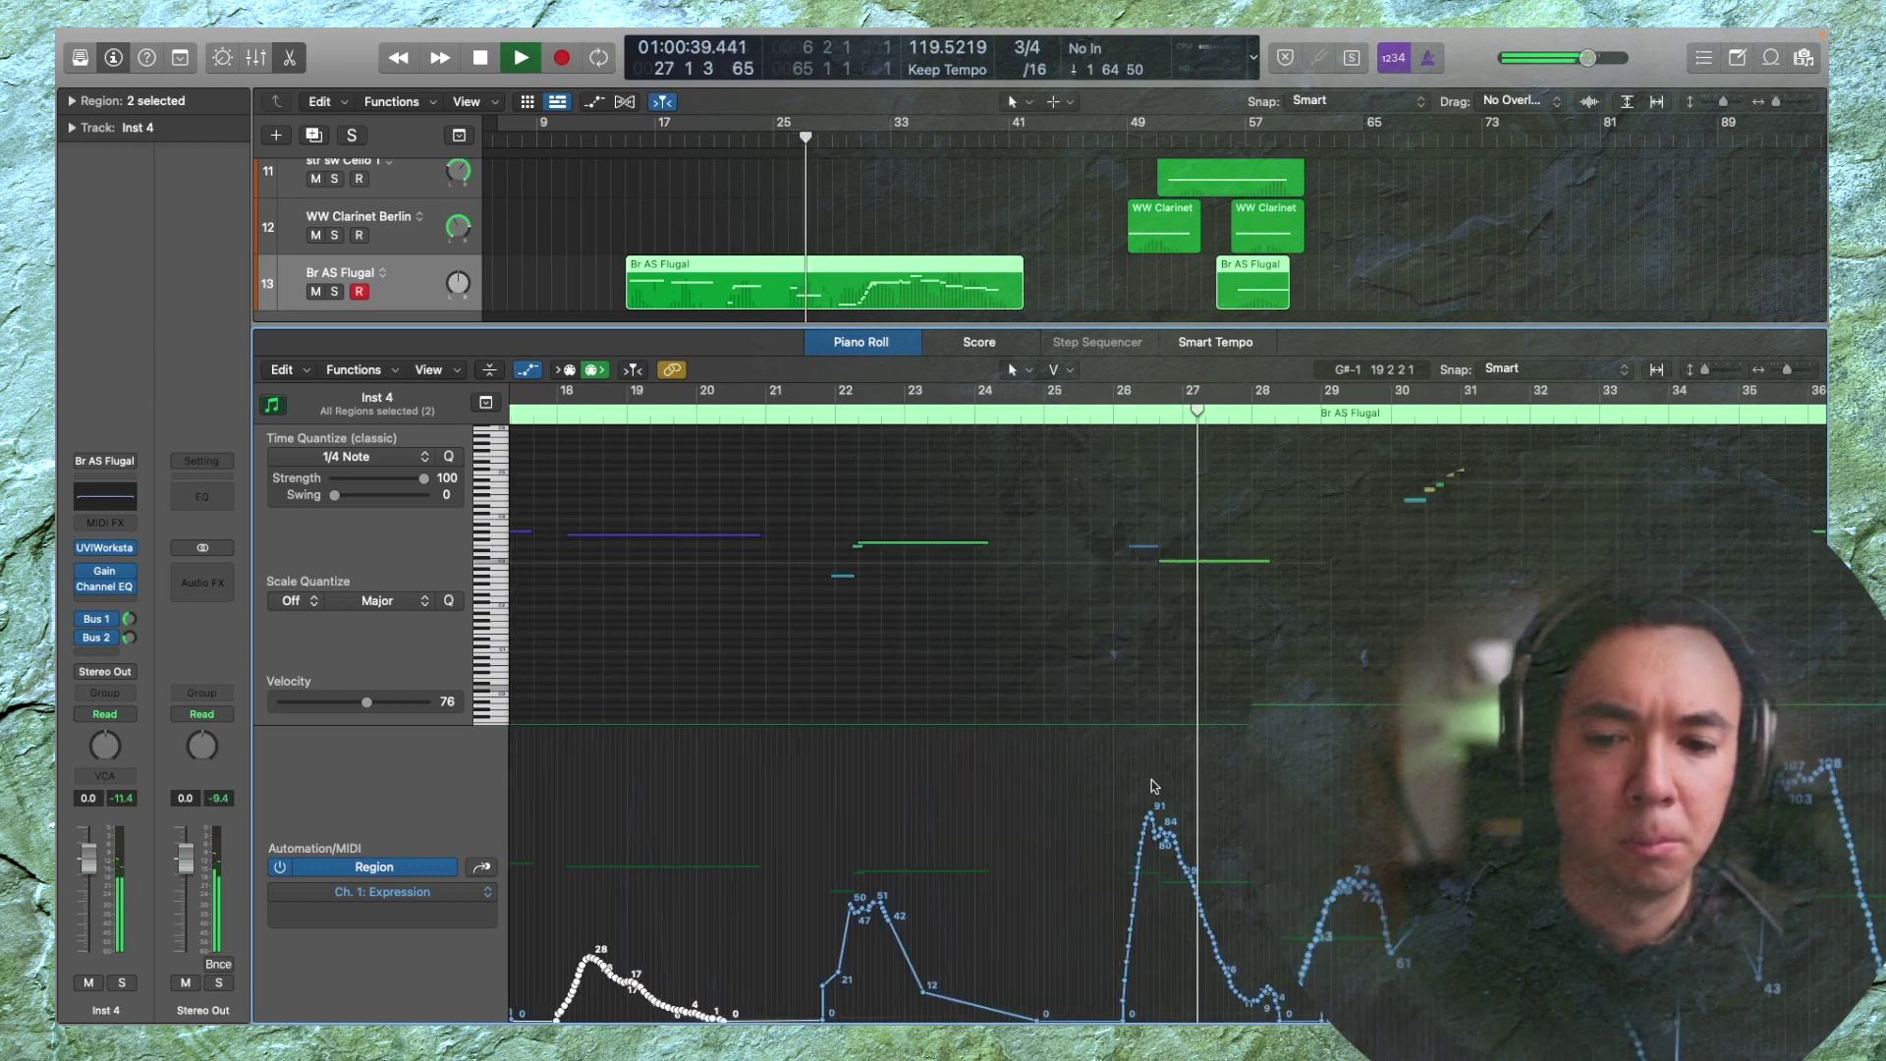
Set the playhead to bar 26 and switch the Br AS Flugal region's automation lane from Expression to Pitch Bend
key("space")
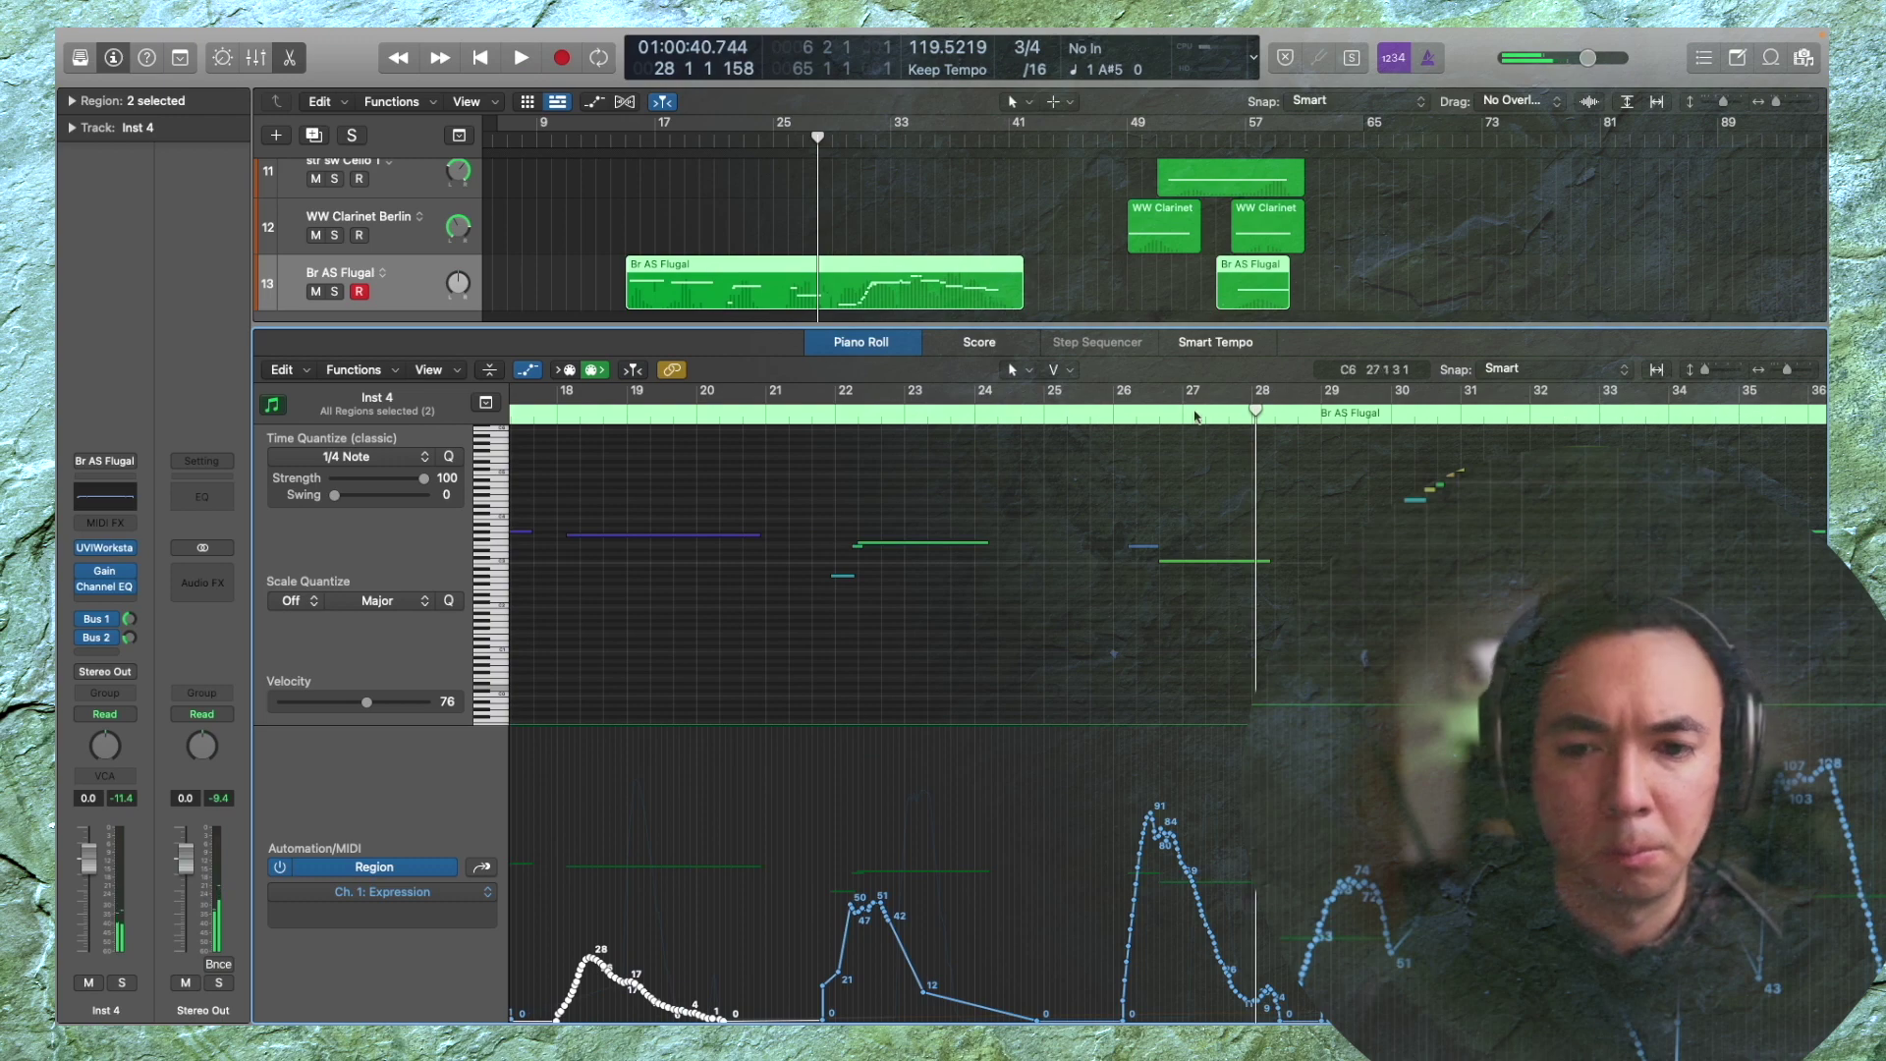
left_click(1115, 414)
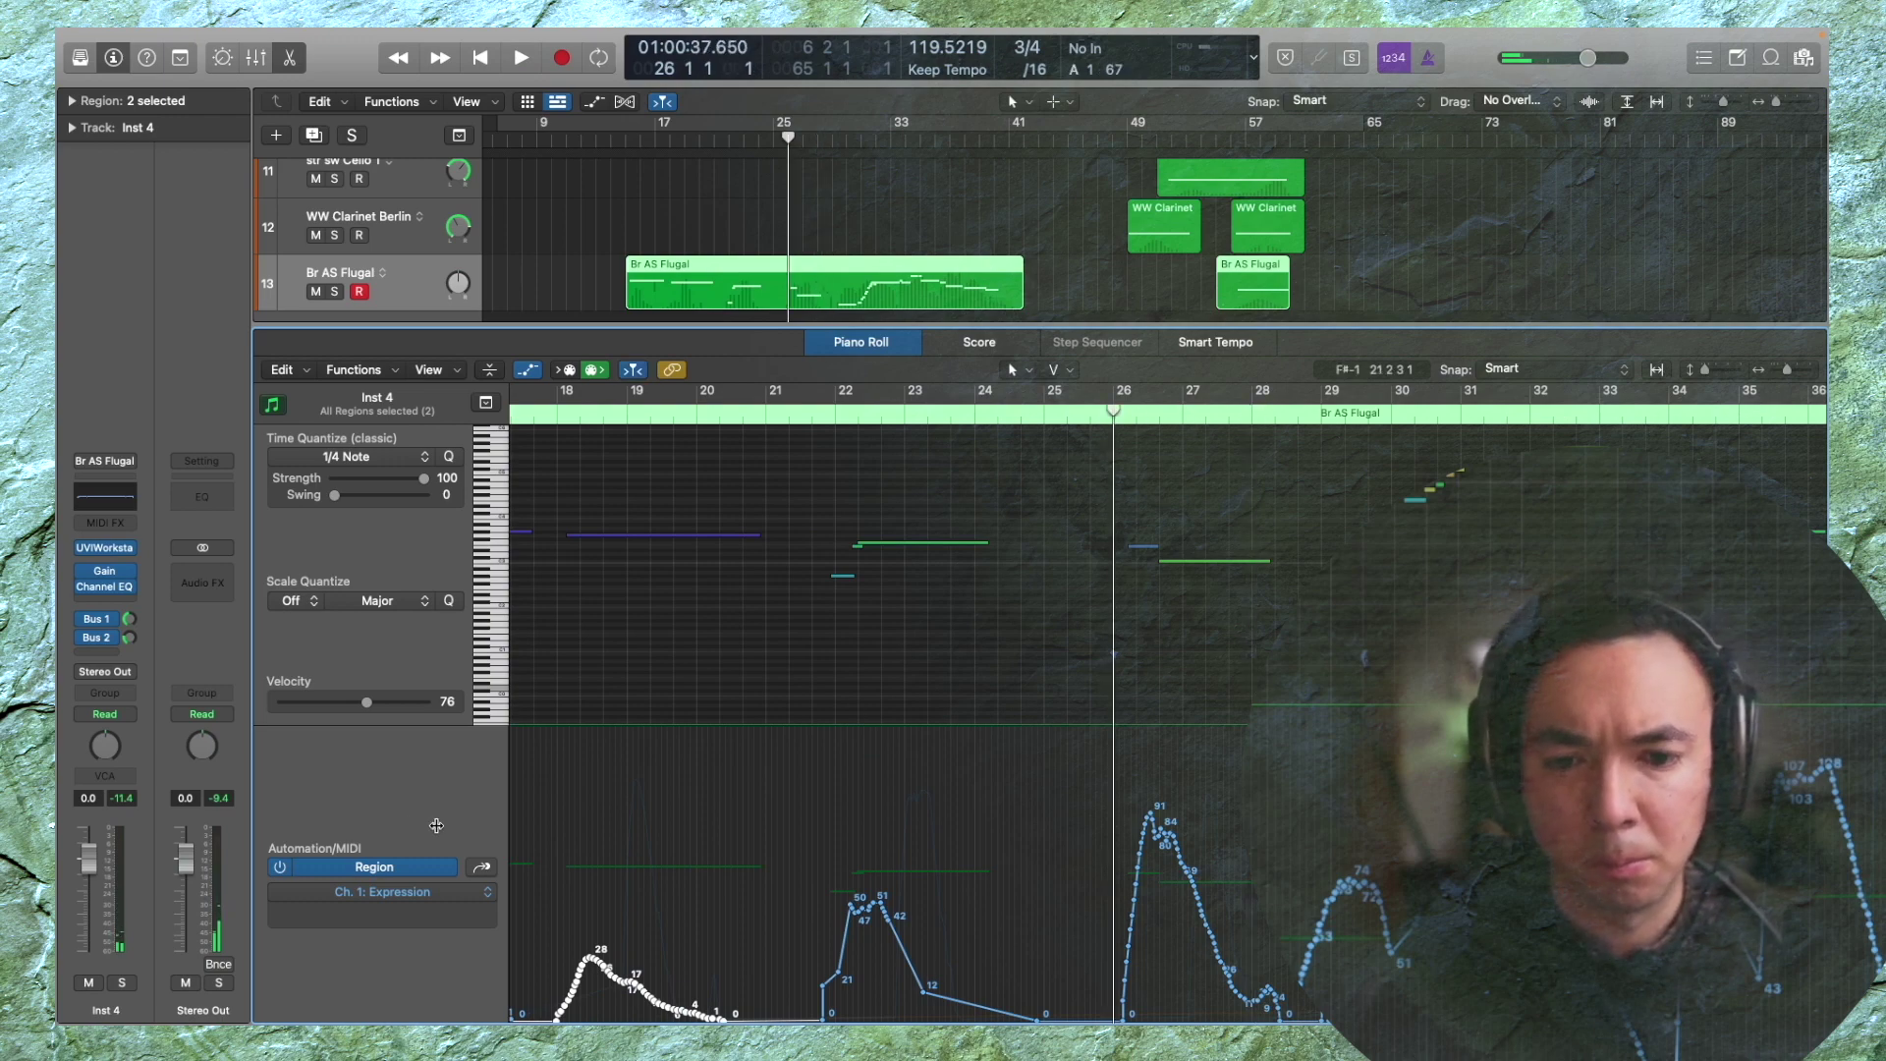
left_click(482, 868)
left_click(483, 870)
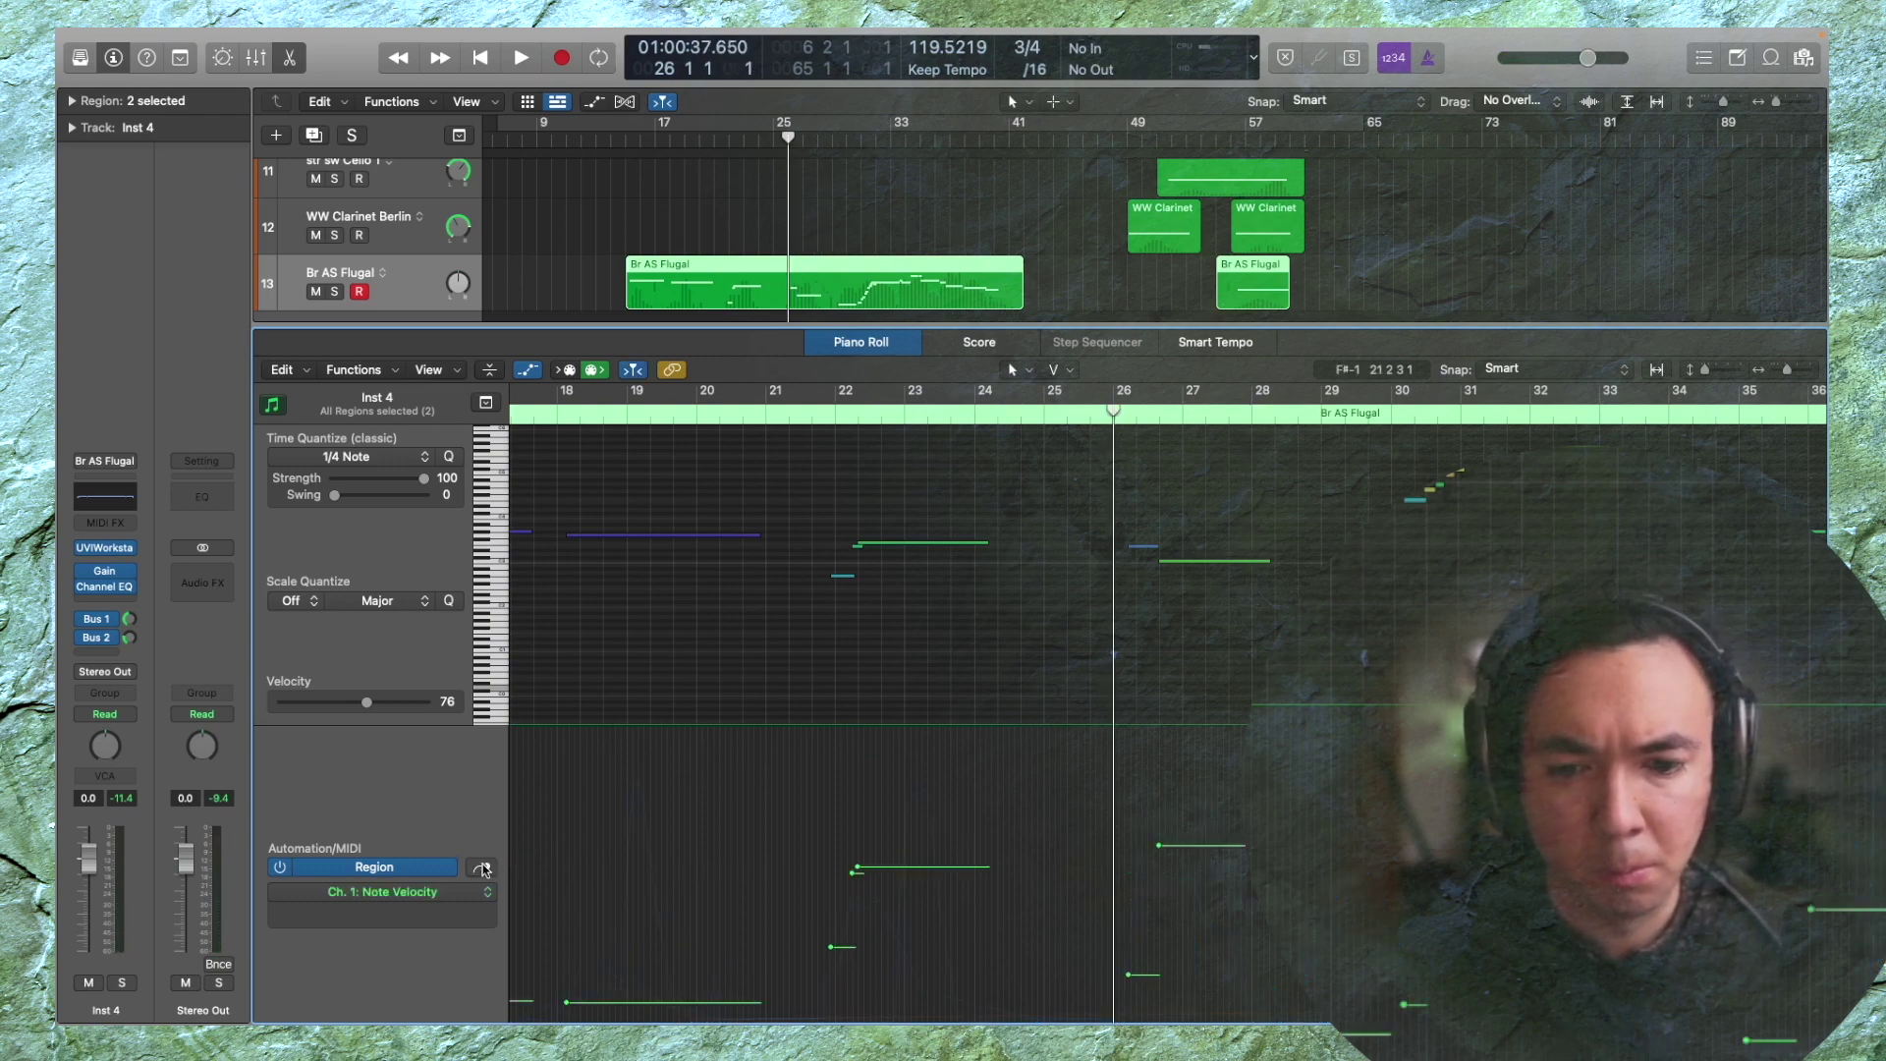
left_click(484, 870)
scroll(972, 835, "up", 5)
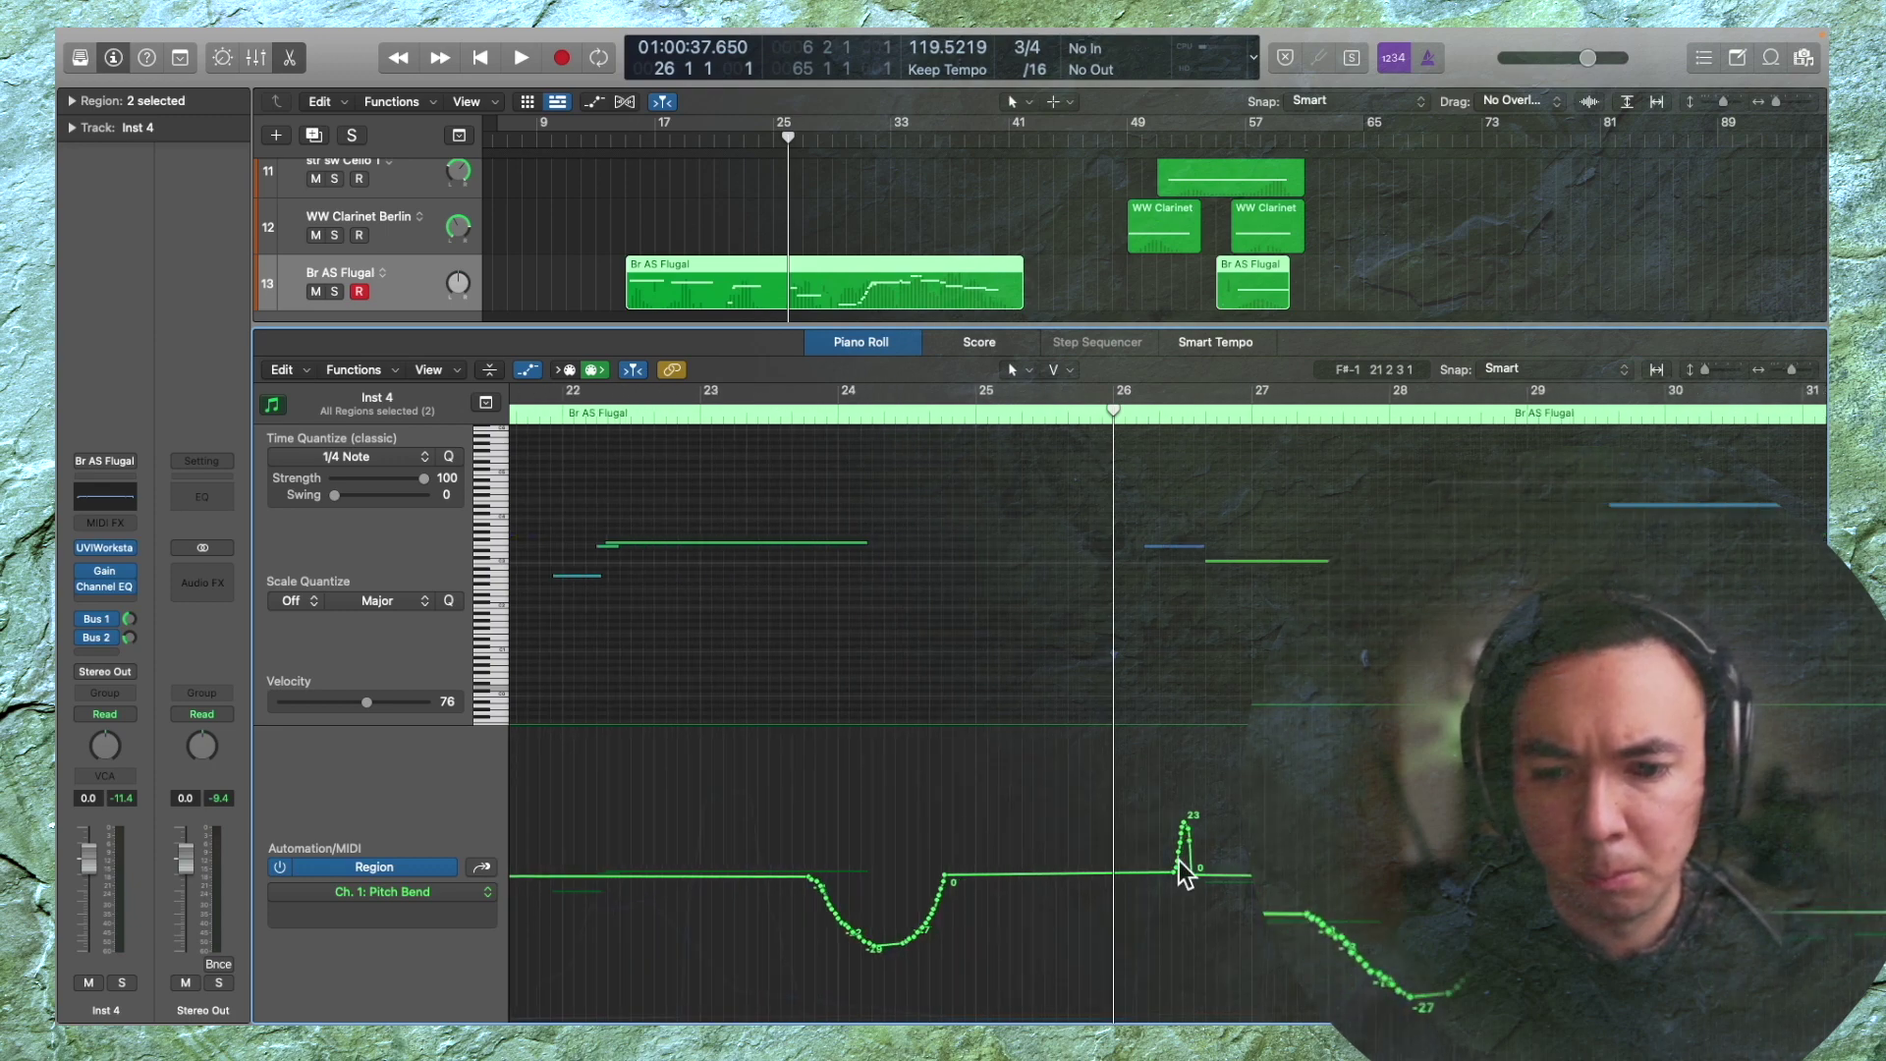
Replace the upward pitch bend spike in bar 26 with a shallow downward dip
mouse_move(1196, 881)
left_mouse_down()
mouse_move(1161, 880)
mouse_move(1191, 888)
left_mouse_up()
key("super+z")
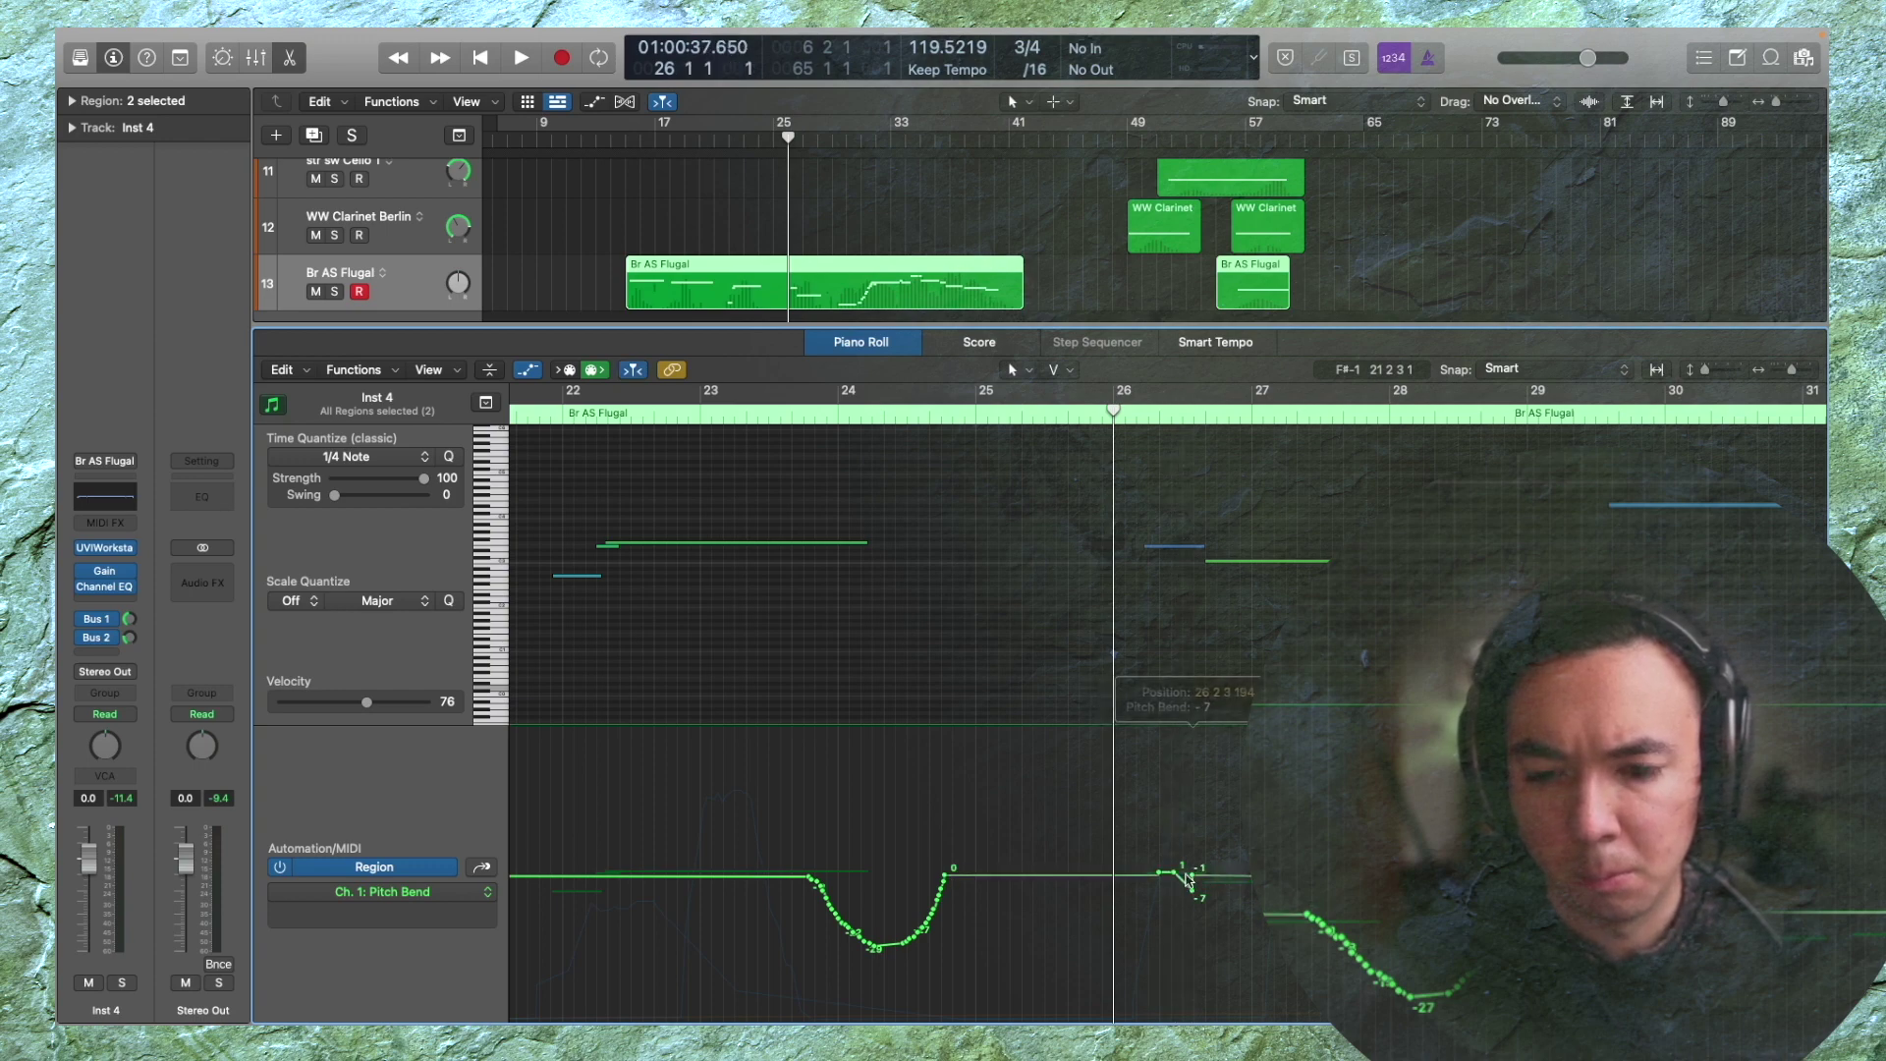
left_click(1198, 875)
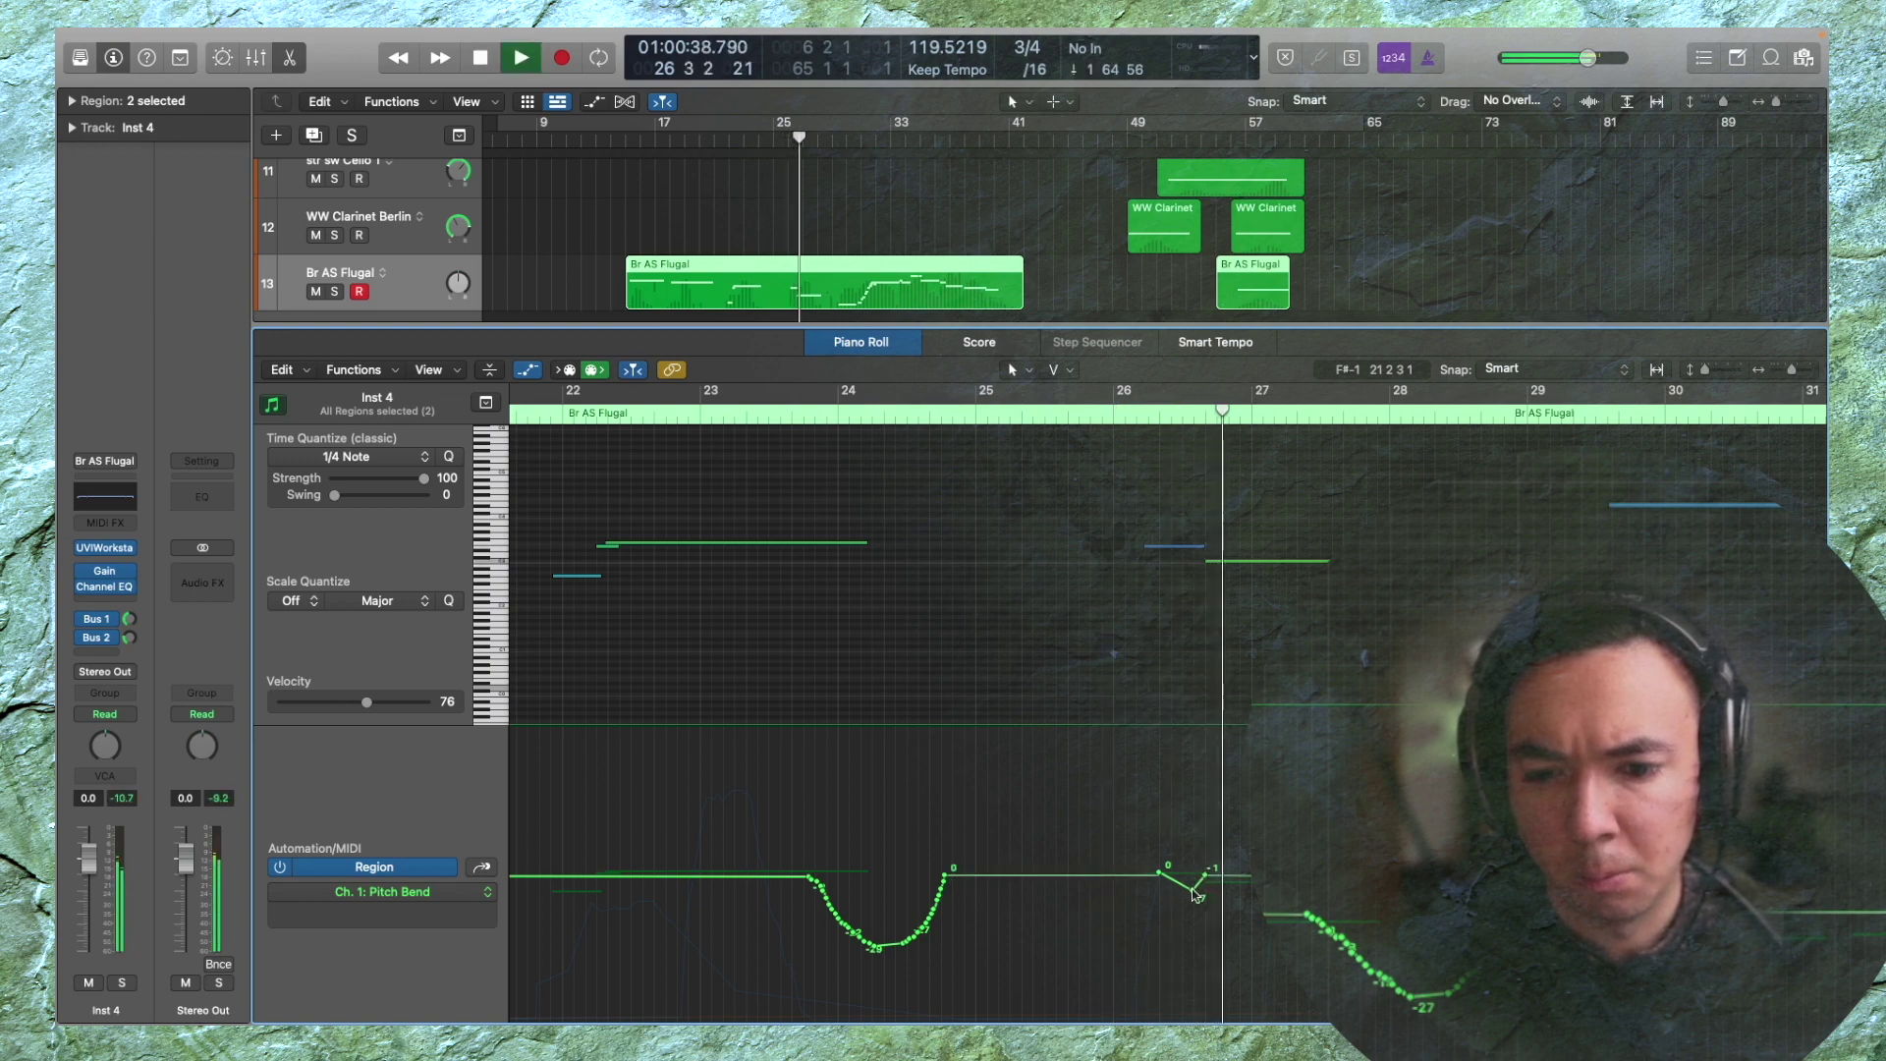
Lower the pitch bend dip's lowest point to -31 just before bar 26 beat 3 and audition the bend
left_click_drag(1193, 890, 1206, 946)
key("space")
key("space")
key("space")
key("super+Right")
key("super+Right")
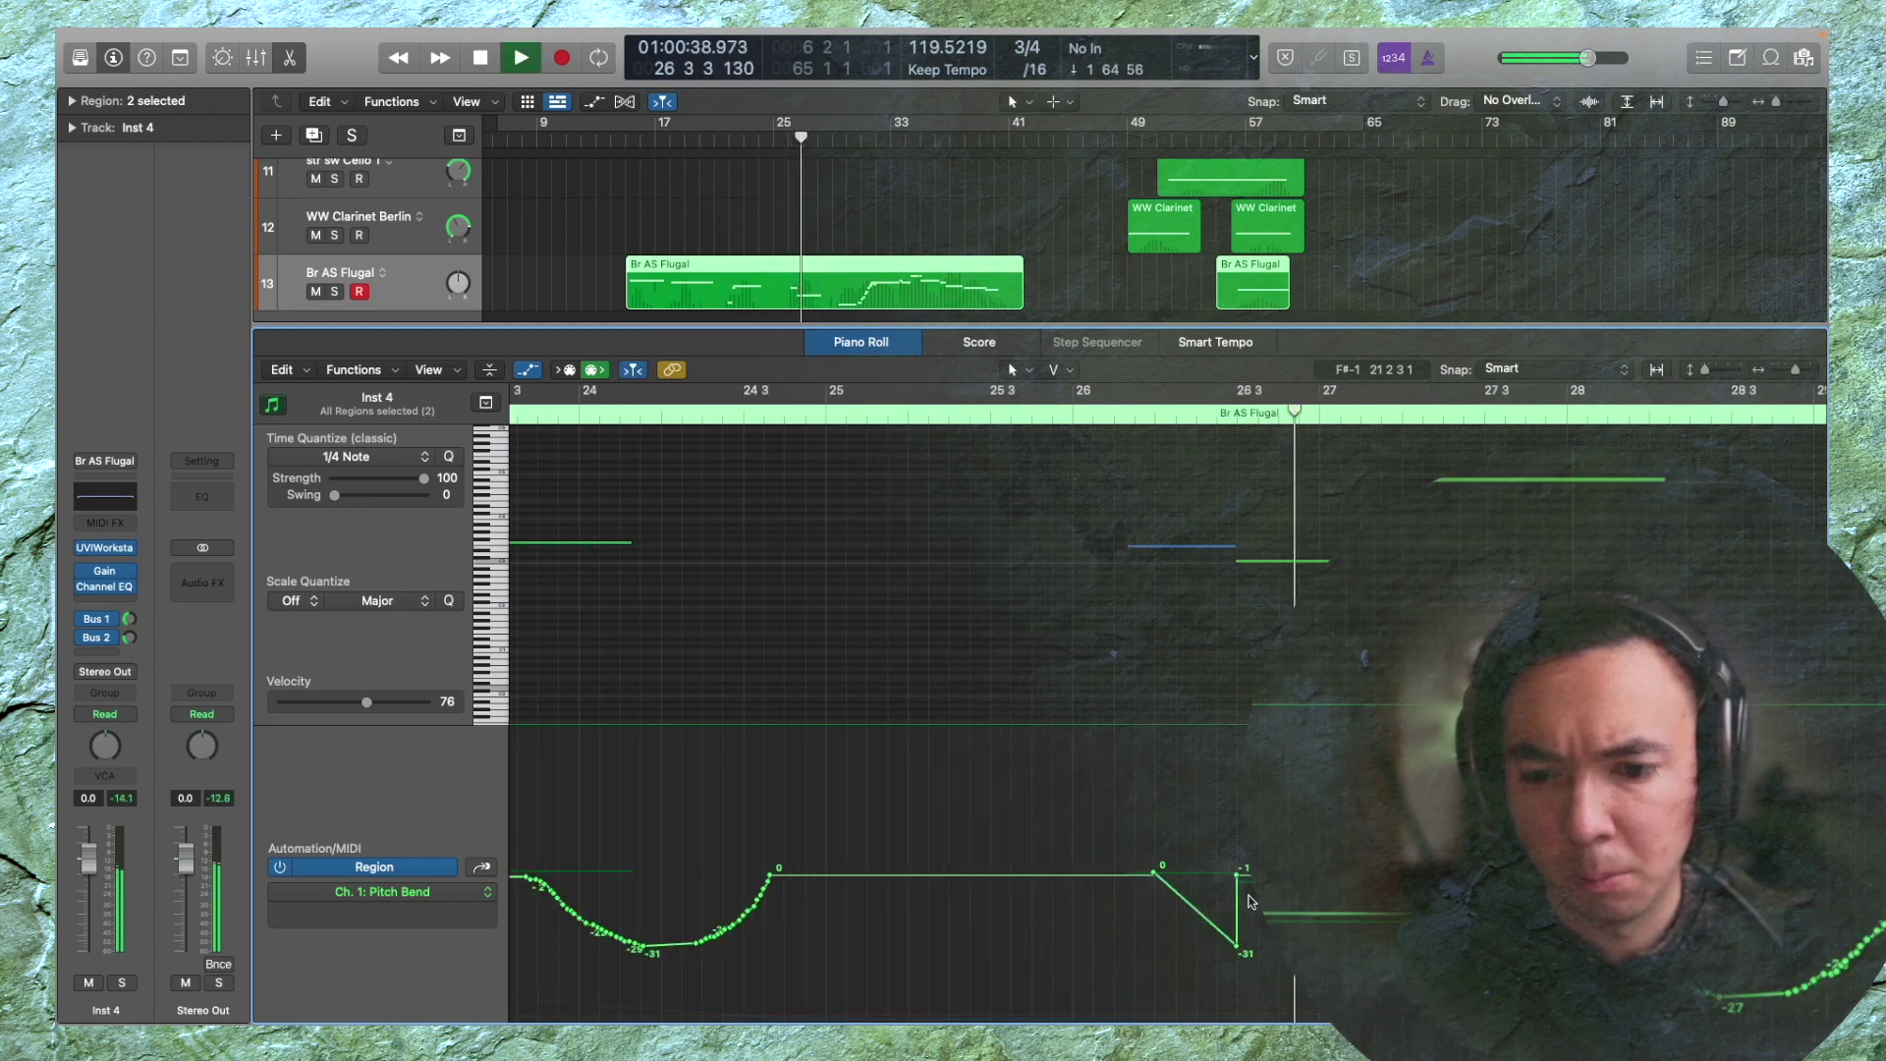
key("space")
scroll(1243, 892, "up", 3)
left_click_drag(1093, 882, 1120, 934)
key("space")
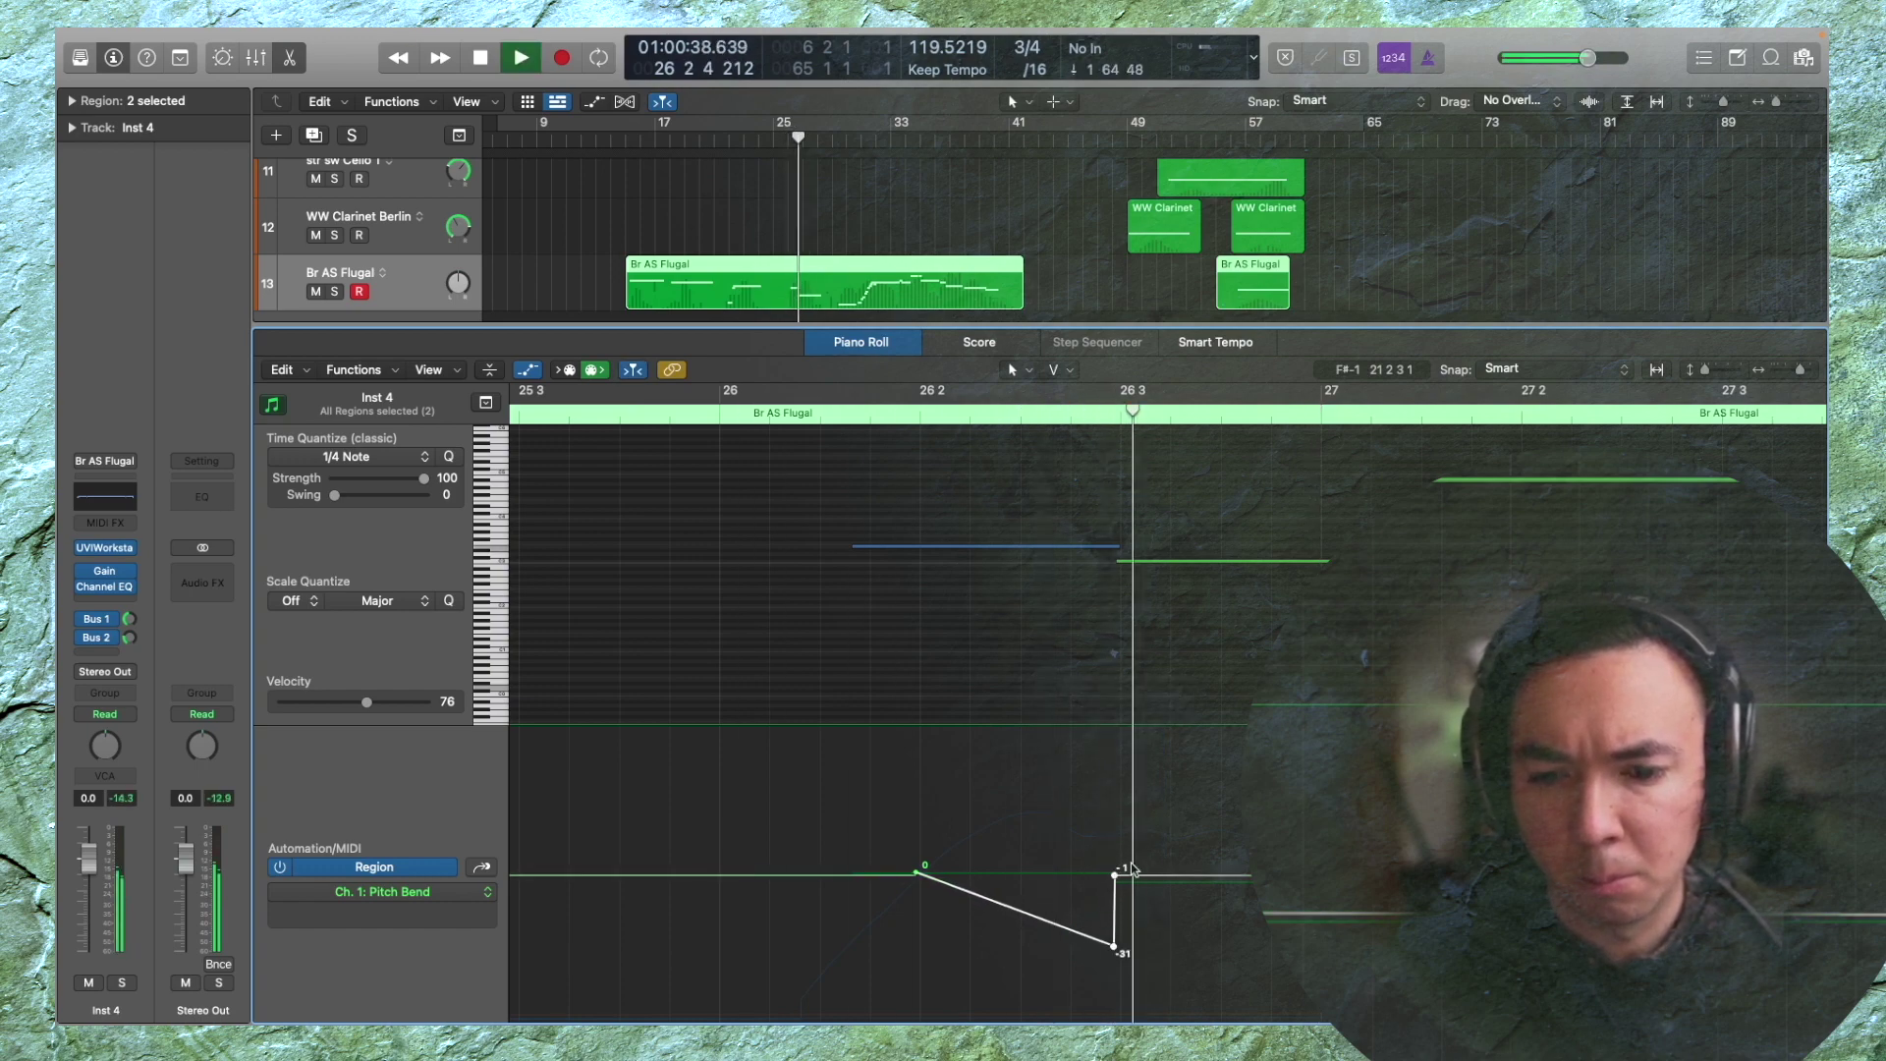
left_click(1126, 914)
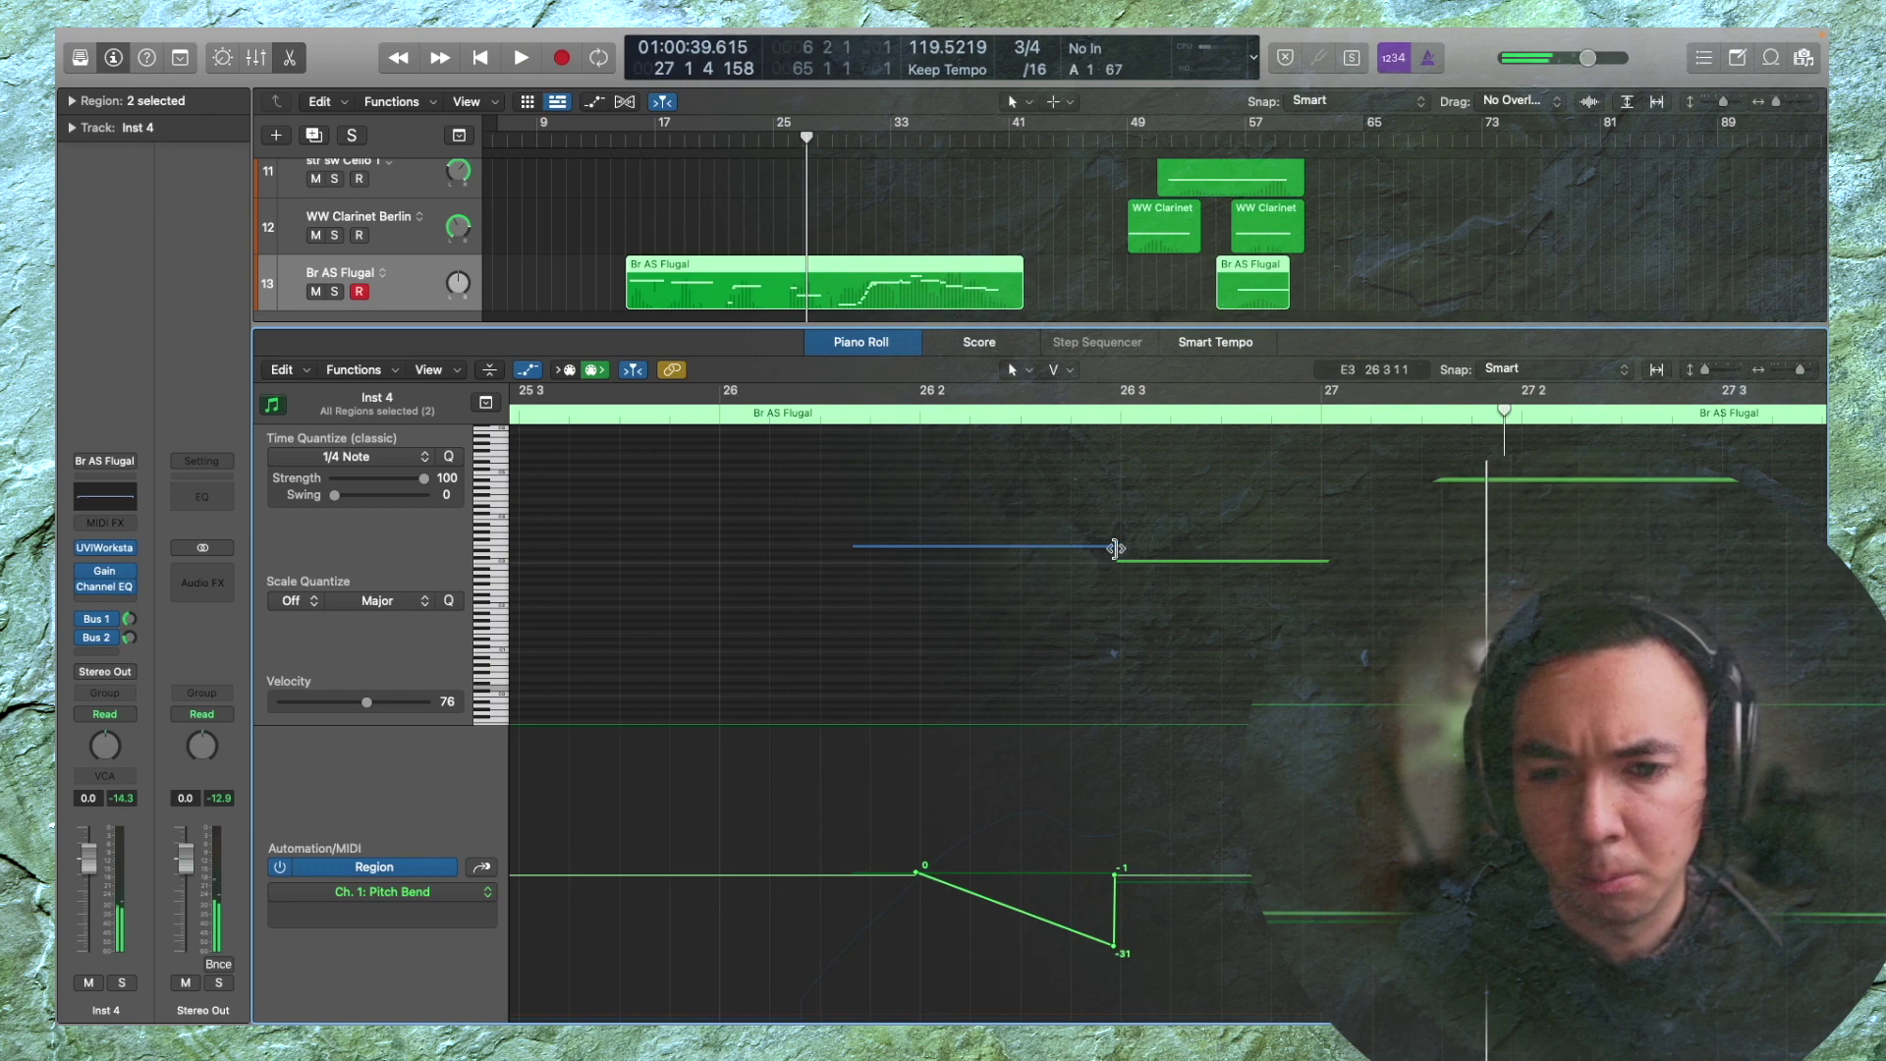
Trim the end of the note leading into bar 26 beat 3 slightly and play the passage
left_click(1116, 548)
key("space")
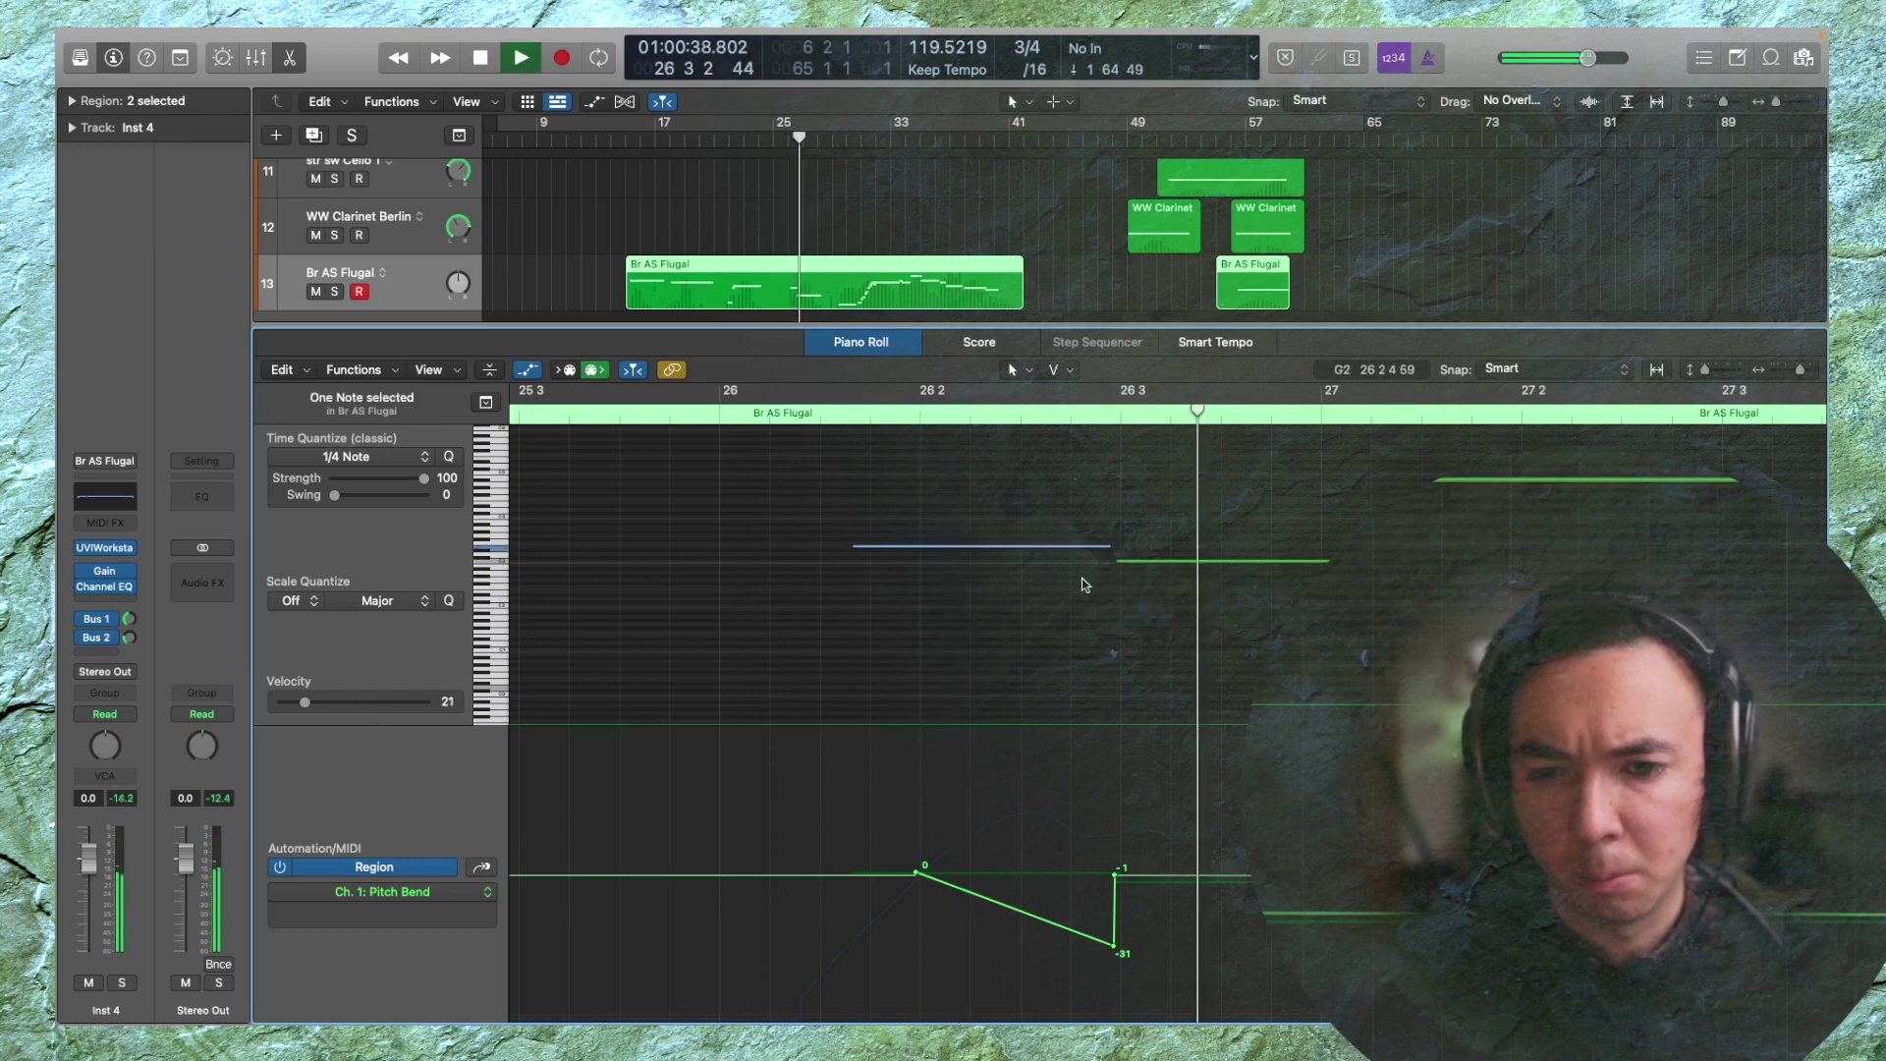
key("space")
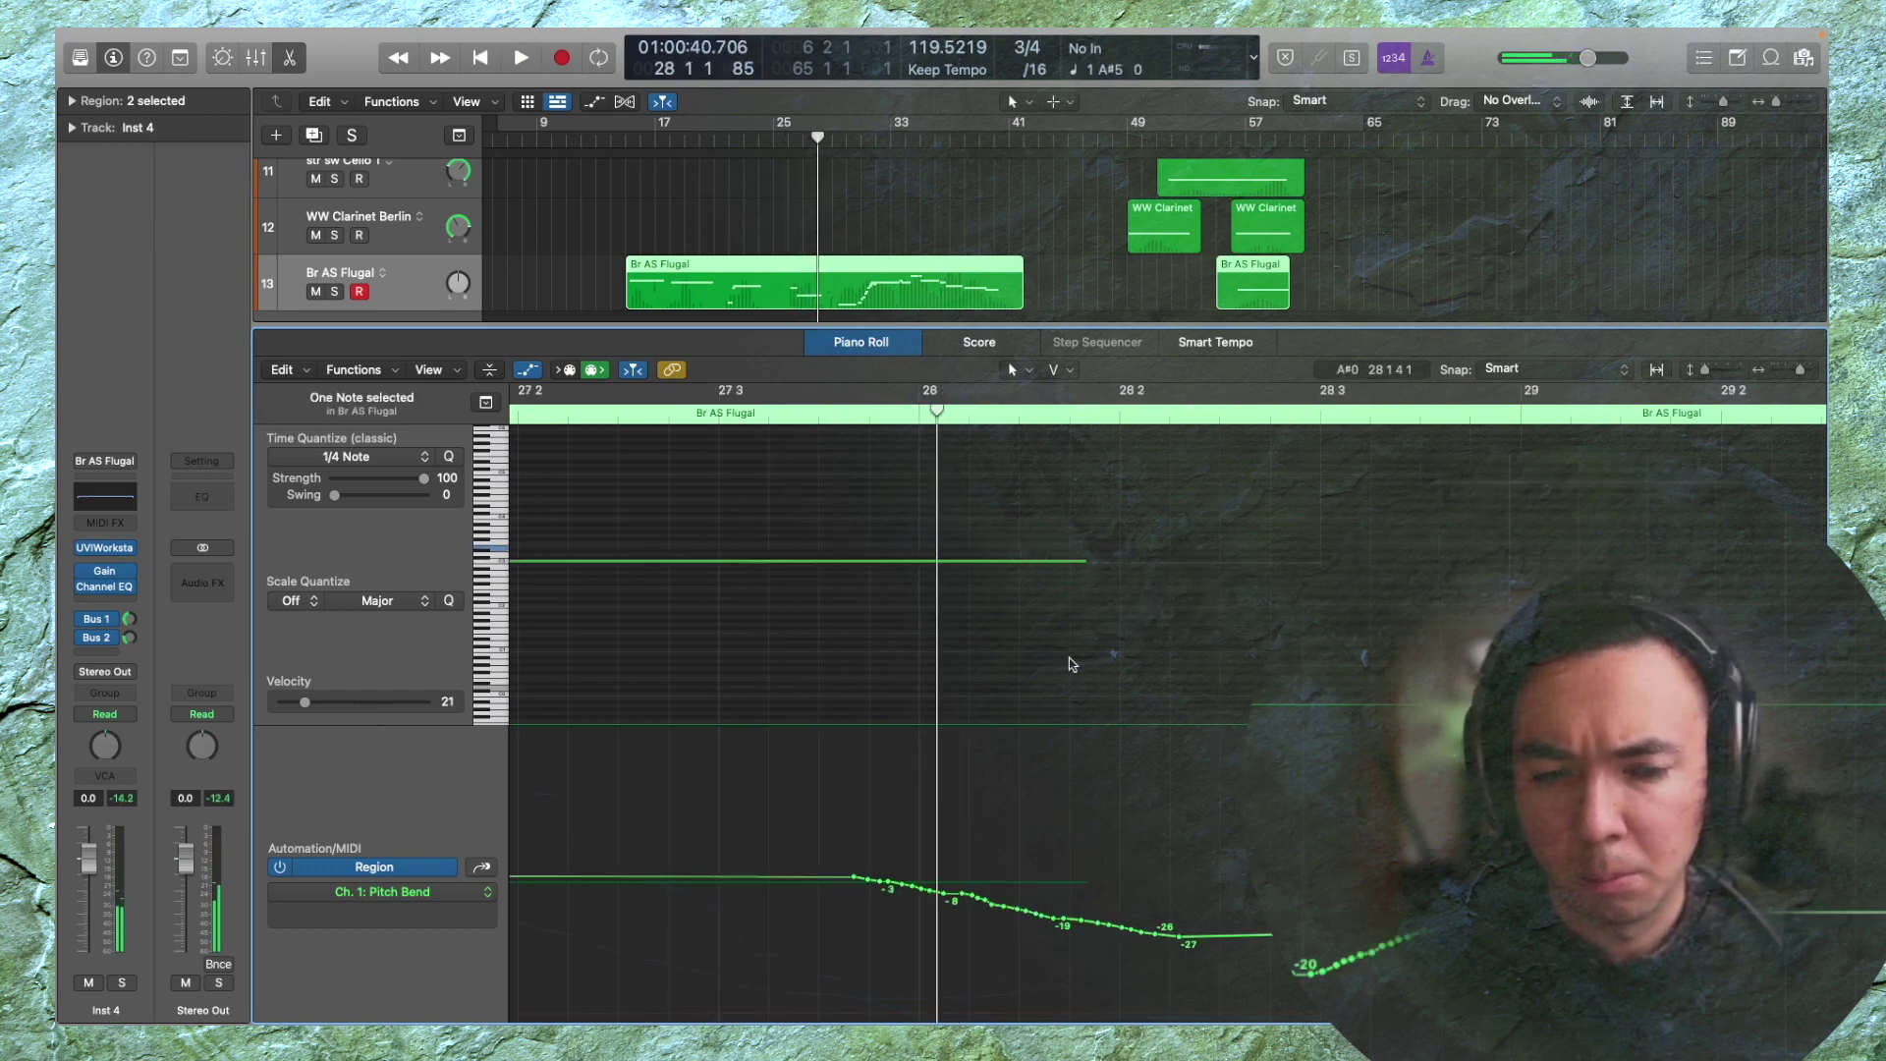
Raise the pitch bend return point at bar 26 beat 3 to 1, set the following note's velocity to 49, and audition
scroll(1072, 665, "left", 5)
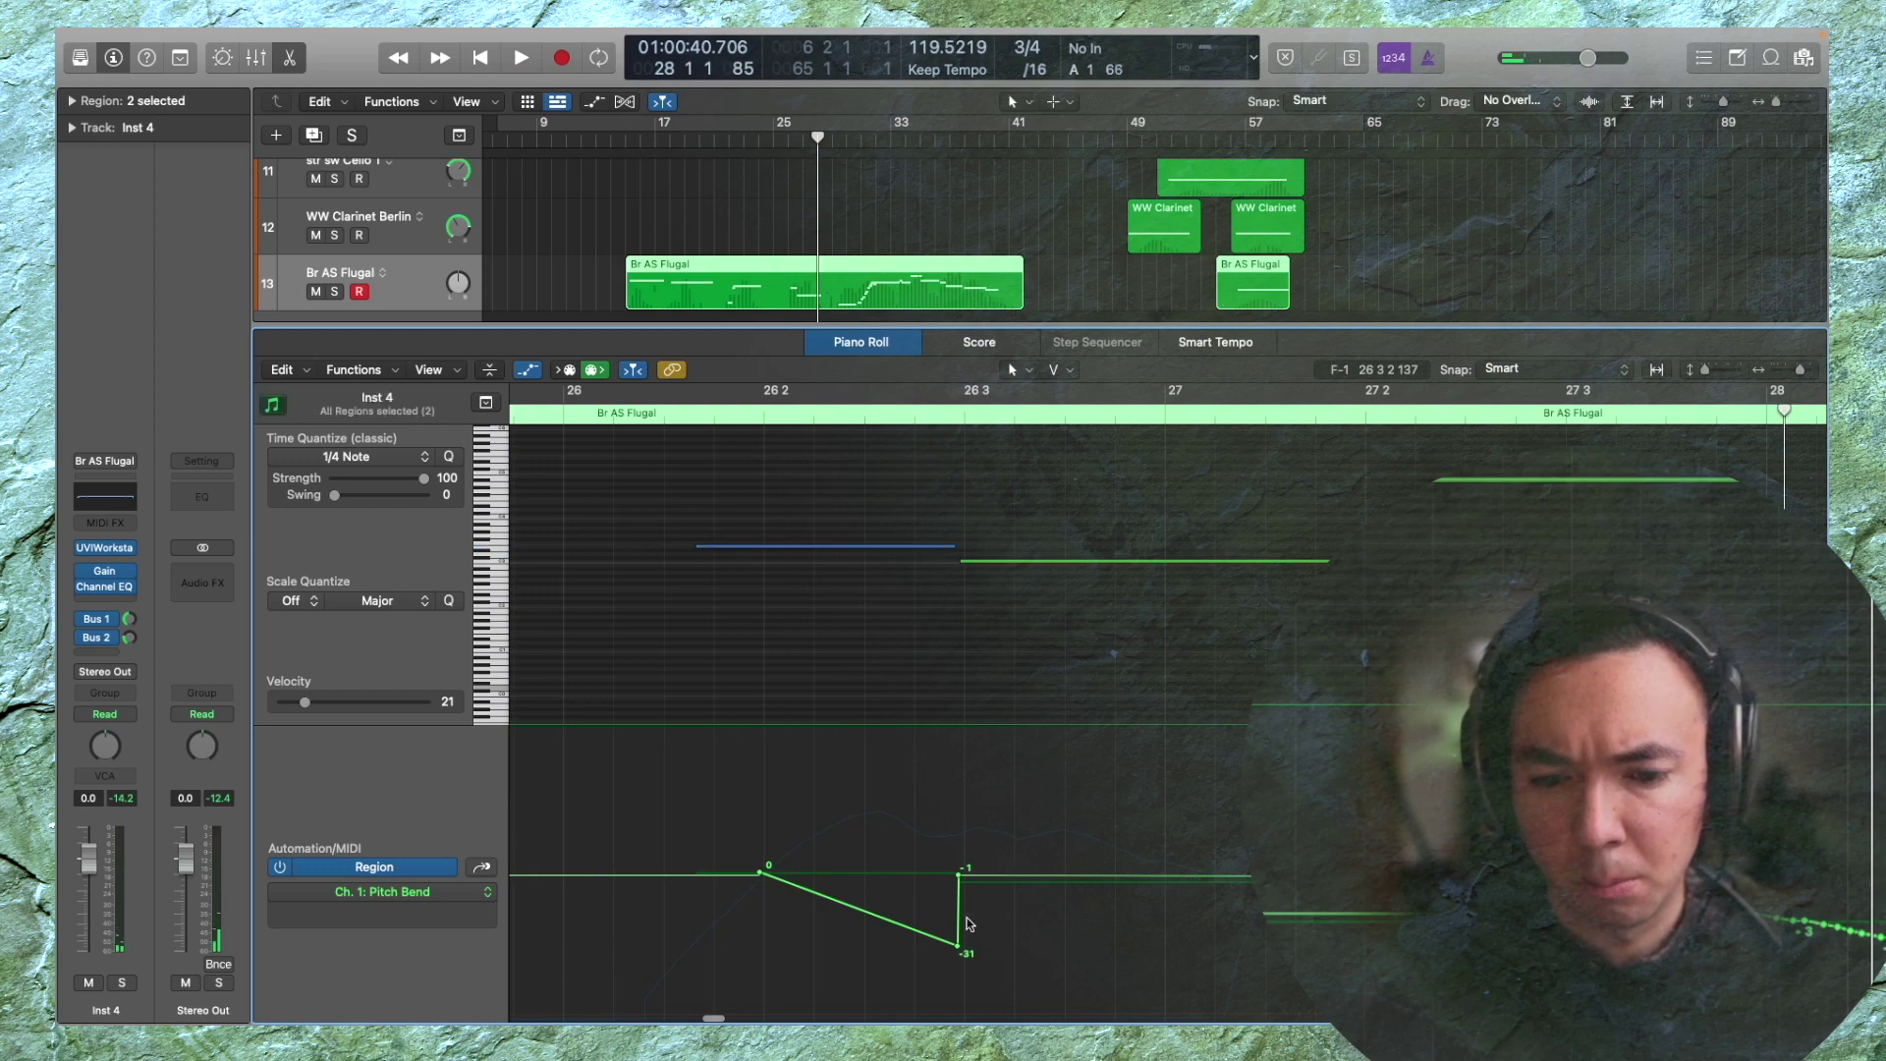
left_click_drag(962, 877, 961, 873)
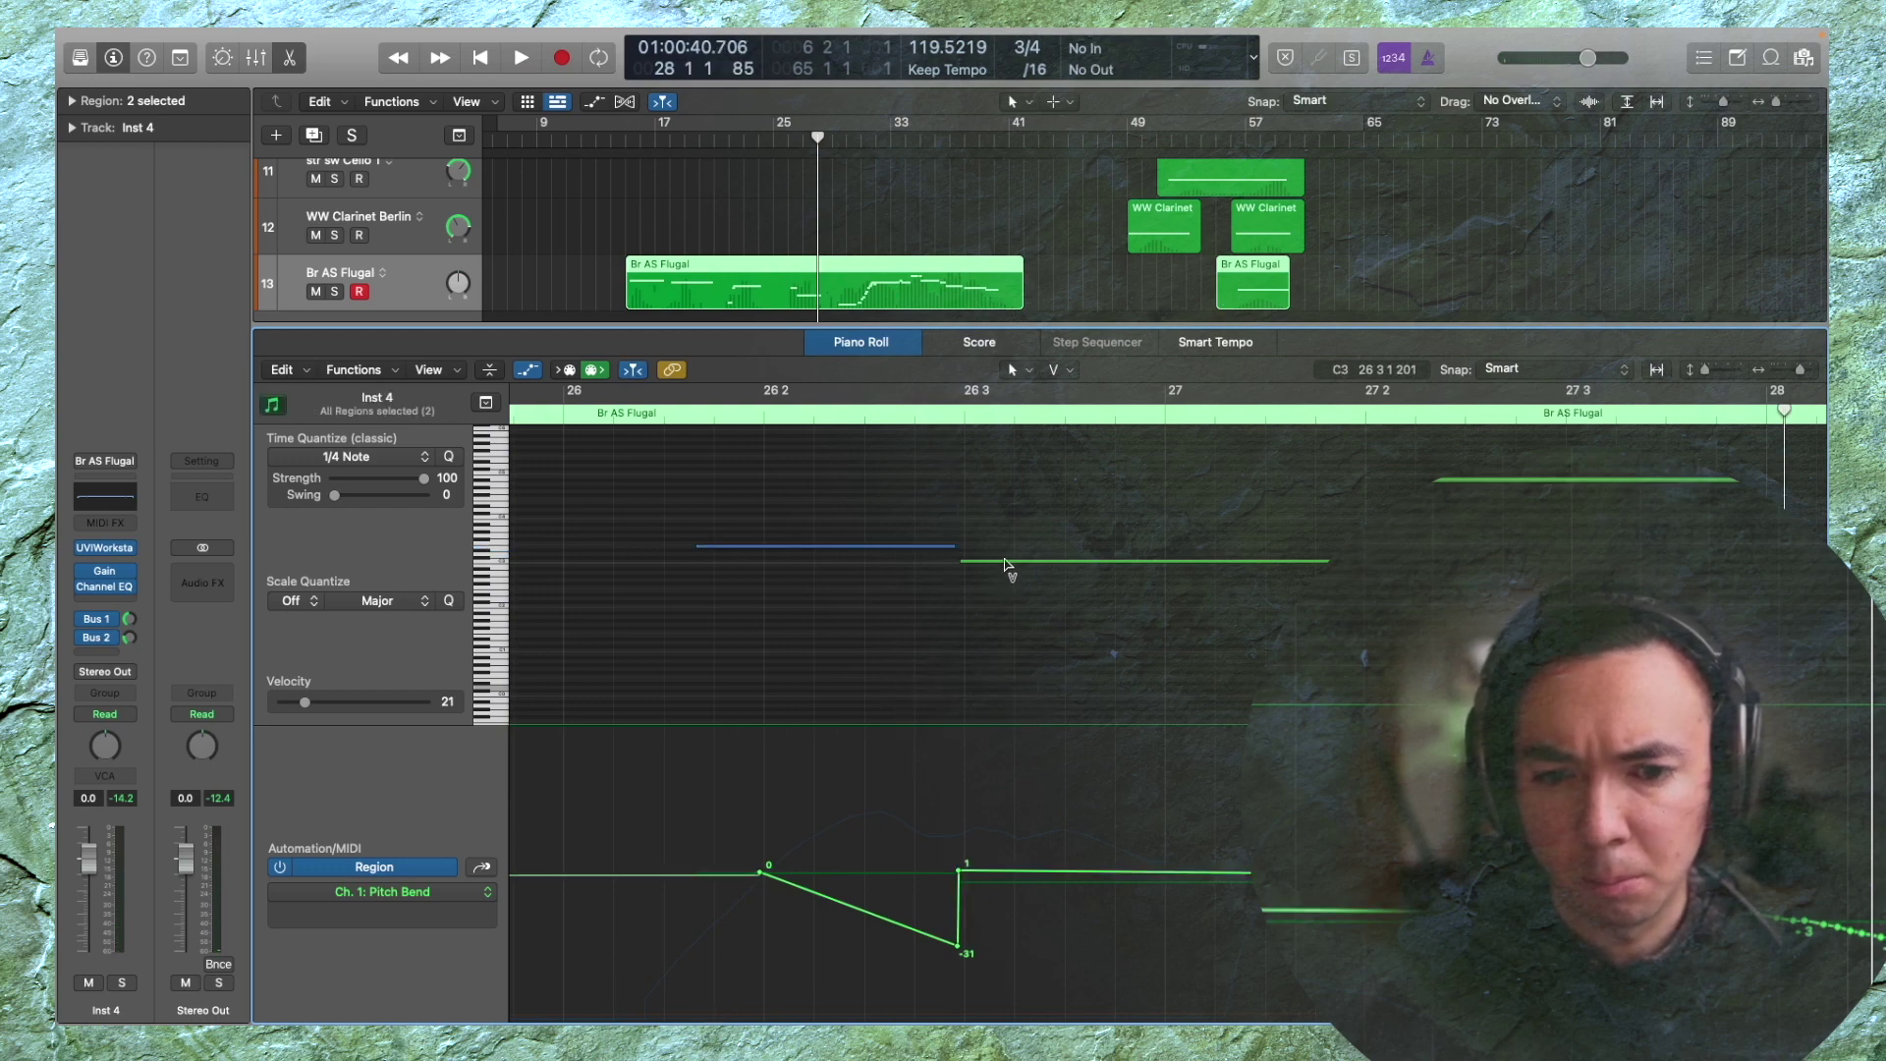
left_click_drag(1005, 563, 1004, 615)
key("space")
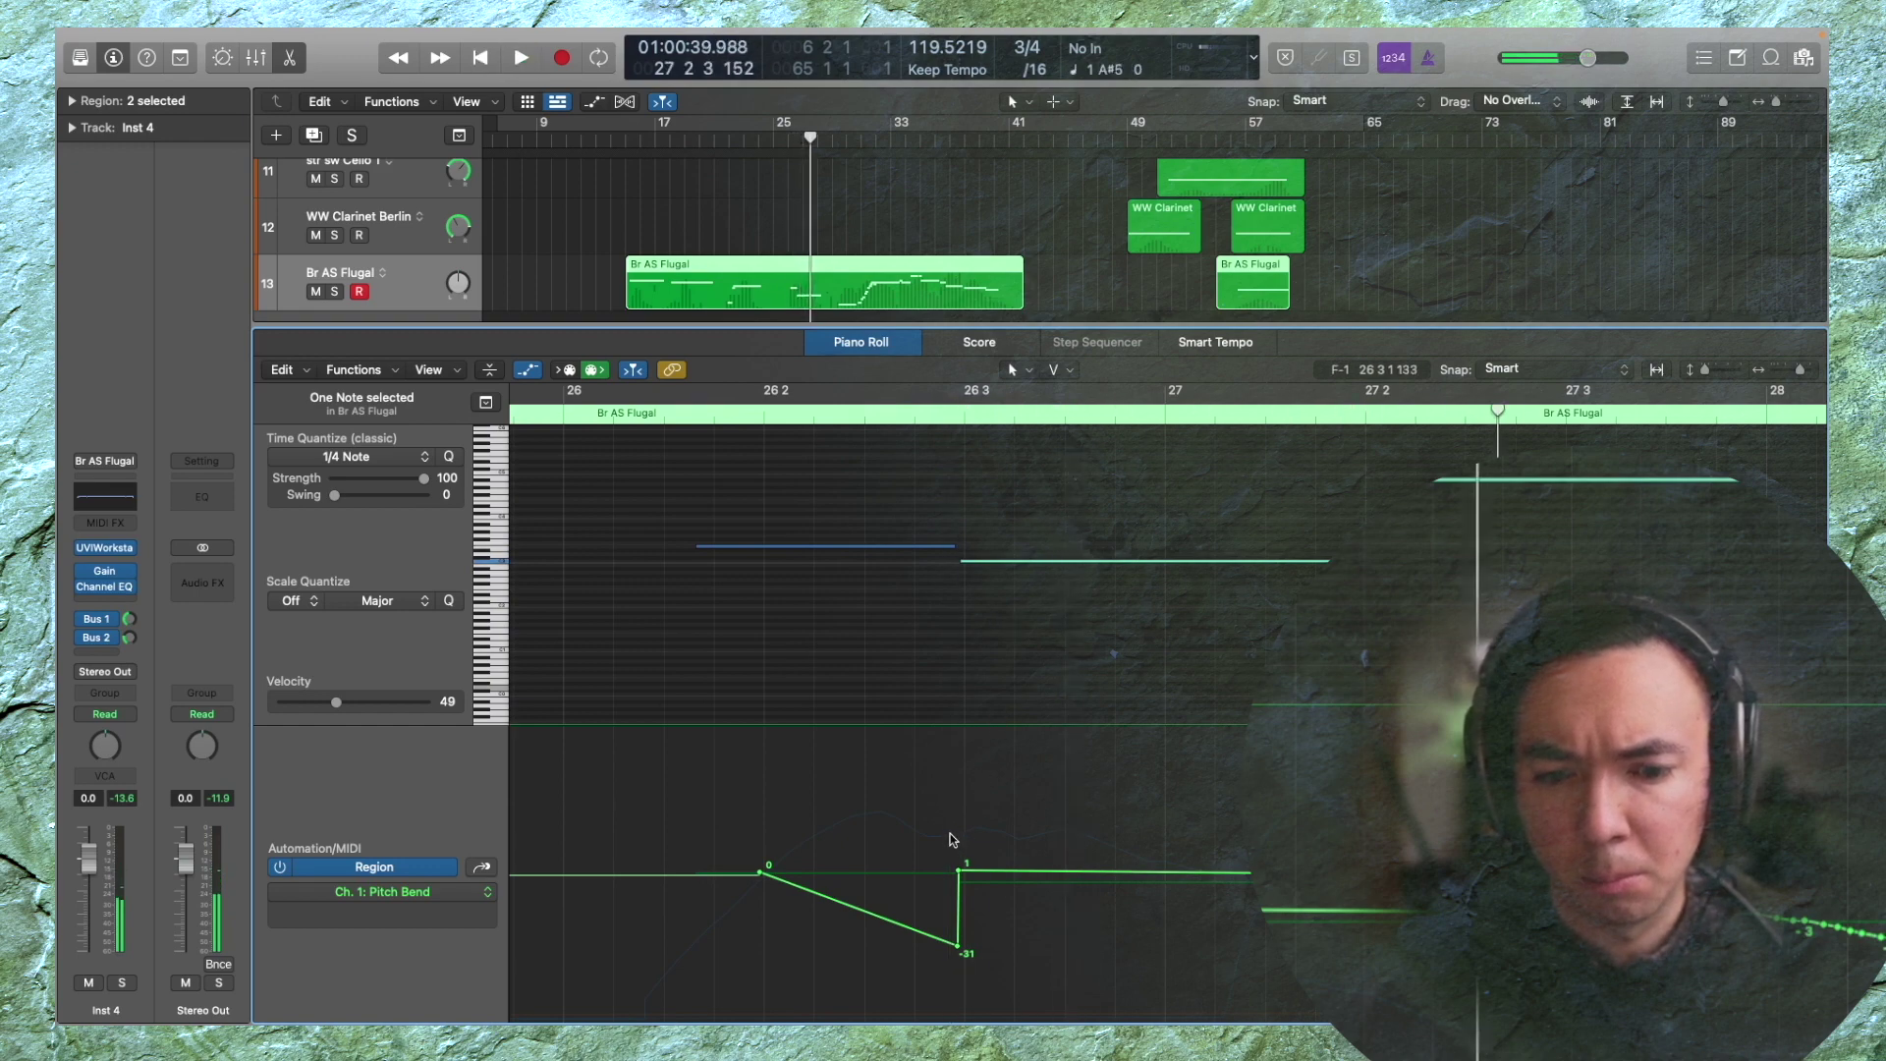
Try deleting the pitch bend points at bar 26 beat 3, play the passage, and undo the deletion
left_click_drag(950, 834, 987, 851)
key("Delete")
key("space")
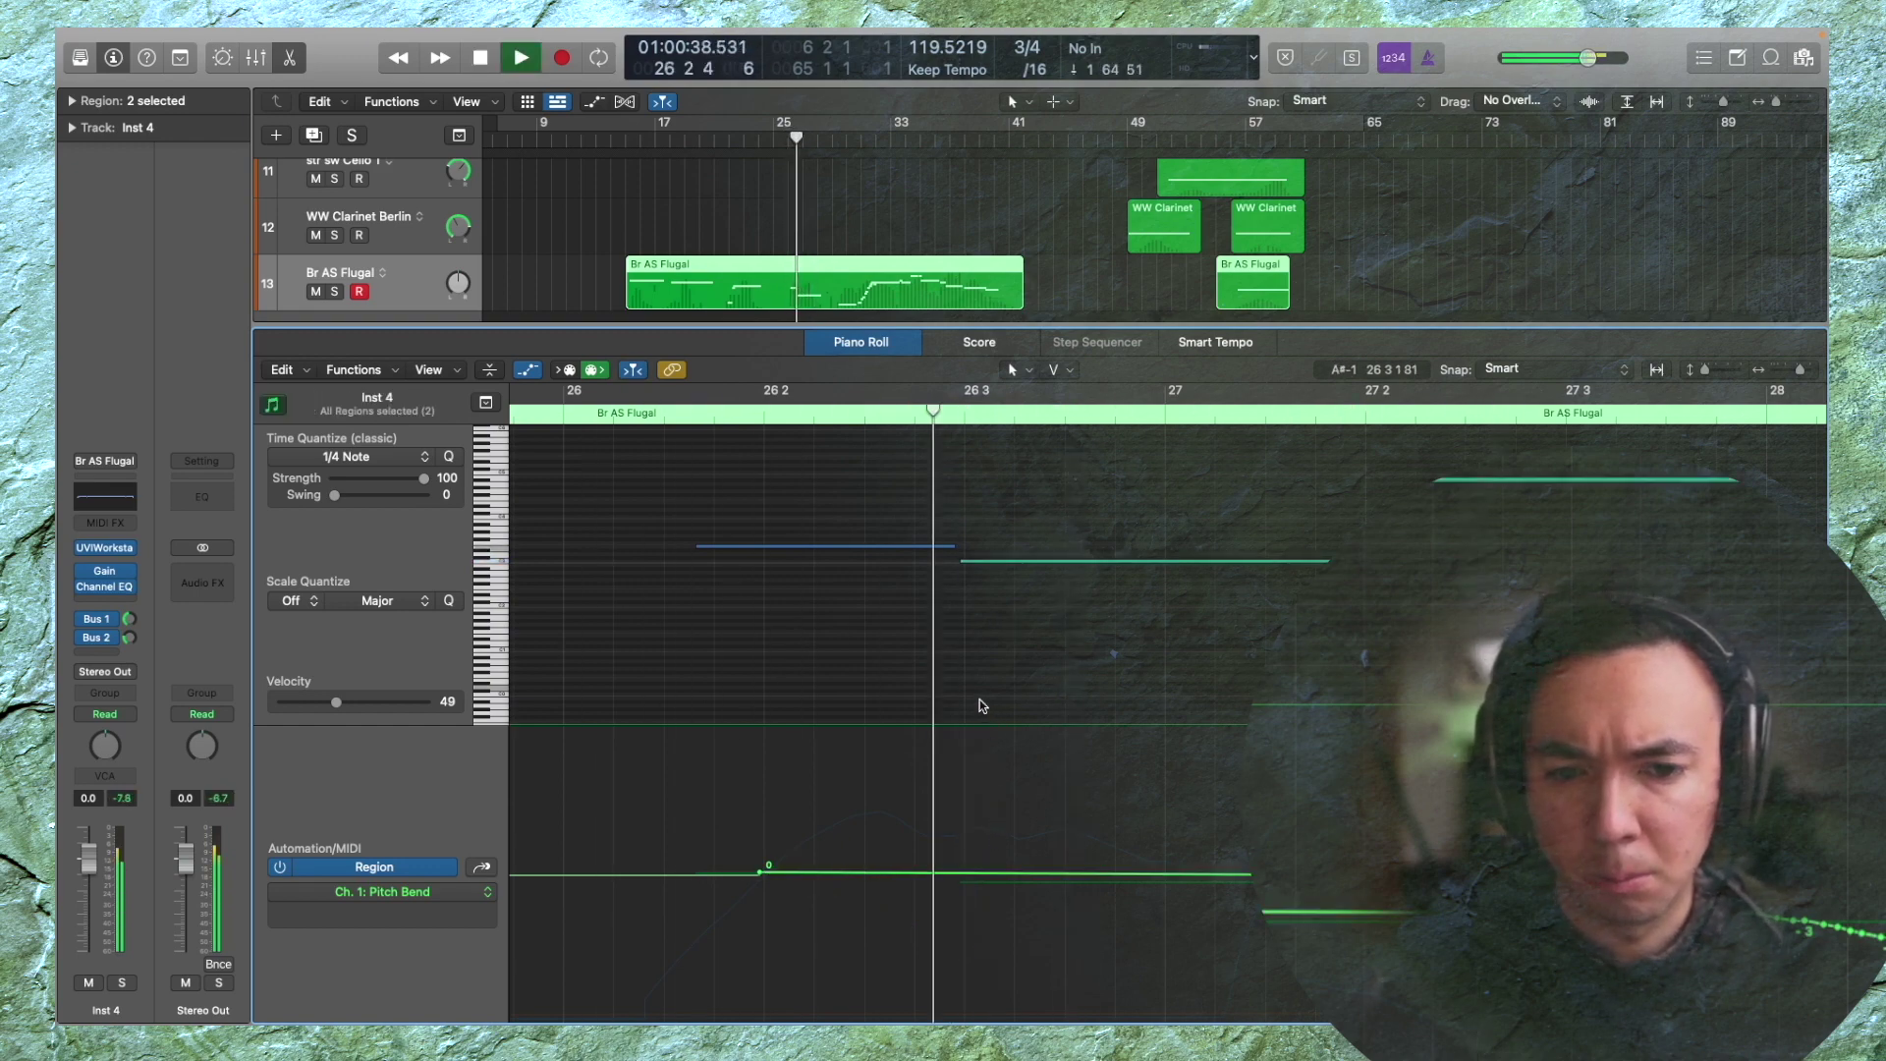
key("super+z")
key("space")
key("space")
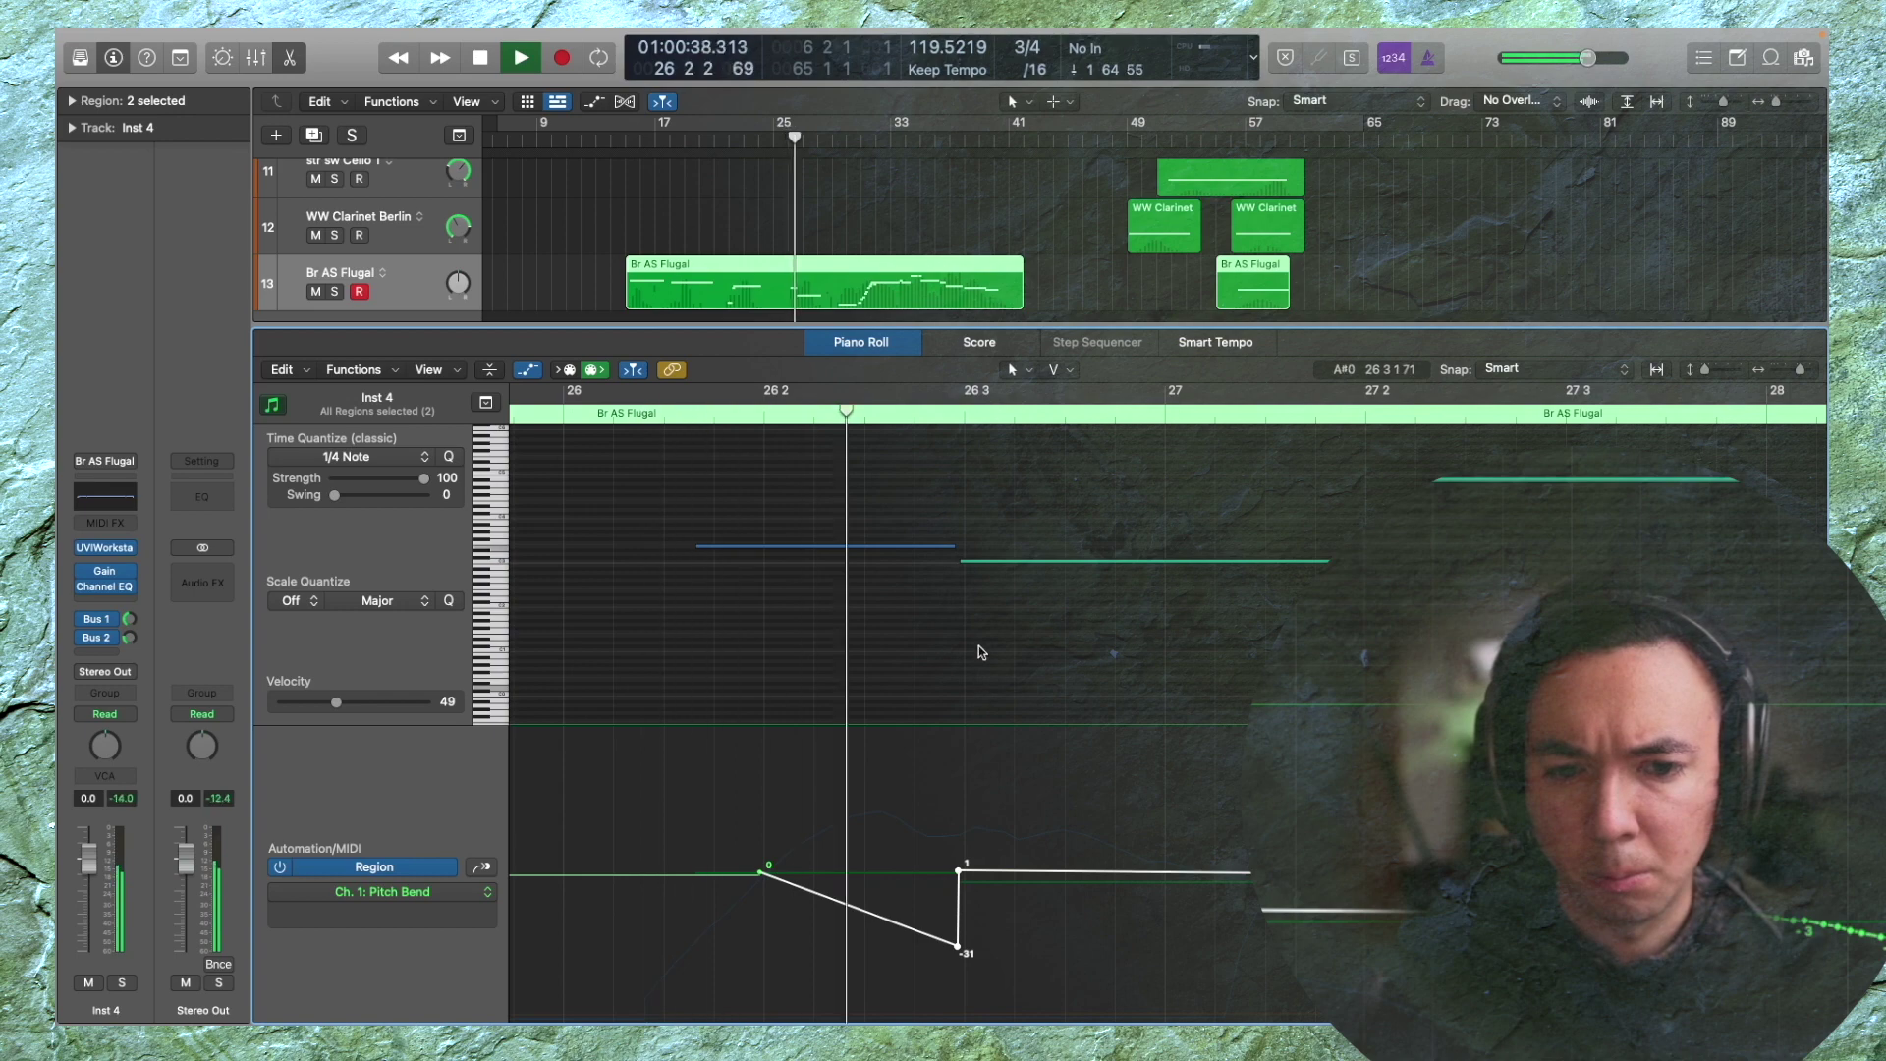
Shorten the note before bar 26 beat 3 further to leave a small gap and audition the transition repeatedly
key("space")
left_click_drag(953, 547, 938, 548)
key("space")
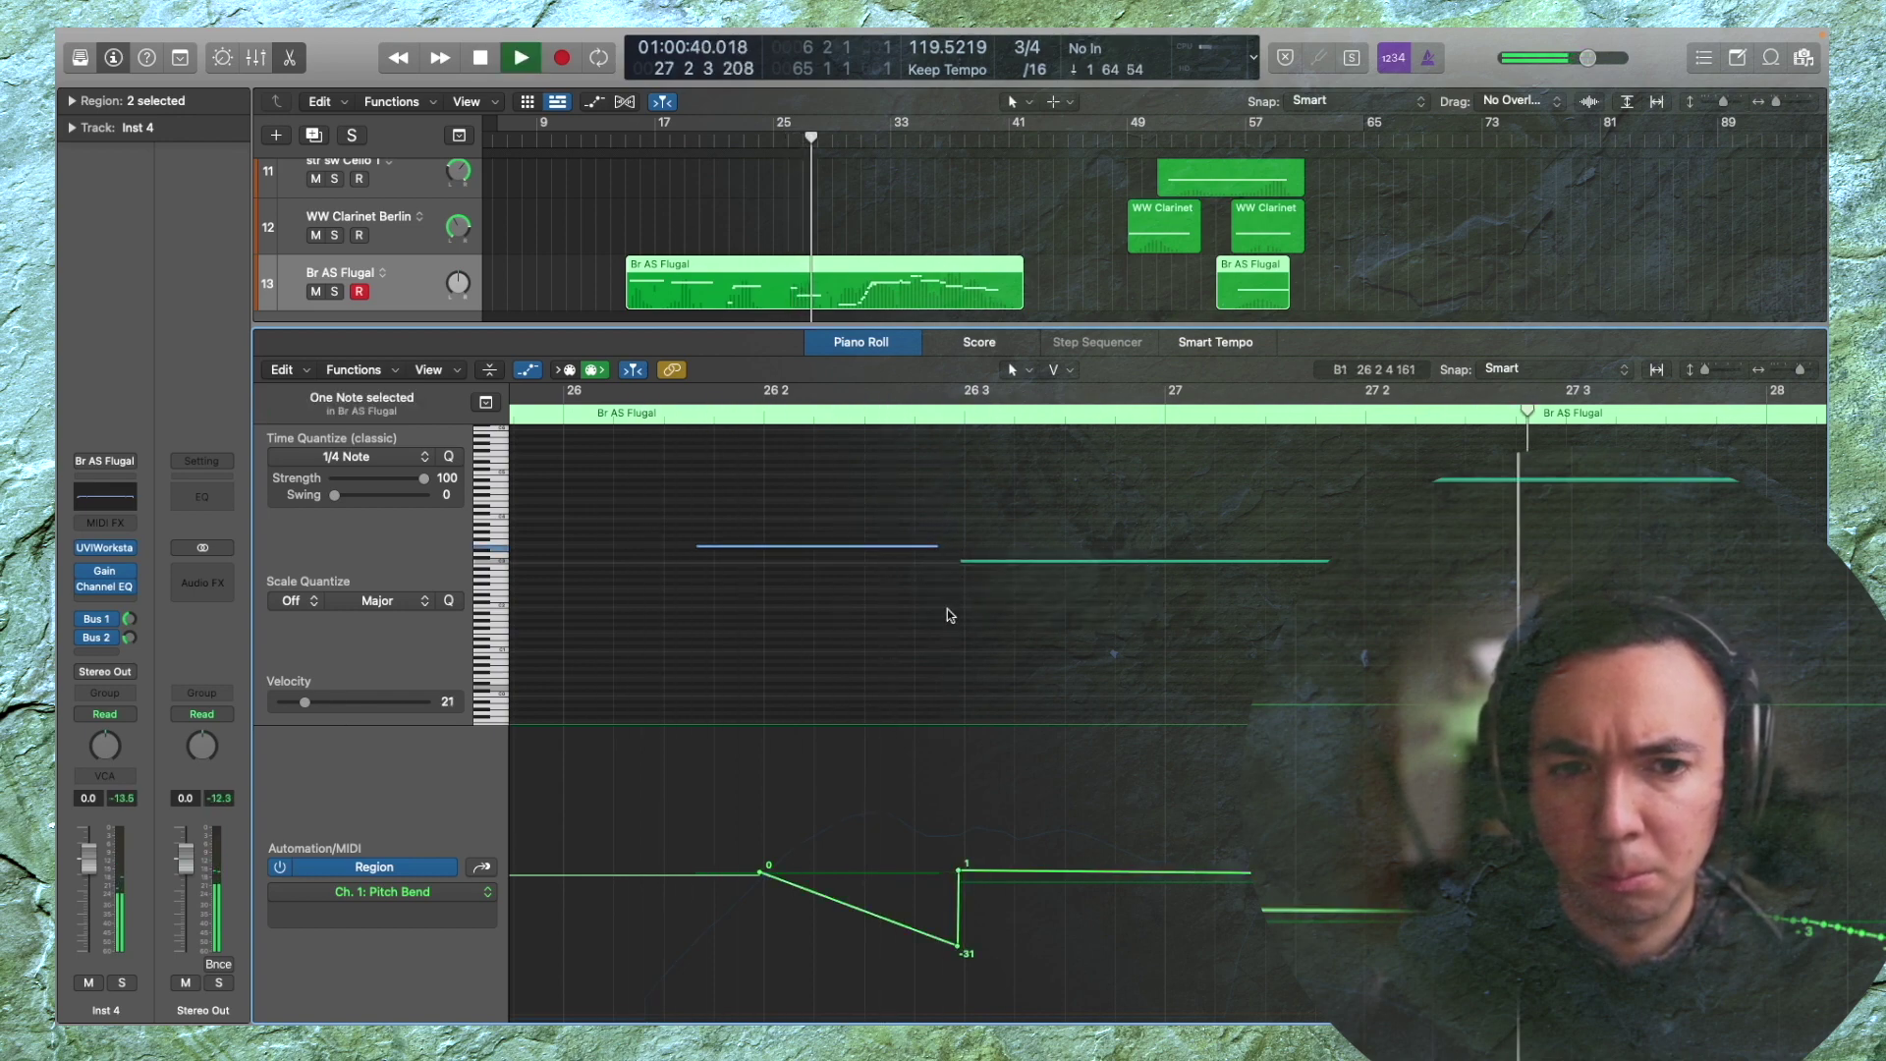
key("space")
key("space")
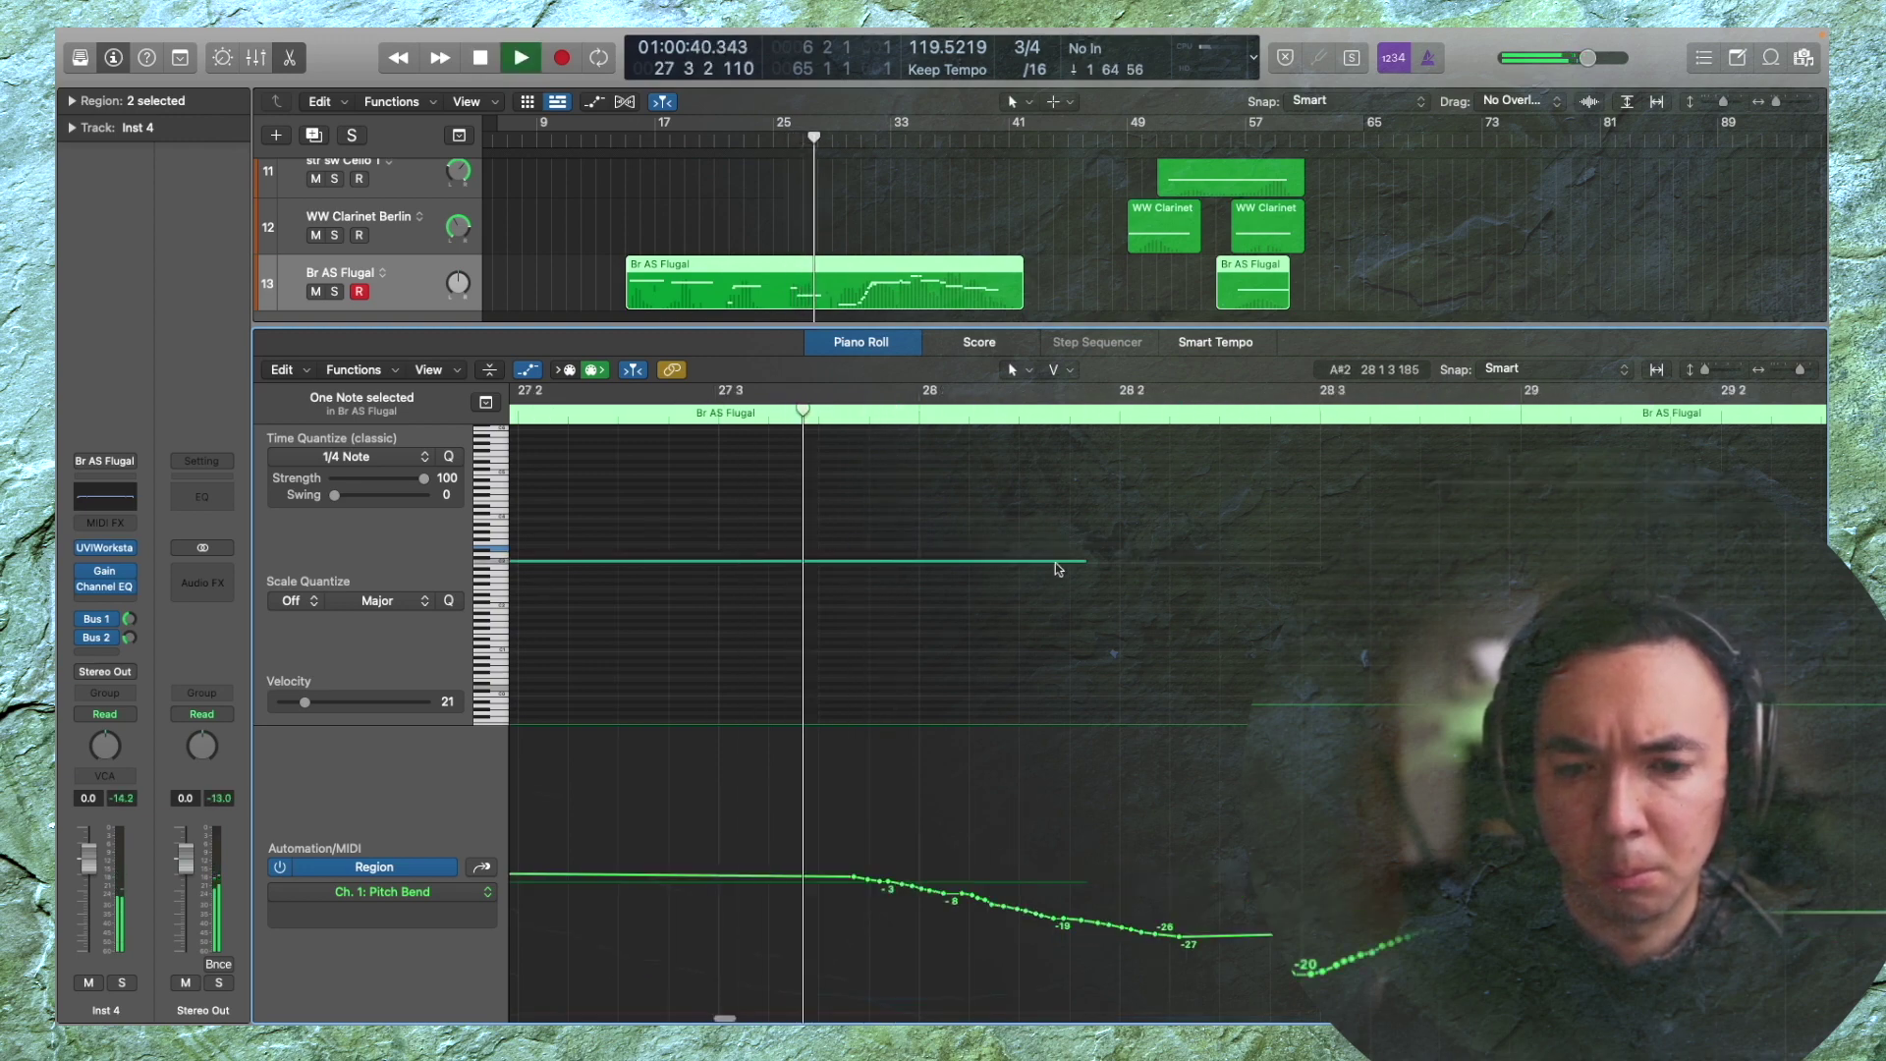
key("space")
key("space")
Try extending the shortened note back to bar 26 beat 3, listen, and undo the extension
key("space")
left_click_drag(1091, 552, 1117, 548)
key("space")
Listen through the pitch bend passage from bar 26 into bar 30, and replay the entry of the bar 29 note
key("space")
key("super+z")
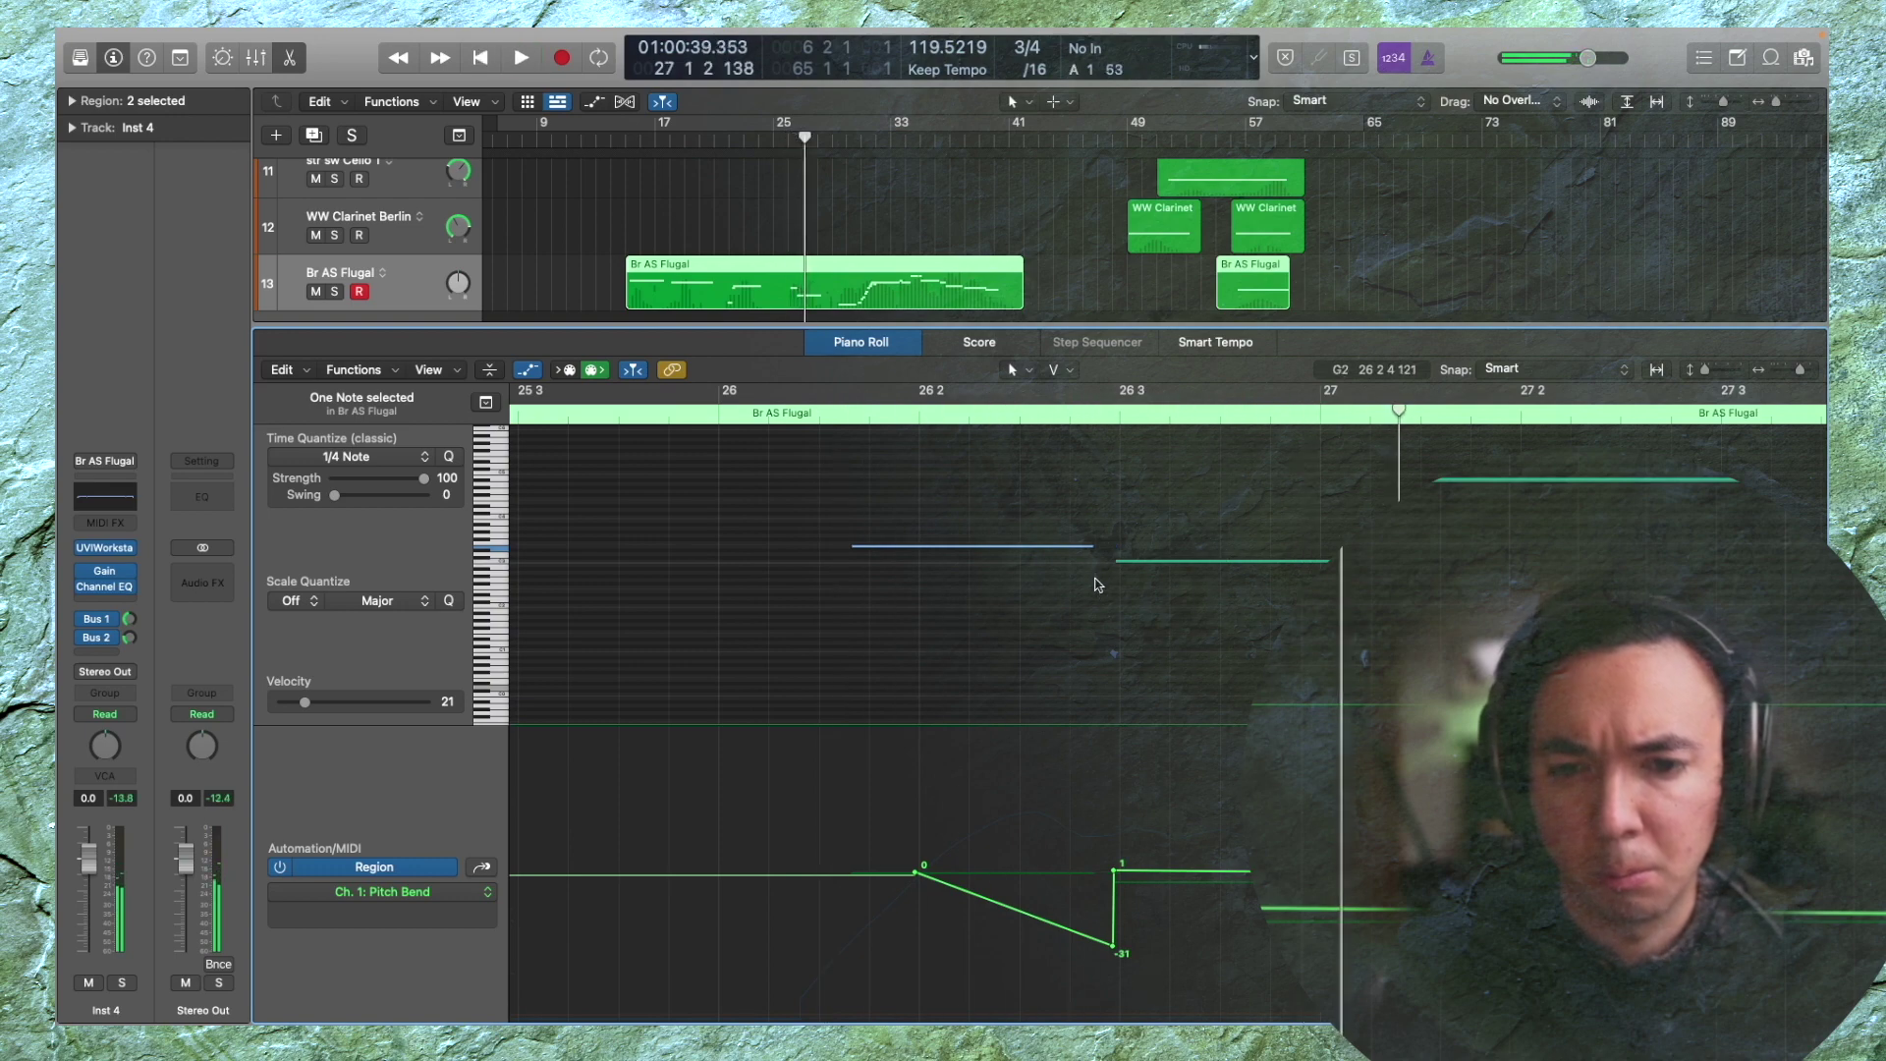
key("space")
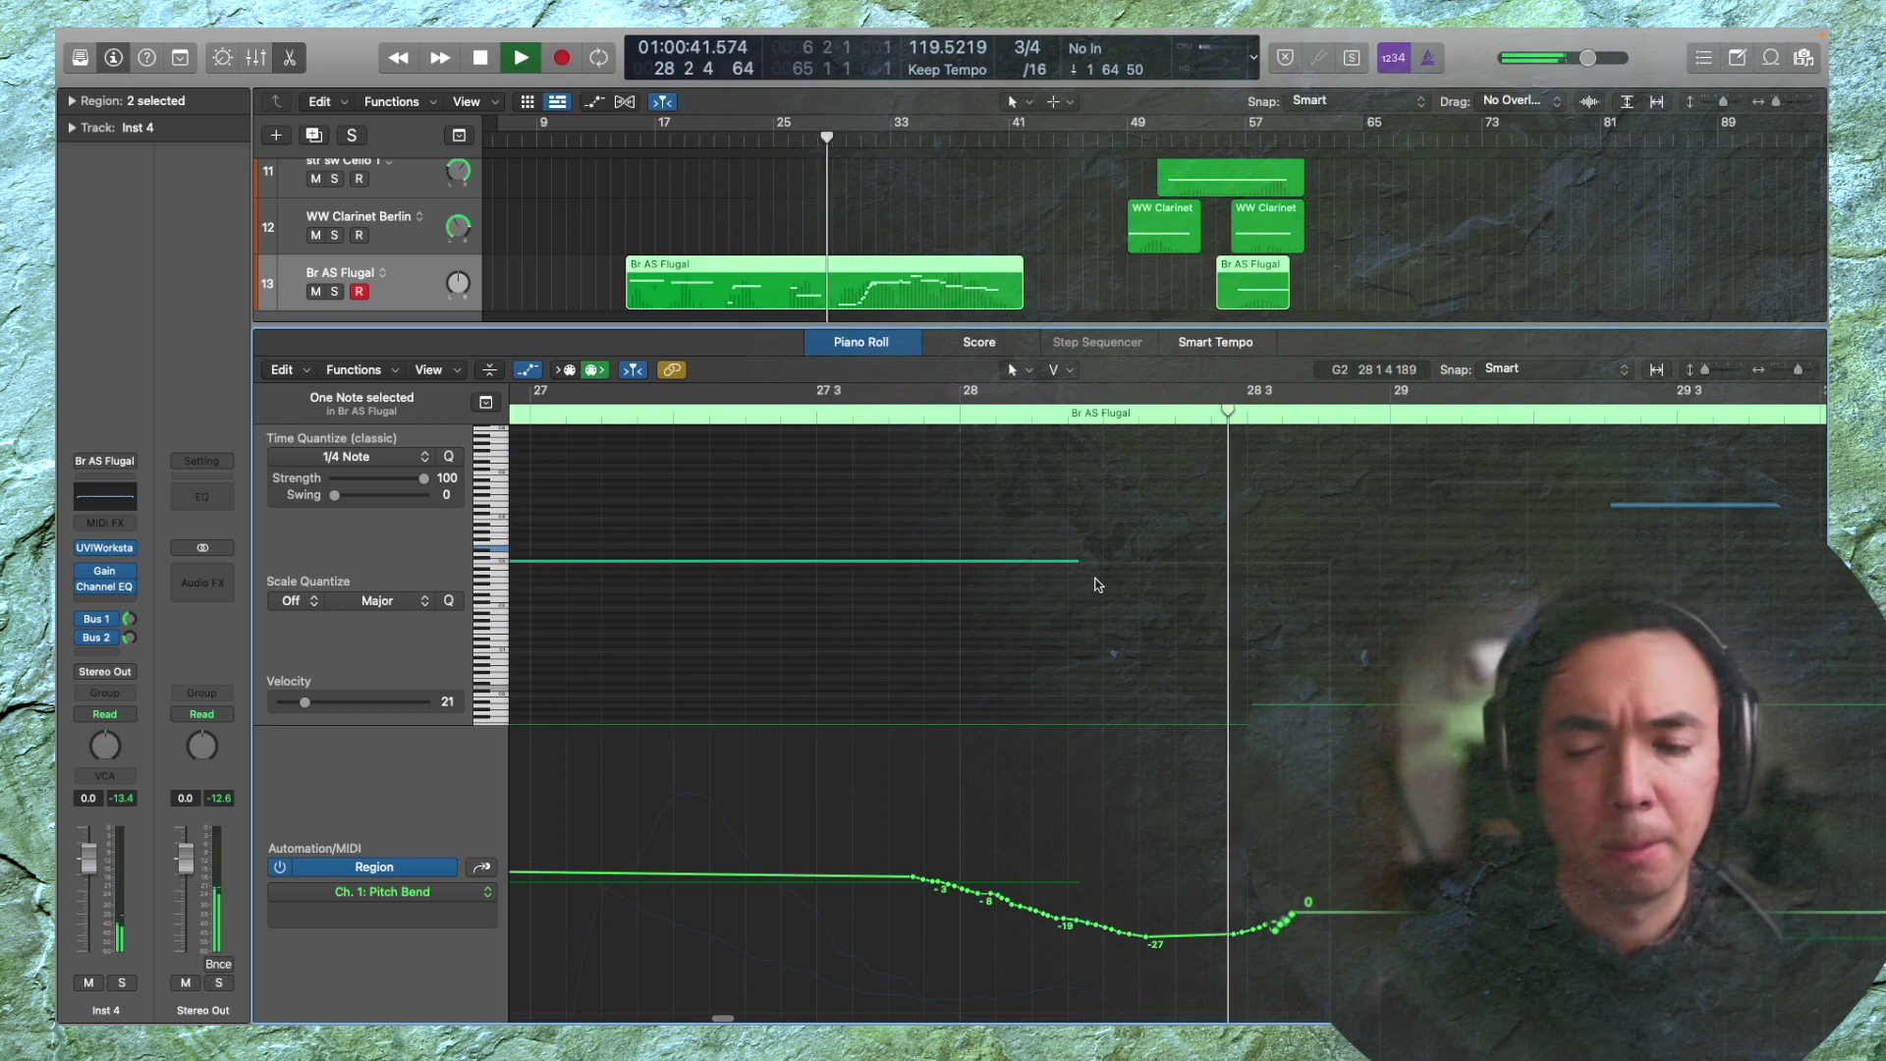
scroll(1095, 585, "left", 3)
scroll(1088, 581, "right", 2)
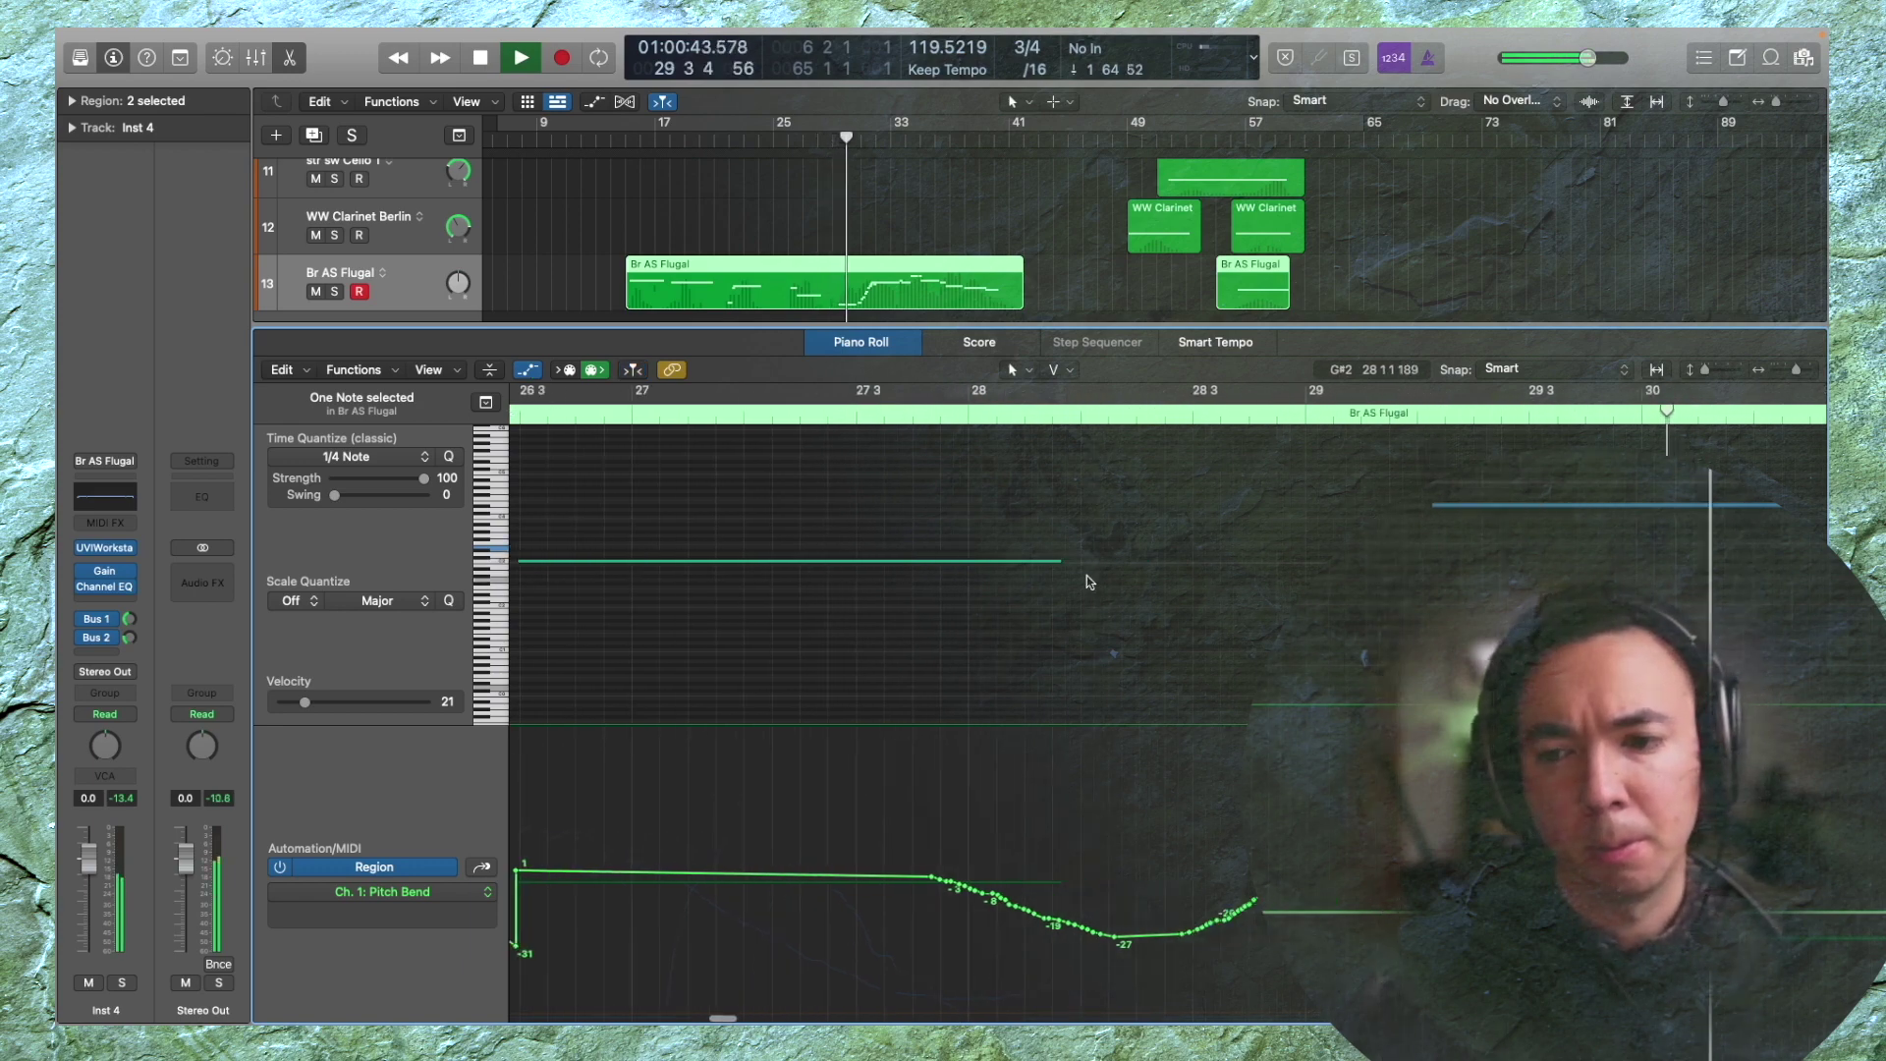
scroll(1130, 589, "down", 3)
scroll(1262, 592, "right", 5)
key("space")
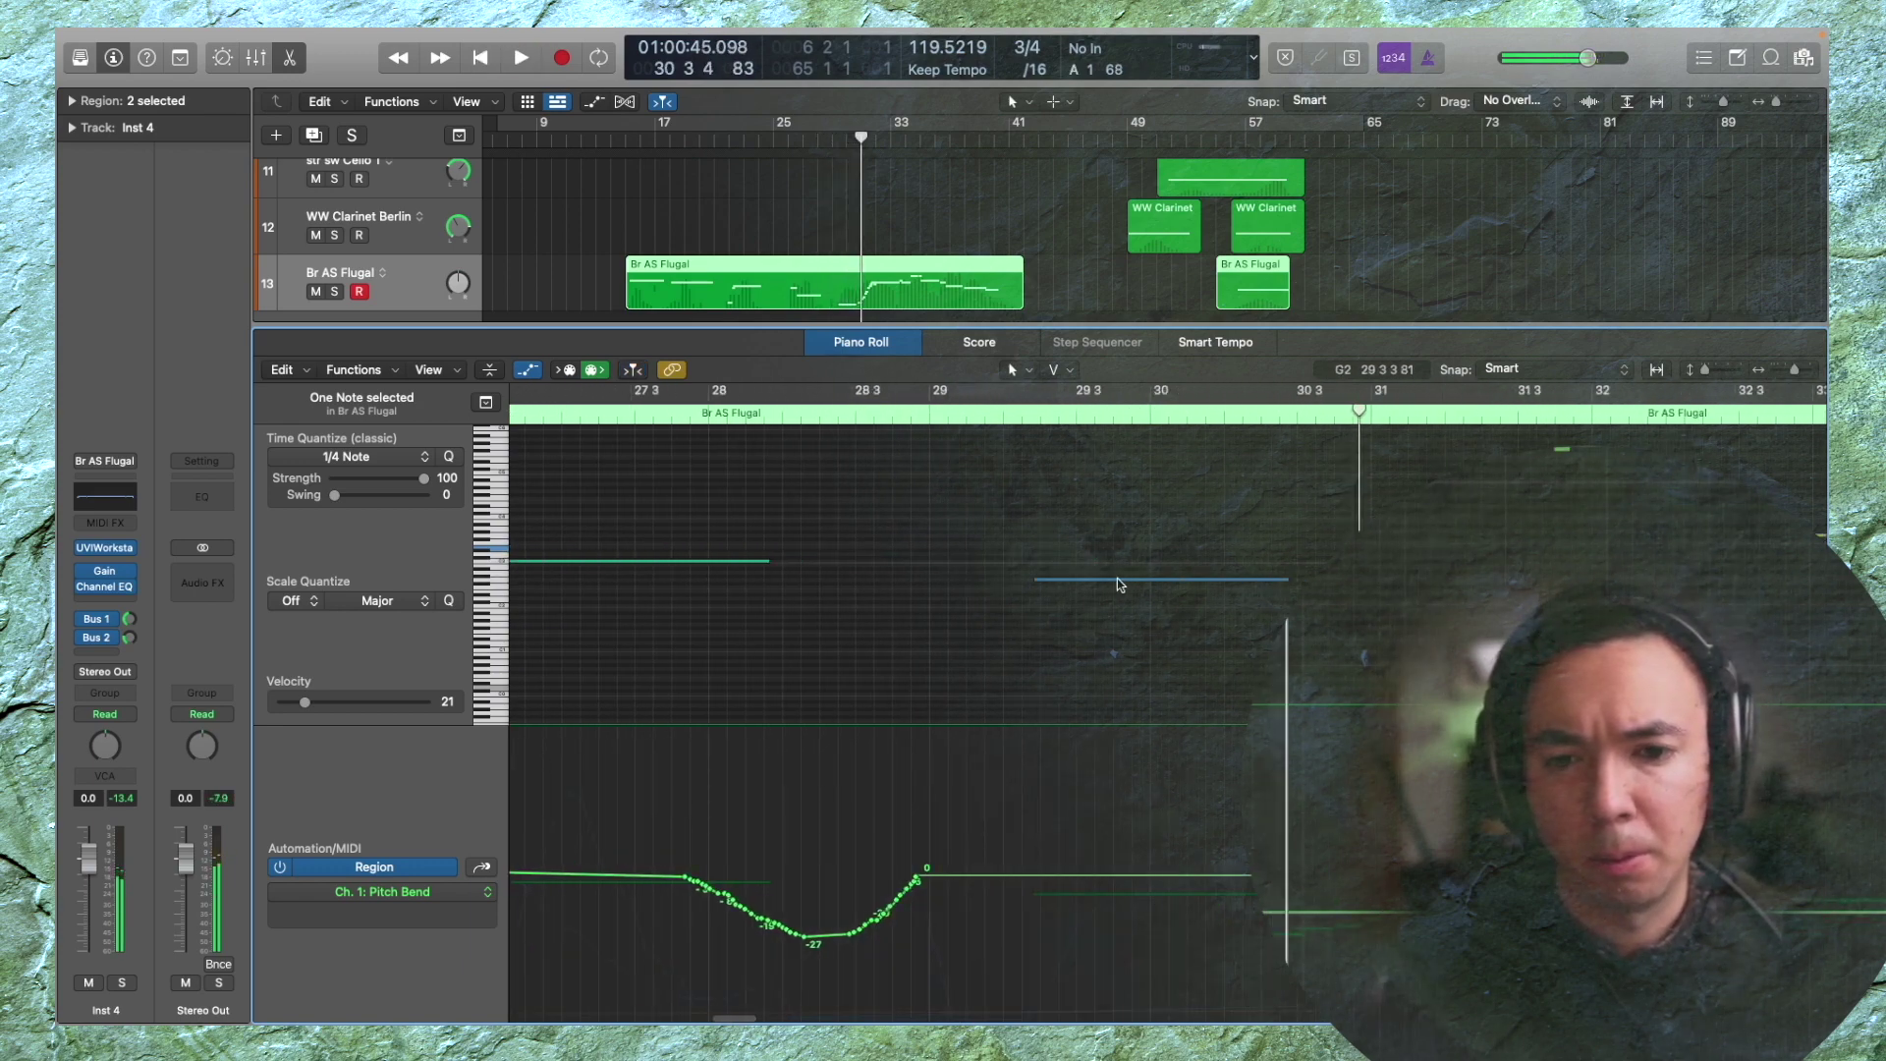
left_click(1010, 414)
key("space")
key("space")
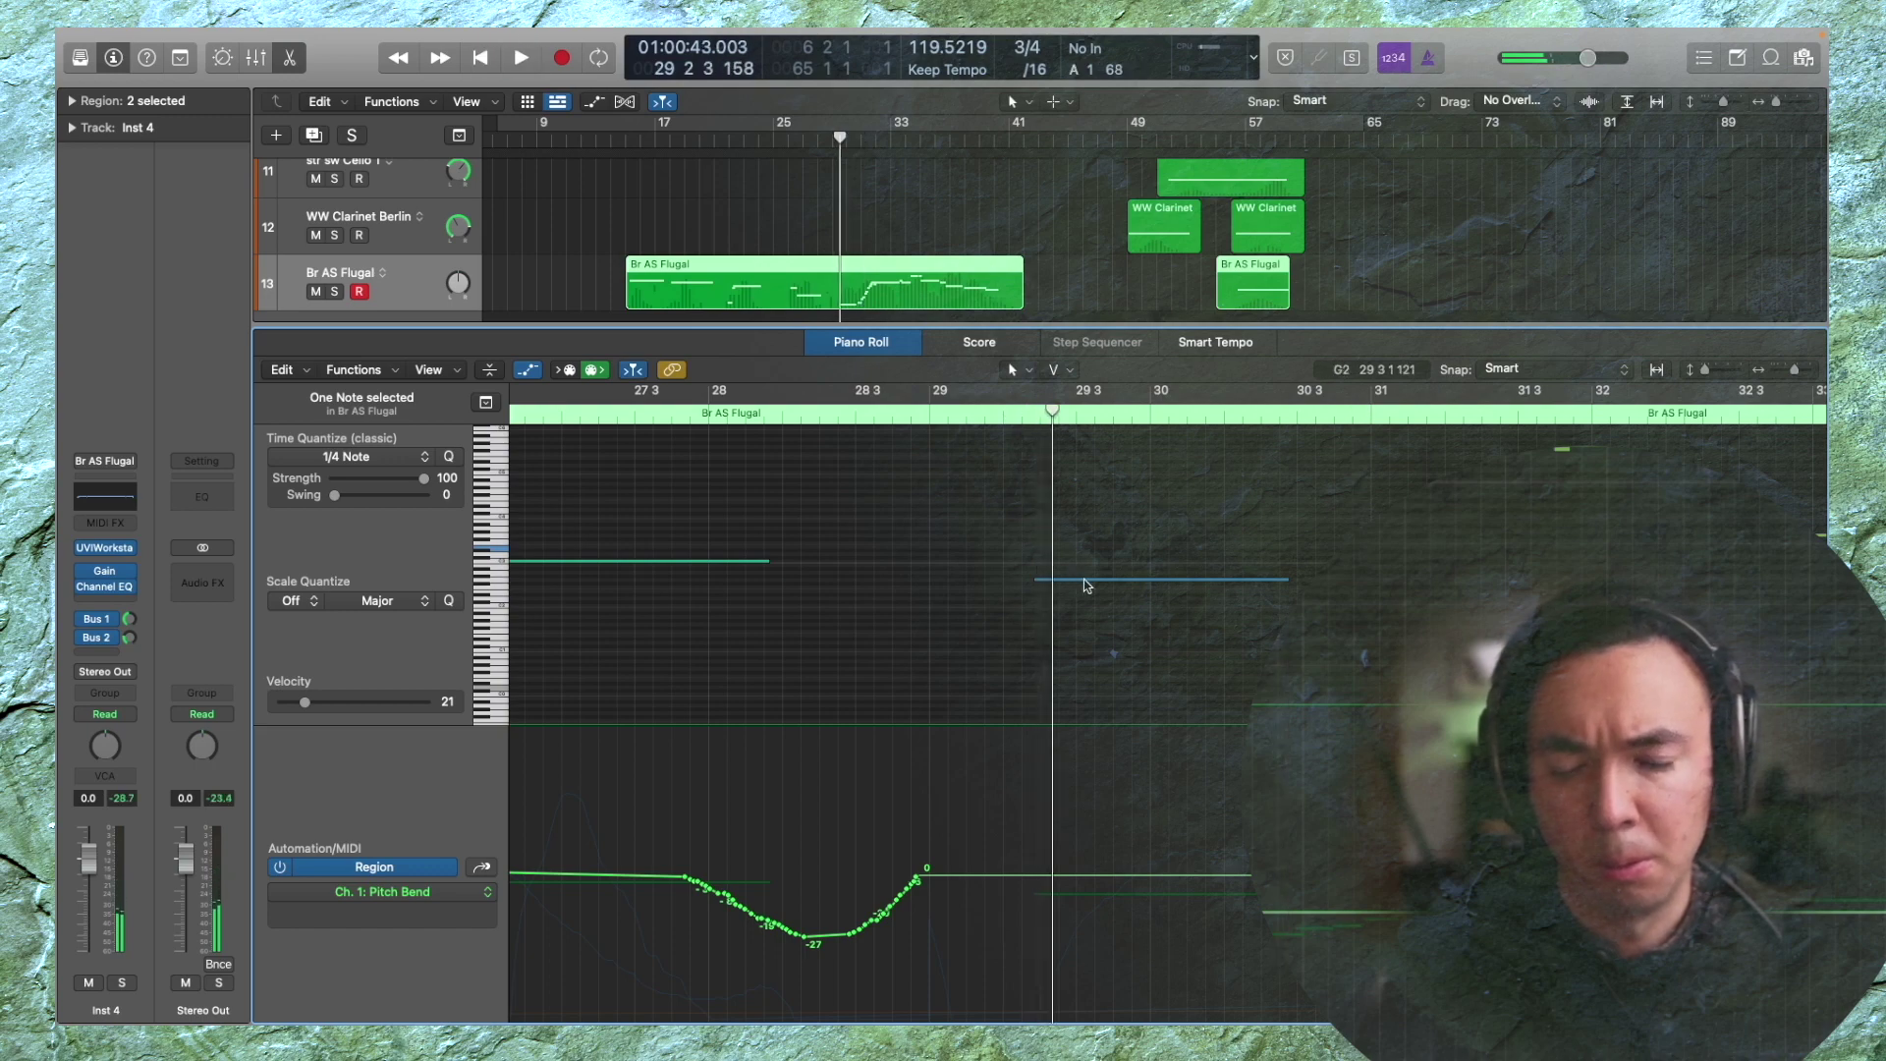
Try transposing the long bar 29 note down a few semitones, audition it, and undo the move
left_click_drag(1086, 580, 1088, 599)
key("space")
key("space")
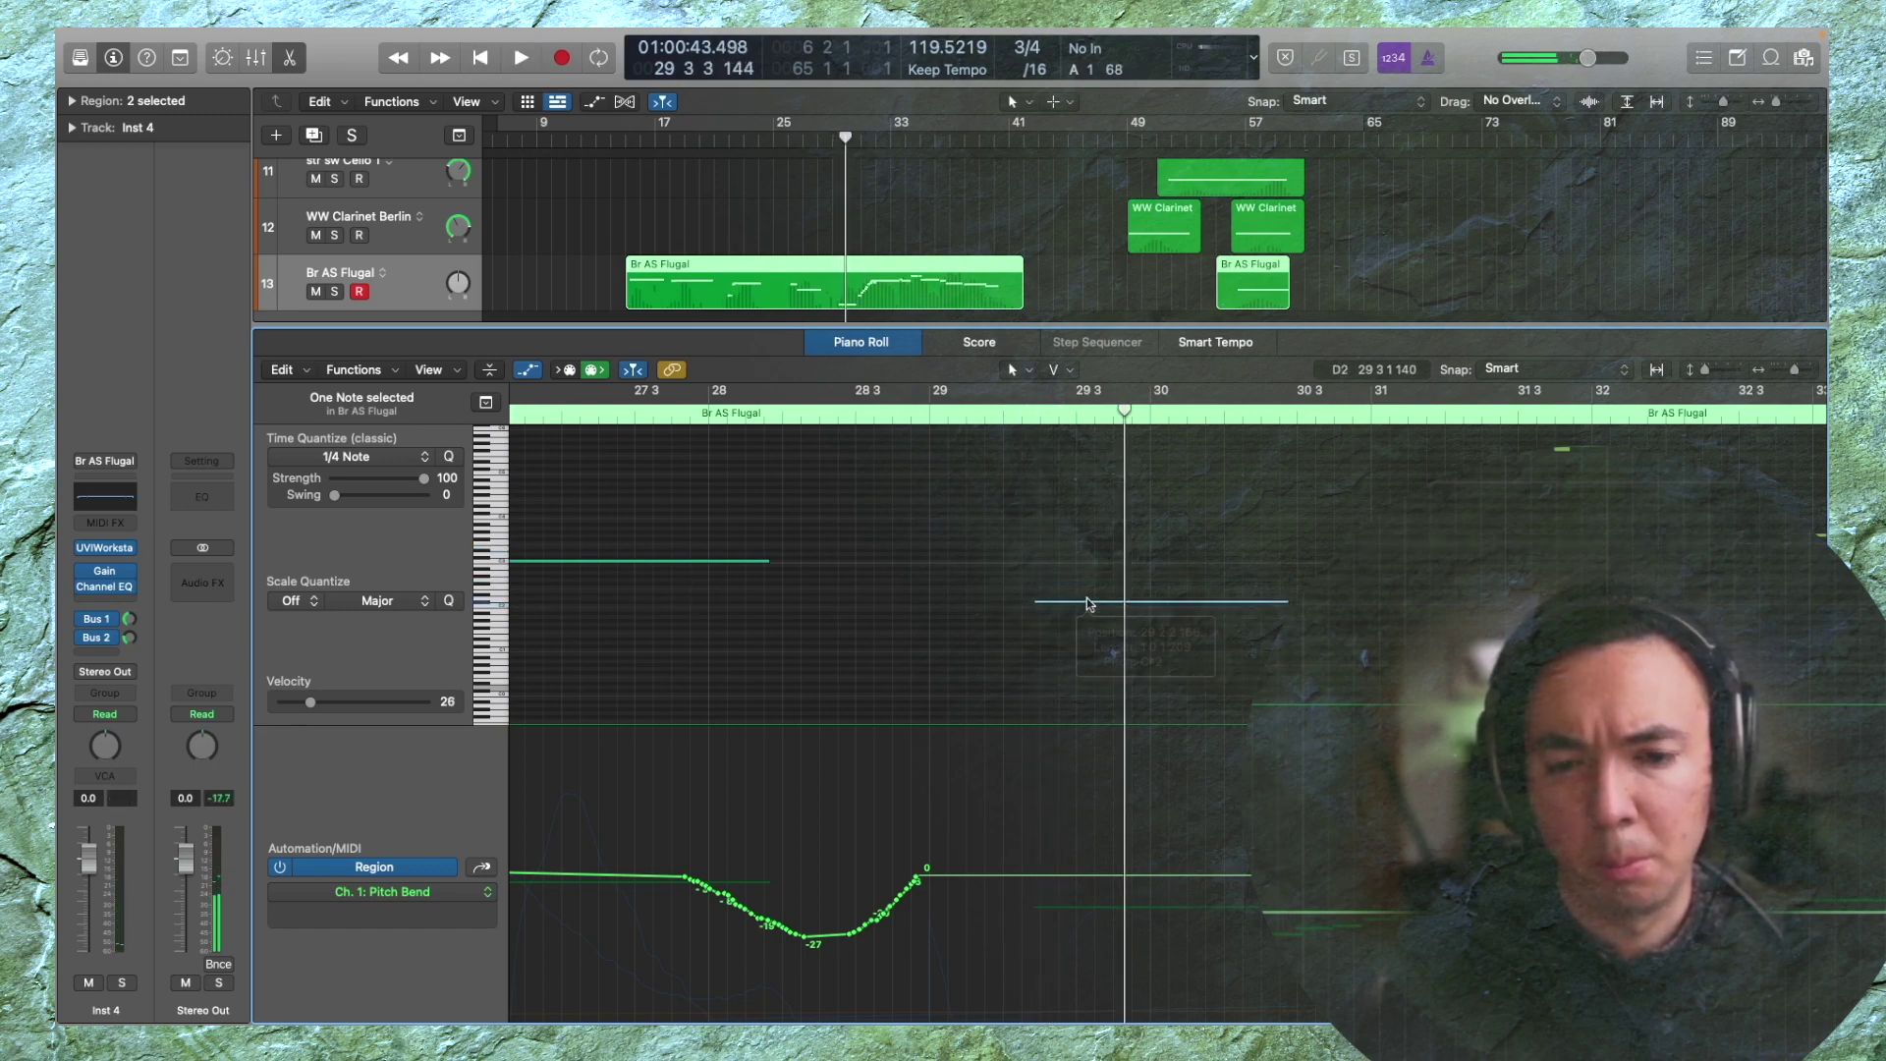
key("space")
key("super+z")
key("super+z")
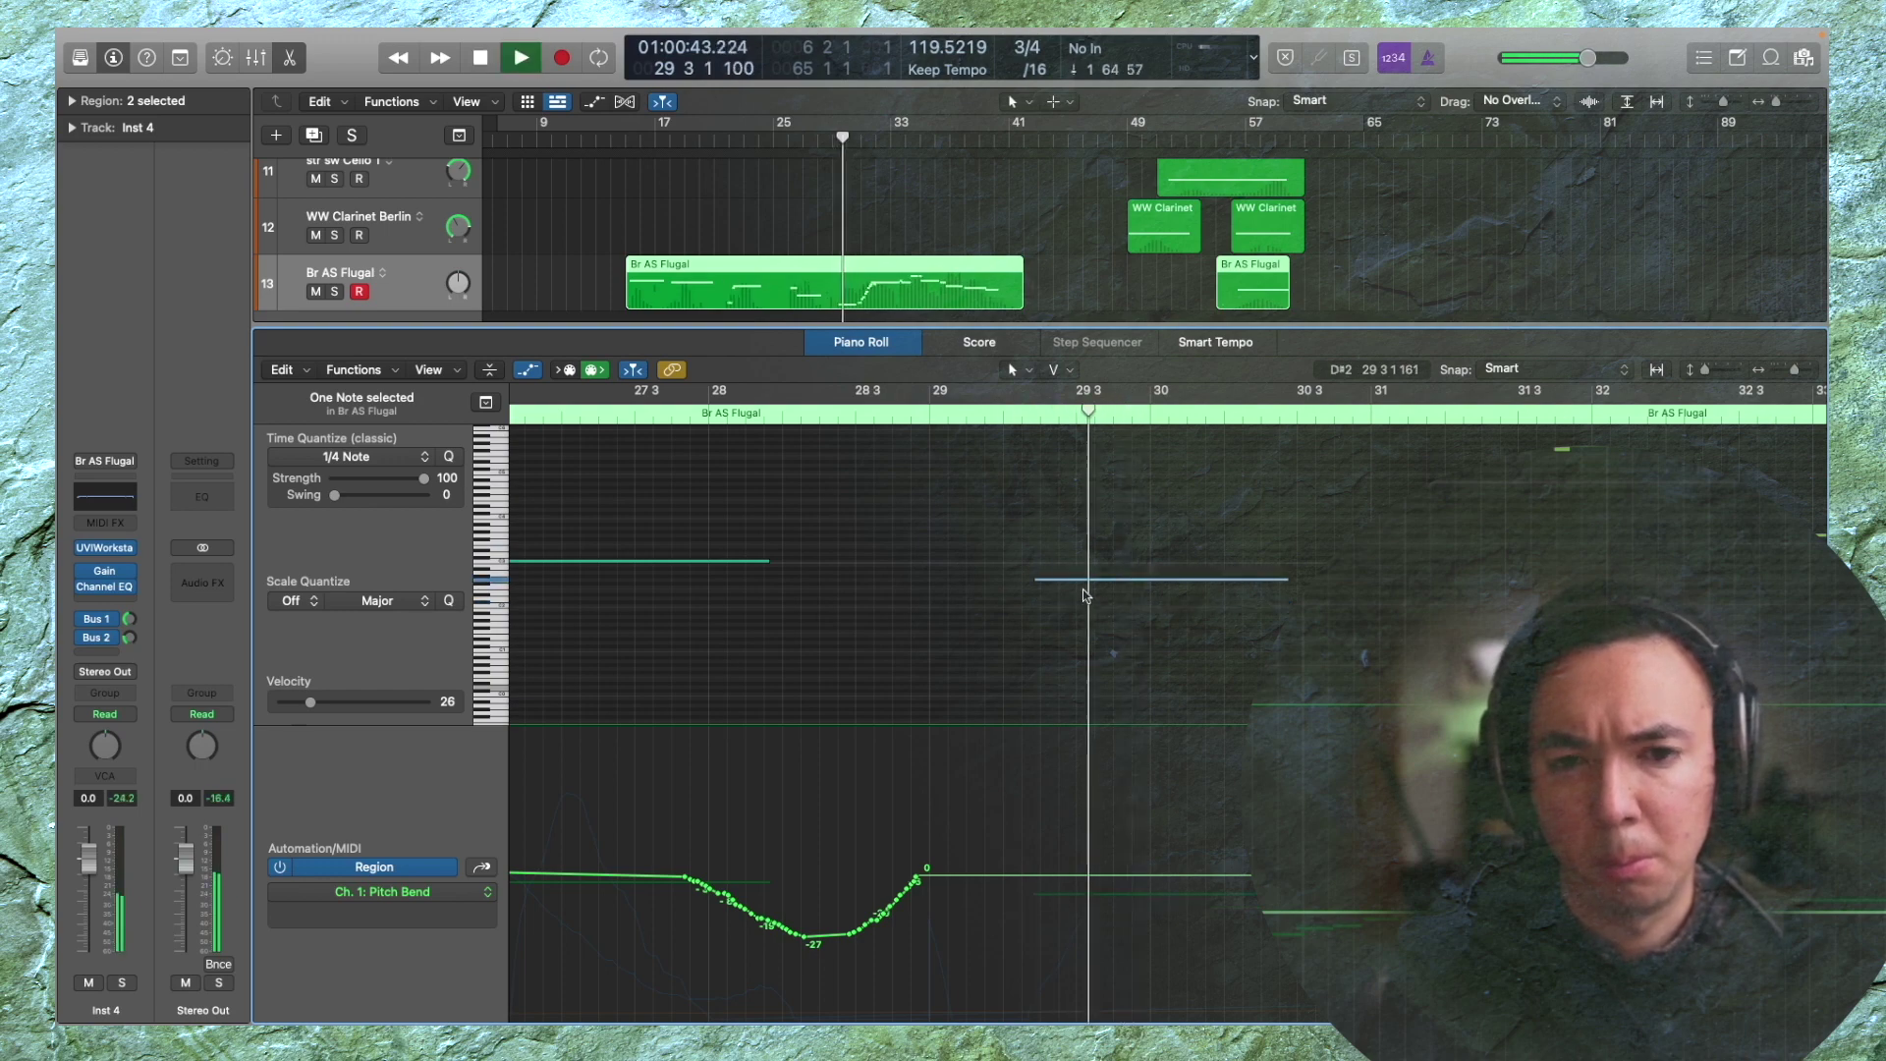
Rehearse a replacement for the bar 29 note on the MIDI keyboard during playback and delete the existing note
key("space")
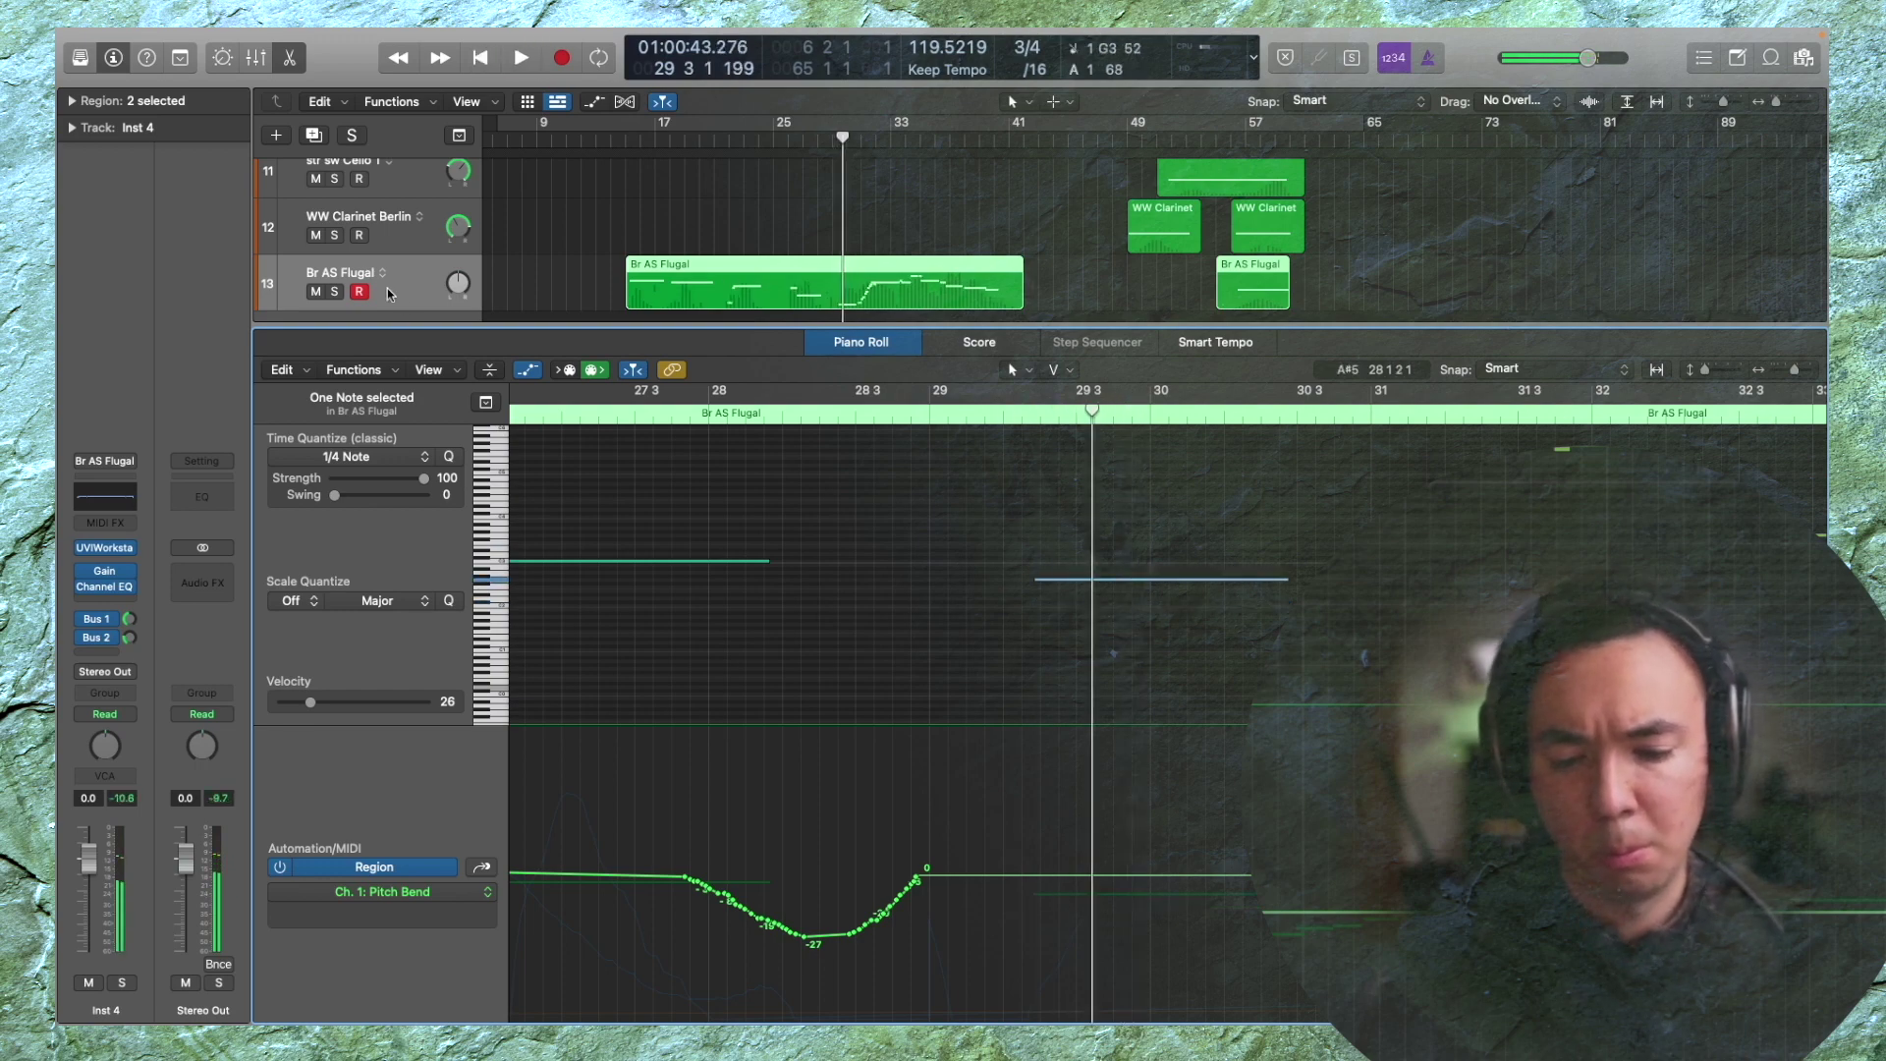
key("space")
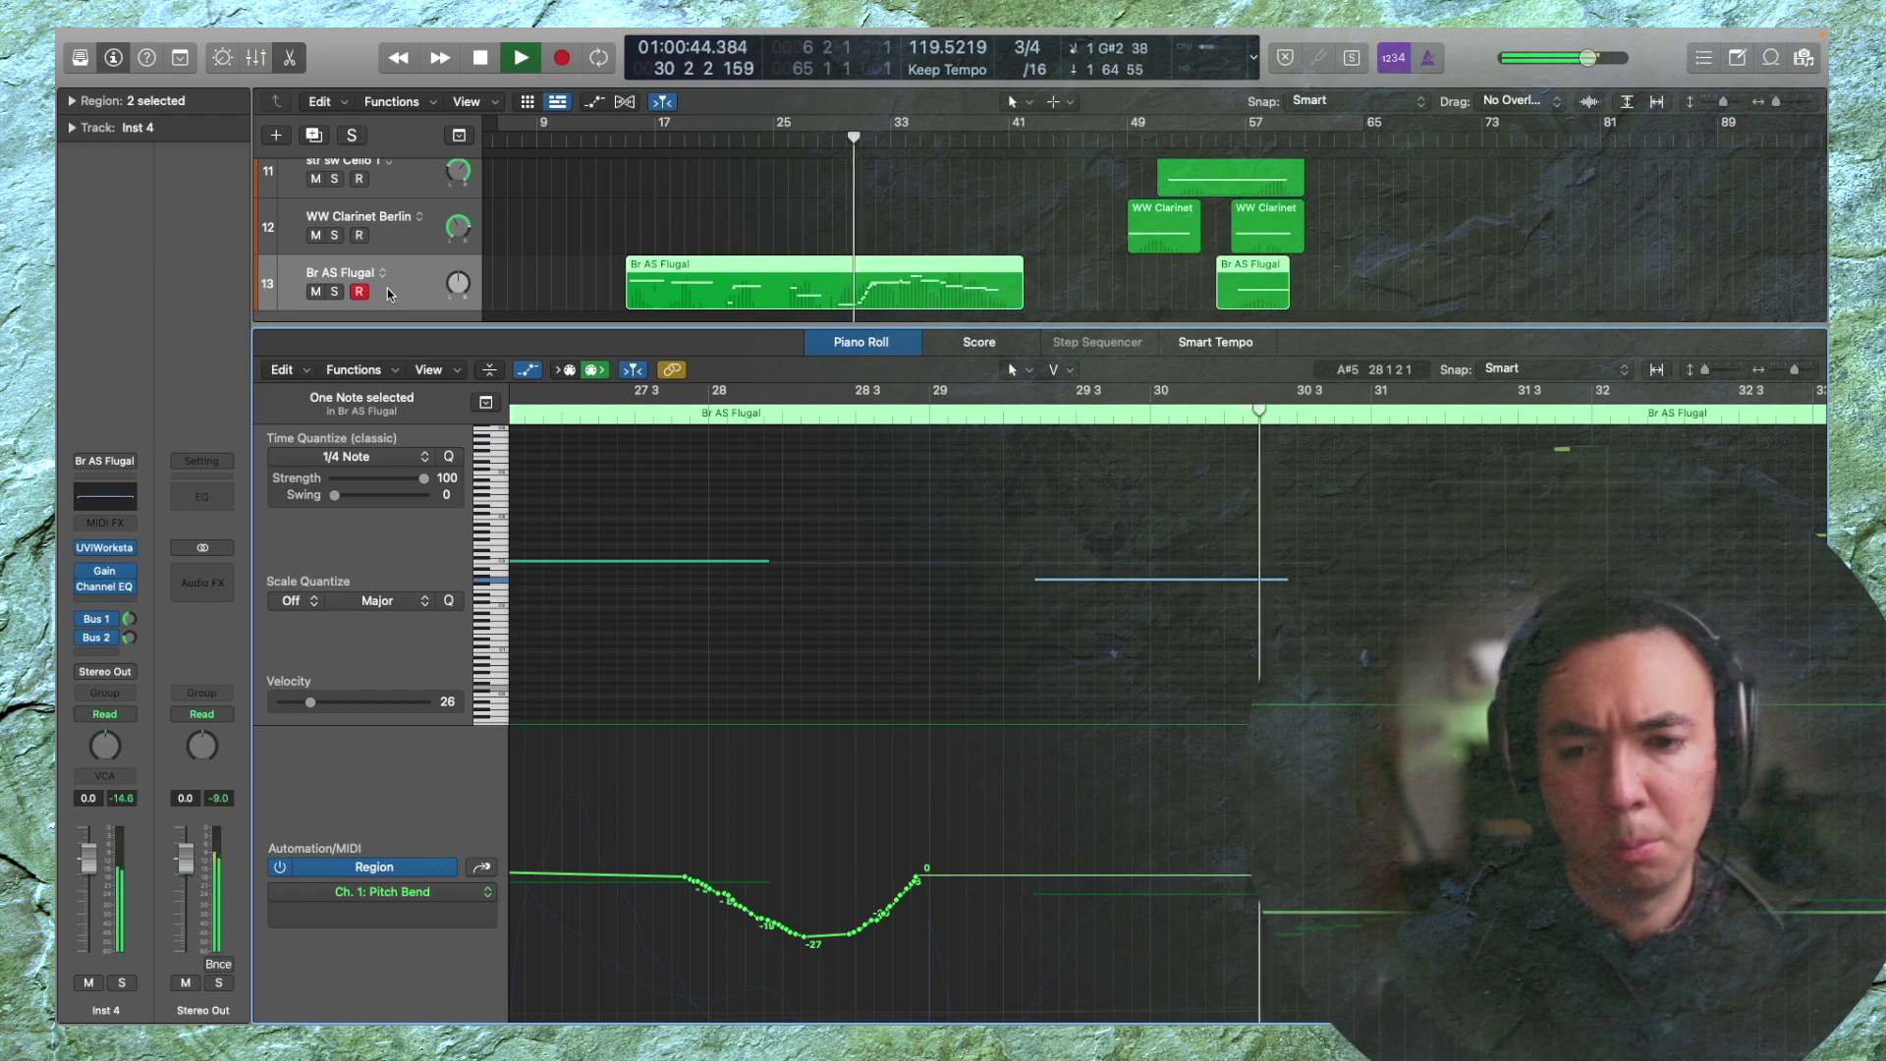
scroll(390, 295, "left", 3)
left_click(1129, 622)
key("super+z")
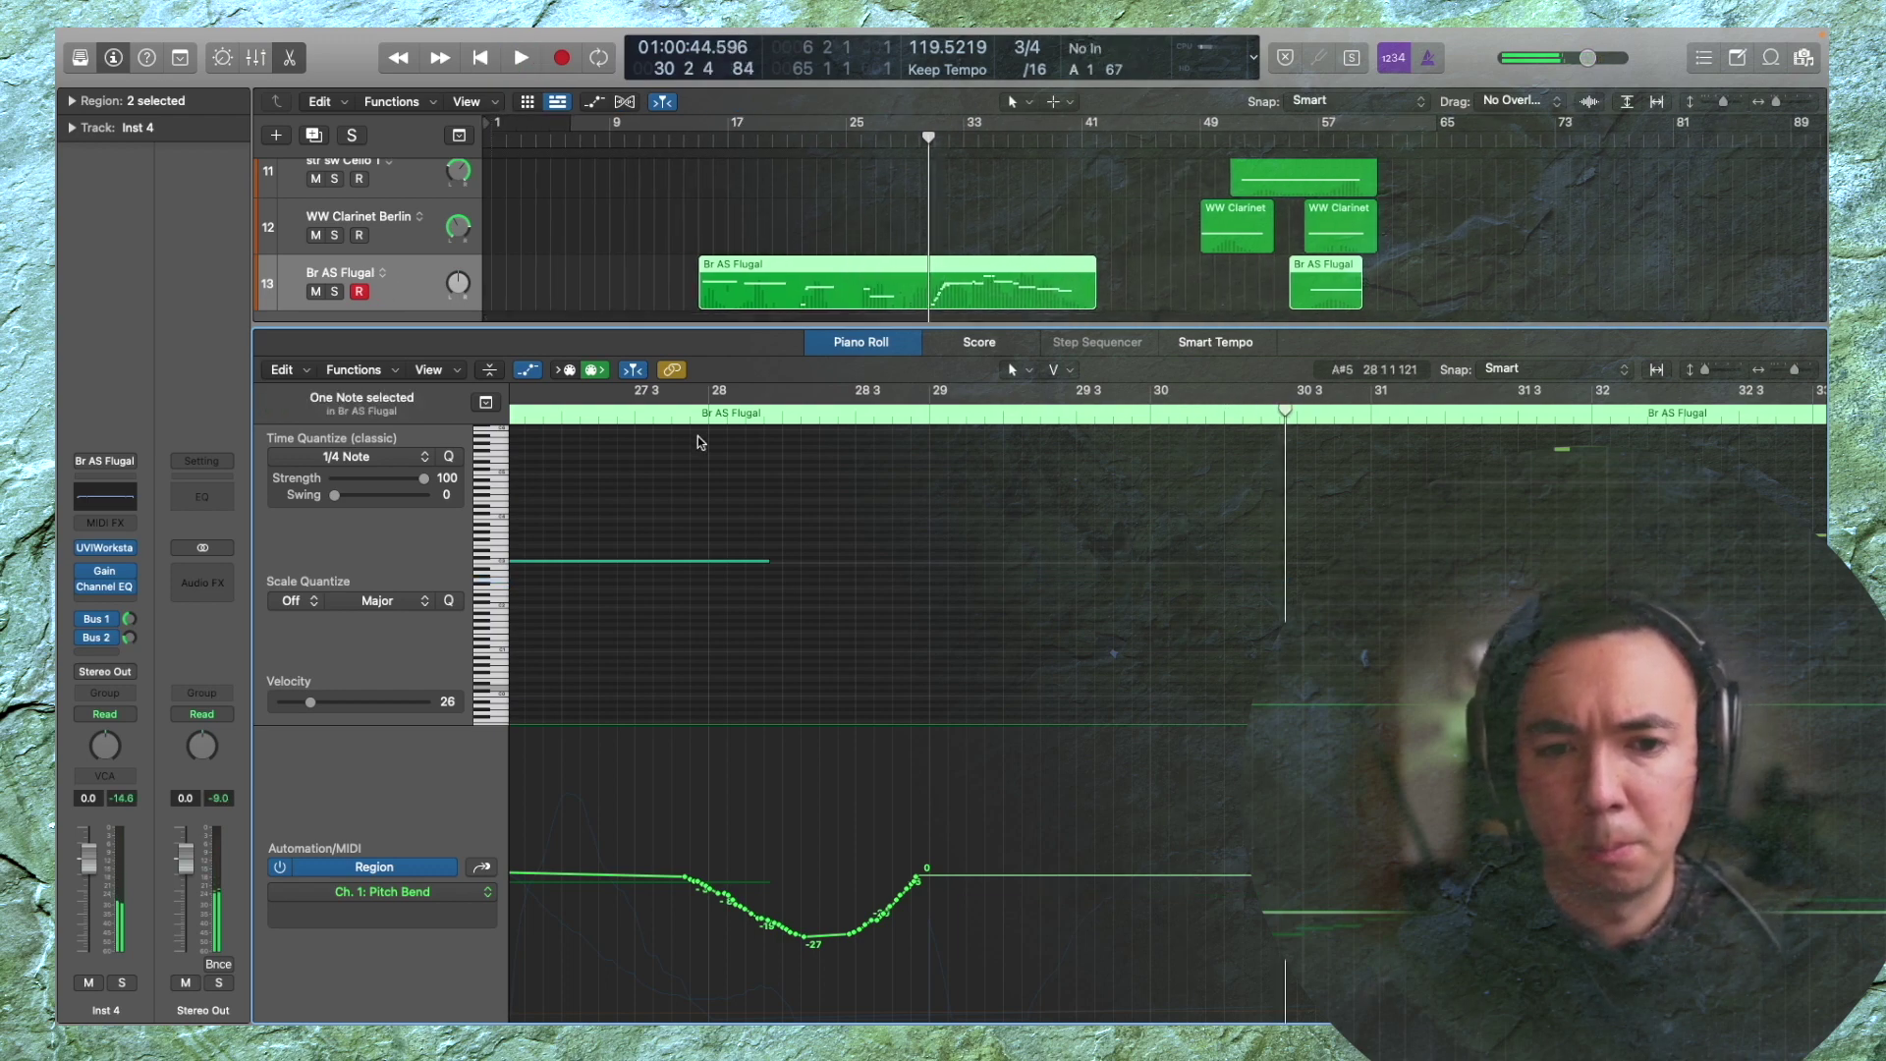
Perform a trill over a sustained note across bars 29 and 30 and capture it in the Br AS Flugal region
key("space")
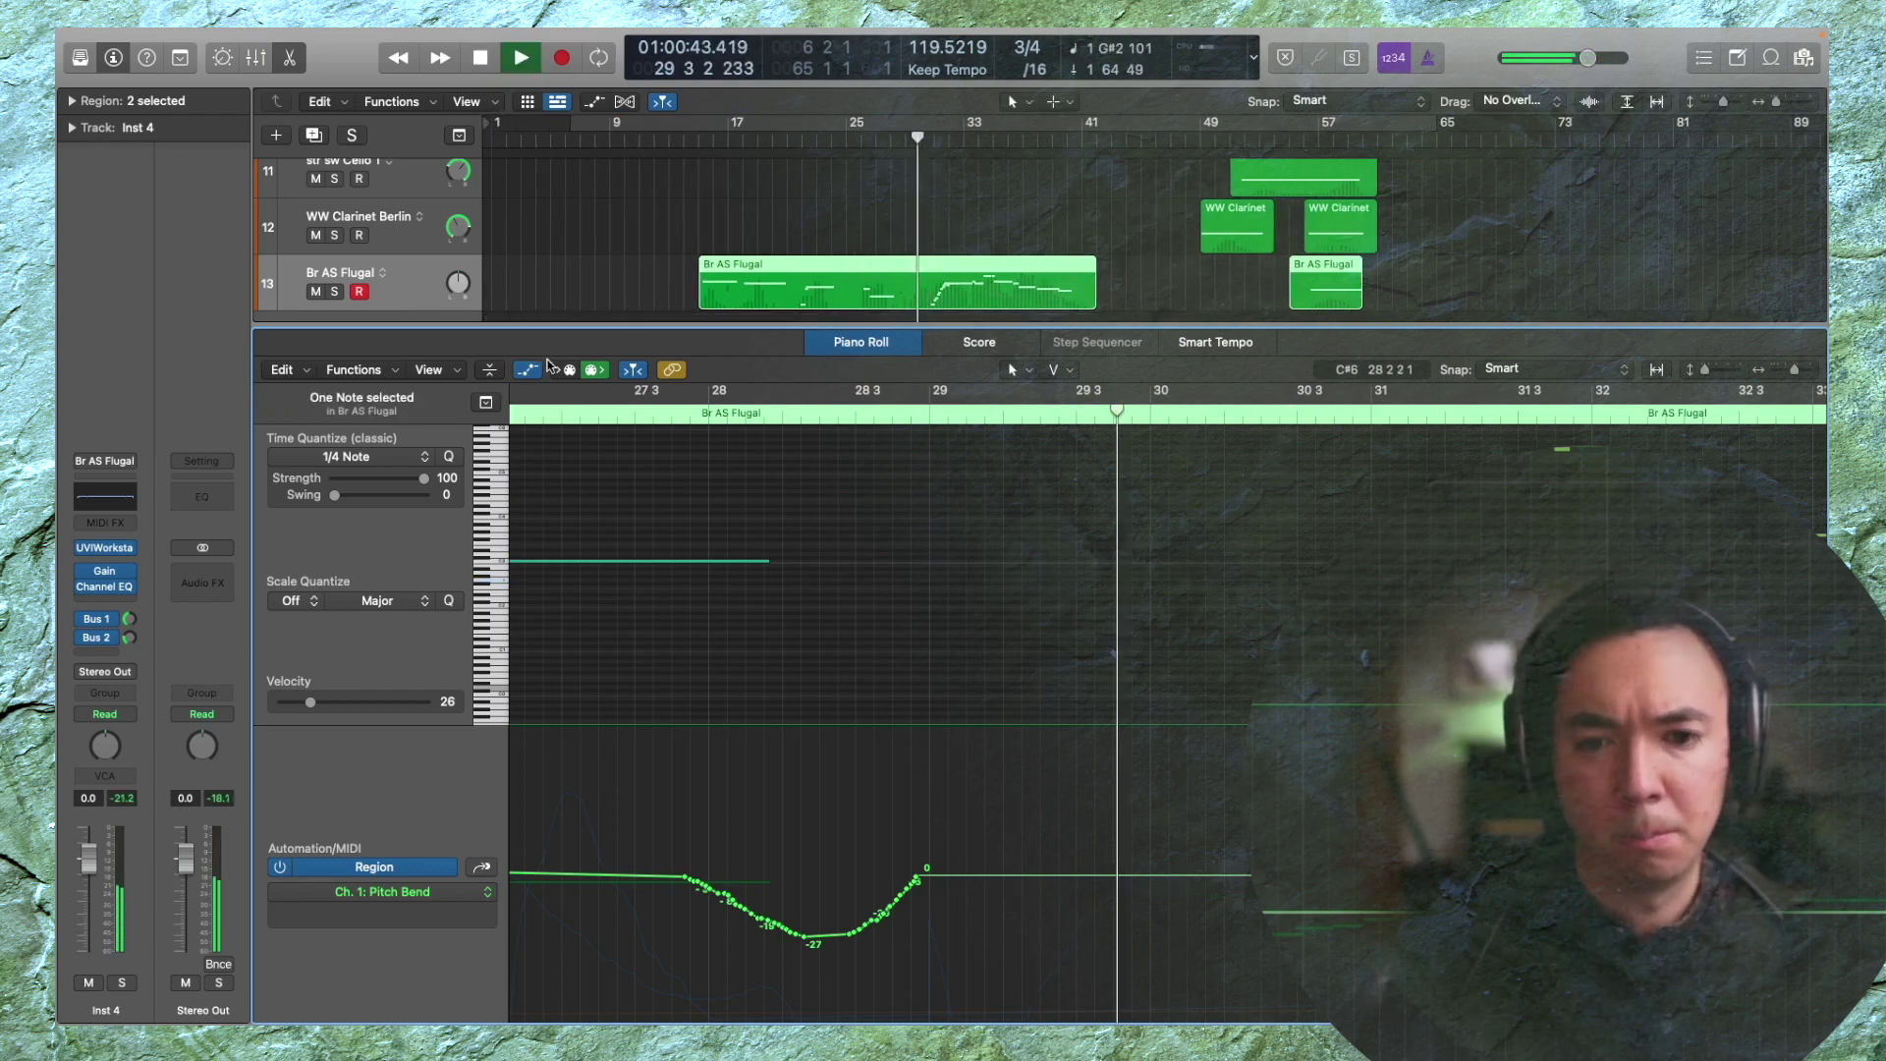
key("space")
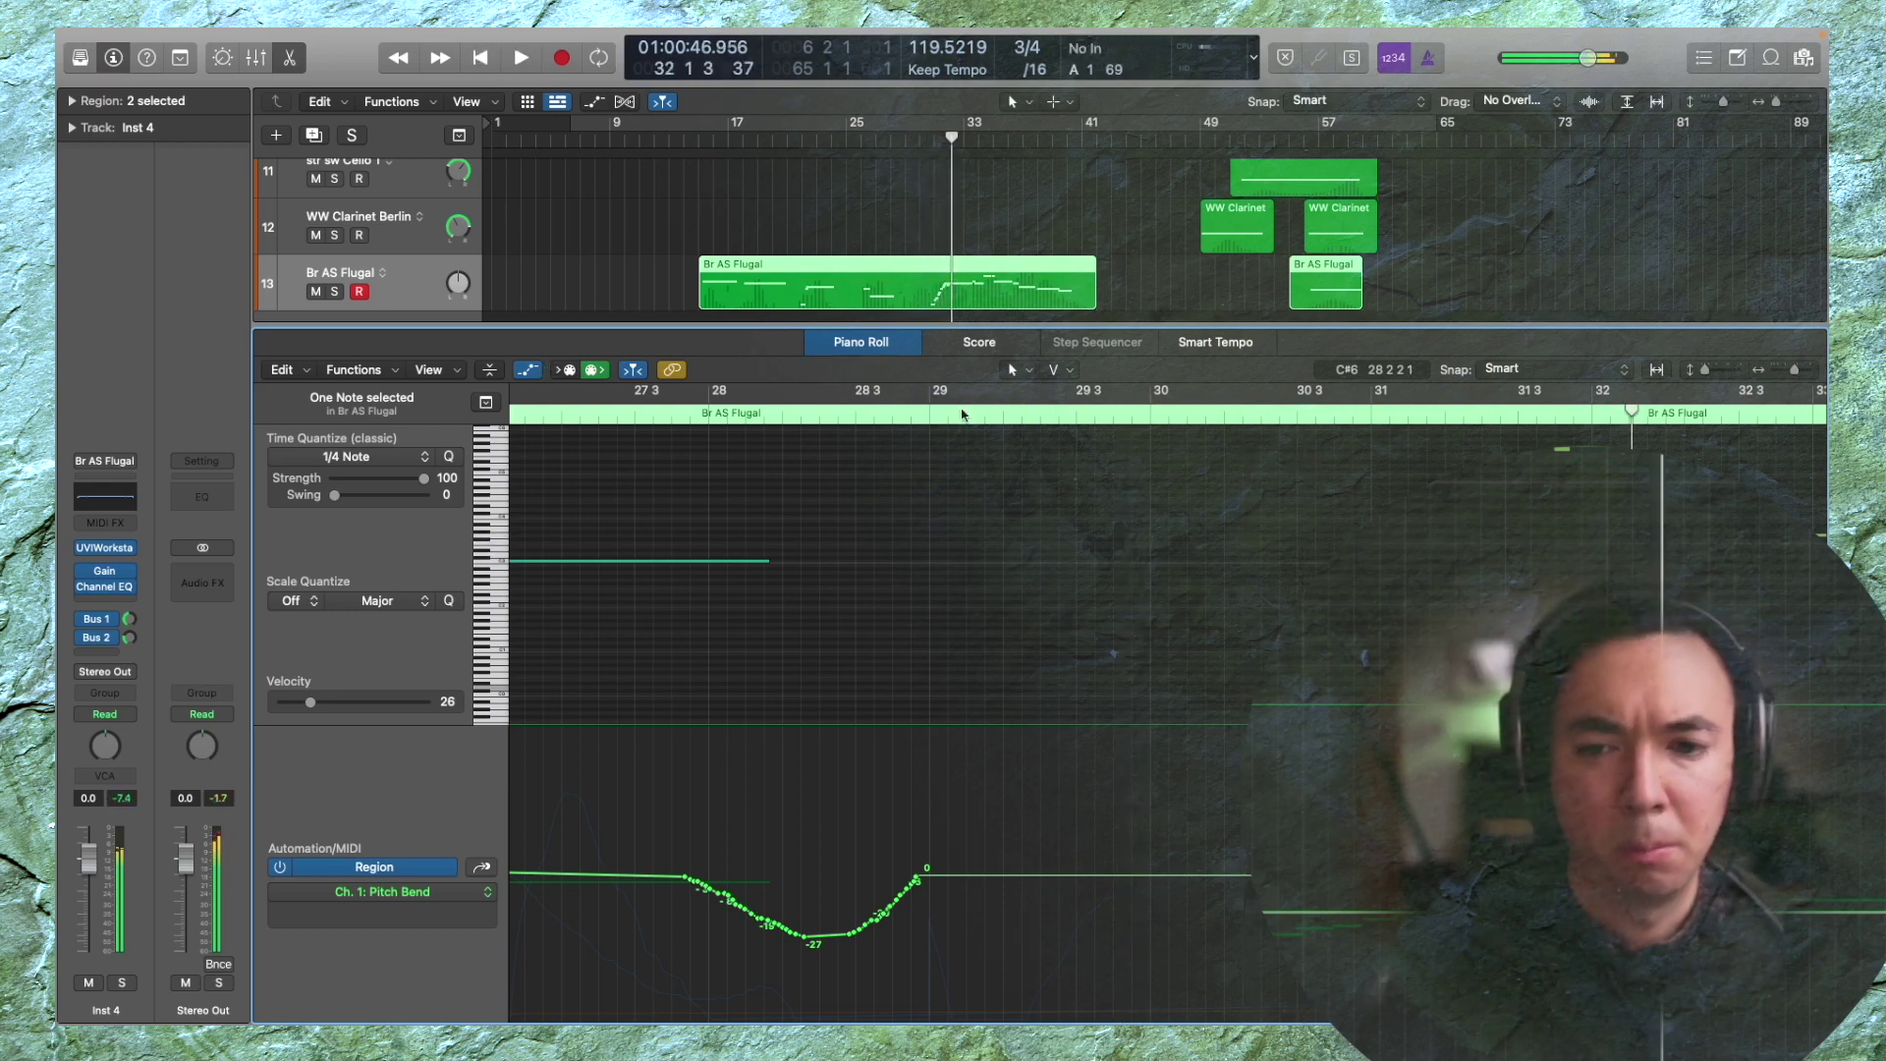
key("super+z")
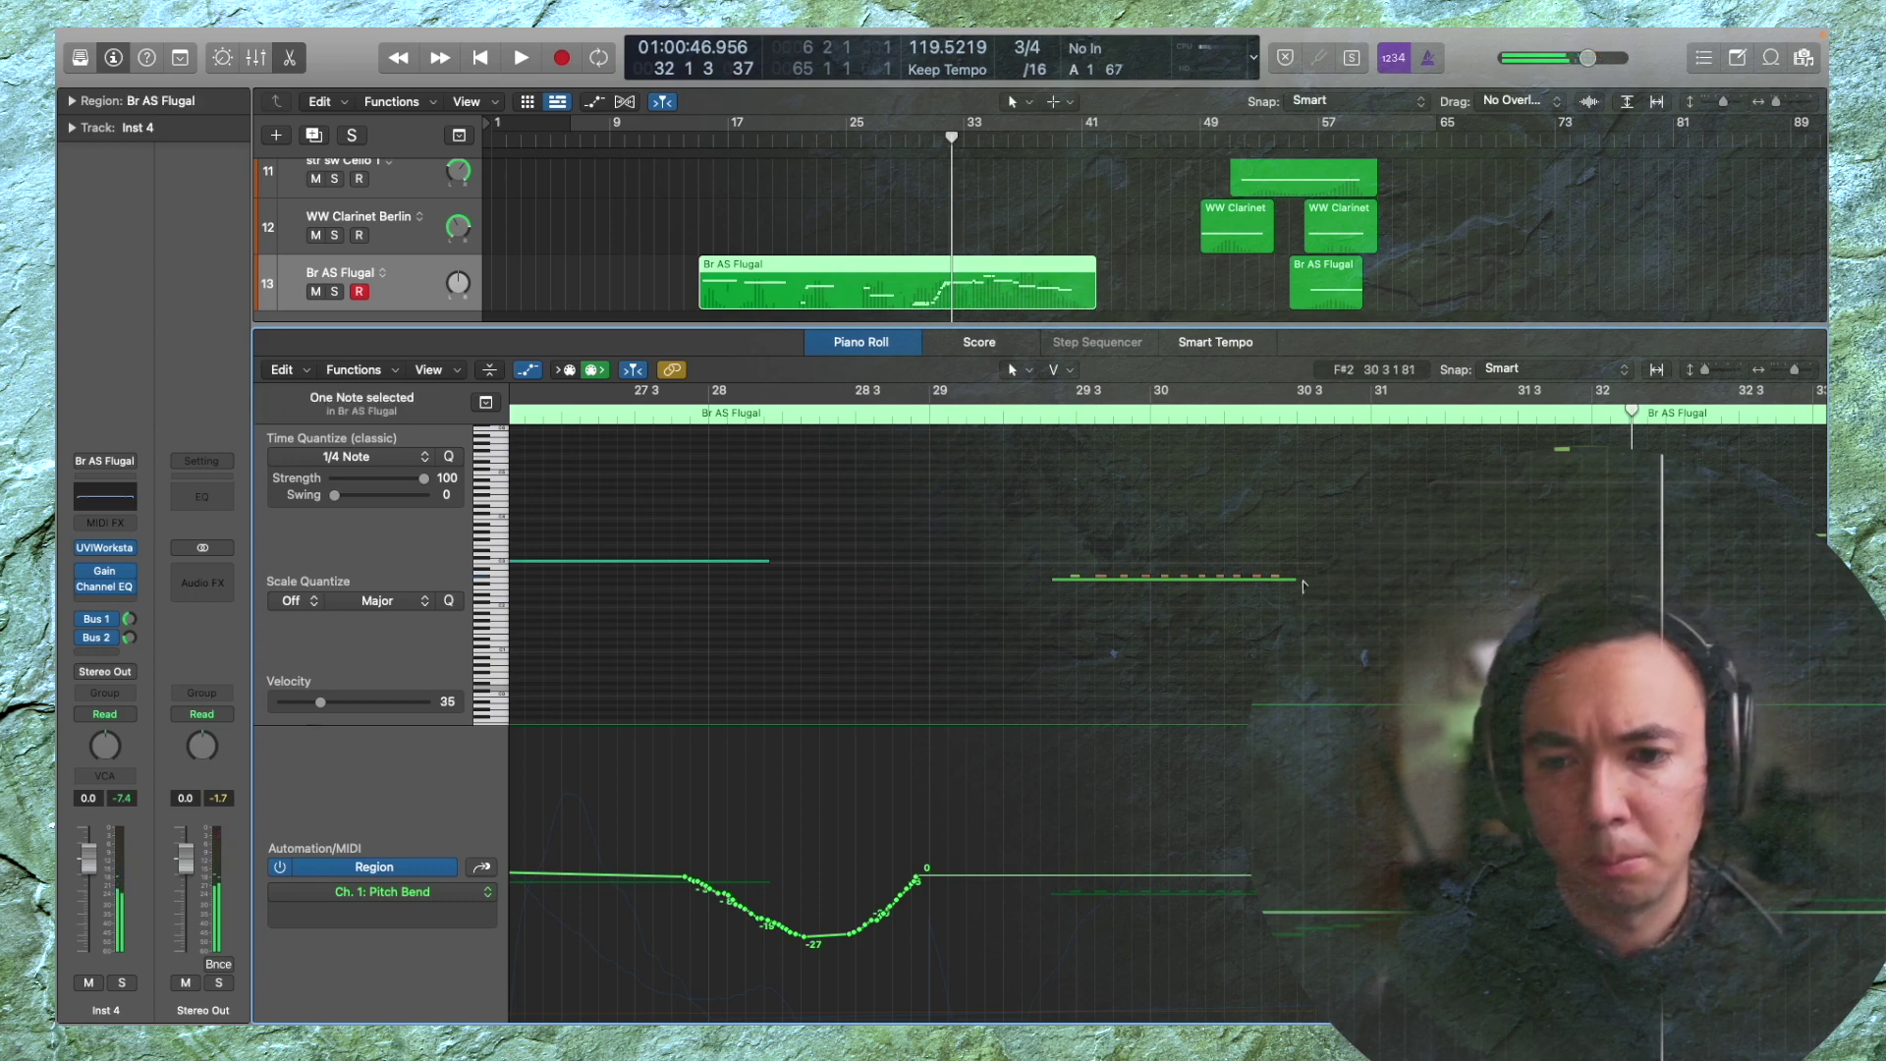
Lengthen the sustained note under the trill to about bar 30 beat 3 and play the passage
left_click_drag(1296, 581, 1313, 583)
key("space")
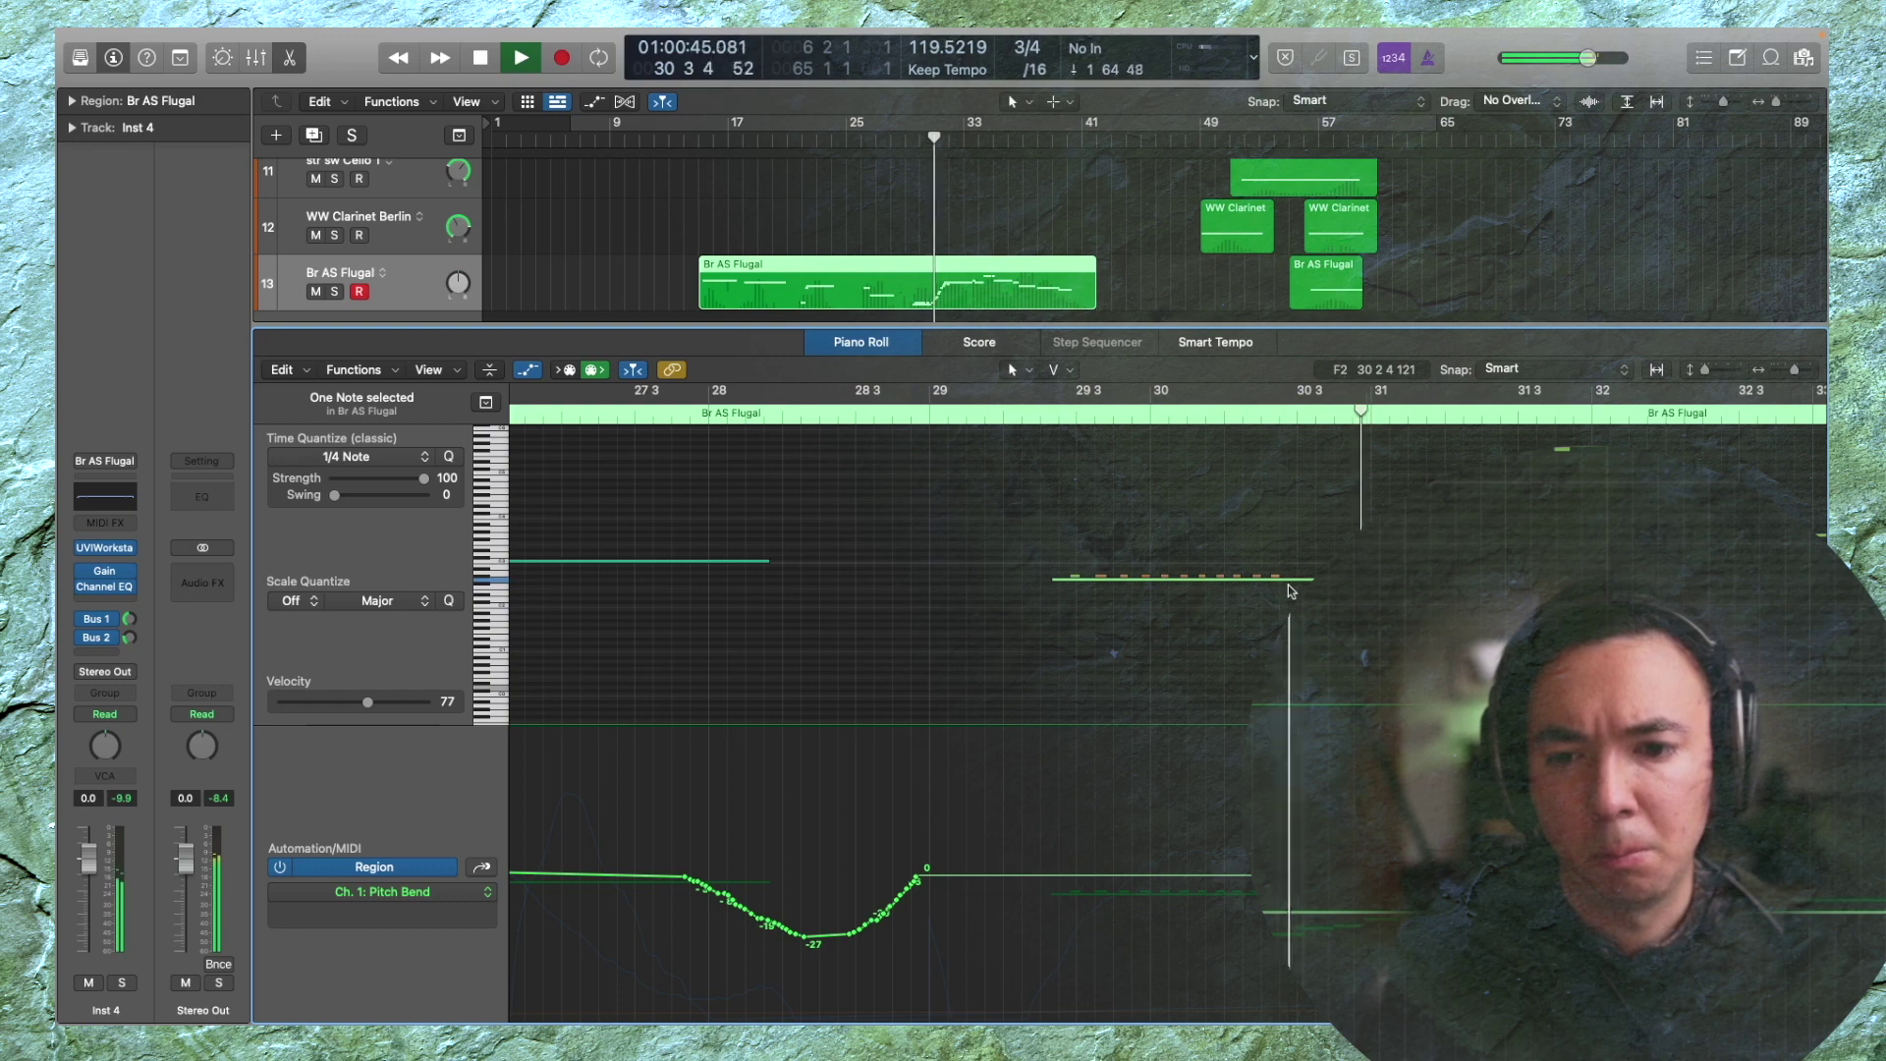
key("space")
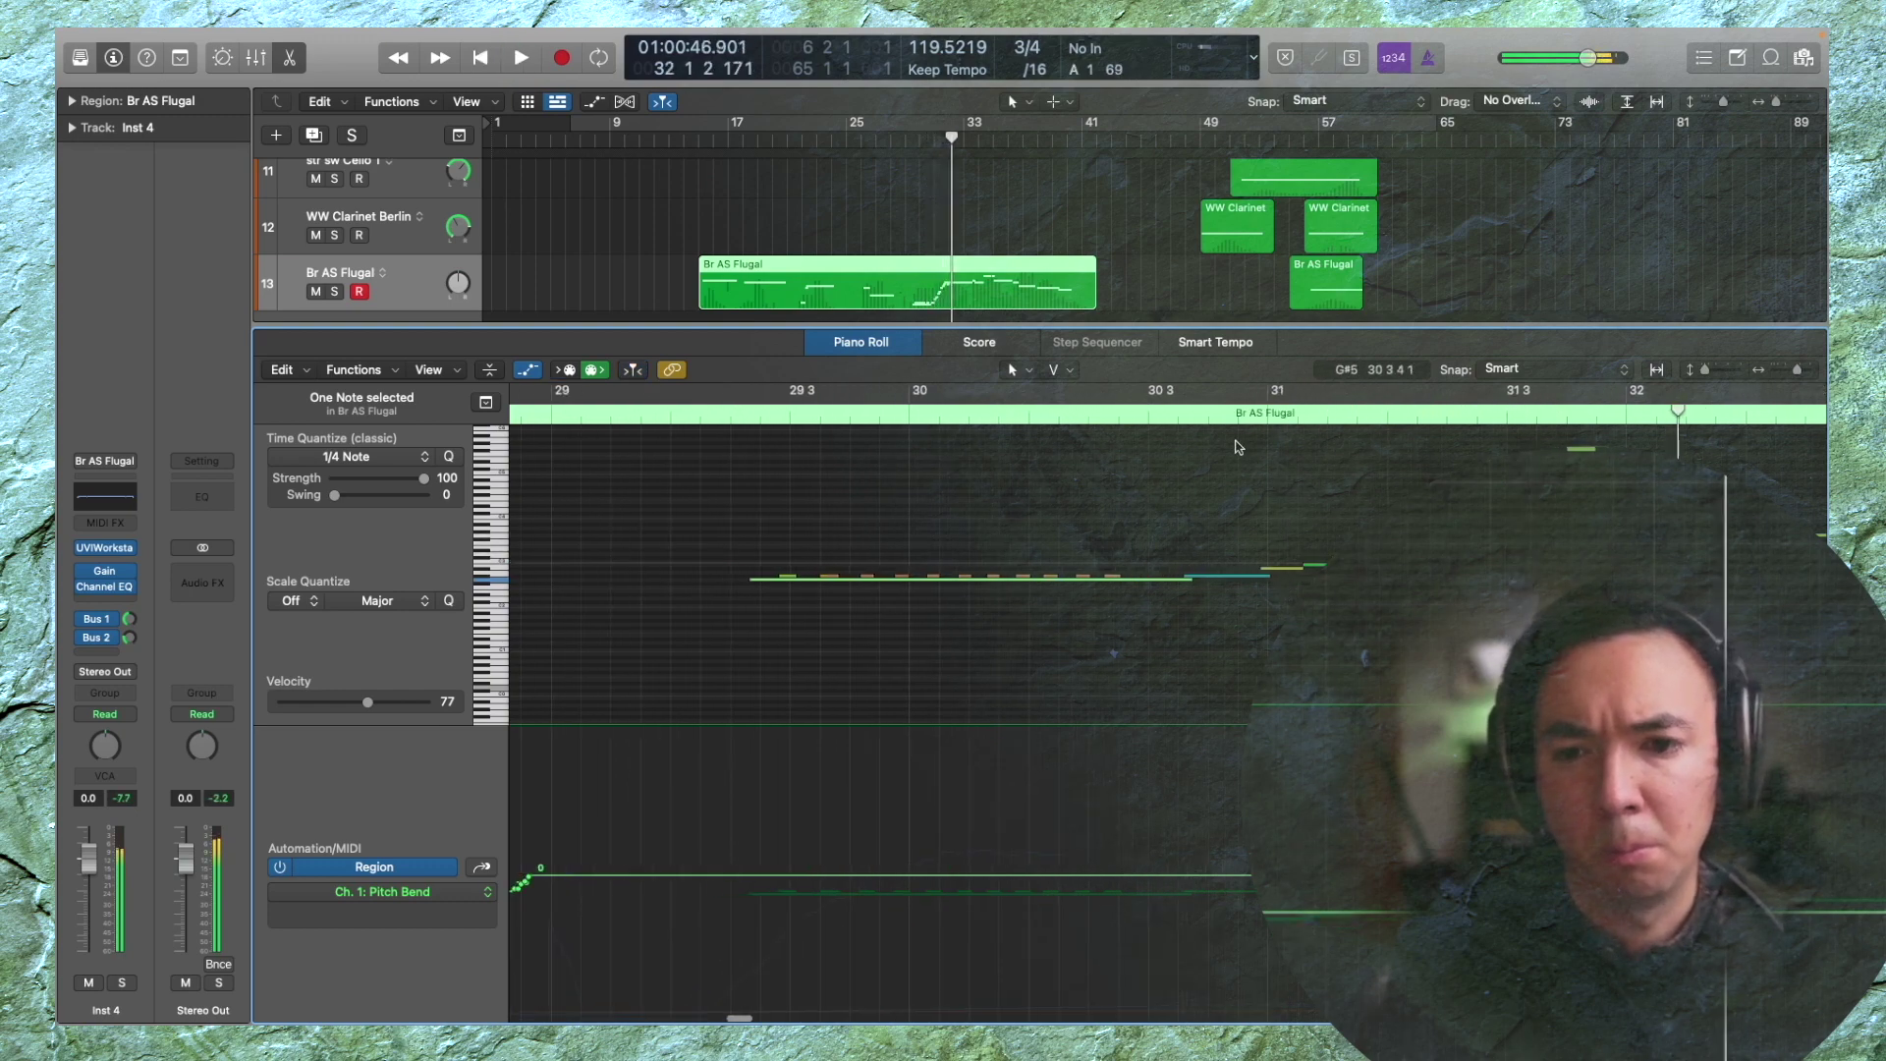
Play back the transition from the trill in bar 30 into the rising run and check the notes that follow
key("space")
key("space")
scroll(1074, 429, "left", 8)
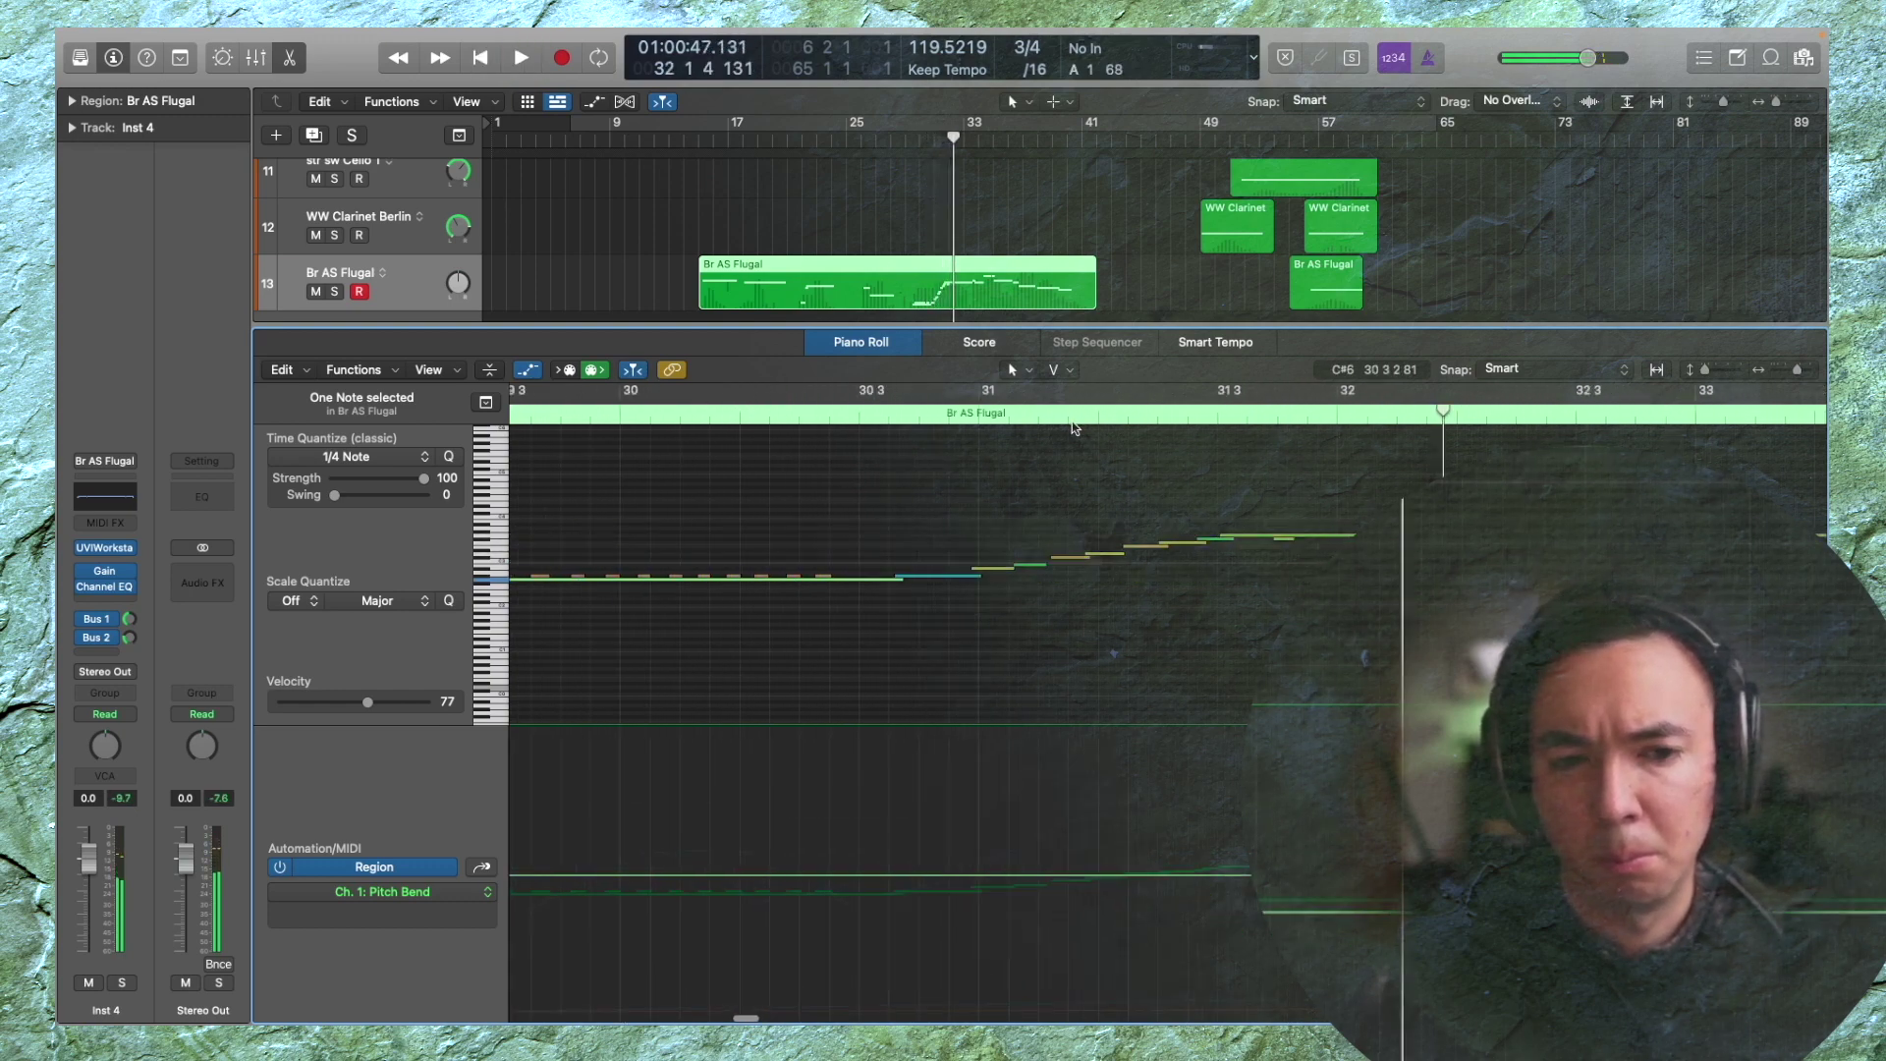
scroll(1094, 430, "down", 5)
left_click(1120, 422)
Lower the velocity of five rising-run notes in bar 31 to 56 and play the run
key("space")
scroll(1120, 424, "up", 3)
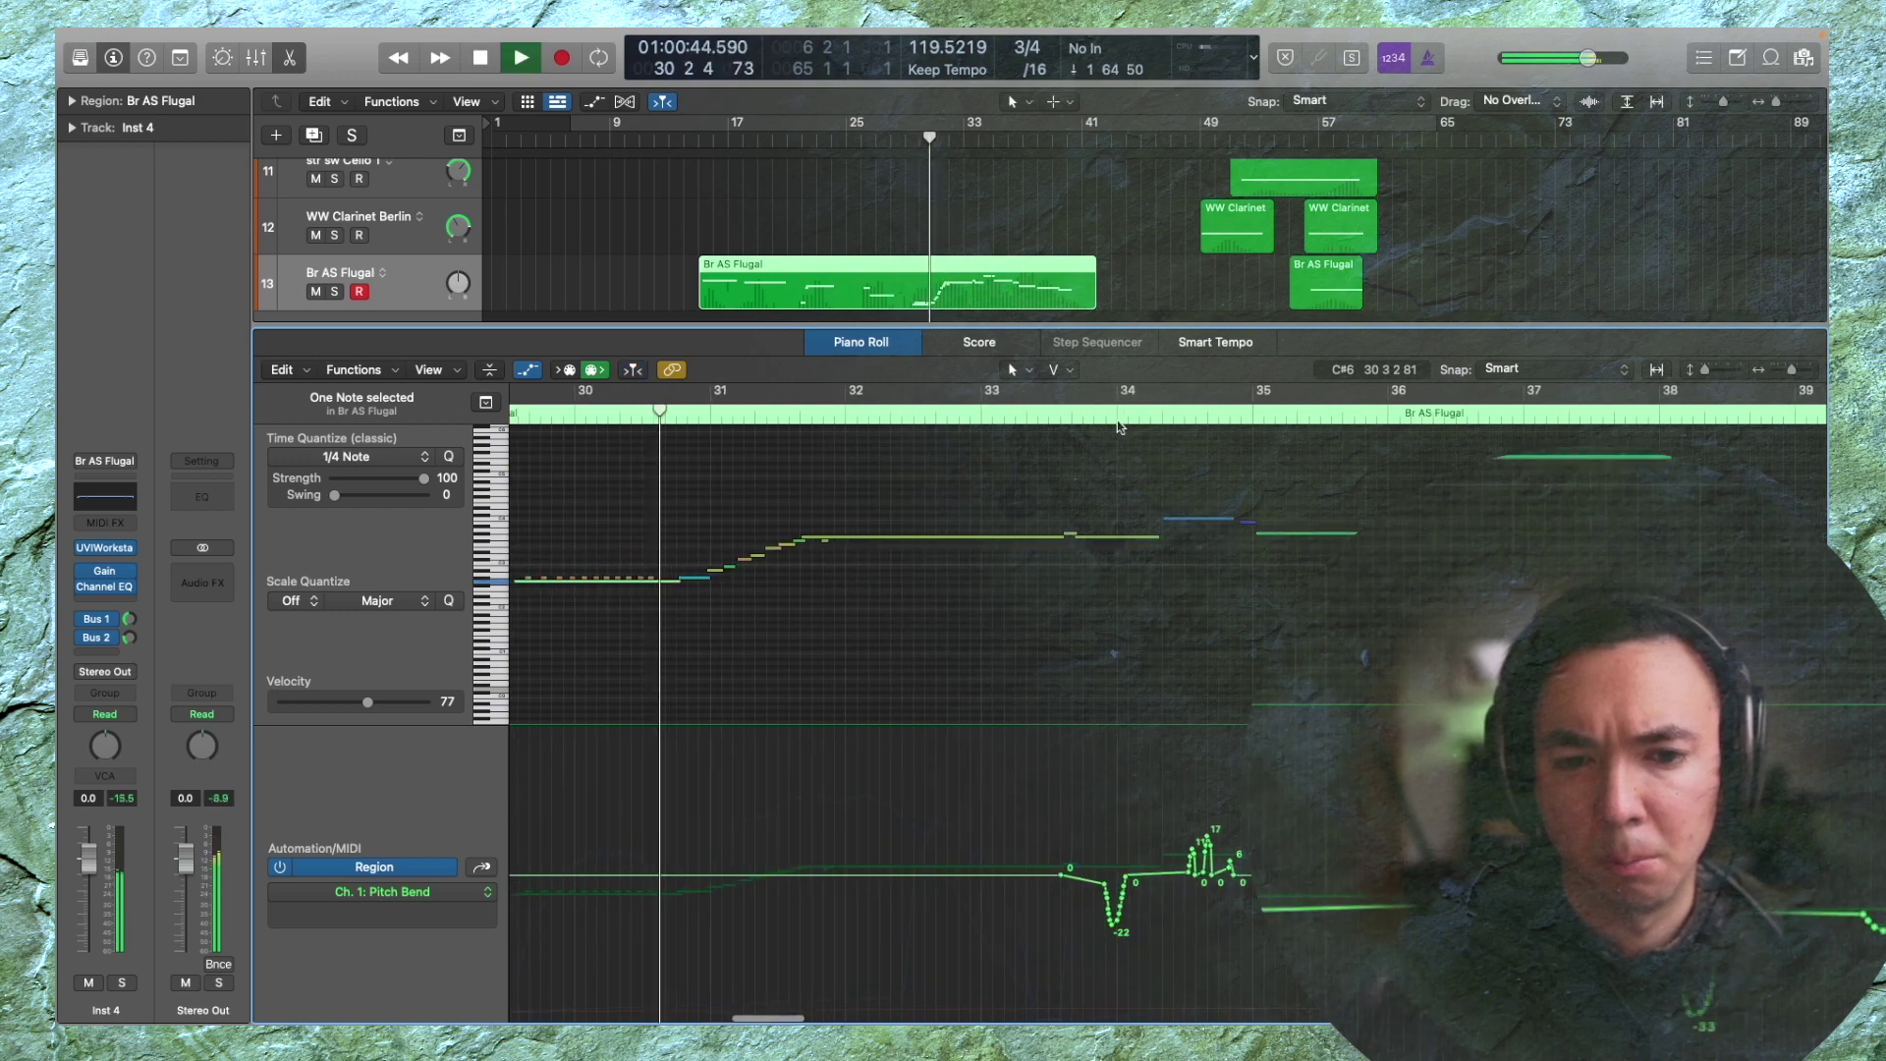
key("space")
scroll(934, 513, "up", 3)
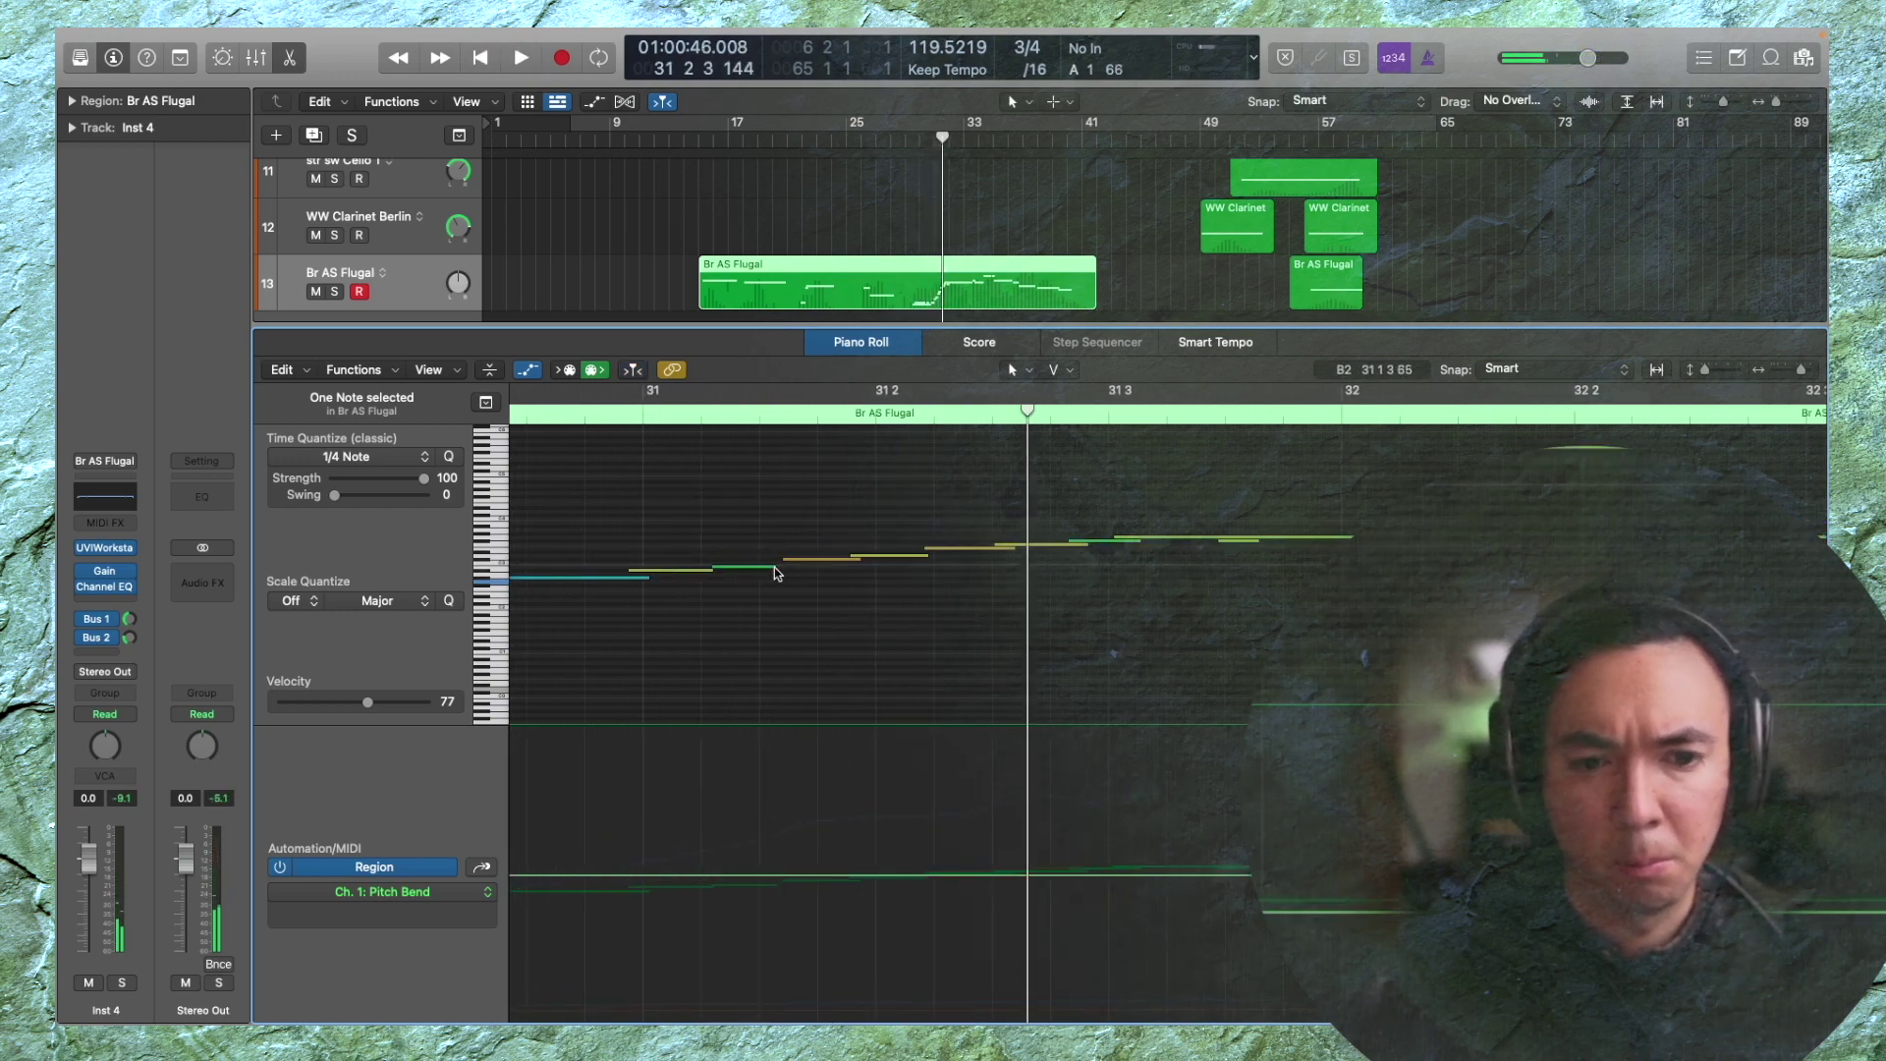
left_click_drag(759, 535, 1019, 625)
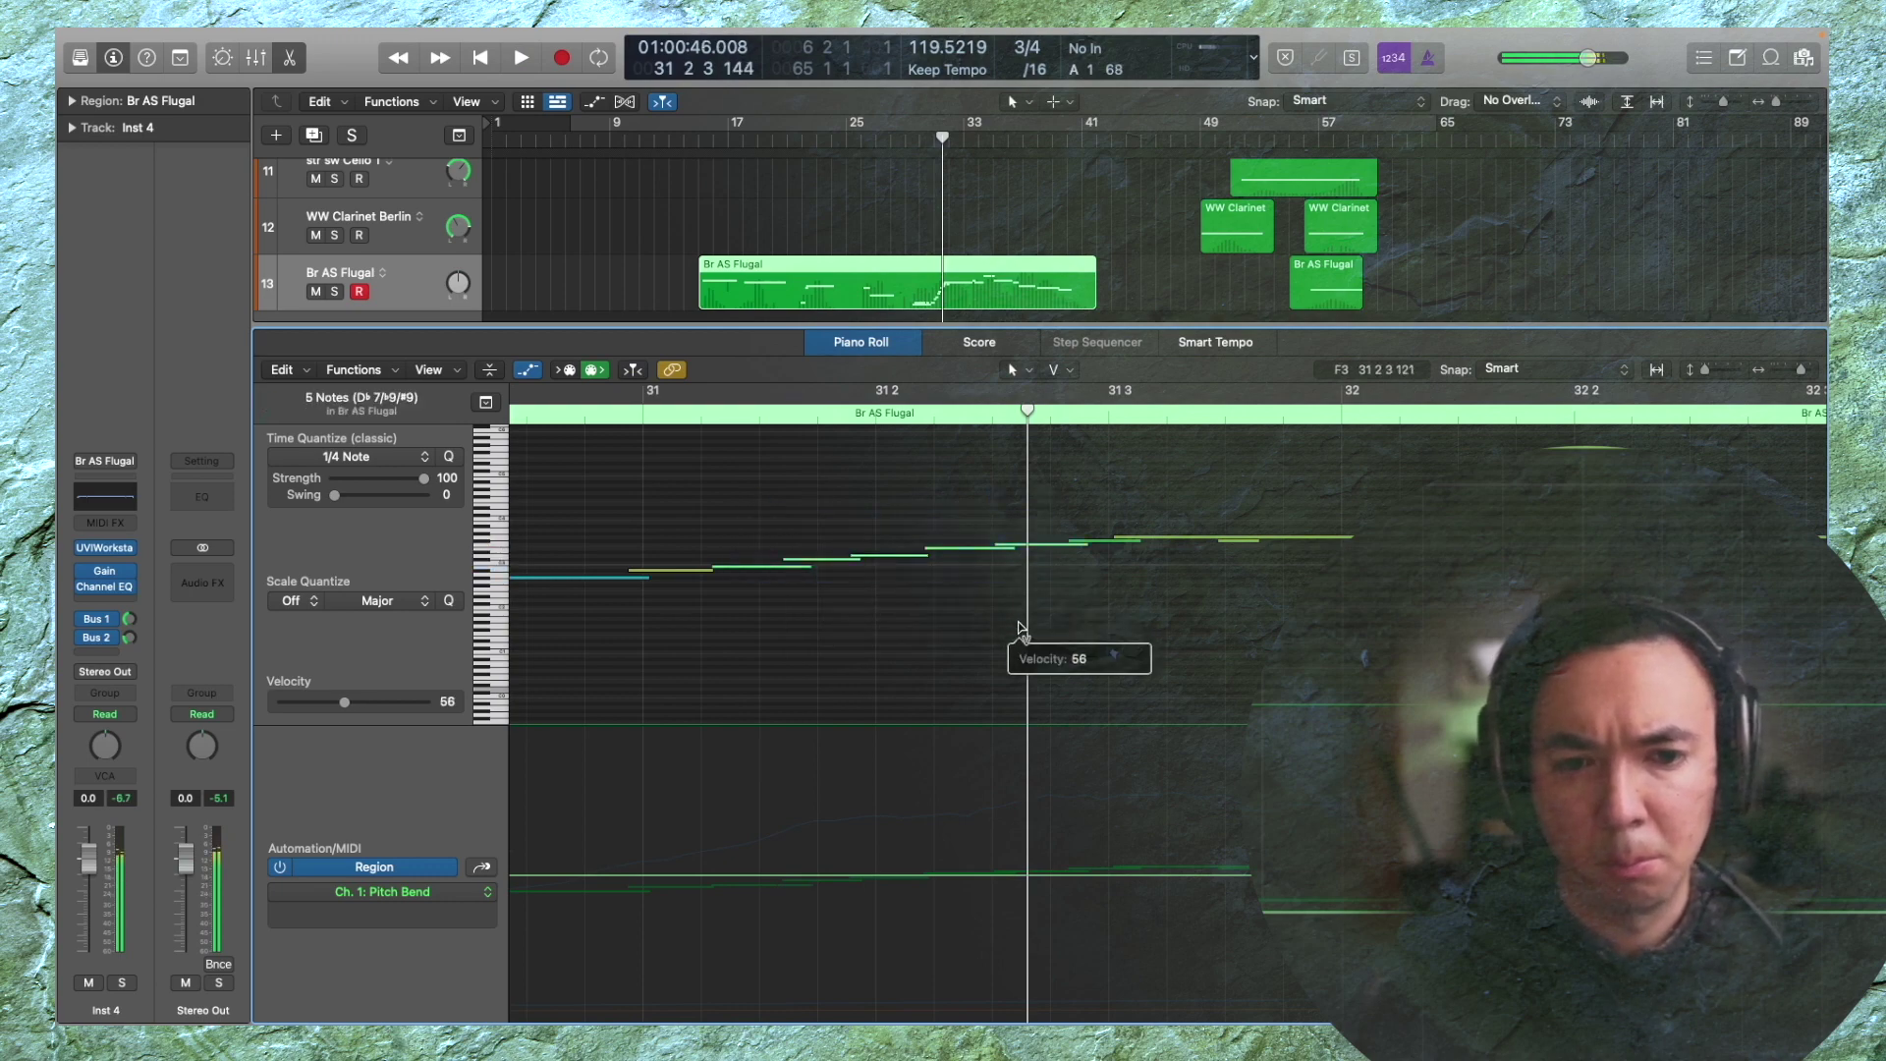
key("space")
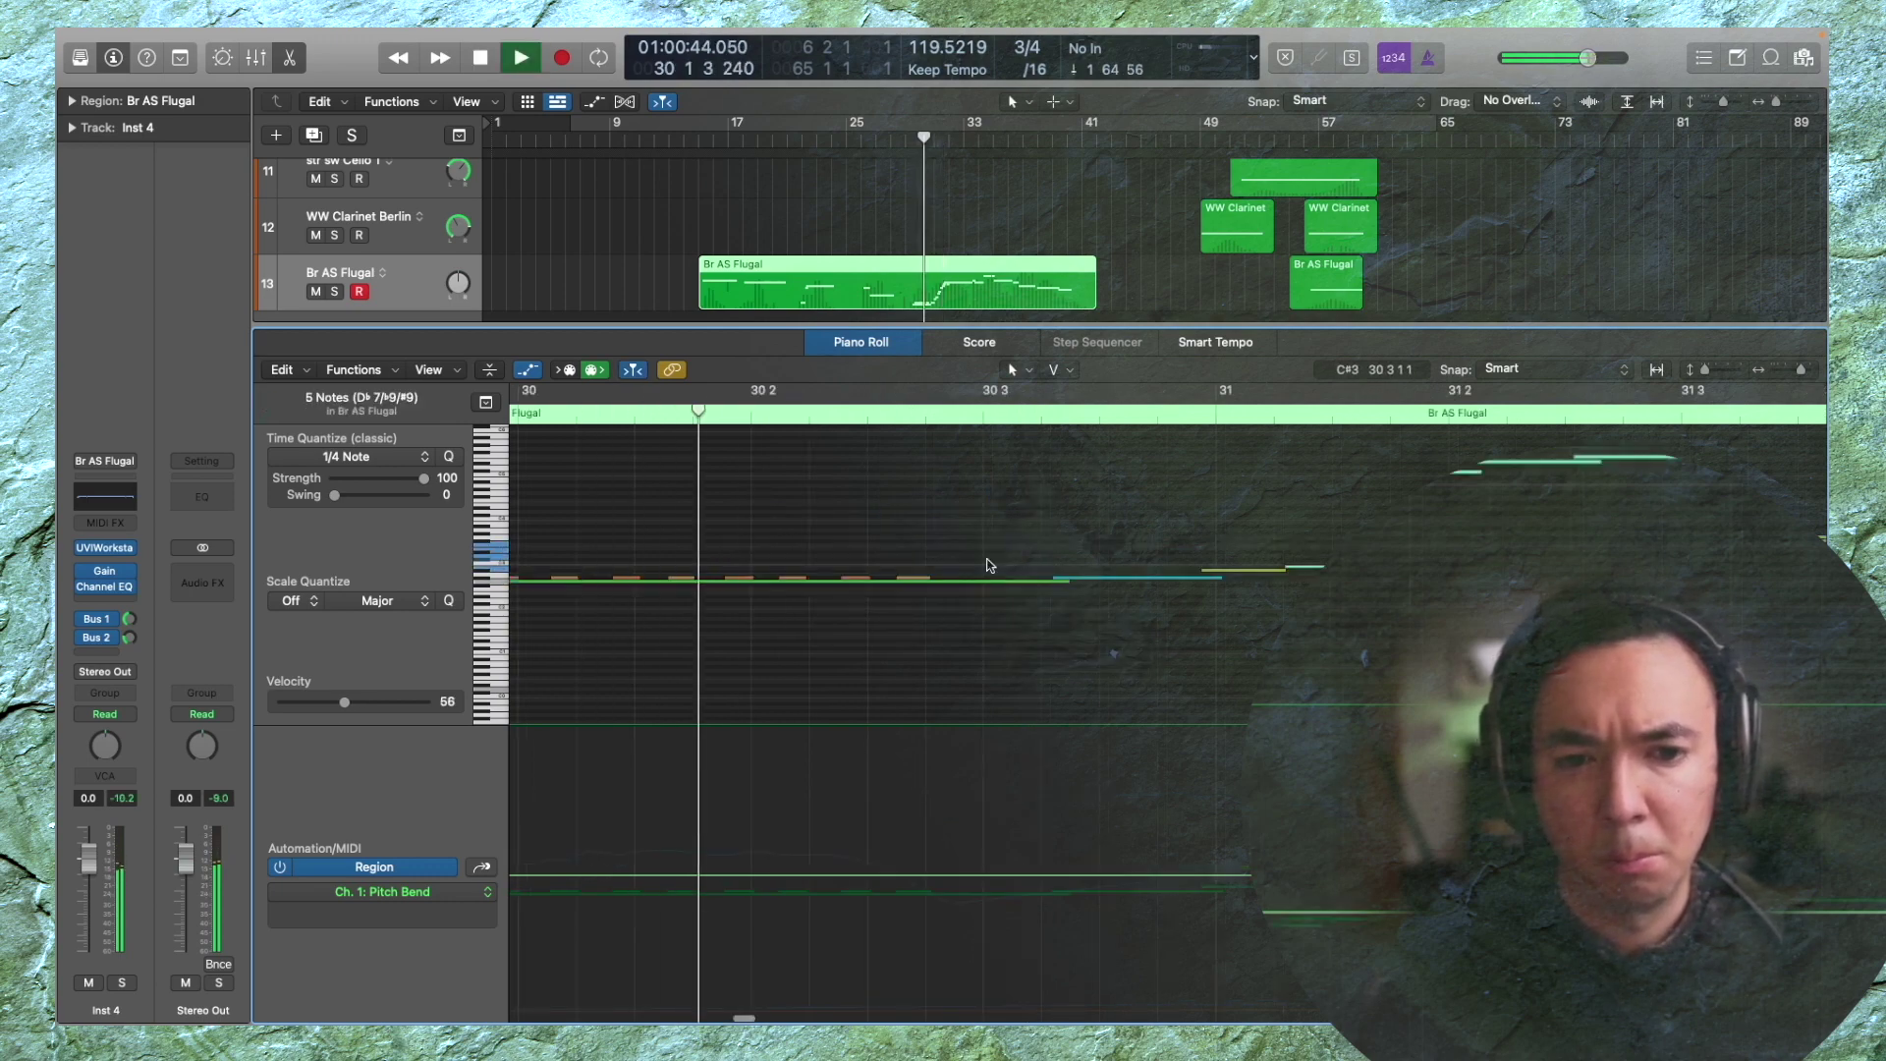
Set the velocity of the run's opening note at the start of bar 31 to 72 and play it back
scroll(1122, 570, "left", 2)
left_click(1122, 570)
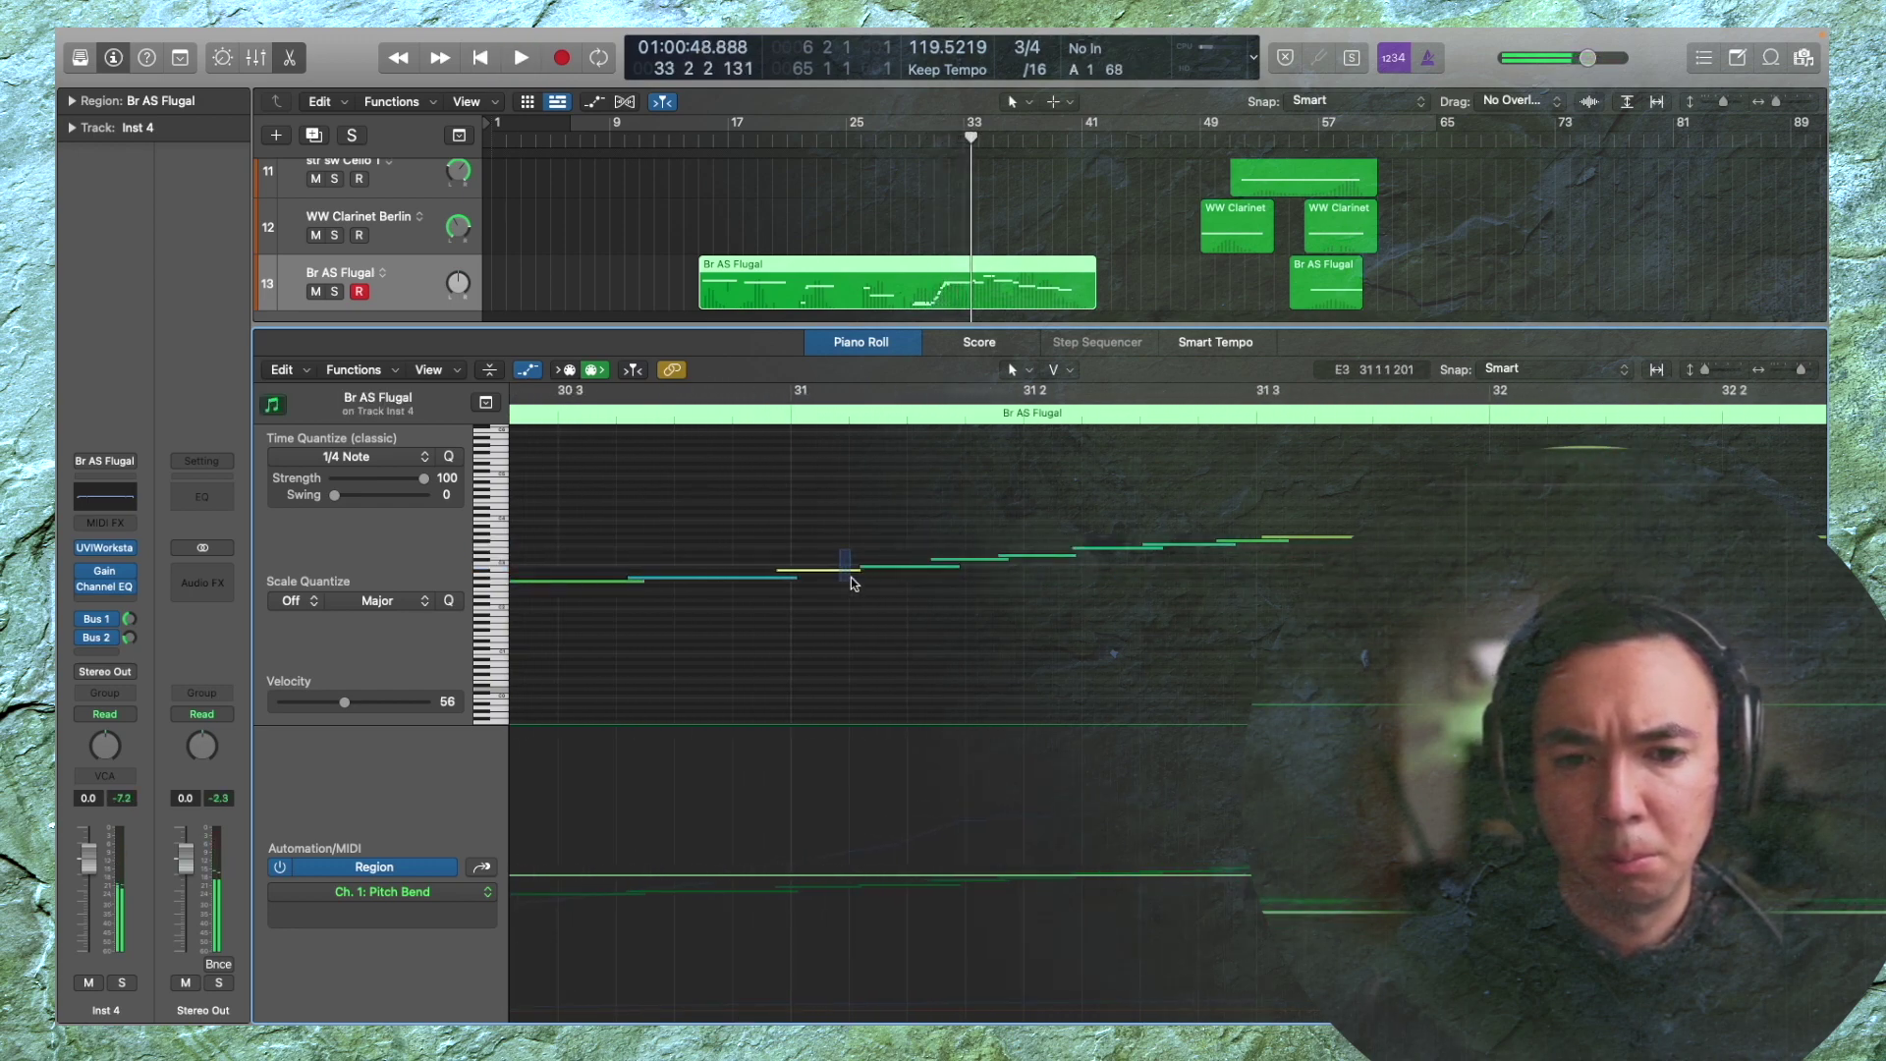
left_click_drag(859, 576, 843, 625)
key("space")
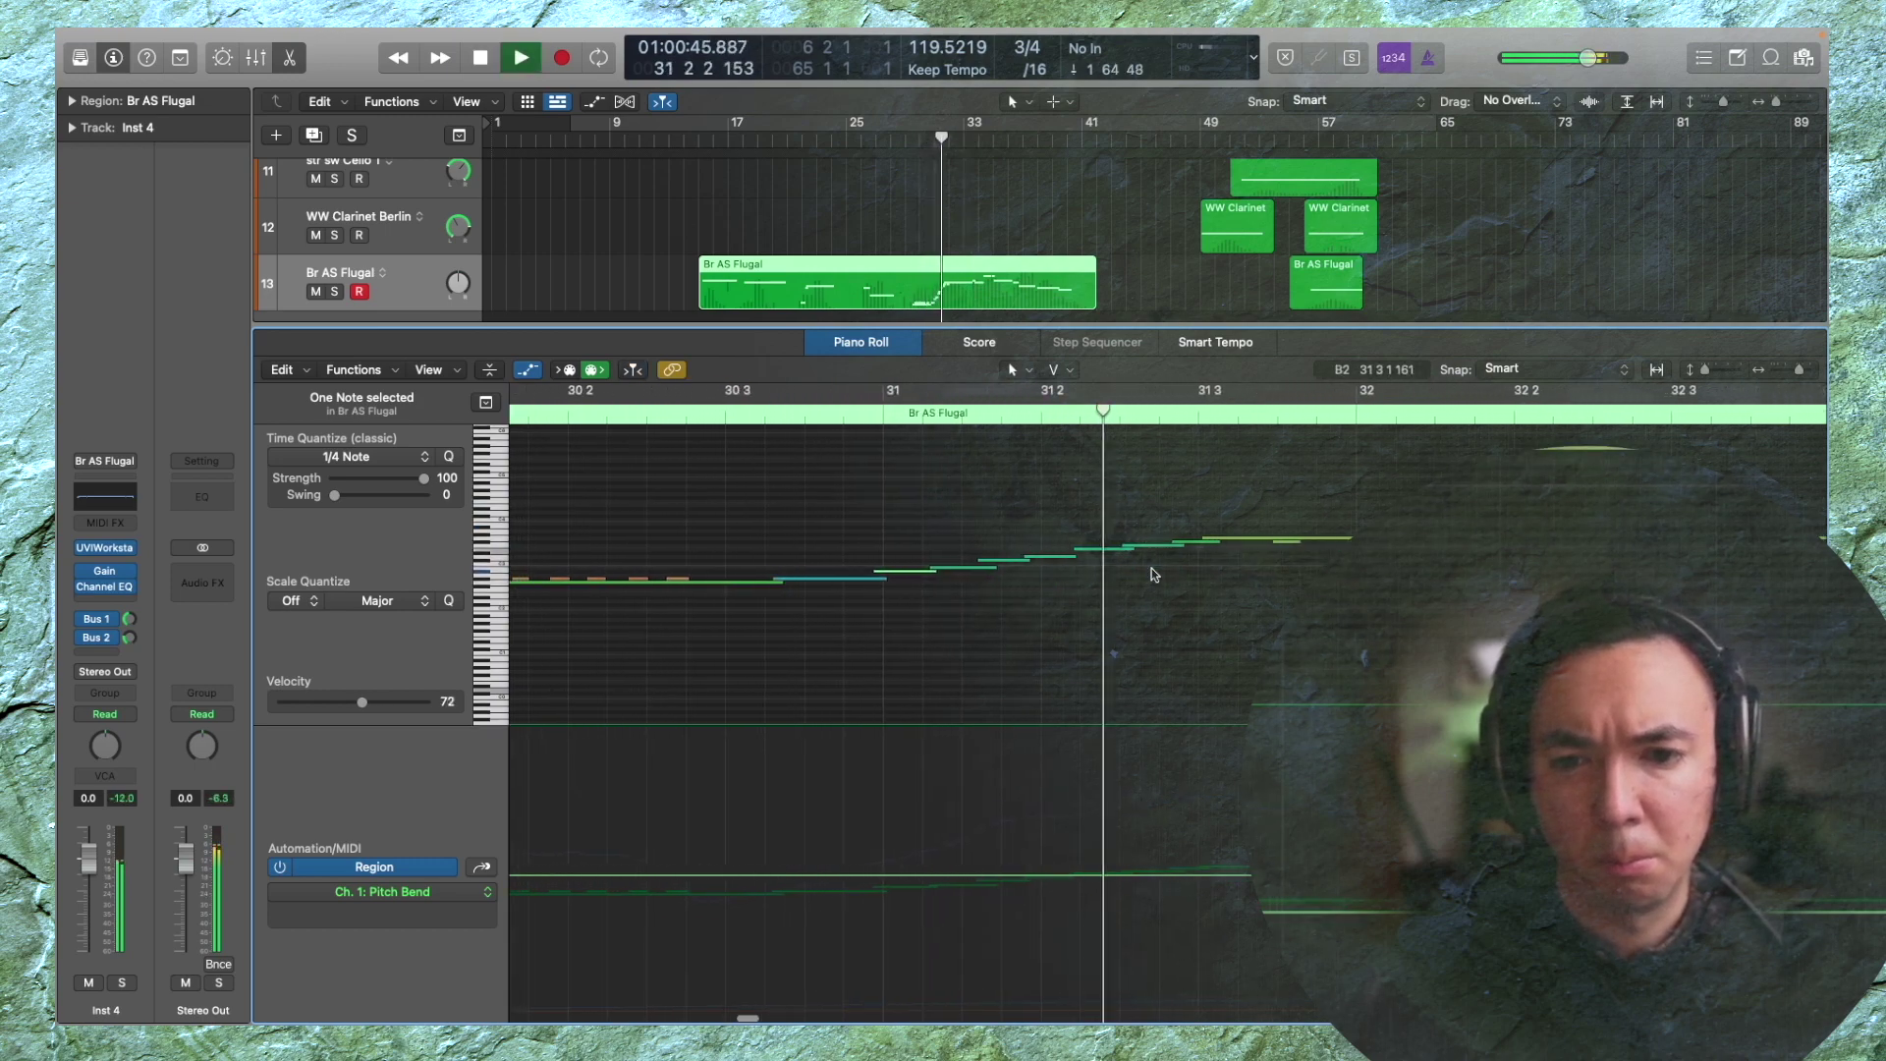
key("space")
Compress the timing of nine notes in the bar 31 run with the time handles and audition the transition
mouse_move(917, 504)
left_mouse_down()
mouse_move(1200, 644)
mouse_move(1323, 649)
mouse_move(1071, 538)
mouse_move(936, 537)
left_mouse_up()
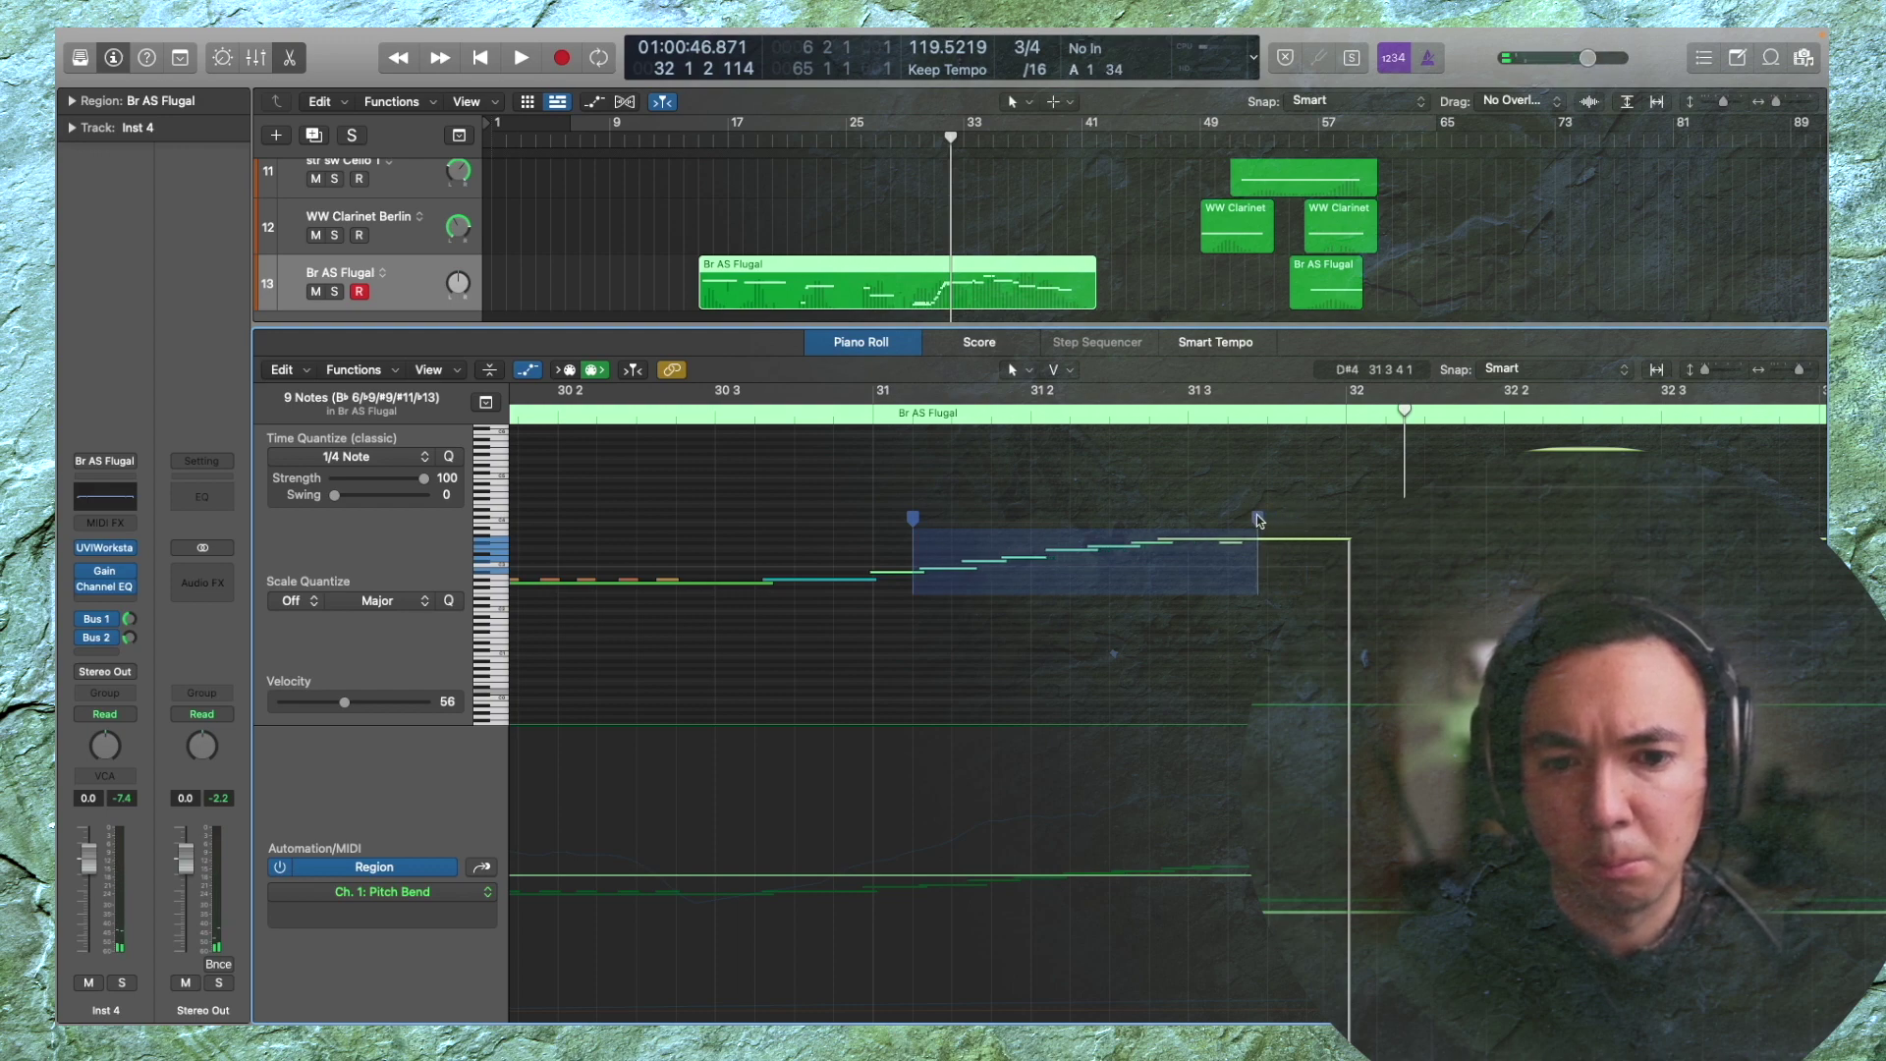
key("space")
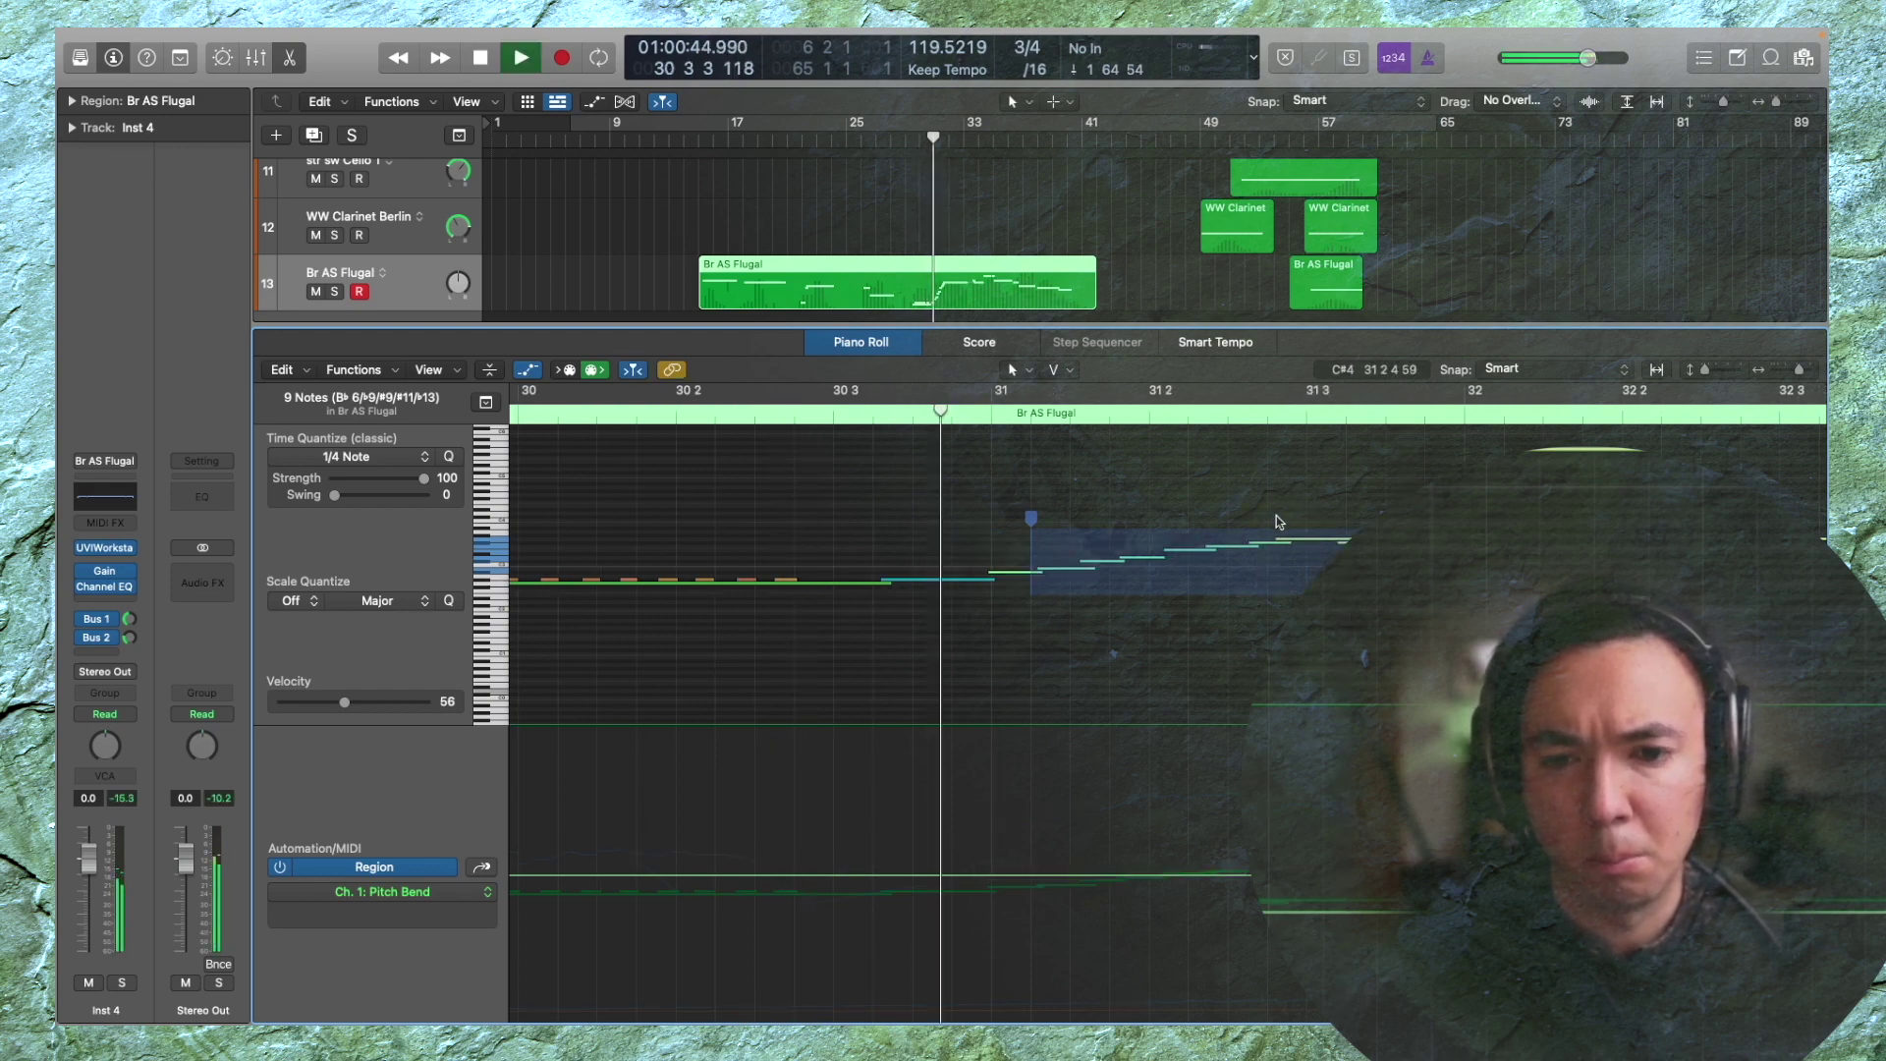
key("t")
key("t")
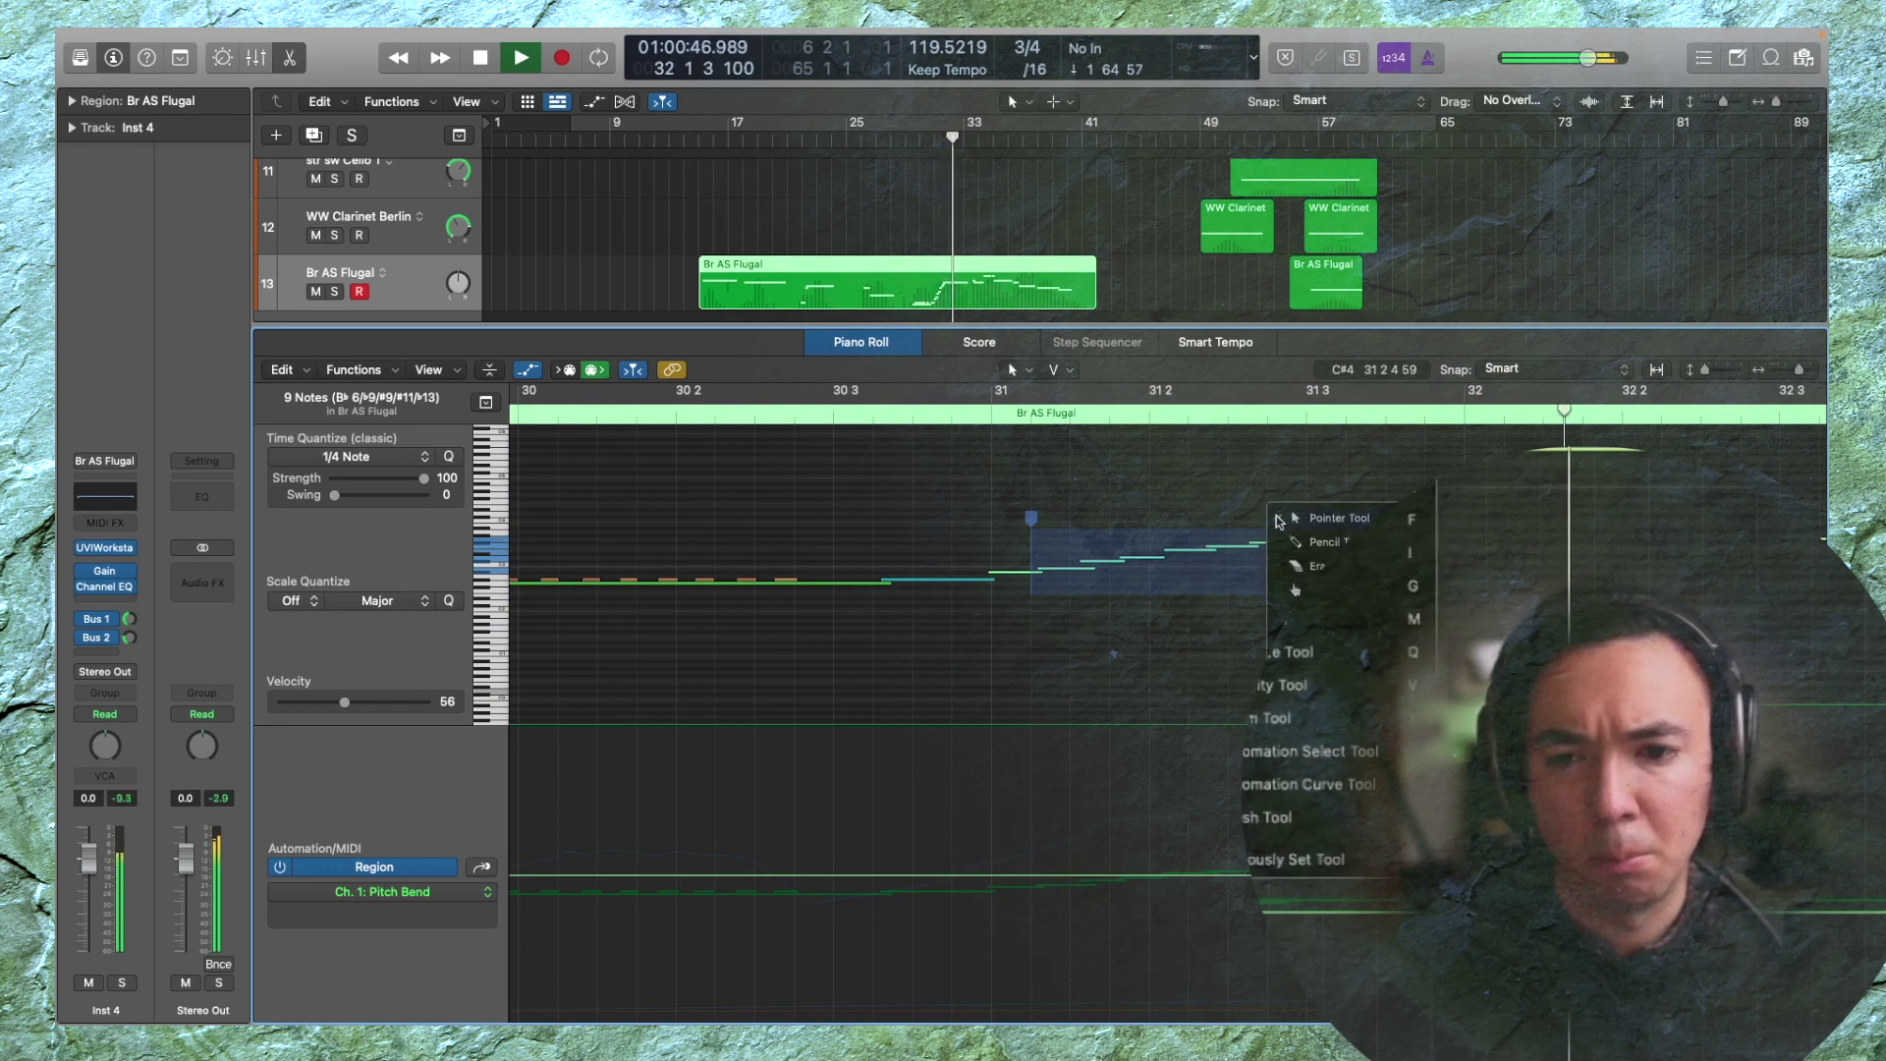
key("space")
scroll(998, 548, "left", 5)
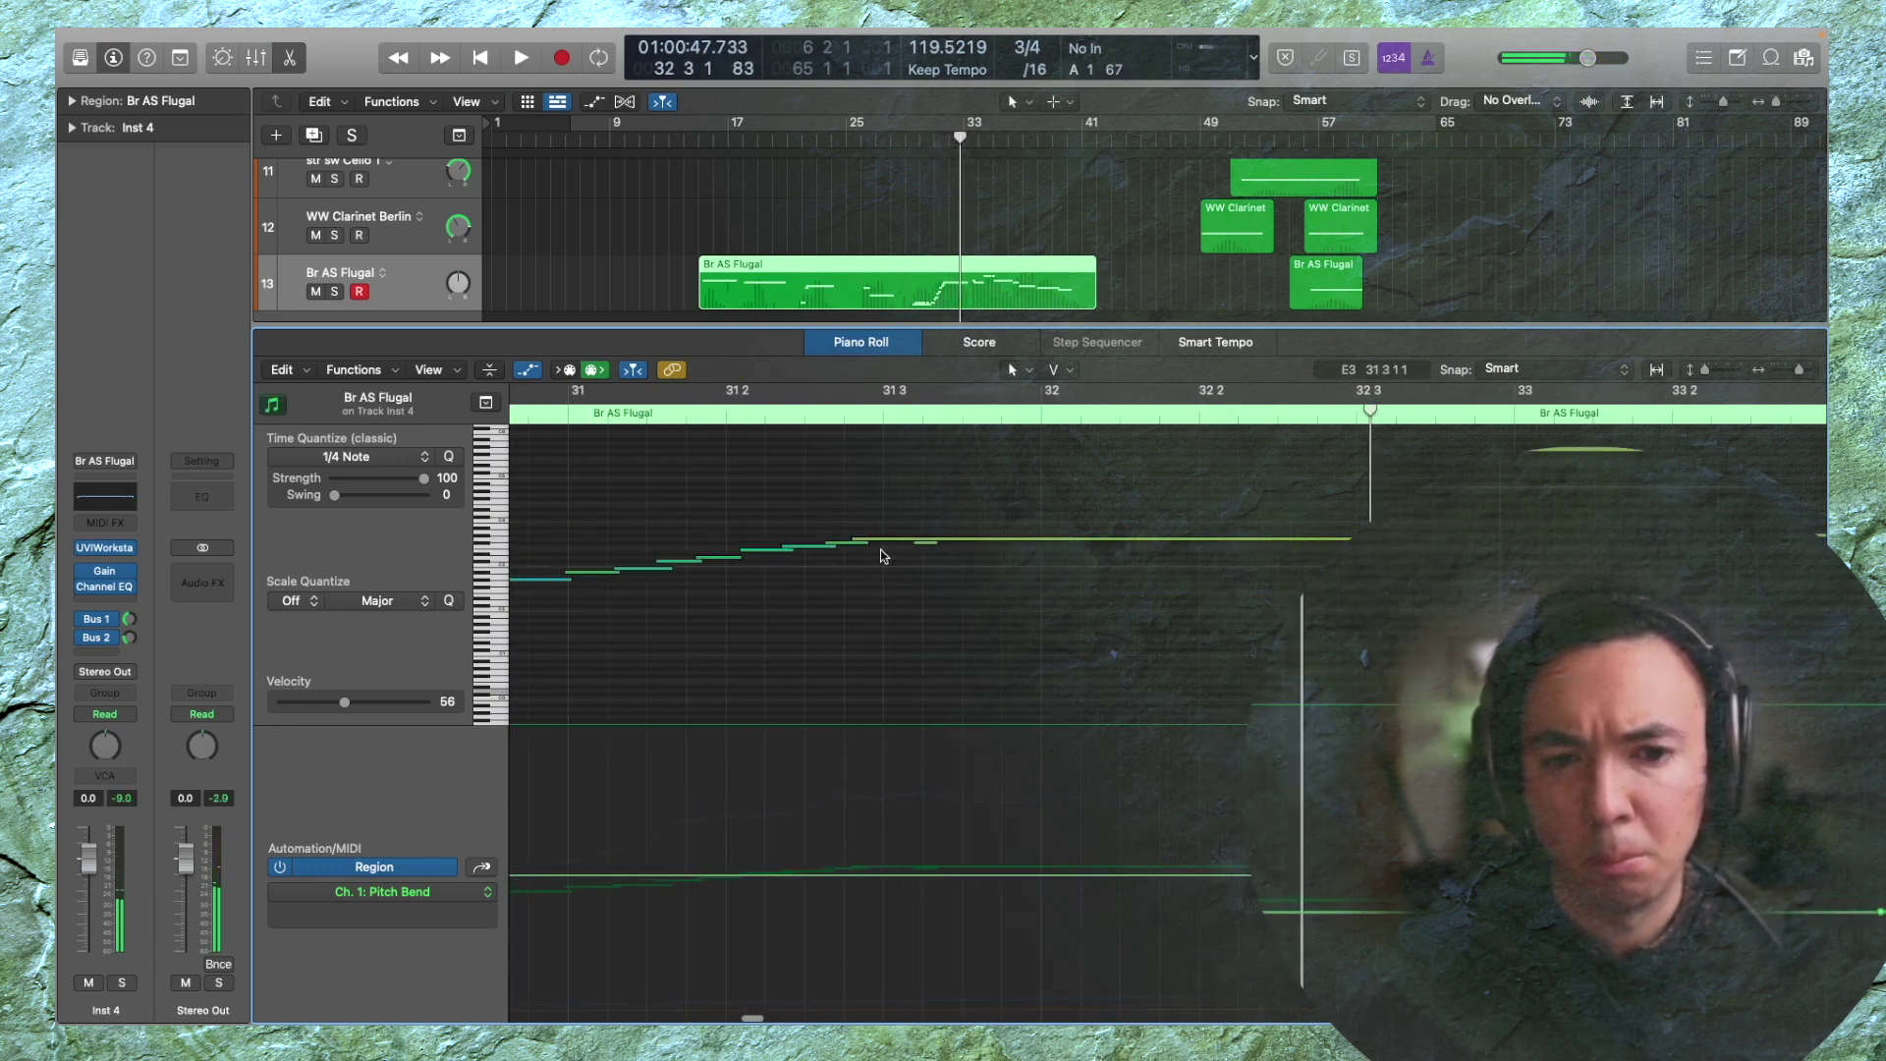
Delete the short note under the sustained note after bar 31 beat 3 and display the region's Expression automation
key("space")
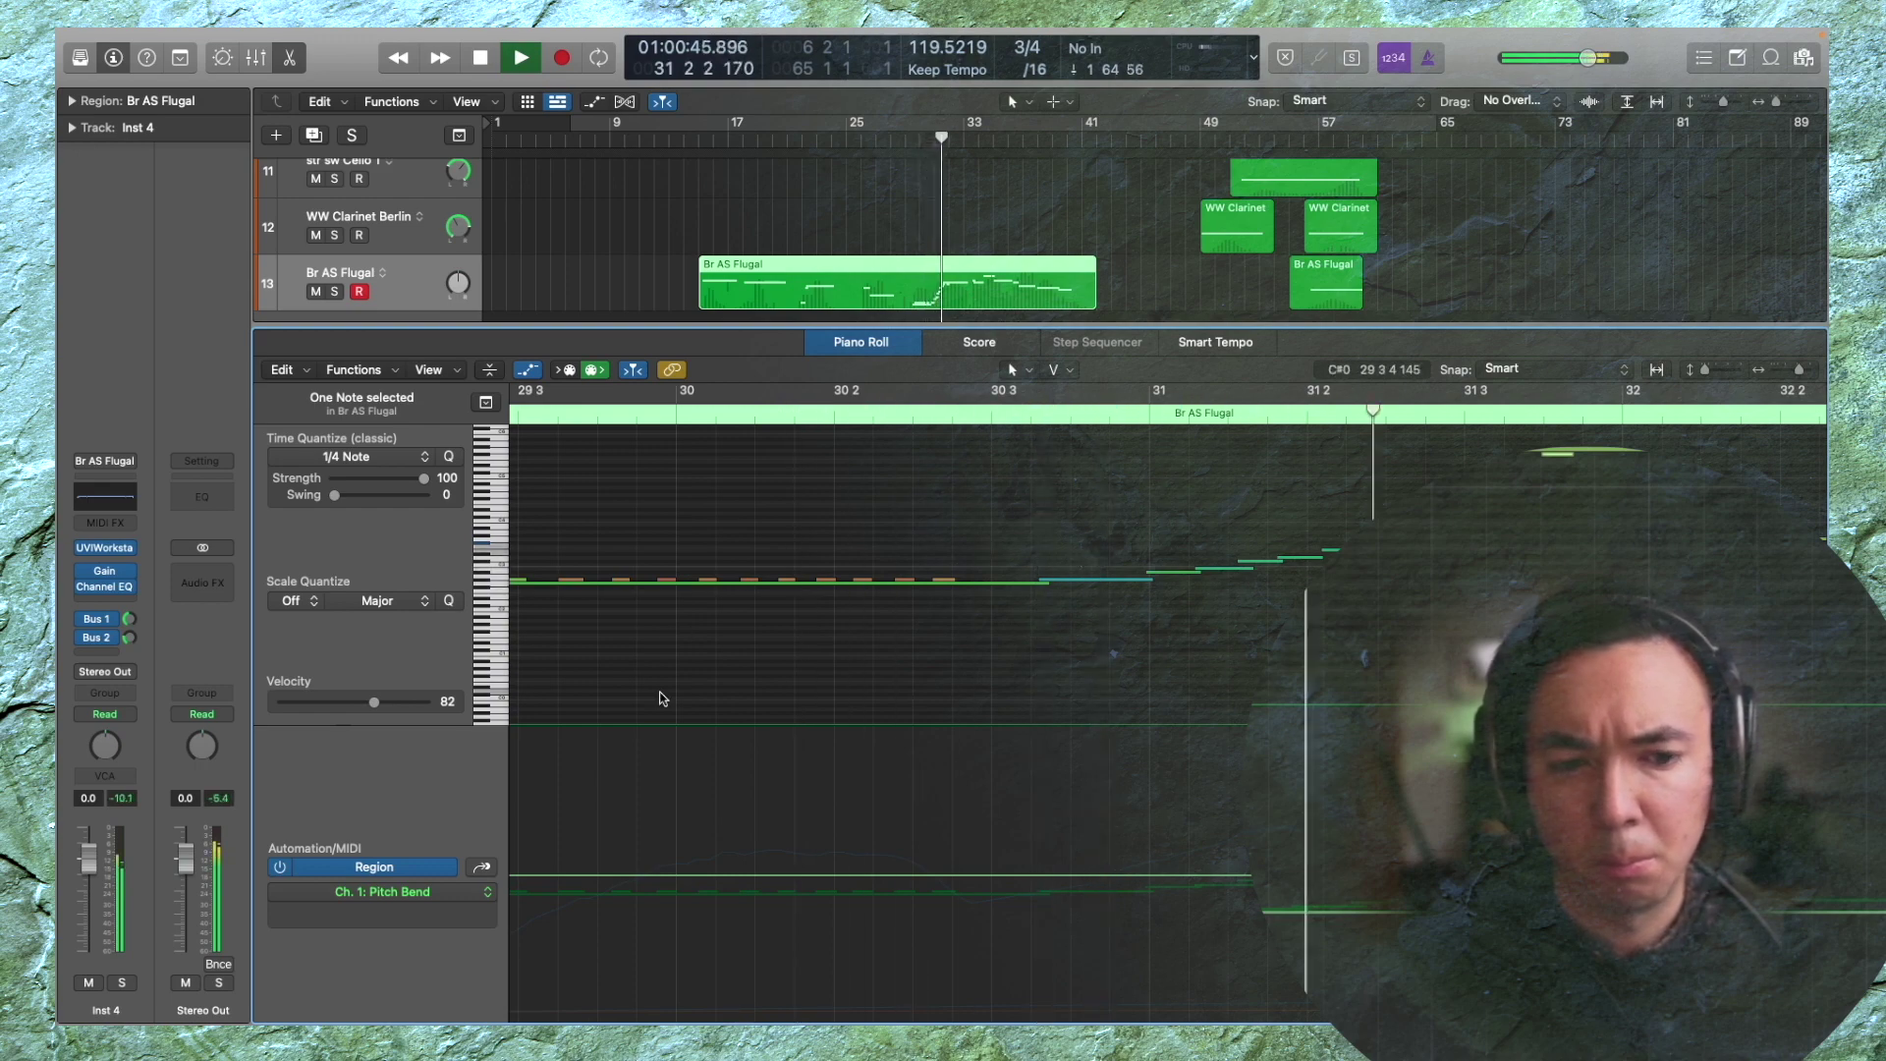
left_click(481, 868)
scroll(845, 829, "down", 3)
scroll(842, 829, "left", 5)
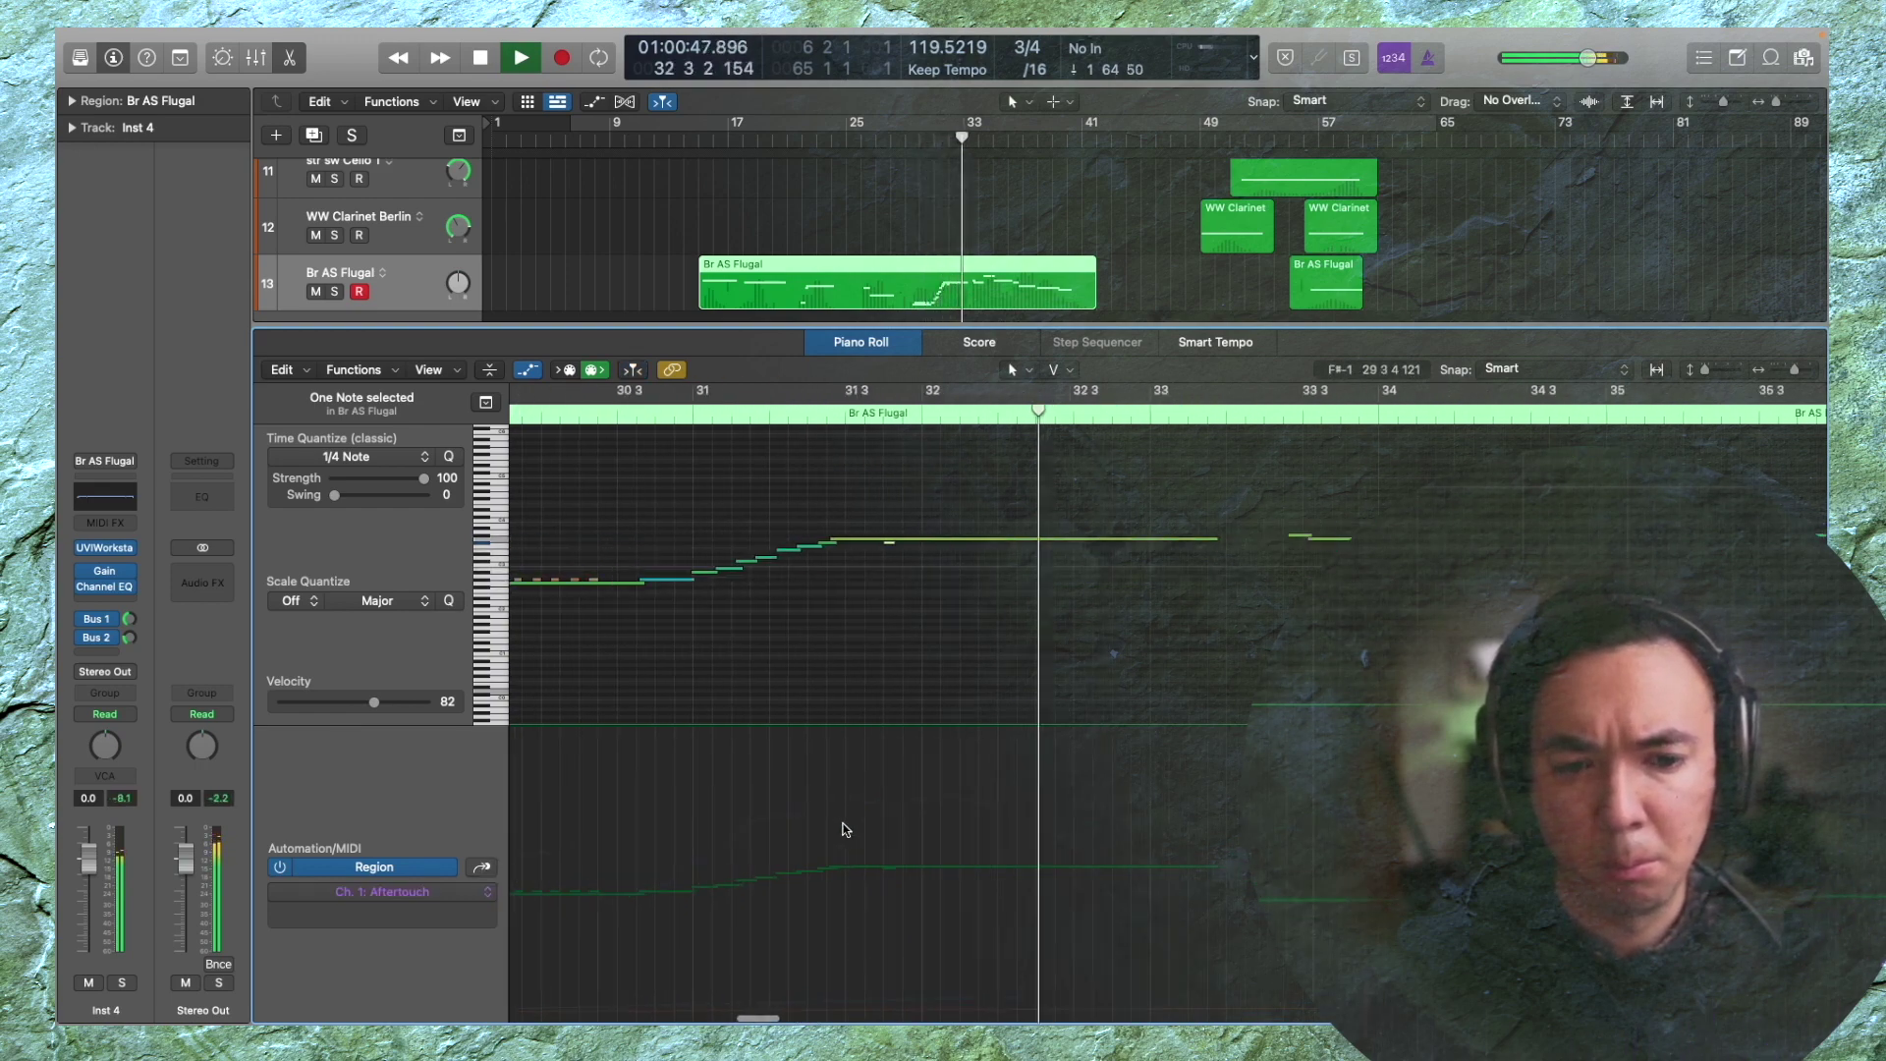
key("space")
scroll(1261, 643, "down", 3)
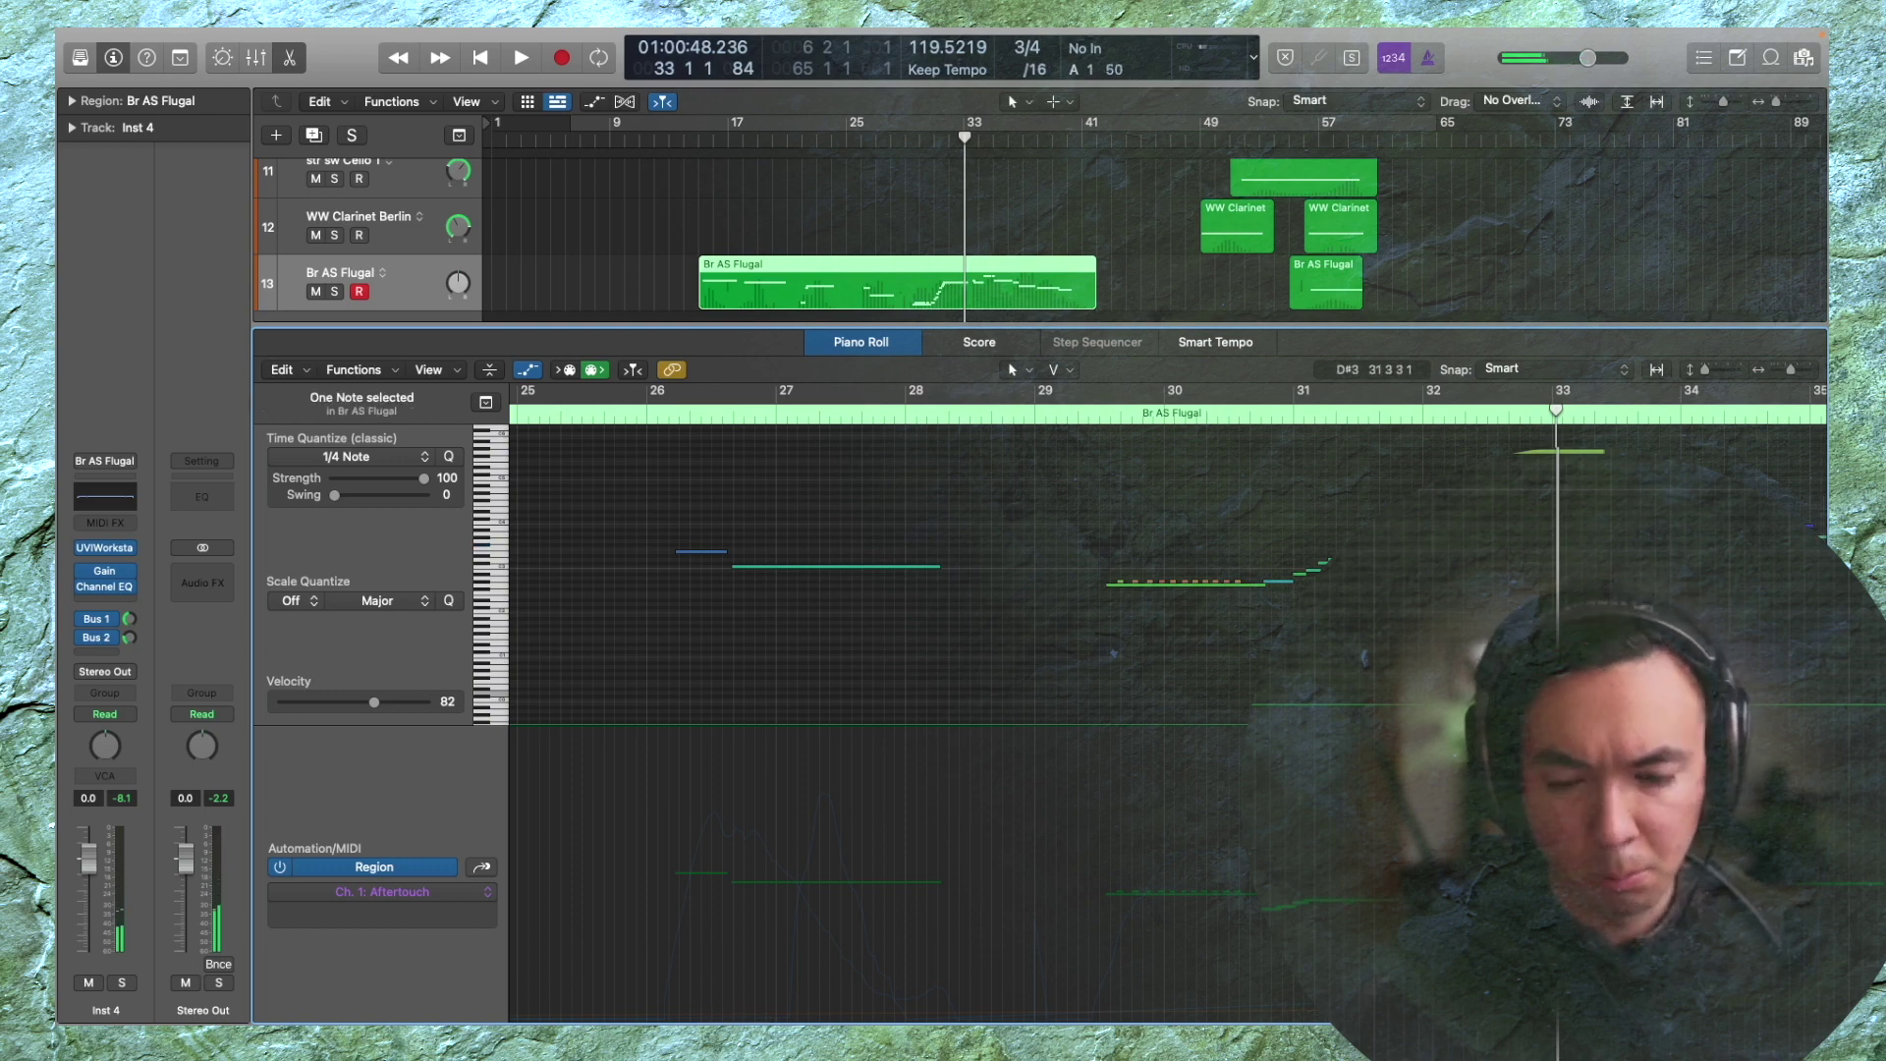
left_click(482, 867)
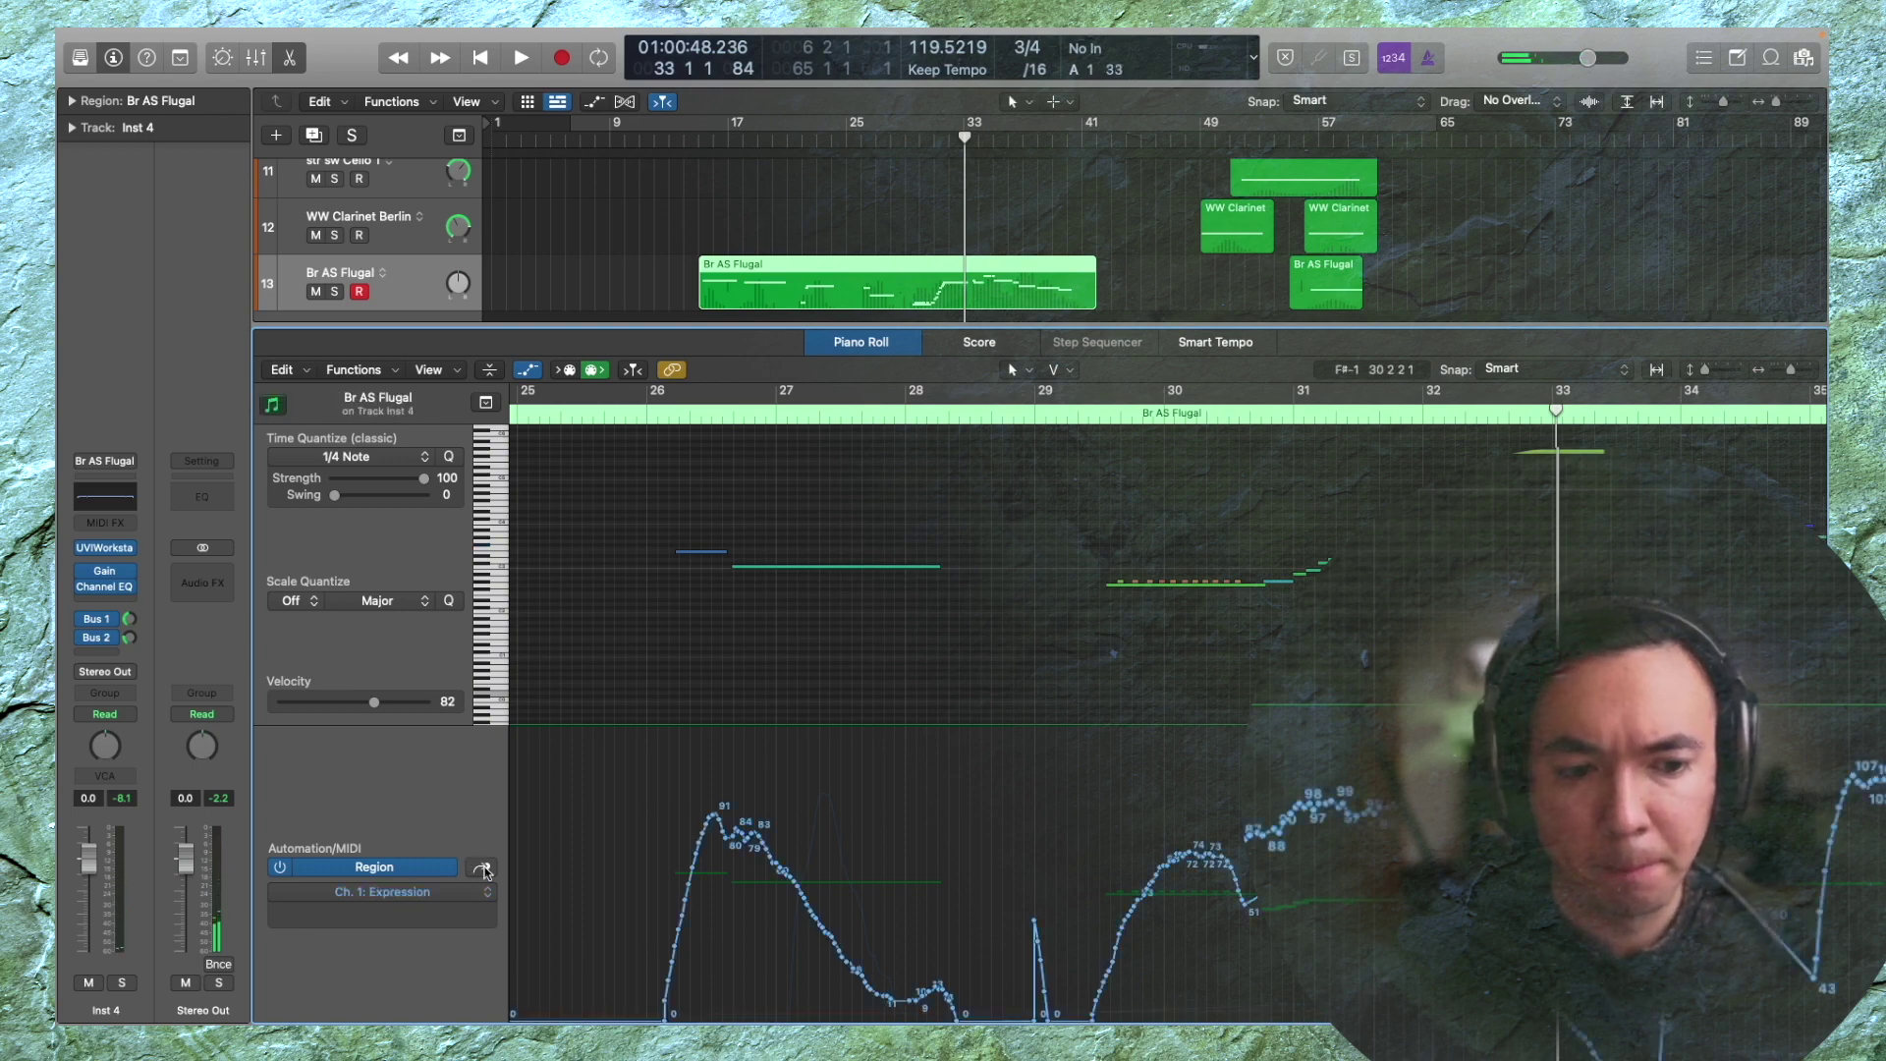
Play the flugelhorn line from bar 30 to bar 36 and check it against the Expression curve
key("space")
scroll(1316, 821, "up", 3)
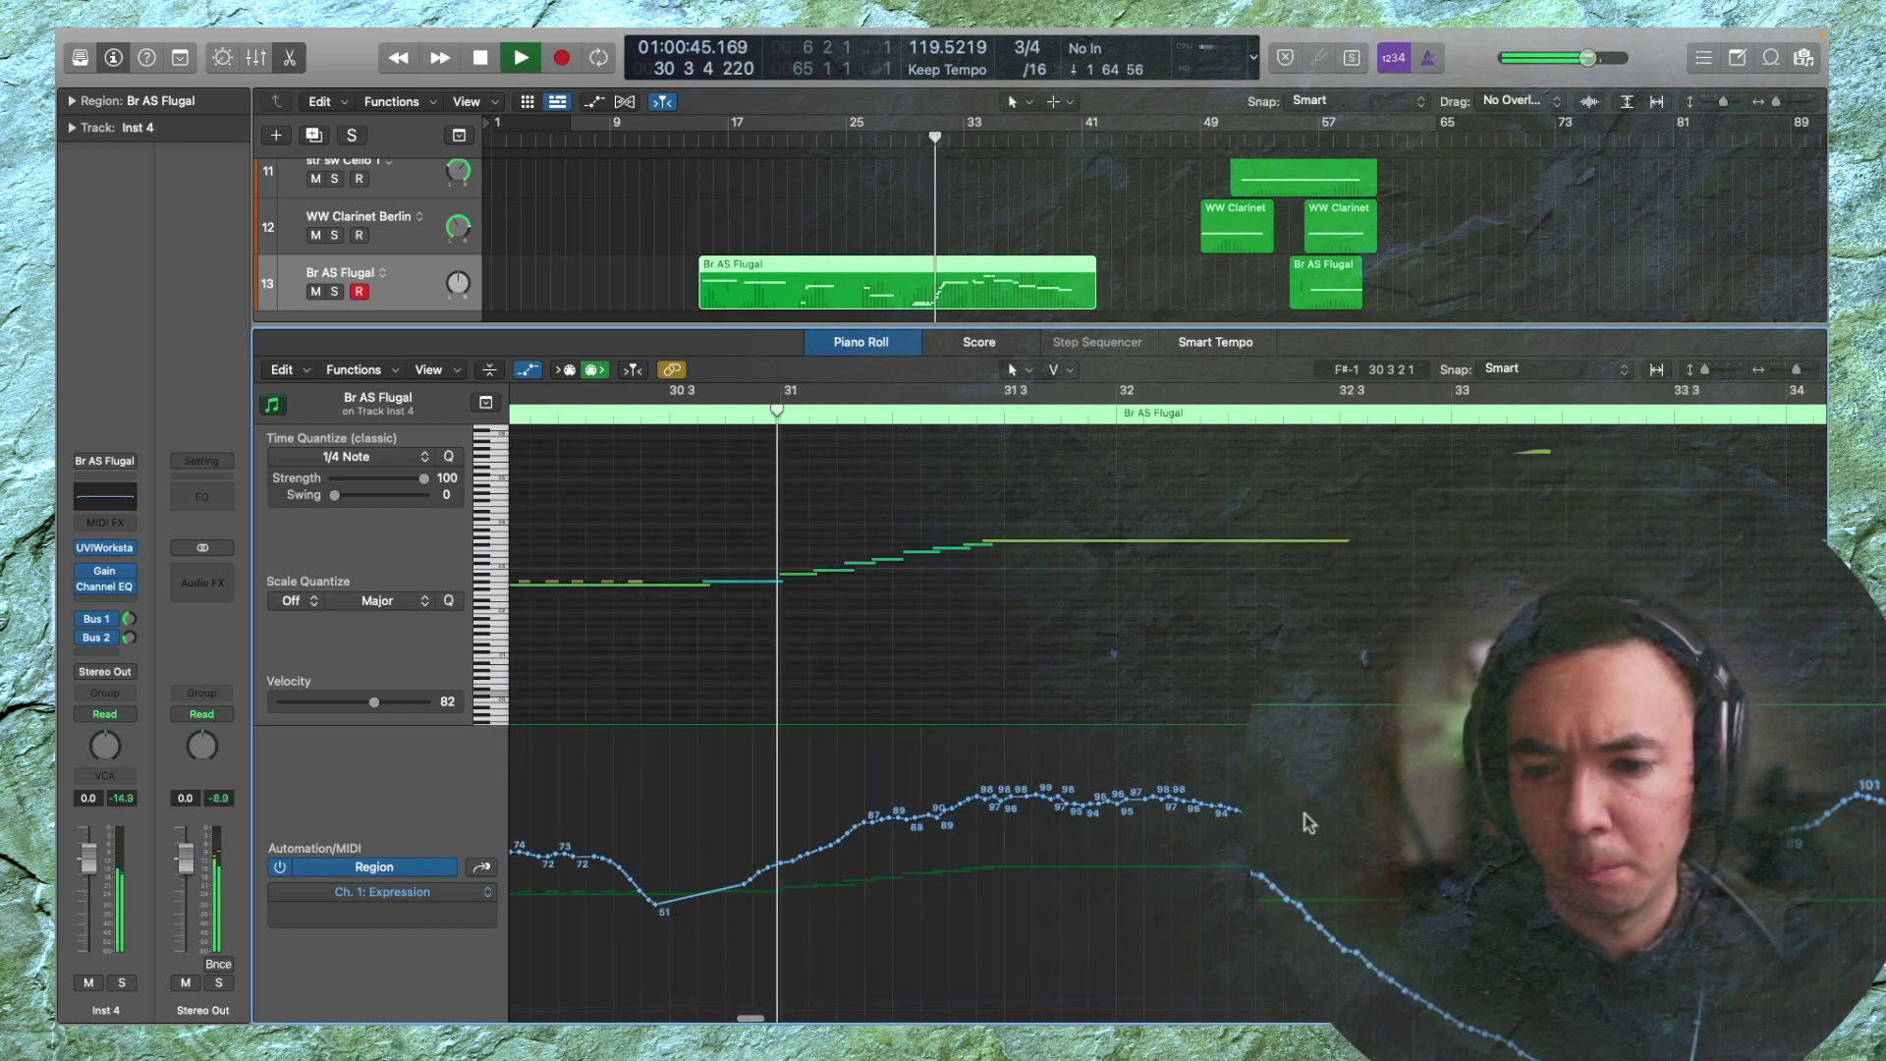
key("space")
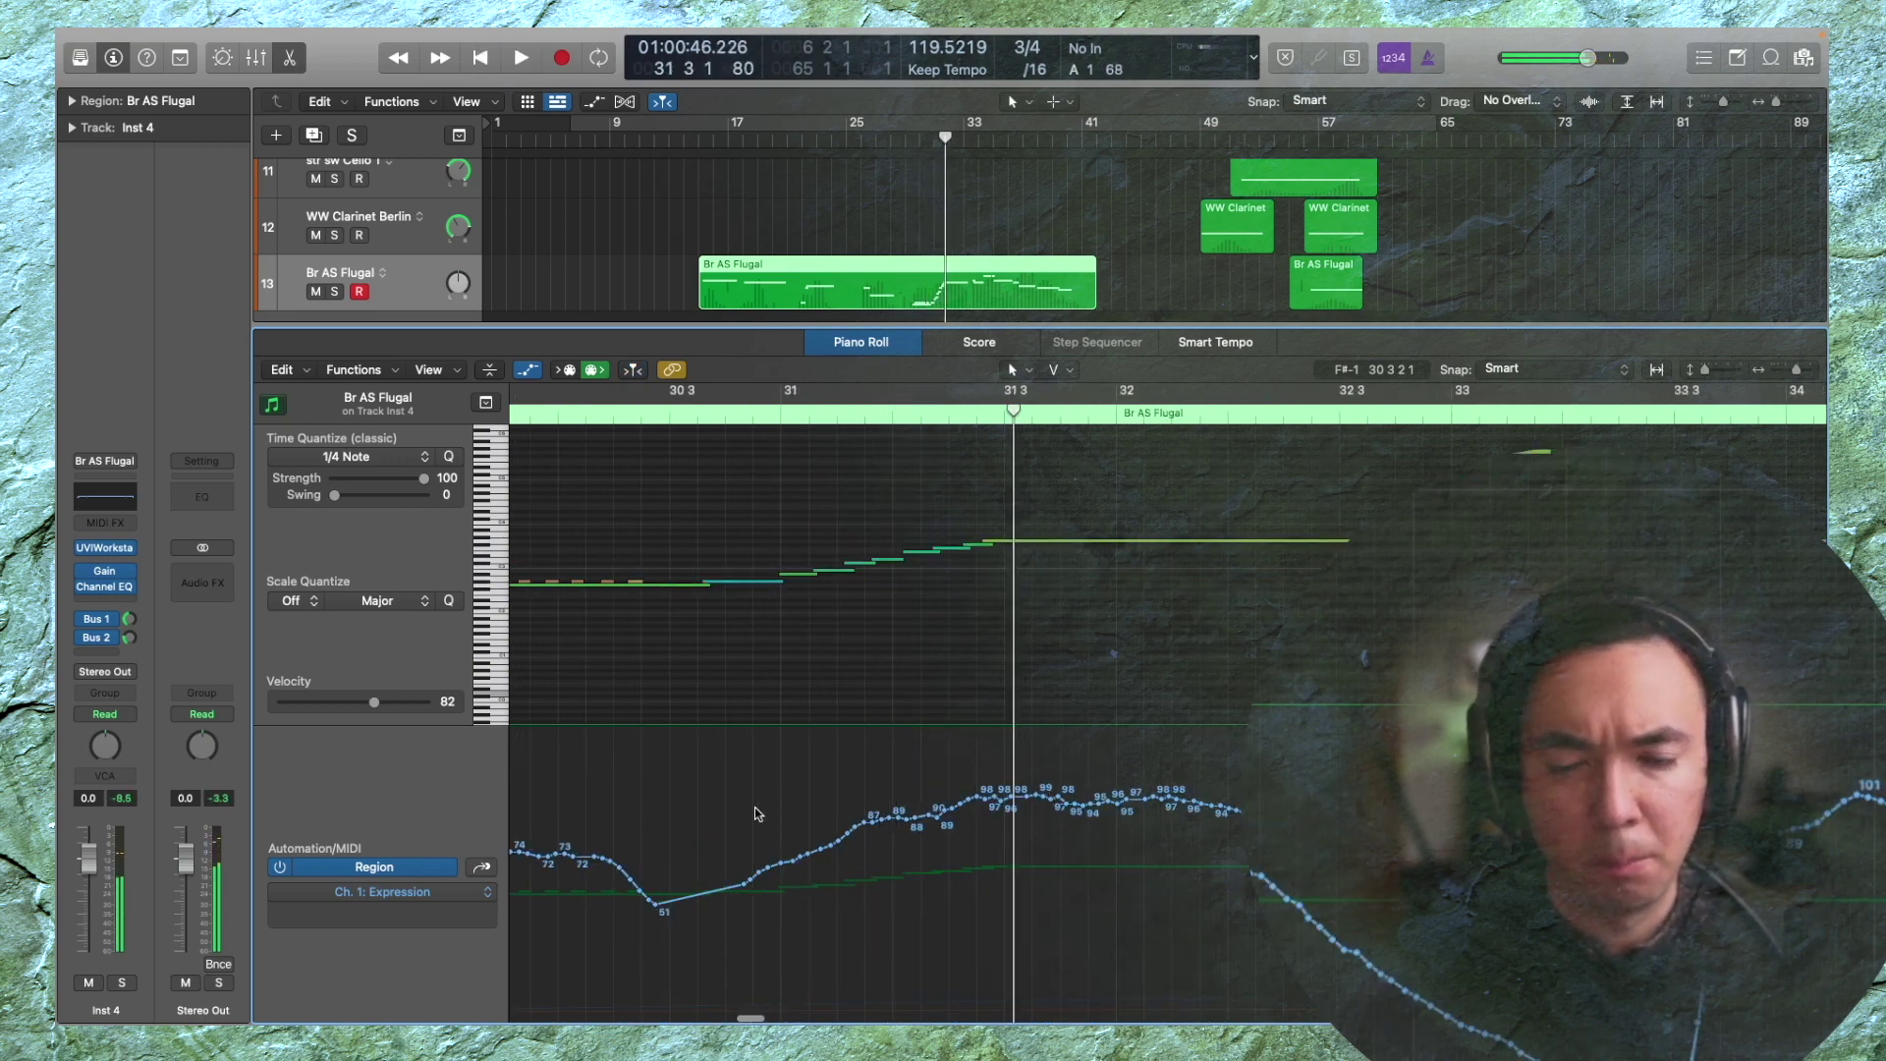
key("space")
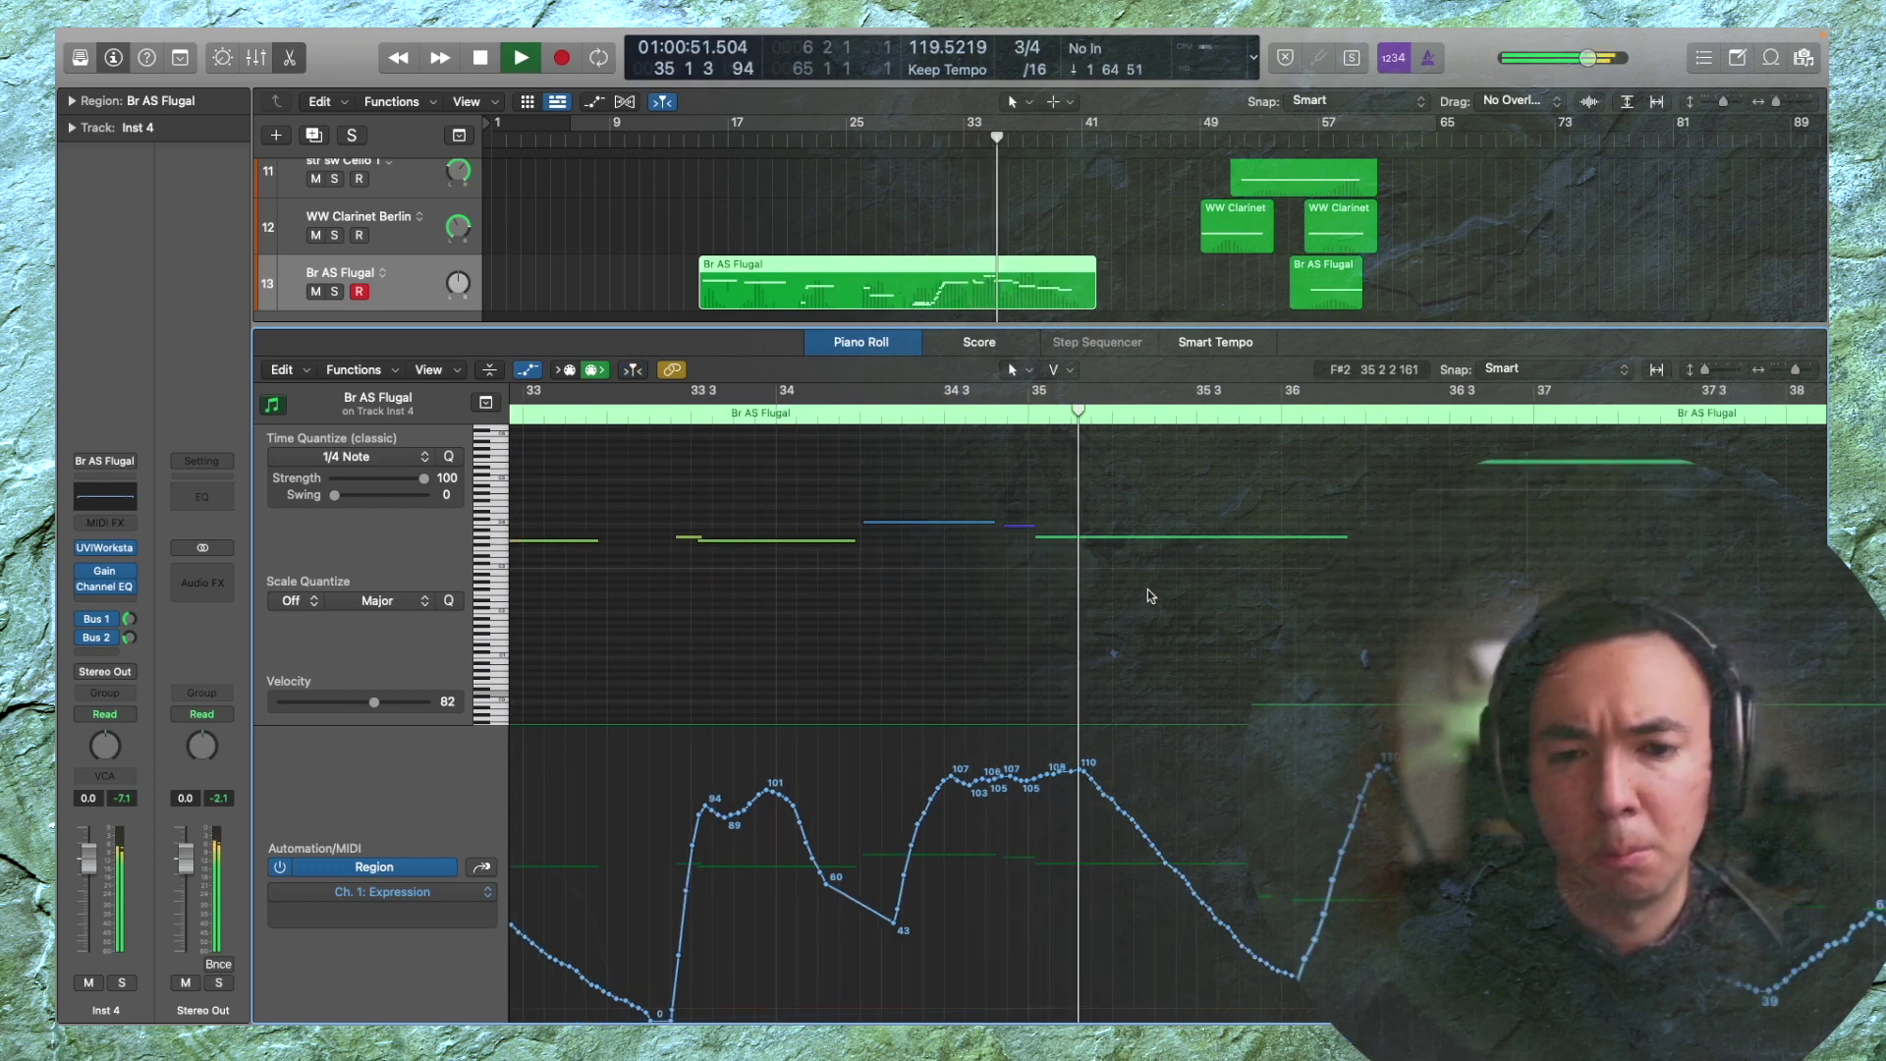
key("space")
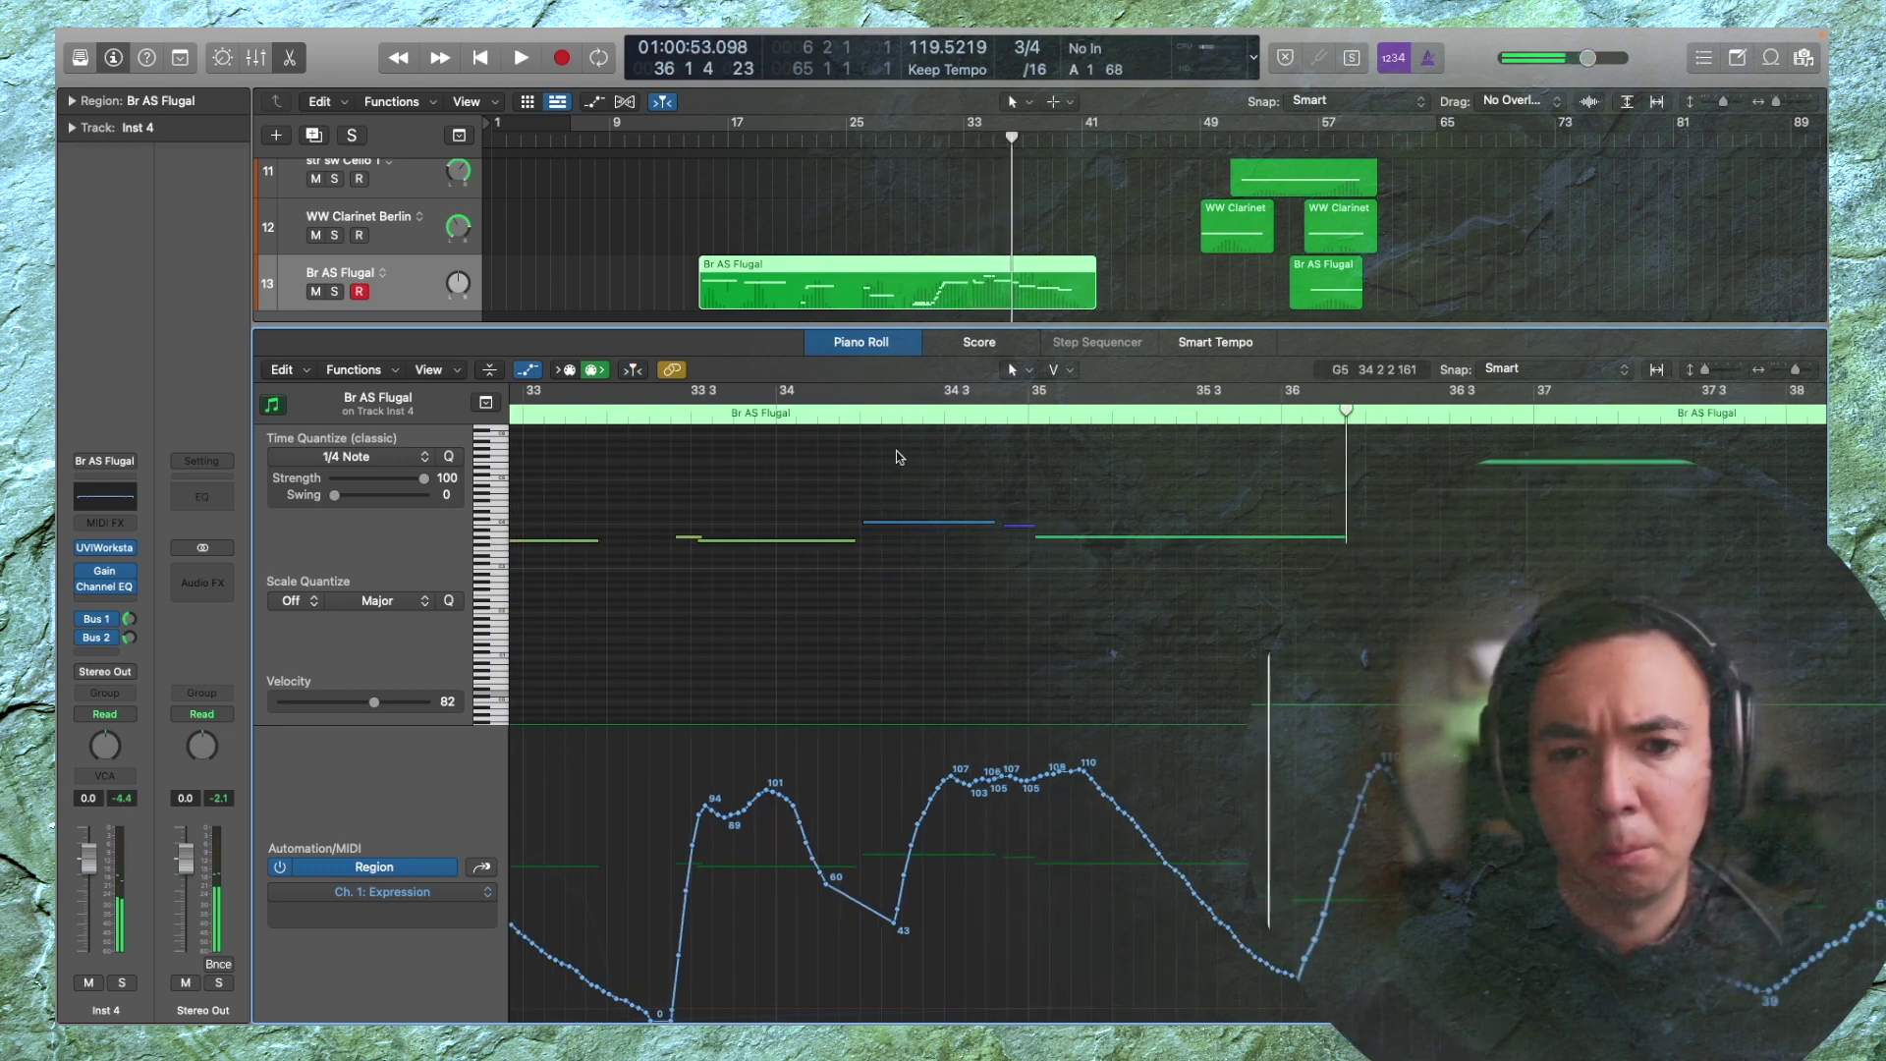
Replay the phrase from bar 34 several times, auditioning the flugelhorn track both soloed and with the full mix
double_click(920, 423)
left_click(837, 419)
left_click(837, 420)
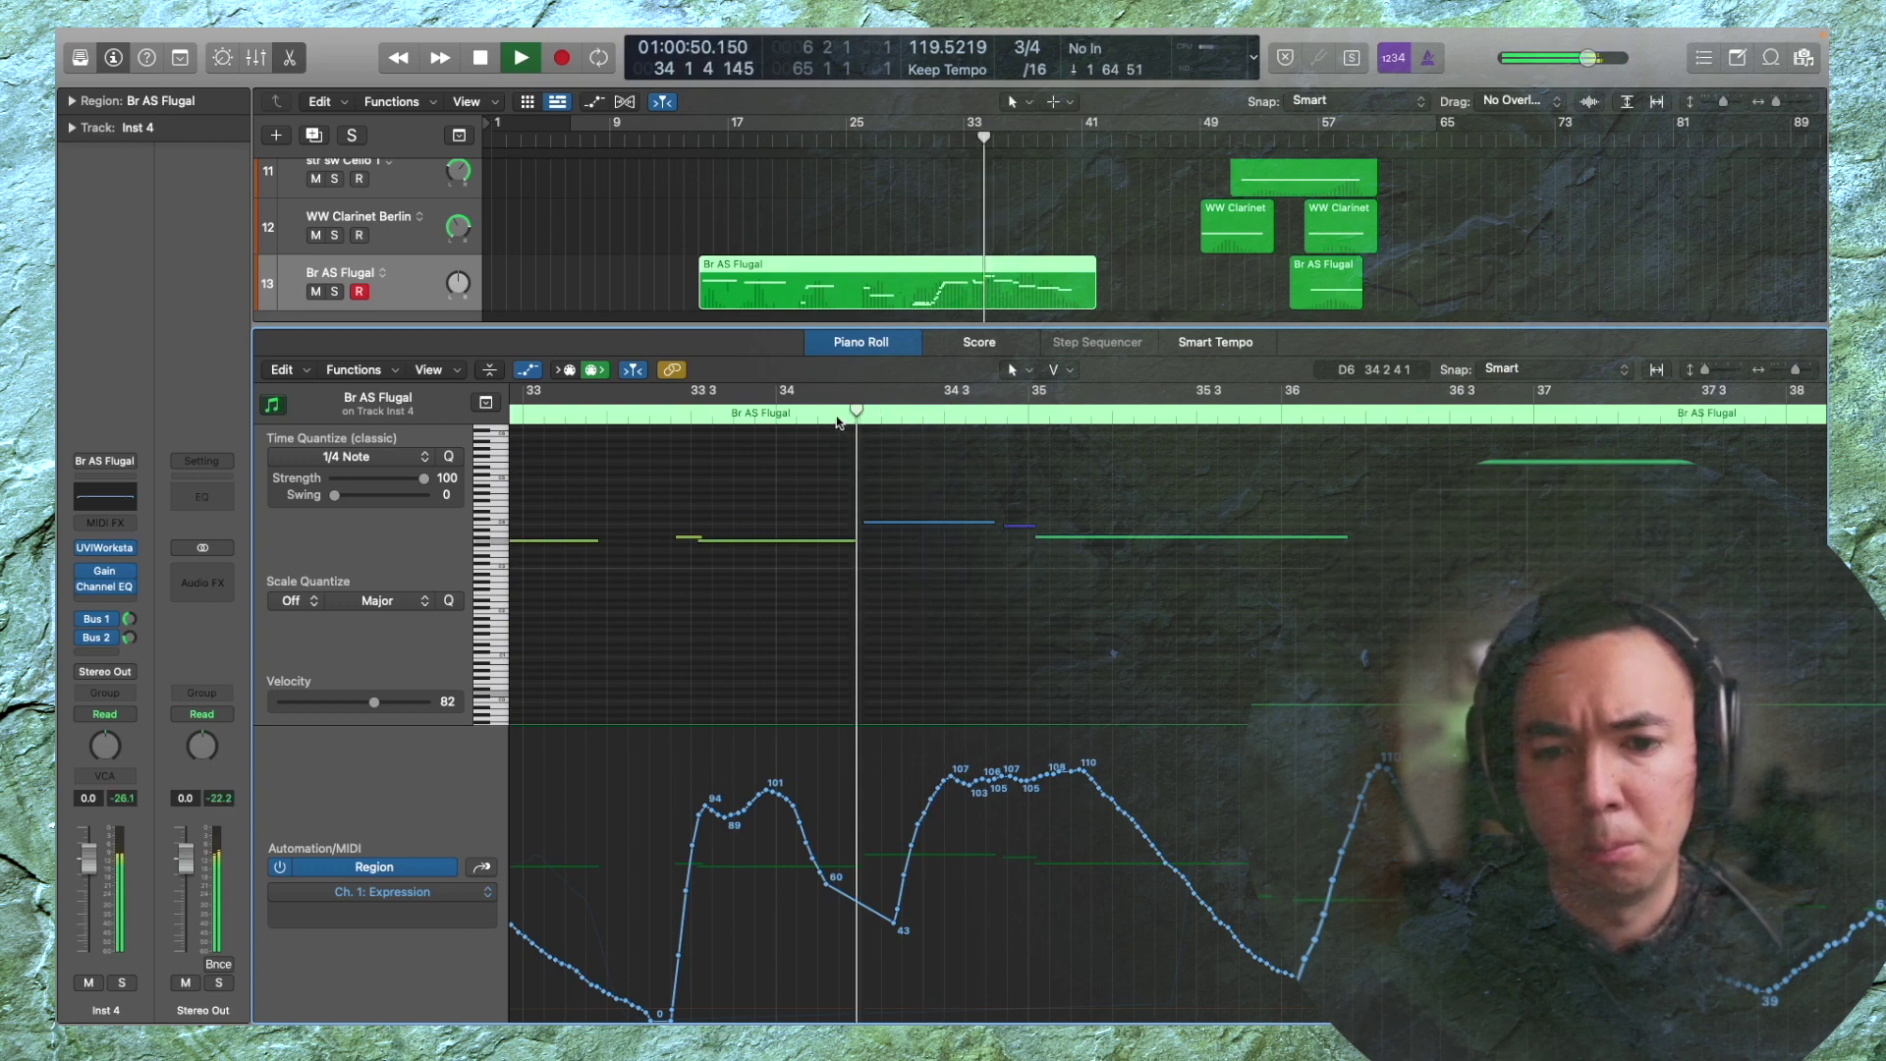
left_click(859, 417)
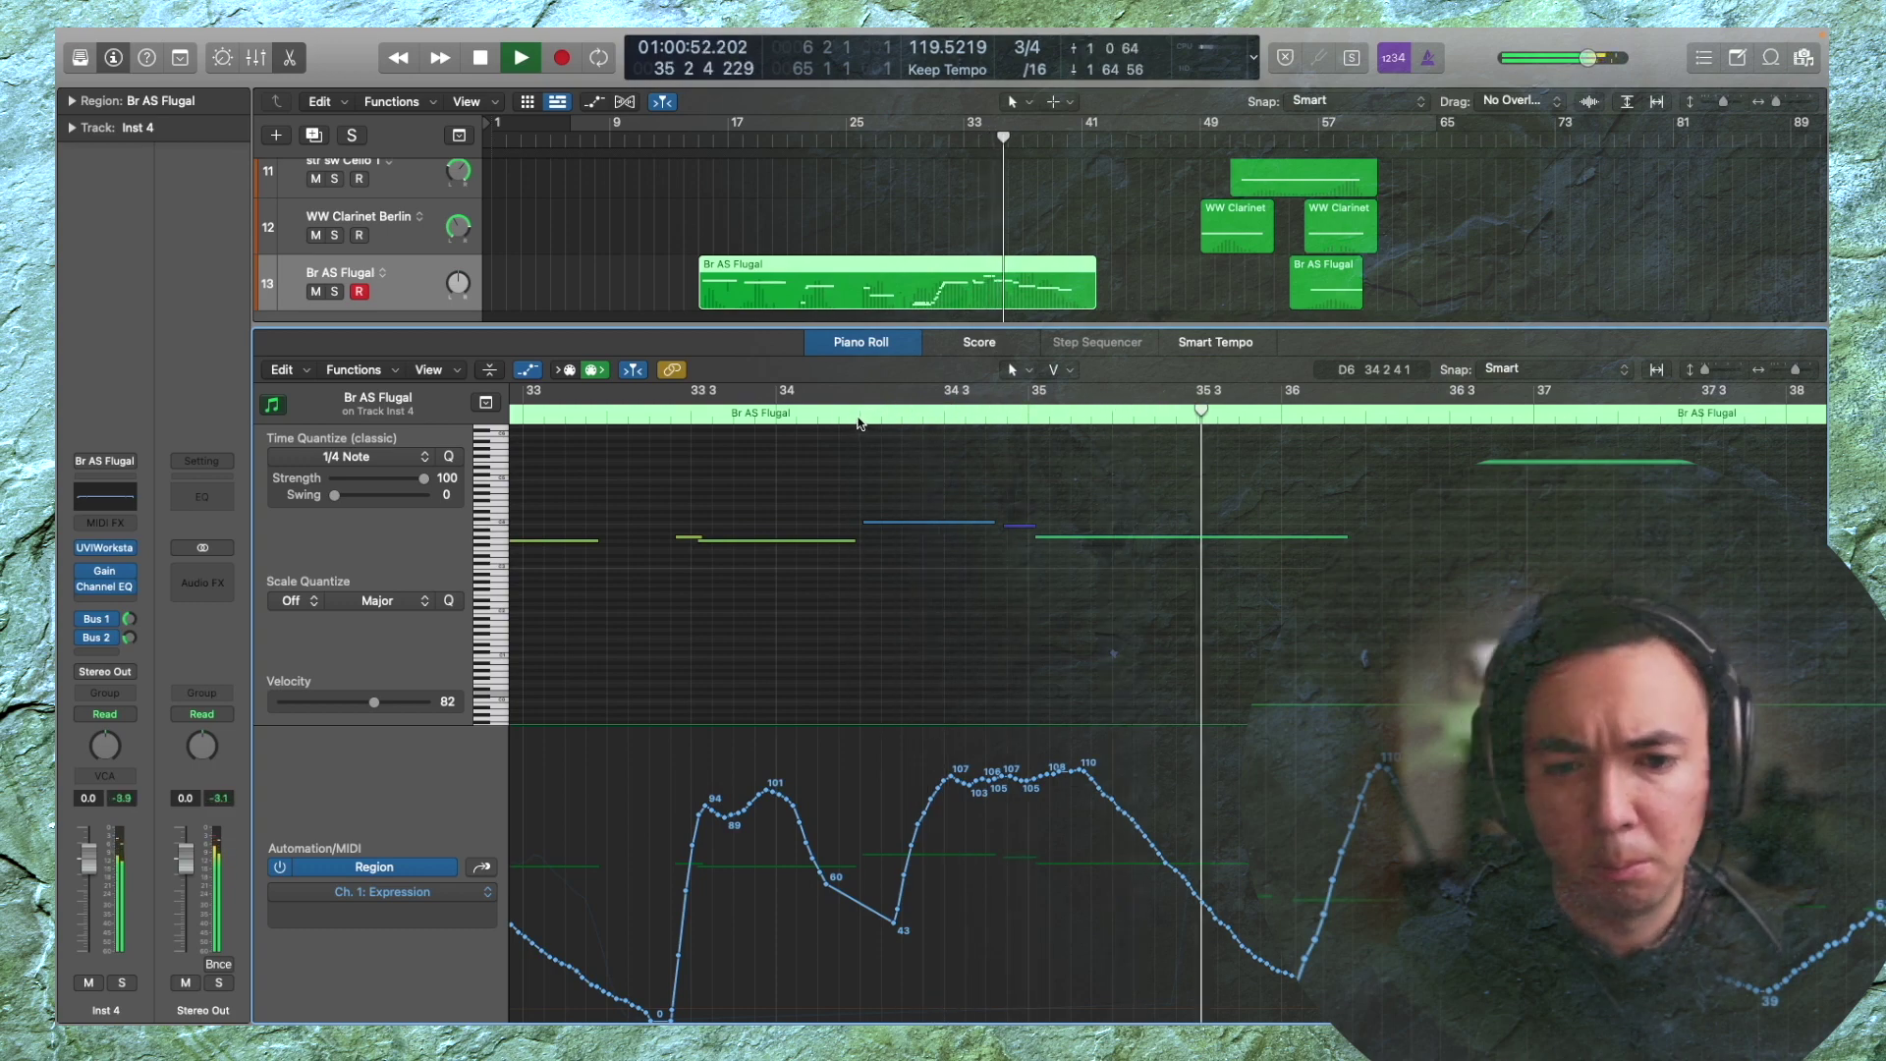
left_click(895, 431)
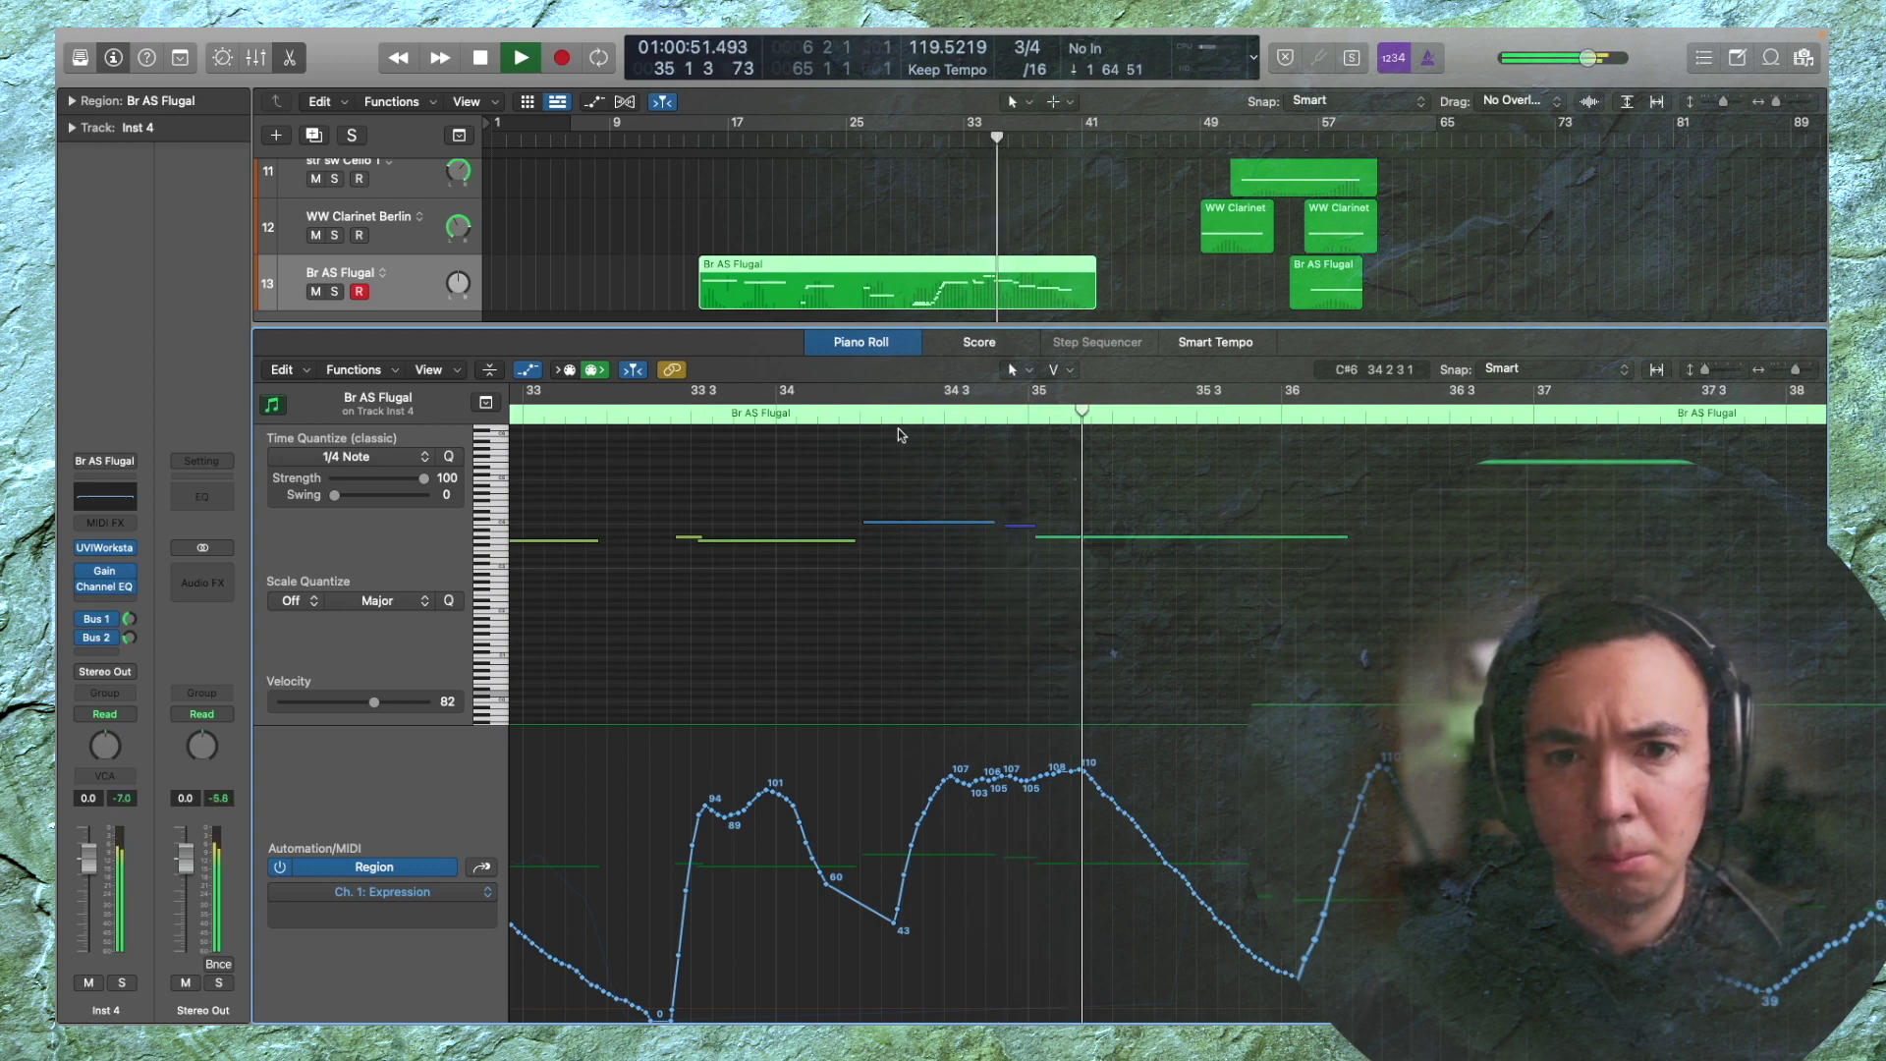
left_click(821, 406)
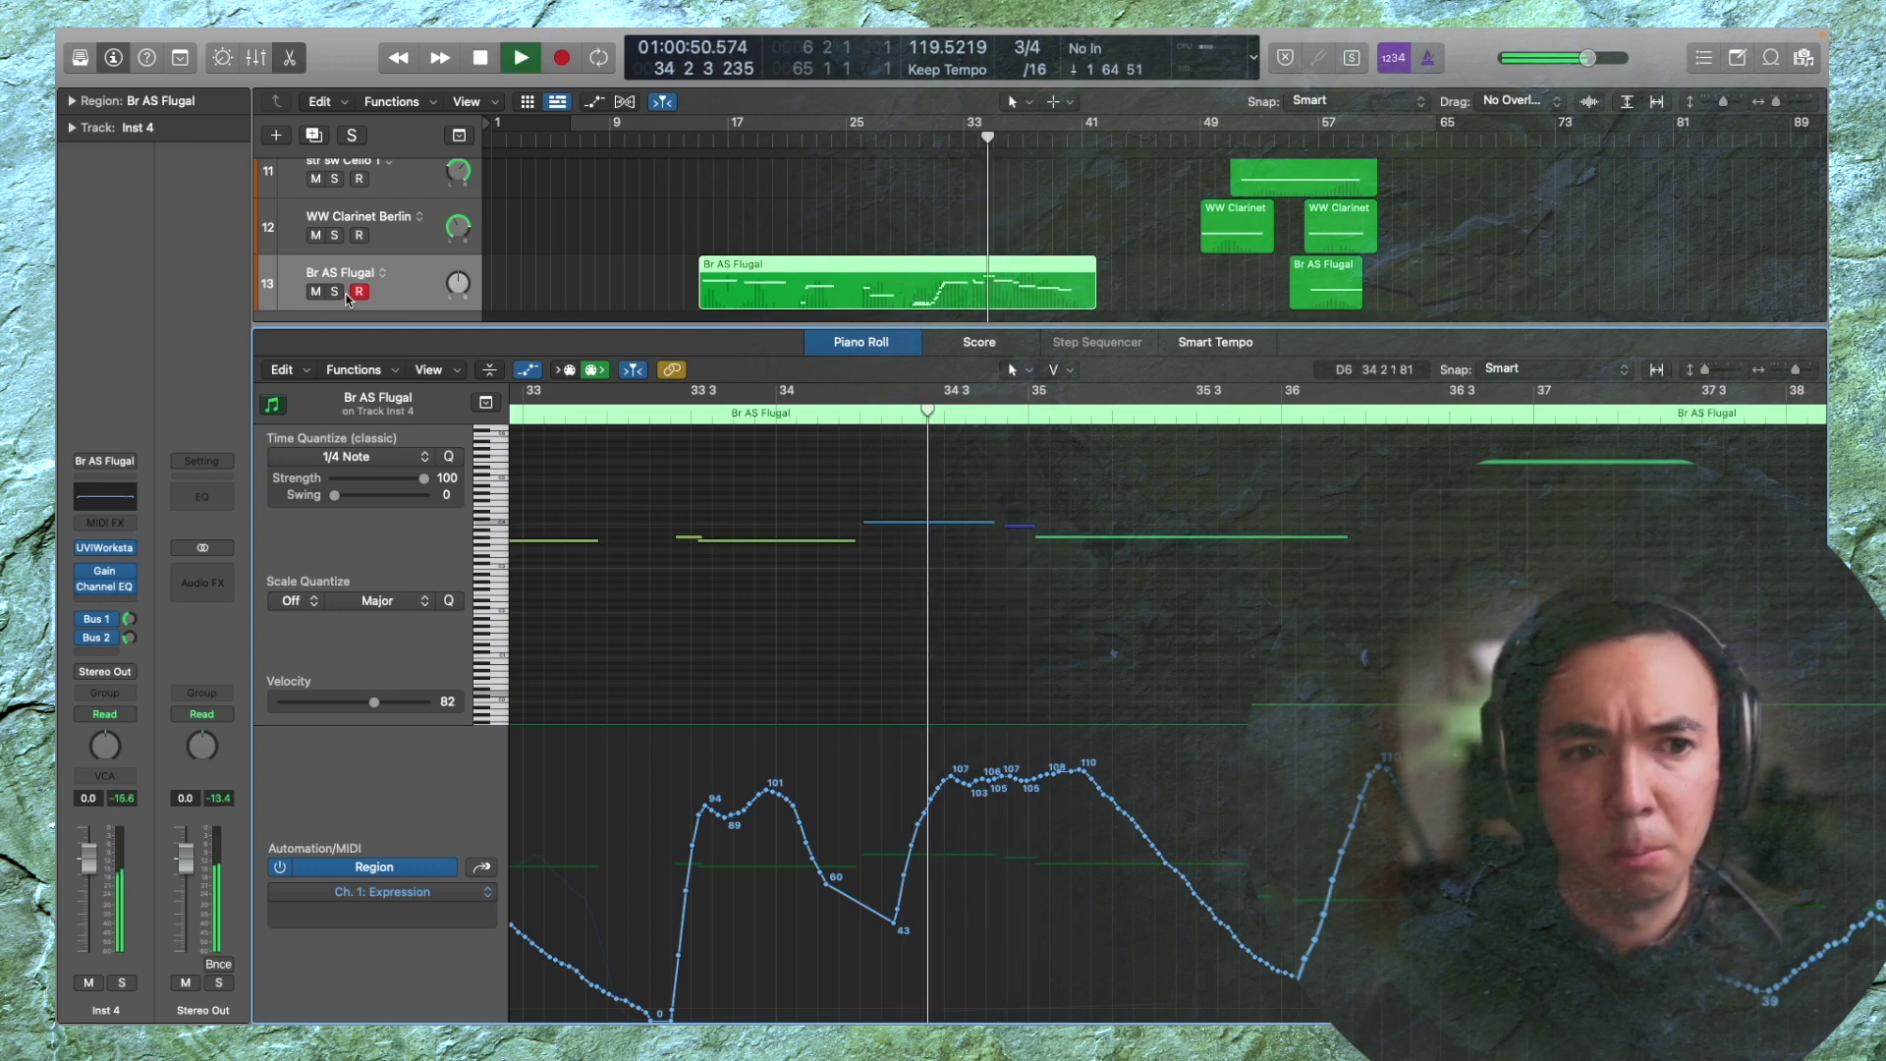
left_click(334, 291)
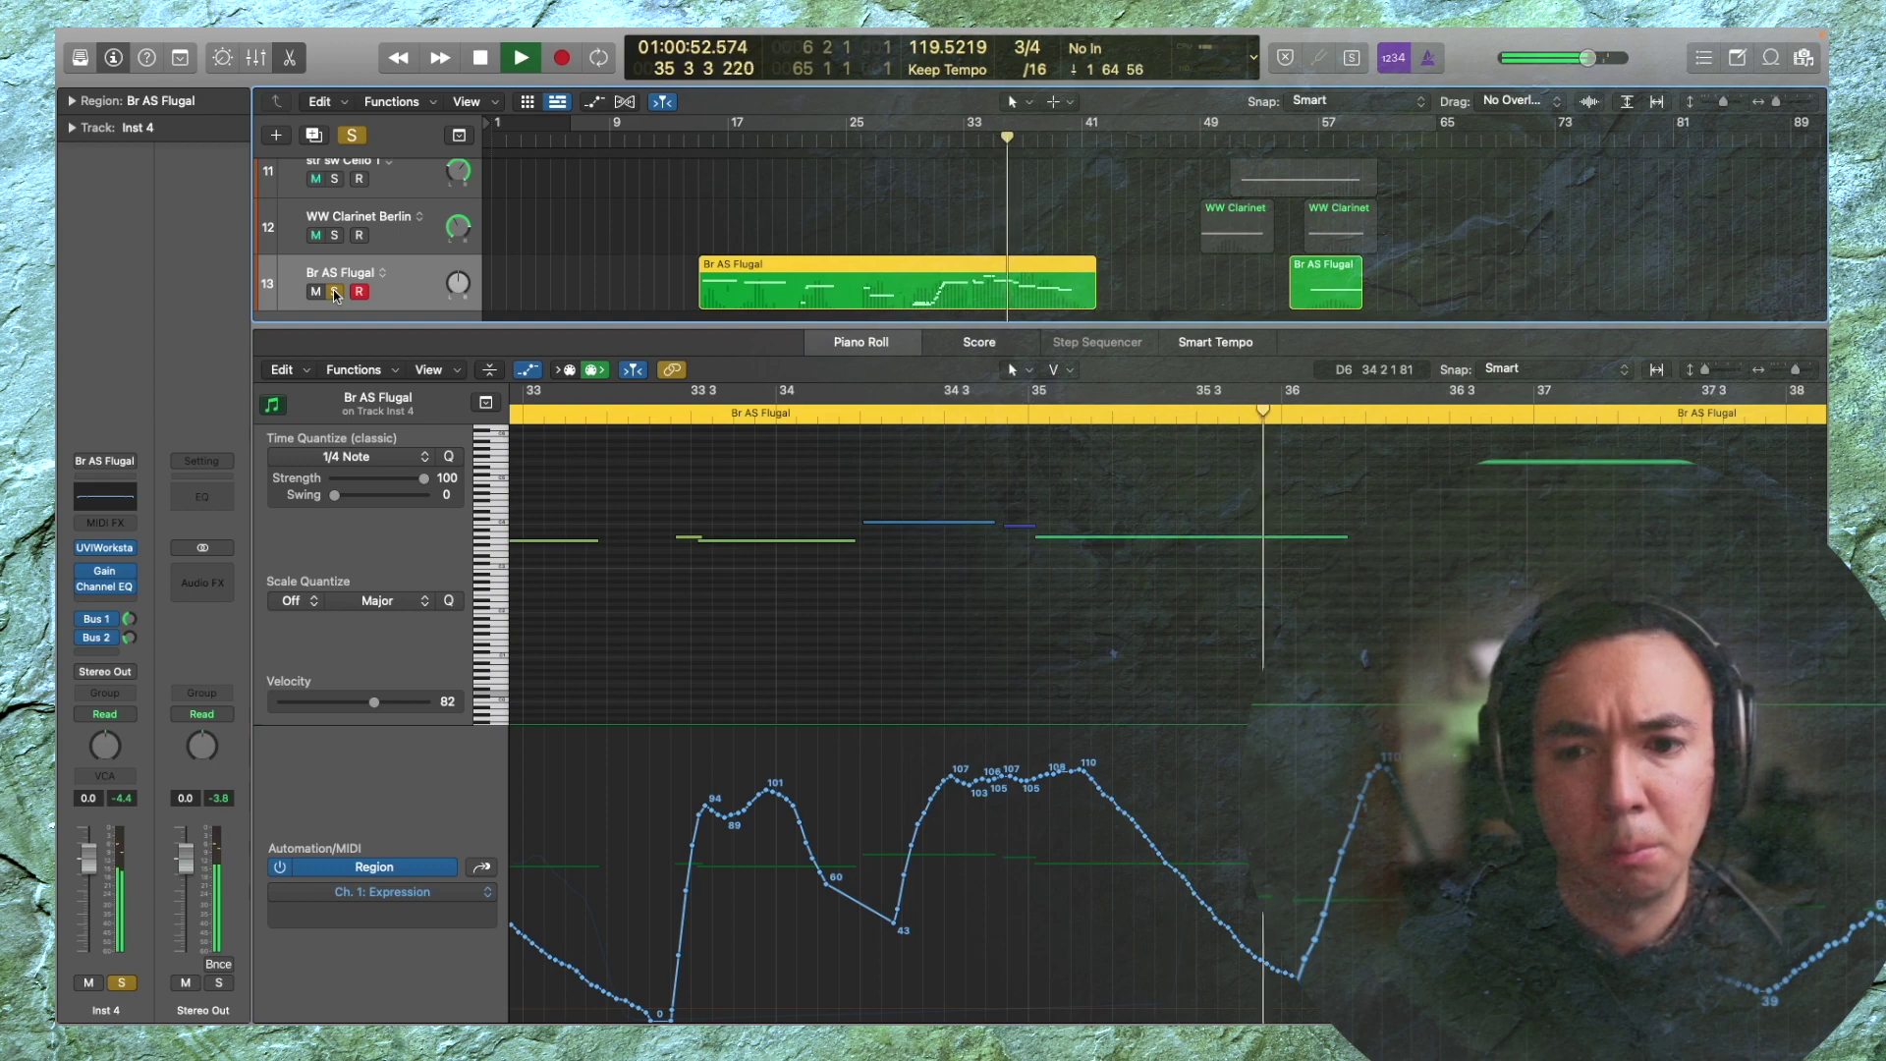
left_click(334, 292)
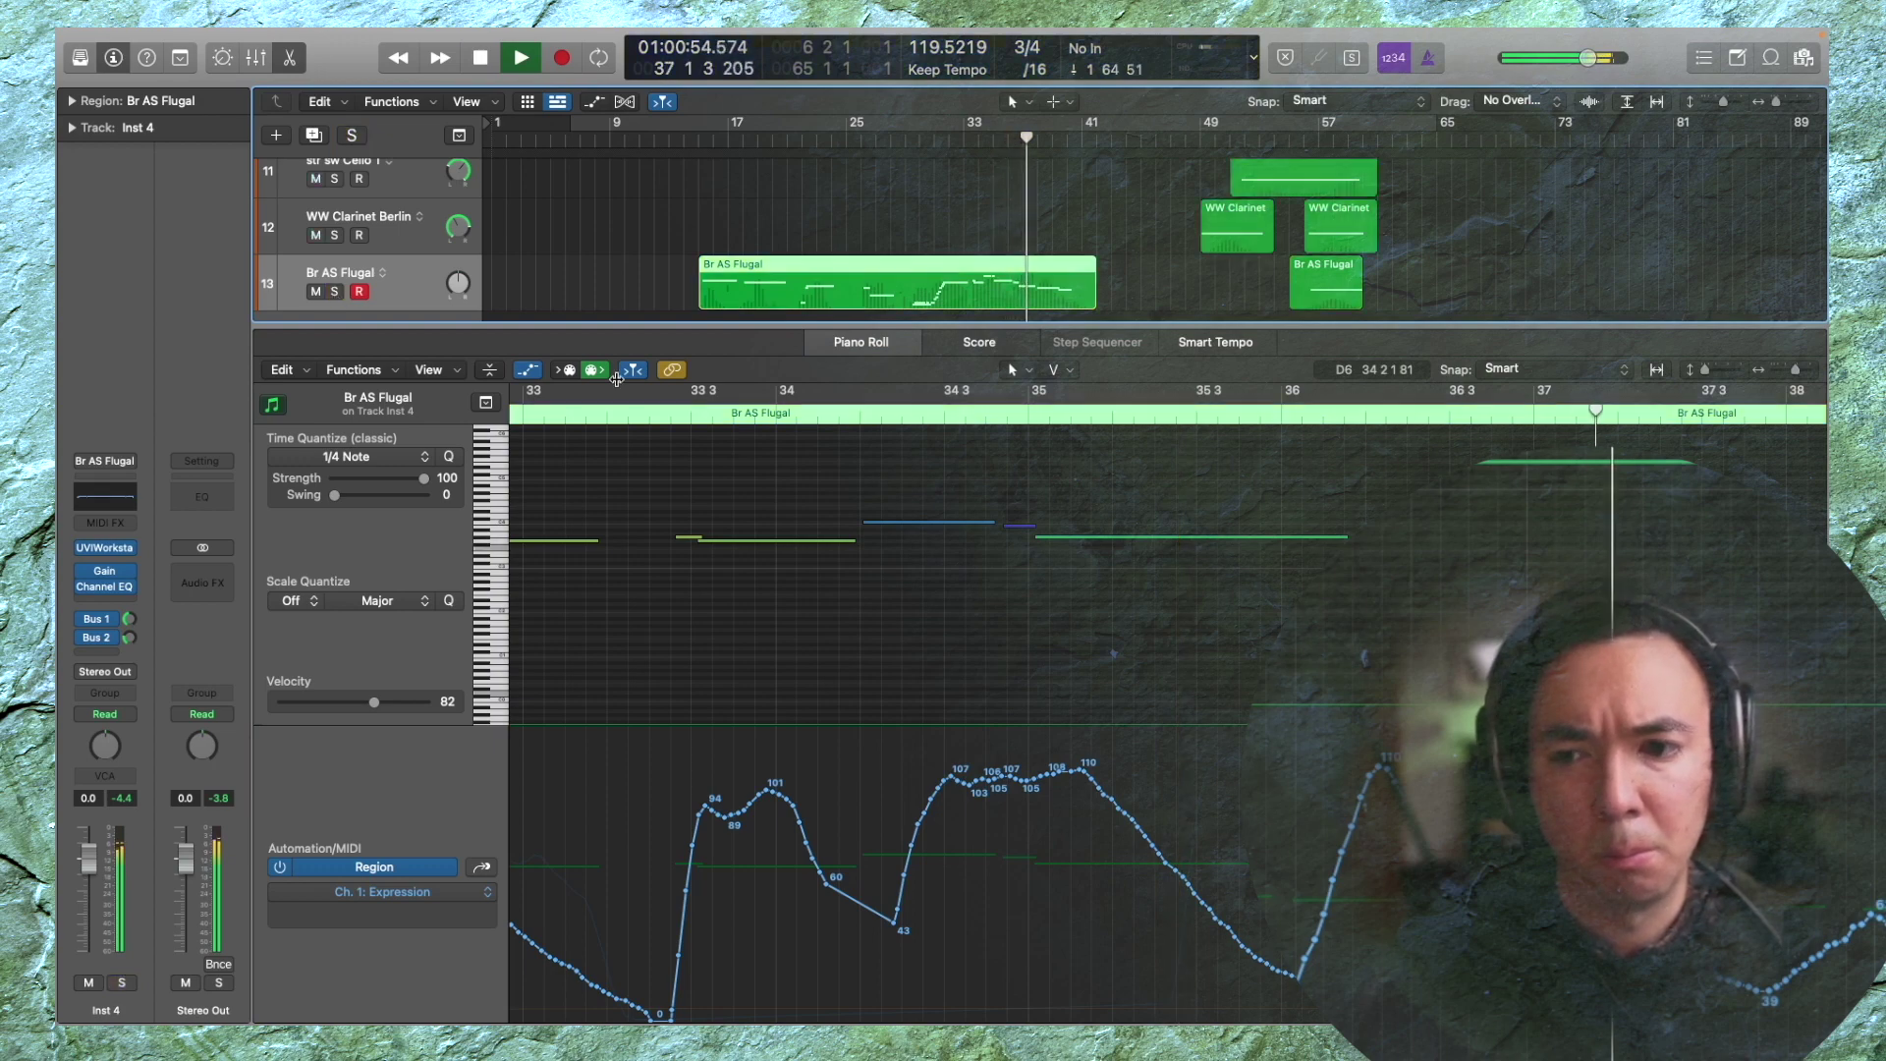
Perform closing notes across bars 39 to 41 on the MIDI keyboard and capture them in the Br AS Flugal region
scroll(882, 478, "left", 3)
scroll(883, 479, "right", 3)
scroll(882, 479, "down", 3)
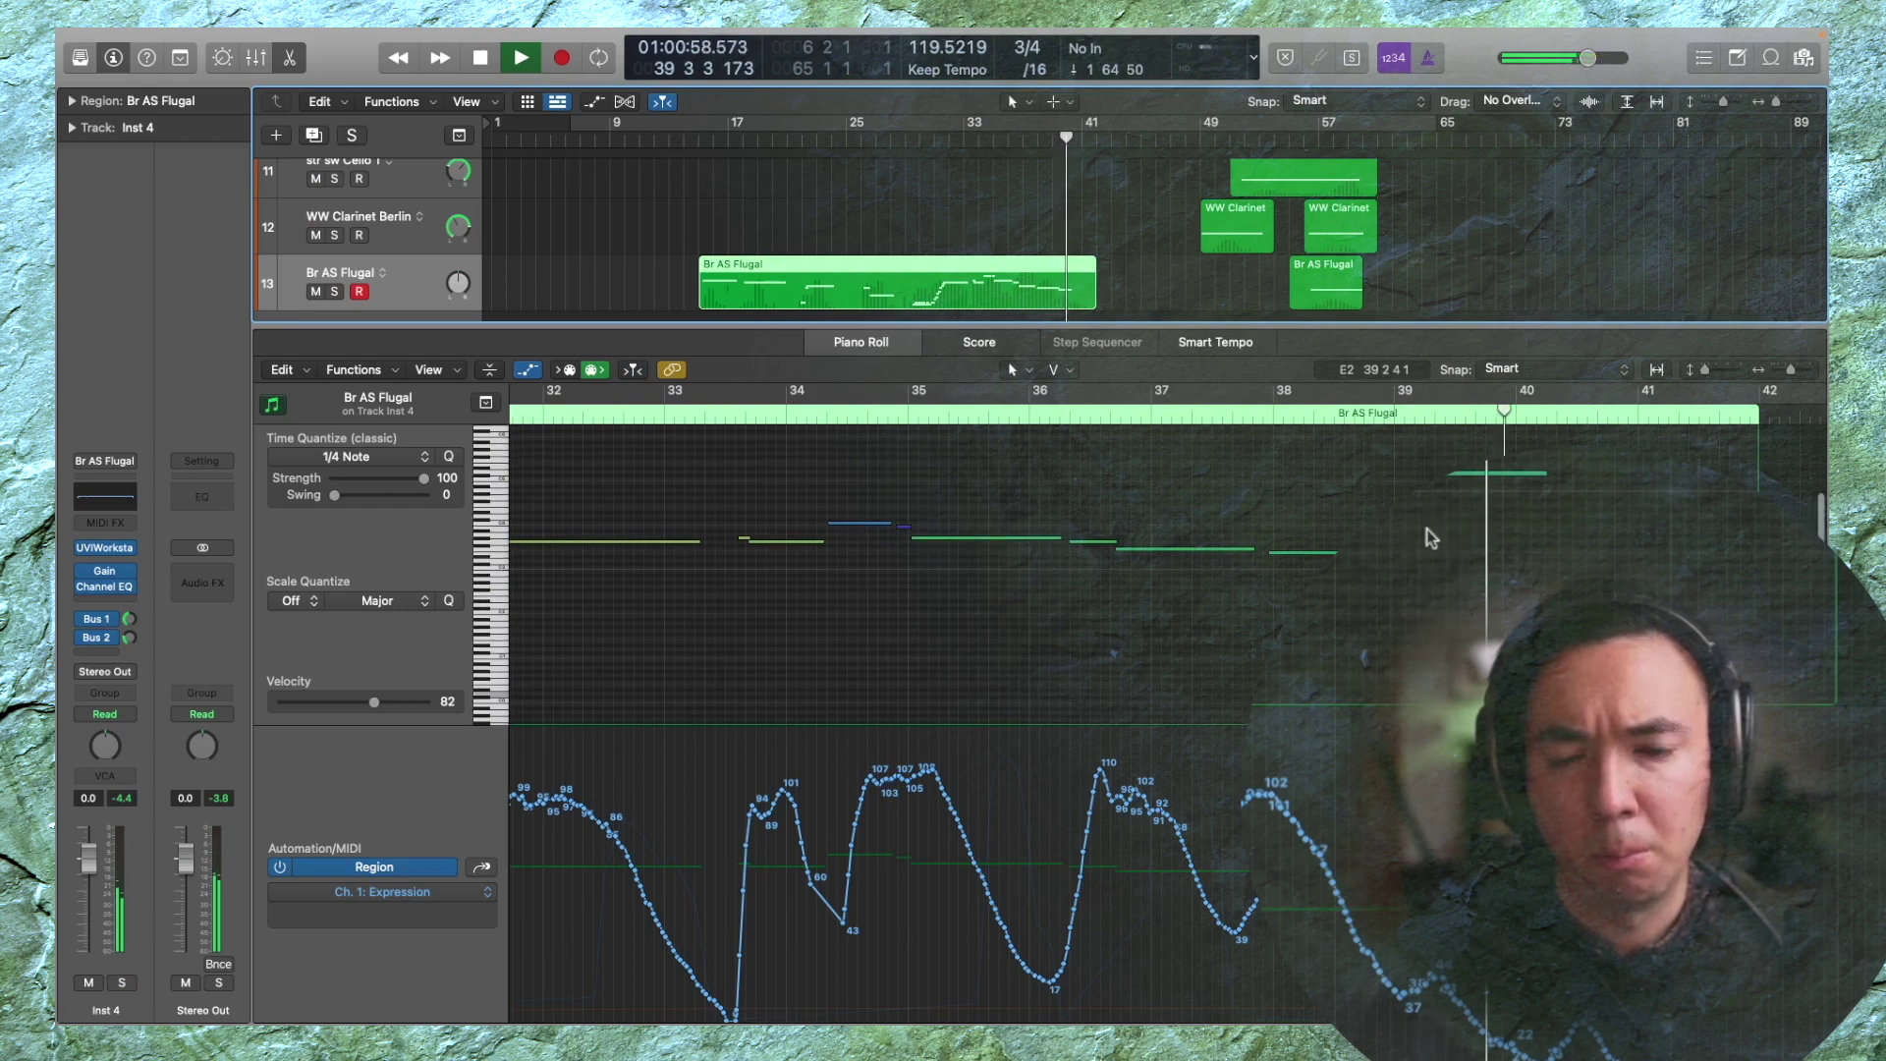
left_click(1343, 505)
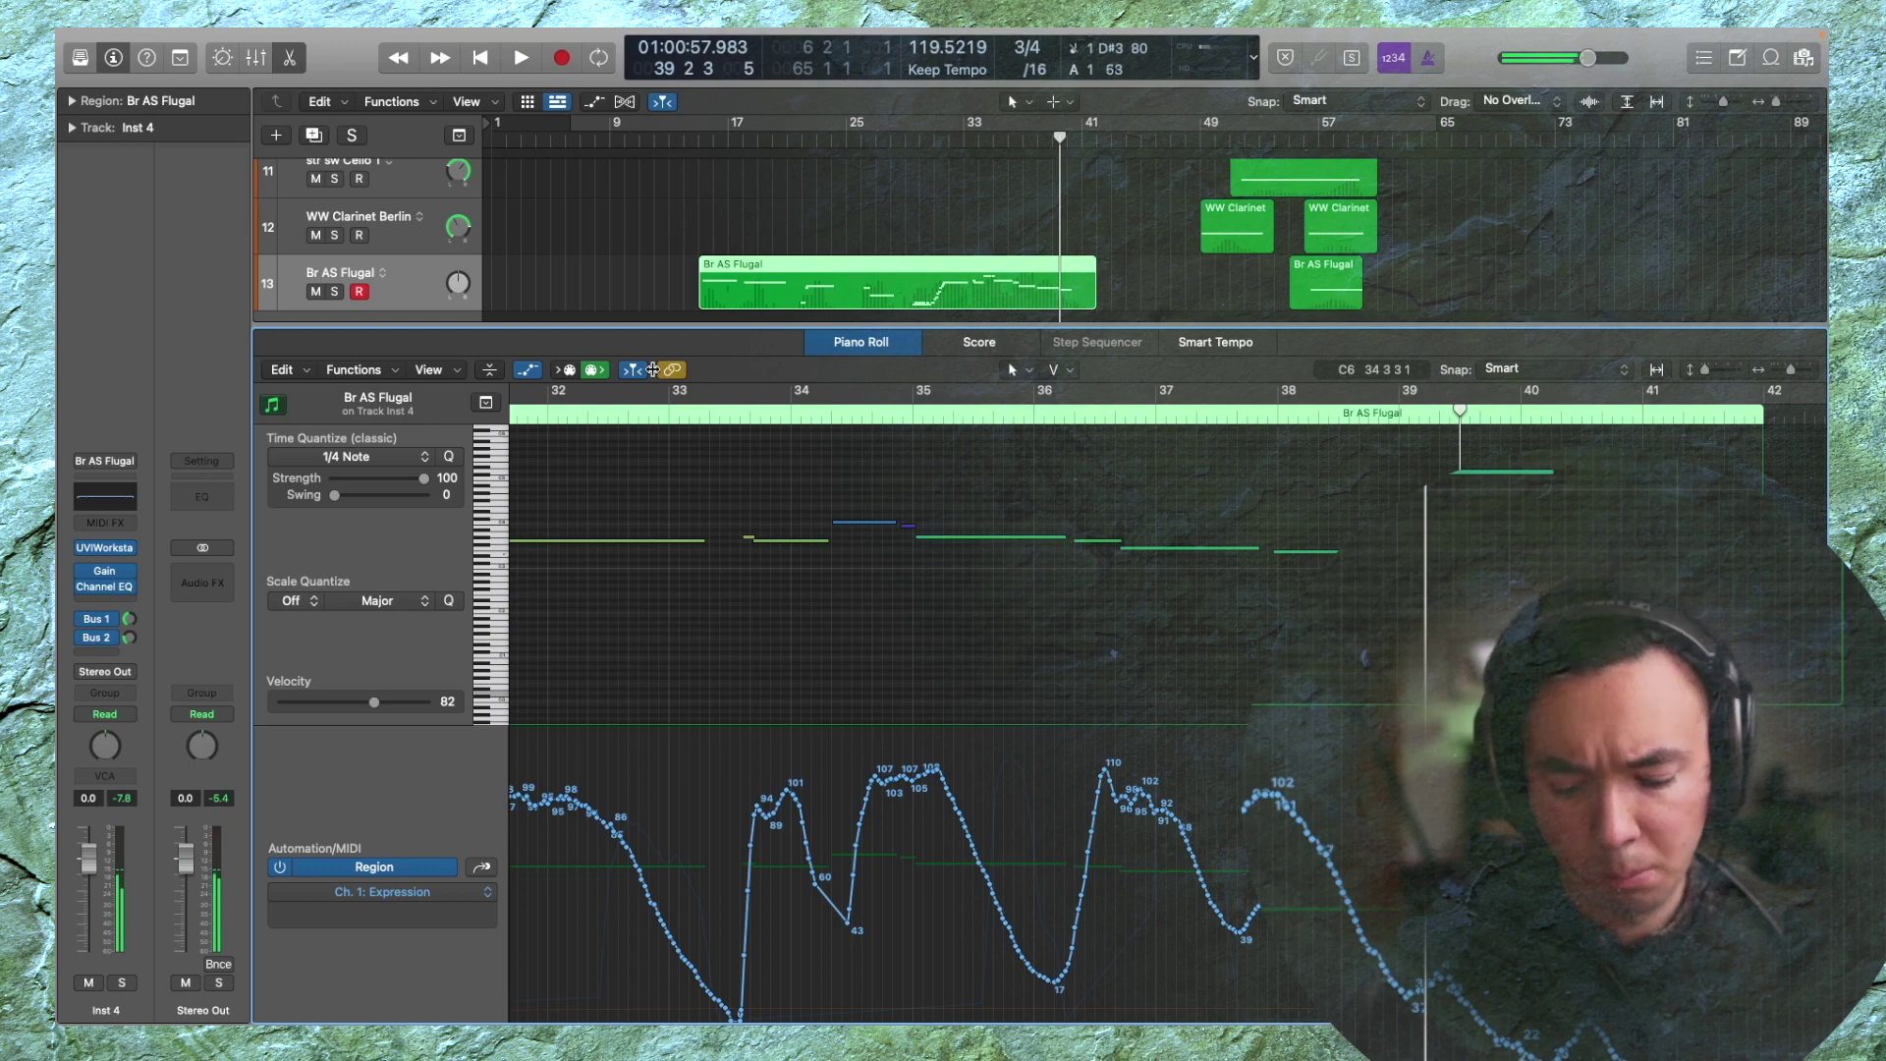
key("space")
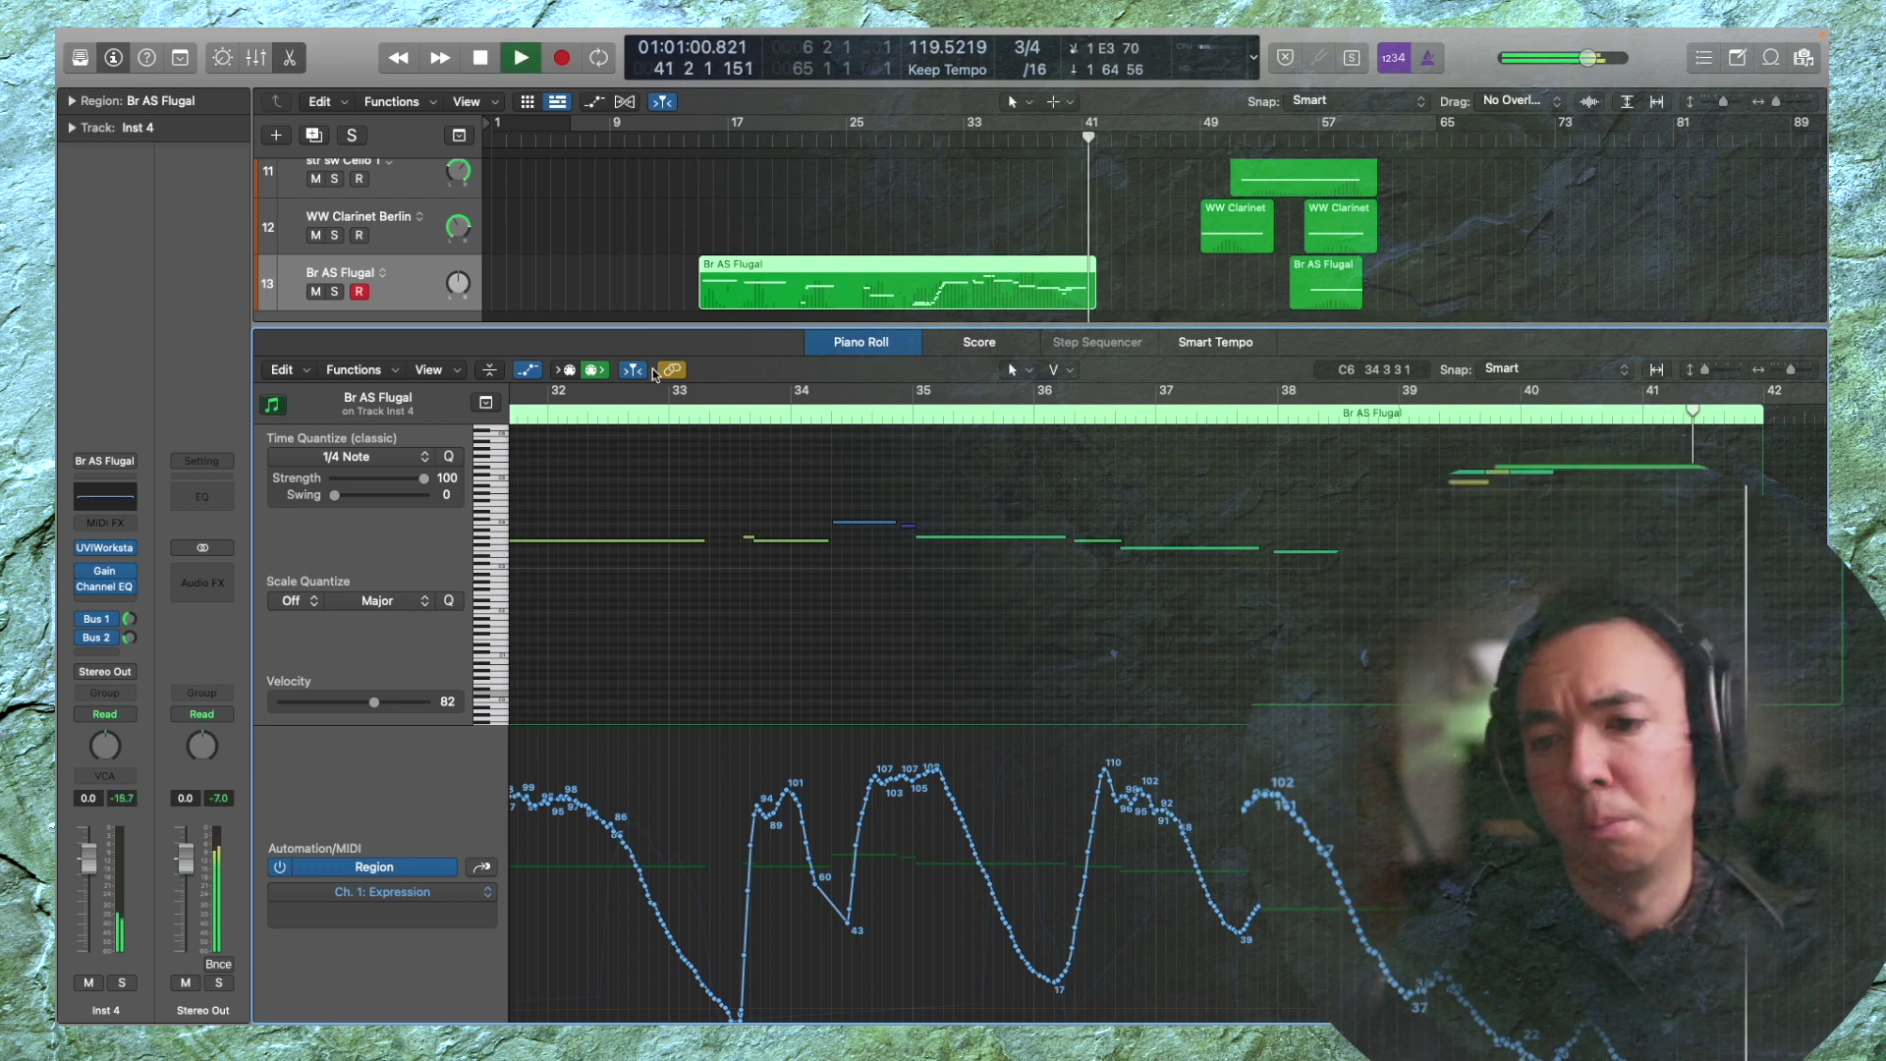
Trim the overlapping note that starts in bar 39 so it ends before bar 40, and play the ending phrase
key("space")
key("space")
key("space")
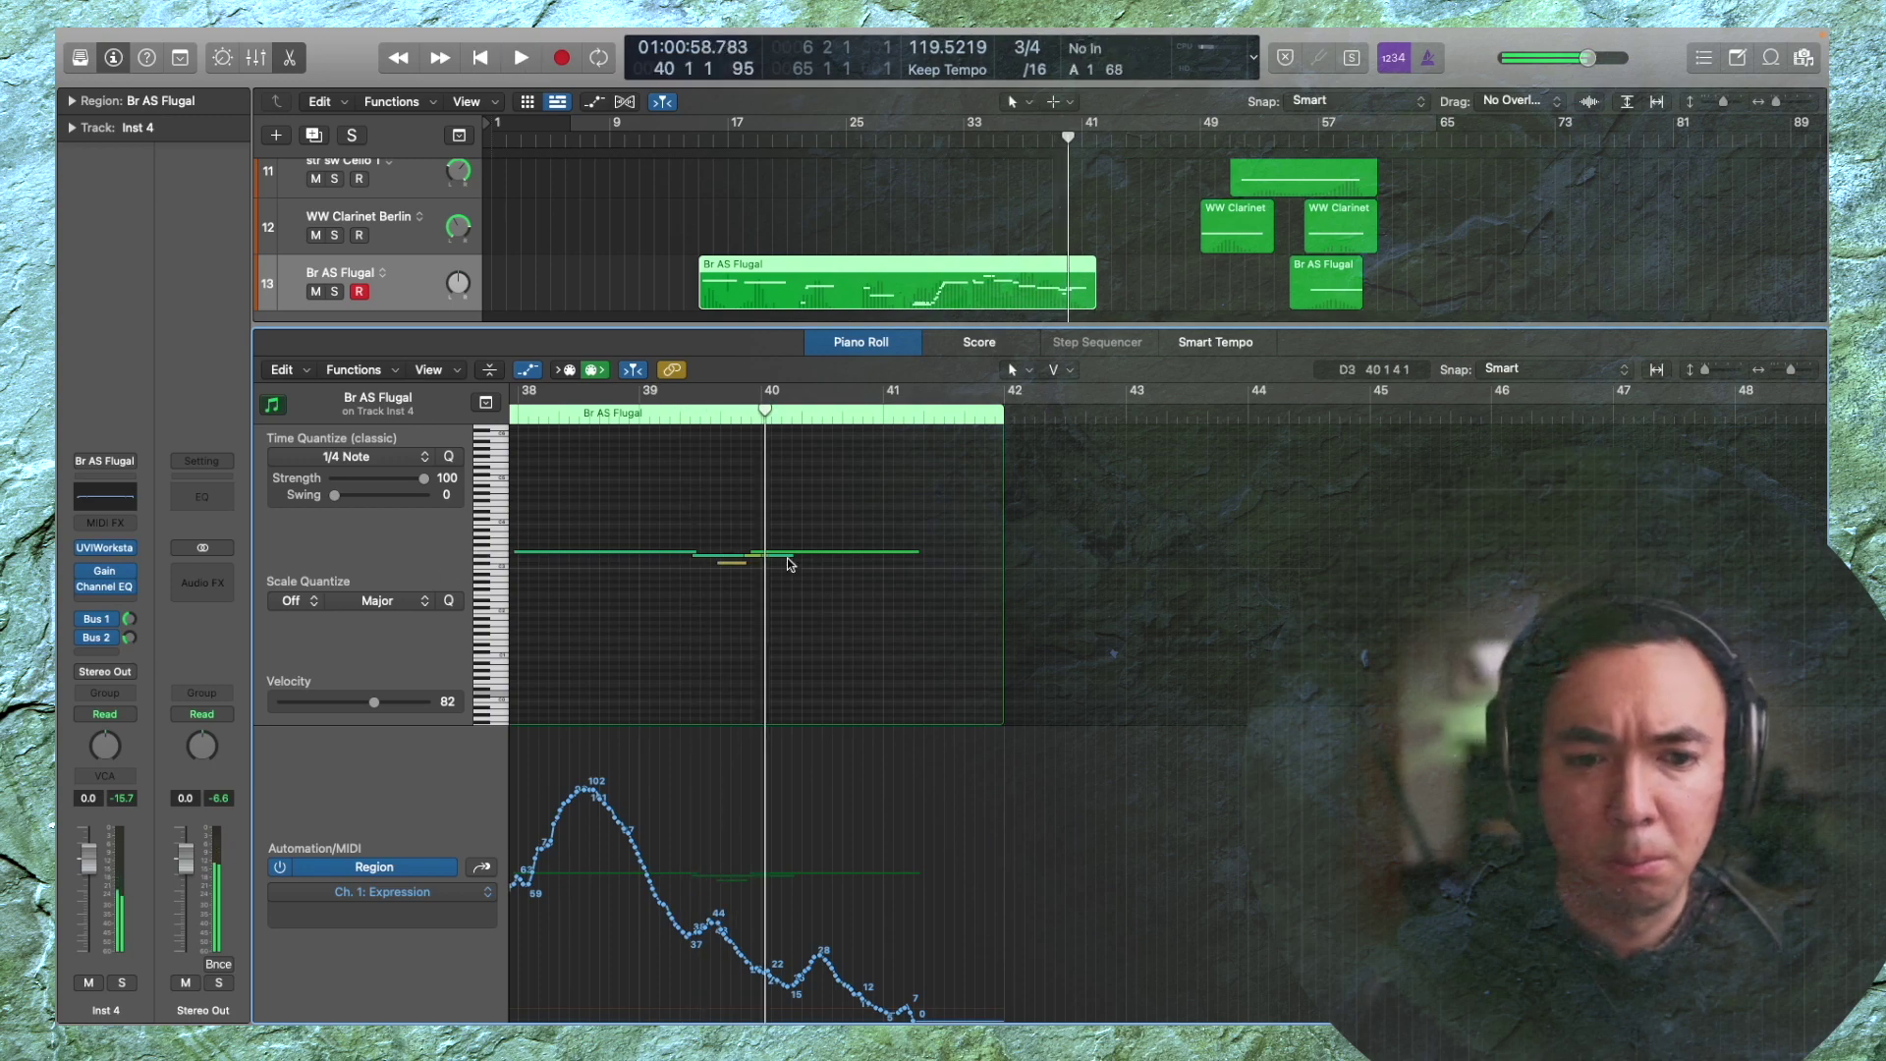
left_click(791, 561)
scroll(747, 550, "left", 6)
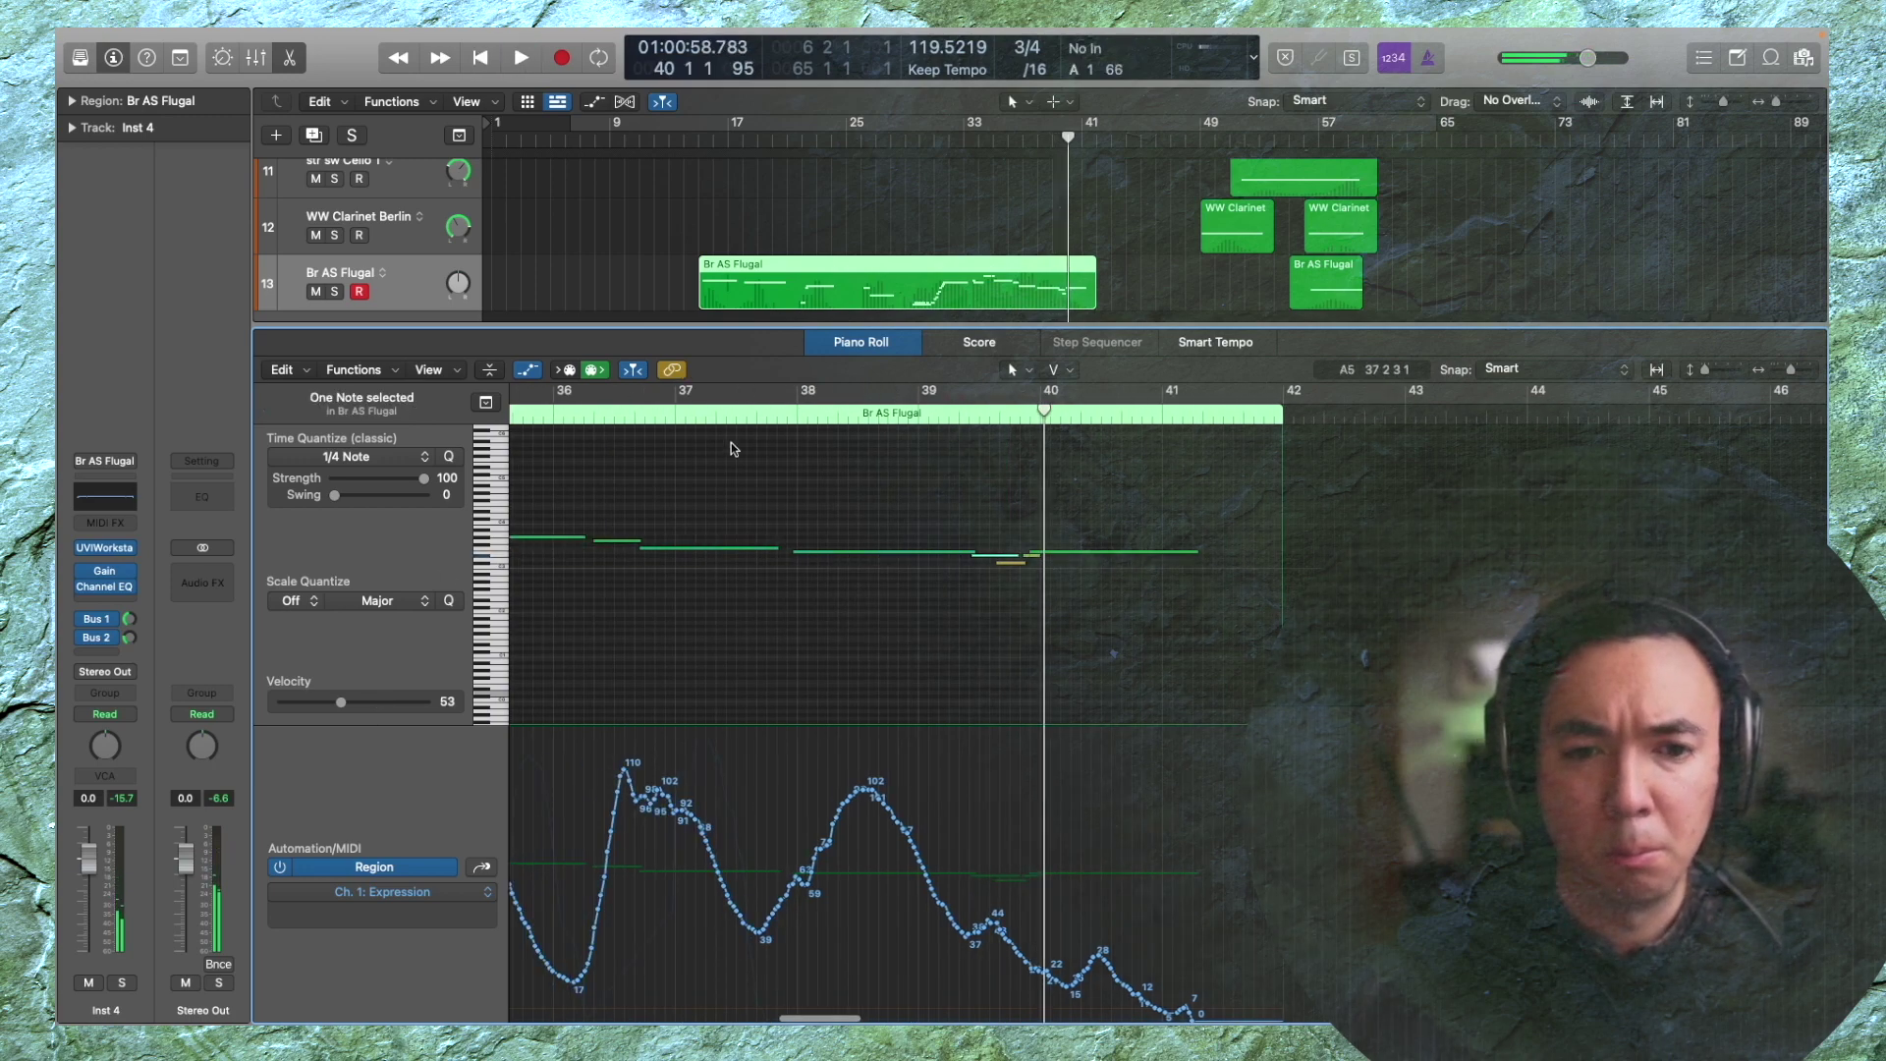
double_click(714, 412)
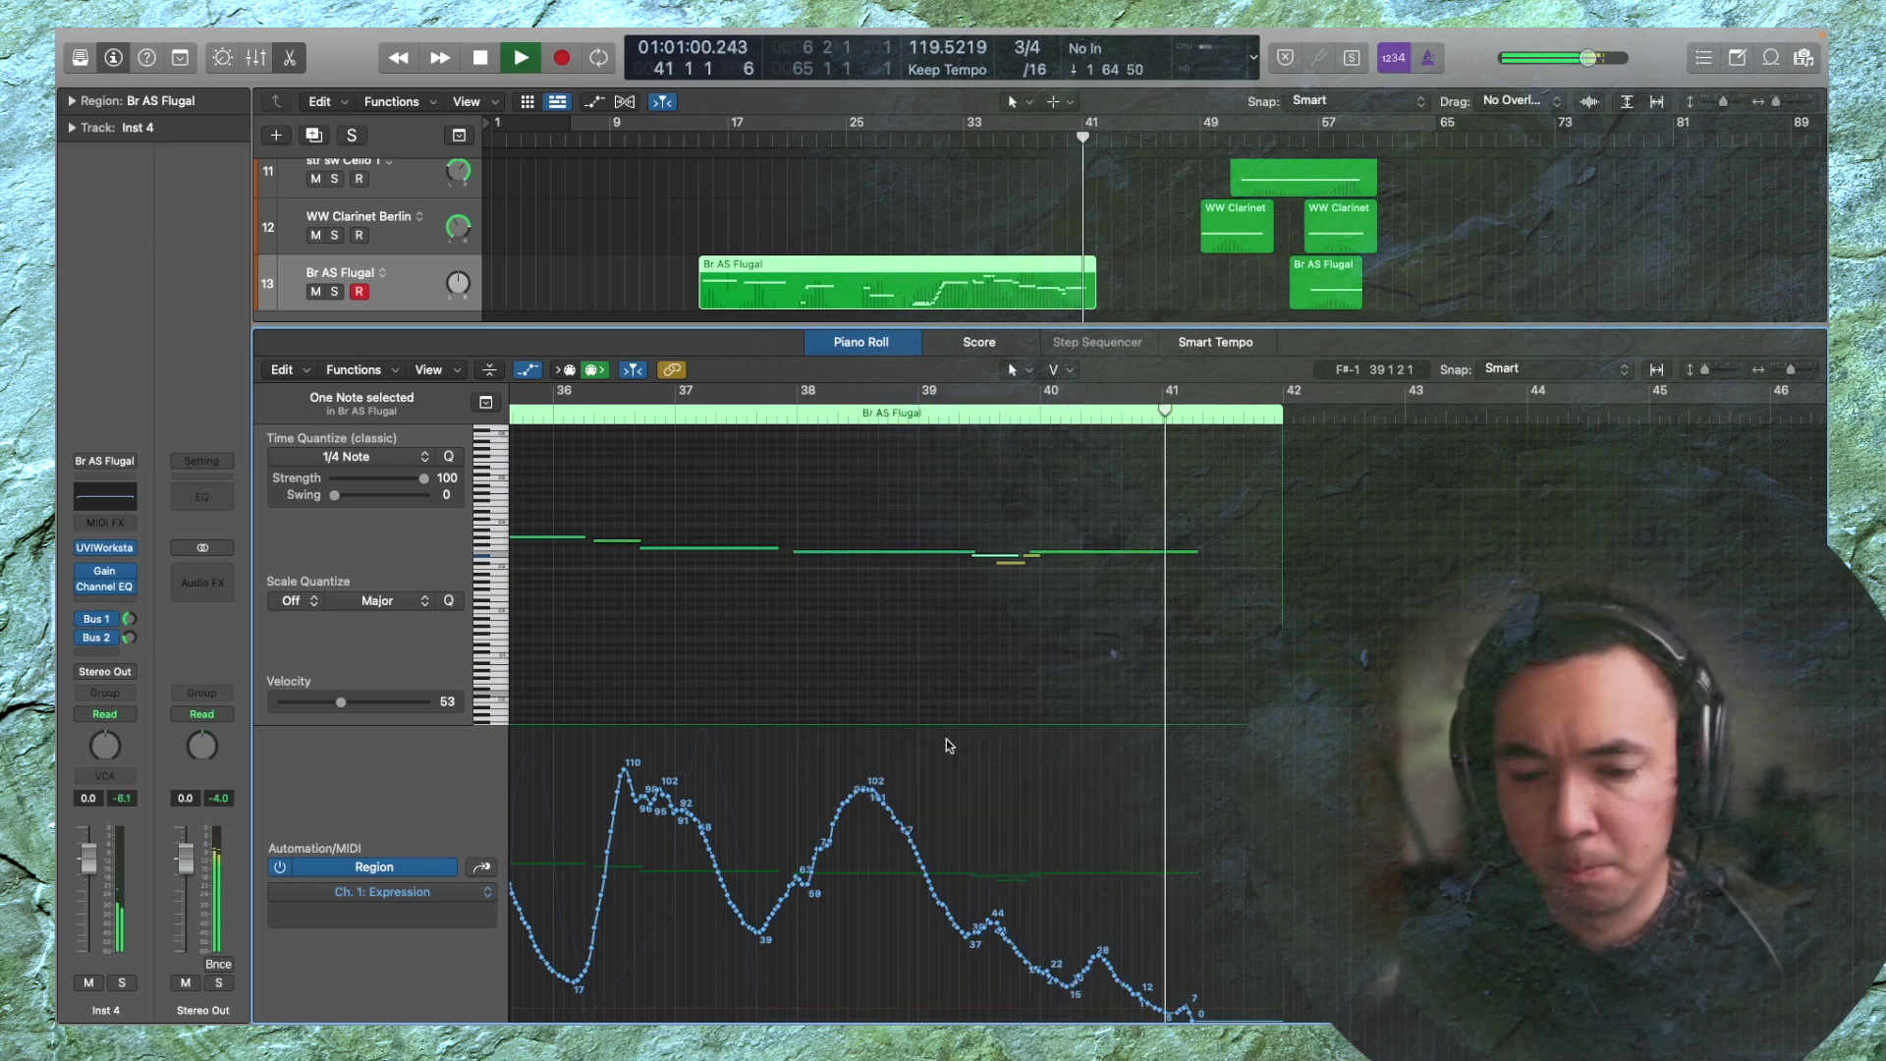
Flatten the end of the Expression curve at about 18 through bar 40, dropping to 7 just after bar 41
key("space")
left_click_drag(1076, 984, 1200, 1004)
key("space")
left_click(1167, 985)
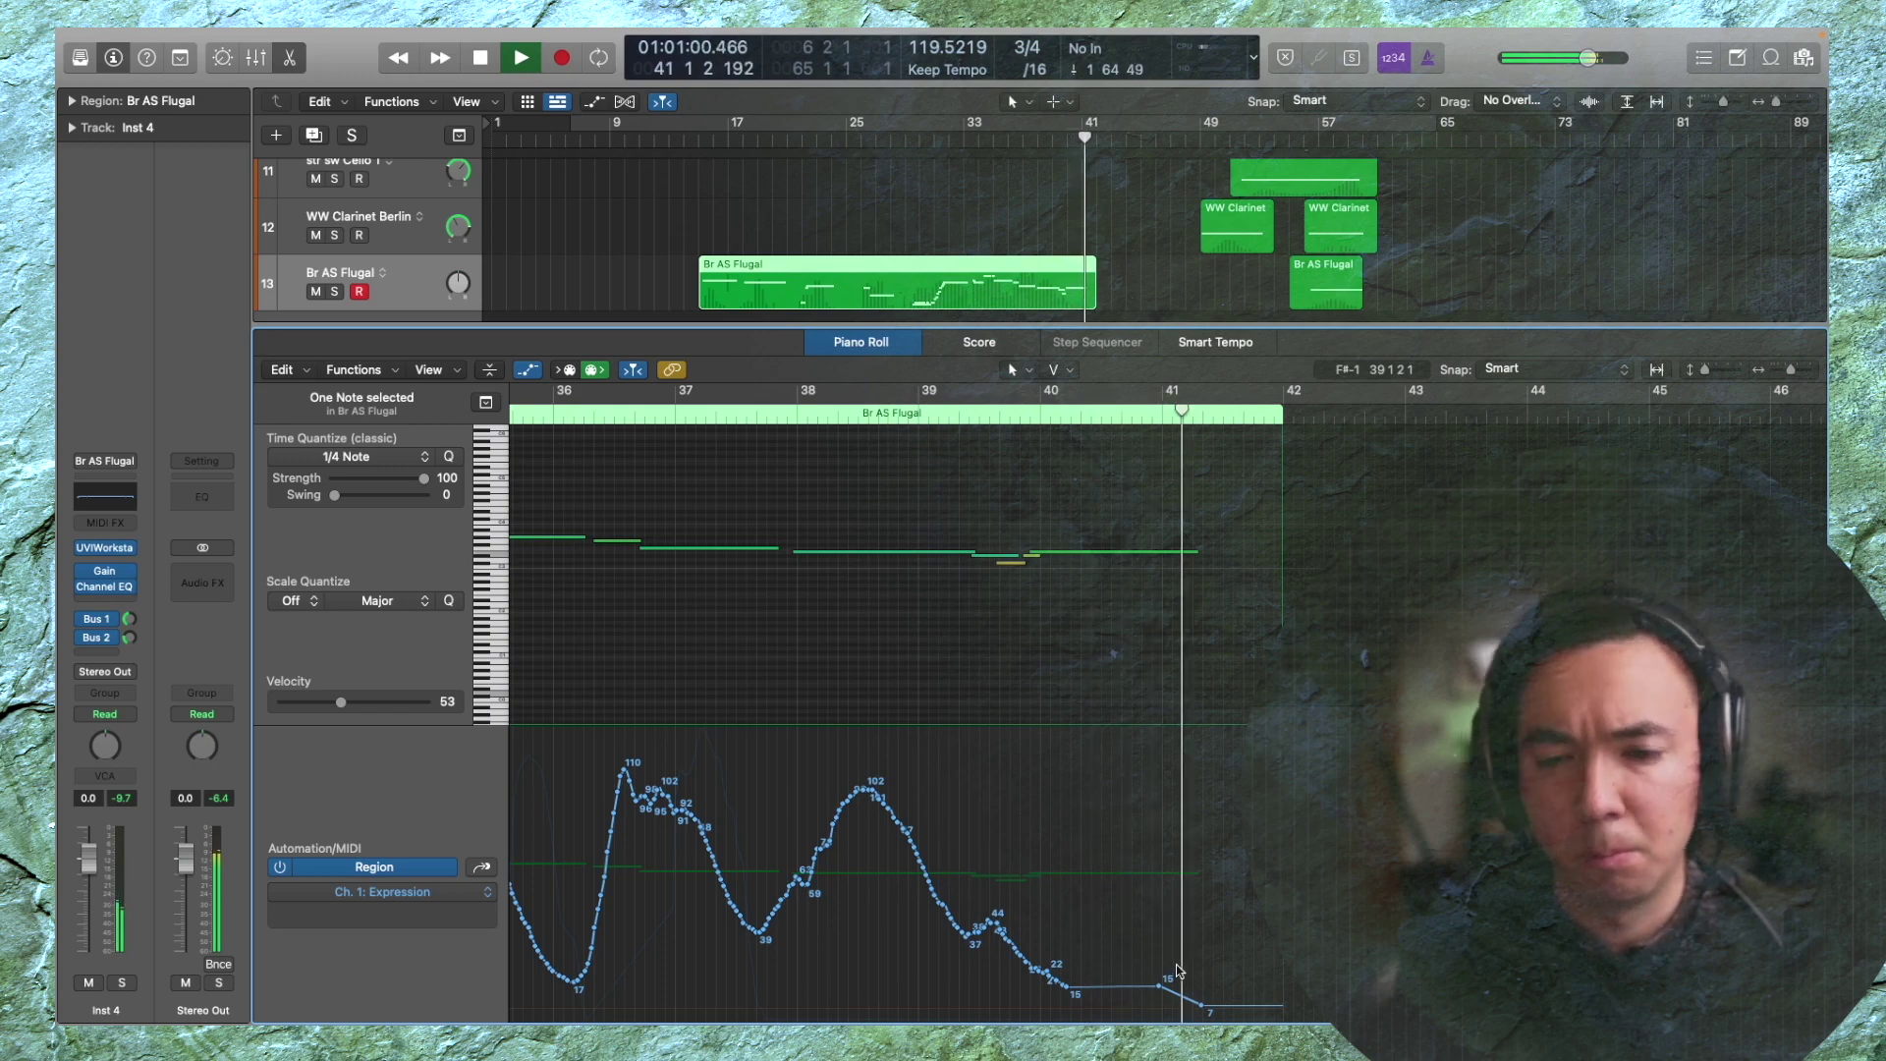
Close the Piano Roll, mute the Inst 14 region in the full arrangement, and replay the track's ending
key("e")
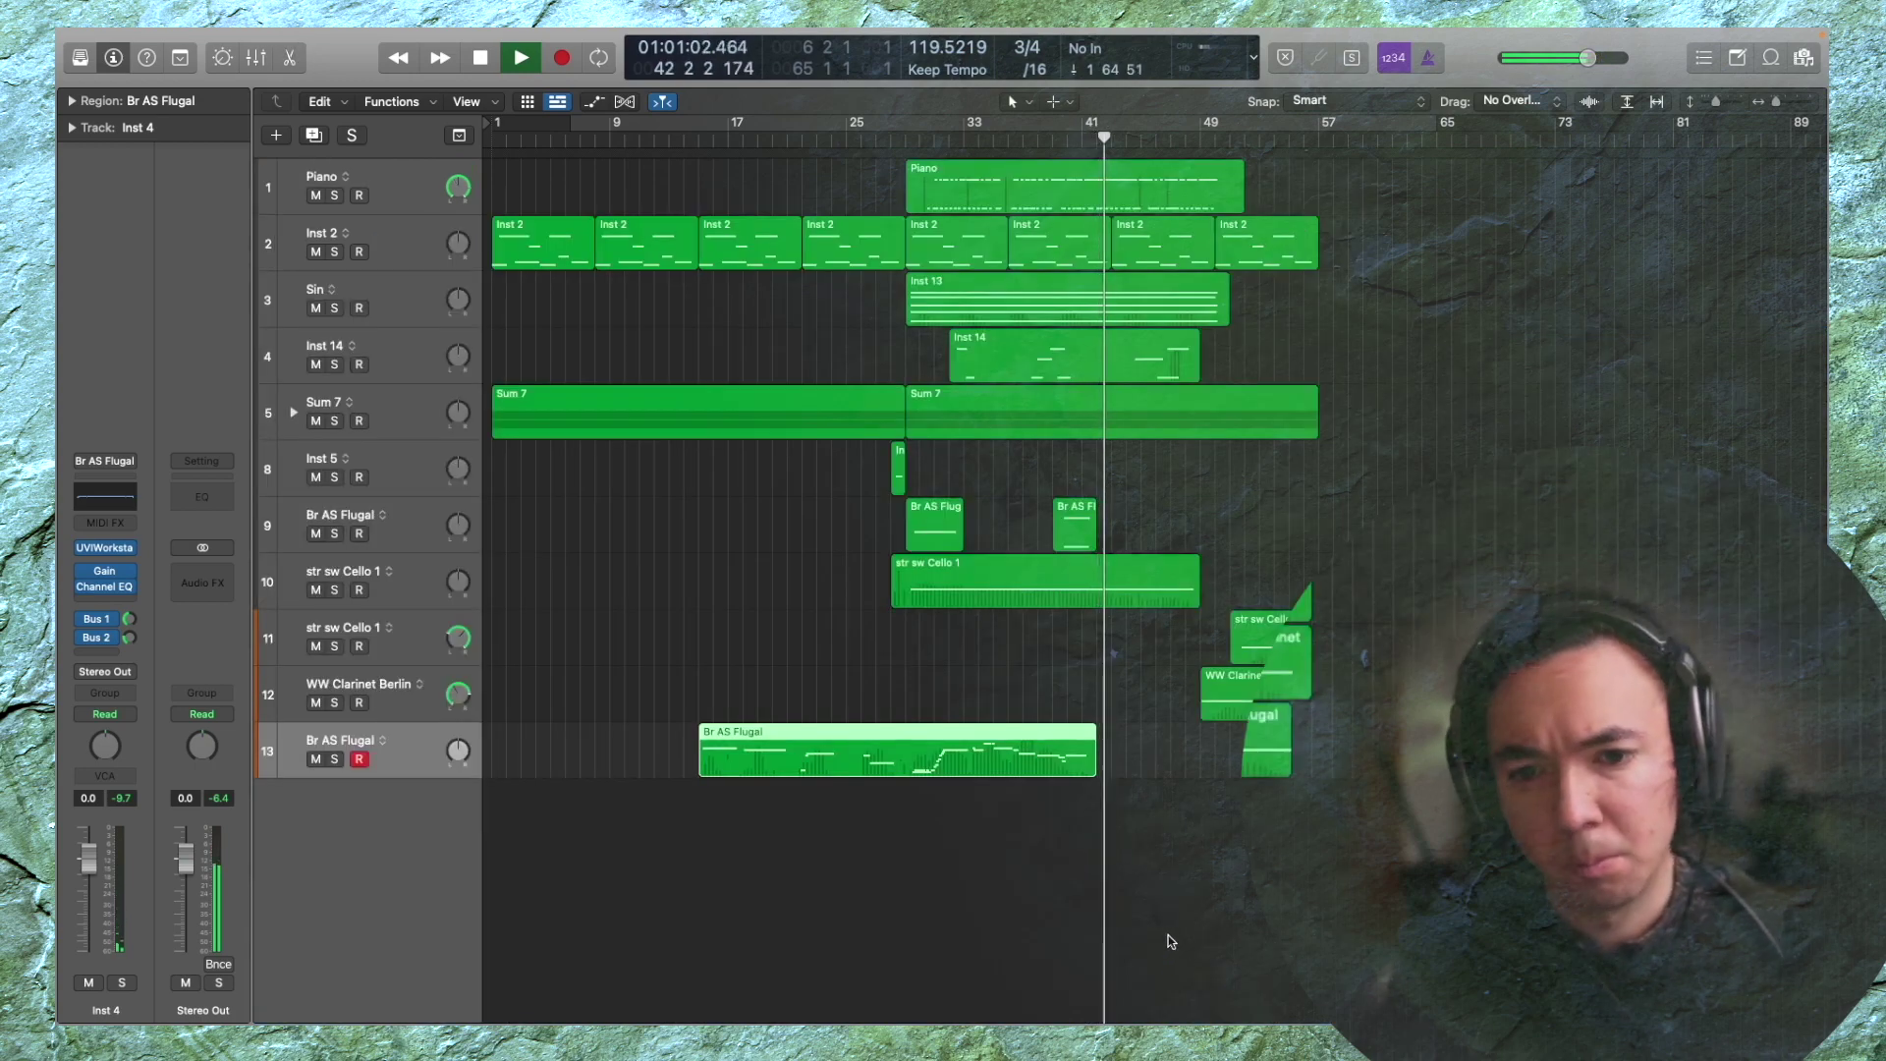
scroll(1171, 938, "down", 1)
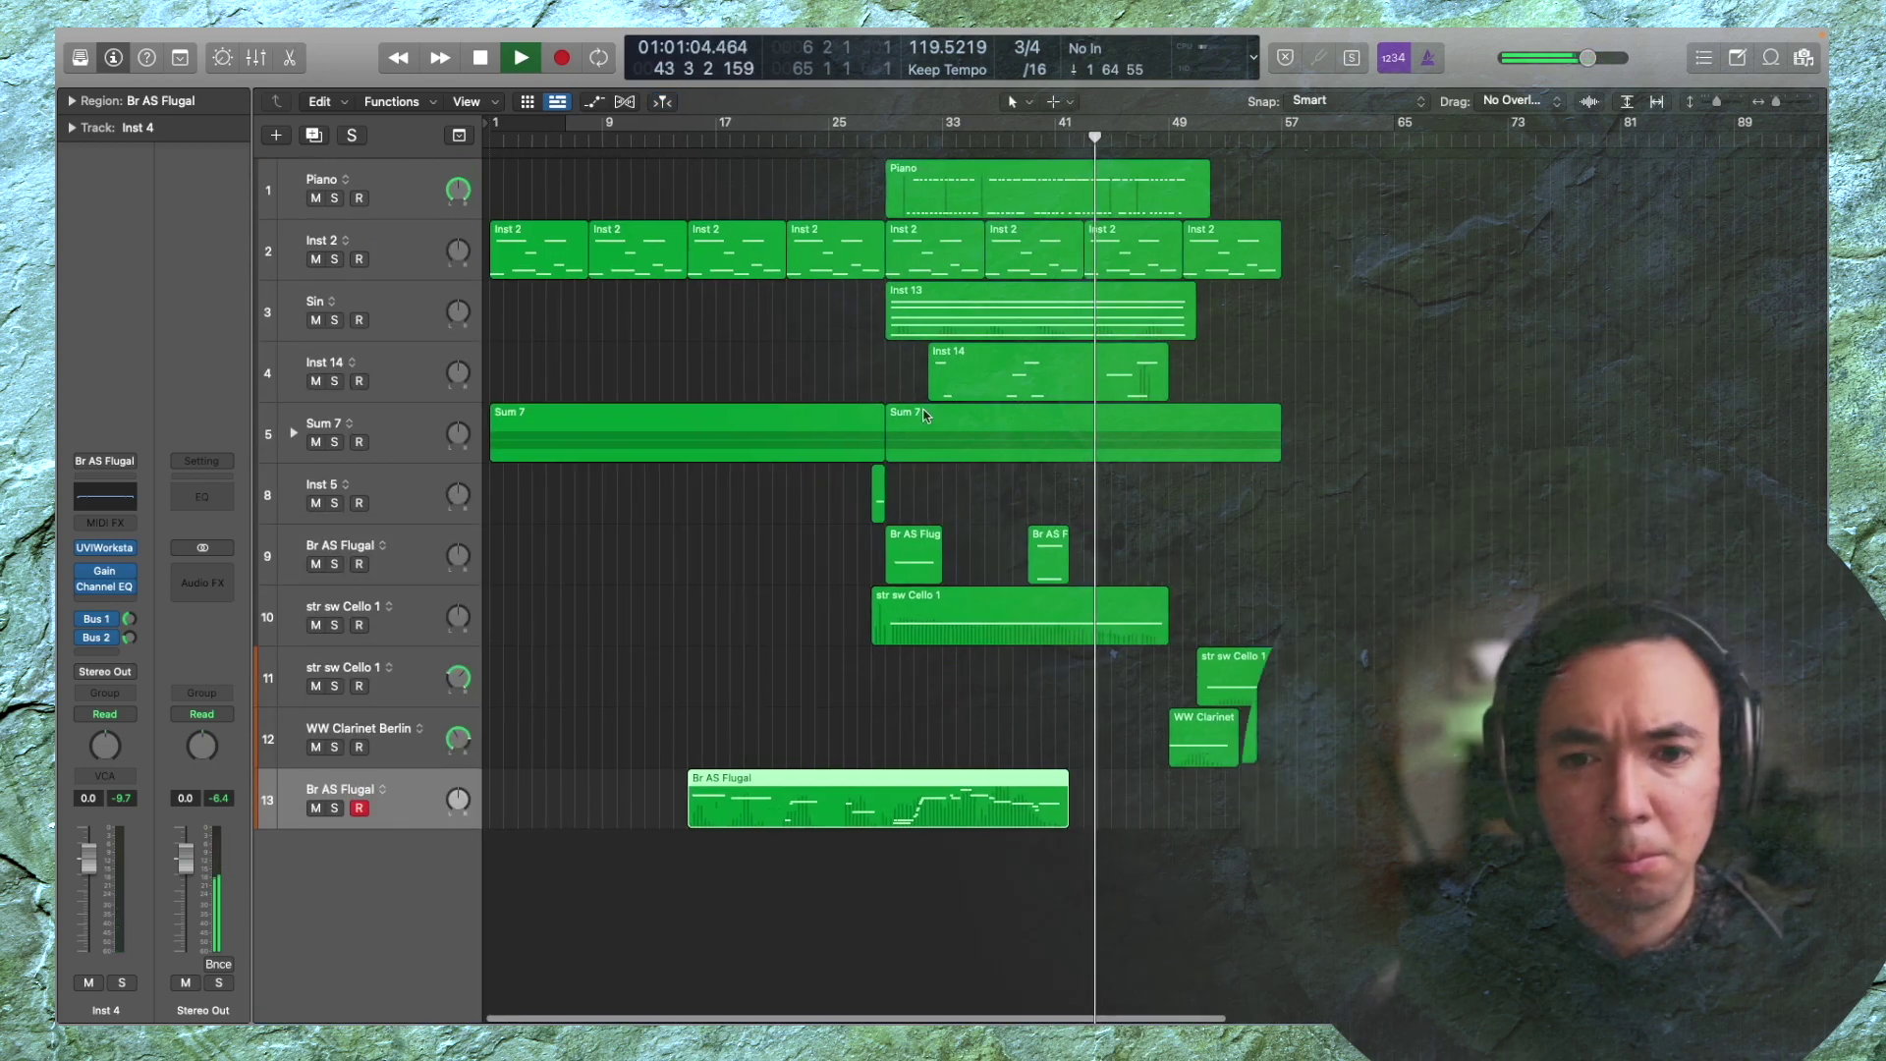
left_click(1059, 370)
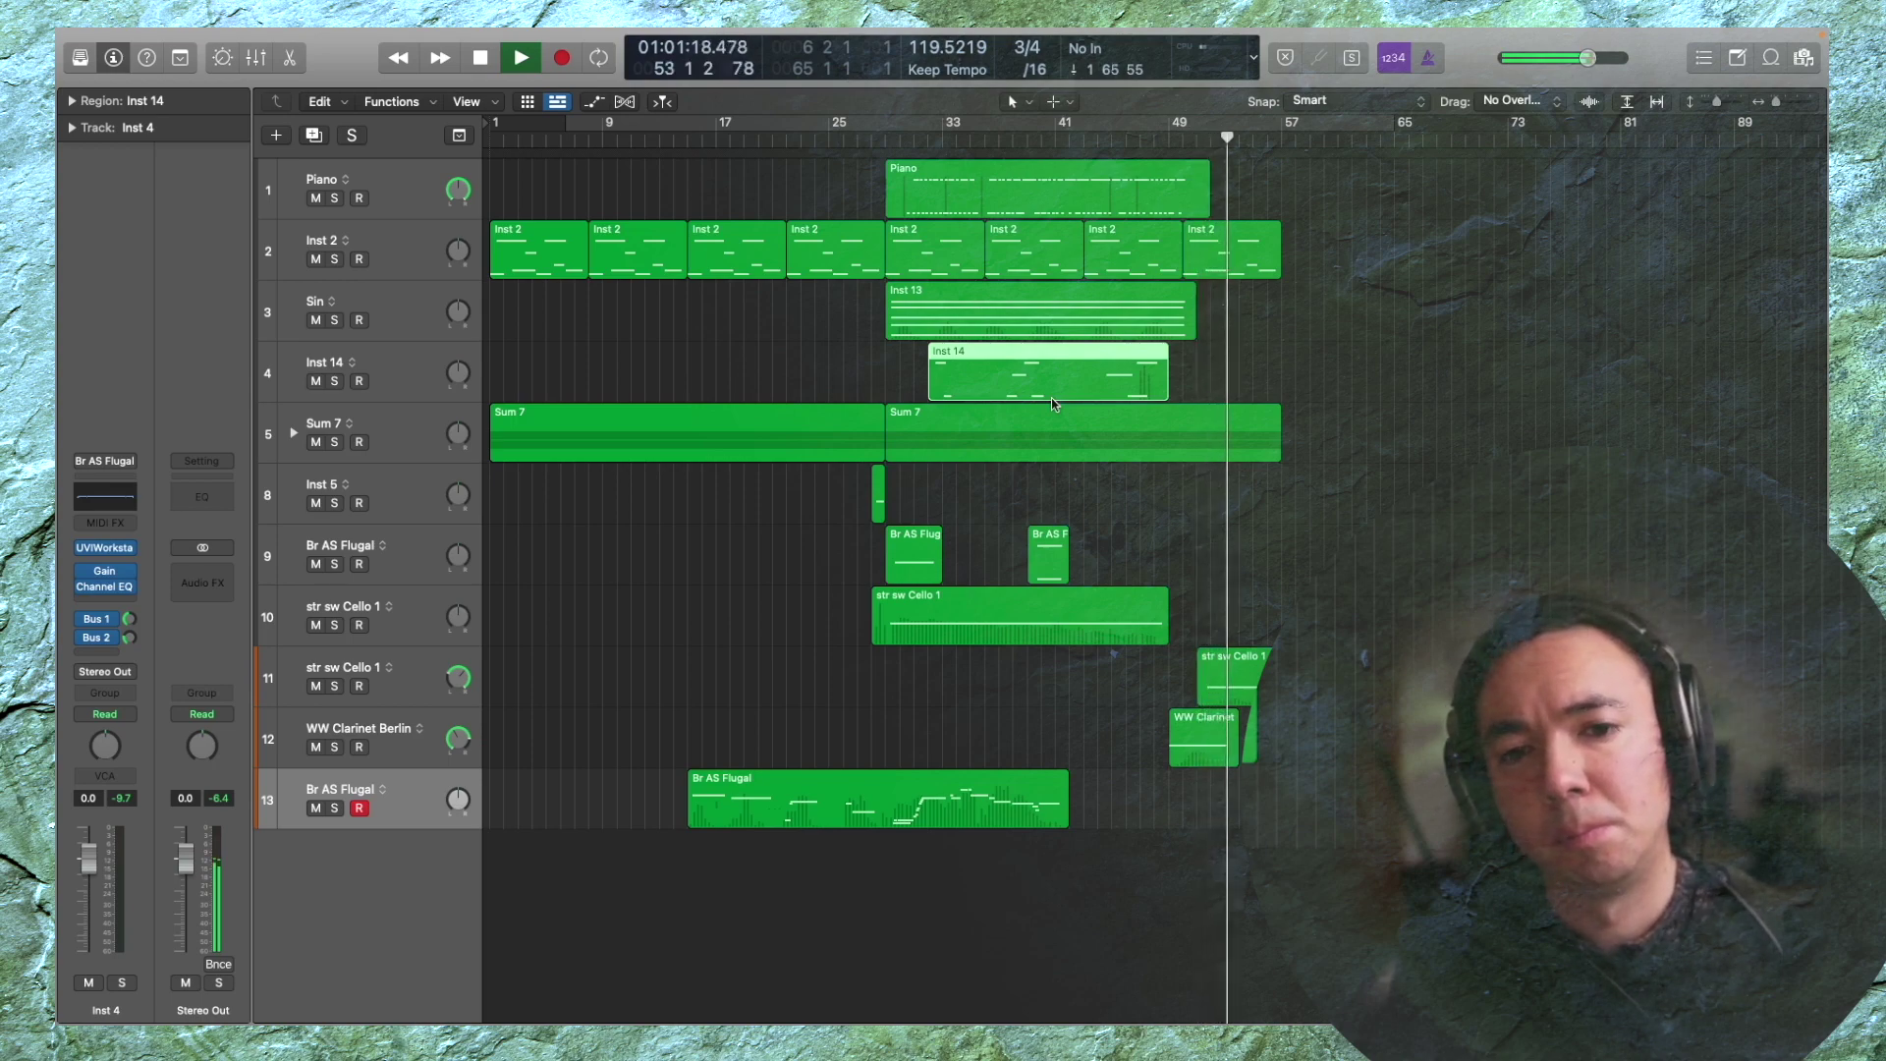
key("ctrl+m")
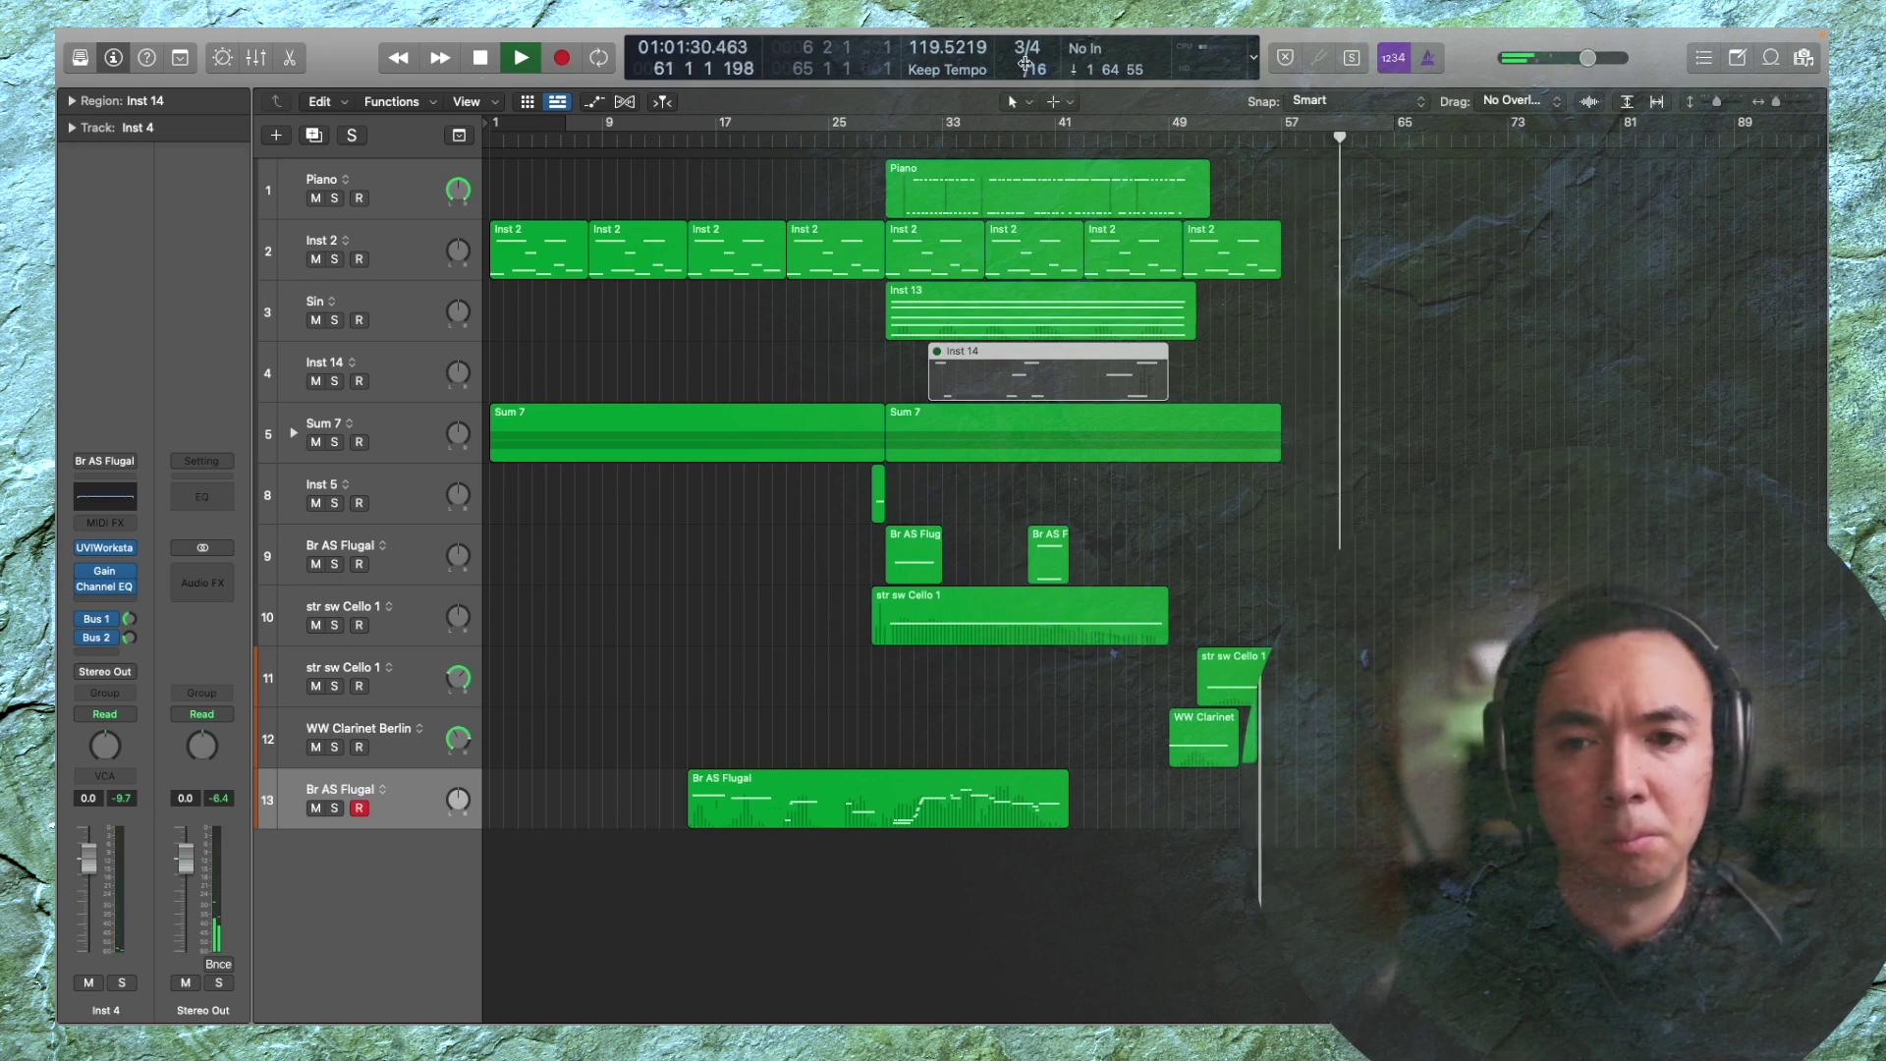
left_click(1210, 138)
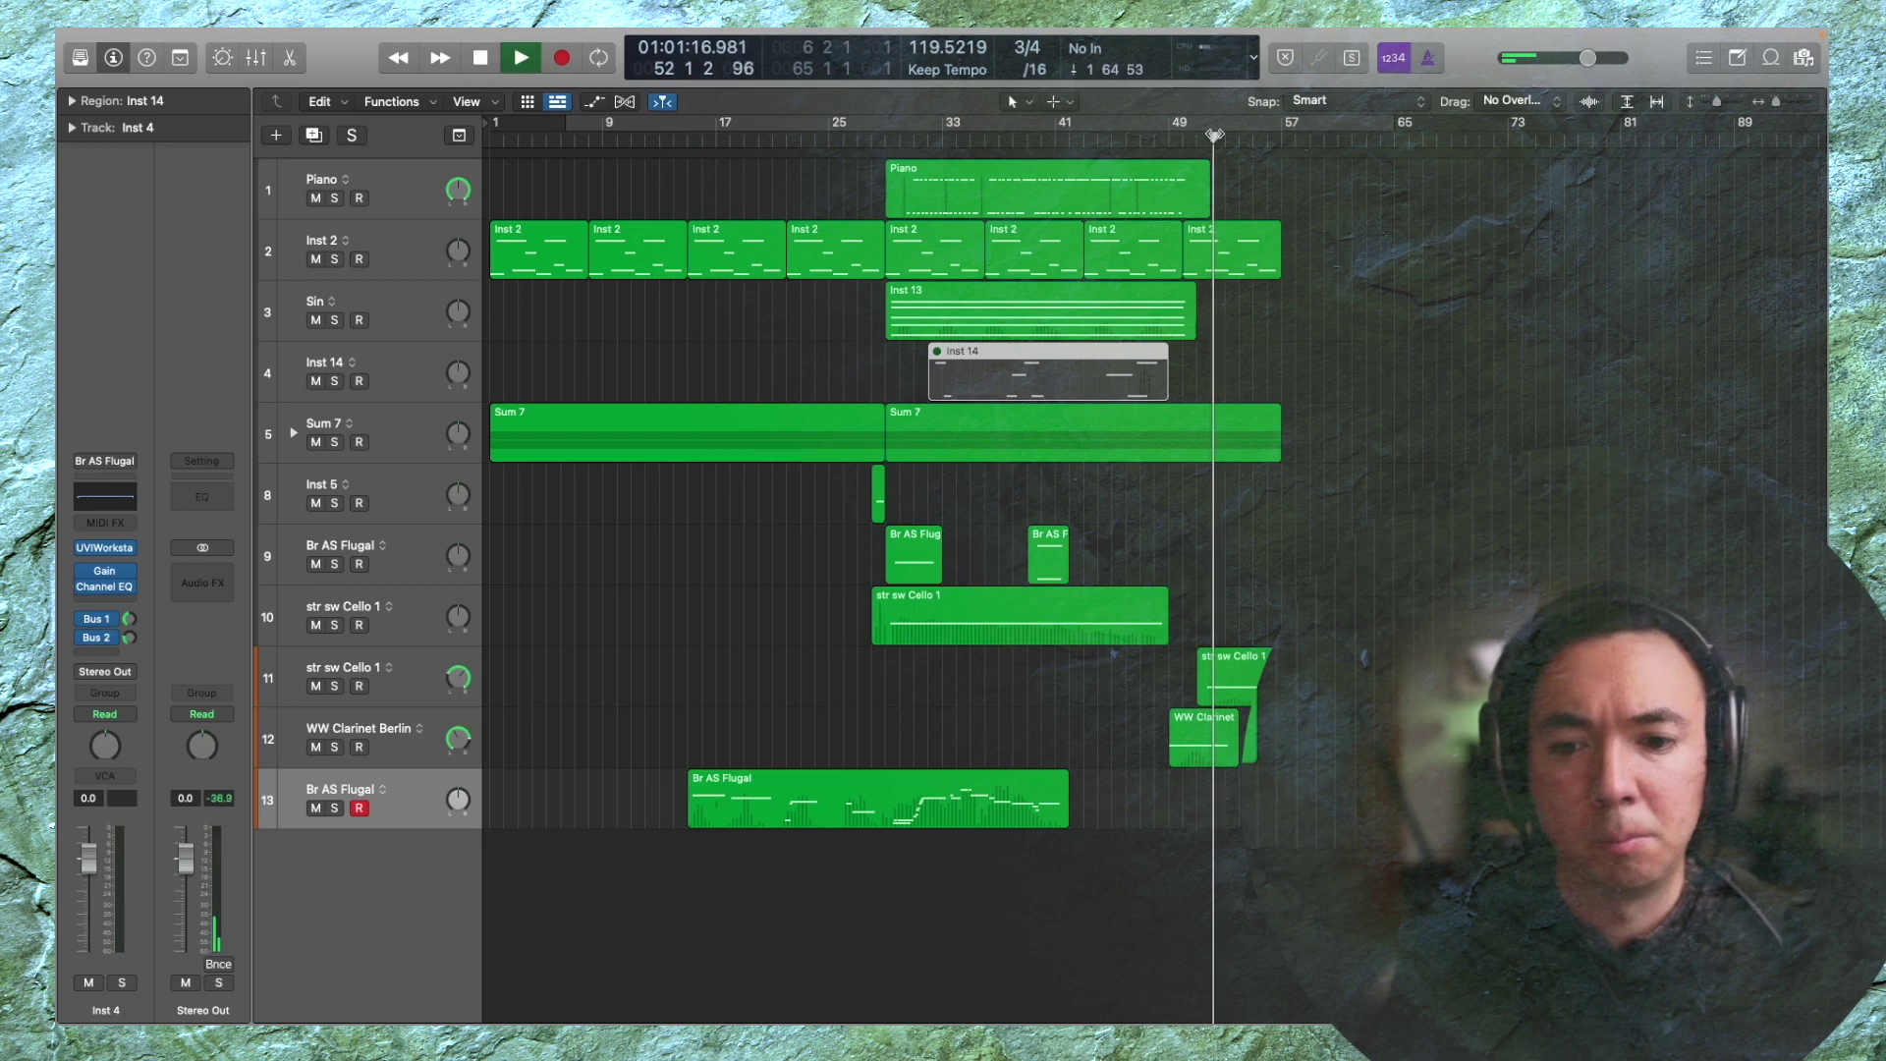
Perform a new closing part on the second str sw Cello 1 track from about bar 49 to 60 and capture it as a region
left_click(389, 693)
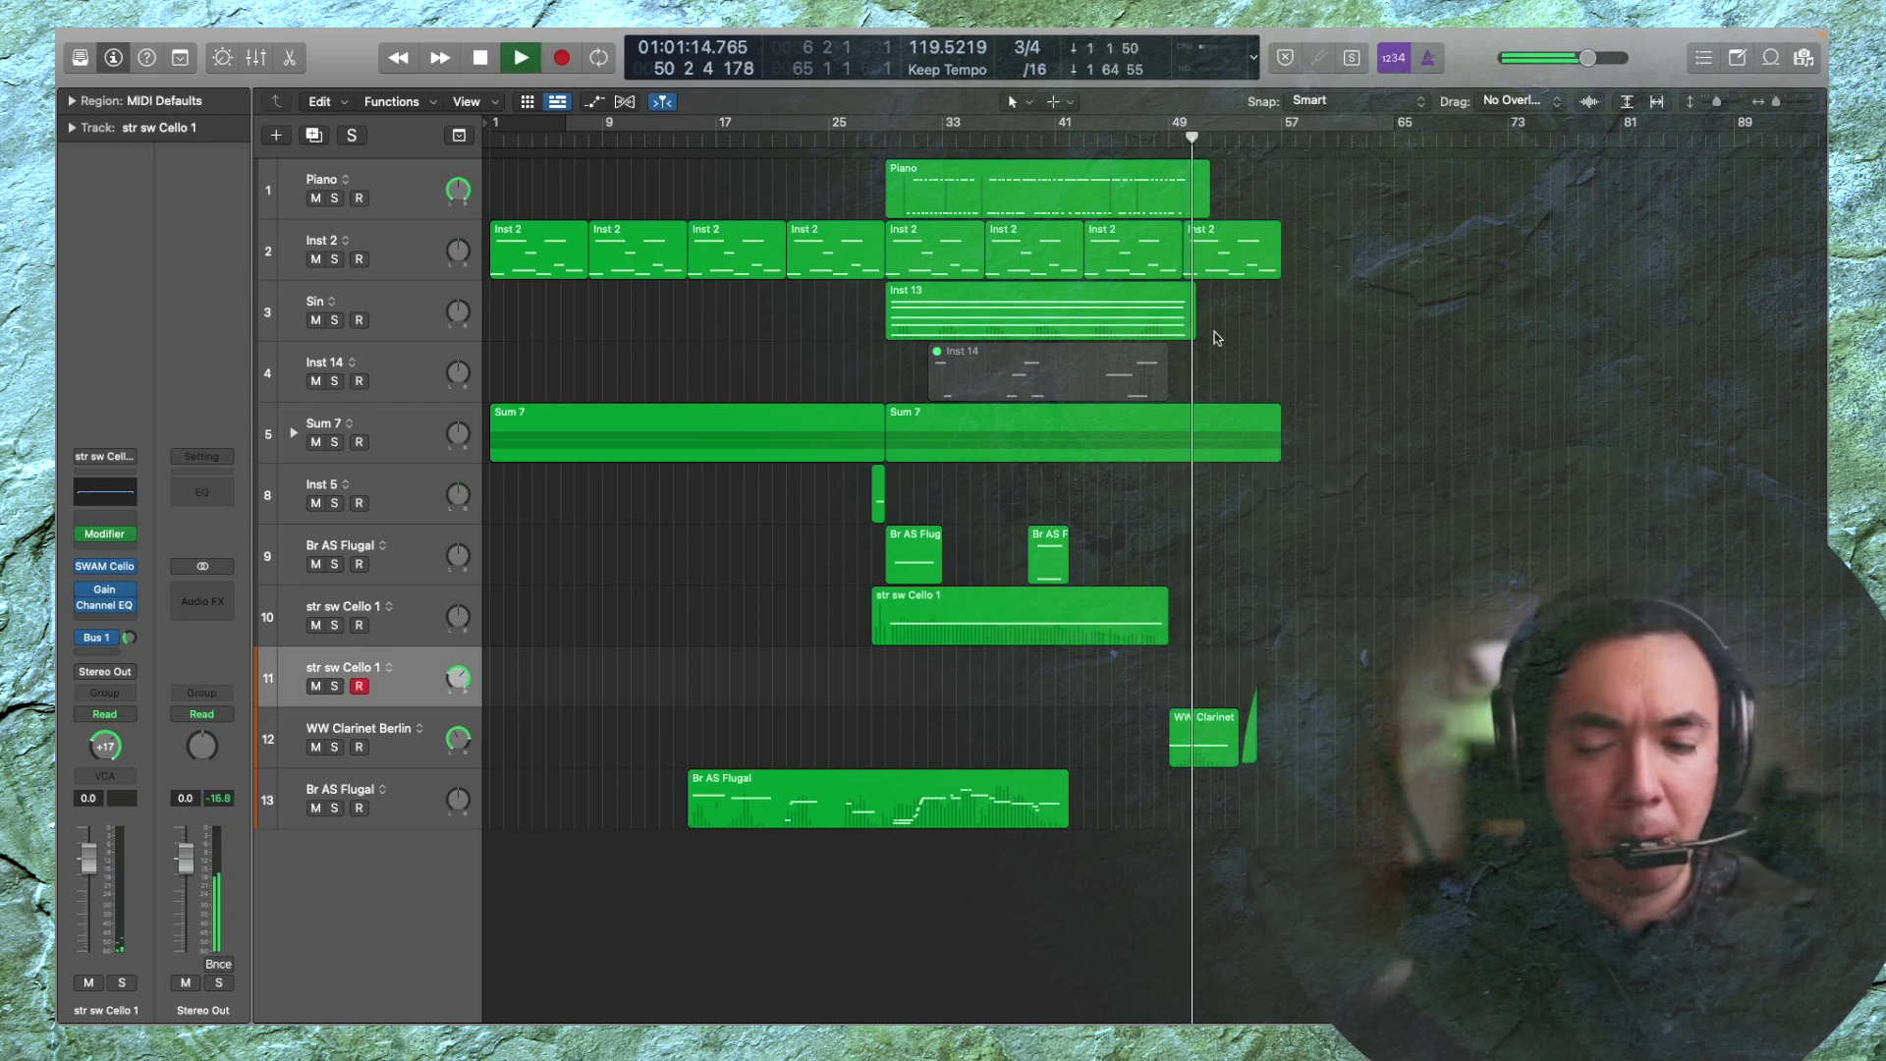
key("space")
key("comma")
key("comma")
key("space")
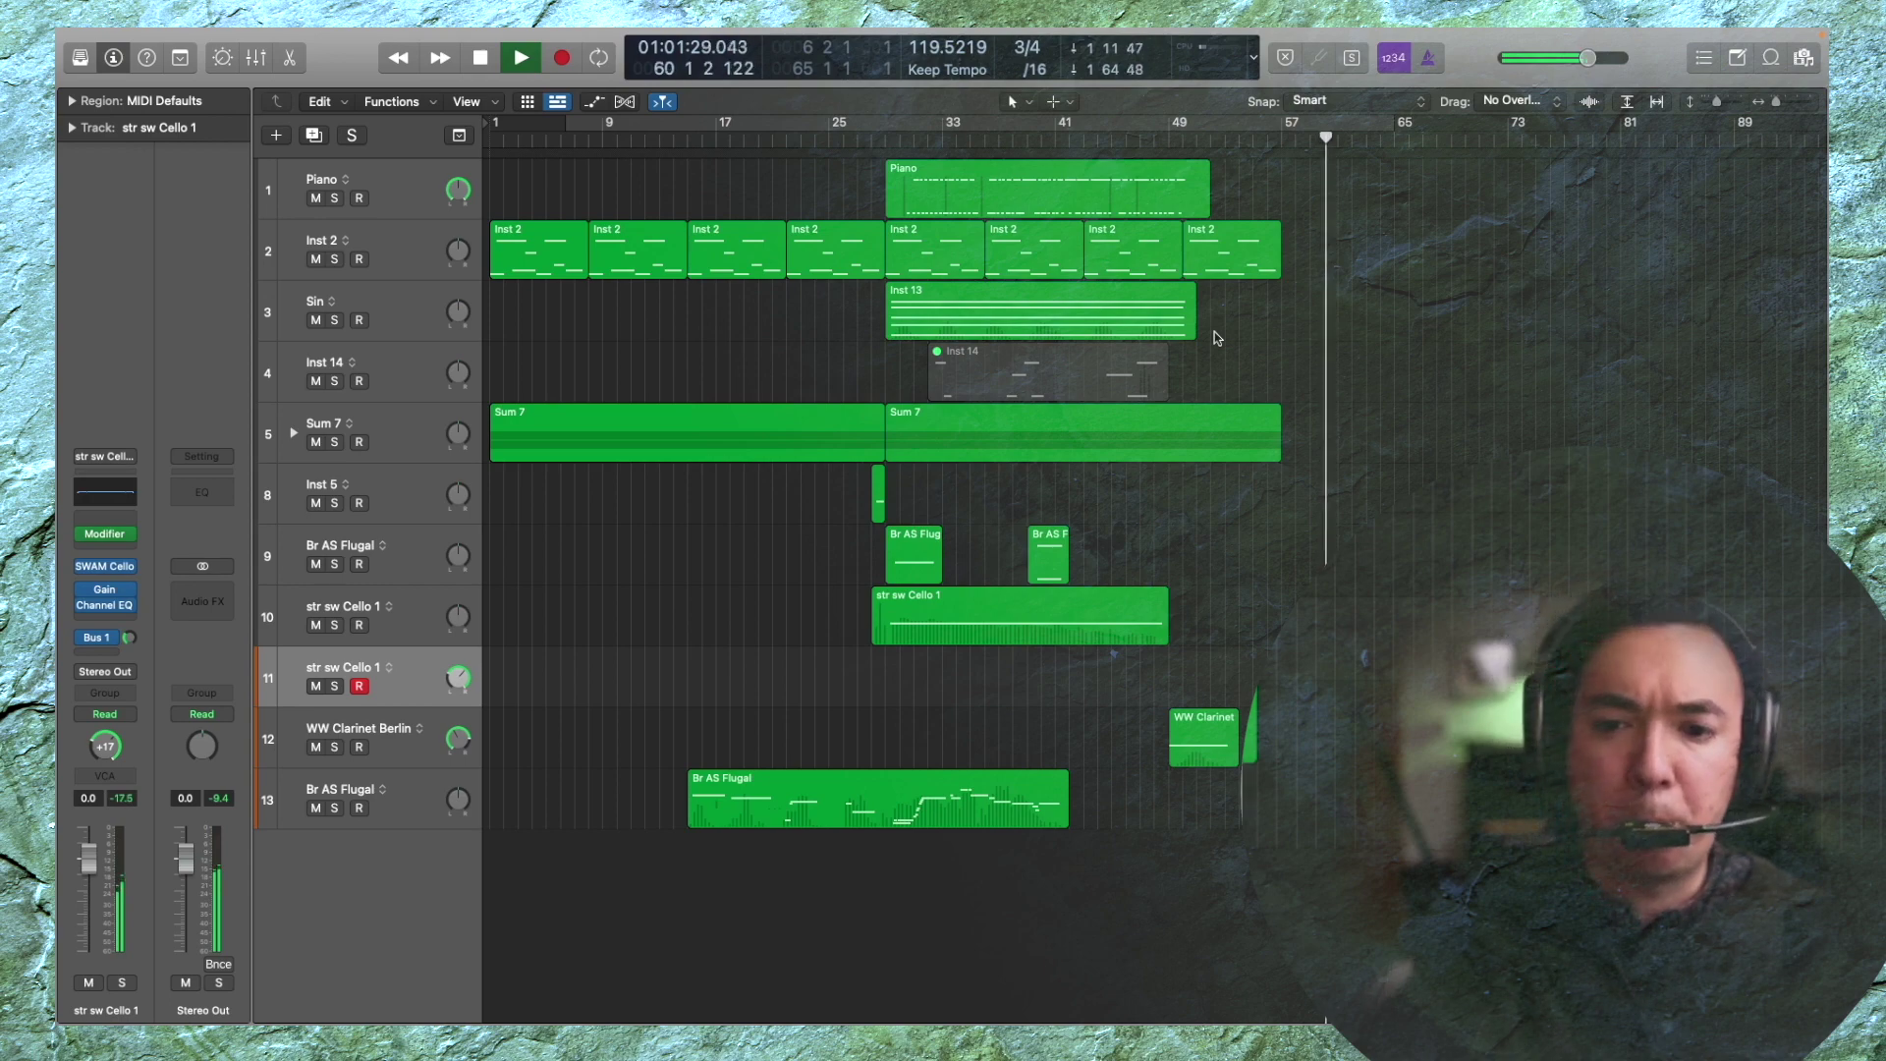
key("space")
key("shift+r")
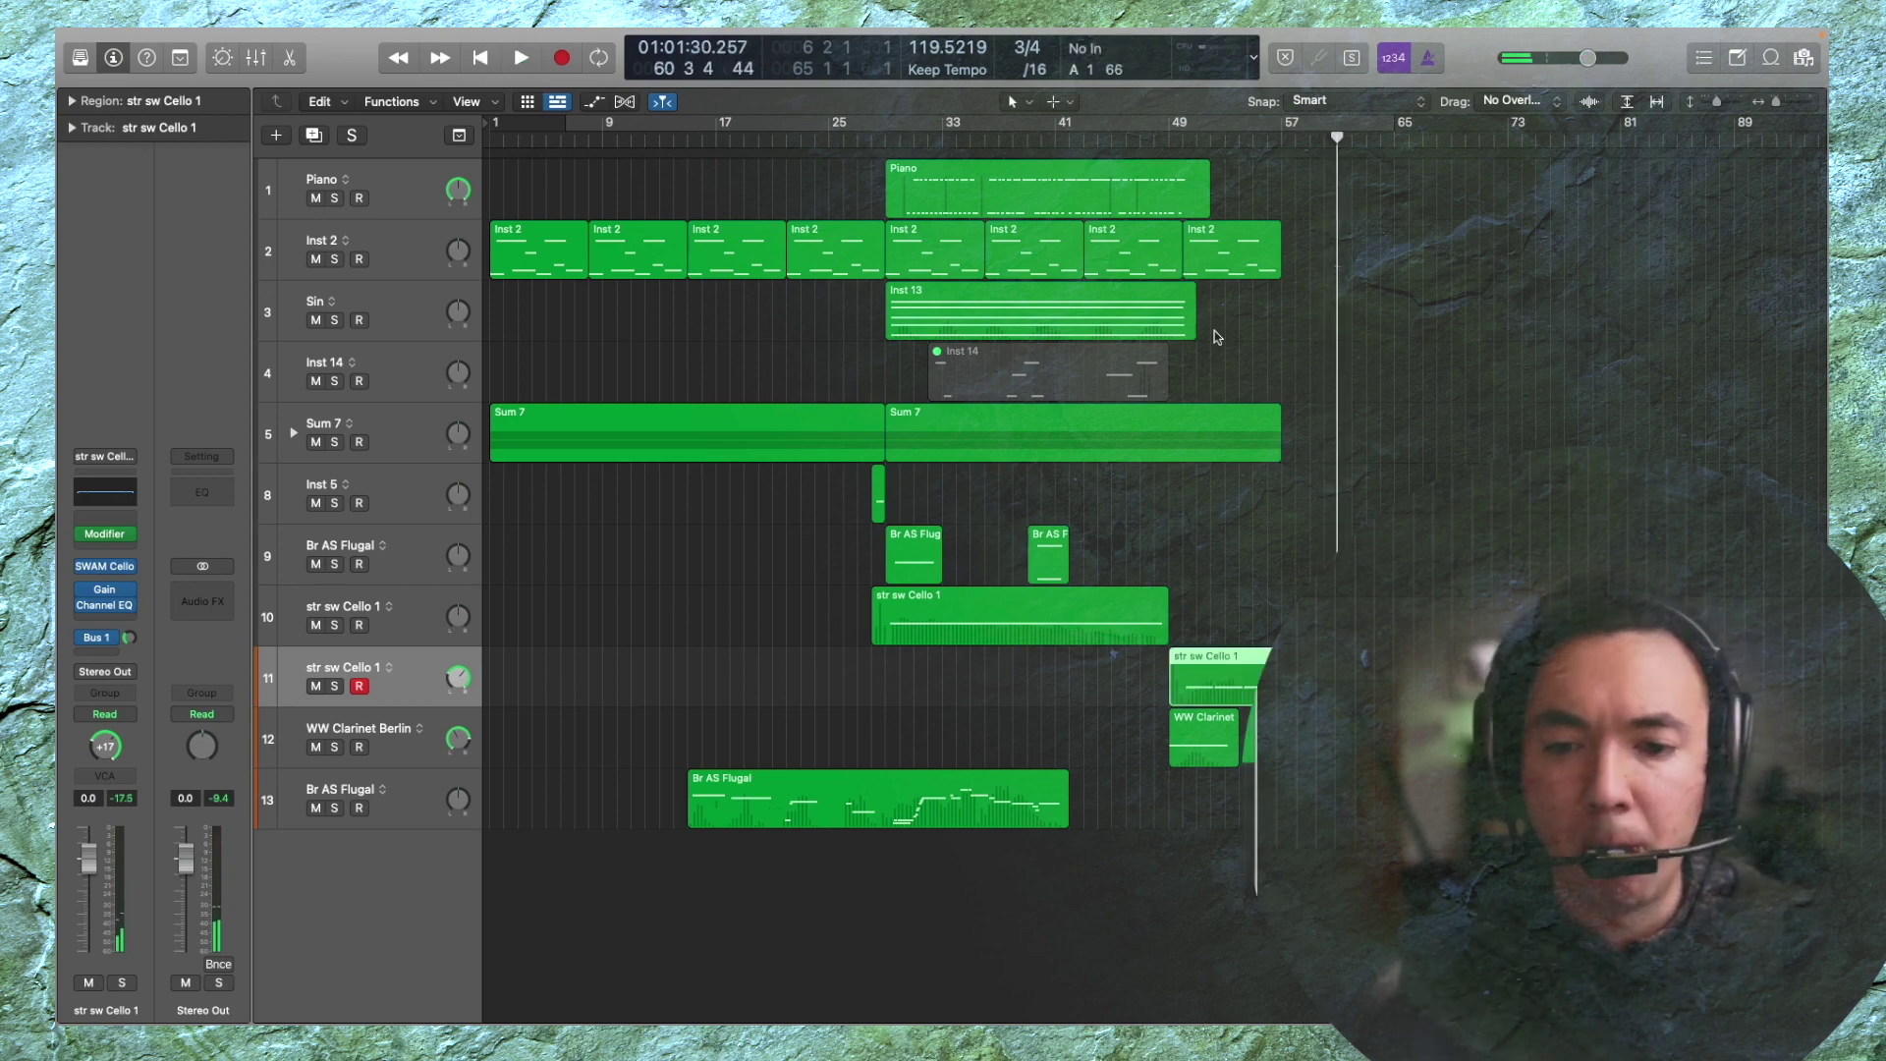
Examine the captured cello notes and Expression curve around bars 50 to 56 in the Piano Roll during playback, and close the editor
key("space")
double_click(1244, 655)
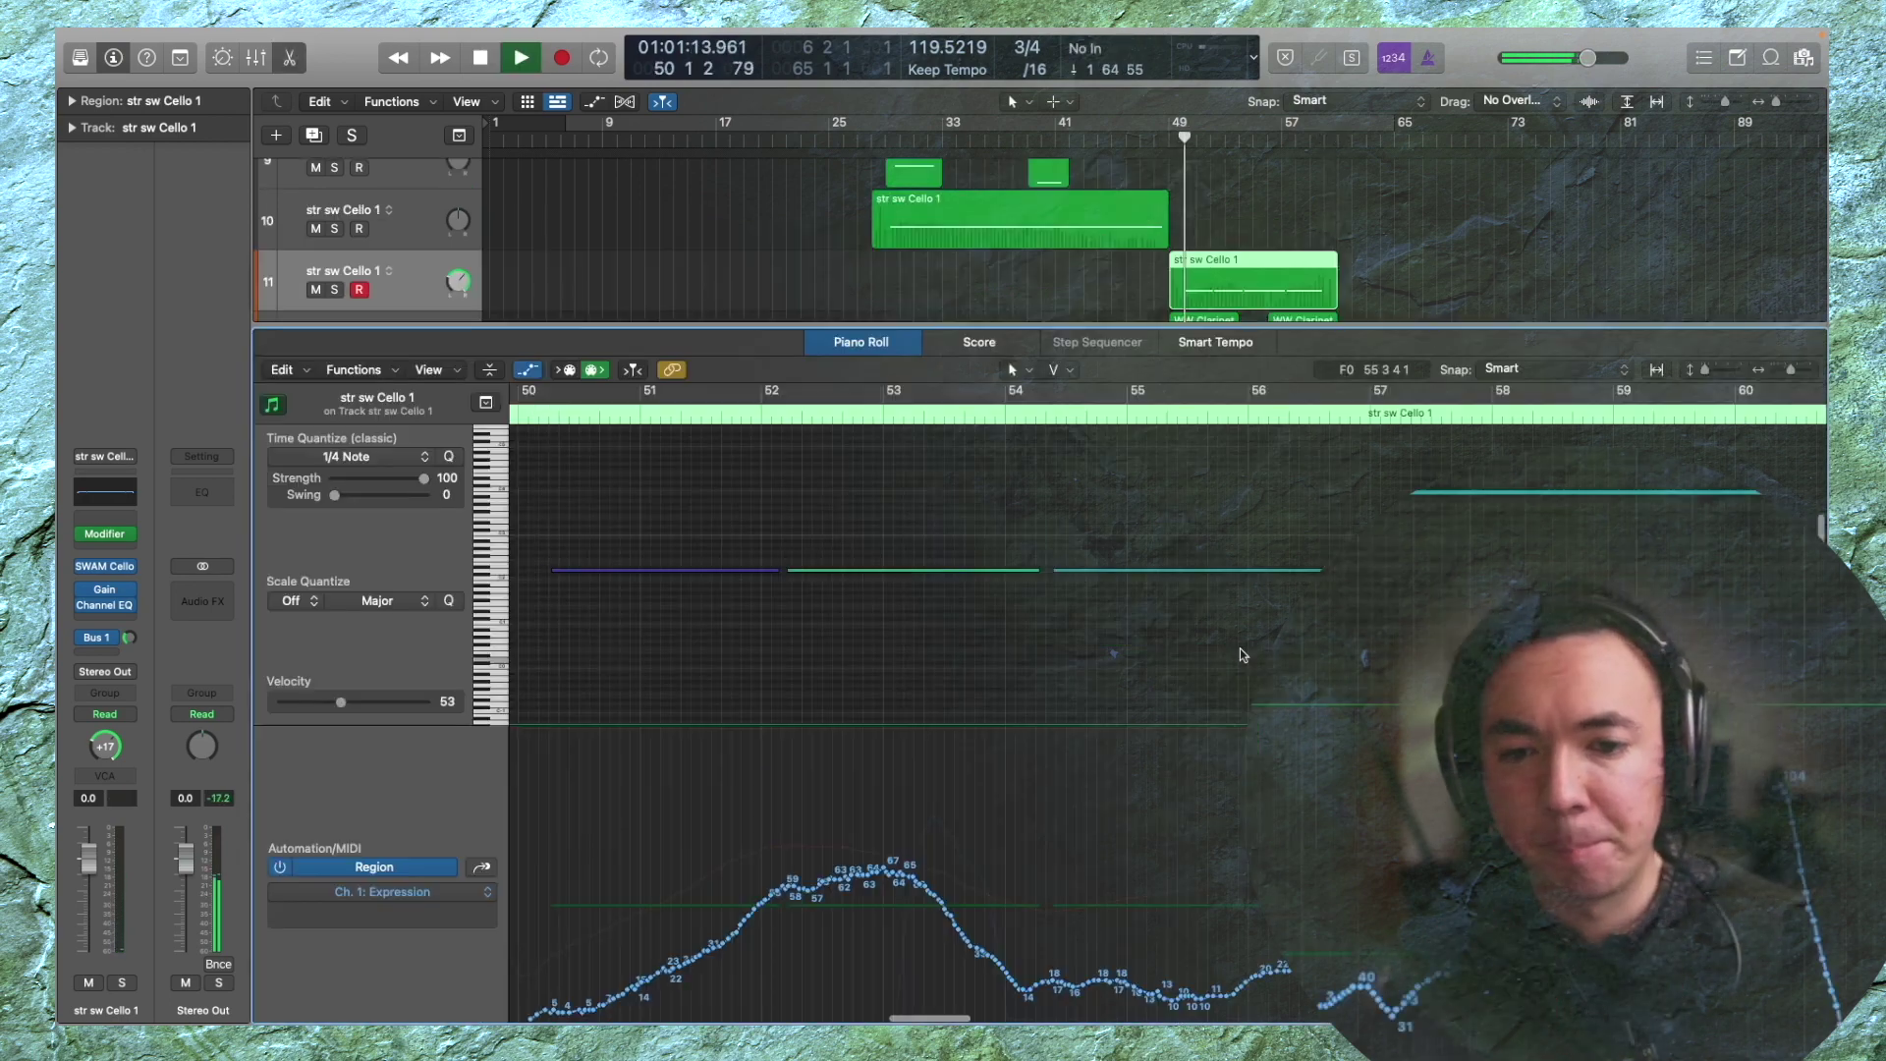
key("super+Right")
key("super+Right")
key("space")
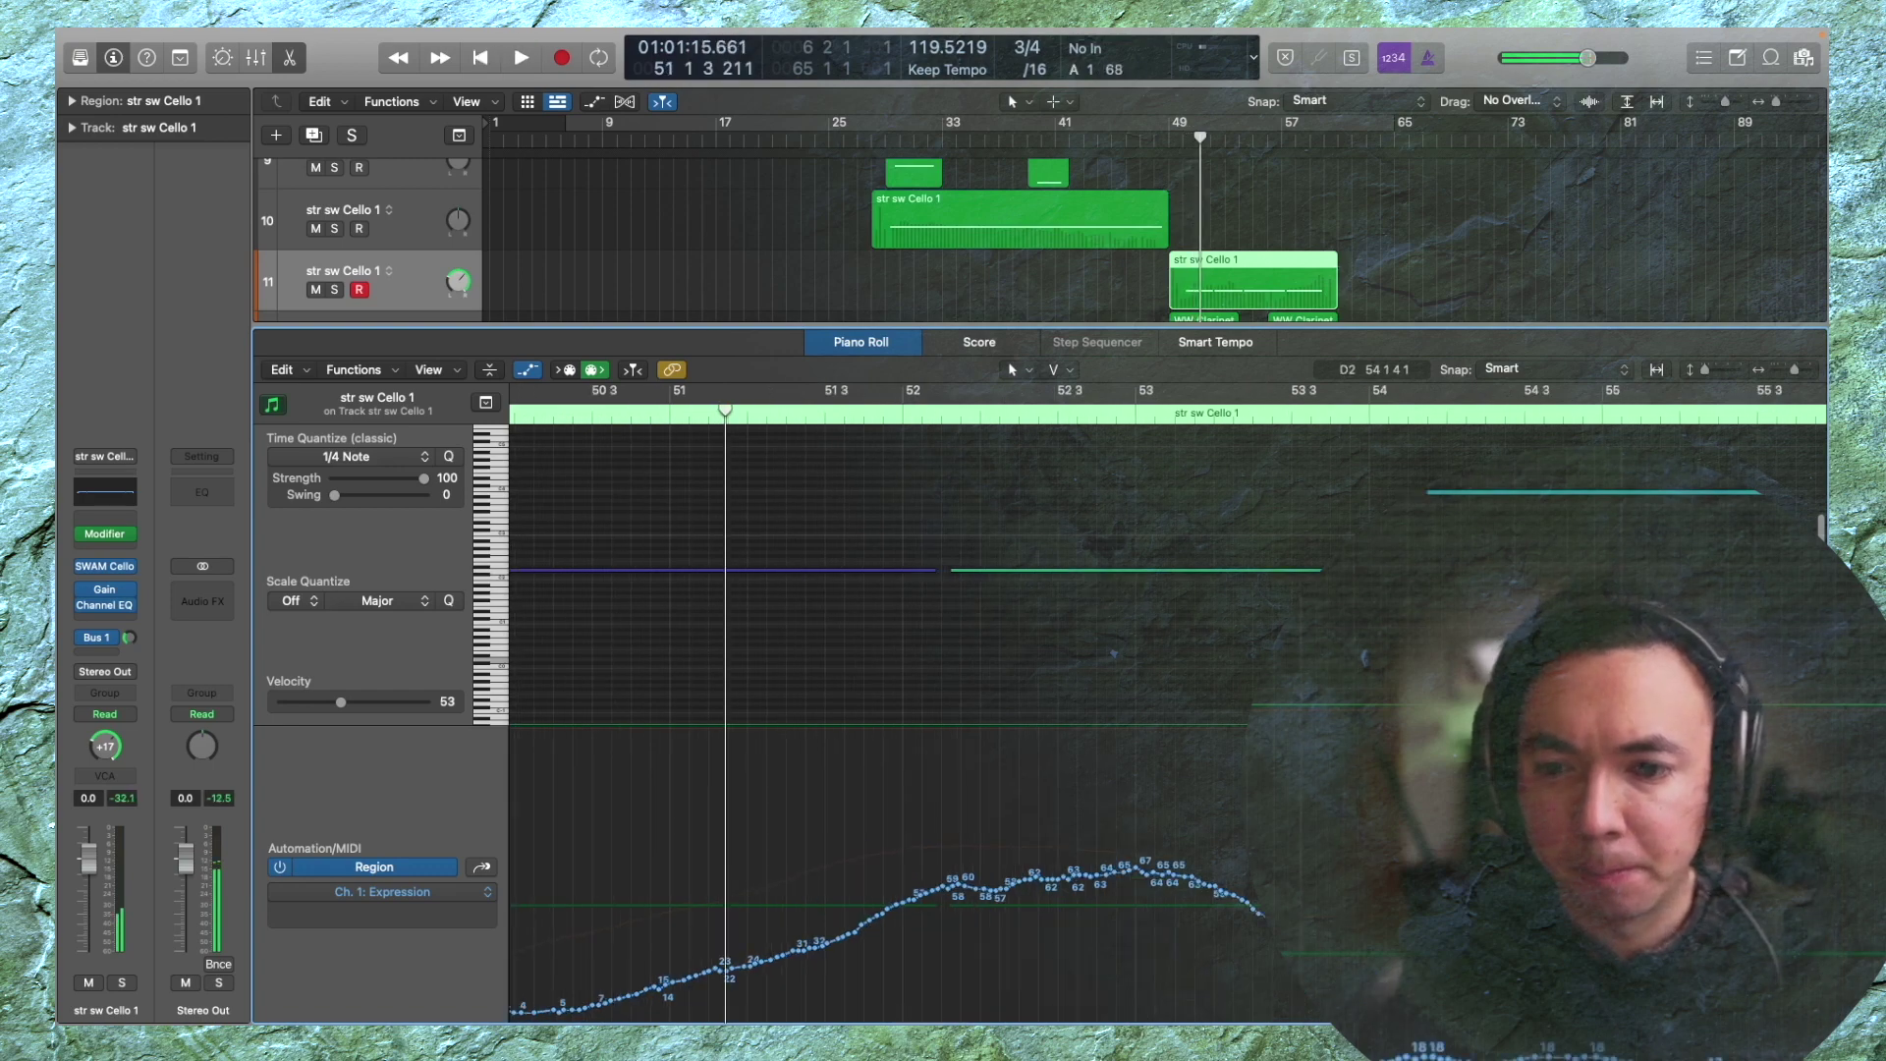
left_click(1429, 493)
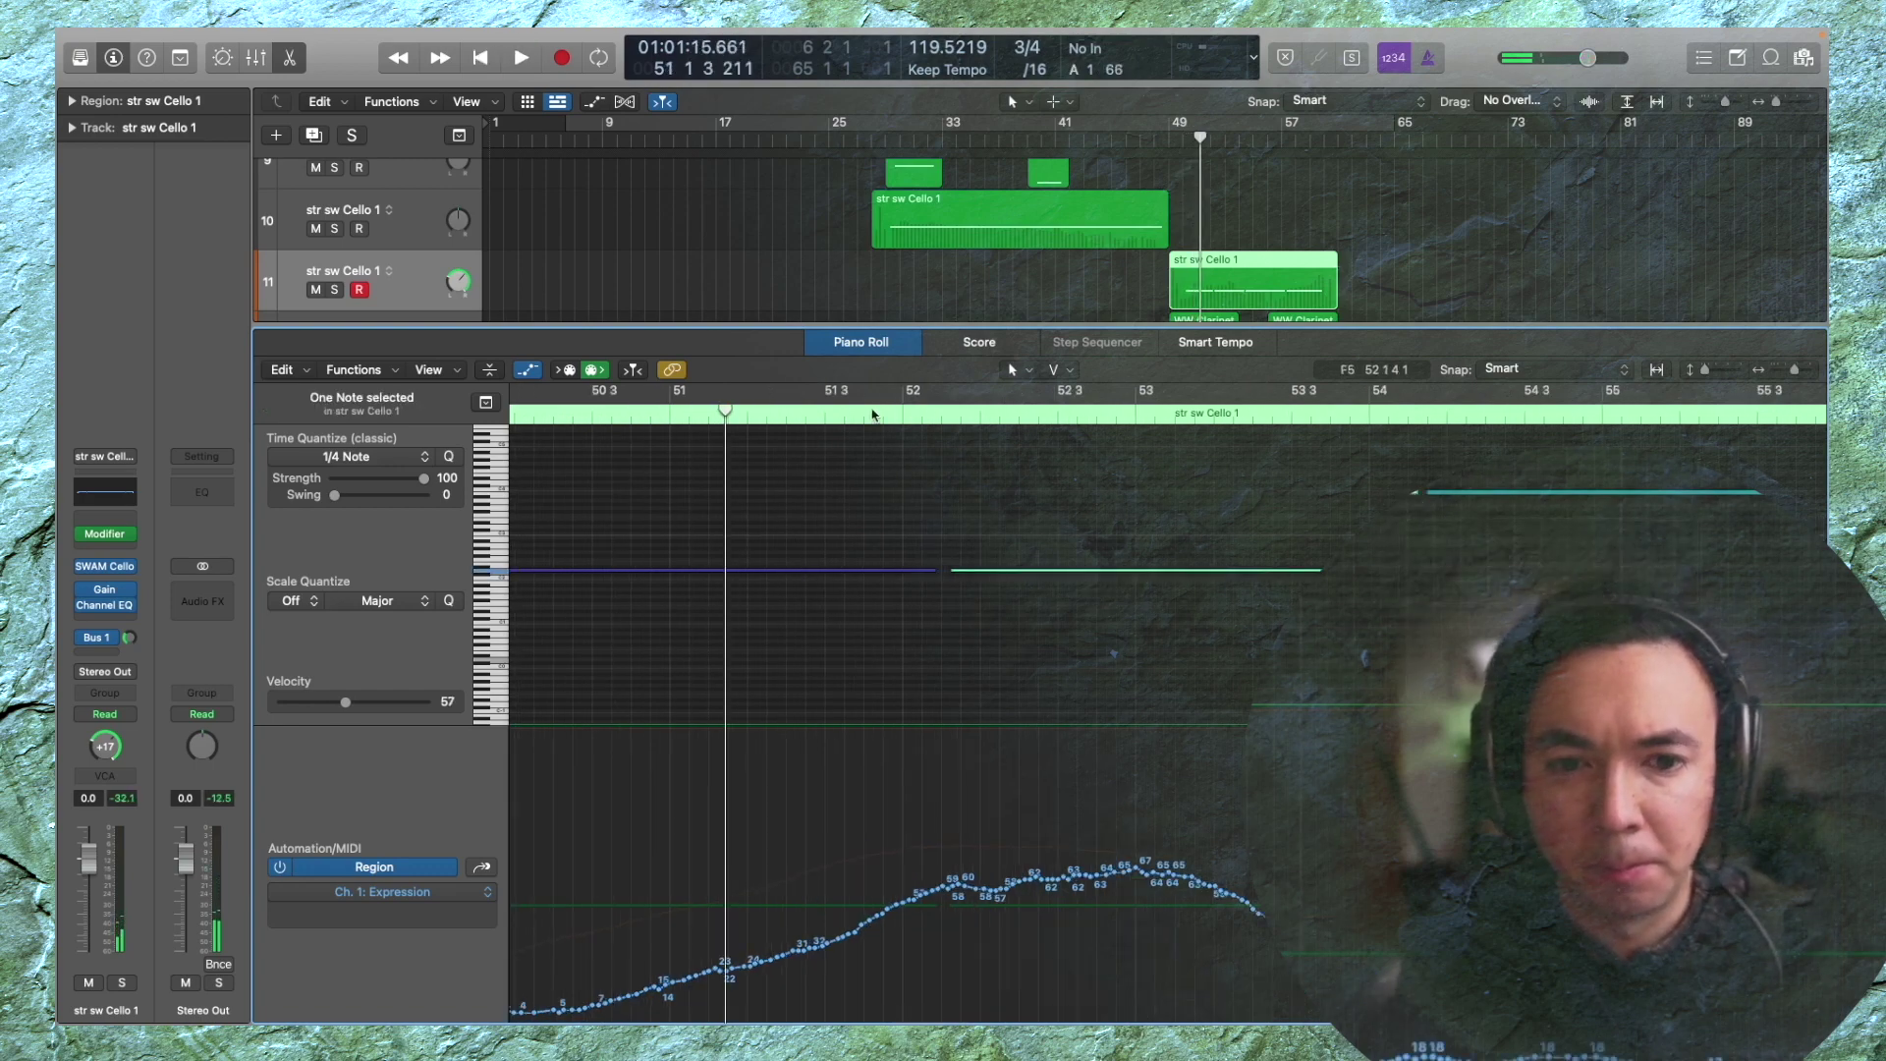
key("space")
key("e")
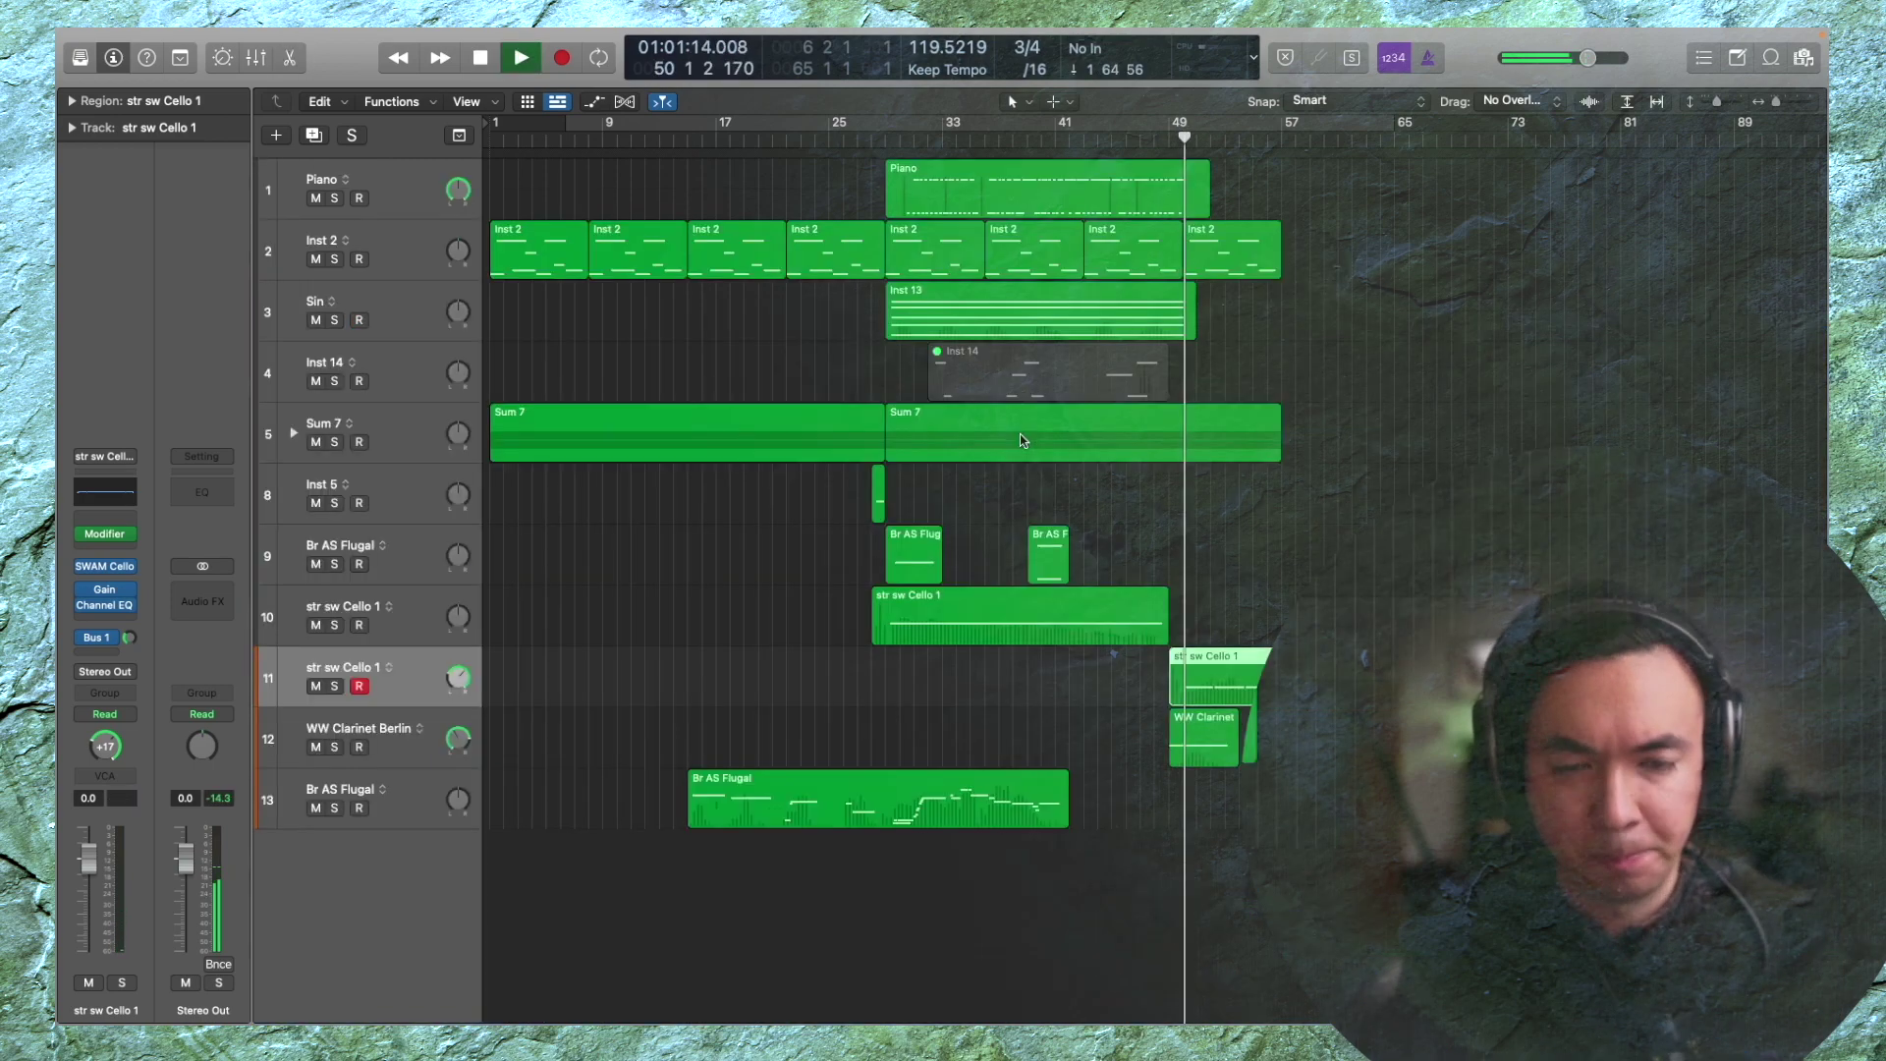
Return to the project start, perform an opening part on the Piano track up to about bar 15, and capture it as a region
scroll(1020, 434, "down", 5)
scroll(533, 547, "up", 2)
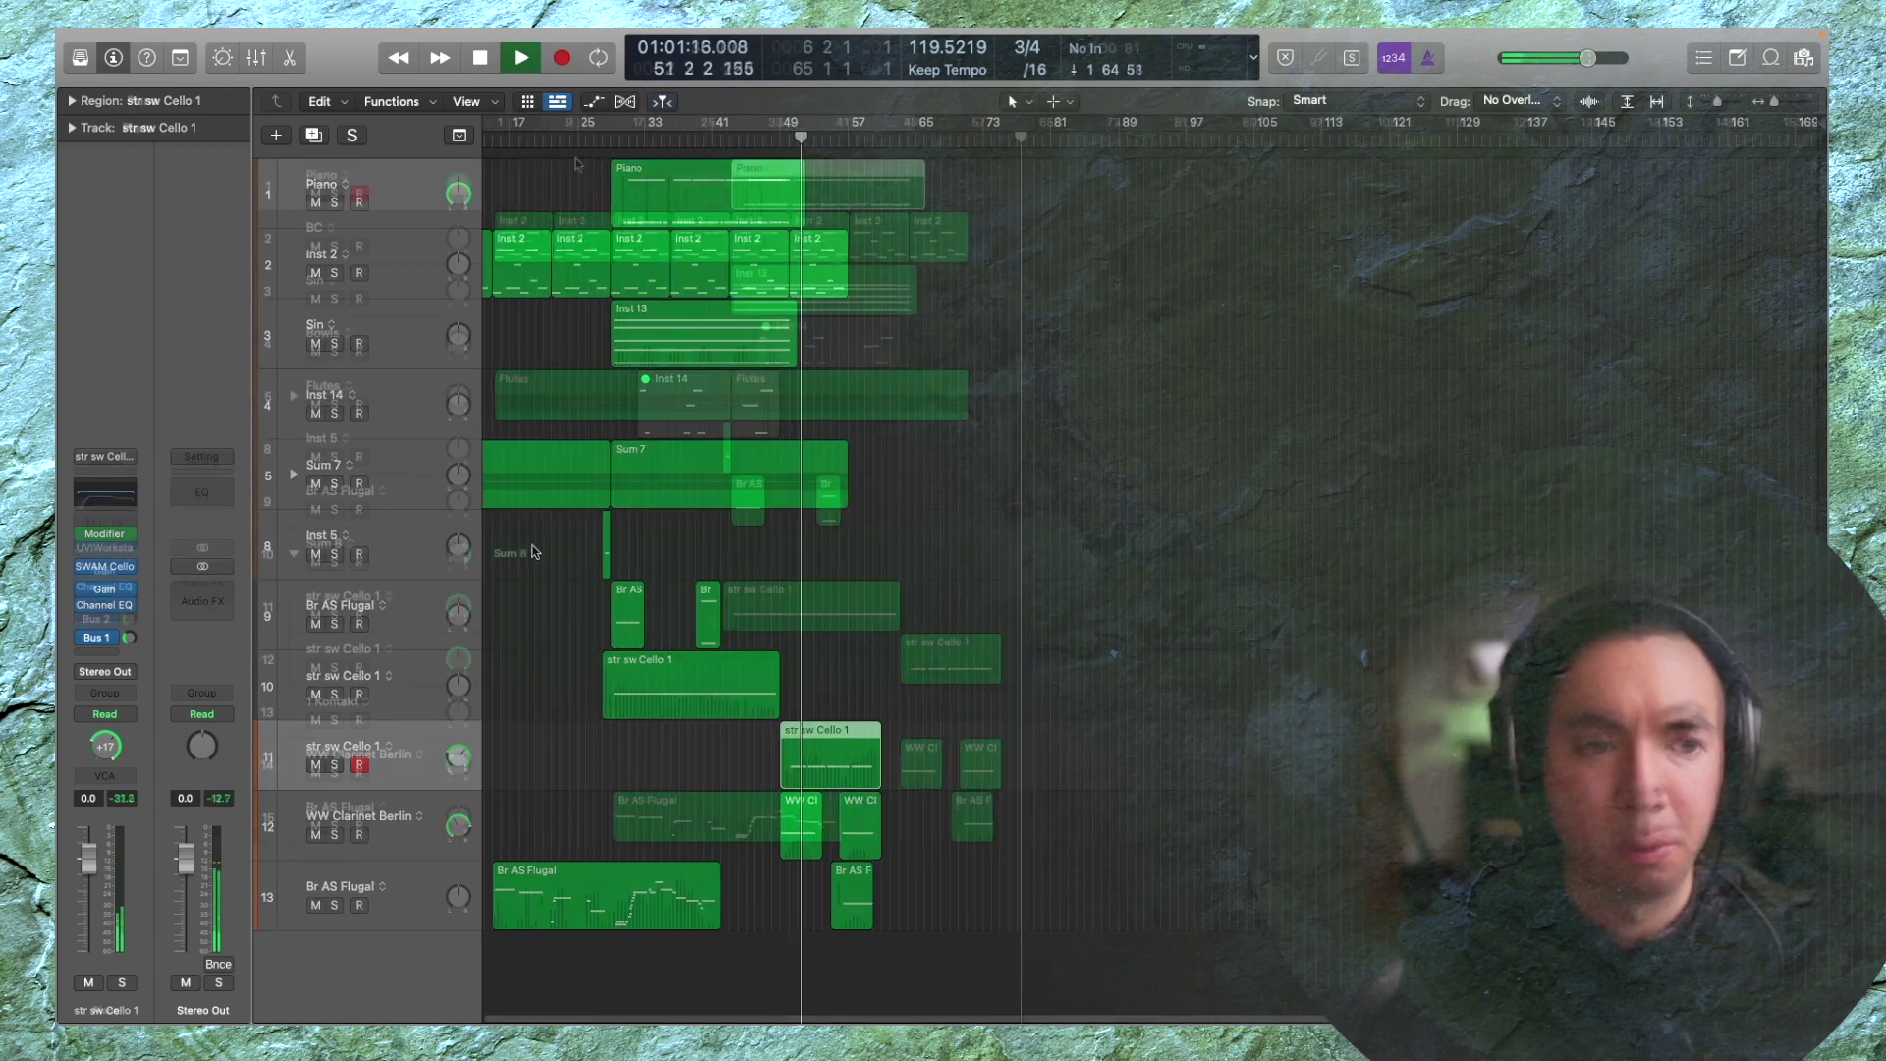
key("Return")
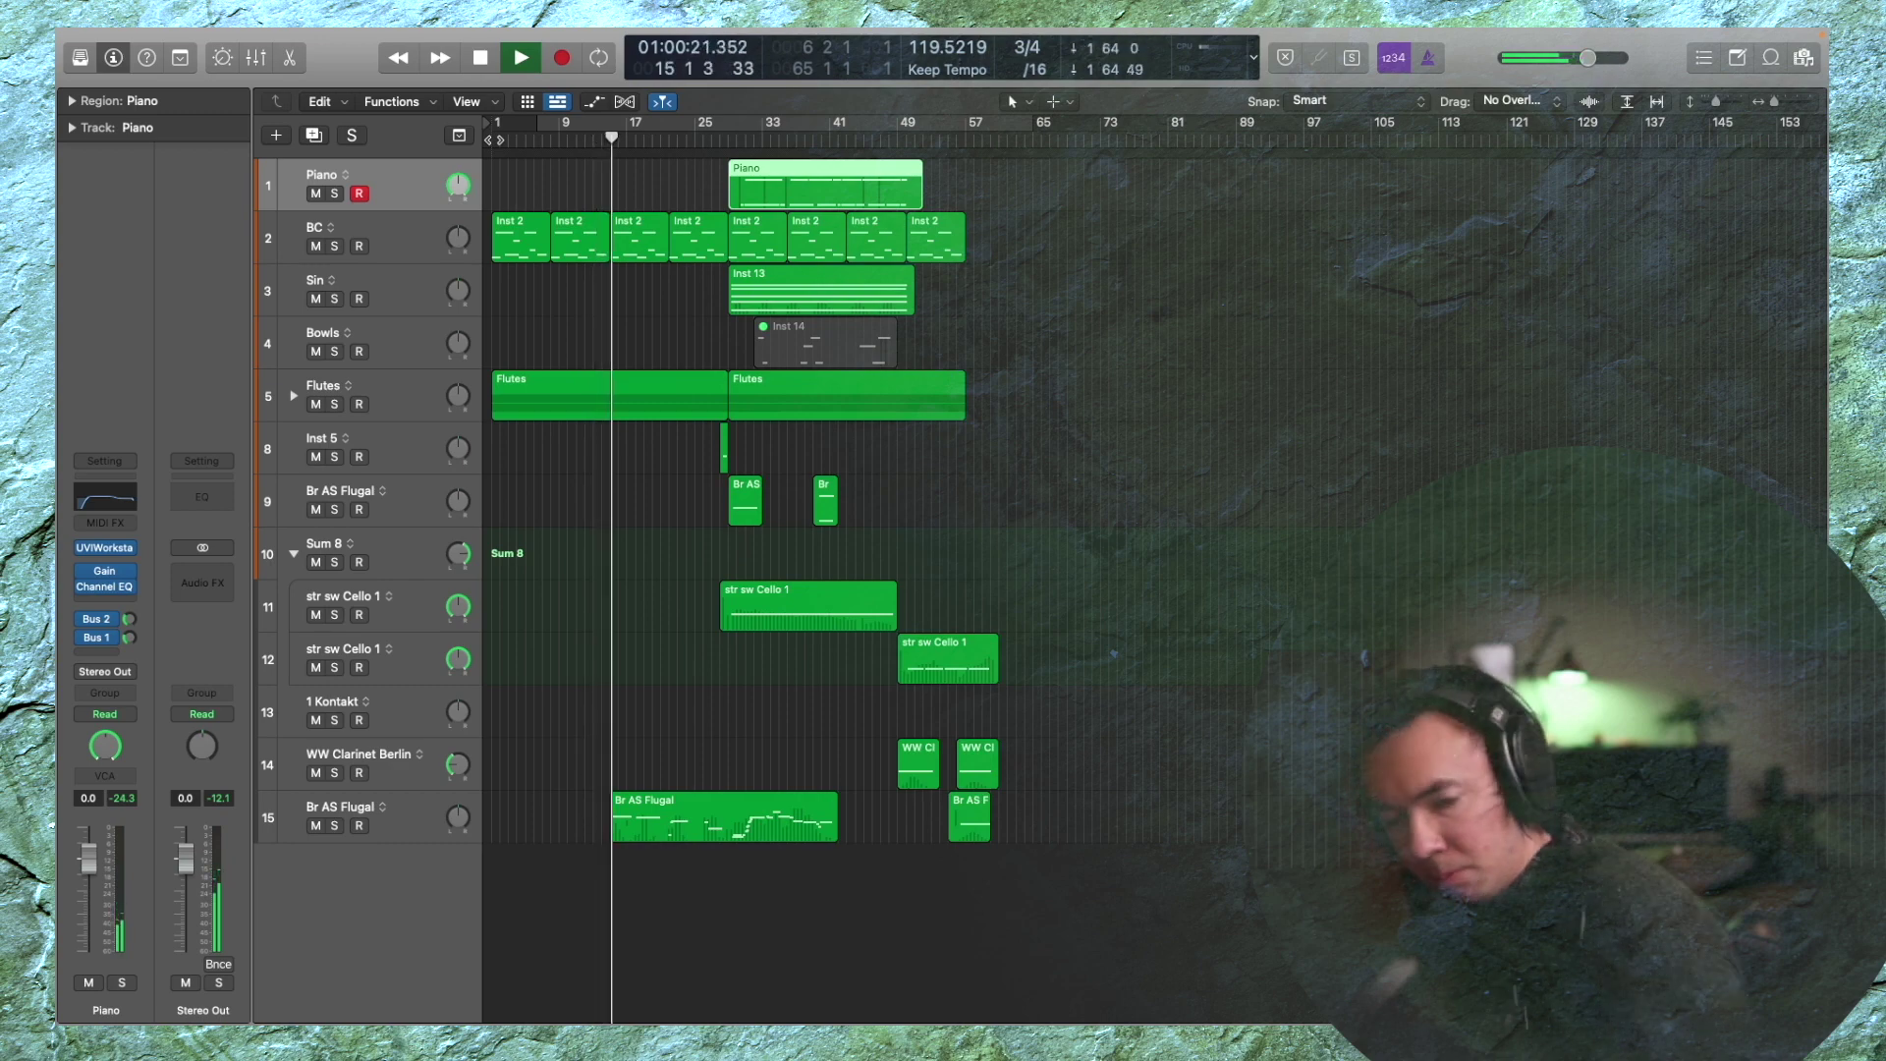
key("shift+r")
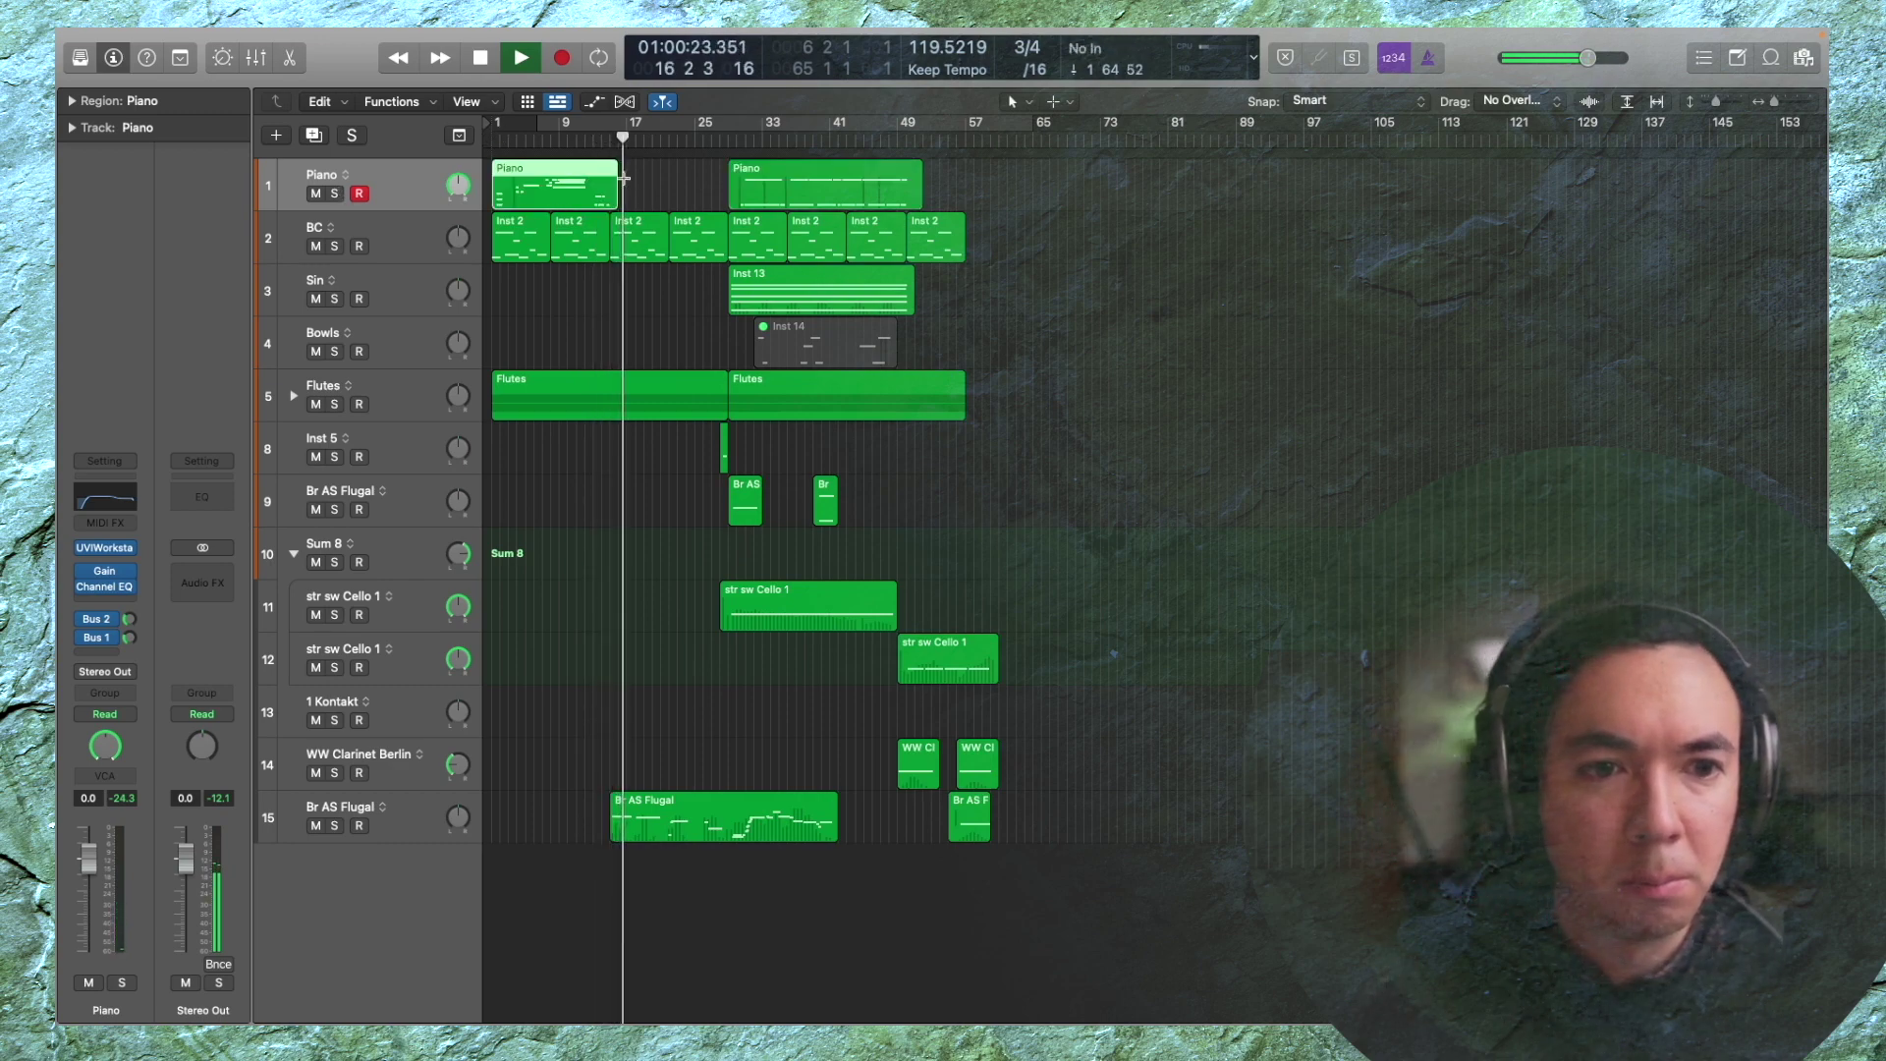
Split the captured opening Piano region at about bar 13 and delete the part before the split
double_click(593, 186)
left_click(554, 186)
key("BackSpace")
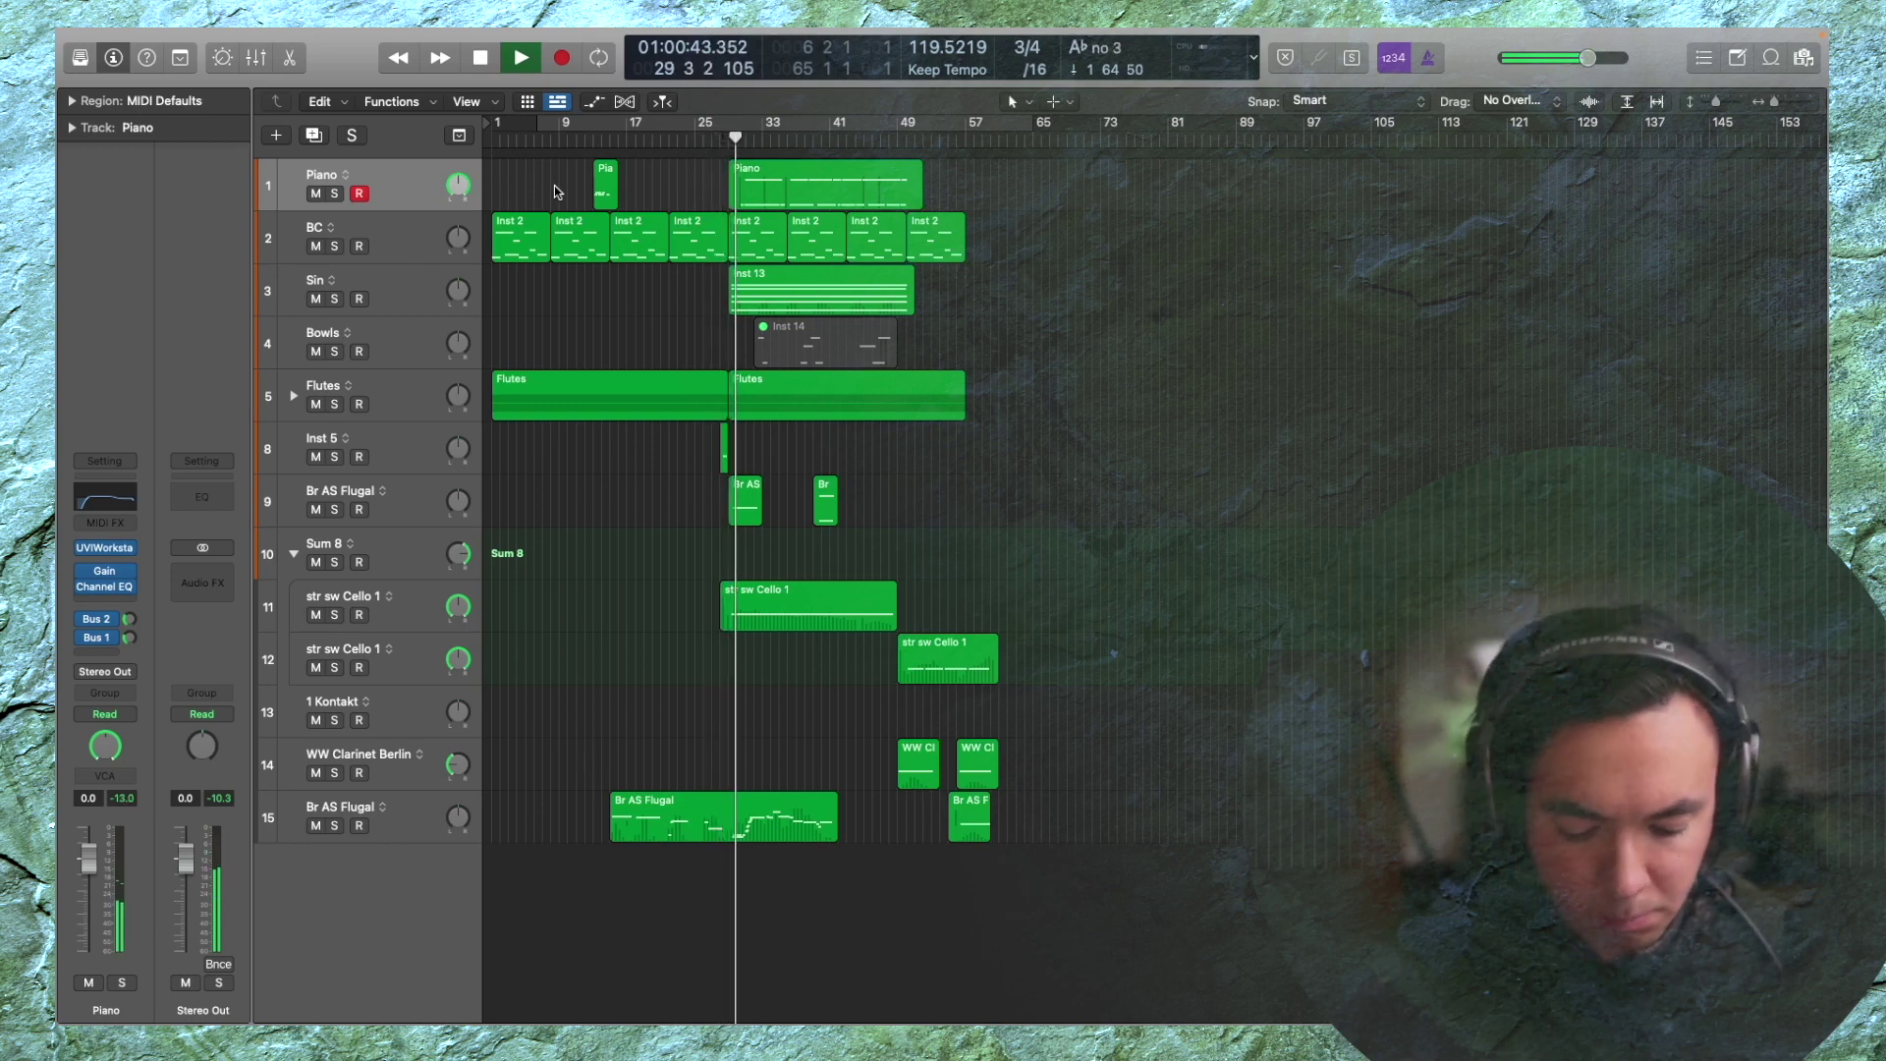
Rewind a few bars, perform piano lead-in notes from about bar 27 into bar 29, and capture them on the Piano track
key("space")
key("comma")
key("comma")
key("comma")
key("space")
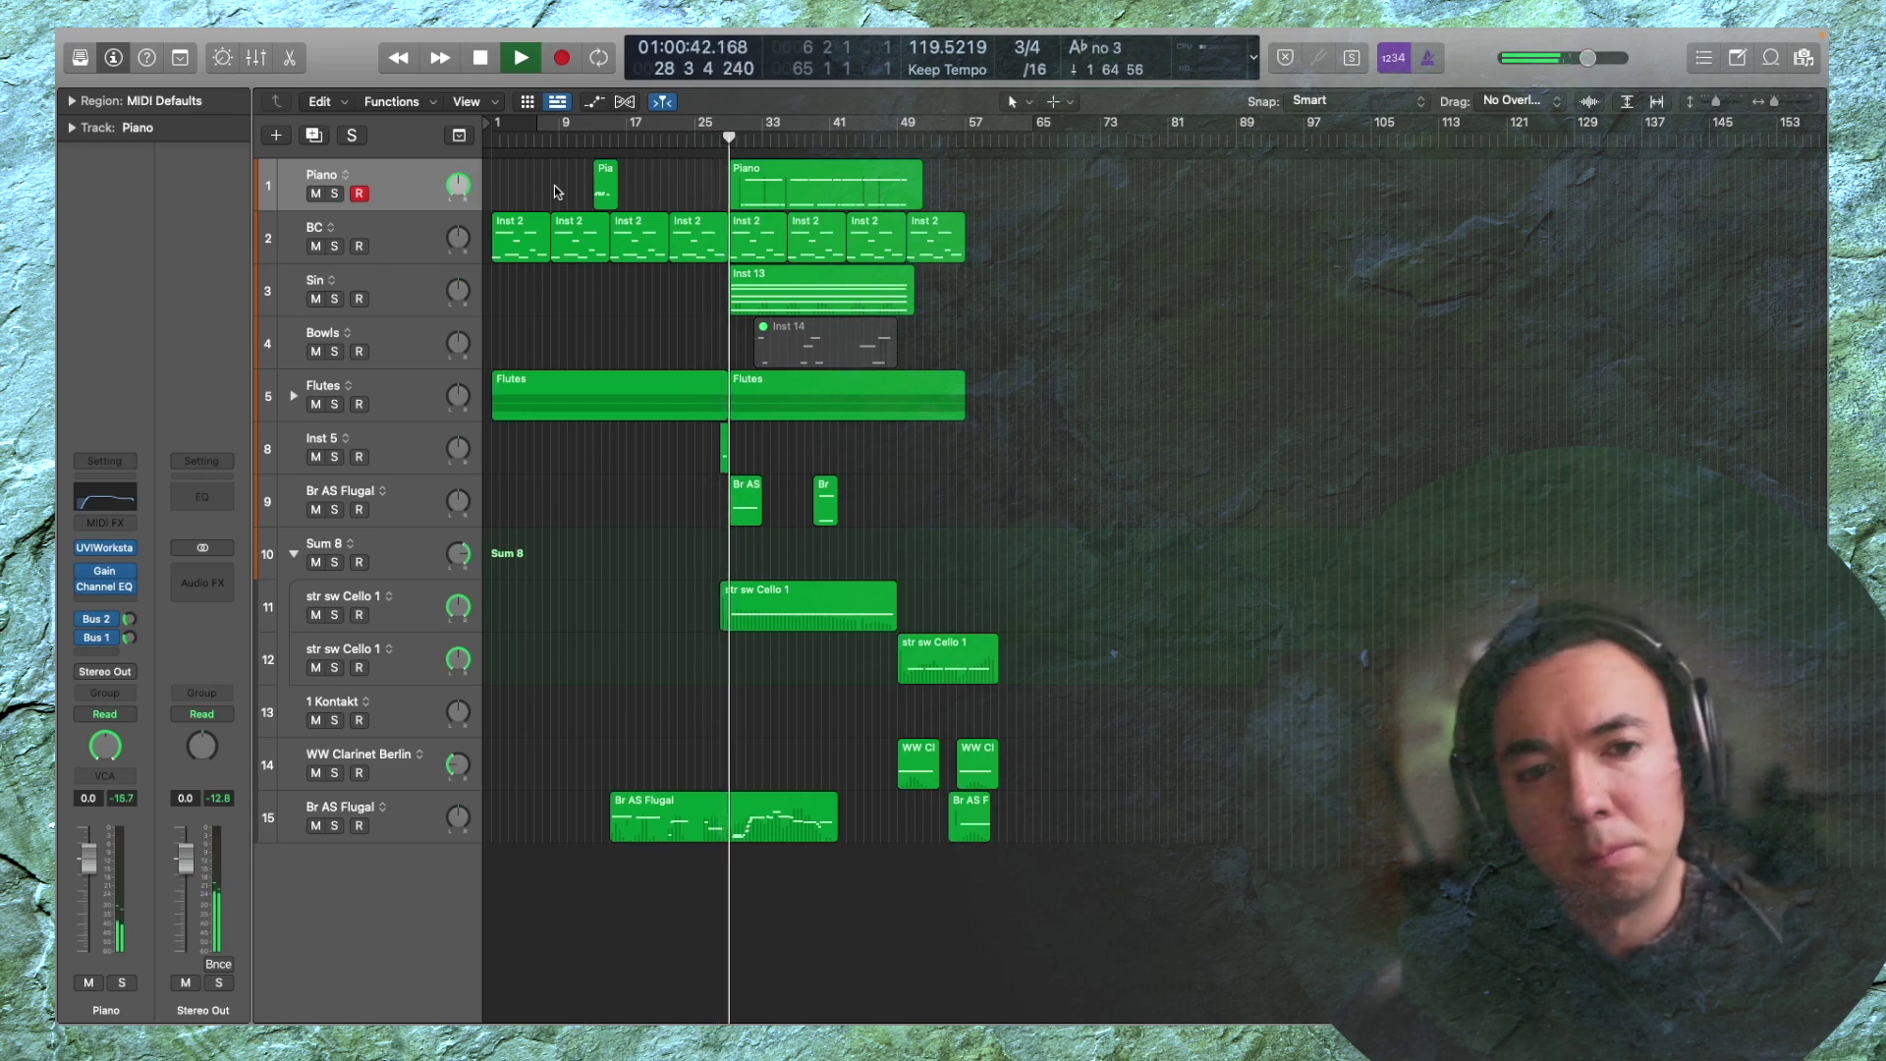
key("shift+r")
key("space")
Split the Piano region in bar 29 and bounce its lead-in part in place to a new Piano_bip track, muting the source
key("super+Right")
key("super+Right")
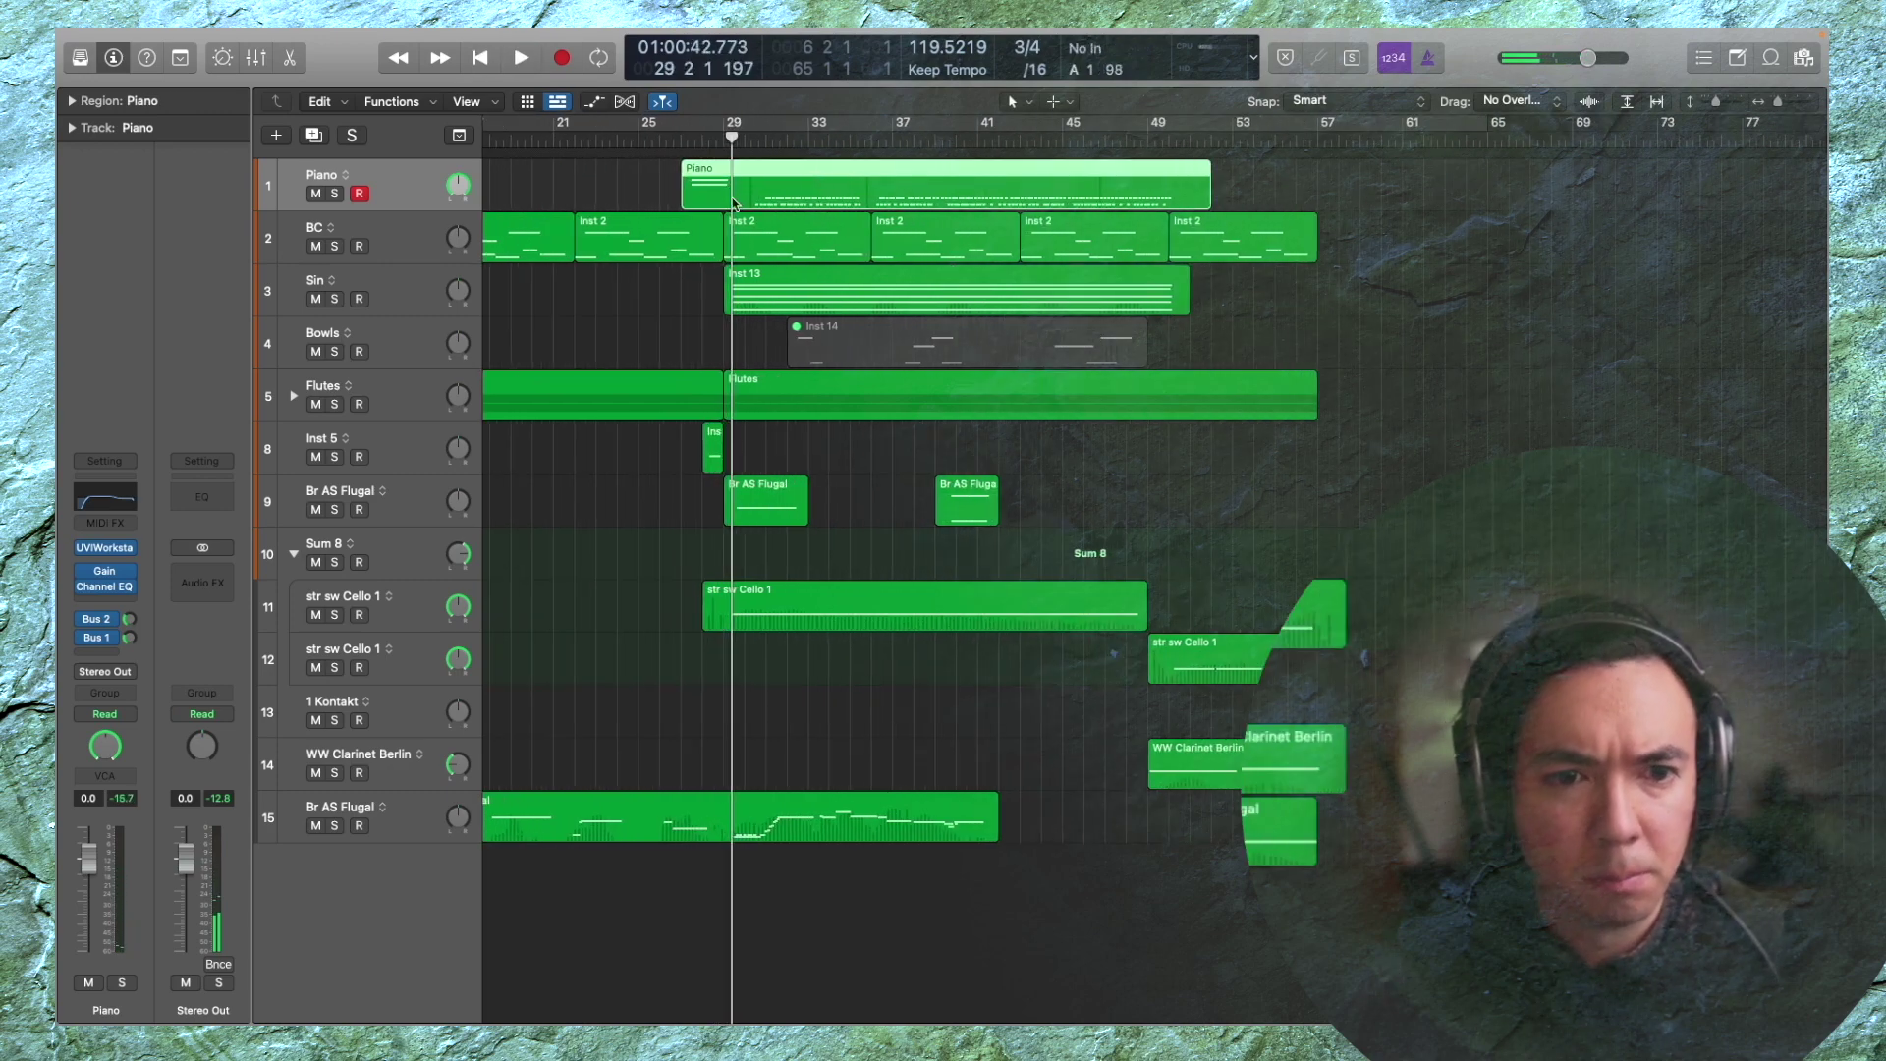
double_click(736, 186)
left_click(709, 183)
key("ctrl+b")
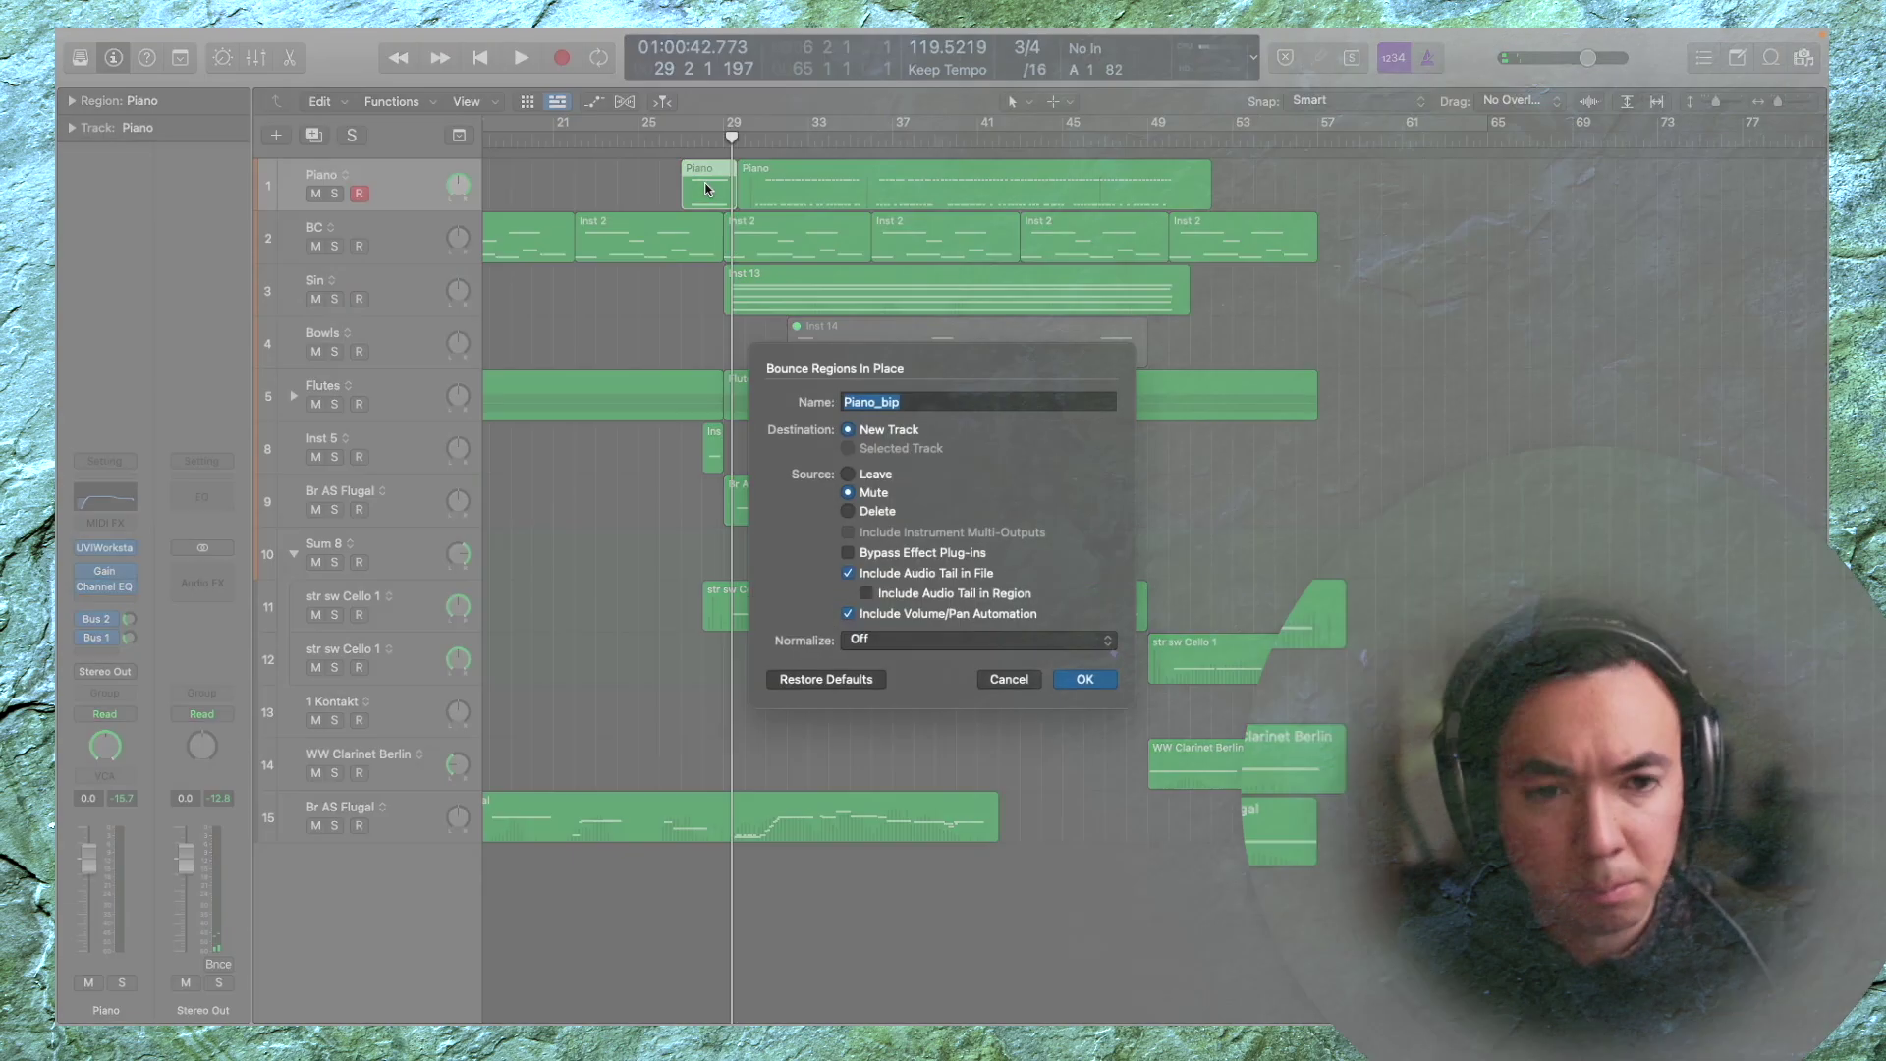
key("Return")
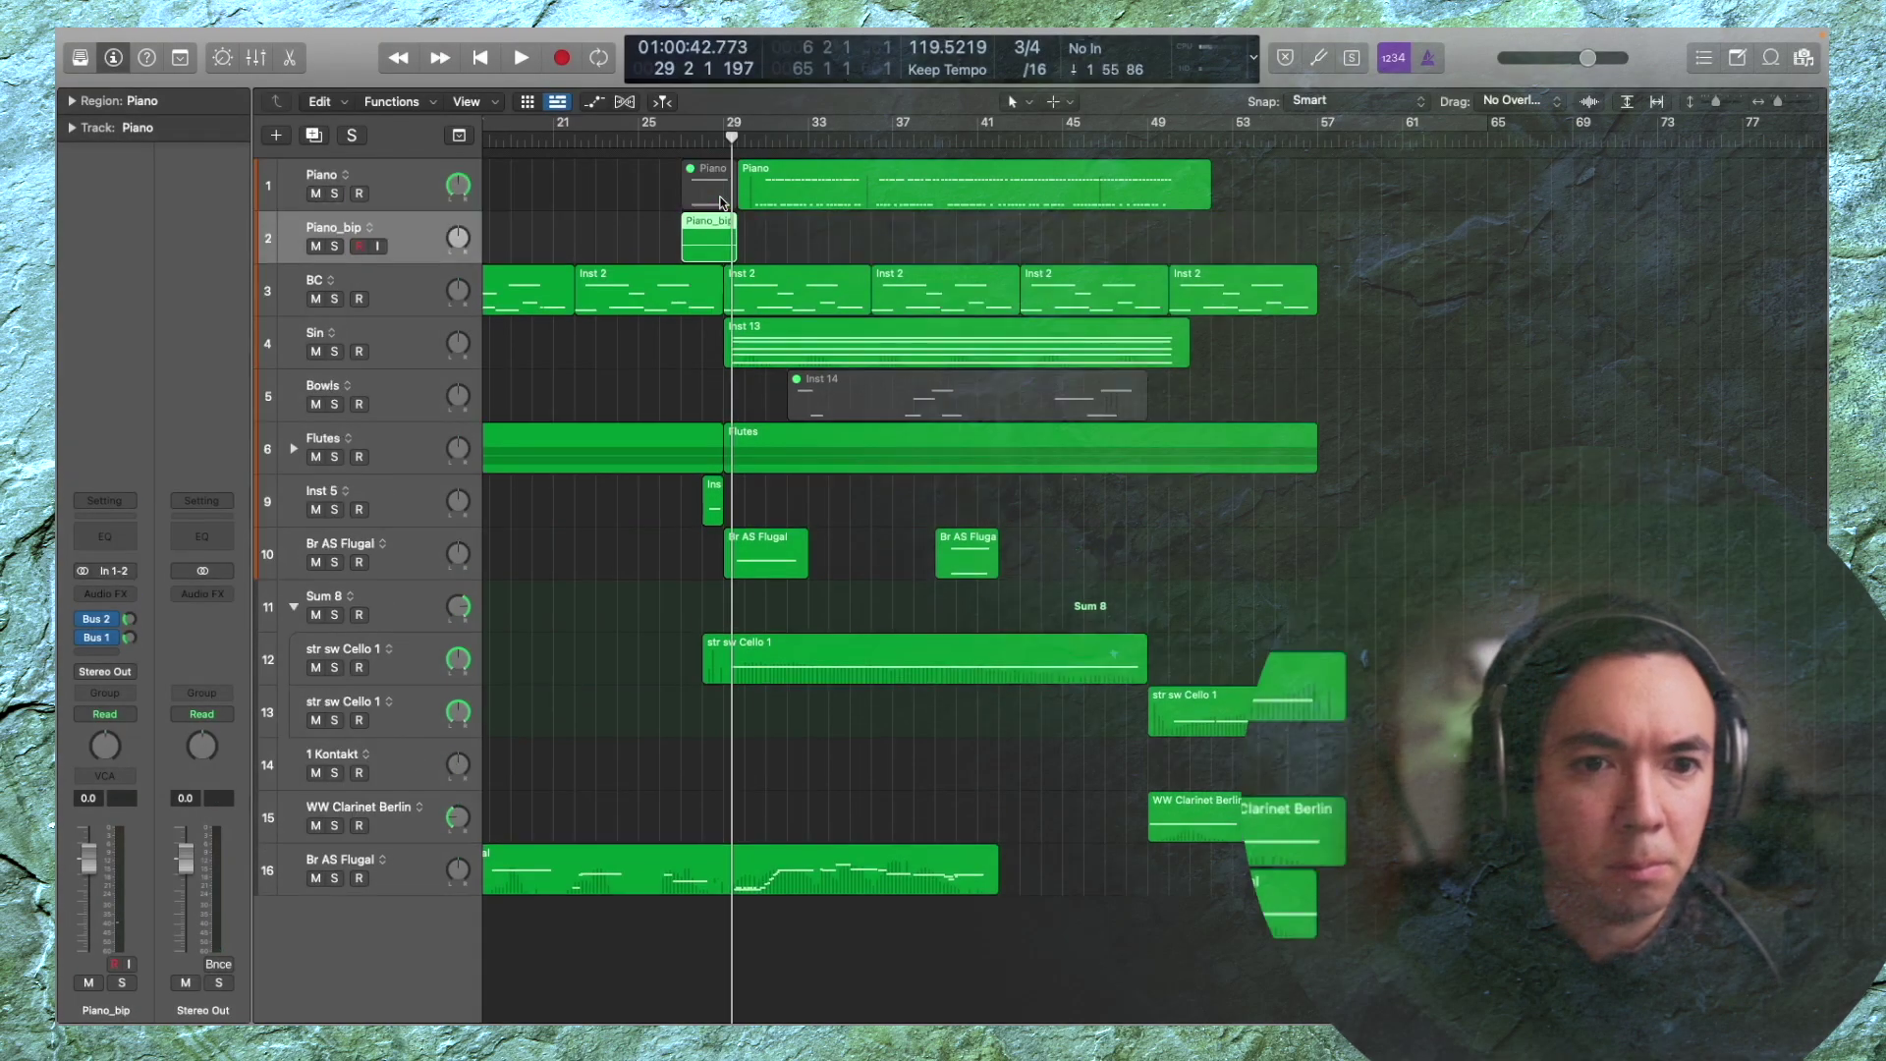
Turn on Reverse for the Piano_bip region in its region parameters and play the reversed lead-in
left_click(71, 101)
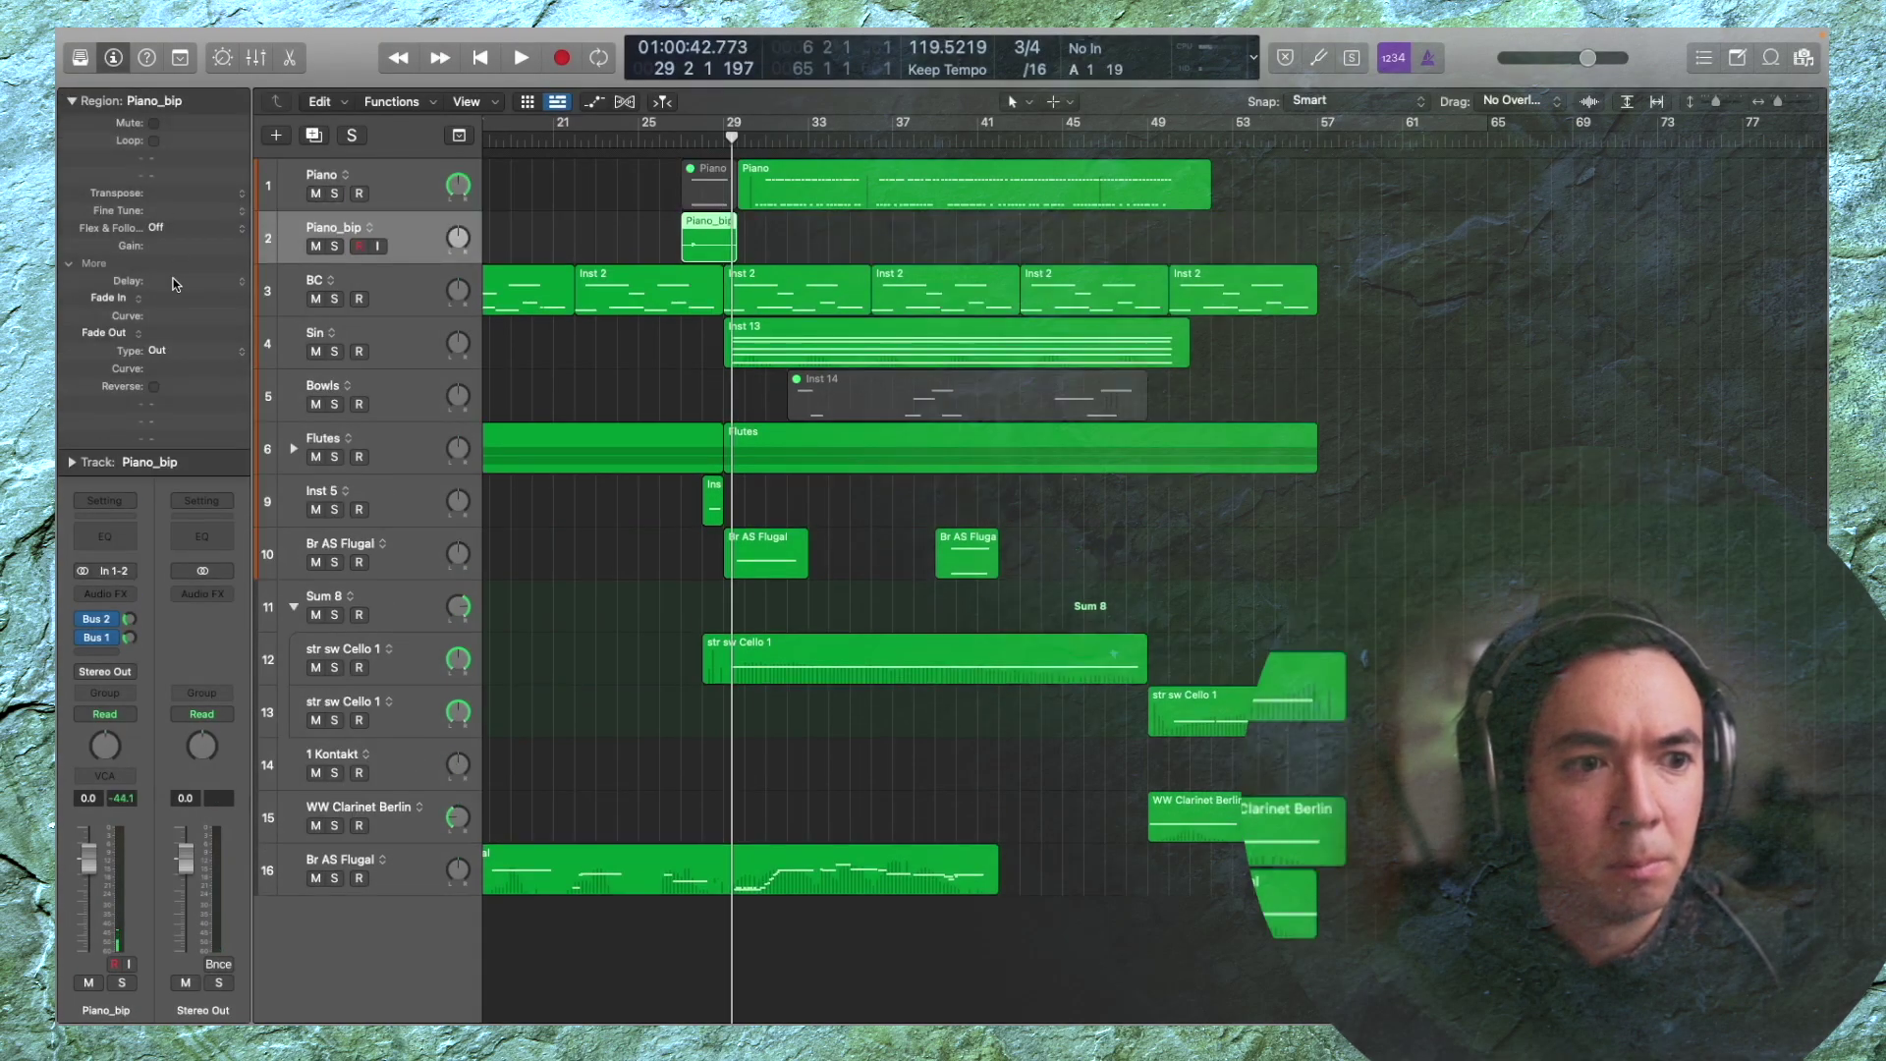
key("super+Right")
key("super+Right")
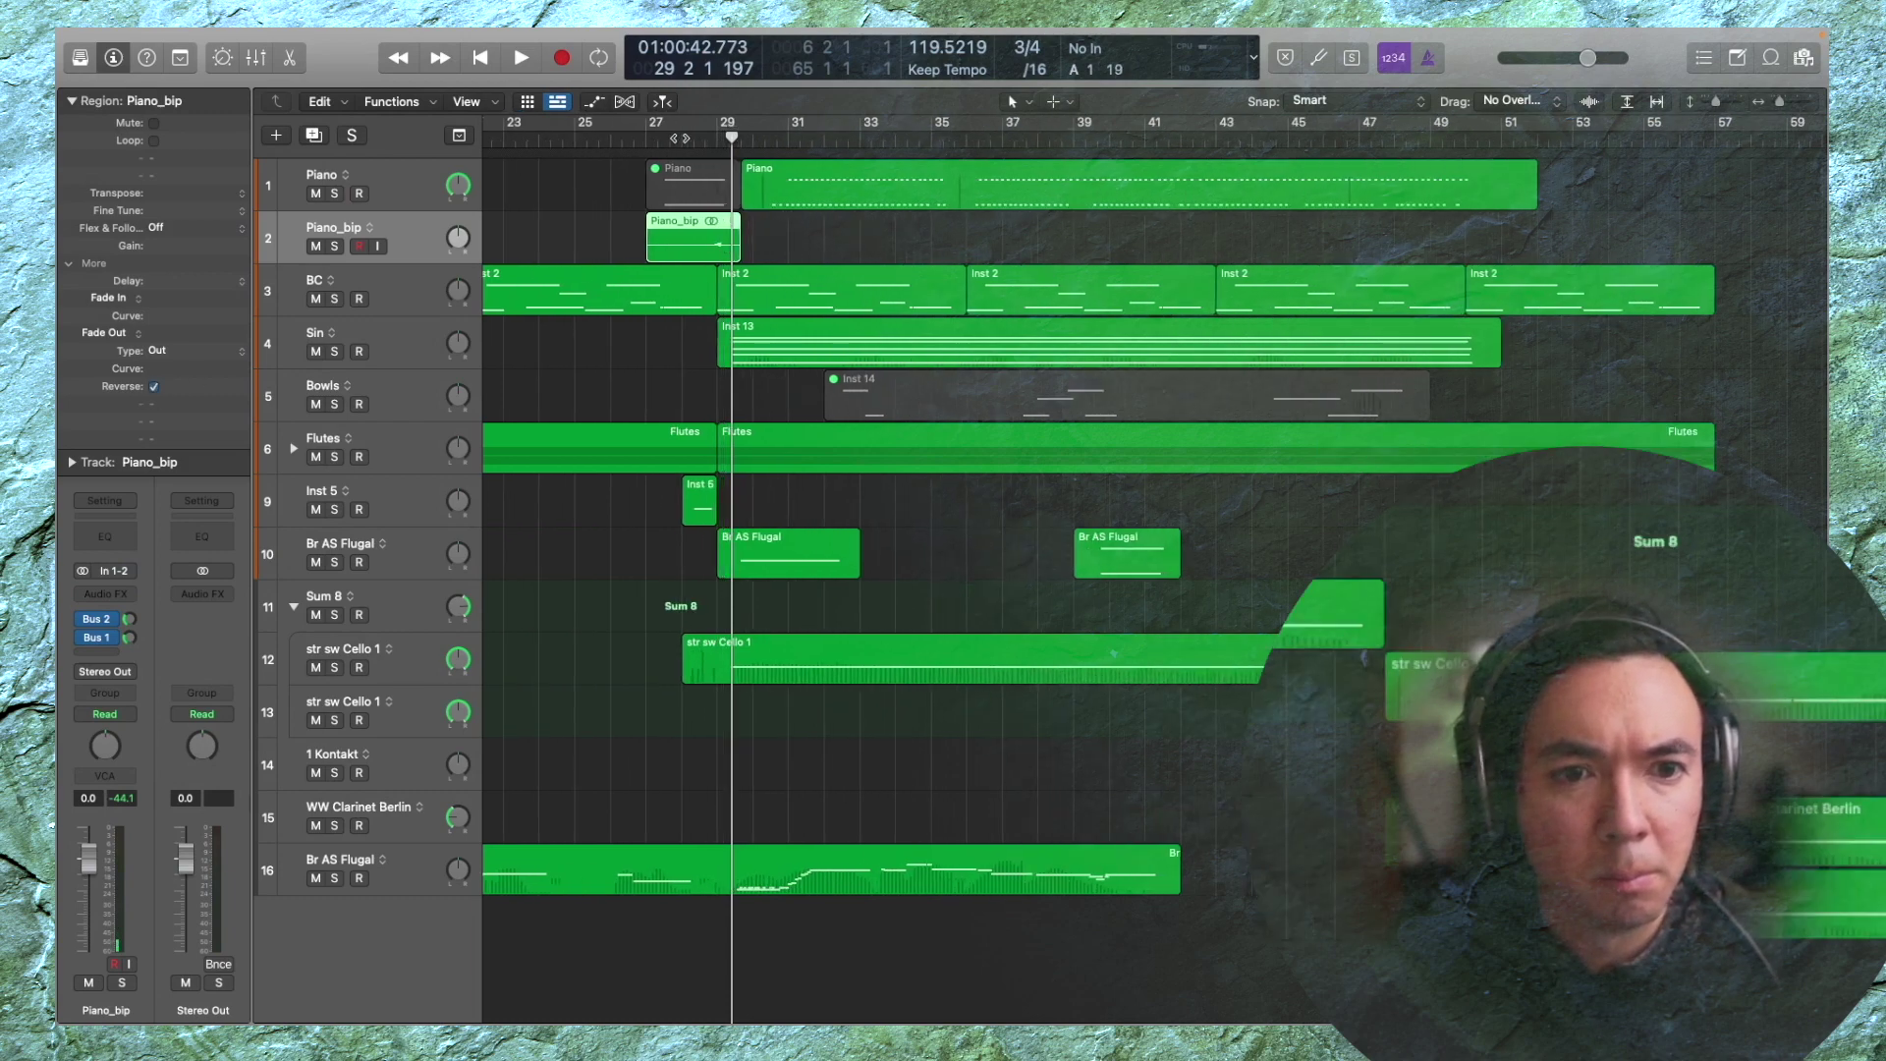
key("space")
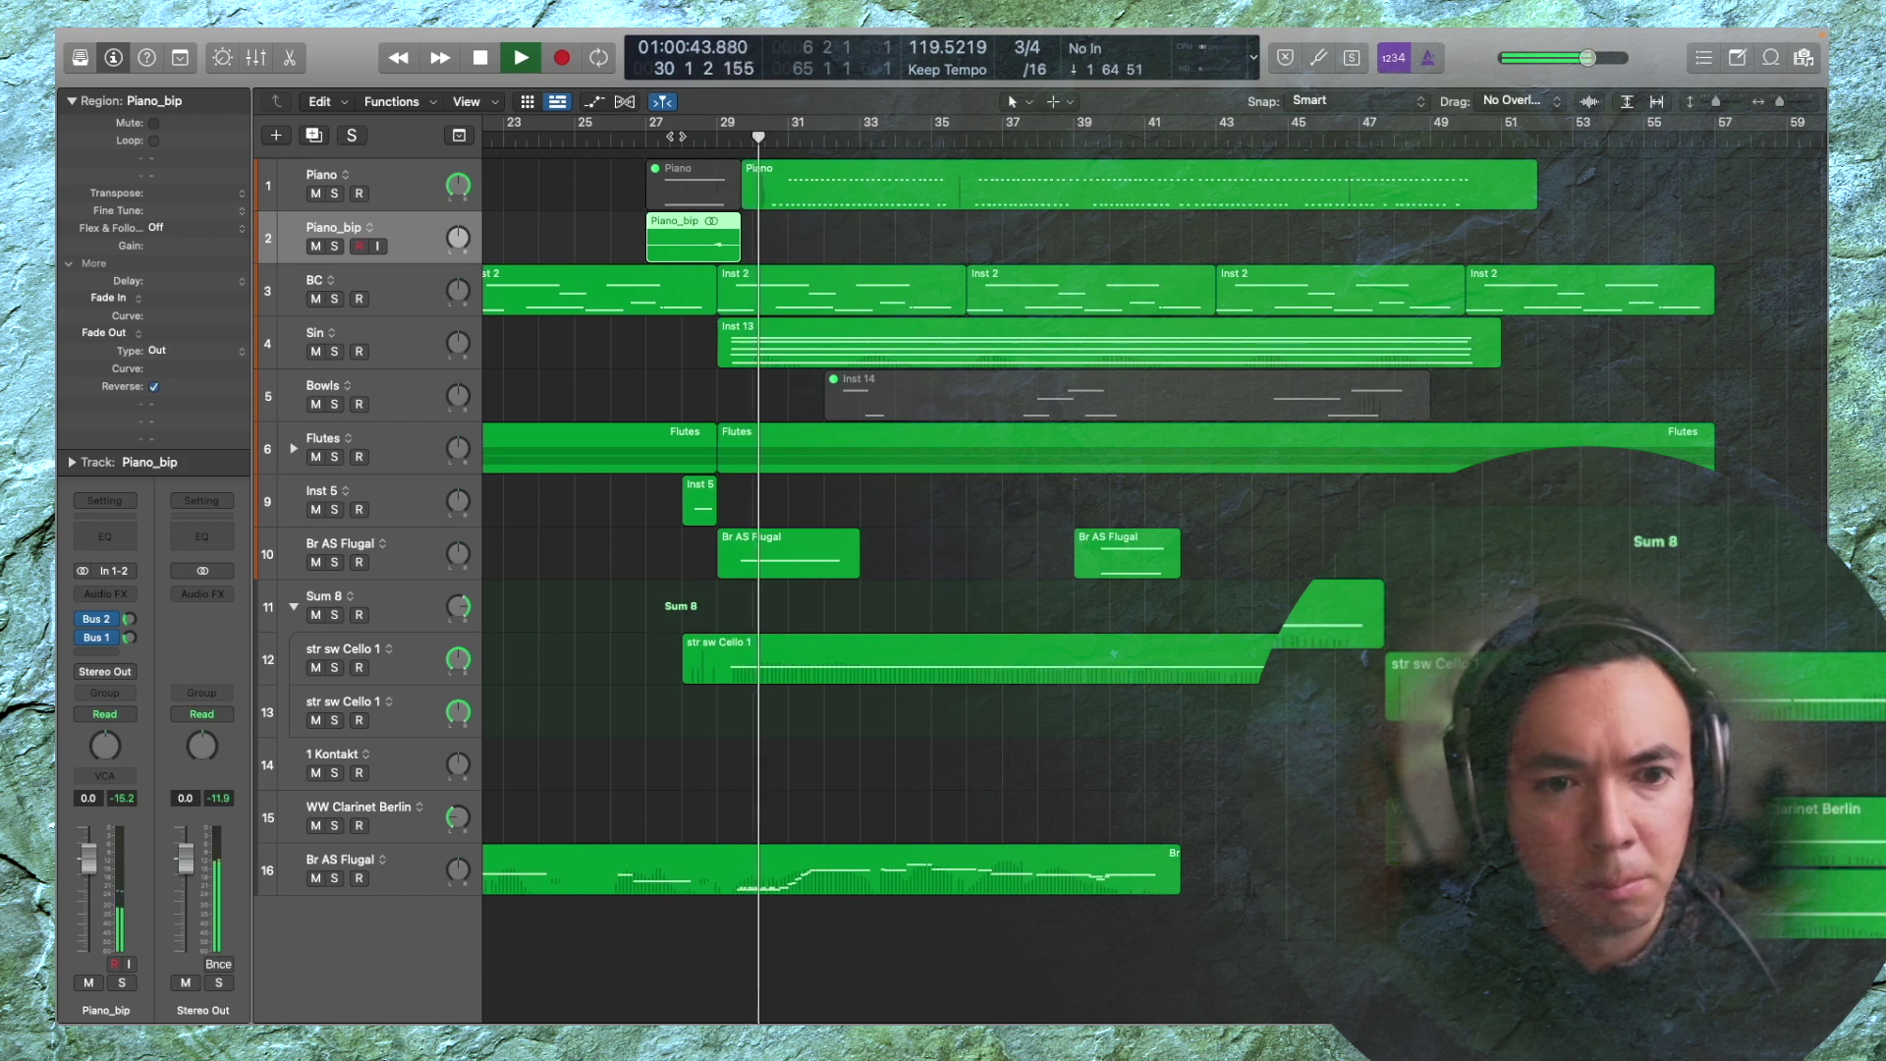
Try shifting the reversed Piano_bip region slightly earlier so it ends around bar 29, and replay it from just before bar 28
left_click_drag(695, 238, 682, 238)
left_click(678, 147)
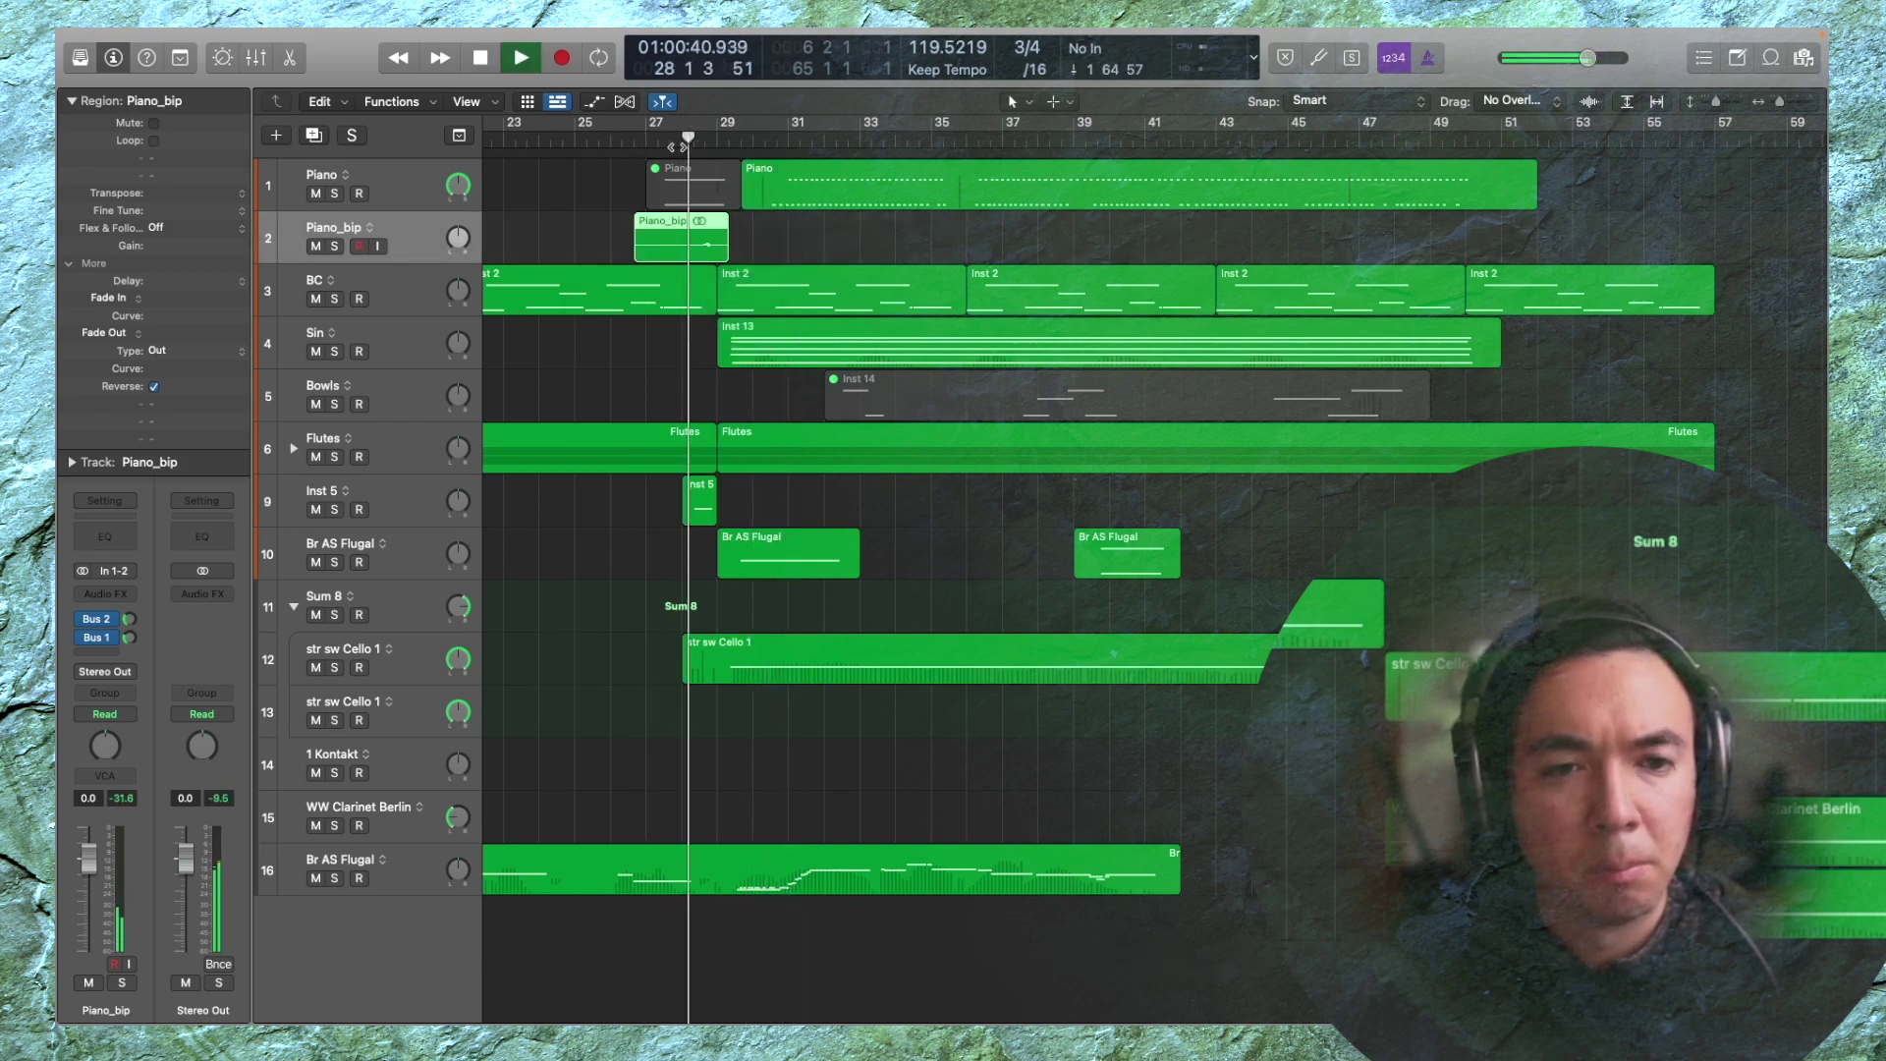
key("space")
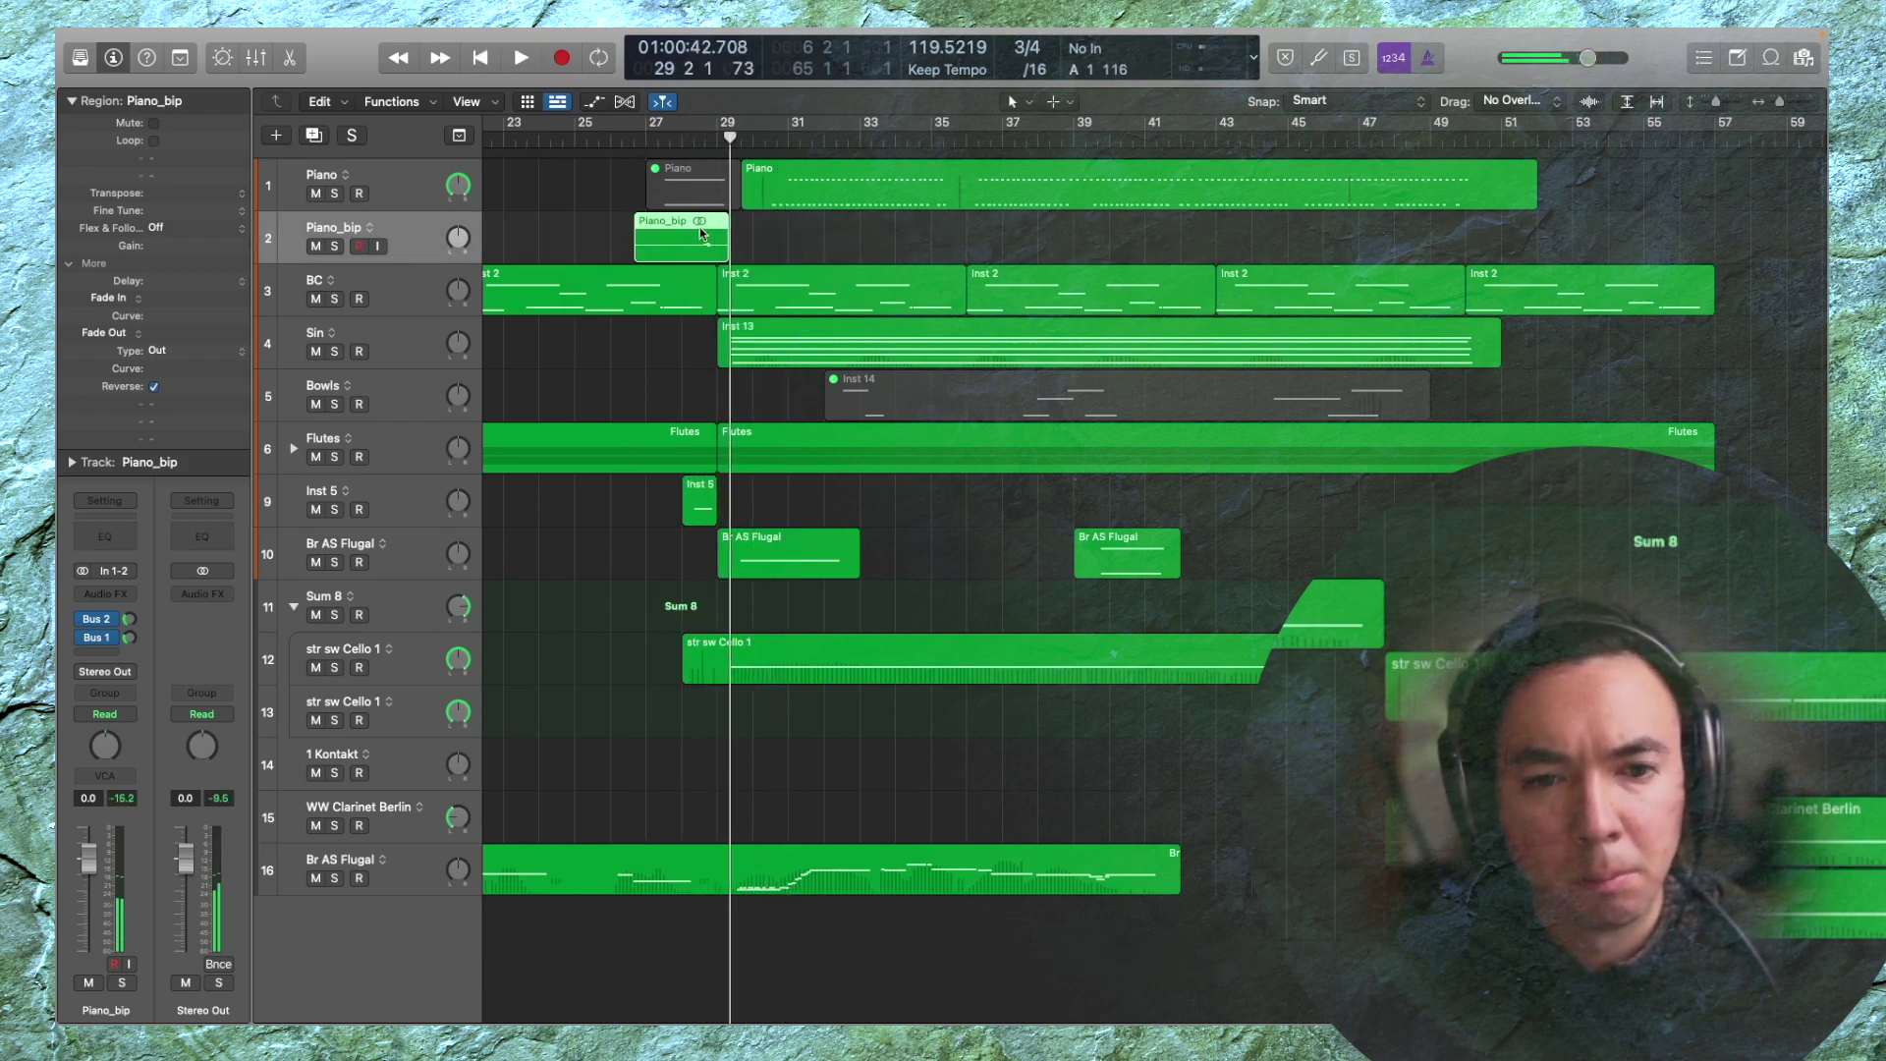
Play the arrangement from bar 25 through bar 31 to check how the reversed piano leads into the next section
left_click(575, 138)
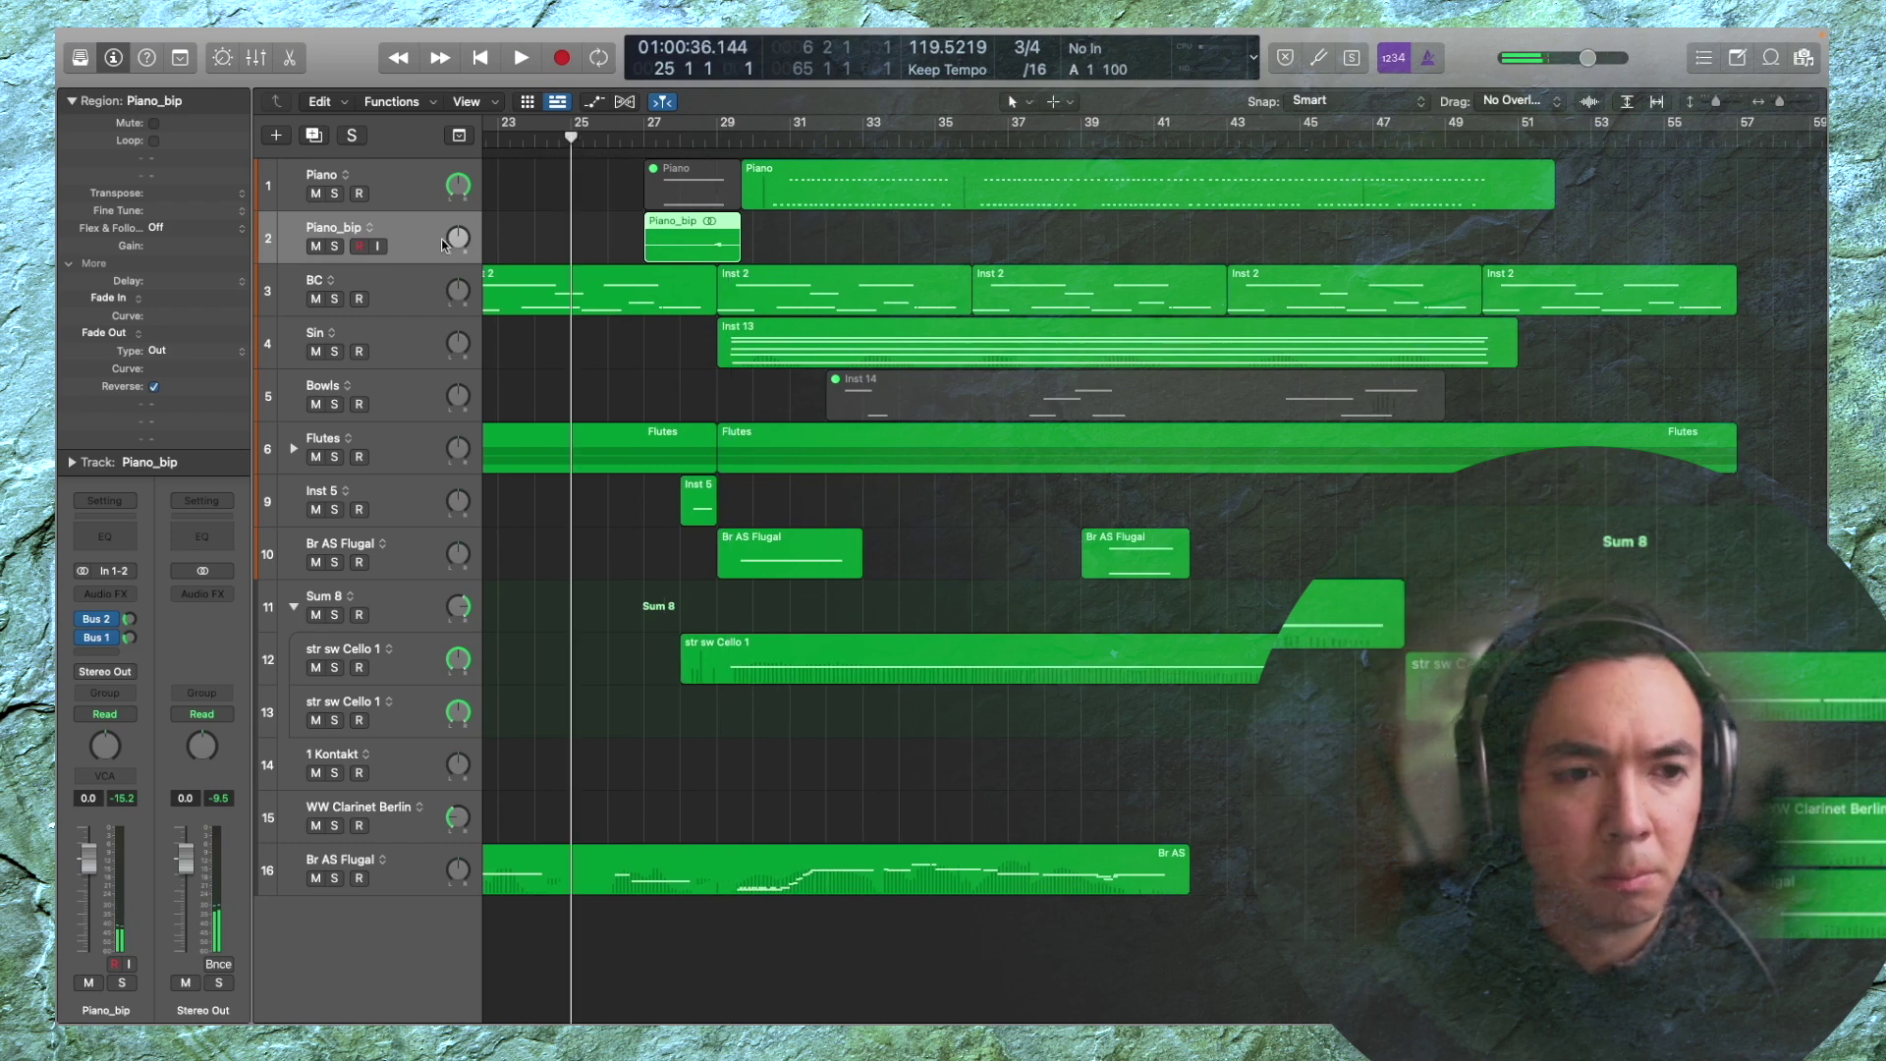
key("space")
key("super+Left")
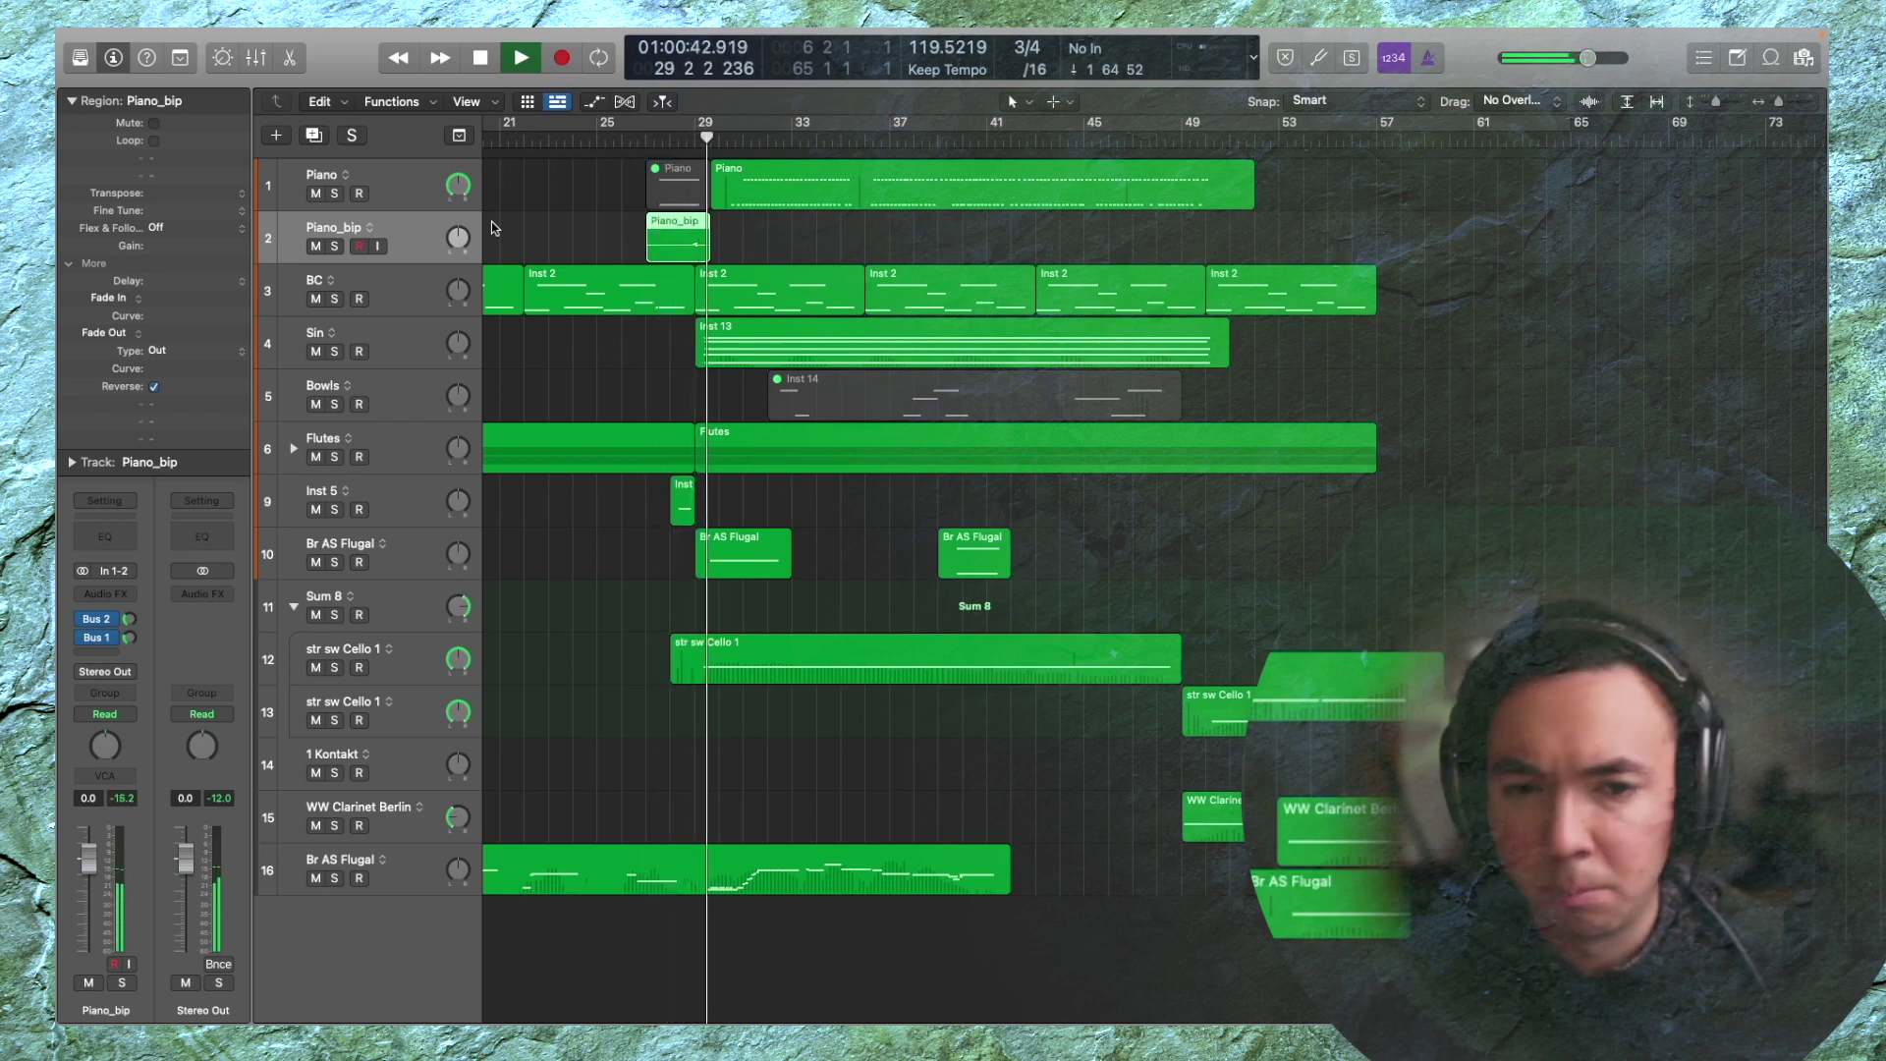
scroll(491, 228, "down", 5)
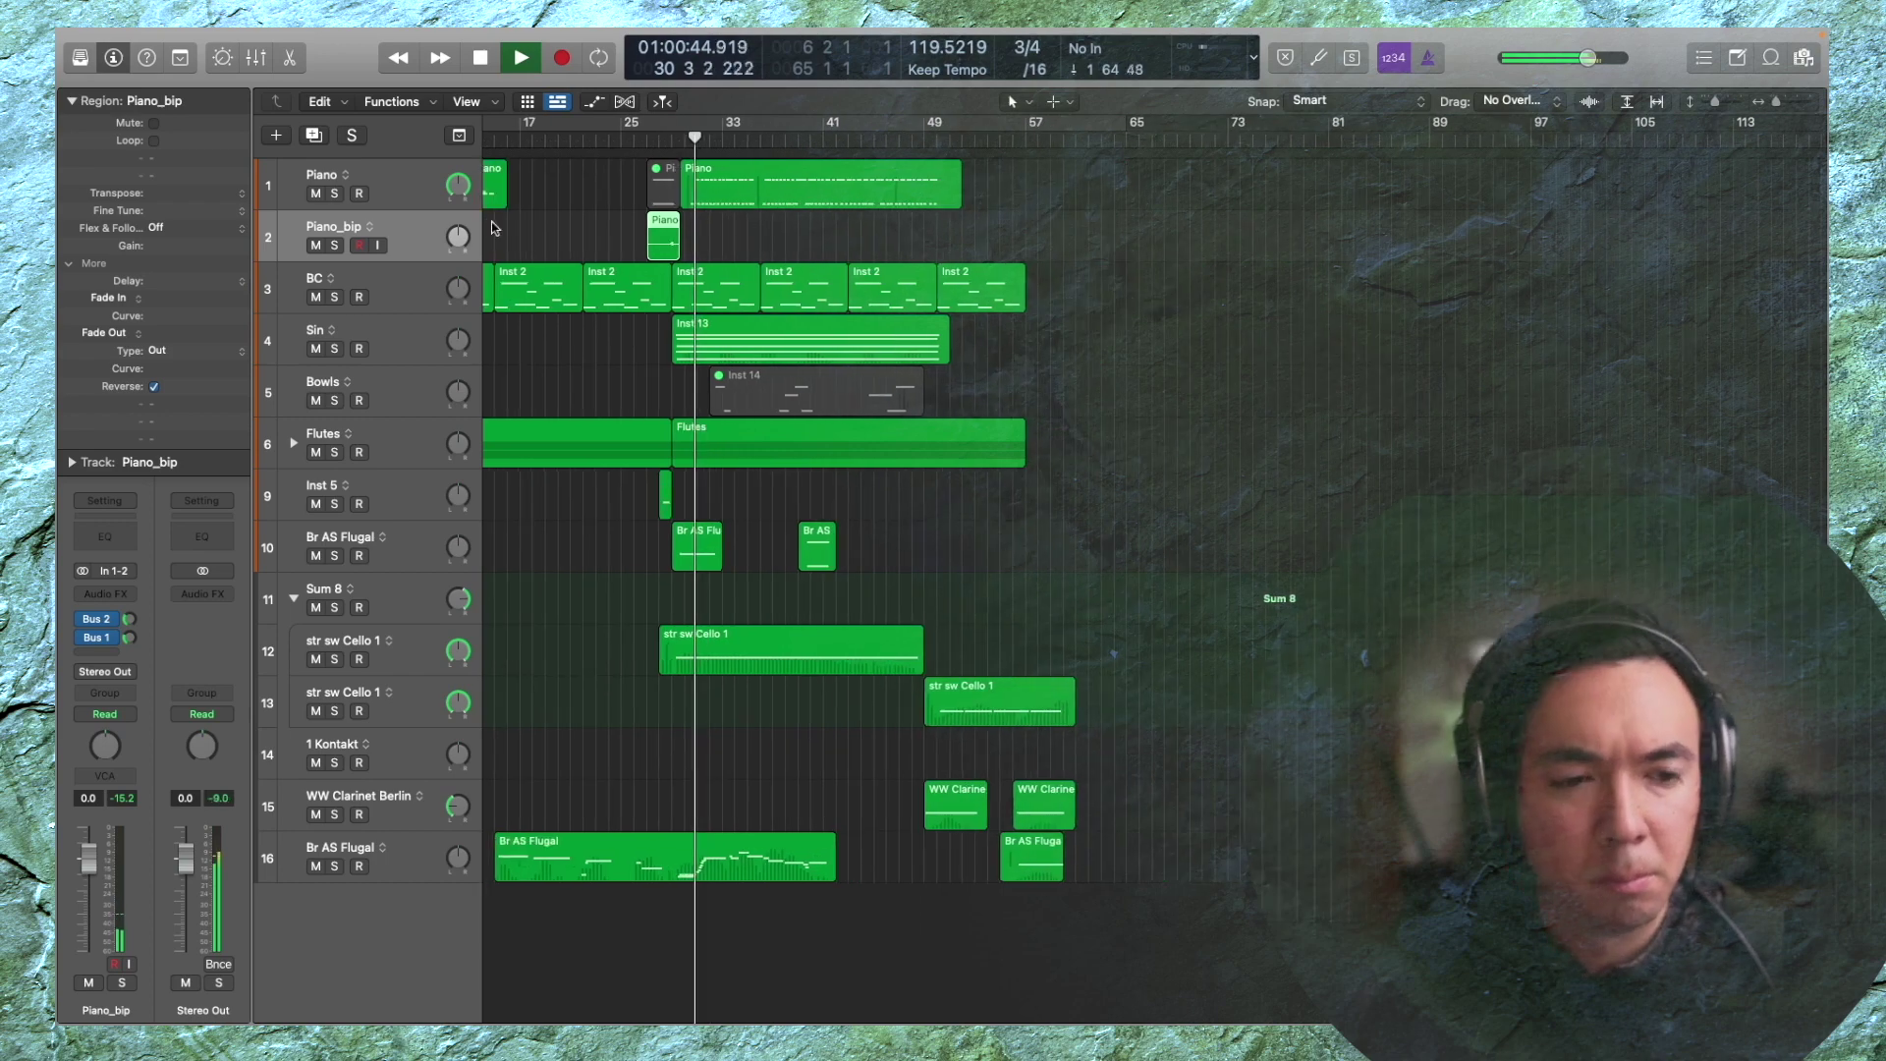
key("space")
Delete the muted Inst 14 region from the Bowls track and audition the armed Bowls instrument over the playback around bar 25
left_click(715, 389)
key("Delete")
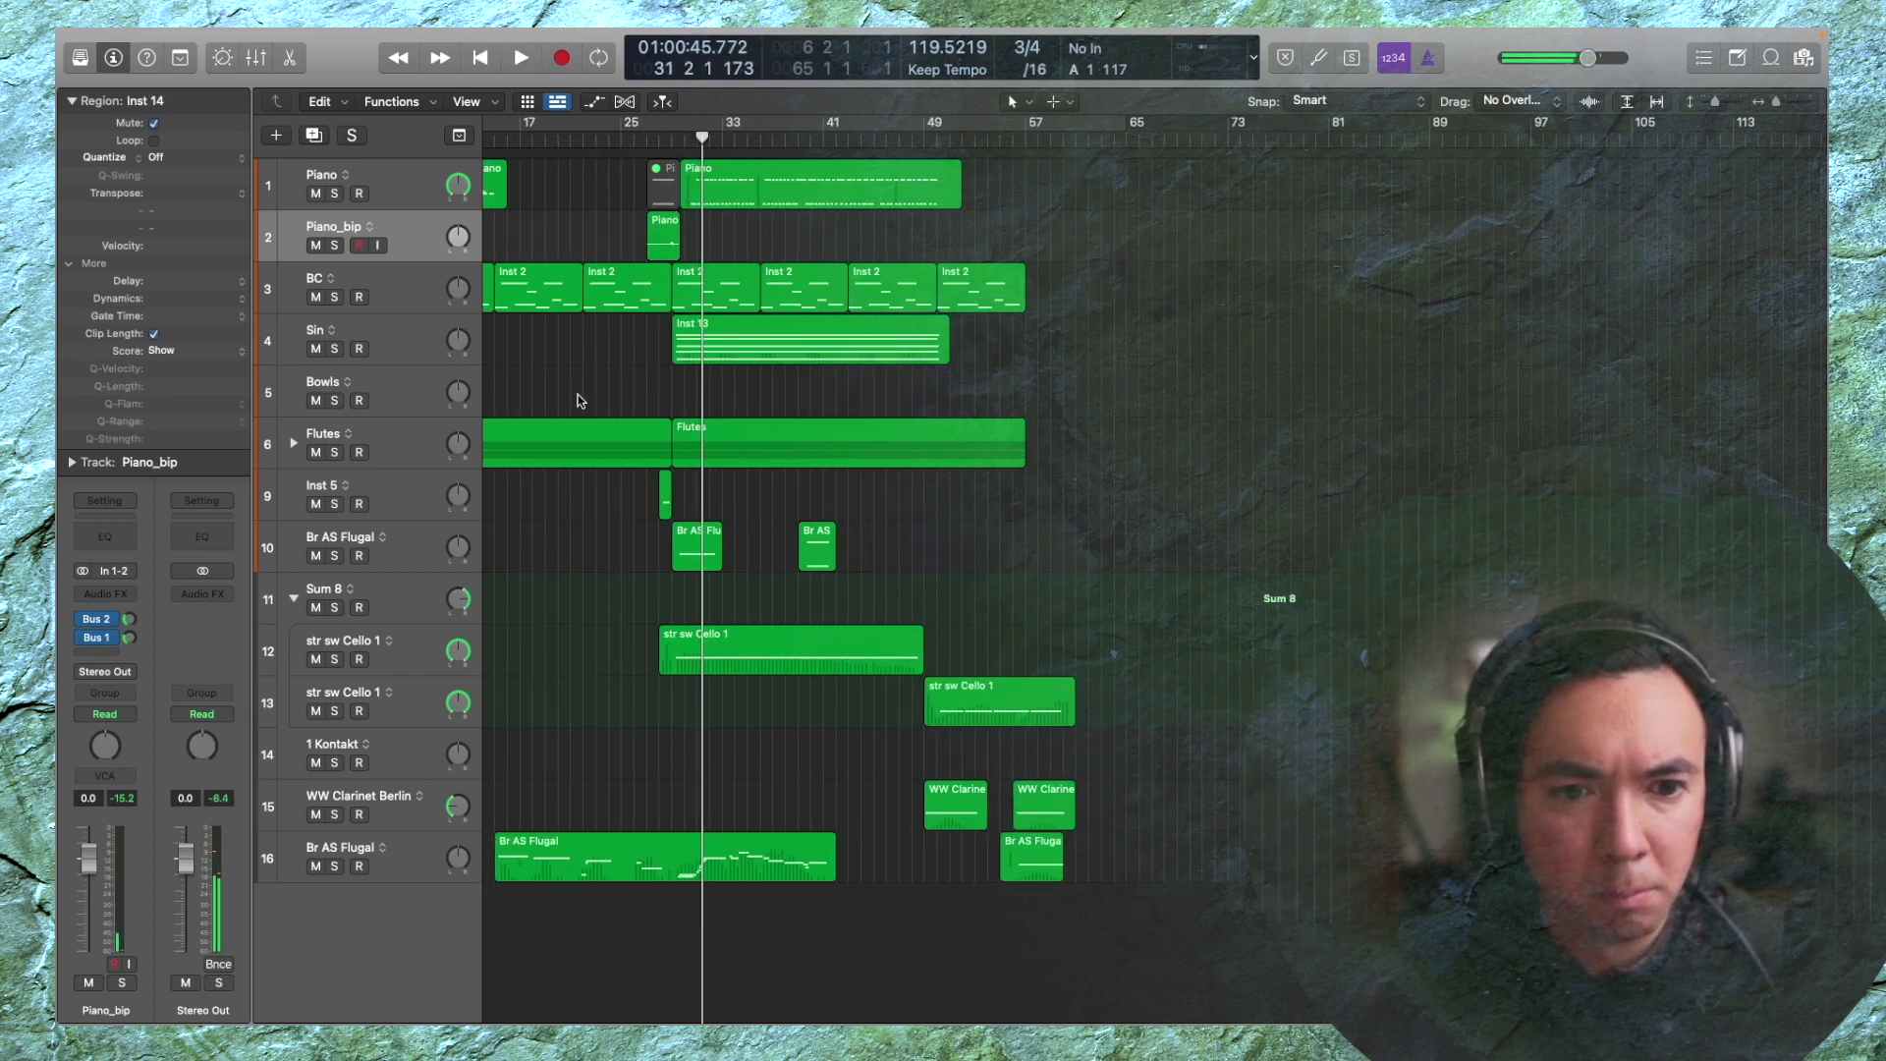
left_click(398, 391)
key("space")
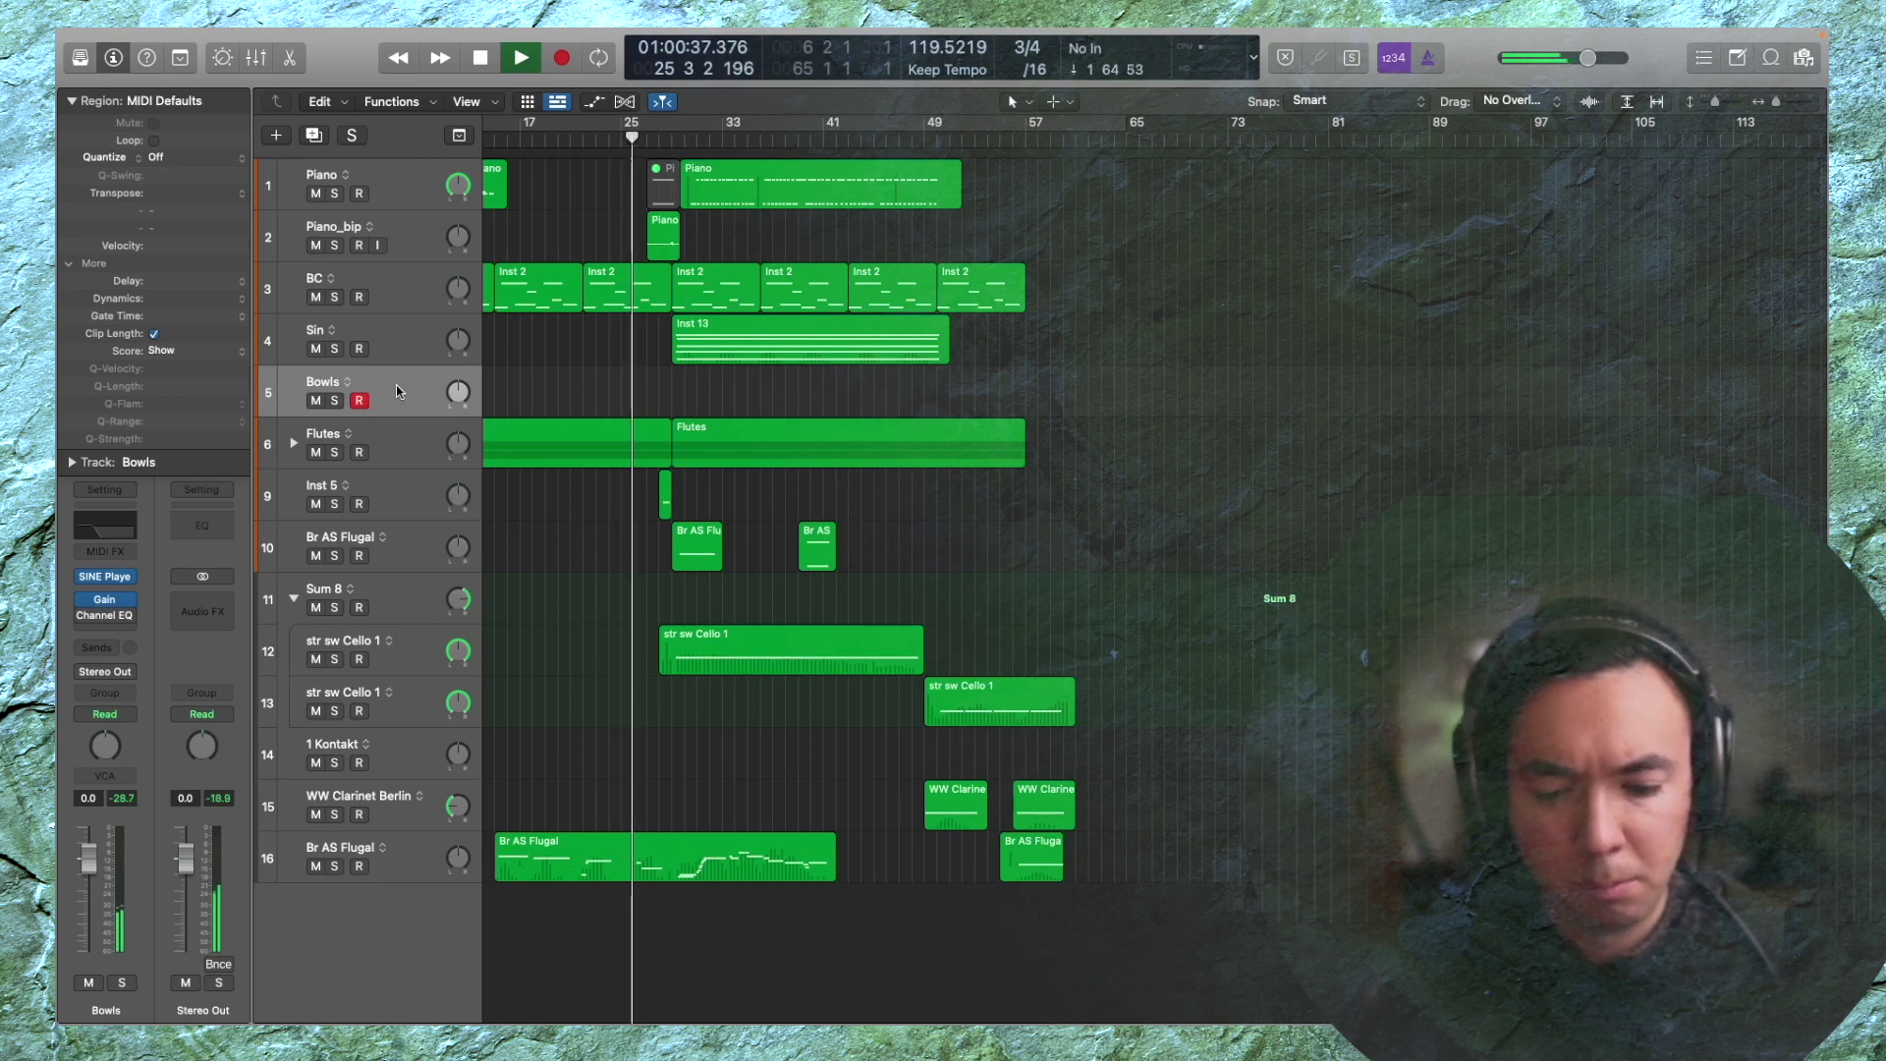
key("space")
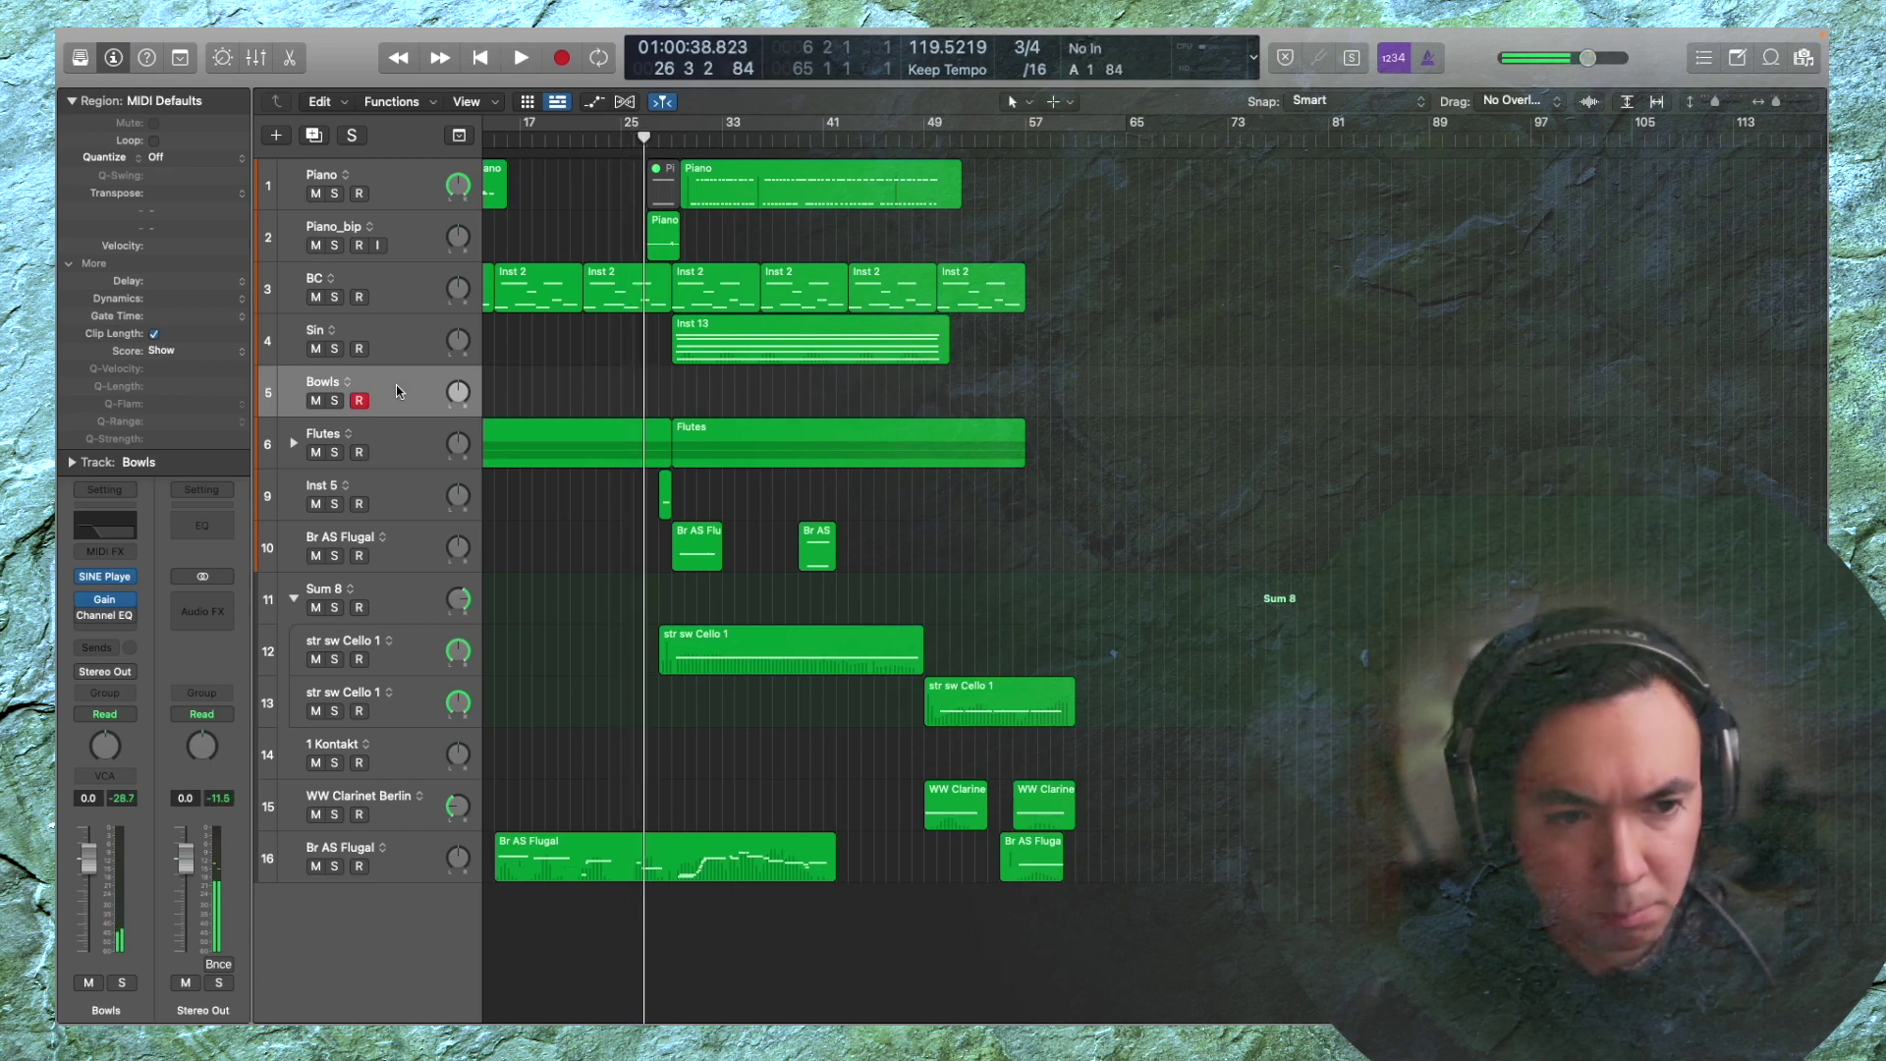
Duplicate the Bowls track and load Salu's Thundersheet percussion with the Brush effects articulation in its SINE Player
key("super+d")
left_click(106, 578)
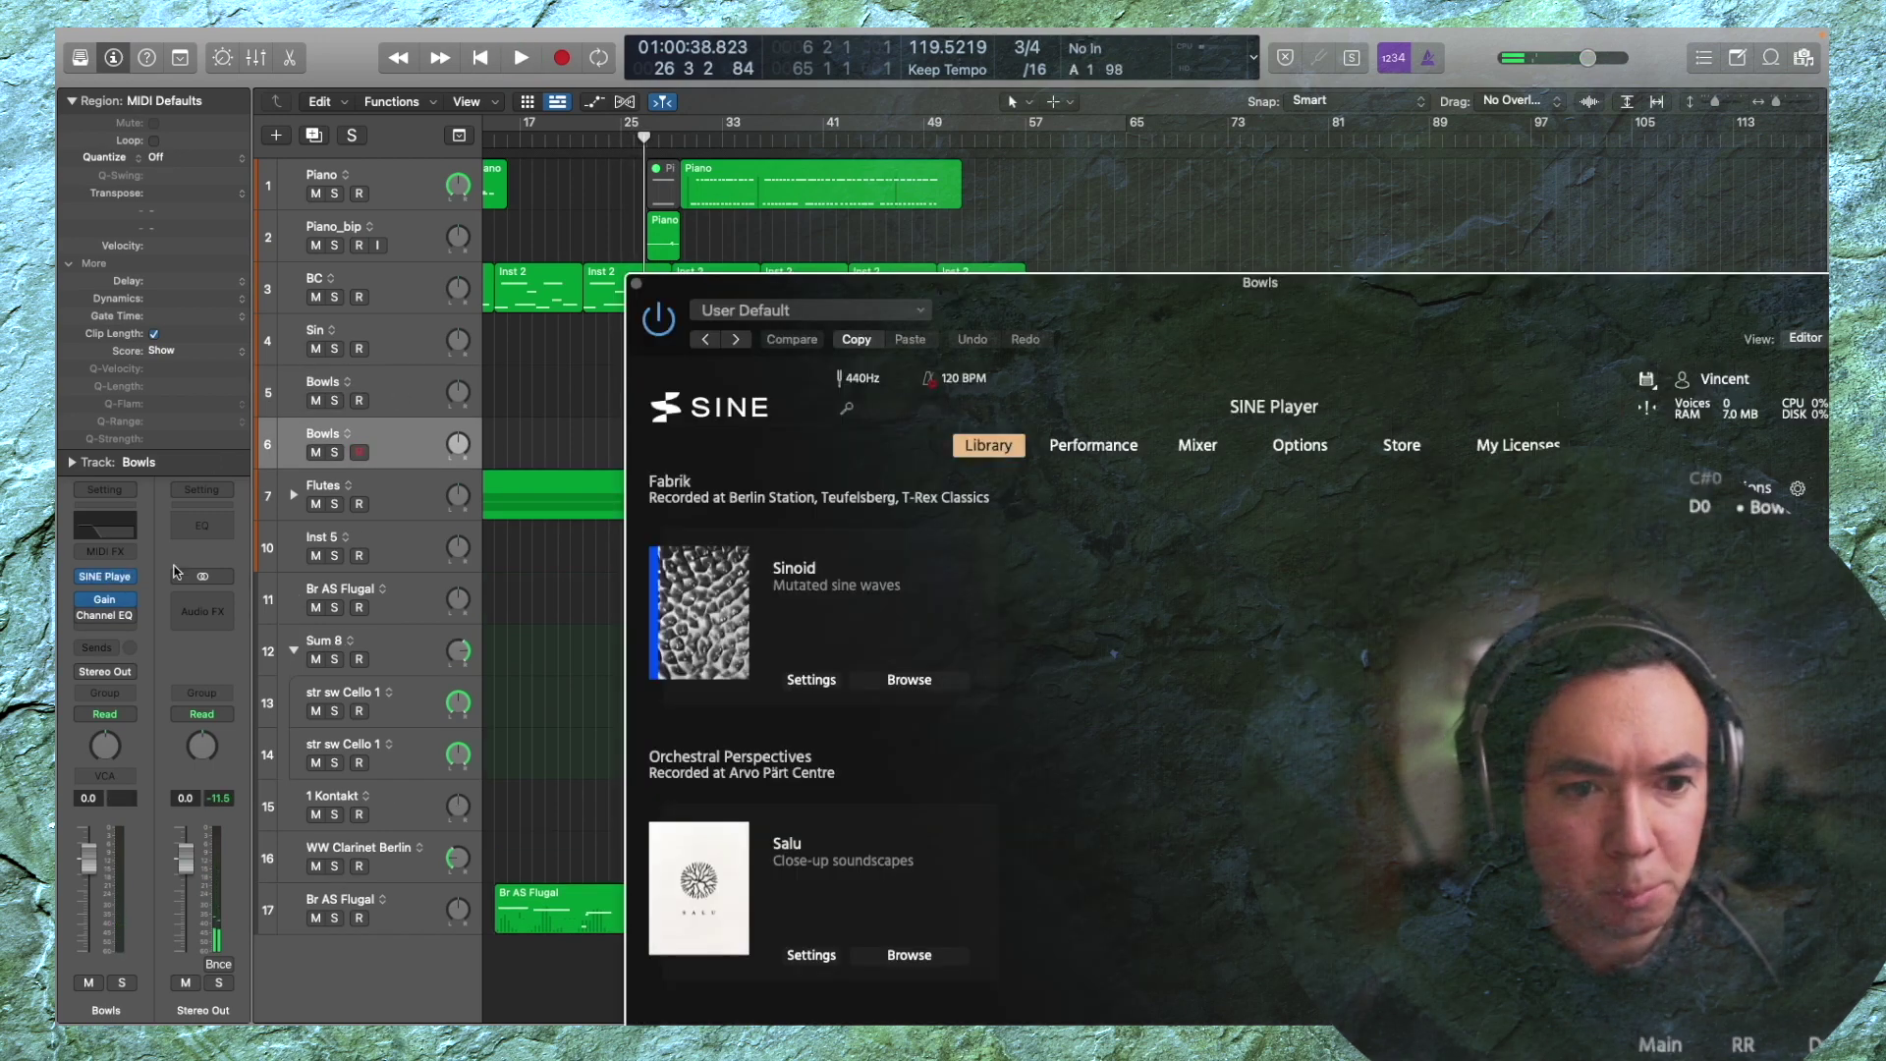
left_click(753, 712)
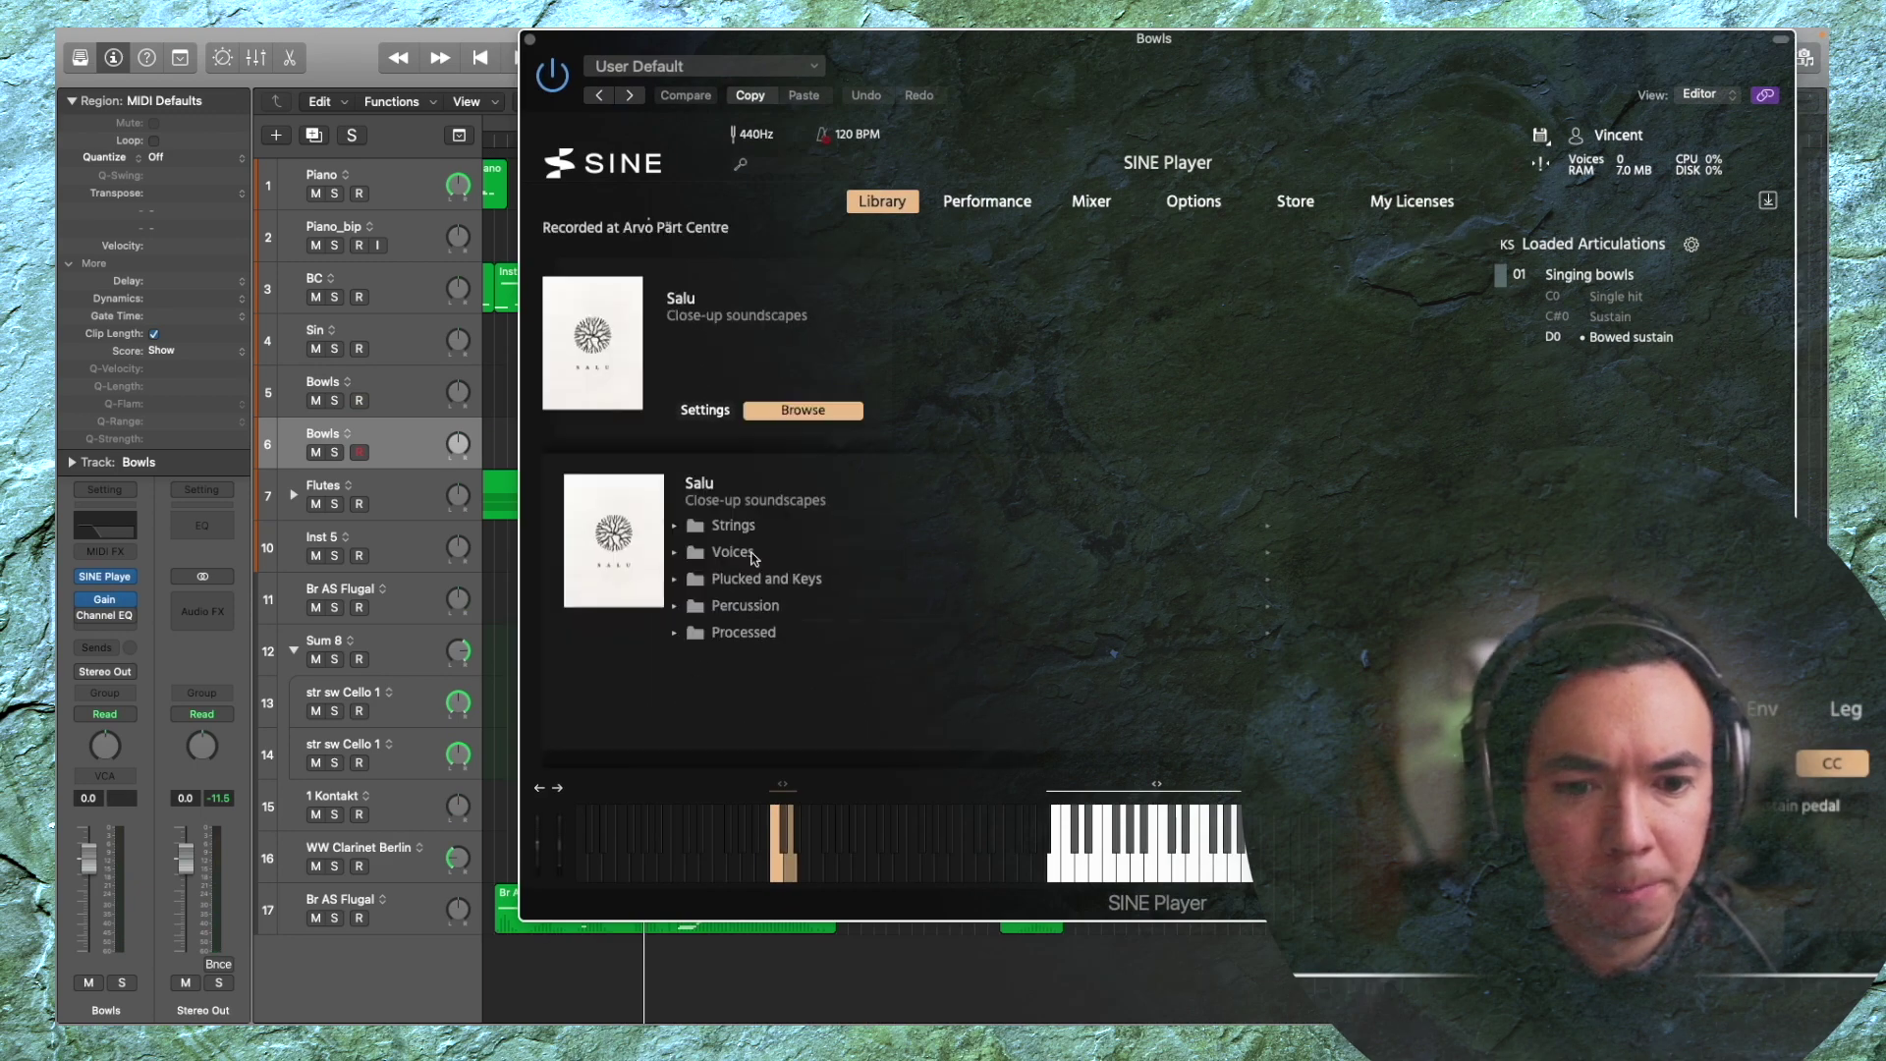
left_click(688, 605)
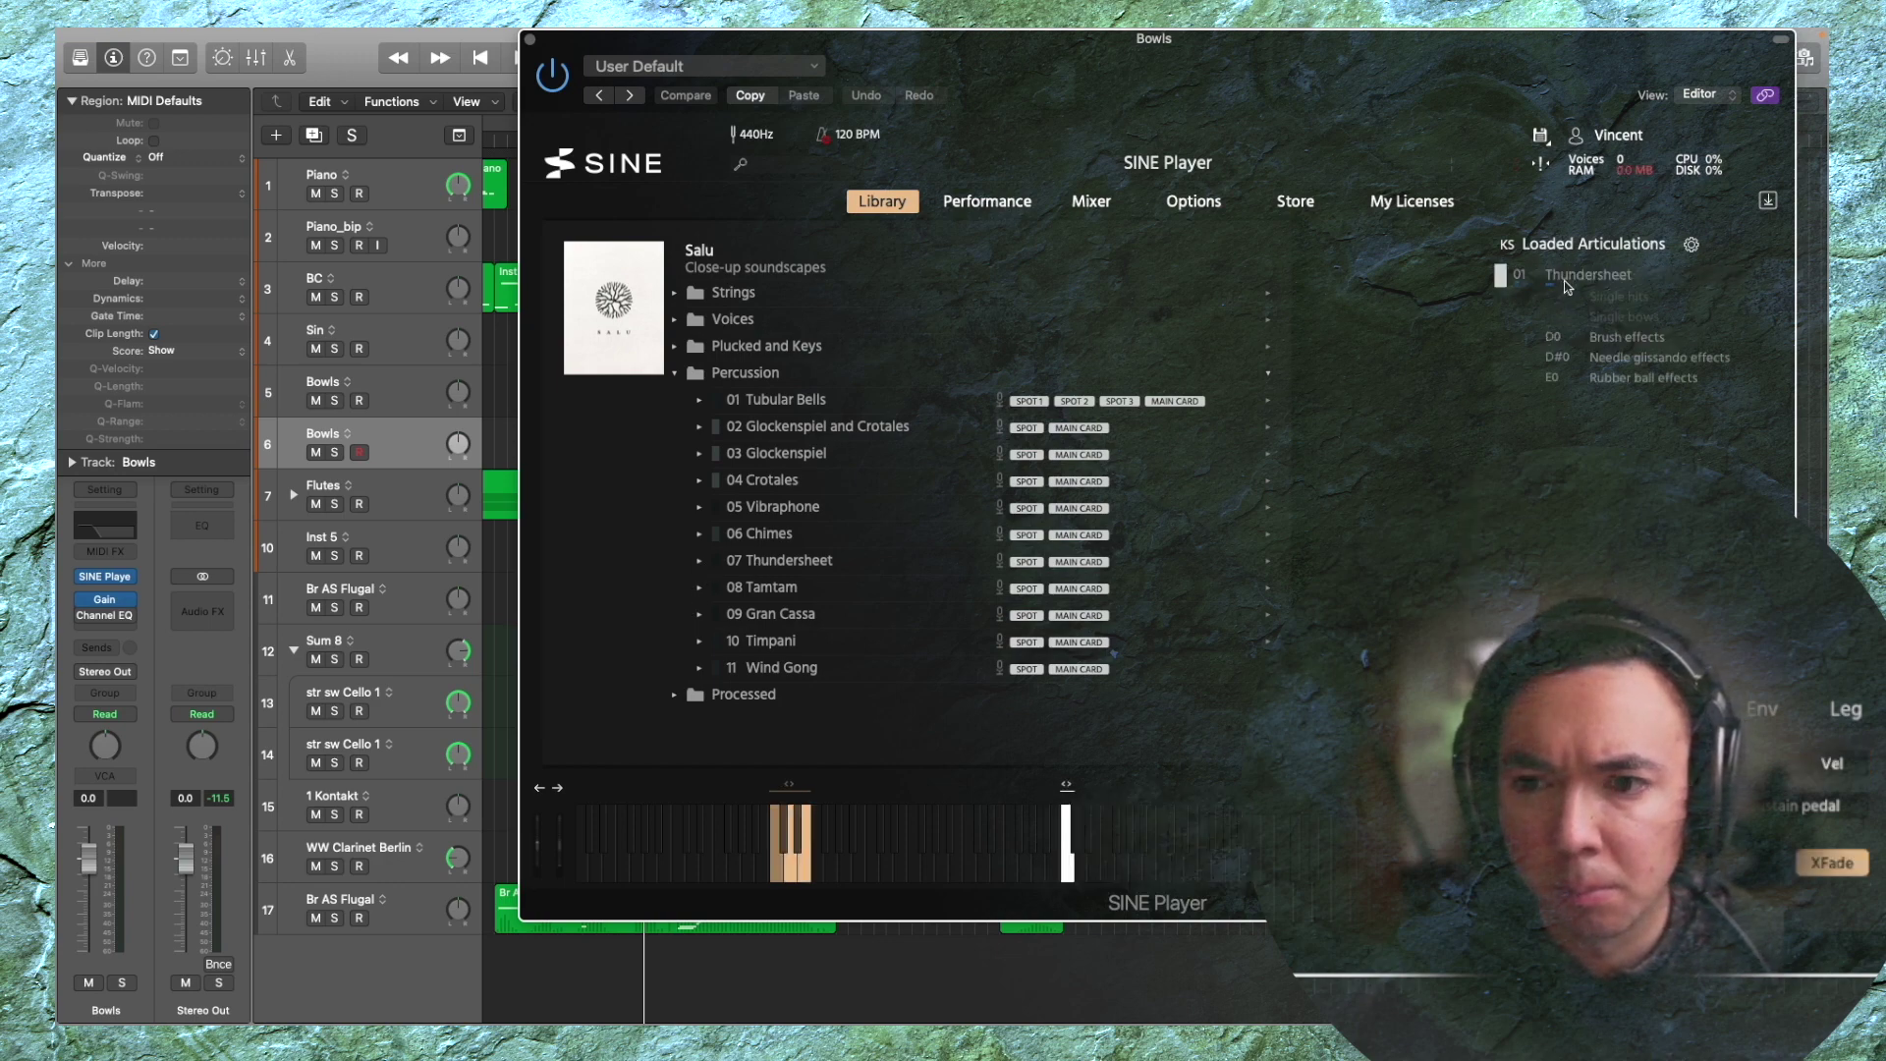
left_click(1619, 338)
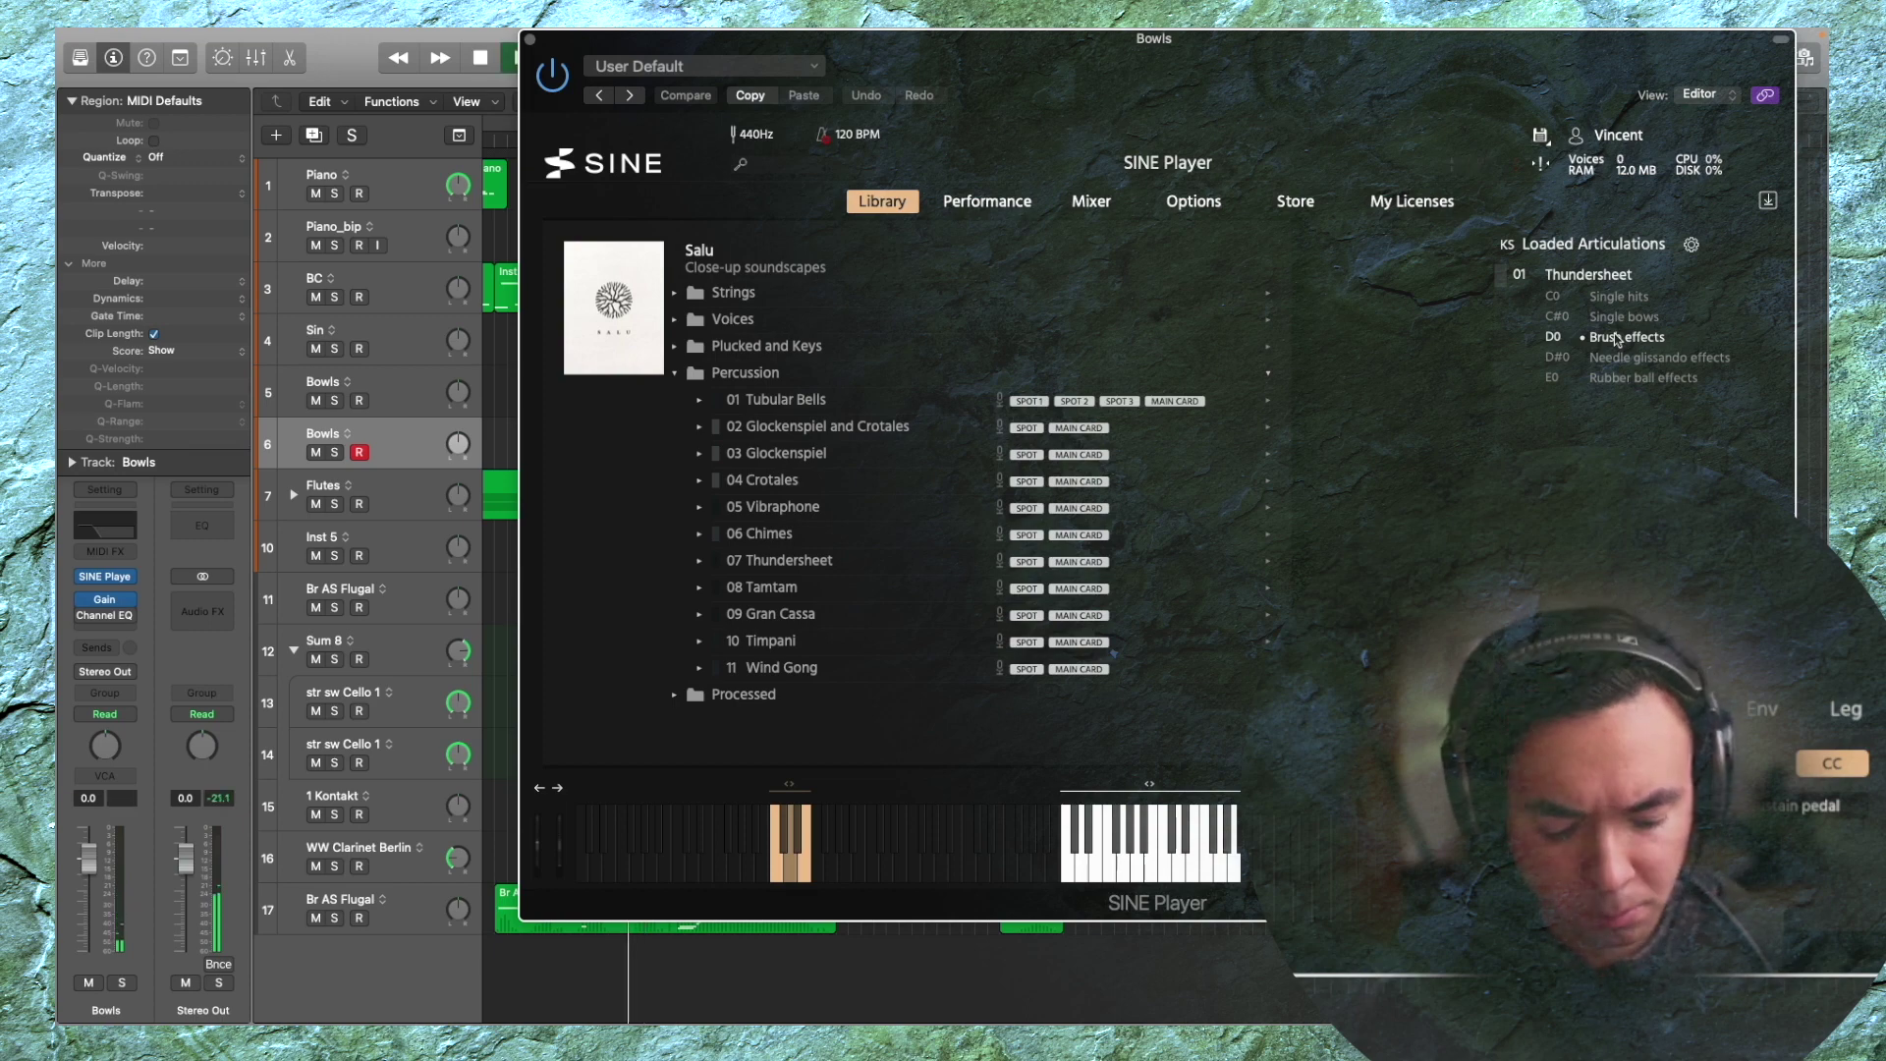
Close the duplicated track's SINE Player window and rename the track brush
mouse_move(772, 47)
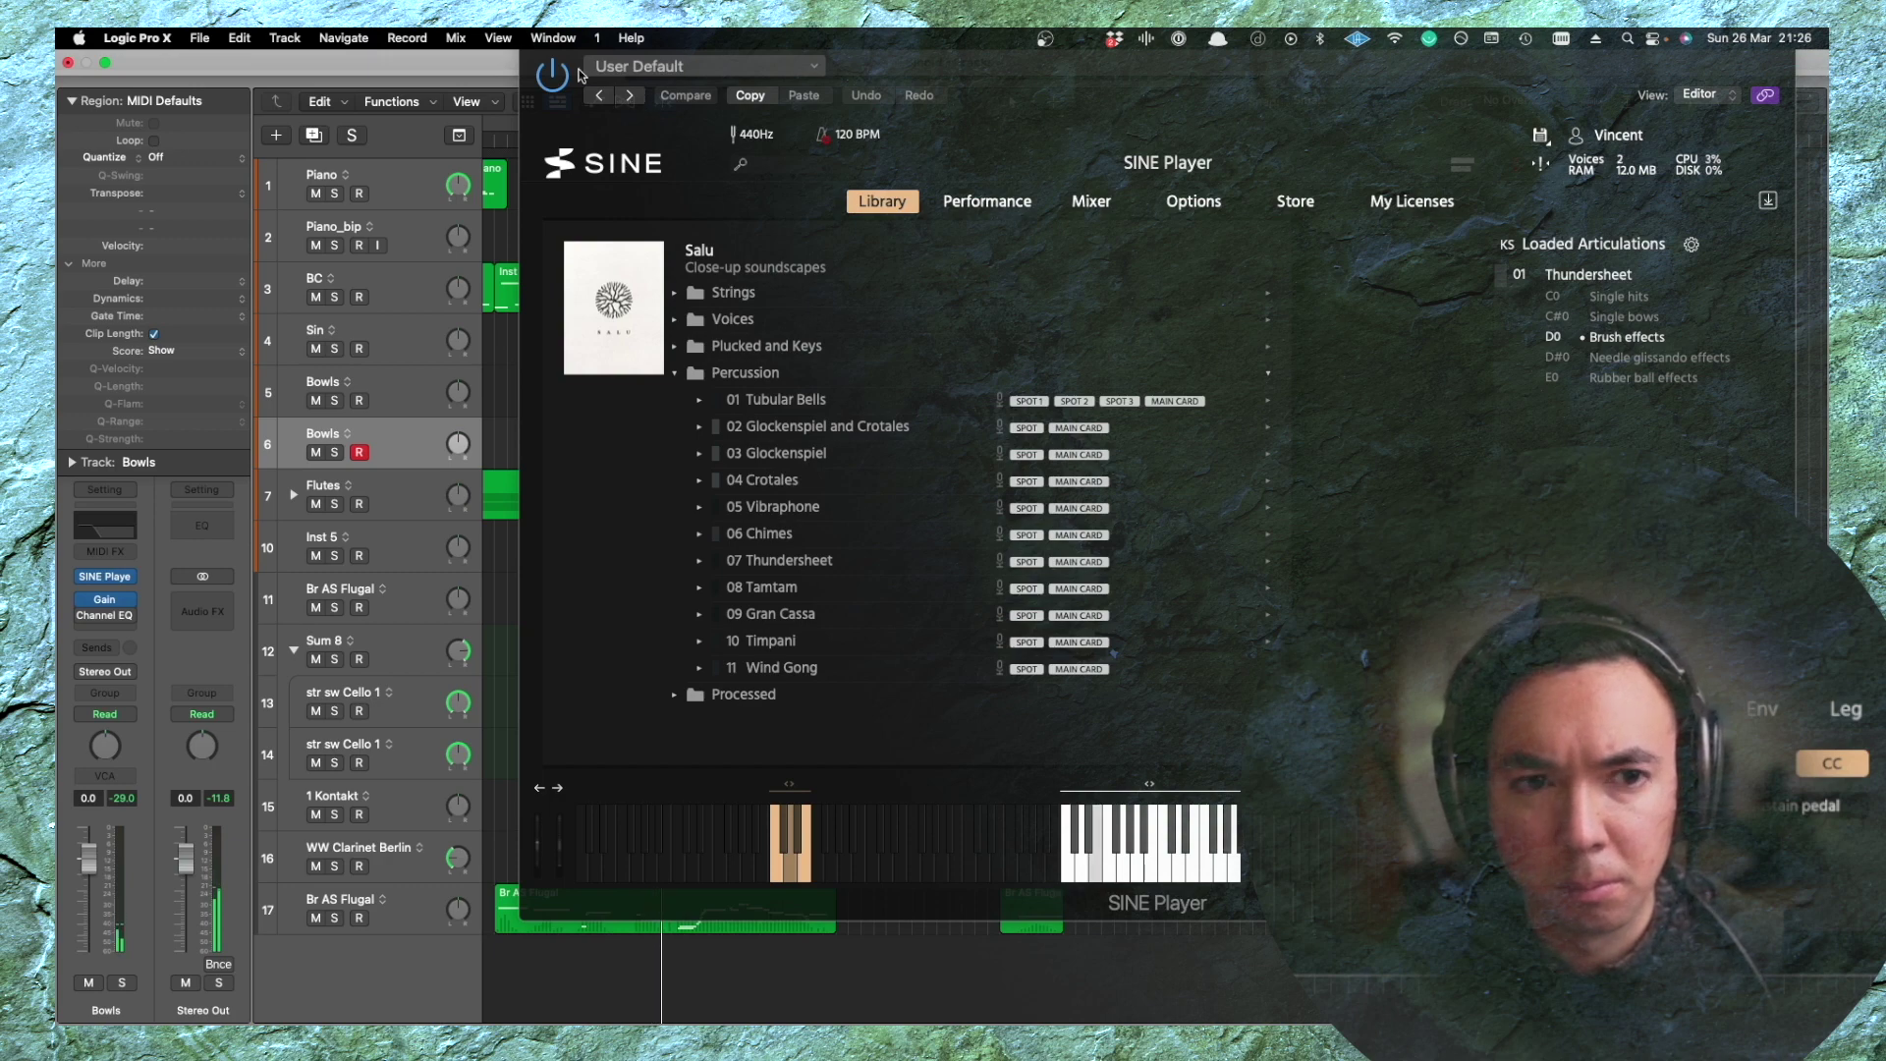
left_click_drag(878, 70, 910, 214)
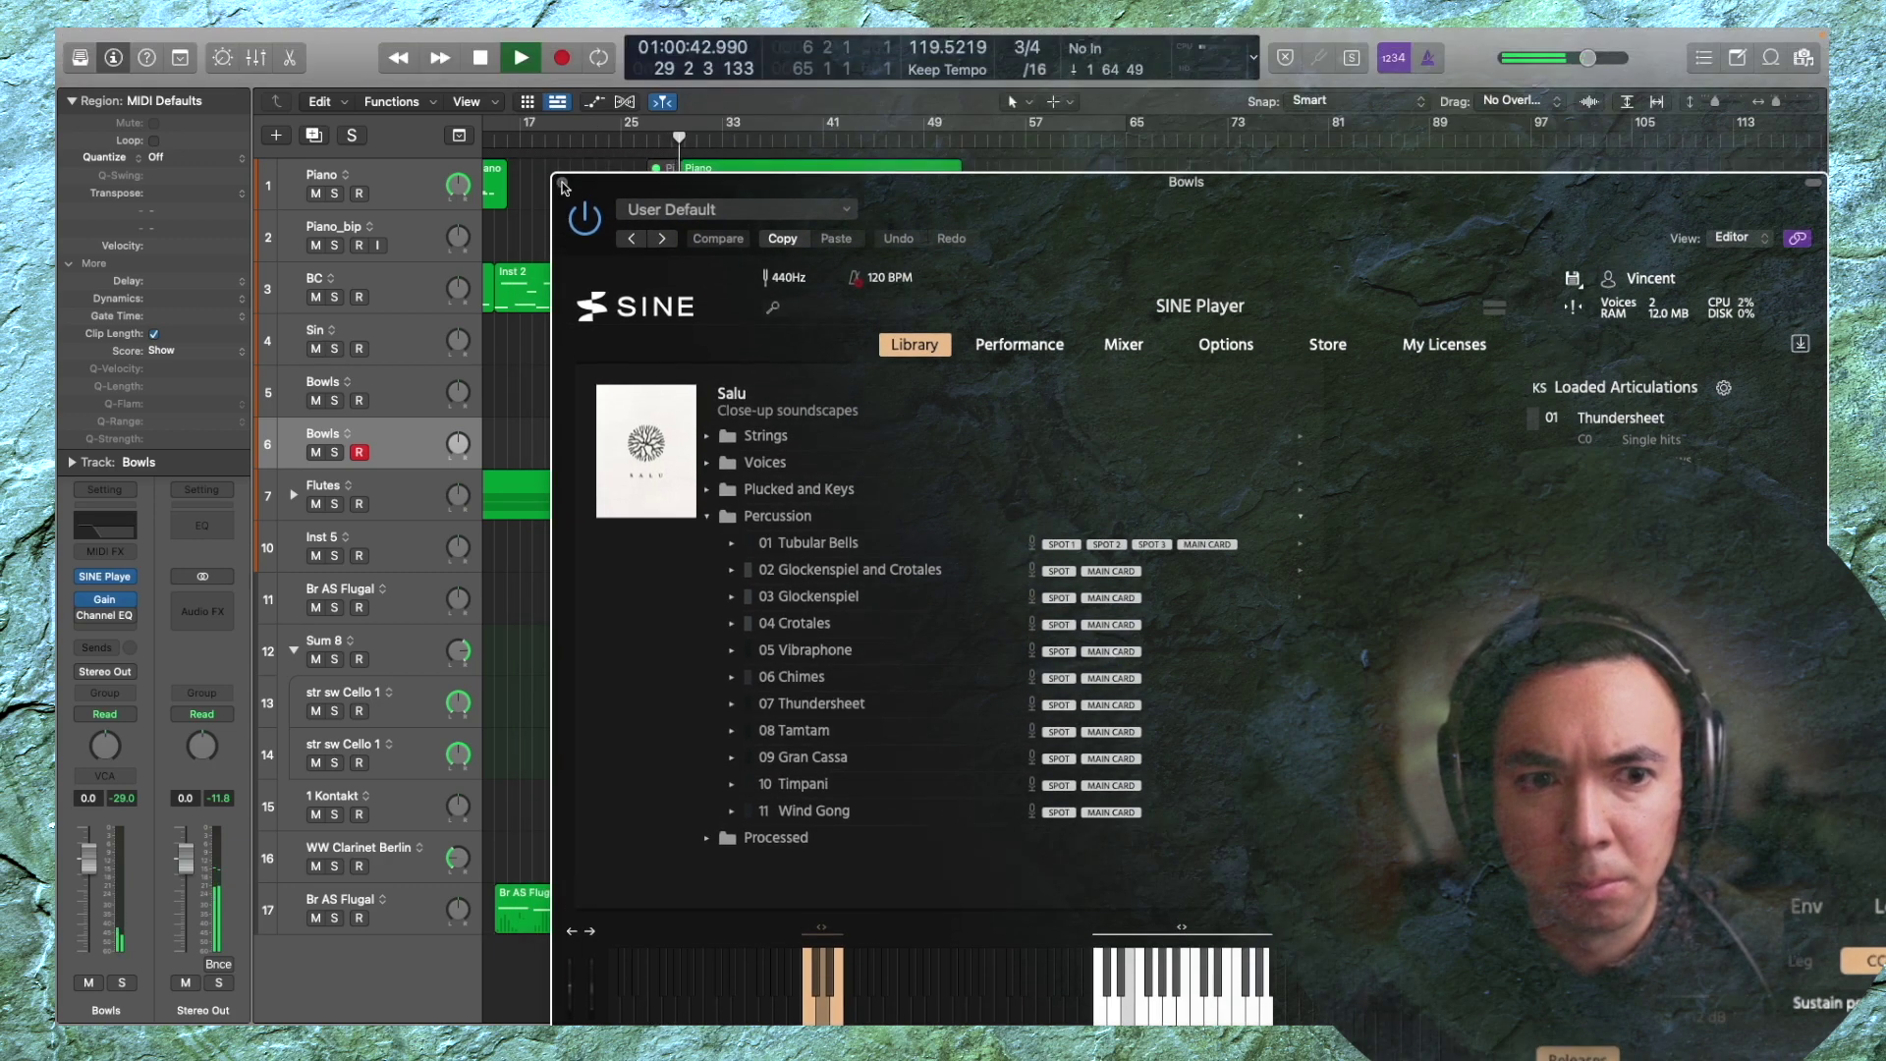
left_click(563, 184)
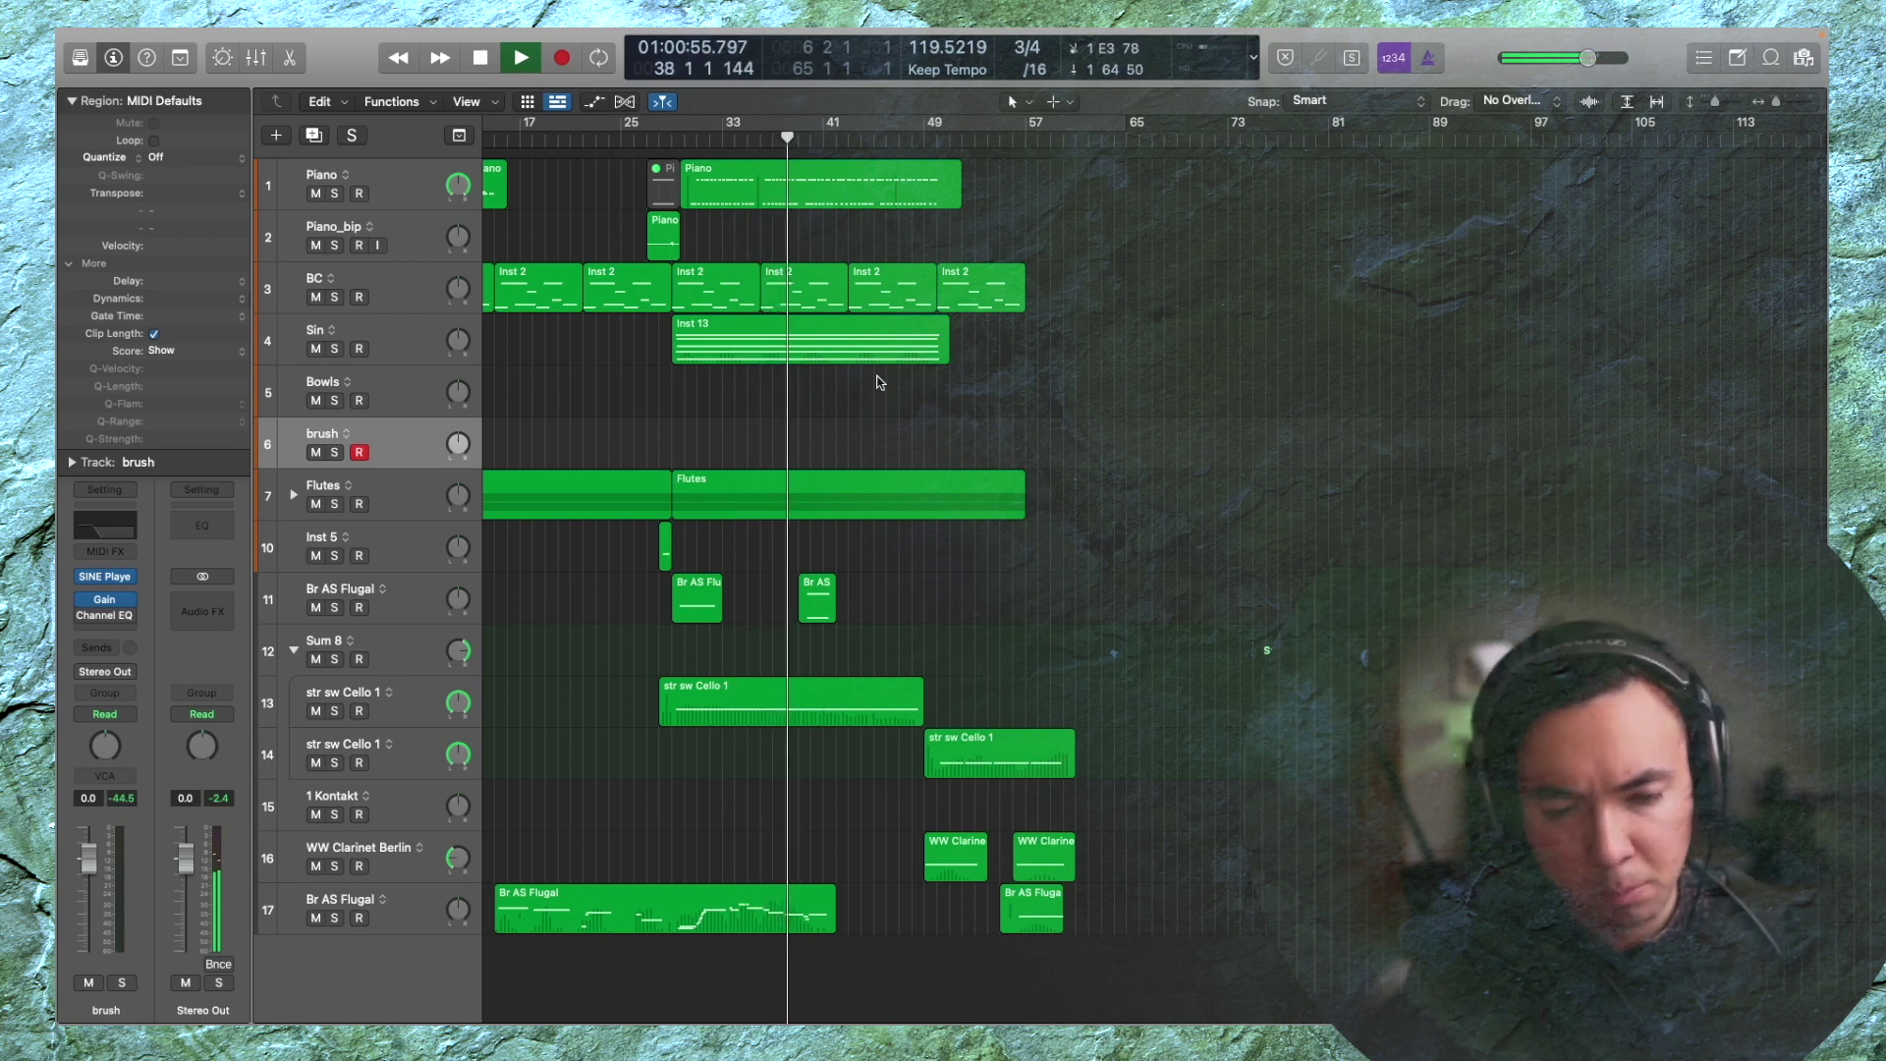
Capture the brush performance from about bar 25 to 37 as a region on the brush track and keep the arrangement playing
key("shift+r")
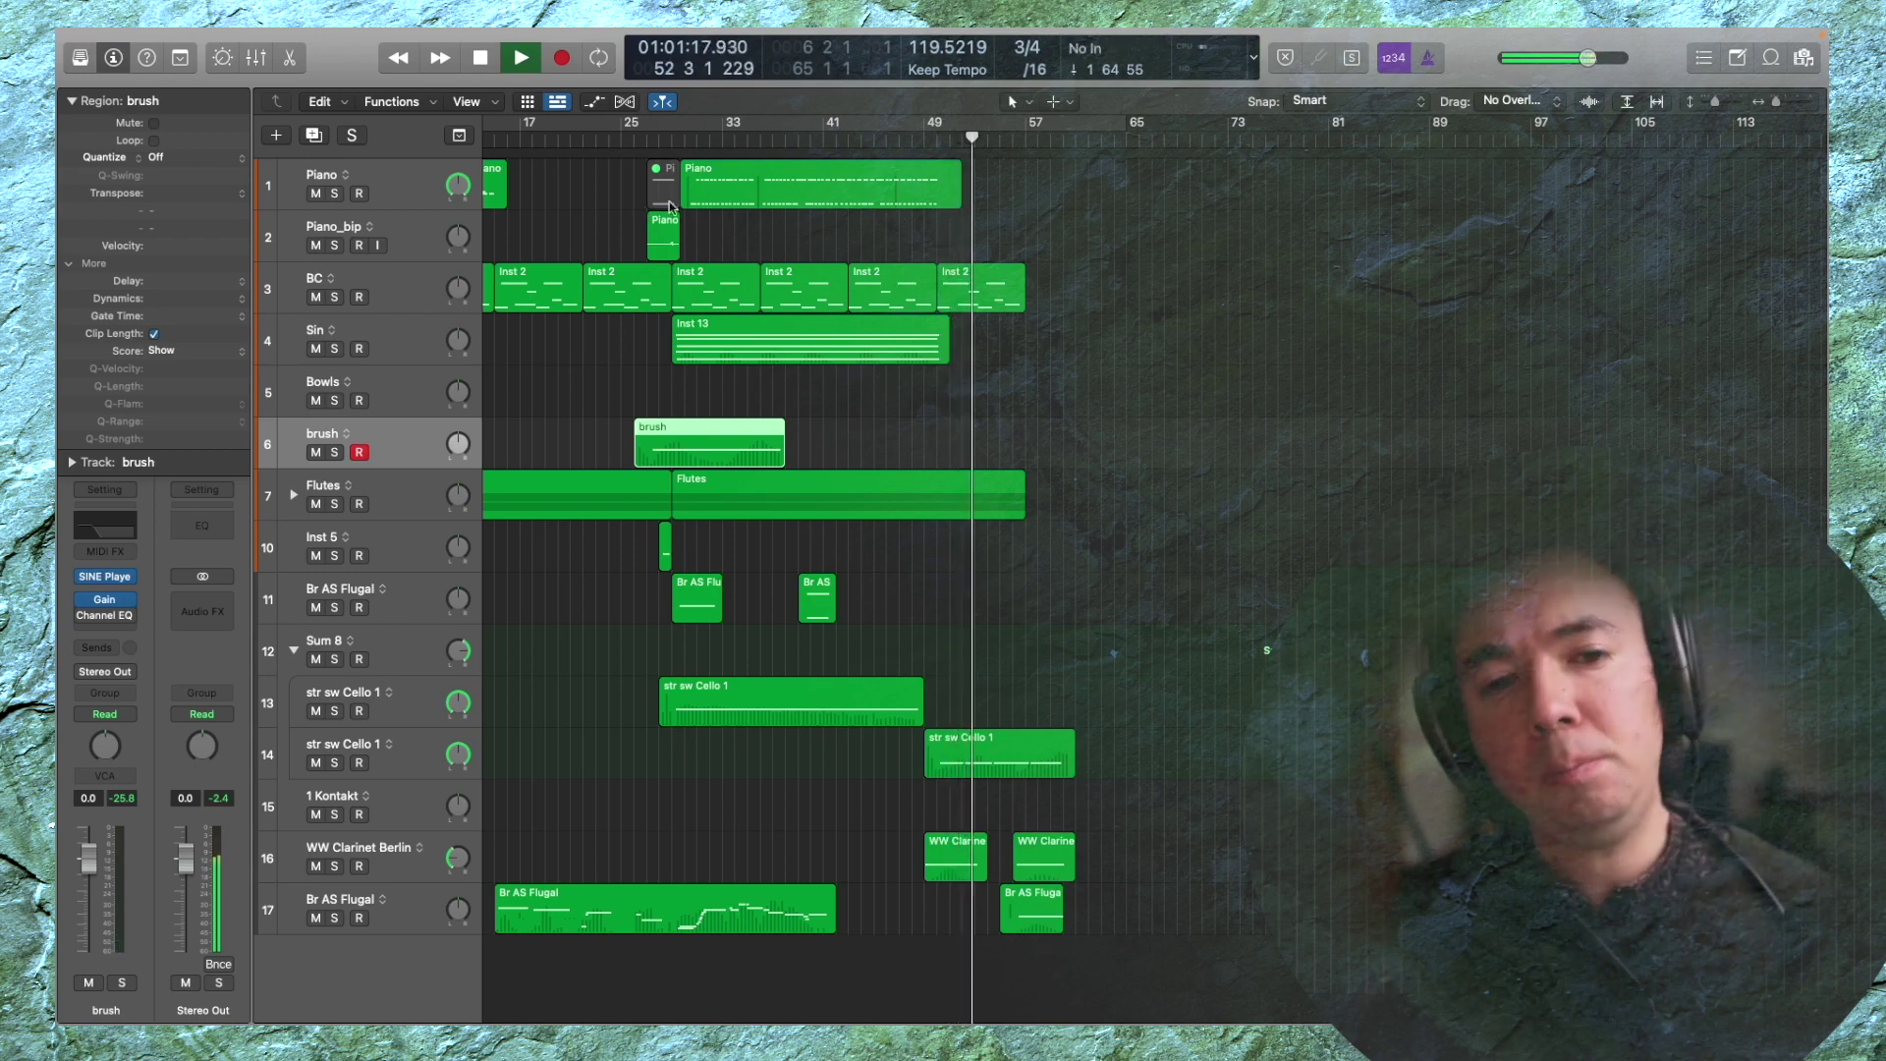
scroll(720, 258, "down", 1)
scroll(720, 258, "right", 1)
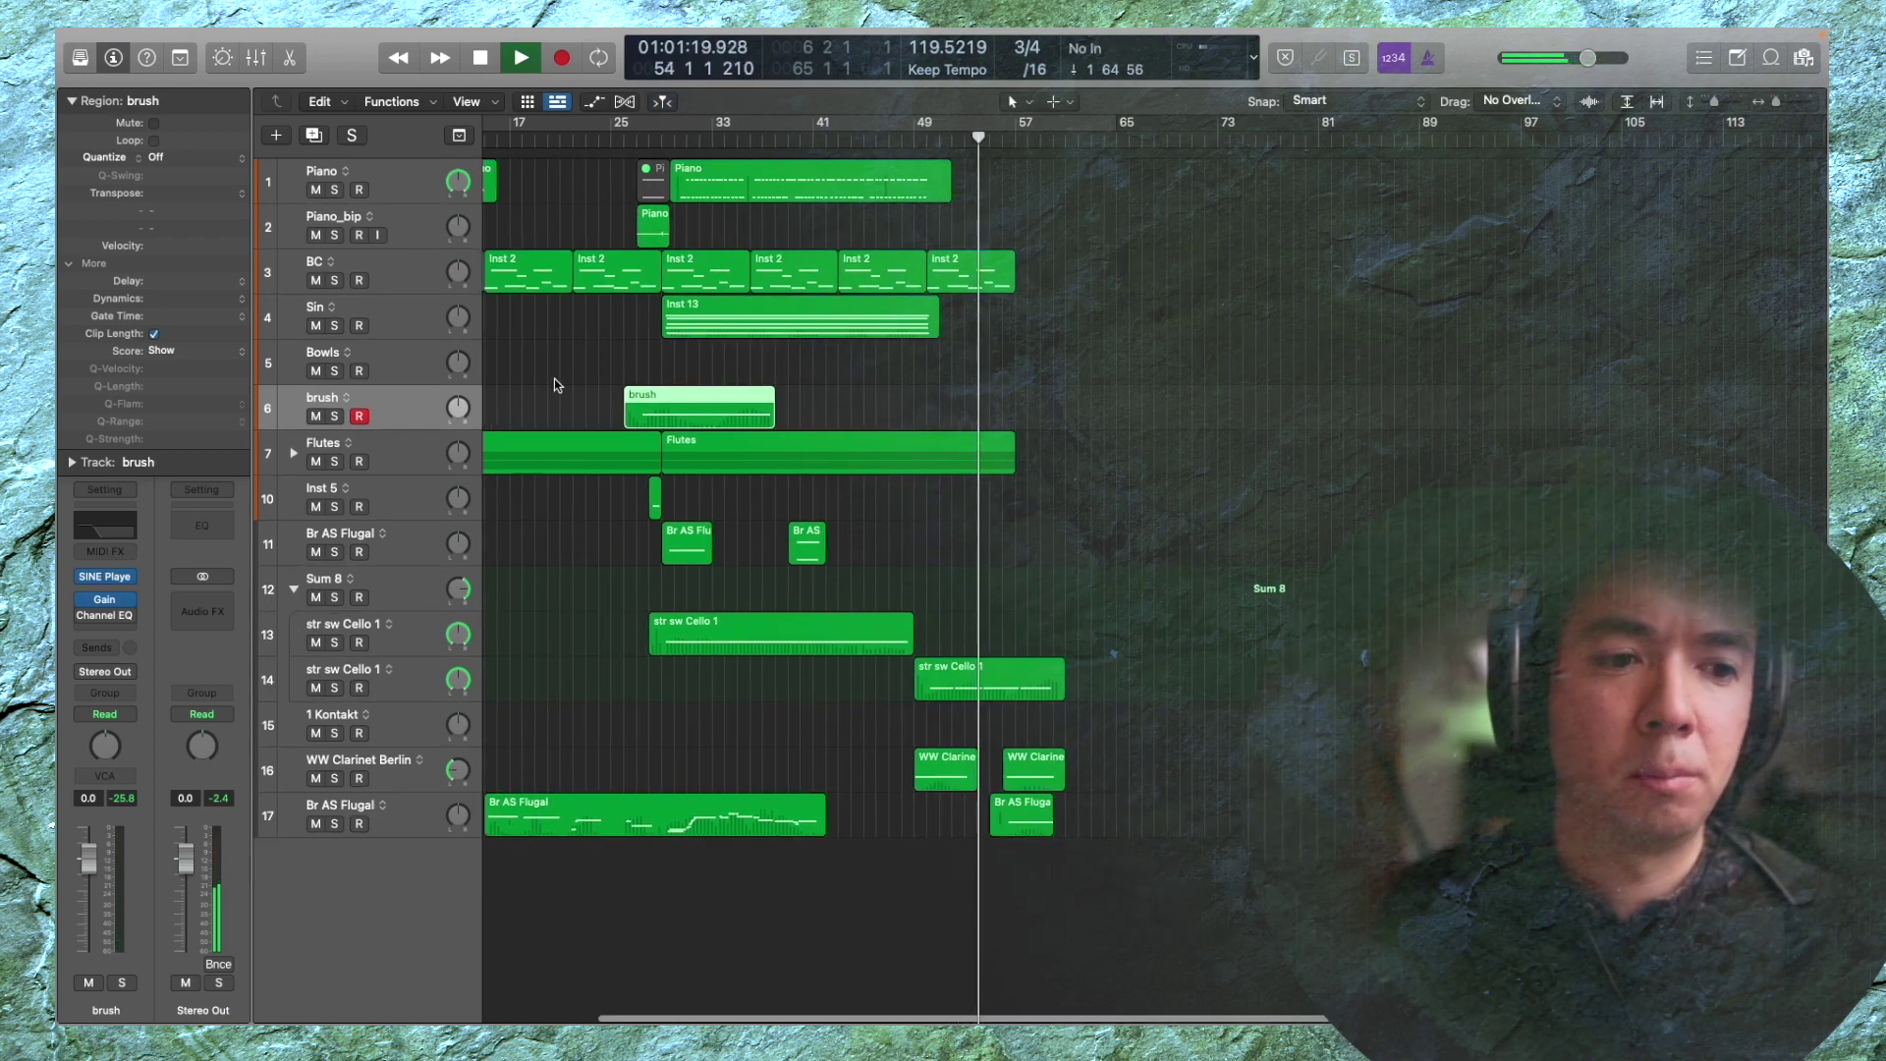
Play the arrangement from the beginning and audition the Bowls instrument over the opening bars
scroll(395, 369, "down", 4)
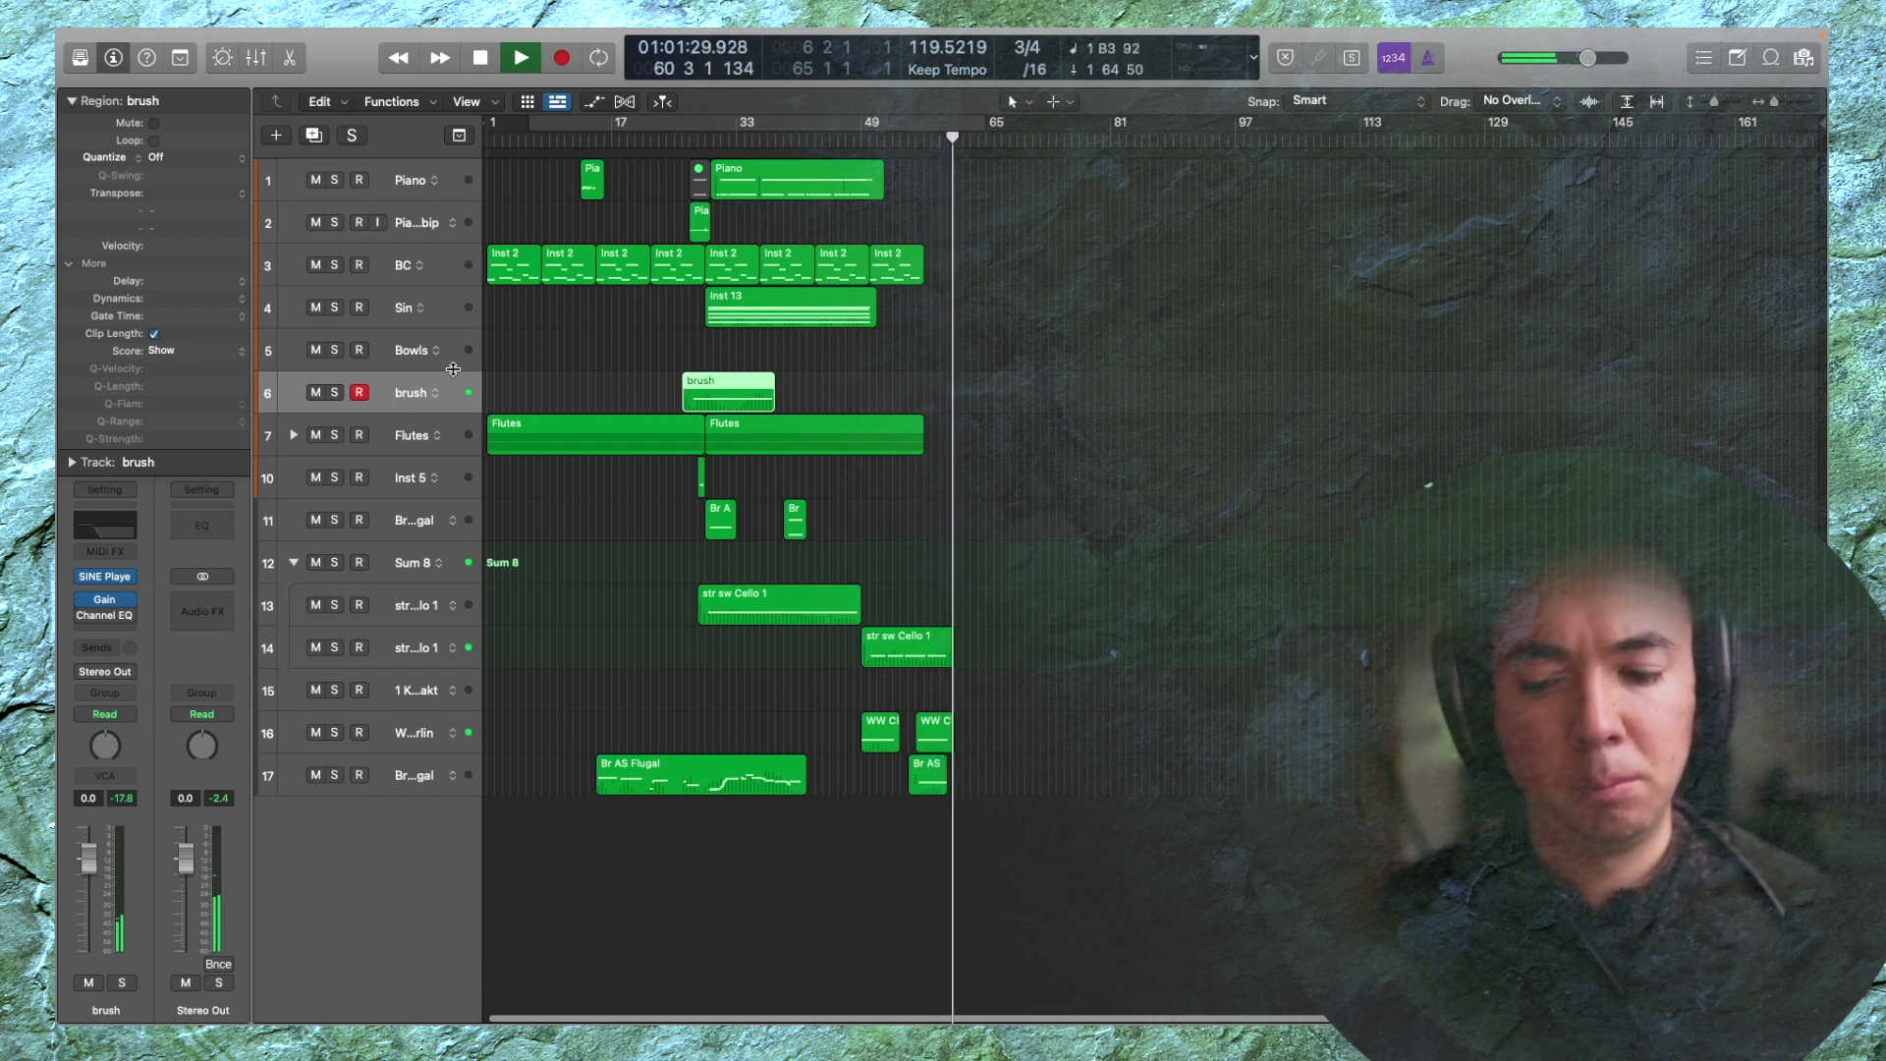
key("space")
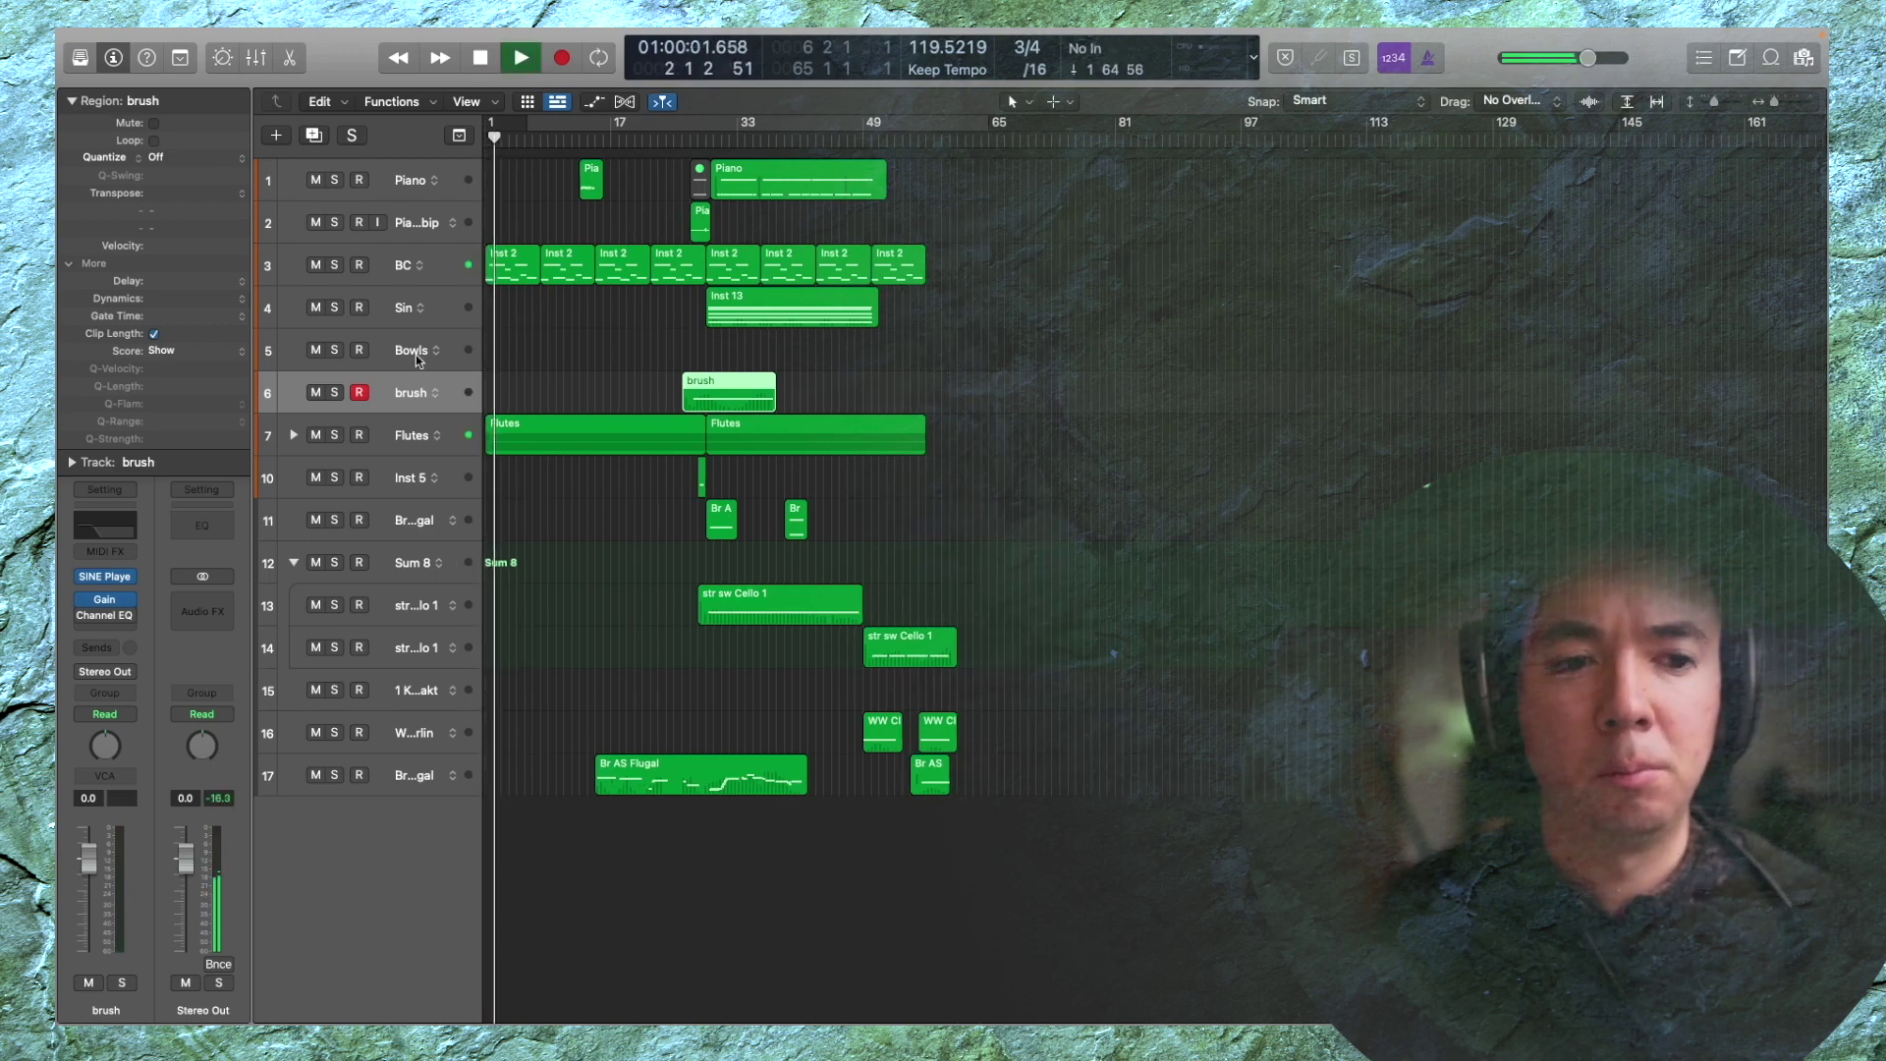
left_click(423, 358)
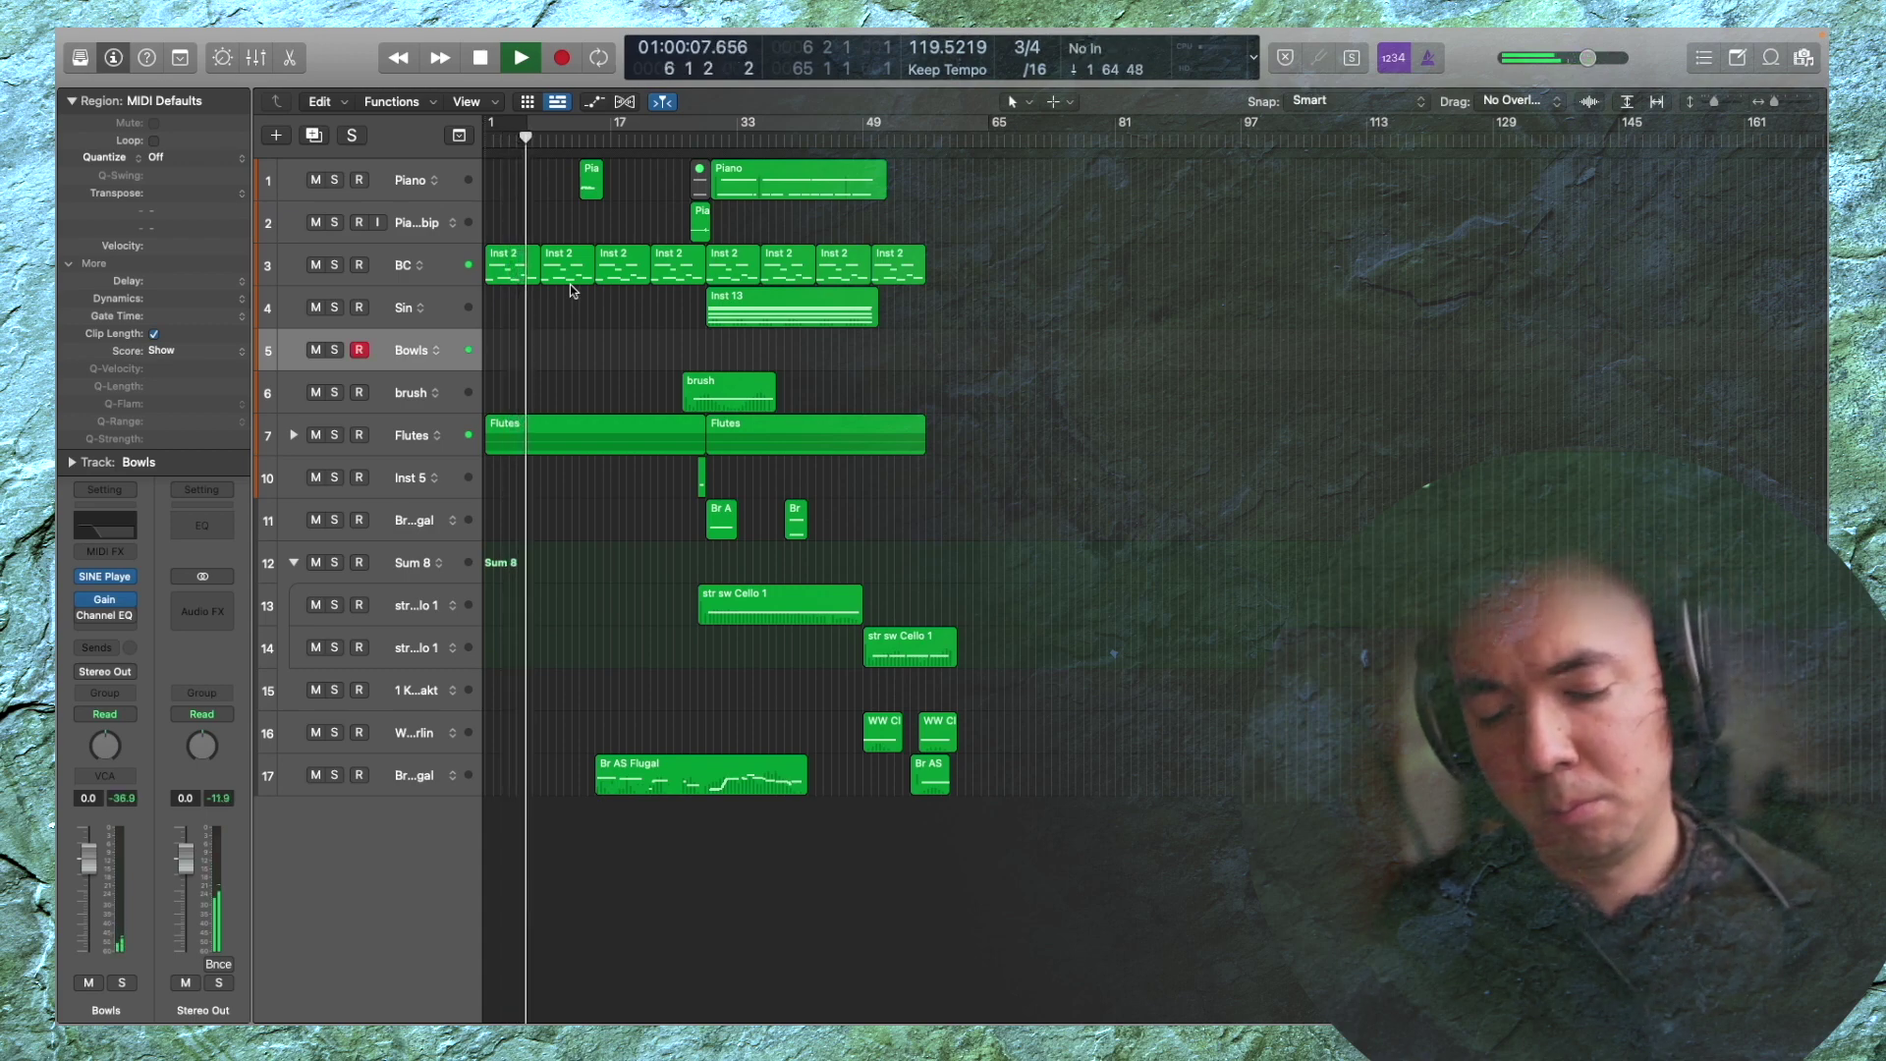
key("super+Up")
key("super+Up")
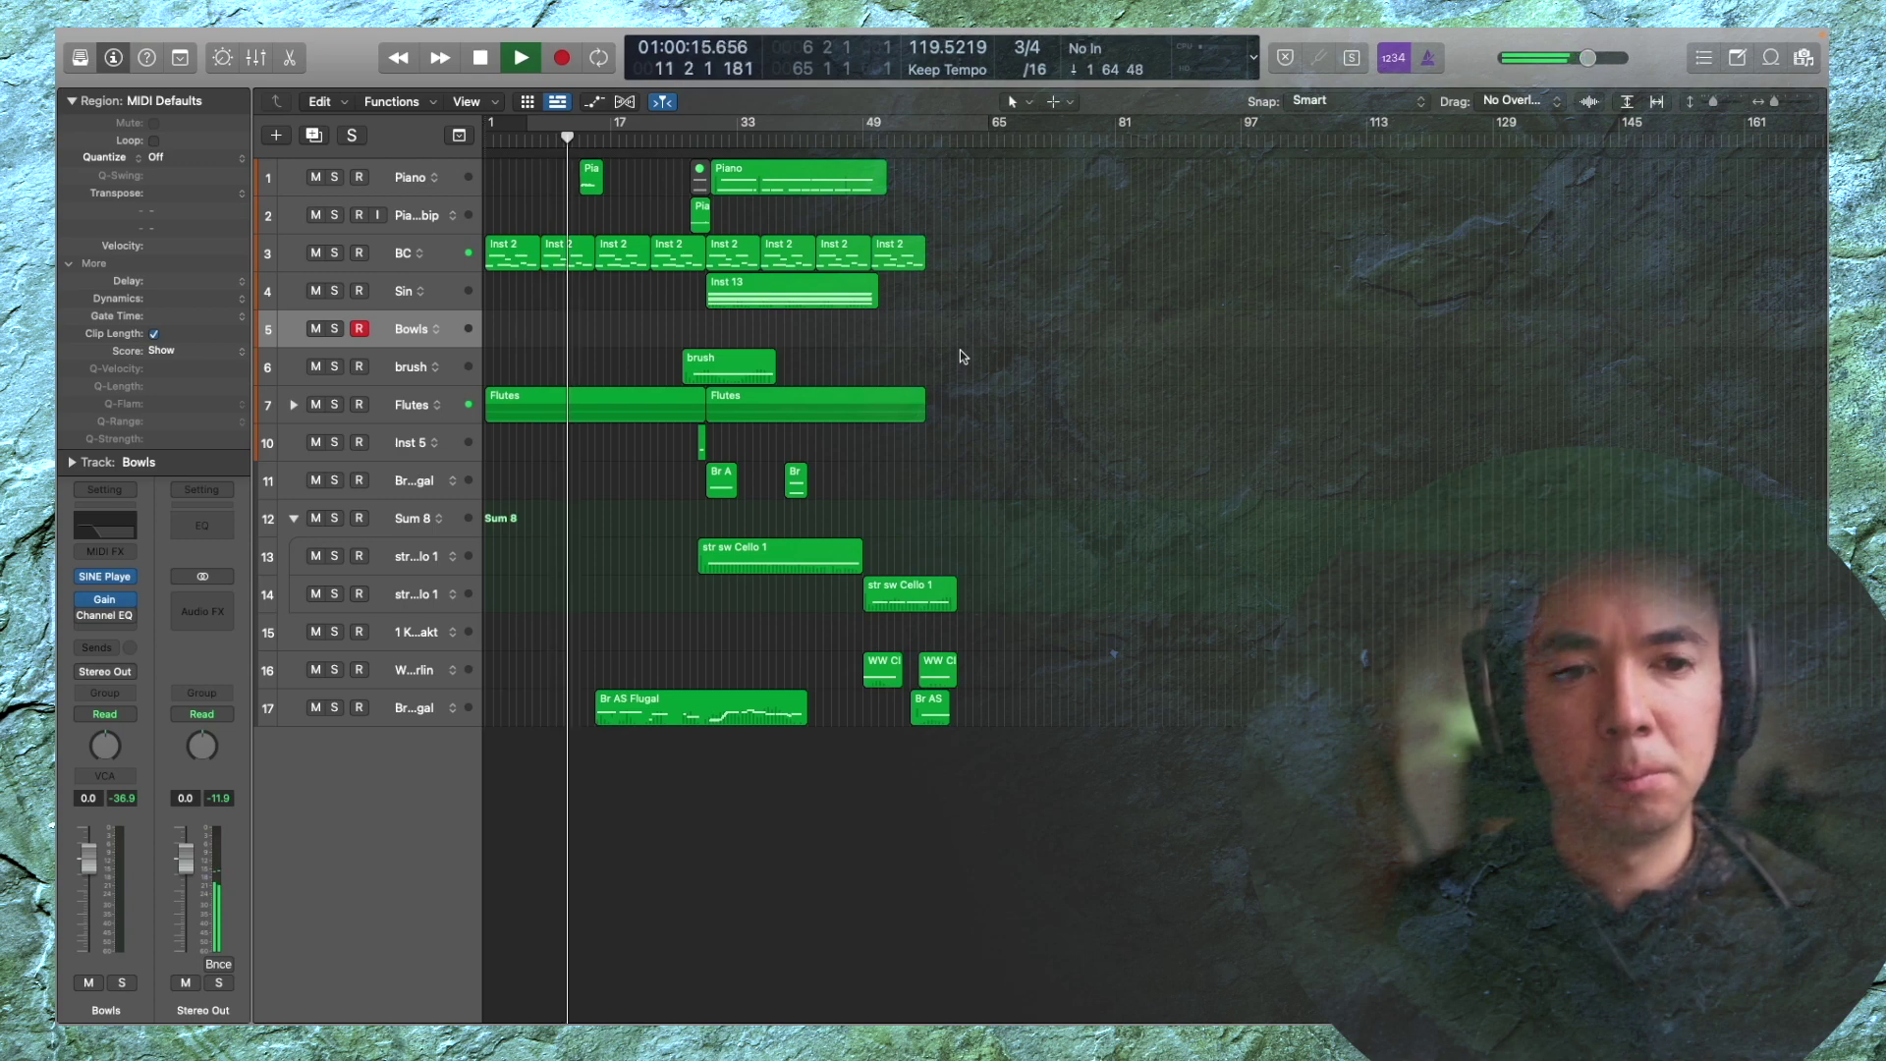
Delete the short region around bar 15 from the Piano track
left_click(412, 707)
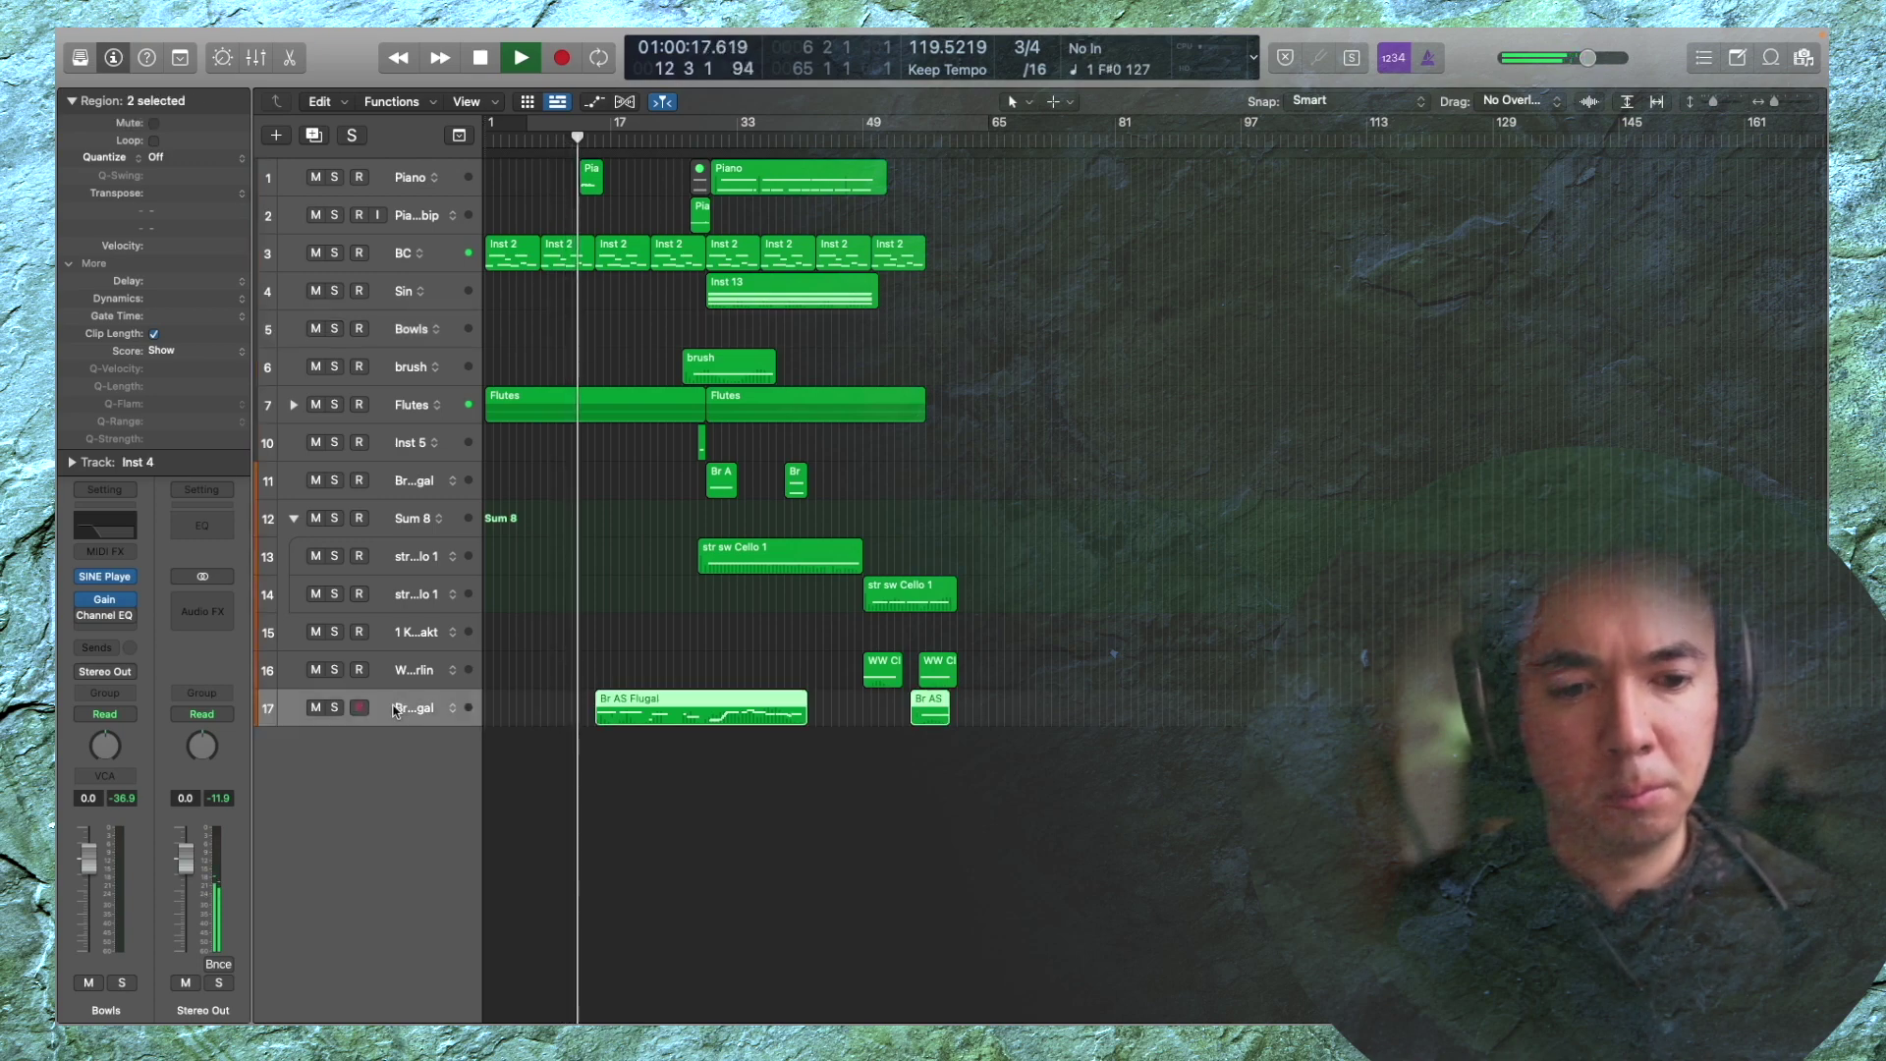
key("super+Down")
key("super+Down")
key("super+Down")
key("super+Right")
key("super+Right")
key("super+Right")
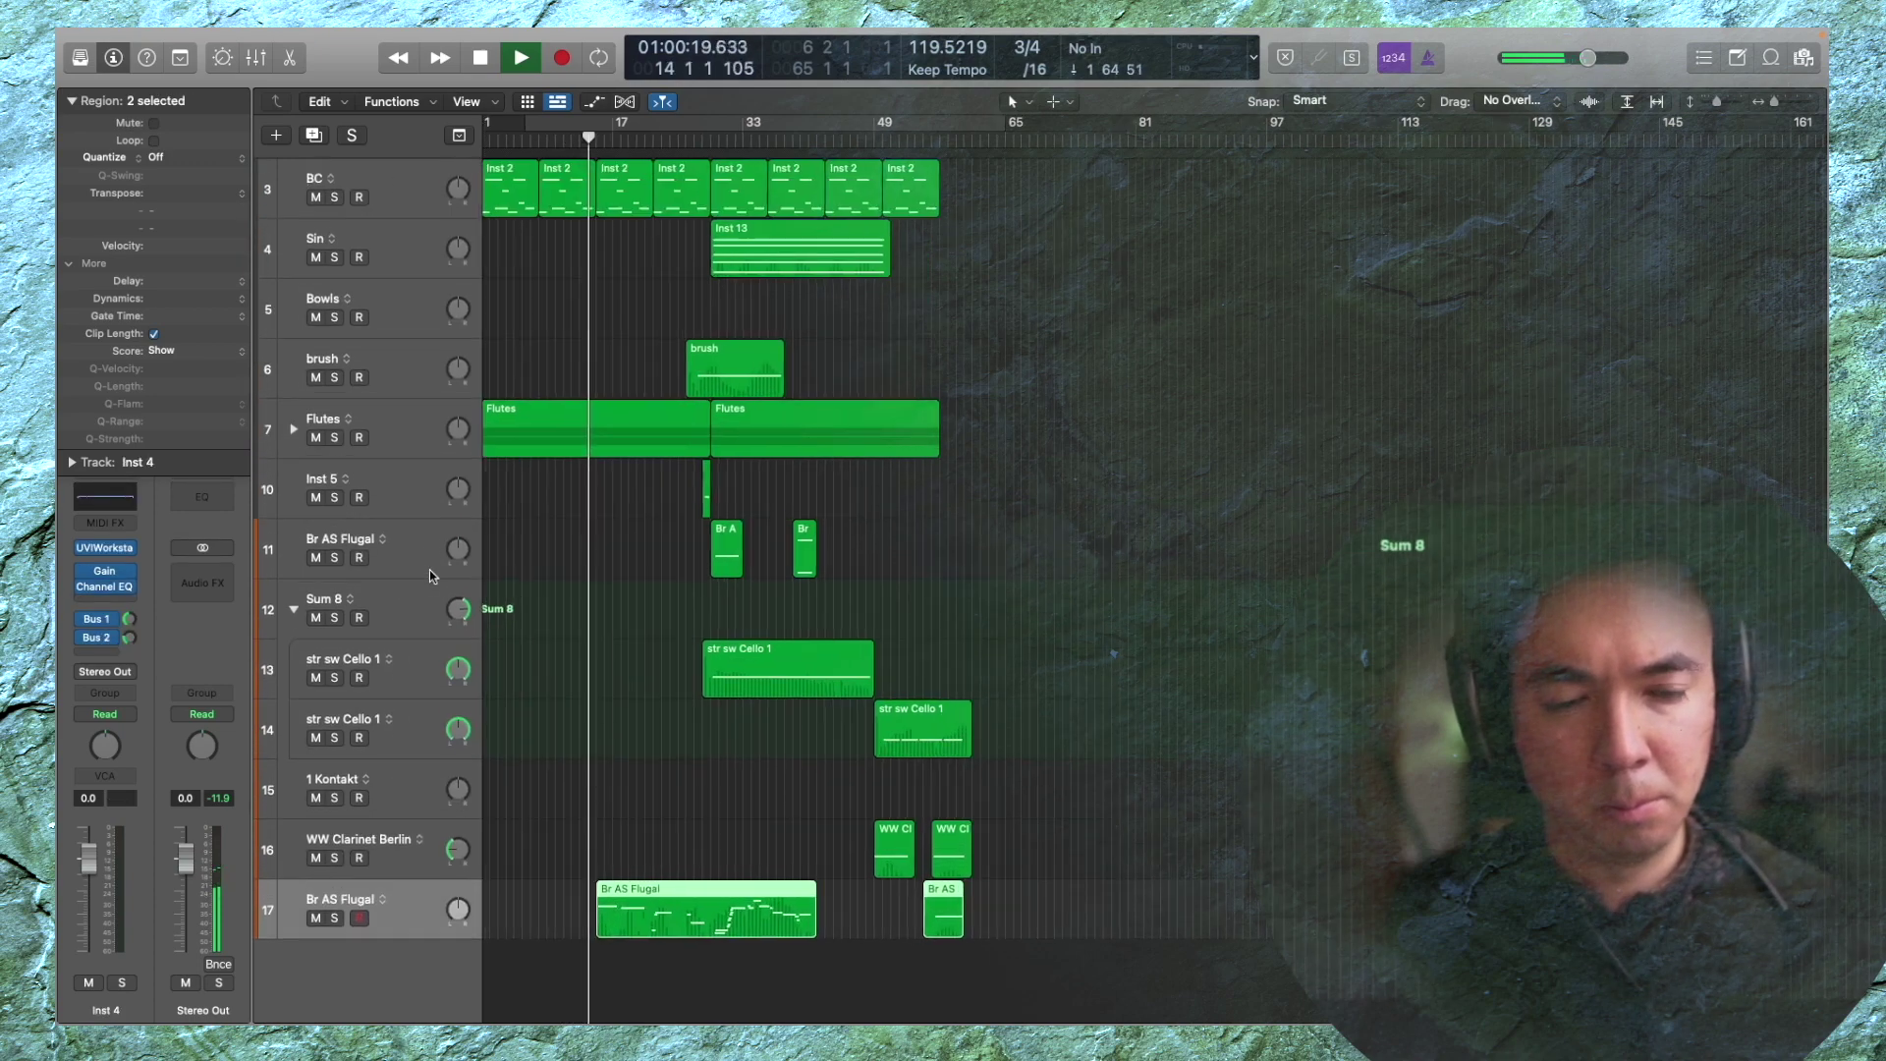
scroll(429, 576, "up", 2)
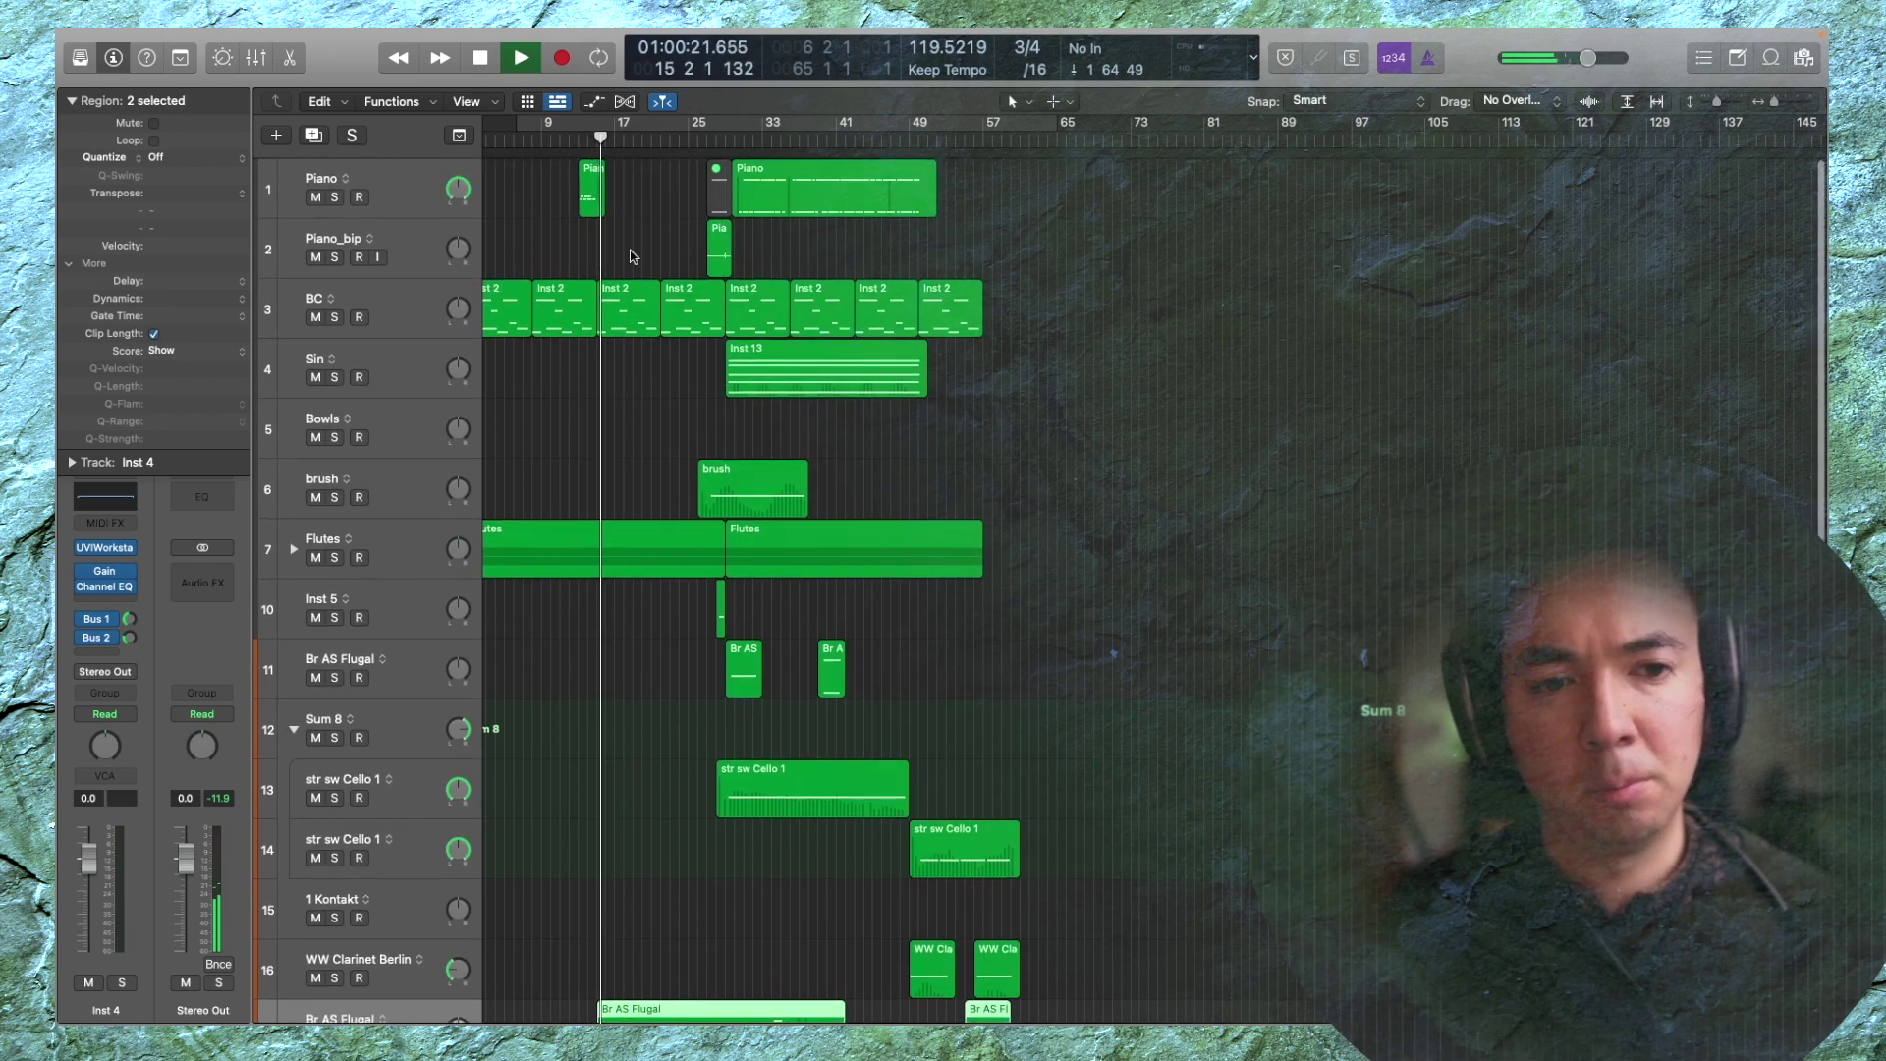
left_click_drag(627, 199, 552, 195)
key("Delete")
Capture the piano part played over the running arrangement as a region ending at about bar 21 on the Piano track
scroll(552, 201, "right", 1)
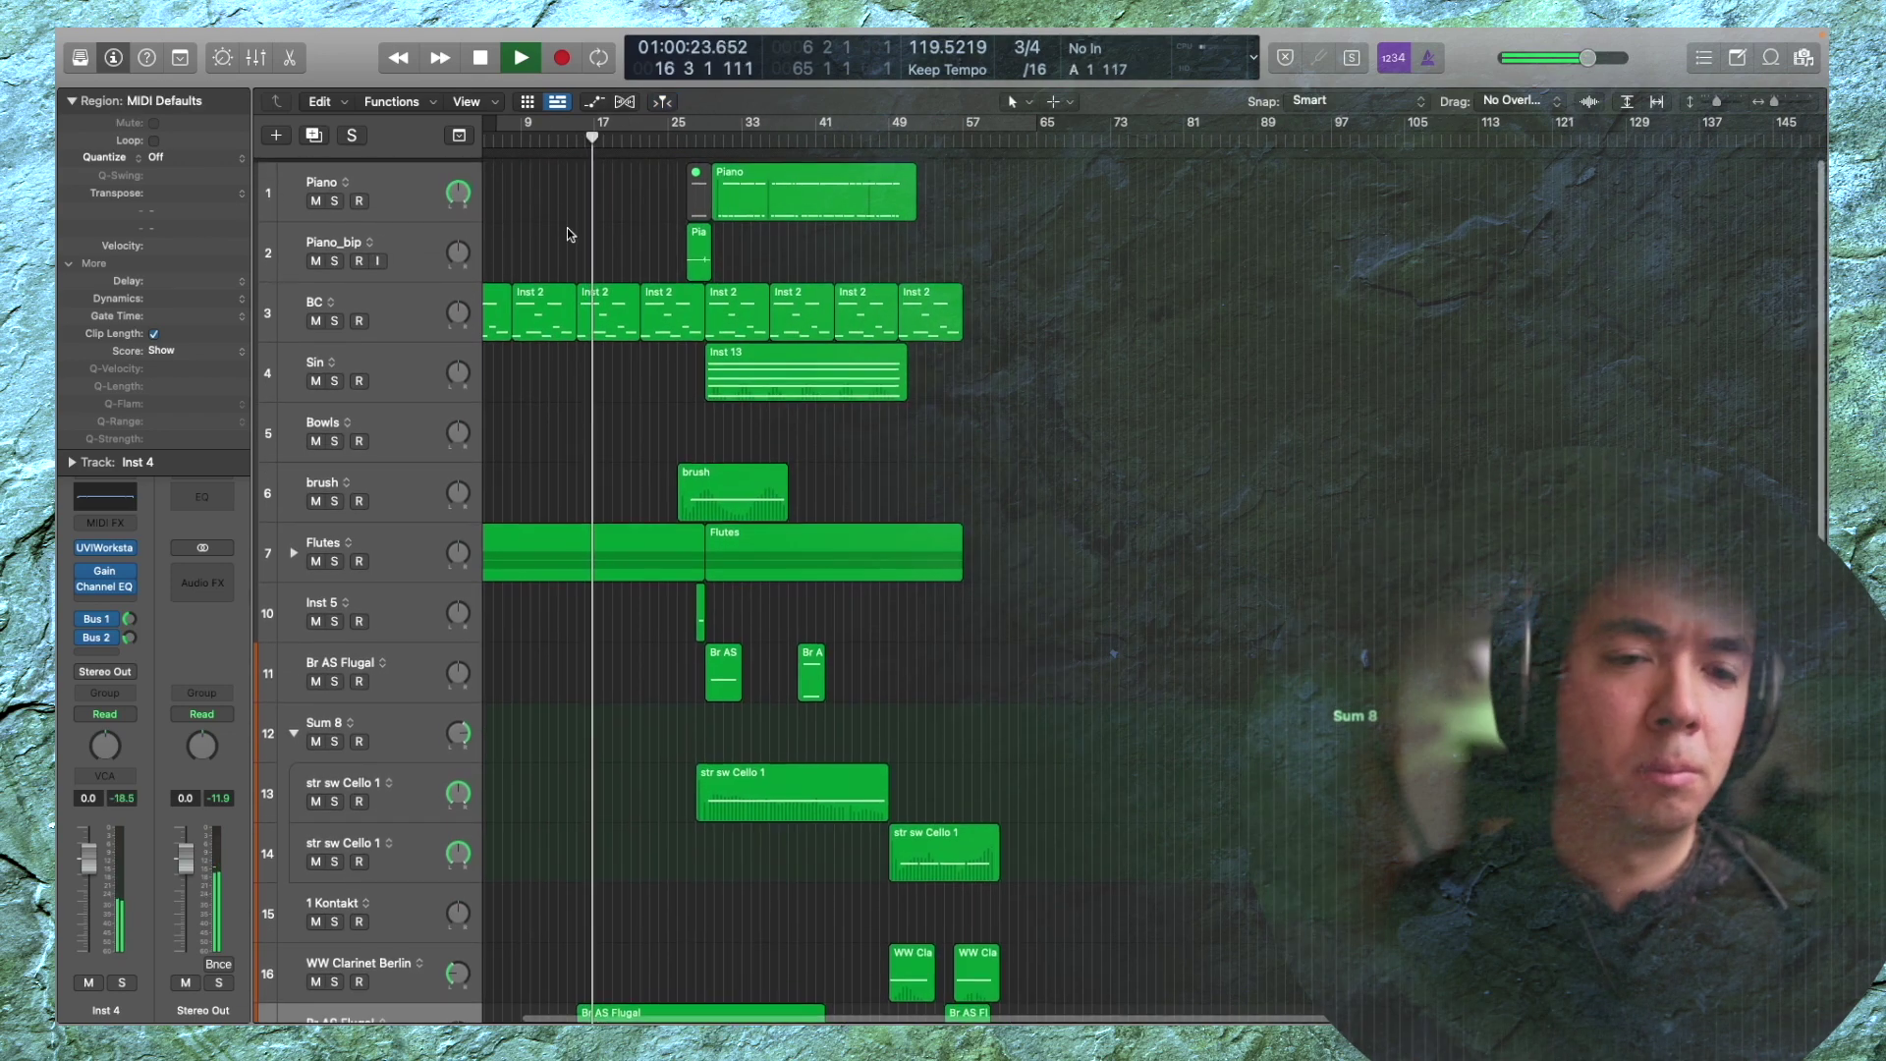
scroll(568, 229, "up", 3)
left_click(390, 197)
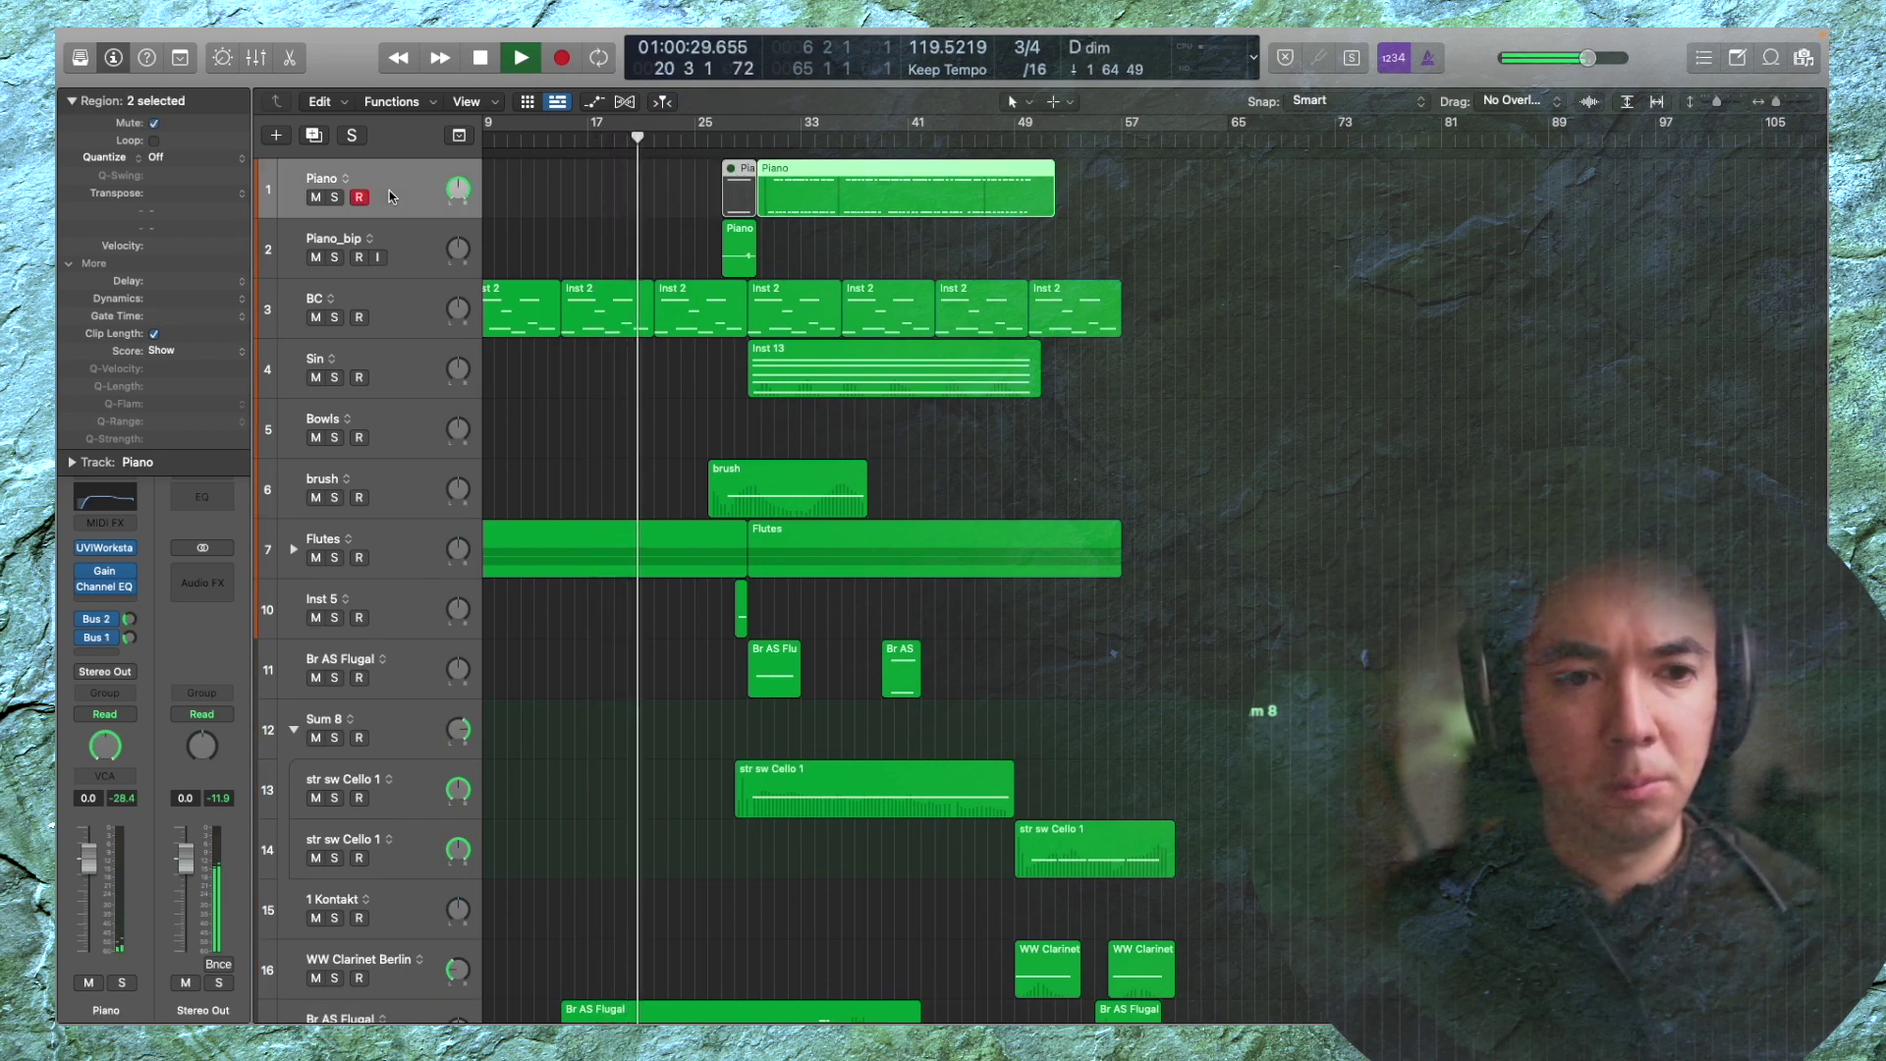
key("shift+r")
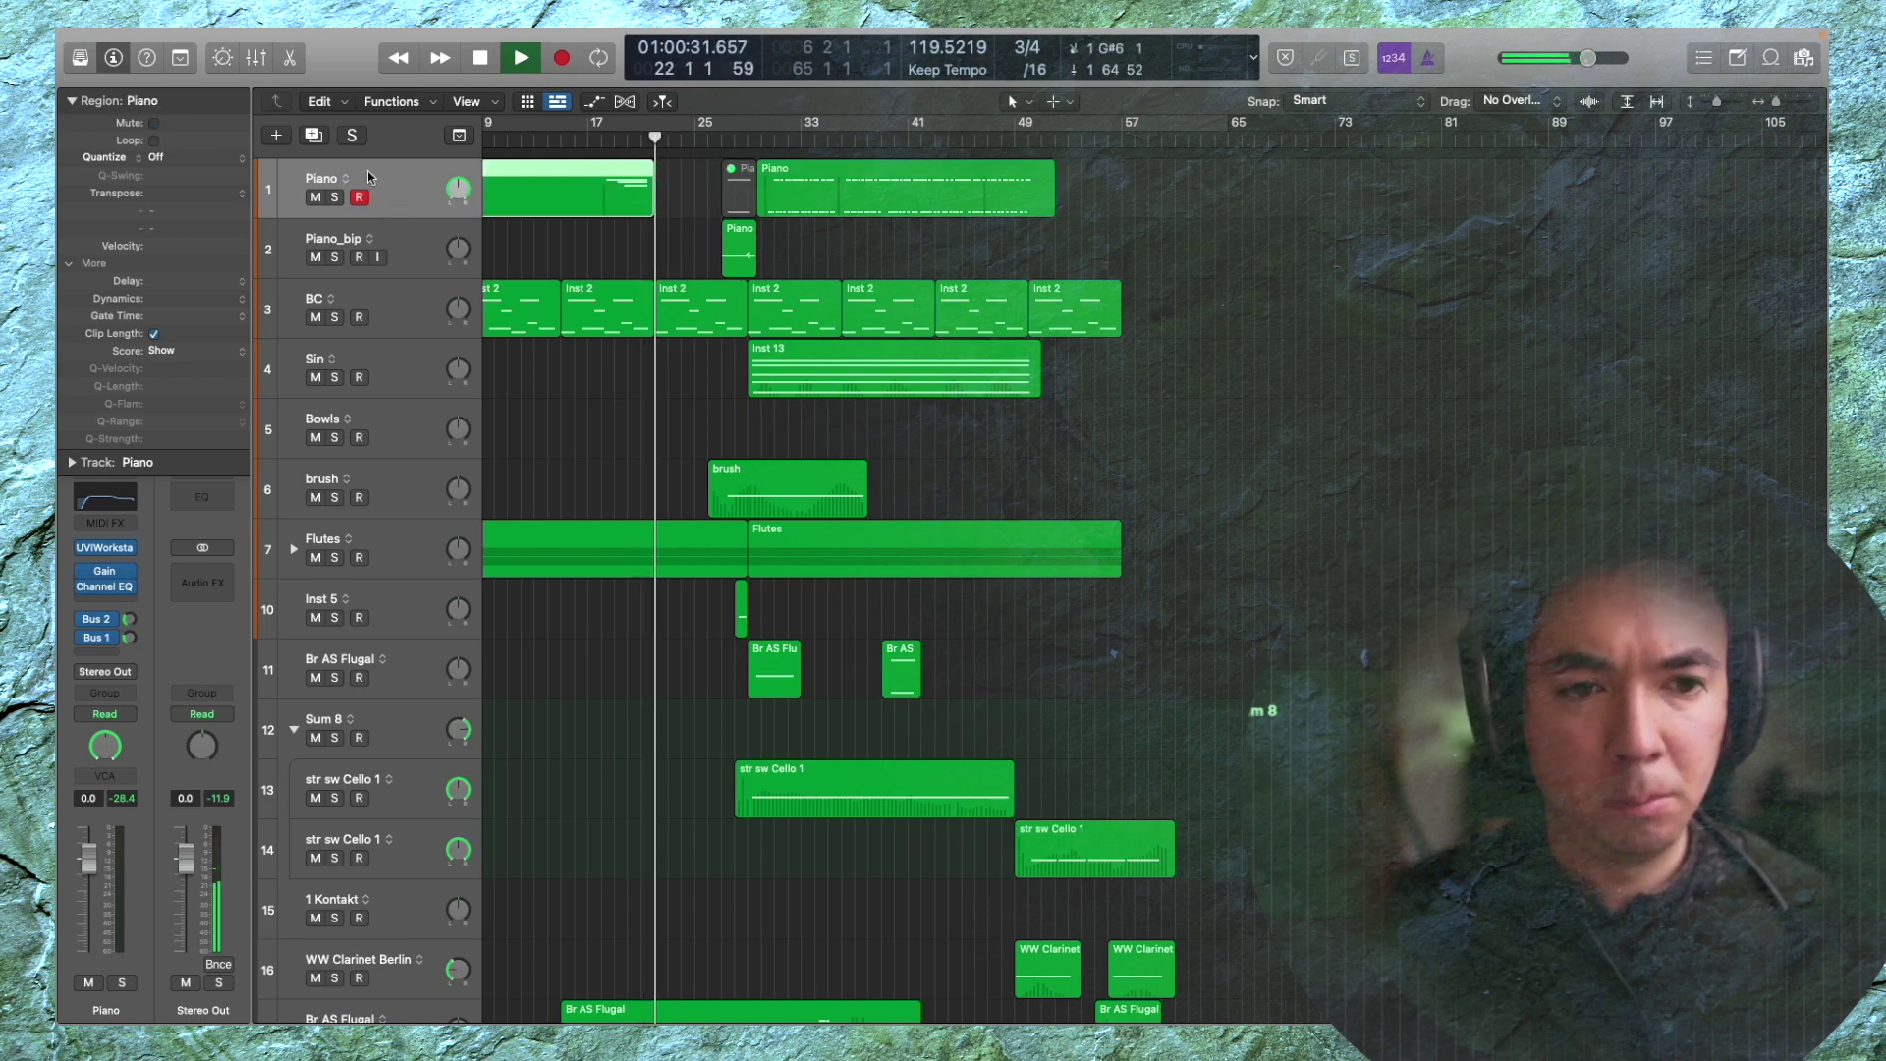
Delete the stray early notes from the captured Piano region and set the velocity of its last three notes to 28
double_click(528, 214)
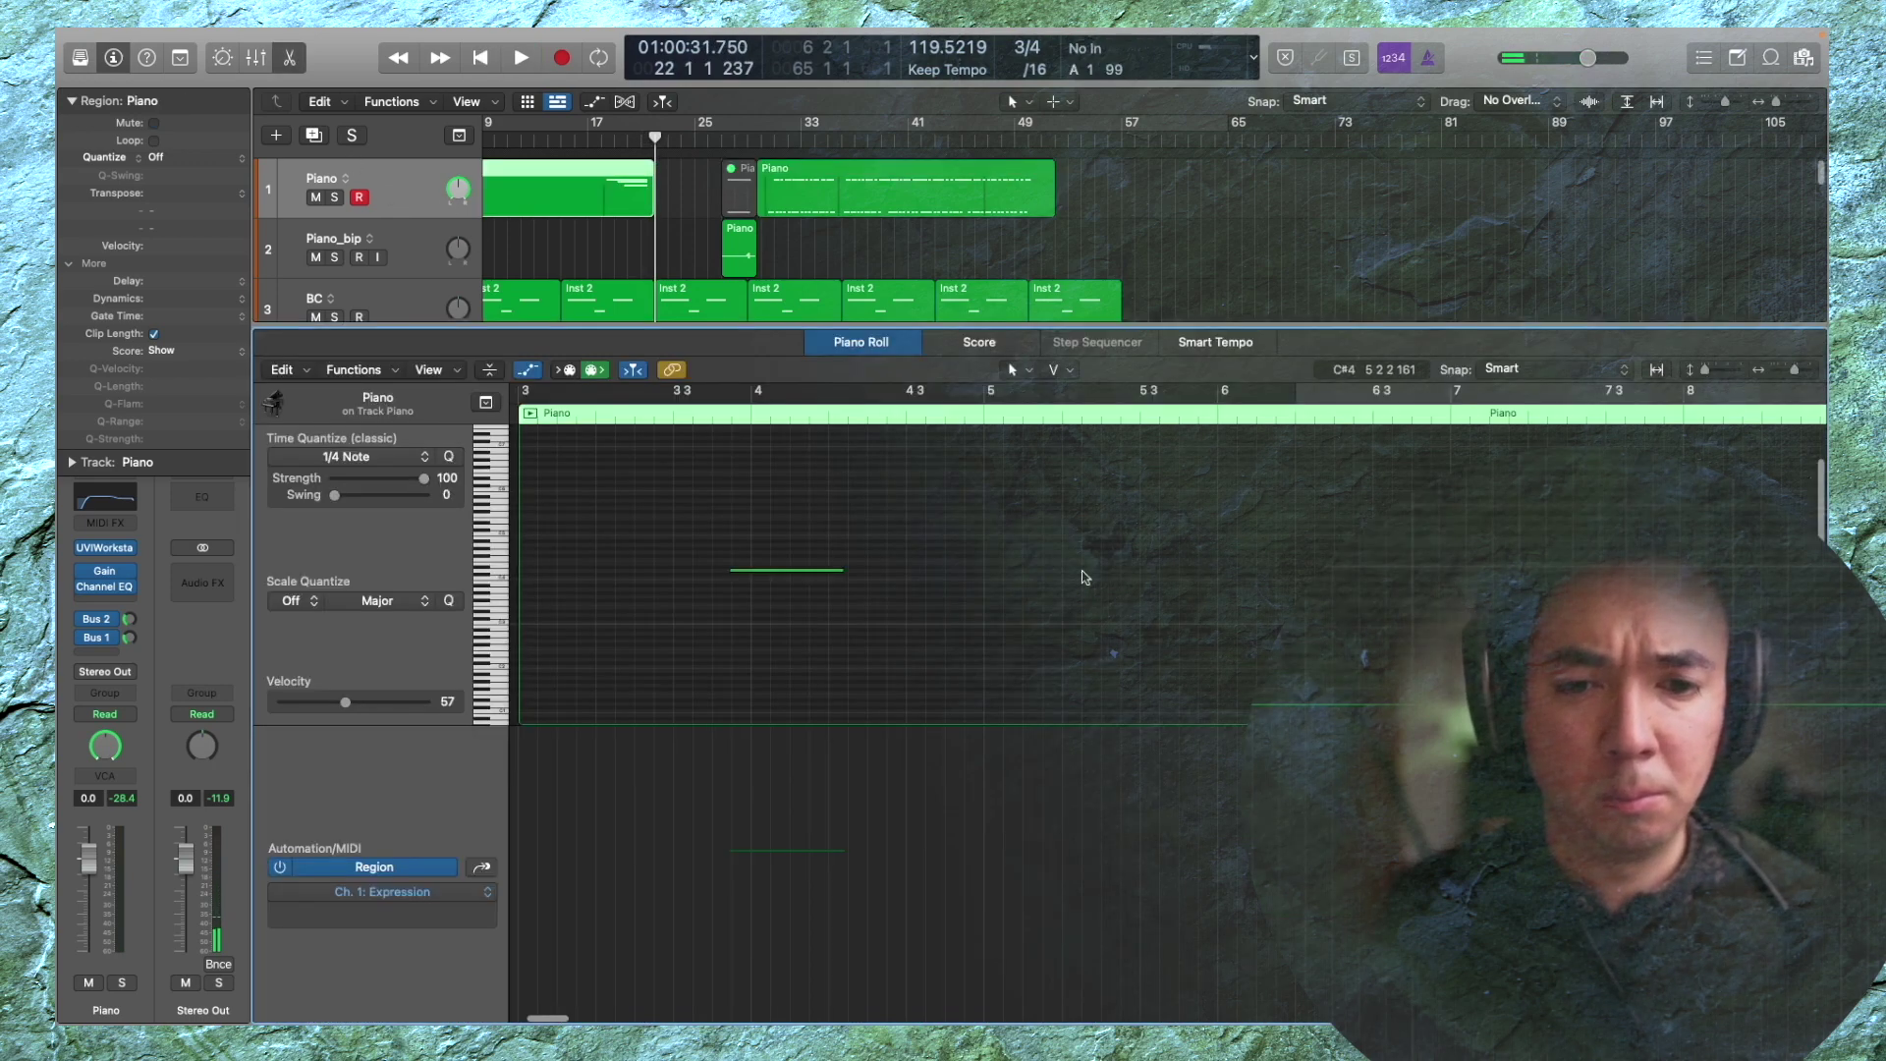
left_click_drag(690, 553, 601, 494)
key("Delete")
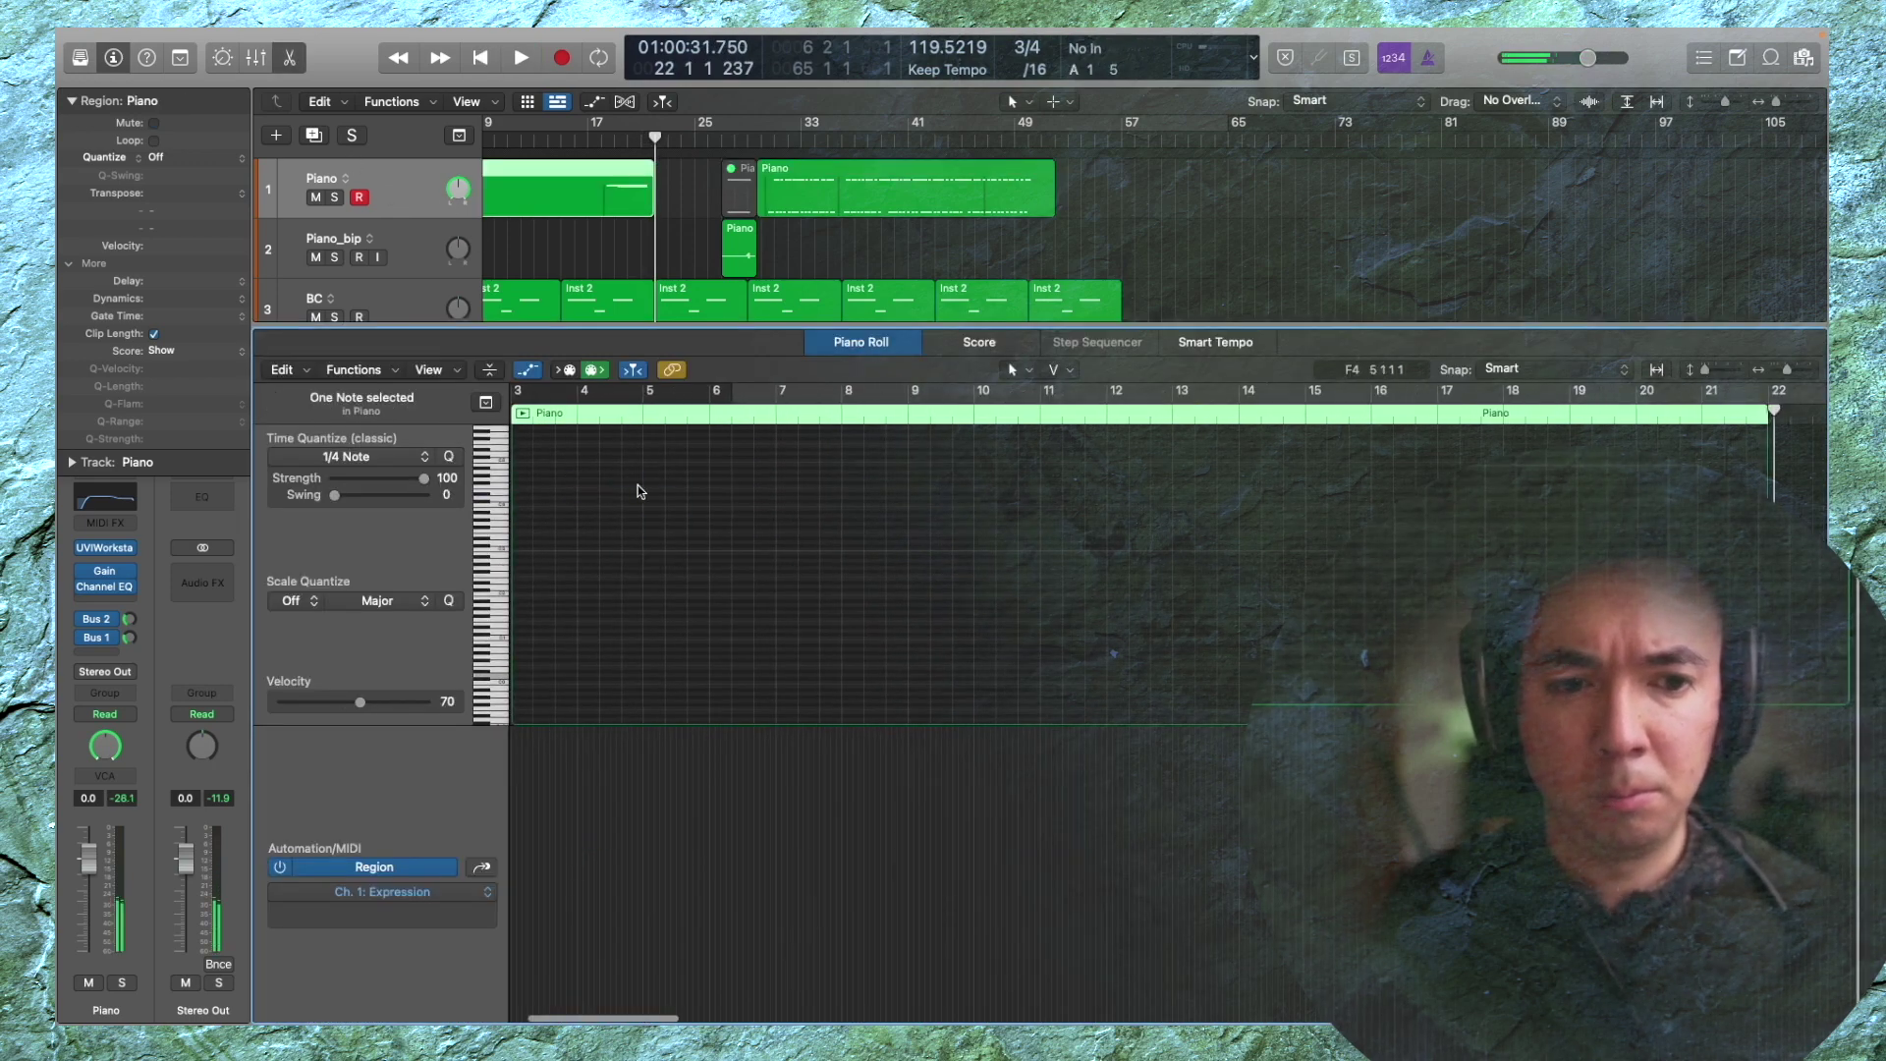
scroll(646, 484, "down", 5)
scroll(649, 482, "up", 5)
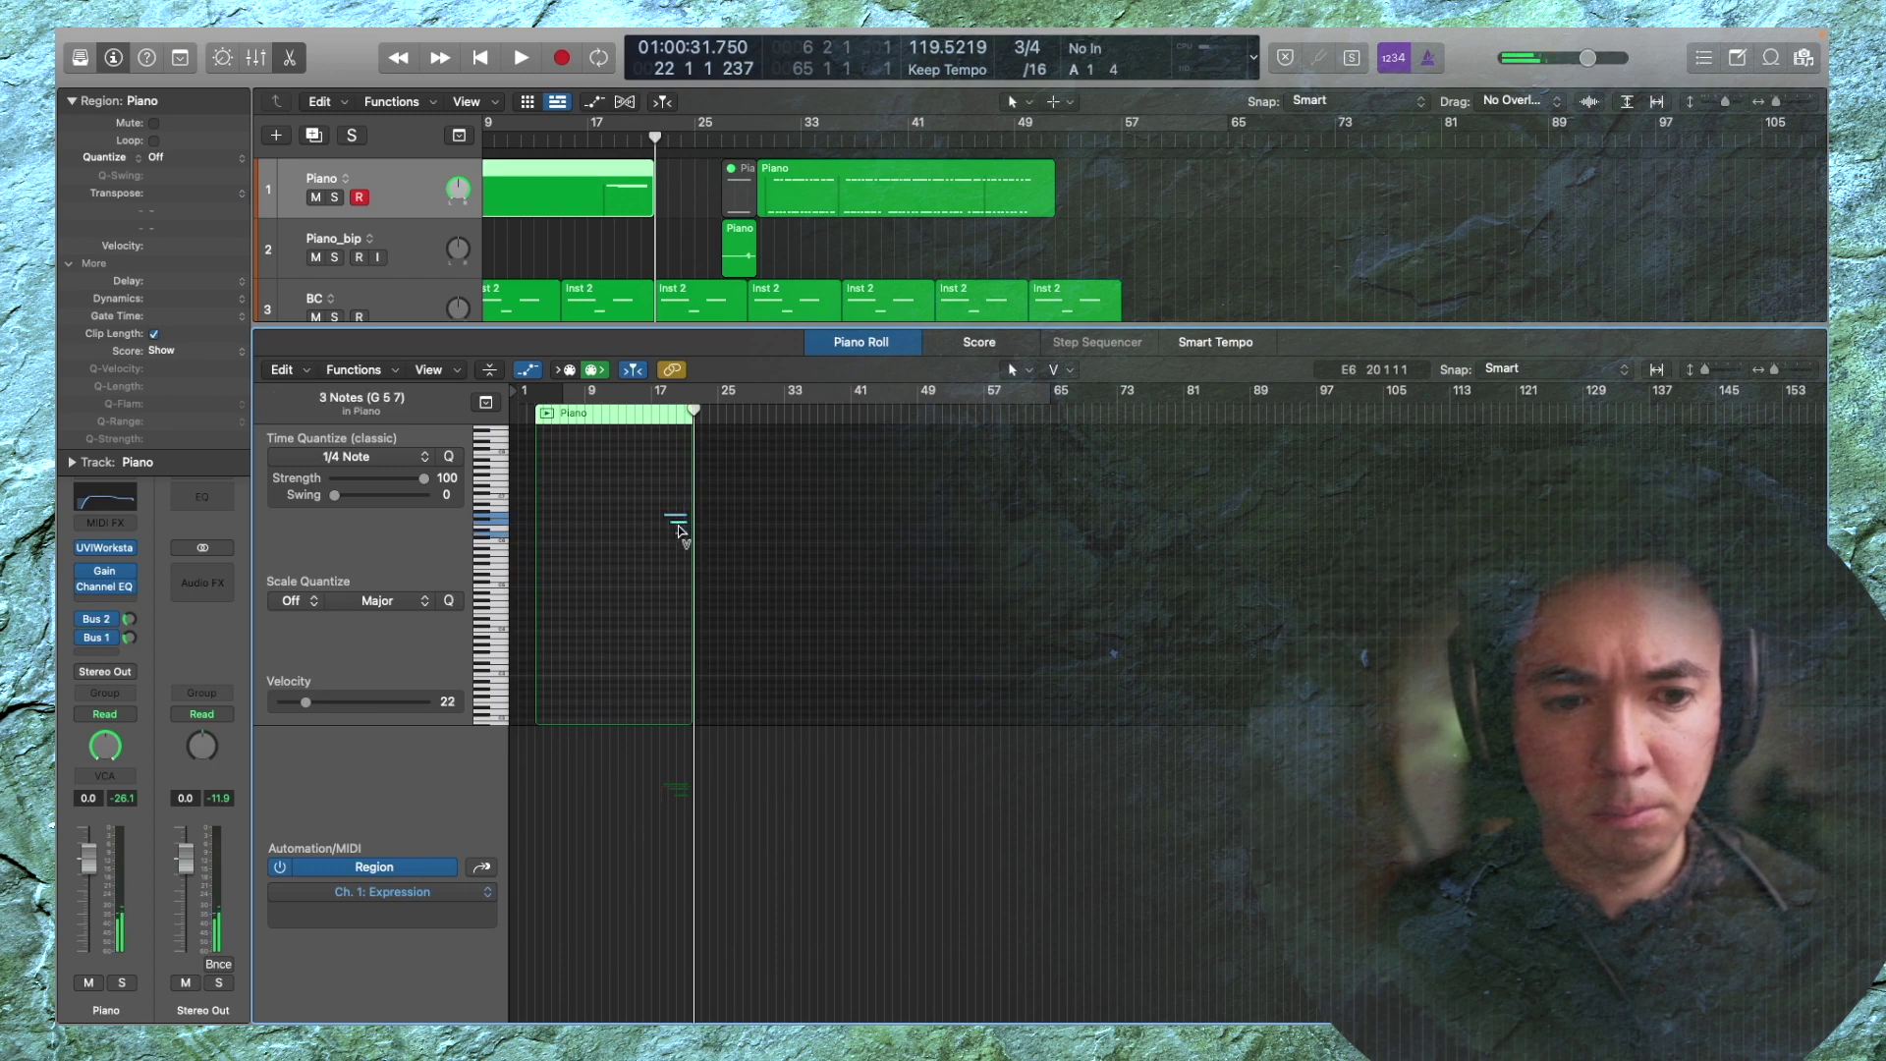
left_click_drag(682, 527, 696, 556)
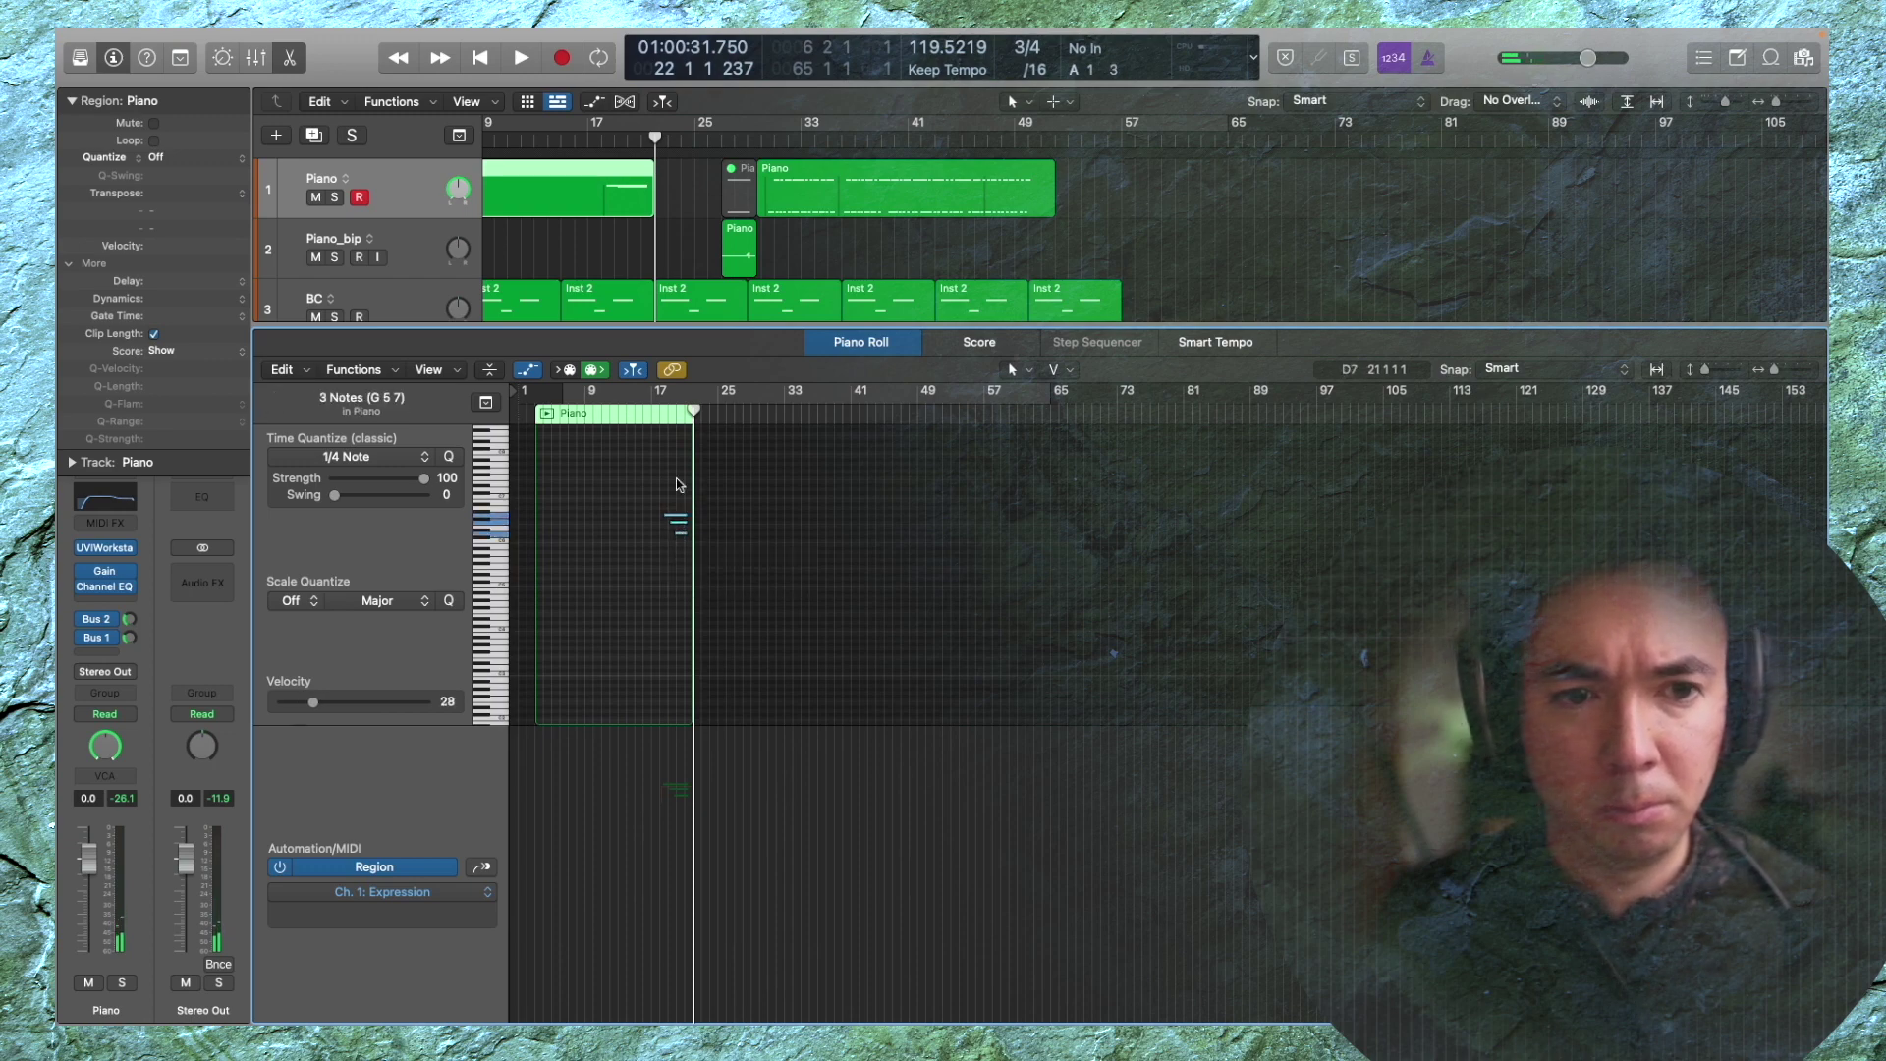
Duplicate the Piano track, move the captured region onto the duplicate and play it back
key("super+d")
left_click(645, 241)
left_click_drag(577, 197, 572, 241)
key("Return")
key("space")
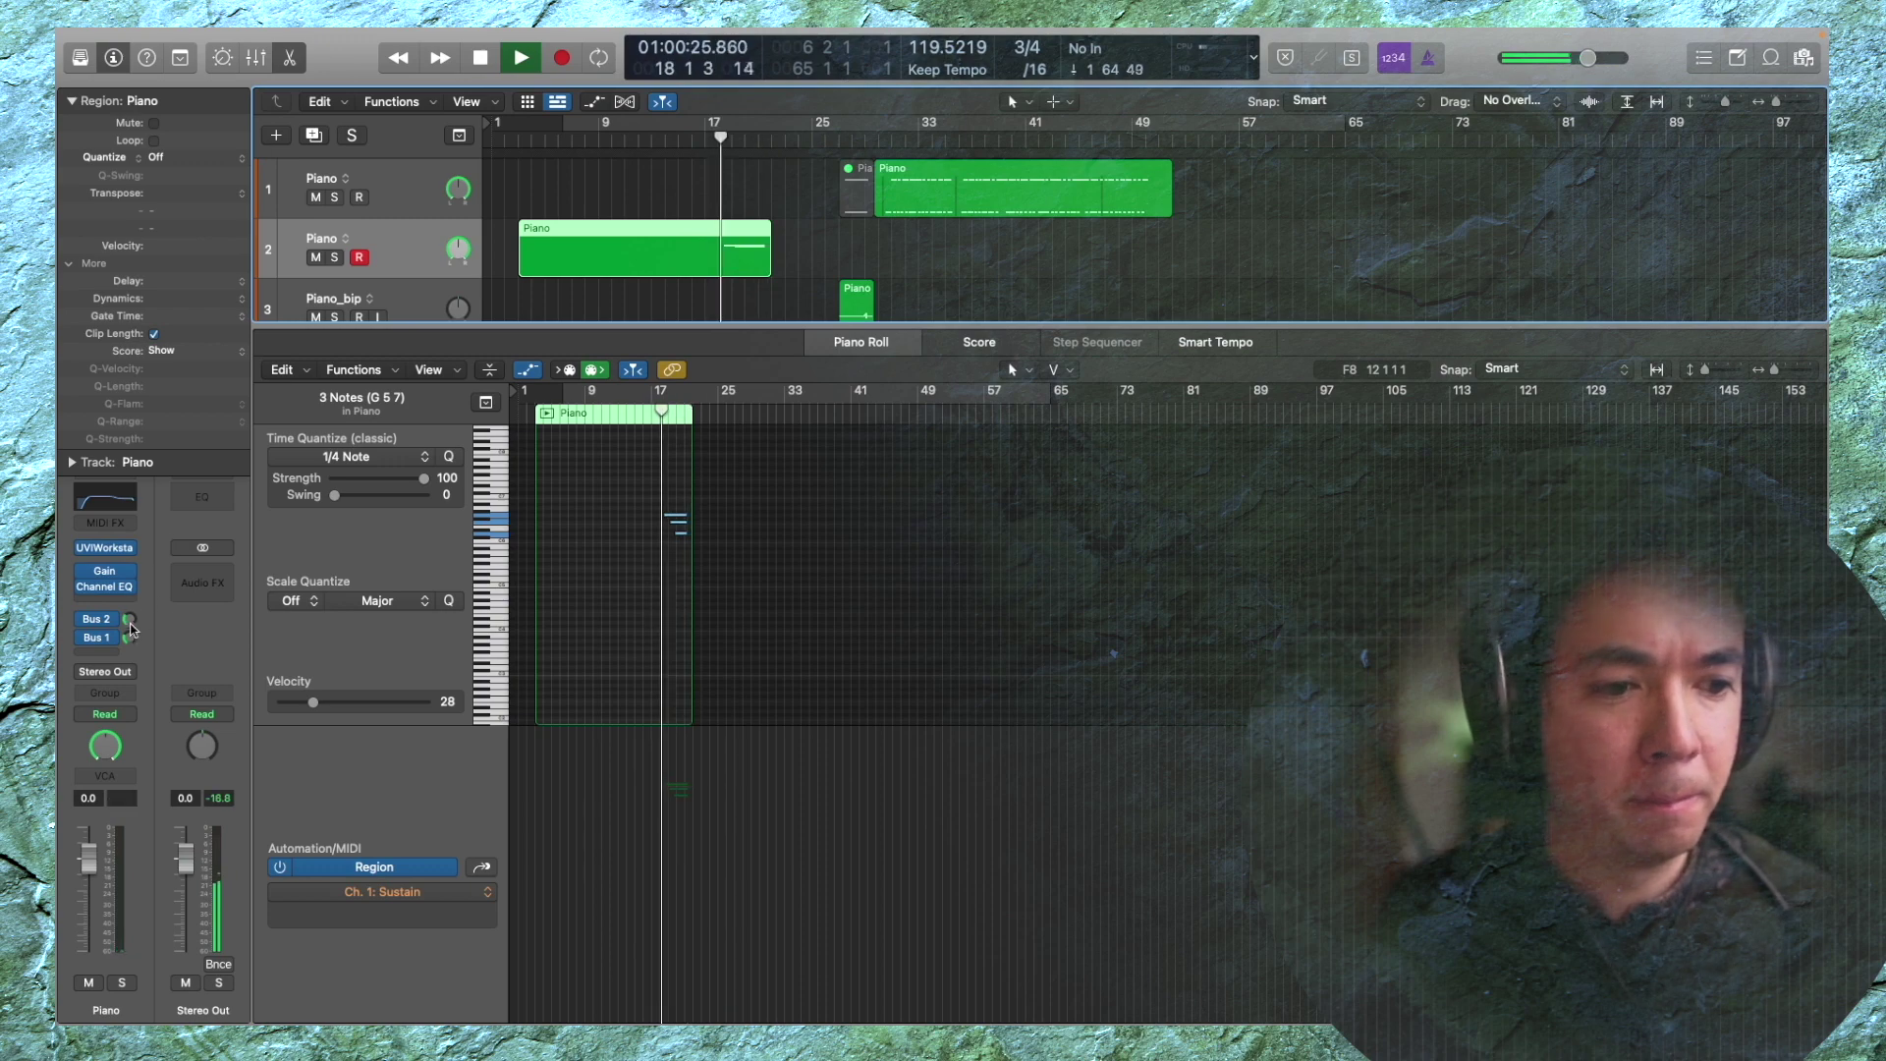
Set the duplicated Piano track's Bus 2 send to -10.4, adjust its Bus 1 send during playback, and close the Piano Roll
left_click(98, 638)
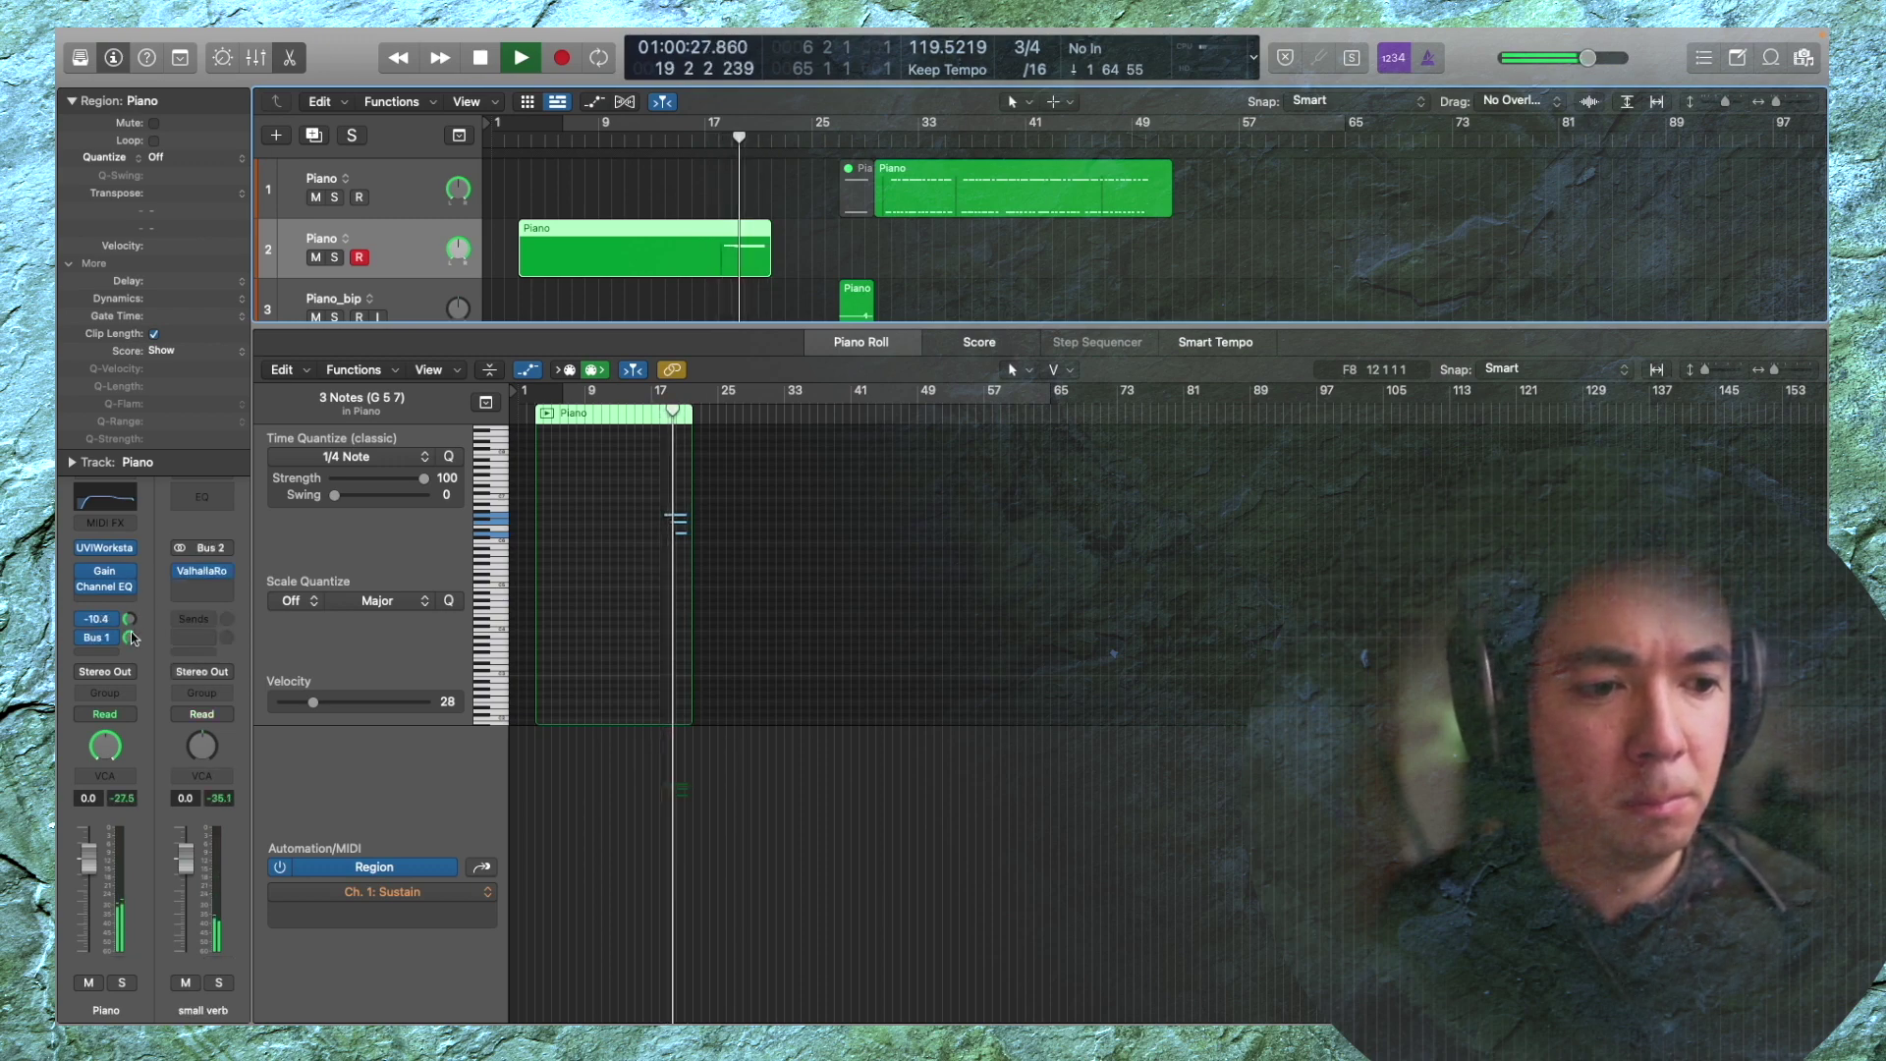
left_click_drag(132, 639, 132, 641)
key("space")
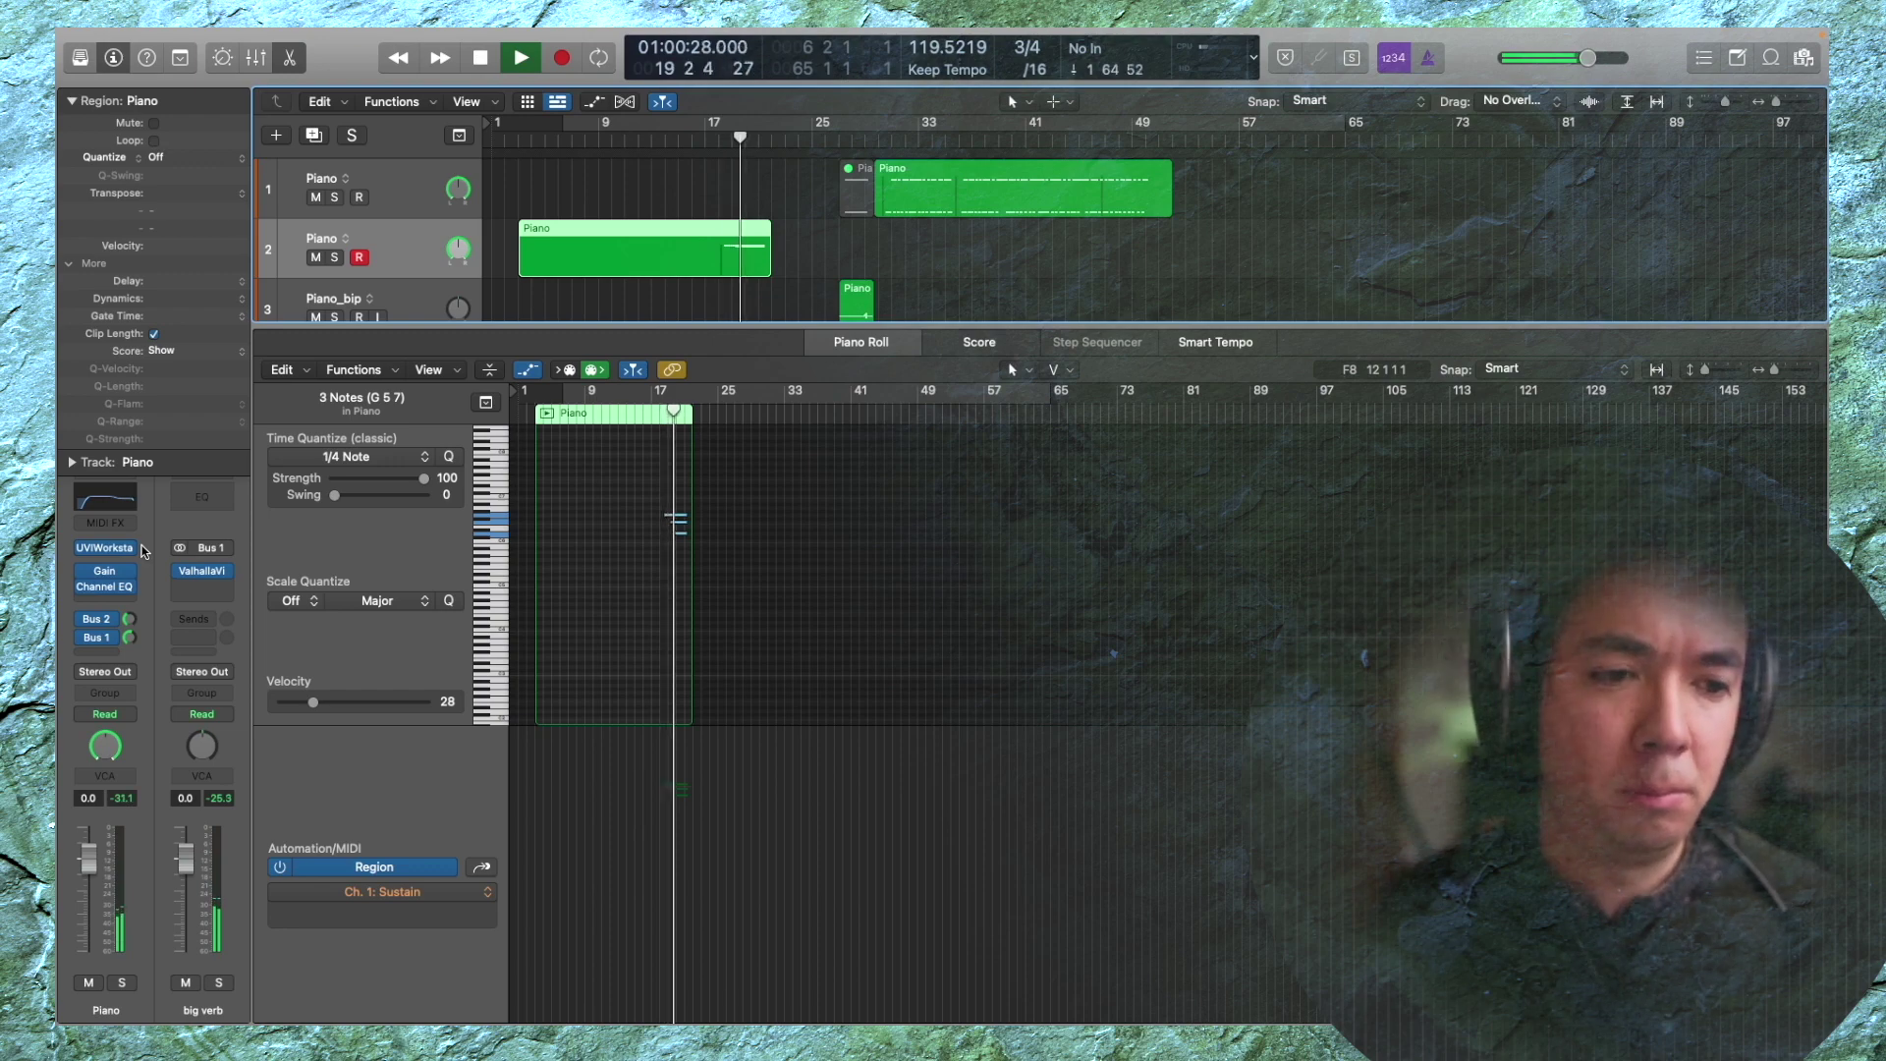
key("space")
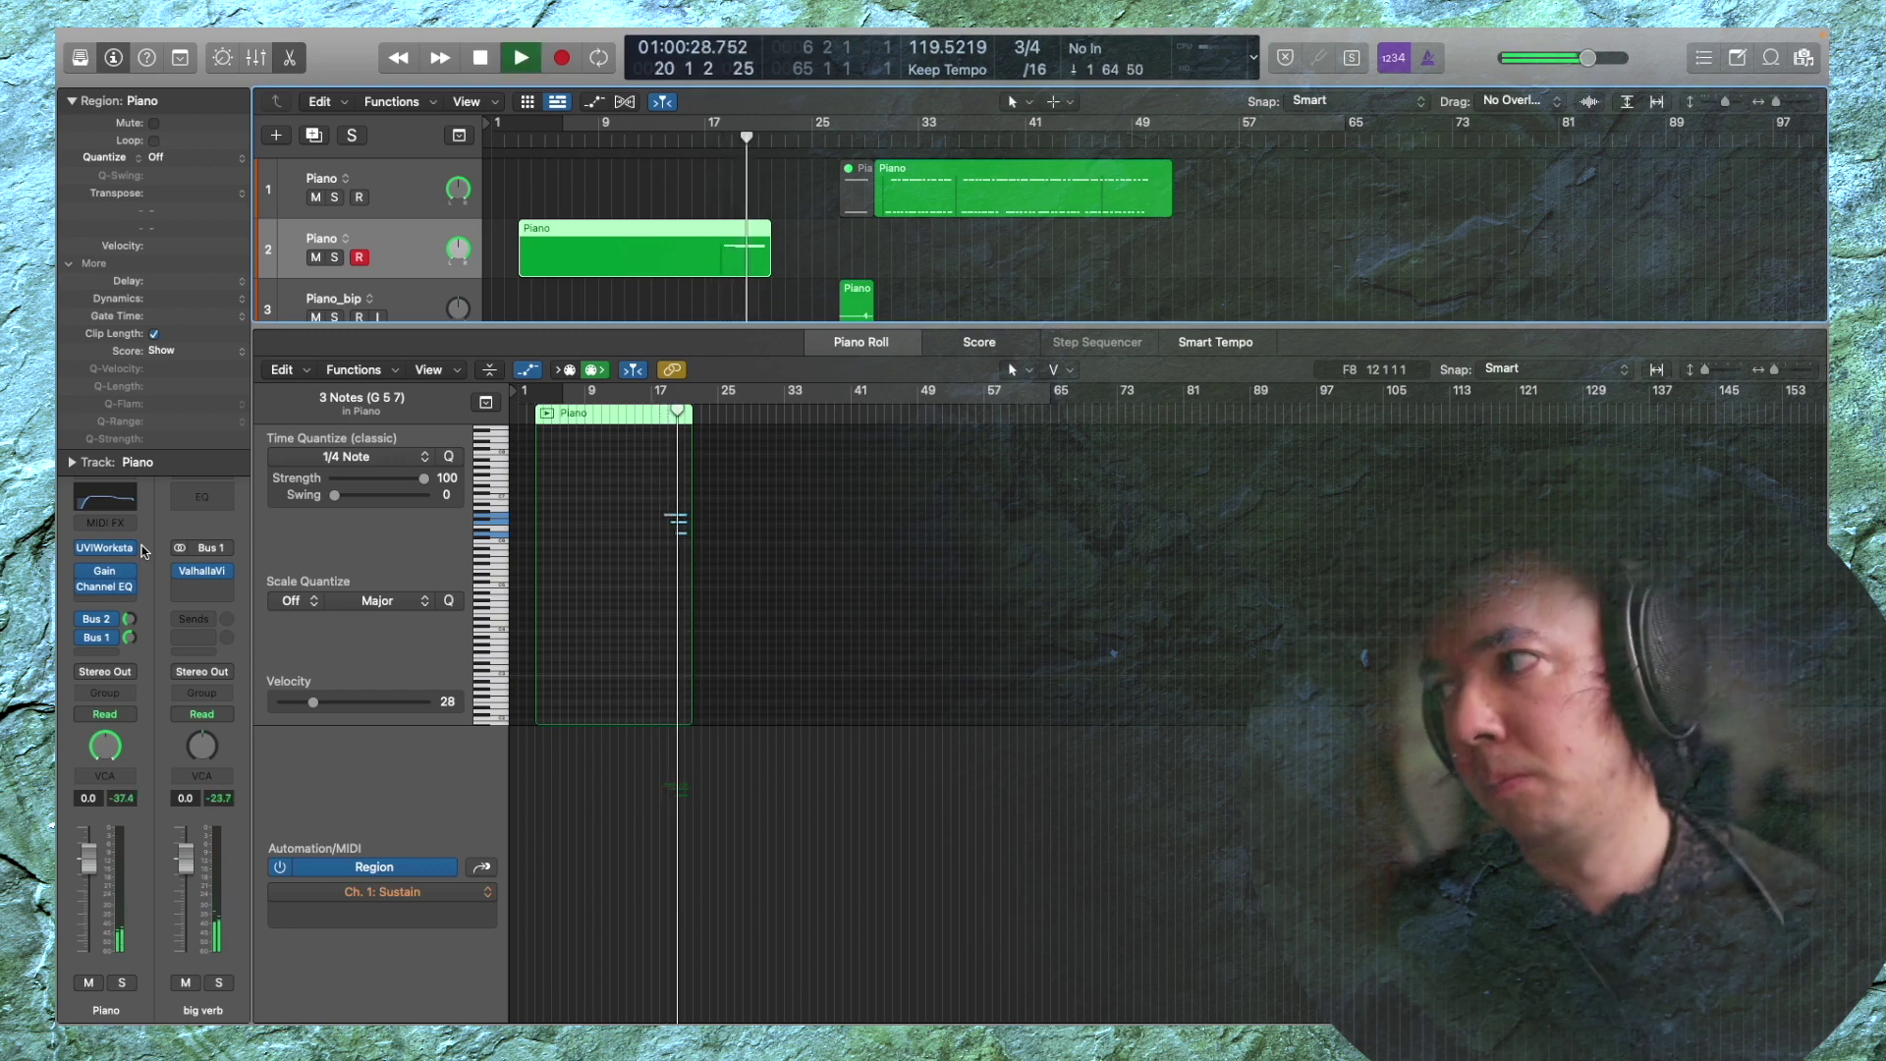
key("e")
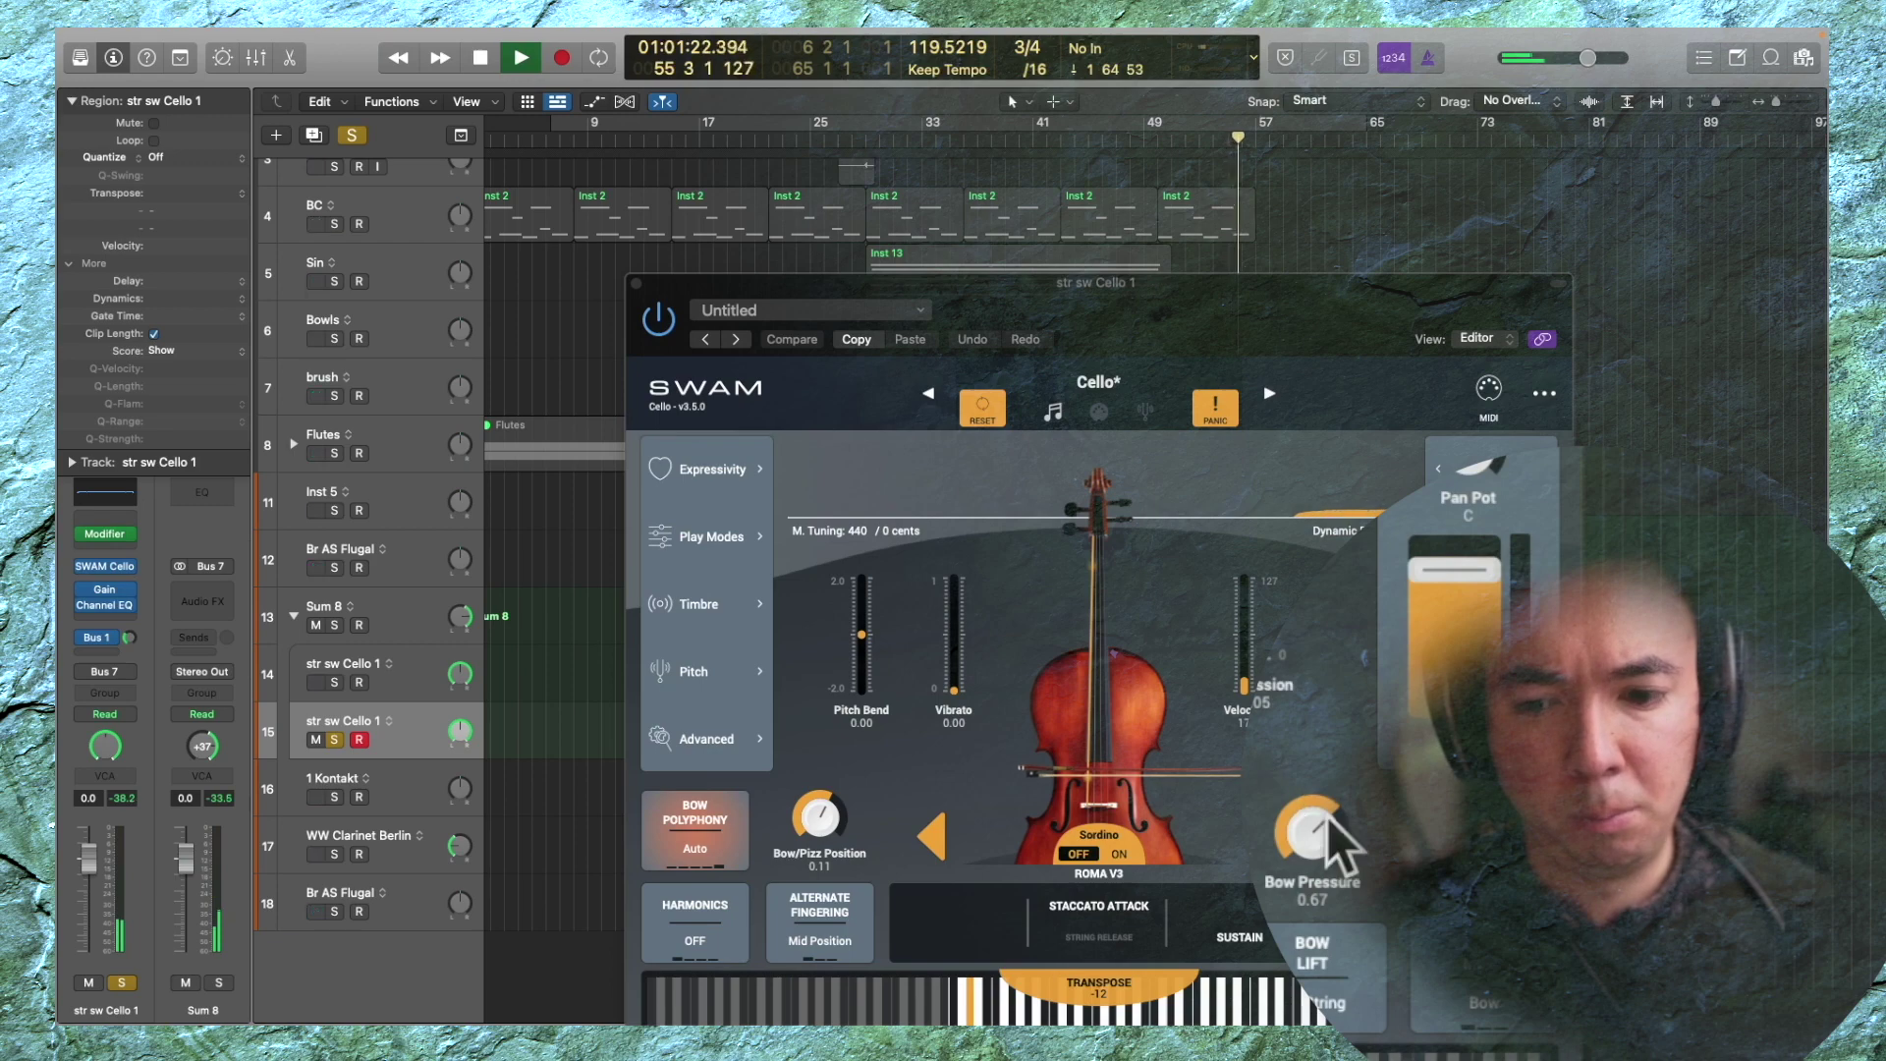
Set the closing cello's Bow Pressure to 0.31 in SWAM Cello and cut 1910 Hz by 6.4 dB in its Channel EQ
left_click_drag(1315, 834, 1309, 875)
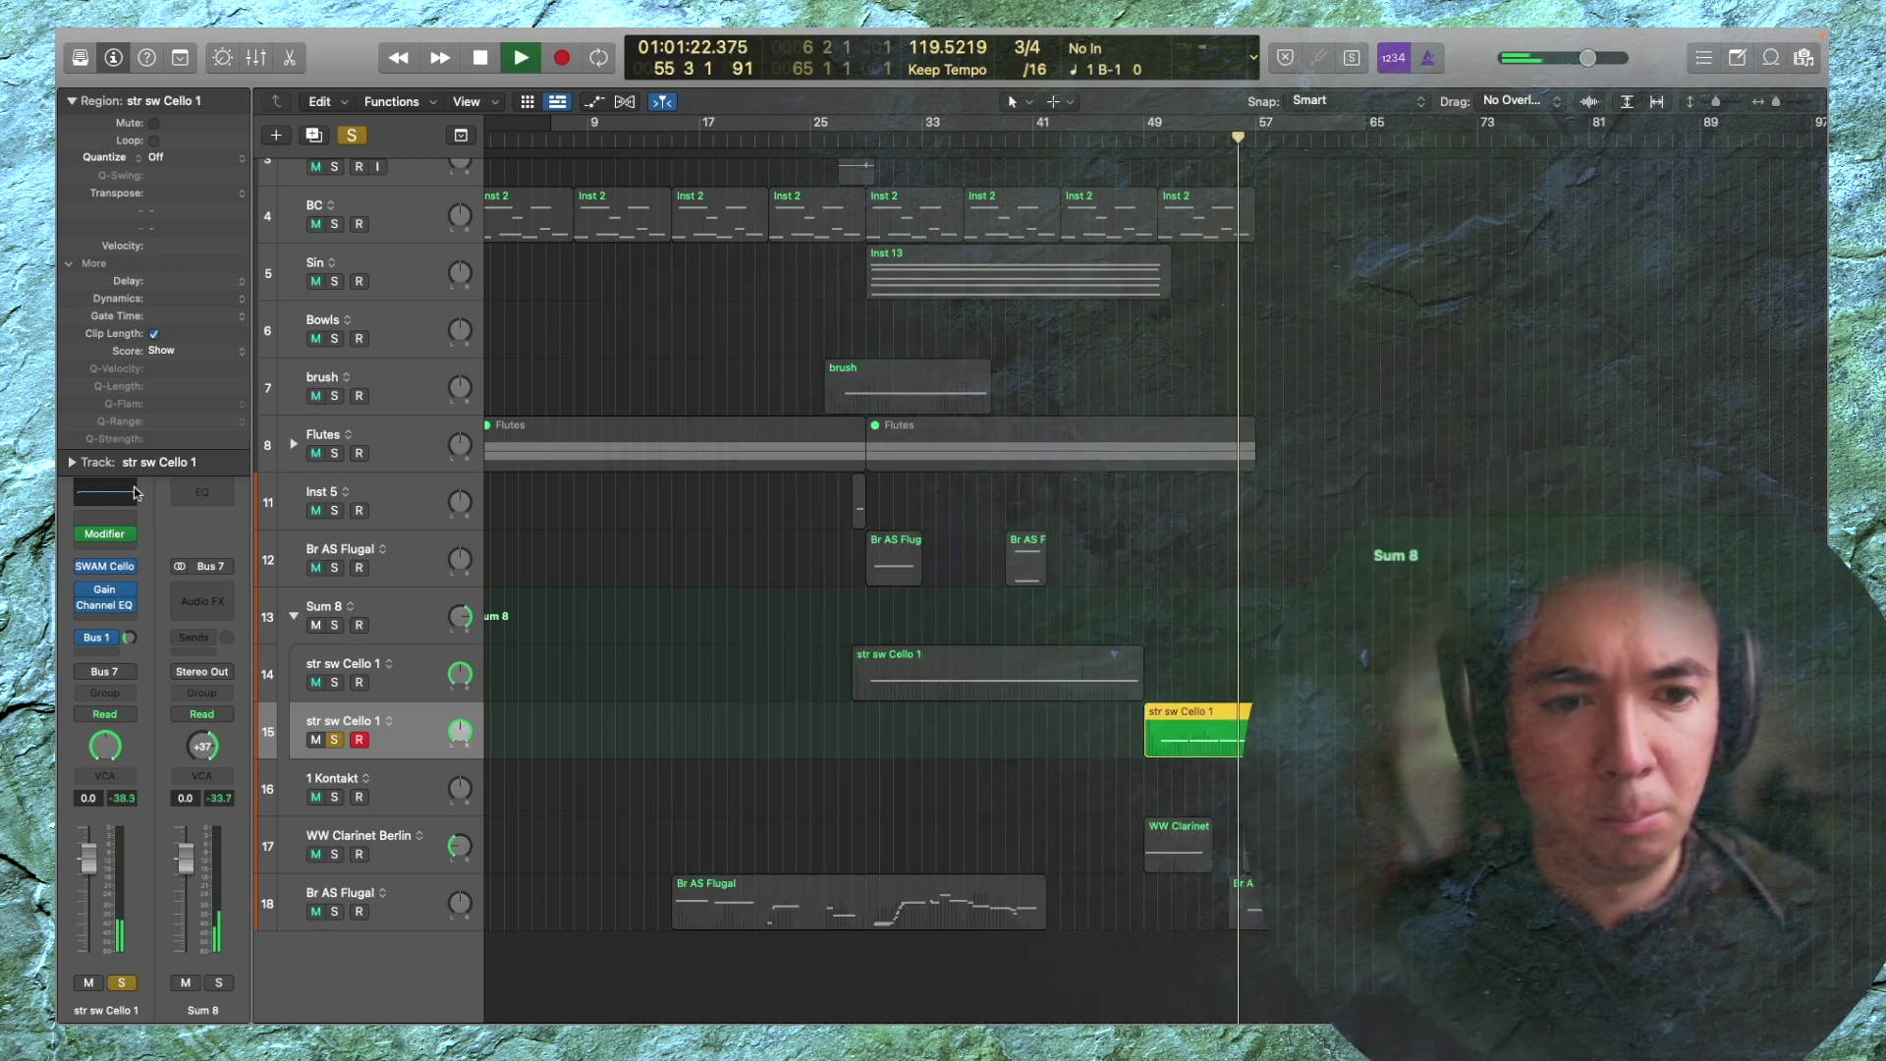
left_click(134, 491)
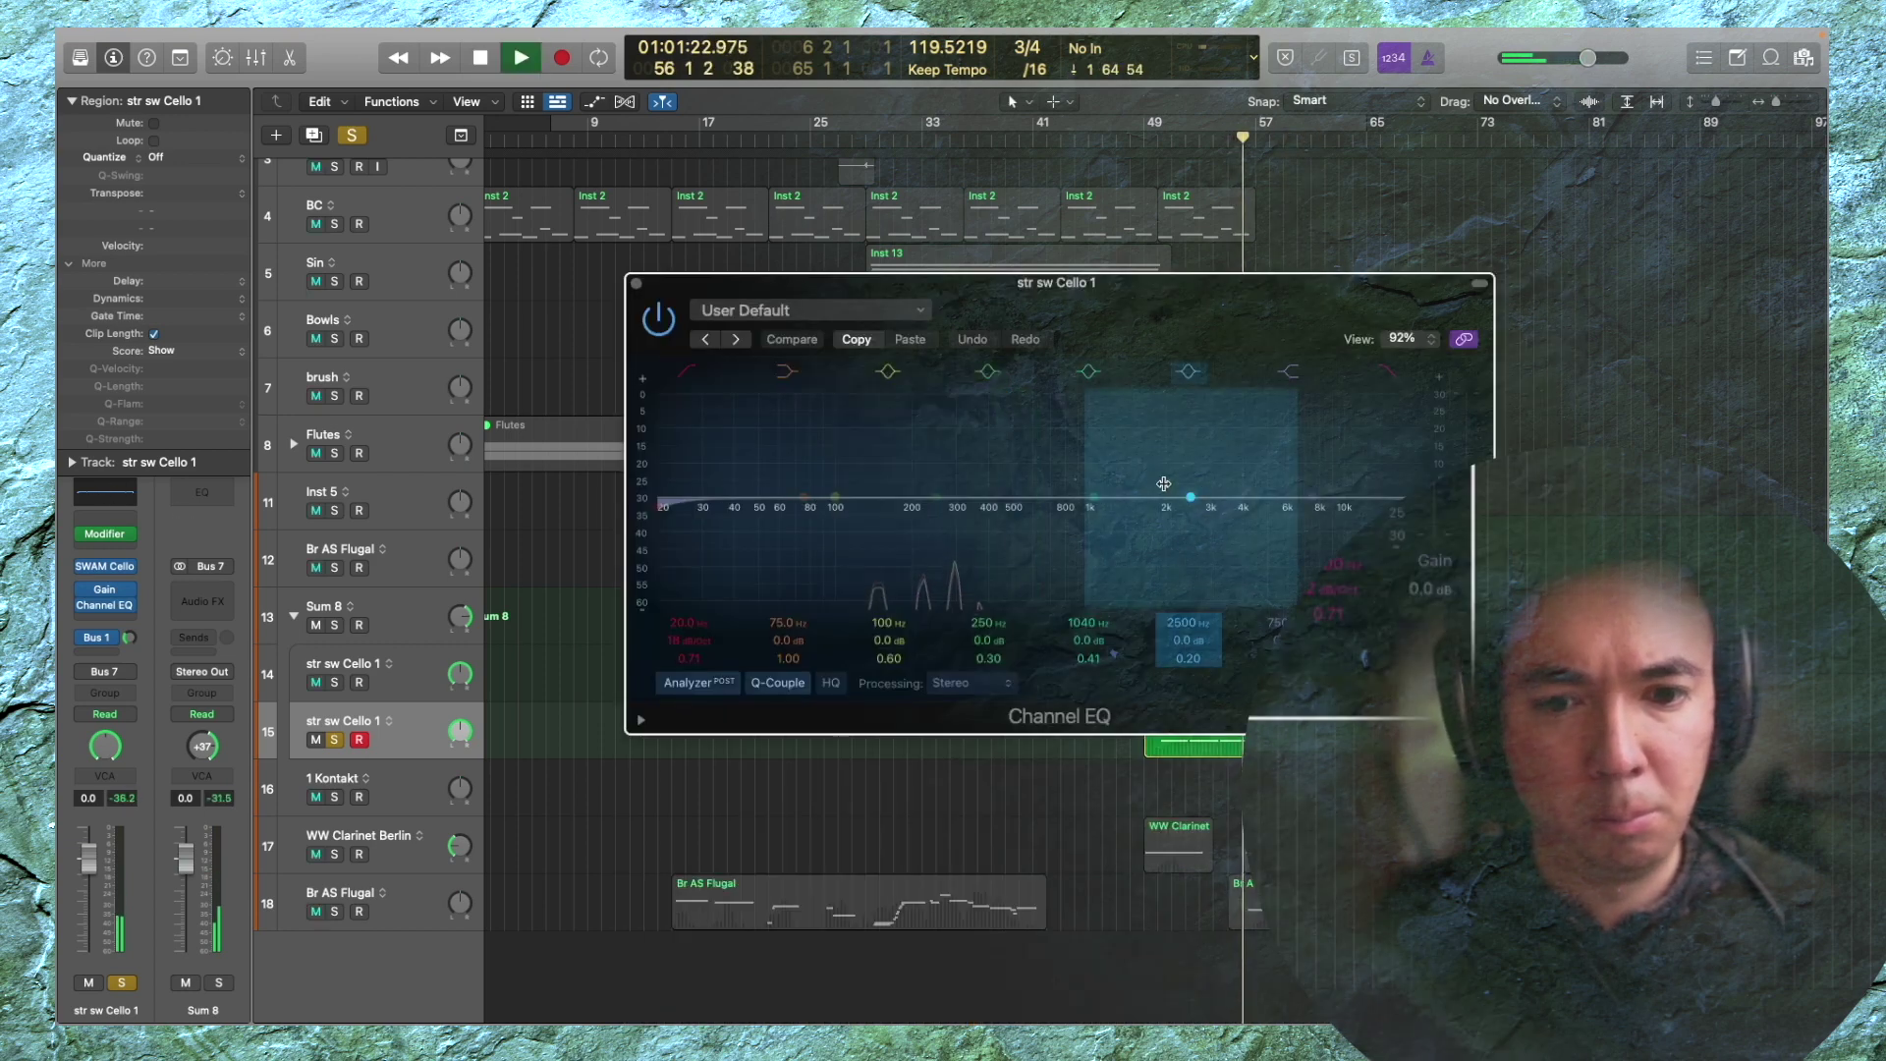
mouse_move(1174, 523)
left_mouse_down()
mouse_move(1170, 468)
mouse_move(1162, 561)
mouse_move(1170, 545)
left_mouse_up()
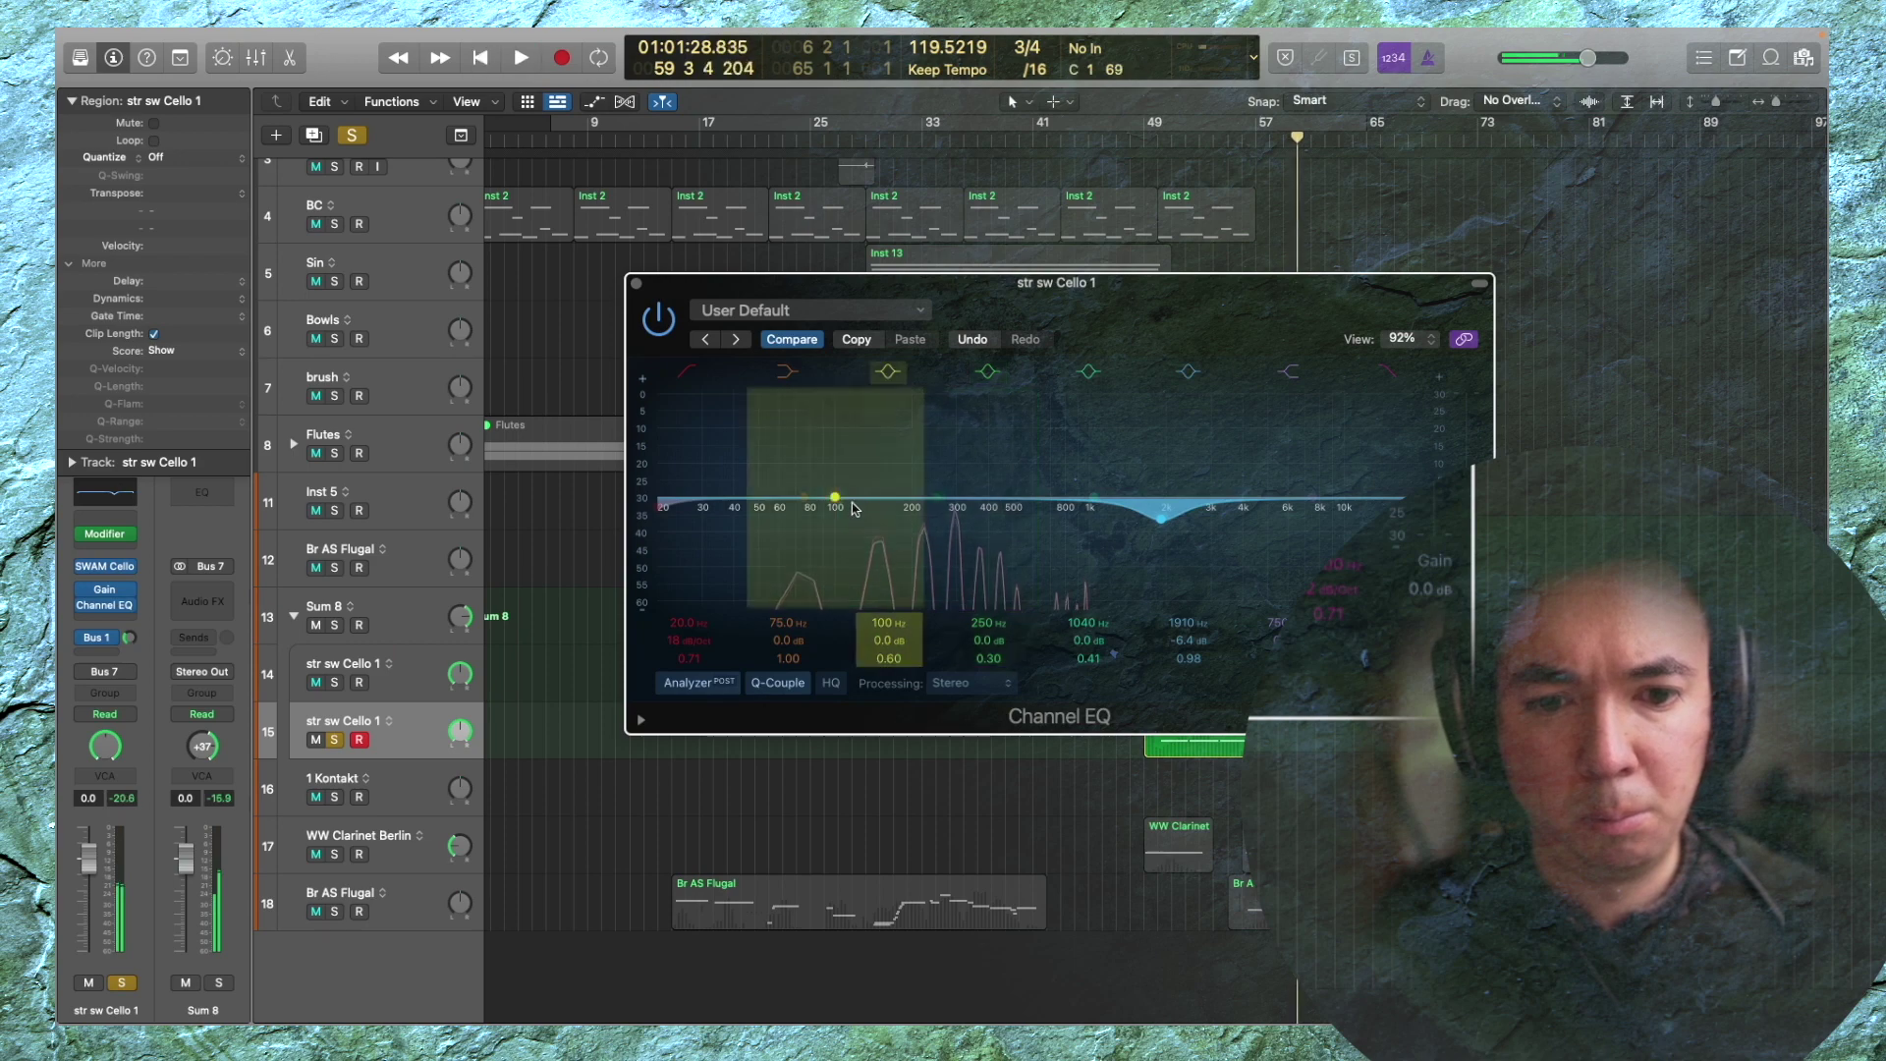
Boost the closing cello's EQ low shelf around 182 Hz, compare it unsoloed against the full mix, and close the Channel EQ
left_click_drag(804, 498, 909, 472)
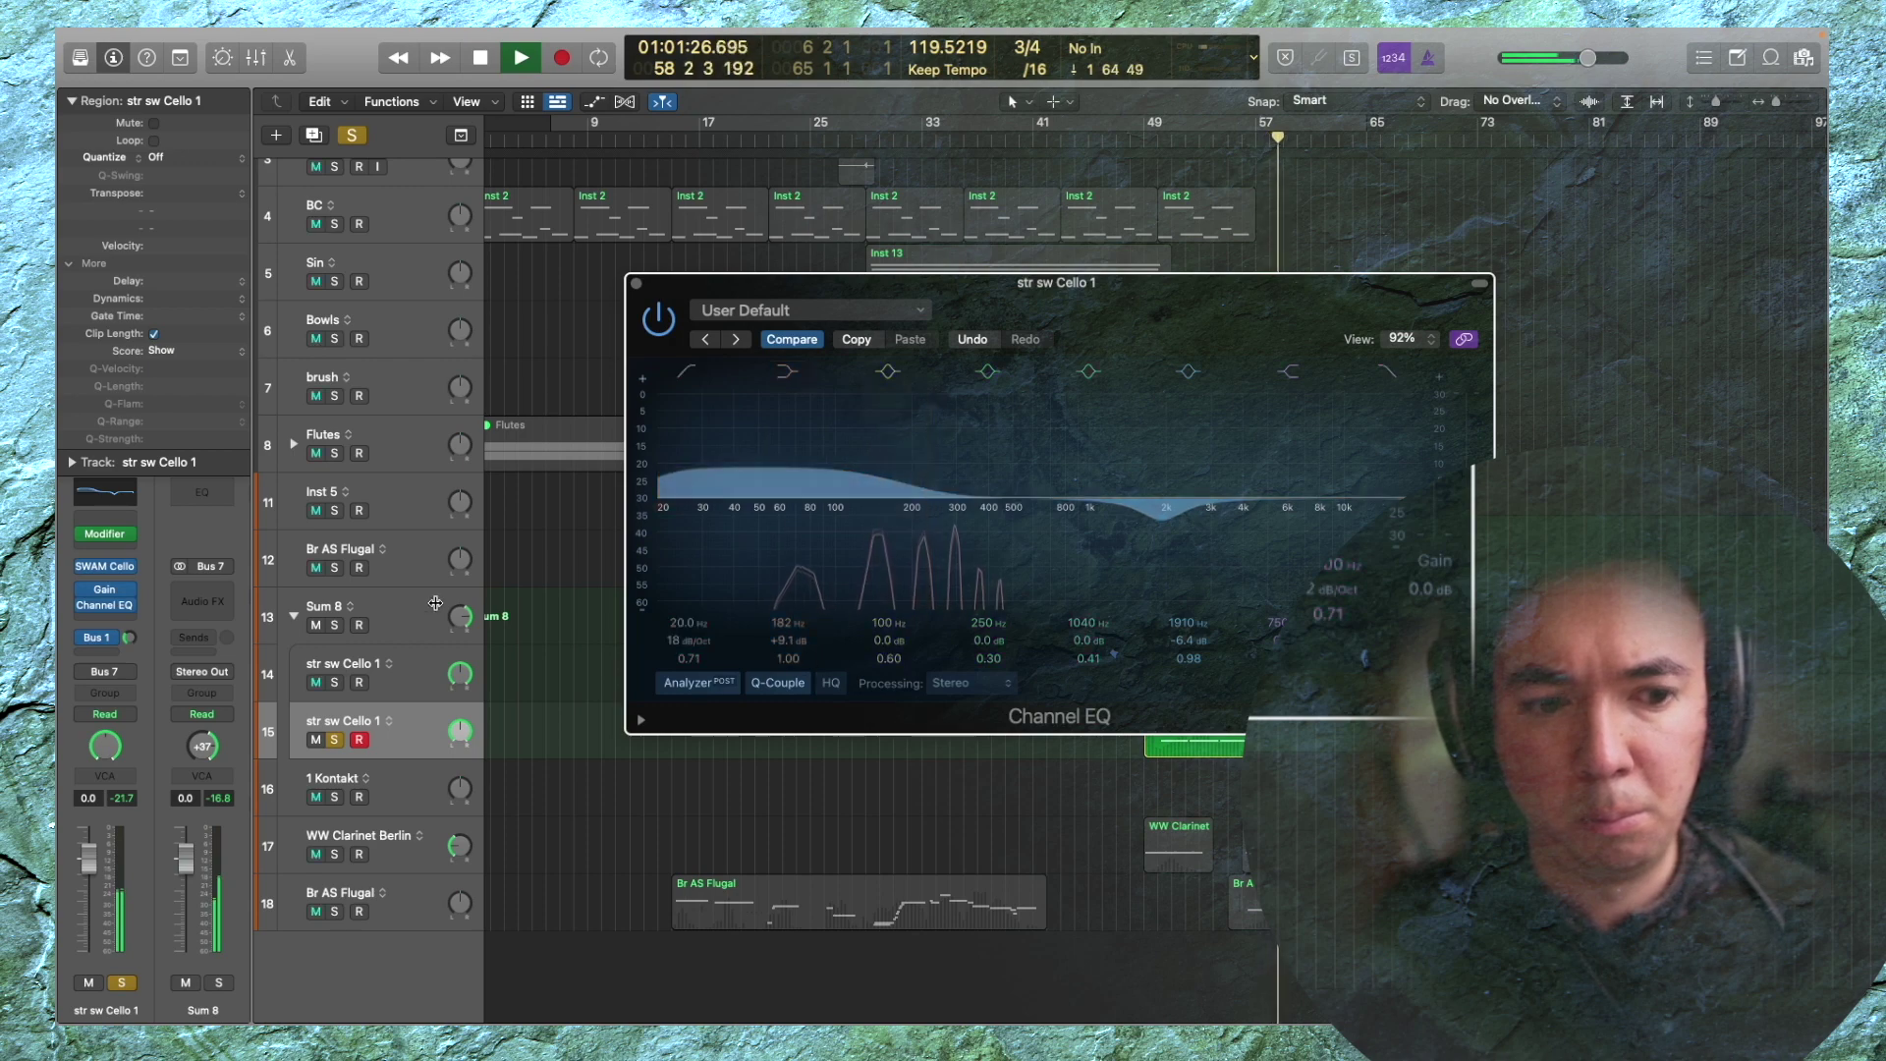
left_click(335, 739)
left_click_drag(899, 403, 895, 441)
left_click(637, 285)
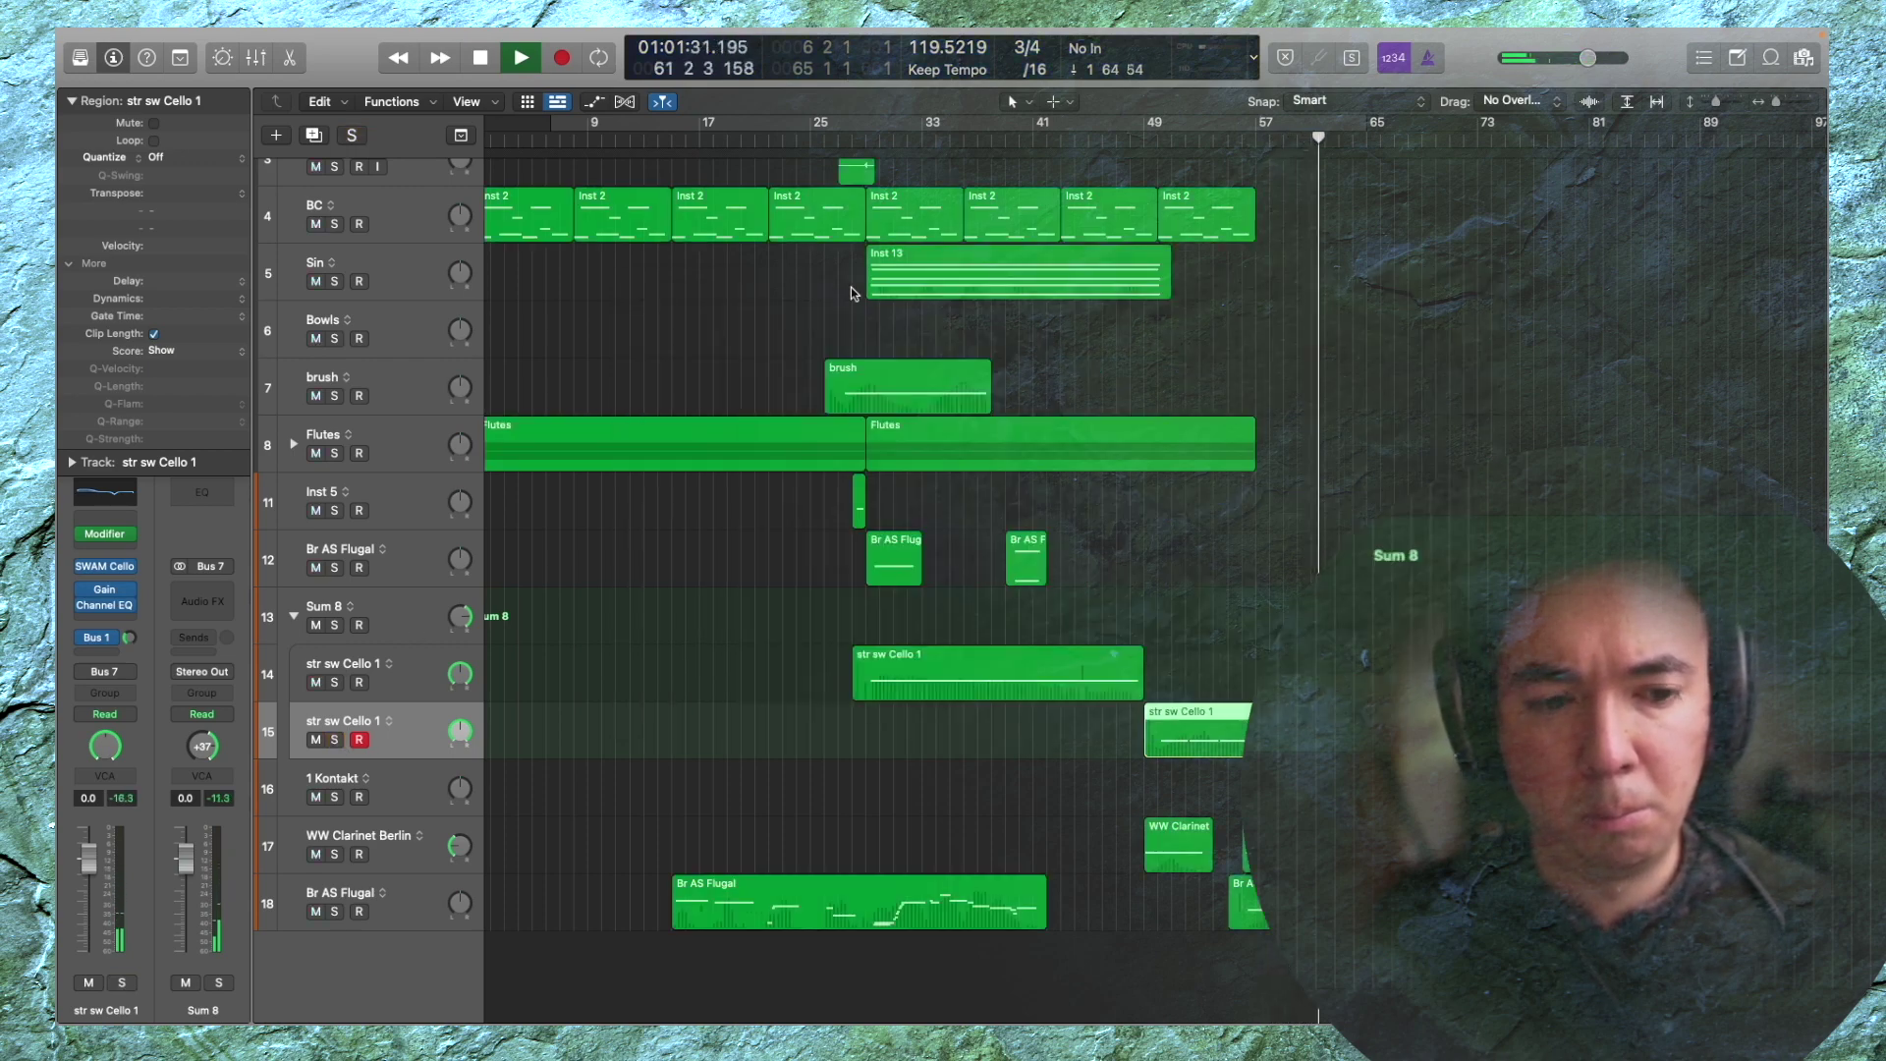
Add a played closing region on the Sin track from about bar 57 to 60 and play back the arrangement
left_click(407, 273)
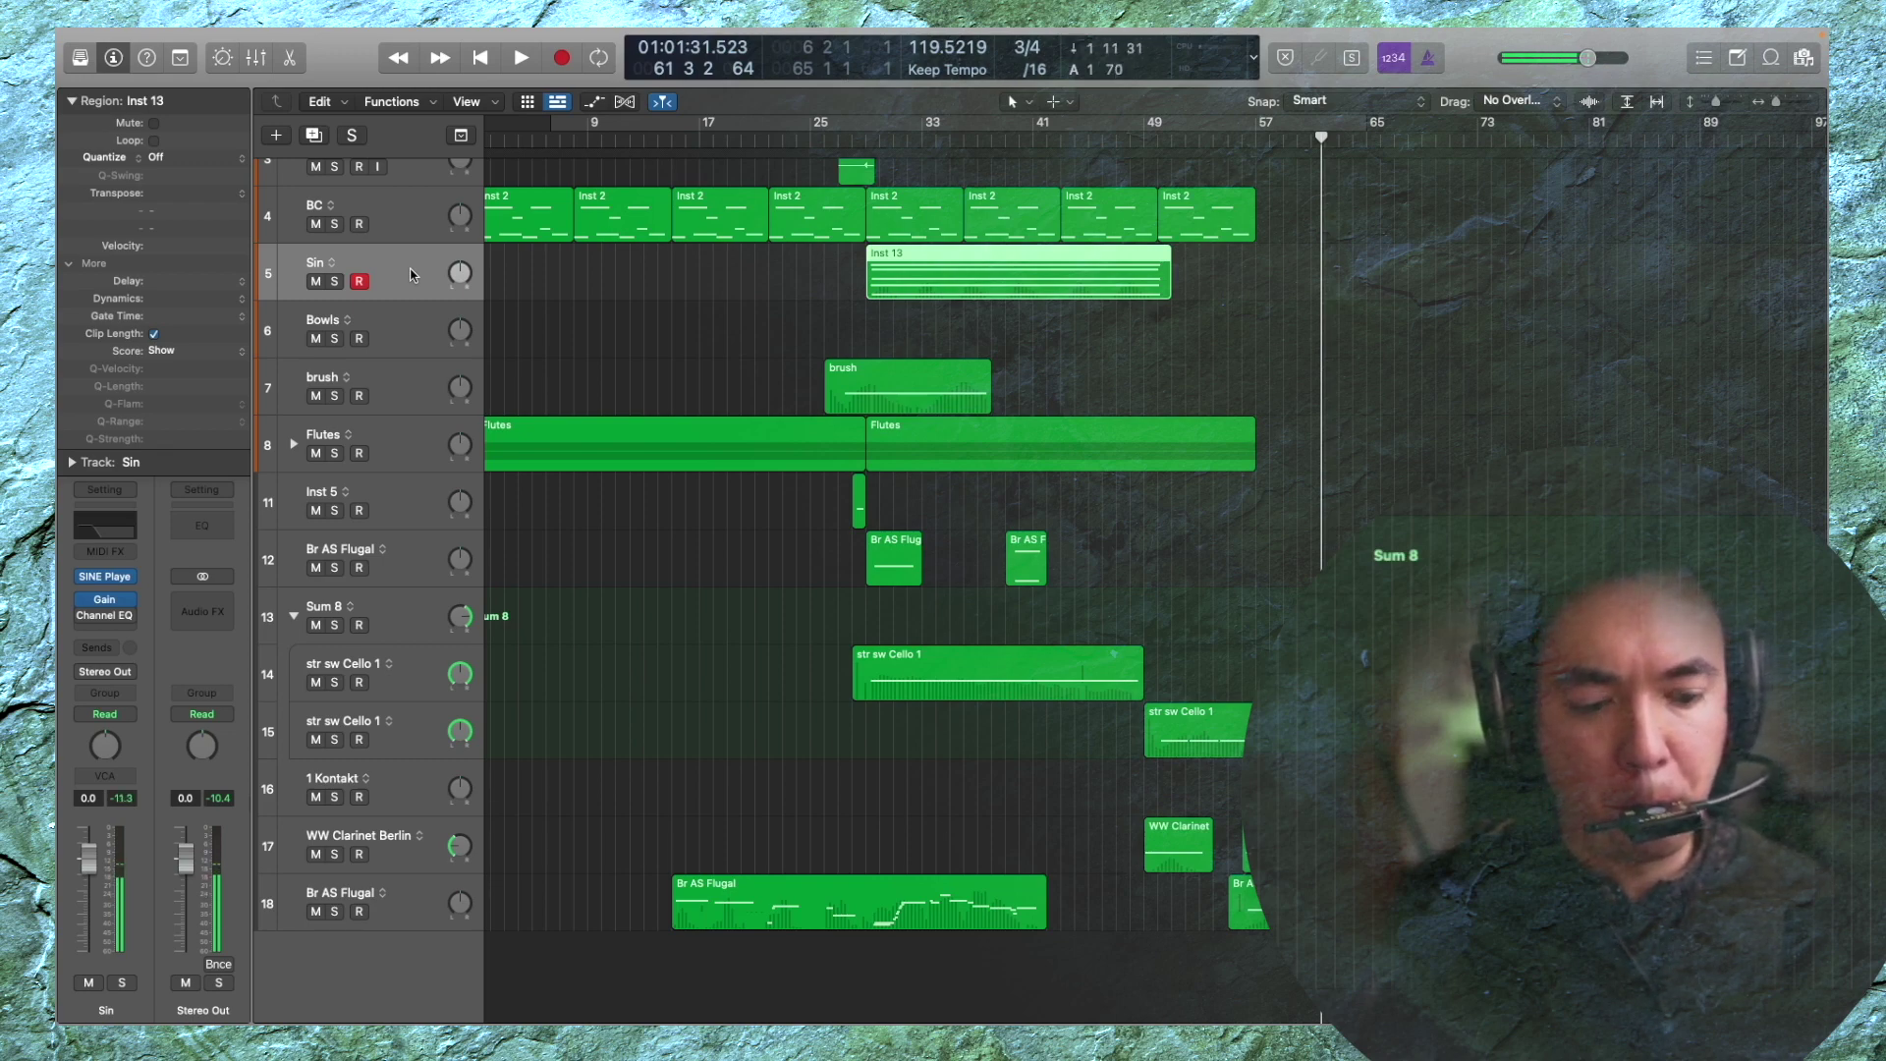
key("space")
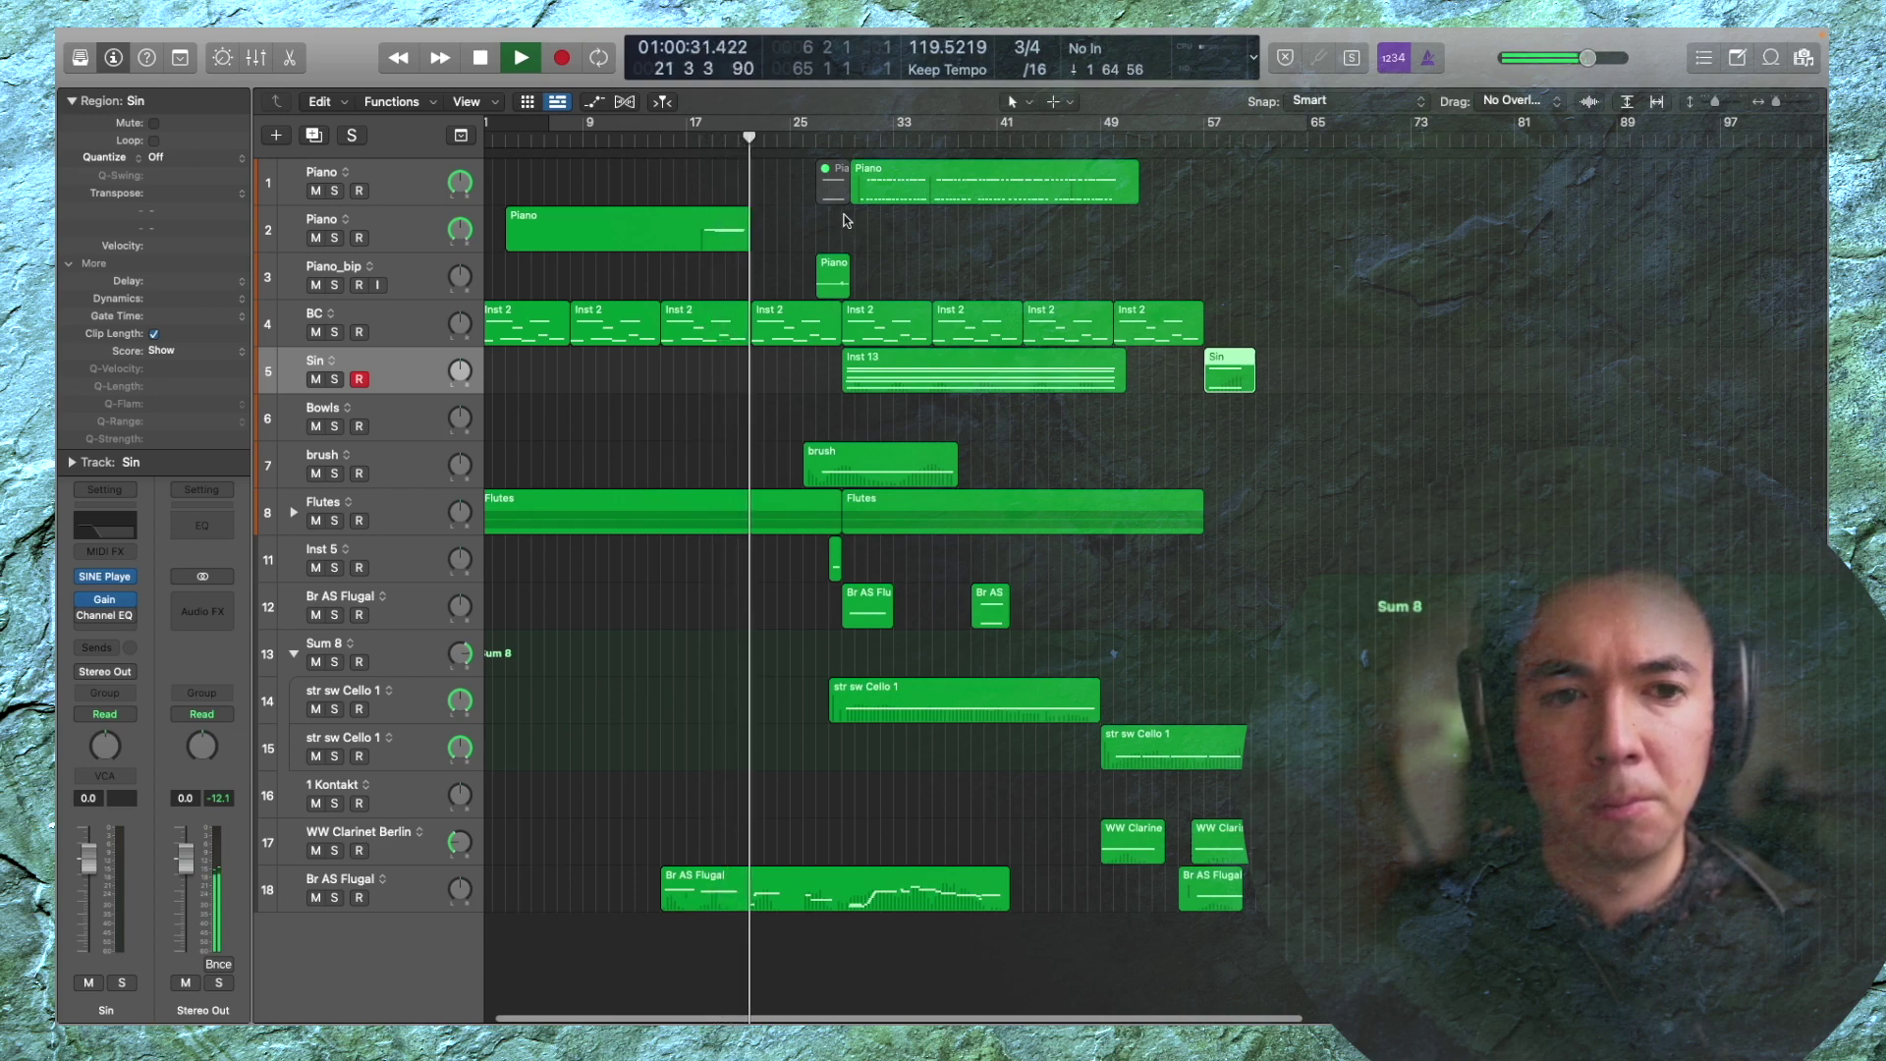
key("space")
Insert the EchoBoy delay after the Channel EQ on the second Piano track
left_click(678, 231)
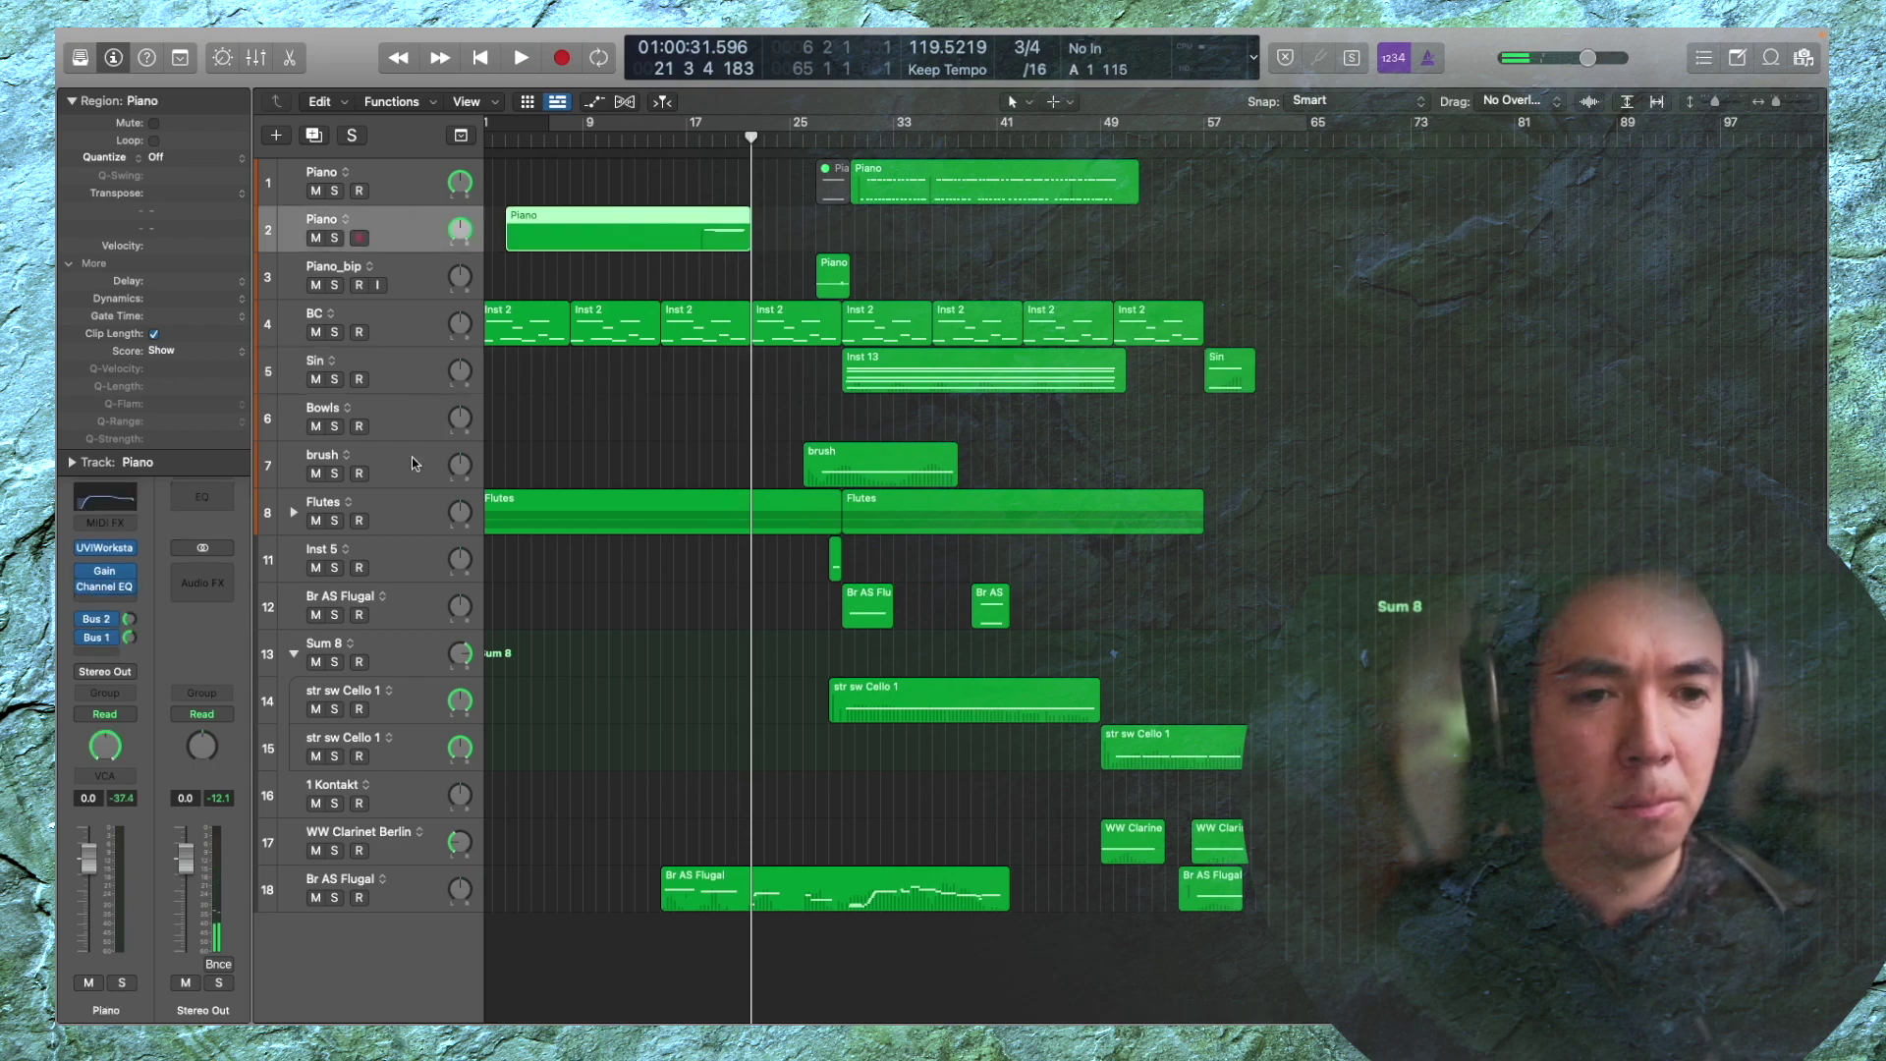
left_click(116, 601)
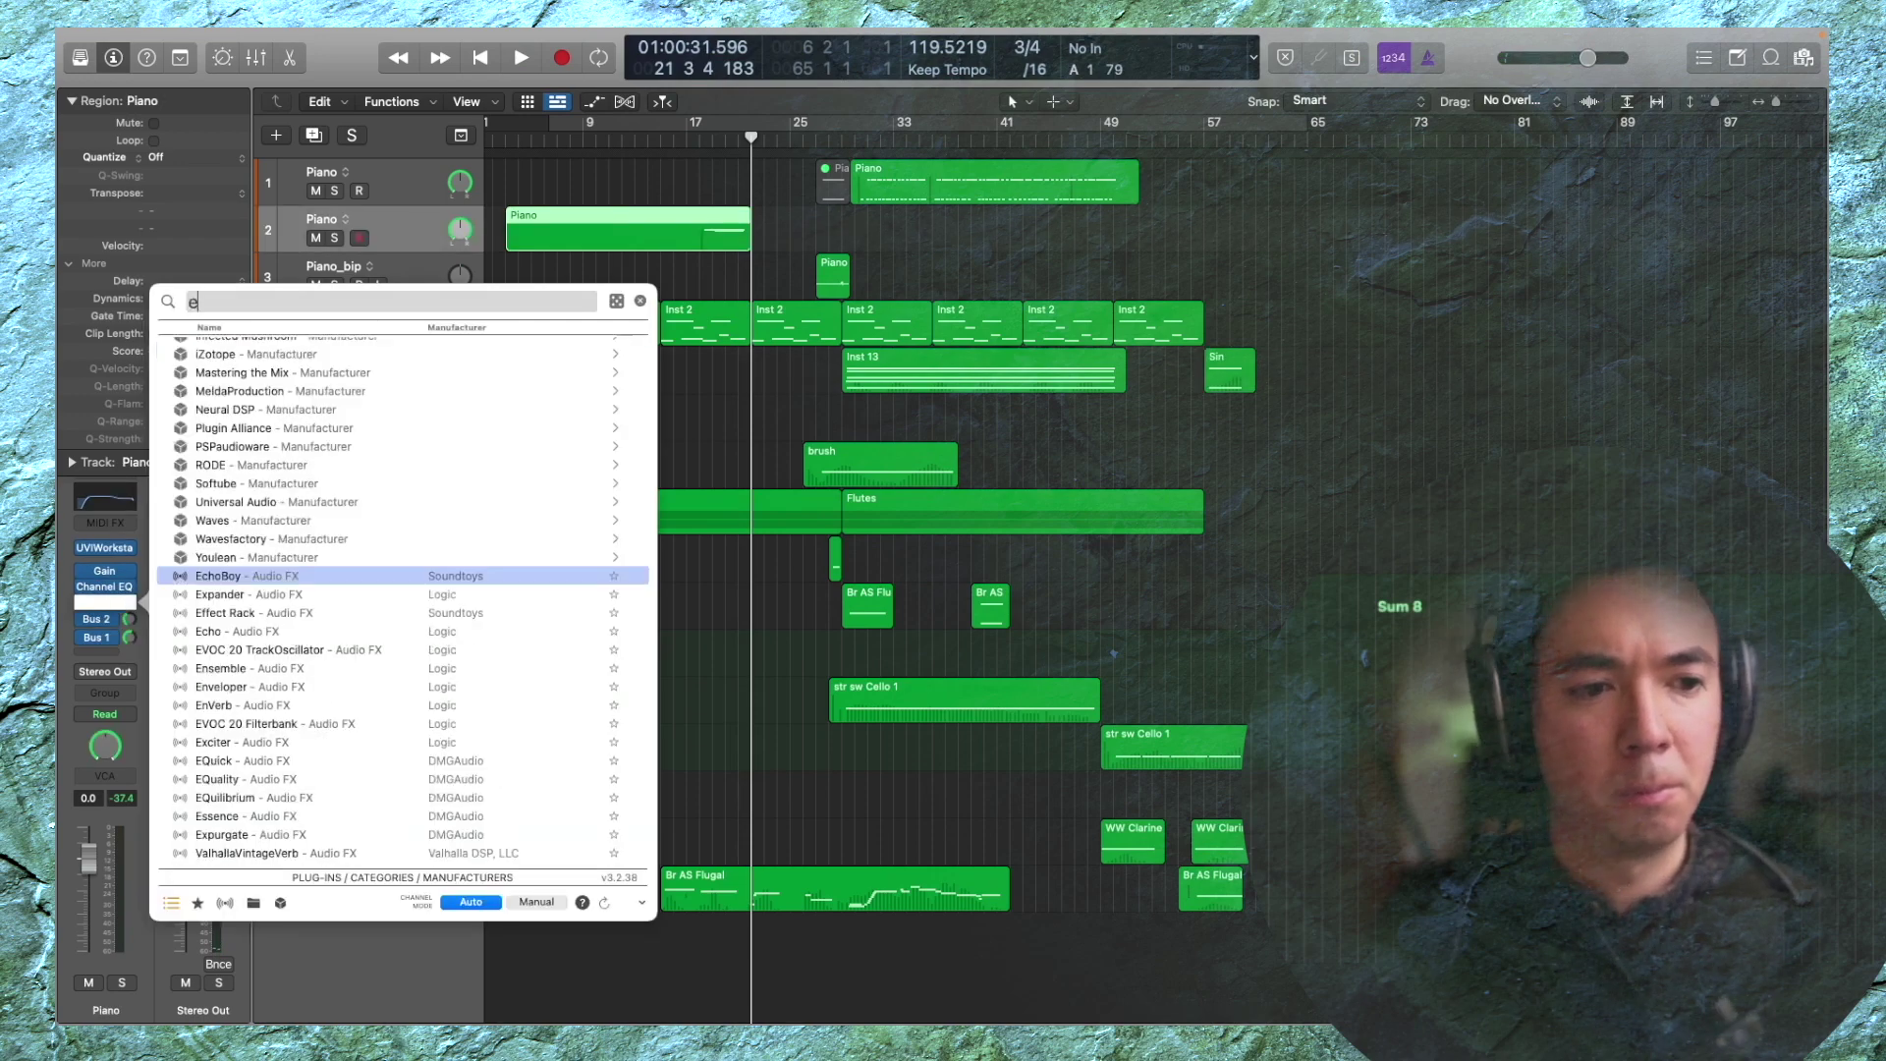
type("echo")
key("Return")
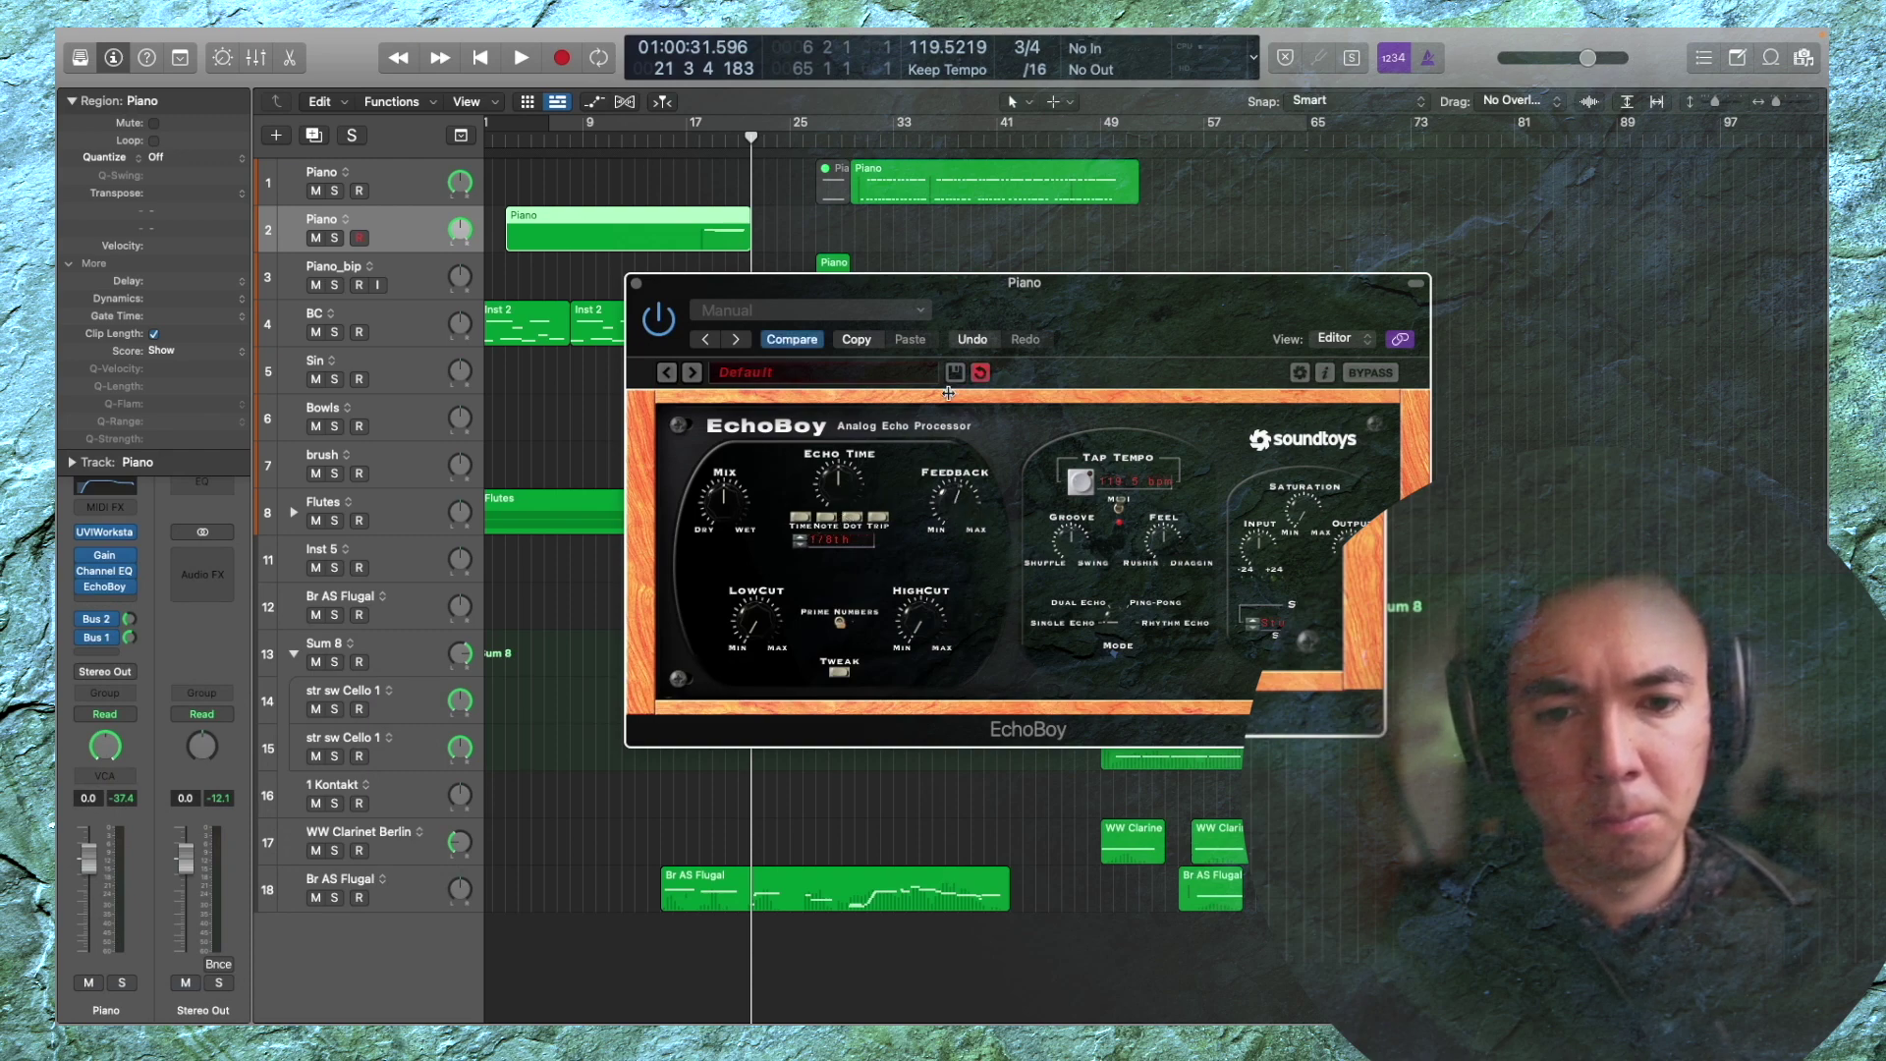
Adjust EchoBoy's mix, feedback and echo time, switching the time to milliseconds, and compare the Piano track soloed and unsoloed
double_click(695, 145)
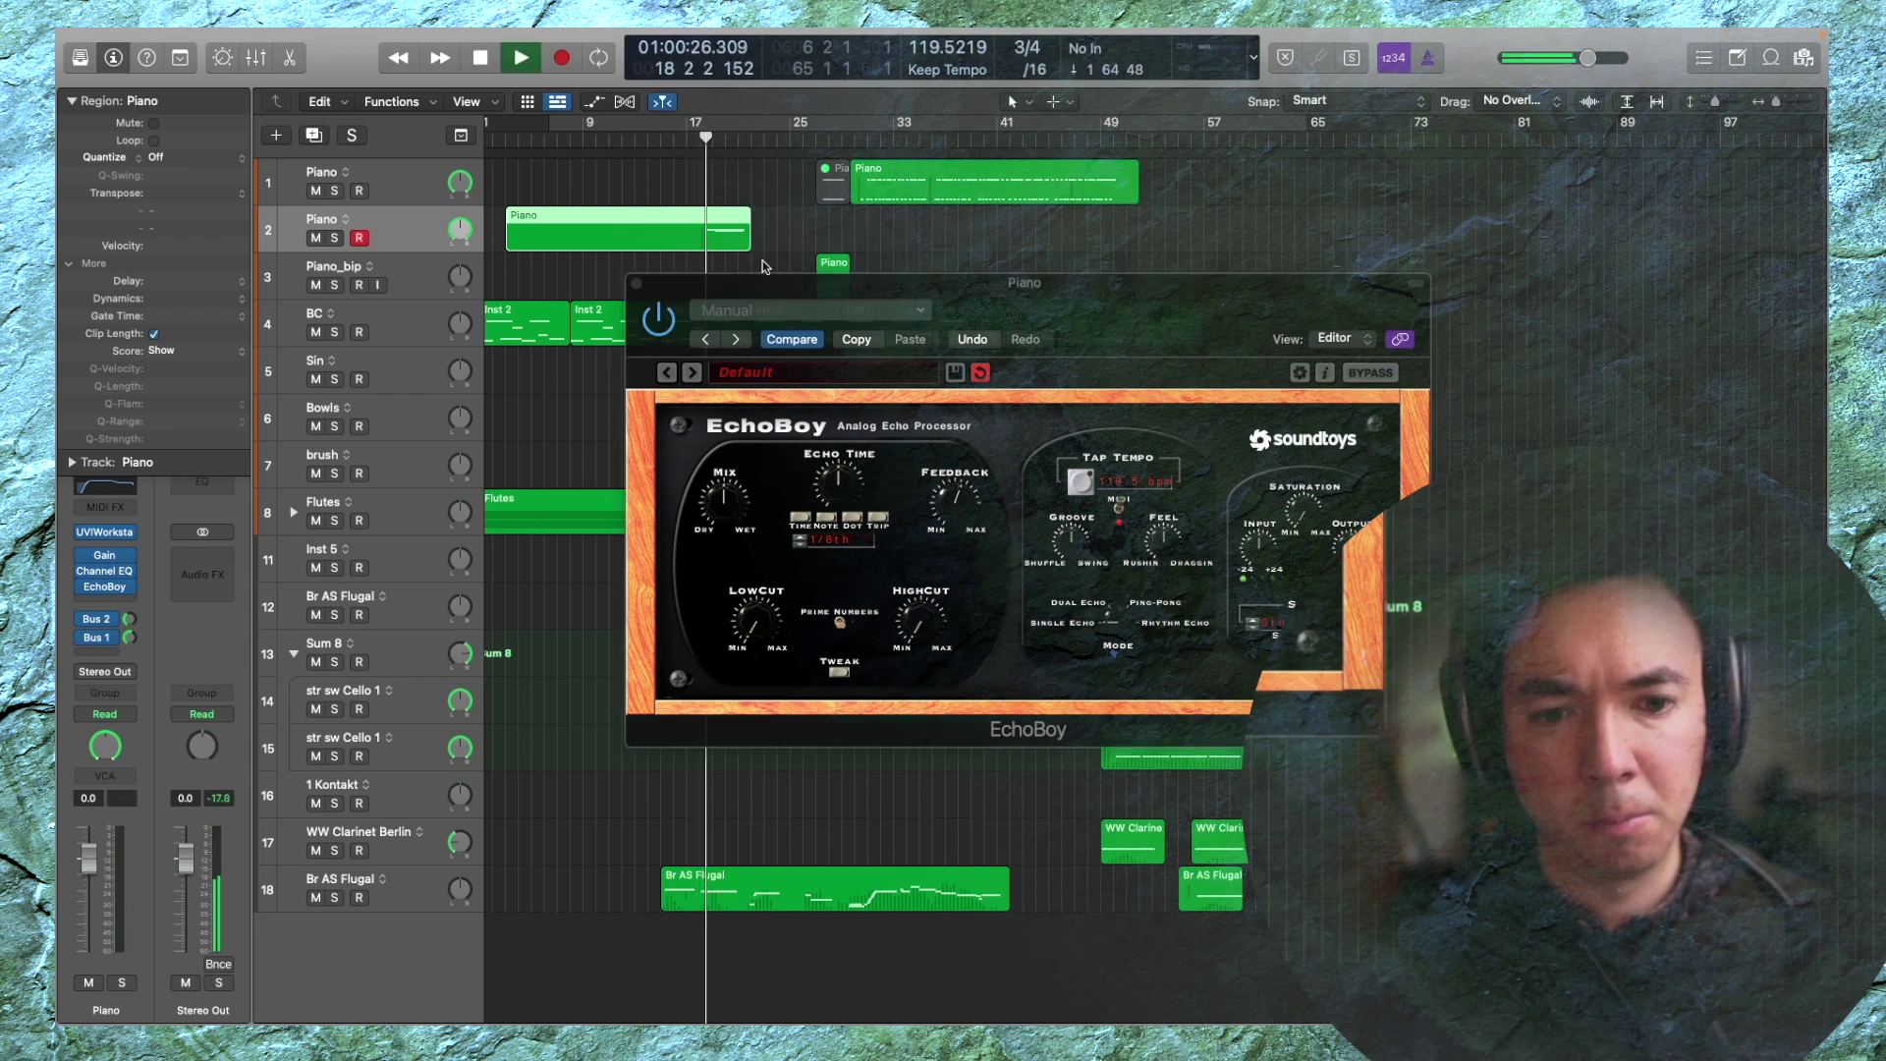
left_click(961, 520)
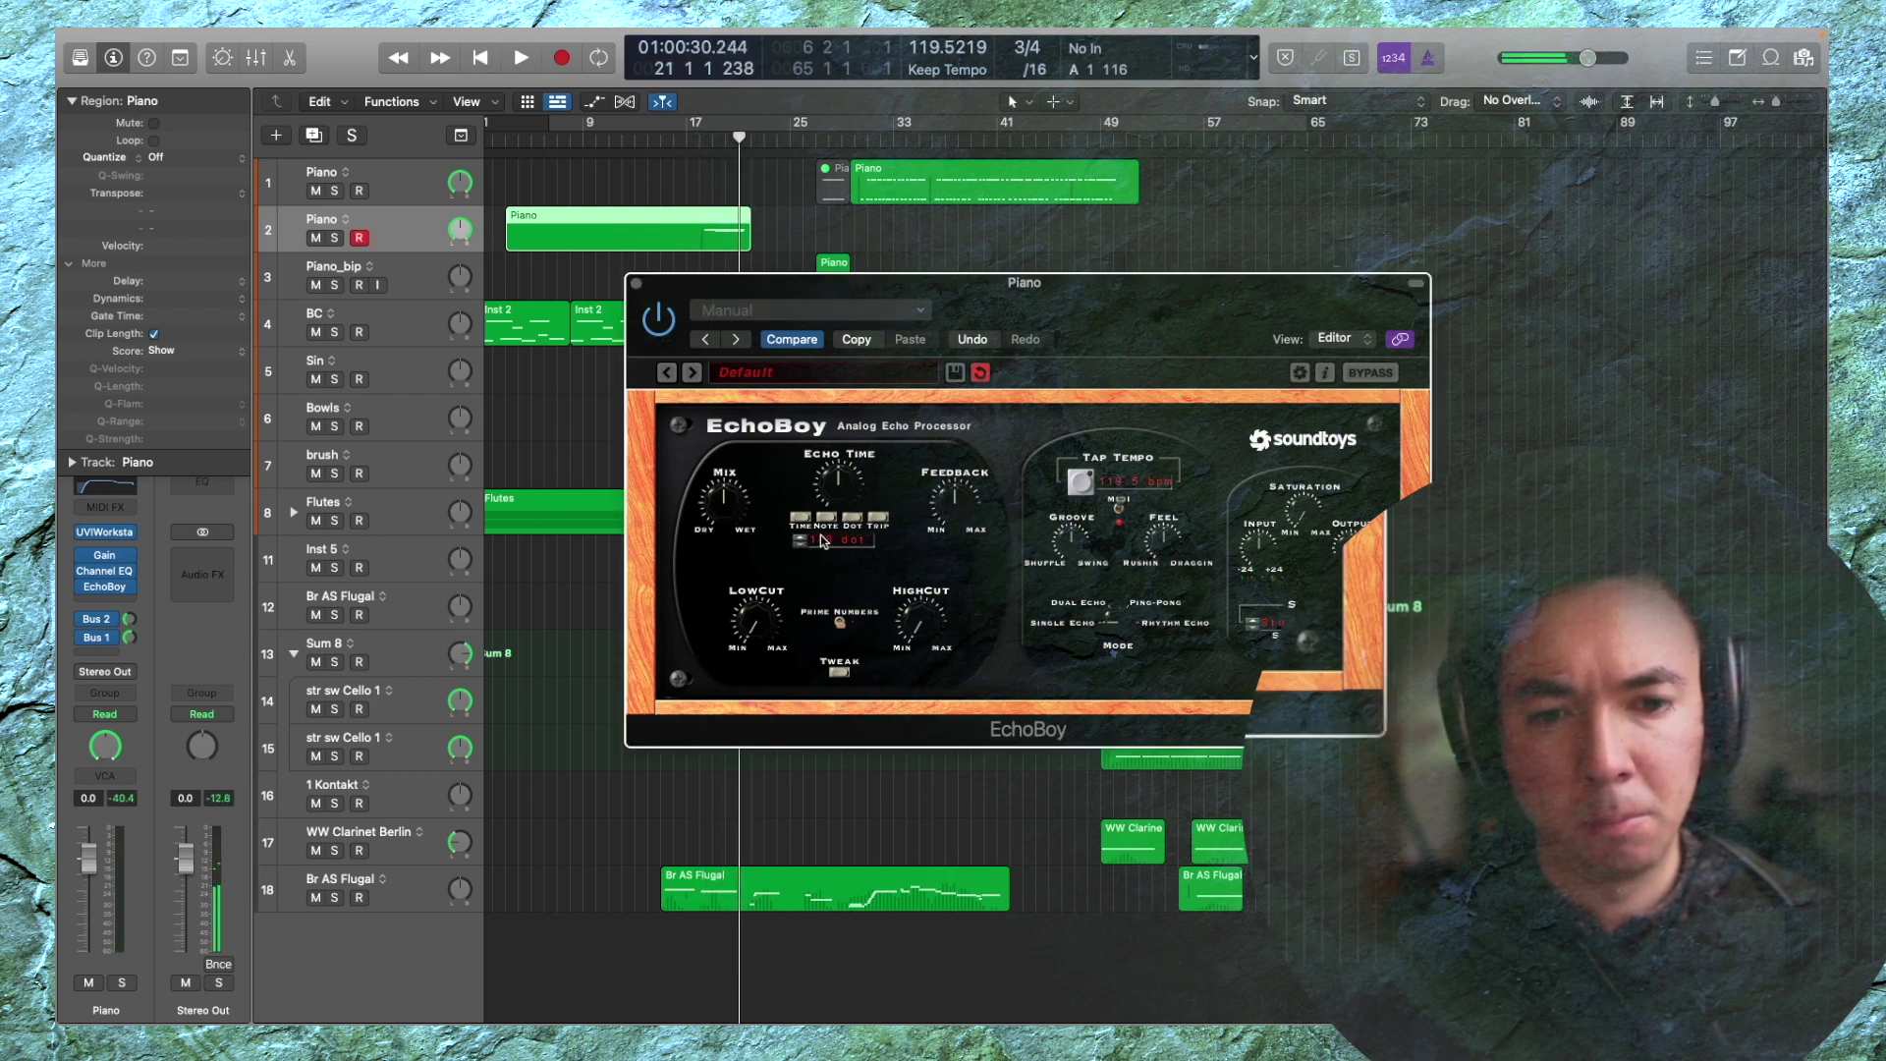
key("space")
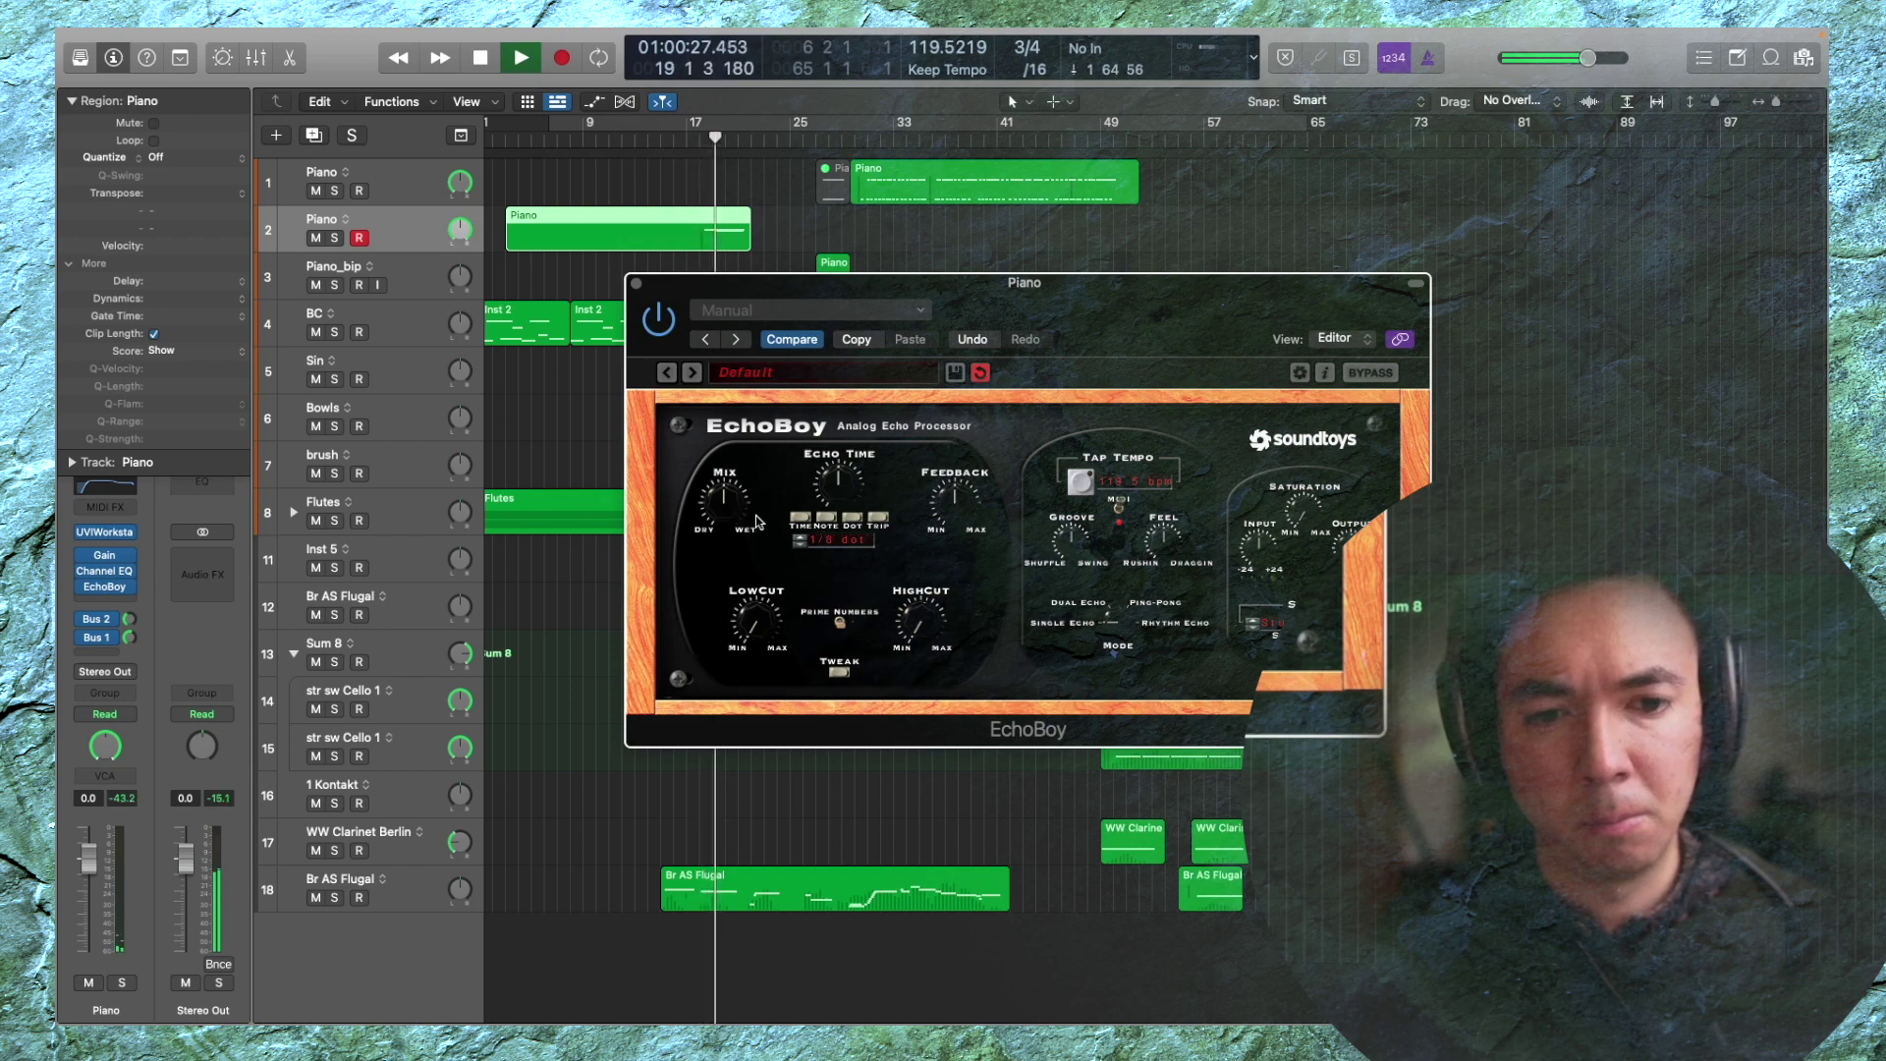
key("s")
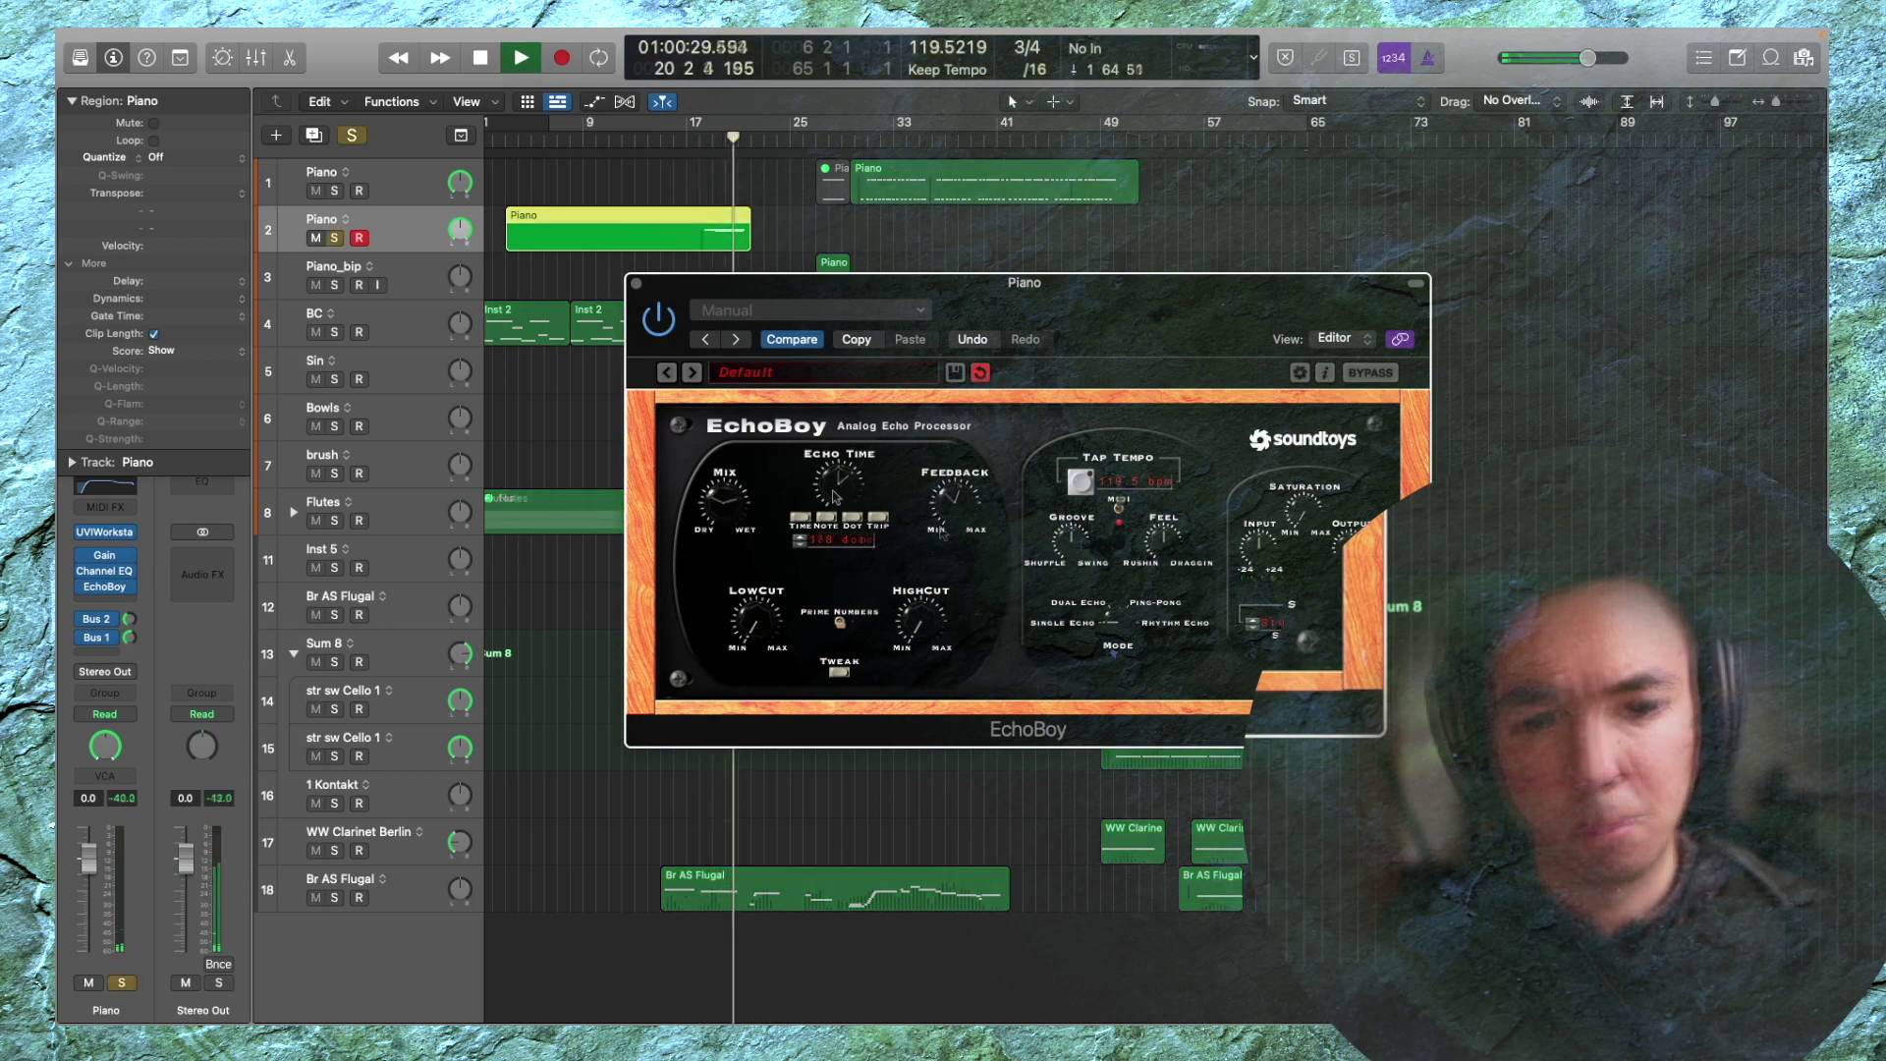
key("space")
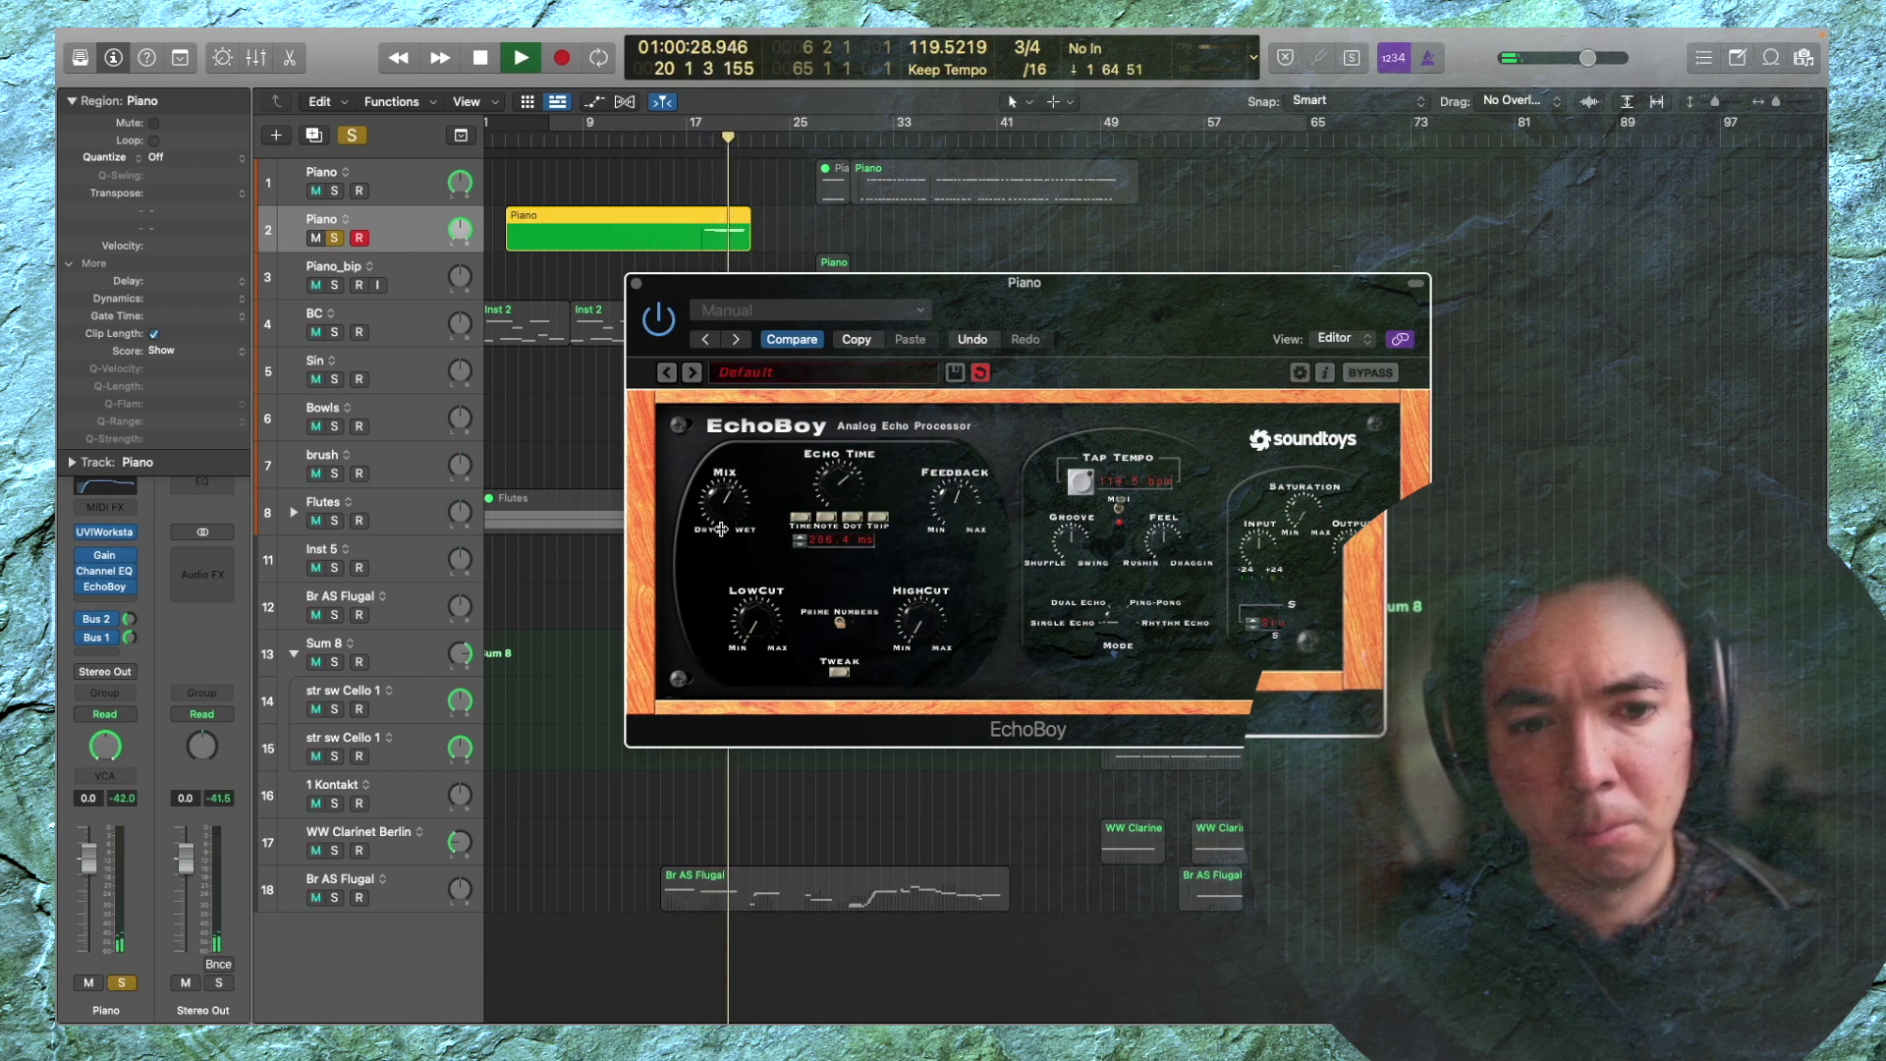
left_click(333, 238)
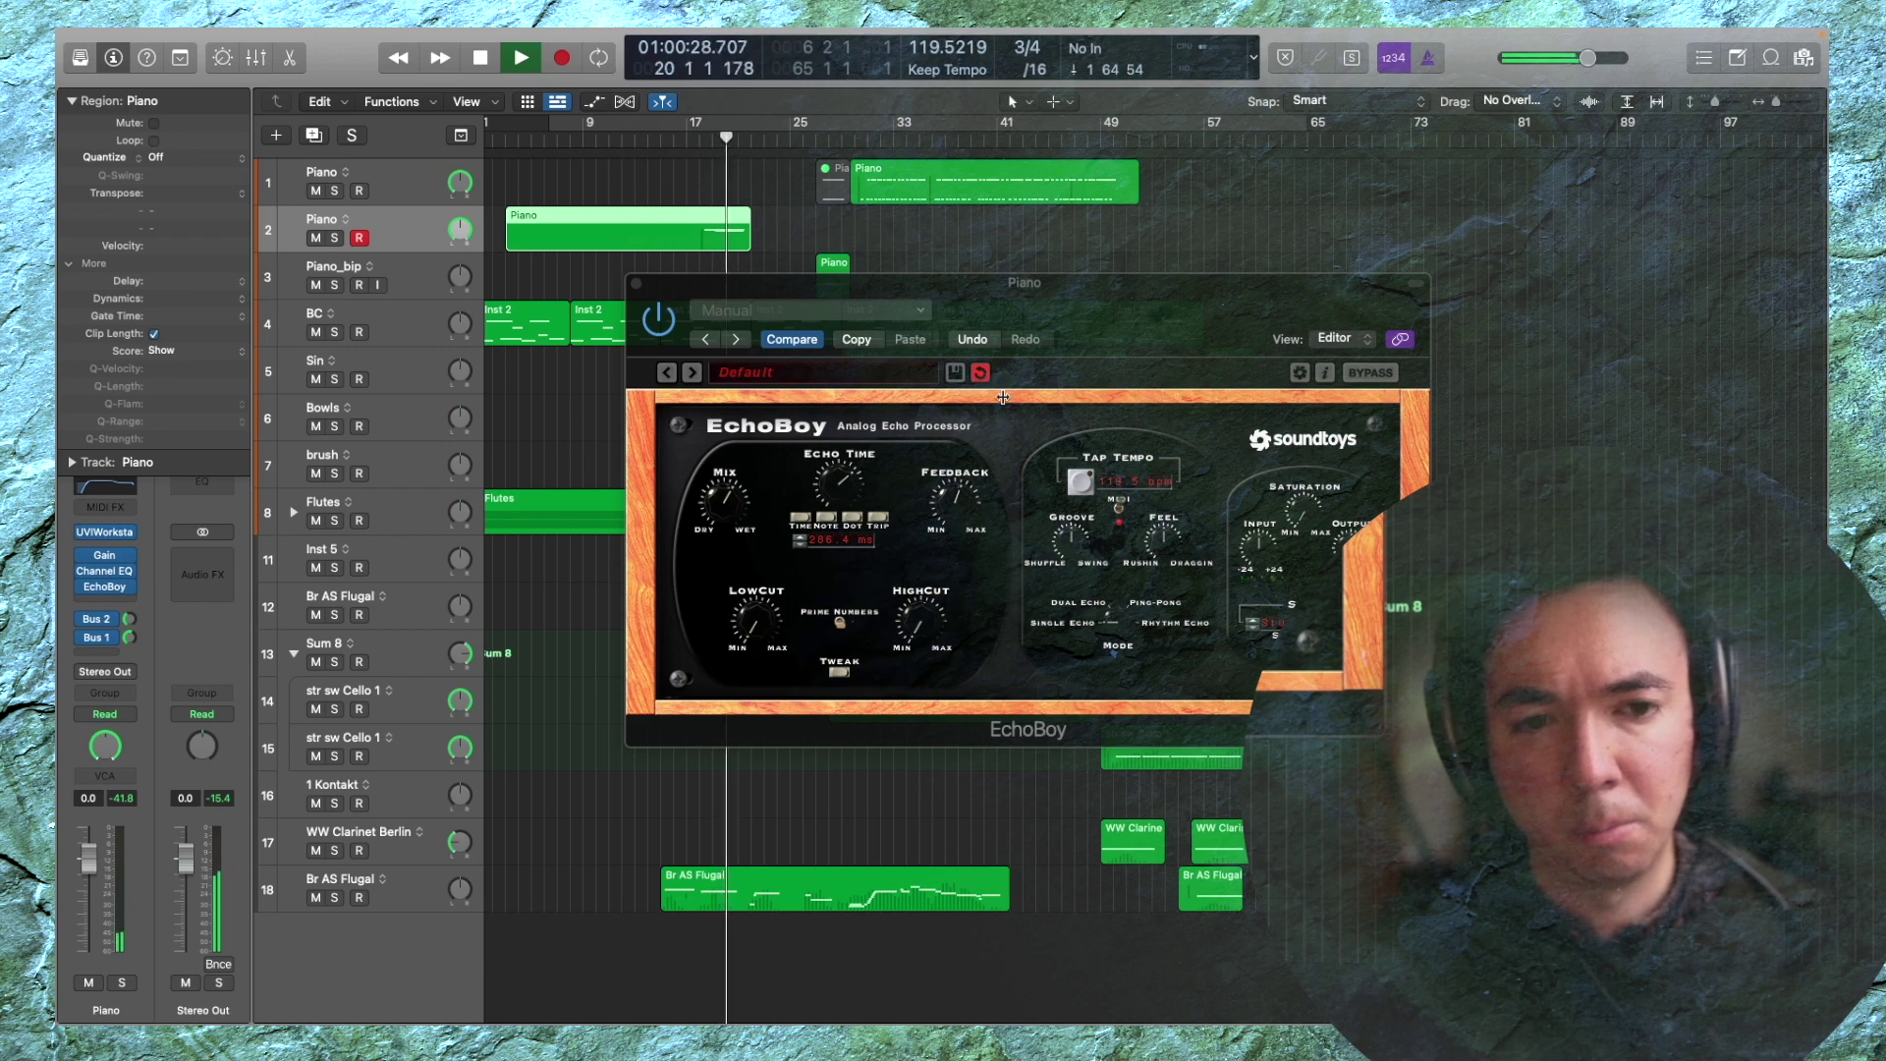
Close EchoBoy, insert a Tremolo after it on the second Piano track, and play back the passage
left_click(635, 285)
key("space")
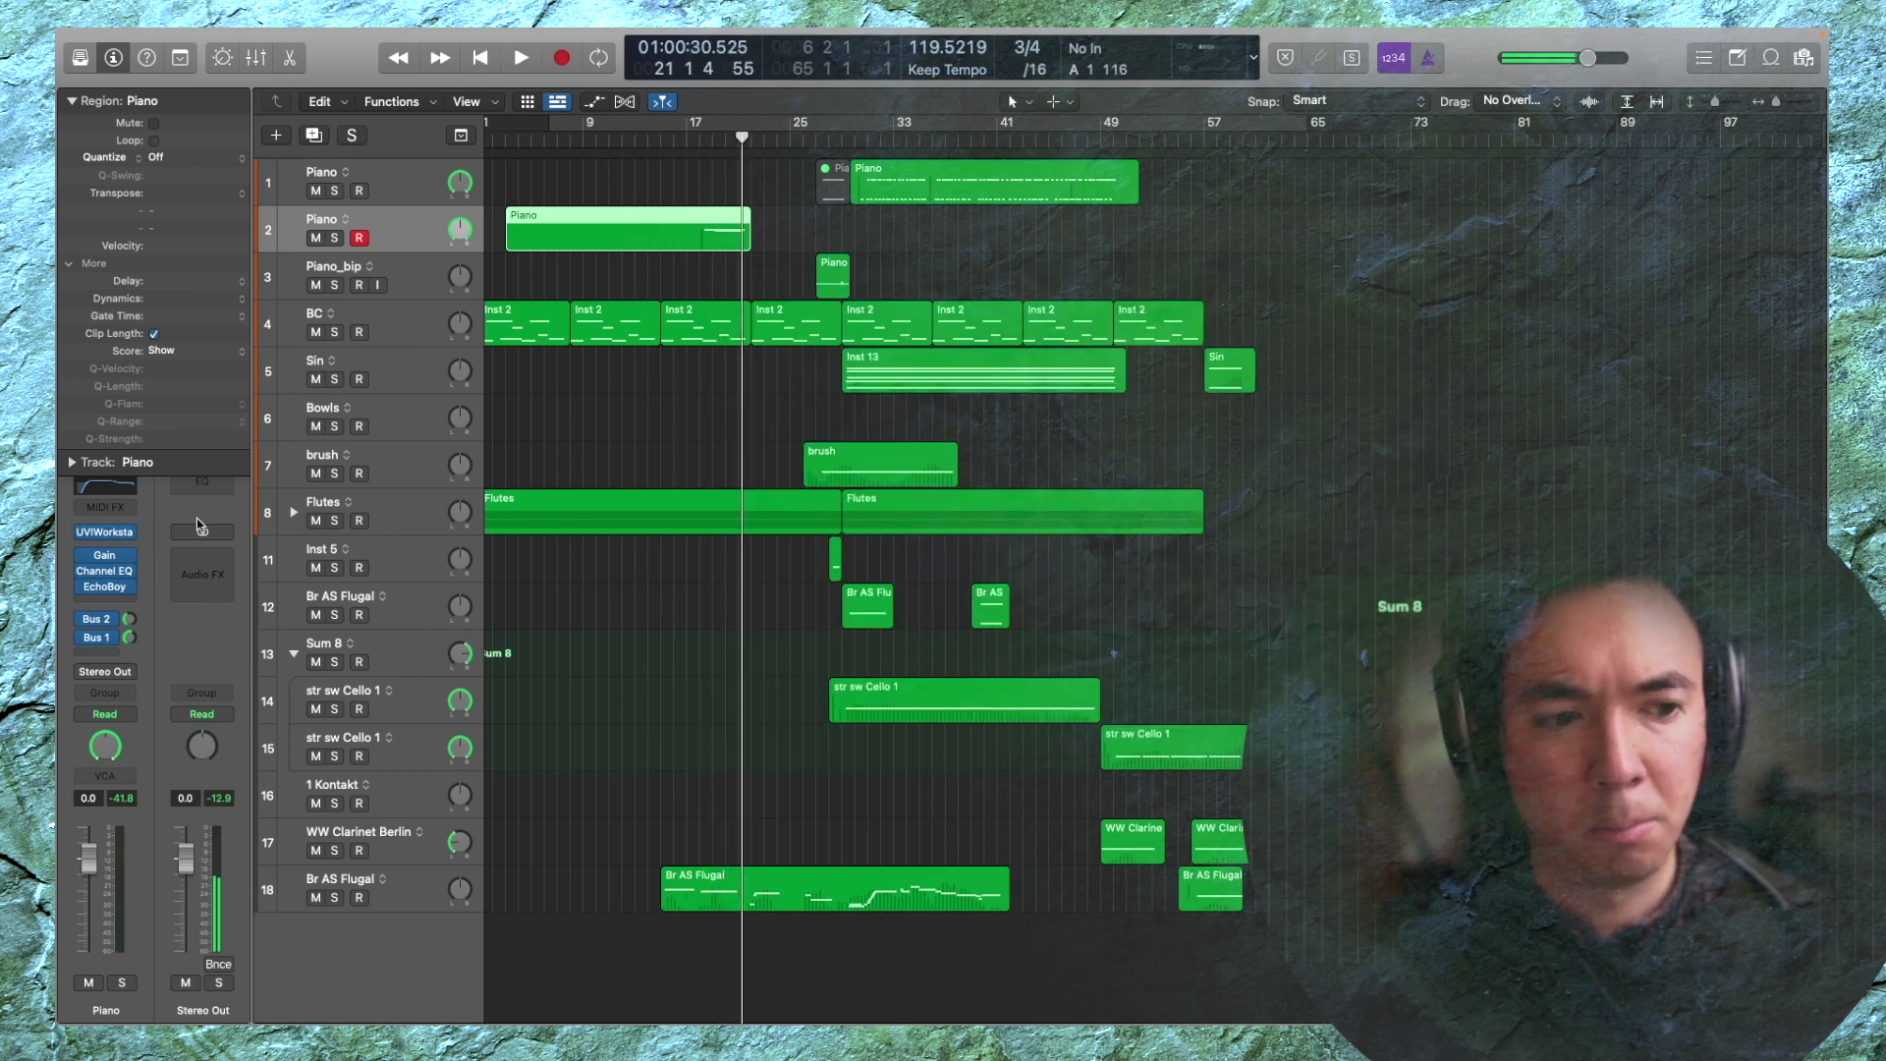
left_click(123, 597)
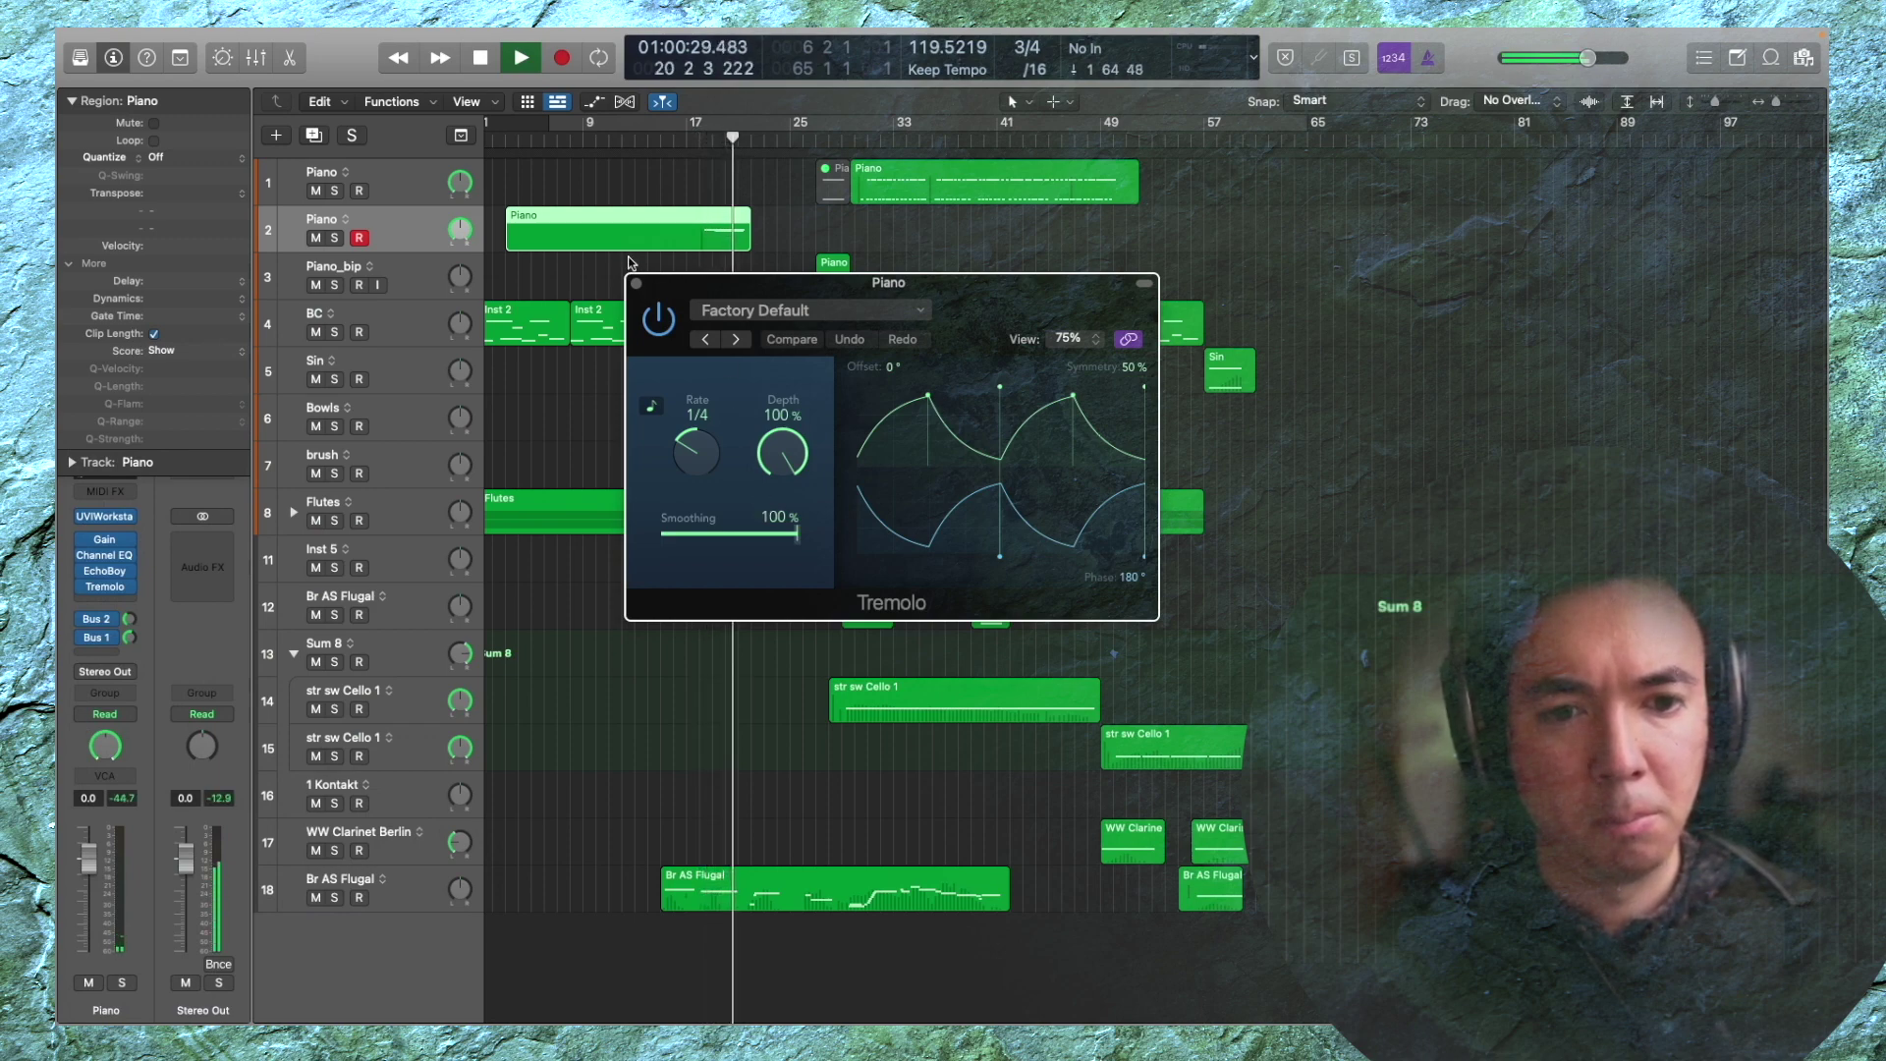
left_click(637, 283)
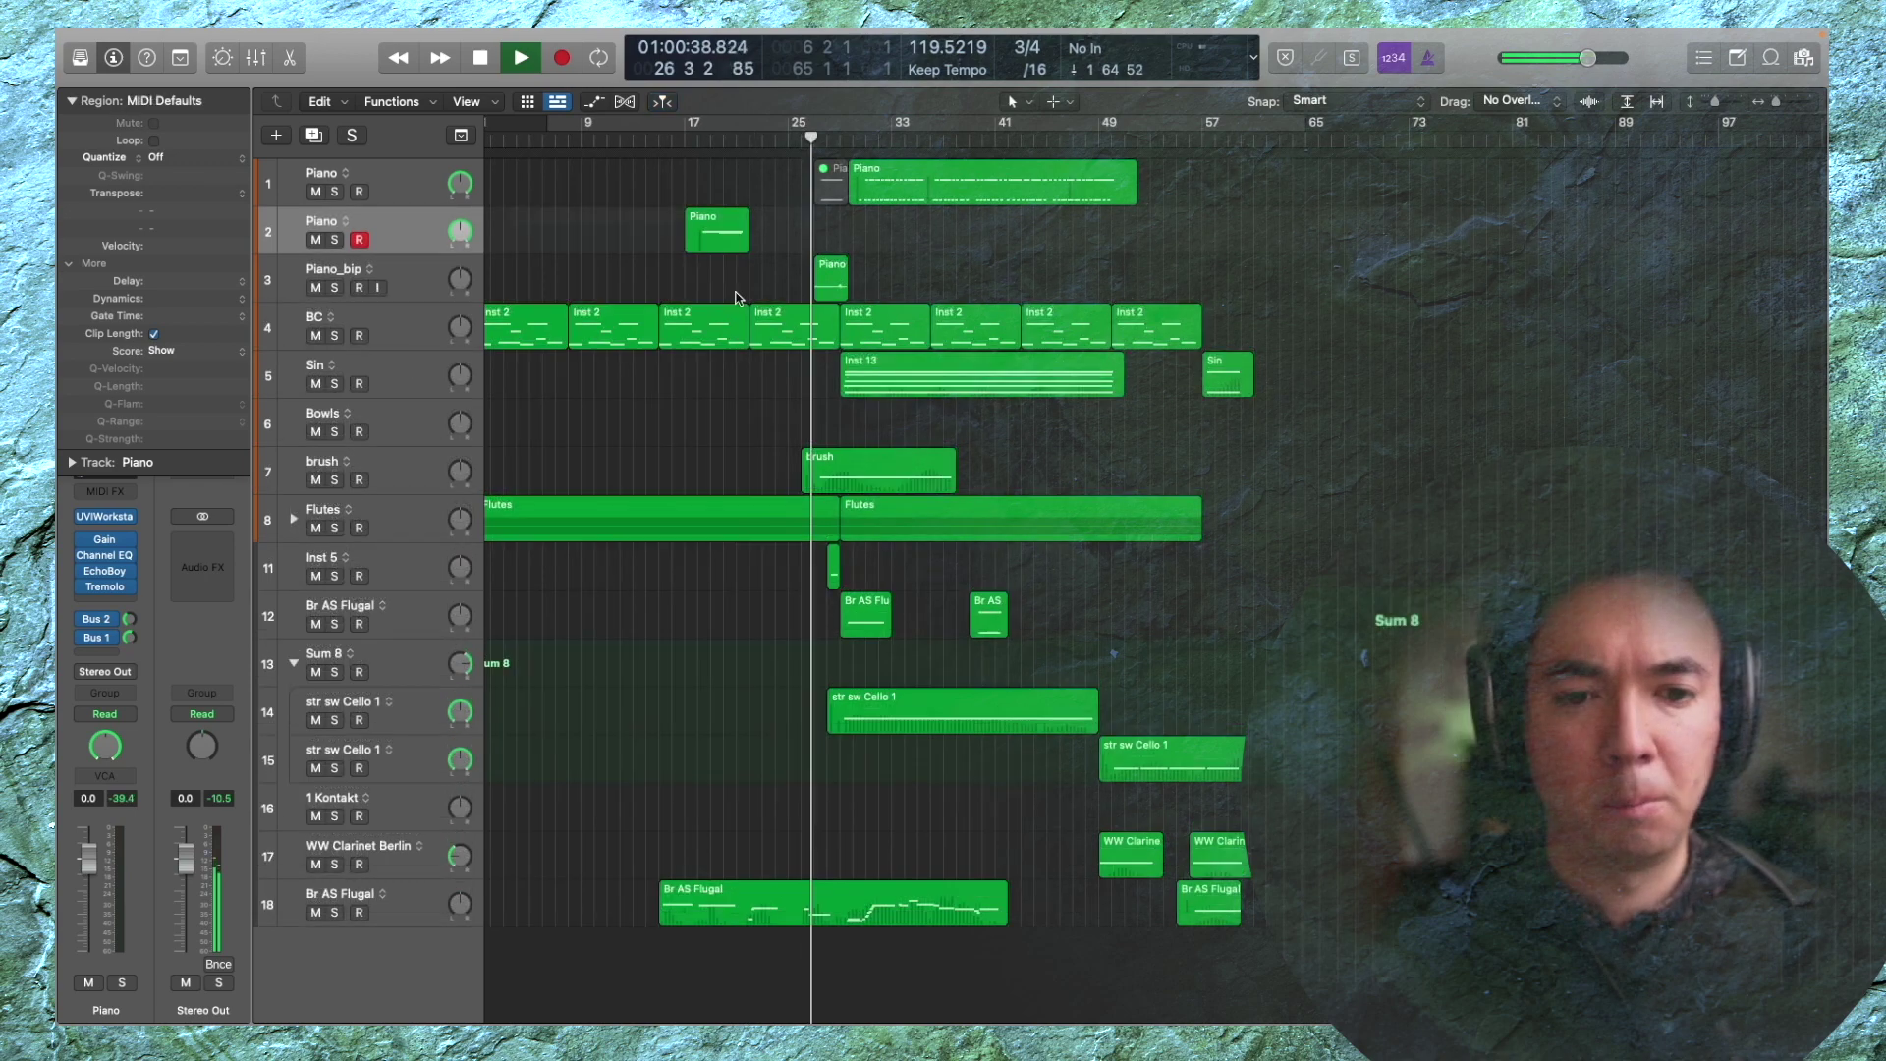
Audition the mix without the brush track, and replace its region with a newly played, captured one from about bar 42 to 53
left_click(316, 479)
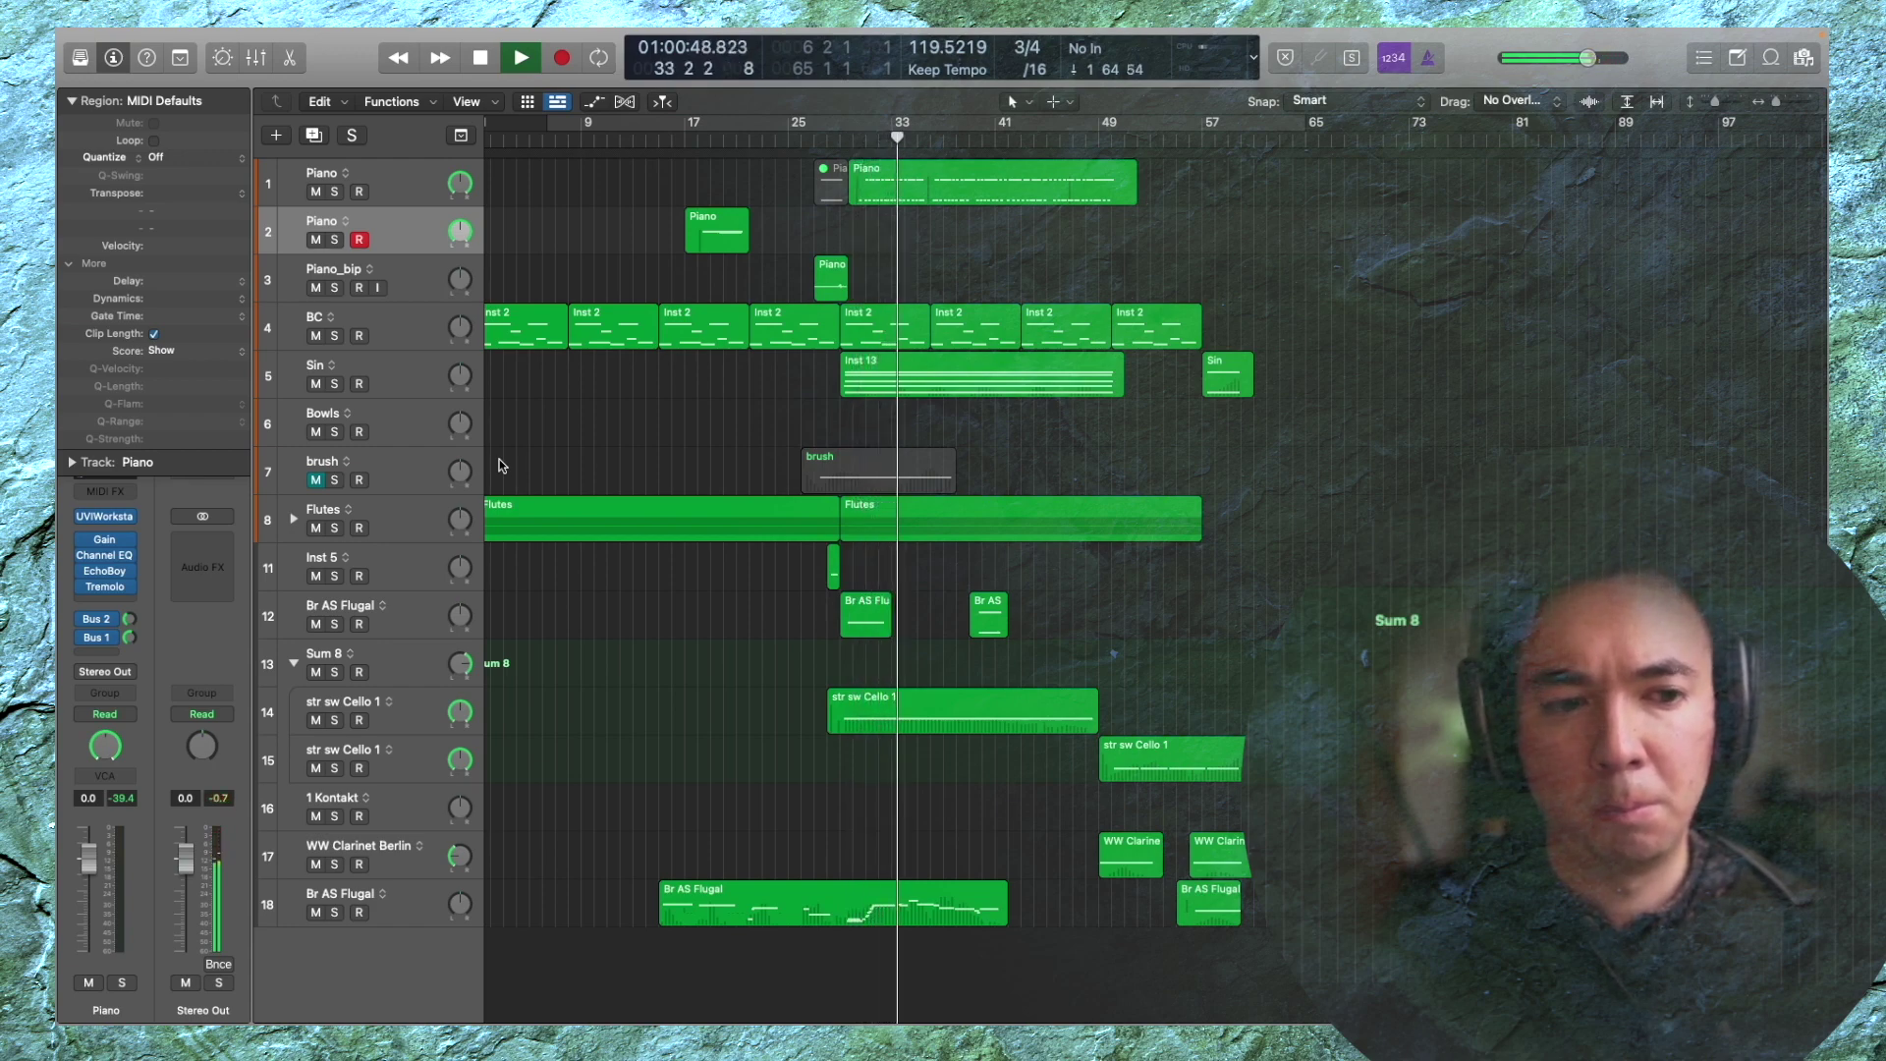
left_click(387, 466)
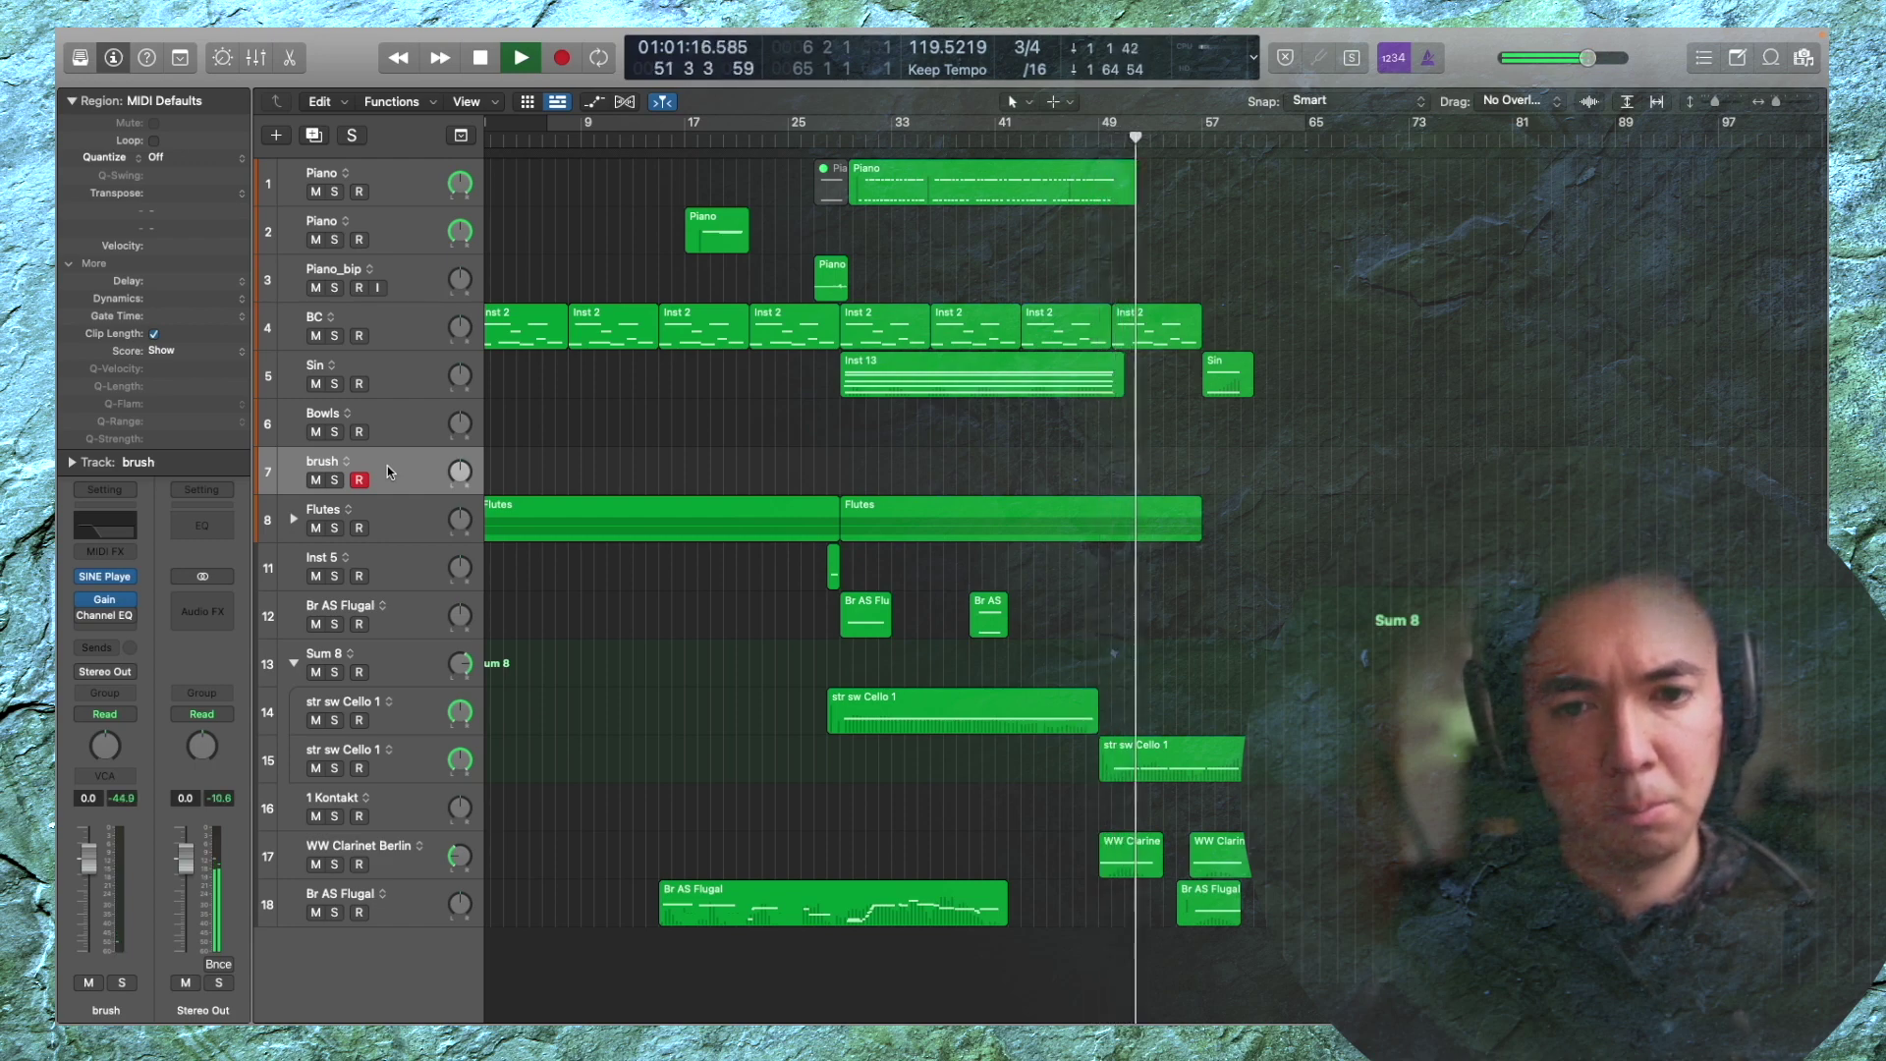
key("shift+r")
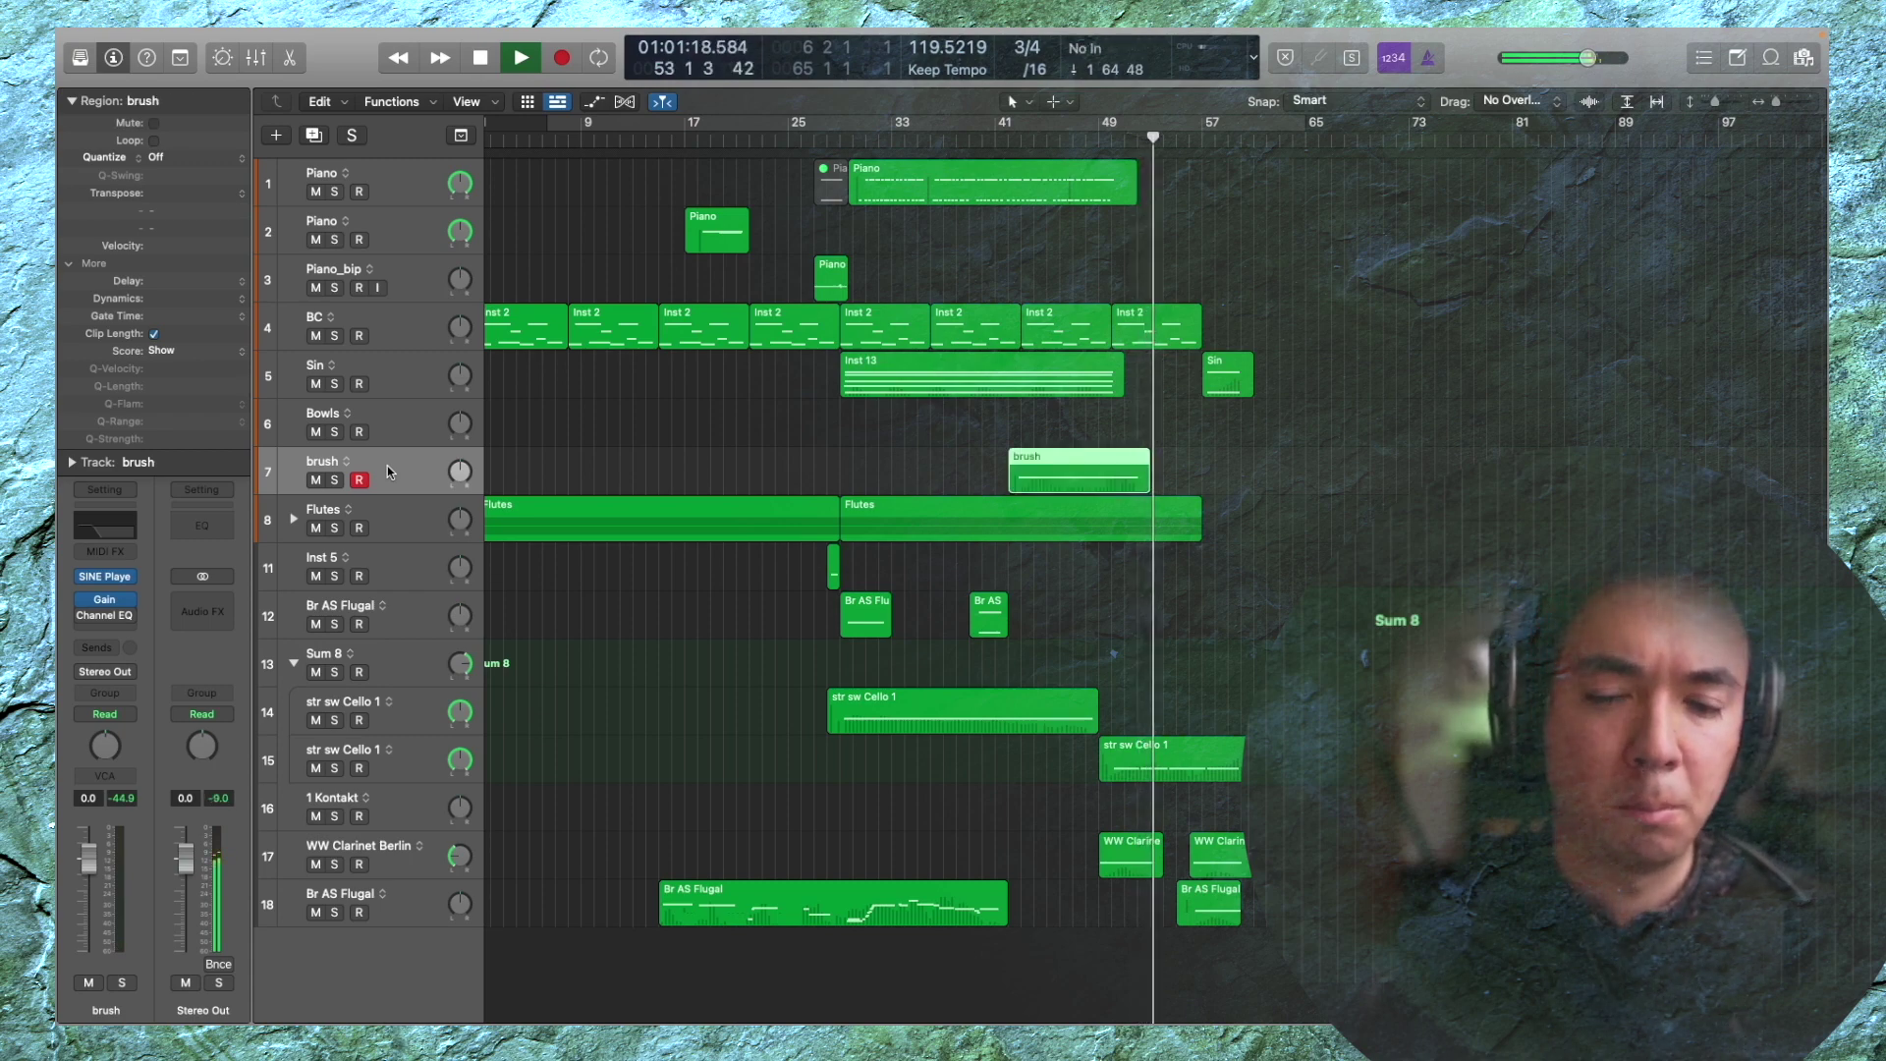
key("space")
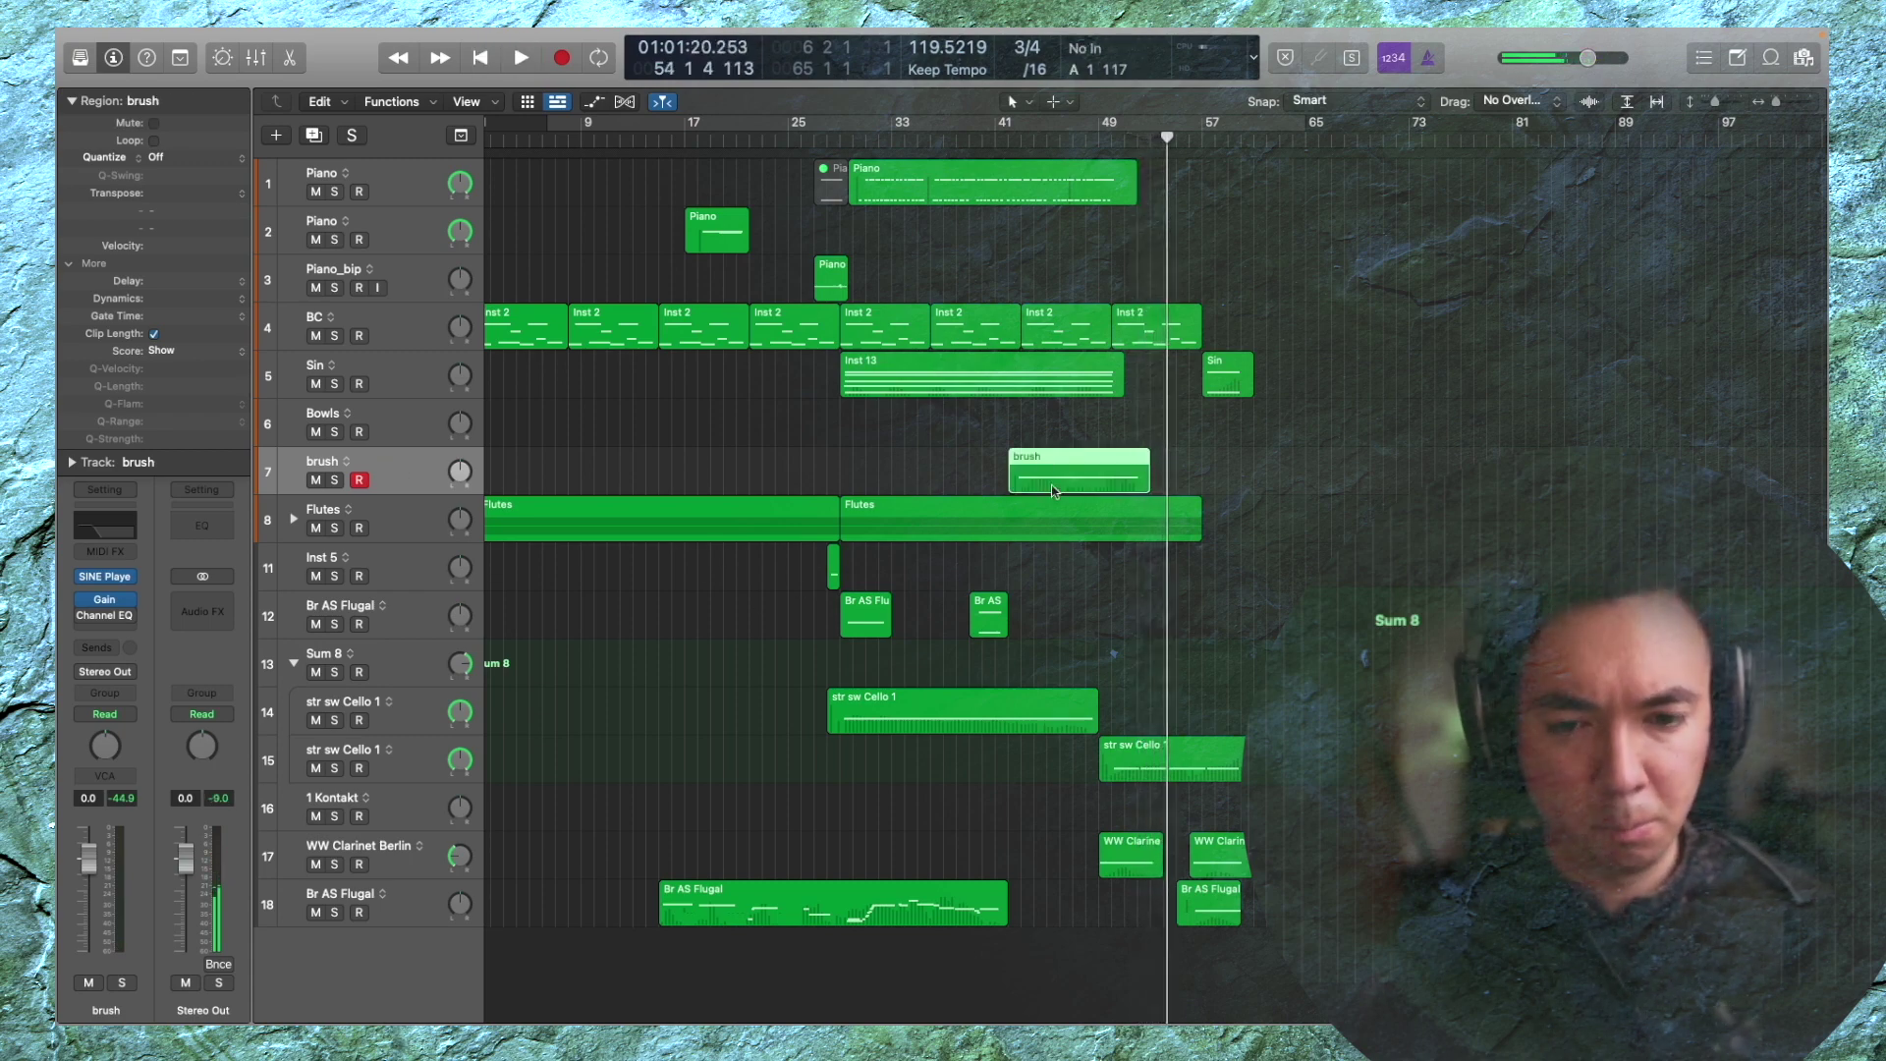
Bounce the new brush region in place to its own audio track and add another audio track below it
key("ctrl+b")
key("Return")
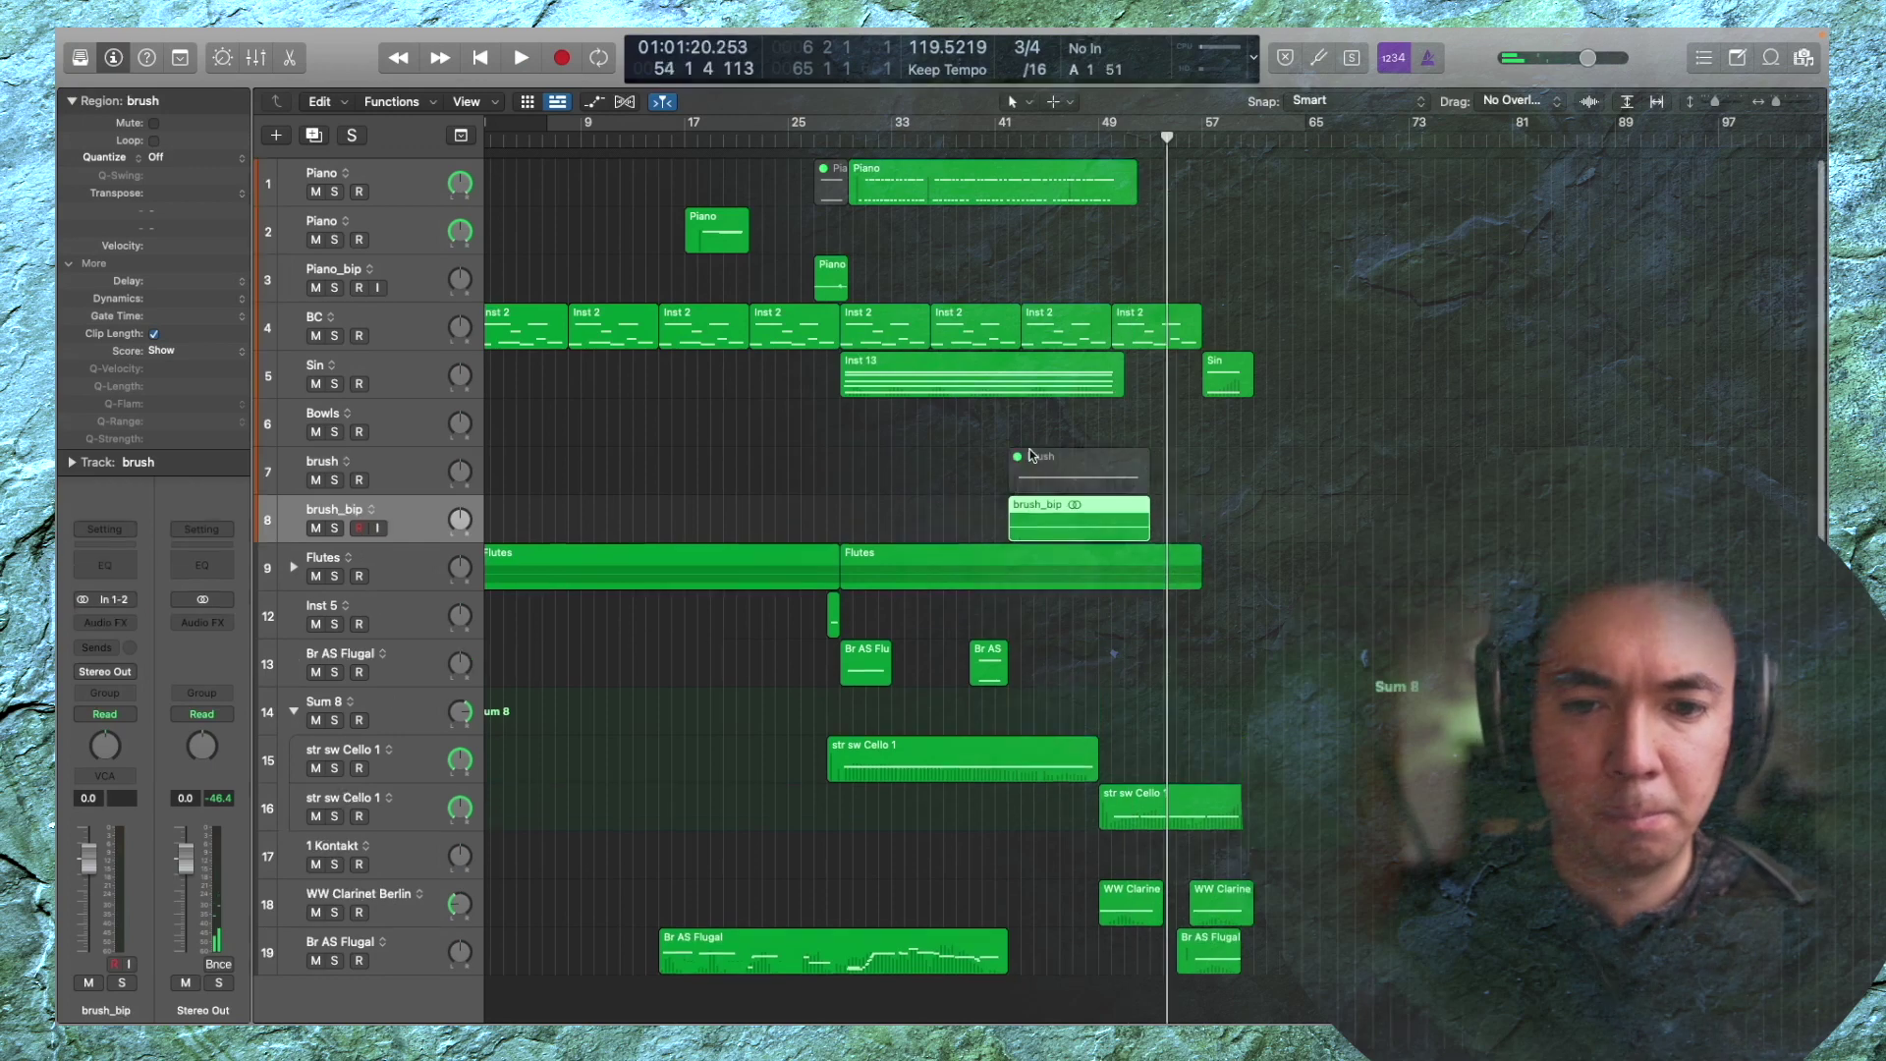
scroll(1034, 469, "up", 5)
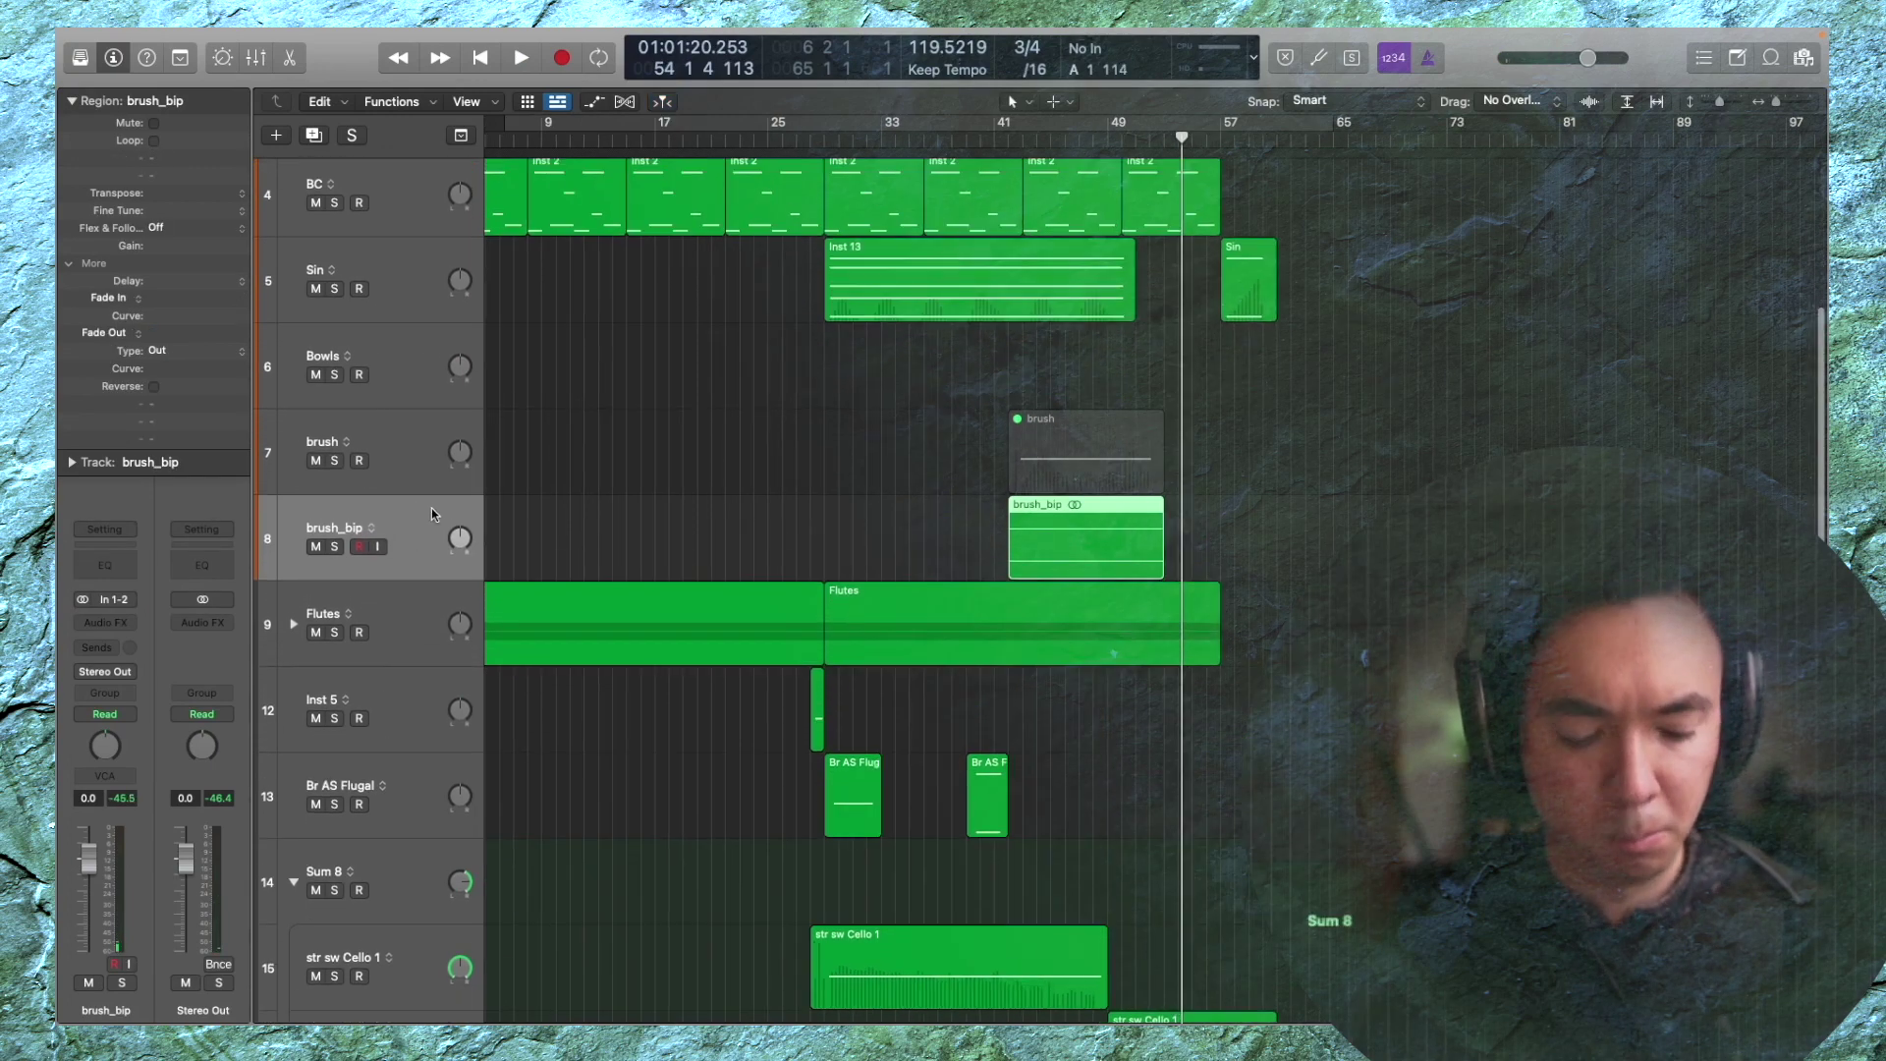
key("alt+super+a")
Extend the bounced brush audio with a copied section placed at its end, crossfade the join, and play it back
mouse_move(1042, 536)
left_mouse_down()
mouse_move(1225, 534)
mouse_move(1169, 541)
left_mouse_up()
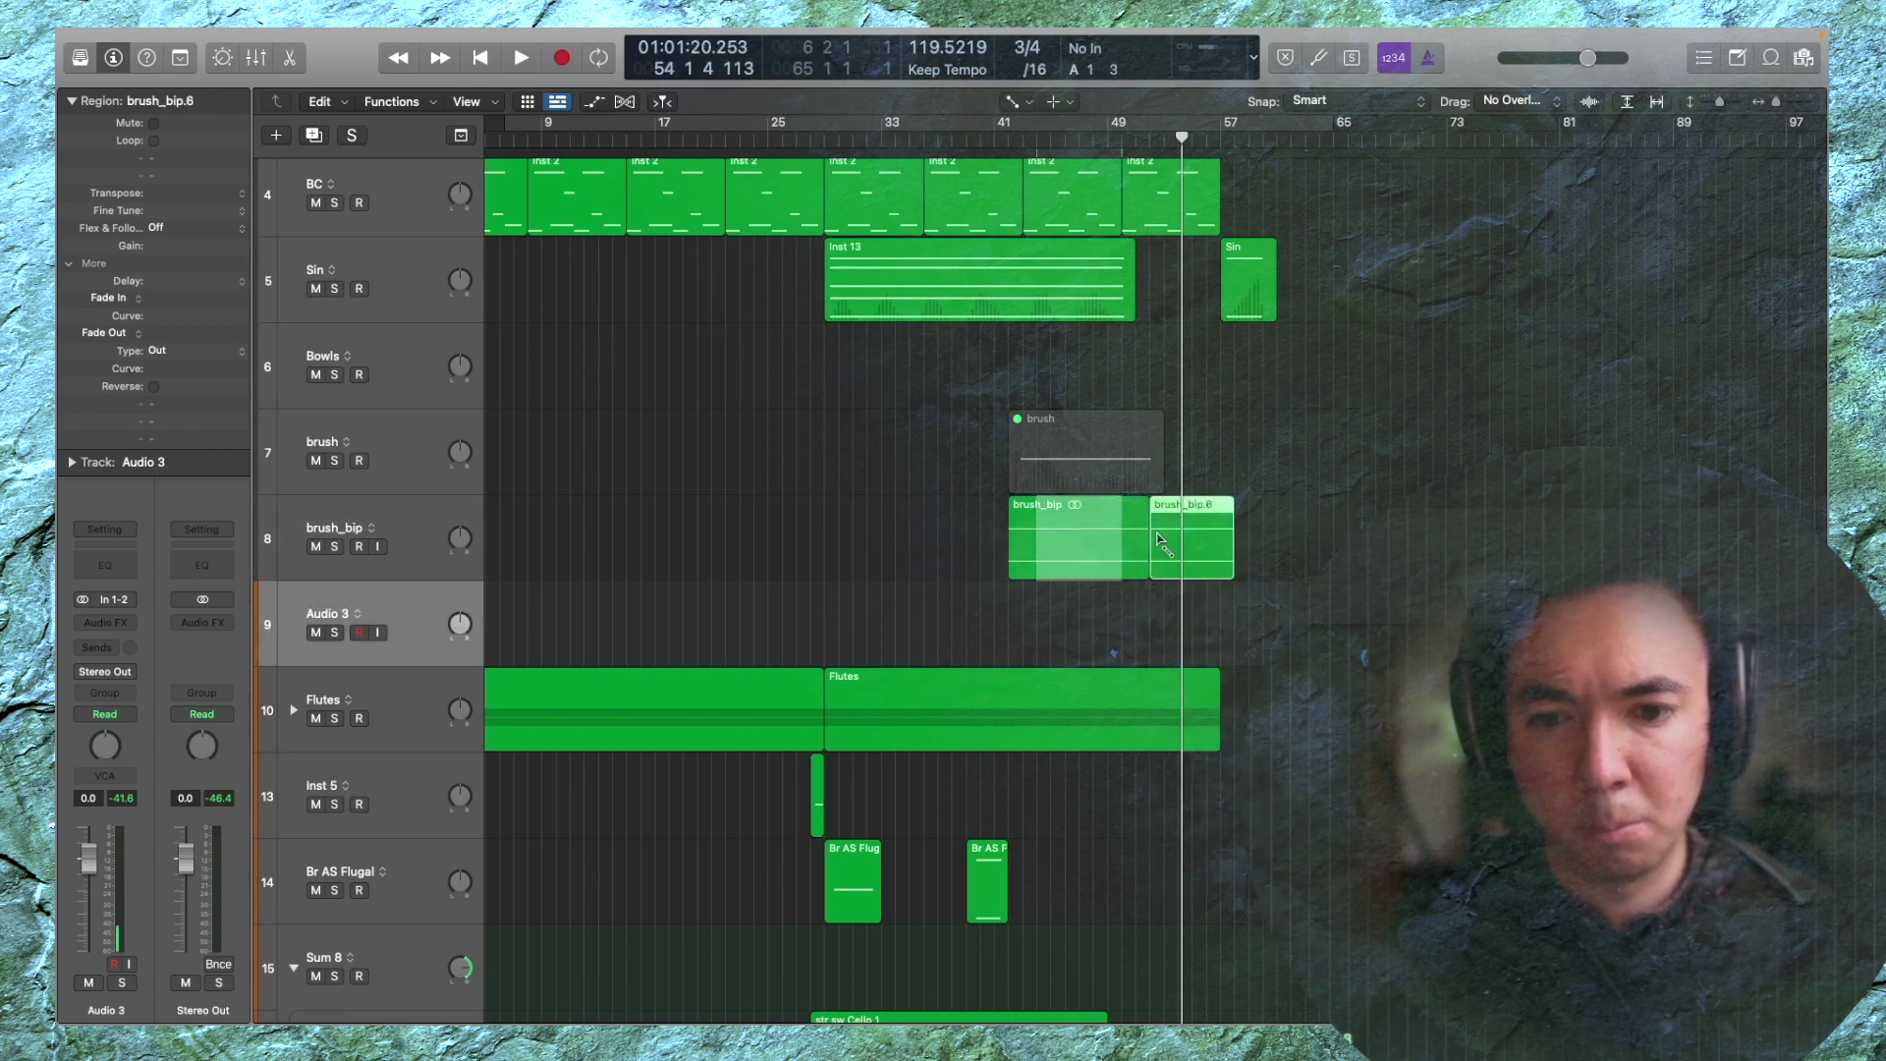
left_click(1085, 531)
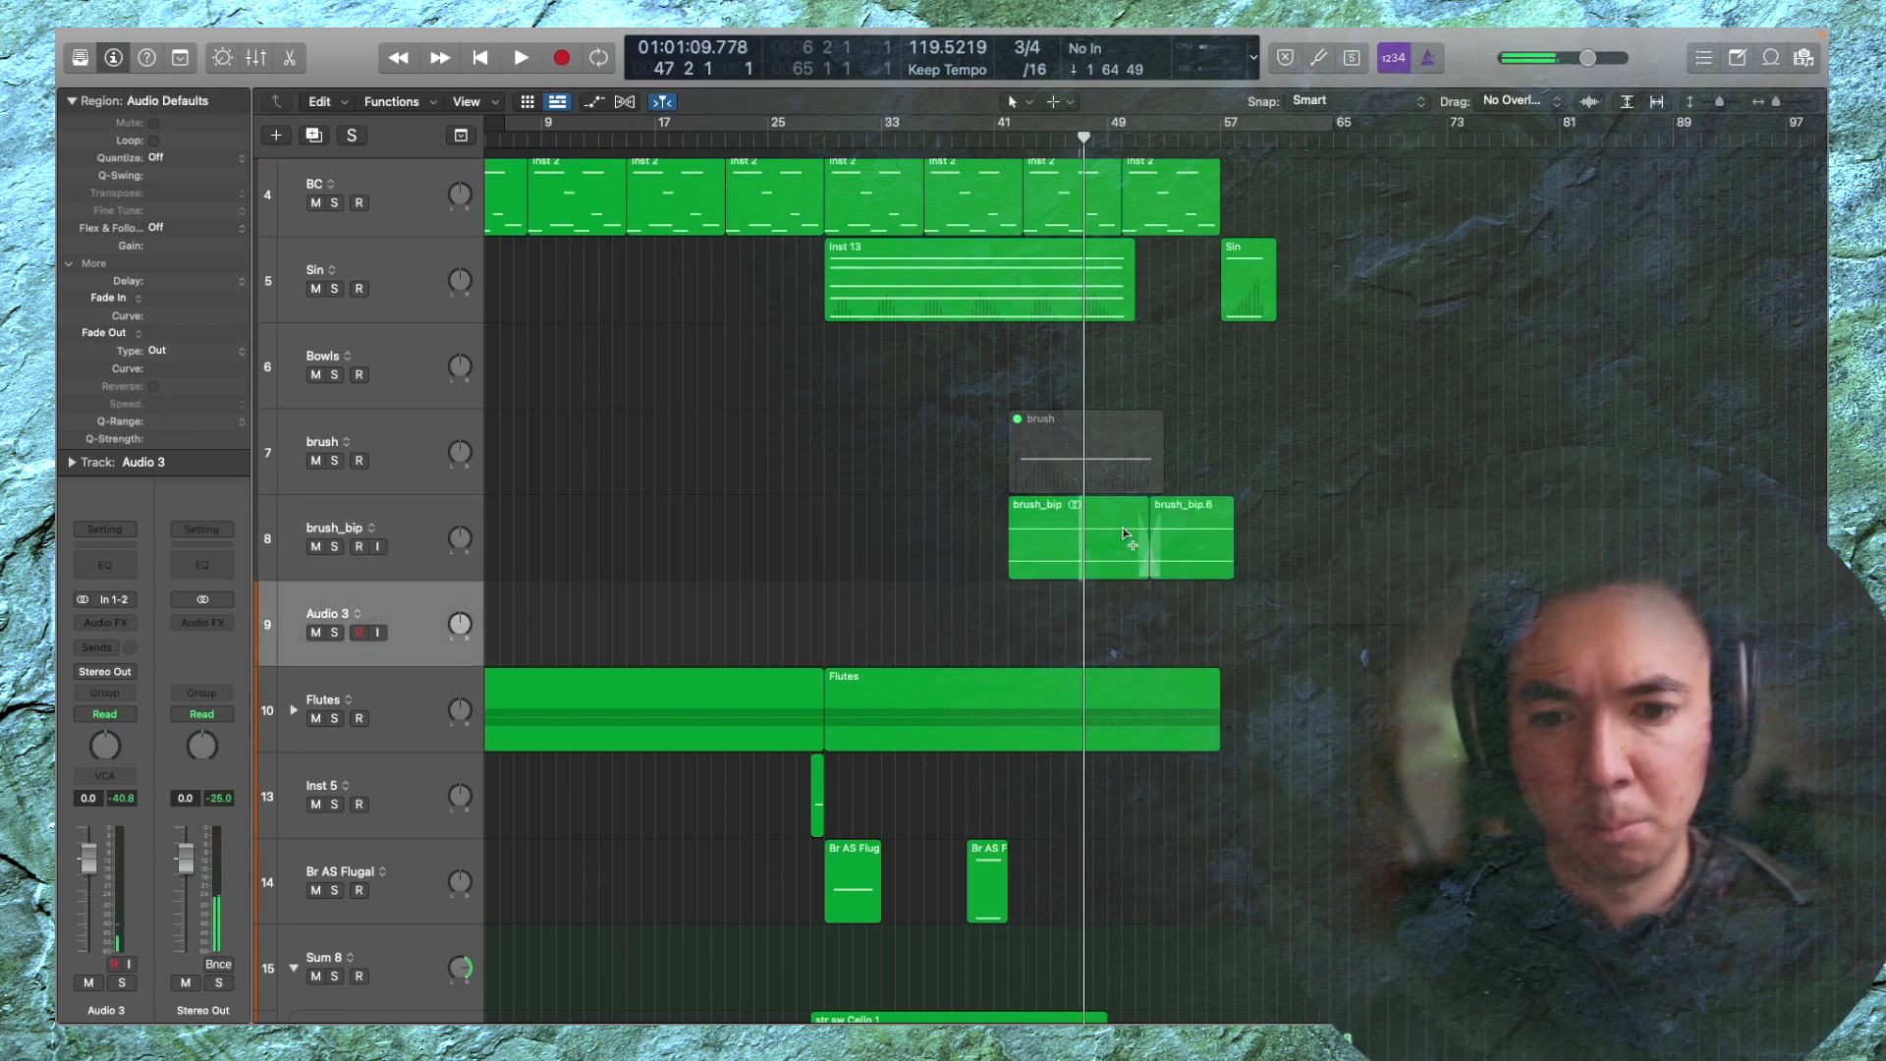
left_click(1124, 534)
key("space")
scroll(1127, 536, "up", 5)
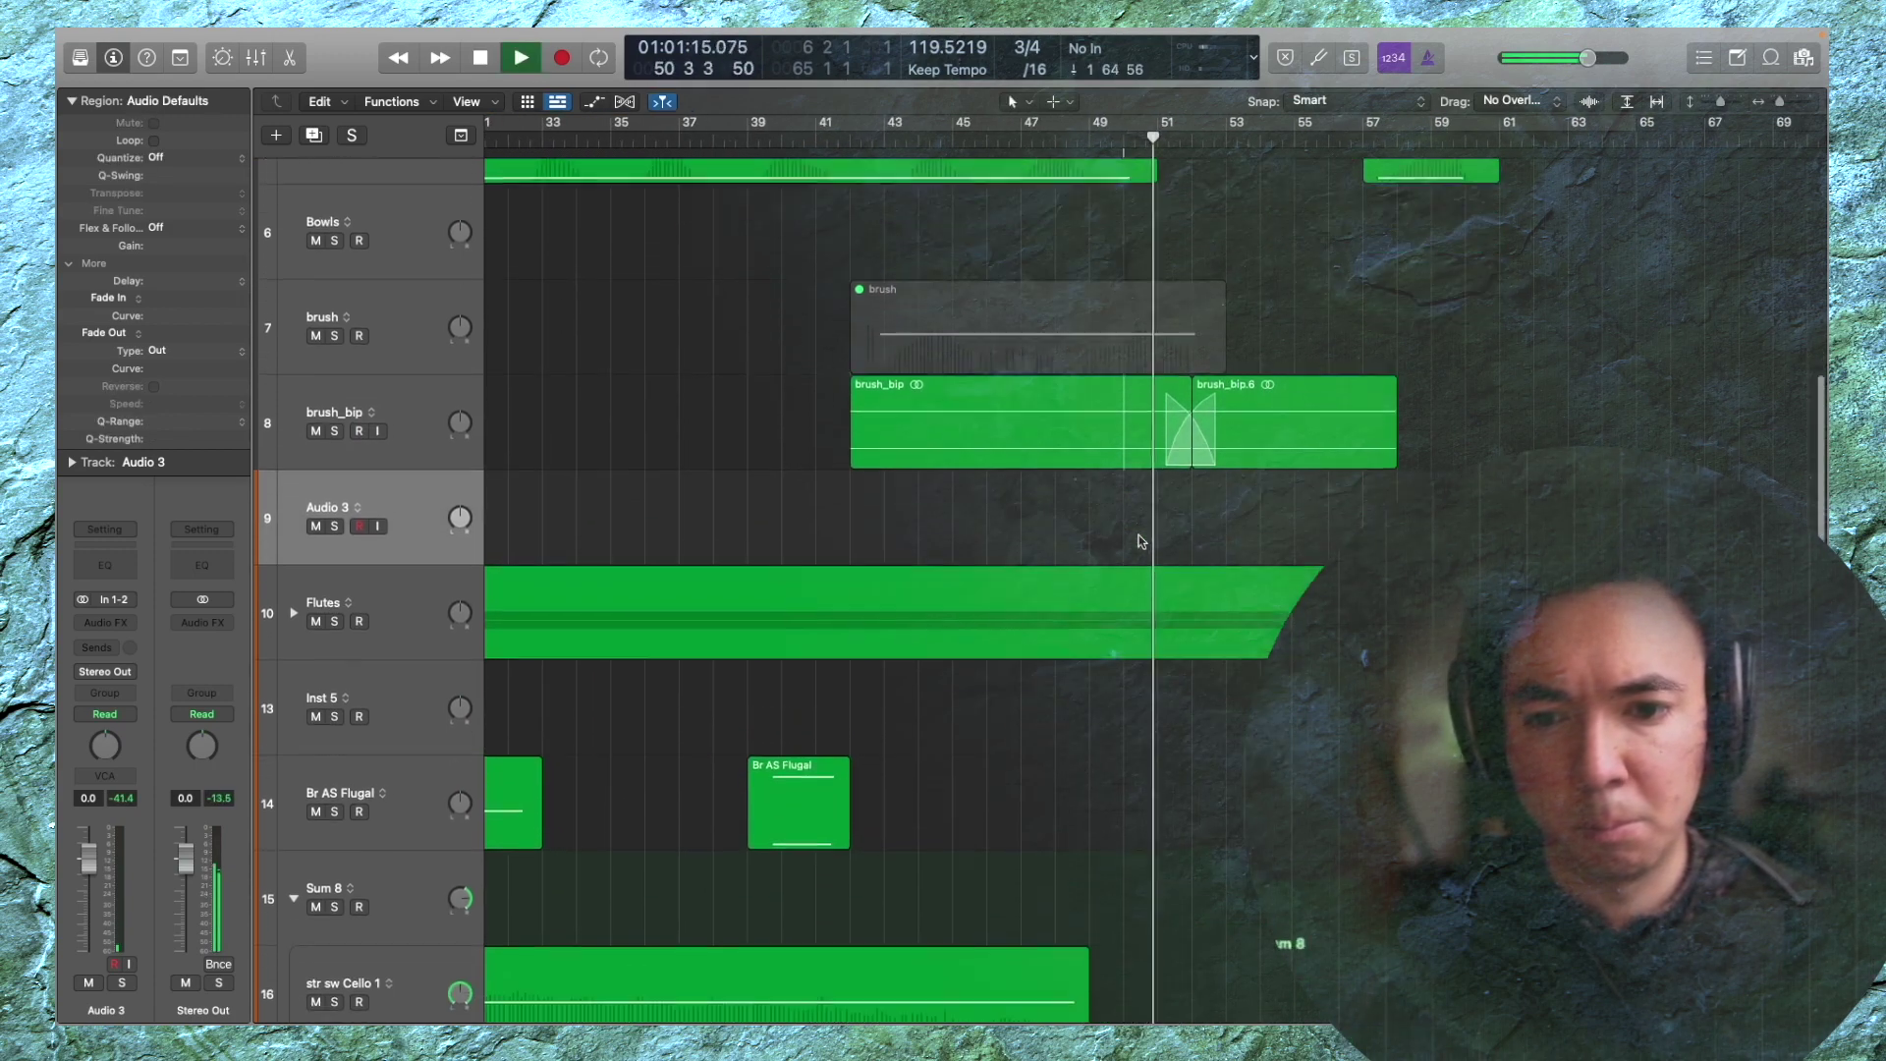
Shift the copied brush section and its crossfade about one bar earlier, to around bar 51, and play the join
scroll(1140, 539, "down", 1)
key("space")
left_click_drag(1240, 422, 1194, 418)
key("space")
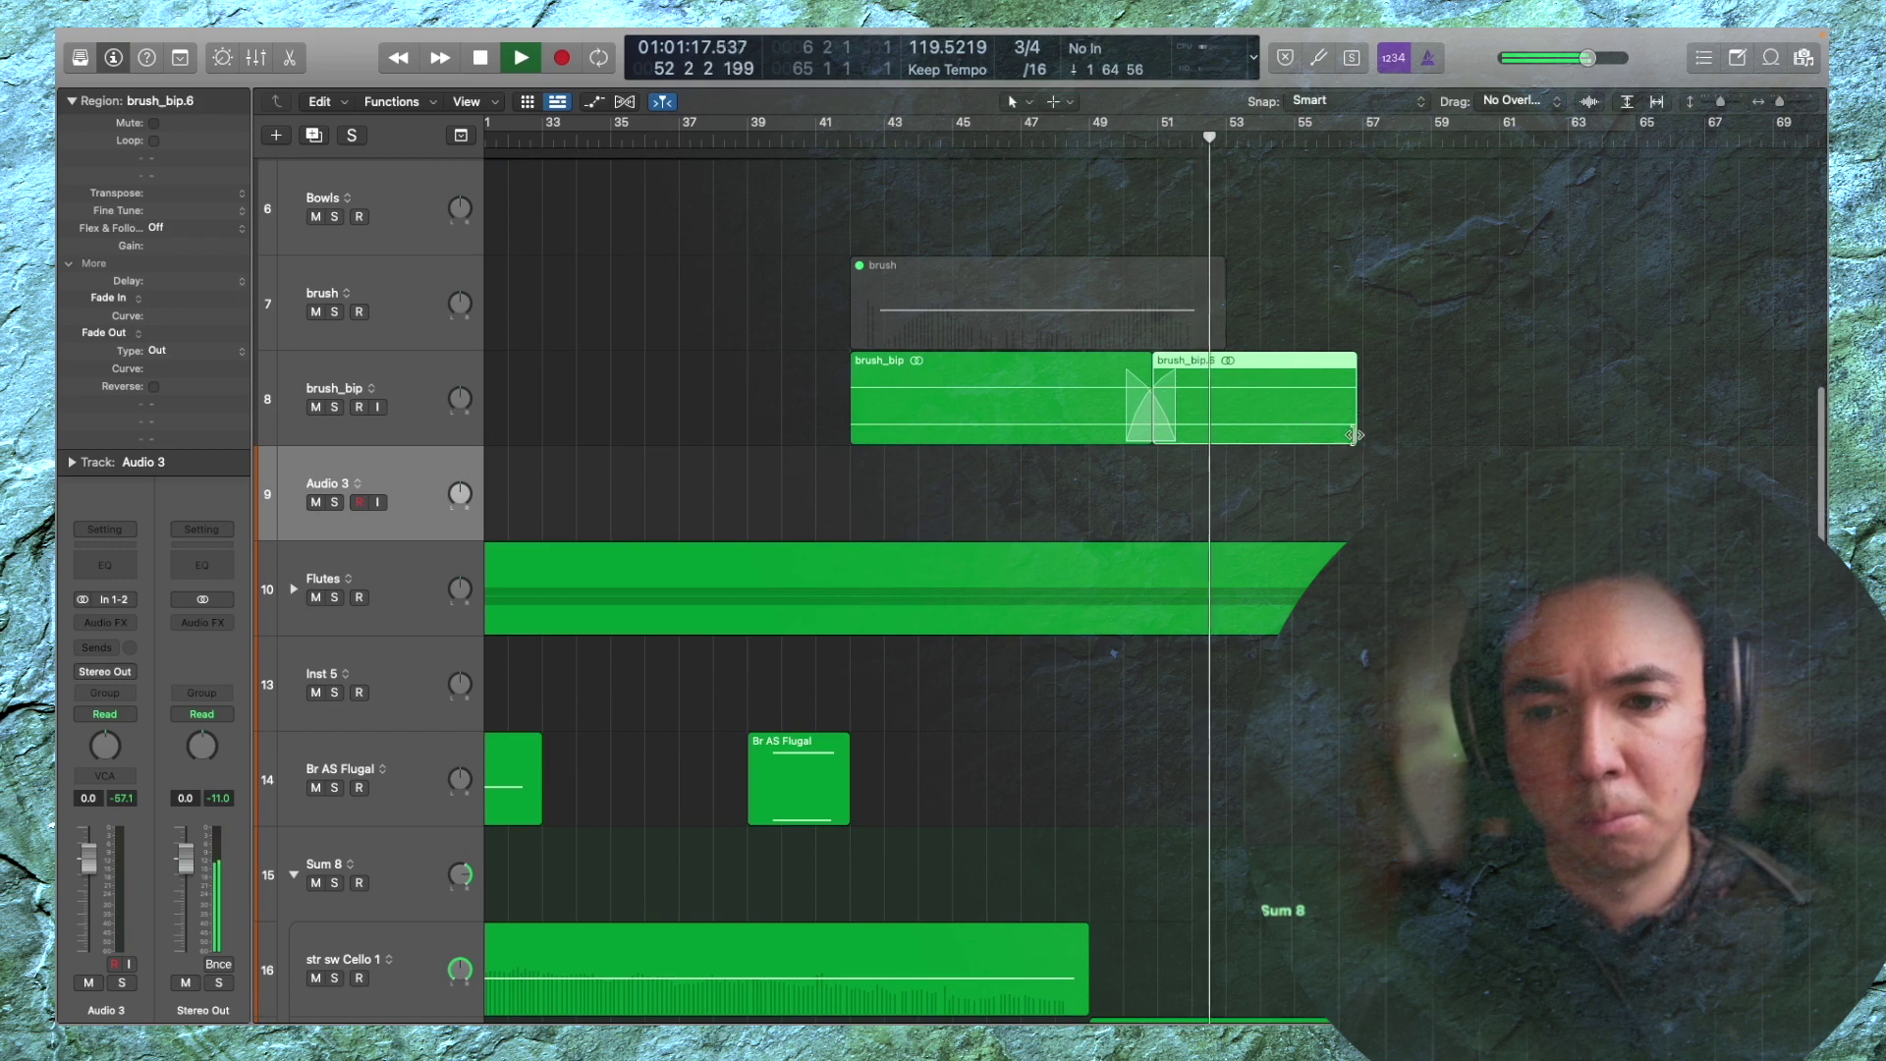
Trim the copied brush section to end around bar 54 and add a fade-out to its tail
mouse_move(1355, 434)
left_mouse_down()
mouse_move(1261, 433)
mouse_move(1342, 408)
left_mouse_up()
key("t")
key("a")
key("space")
Play the extended brush audio and delete the muted original region on the brush track
key("space")
key("t")
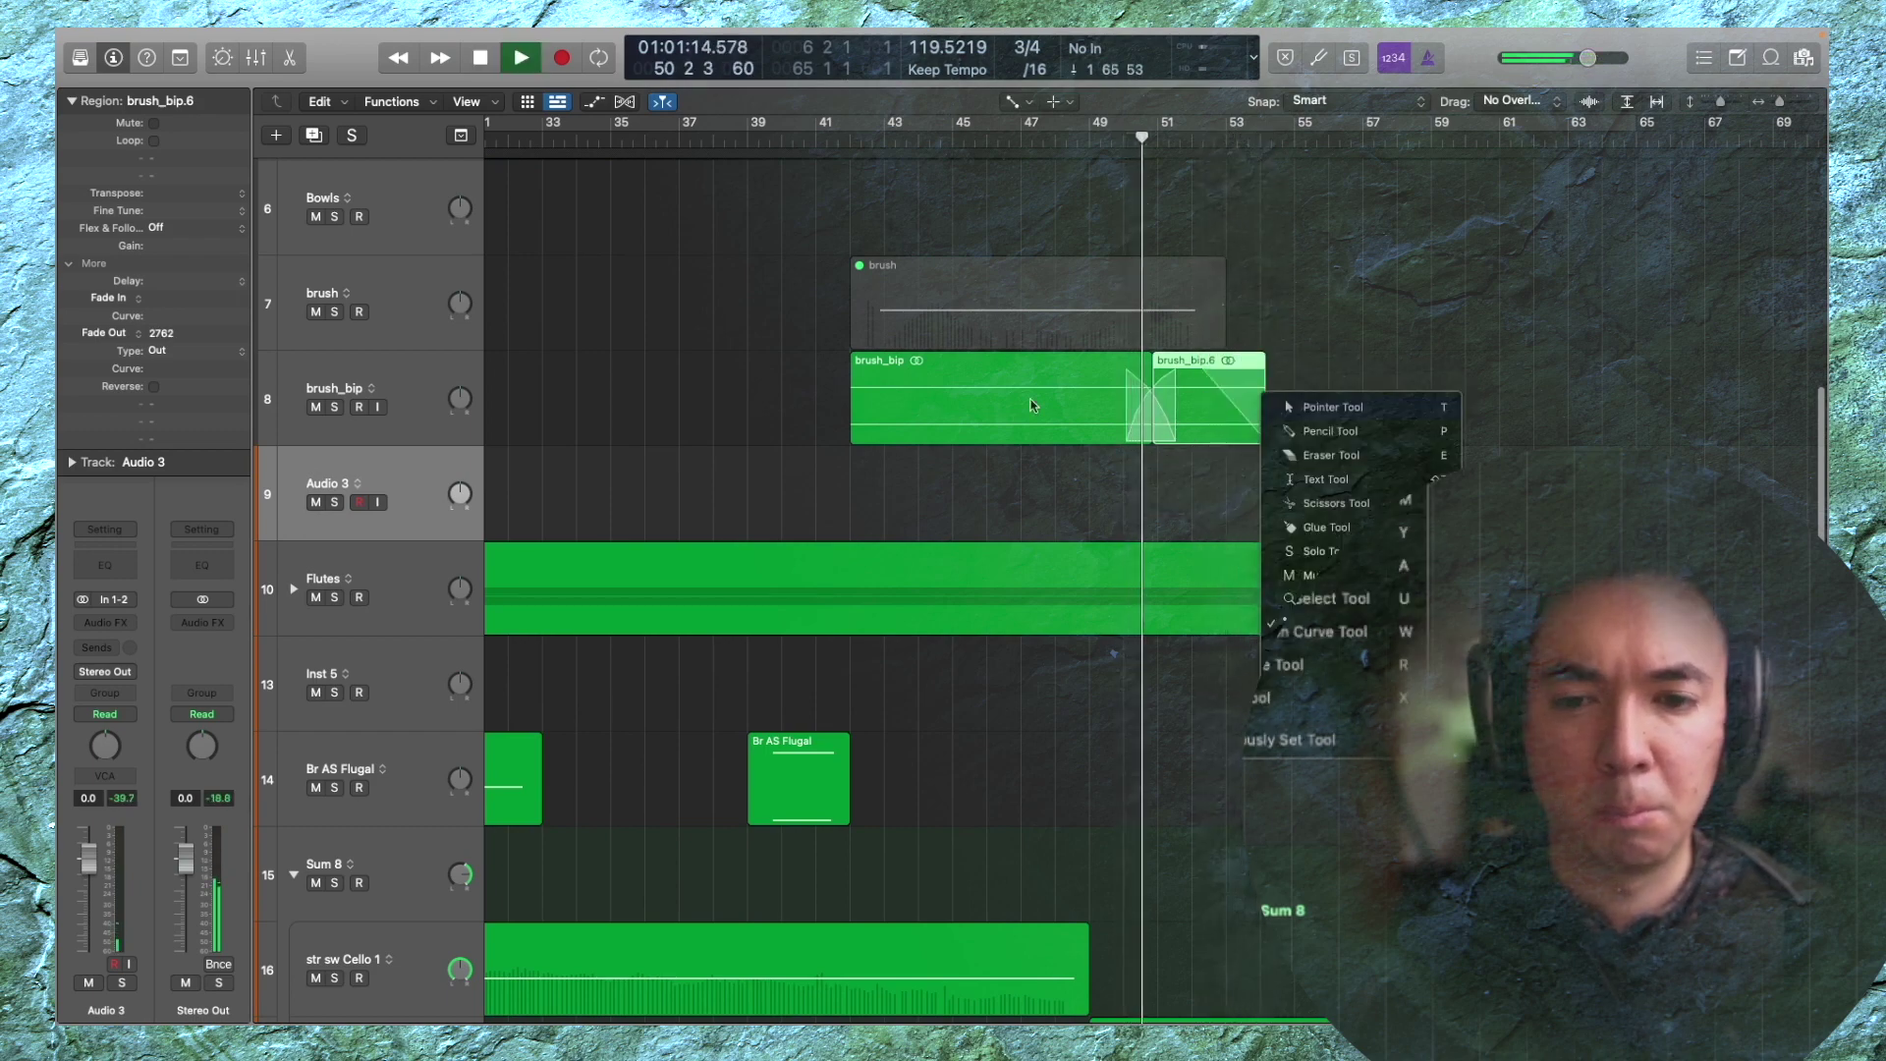
key("t")
key("space")
left_click(958, 313)
key("Delete")
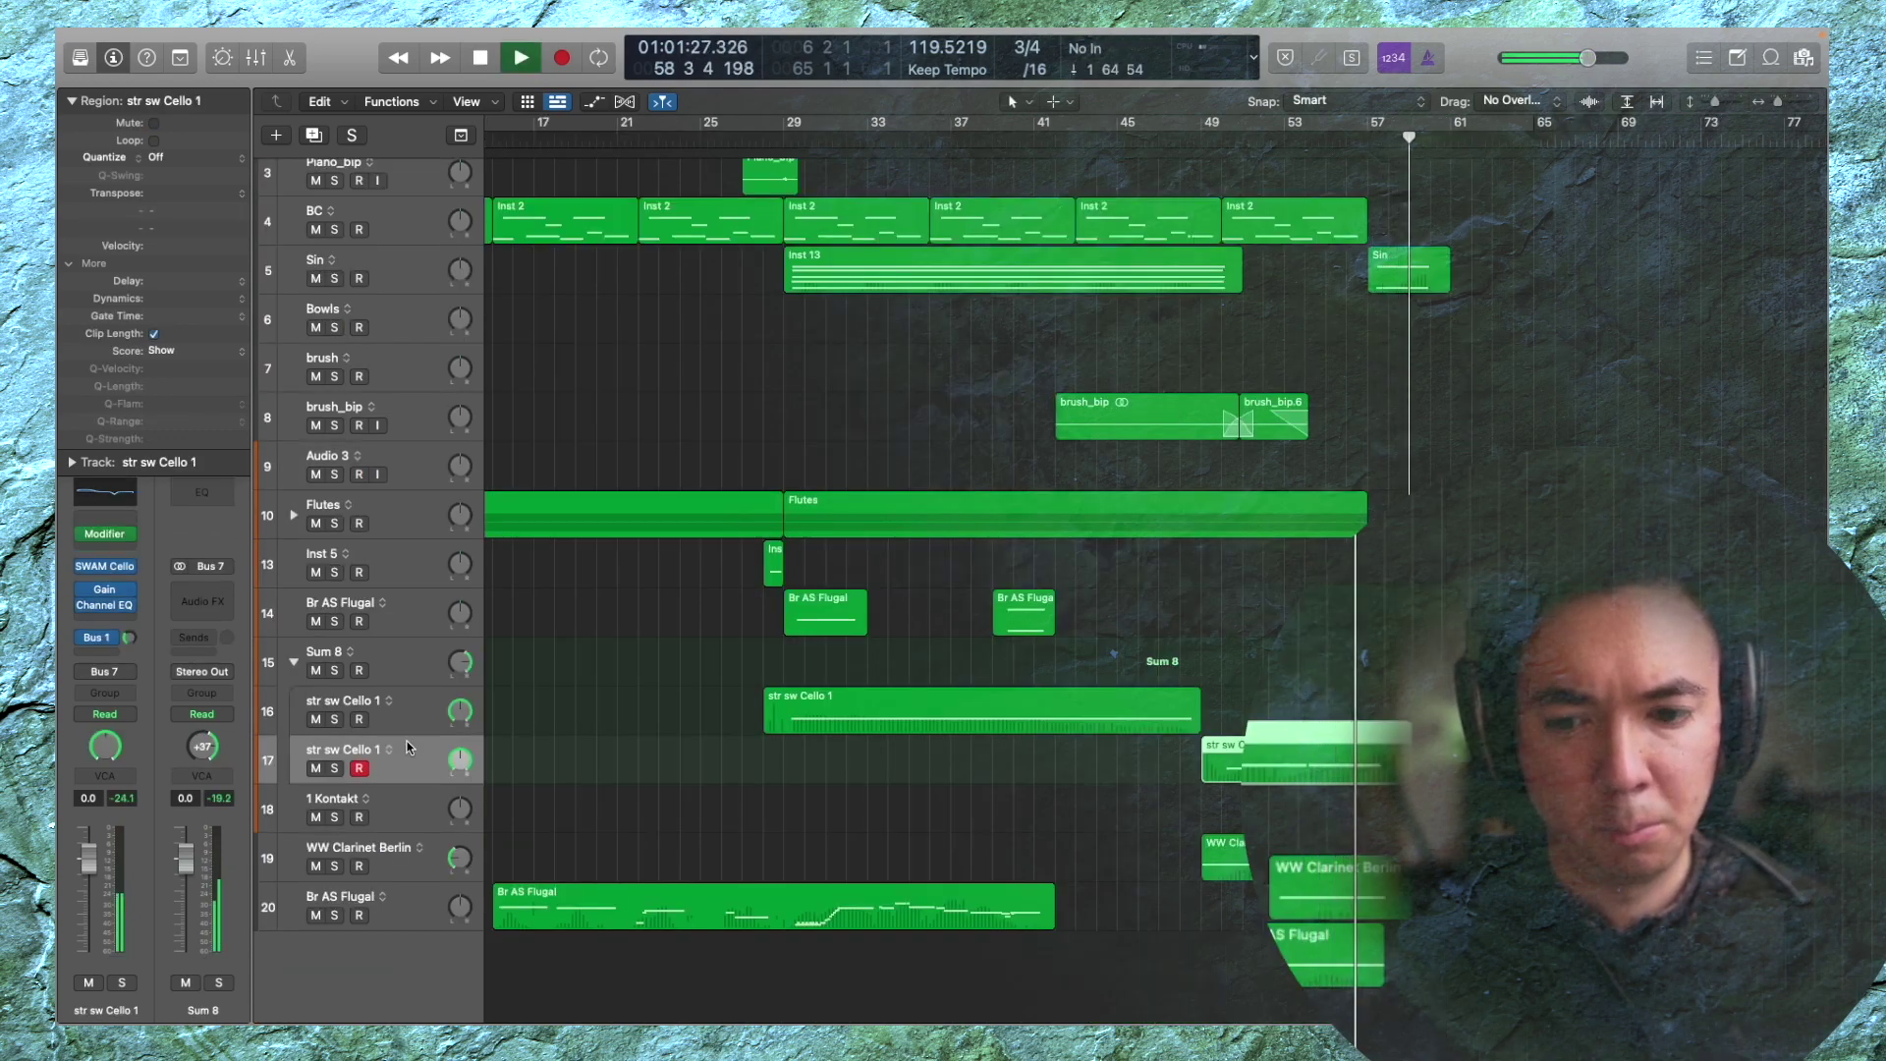
Add a software instrument track between the two cello tracks in Sum 8 with SINE Player's Salu Solo Cello
key("space")
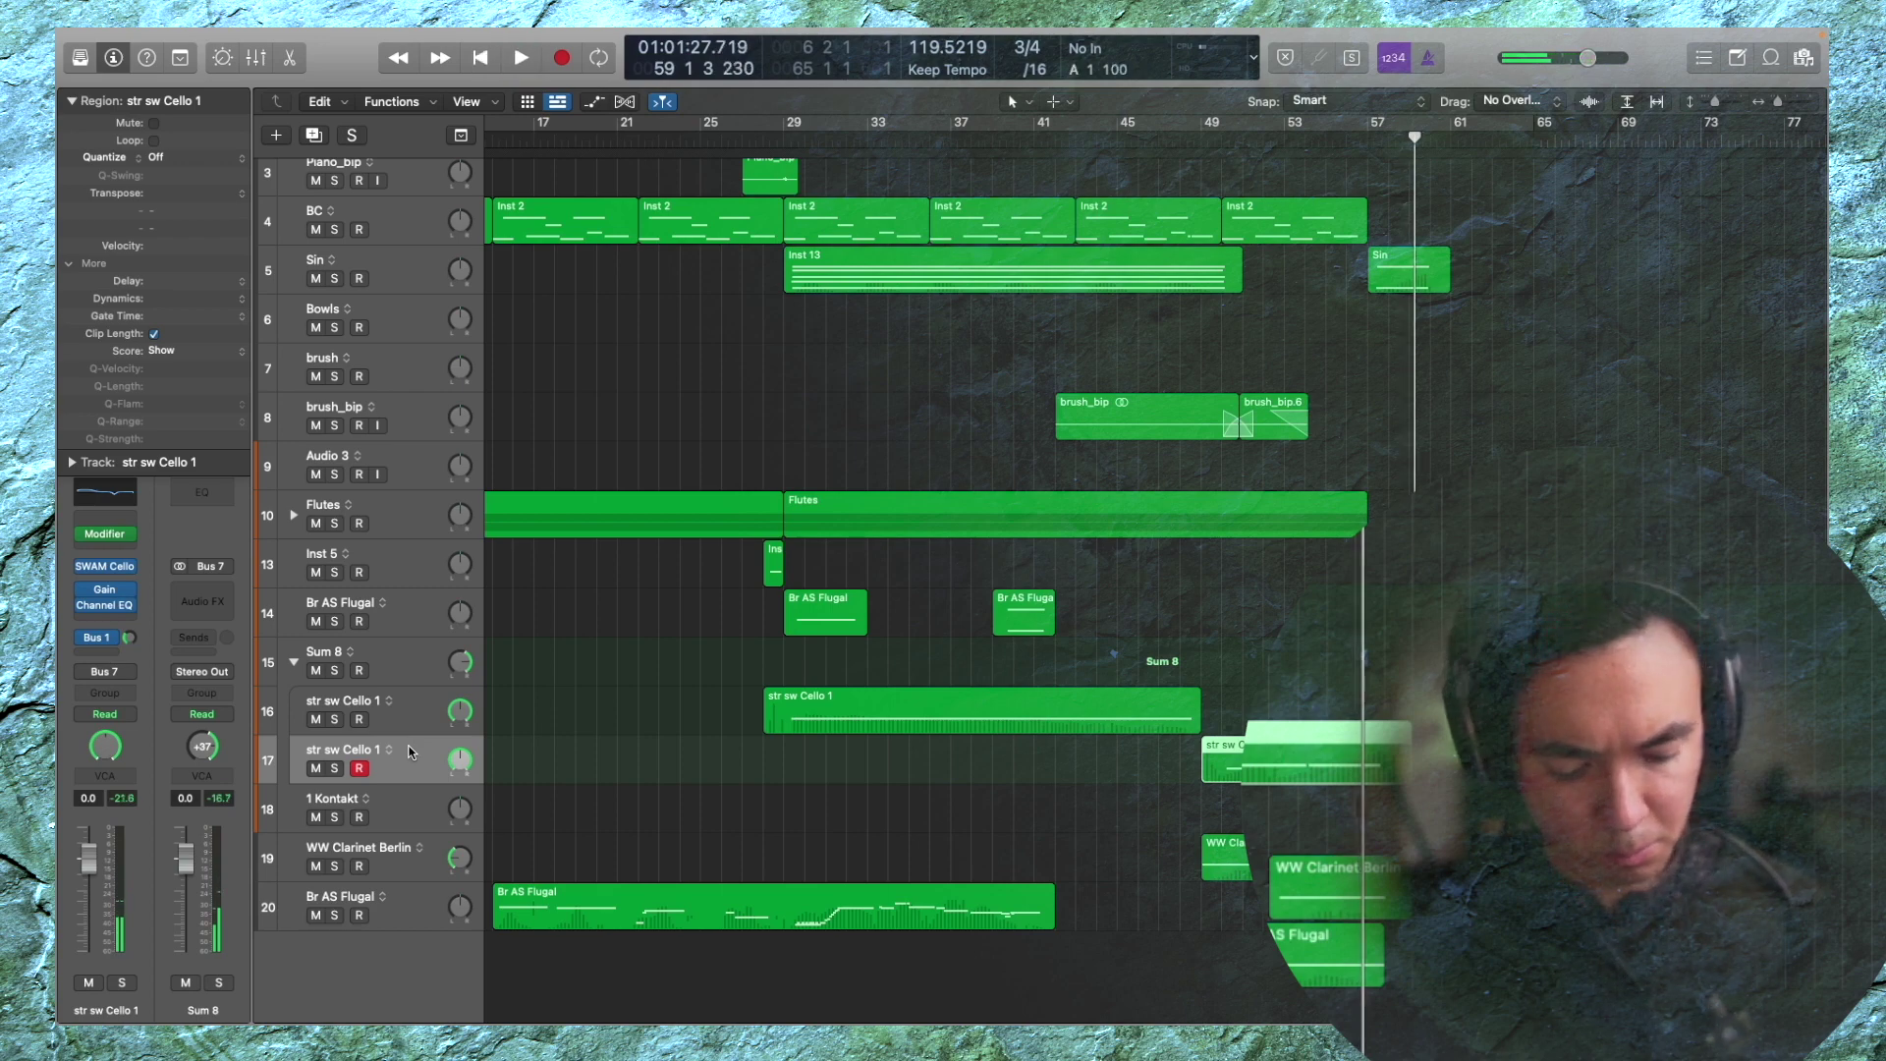
key("alt+super+s")
left_click_drag(402, 799, 402, 754)
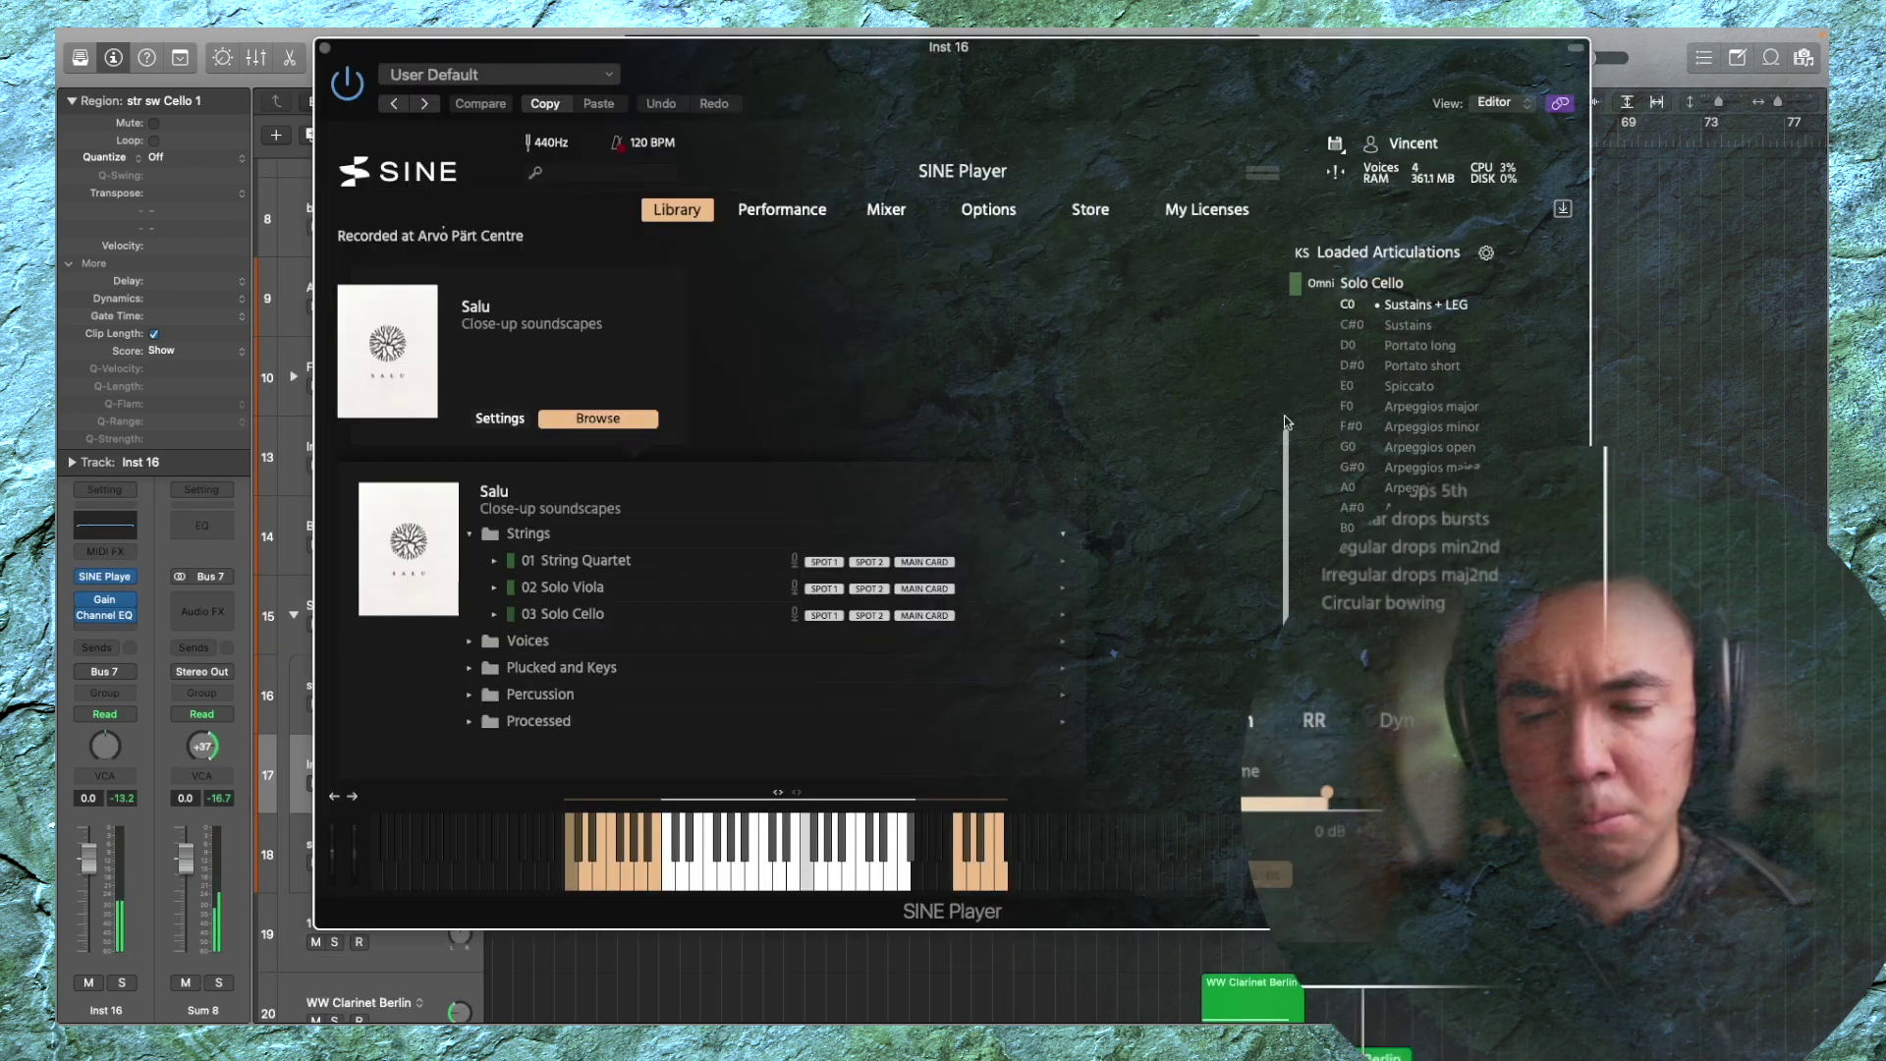
Audition the Solo Cello's Sustains, Portato long and Circular bowing articulations against the closing passage, and choose Sustains + LEG
left_click(1411, 327)
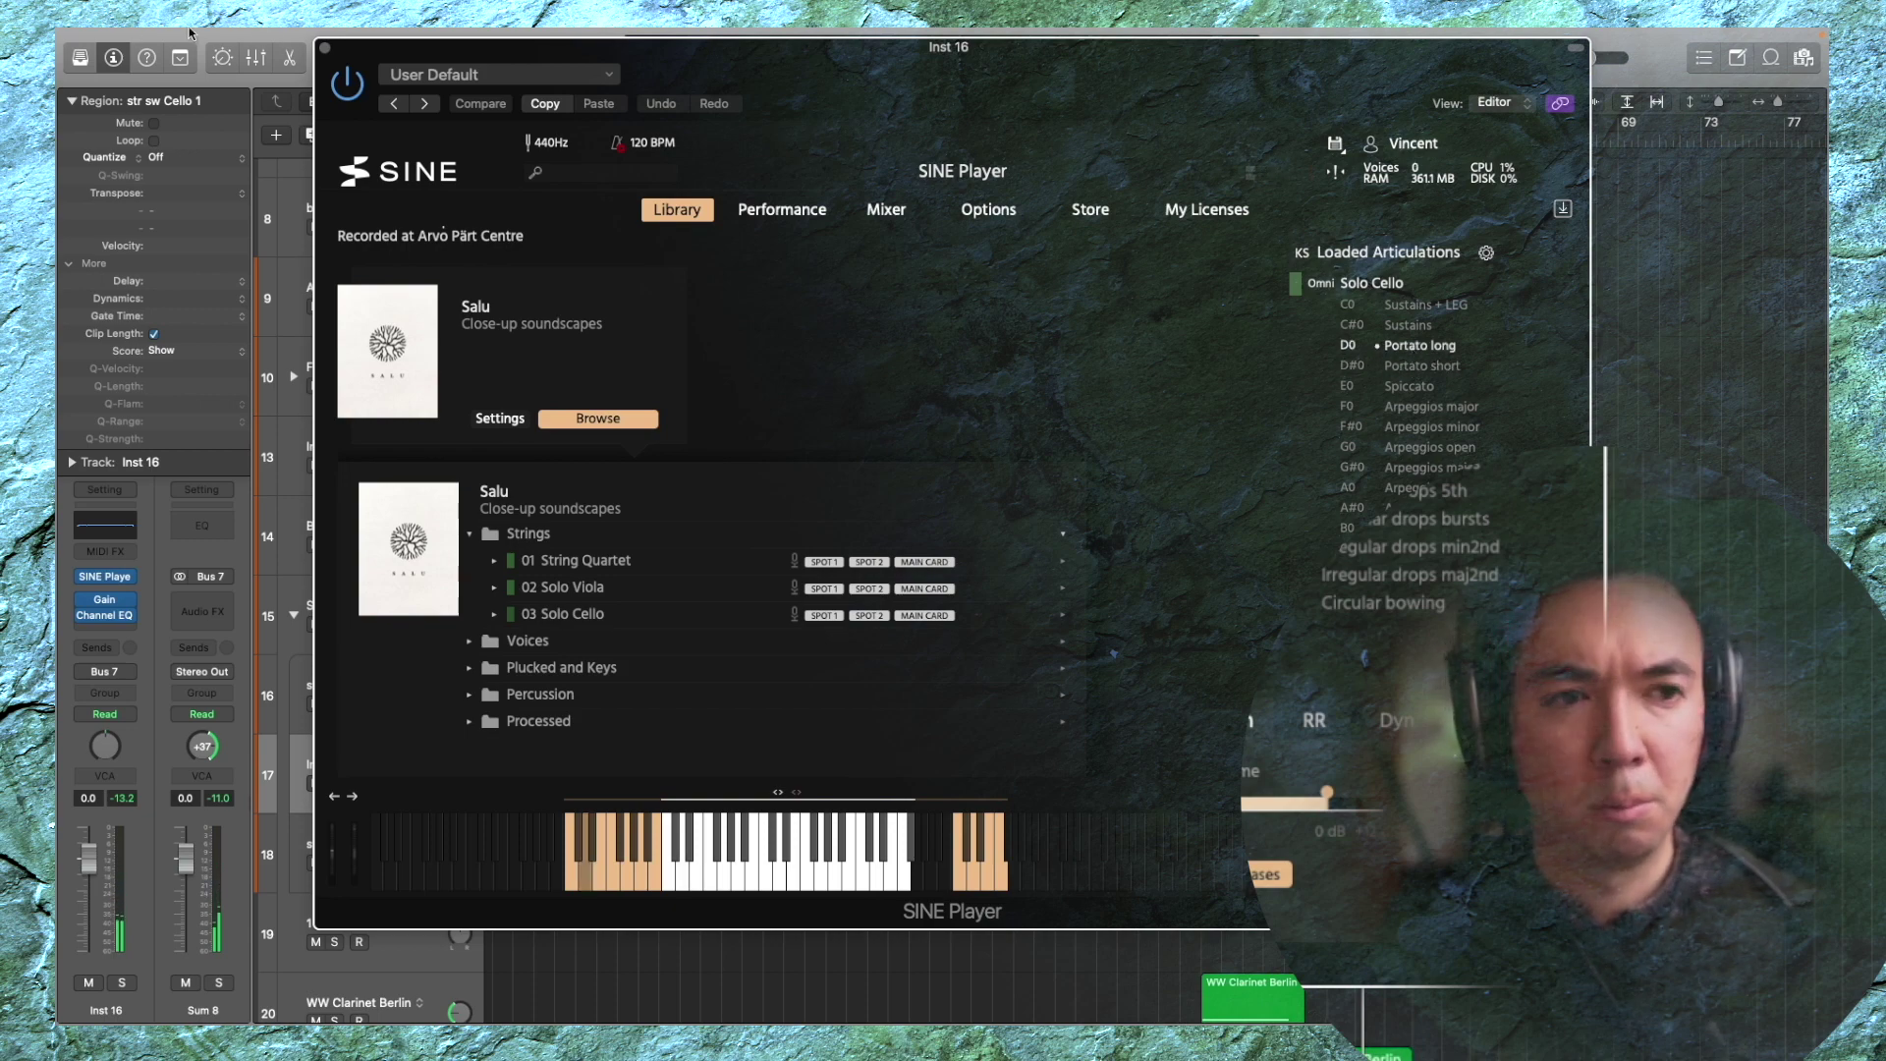
left_click(326, 49)
key("space")
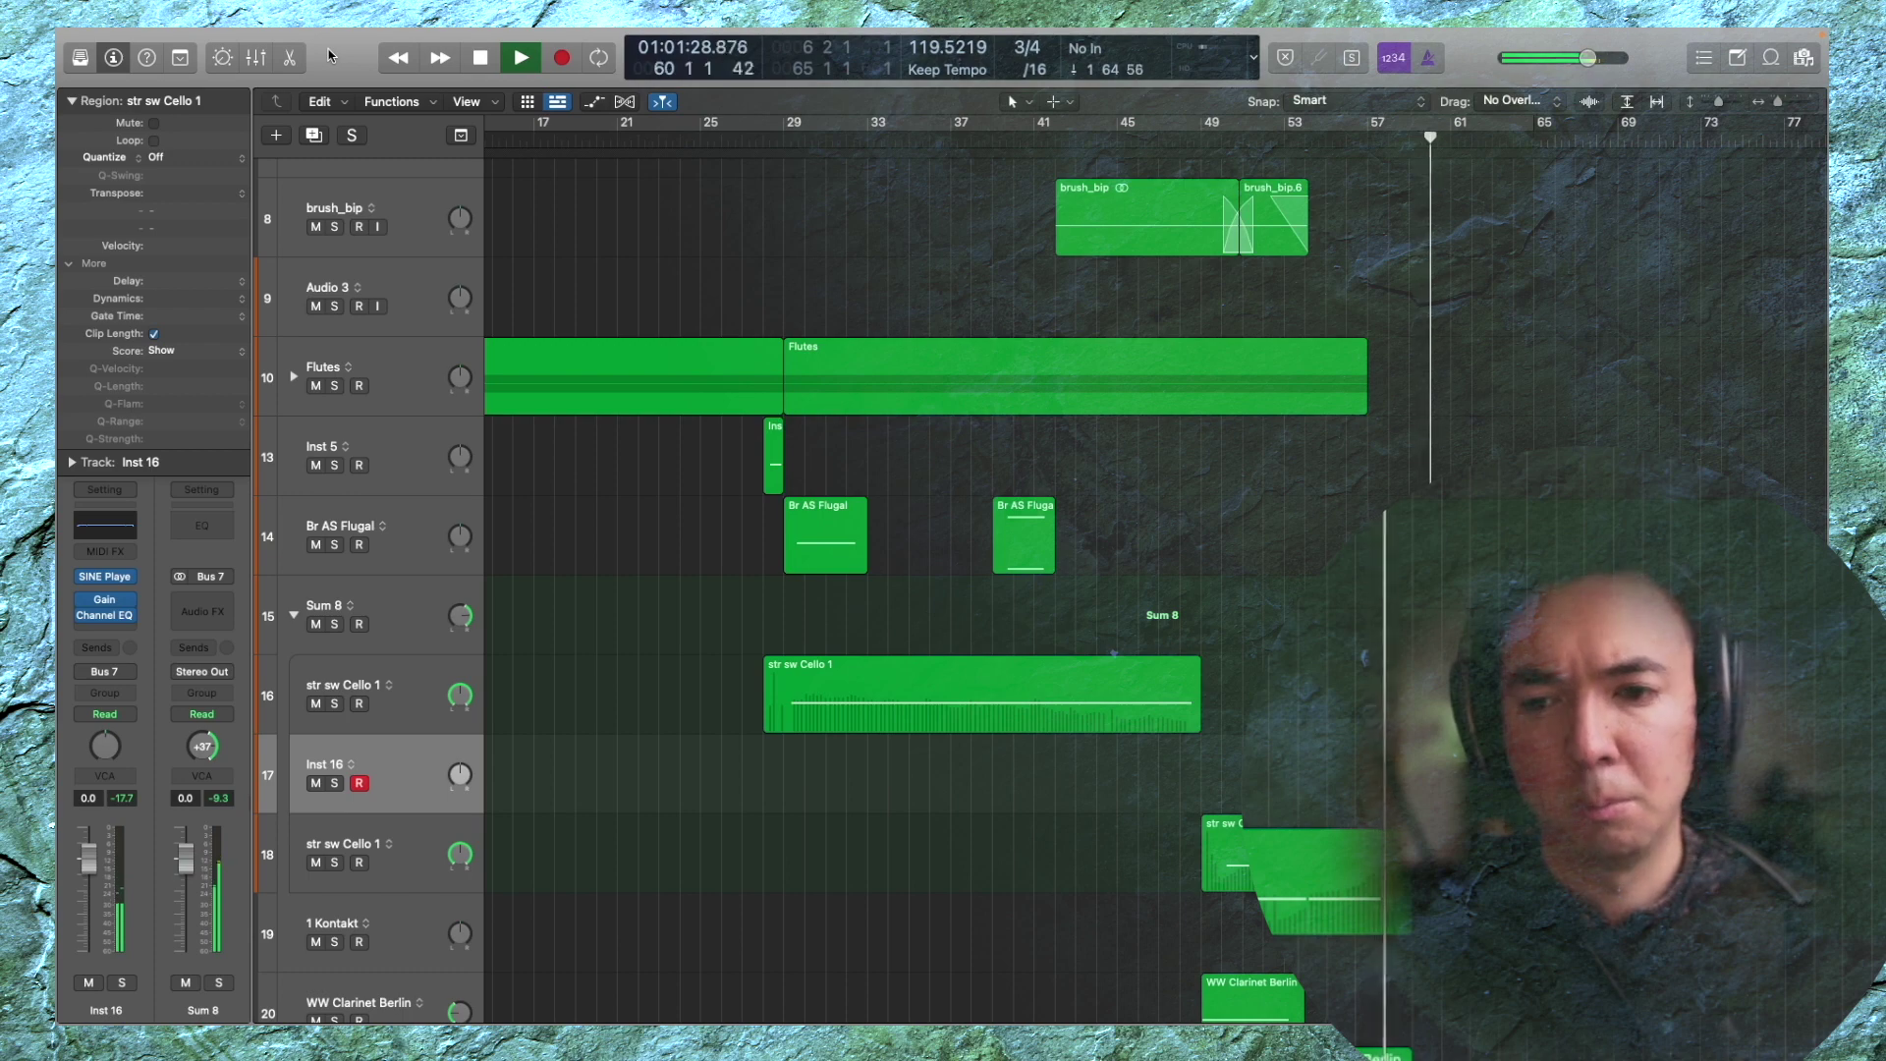
key("space")
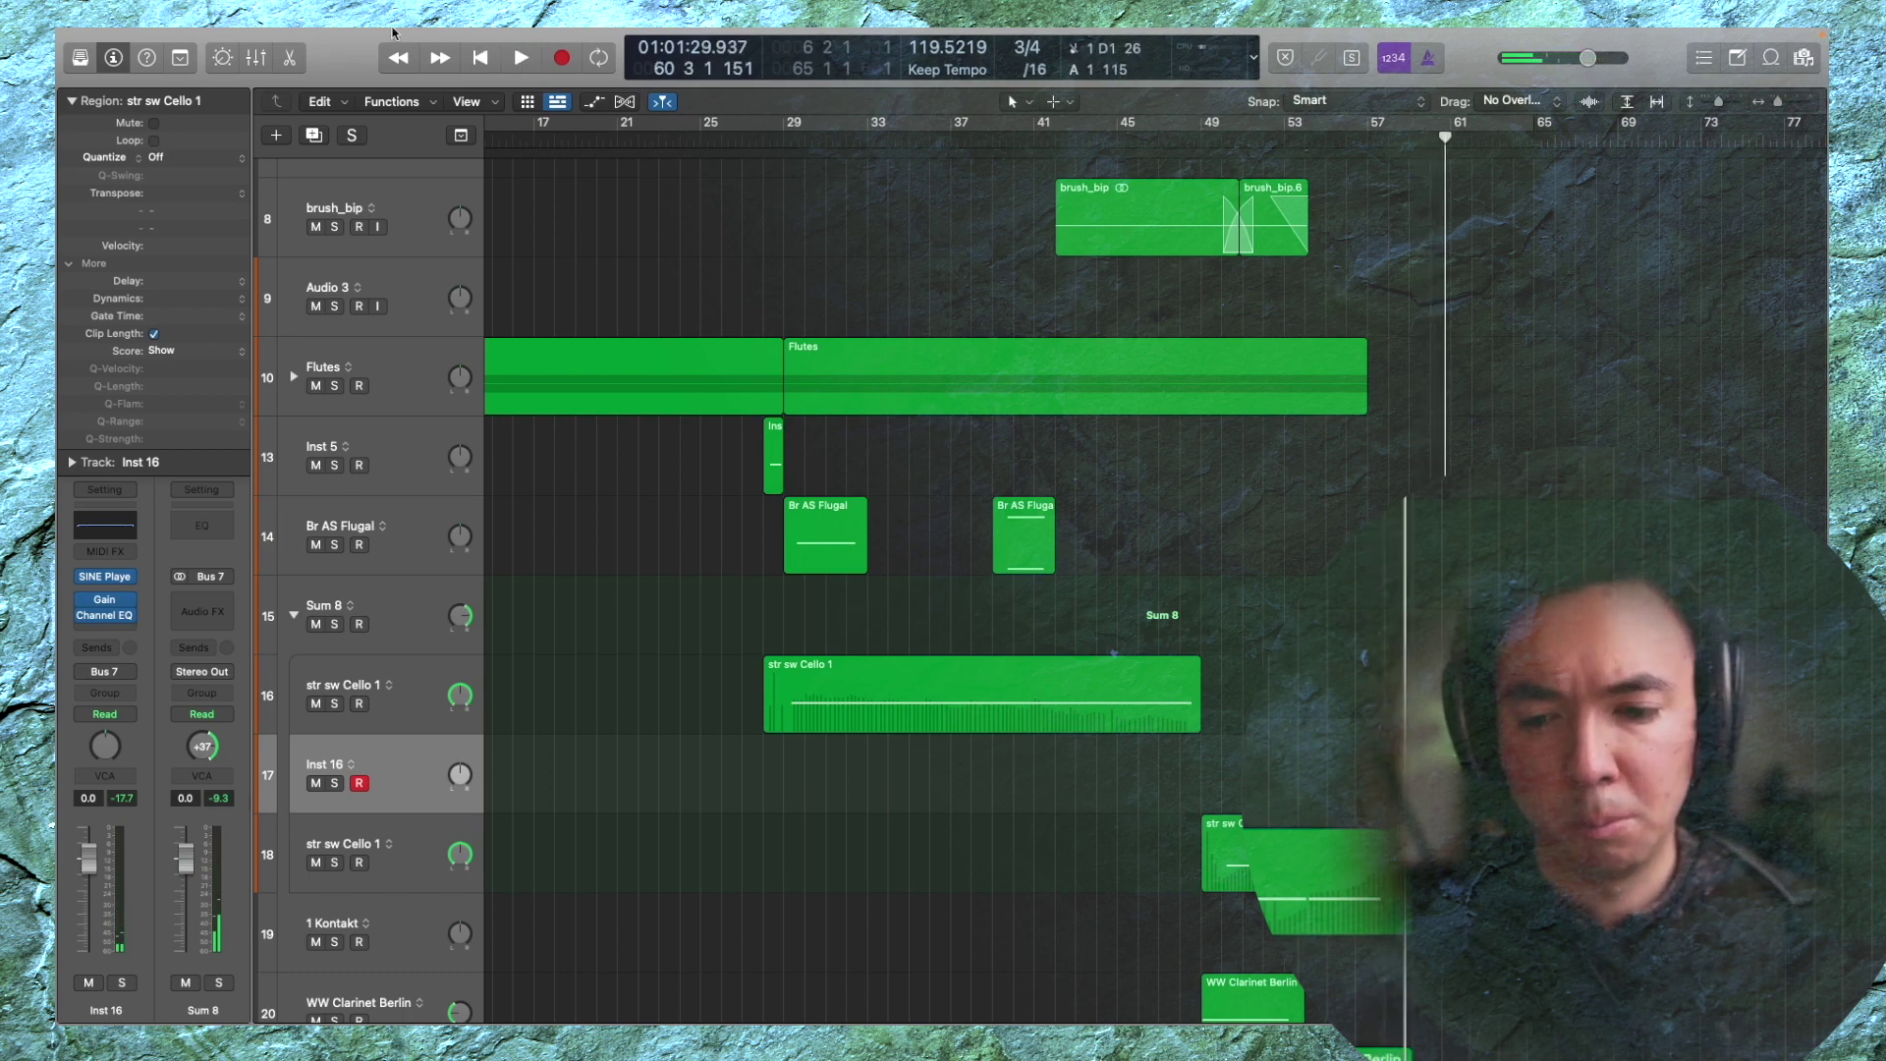
mouse_move(1047, 36)
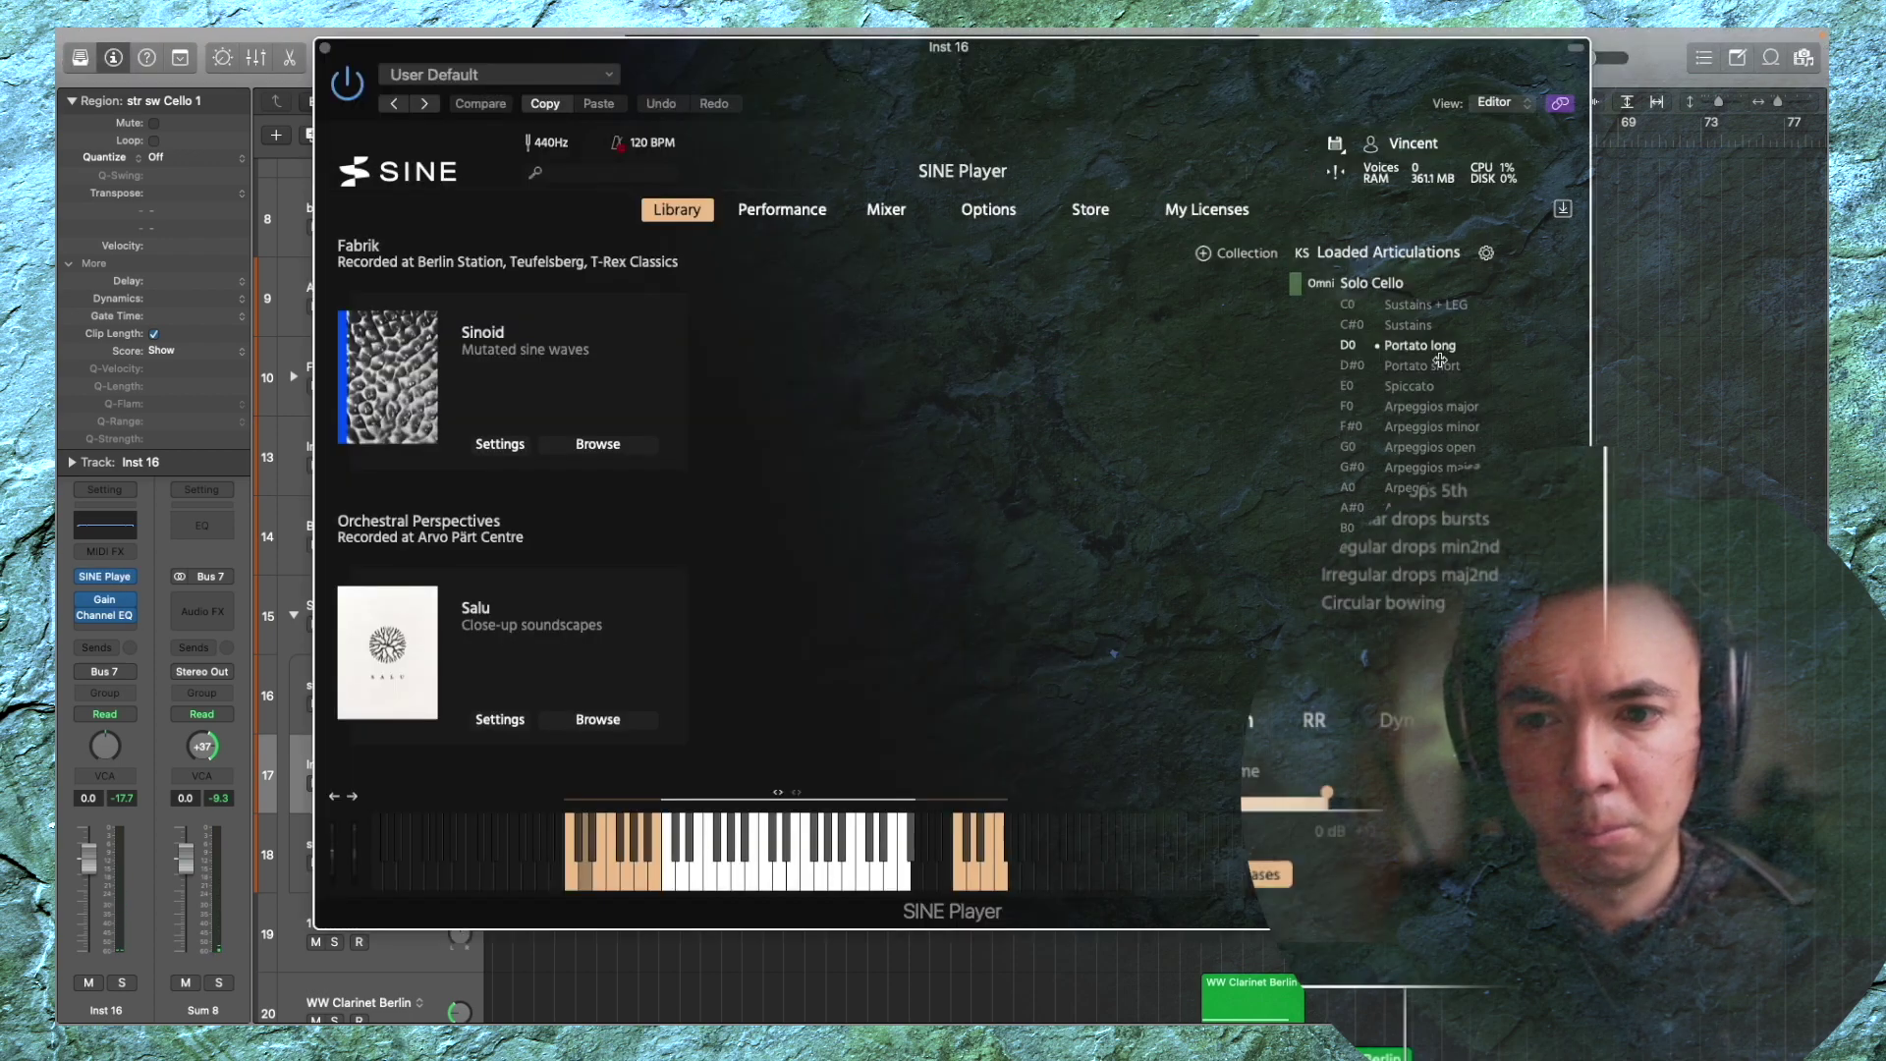
left_click(1378, 605)
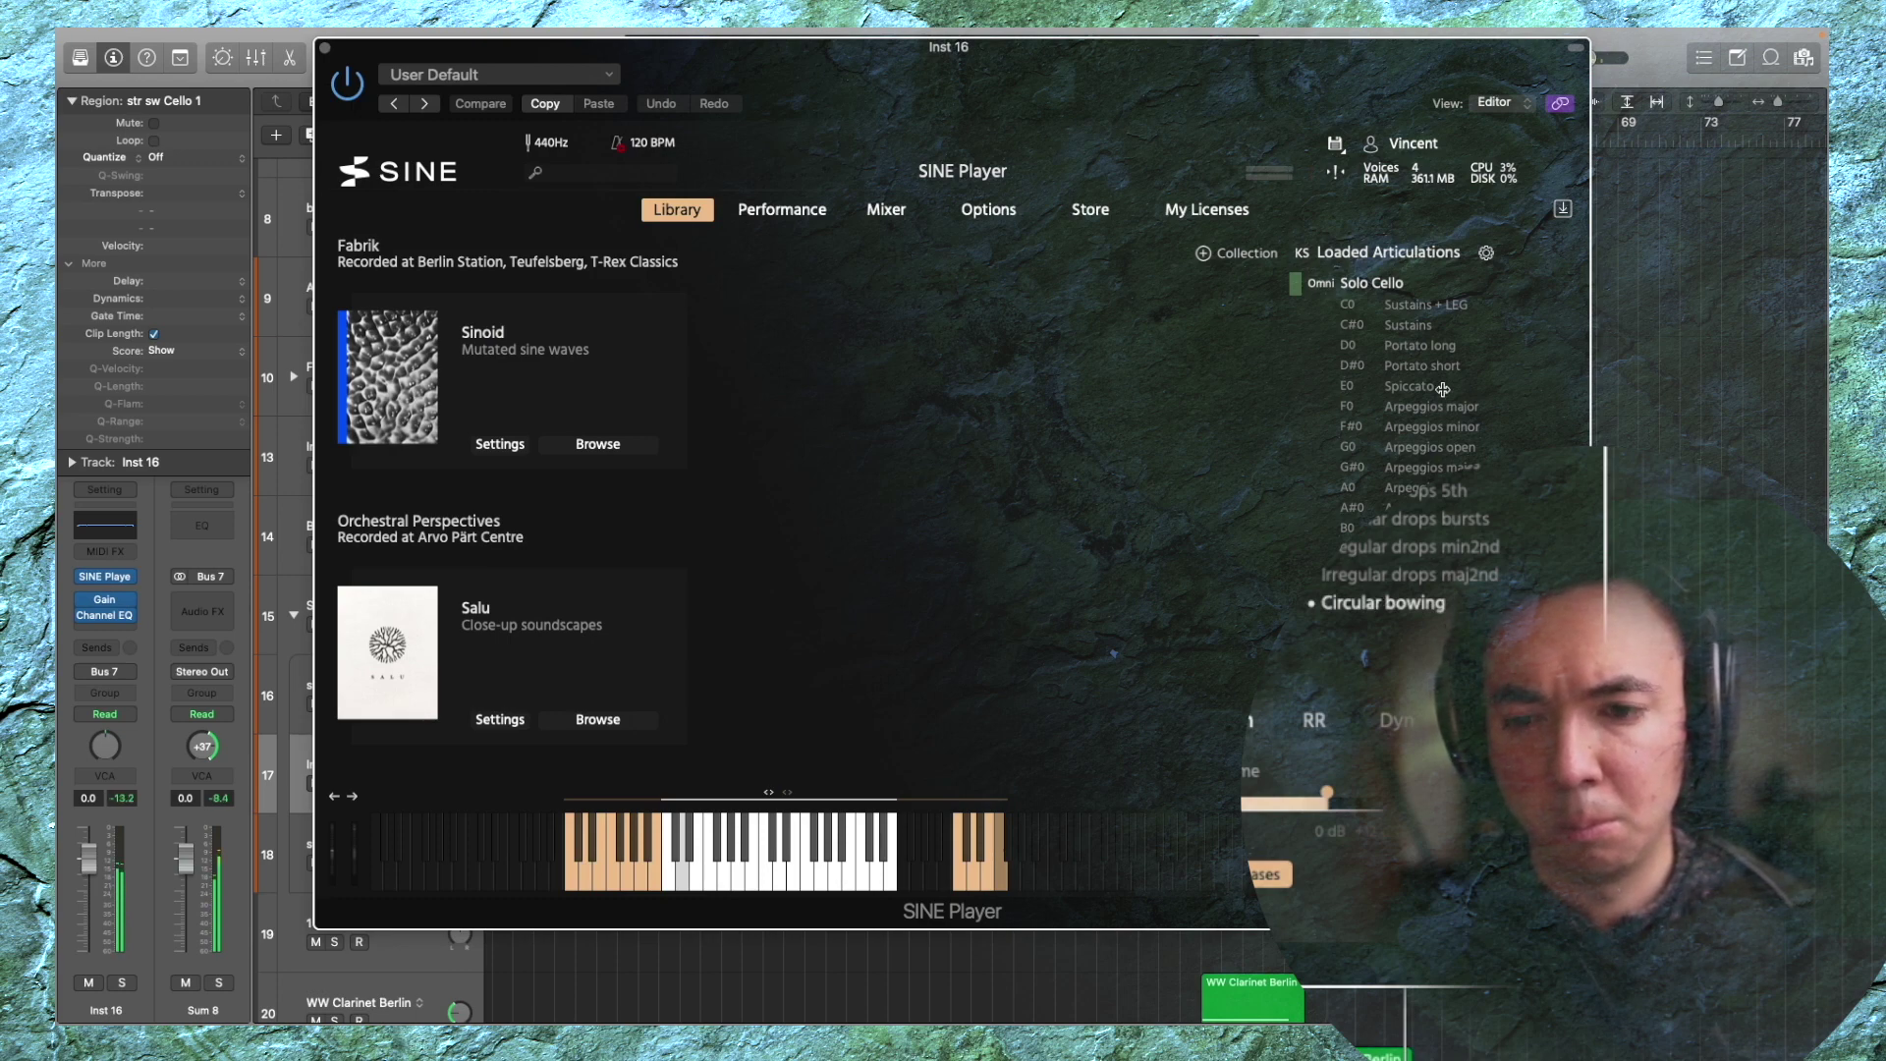
left_click(1421, 307)
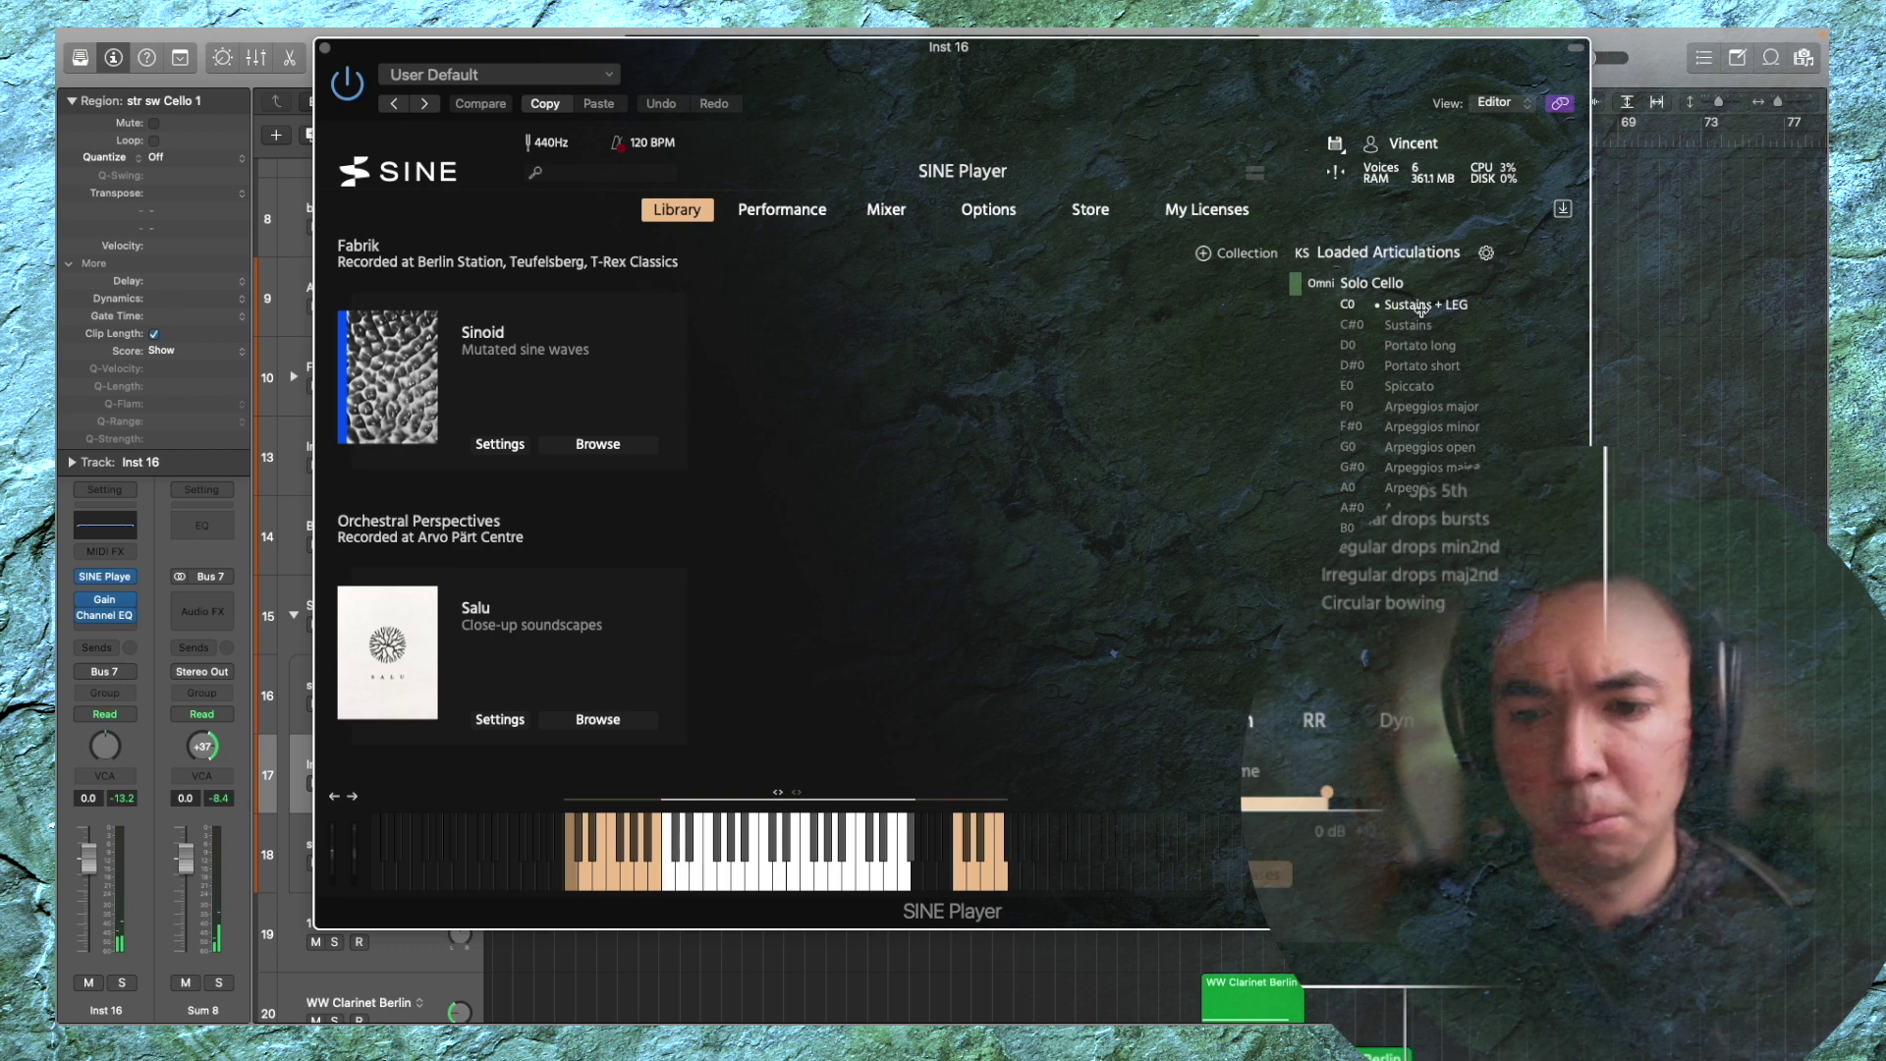
Play a Solo Cello line over the arrangement and capture it as an Inst 16 region from about bar 30 to 46
left_click(1488, 542)
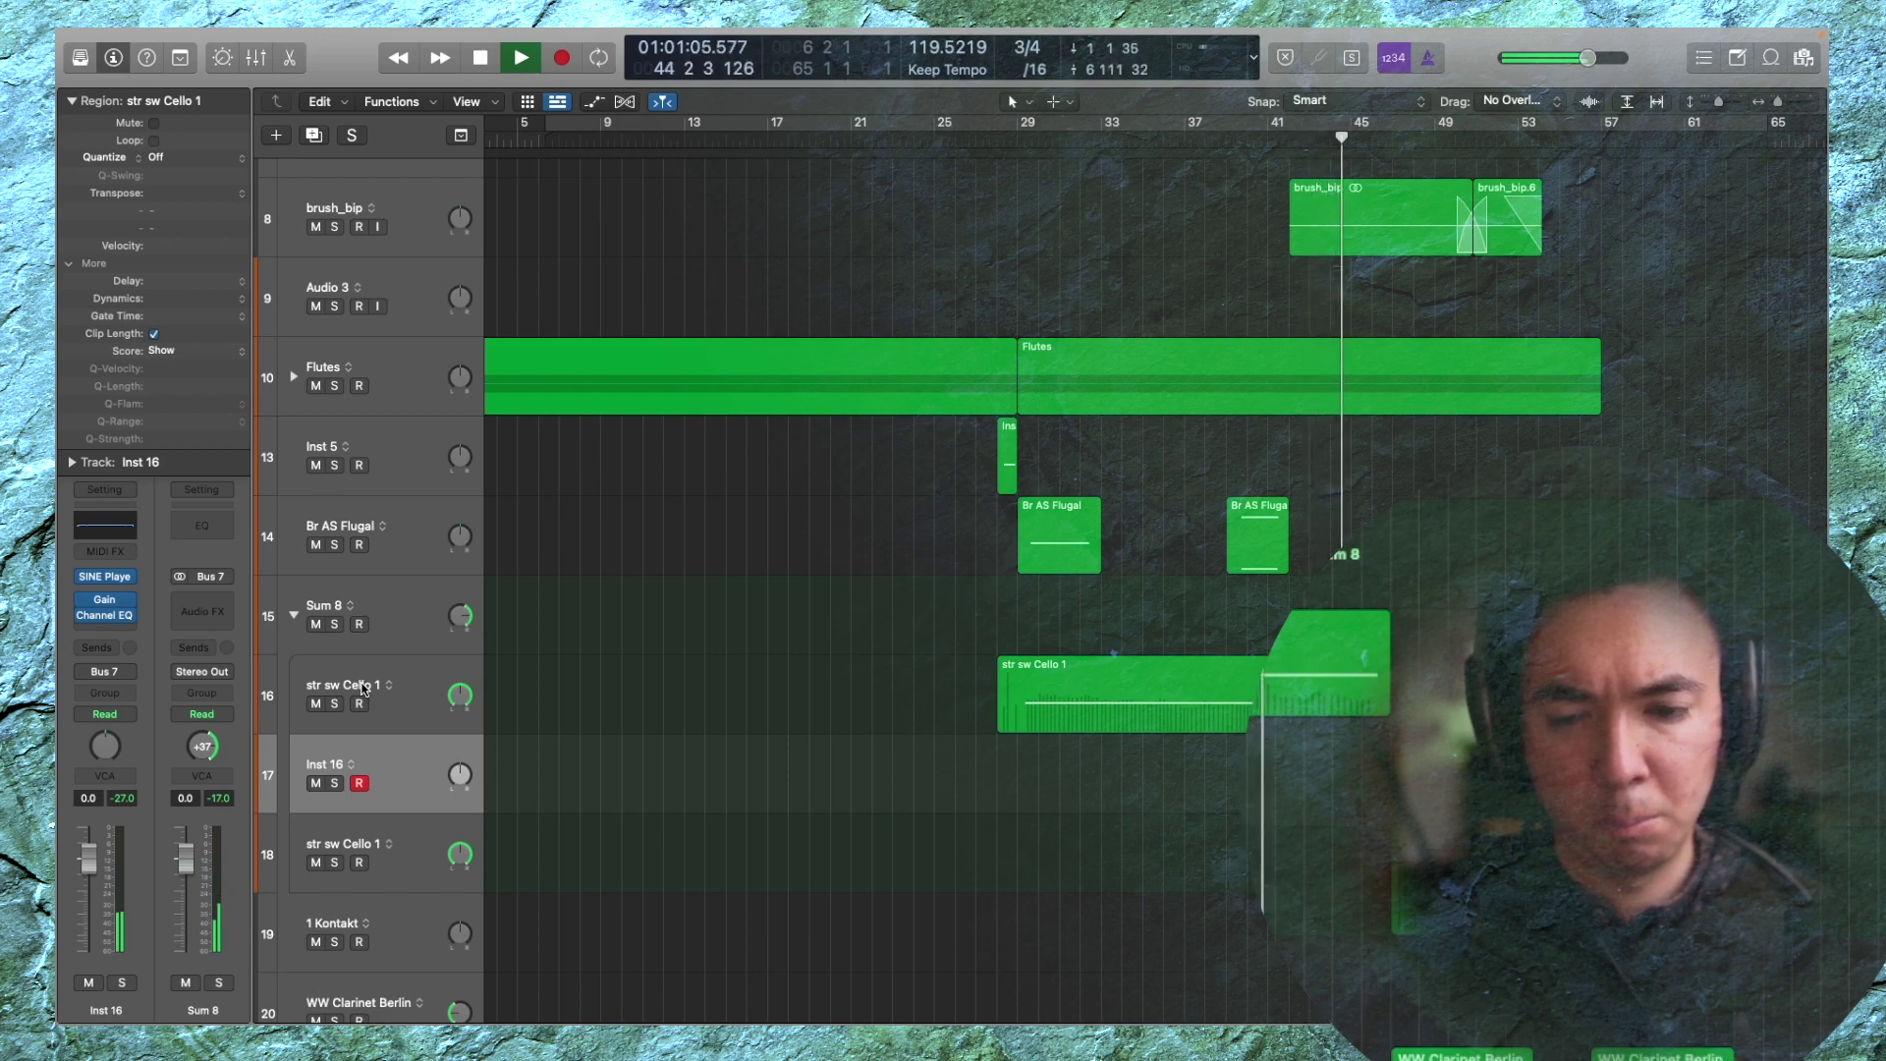
key("space")
key("shift+r")
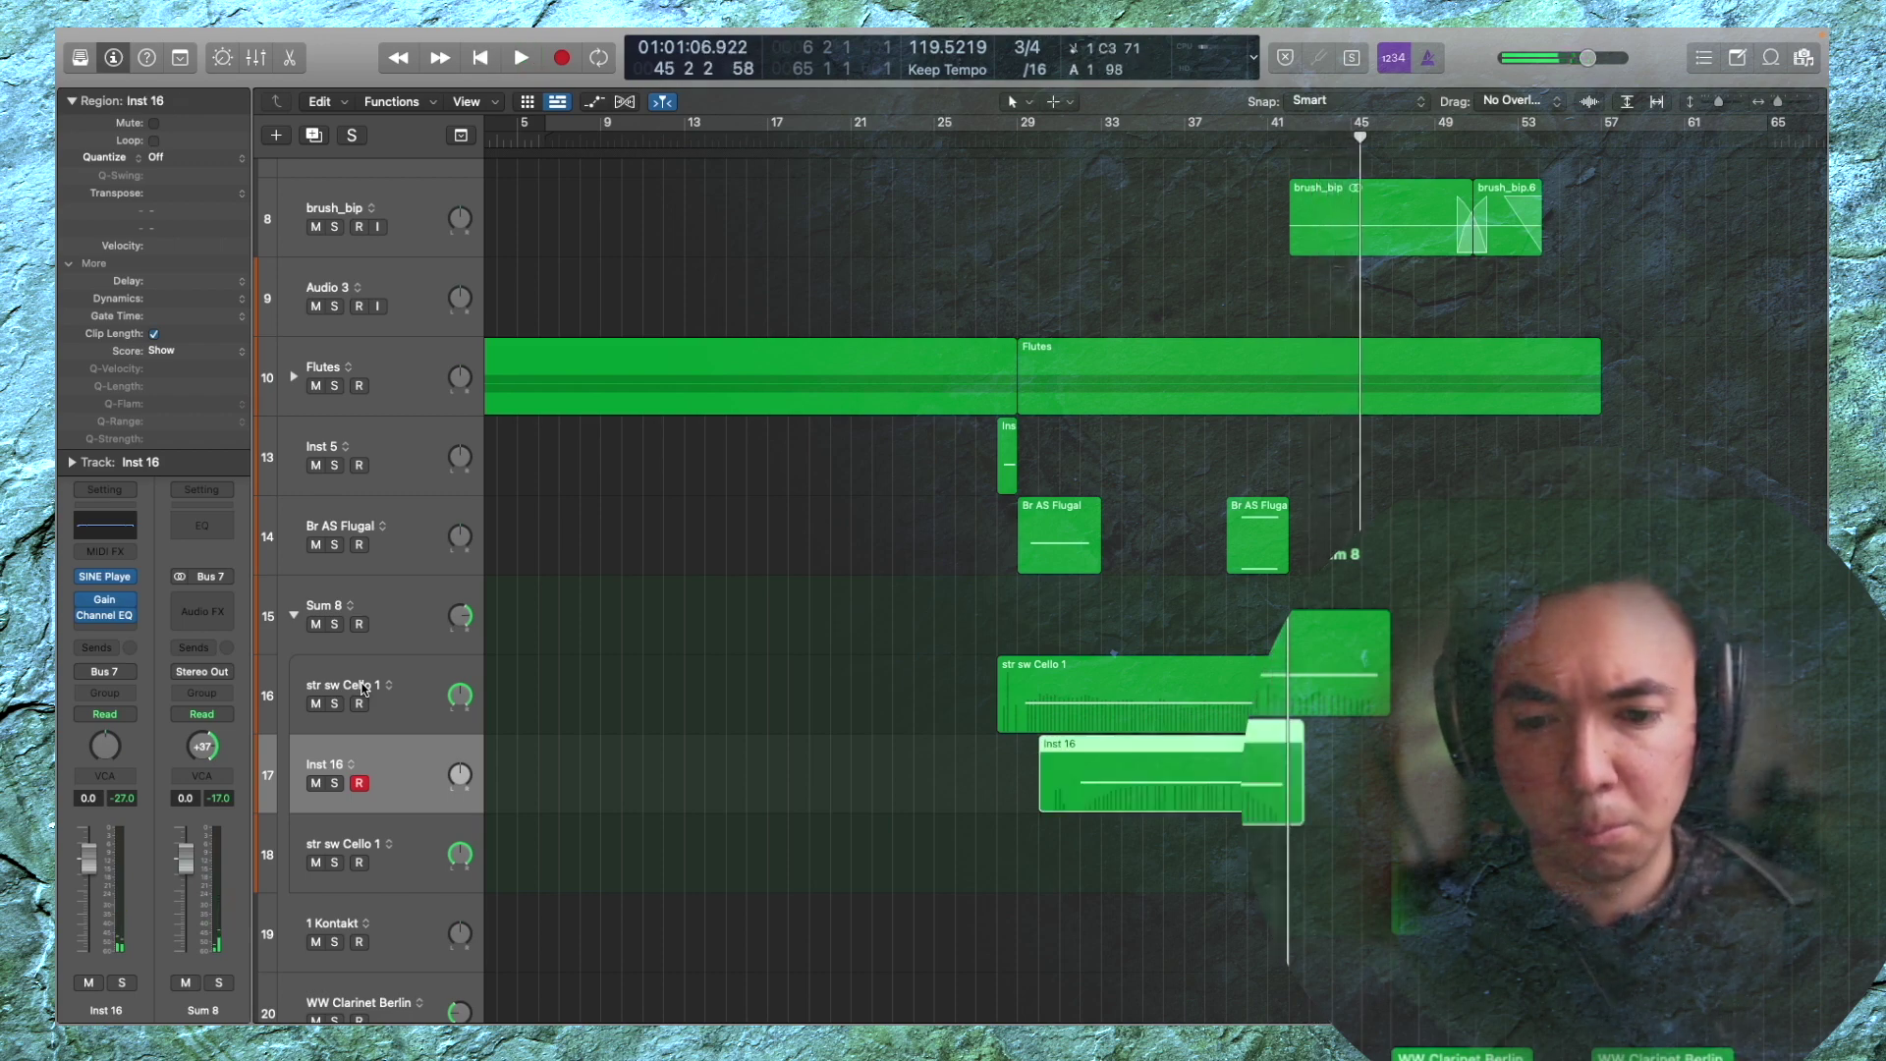
Smooth the Inst 16 region's modulation into a straight fall from about bar 39 to 41 and play it back
key("p")
key("space")
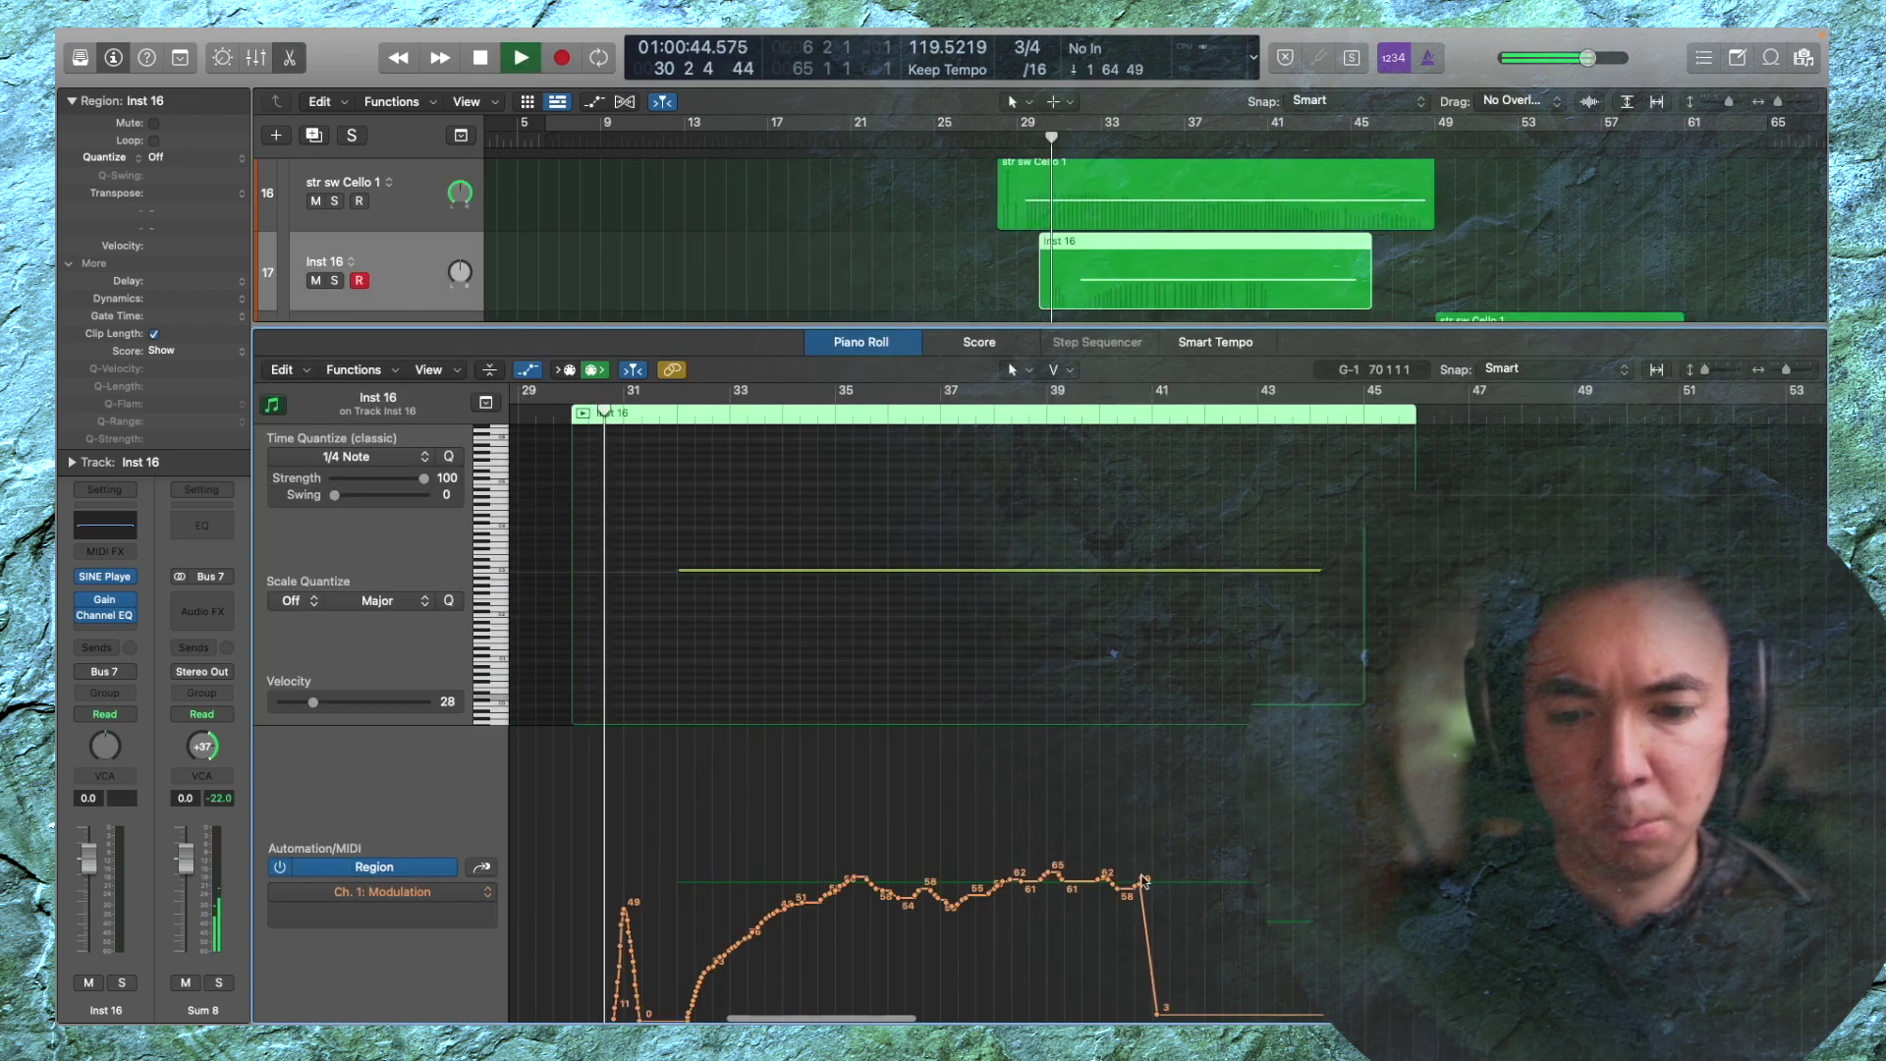
left_click_drag(1141, 883, 1049, 878)
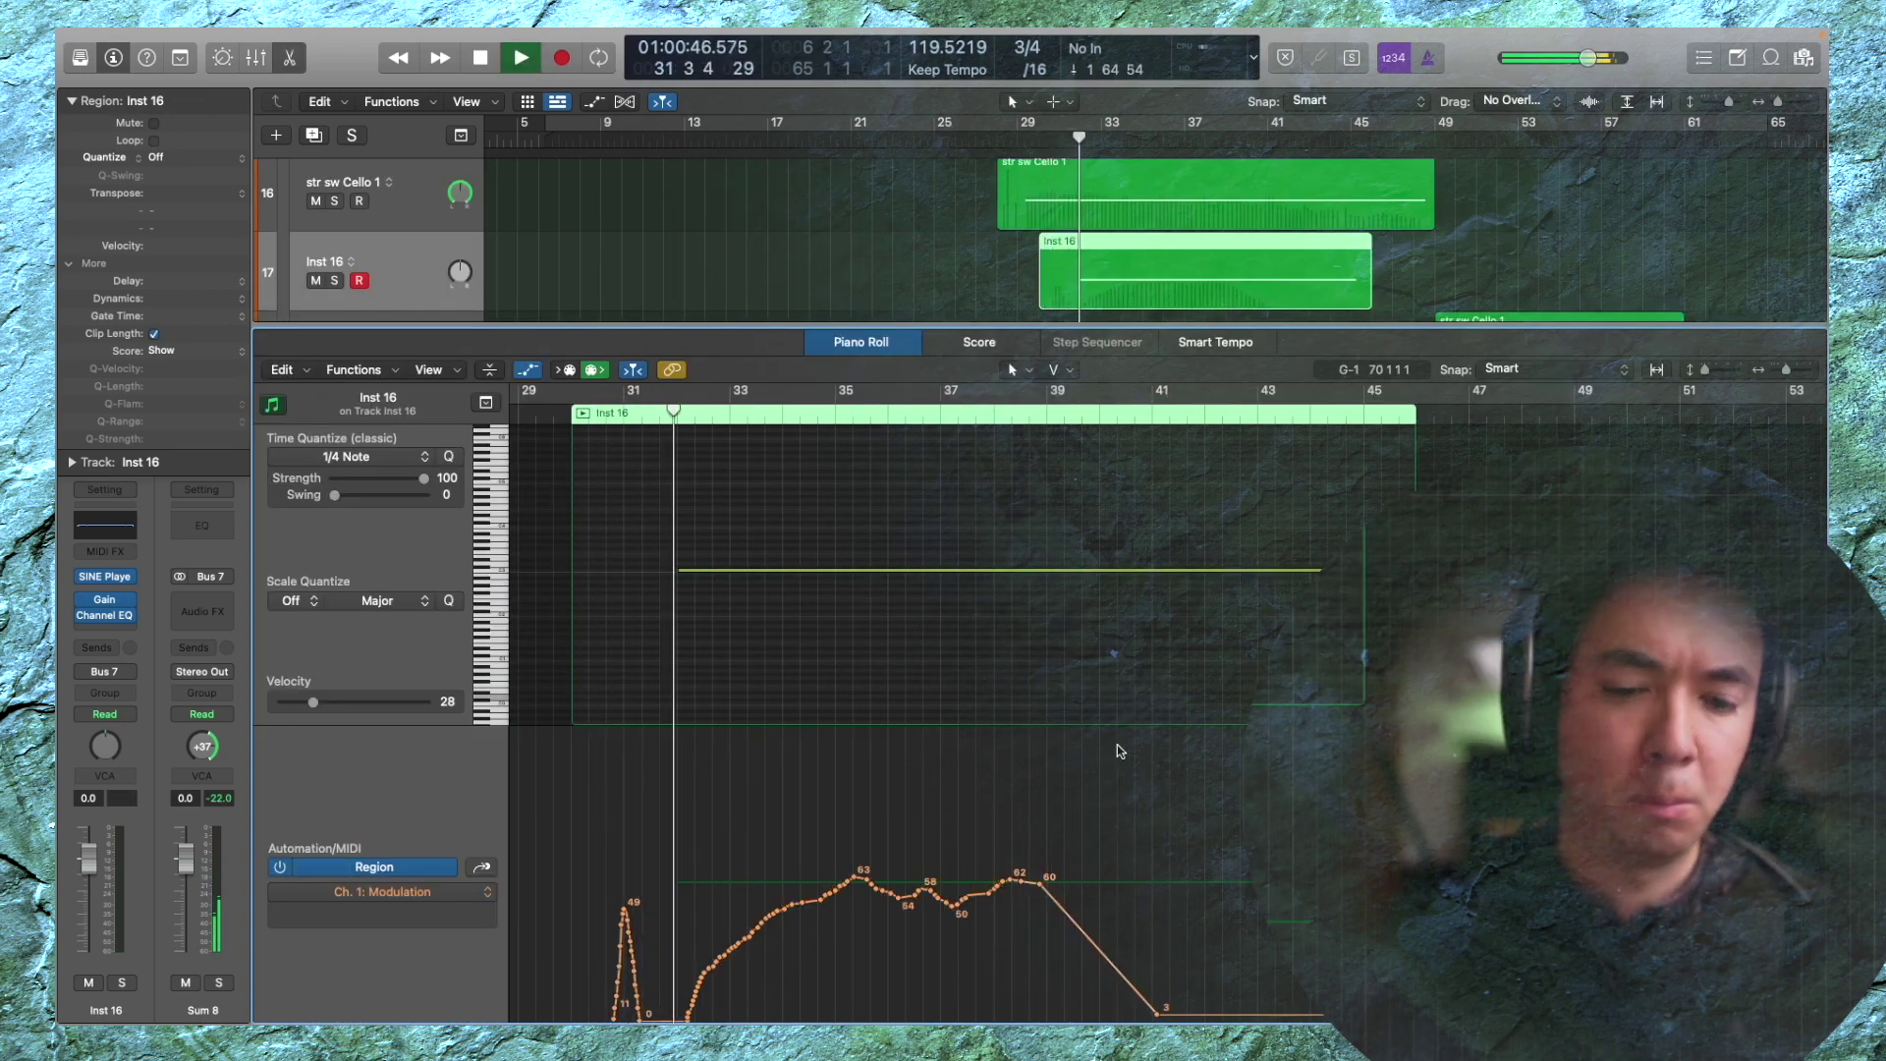
key("p")
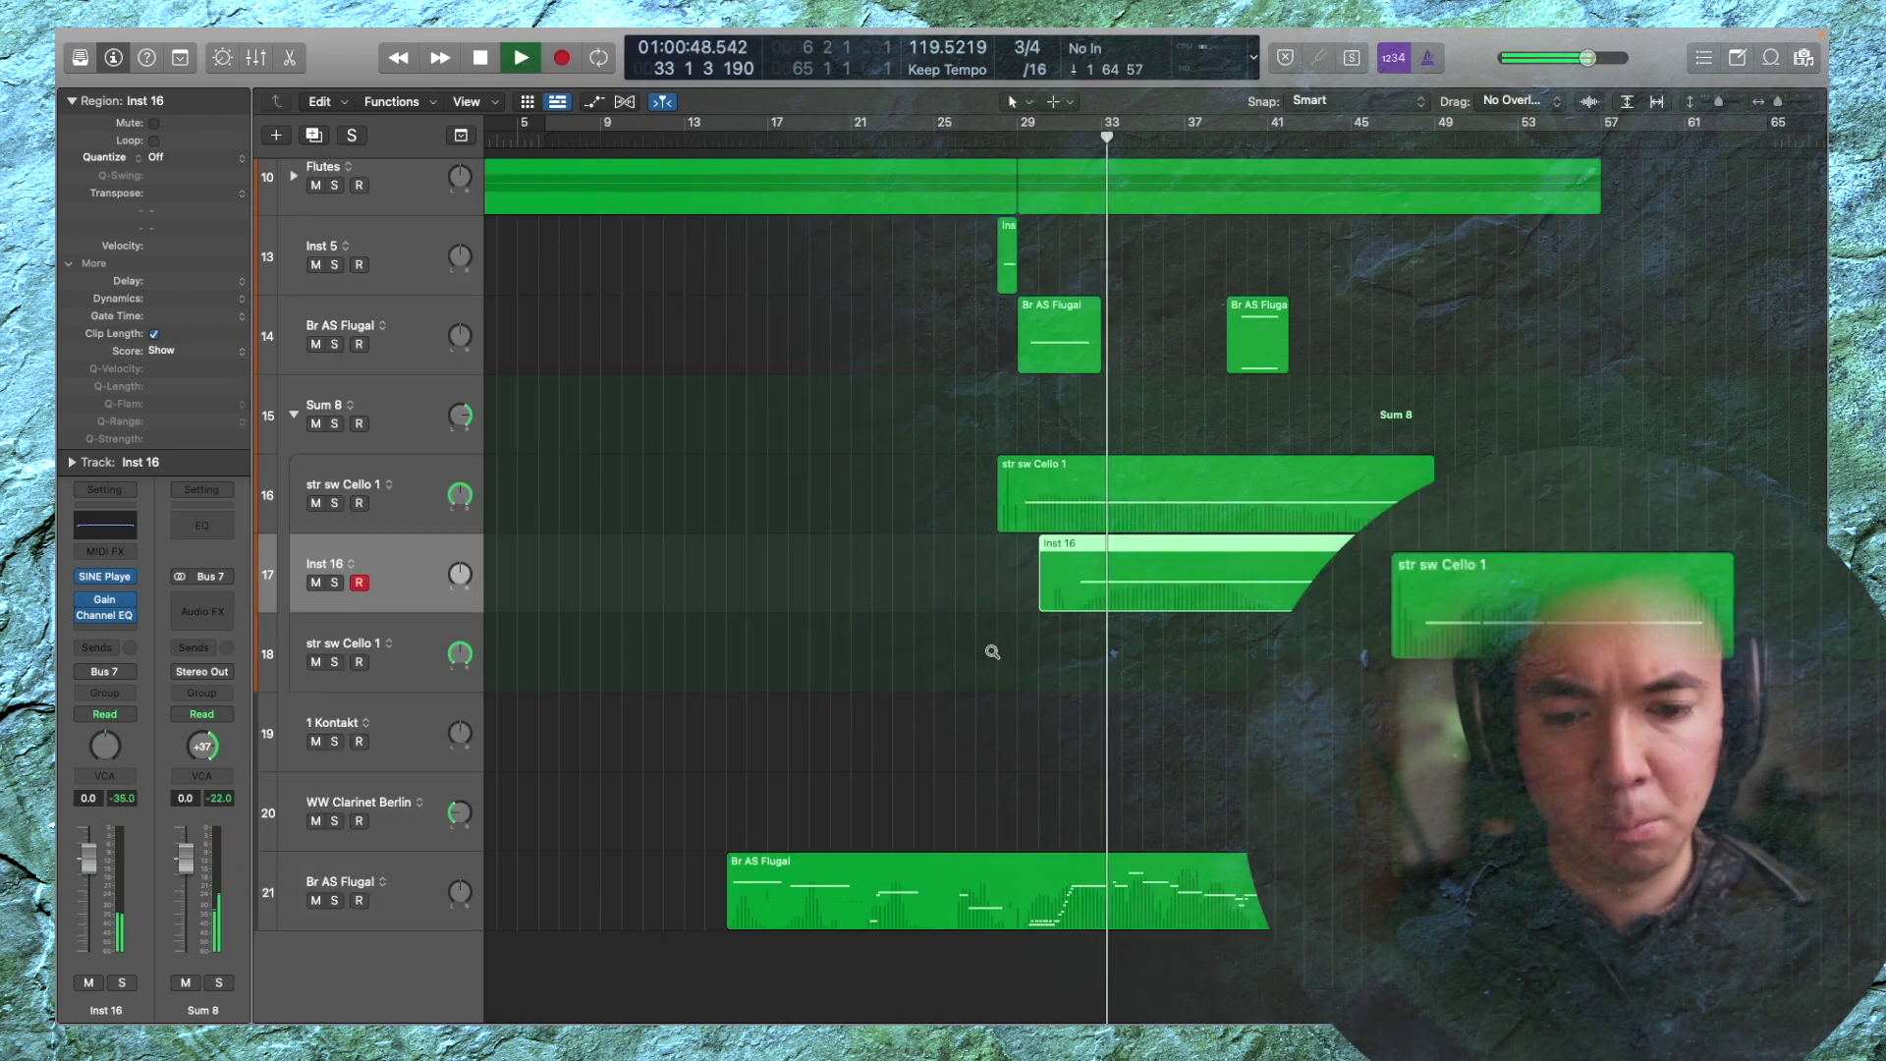
scroll(994, 652, "down", 5)
key("space")
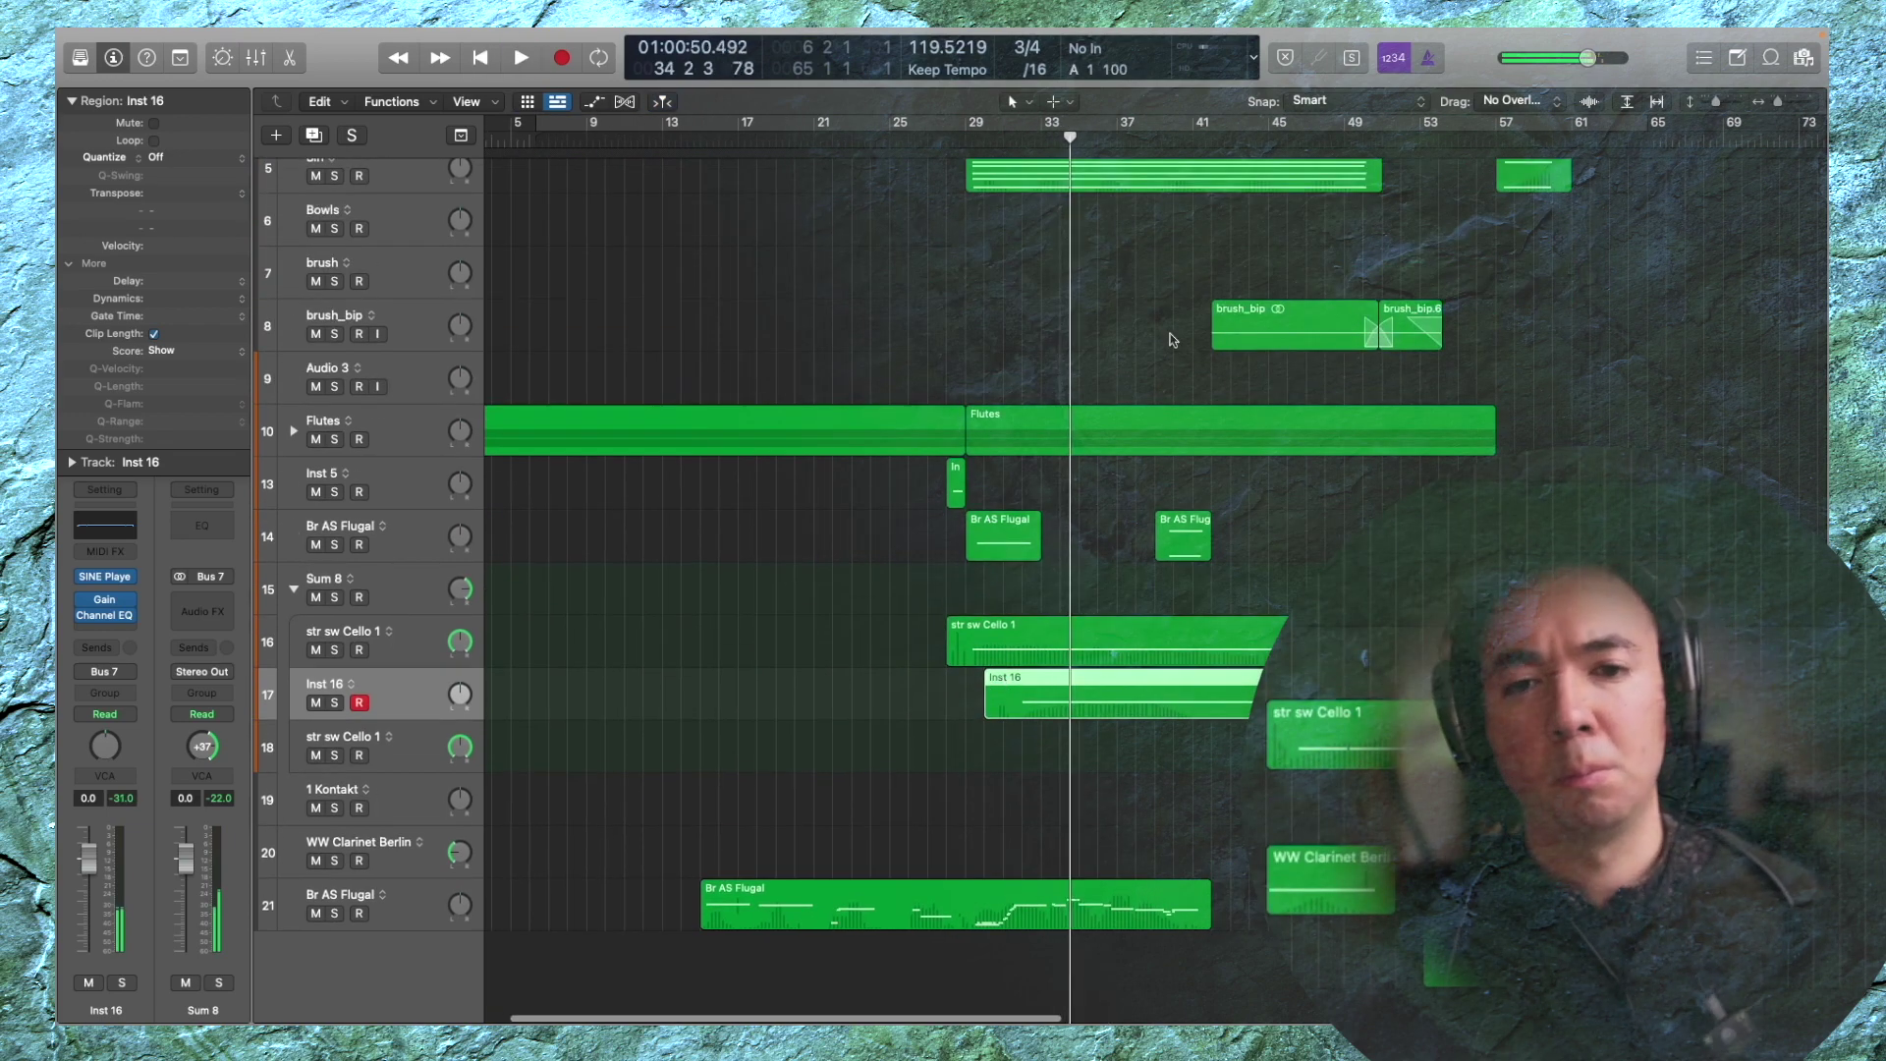
Play from bar 32 and examine the long Br AS Flugal region's notes and expression data
left_click(1020, 143)
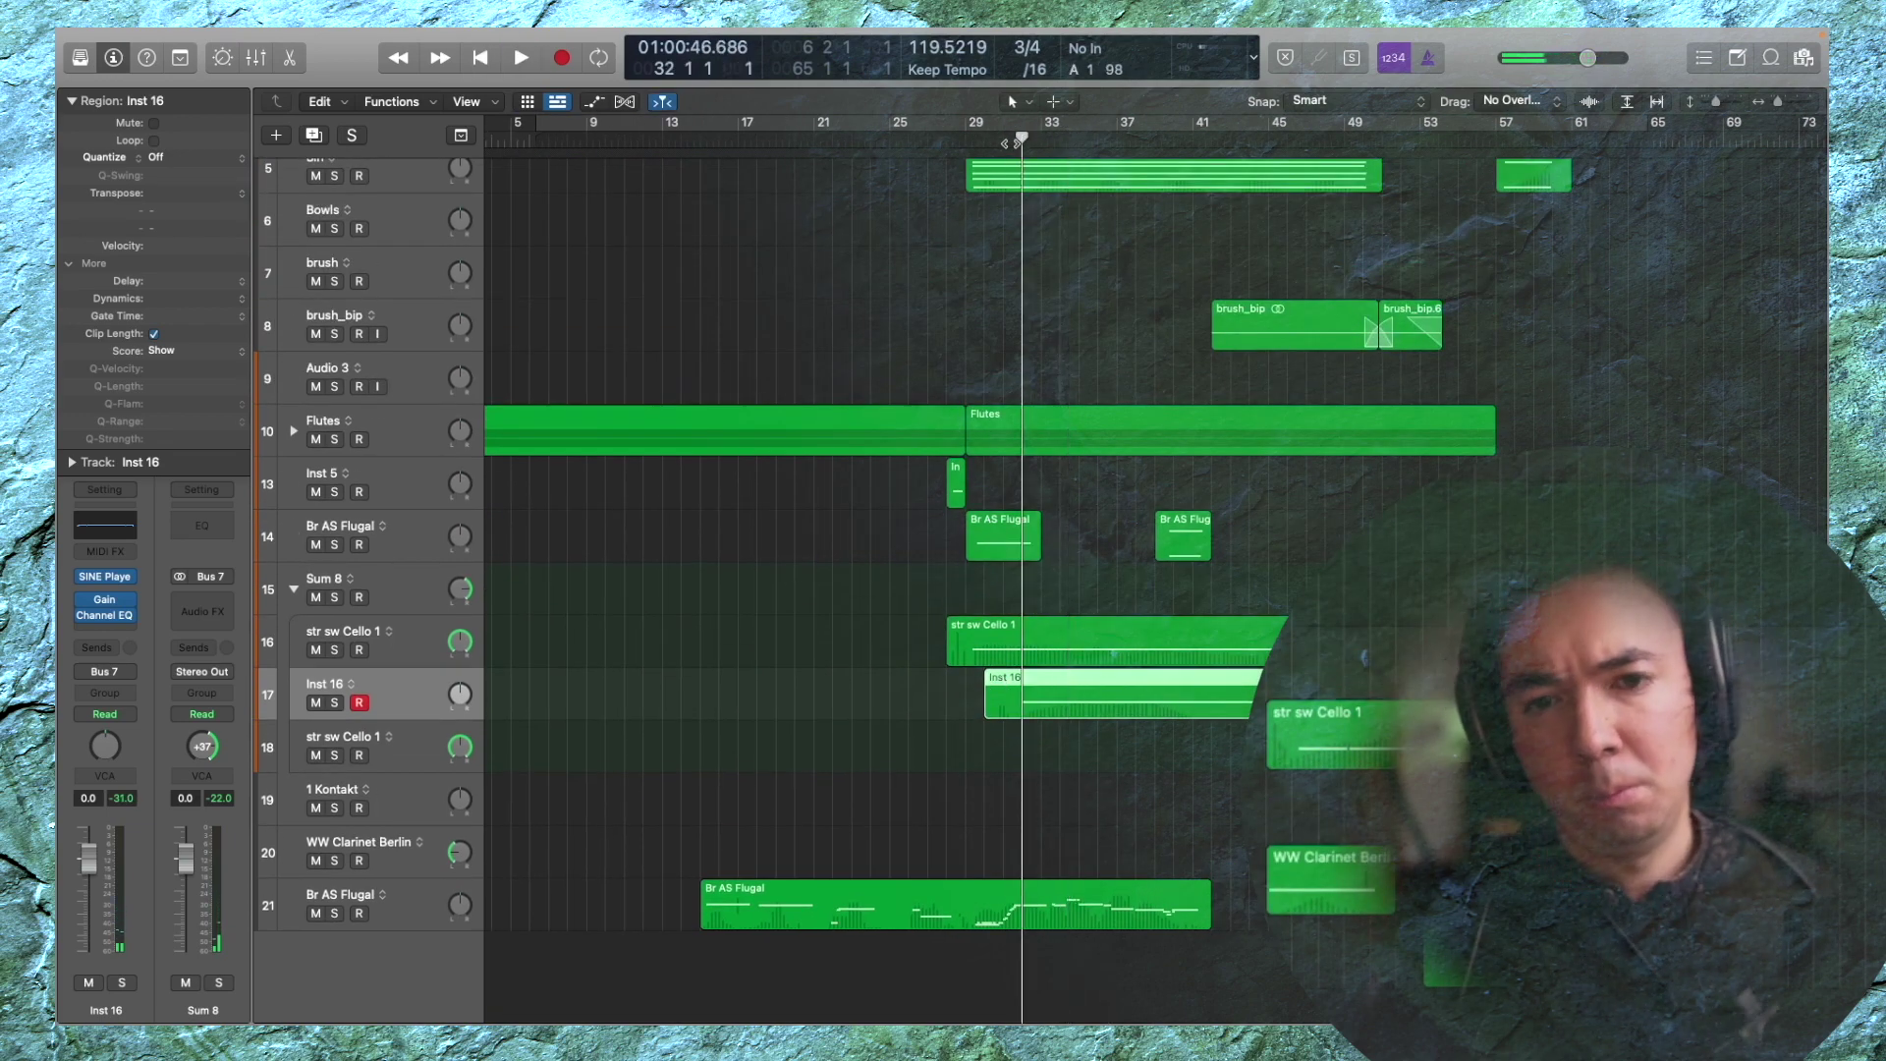
key("space")
double_click(1082, 896)
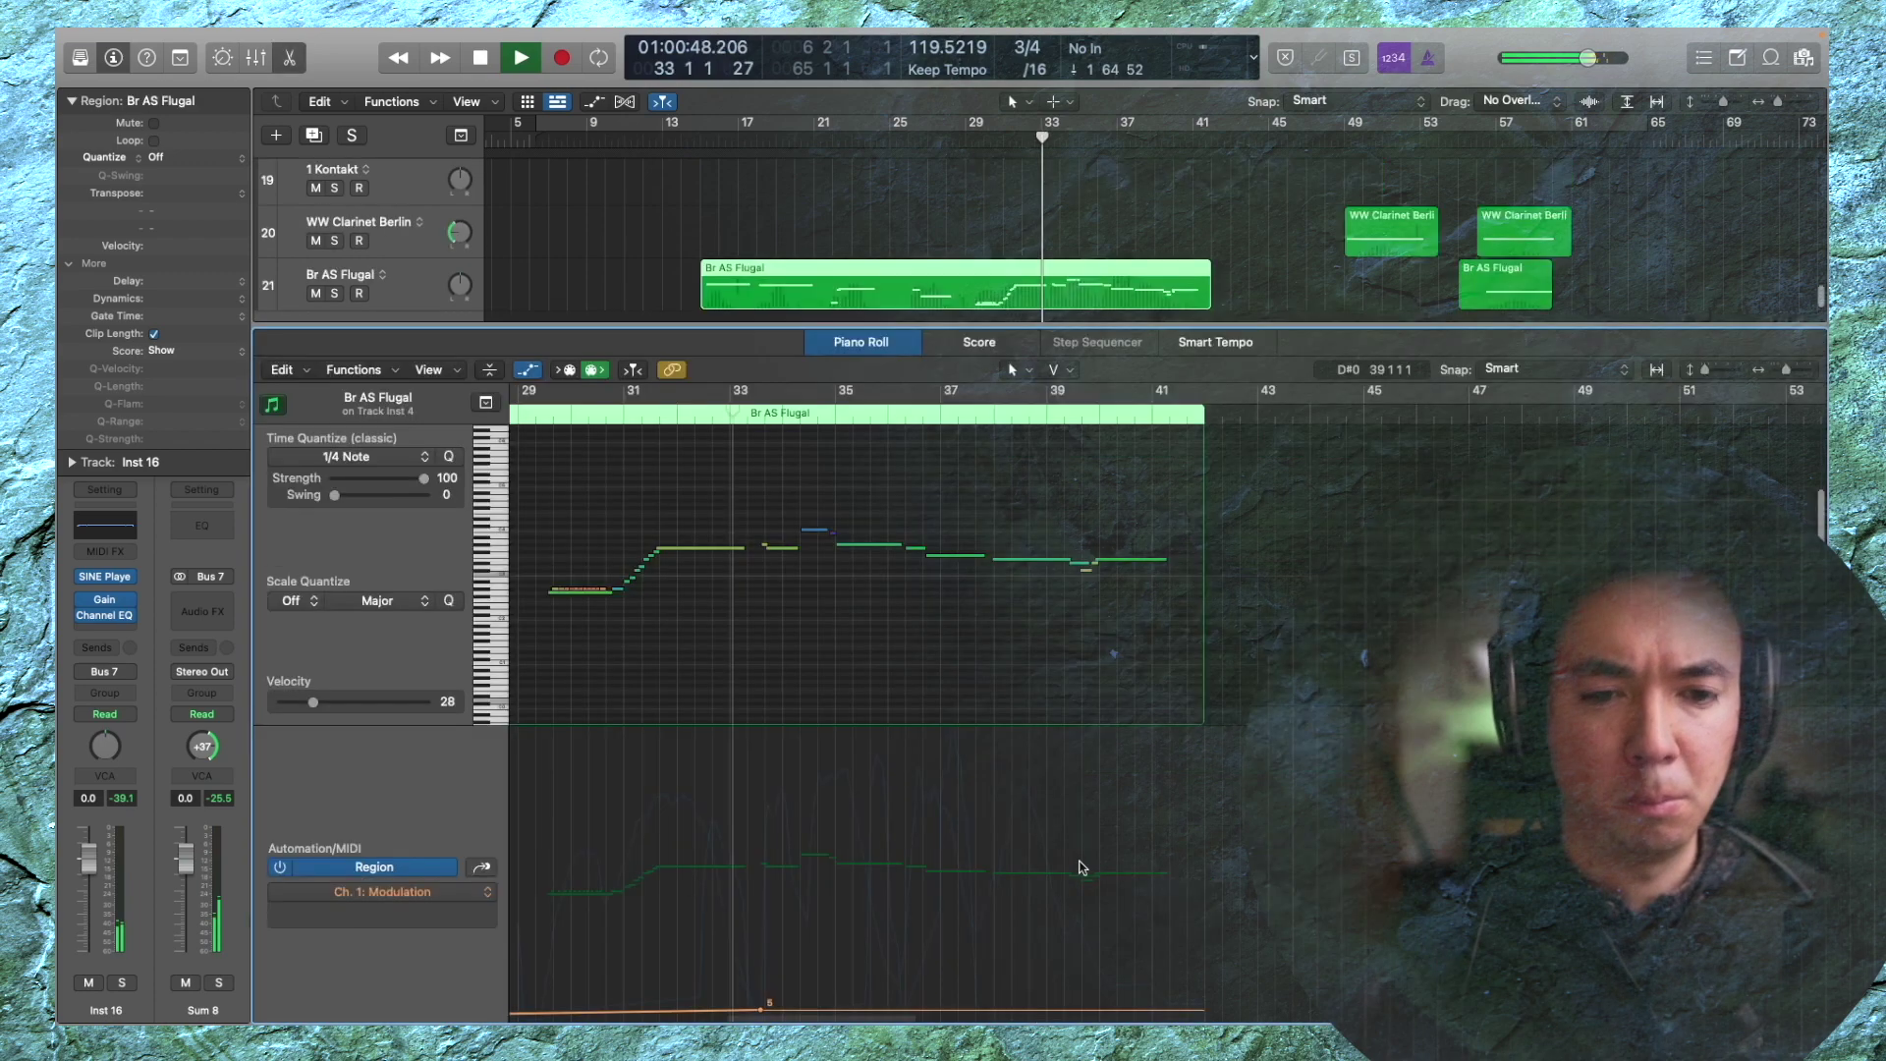
scroll(531, 851, "left", 1)
left_click(904, 831)
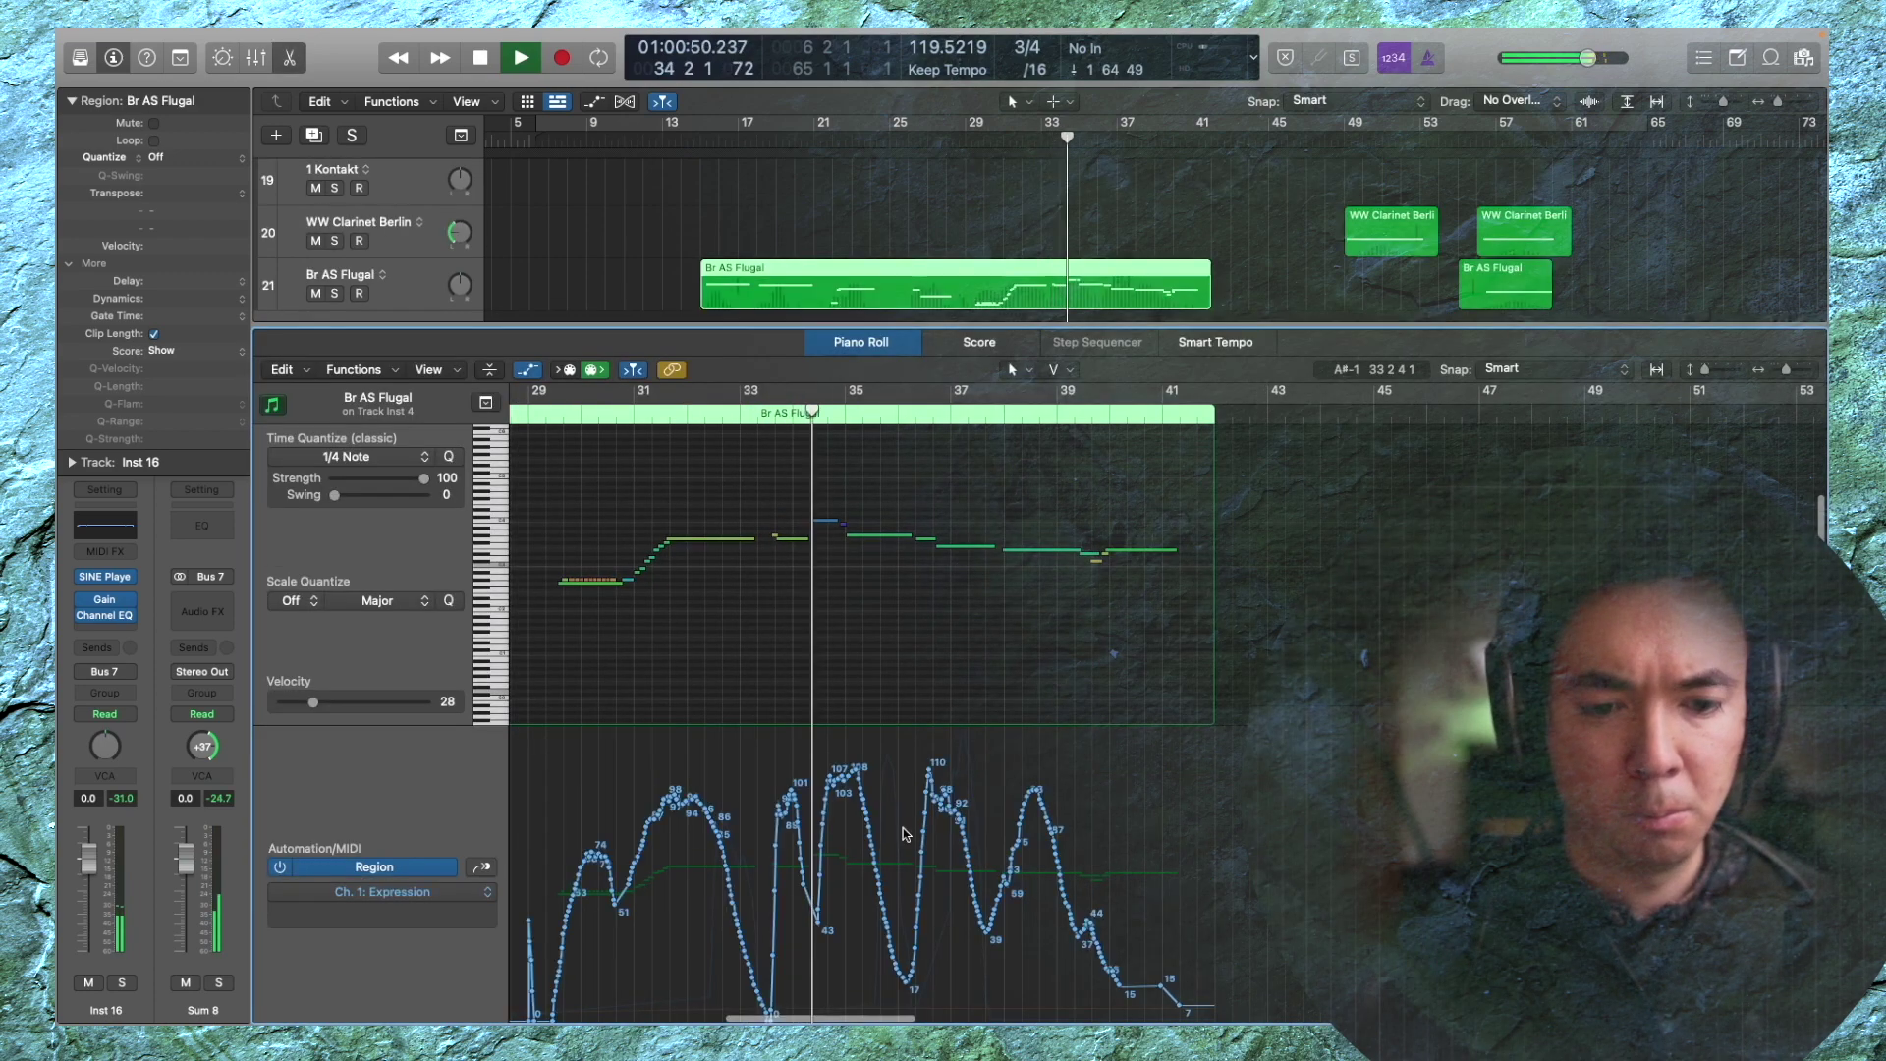
key("space")
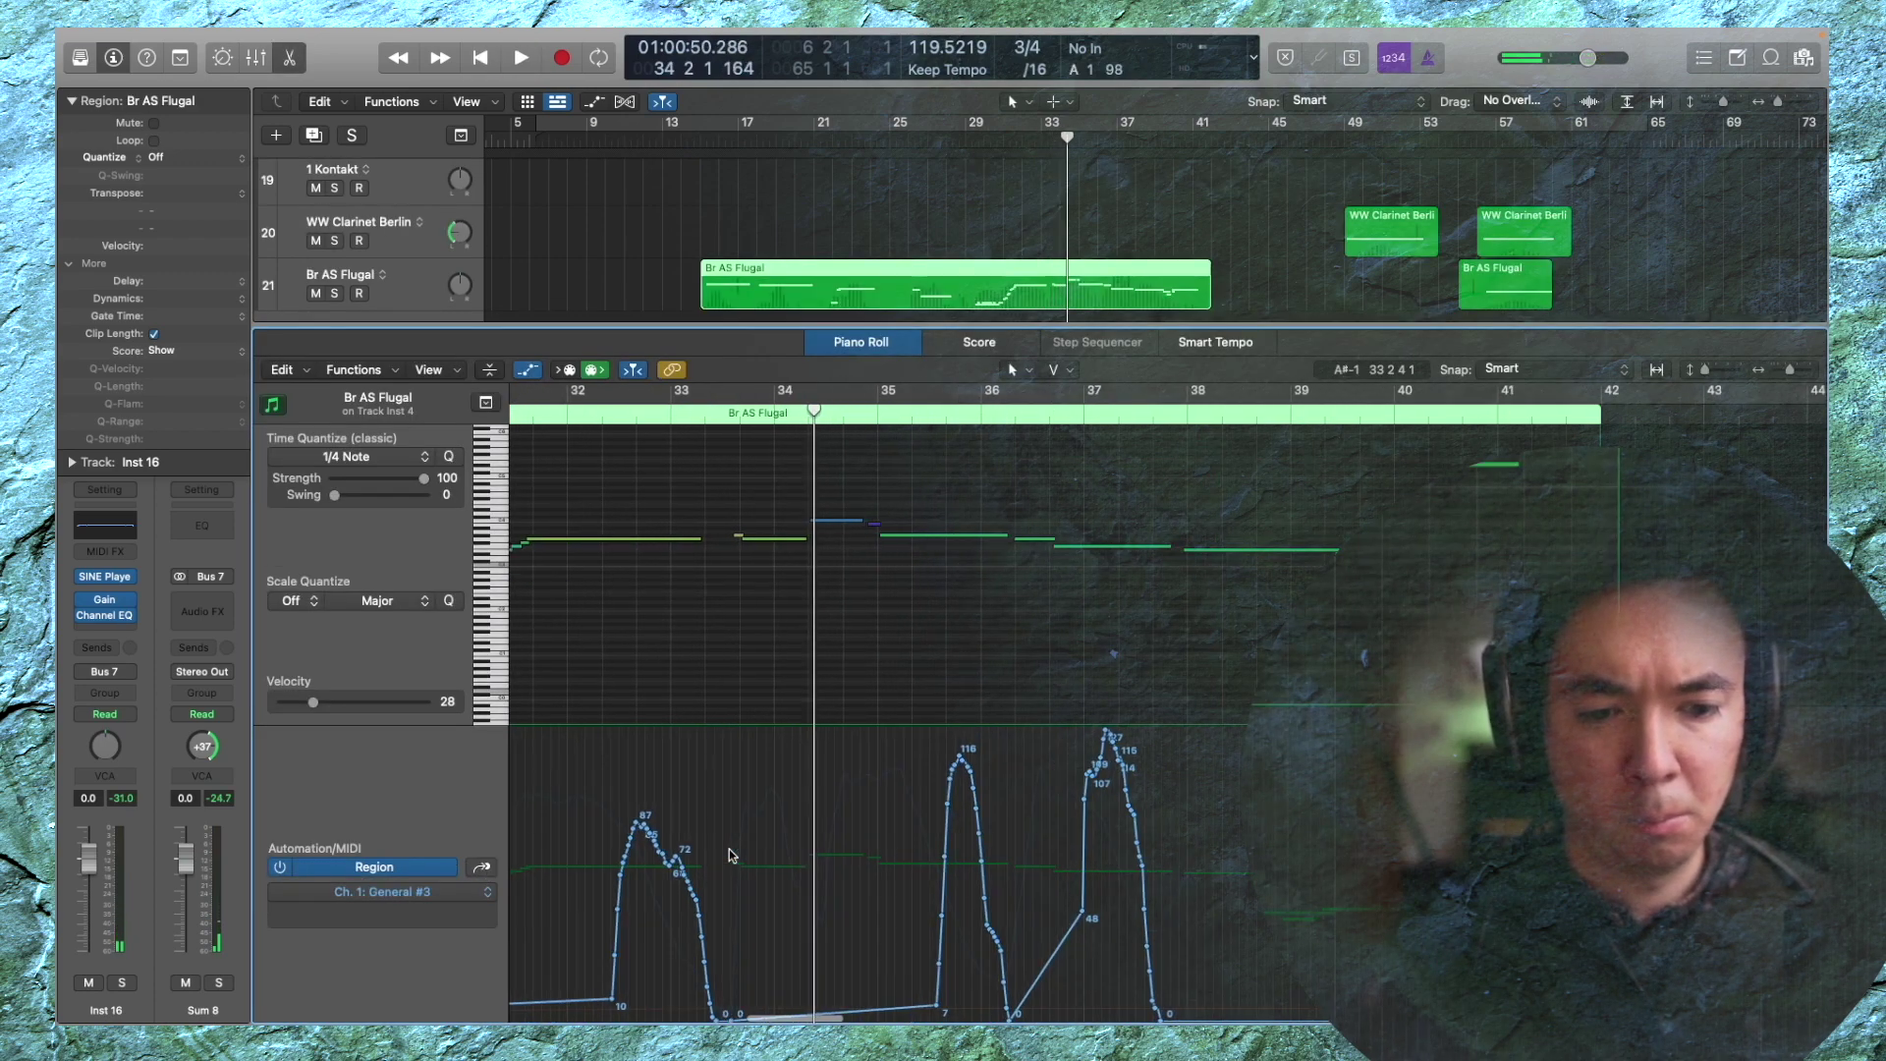
Show the Br AS Flugal region's pitch bend data and delete the downward bend around bar 34
left_click(482, 869)
left_click(476, 869)
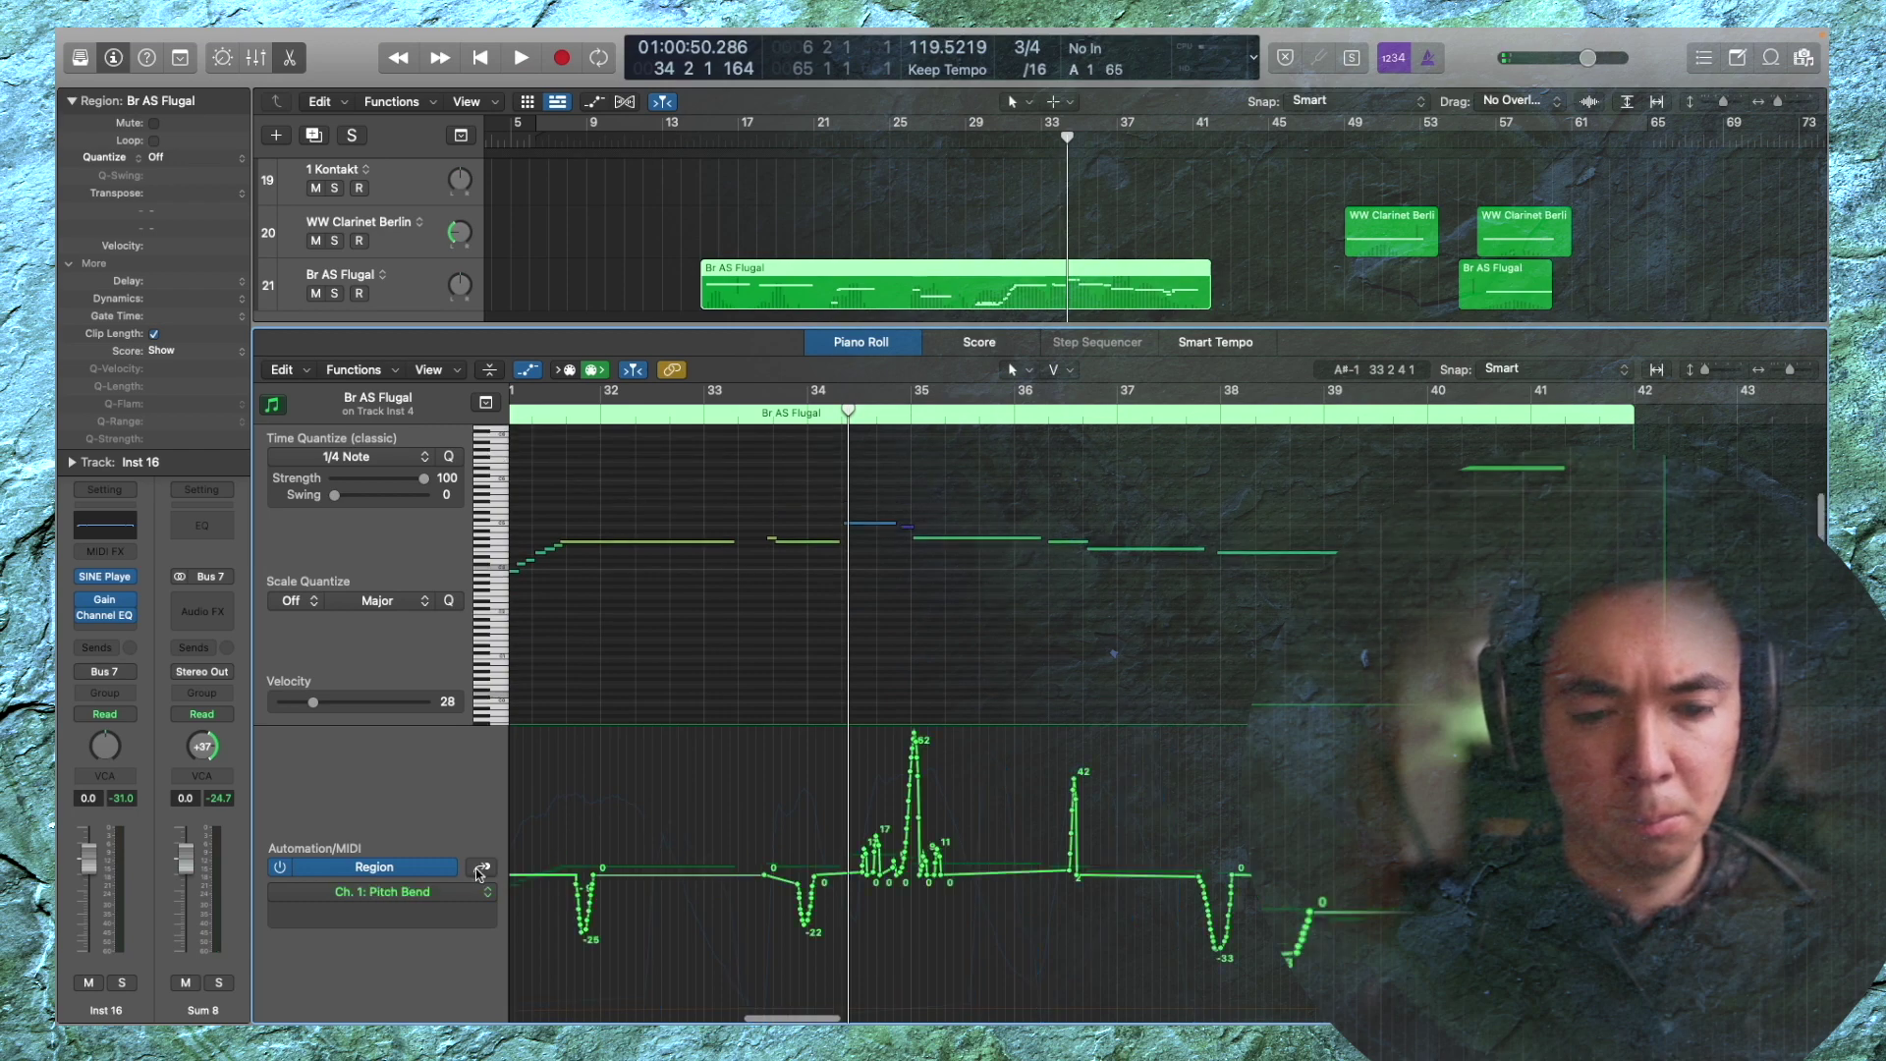
left_click_drag(765, 858, 851, 865)
key("Delete")
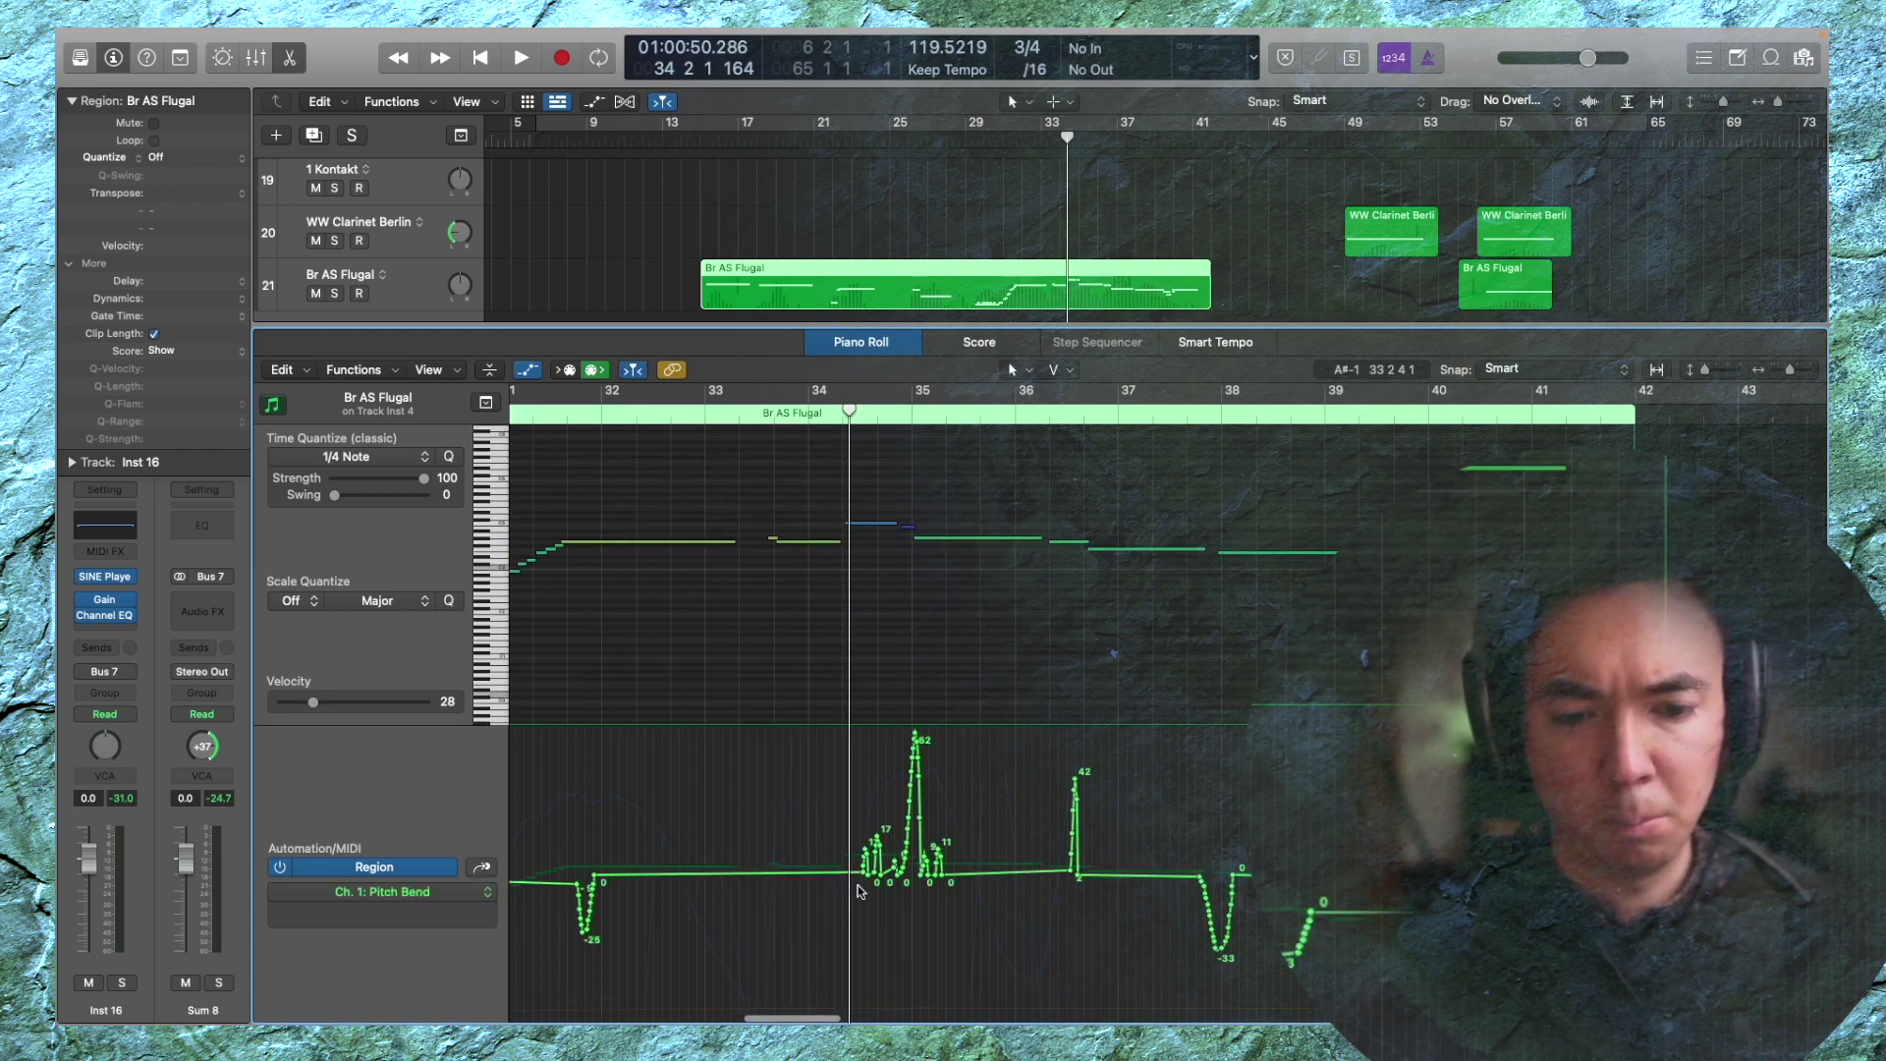
Load the WW sw Alto Flute sound on the Inst 17 track and capture the played line as a region
key("space")
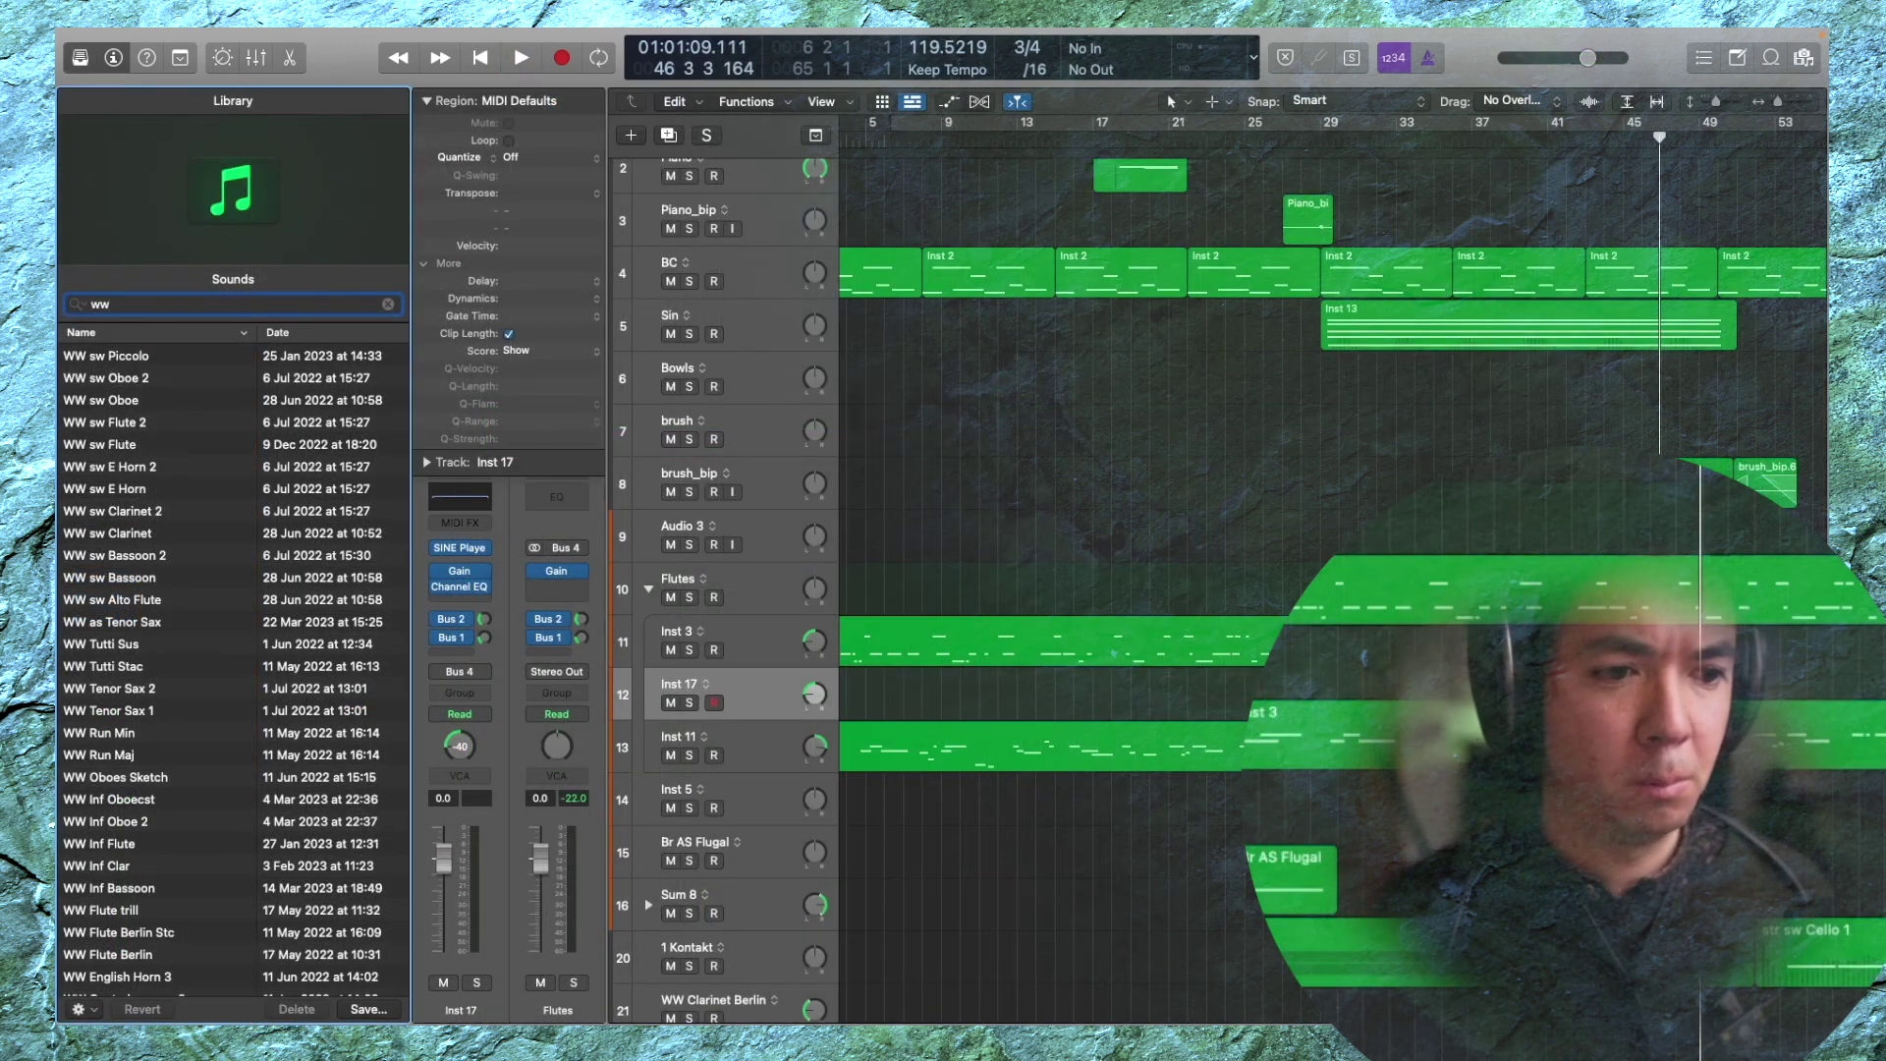
left_click(199, 601)
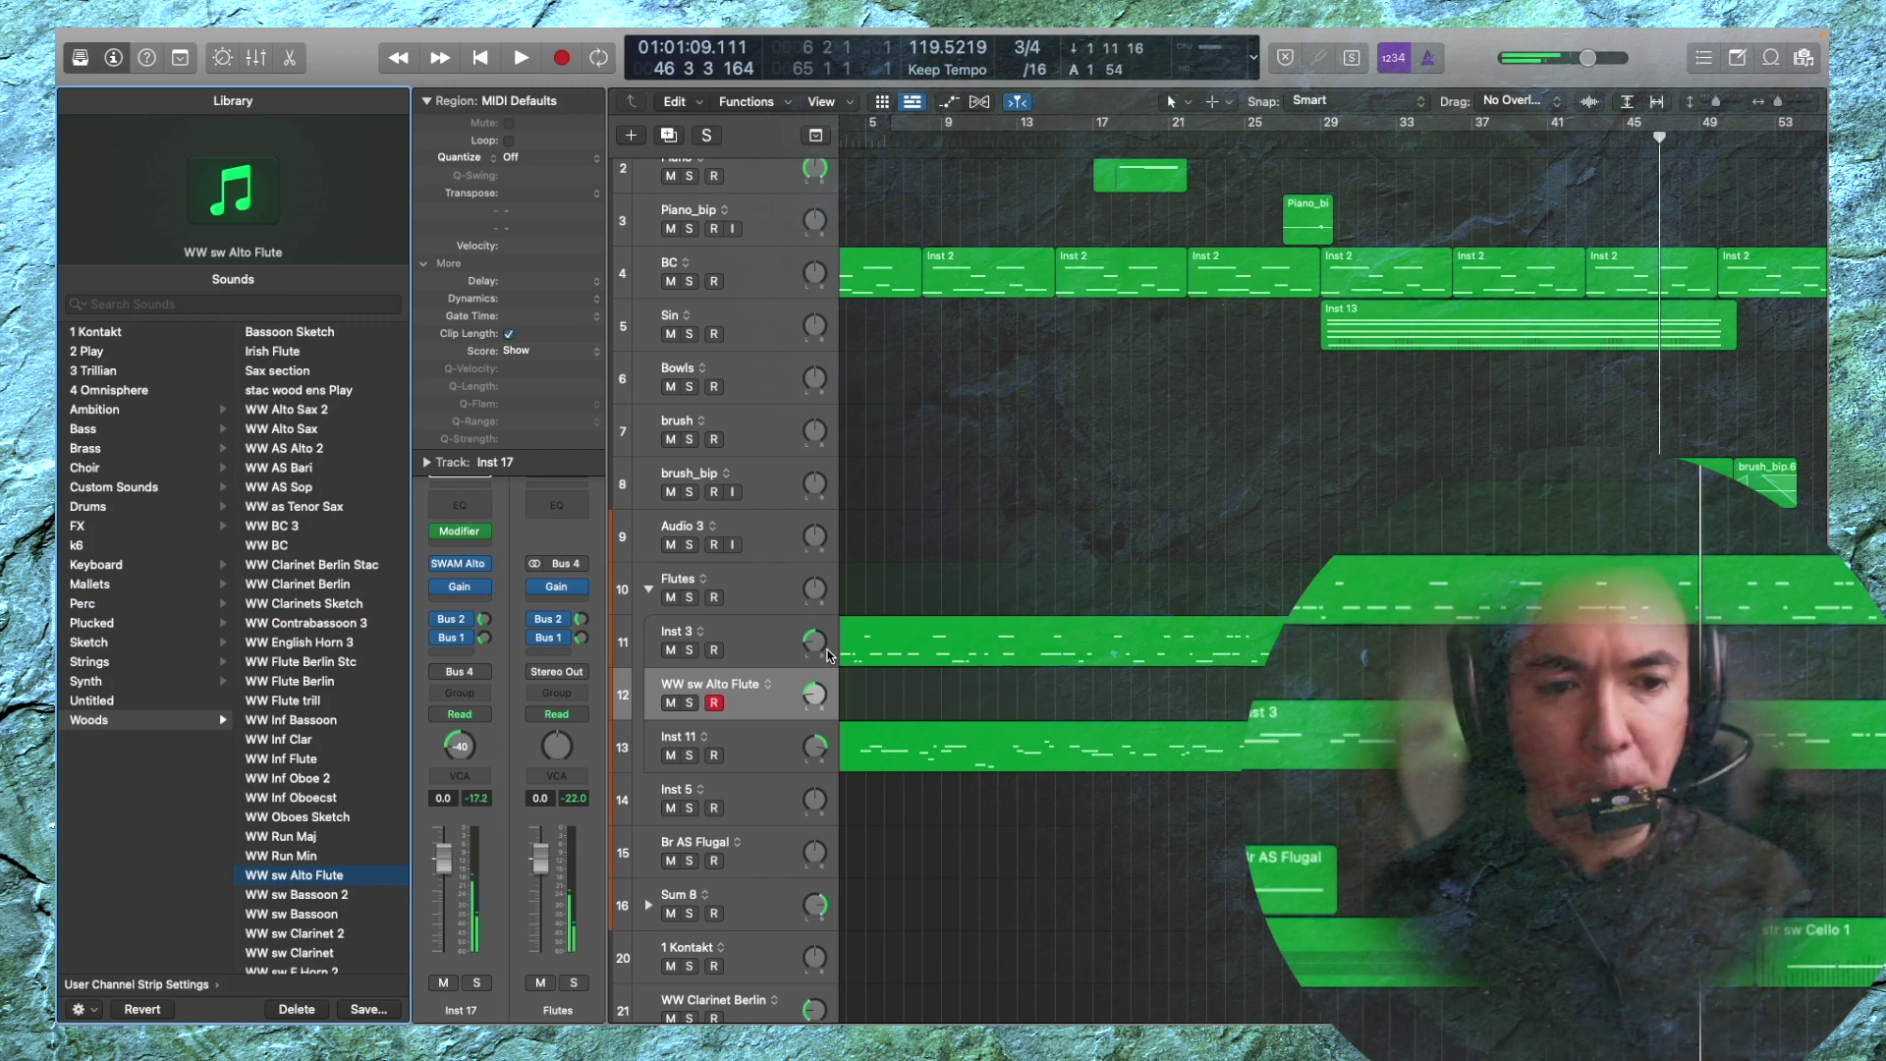
left_click(467, 568)
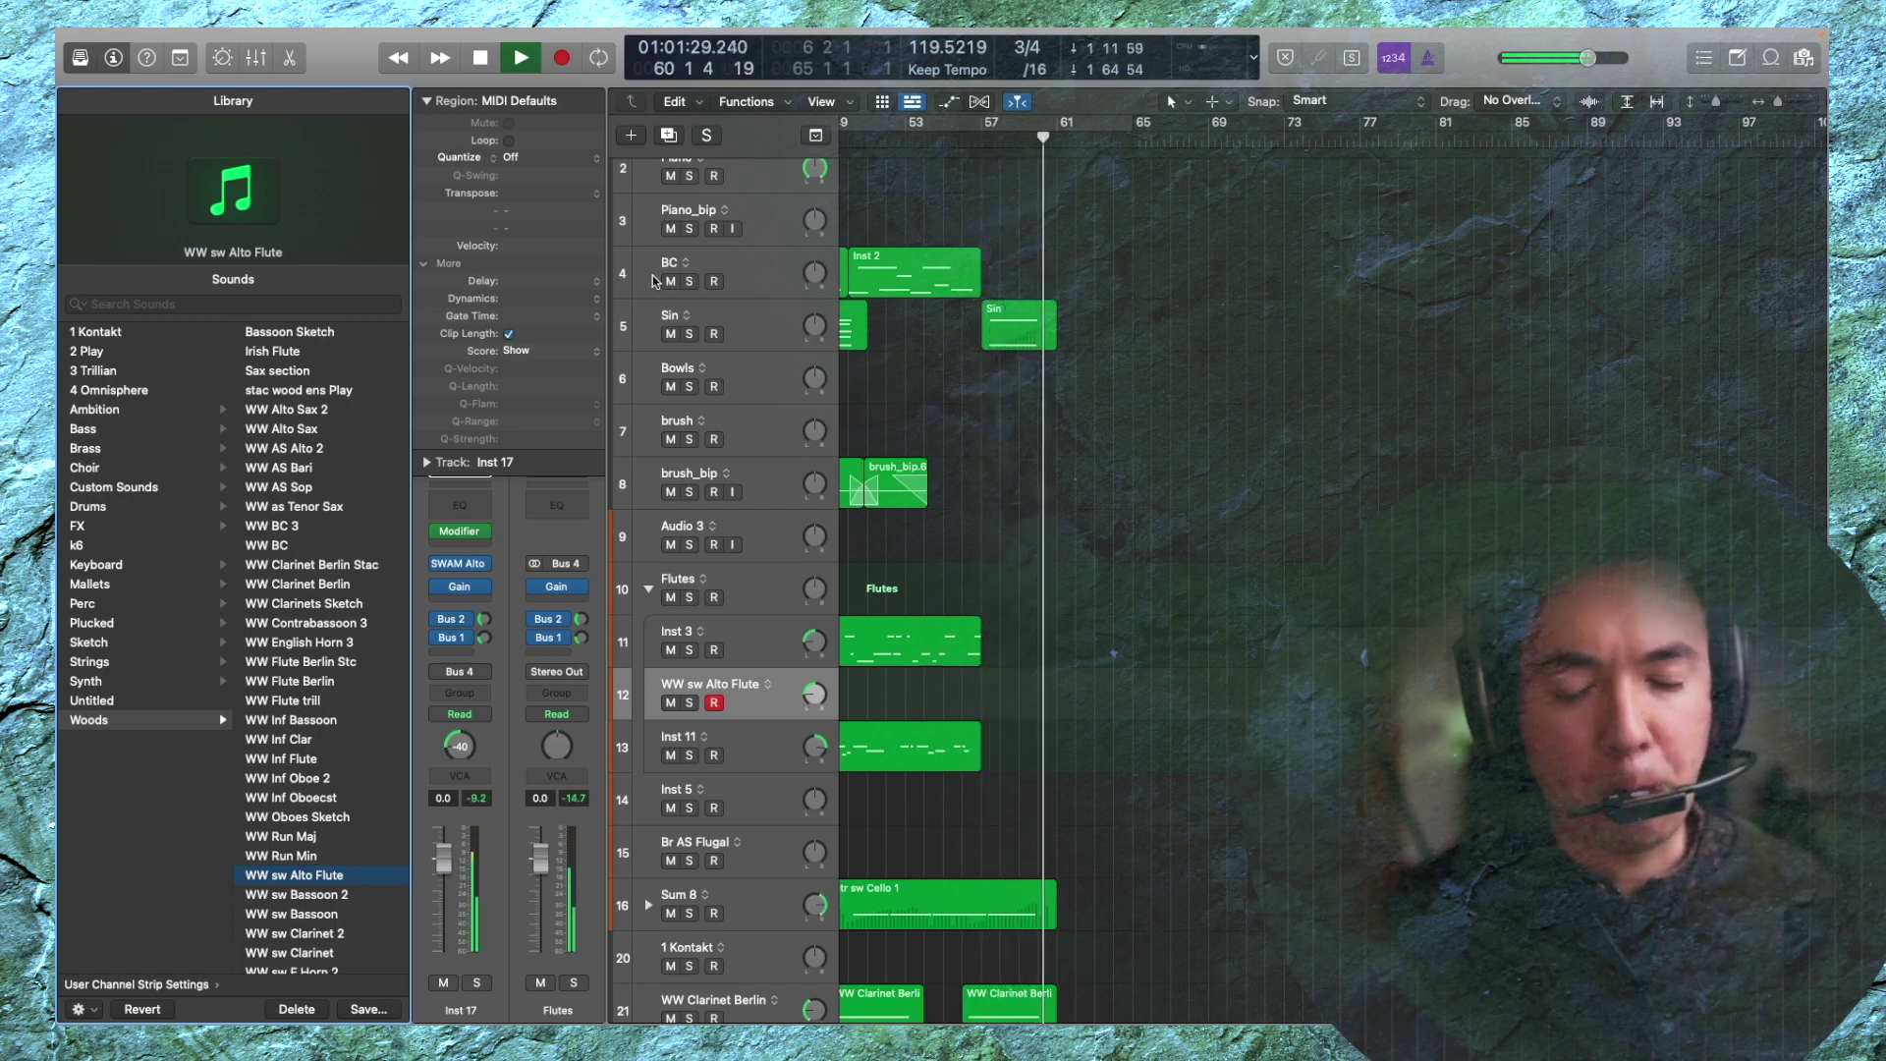
key("shift+r")
key("space")
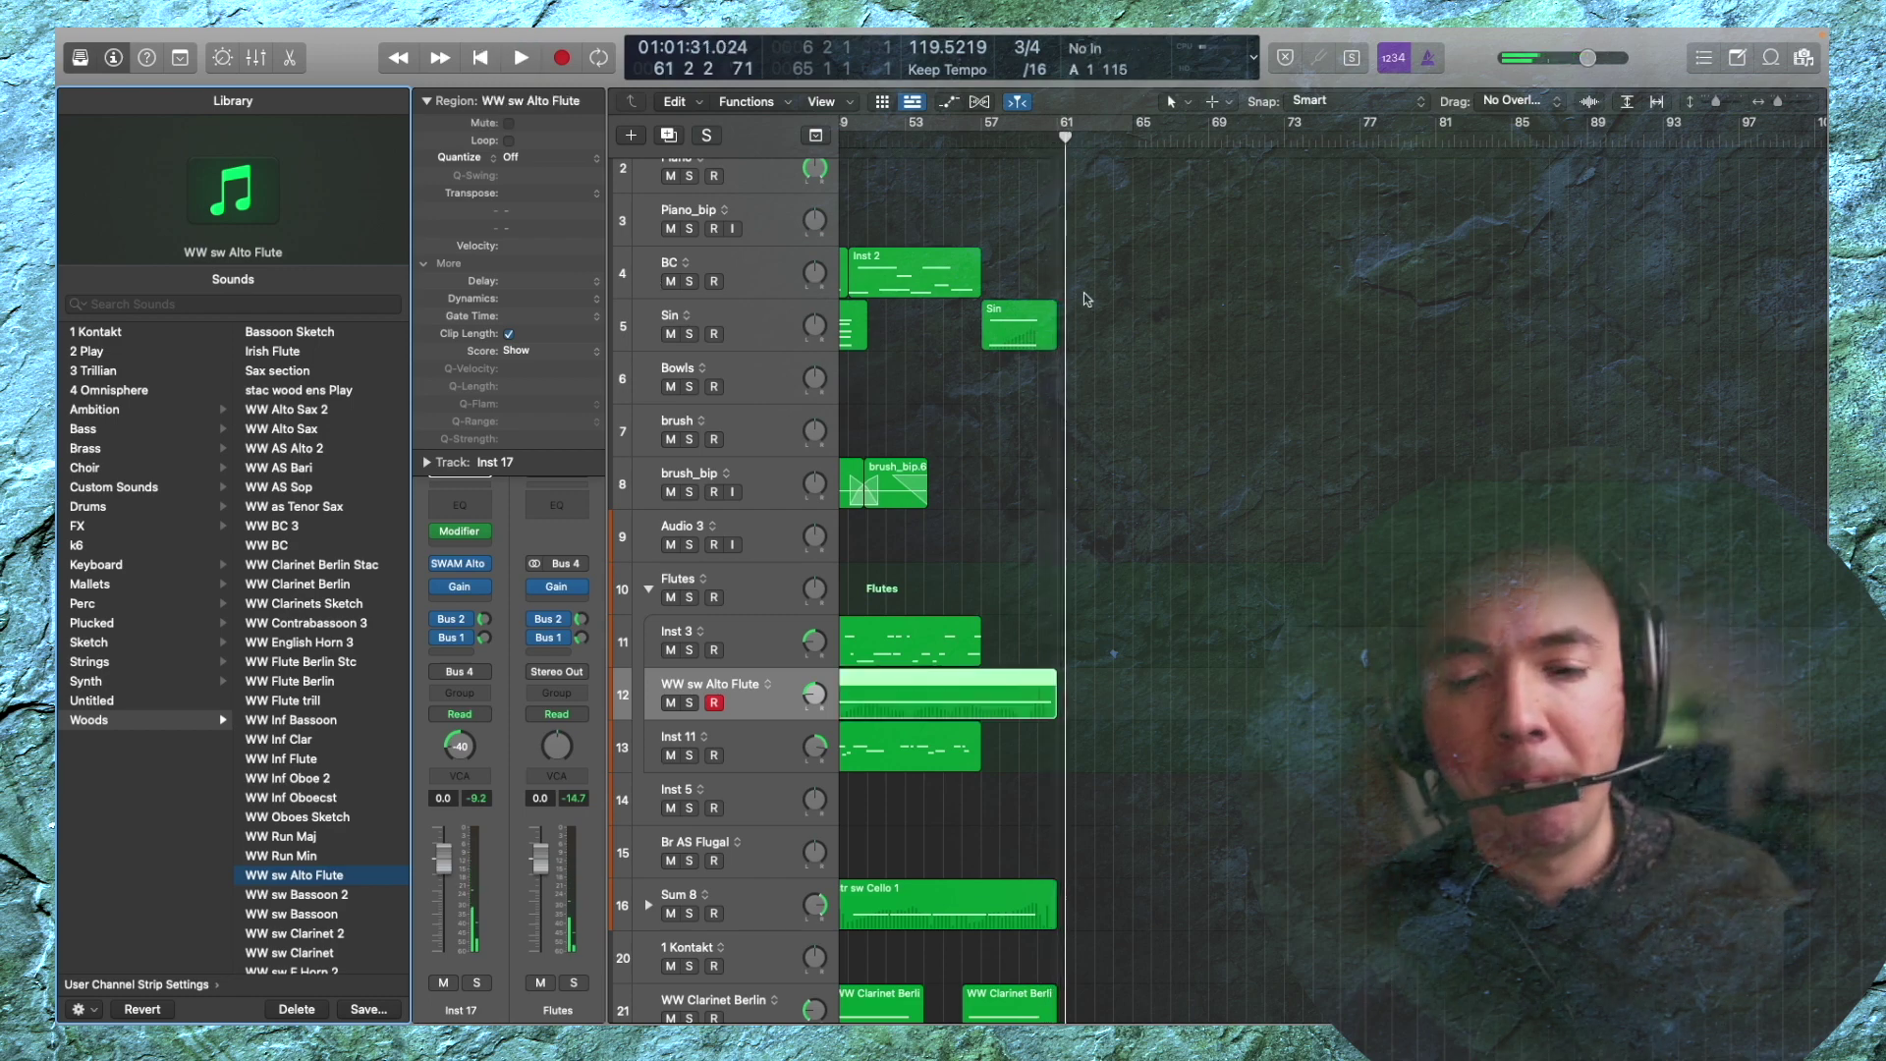
key("p")
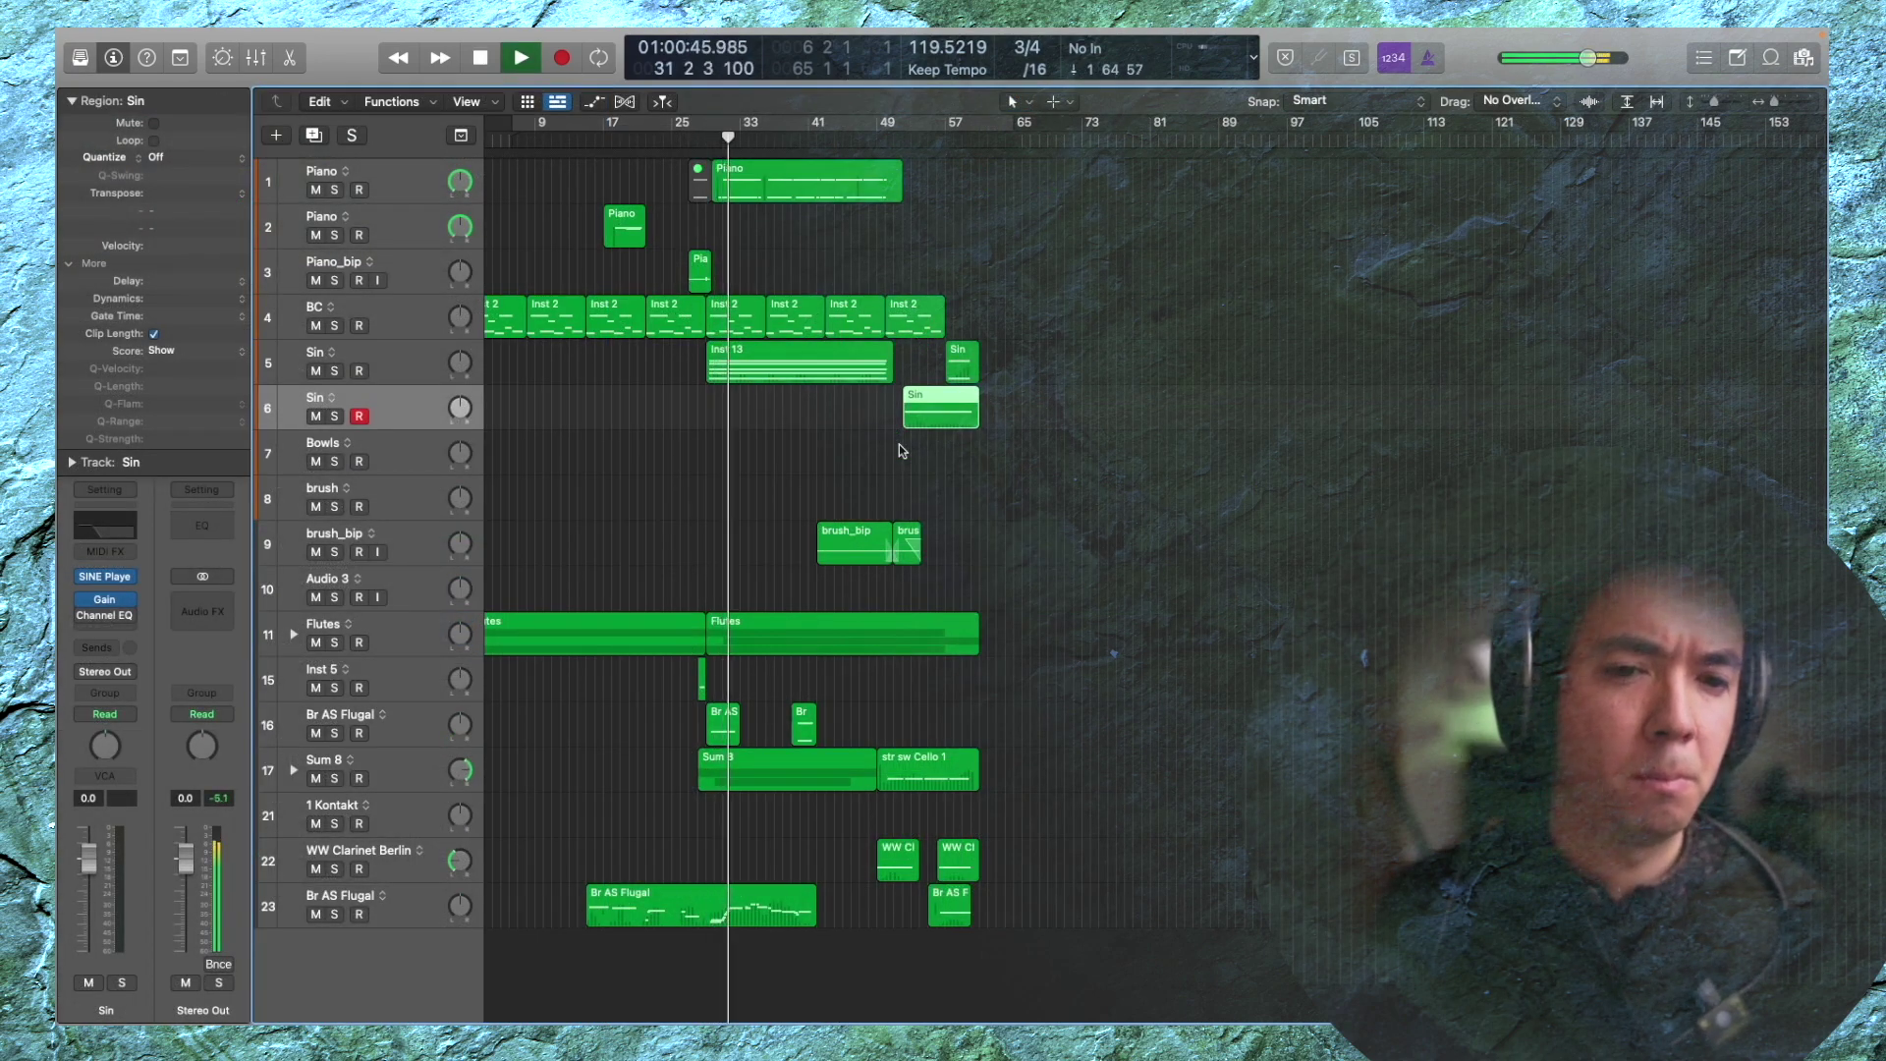
Open the Inst 13 region and shift its first expression swell earlier so it starts at about bar 29
scroll(899, 444, "up", 2)
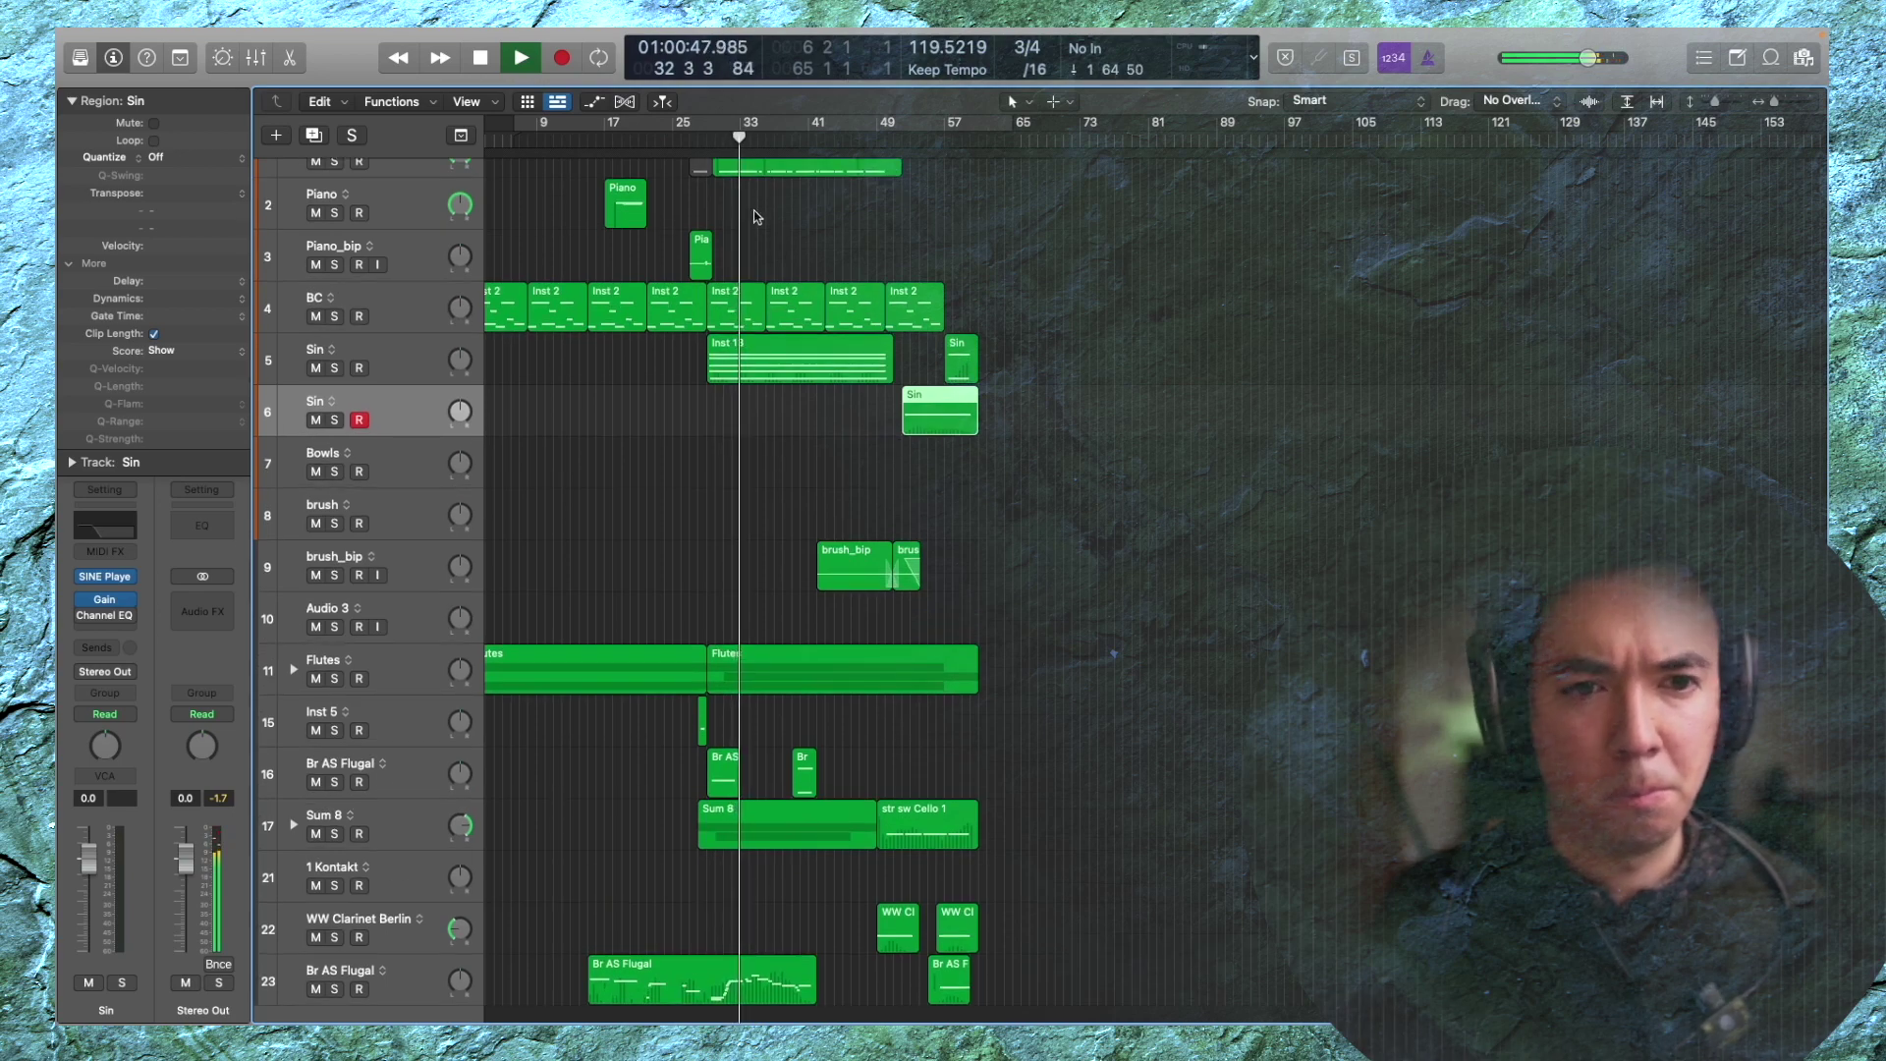
left_click(699, 129)
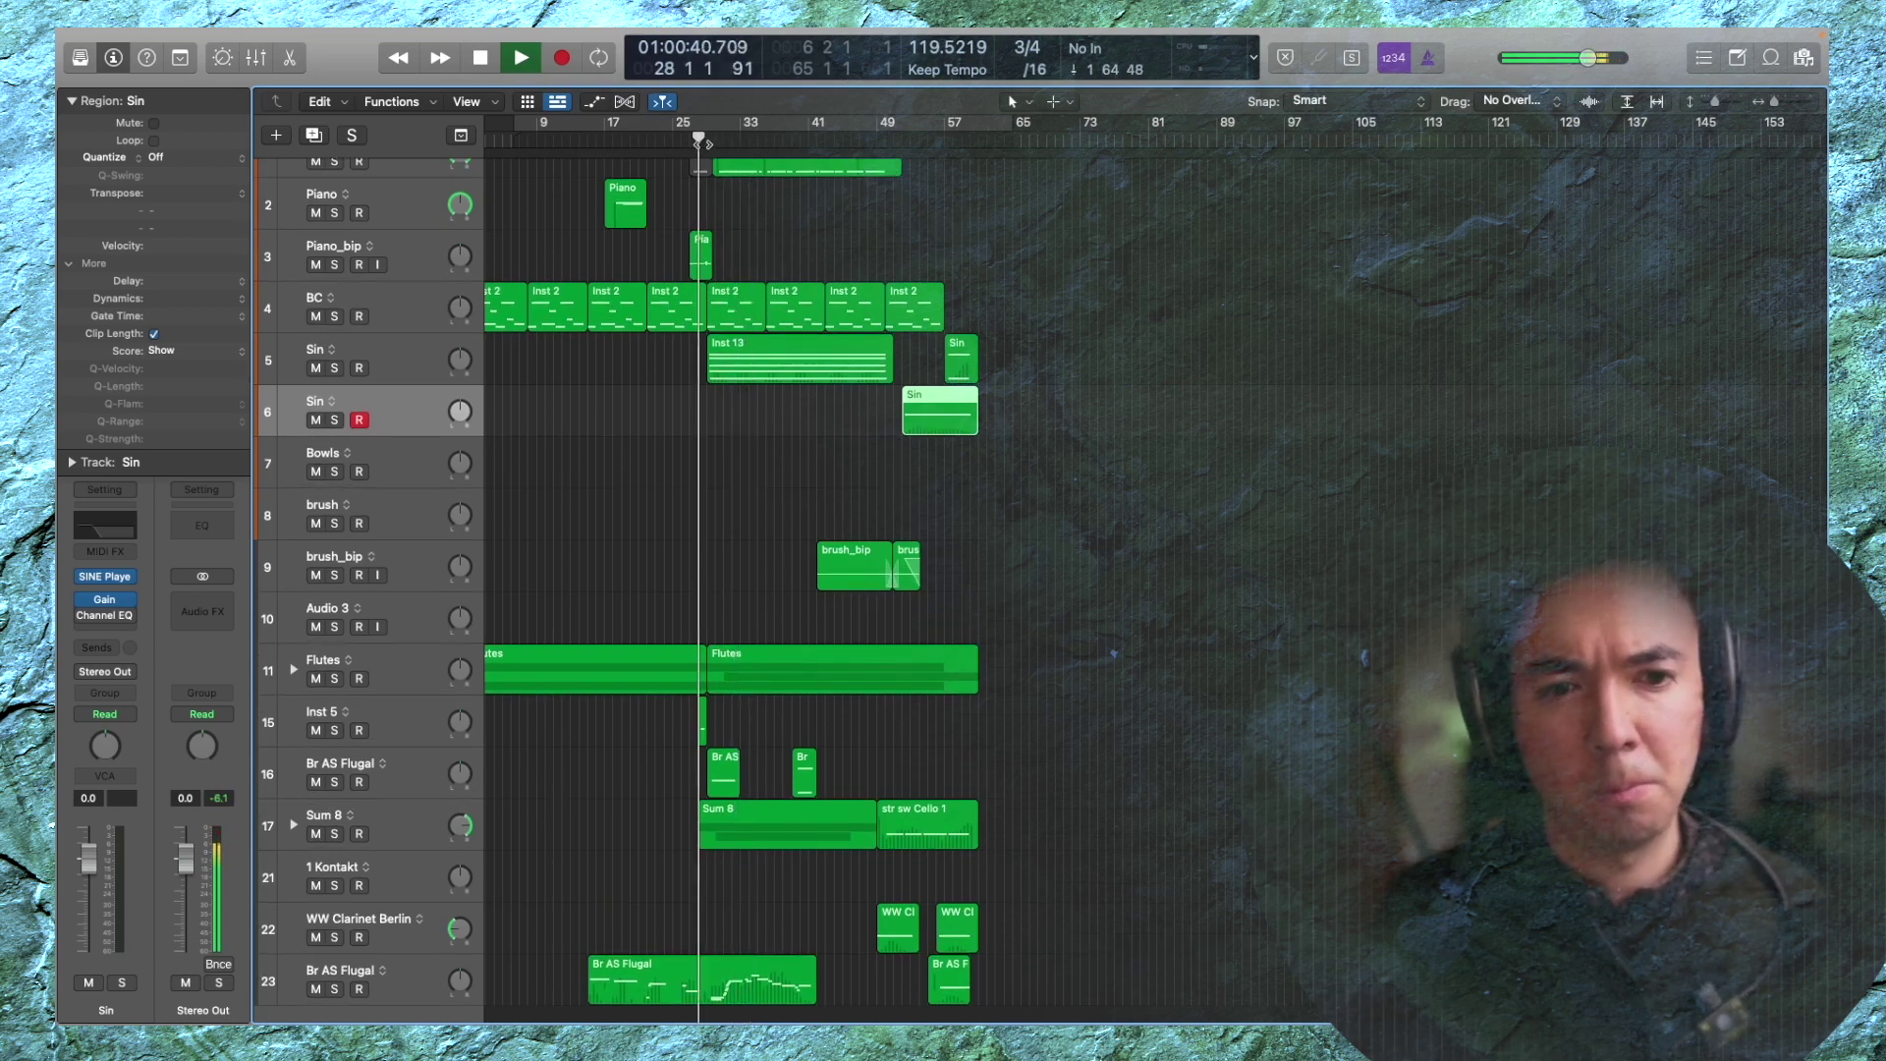
double_click(765, 342)
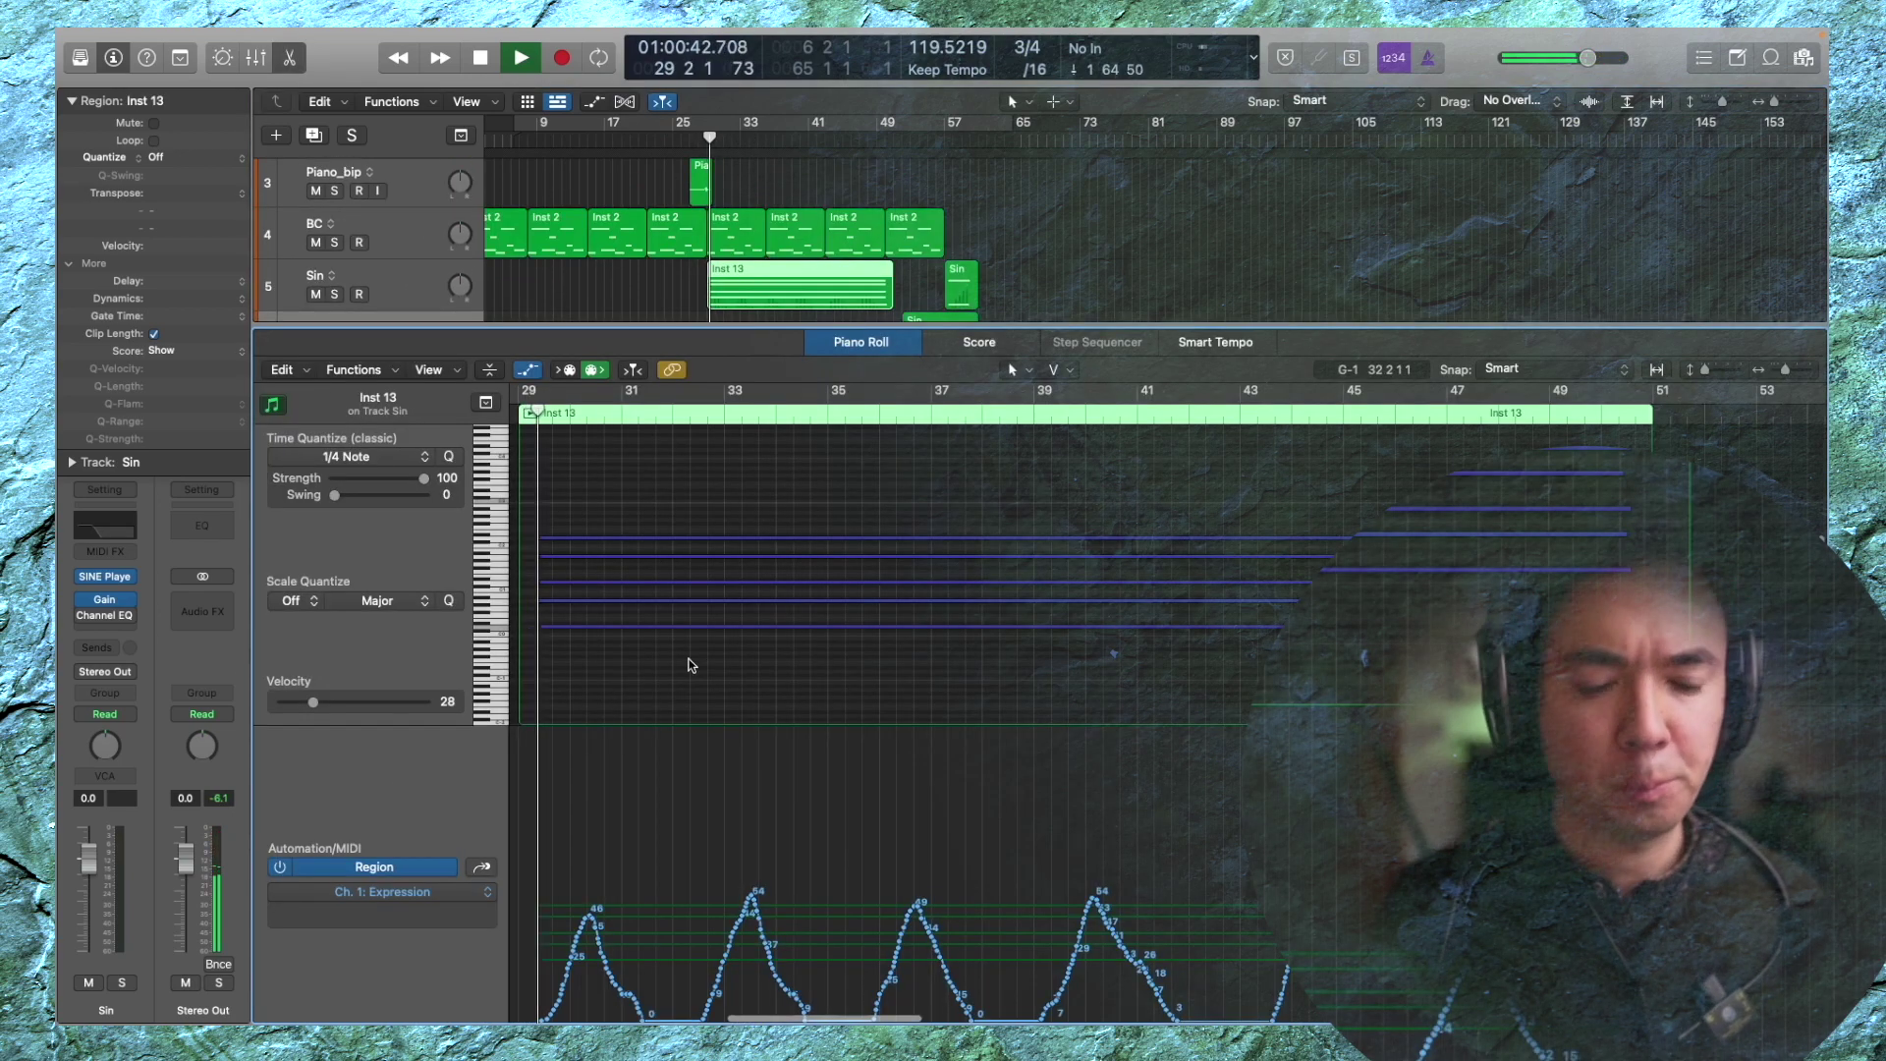
scroll(691, 665, "up", 3)
scroll(697, 677, "left", 5)
key("space")
left_click_drag(817, 948, 1106, 973)
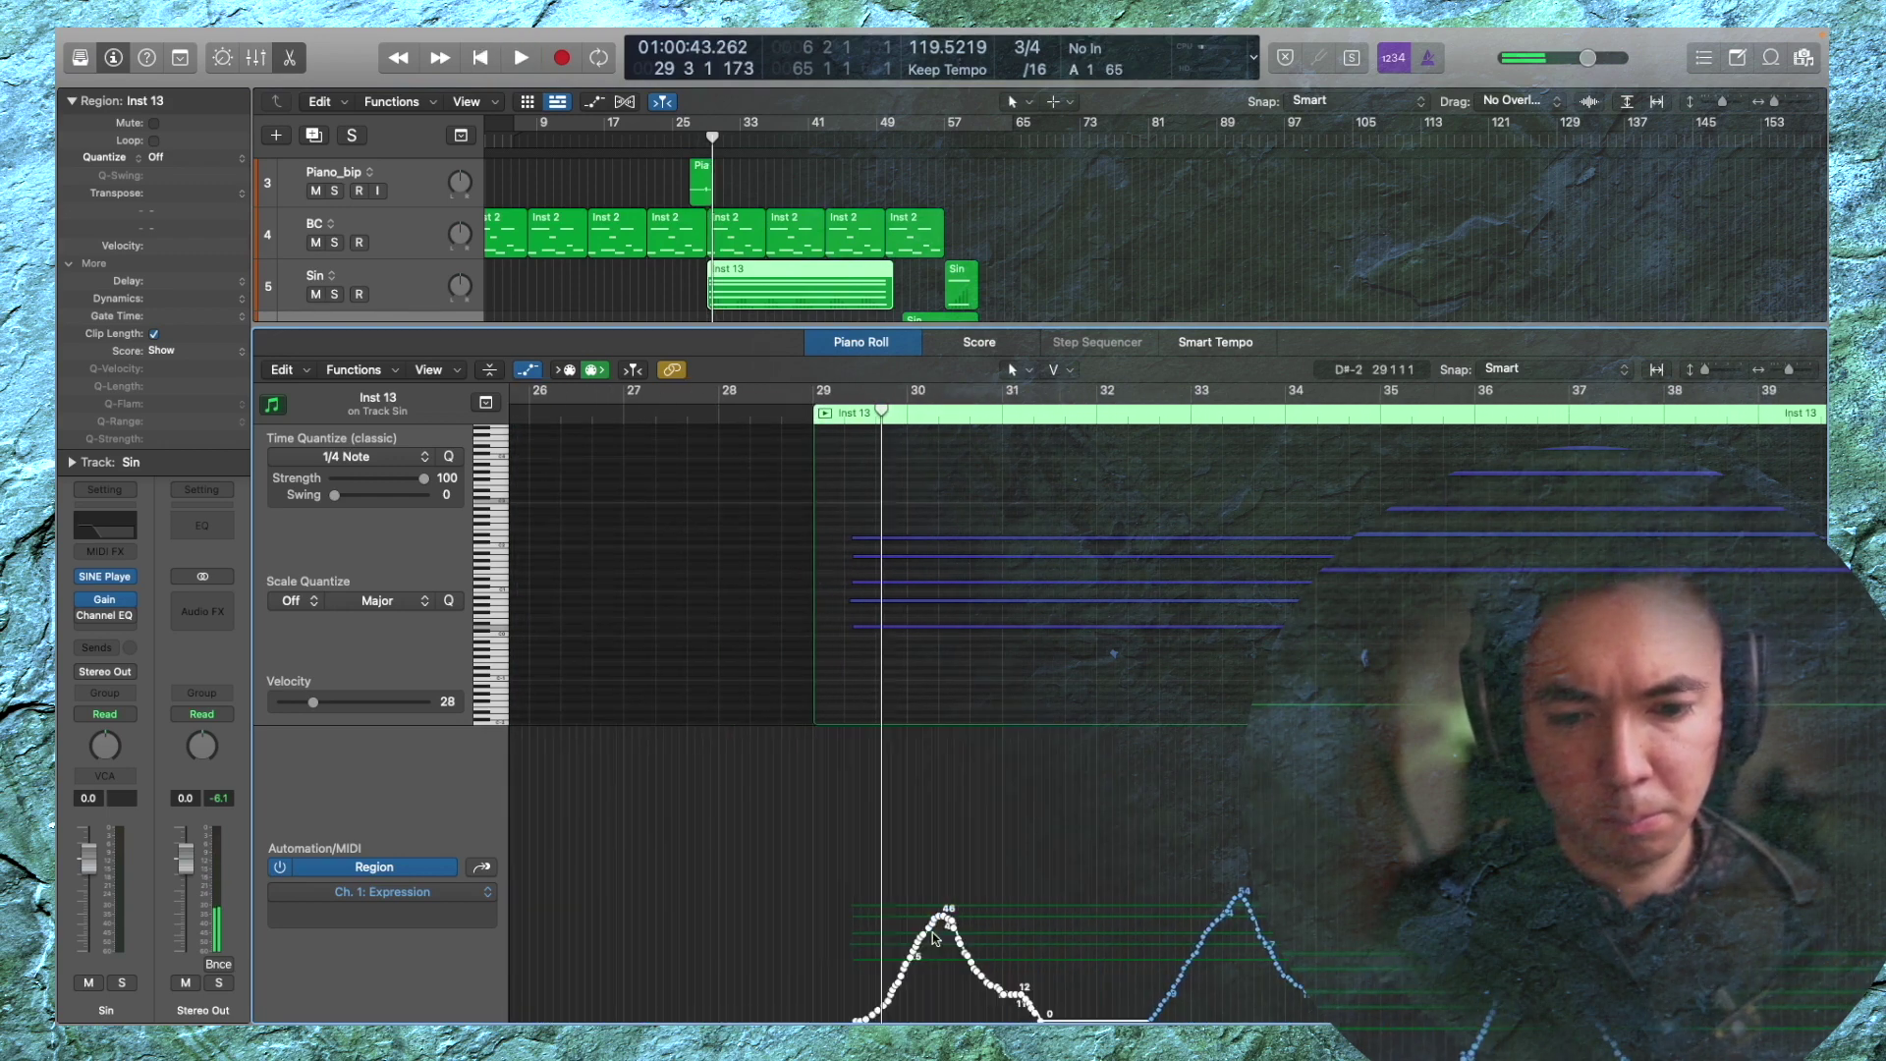
left_click_drag(919, 919, 877, 919)
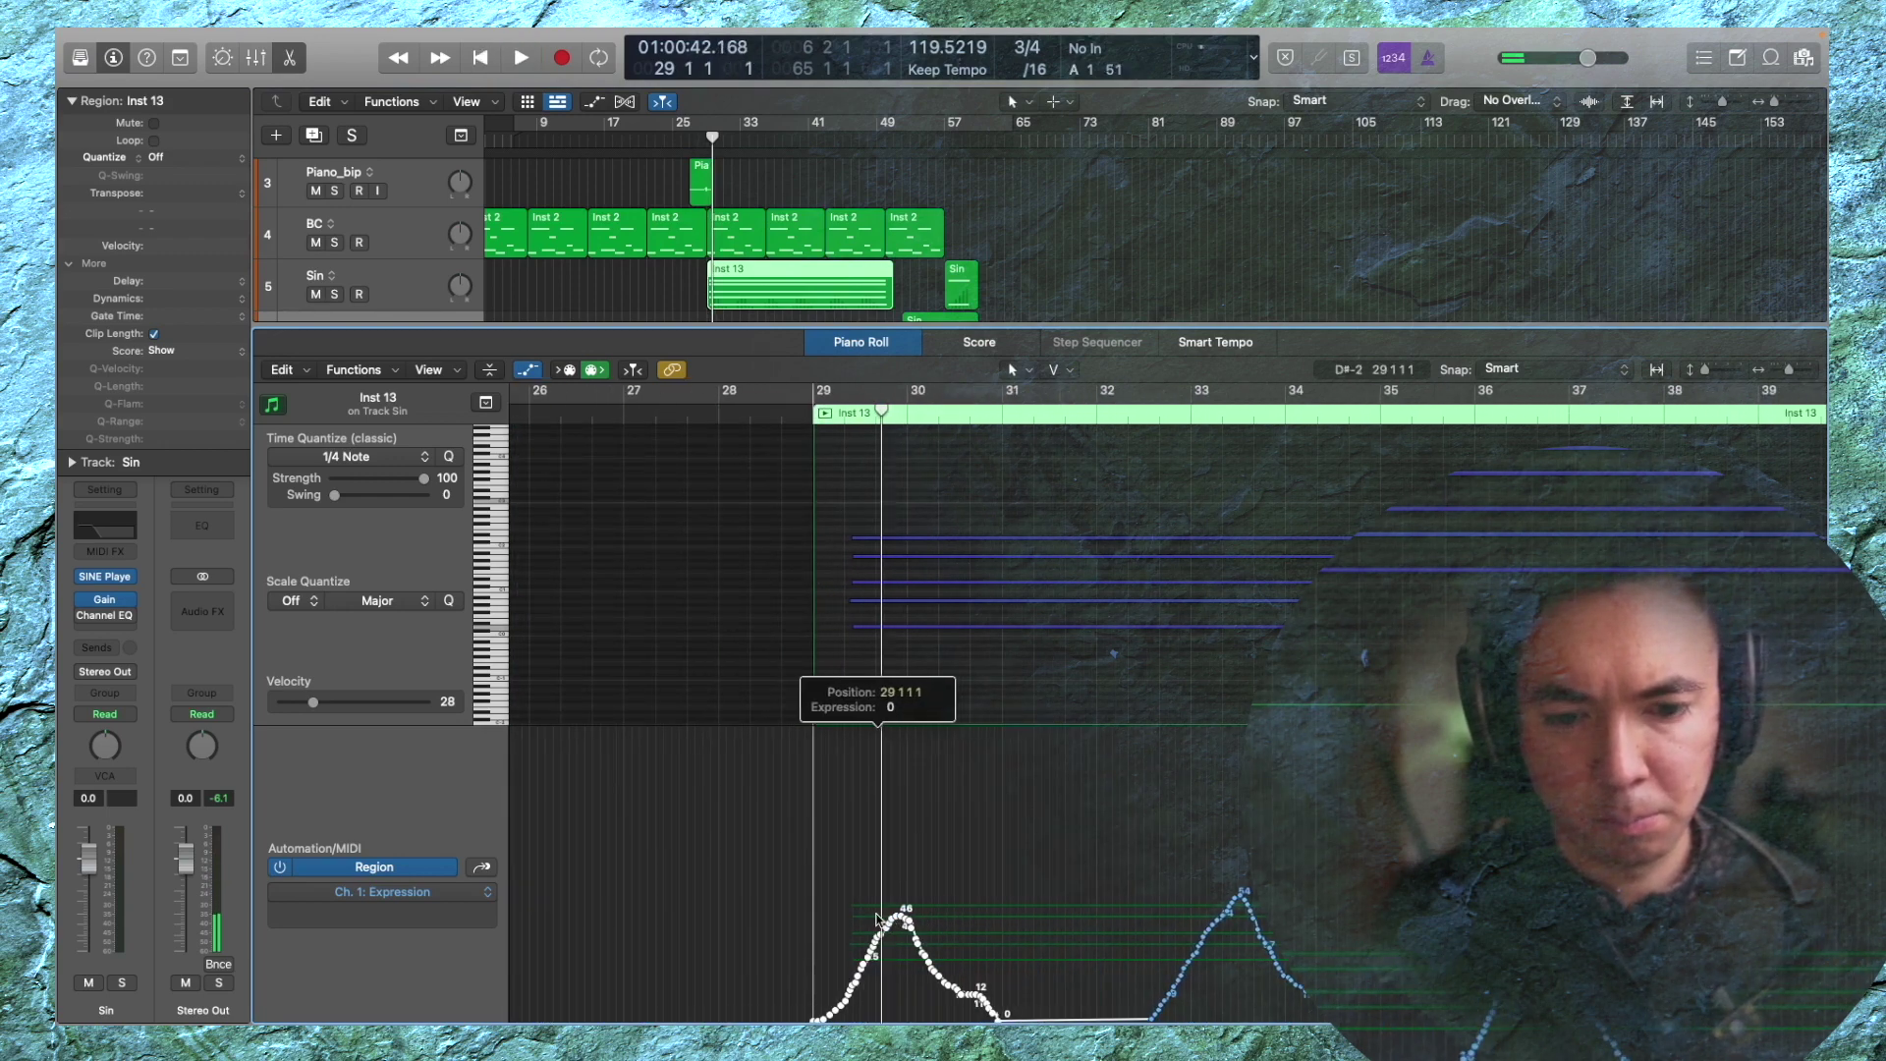
Extend the Inst 13 region's start back to about bar 18 and lengthen its five opening notes to start midway through bar 28
left_click(678, 313)
left_click_drag(710, 301, 624, 298)
left_click_drag(833, 516, 929, 709)
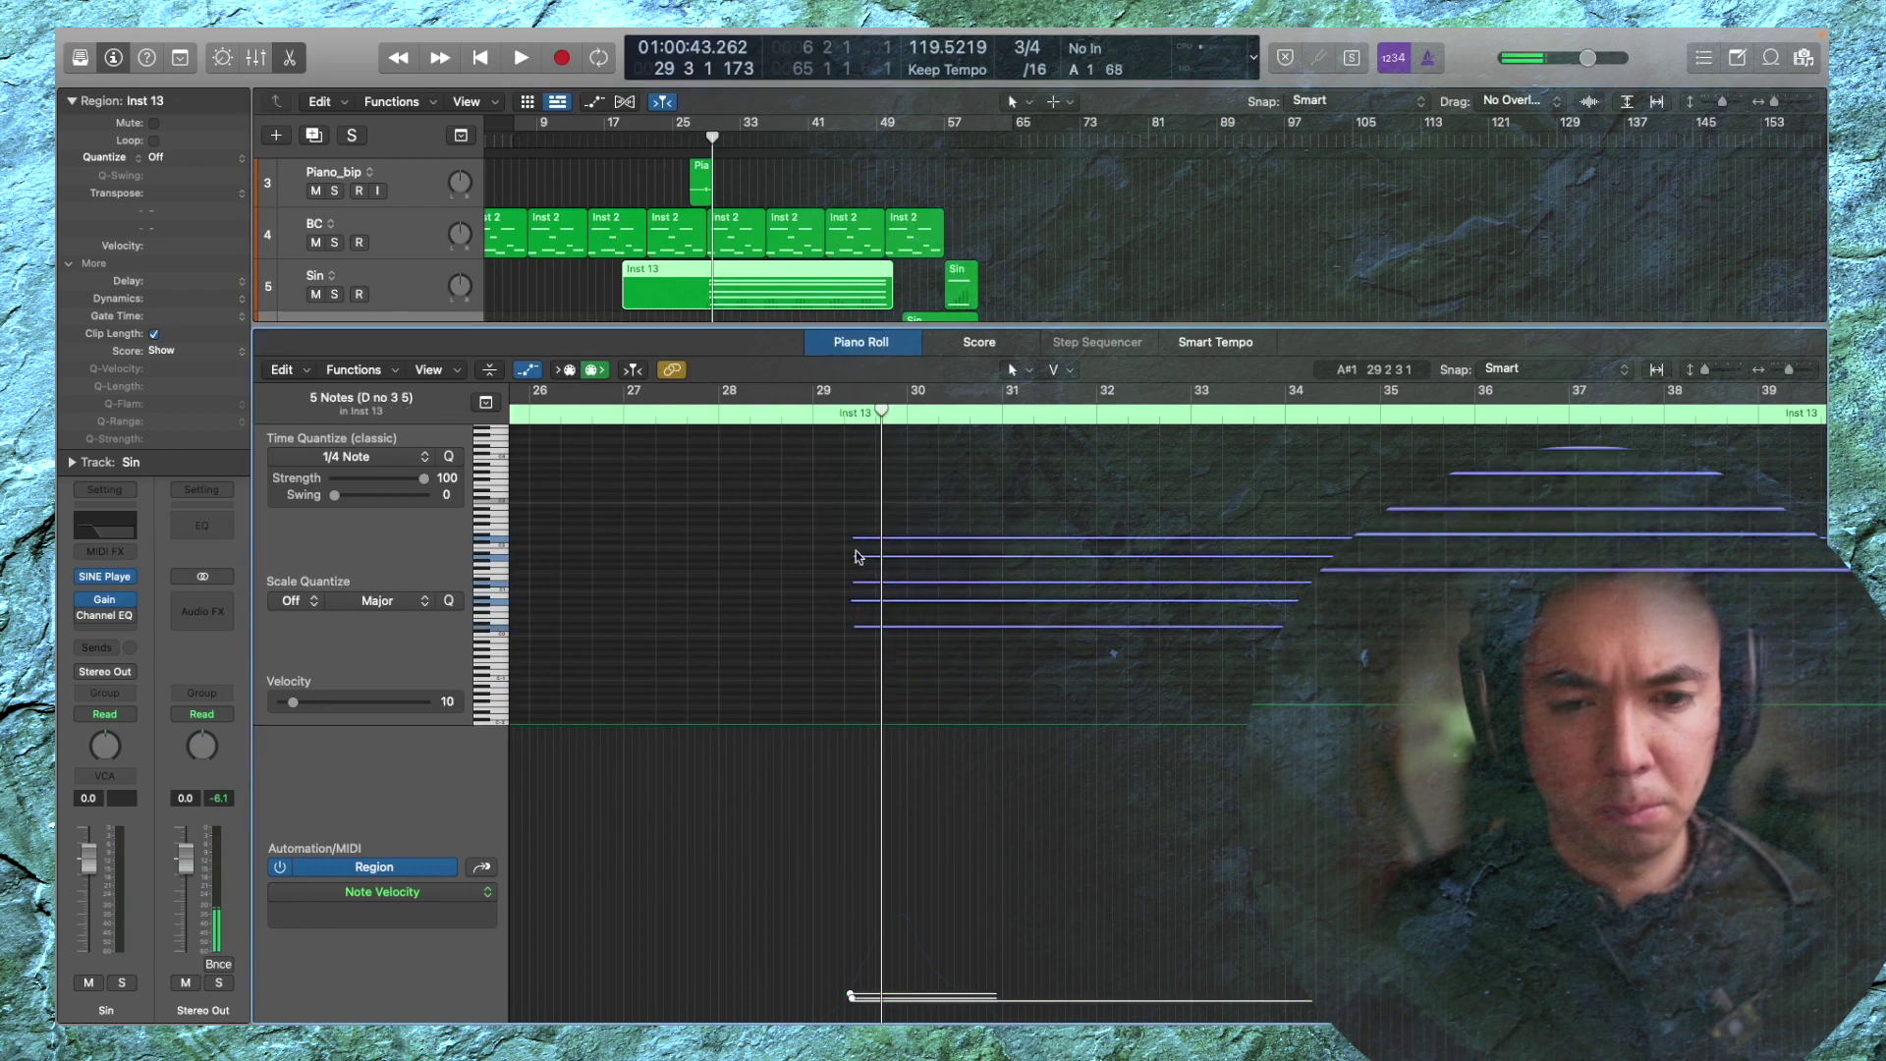
left_click_drag(854, 539, 777, 539)
key("space")
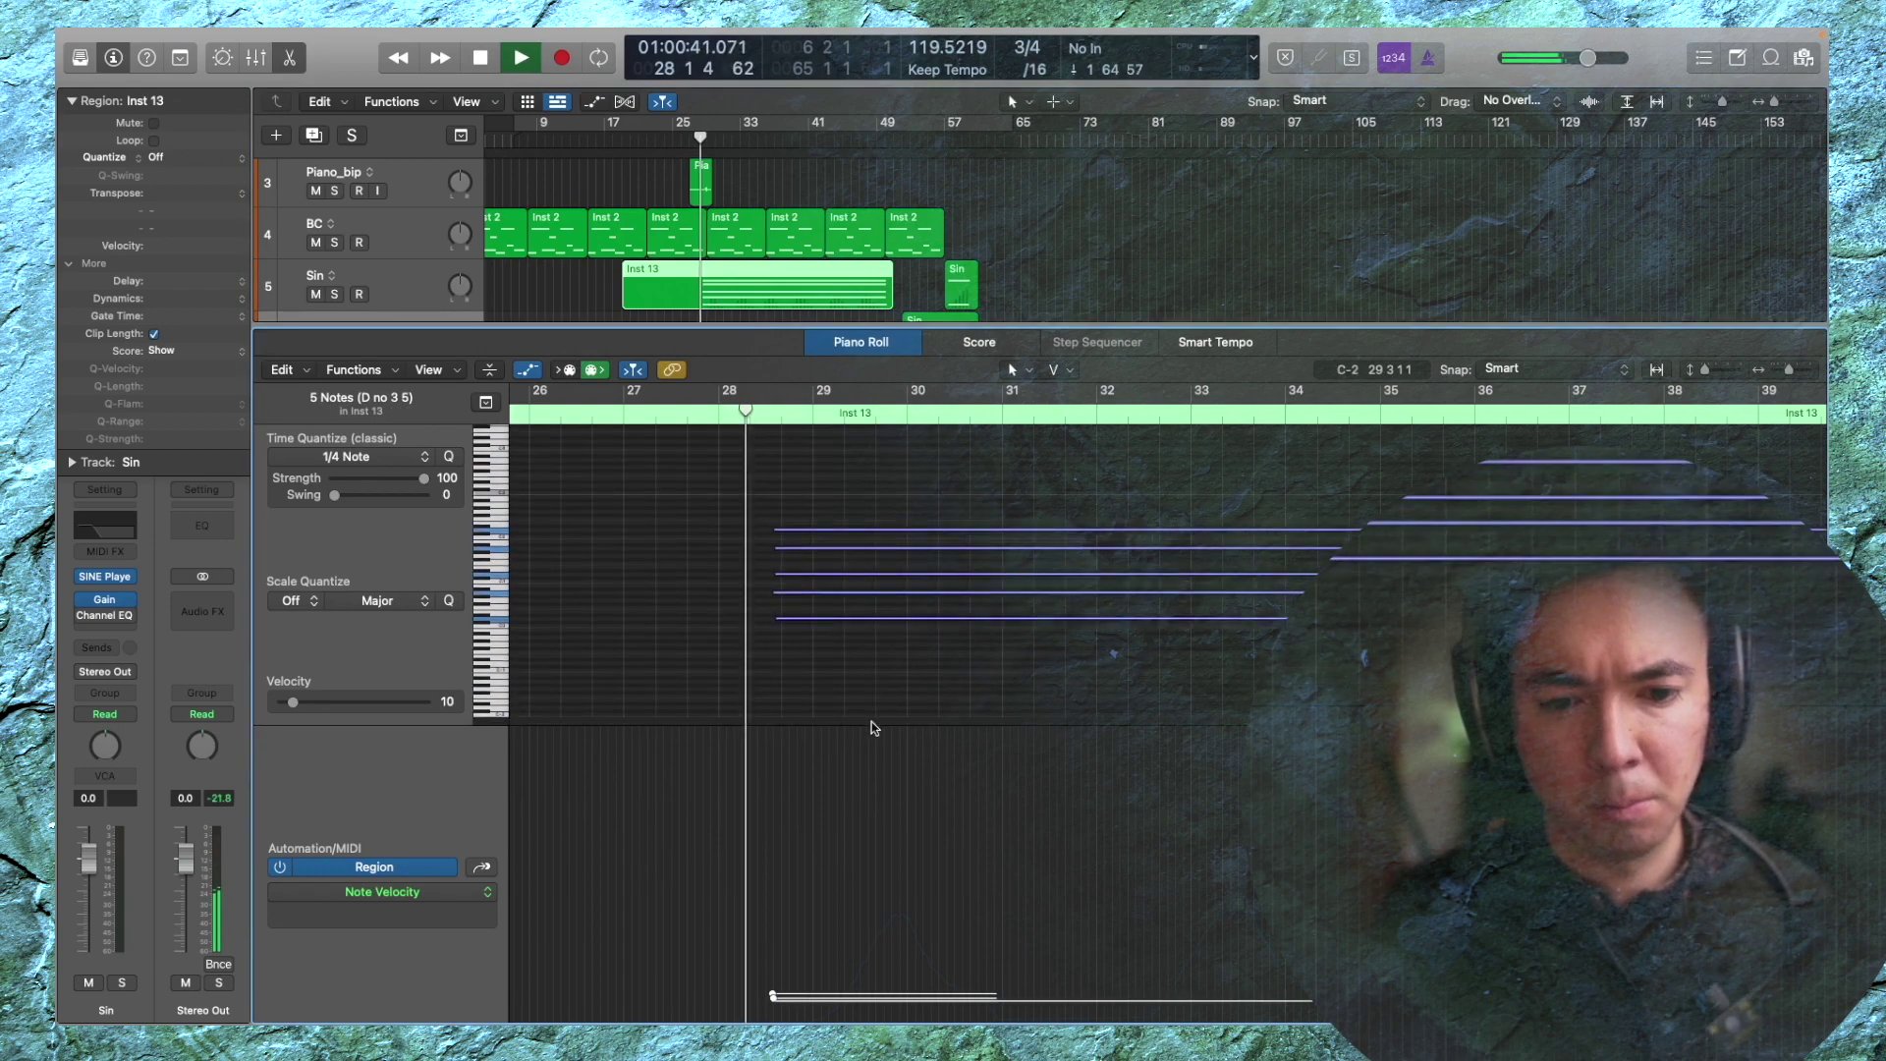
Anchor Inst 13's expression at 0 near bar 28, moving the first swell to peak just after bar 29 at 68
scroll(588, 835, "up", 1)
left_click(342, 892)
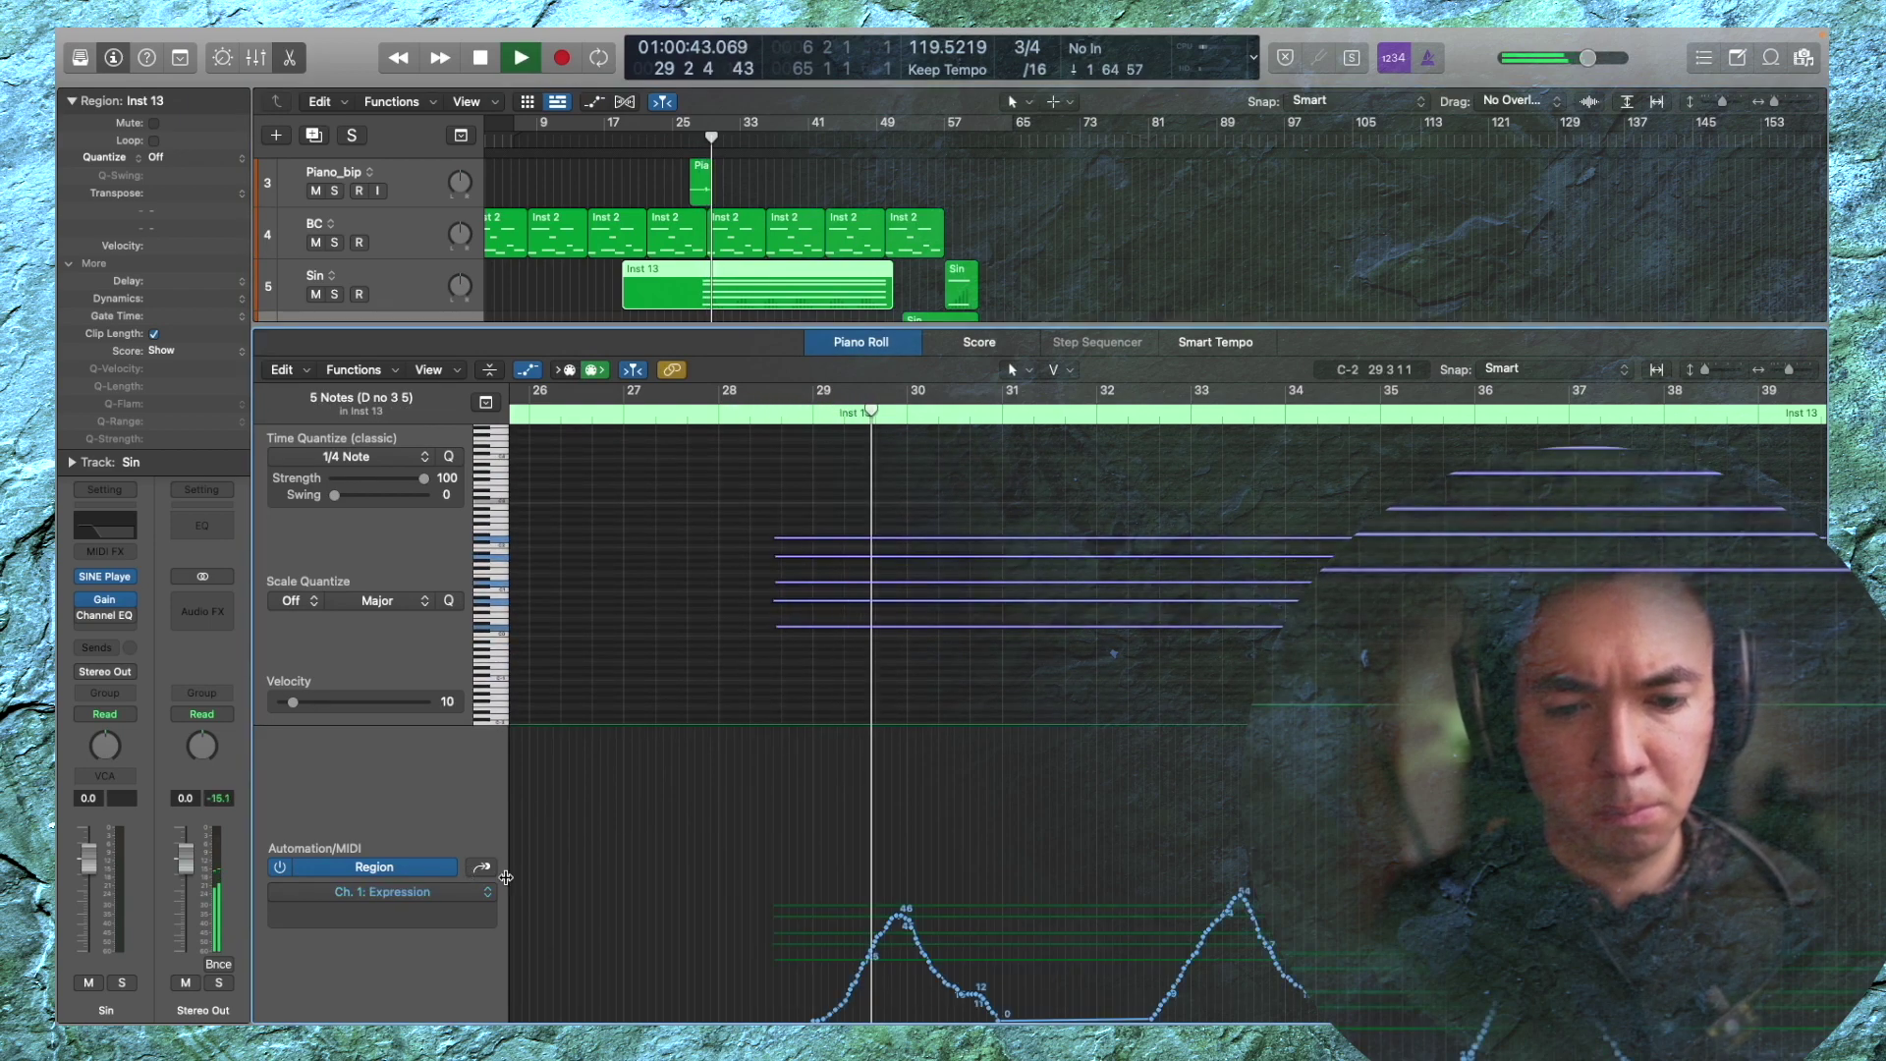
key("space")
left_click(737, 1018)
key("space")
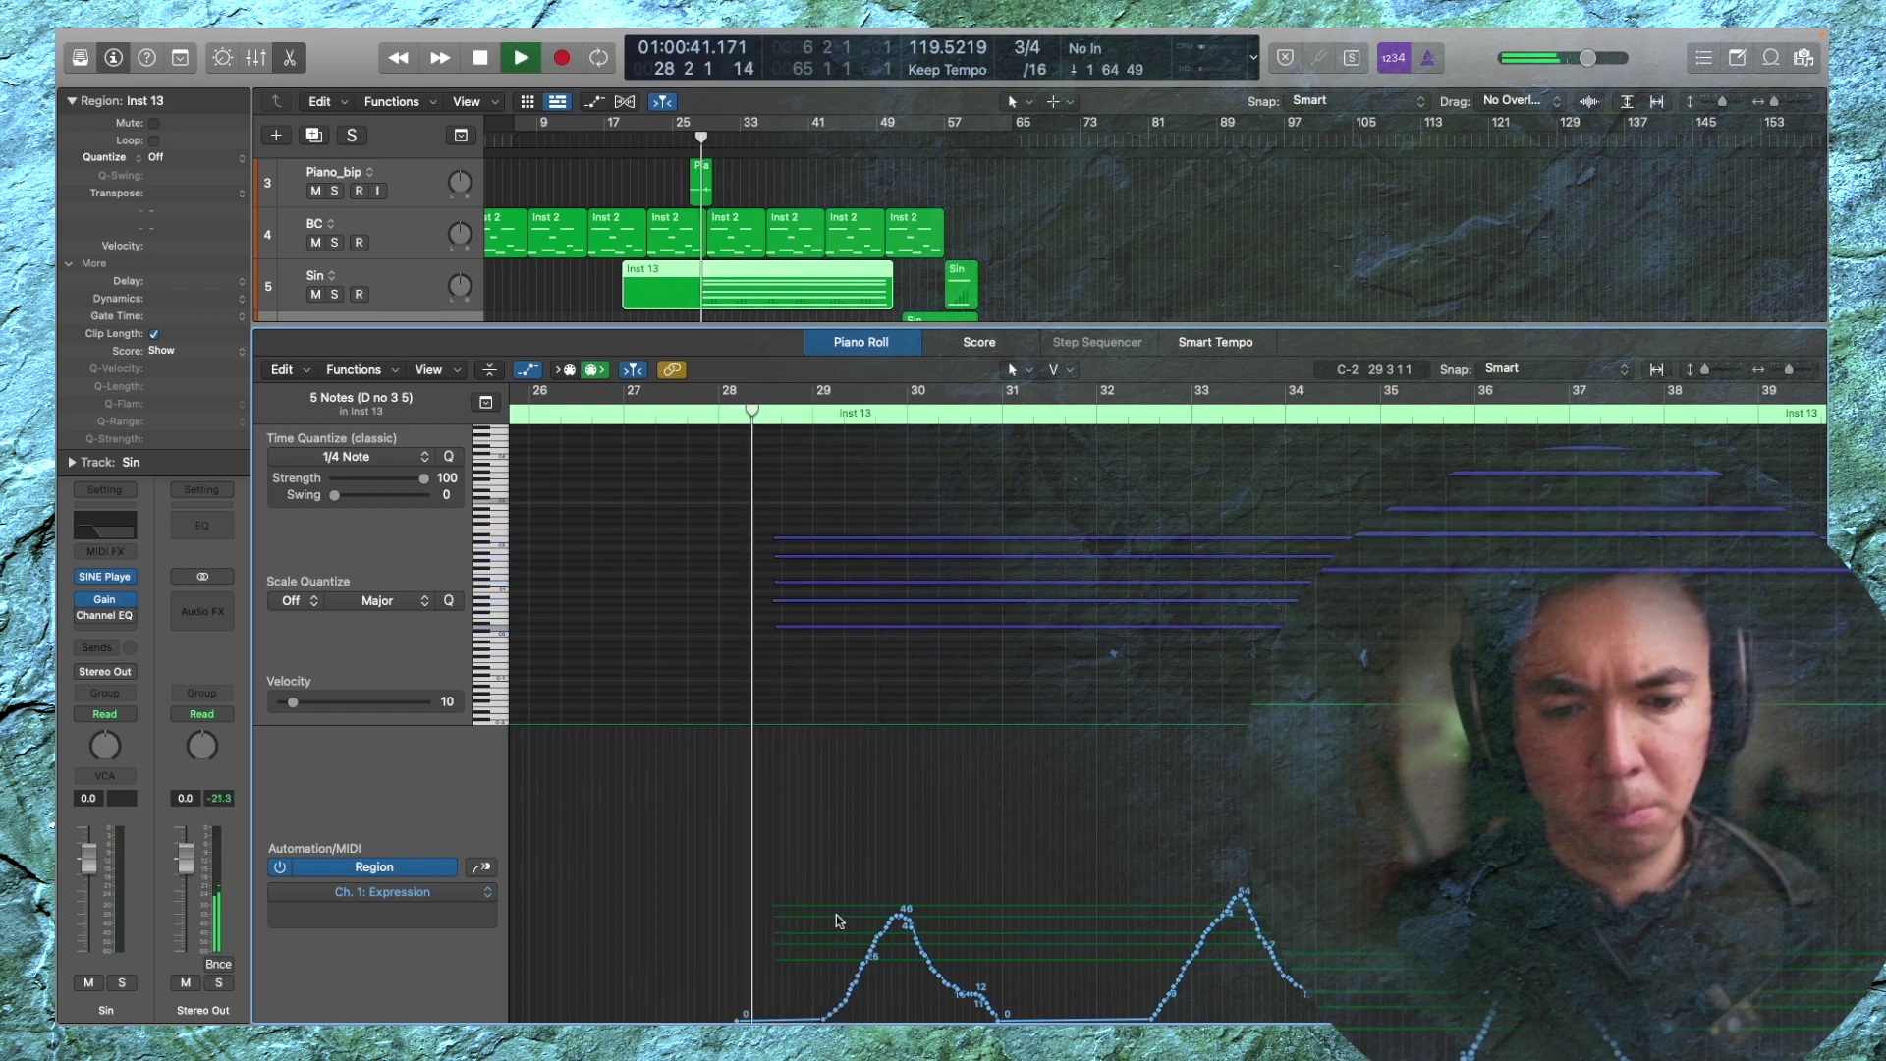
left_click_drag(787, 909, 1012, 1002)
left_click_drag(923, 940, 867, 941)
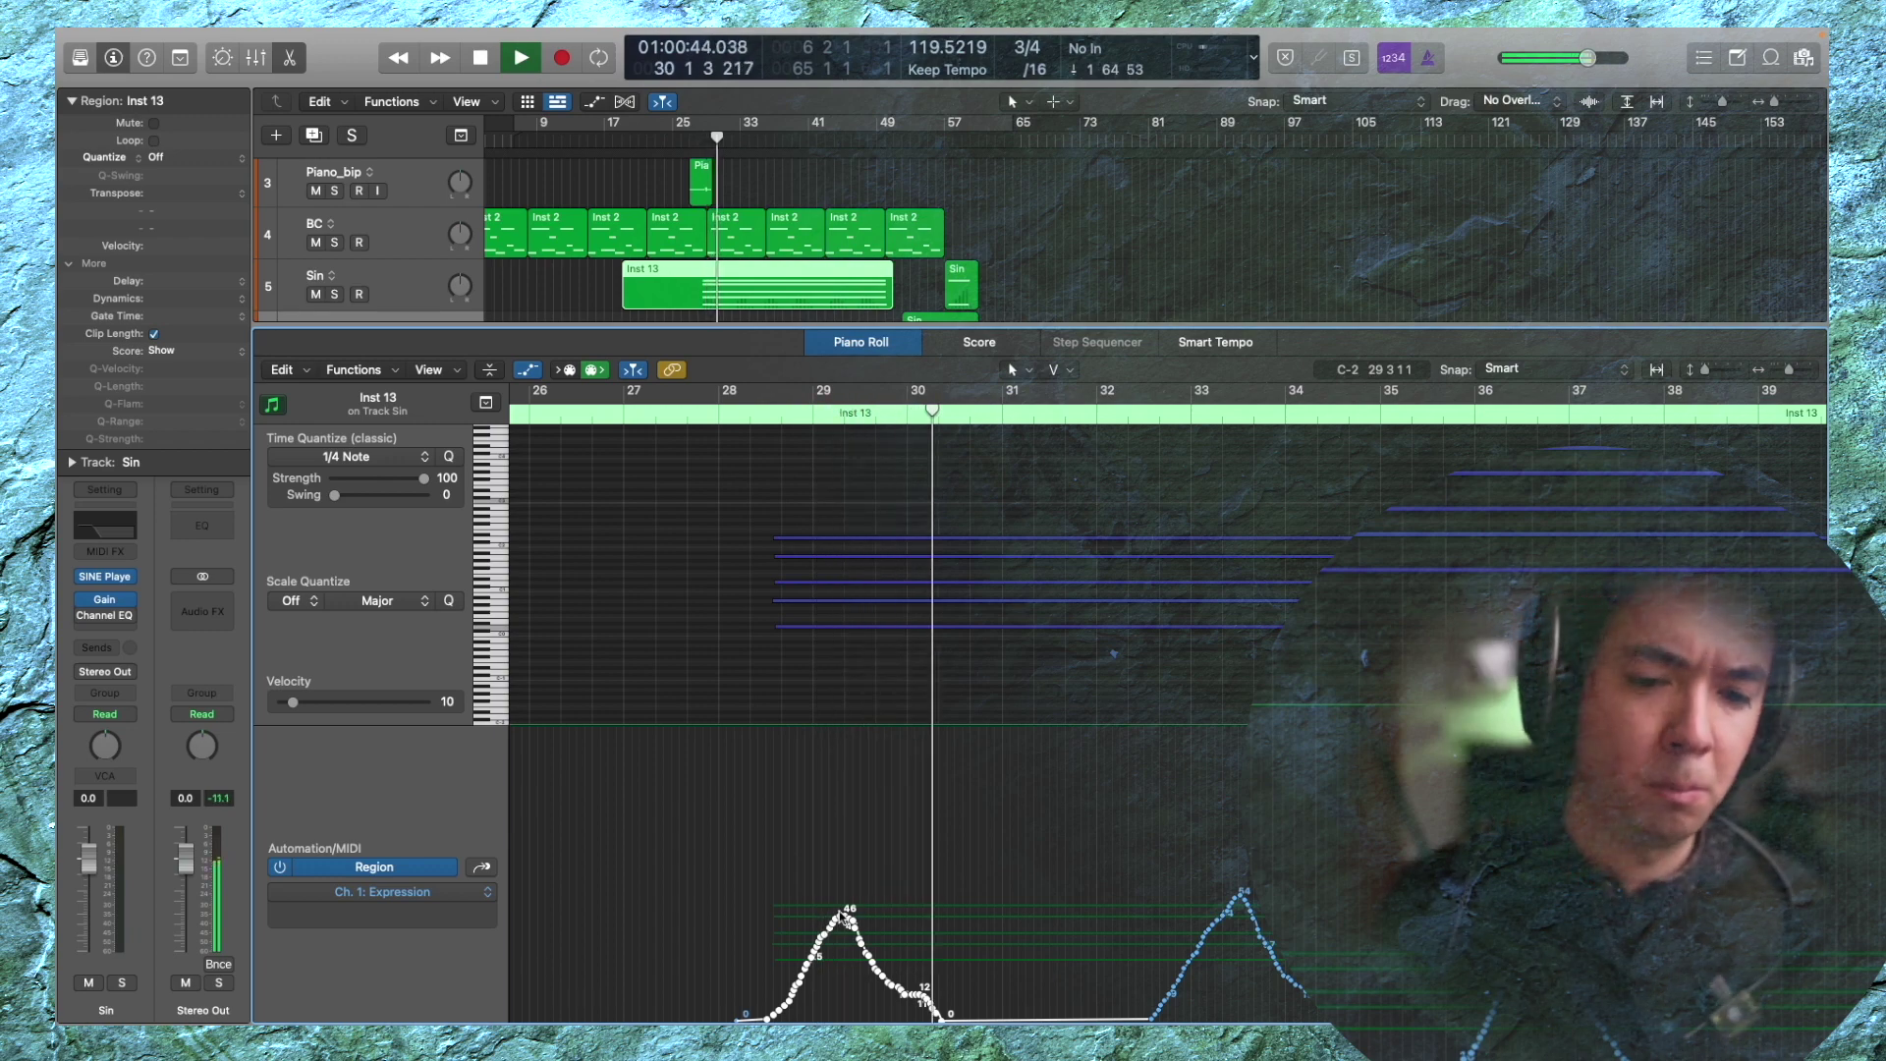
left_click_drag(845, 919, 857, 862)
scroll(978, 895, "right", 2)
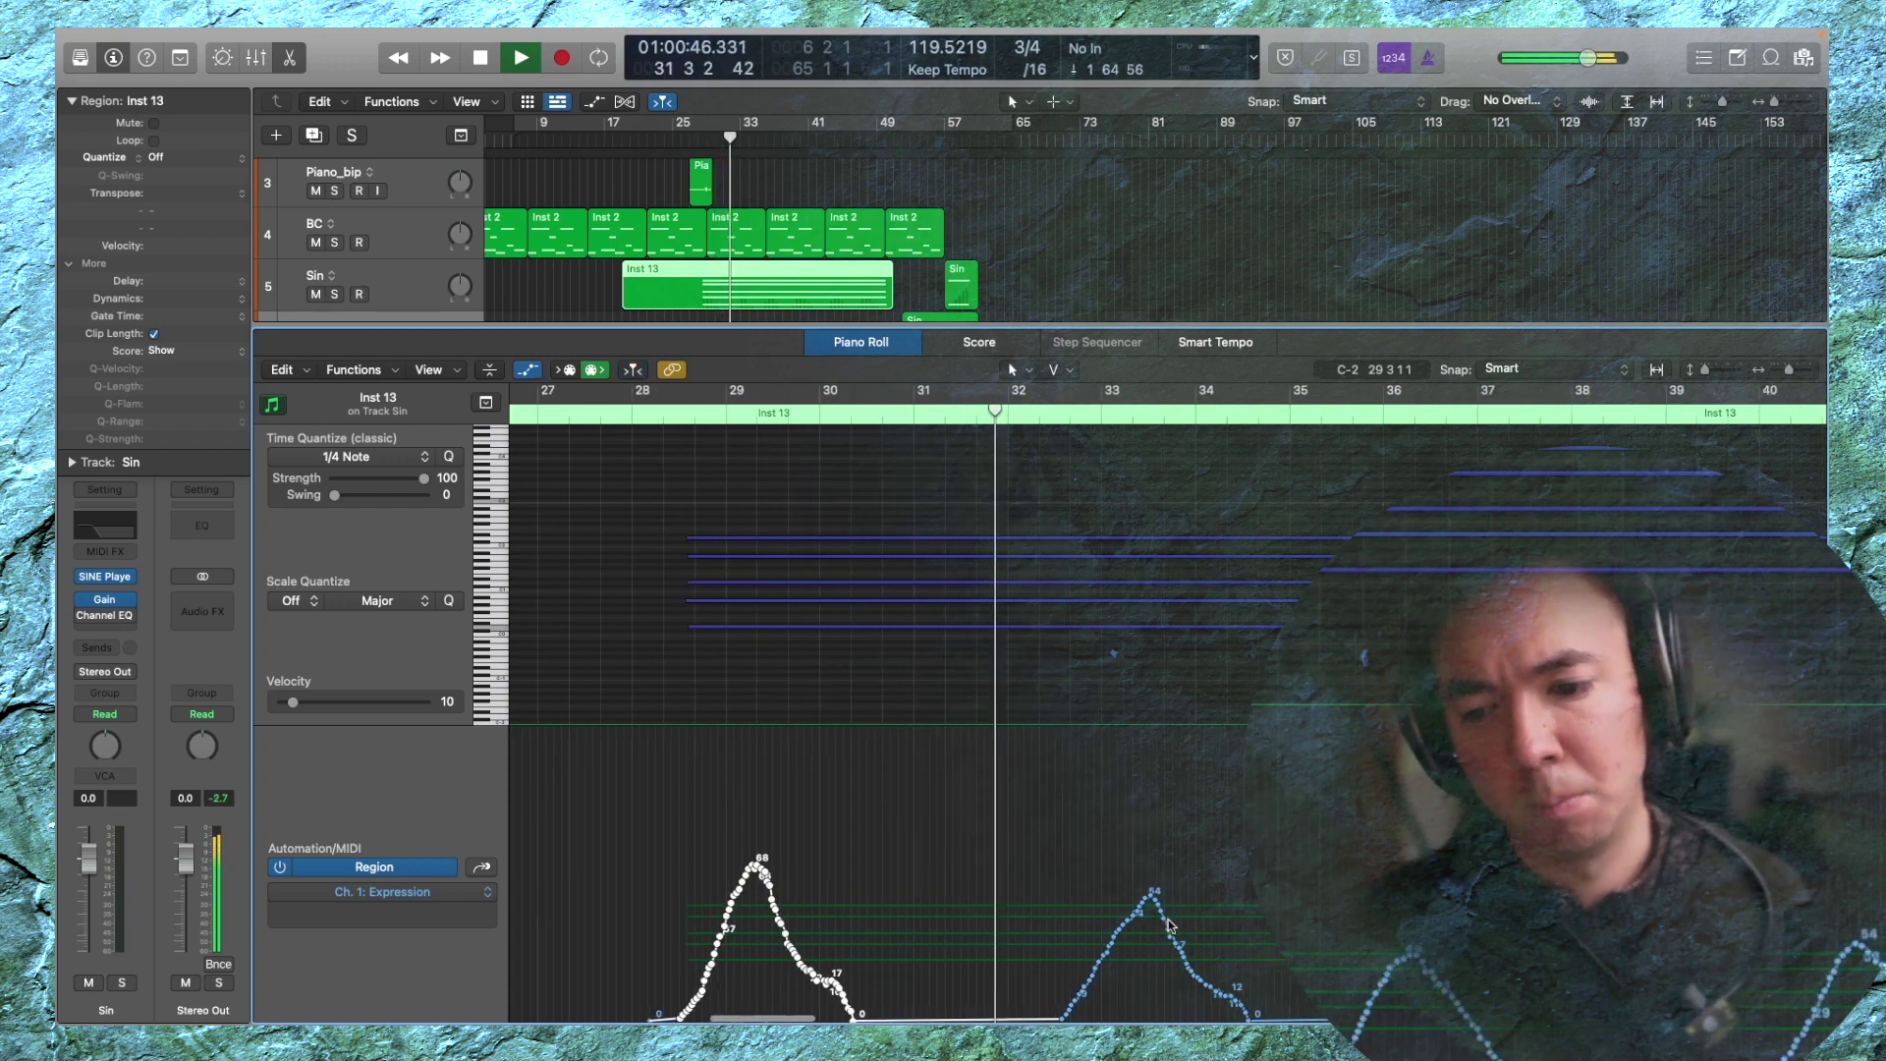
scroll(982, 896, "down", 5)
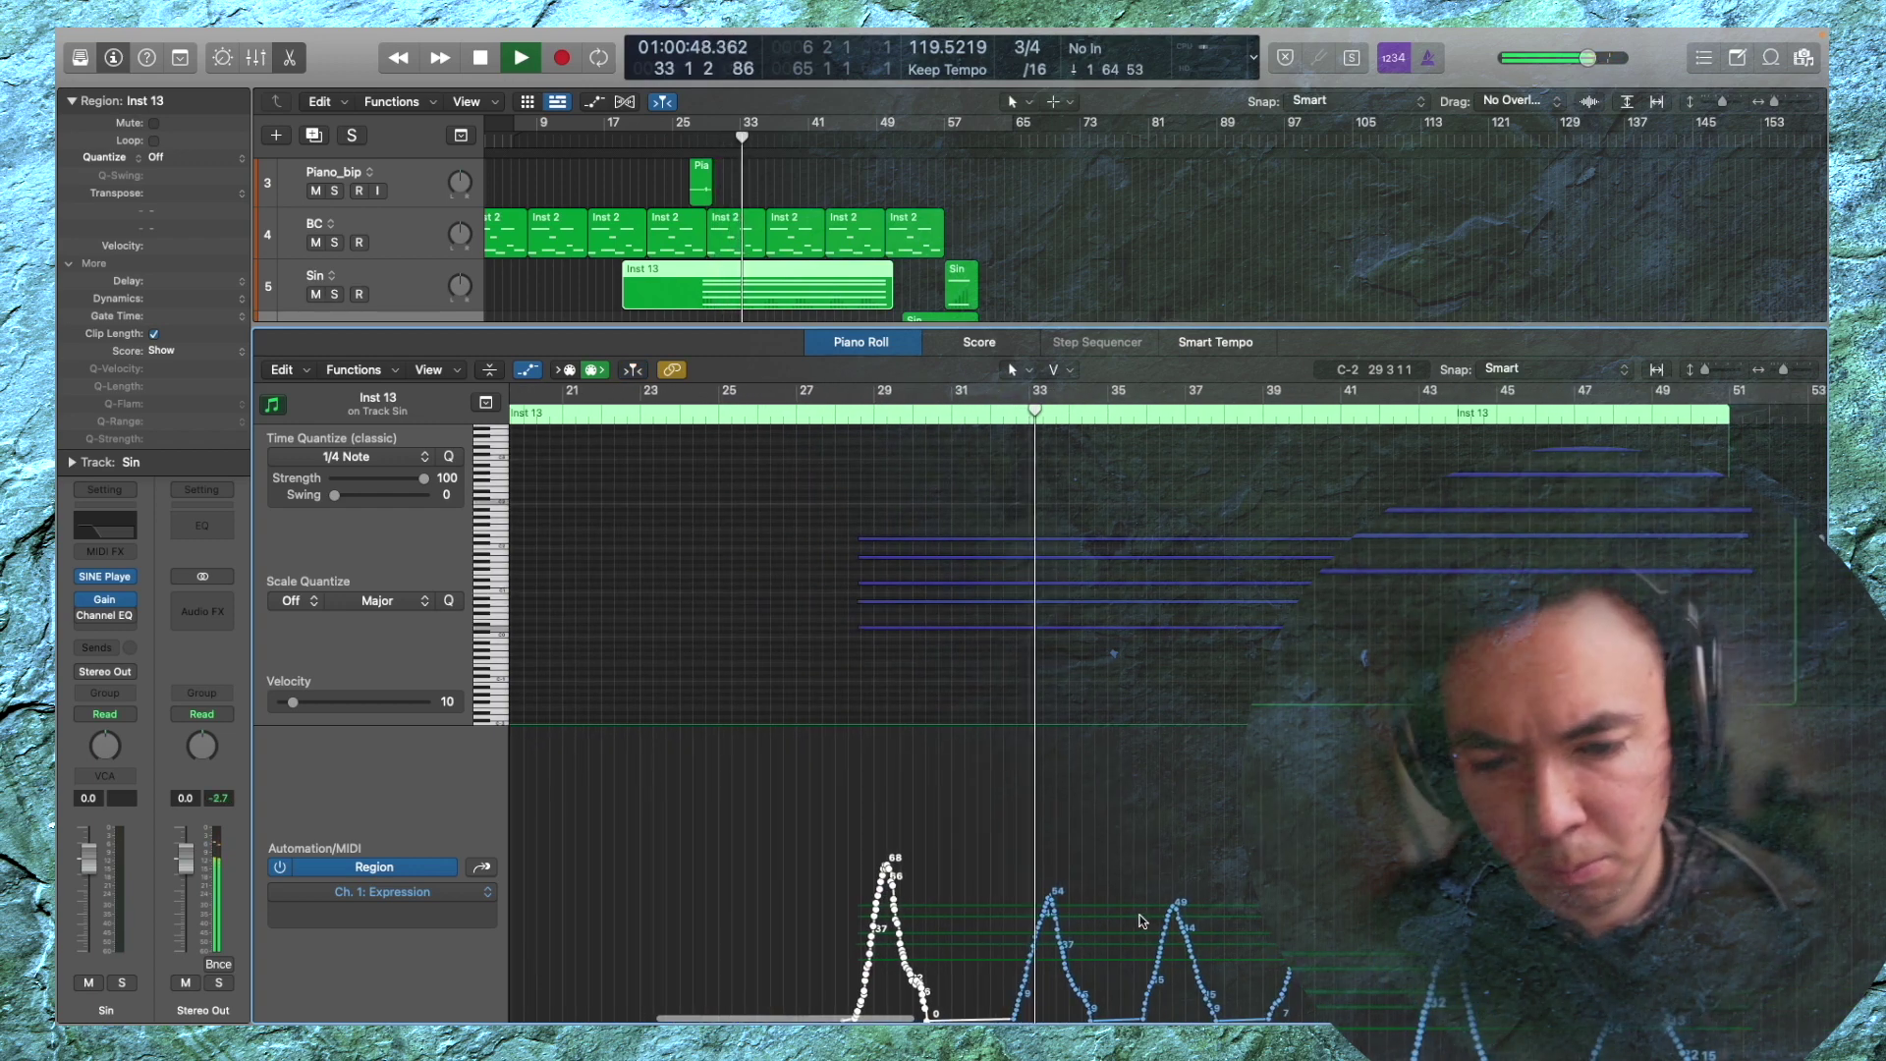
key("e")
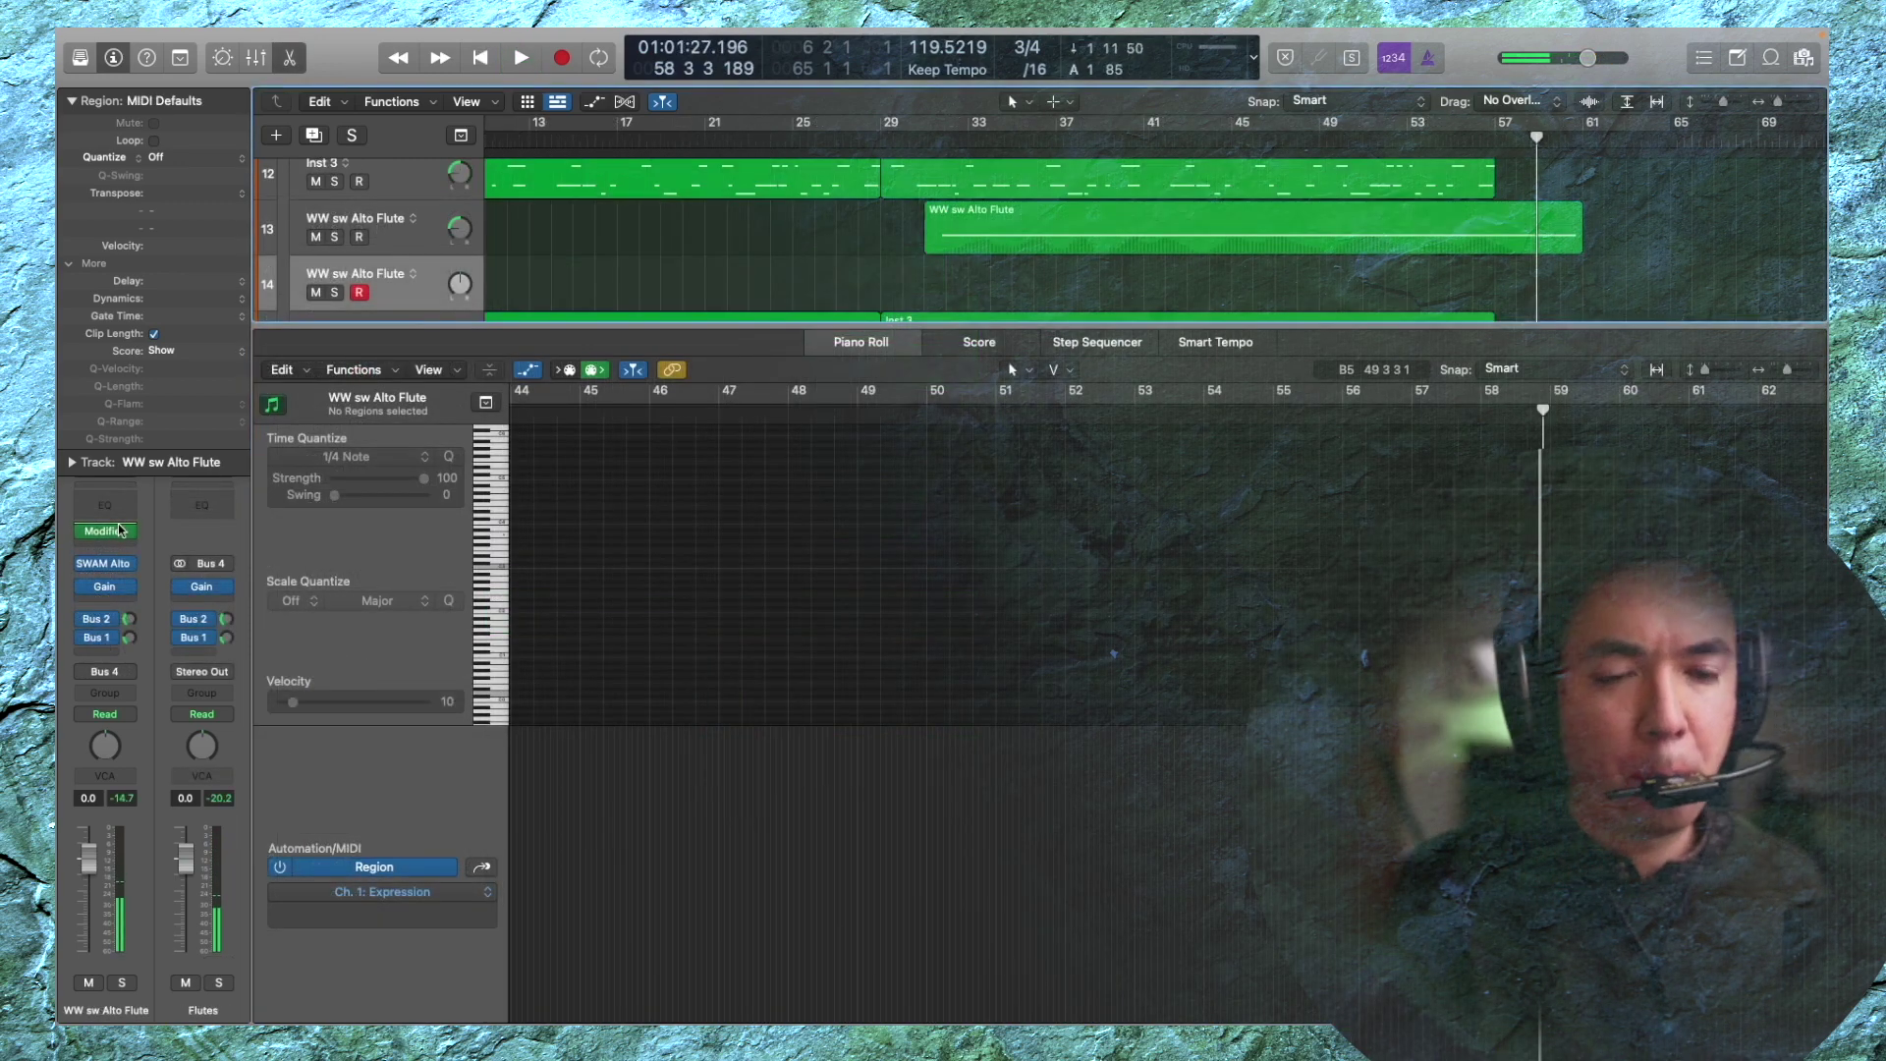
Play a line on the second WW sw Alto Flute track and capture it as a region from about bar 56 to 61
key("space")
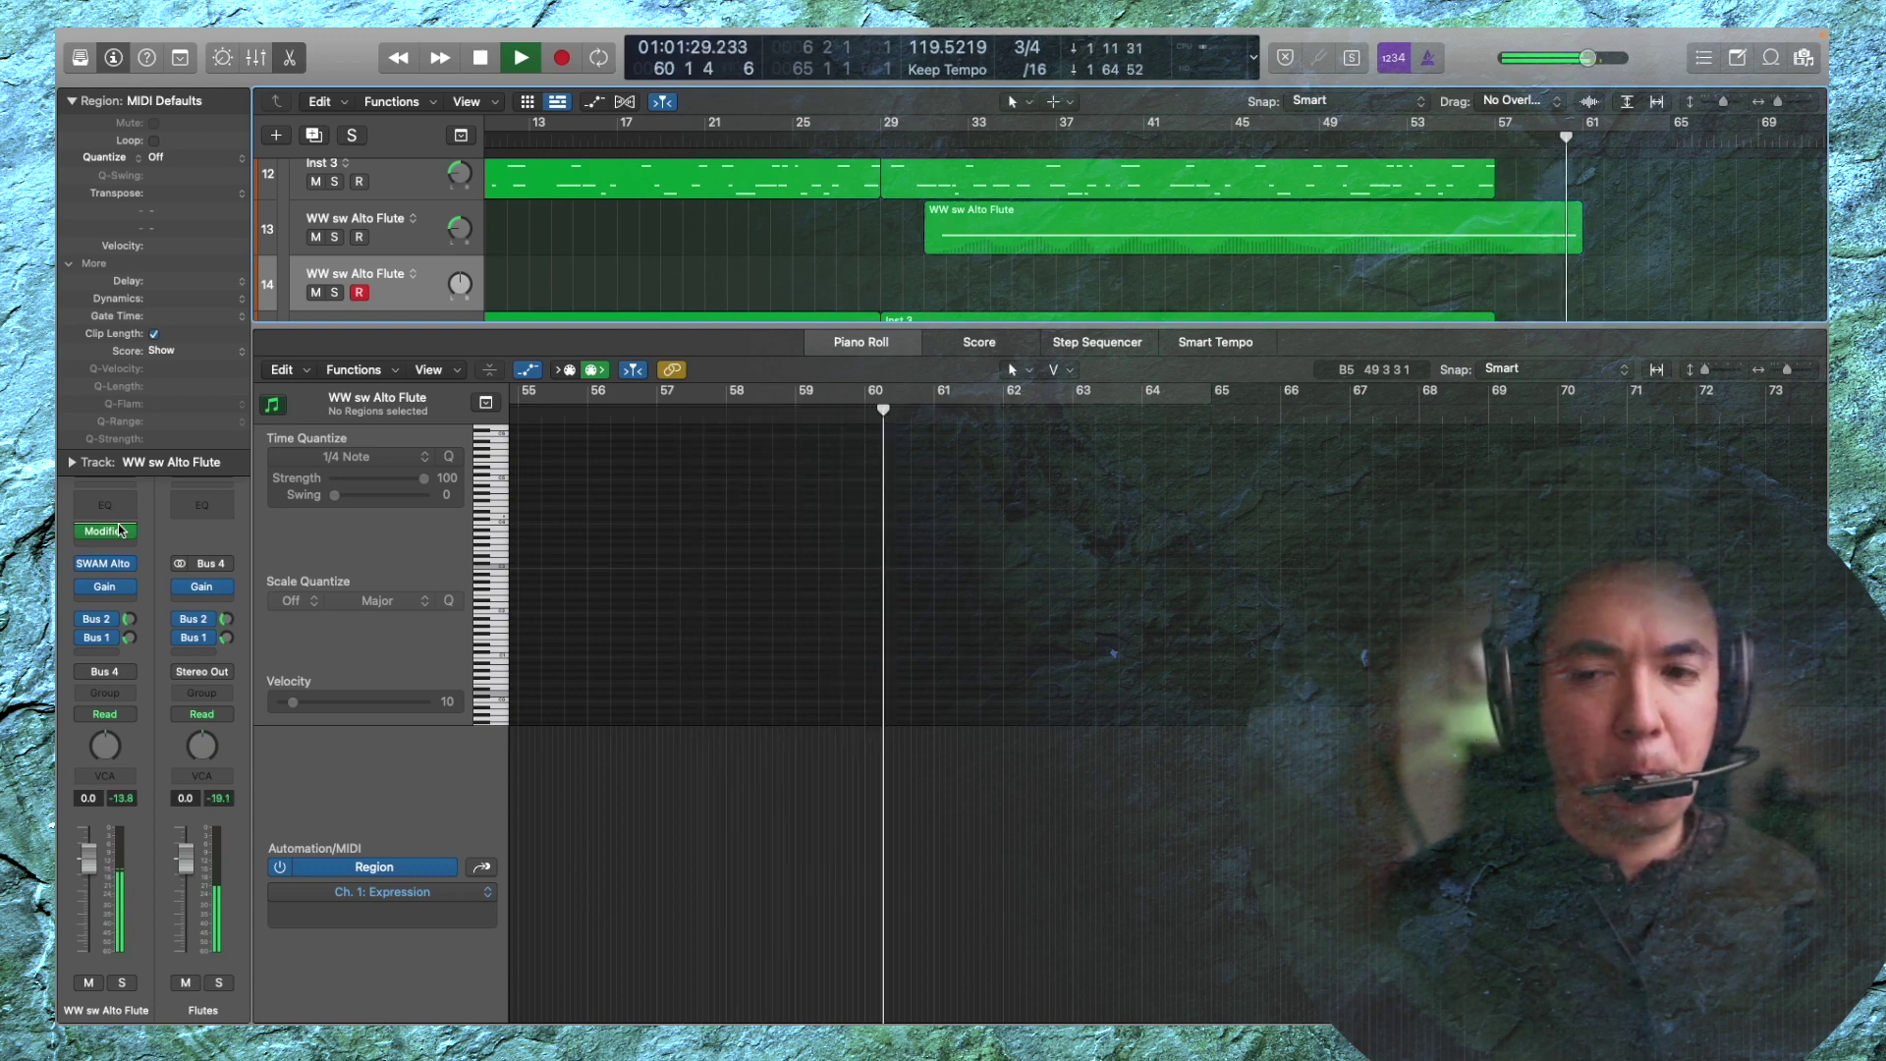
key("shift+r")
key("space")
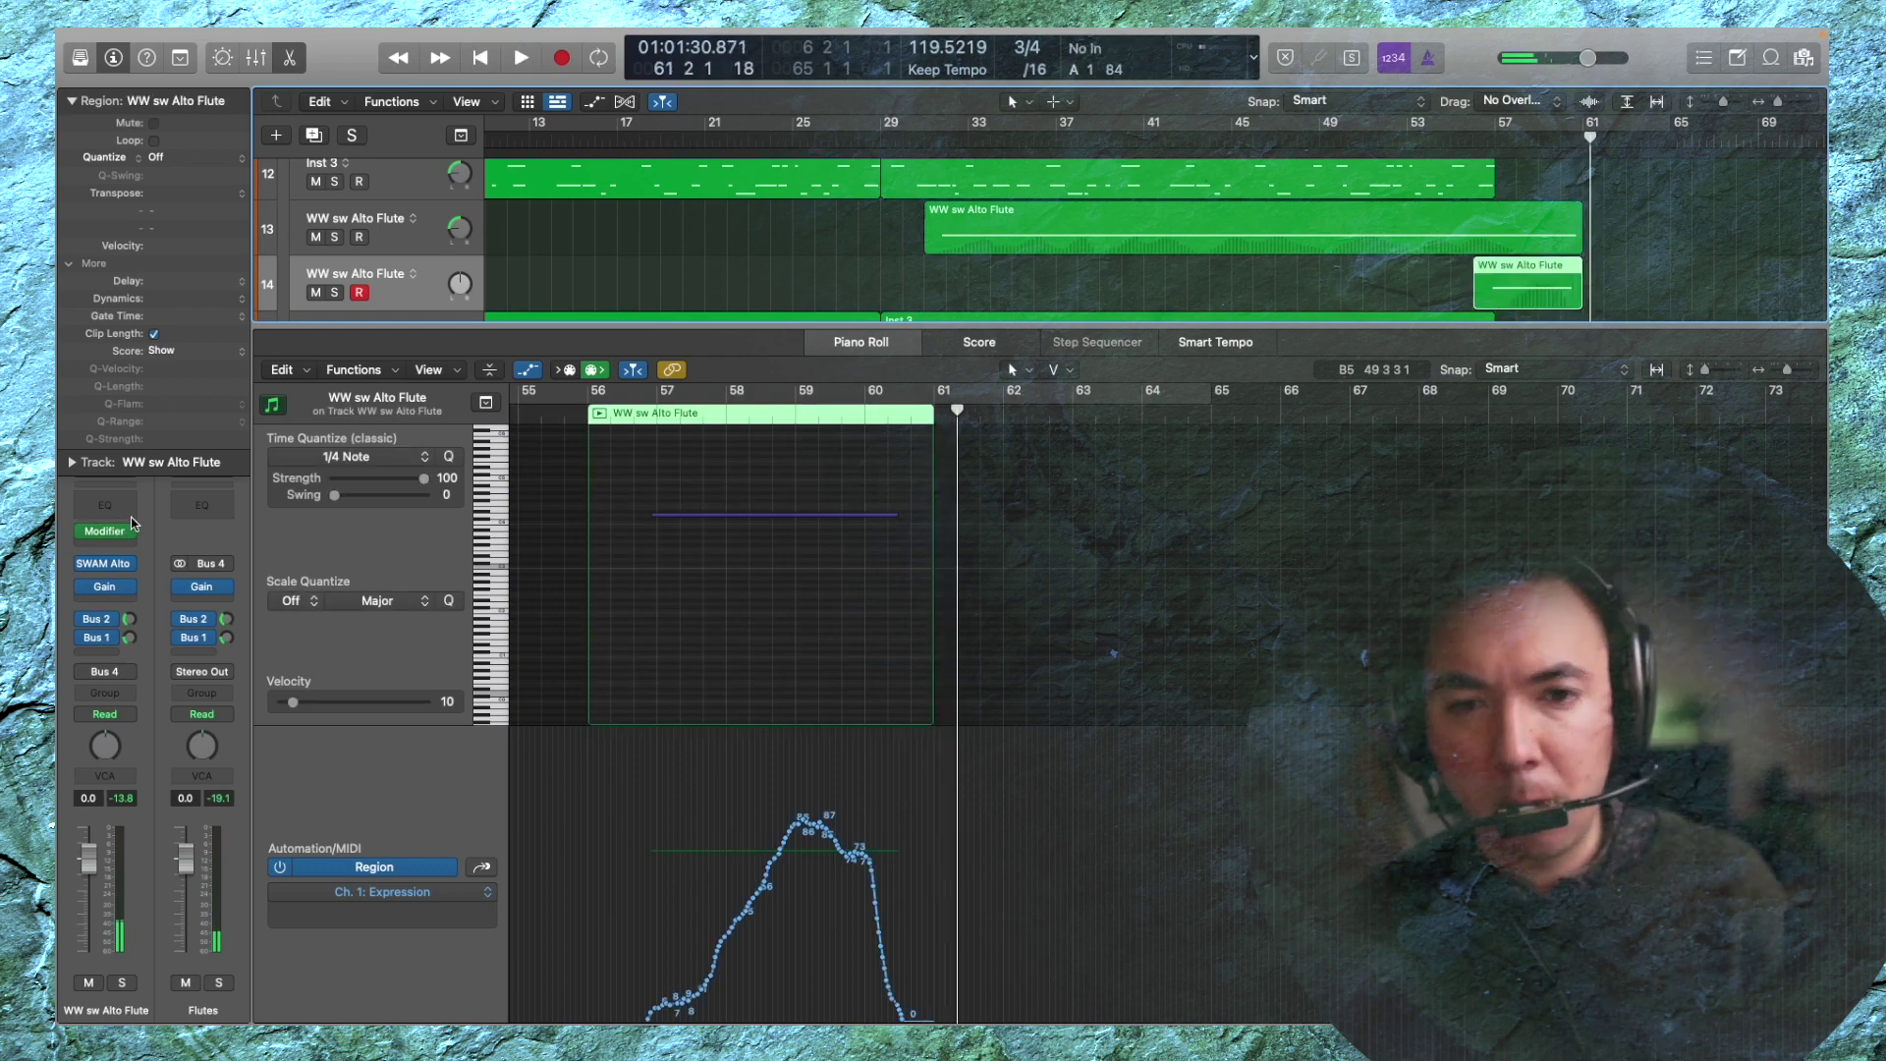
Add a Channel EQ to the second alto flute track and boost its high shelf from about 2820 Hz during playback
left_click(133, 511)
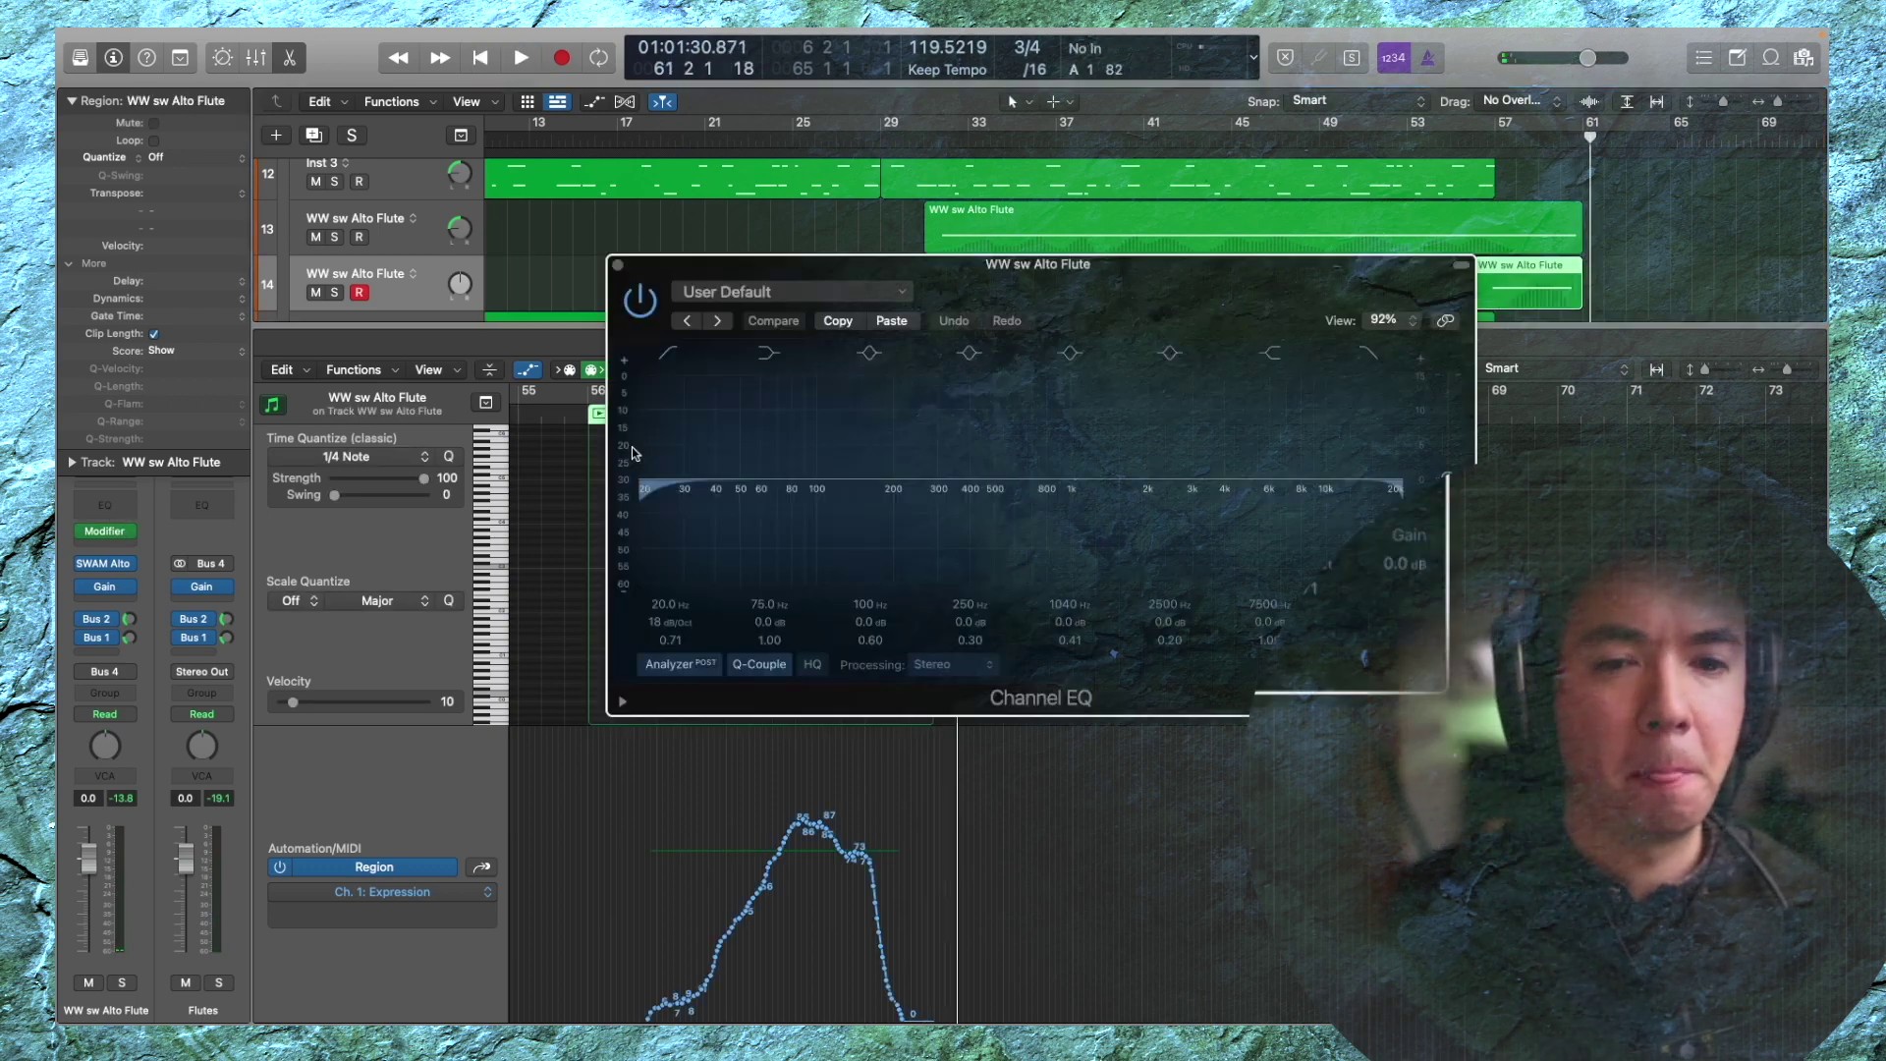
key("space")
left_click_drag(1271, 432, 1200, 399)
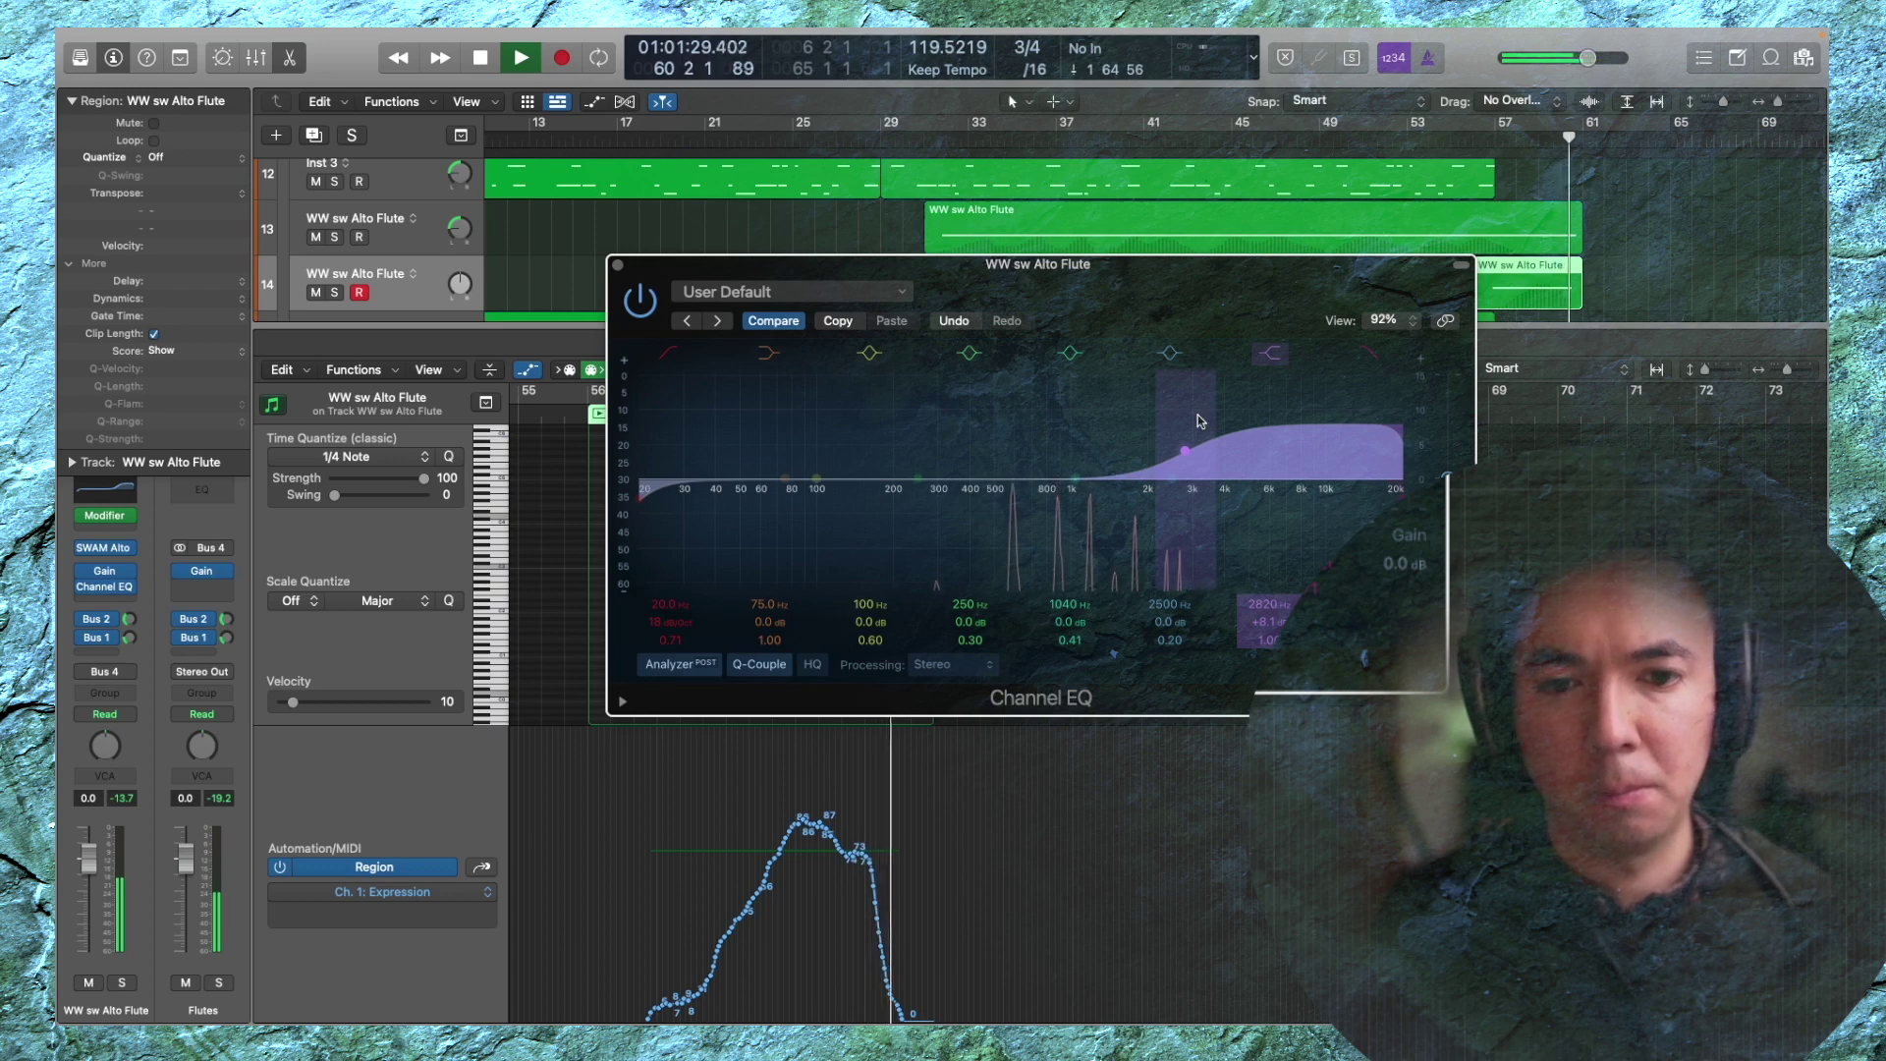
left_click(621, 268)
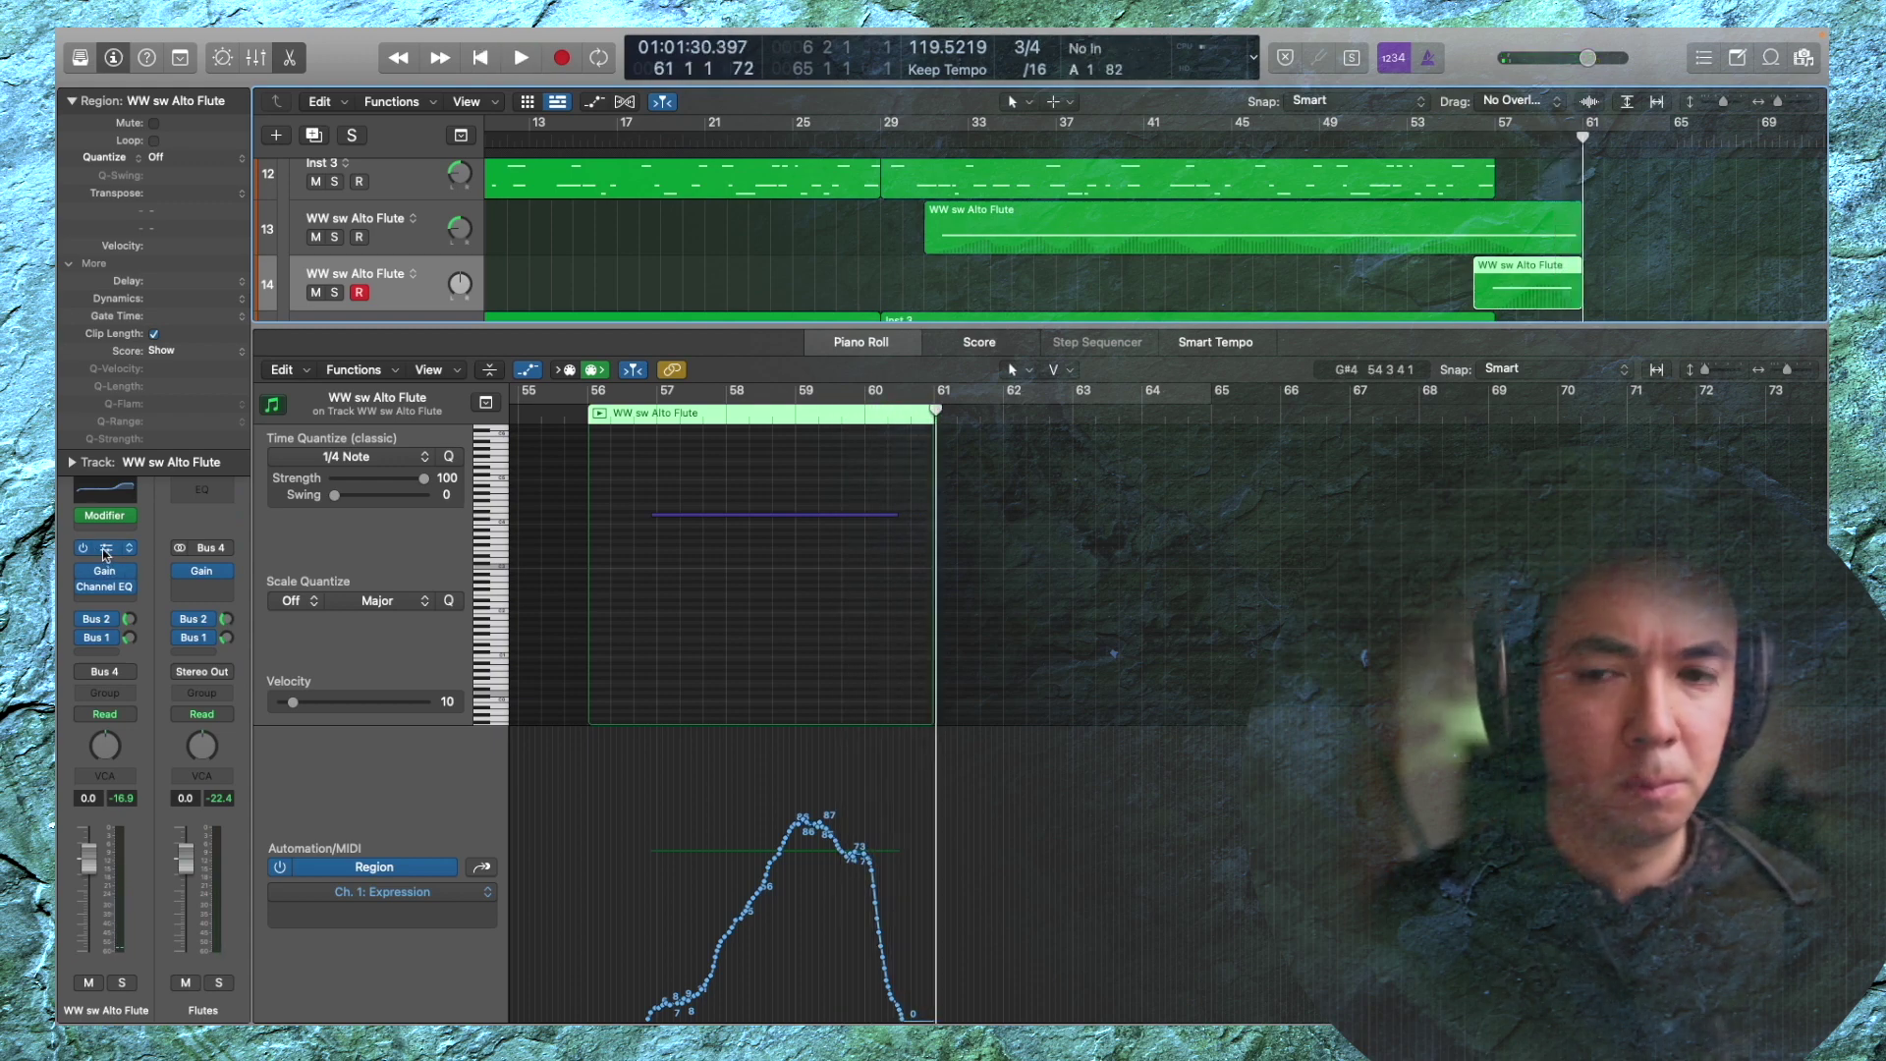
Set the alto flute's Modifier input event to 18 General Purpose 3 and its scale to 32 %, then play back the ending
key("space")
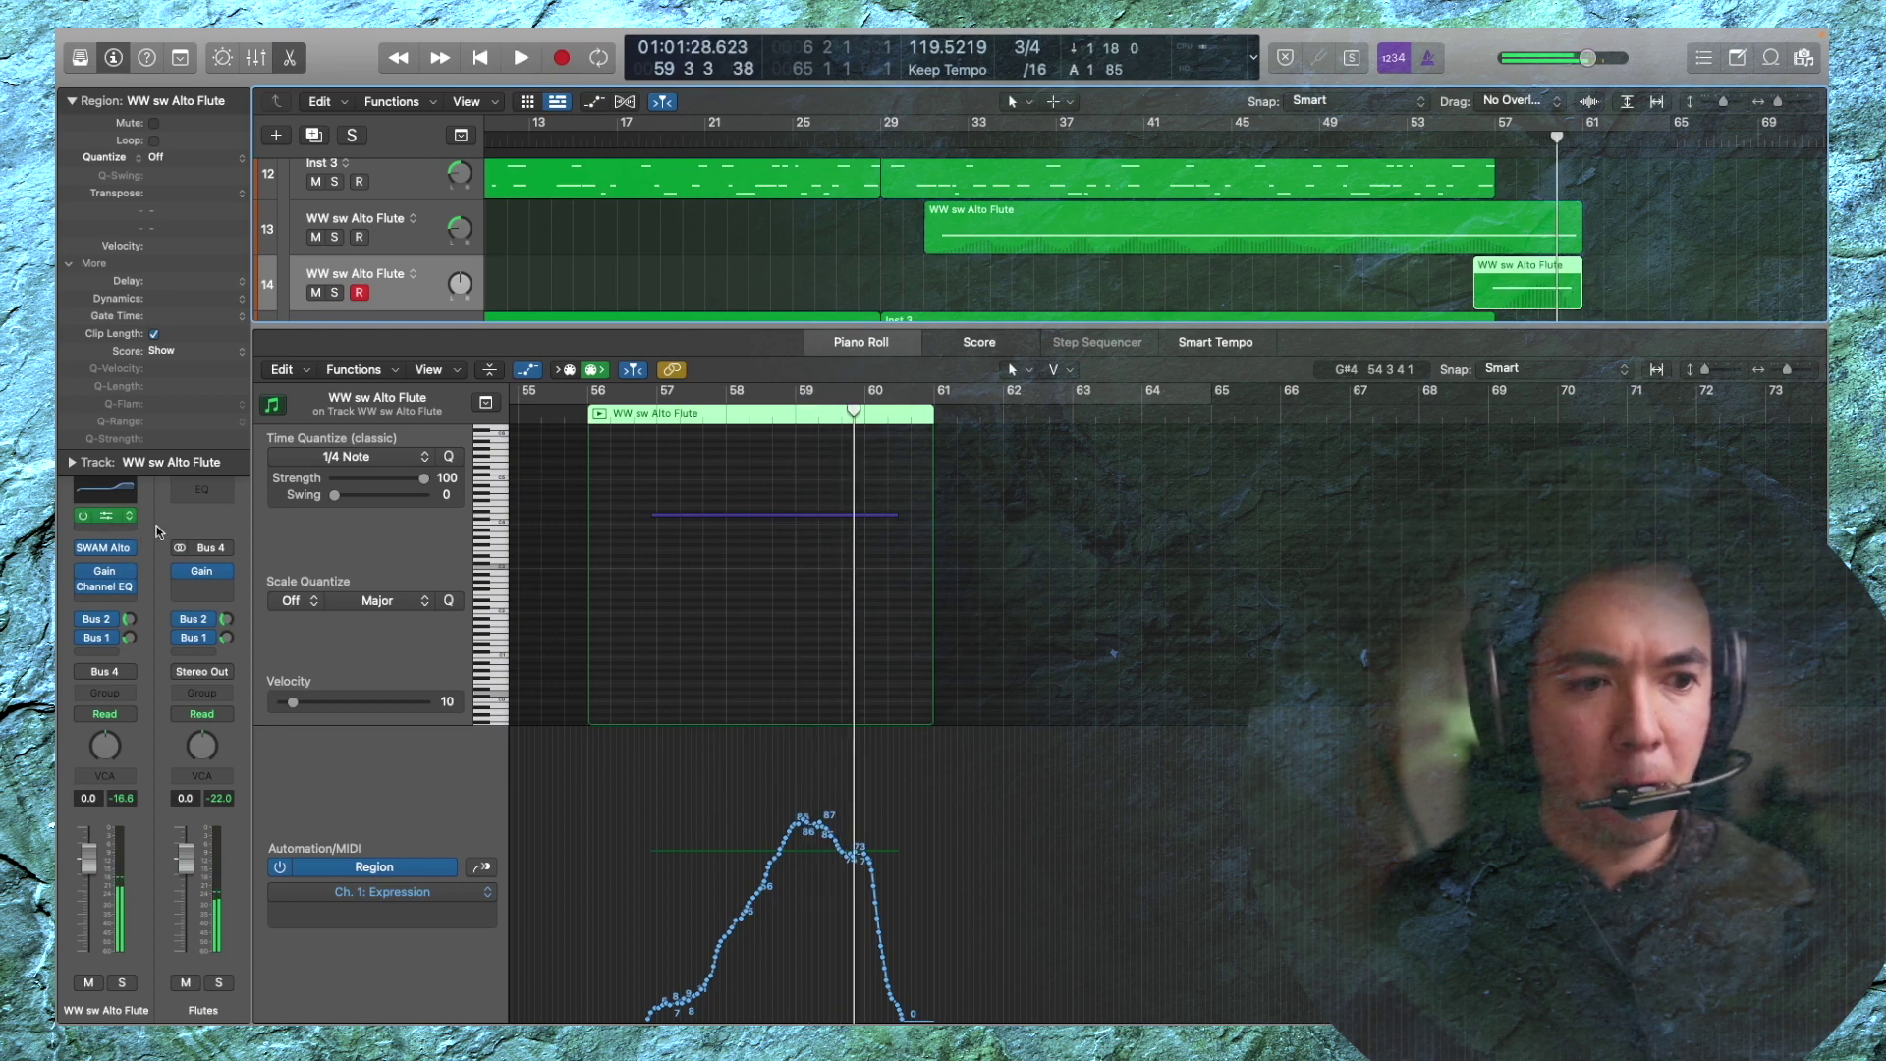
left_click(106, 516)
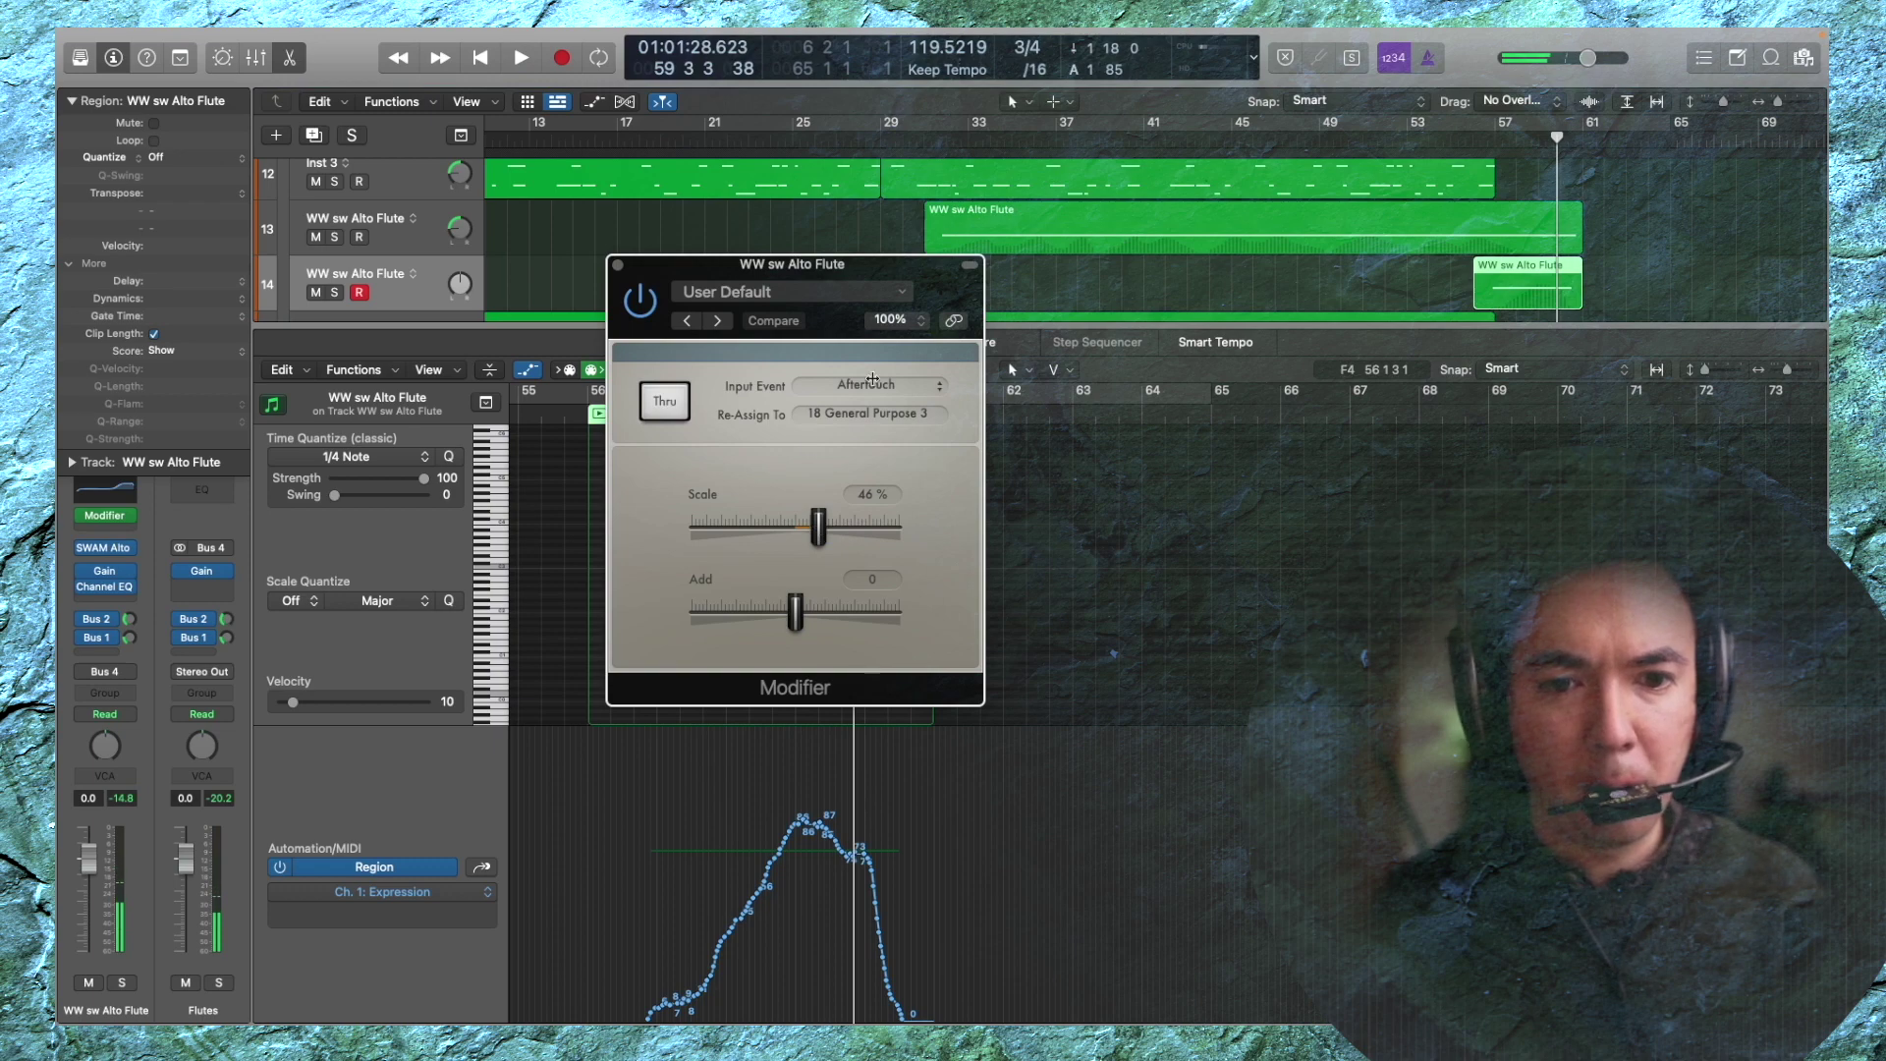
left_click(873, 380)
left_click(899, 866)
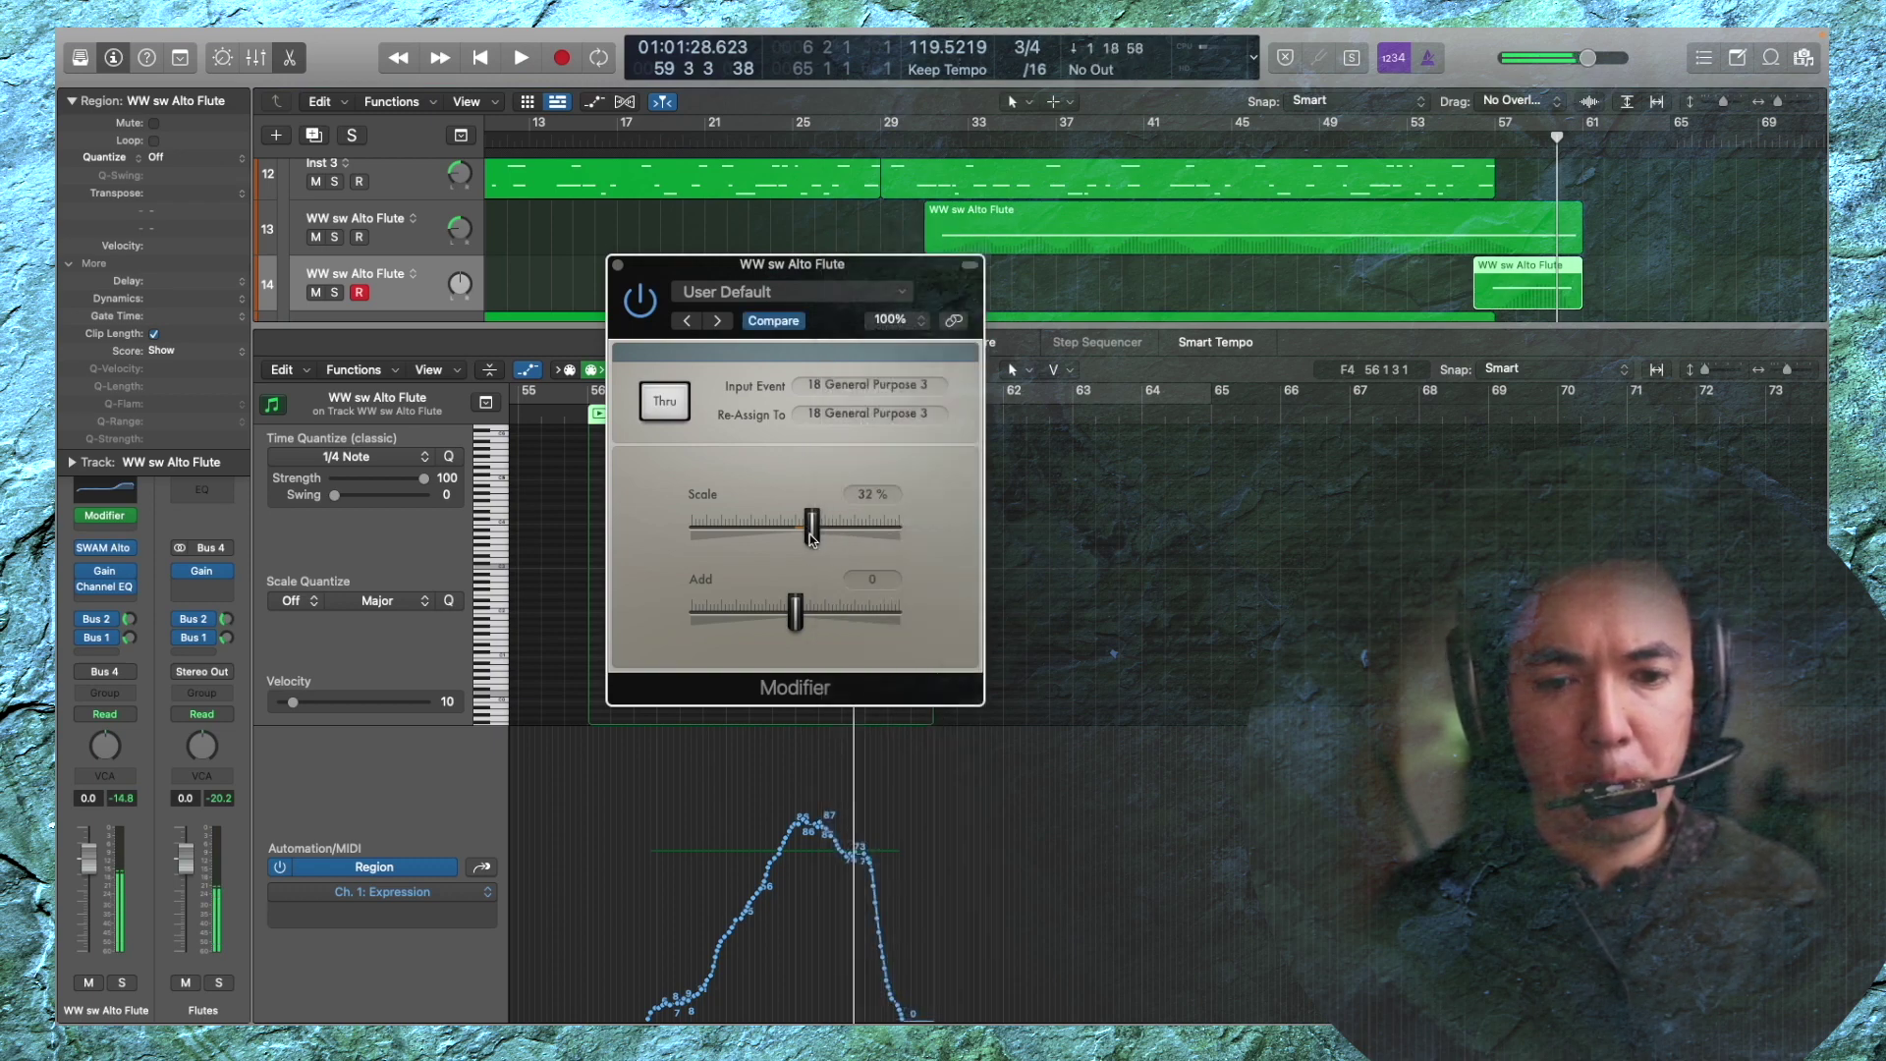
double_click(1570, 137)
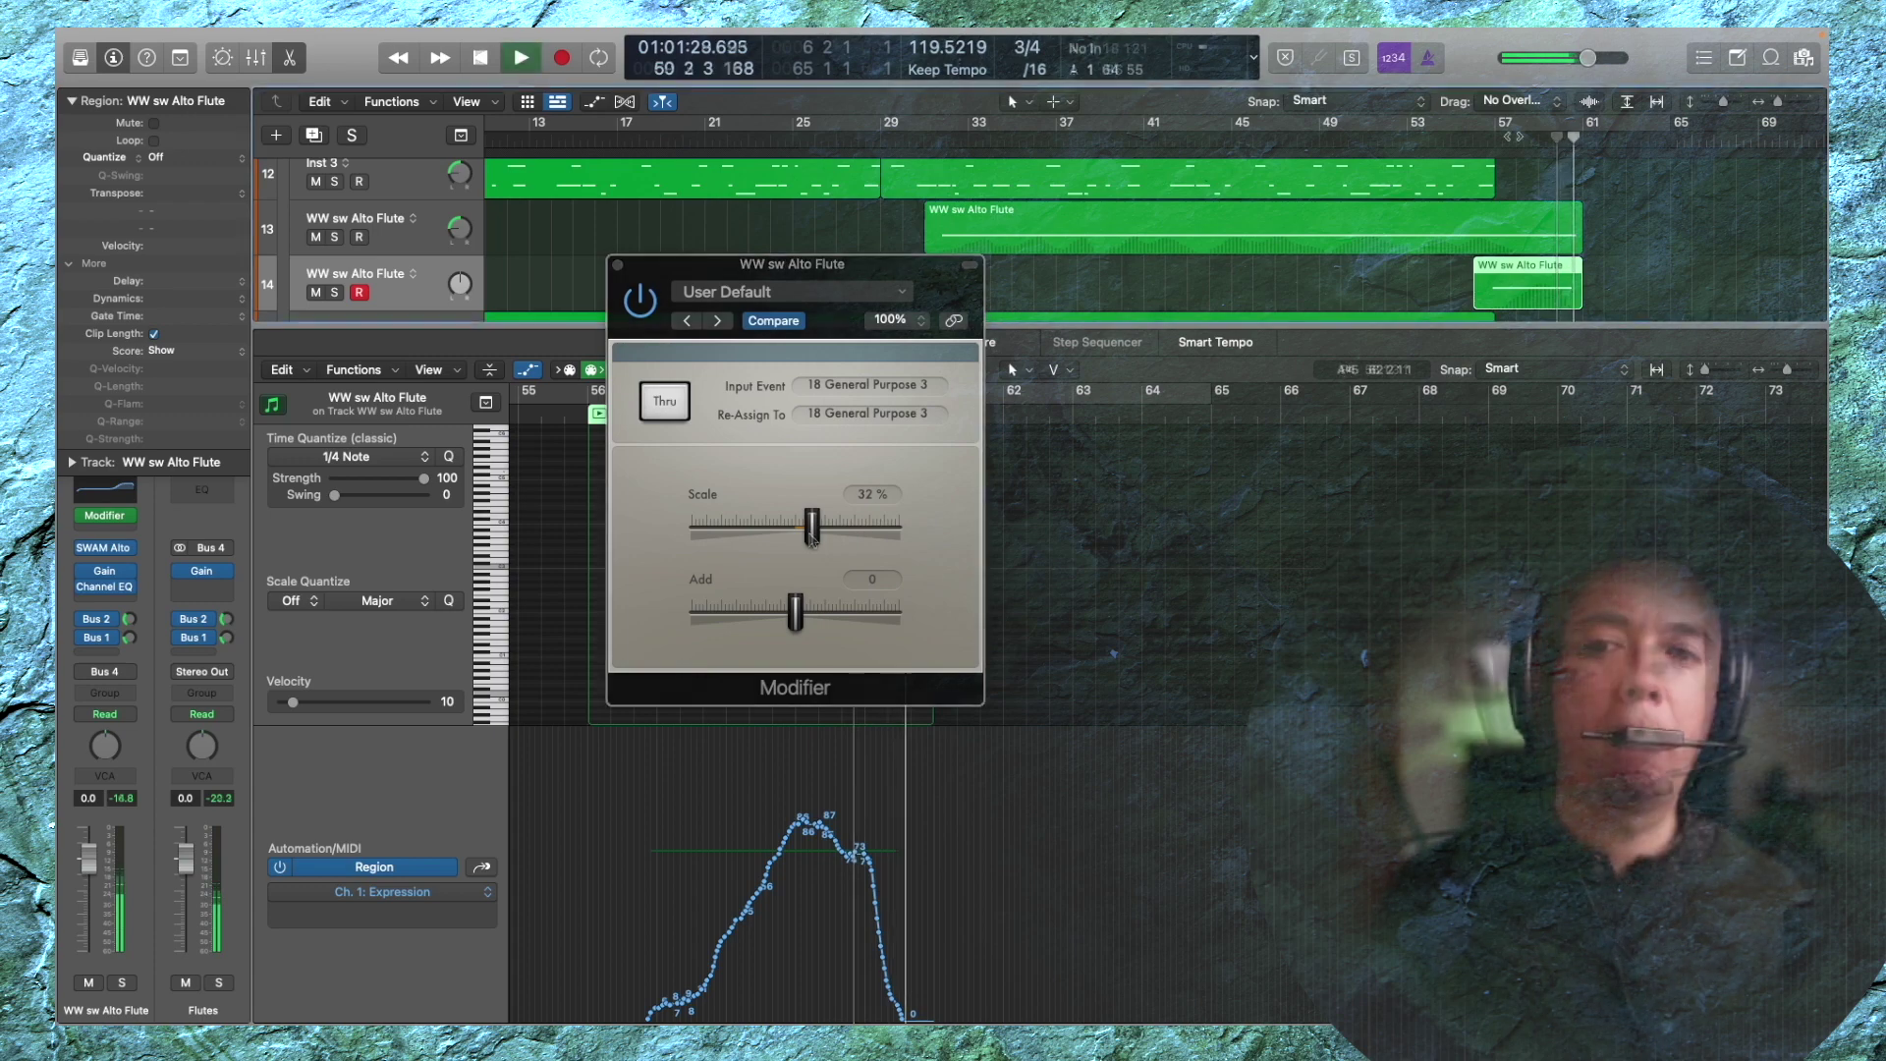
left_click(1497, 136)
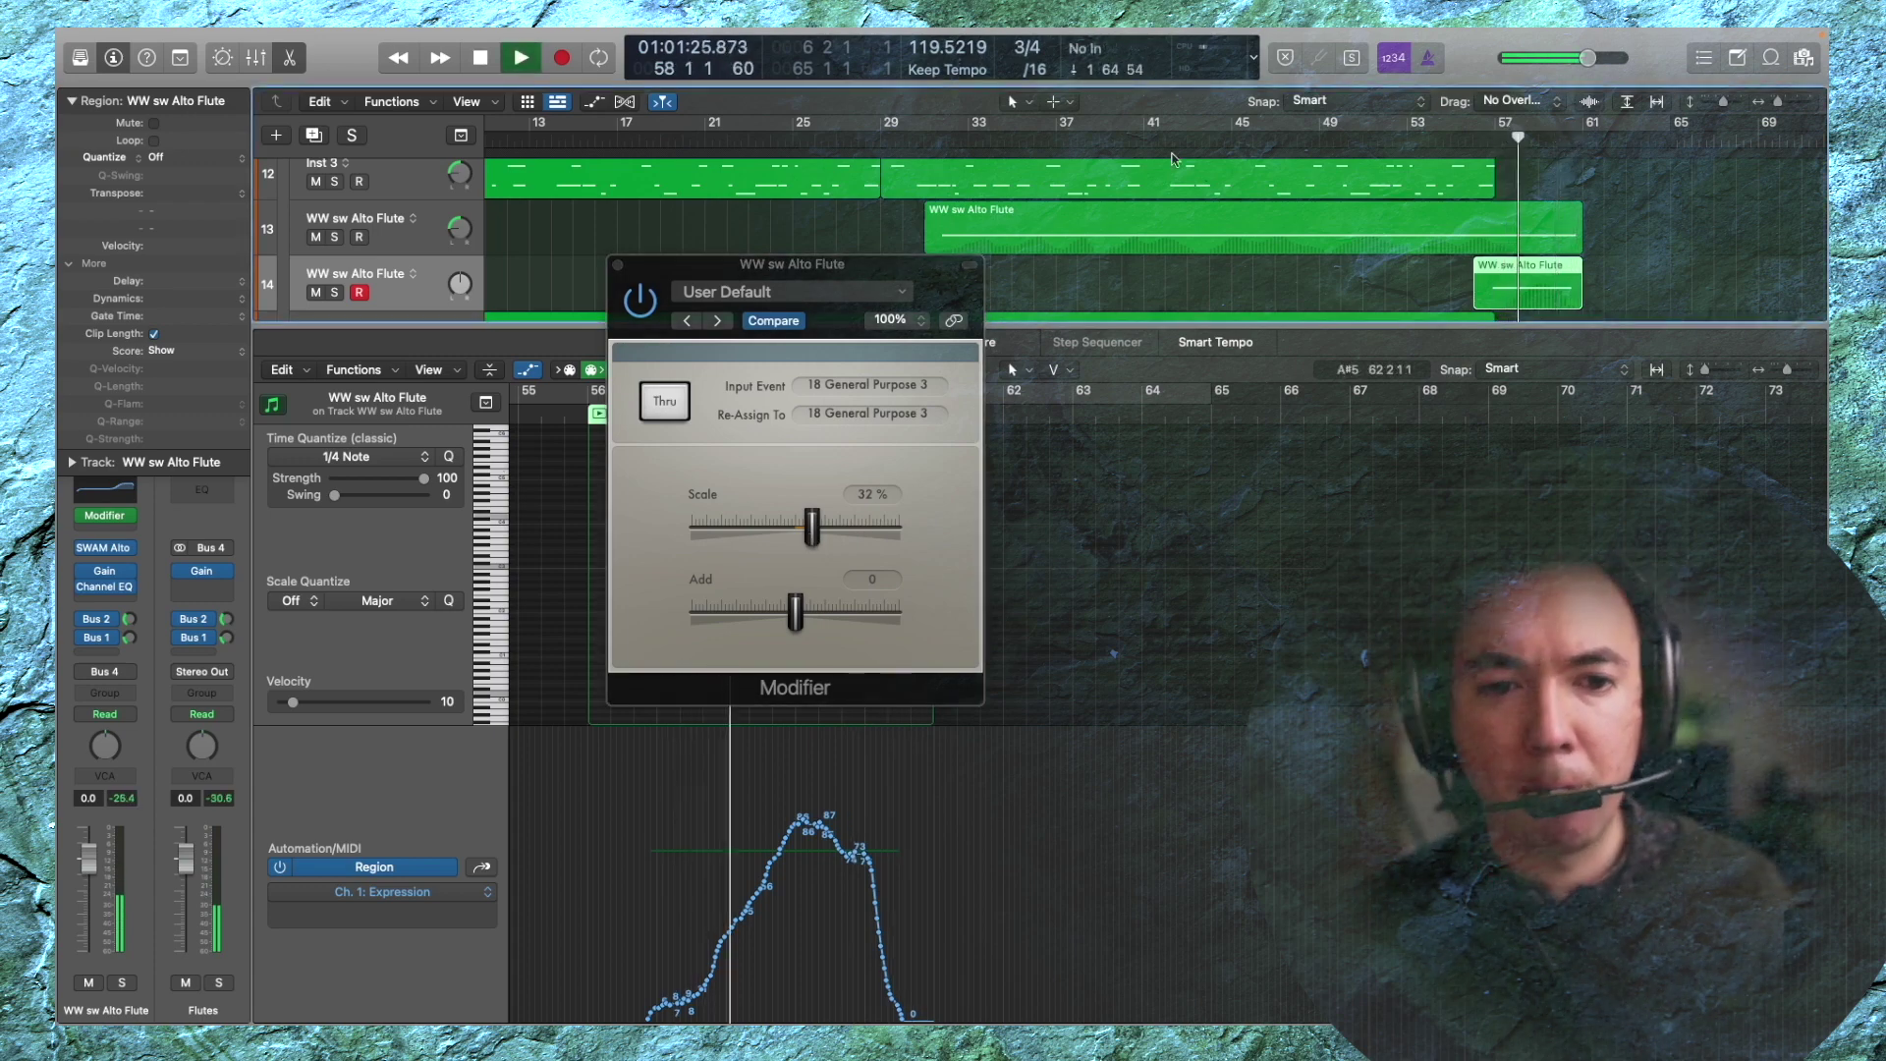
left_click(618, 264)
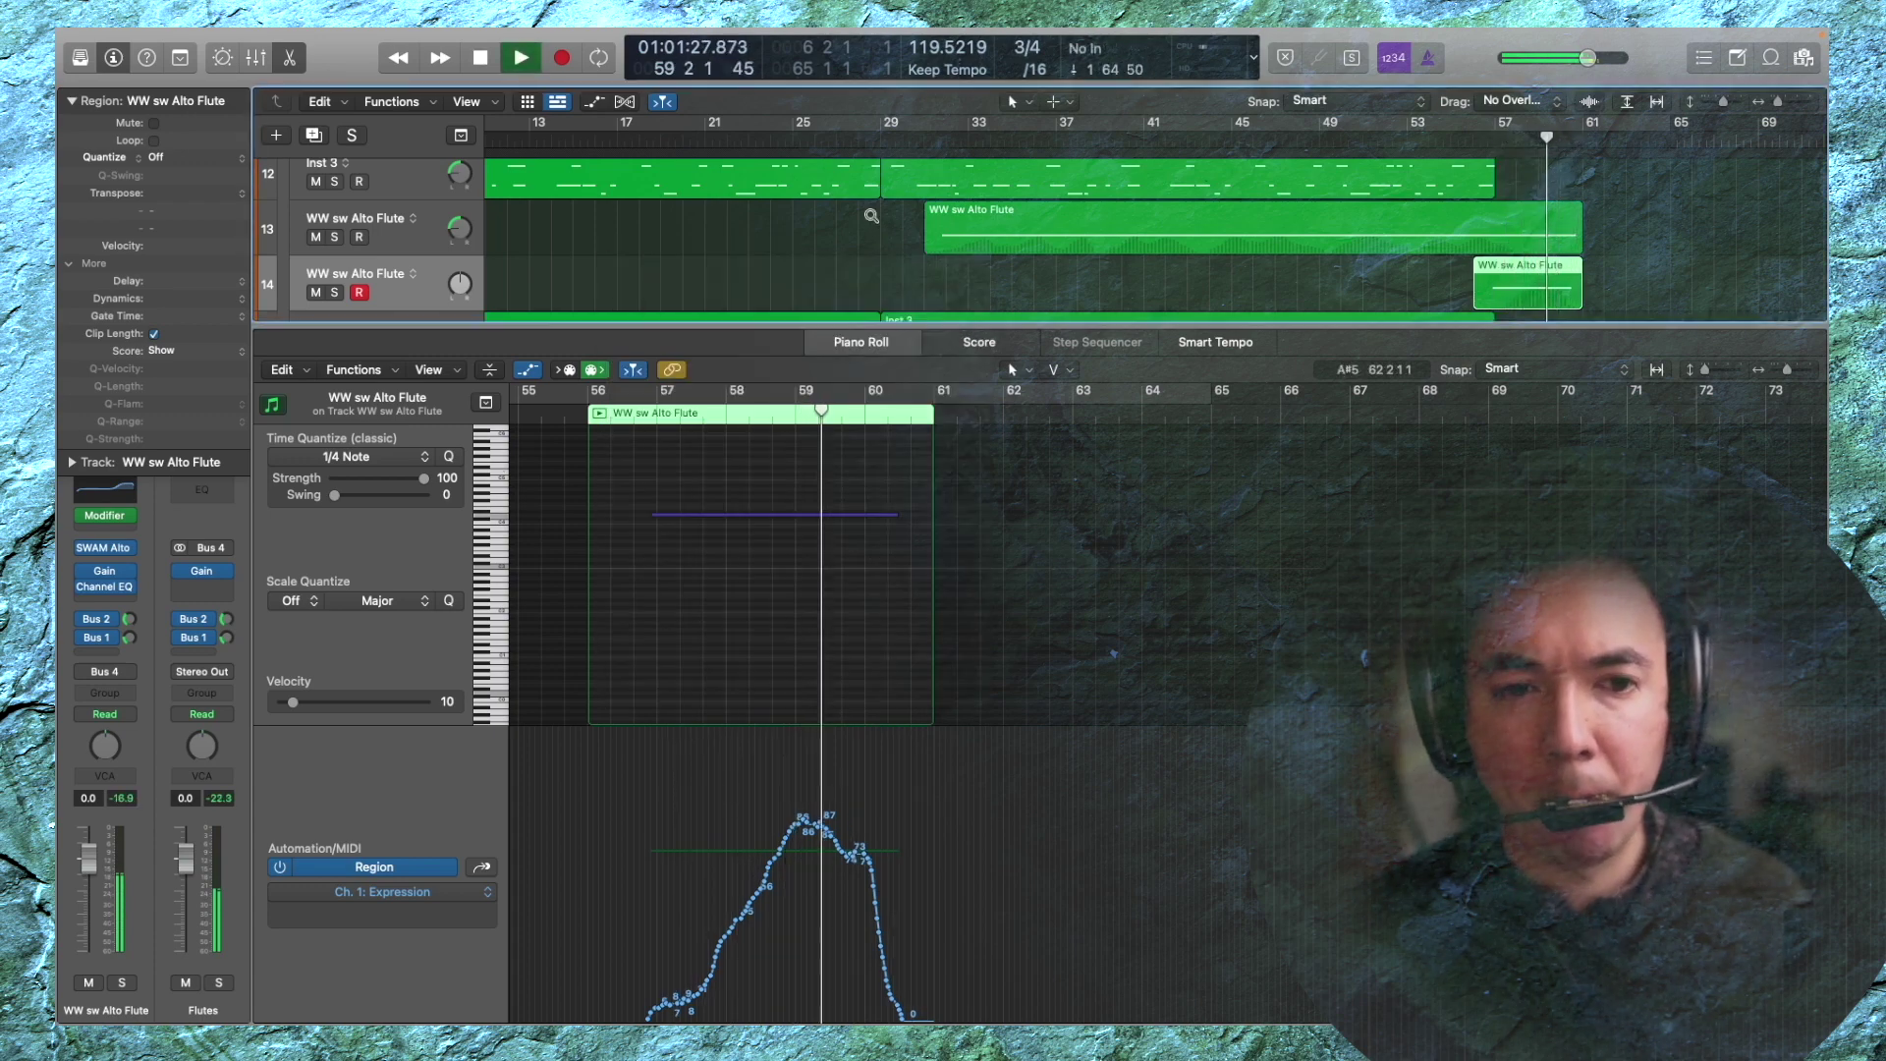
Close the piano roll and review the full track arrangement
key("super+Left")
key("super+Left")
key("p")
key("super+Down")
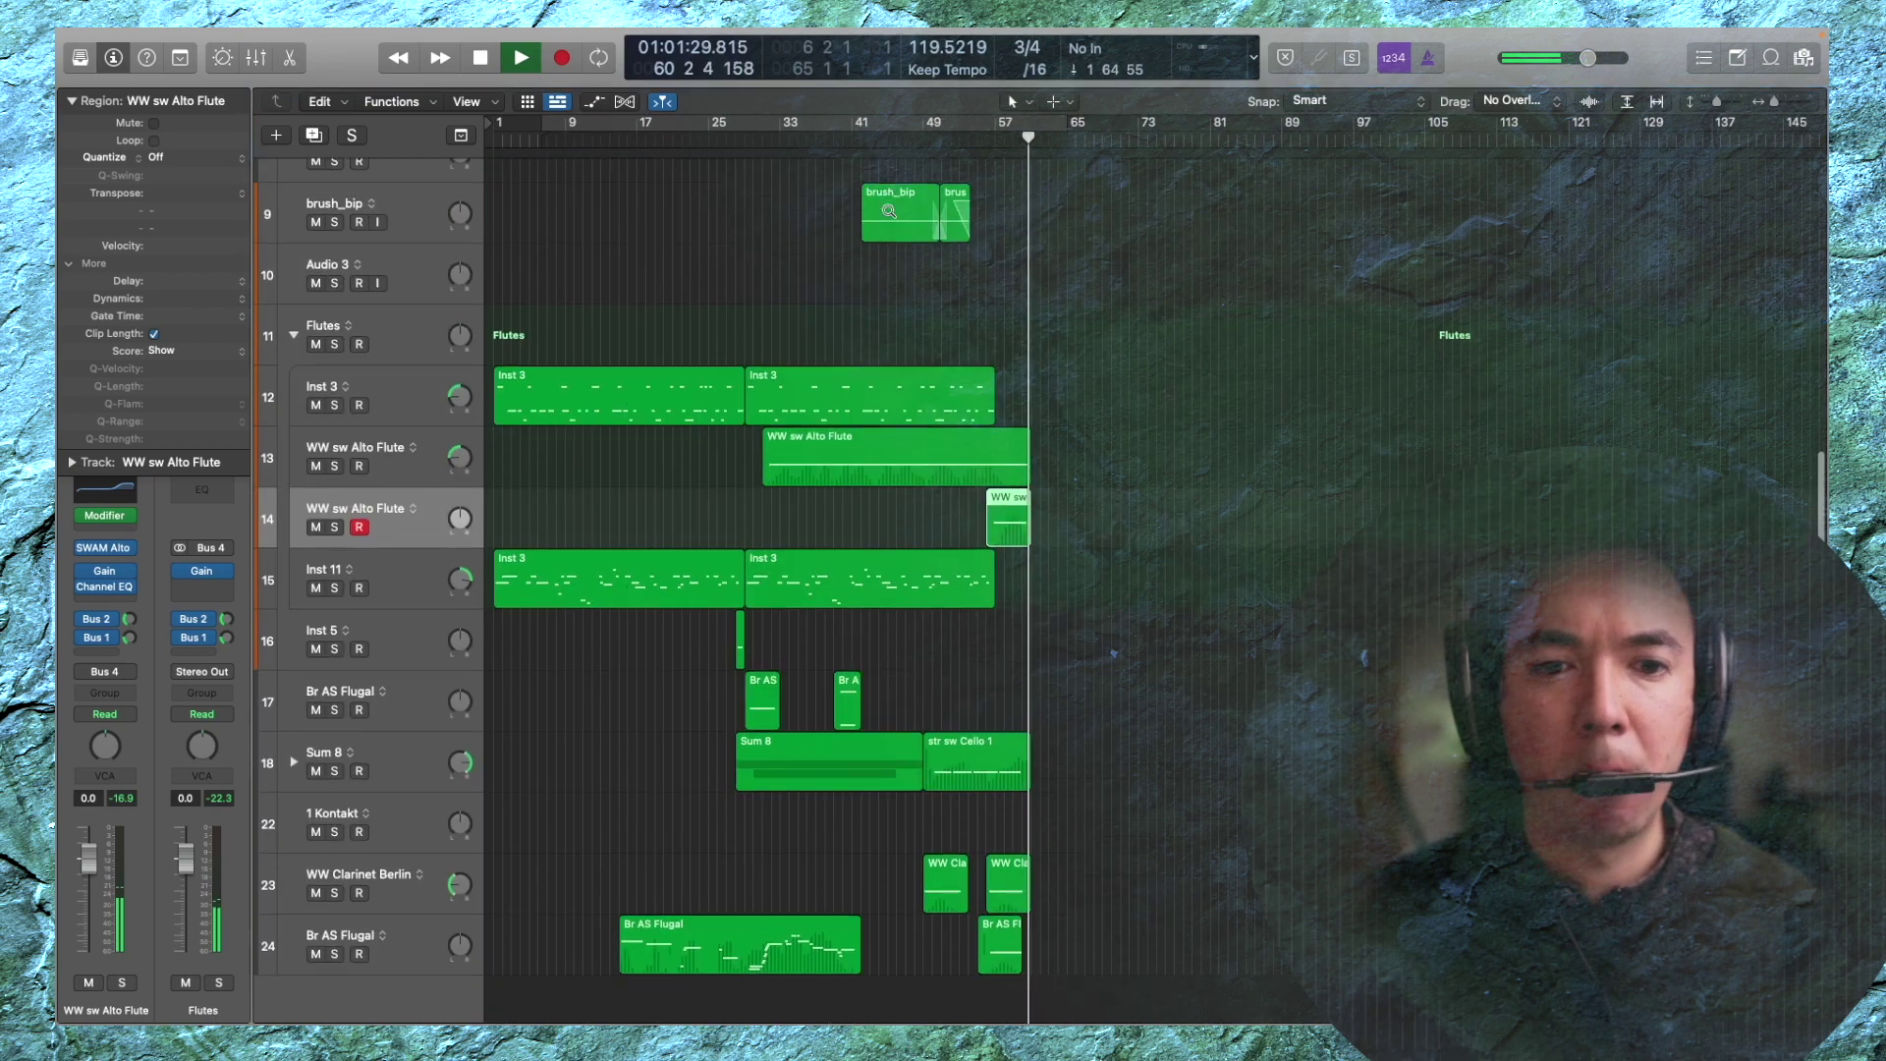
key("super+Left")
scroll(887, 208, "up", 3)
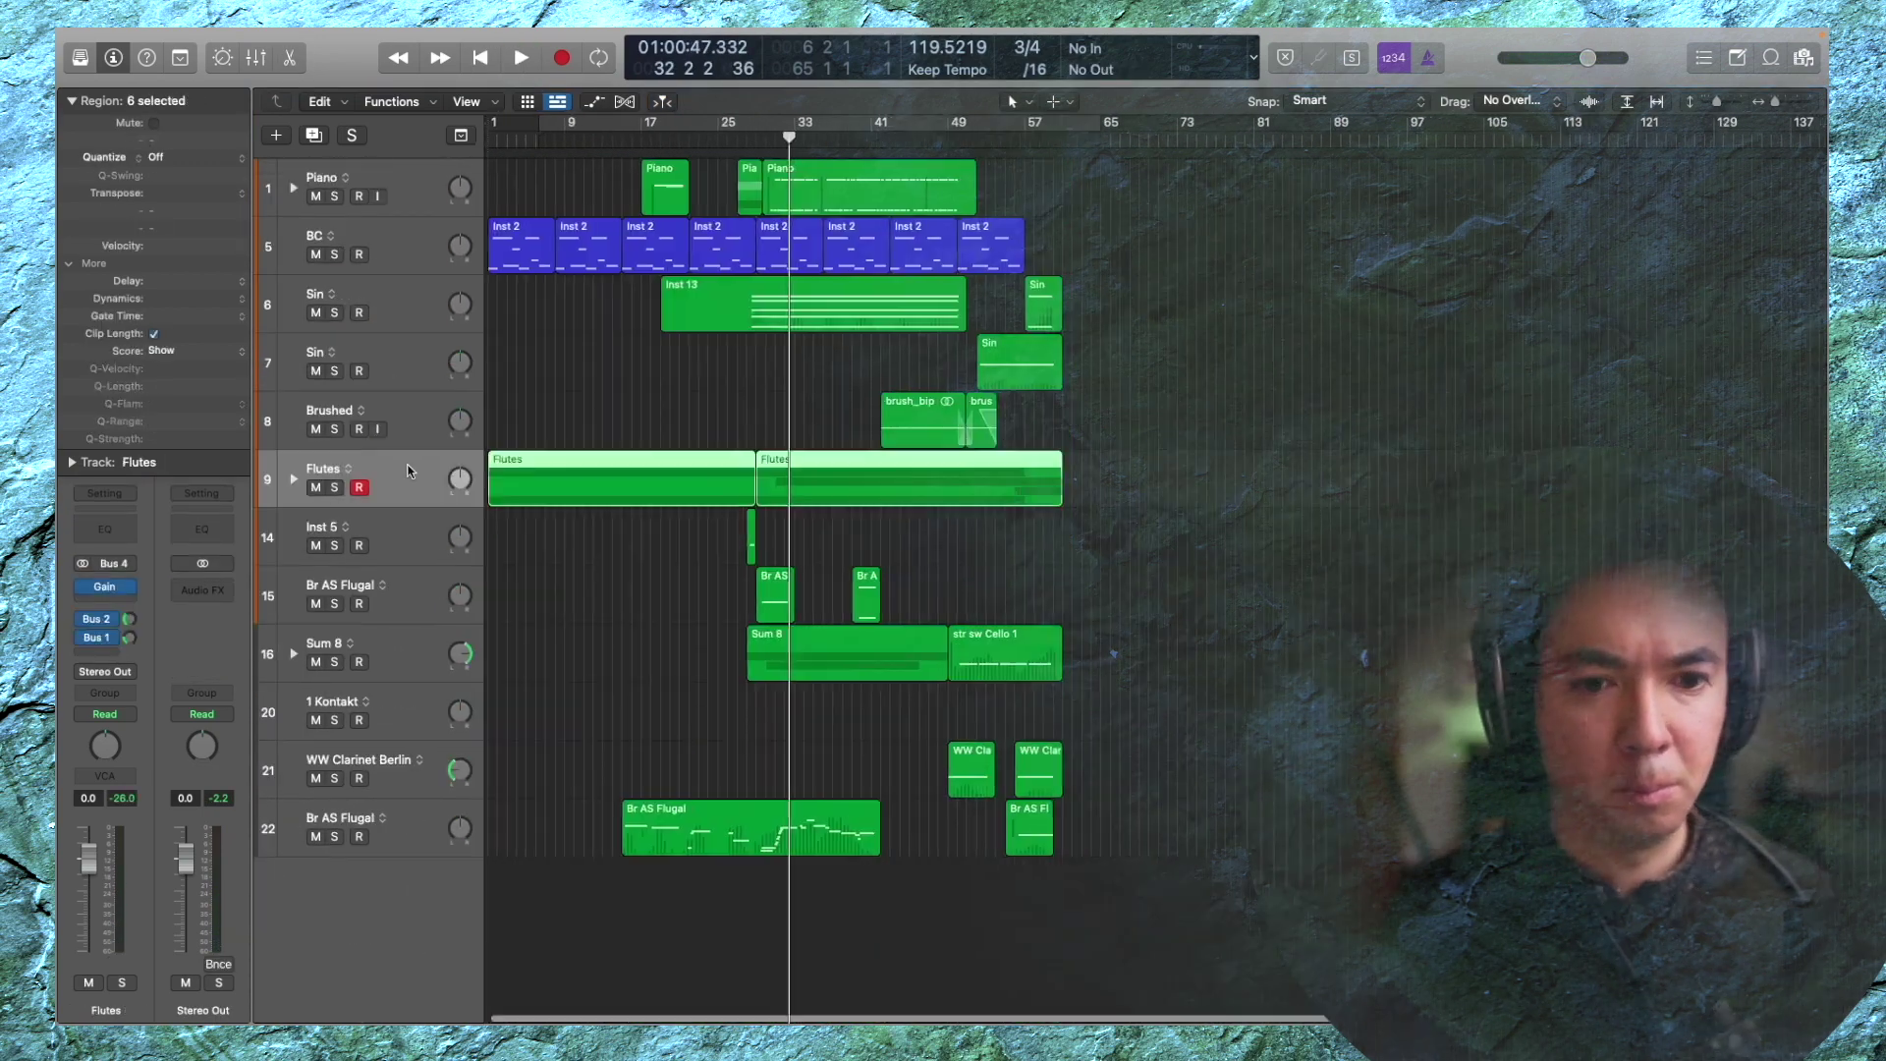
Color the Sin tracks' regions yellow and the Flutes stack purple
key("alt+c")
left_click(410, 367, "shift")
left_click(433, 138)
Check the Inst 5 track's sound in SINE Player and rename the track Grim Reverie
left_click(387, 526)
left_click(105, 561)
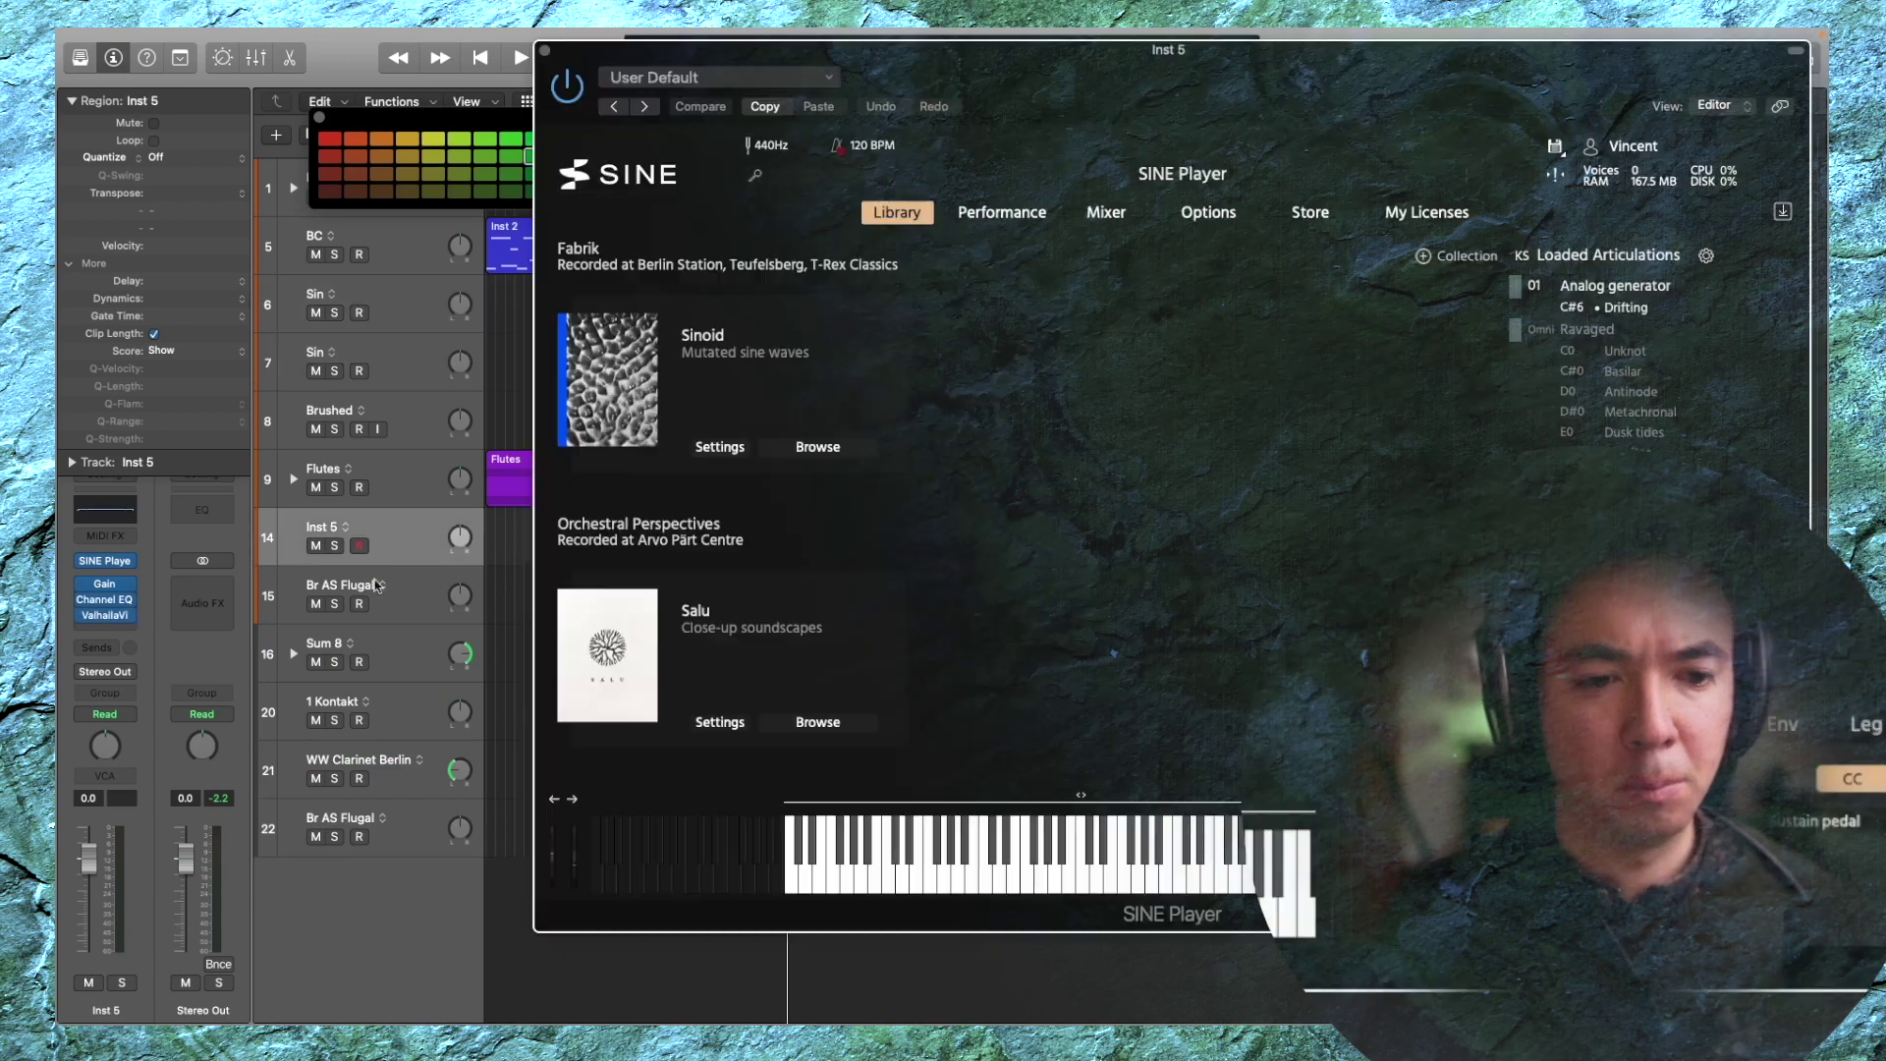
left_click(543, 47)
left_click(319, 117)
key("alt+v")
key("alt+v")
Group the two Sin tracks and Grim Reverie into a collapsed track stack named Synths and color it yellow
left_click(413, 303)
left_click(413, 361, "shift")
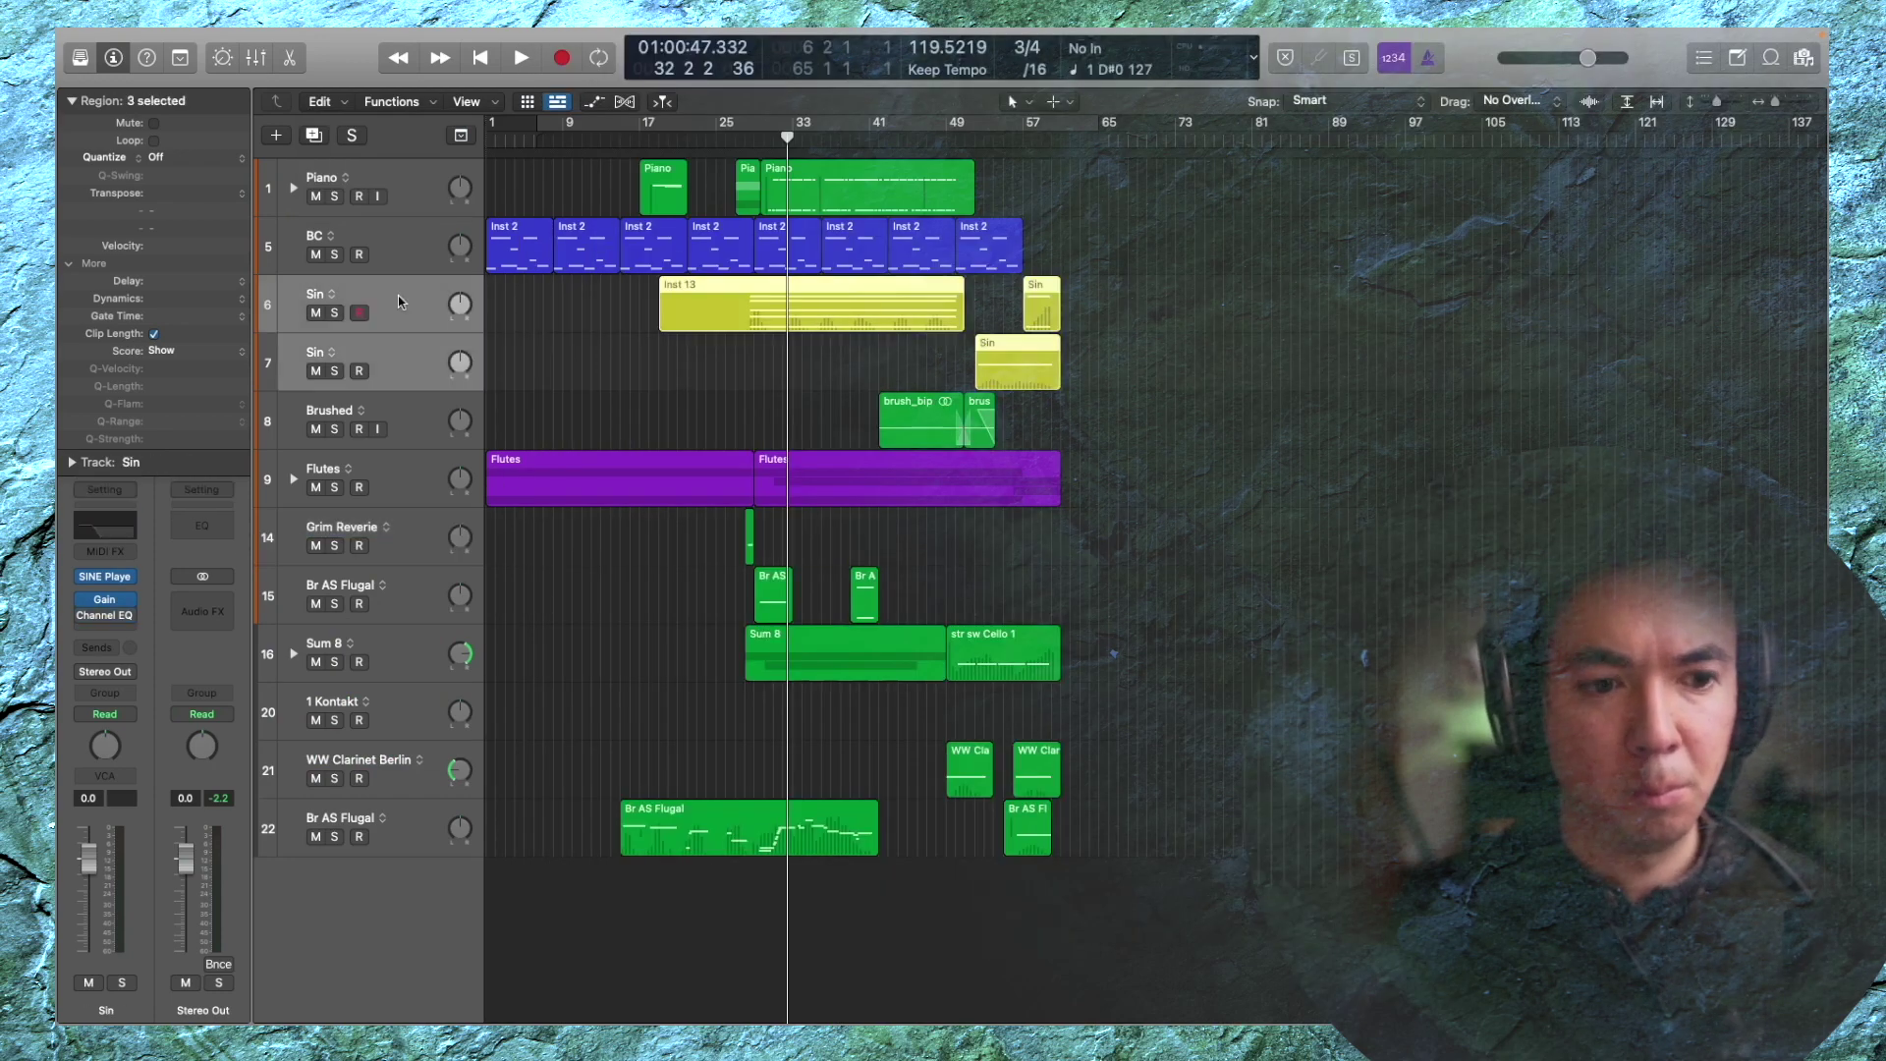
left_click_drag(413, 360, 432, 506)
left_click(438, 516, "shift")
key("super+shift+d")
key("Return")
type("Synths")
key("alt+c")
left_click(433, 139)
left_click(293, 421)
Color the upper Br AS Flugal track's regions red, the Piano stack violet and the Brushed track dark red
left_click(413, 478)
left_click(331, 139)
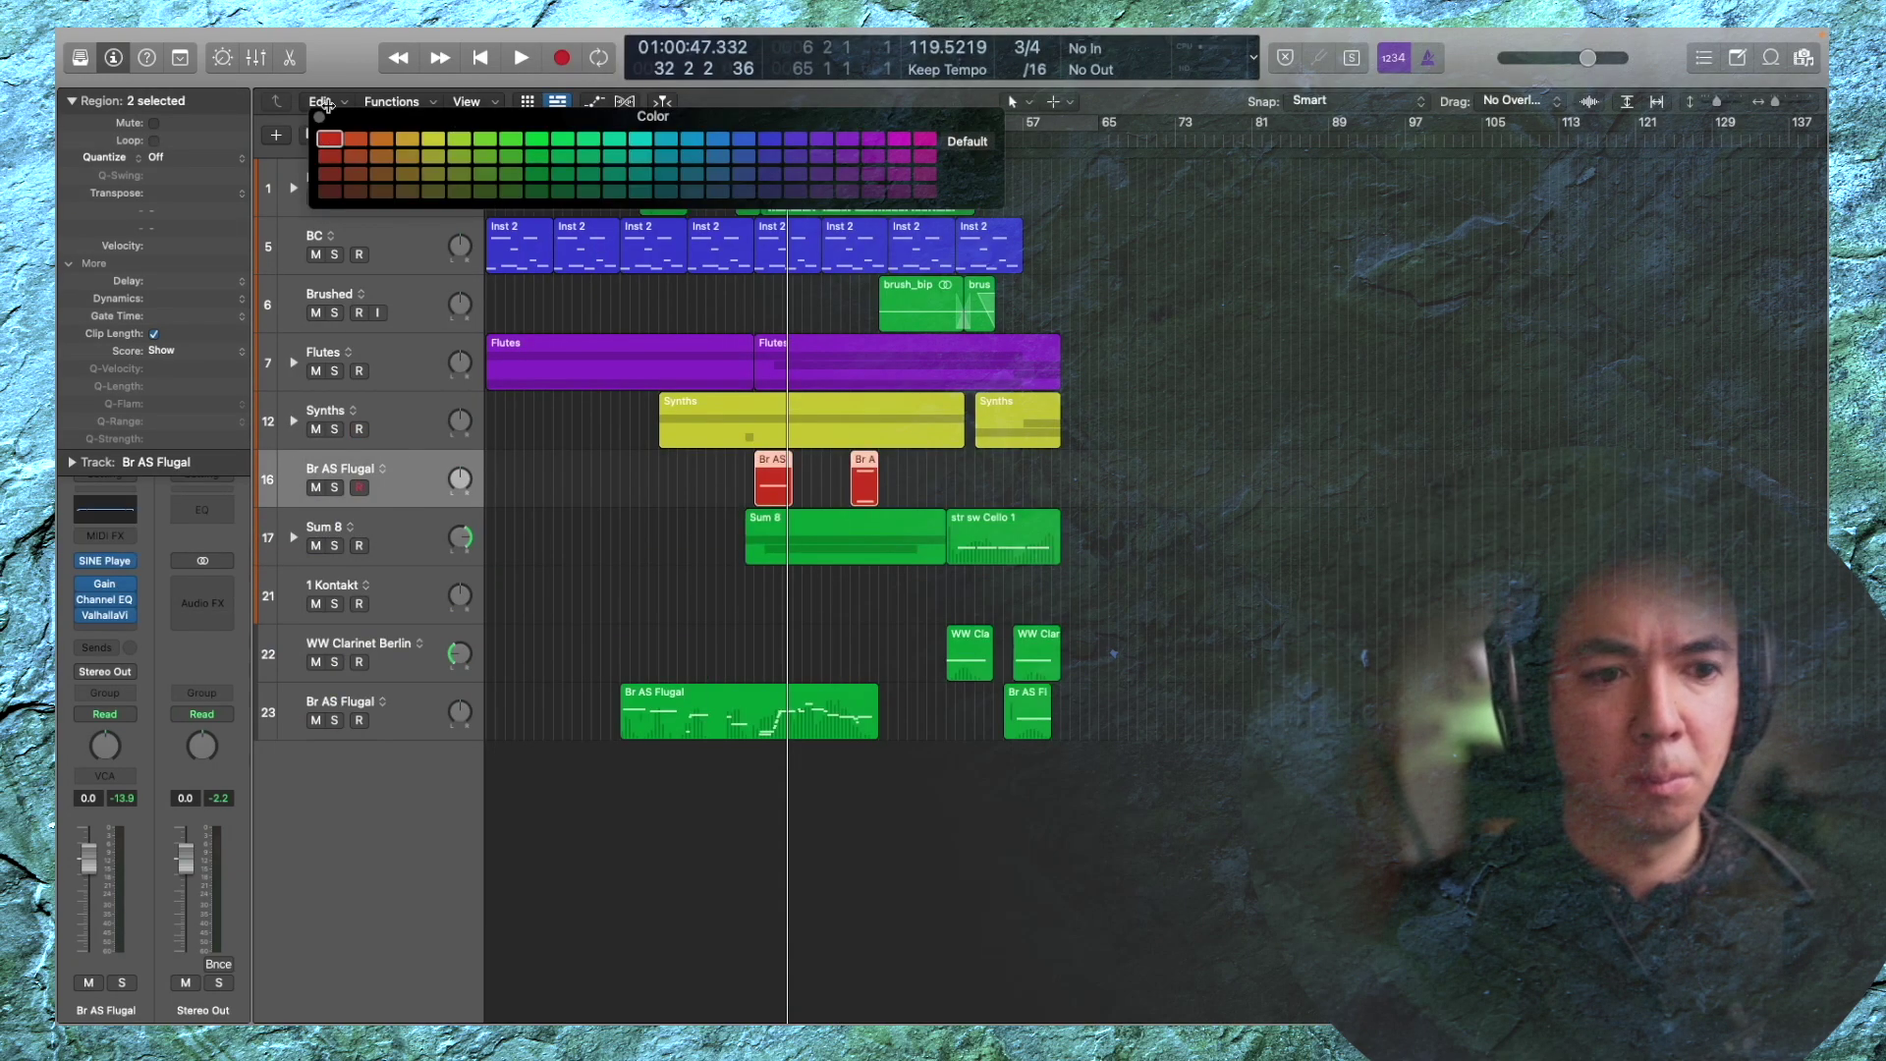
left_click(413, 535)
left_click(409, 197)
key("alt+c")
left_click(821, 140)
left_click(412, 299)
left_click(330, 191)
key("alt+c")
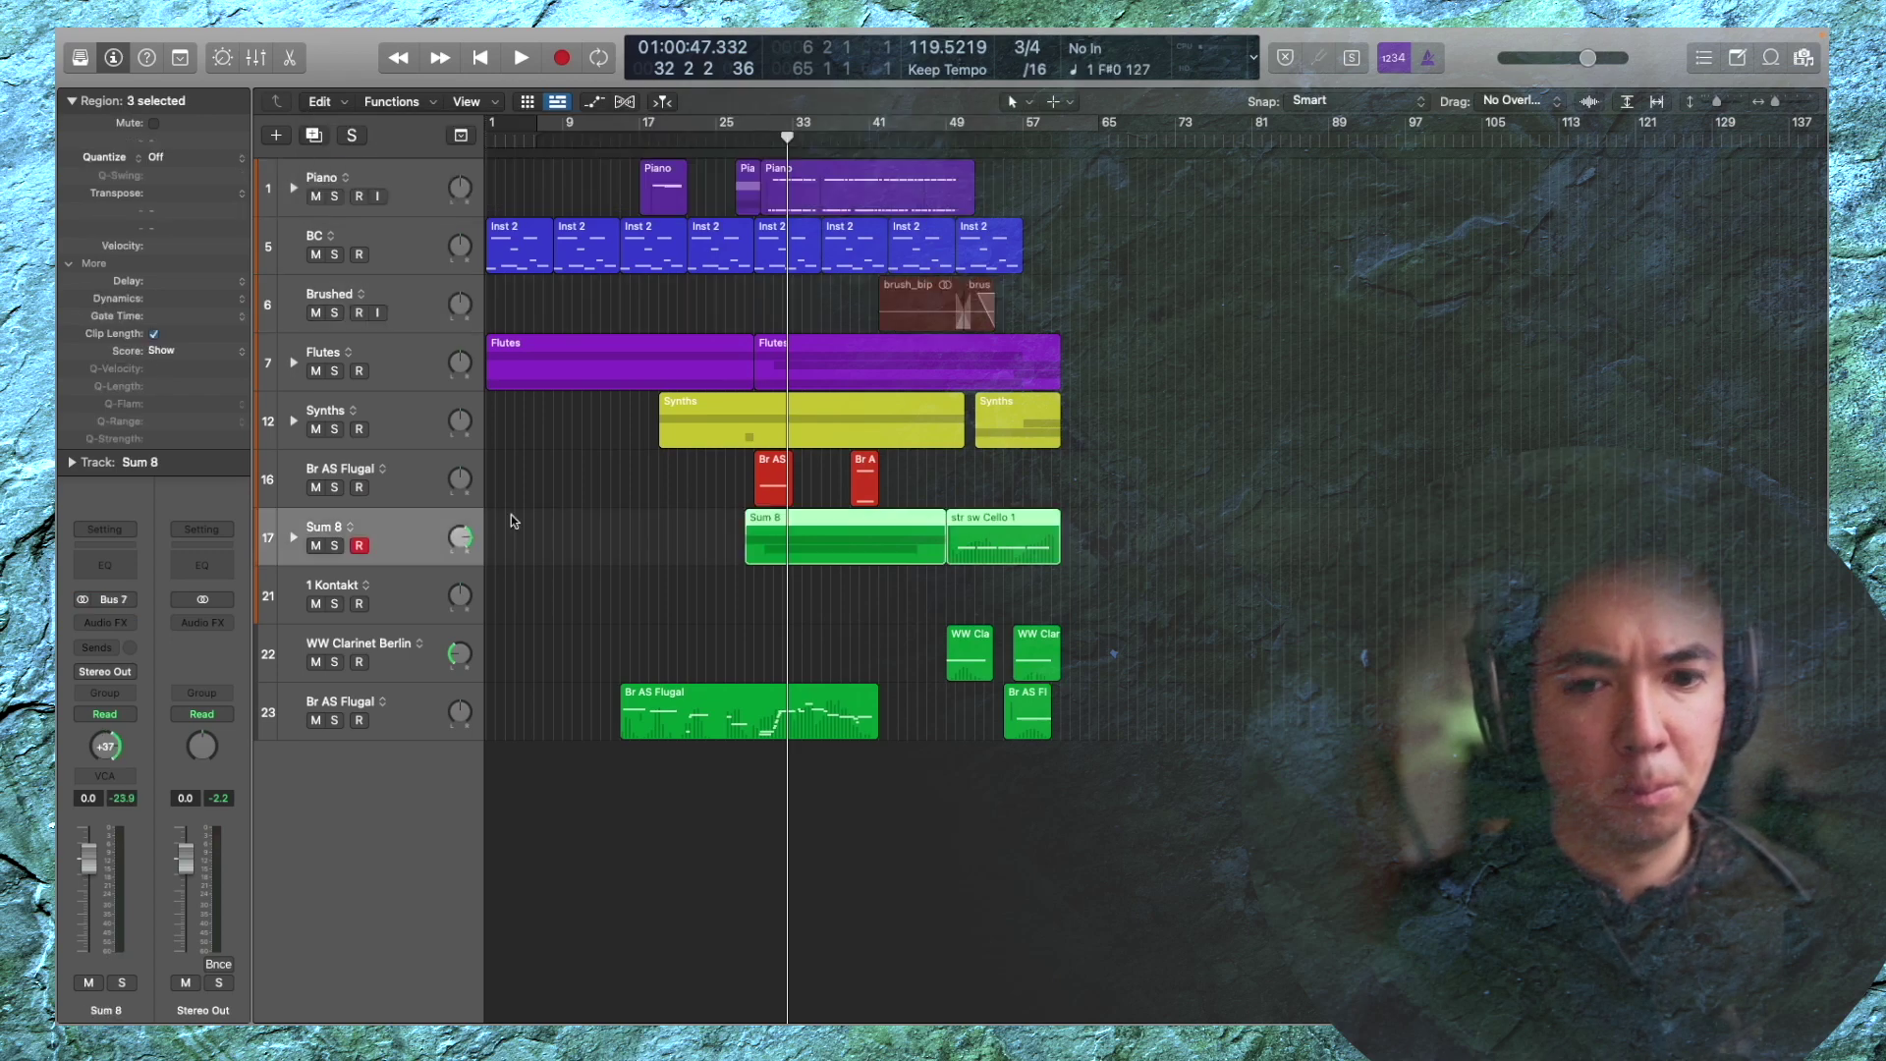
Delete the empty 1 Kontakt track and move WW Clarinet Berlin directly below the Flutes stack
left_click(412, 595)
key("super+BackSpace")
left_click_drag(413, 592, 412, 398)
Color the Flutes stack and the WW Clarinet Berlin track blue, including their regions
key("alt+c")
left_click(412, 361, "shift")
left_click(715, 141)
key("alt+c")
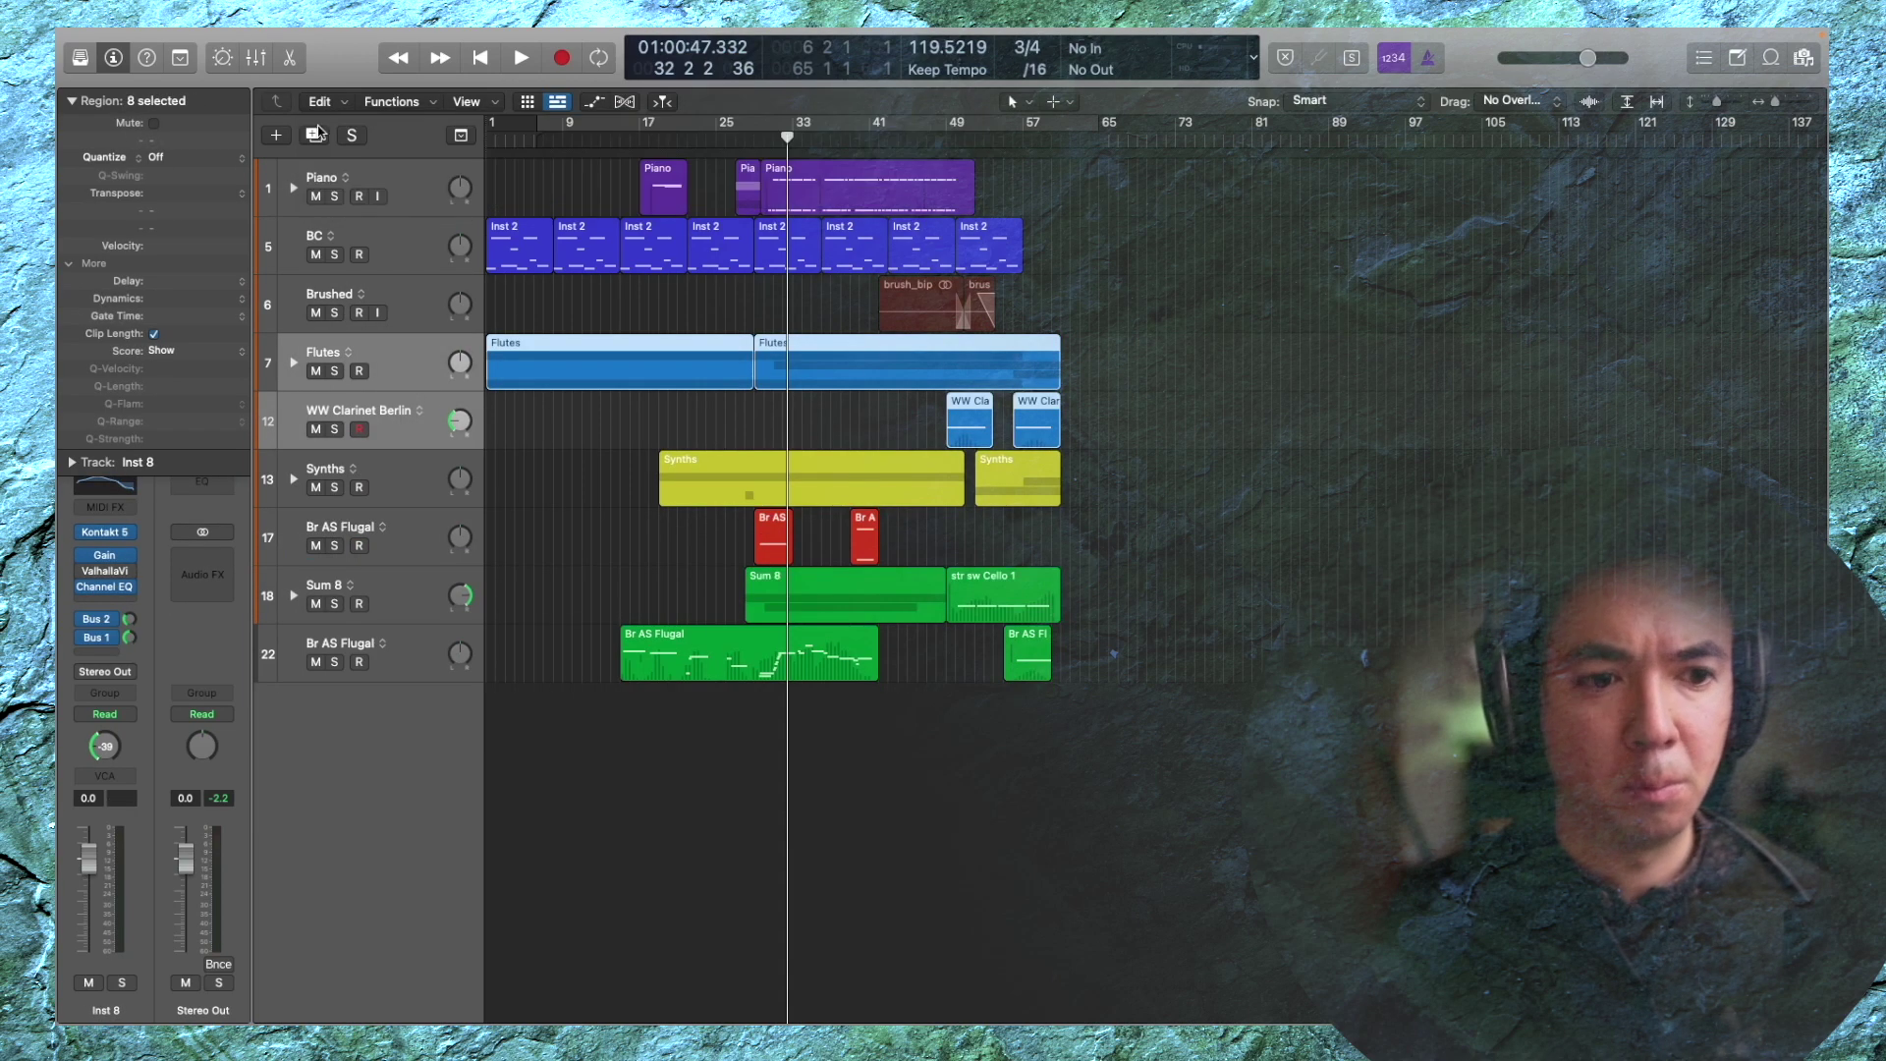
Move the Synths stack directly below the Piano stack and color both of them magenta-purple
left_click_drag(413, 477, 412, 221)
key("alt+c")
left_click(874, 140)
key("alt+c")
Move the BC track directly below the Flutes stack and give both the same blue color
left_click(398, 312)
left_click_drag(398, 311, 398, 432)
left_click(398, 363, "shift")
key("alt+c")
left_click(741, 140)
key("alt+c")
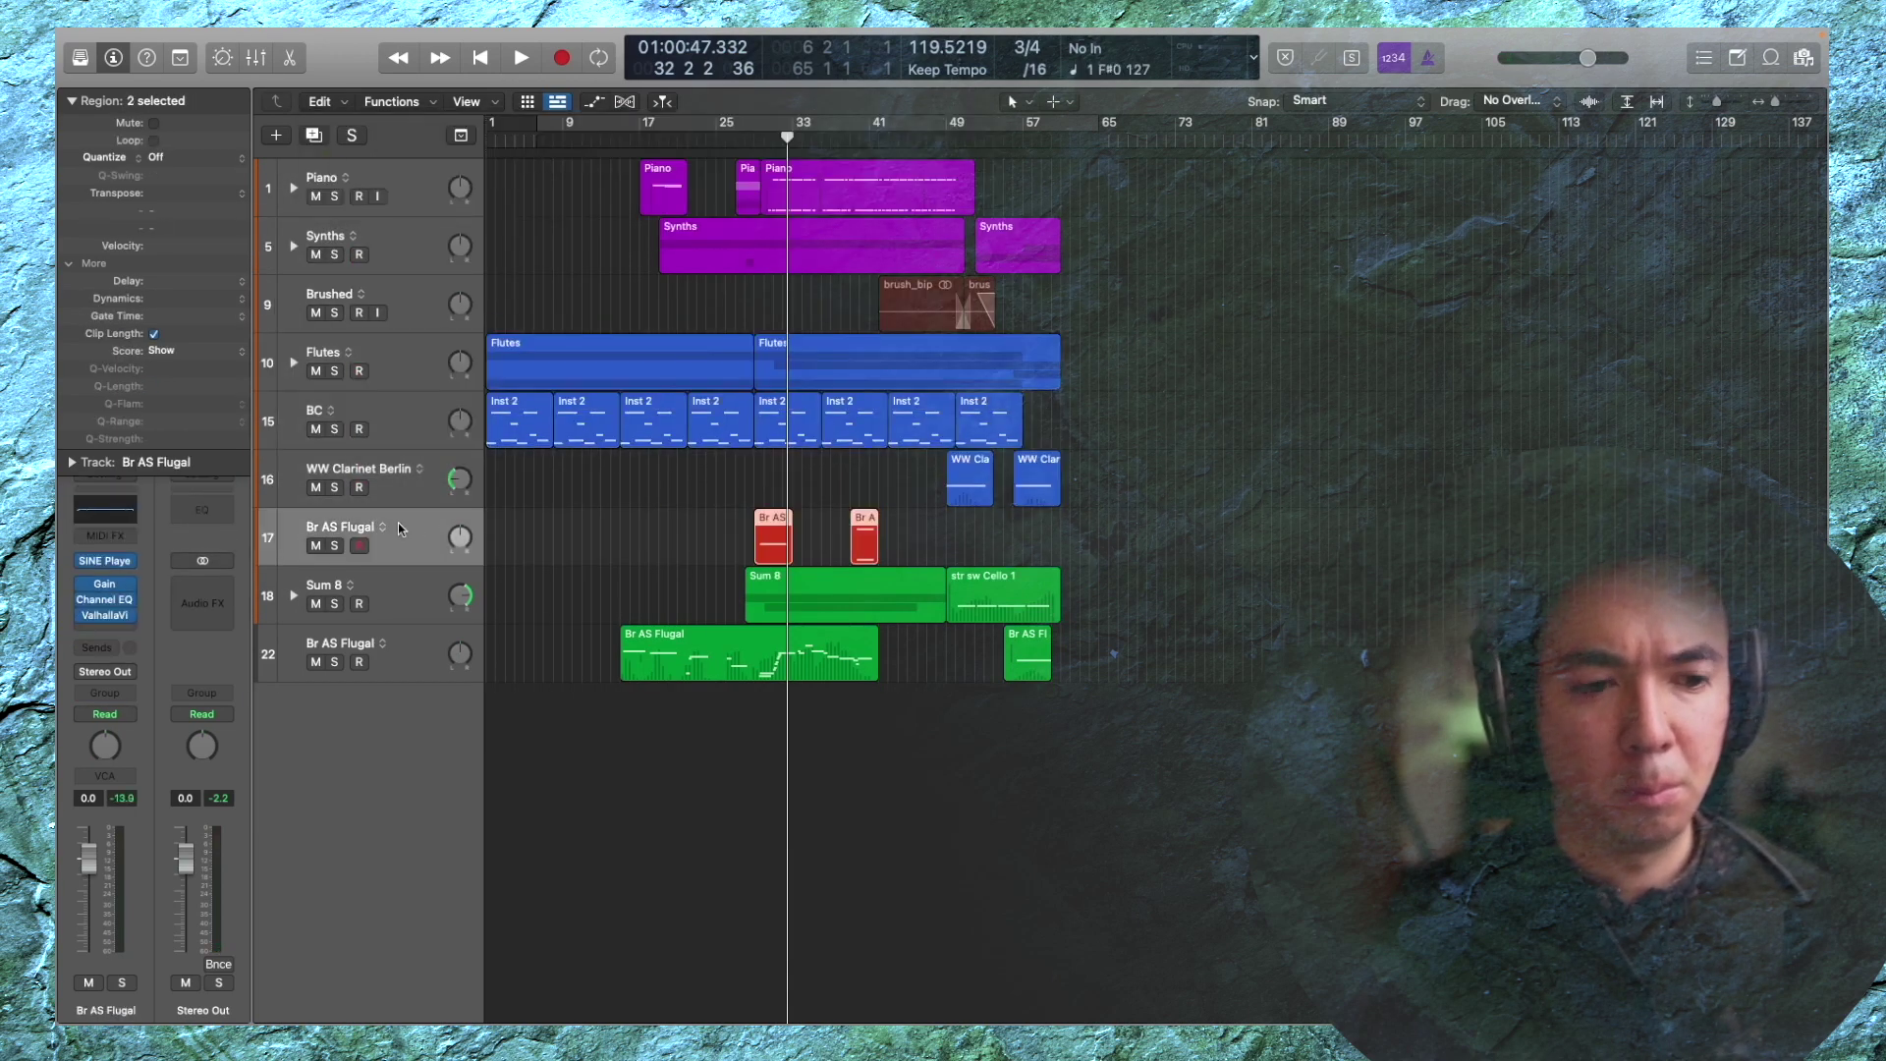
Move the red Br AS Flugal track directly below the Flutes stack and rename it Alto Flute
left_click(400, 595, "shift")
left_click_drag(400, 536, 412, 401)
double_click(340, 642)
type("Alto Flute")
key("Return")
Color the Alto Flute track's regions the same blue as the Flutes stack
key("alt+c")
left_click(412, 362, "shift")
left_click(743, 140)
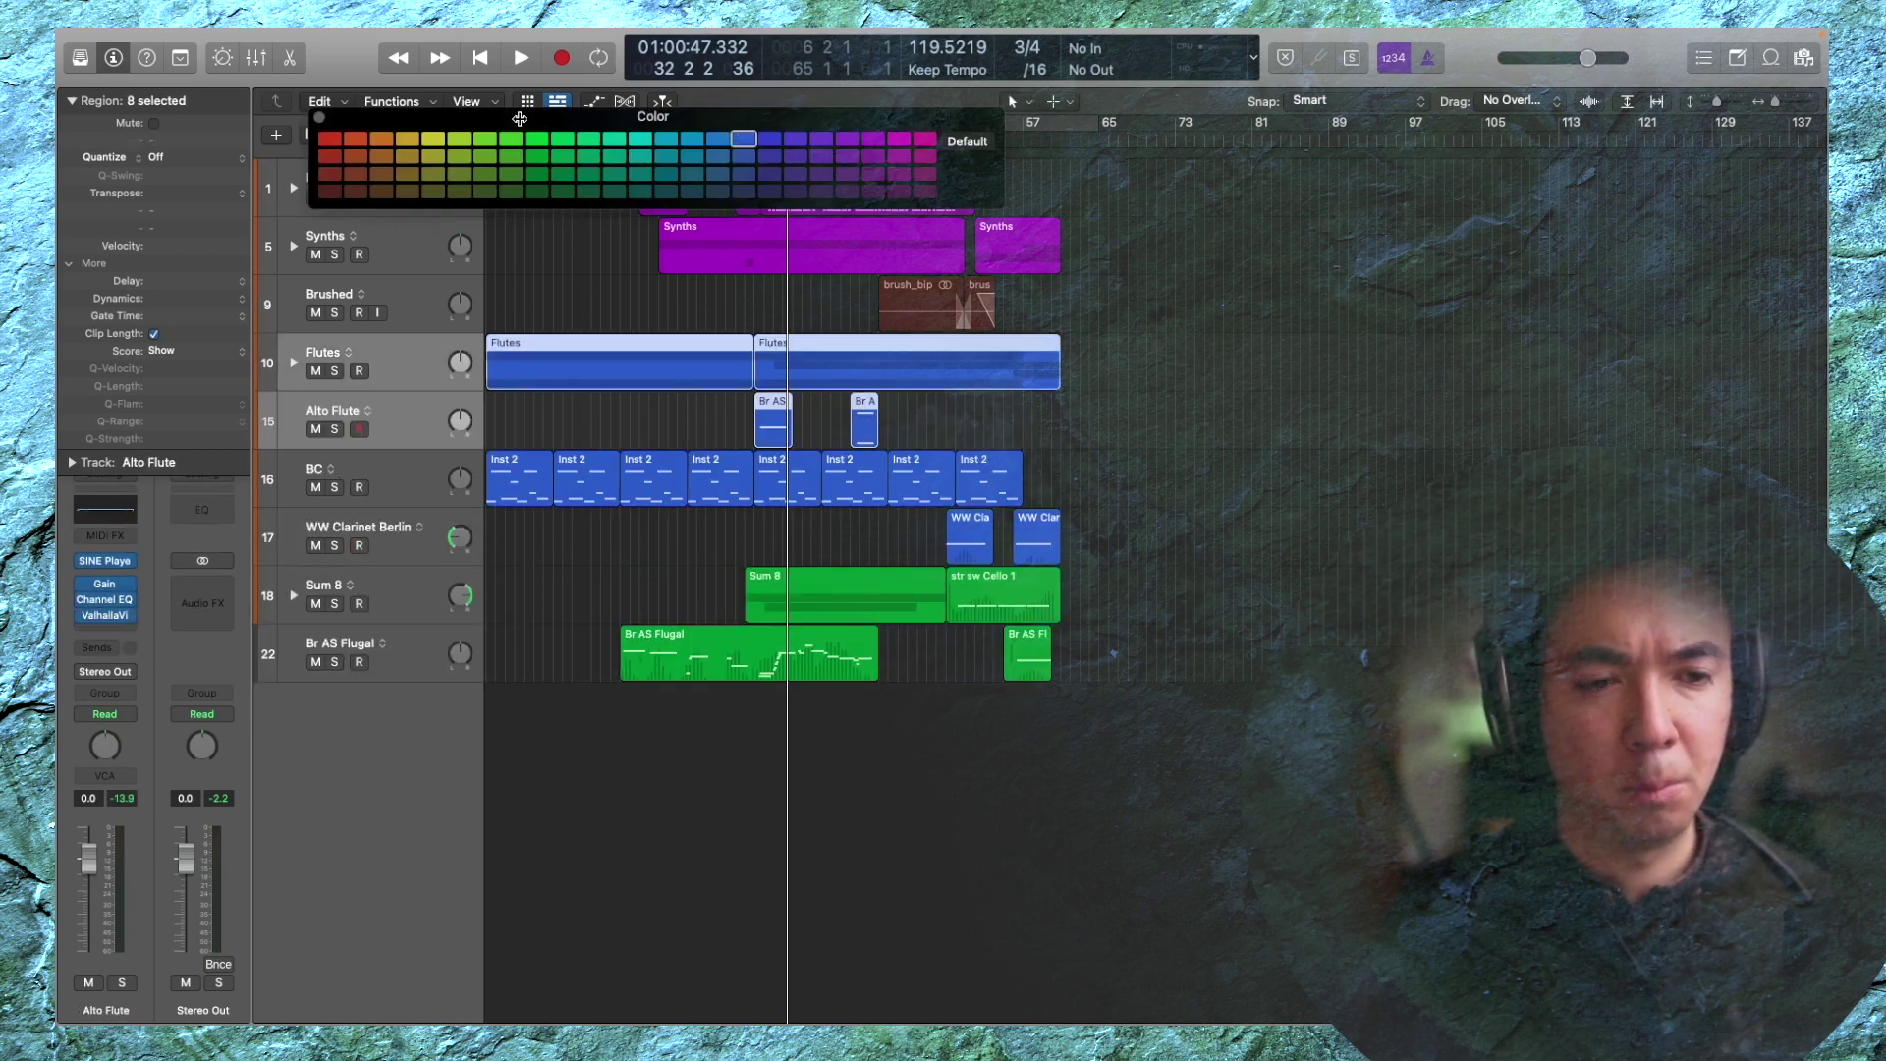
Rename the Sum 8 stack Cellos and expand it to show its three cello tracks
left_click(422, 597)
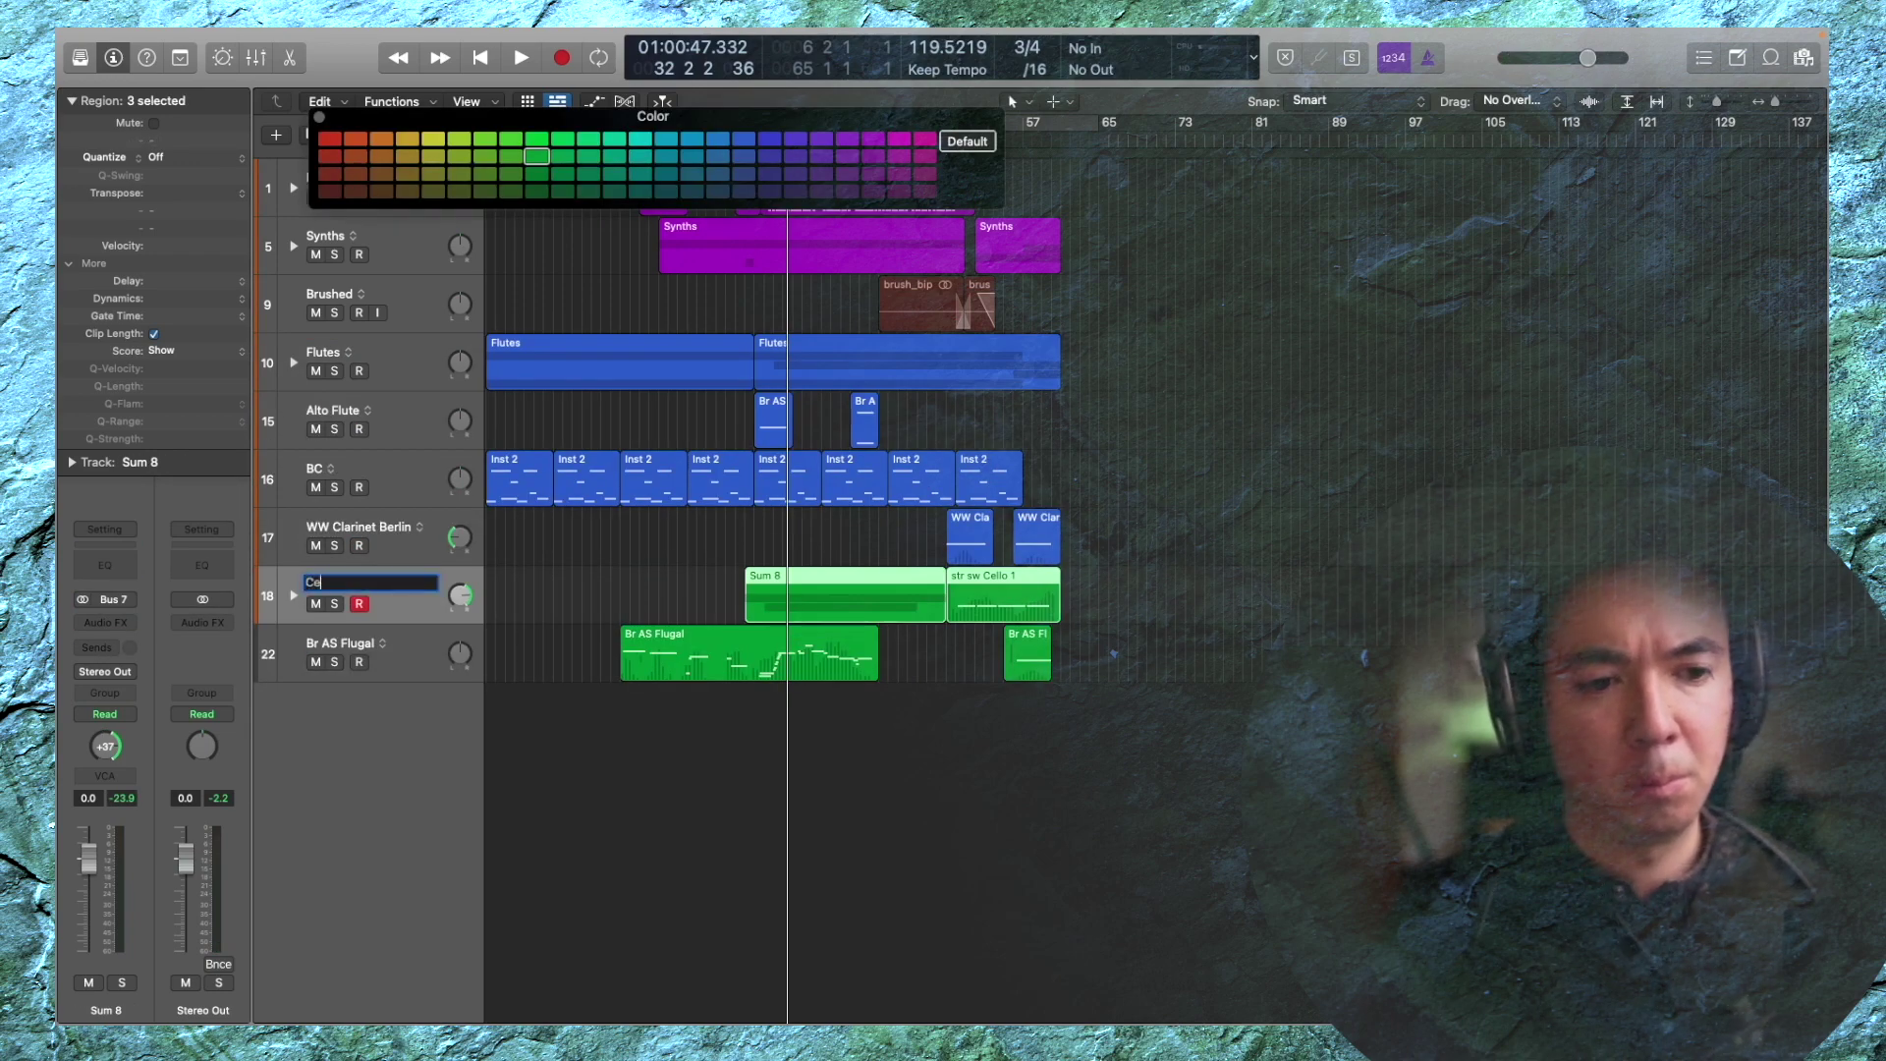
left_click(293, 596)
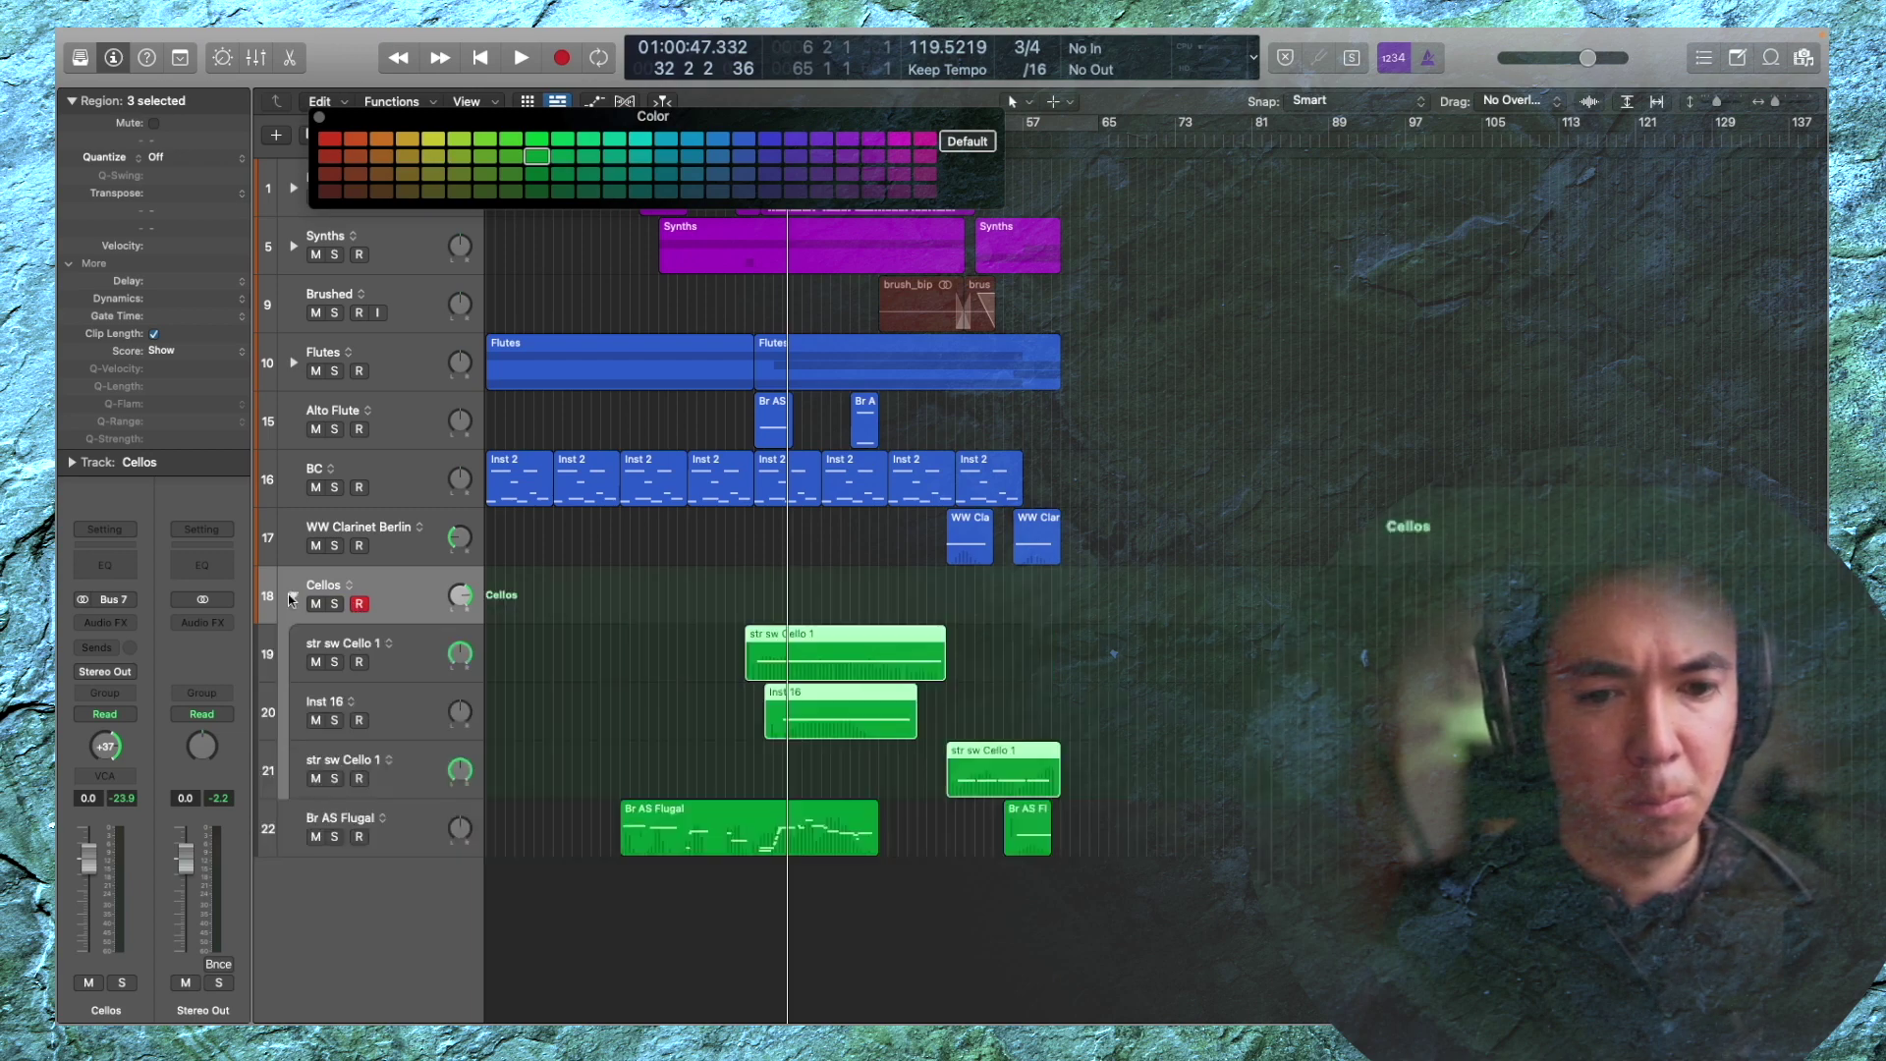
Solo the Cellos stack's regions, play them from around bar 32 and close the color palette
key("ctrl+s")
key("space")
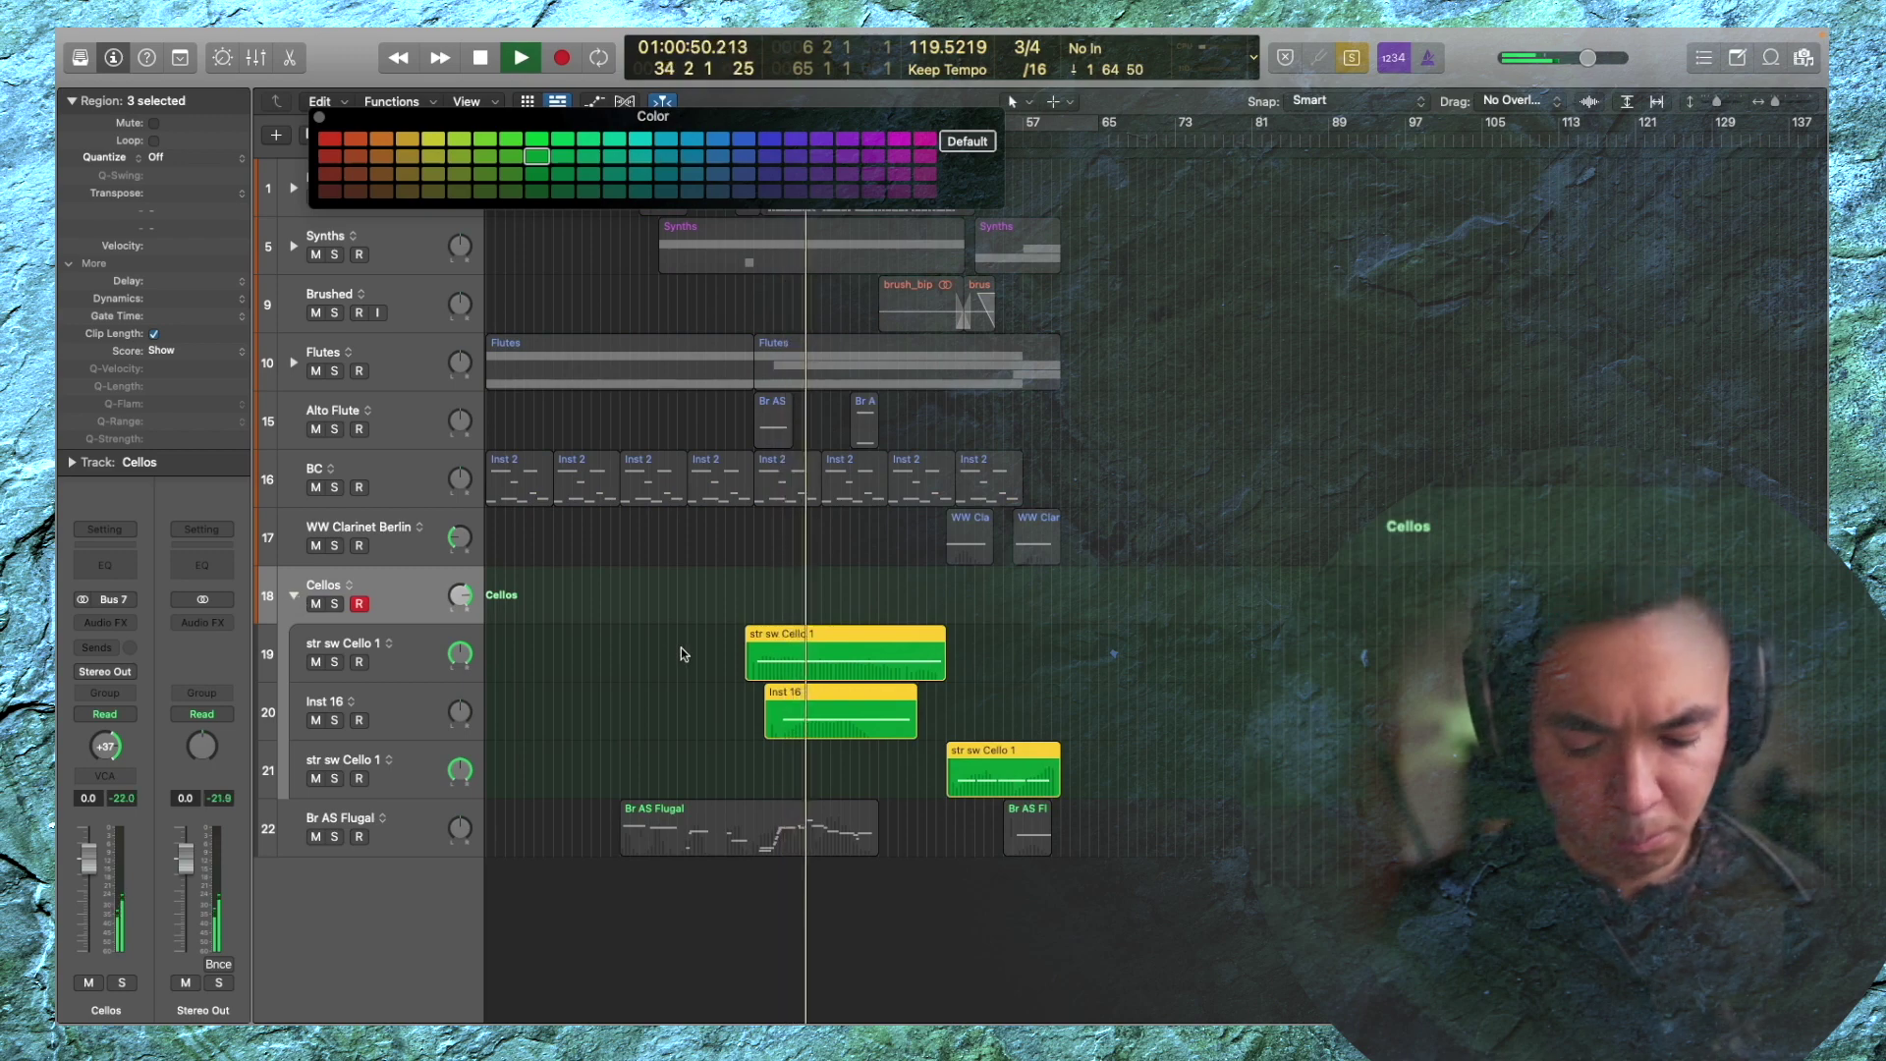
key("space")
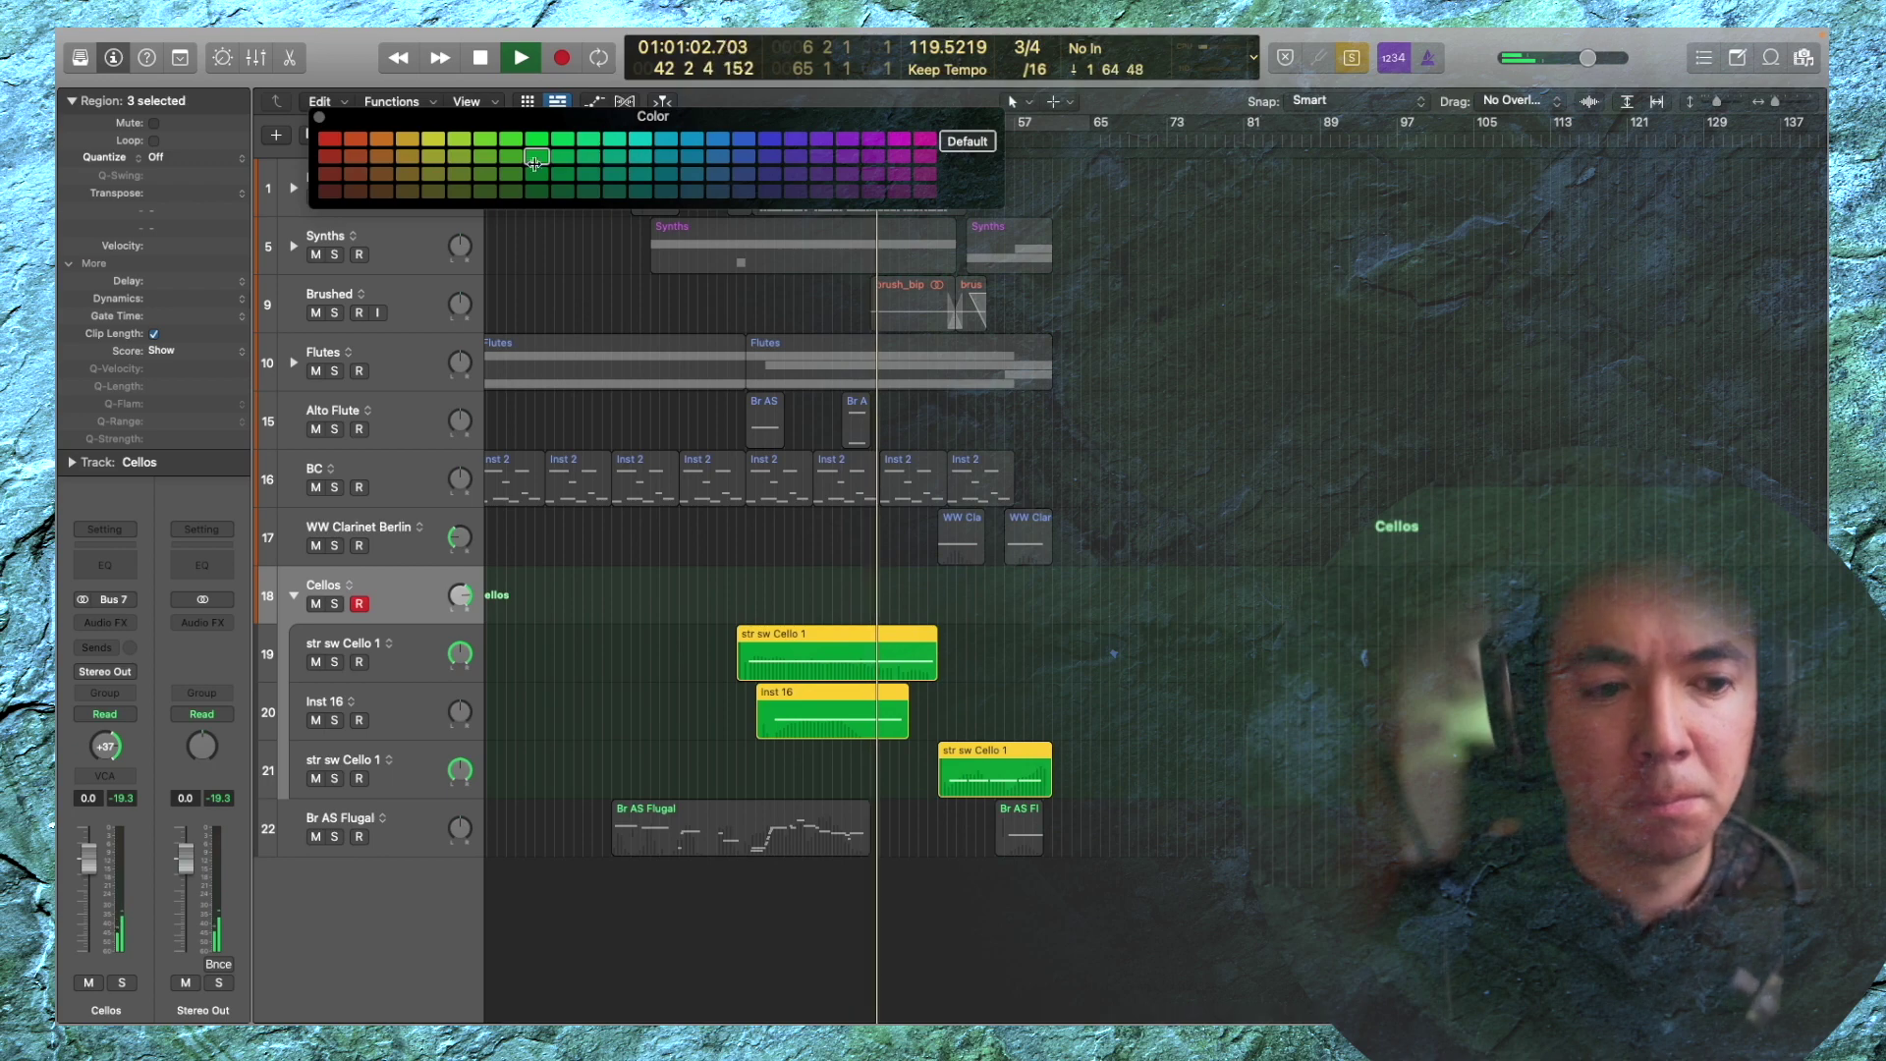
left_click(319, 118)
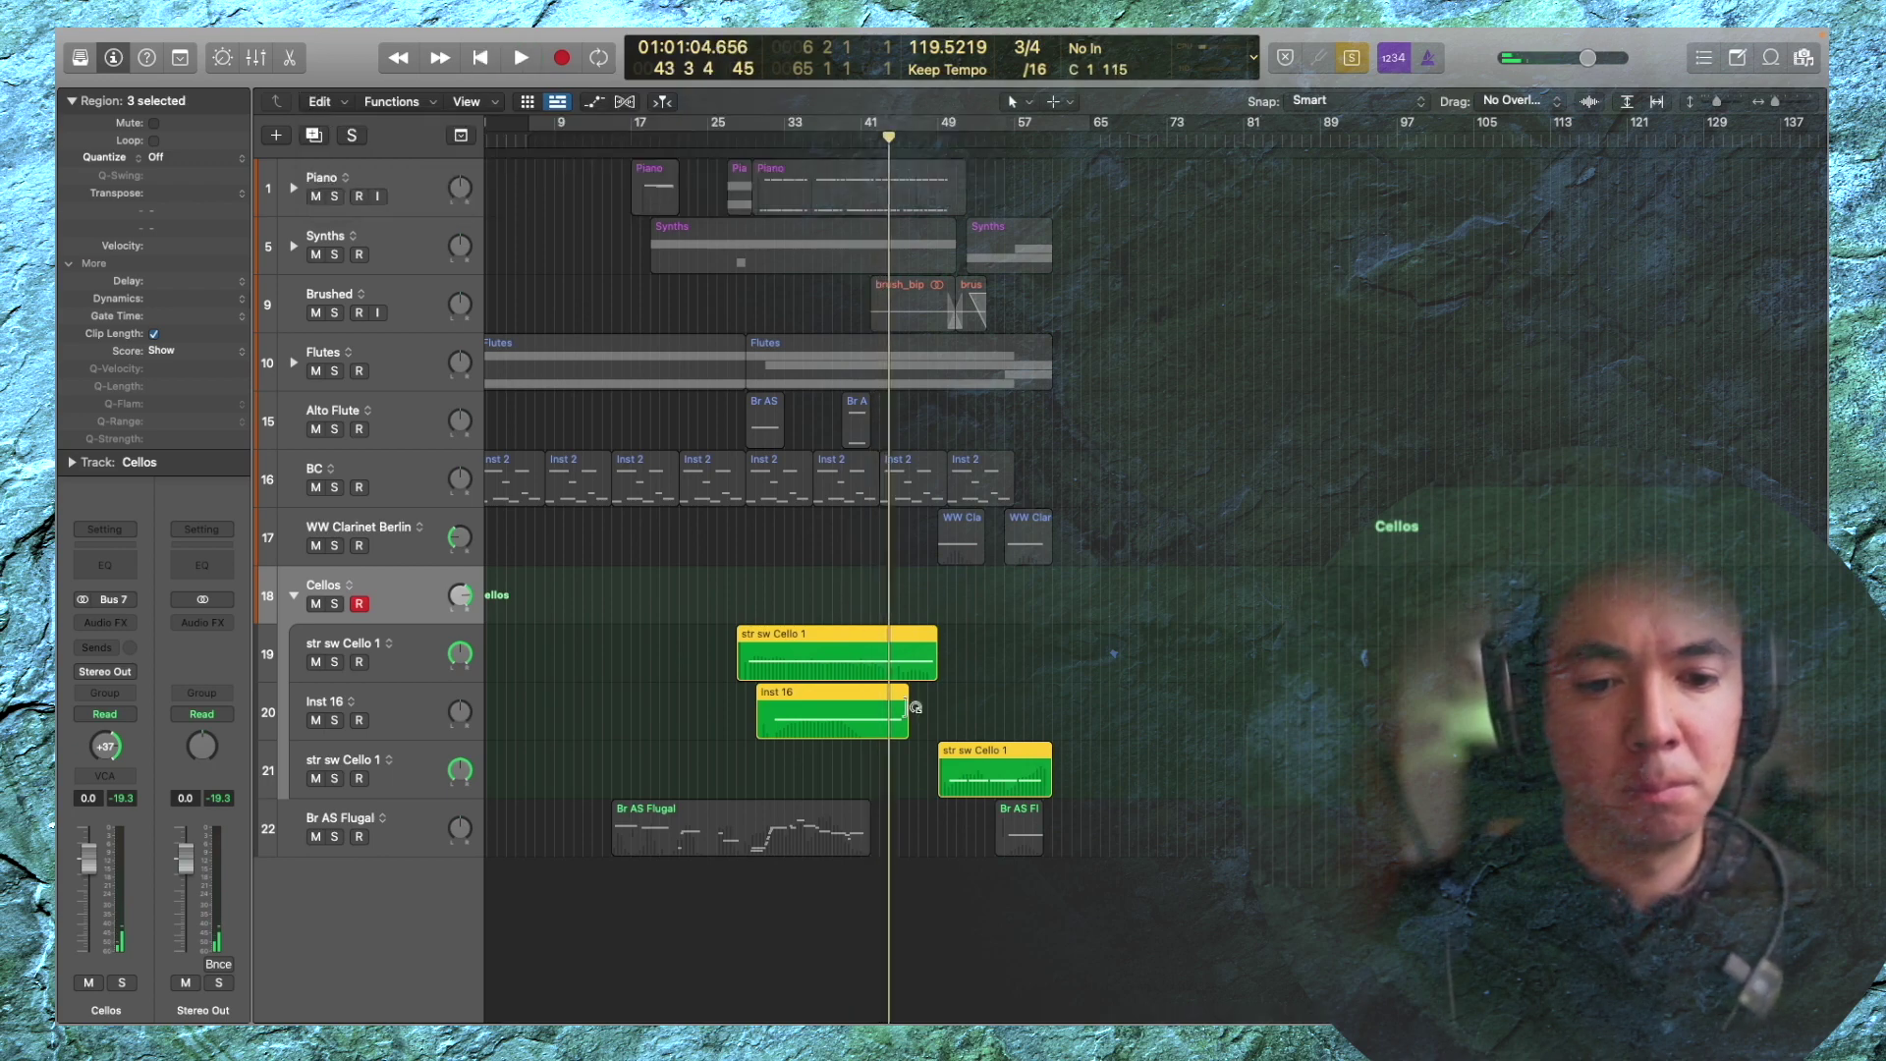
Reshape the tail of the Inst 16 region's modulation curve in the Piano Roll, with a point of 43 before bar 40, and play it back
key("p")
scroll(944, 848, "up", 3)
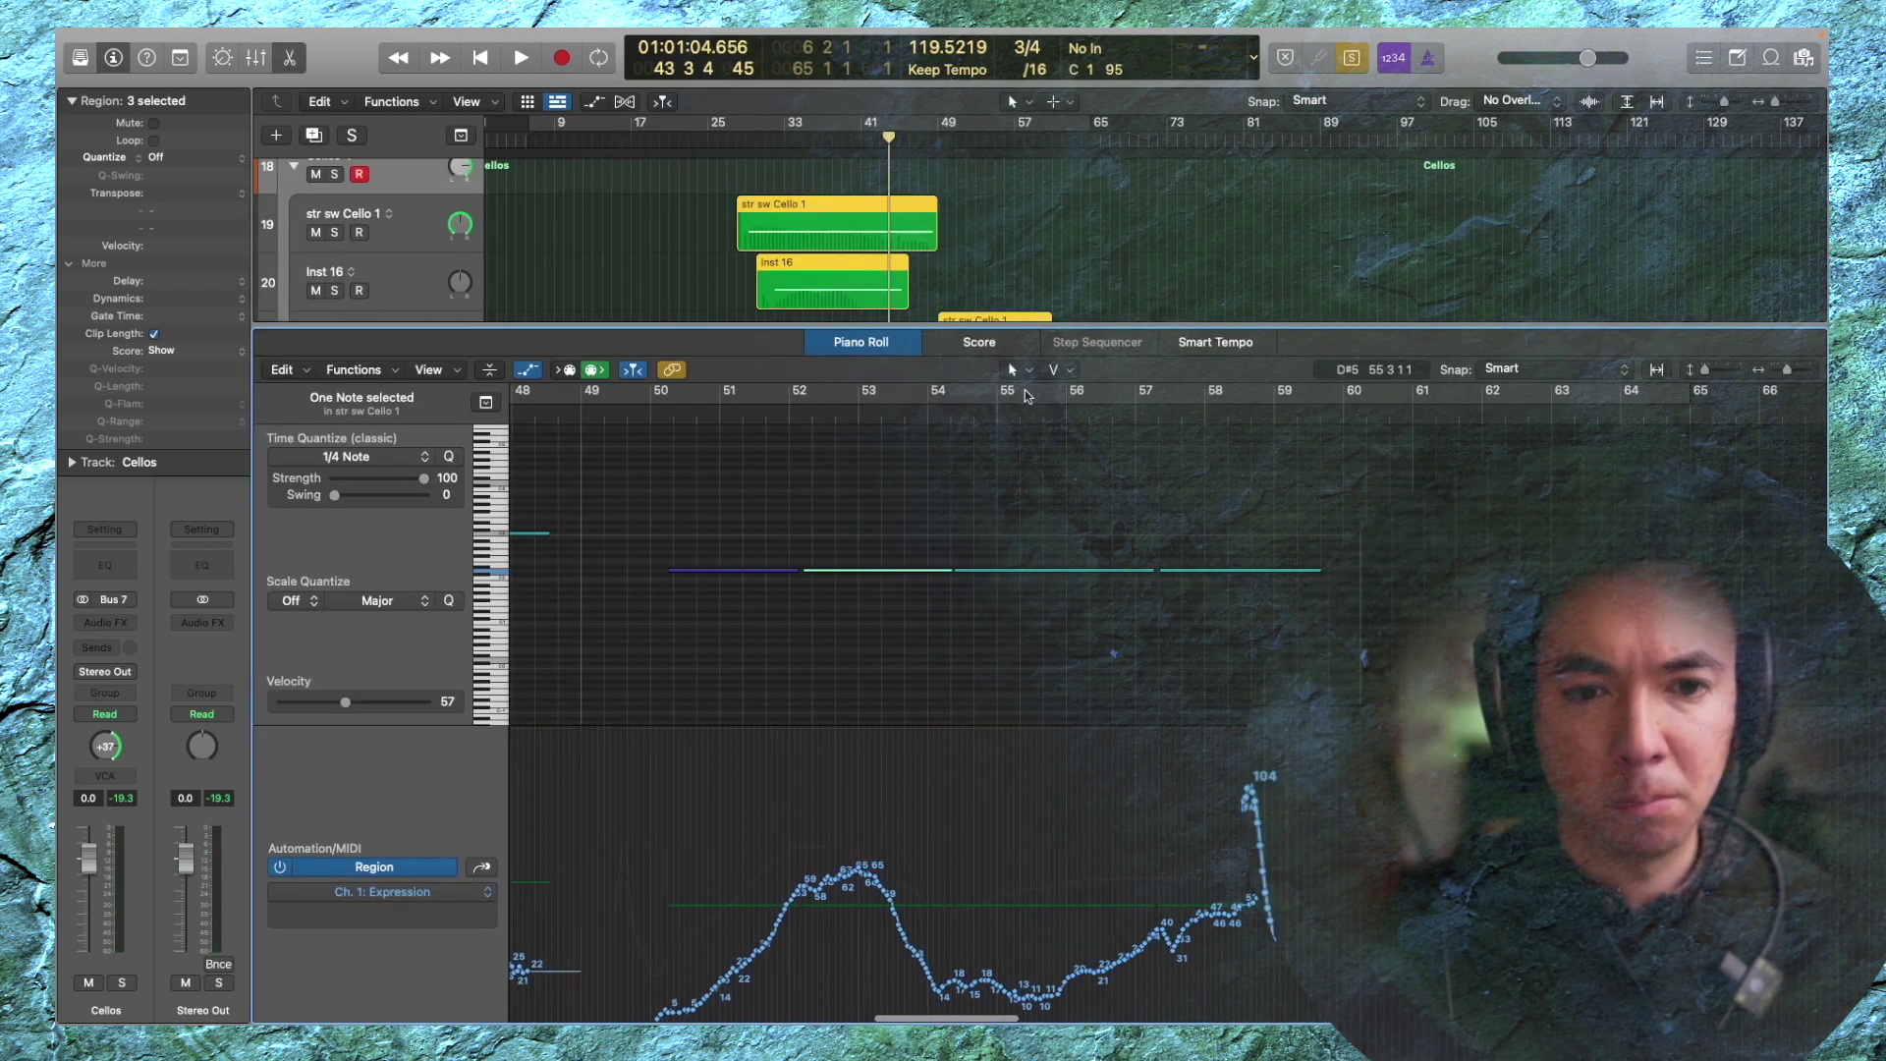
left_click(881, 290)
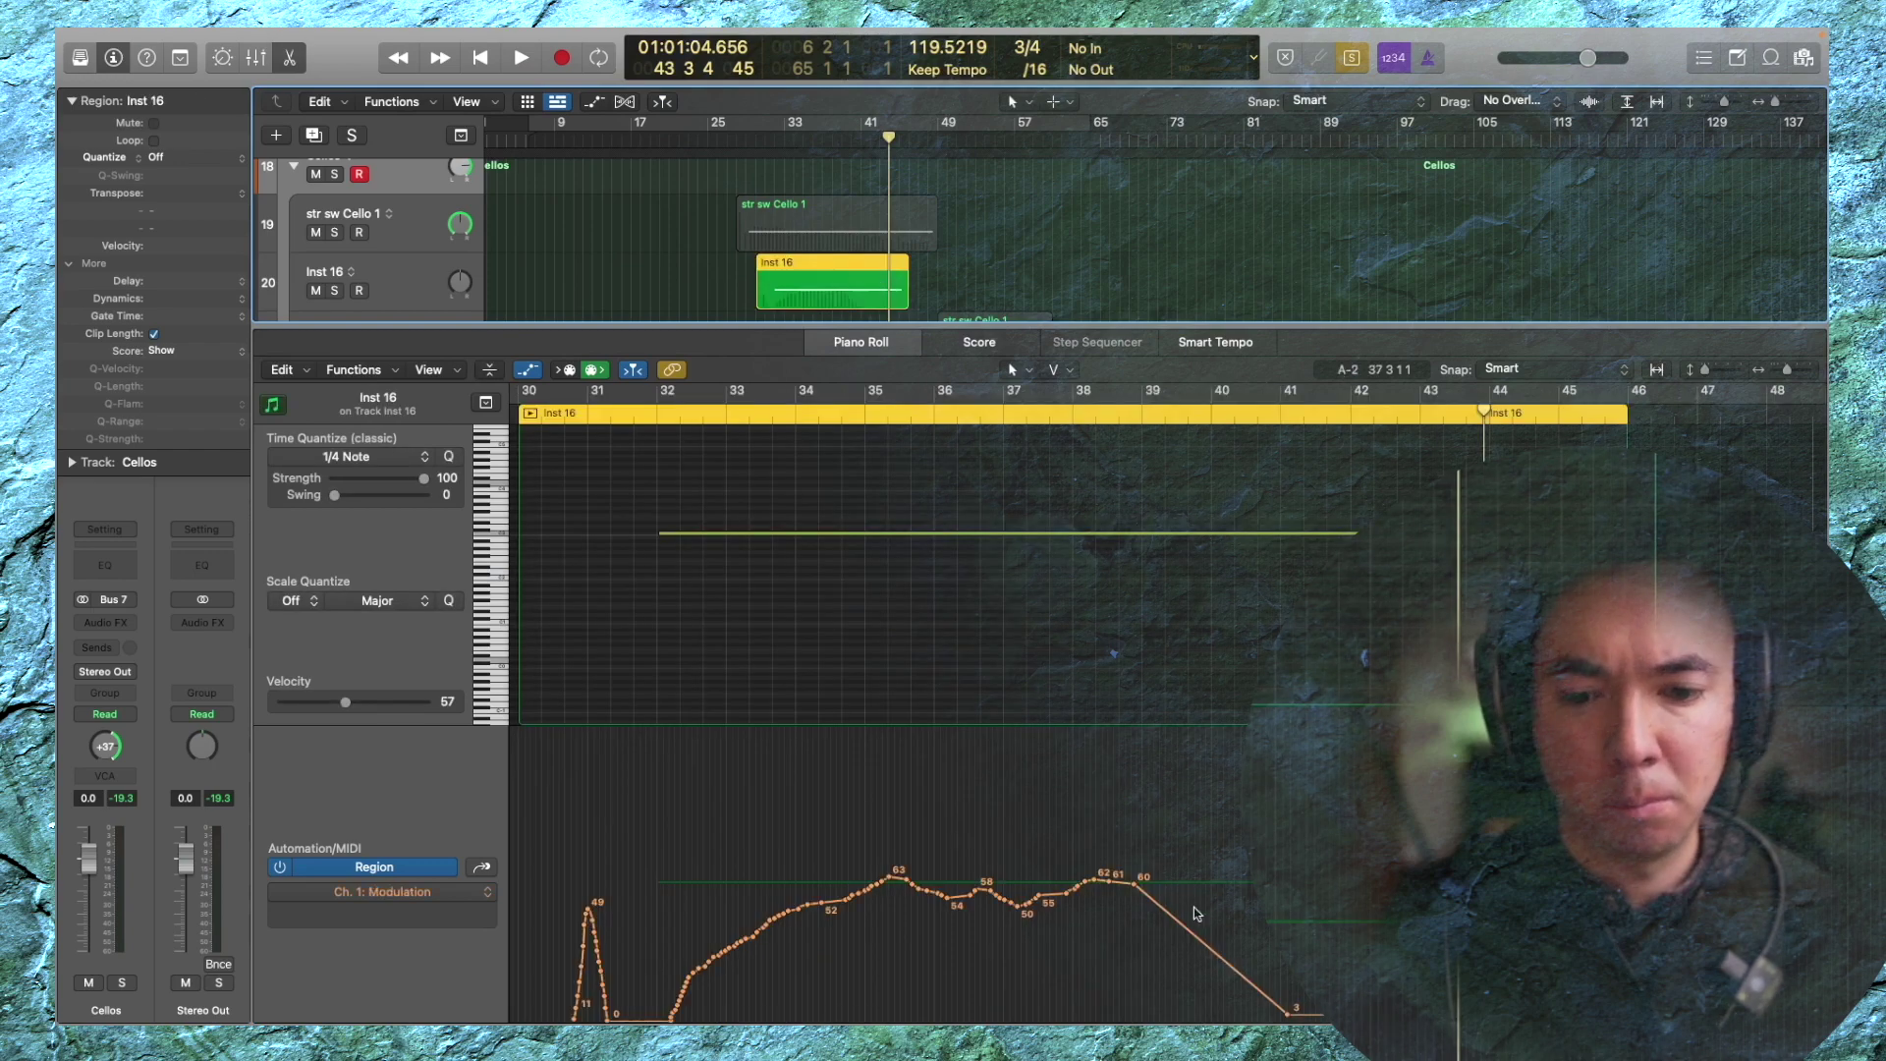
left_click_drag(1164, 912, 1202, 921)
key("space")
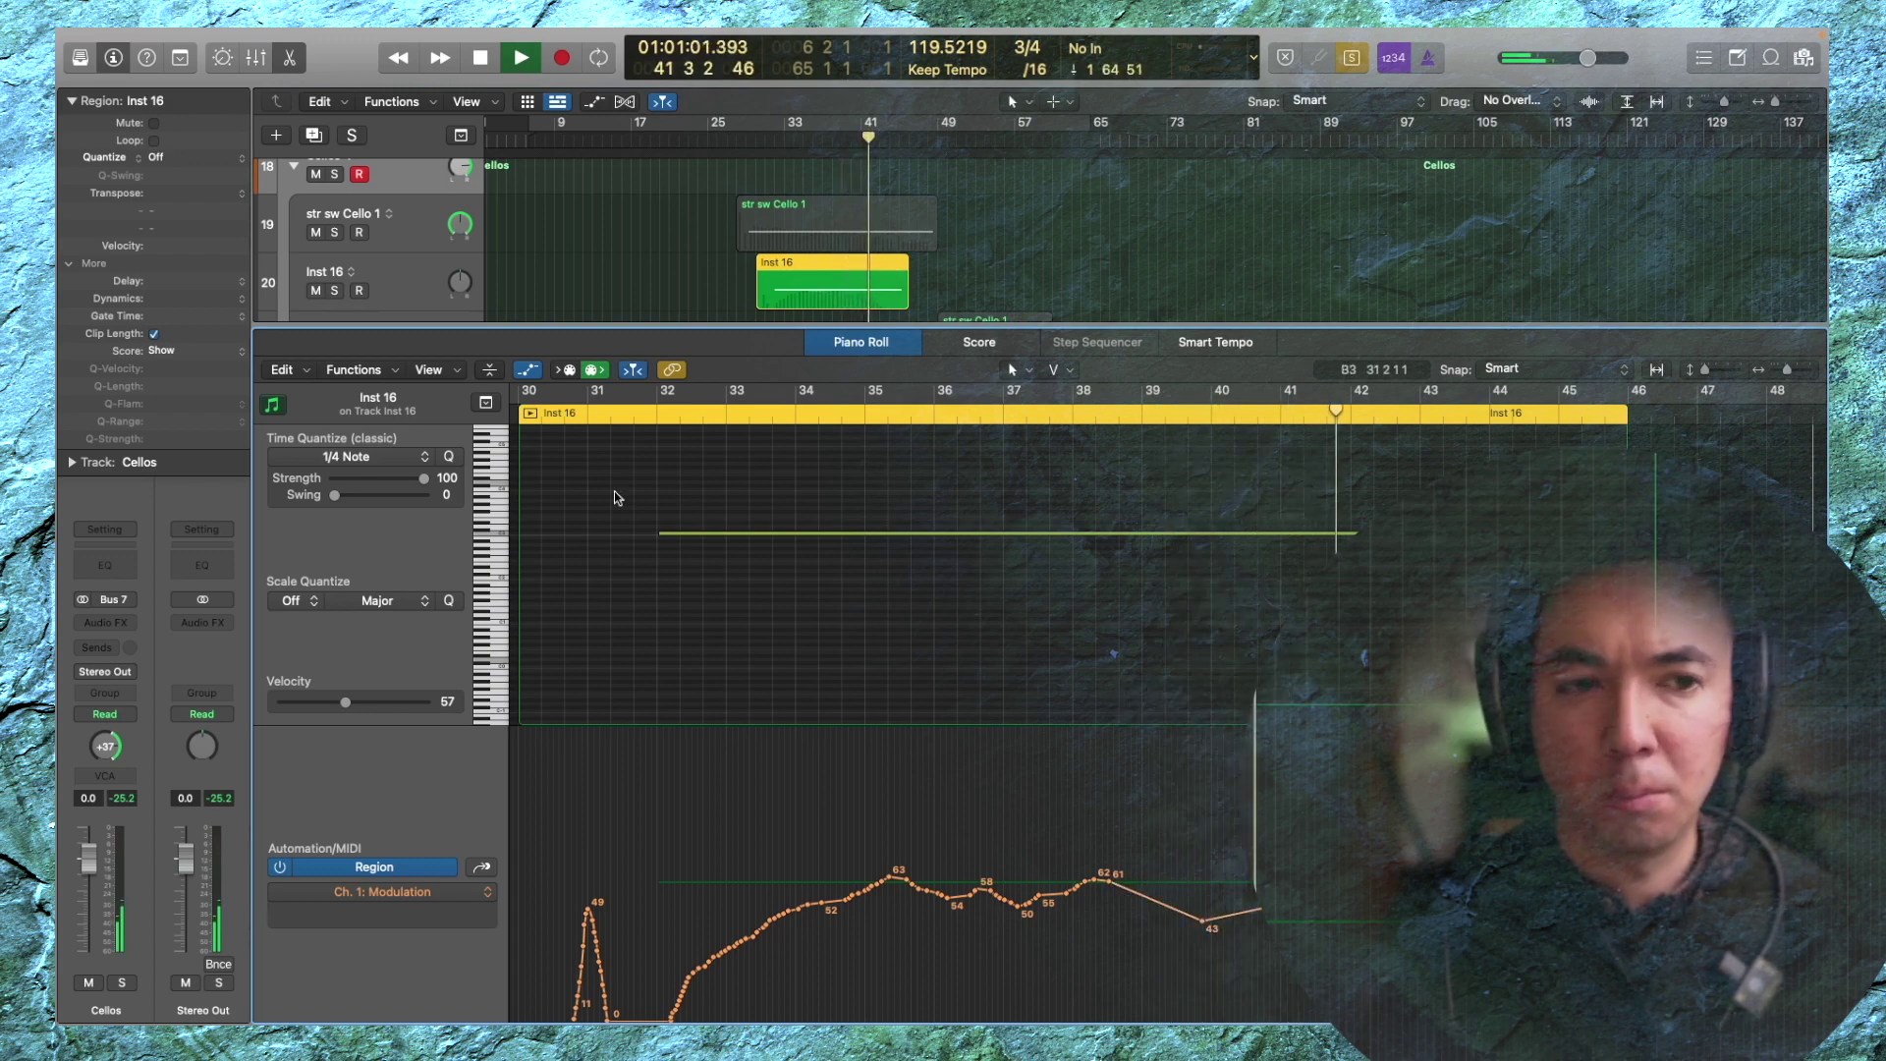
Turn solo off to hear the reworked cello passage in the full mix and close the Piano Roll
key("space")
key("space")
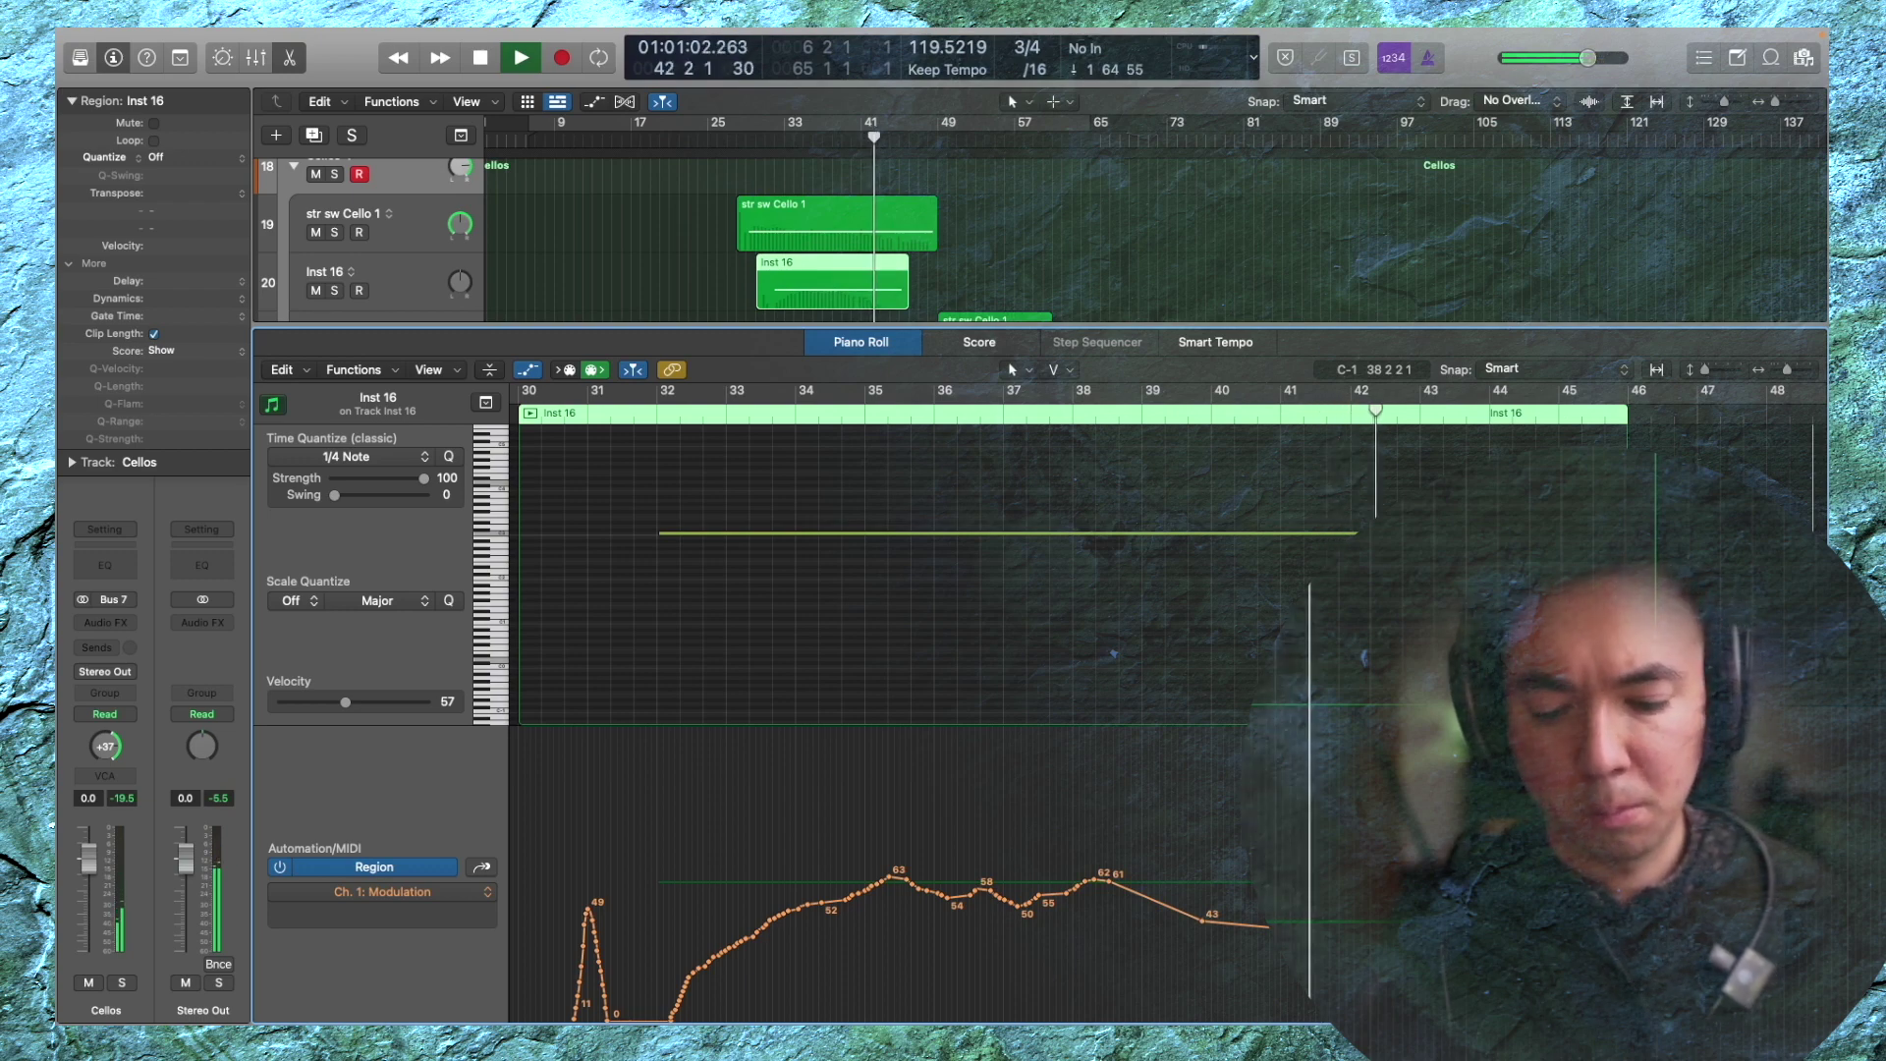
key("e")
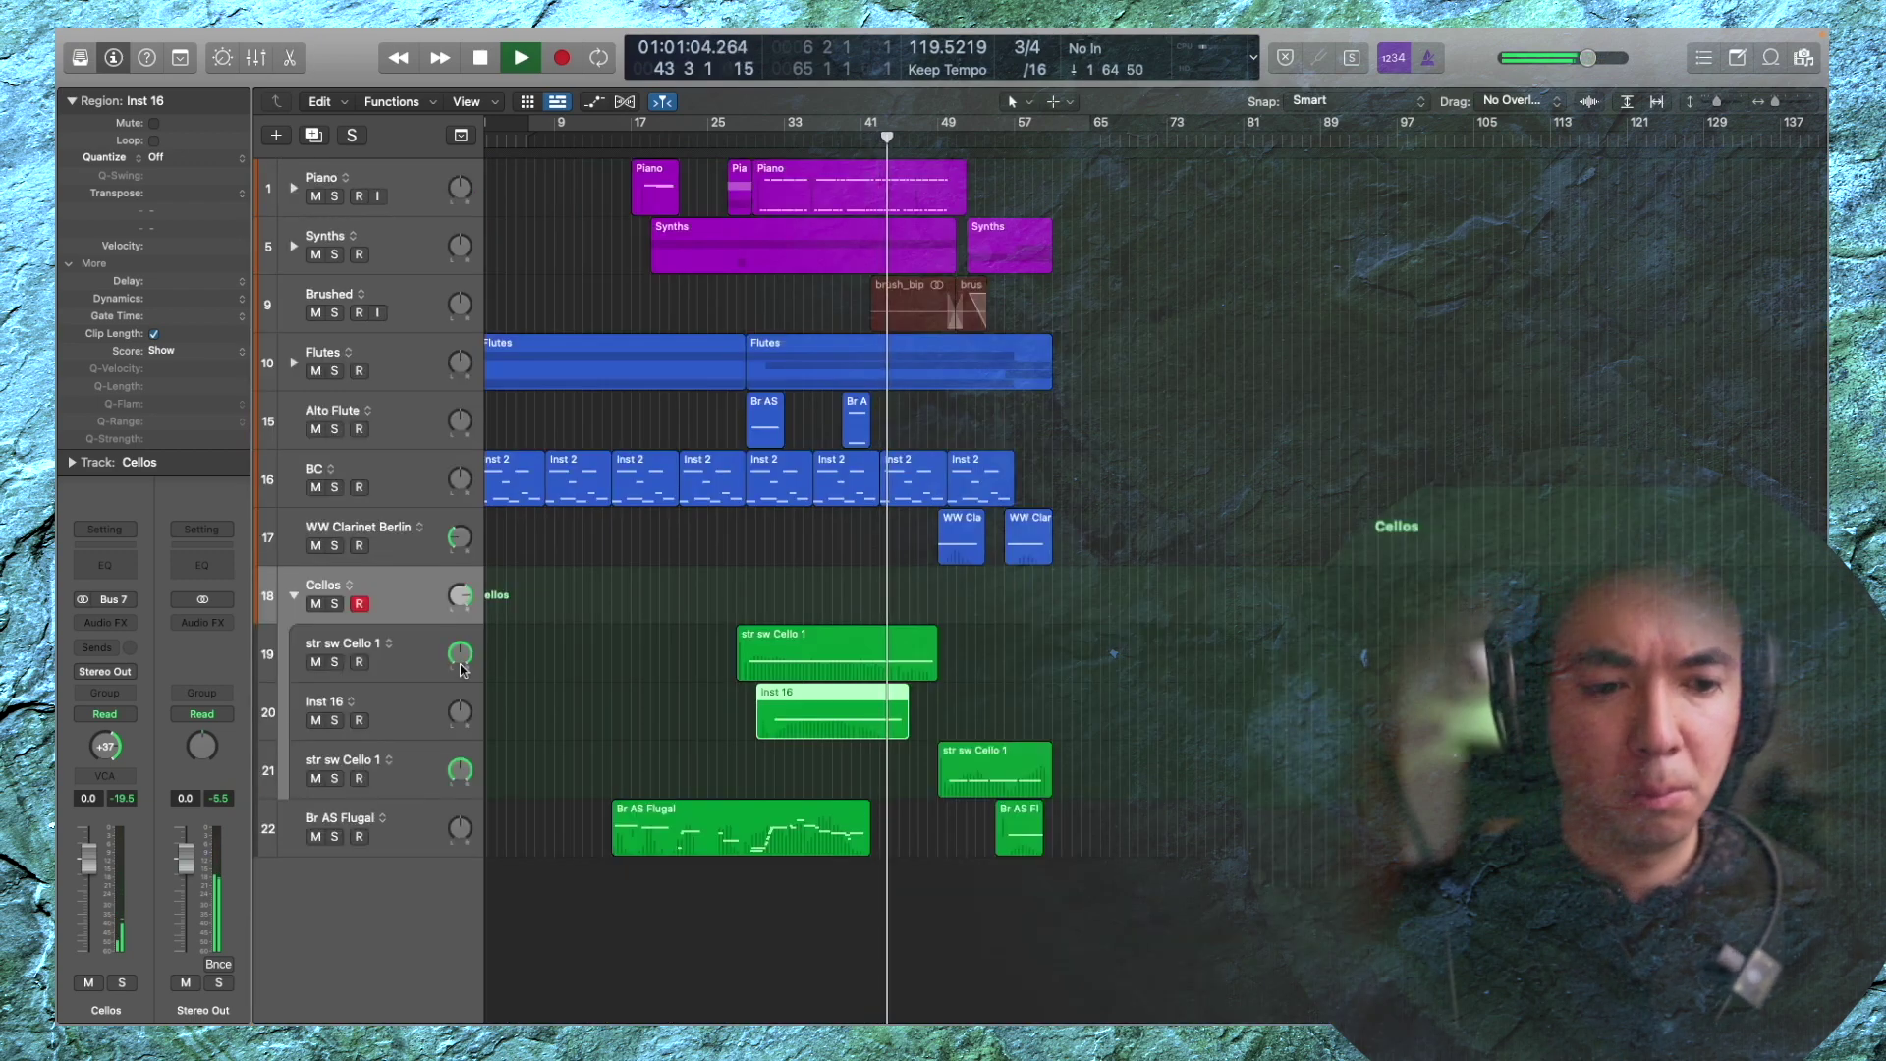
Collapse the Cellos stack and select the remaining green Br AS Flugal track
scroll(484, 679, "down", 3)
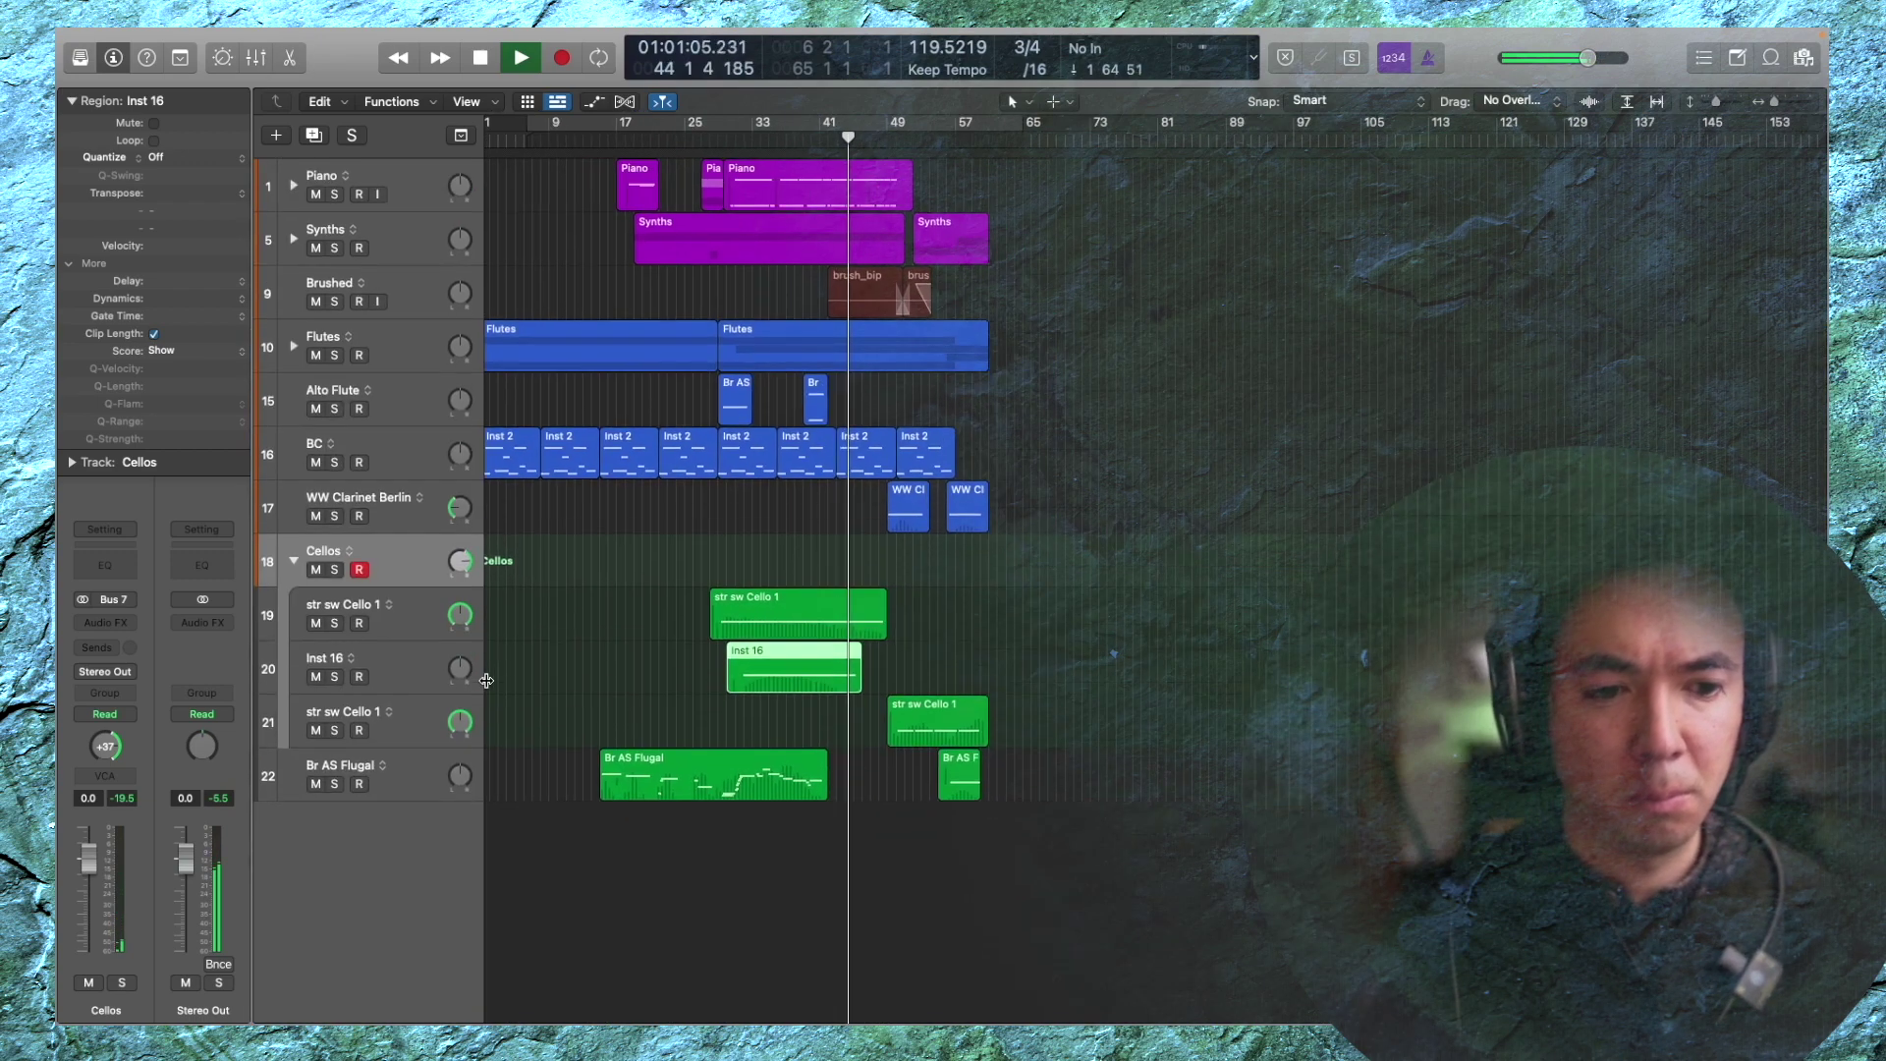
left_click(291, 562)
left_click(428, 617)
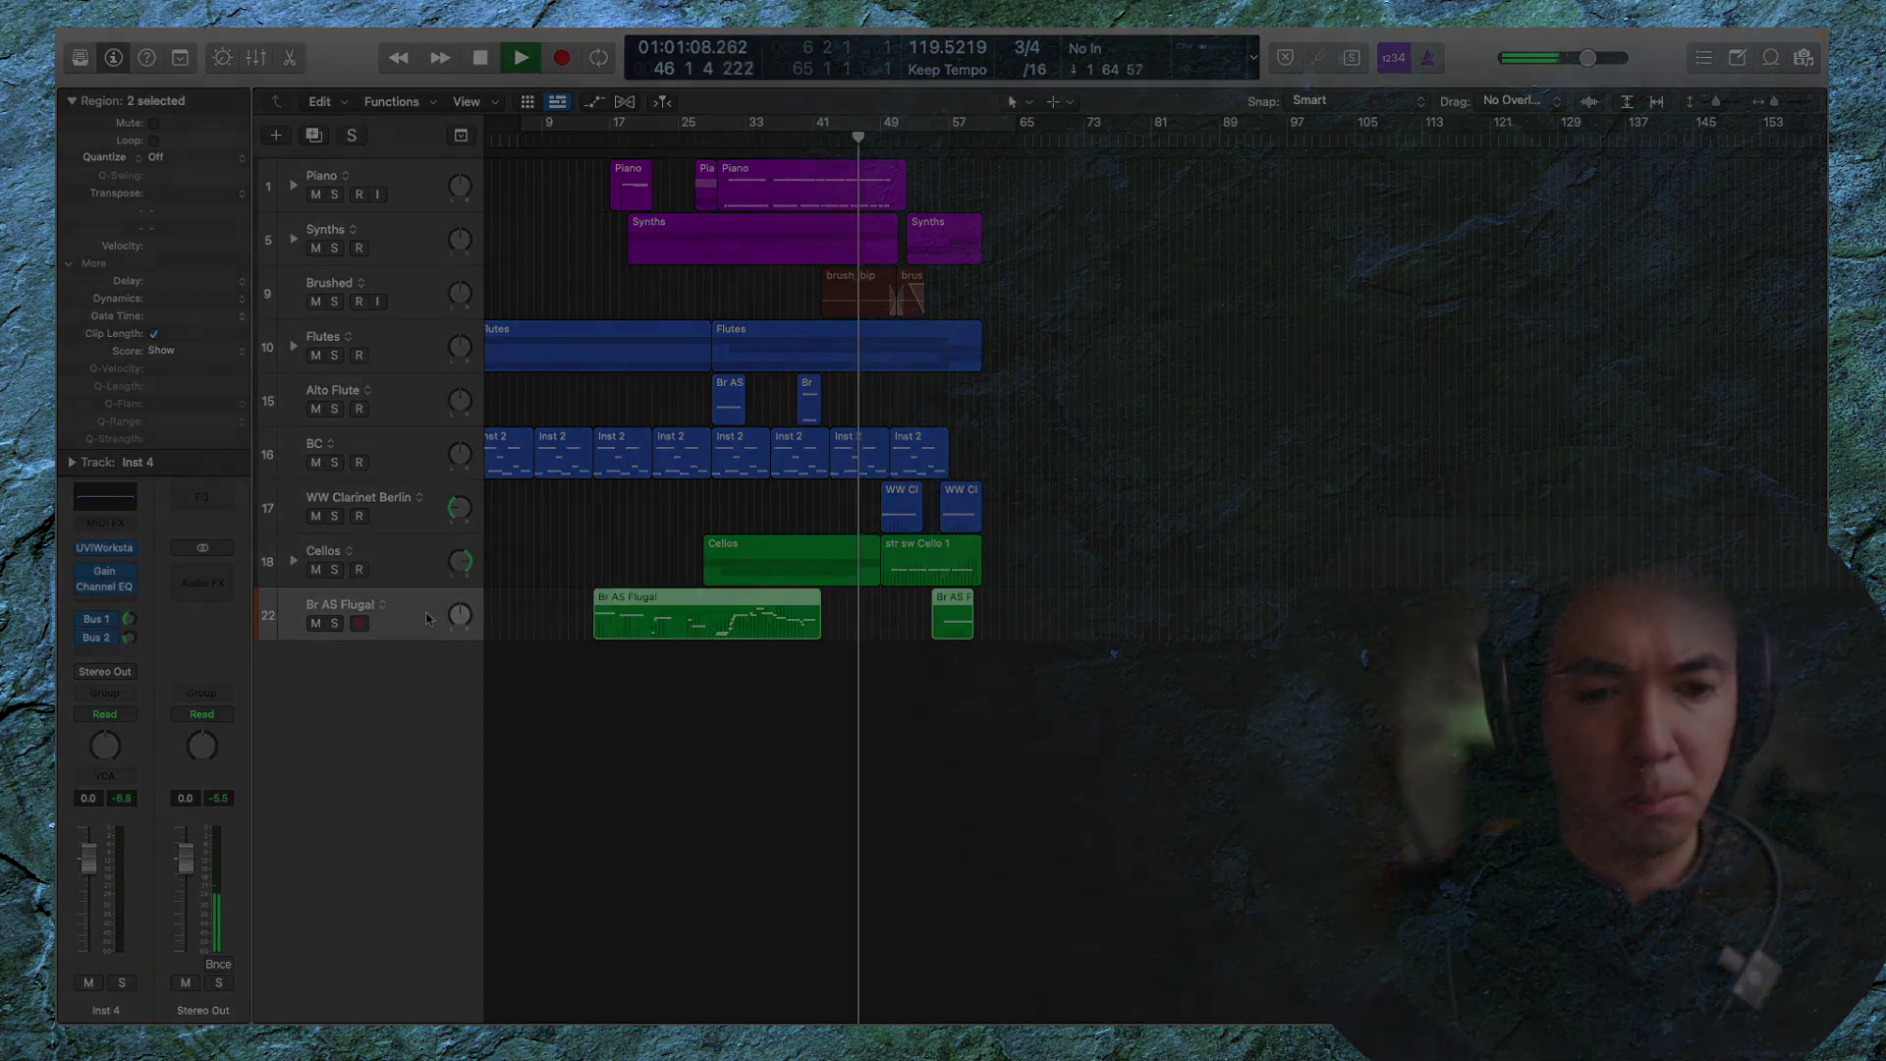